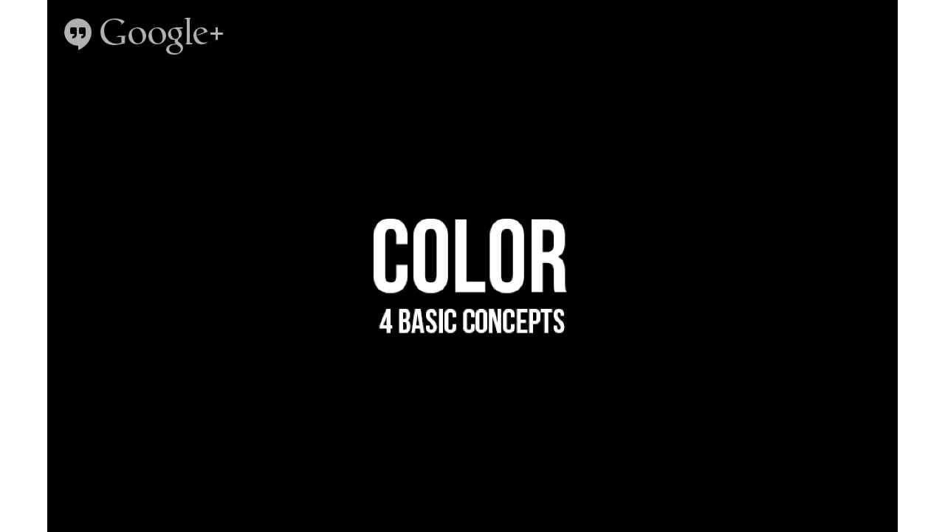
key(XF86AudioLowerVolume)
key(XF86AudioRaiseVolume)
key(XF86AudioRaiseVolume)
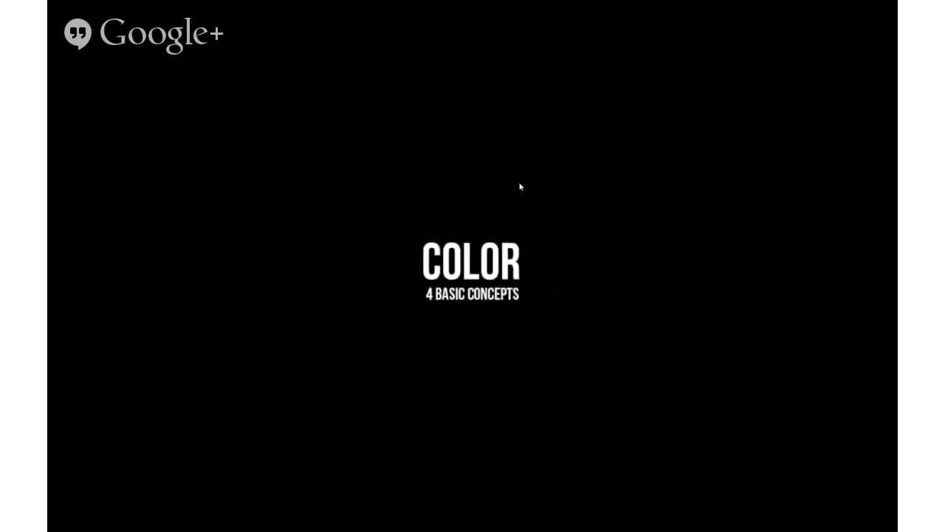
Step: Bring up the electromagnetic spectrum chart and examine the wavelength ranges from gamma rays to the visible-light colors
scroll(520, 214, up, 1)
key(Right)
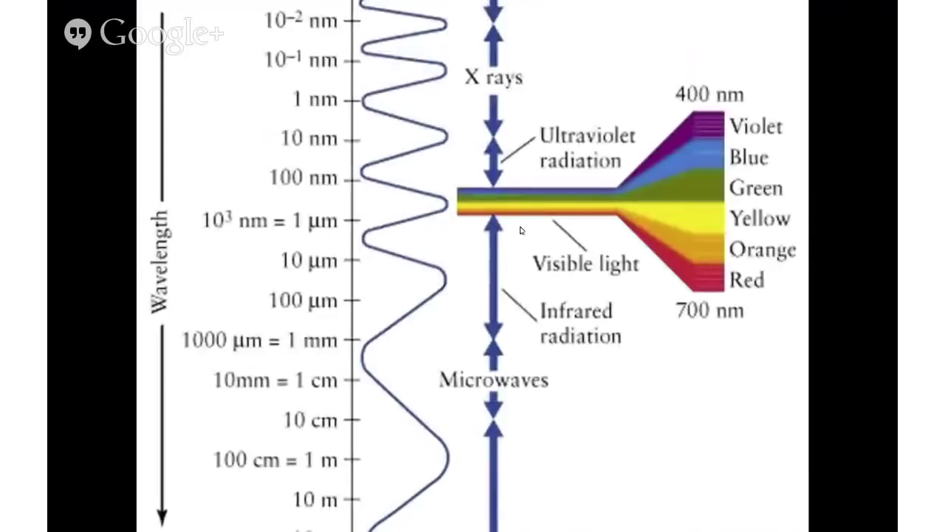
scroll(586, 302, down, 1)
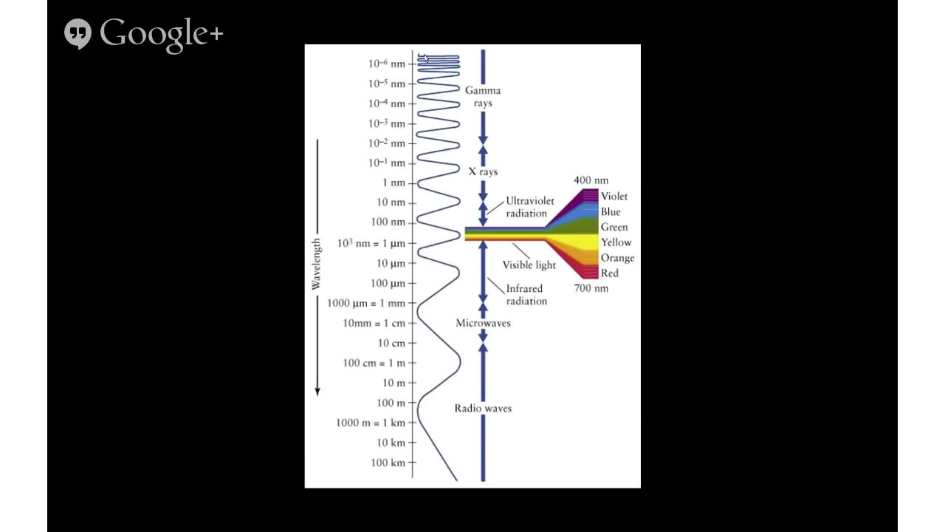
scroll(448, 435, up, 3)
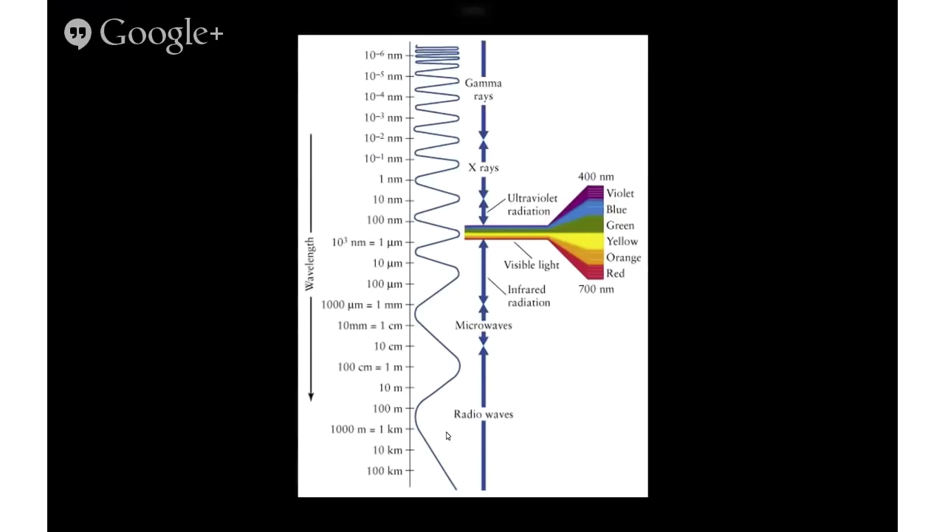
drag(447, 436, 461, 472)
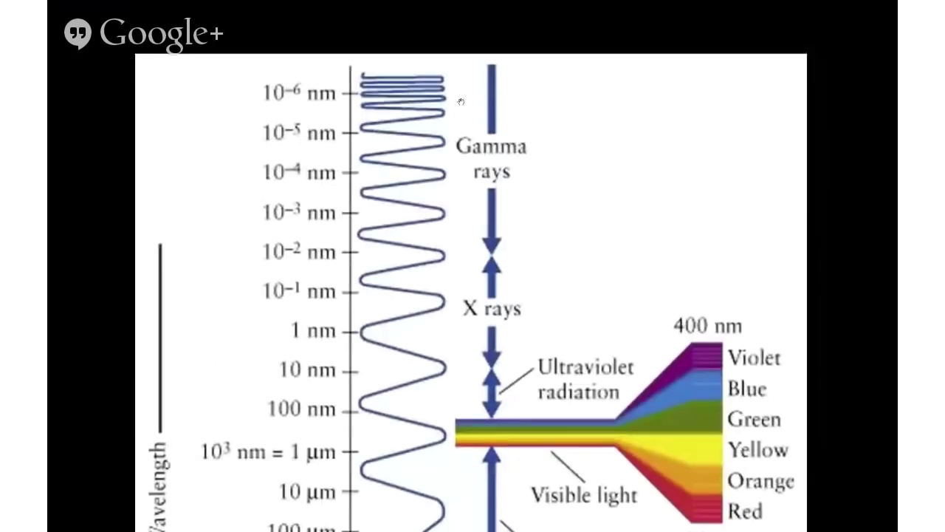
drag(461, 102, 461, 131)
drag(495, 301, 482, 159)
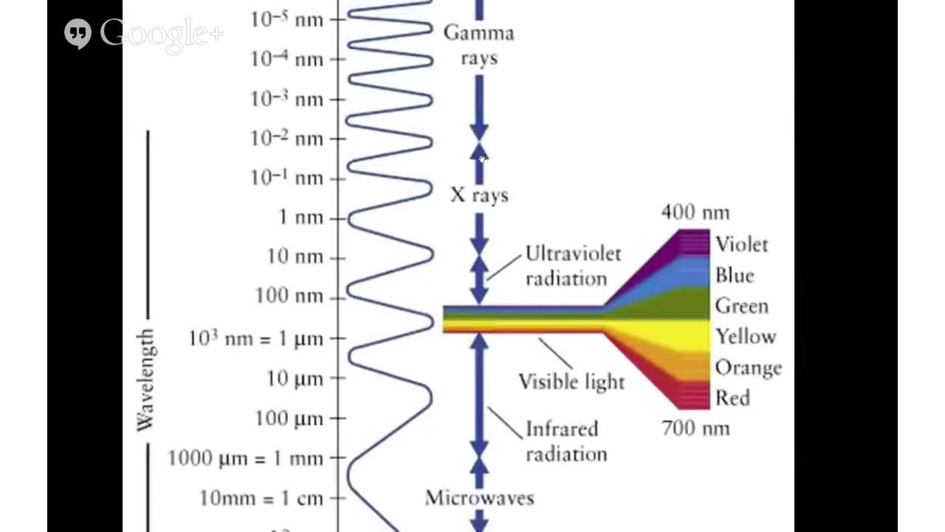
scroll(483, 159, down, 5)
scroll(441, 251, up, 2)
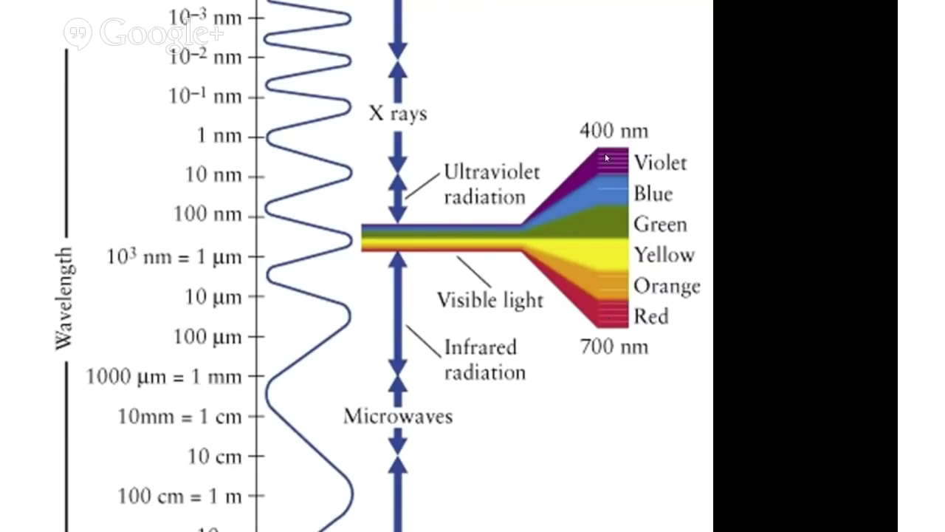
scroll(504, 246, down, 3)
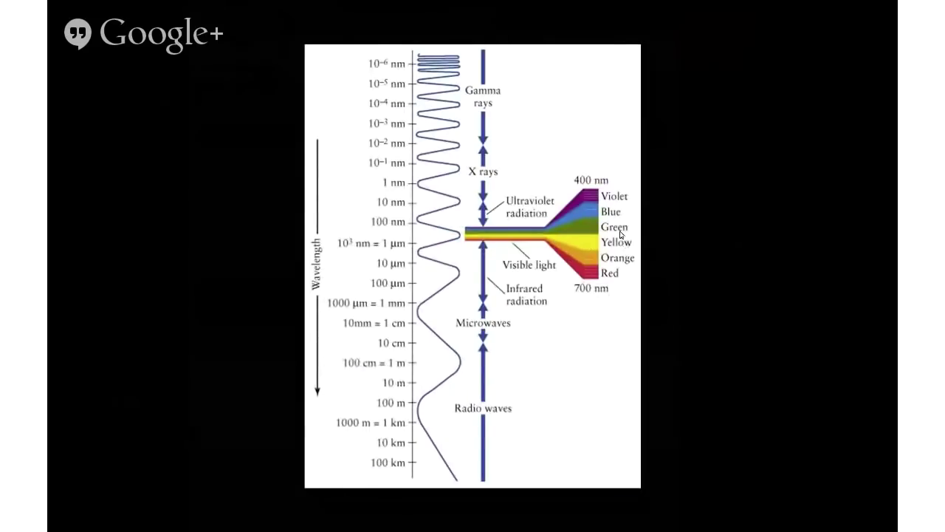
Step: Advance through the slides, past the Color Contrast title and the color wheel, to the image of two grey circles
key(Right)
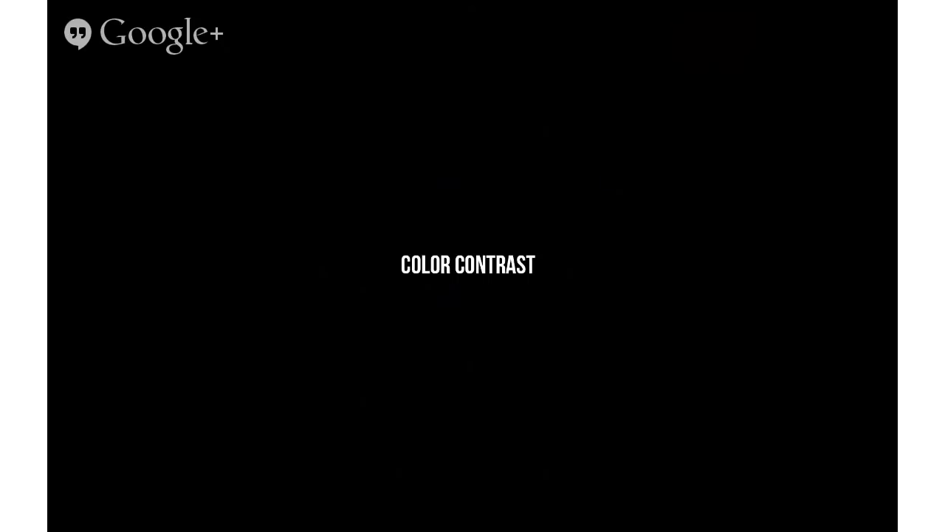
key(Right)
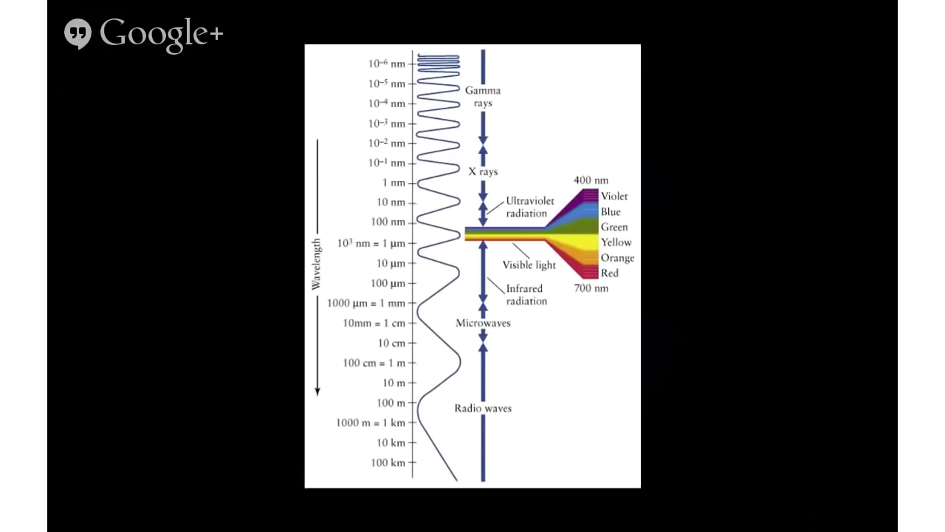
scroll(633, 207, up, 5)
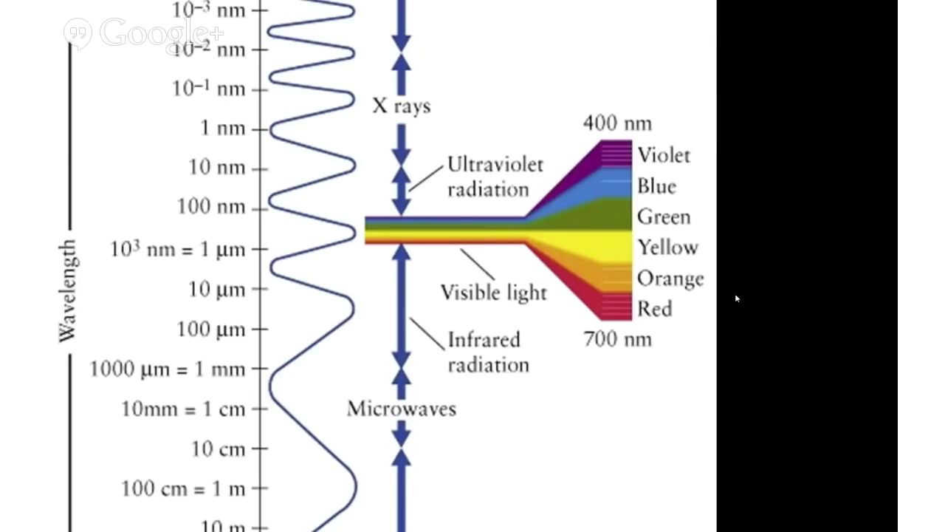
key(Right)
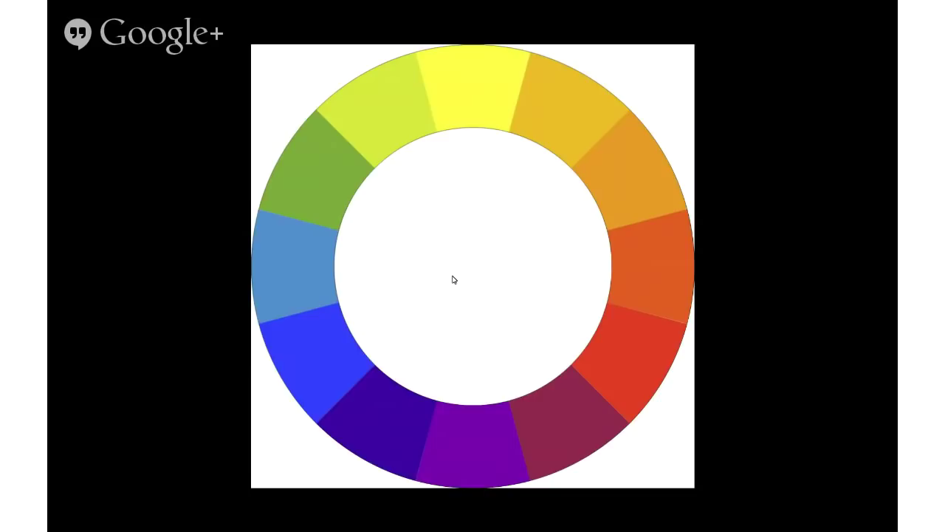
key(Right)
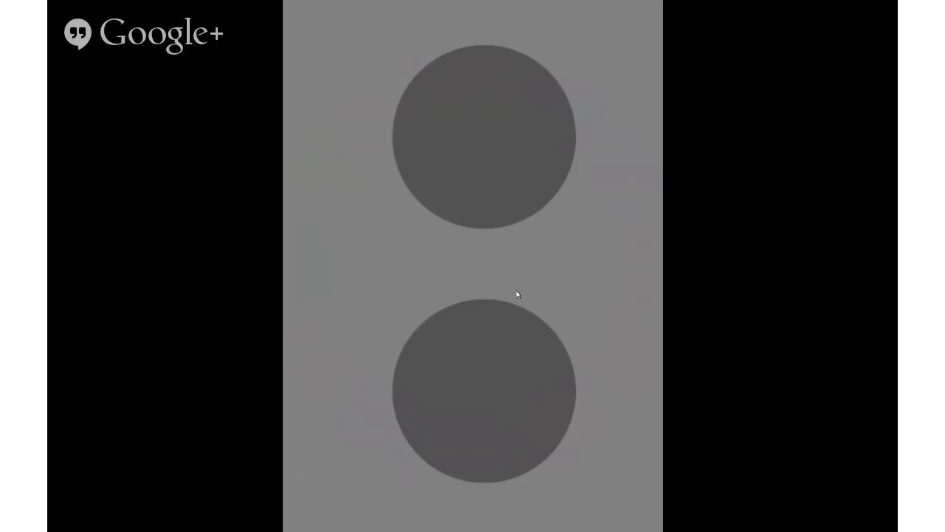
Step: Leave the slideshow, switch to Photoshop and create a new 2000 x 2000 pixel document
key(space)
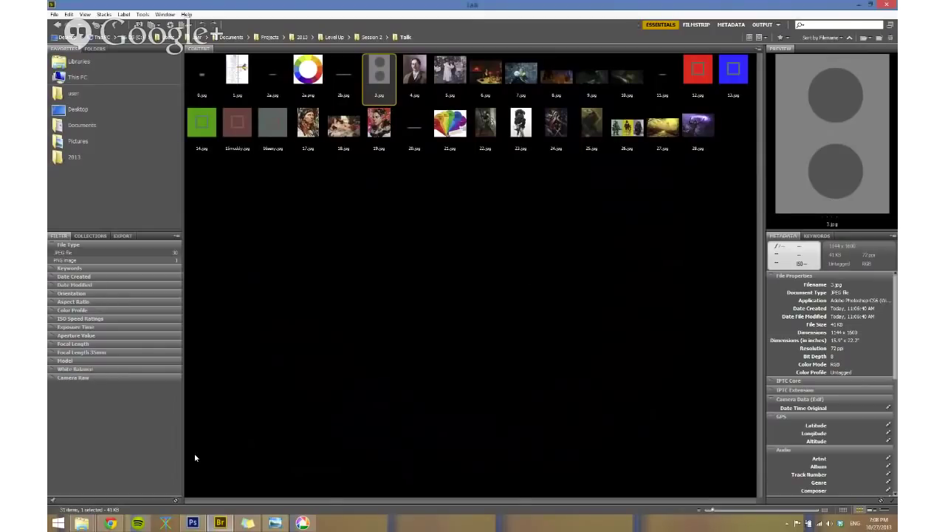
key(alt+Tab)
key(ctrl+n)
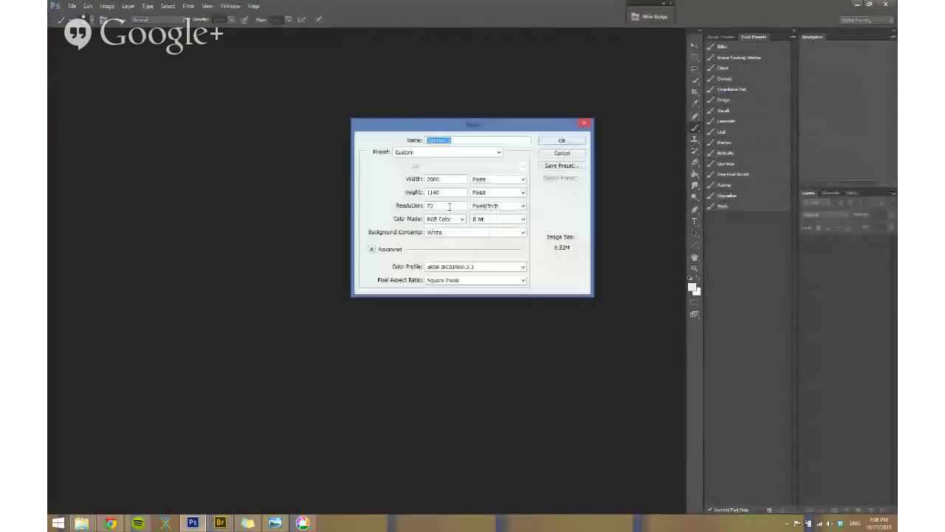
double_click(454, 191)
text(2000)
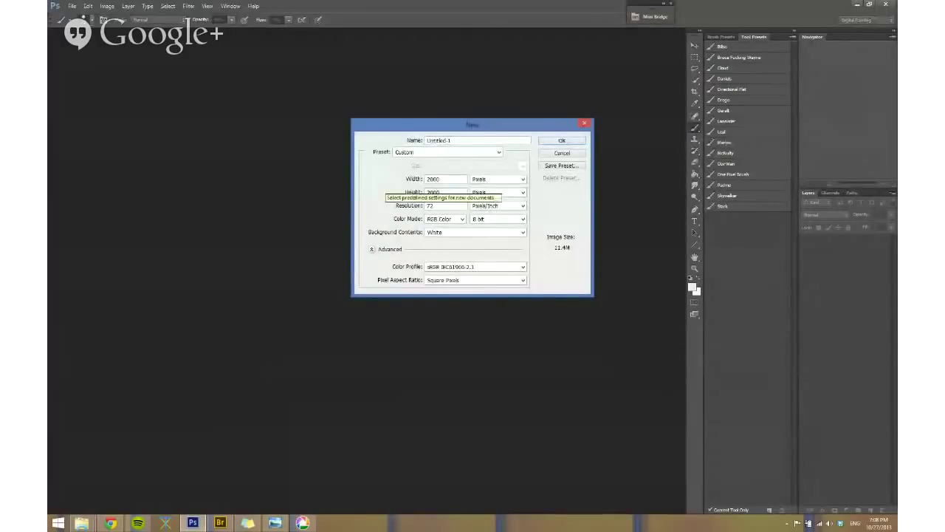
key(Return)
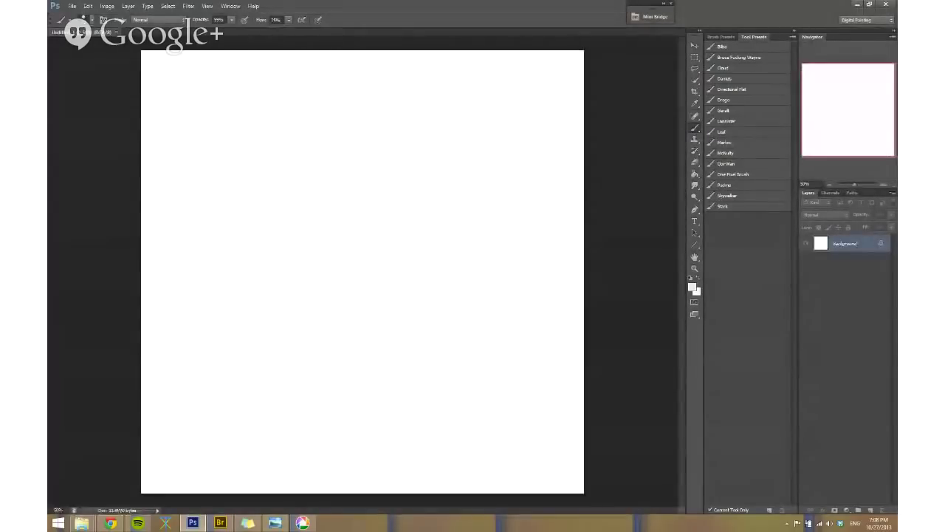
Step: Set the foreground color to mid grey #818181 and fill the background with it
key(g)
click(692, 288)
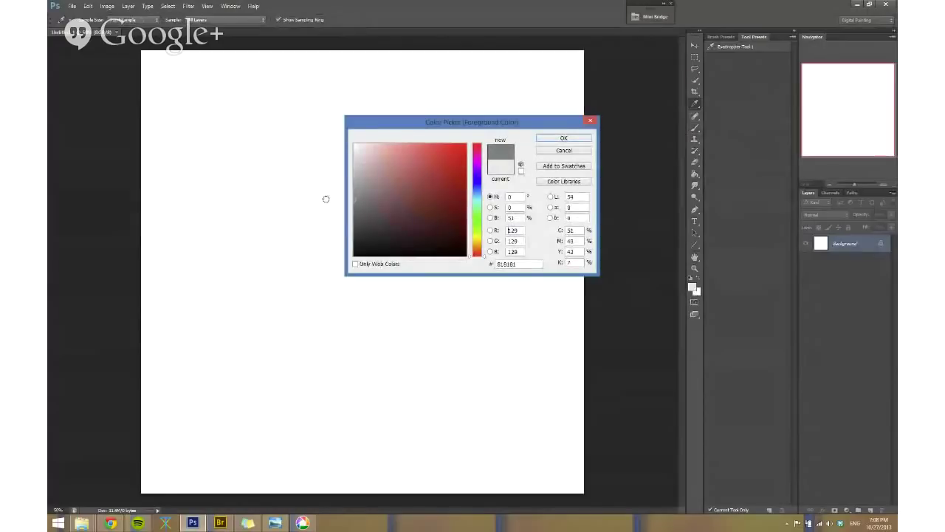
key(Return)
key(g)
click(383, 247)
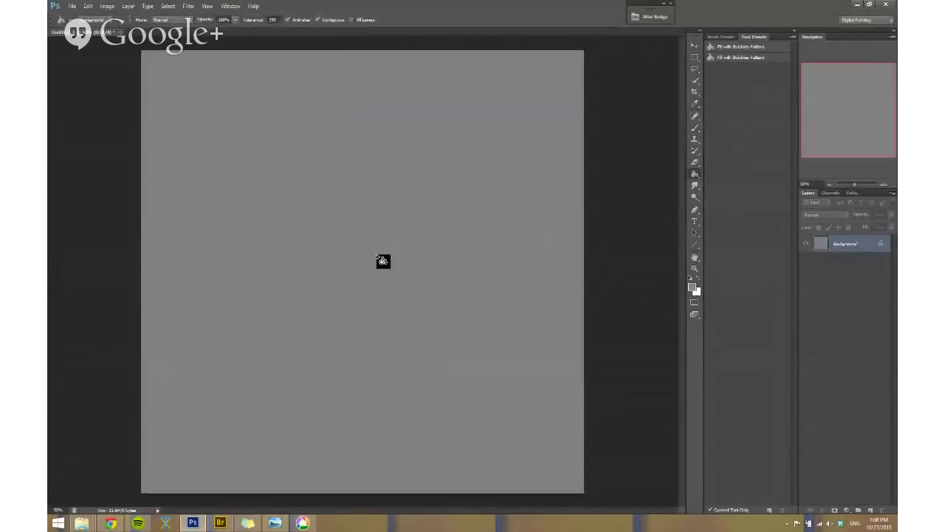
Step: Add a new layer and draw a circular selection in the upper middle of the canvas with the Elliptical Marquee
click(696, 60)
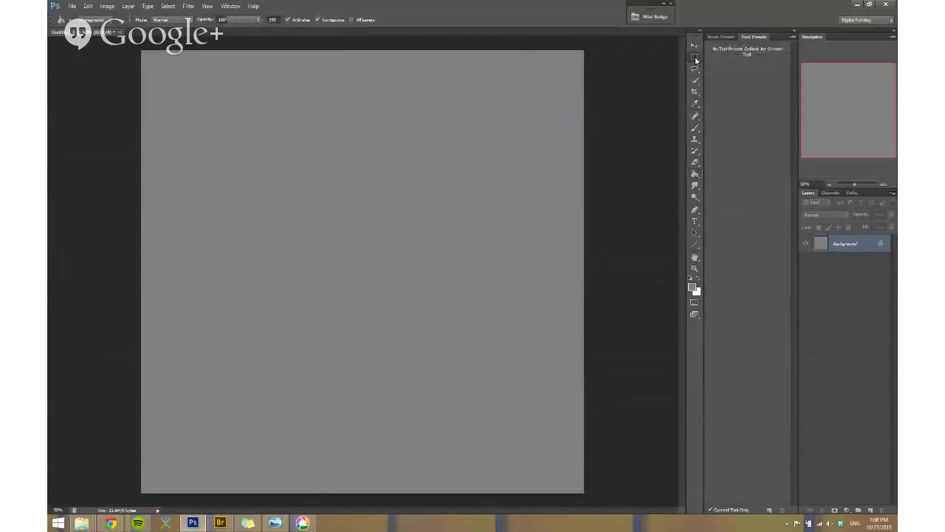
click(712, 63)
key(ctrl+shift+n)
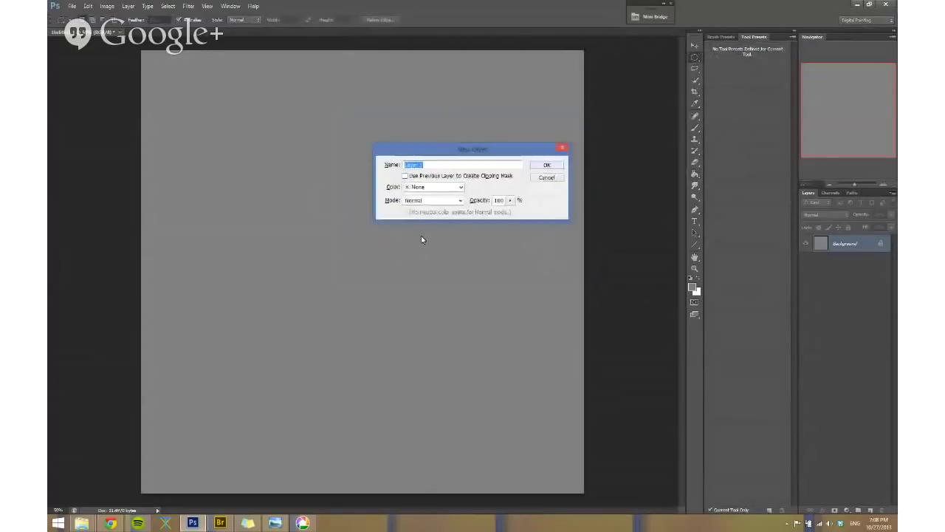
key(Return)
drag(279, 99, 450, 238)
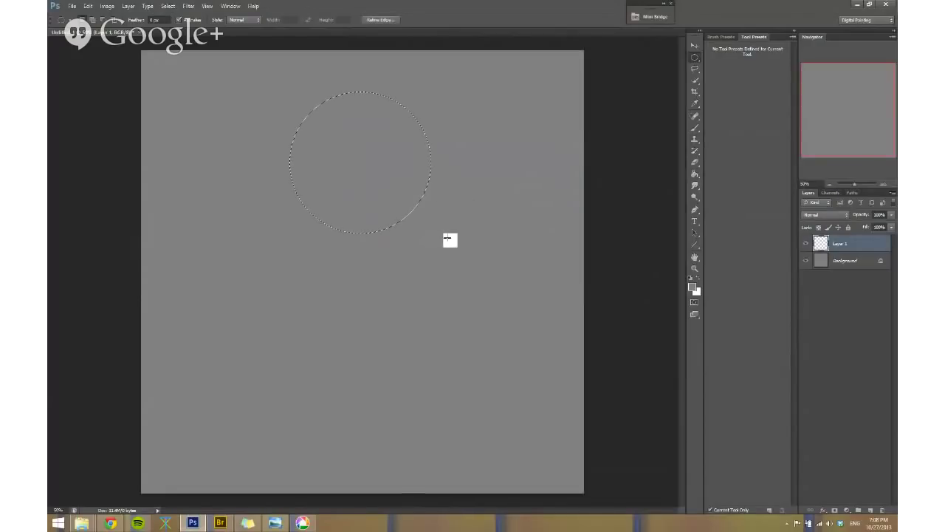
Step: Fill the circular selection with dark grey #505050
click(692, 288)
mouse_move(355, 231)
mouse_down()
mouse_move(354, 243)
mouse_move(354, 220)
mouse_up()
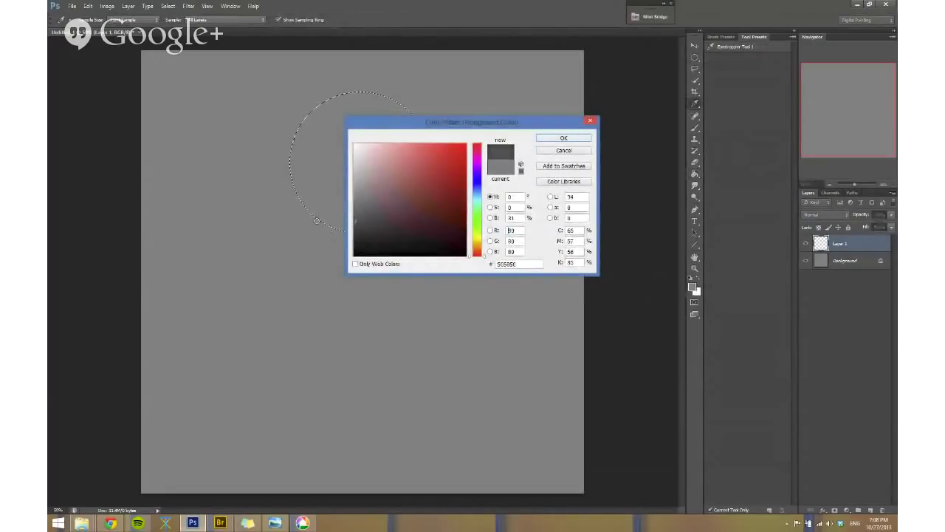
click(564, 138)
key(g)
click(393, 197)
Step: Duplicate the circle layer and move the copy straight down into the lower half of the canvas
key(ctrl+j)
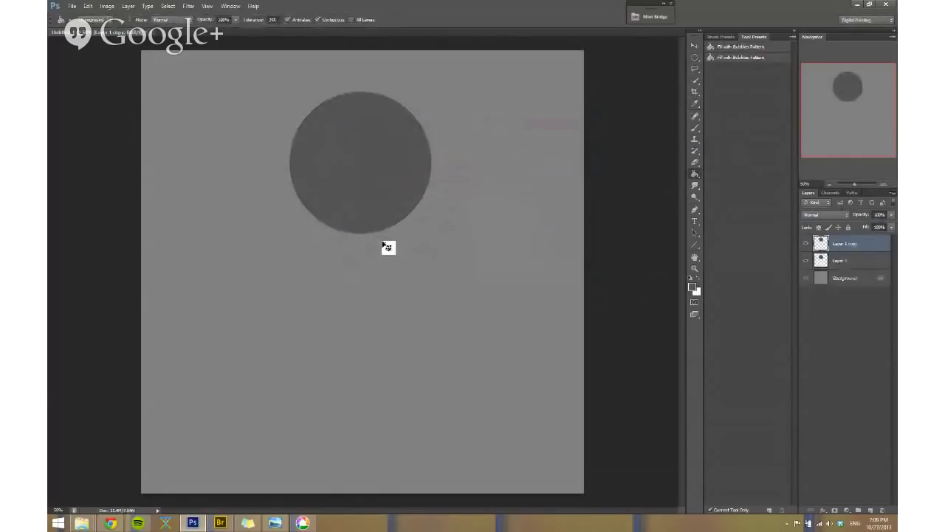
key(v)
drag(379, 215, 378, 415)
Step: Switch to the Brush tool in full-screen mode and load the Padme brush preset
key(b)
key(f)
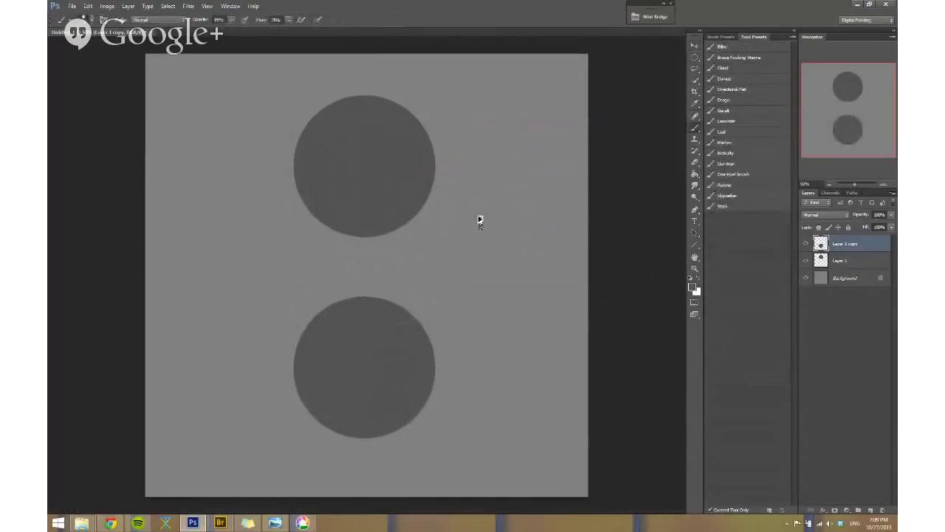
mouse_move(437, 210)
mouse_down()
mouse_move(545, 209)
mouse_move(455, 221)
mouse_move(424, 214)
mouse_up()
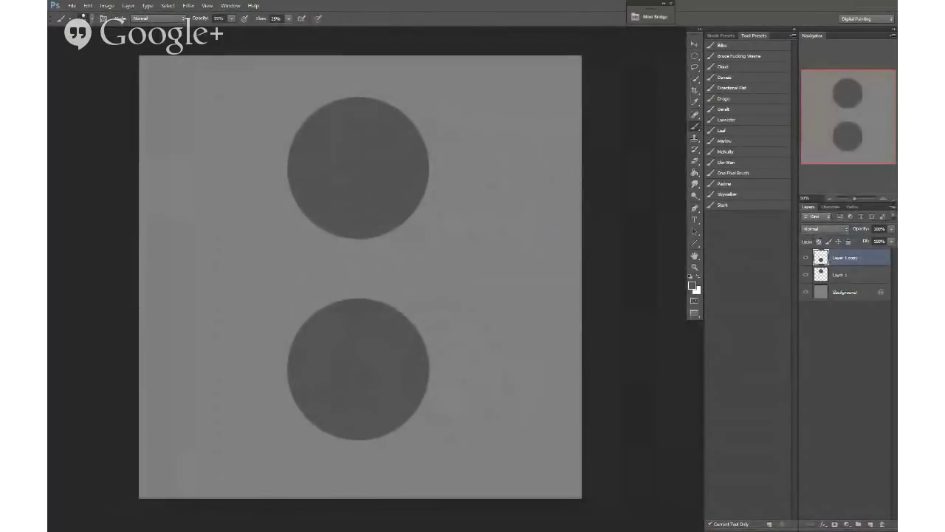
click(731, 45)
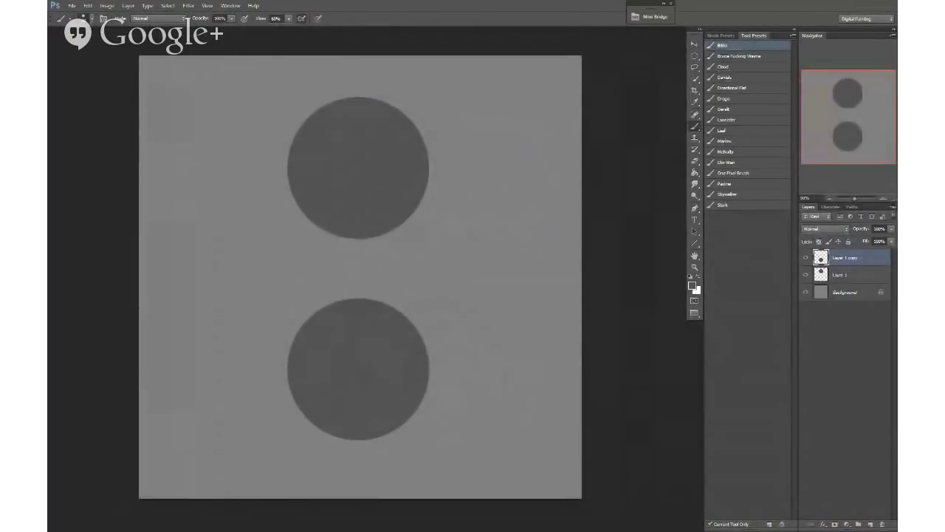
drag(413, 195, 401, 212)
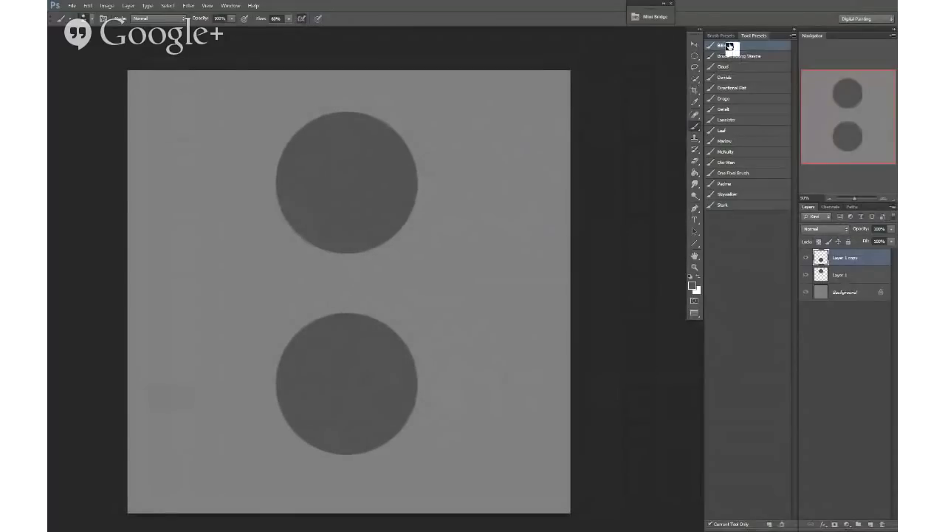
drag(743, 145, 732, 190)
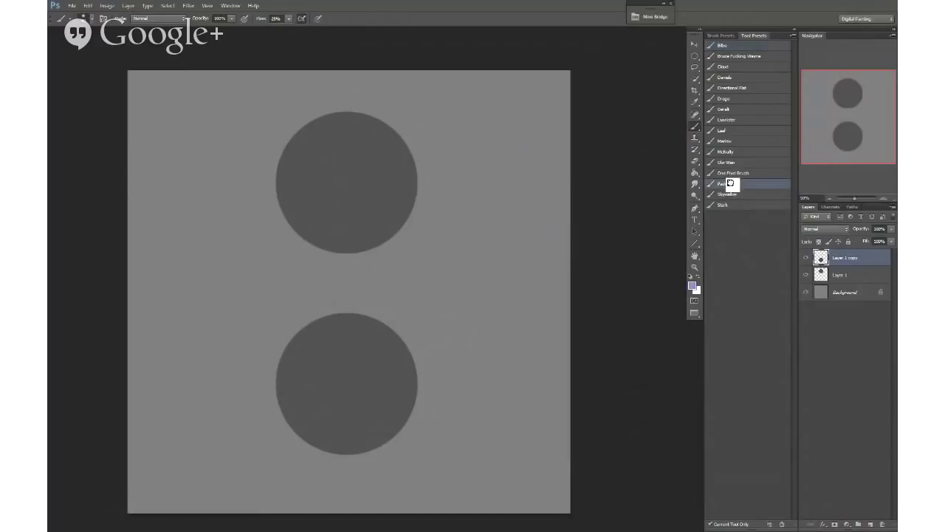
Step: Set the foreground color to bright red #ec0f09
click(693, 284)
drag(480, 240, 479, 259)
drag(459, 164, 467, 151)
click(564, 138)
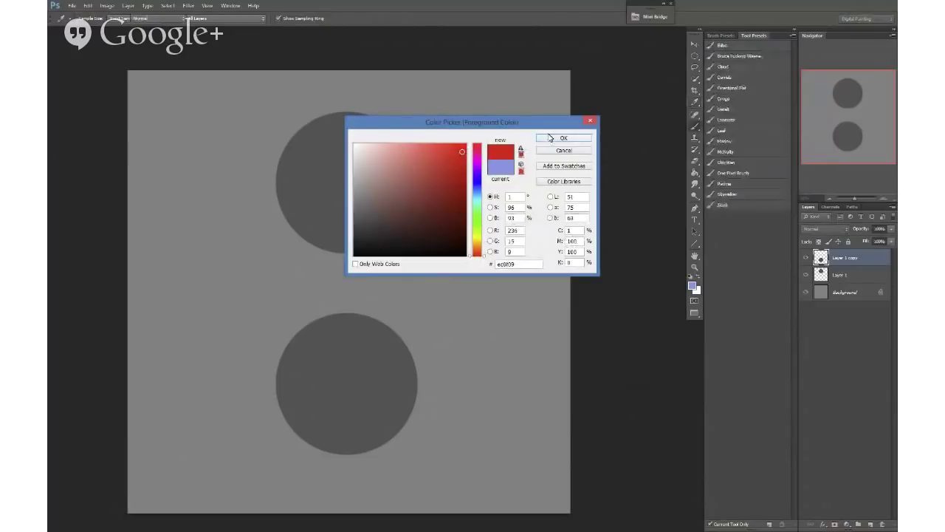
Step: On the upper circle's layer, paint a red arrow toward the circle and a soft red patch over it near the canvas's upper-right corner
click(834, 276)
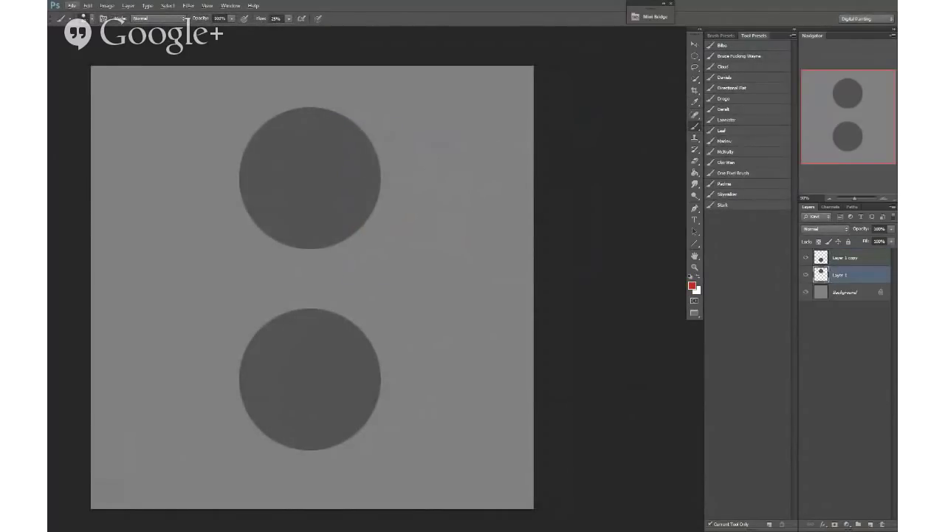
mouse_move(473, 74)
mouse_down()
mouse_move(412, 116)
mouse_move(439, 113)
mouse_up()
alt+shift+right_click(428, 114)
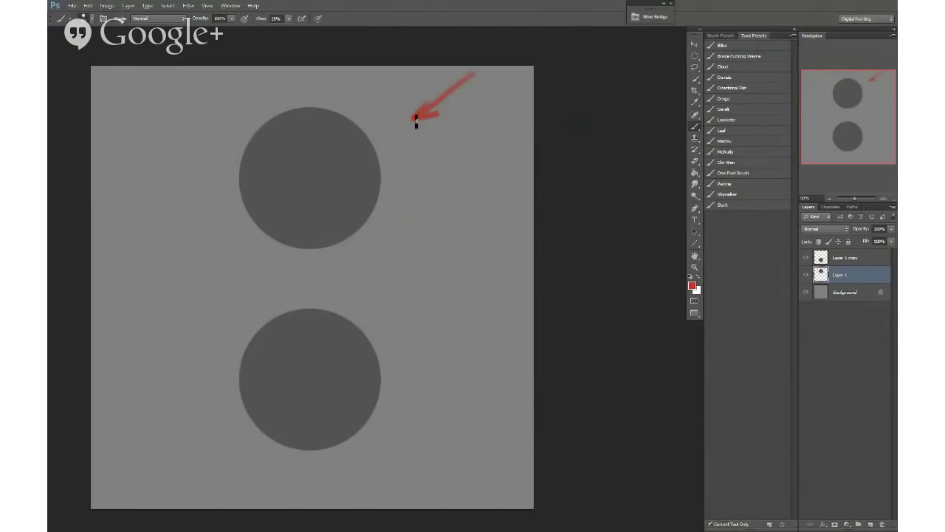
mouse_move(408, 113)
mouse_down()
mouse_move(420, 102)
mouse_move(453, 108)
mouse_move(455, 120)
mouse_move(464, 101)
mouse_up()
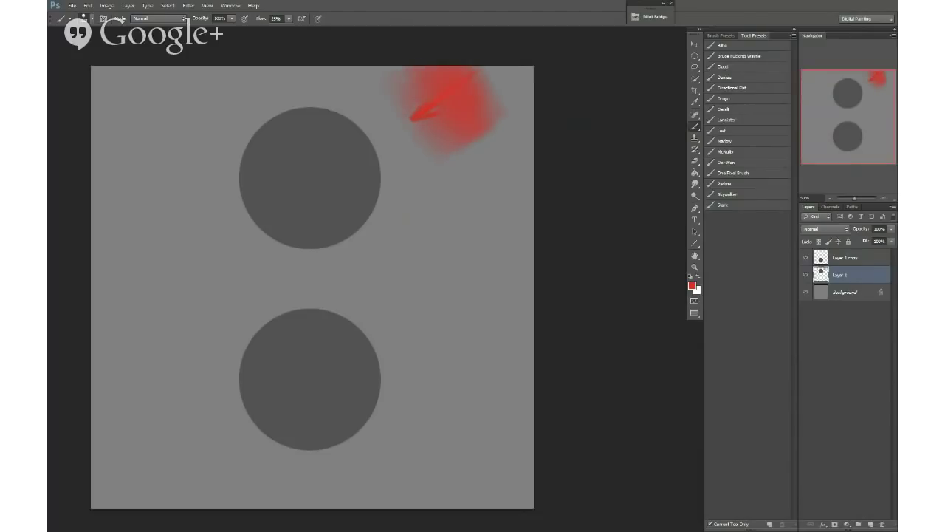
Step: Try brushing orange over the red patch and undo the stroke
alt+shift+right_click(408, 127)
drag(434, 203, 436, 193)
drag(430, 134, 457, 103)
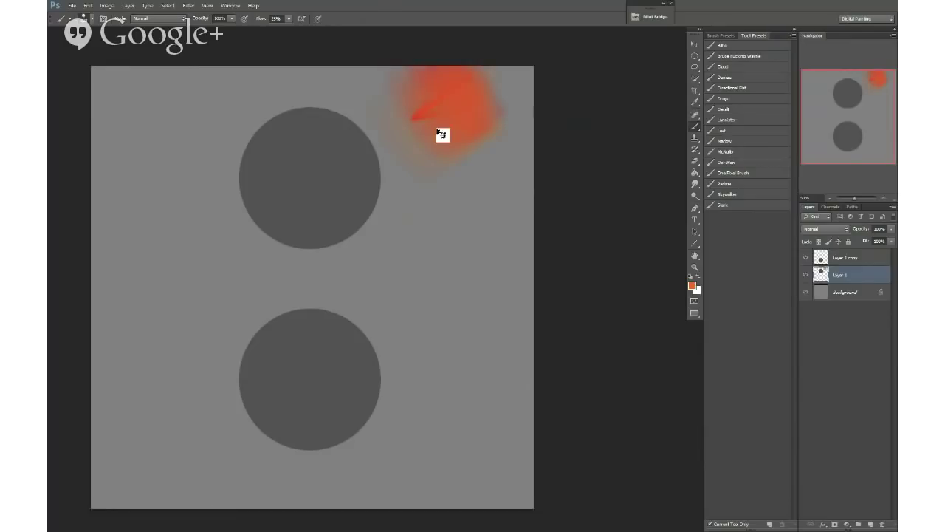
key(ctrl+z)
Step: Sample red from the corner patch and softly brush it along the patch's edge facing the upper circle
alt+click(459, 104)
drag(422, 136, 392, 144)
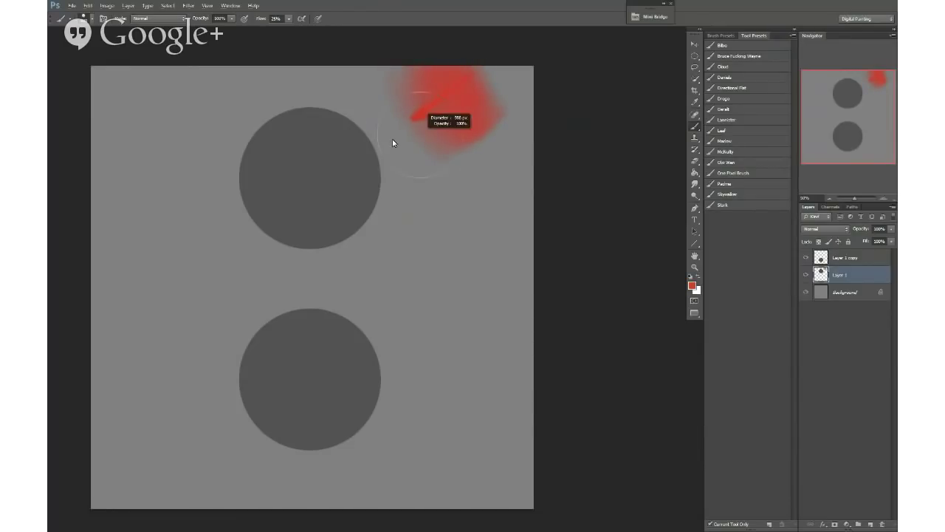
drag(393, 191, 411, 197)
drag(438, 136, 419, 137)
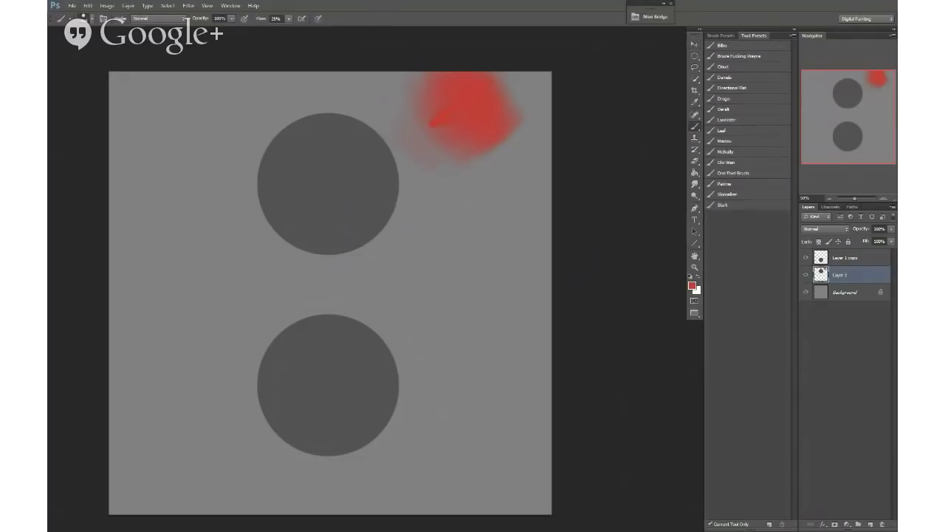
Step: Lock the transparent pixels of Layer 1 and paint soft red light over the upper-right part of the upper circle
scroll(325, 196, up, 3)
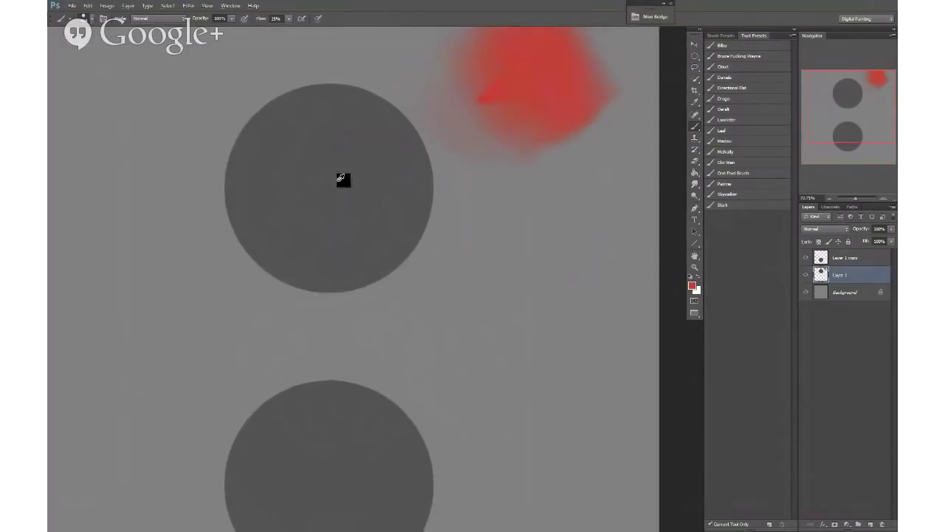
scroll(355, 215, down, 1)
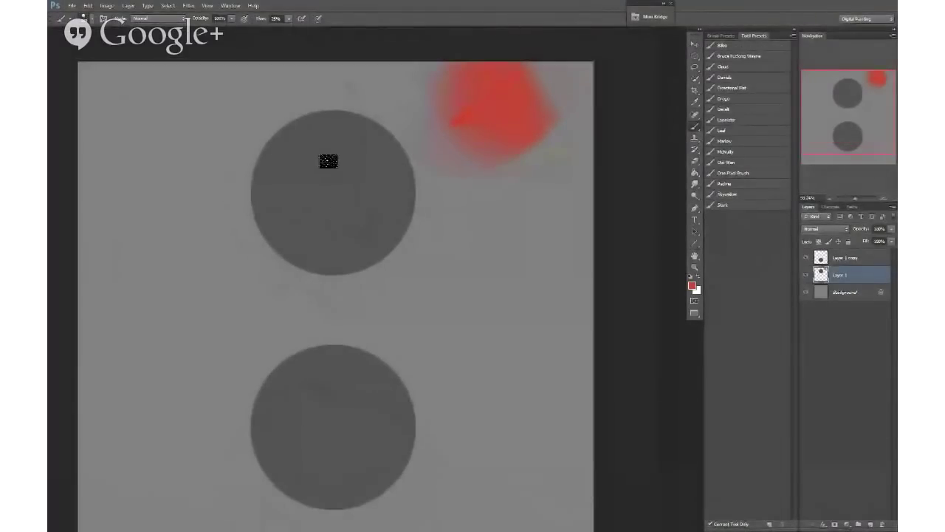
scroll(360, 210, down, 1)
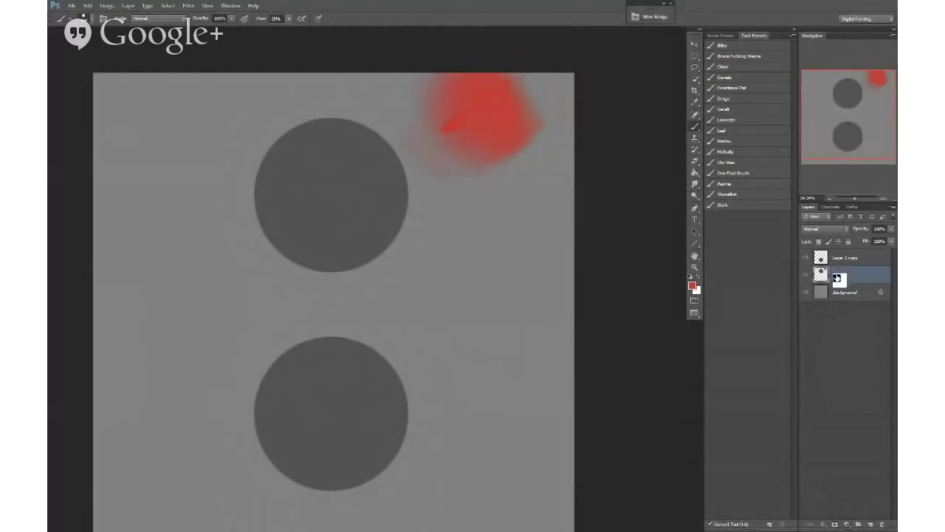
key(slash)
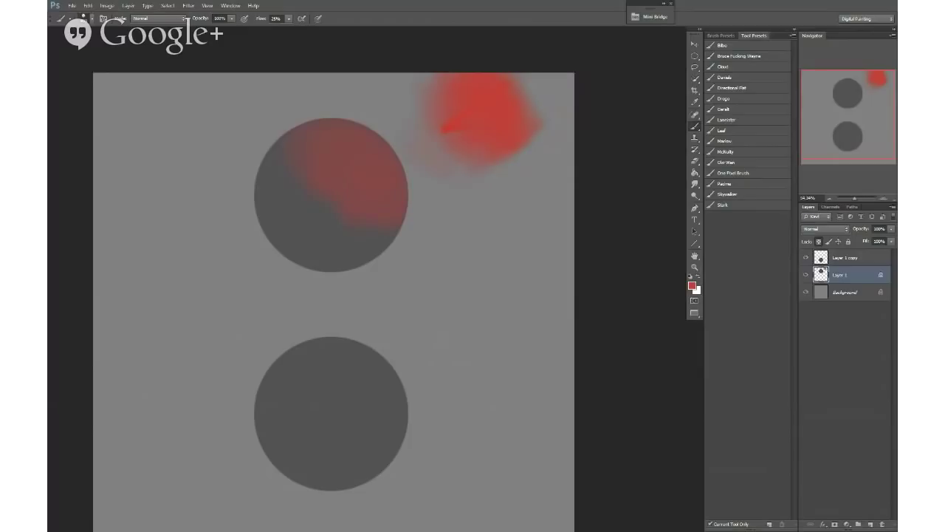
mouse_move(359, 137)
mouse_down()
mouse_move(373, 185)
mouse_move(377, 166)
mouse_up()
alt+right_click(388, 188)
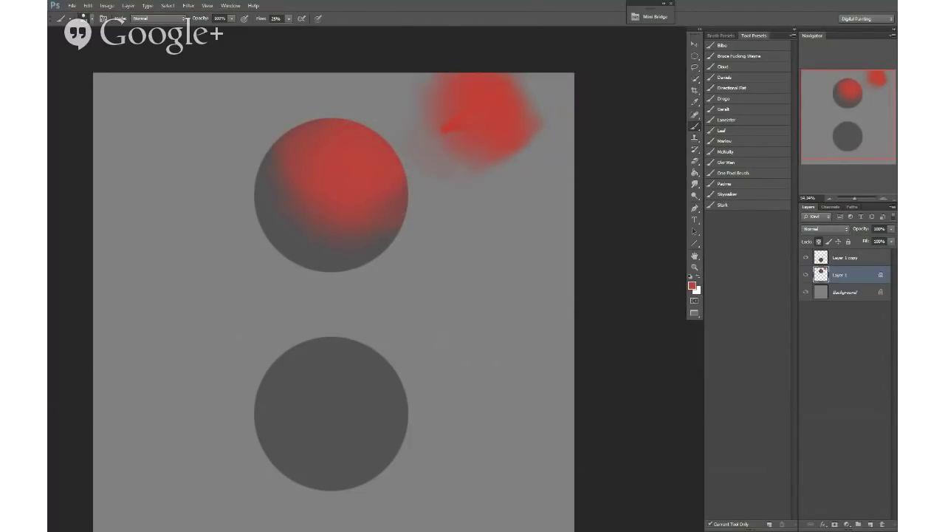
alt+right_click(305, 245)
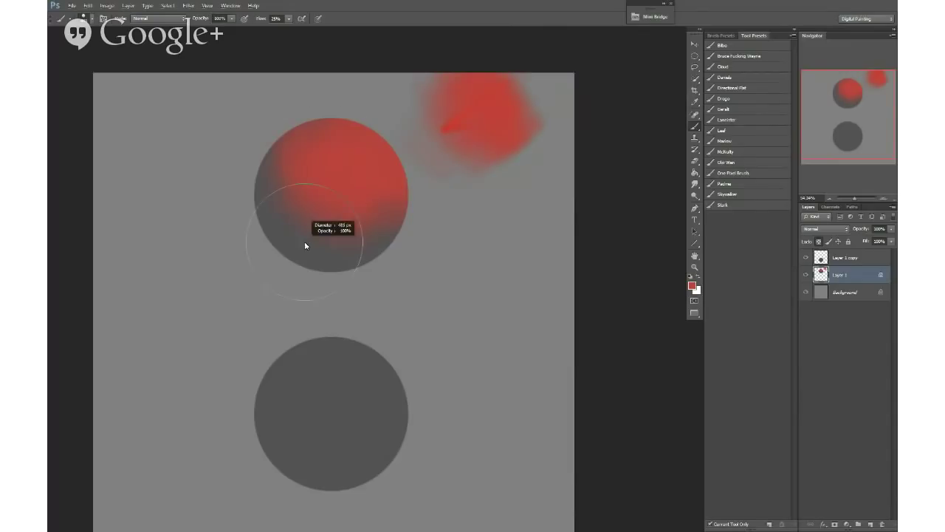
Step: Pick a pale pink and paint a soft highlight on the upper circle's upper-right area
alt+shift+right_click(373, 179)
drag(375, 177, 345, 174)
mouse_move(363, 142)
mouse_down()
mouse_move(390, 174)
mouse_move(344, 157)
mouse_move(362, 170)
mouse_up()
alt+shift+right_click(367, 164)
alt+right_click(368, 158)
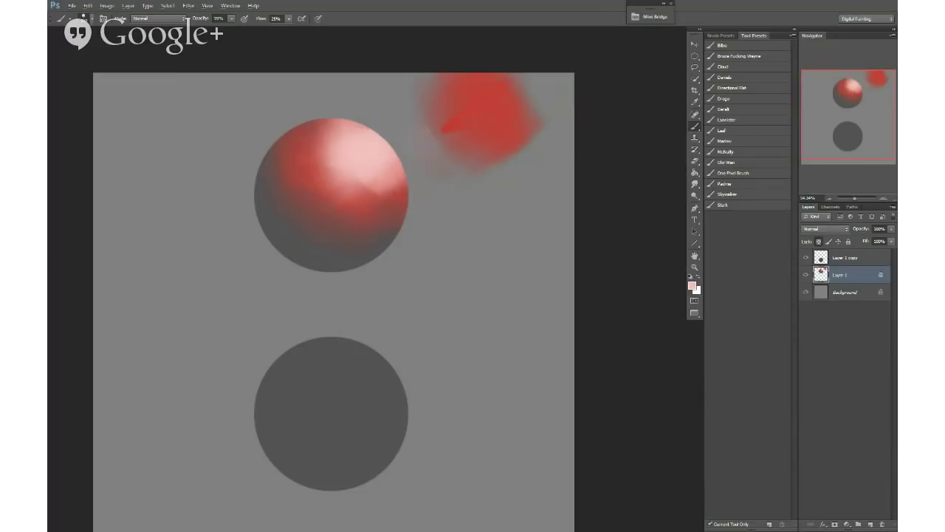
Step: Compare the highlight and red falloff on the upper sphere with the red patches and the lower sphere
key(alt+Tab)
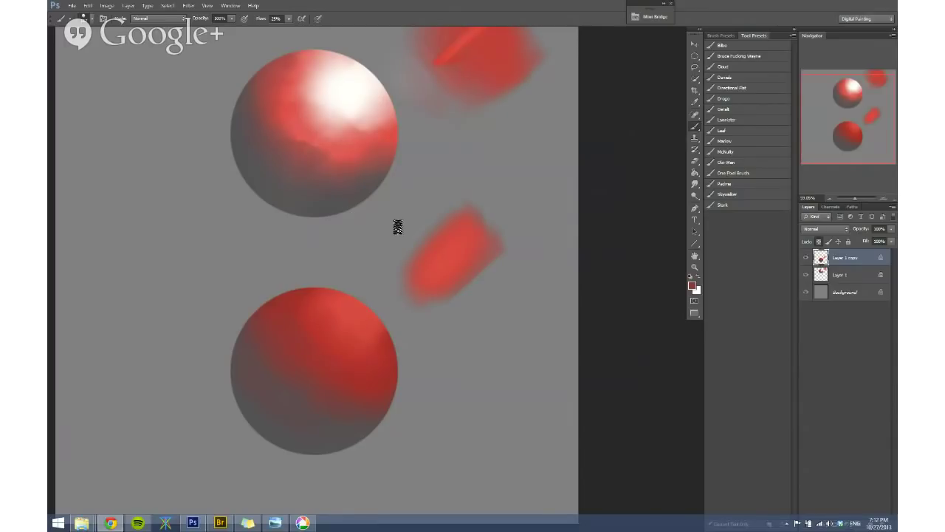
drag(374, 213, 427, 264)
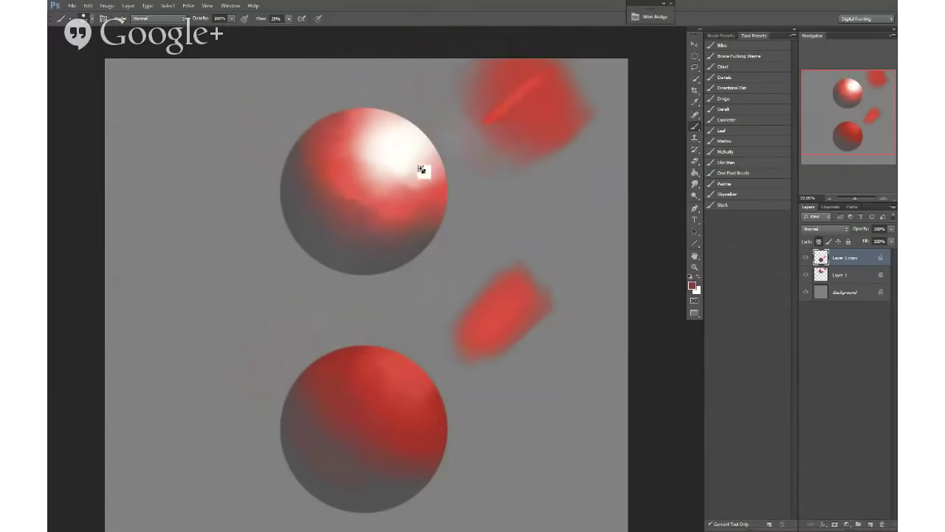
drag(417, 169, 435, 176)
drag(434, 177, 412, 206)
alt+right_click(506, 101)
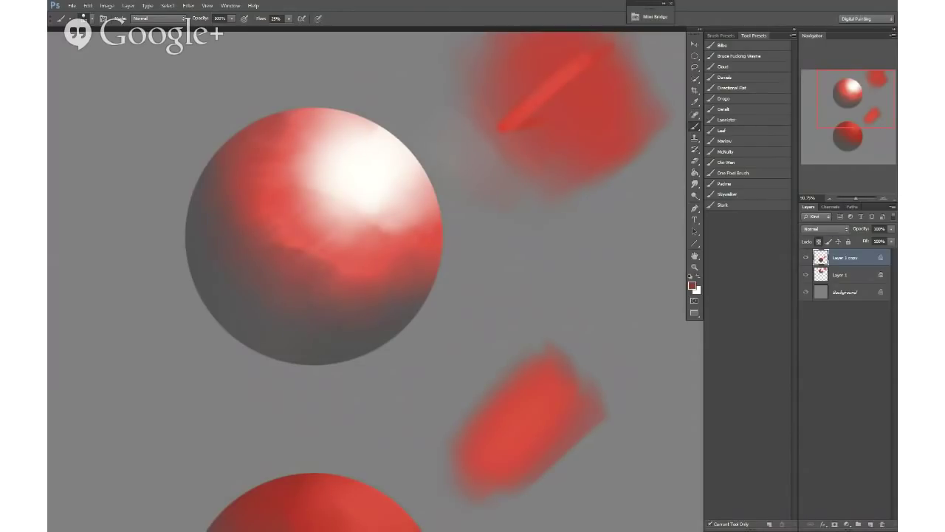
drag(472, 177, 392, 192)
scroll(441, 207, down, 3)
alt+right_click(432, 176)
alt+right_click(370, 203)
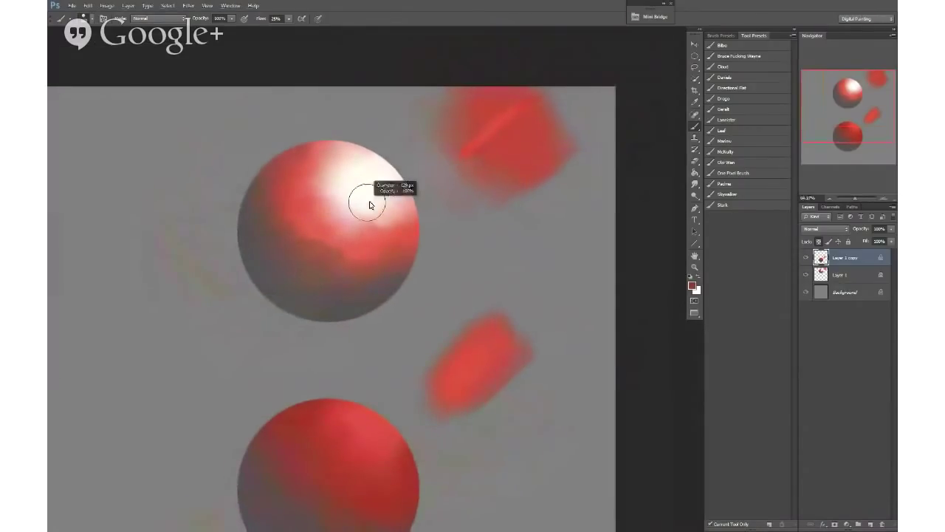
Step: On Layer 1, sample pink from the upper sphere and softly brush it along the highlight's lower edge
alt+click(351, 231)
click(838, 275)
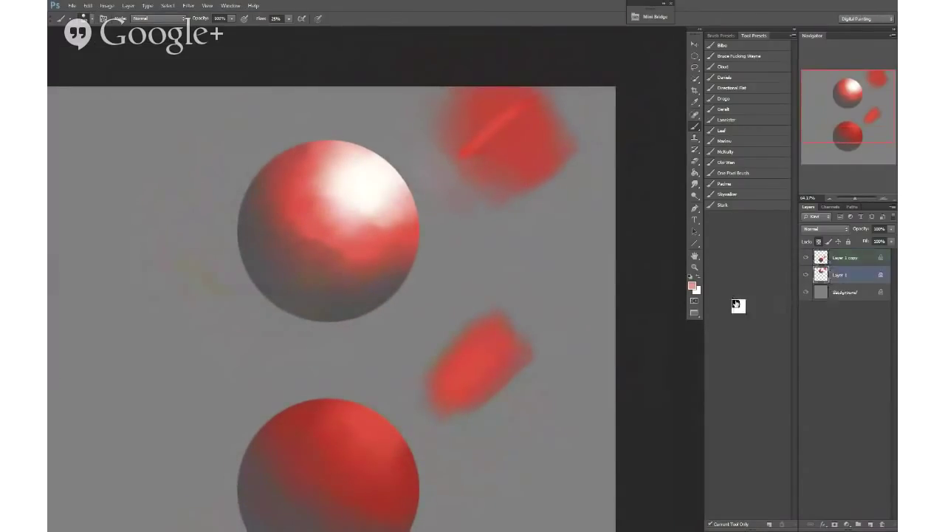
scroll(347, 209, up, 2)
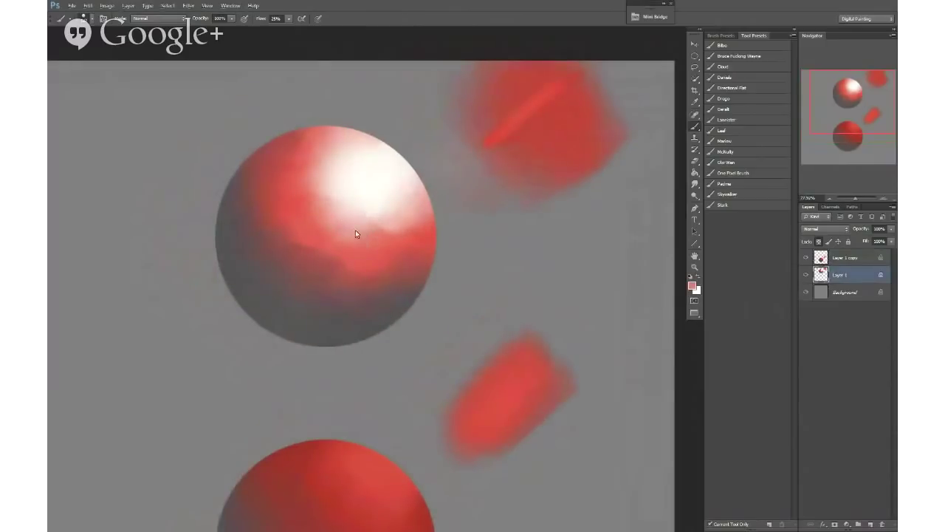
scroll(340, 229, up, 1)
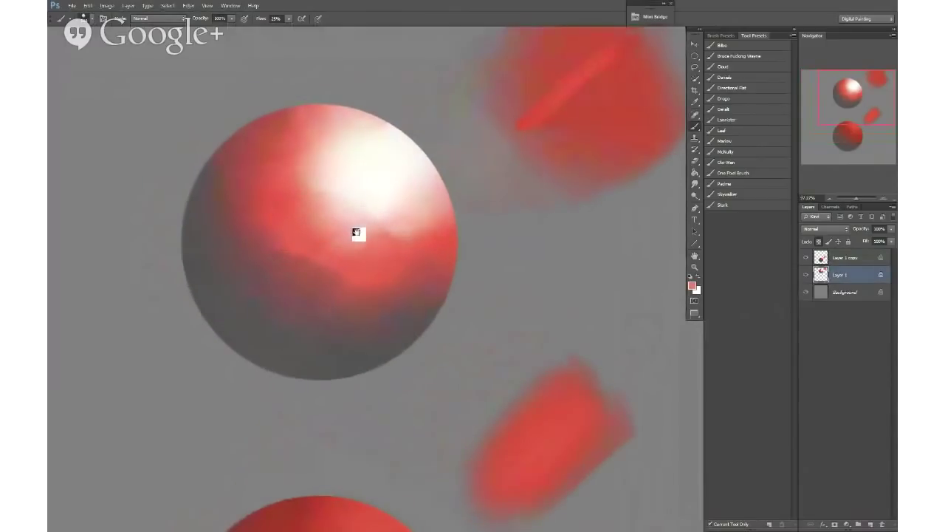
drag(405, 167, 397, 167)
Step: Sample the upper sphere's shadow and red tones, toggle Layer 1 copy off and on, and compare both spheres
alt+click(261, 293)
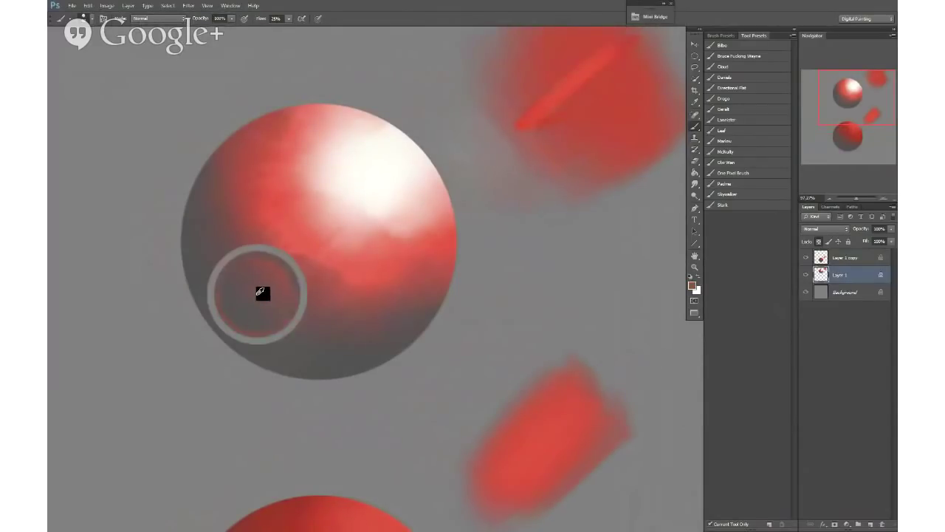
key(alt+bracketright)
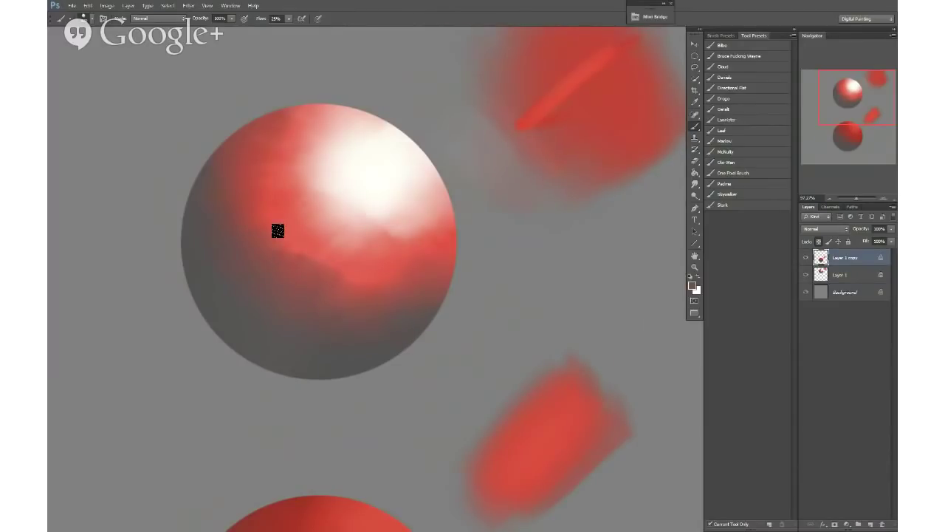
alt+click(315, 275)
click(803, 258)
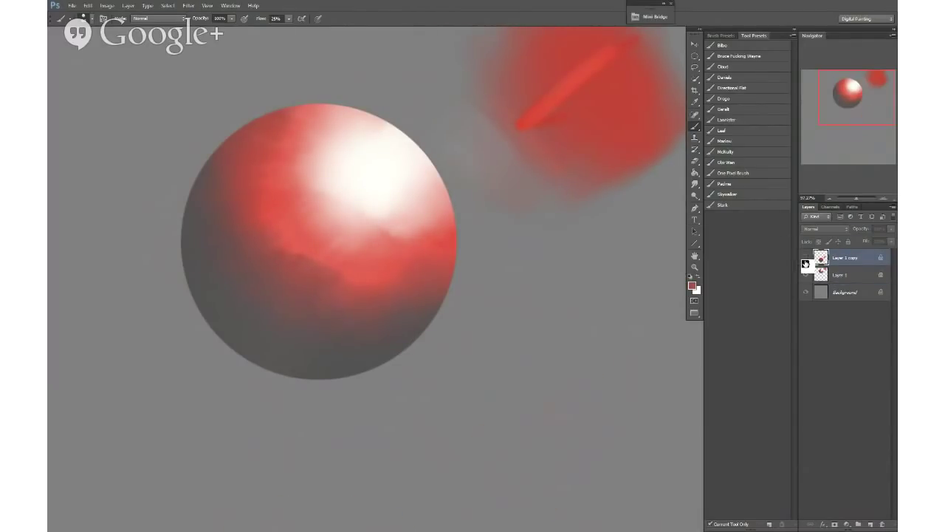
click(804, 259)
drag(537, 261, 524, 279)
drag(405, 180, 400, 190)
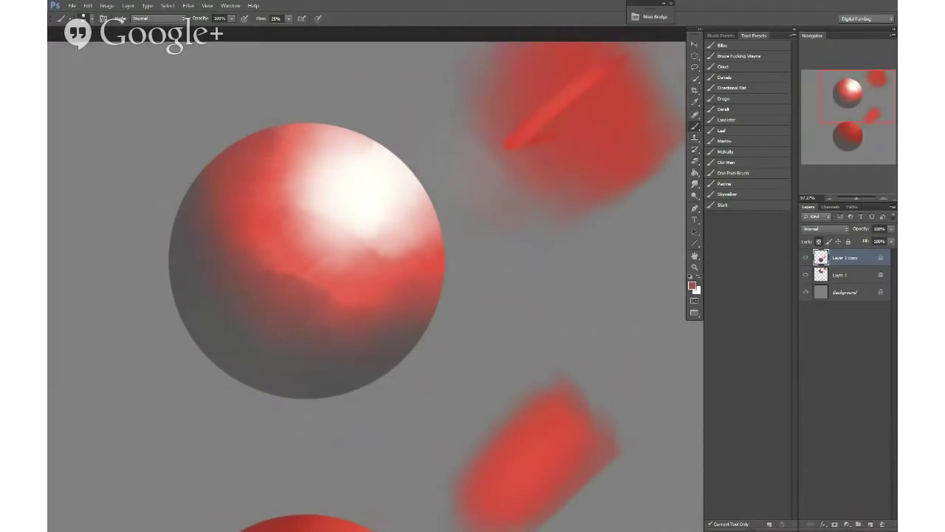
drag(414, 199, 409, 215)
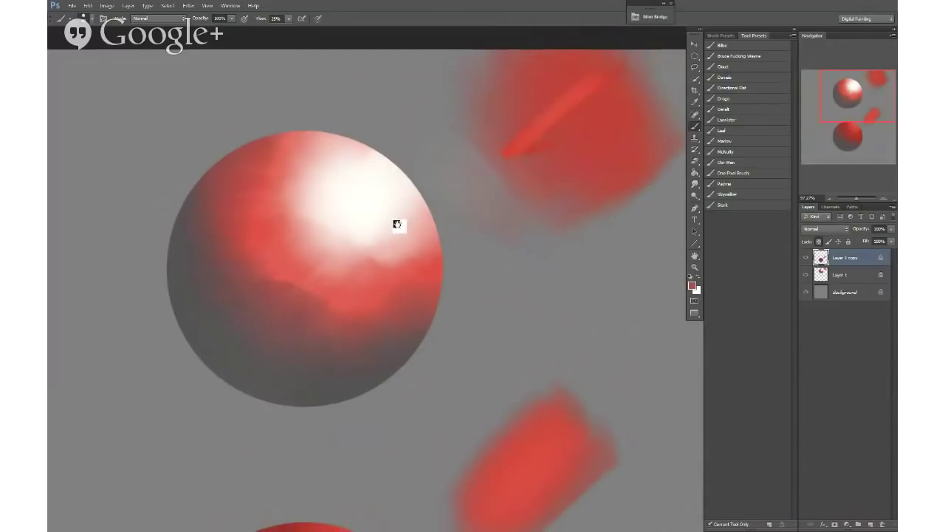
drag(542, 298, 475, 155)
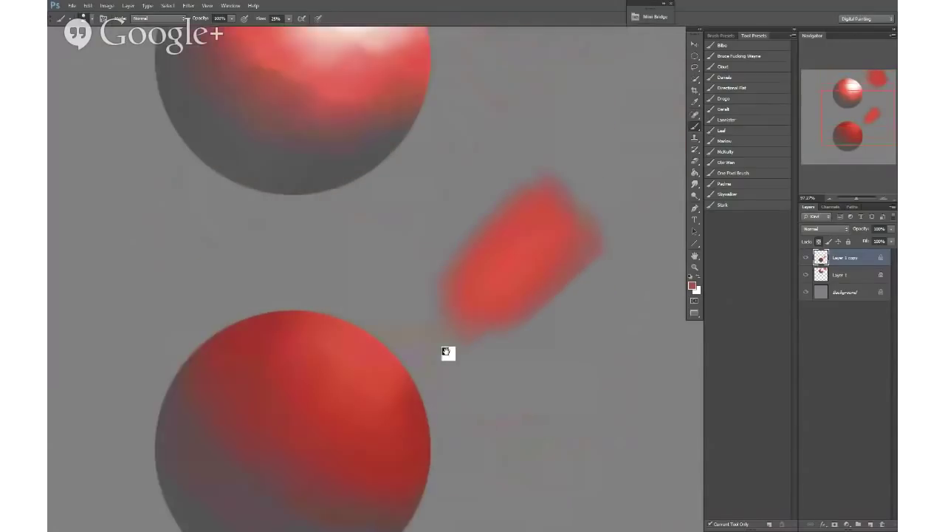
drag(446, 351, 405, 300)
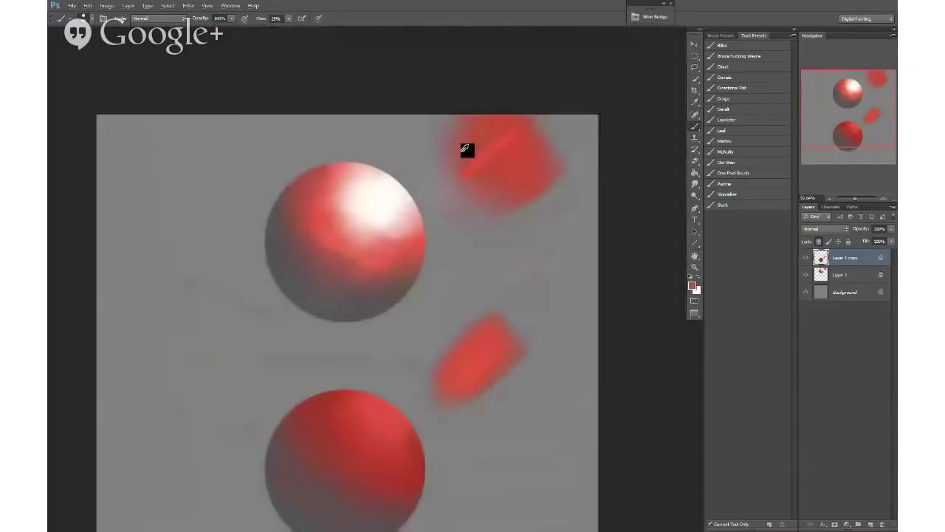
Step: Toggle Layer 1 copy's visibility, select Layer 1 and paint red over the bright streak in the corner patch
click(805, 257)
click(806, 257)
click(806, 258)
click(806, 257)
click(840, 274)
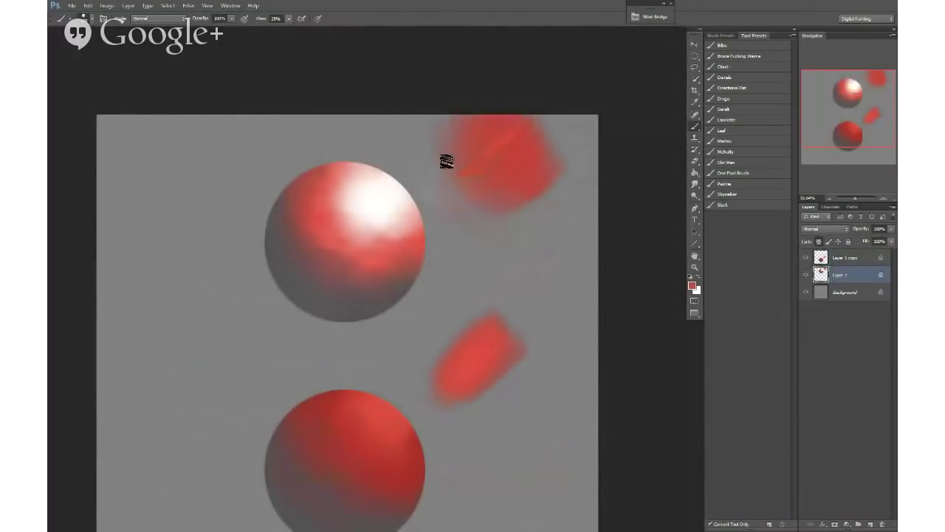
drag(437, 221, 449, 206)
drag(499, 239, 511, 229)
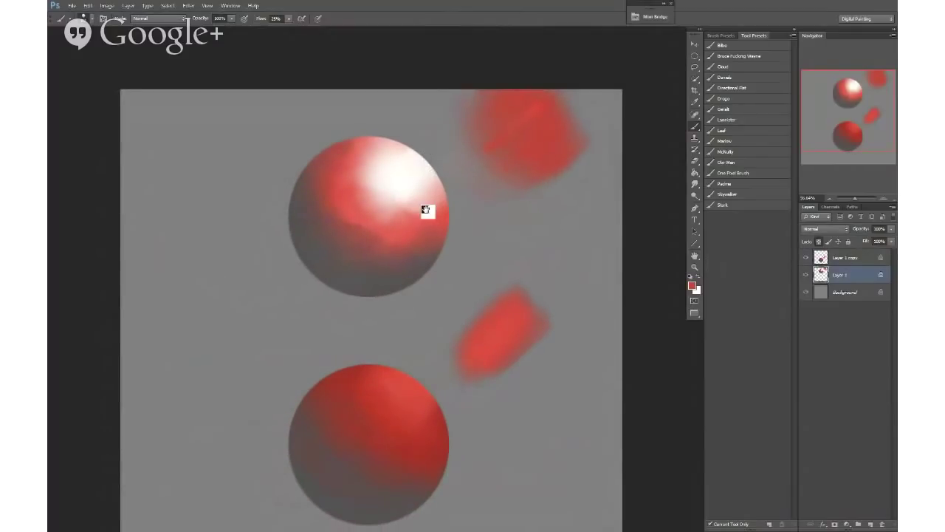
drag(427, 212, 431, 208)
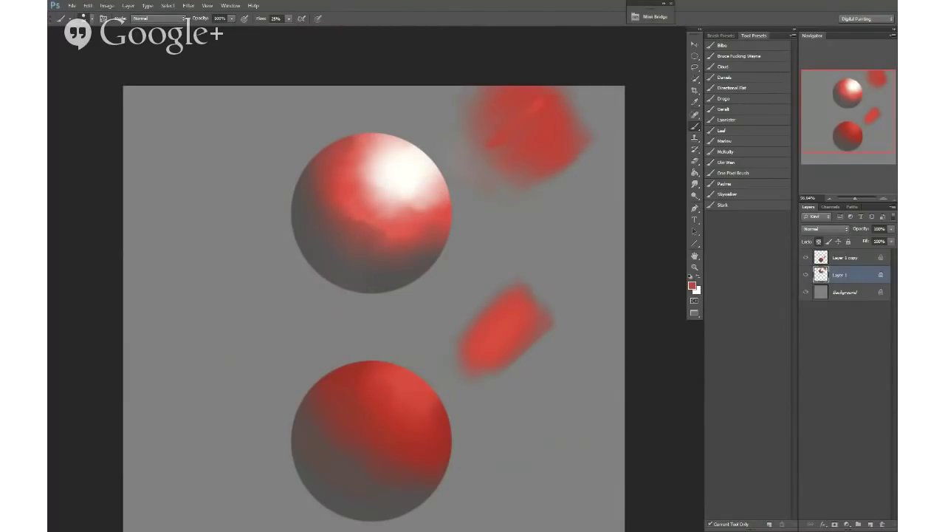
Step: Select Layer 1 copy, sample the lower sphere's shadow and red tones, and set the brush opacity to 100%
drag(414, 240, 392, 130)
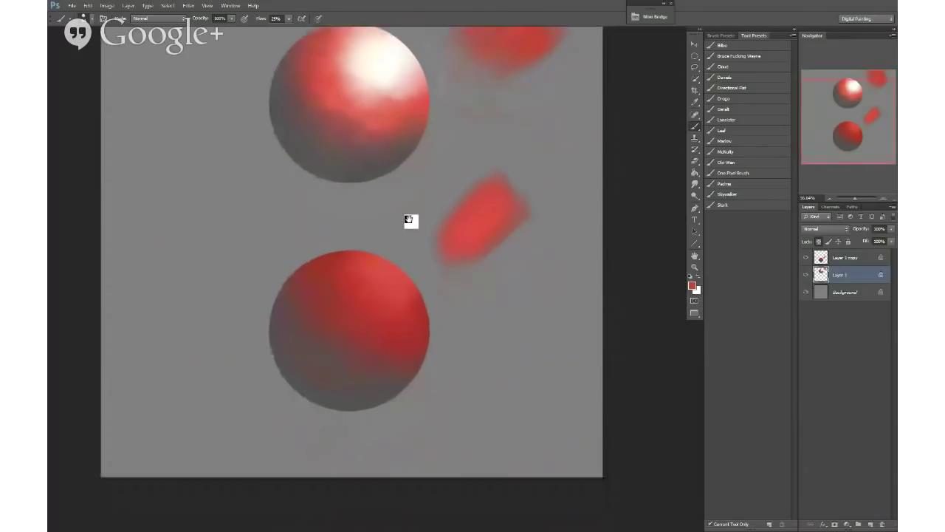
click(842, 257)
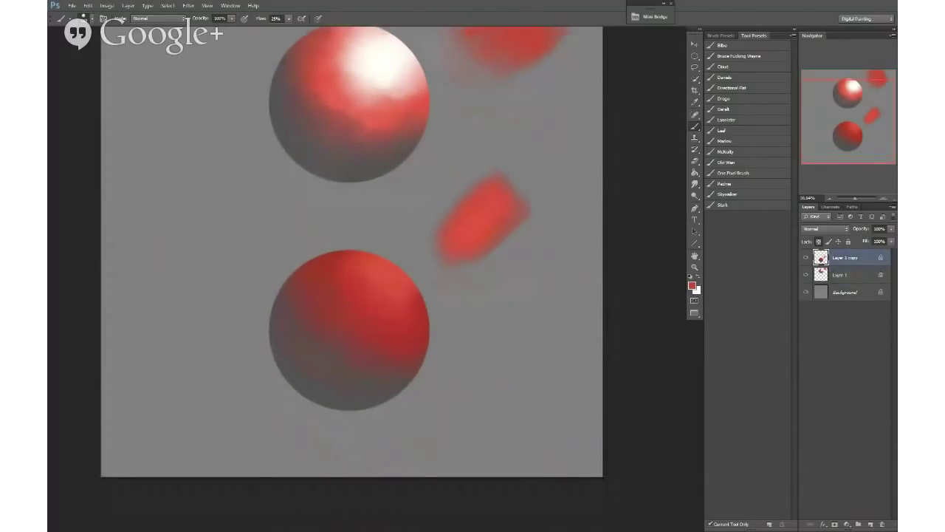
alt+click(334, 382)
key(5)
key(5)
alt+click(360, 315)
scroll(360, 315, up, 1)
alt+click(396, 289)
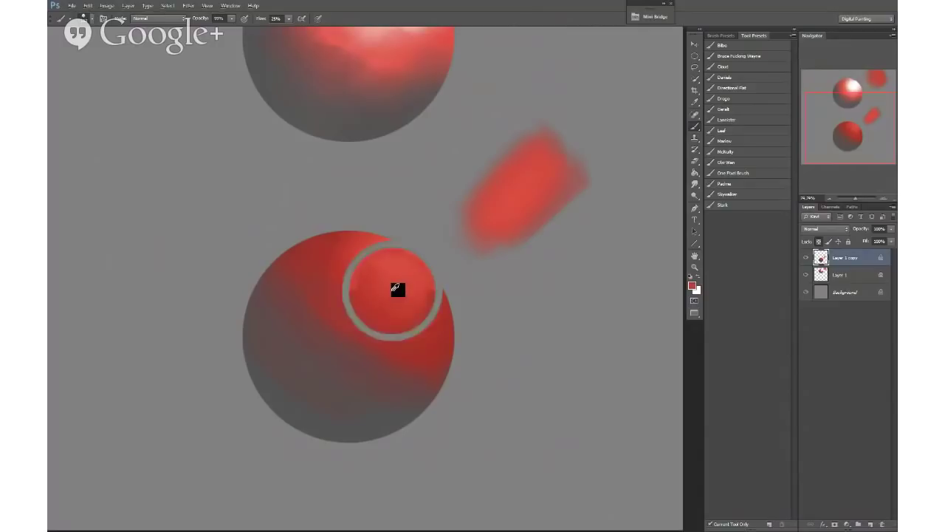
key(0)
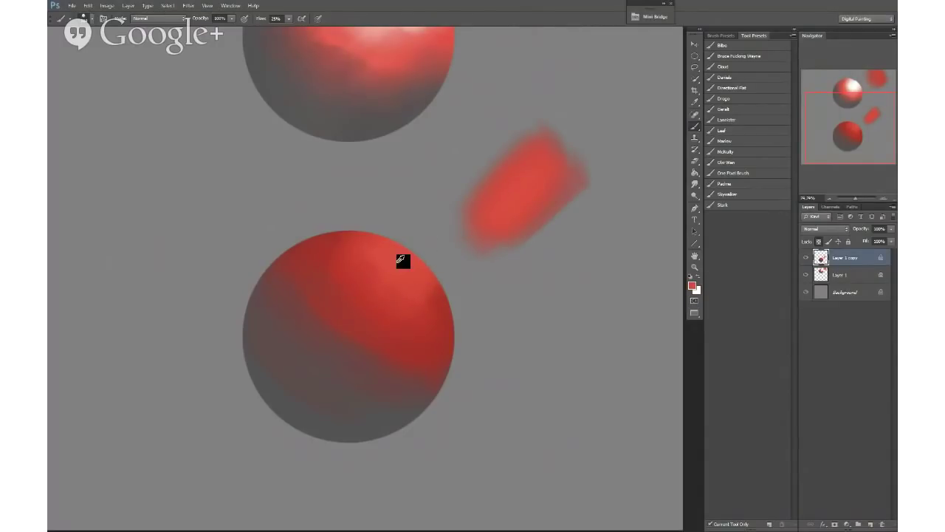
Step: Brush a small light spot on the lower sphere's upper right and extend soft dark red toward its lower left
drag(398, 264, 396, 260)
drag(381, 344, 352, 345)
drag(340, 296, 363, 301)
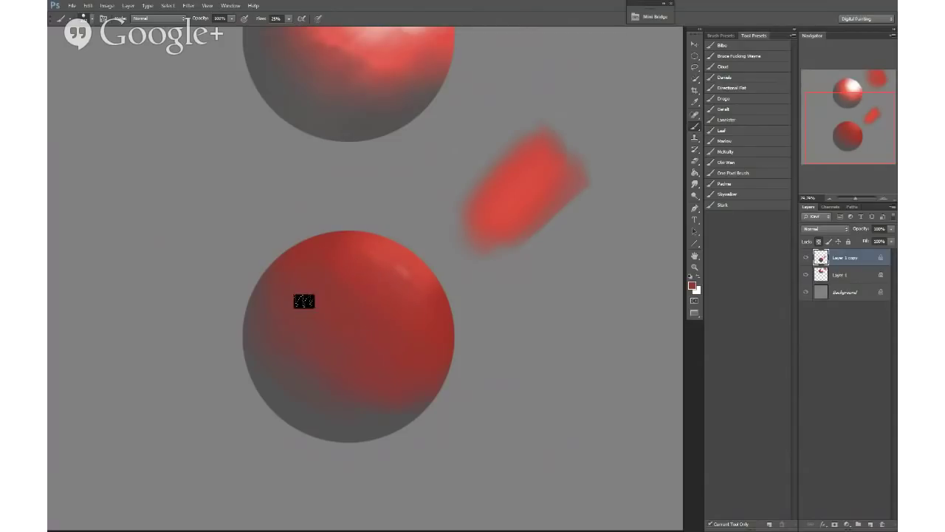
Step: Sample reds from the nearby patch and the lower sphere, and blend the lower sphere's light spot into the surrounding red
alt+click(508, 189)
drag(494, 207, 507, 198)
mouse_move(389, 250)
mouse_down()
mouse_move(375, 256)
mouse_move(387, 267)
mouse_up()
alt+click(387, 286)
mouse_move(428, 302)
mouse_down()
mouse_move(414, 294)
mouse_move(406, 318)
mouse_move(430, 289)
mouse_move(399, 264)
mouse_up()
alt+click(397, 277)
alt+click(403, 294)
alt+click(415, 283)
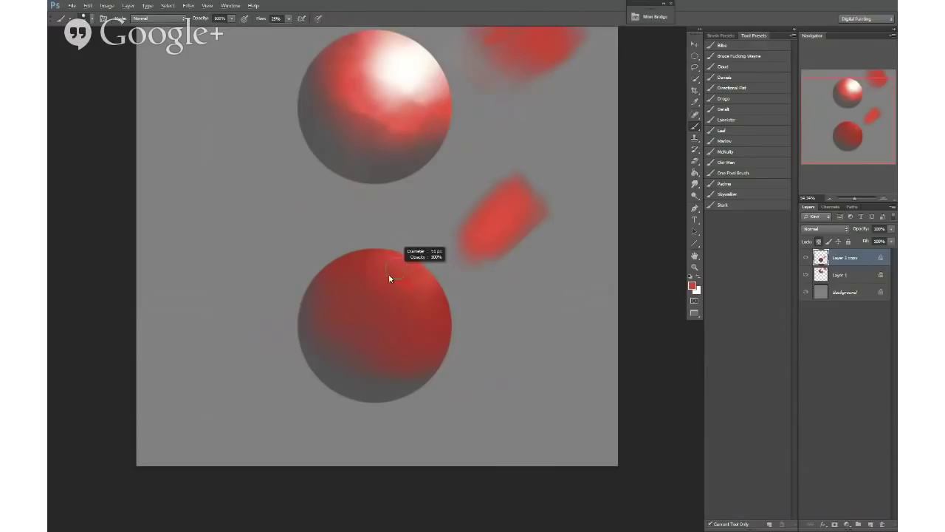
Step: Paint a small saturated red highlight on the lower sphere's upper-right area
scroll(414, 292, up, 1)
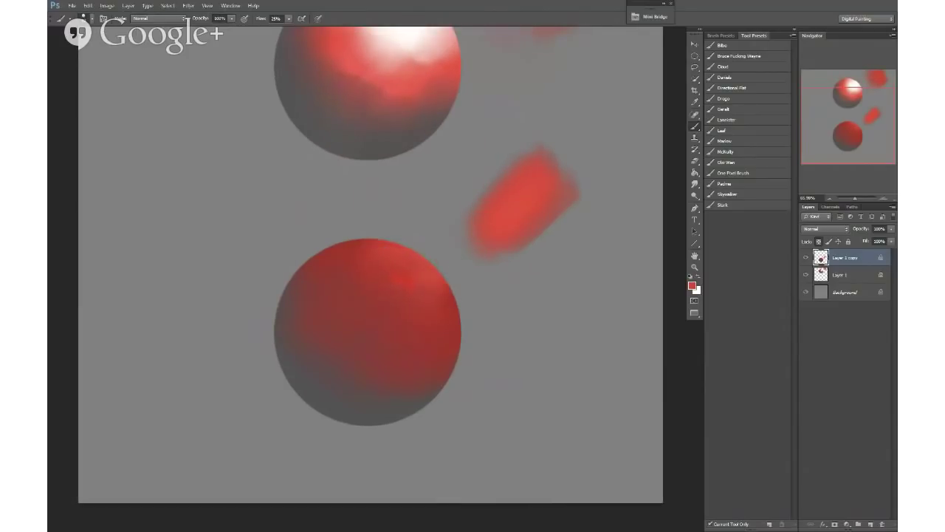
scroll(375, 293, up, 2)
drag(401, 242, 370, 256)
Step: Sample the lower sphere's shadow grey, undo the first thin stroke, and softly brush the shadow back over the sphere's left side
alt+click(327, 411)
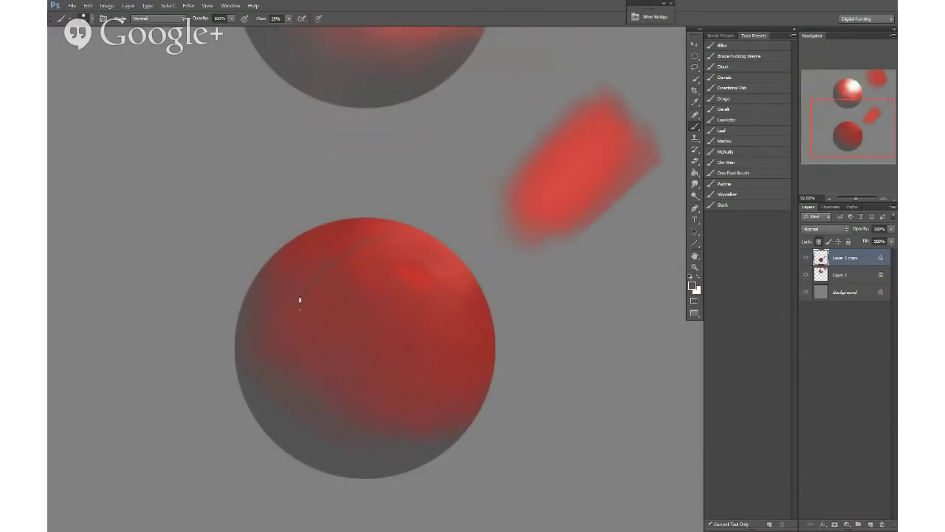
key(ctrl+z)
drag(338, 262, 345, 261)
alt+click(362, 427)
Step: Sample the lower sphere's highlight color, choose a more vivid red, and touch up its small upper-right highlight
alt+right_click(401, 270)
alt+click(407, 268)
alt+shift+right_click(407, 261)
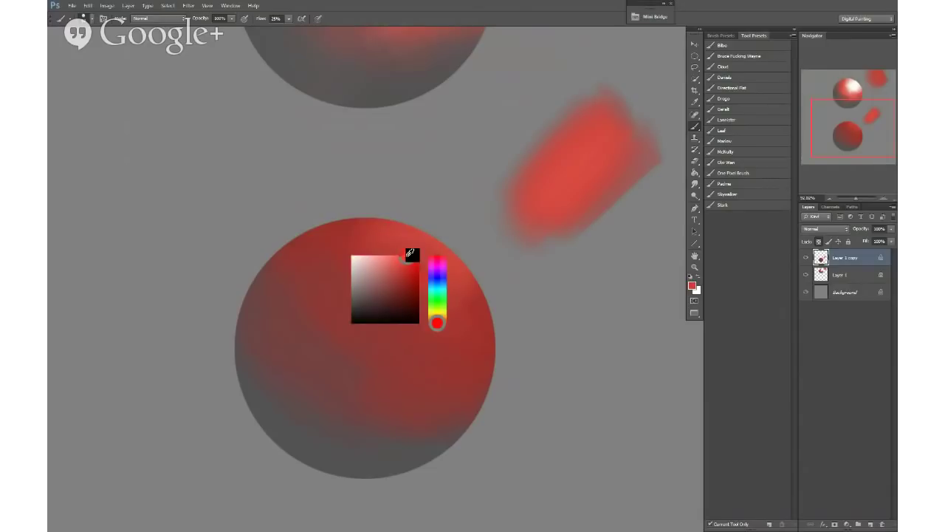
click(409, 272)
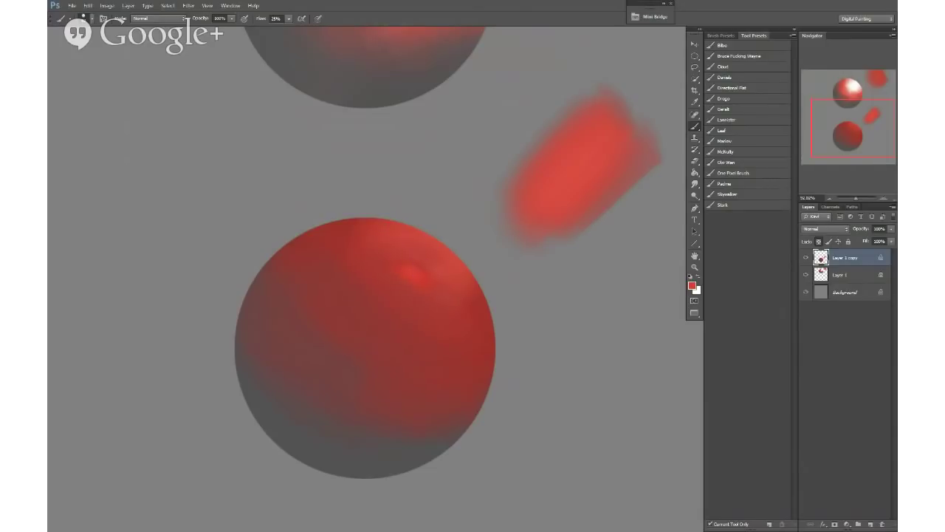
Step: Sample the shadow and dark red tones from the lower sphere, touch up its shaded side, and undo the last stroke
scroll(436, 308, down, 2)
drag(423, 315, 436, 311)
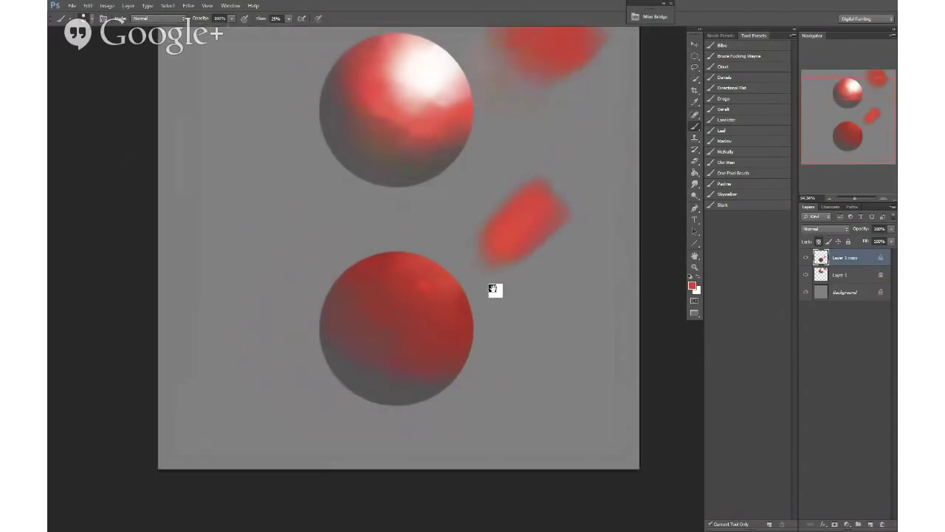
drag(496, 291, 454, 317)
drag(397, 293, 414, 293)
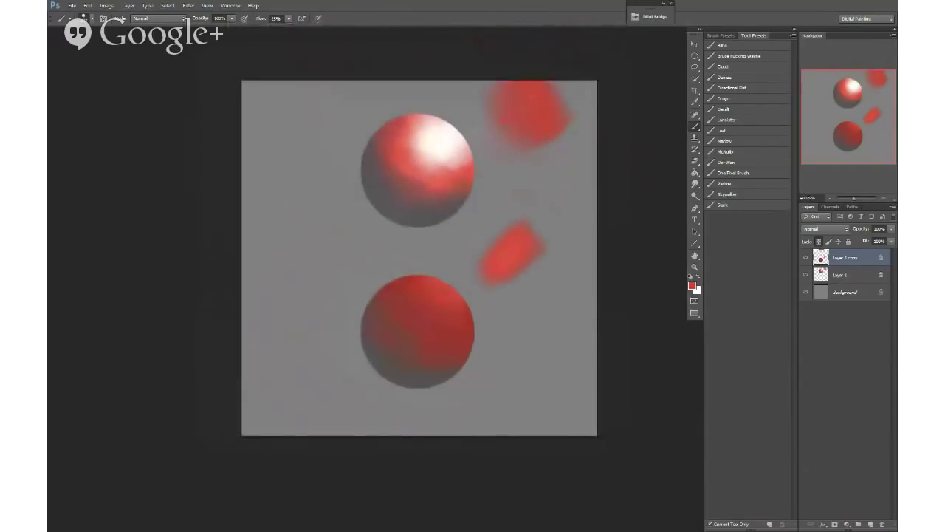
alt+click(414, 377)
alt+click(433, 351)
key(ctrl+z)
Step: Cycle the screen modes back to the standard view and switch to Adobe Bridge
key(f)
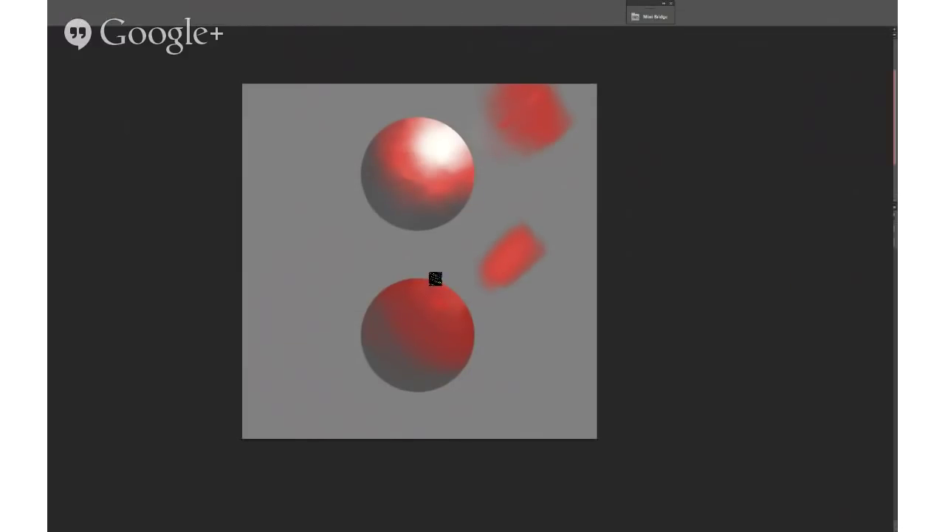
key(f)
key(f)
drag(505, 301, 428, 266)
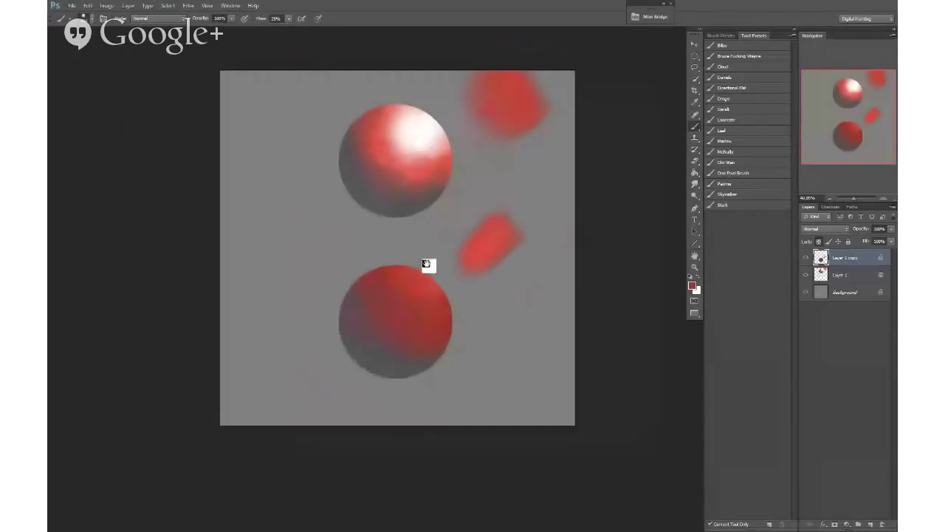
drag(412, 309, 410, 301)
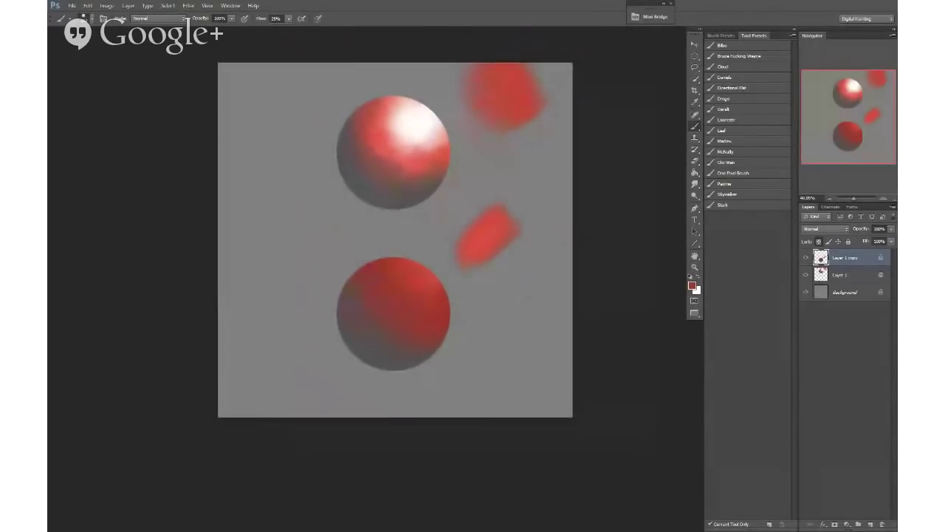
key(f)
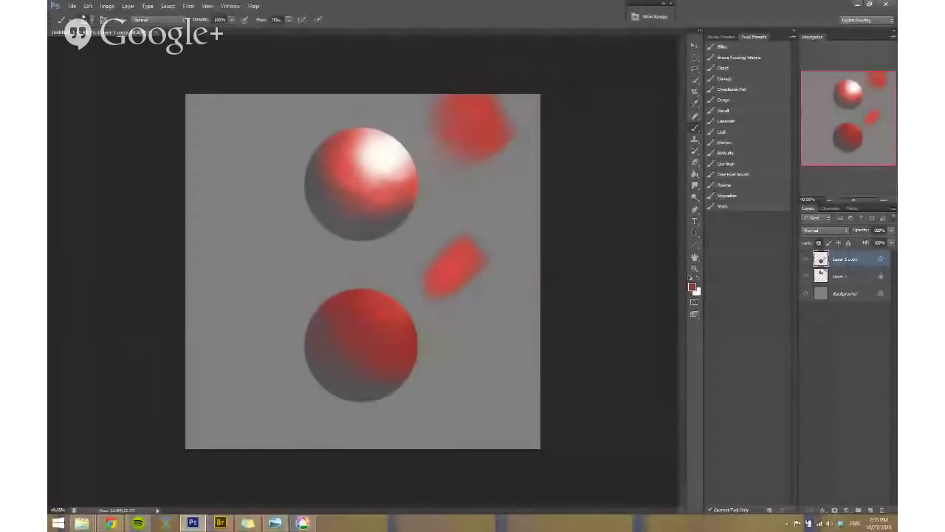
click(220, 522)
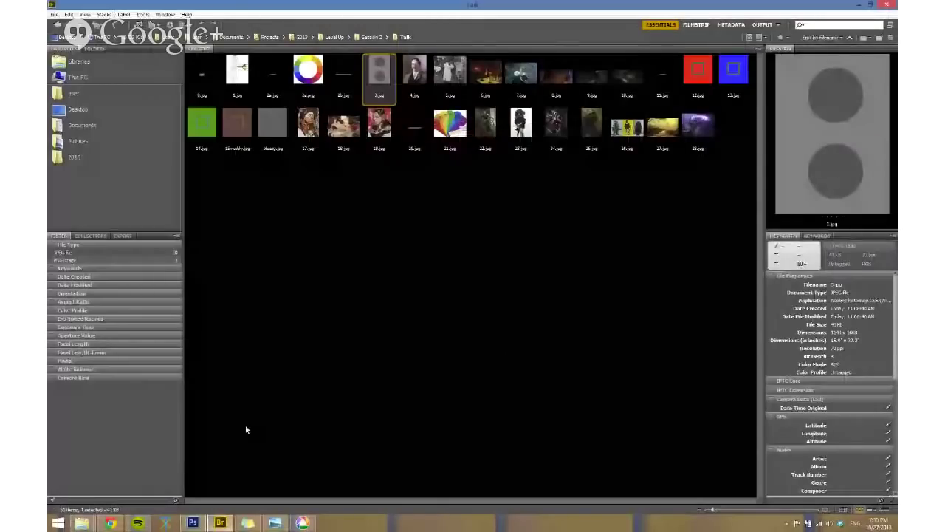
Step: Preview the painted portrait 4.jpg full screen and examine the light and shadow colors around the eyes and nose
key(space)
key(Right)
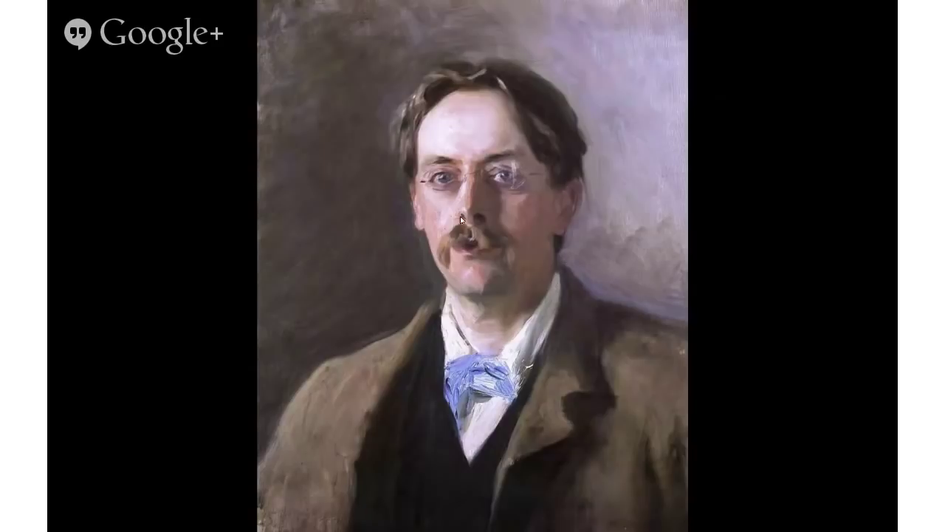
scroll(481, 181, up, 5)
drag(491, 138, 431, 300)
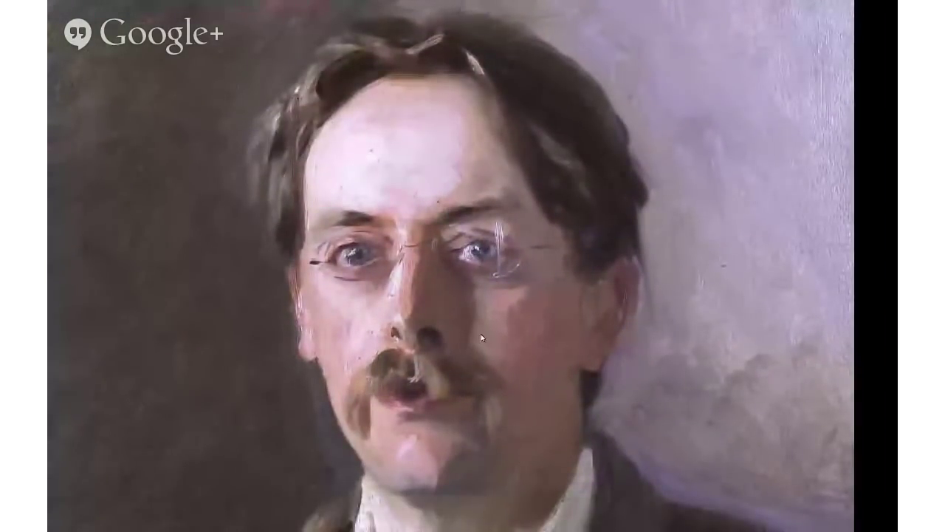
scroll(399, 323, up, 2)
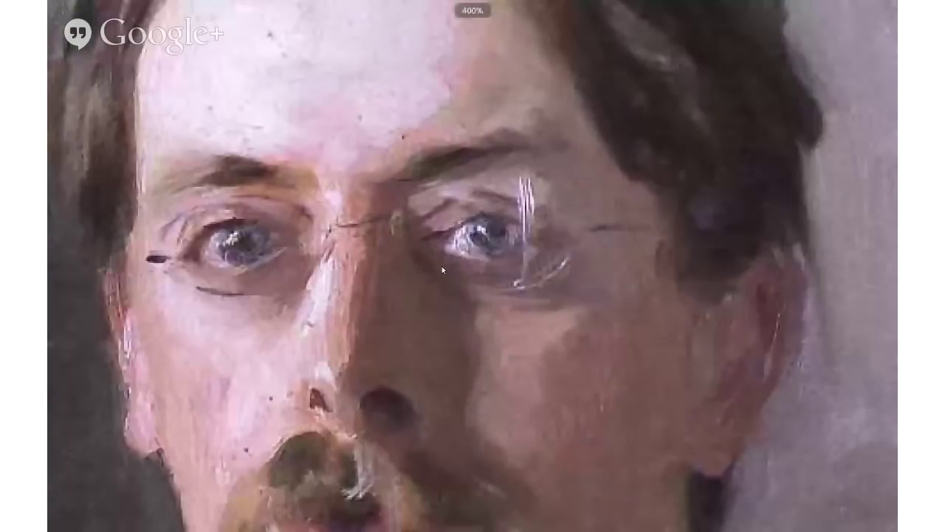
drag(531, 199, 469, 304)
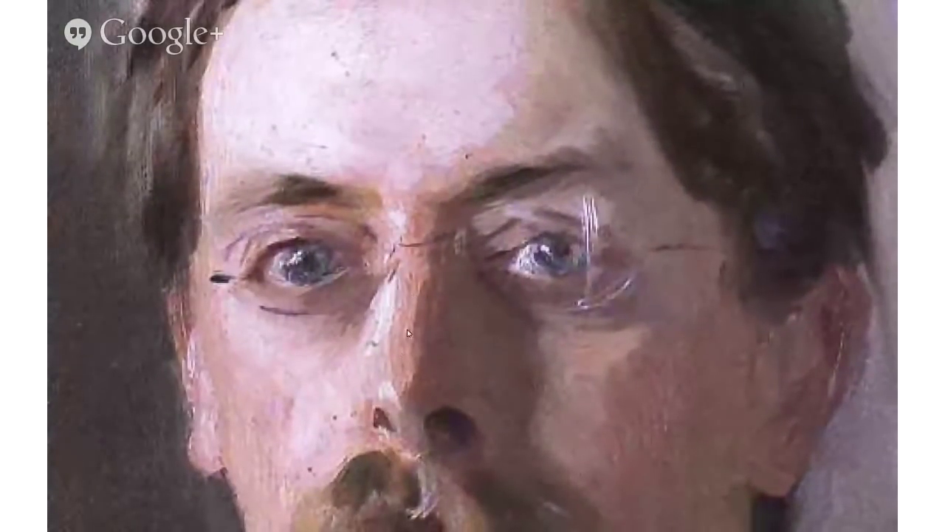
scroll(399, 345, down, 1)
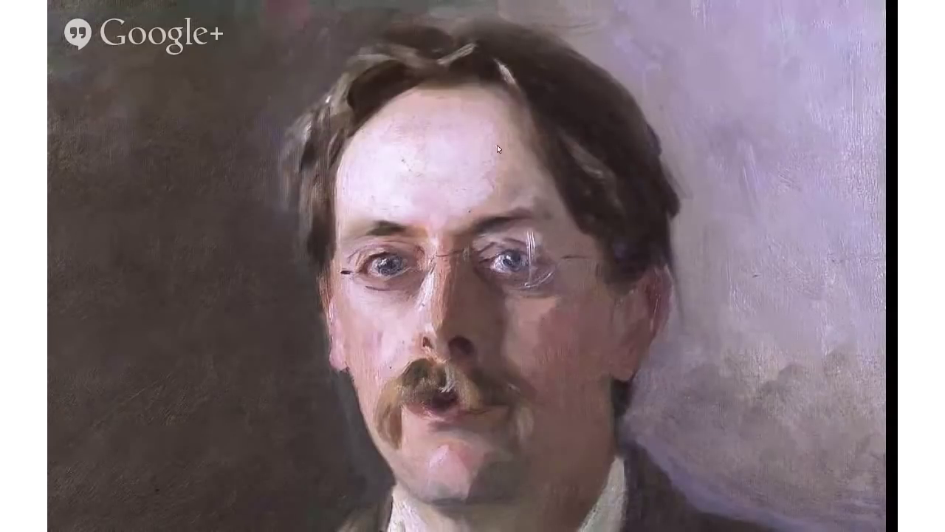
scroll(480, 281, down, 1)
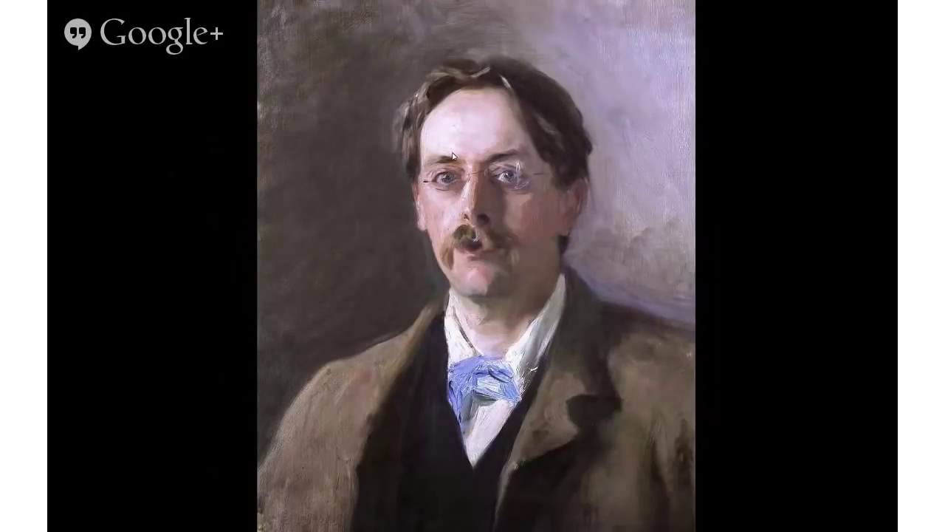
Step: Compare the portrait's brightly lit forehead with the shaded side of the face, both up close and as a whole
scroll(438, 151, up, 3)
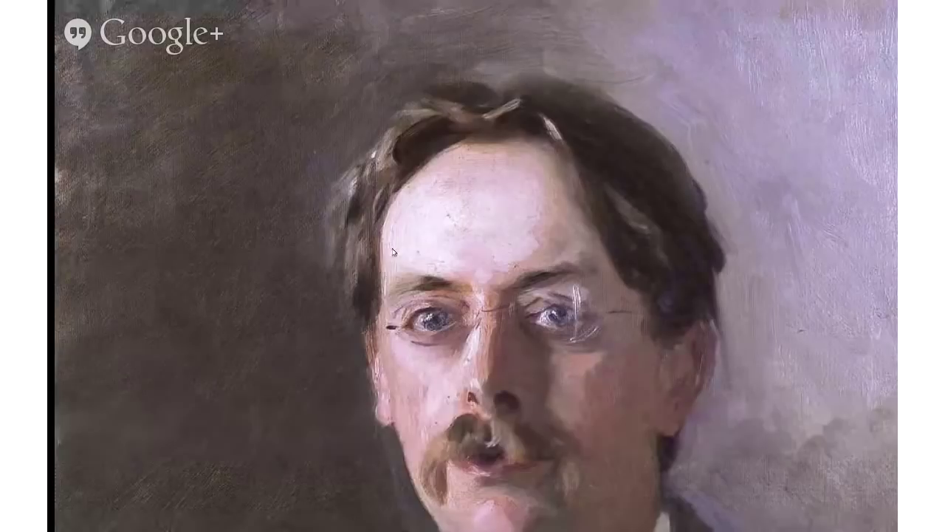
scroll(439, 254, up, 5)
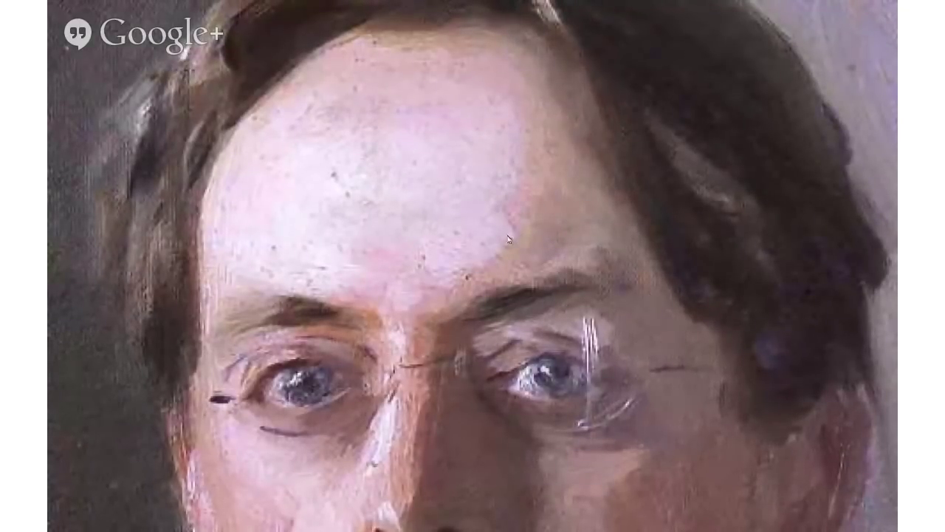
scroll(446, 278, down, 4)
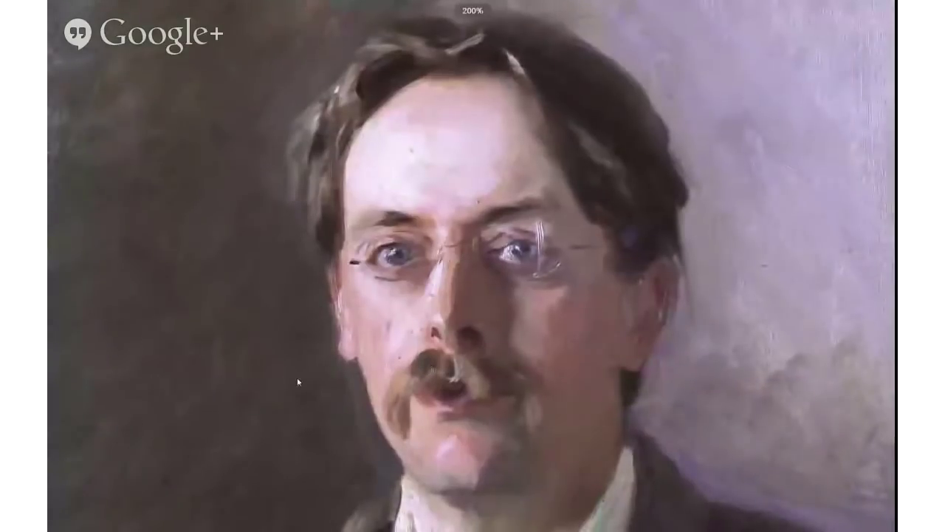
scroll(419, 331, up, 1)
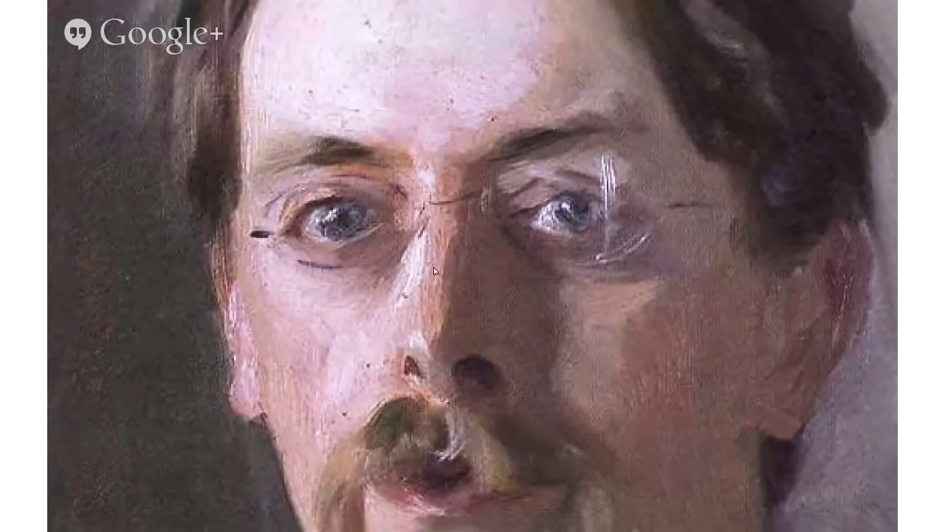
scroll(443, 269, down, 2)
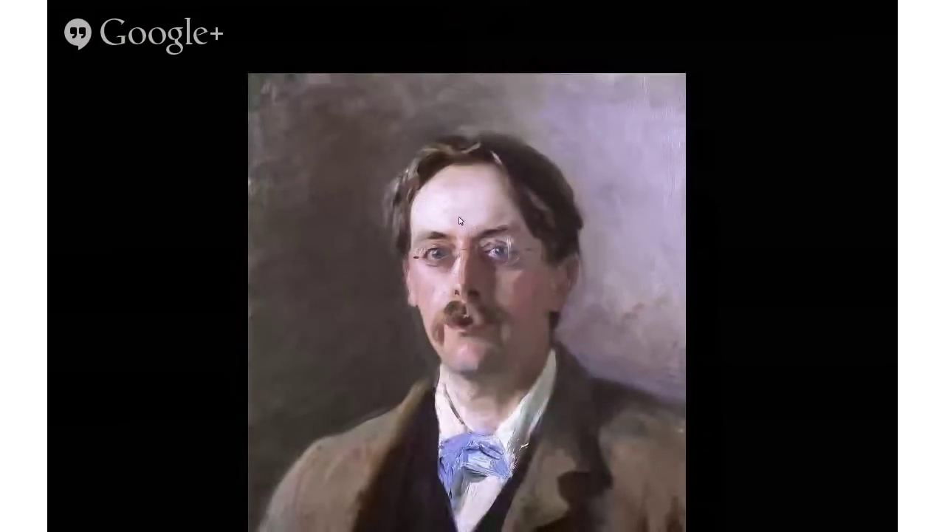
scroll(402, 251, up, 1)
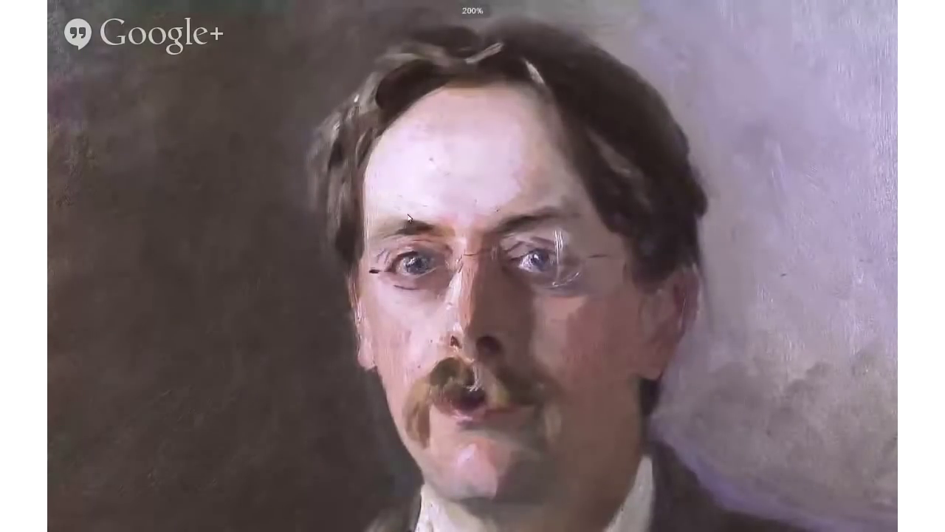
scroll(387, 237, down, 1)
scroll(392, 236, up, 1)
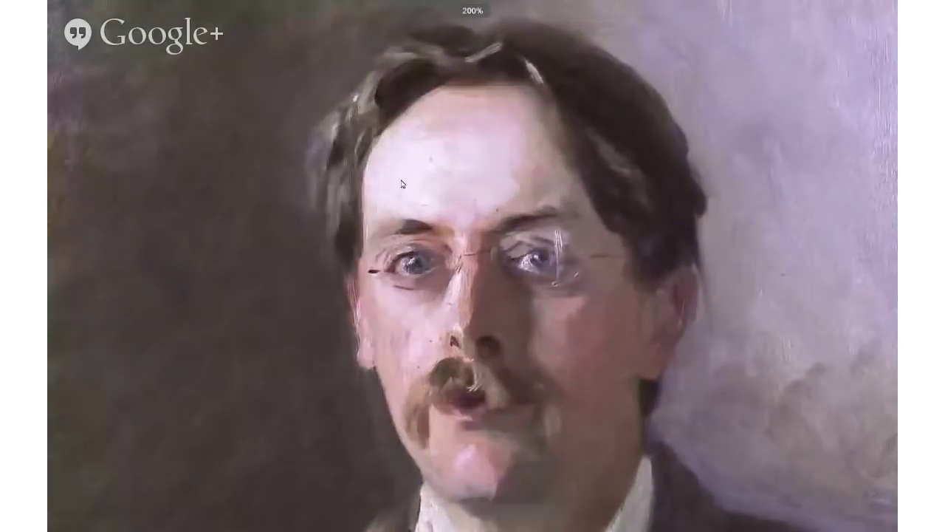
scroll(407, 214, down, 1)
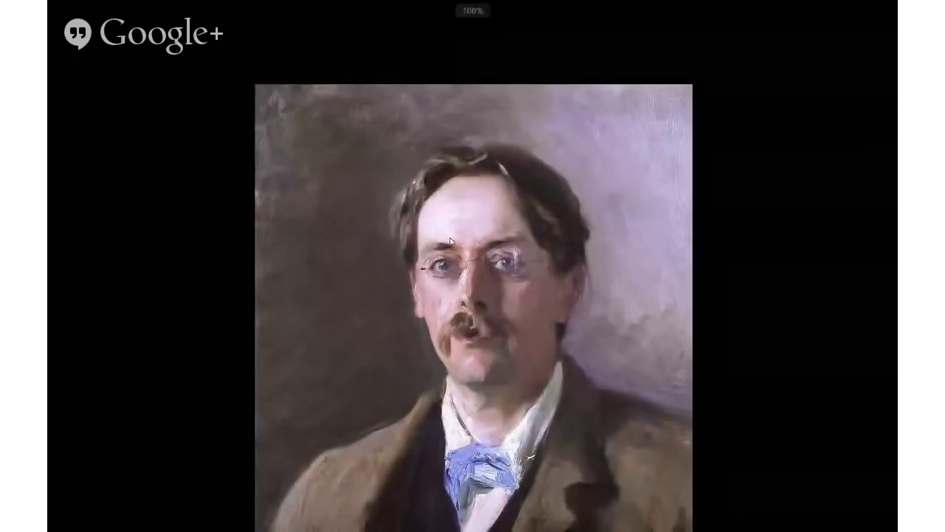
Step: Advance to the painting of two children with paper lanterns and examine the glowing lantern's colors beside the white sleeve
key(Right)
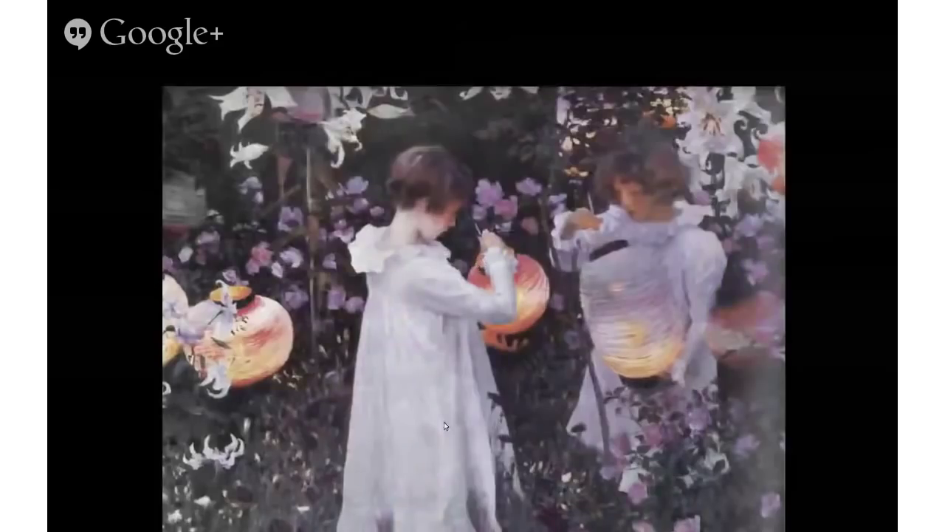
mouse_move(445, 423)
mouse_down()
mouse_move(420, 376)
mouse_move(377, 341)
mouse_up()
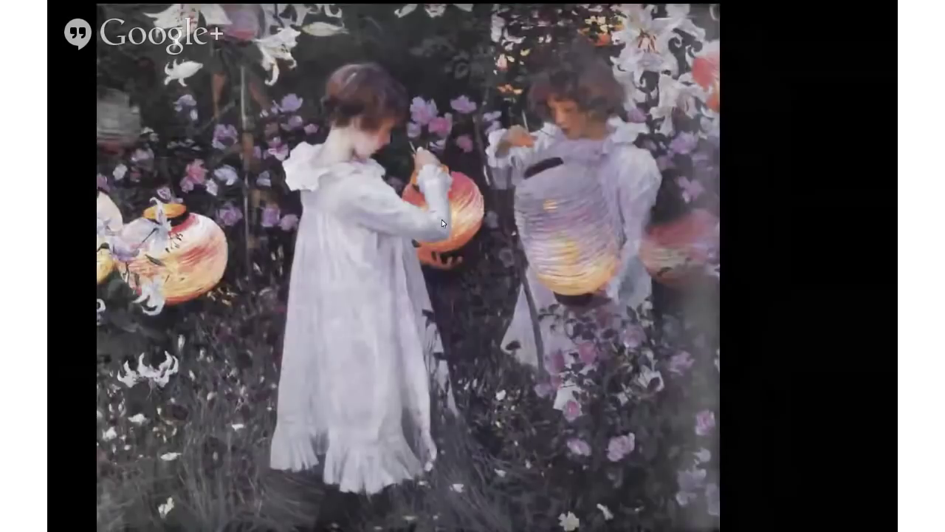
scroll(421, 229, up, 5)
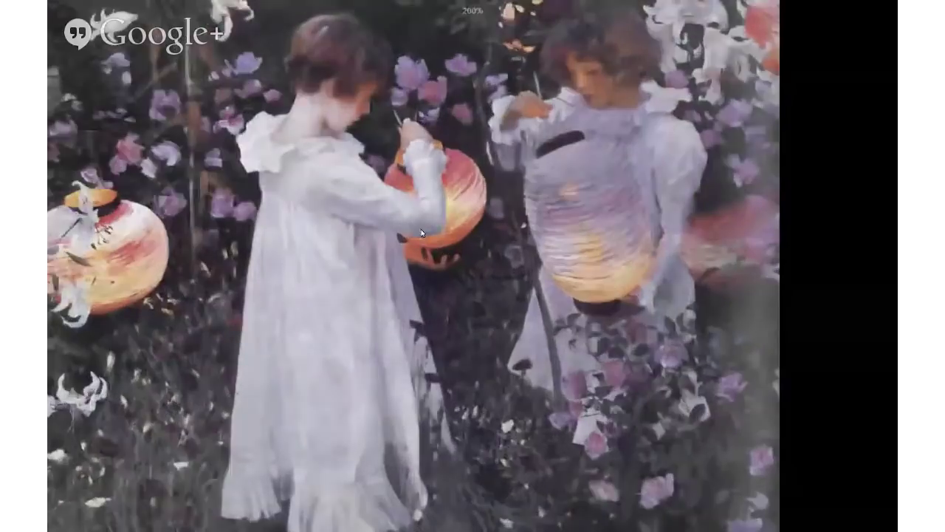
drag(369, 162, 377, 257)
drag(358, 198, 380, 209)
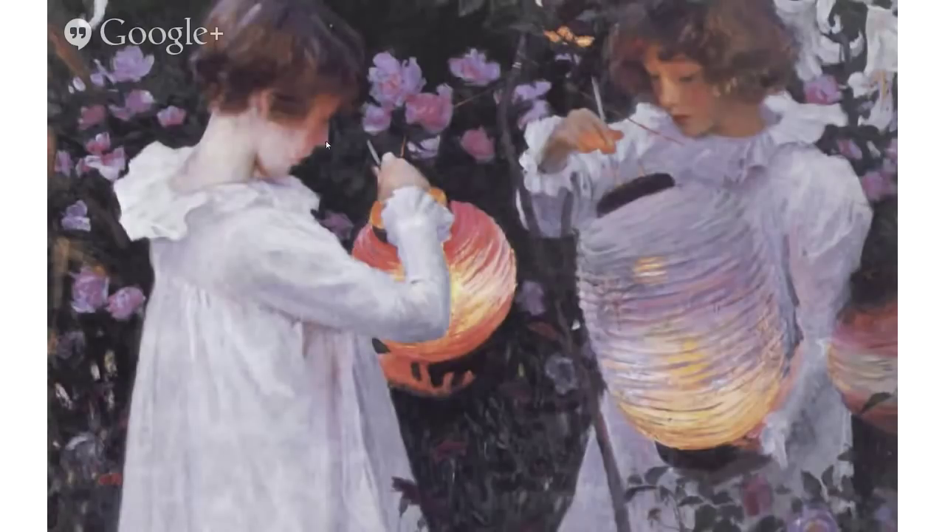
scroll(426, 319, up, 3)
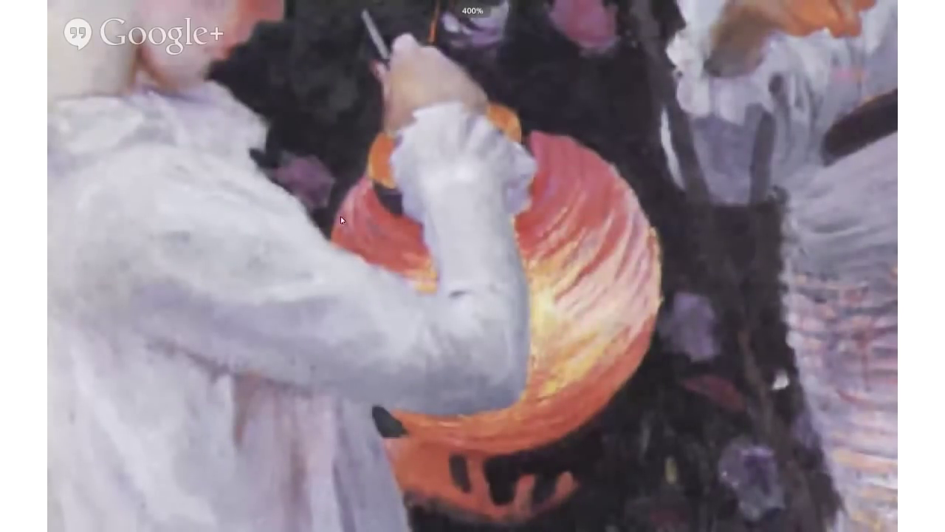
drag(340, 216, 348, 224)
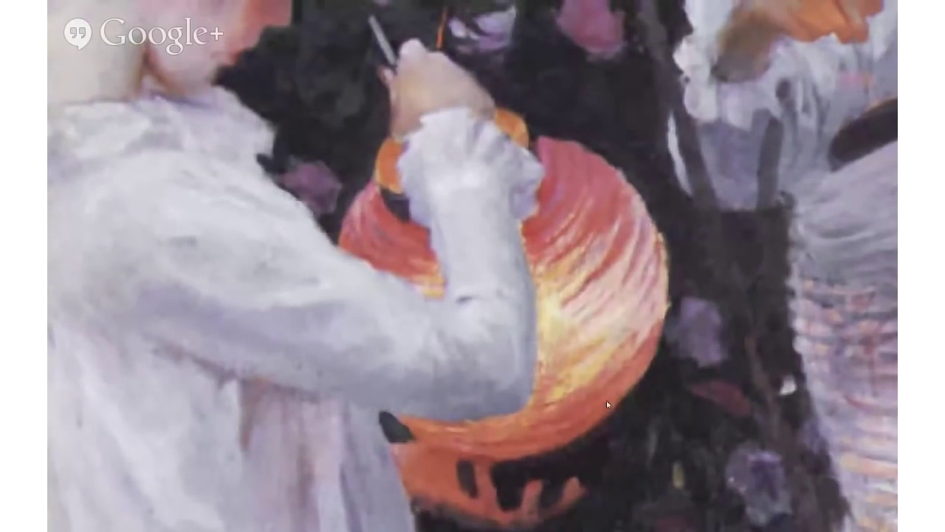
drag(606, 400, 540, 290)
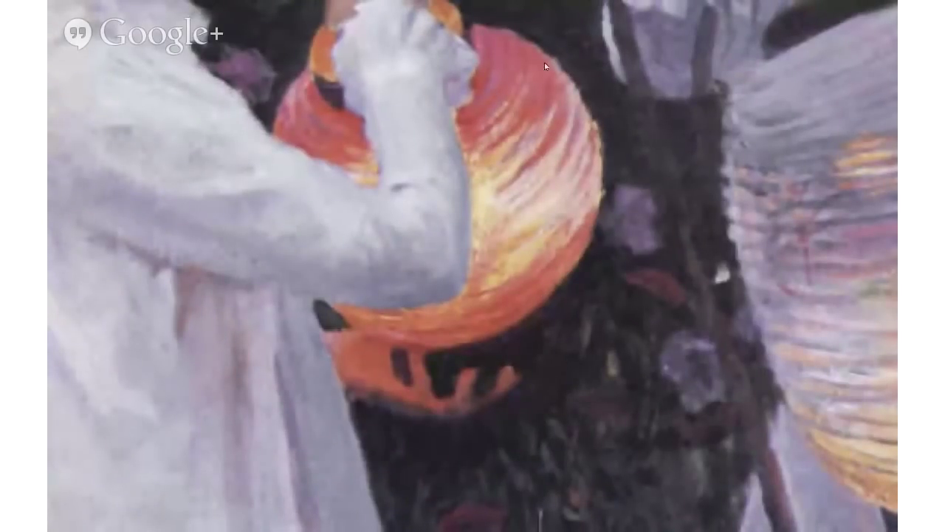
drag(545, 66, 559, 158)
drag(506, 317, 503, 274)
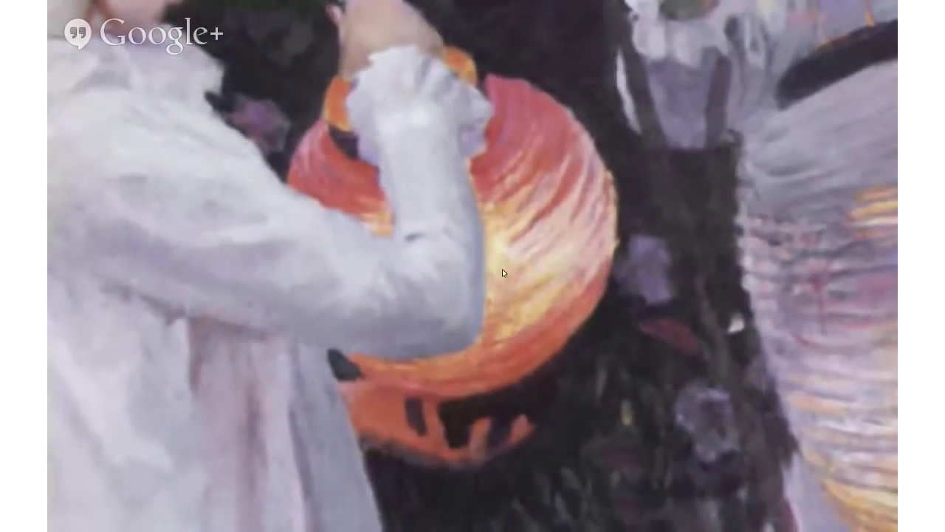
Step: Examine the warm lantern light on the face of the child in profile and the cooler tones on the neck
drag(304, 87, 361, 263)
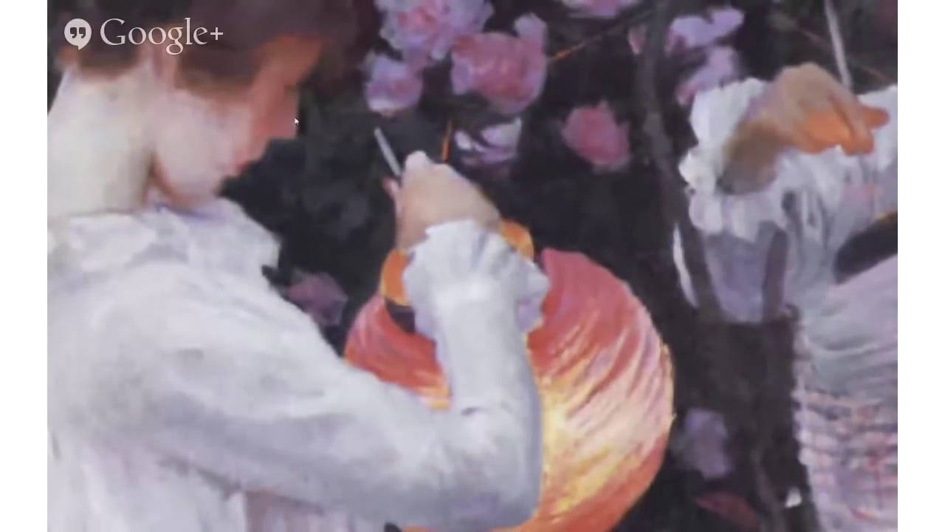
scroll(265, 178, down, 2)
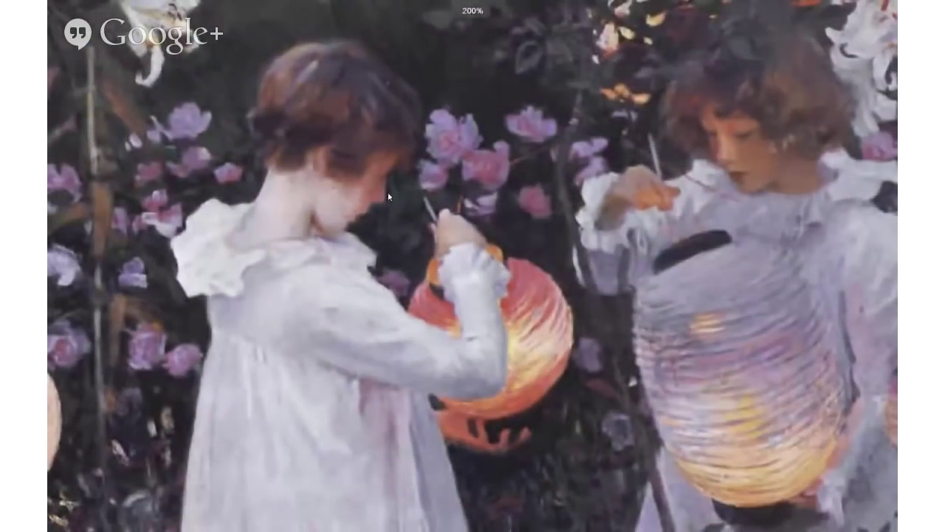
scroll(387, 192, up, 2)
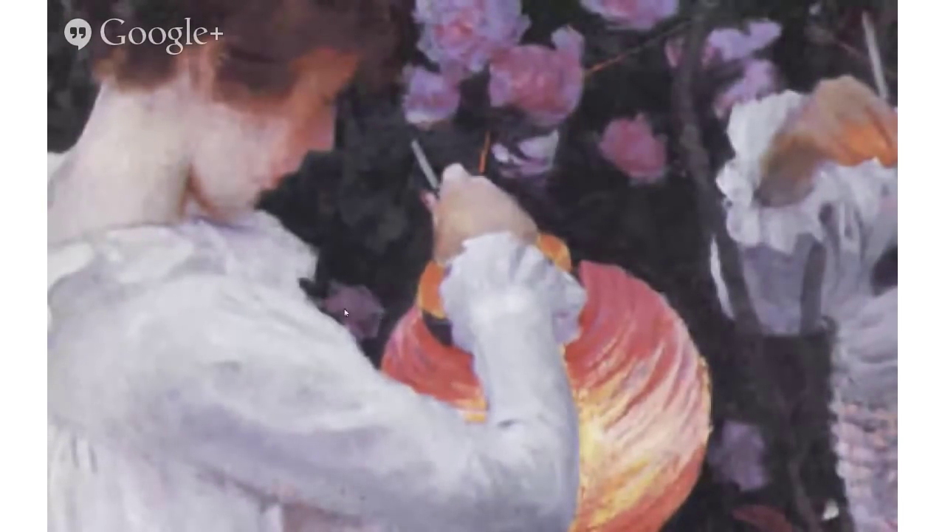
drag(319, 229, 358, 273)
drag(314, 156, 380, 210)
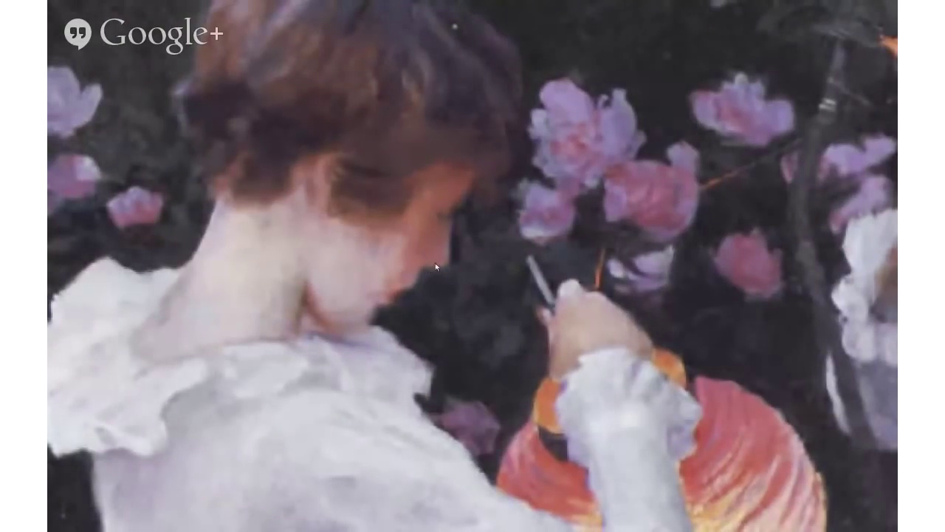
Step: Examine the lantern glow on the profile child's face against the cheek and neck, both up close and within the whole painting
scroll(435, 268, up, 1)
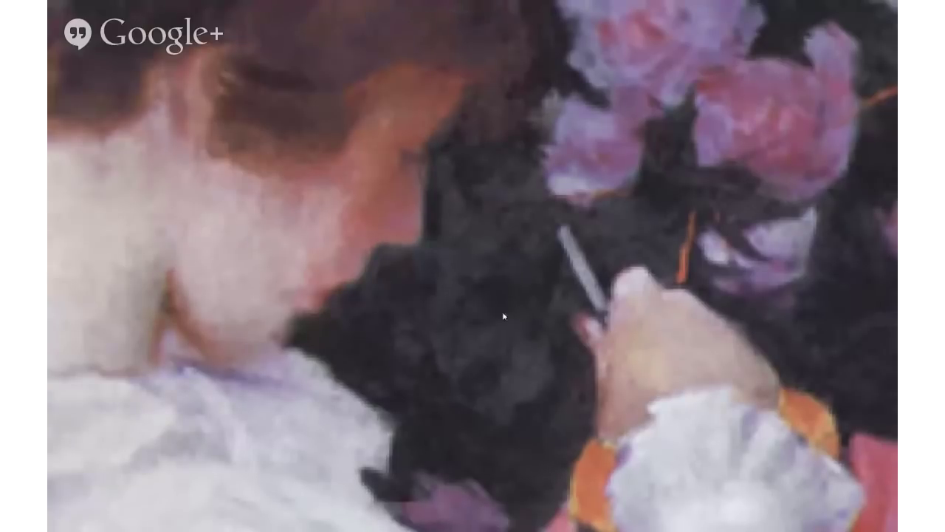
drag(503, 312, 367, 127)
drag(344, 62, 553, 265)
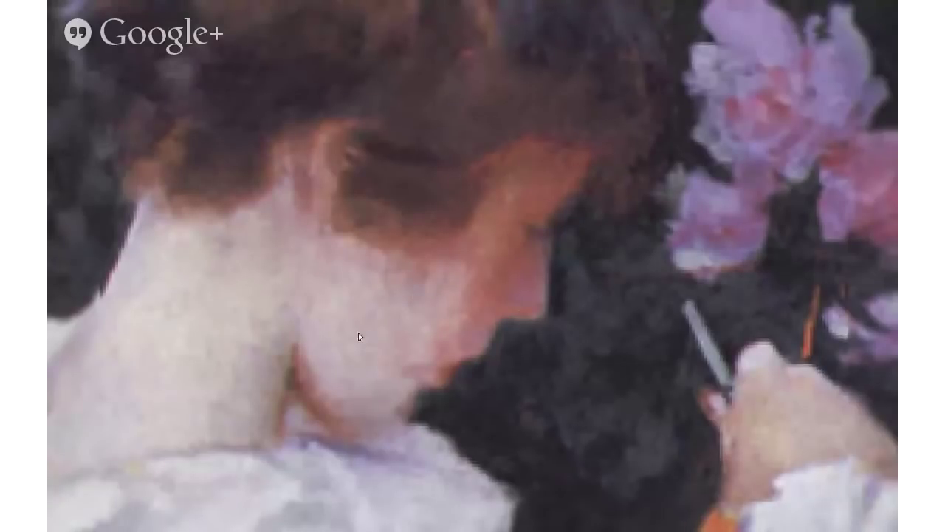
scroll(399, 233, down, 1)
scroll(399, 236, down, 5)
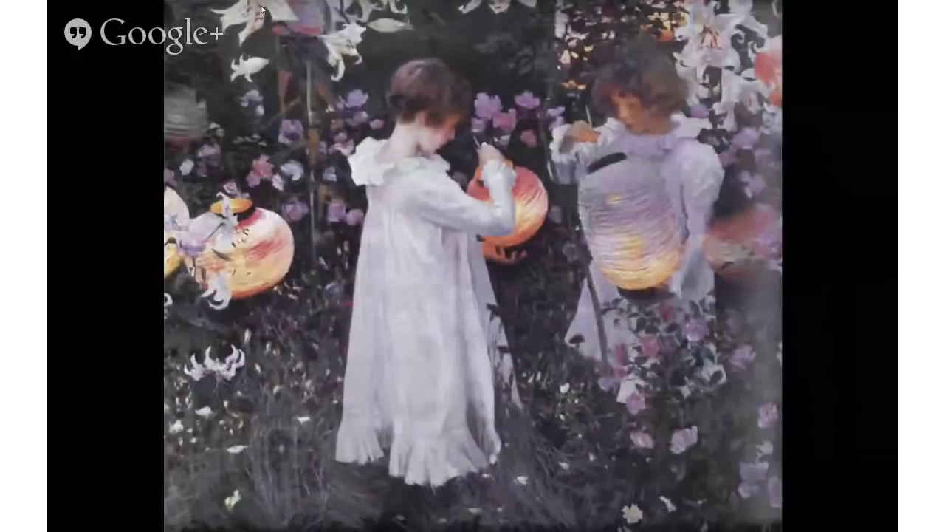
Step: Examine the light and shadow colors on the profile child's hair, neck, ruffled collar and white dress
scroll(403, 160, up, 3)
drag(408, 106, 419, 287)
scroll(453, 237, down, 1)
mouse_move(564, 305)
mouse_down()
mouse_move(505, 185)
mouse_move(505, 285)
mouse_up()
scroll(364, 242, up, 1)
mouse_move(364, 243)
mouse_down()
mouse_move(344, 179)
mouse_move(567, 233)
mouse_up()
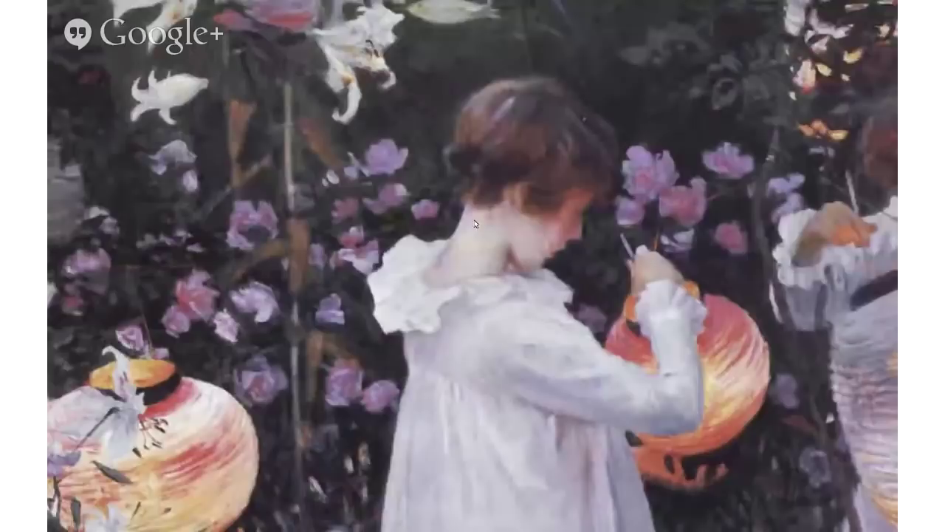
scroll(478, 221, up, 2)
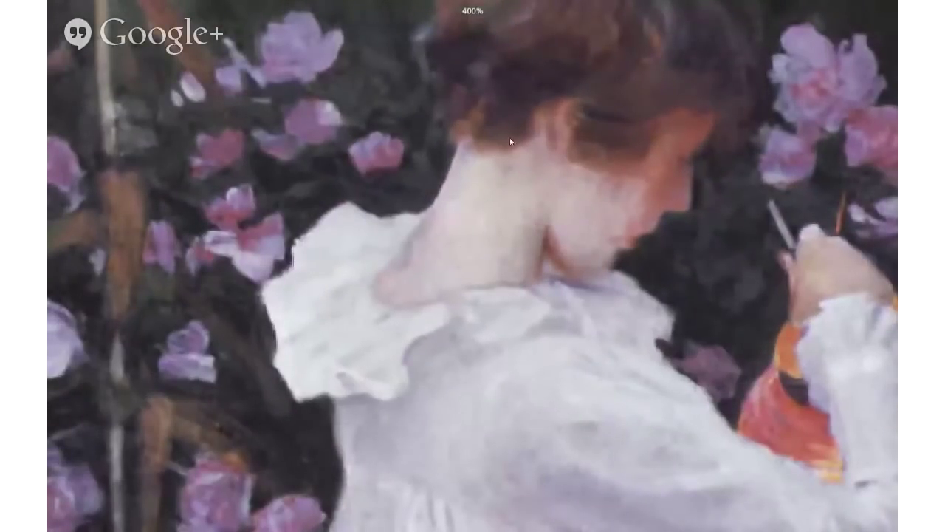
scroll(439, 303, down, 2)
drag(419, 303, 367, 133)
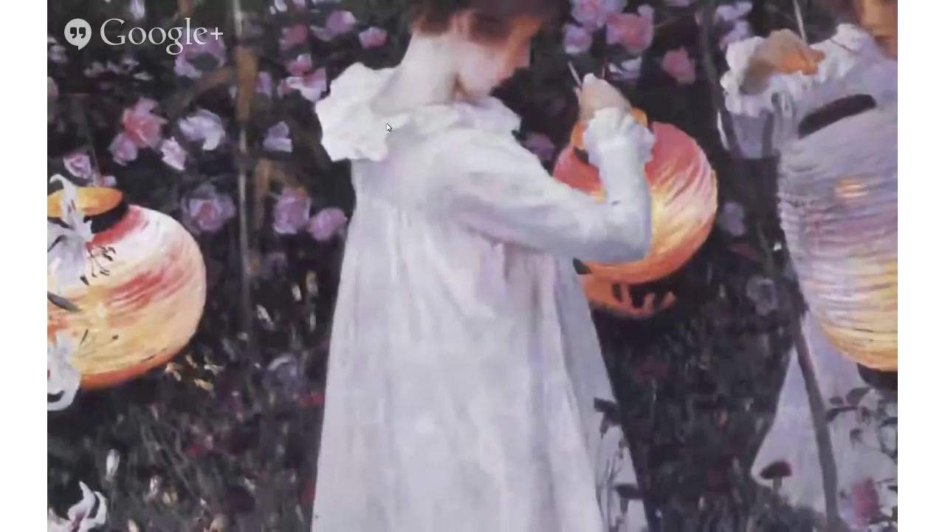
Step: Examine the second child's raised hand and the color transitions across the large striped lantern
mouse_move(500, 344)
mouse_down()
mouse_move(517, 341)
mouse_move(507, 498)
mouse_up()
mouse_move(548, 339)
mouse_down()
mouse_move(236, 325)
mouse_move(345, 364)
mouse_up()
mouse_move(542, 172)
mouse_down()
mouse_move(424, 198)
mouse_move(403, 190)
mouse_up()
scroll(413, 197, up, 4)
drag(369, 277, 440, 265)
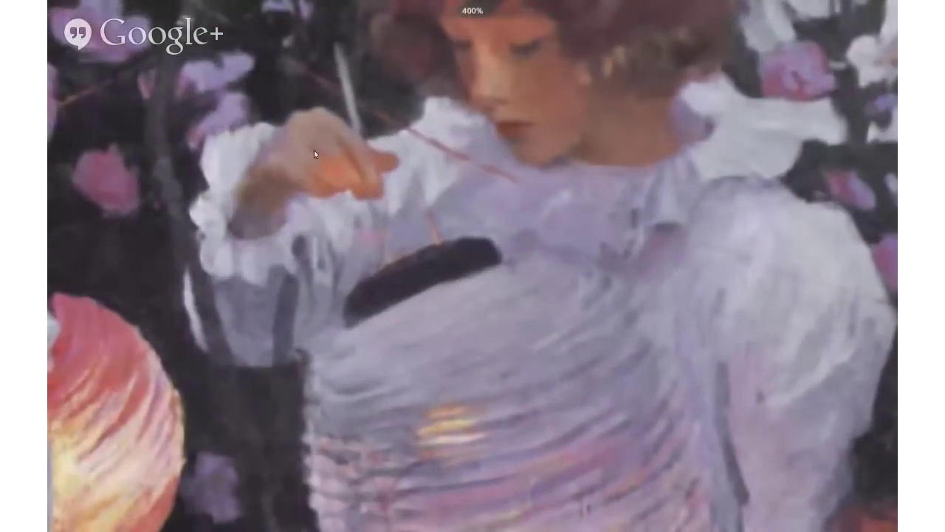
drag(330, 195, 357, 203)
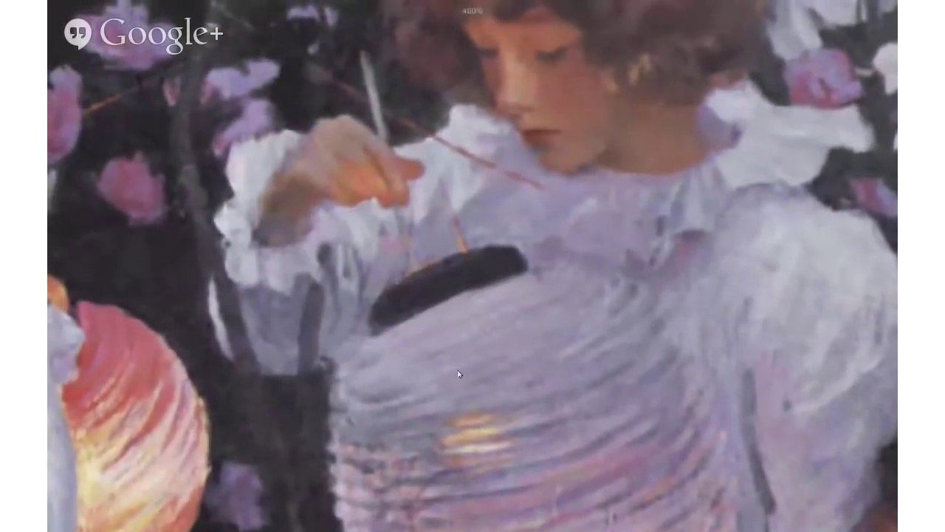
mouse_move(454, 375)
mouse_down()
mouse_move(456, 331)
mouse_move(425, 236)
mouse_up()
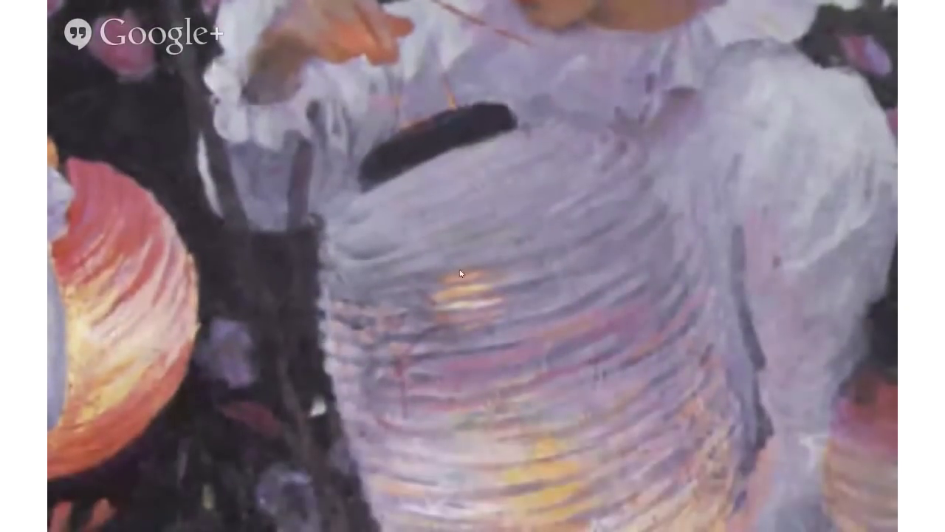
drag(512, 413, 513, 337)
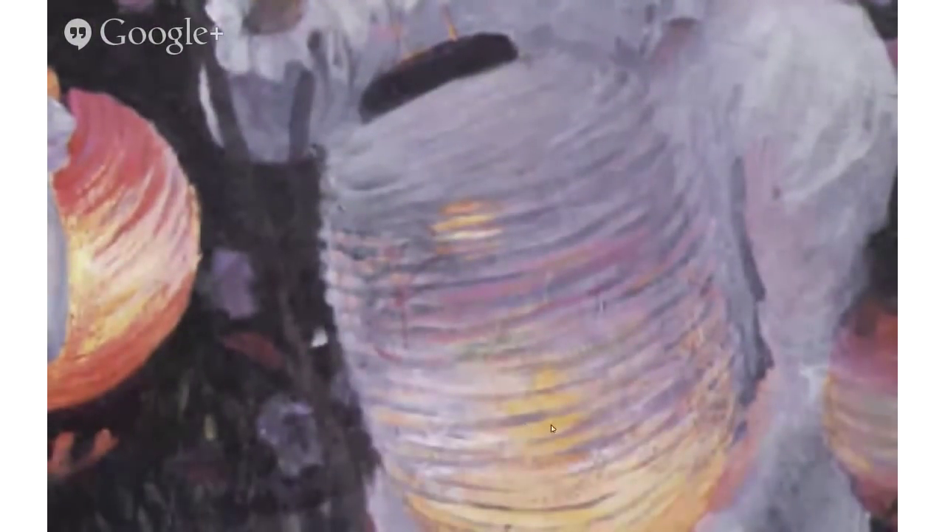
Step: Compare the orange-lit fingers with the shaded back of the second child's hand, up close and from farther out
drag(439, 108, 471, 350)
scroll(471, 350, up, 2)
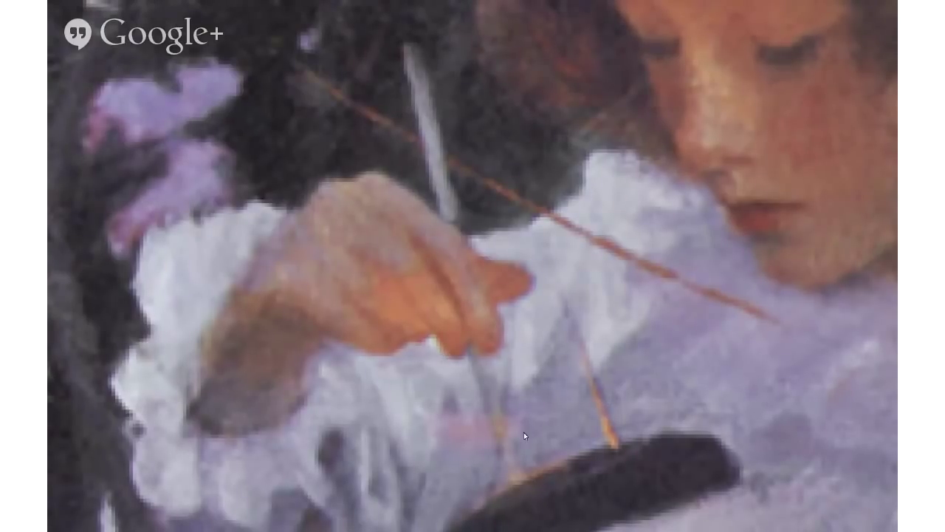
mouse_move(544, 461)
mouse_down()
mouse_move(446, 136)
mouse_move(481, 238)
mouse_move(560, 406)
mouse_up()
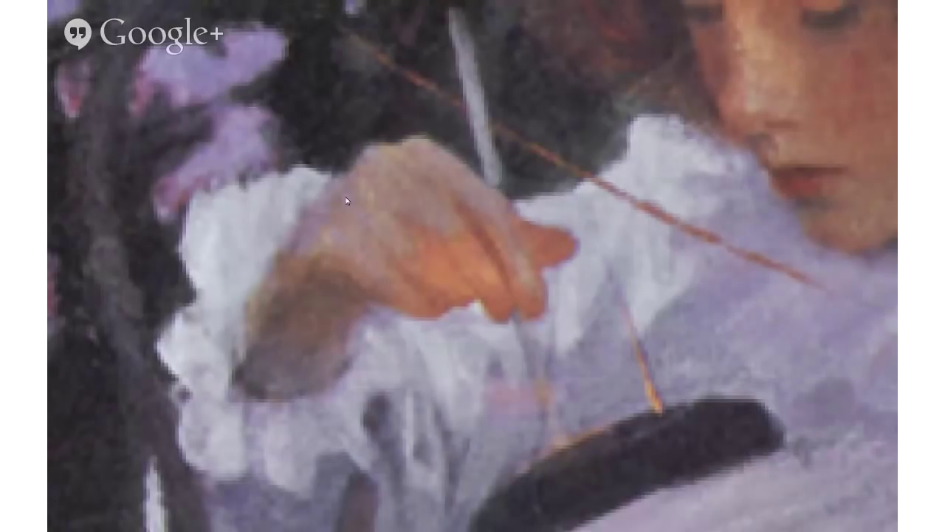
scroll(417, 215, down, 2)
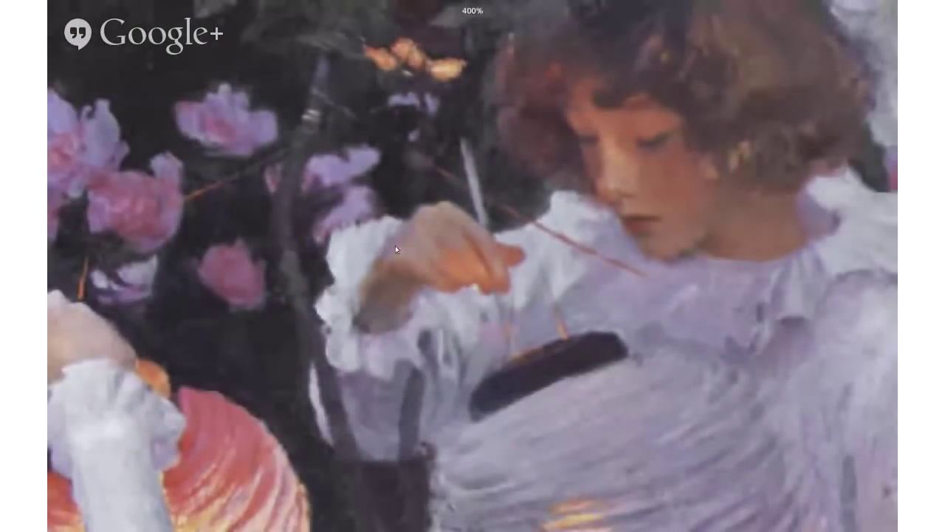
scroll(408, 255, up, 2)
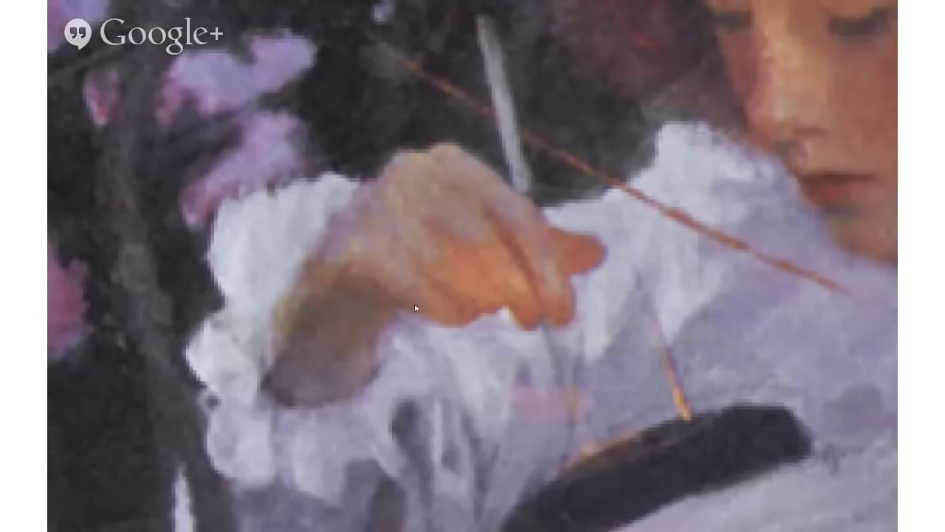
scroll(418, 307, down, 2)
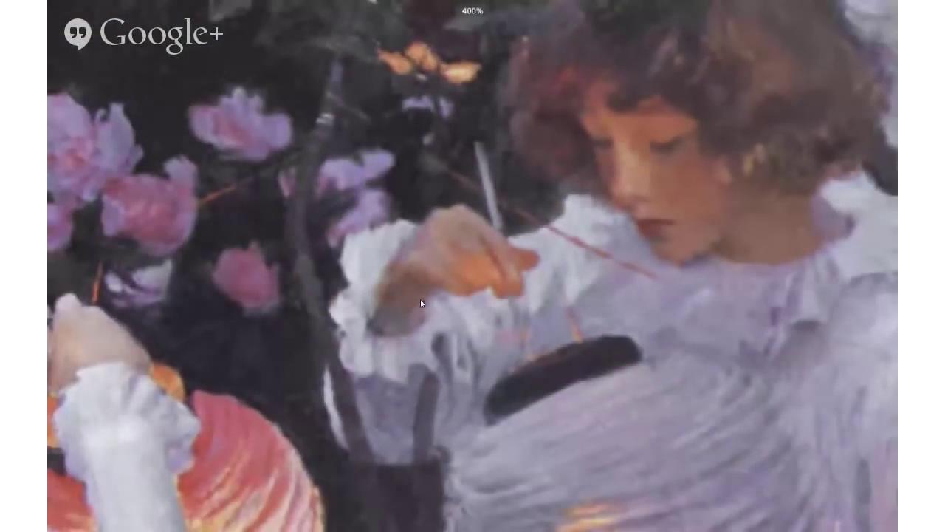
Step: Examine the colors on the second child's face, collar and white puffed sleeve
drag(617, 317, 499, 282)
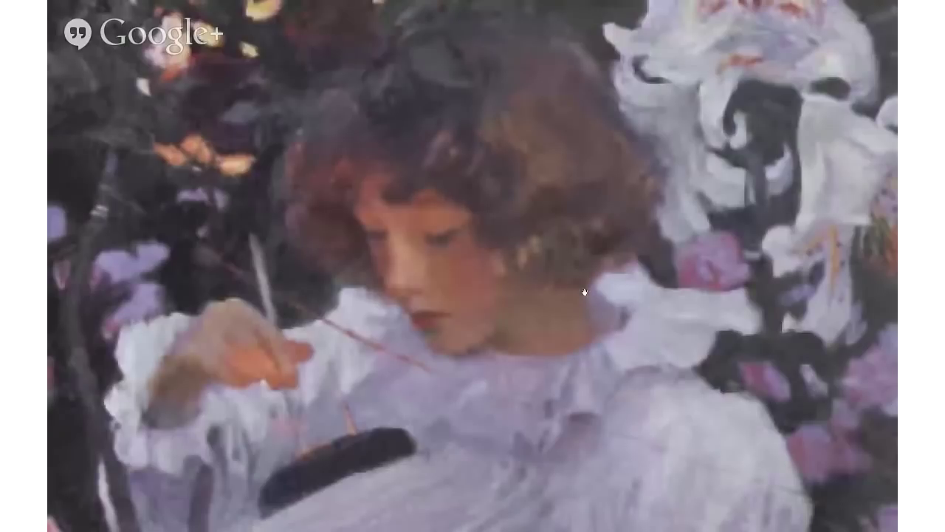
drag(436, 347, 282, 100)
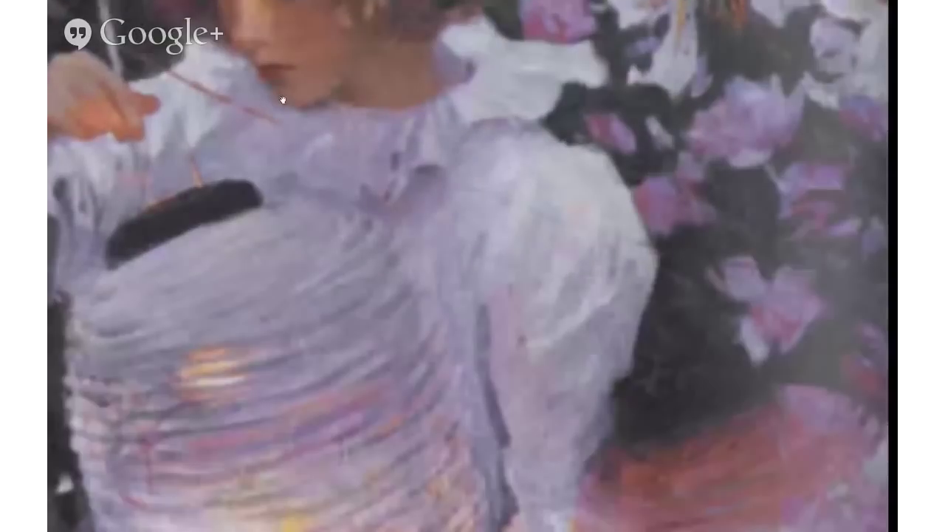
scroll(296, 183, down, 1)
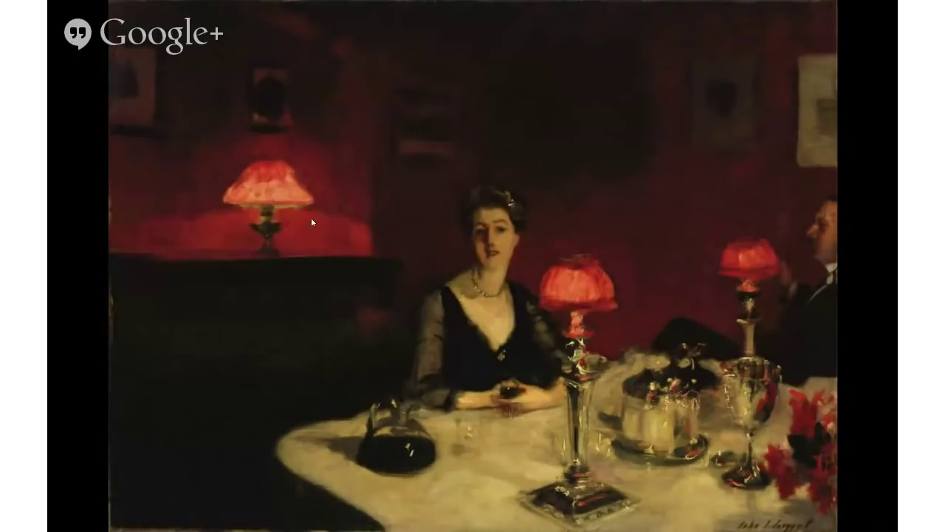
Step: Examine the seated woman's skin and the red lampshade beside her in the dinner table painting, up close and as a whole
scroll(310, 219, up, 3)
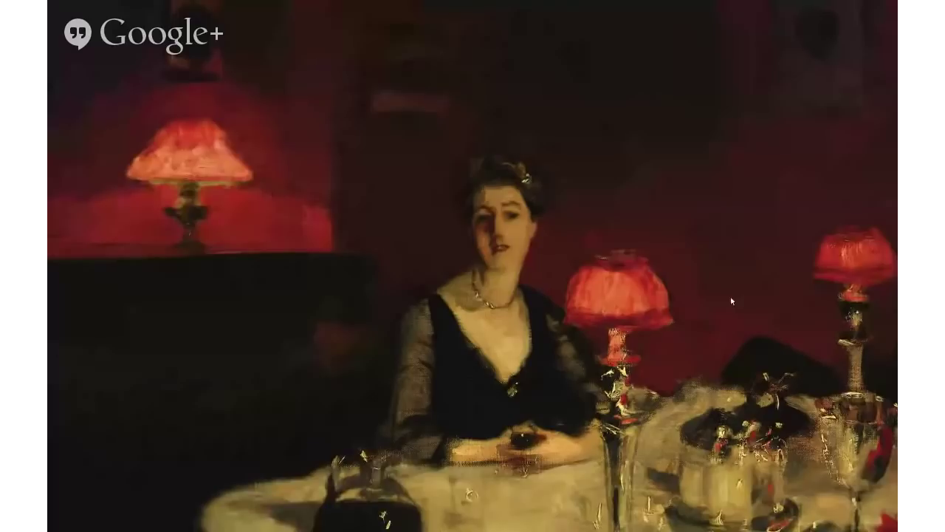
drag(730, 296, 575, 270)
scroll(577, 271, up, 2)
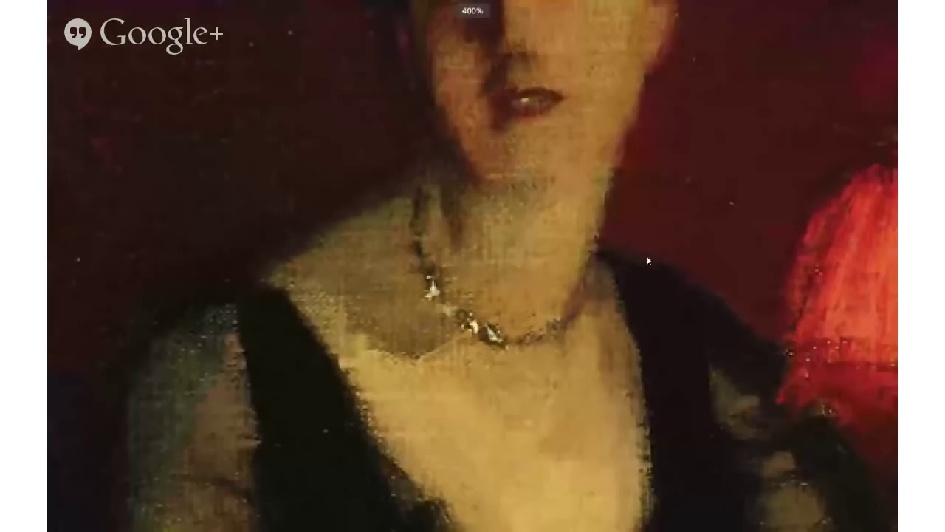
scroll(647, 255, down, 1)
drag(647, 255, 530, 272)
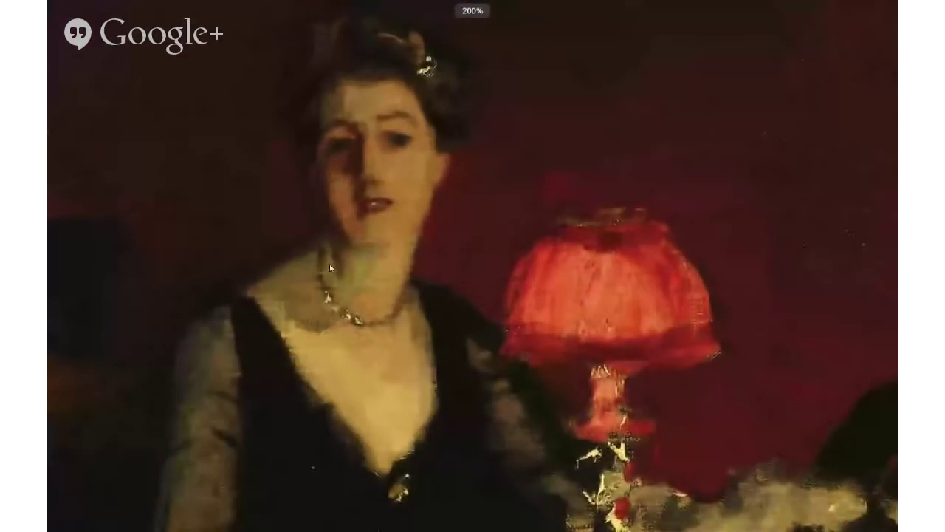
mouse_move(629, 377)
mouse_down()
mouse_move(607, 98)
mouse_move(698, 442)
mouse_up()
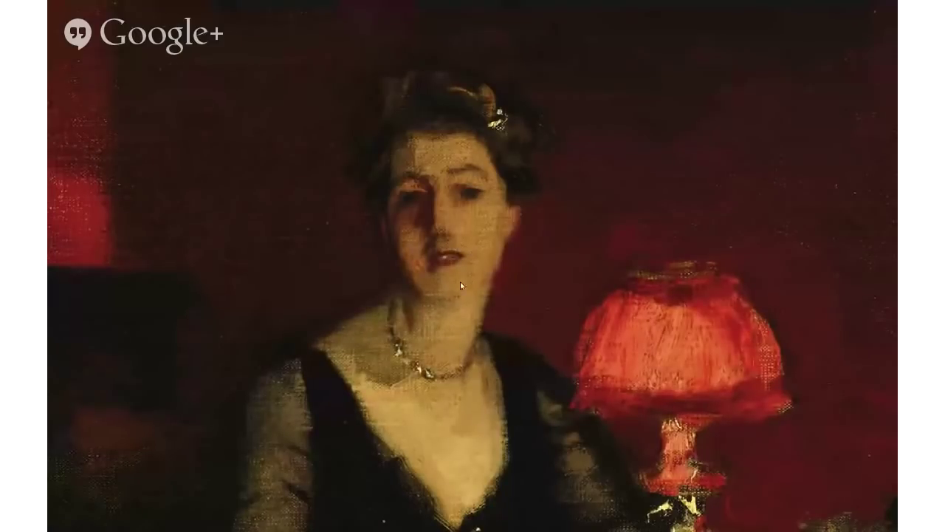
scroll(483, 276, down, 3)
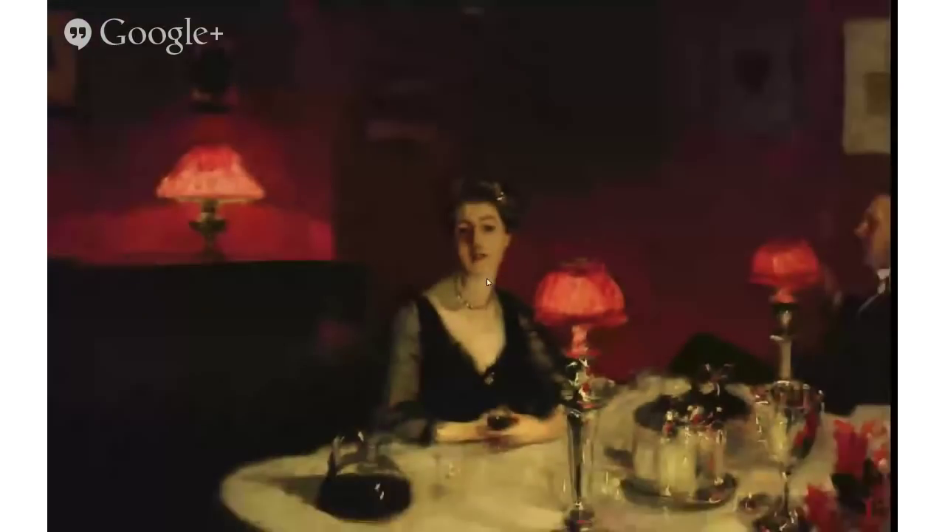
scroll(551, 263, down, 2)
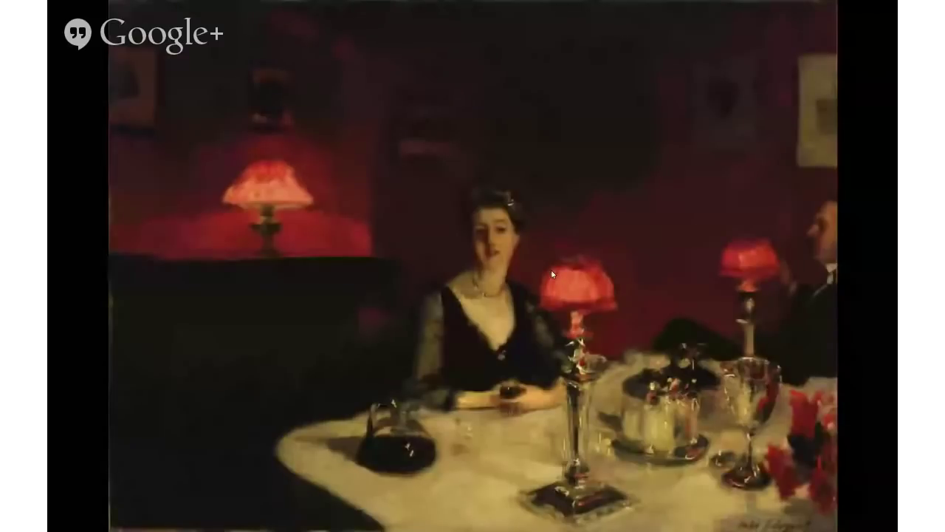
Step: Advance to the film still of the man holding a glowing globe and examine the yellow collar light along his jaw
key(Right)
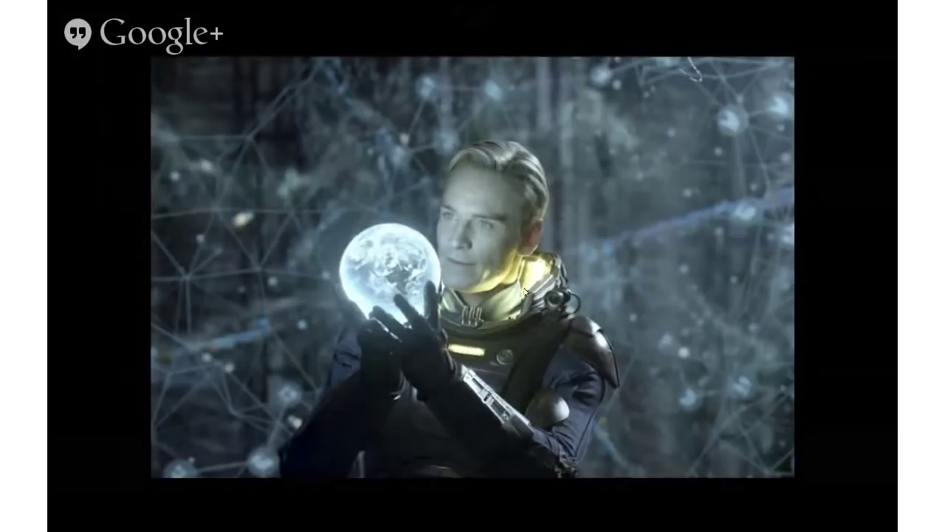
scroll(534, 305, up, 3)
drag(533, 305, 421, 252)
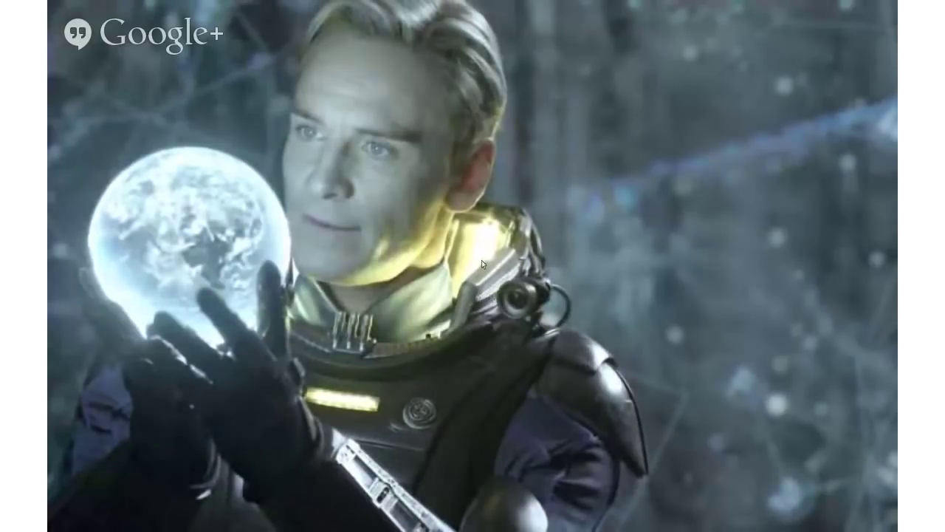
scroll(492, 296, up, 2)
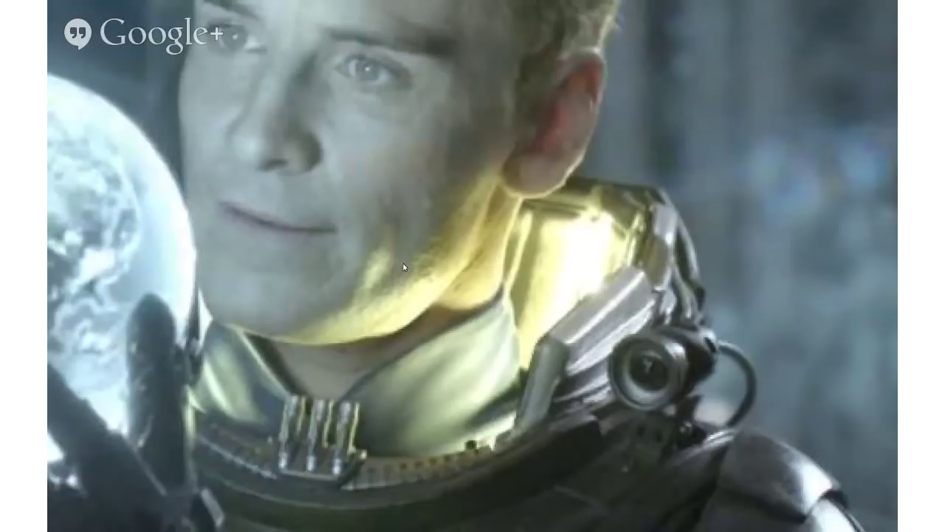
scroll(403, 267, up, 3)
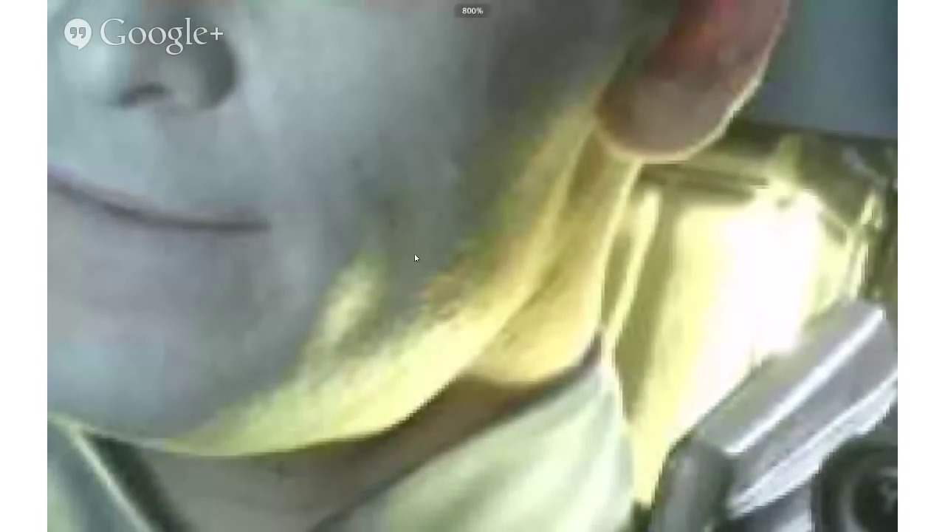
scroll(415, 257, down, 1)
scroll(424, 229, down, 1)
scroll(425, 234, down, 1)
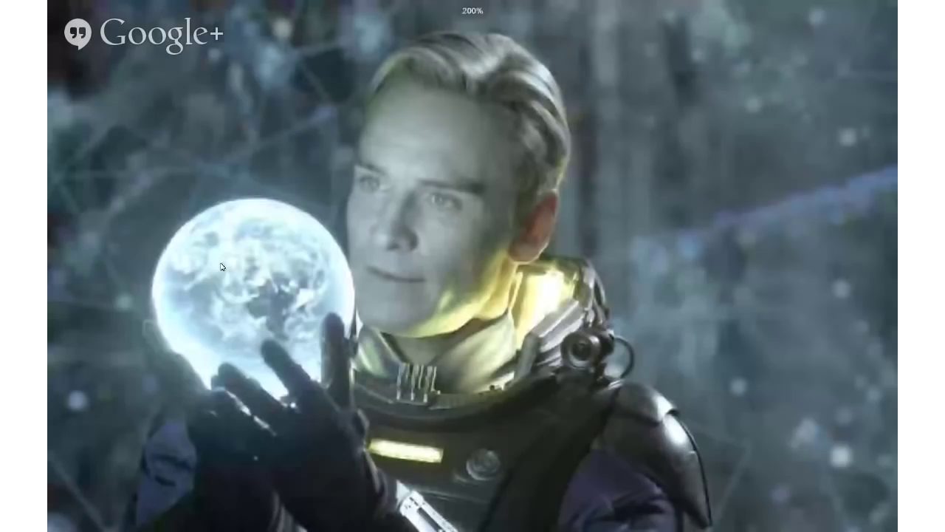
Step: Compare the glowing globe's light with the colors on the man's eyes, nose and cheek, up close and in the full still
scroll(221, 266, up, 1)
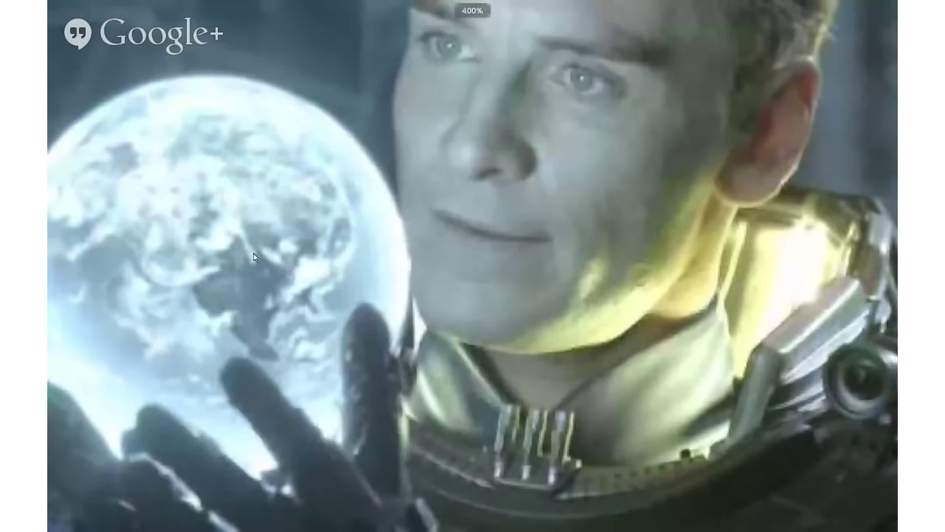
scroll(254, 257, down, 2)
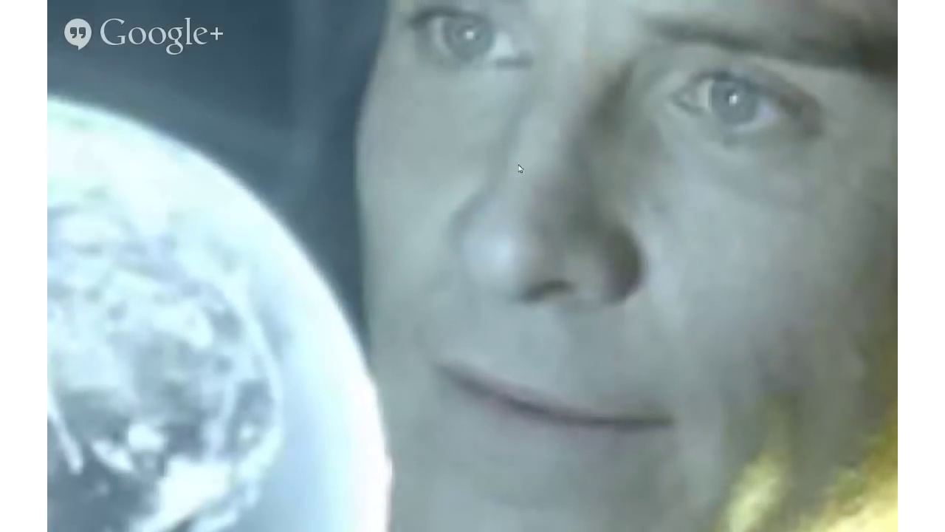
scroll(554, 240, down, 1)
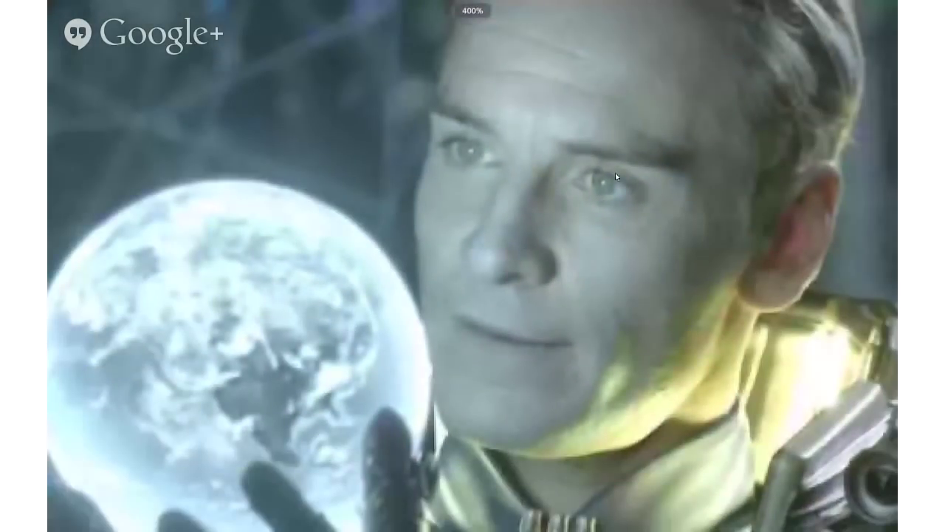
scroll(550, 198, up, 1)
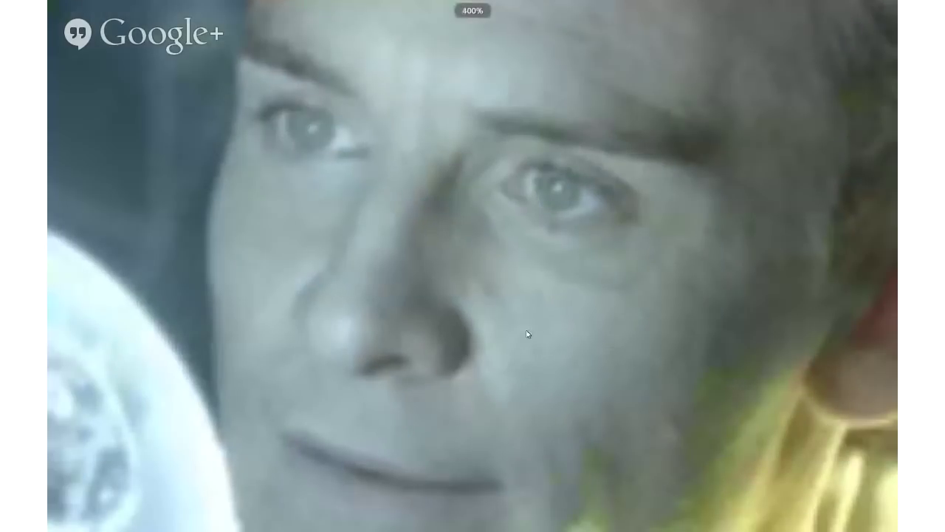
scroll(524, 332, down, 1)
scroll(522, 334, down, 1)
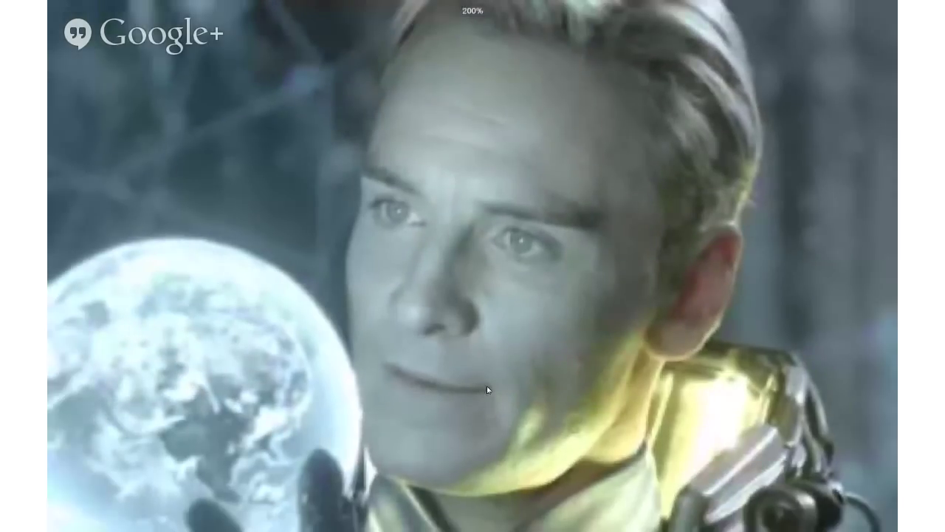
scroll(547, 295, down, 1)
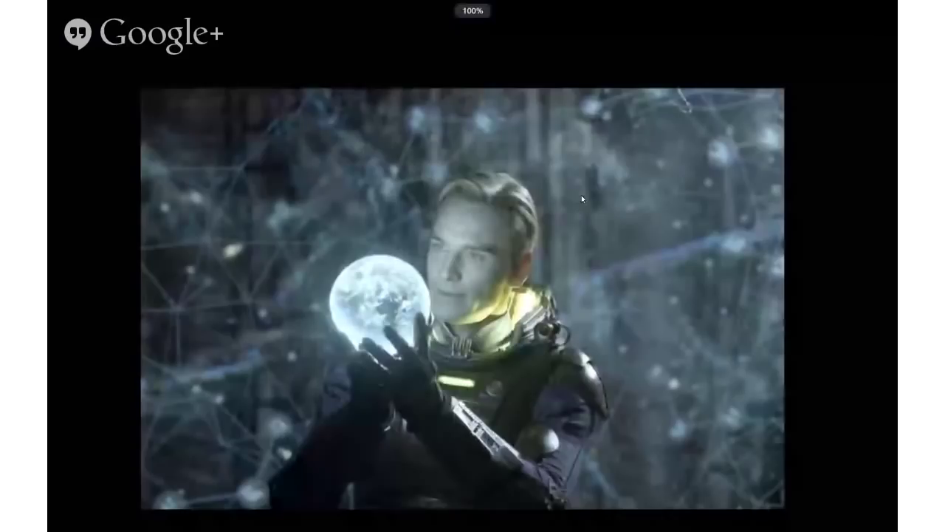
Step: Examine the light on the man's hair and forehead in the glowing globe still, up close and in the full frame
drag(581, 195, 534, 233)
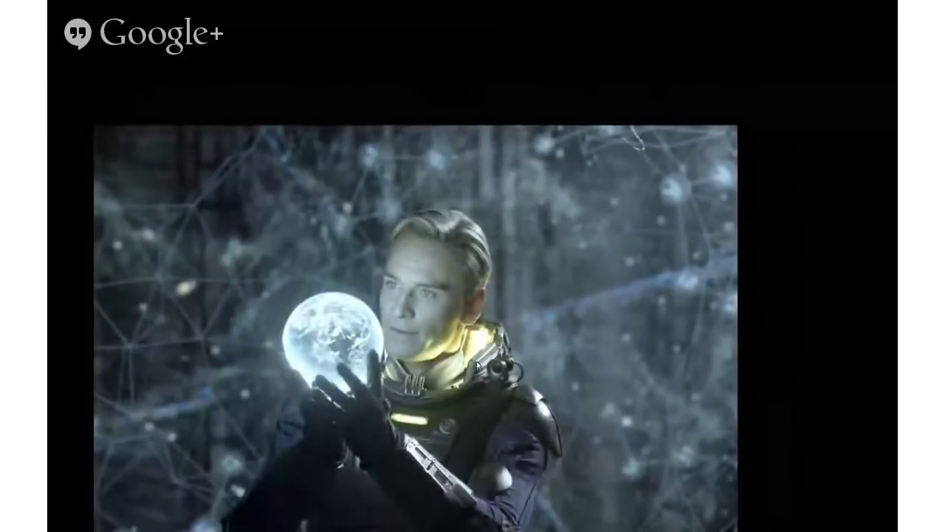
scroll(477, 193, up, 2)
drag(475, 193, 461, 254)
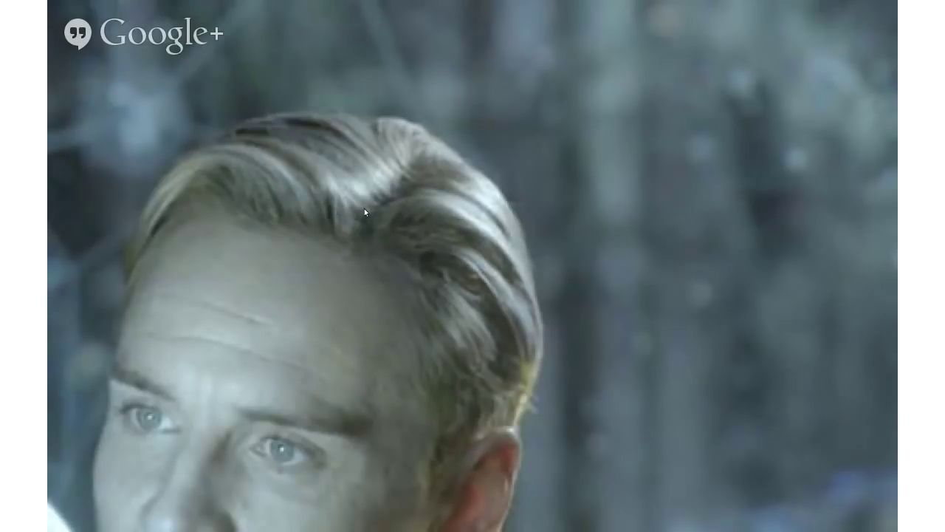
scroll(363, 212, down, 6)
drag(411, 393, 398, 302)
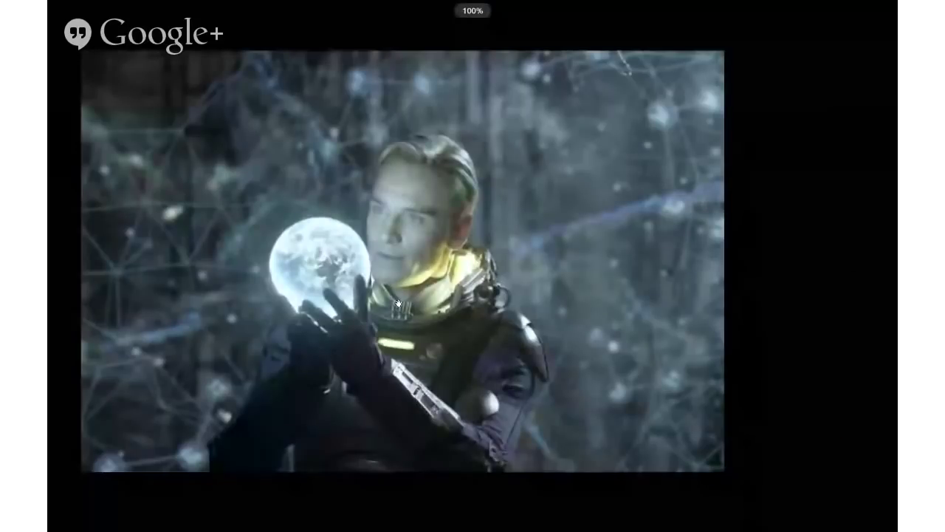
Step: Advance to the smoky Star Wars still with Darth Vader and examine the orange light on the standing man's pale shirt
key(Right)
drag(409, 269, 430, 277)
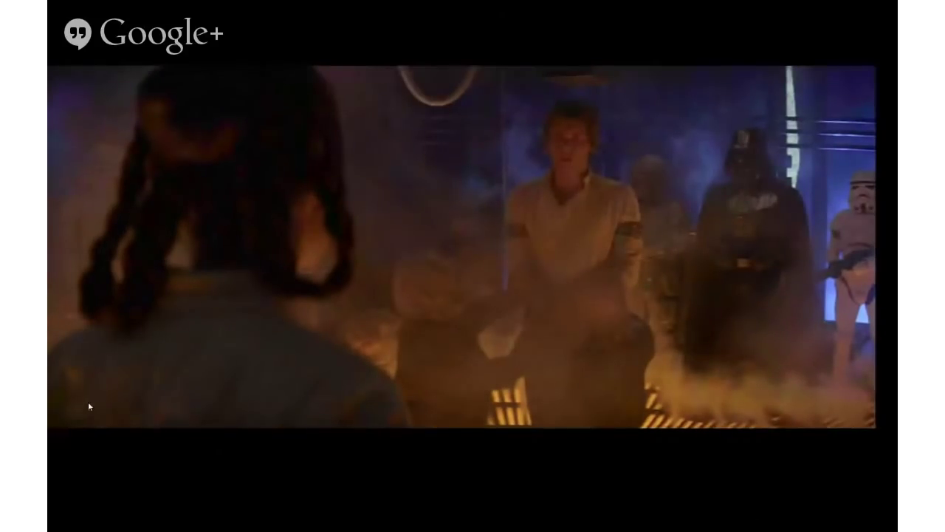
scroll(587, 187, up, 3)
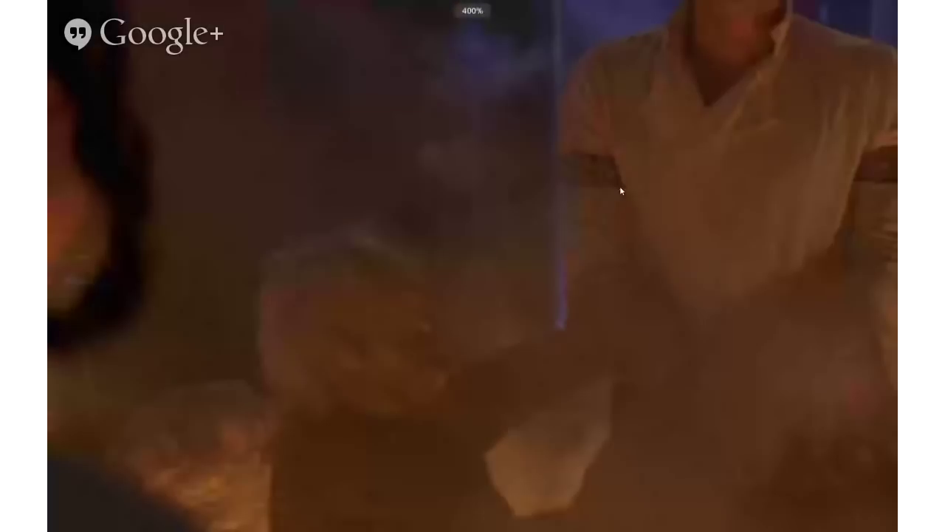
scroll(502, 214, down, 2)
Step: Examine the colors across the back and shoulders of the foreground figure's jacket, up close and against the full still
drag(250, 362, 695, 189)
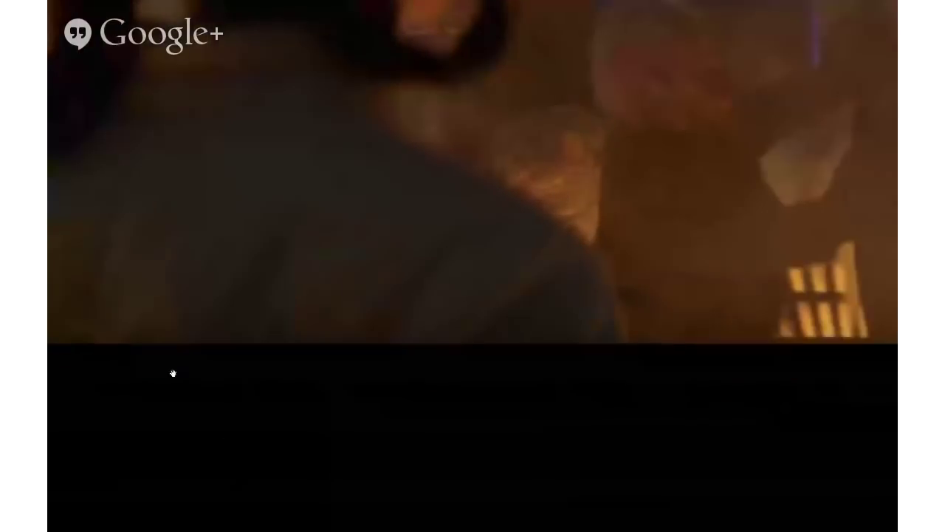
drag(799, 305, 421, 237)
scroll(557, 344, up, 2)
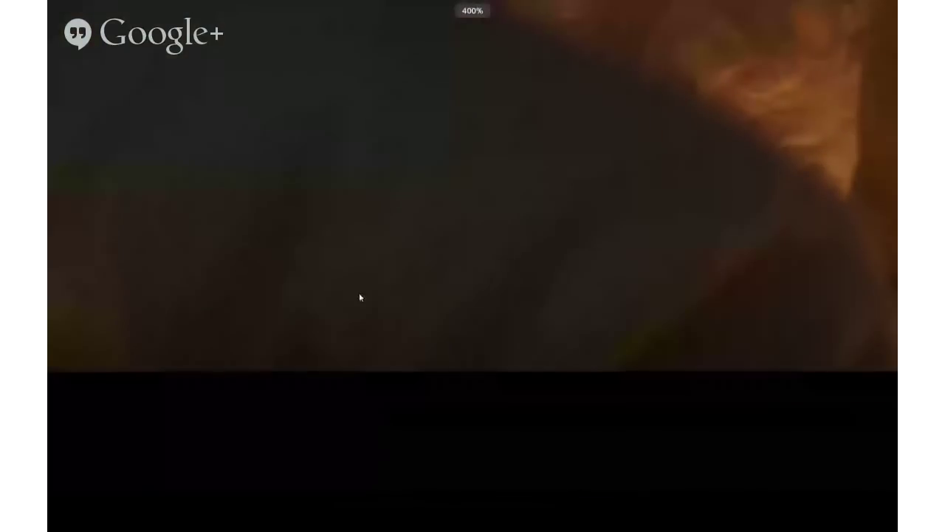
drag(281, 290, 478, 291)
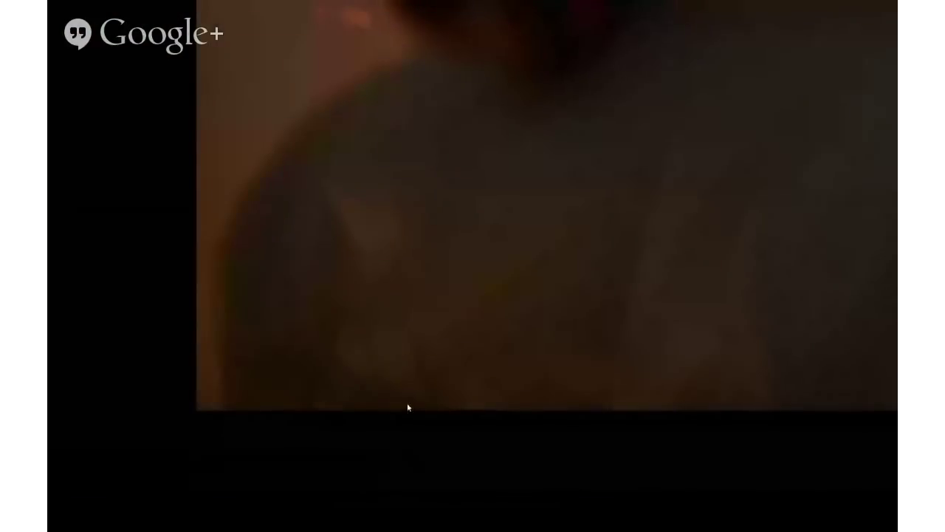
scroll(408, 392, down, 3)
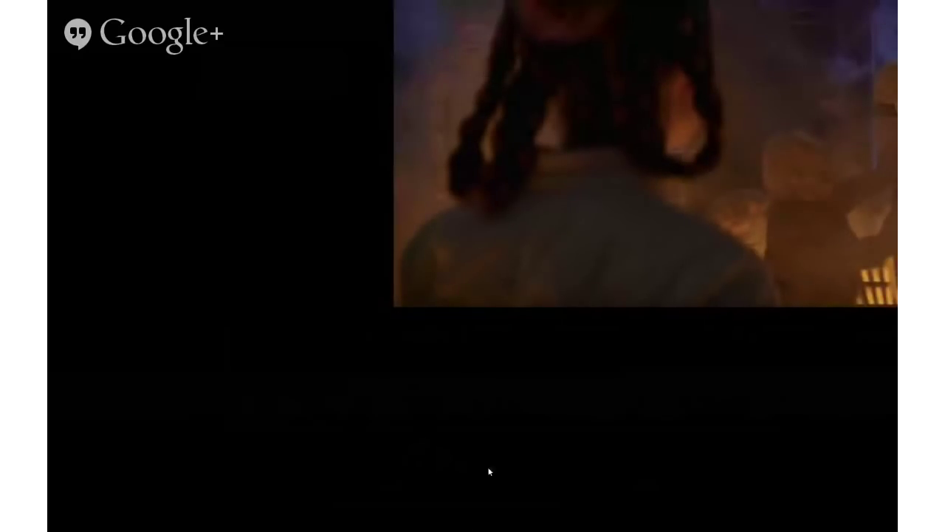
drag(569, 304, 525, 343)
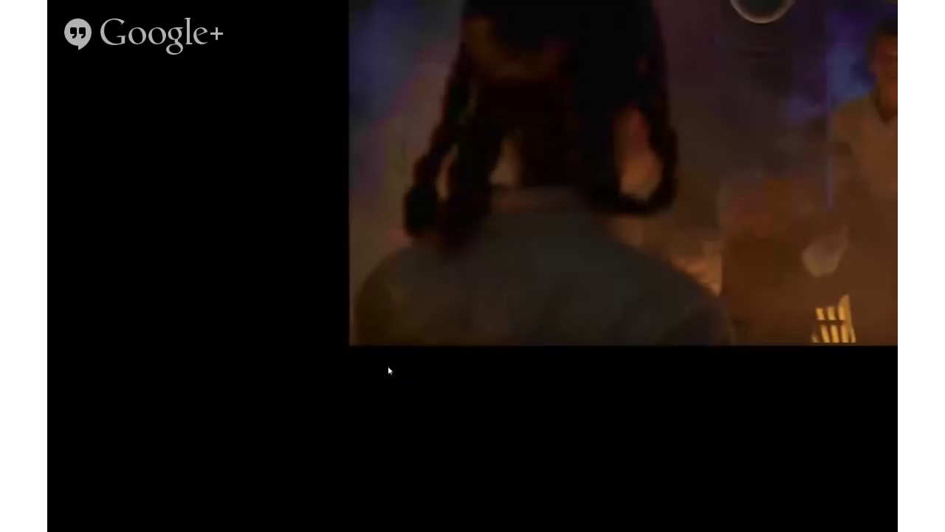
scroll(415, 346, up, 1)
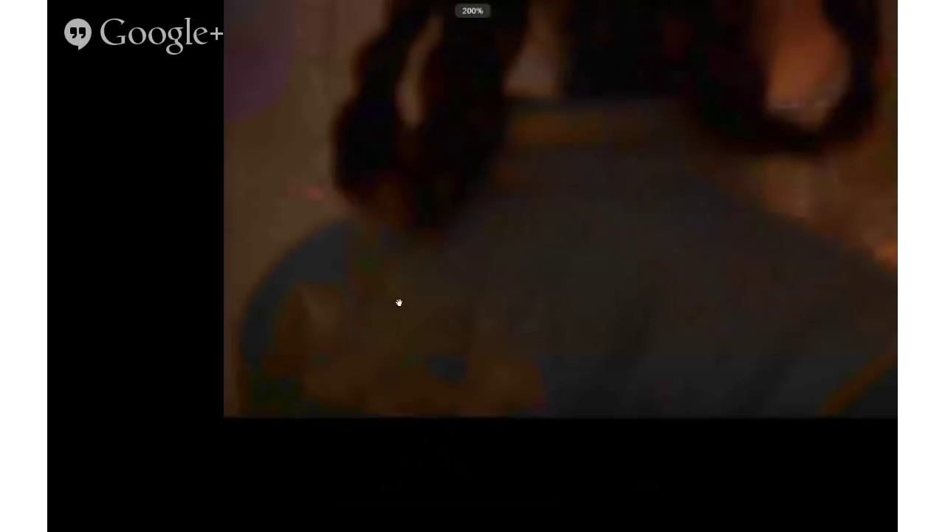
drag(399, 302, 368, 319)
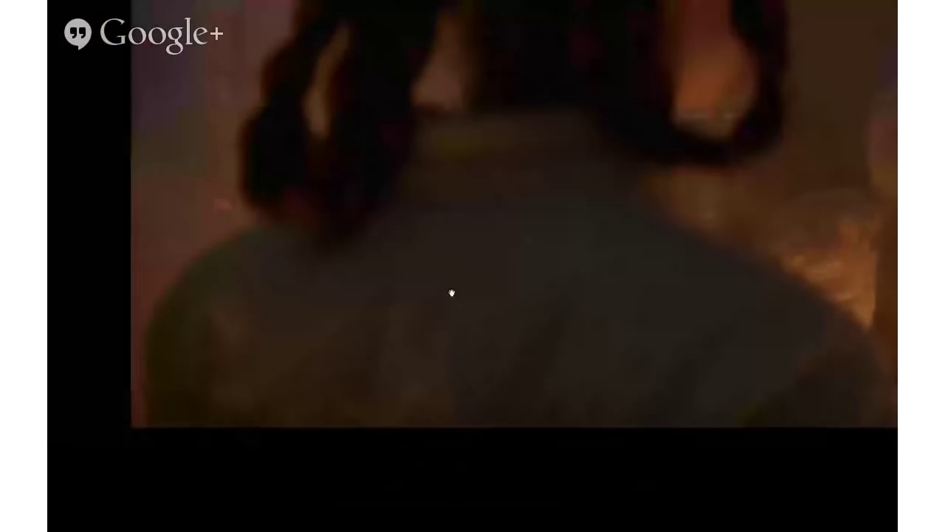
scroll(389, 291, down, 5)
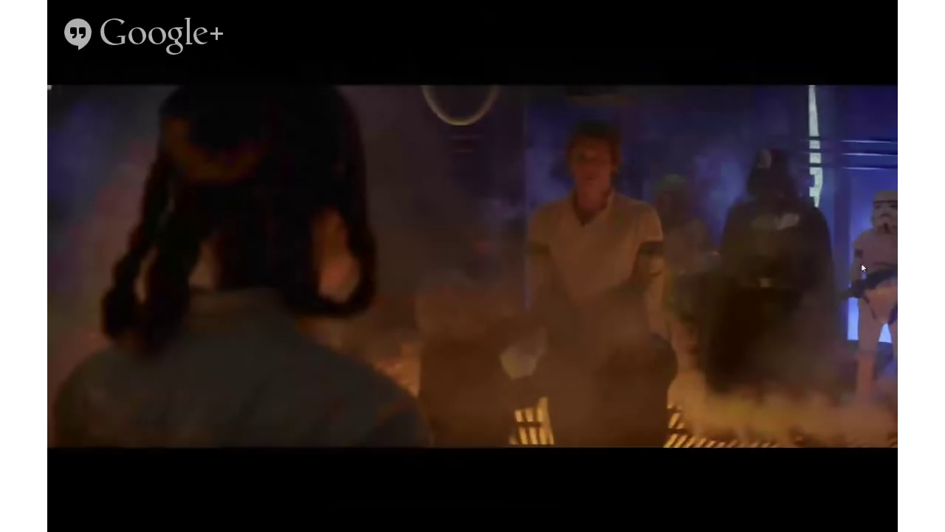
Step: Examine Darth Vader and the stormtrooper against the blue backlight and orange smoke
drag(863, 268, 700, 278)
scroll(614, 273, up, 4)
drag(525, 283, 298, 279)
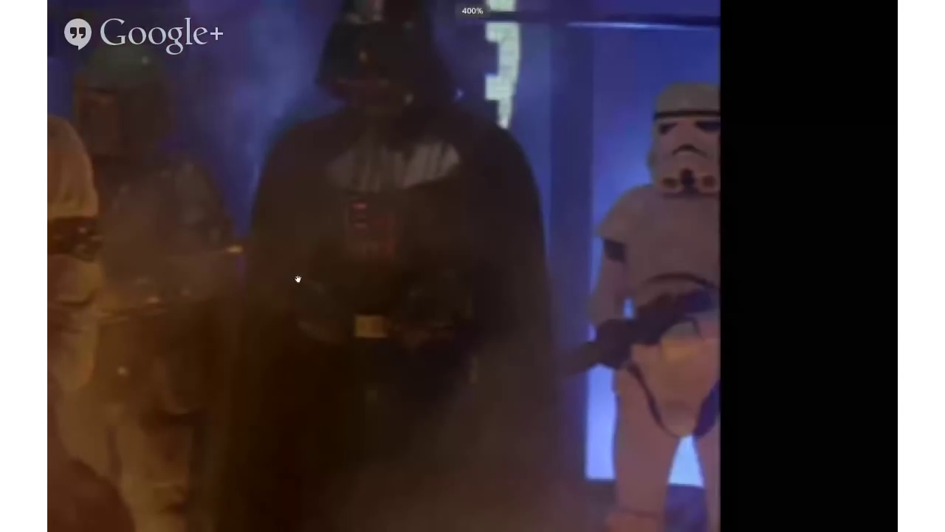
scroll(81, 281, up, 2)
Step: Examine the warm light on the stormtrooper's waist armor up close and compare it with the surrounding figures
drag(81, 282, 285, 196)
scroll(466, 270, up, 5)
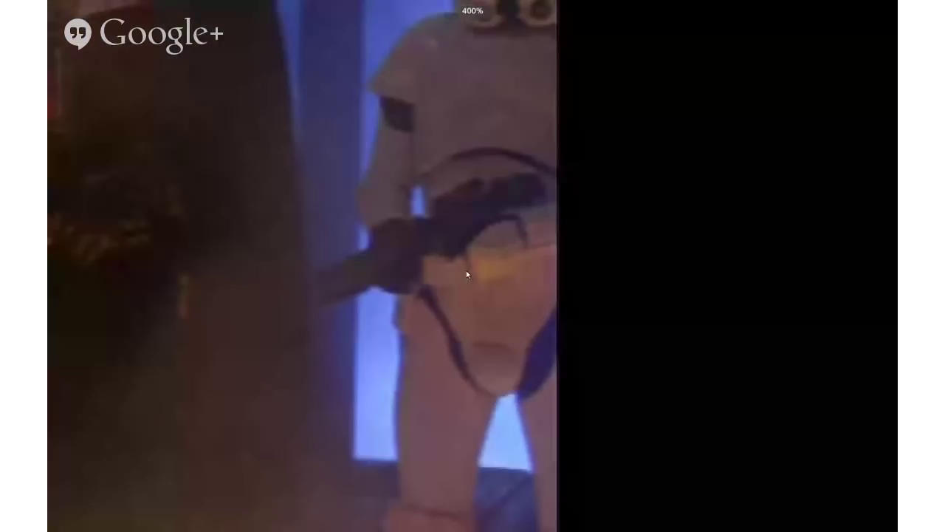
drag(450, 301, 455, 268)
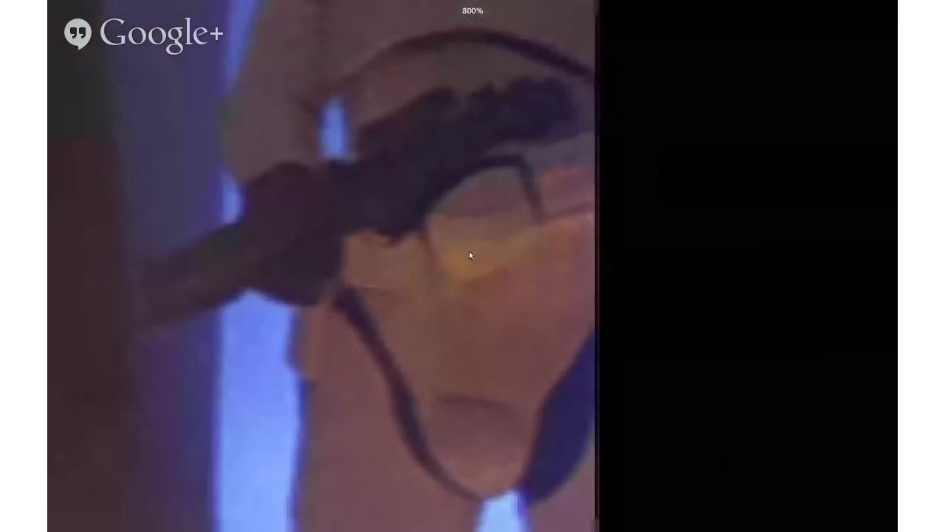
scroll(469, 251, down, 3)
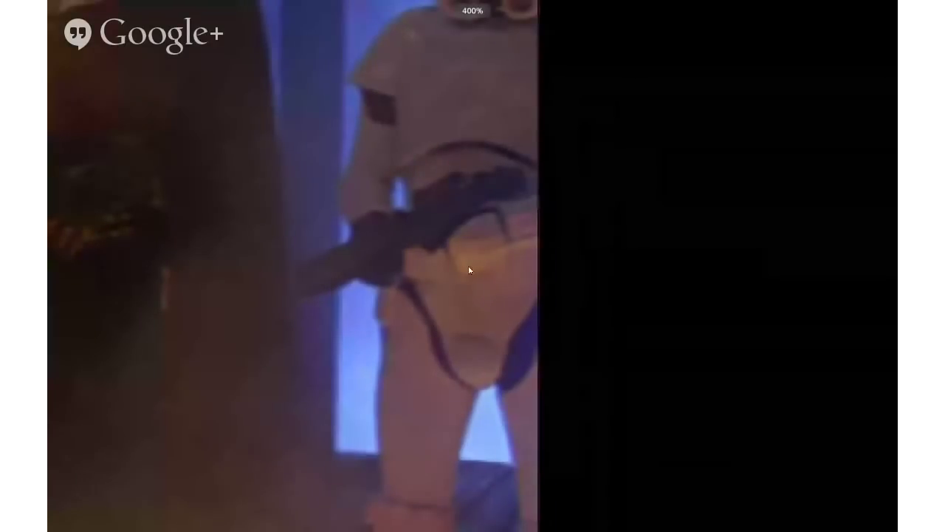
scroll(473, 259, down, 3)
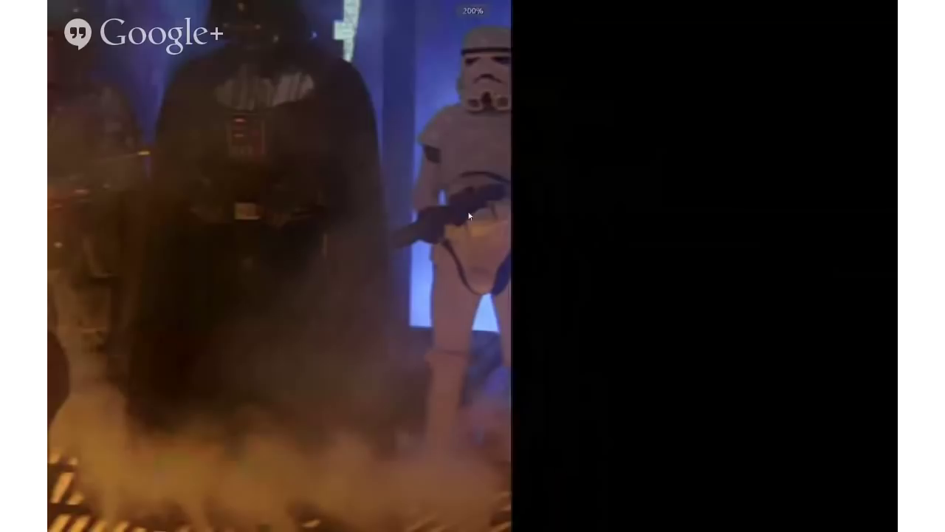
Step: Revisit the stormtrooper's armor beneath the blaster and compare its orange and purple tones
scroll(476, 243, up, 3)
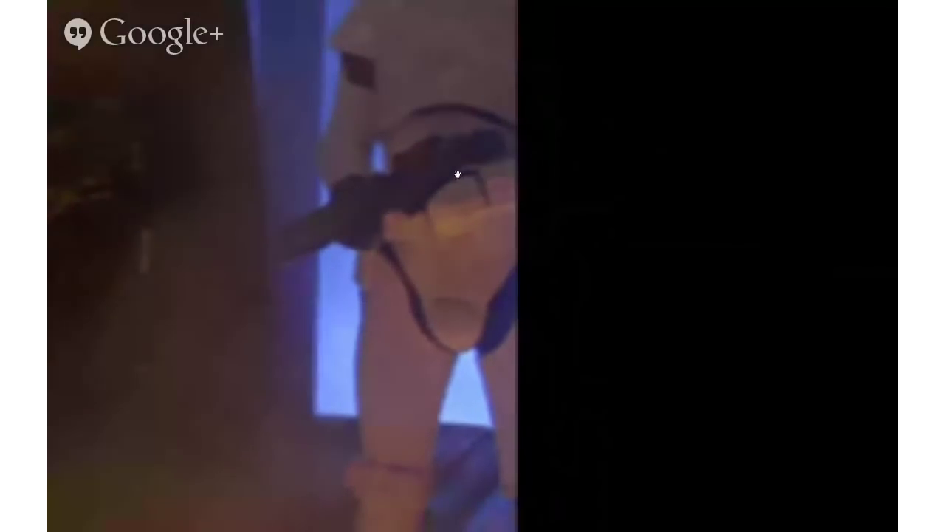
scroll(471, 180, up, 4)
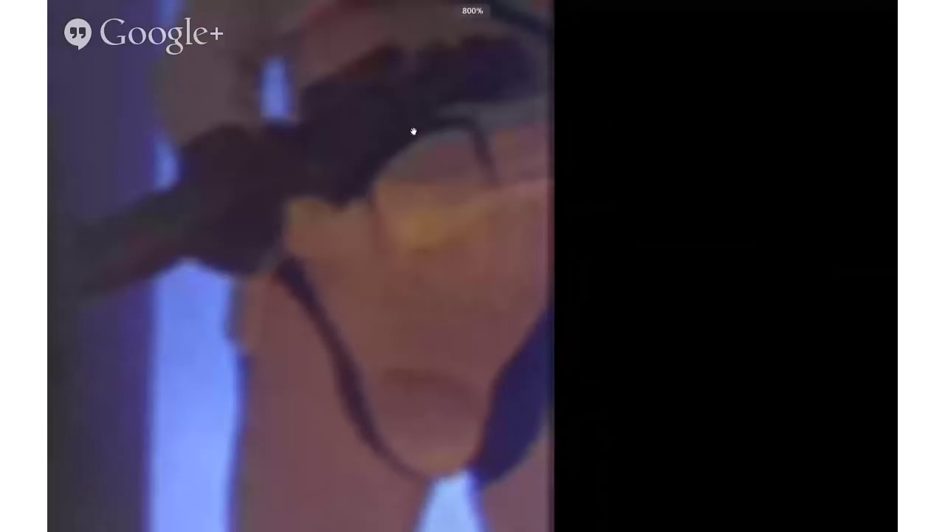
scroll(497, 209, down, 3)
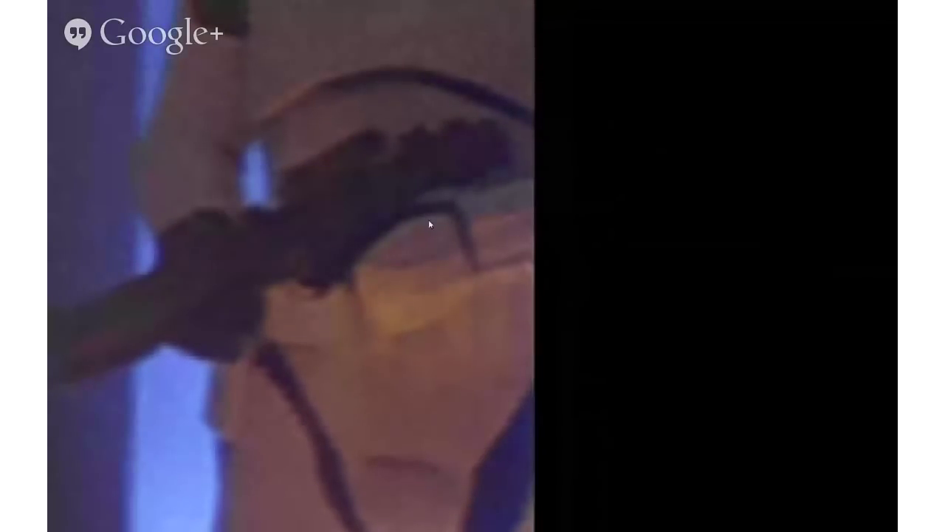
scroll(359, 251, down, 3)
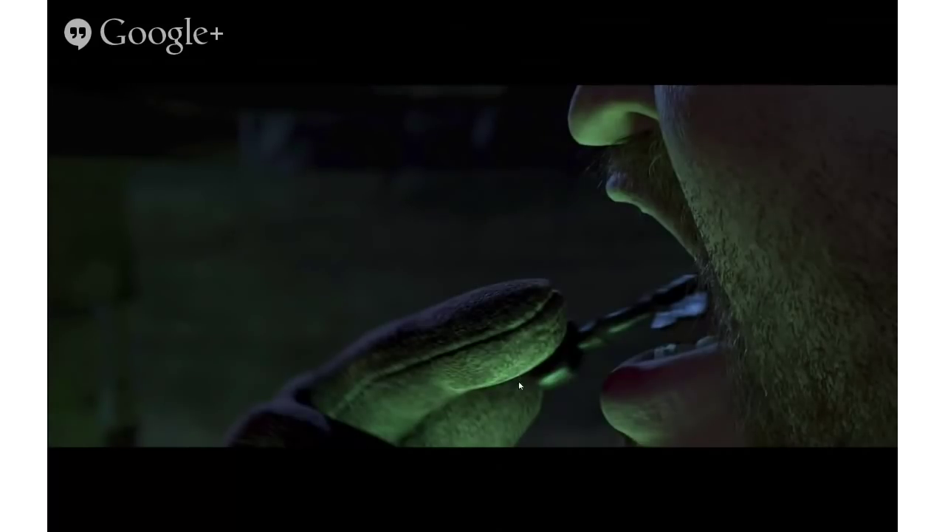
Step: Examine the green light along the underside of the fingers in the still of the open mouth
scroll(613, 305, up, 2)
drag(614, 305, 558, 175)
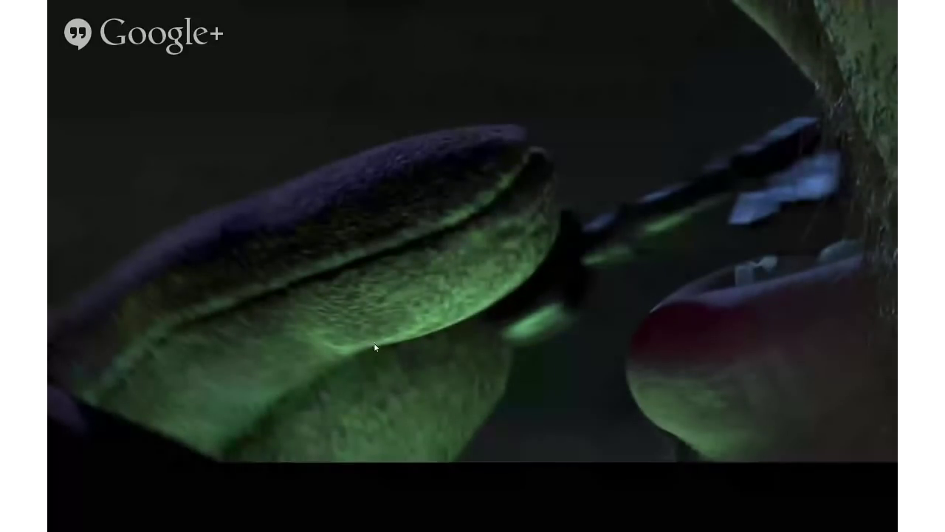
scroll(476, 277, up, 3)
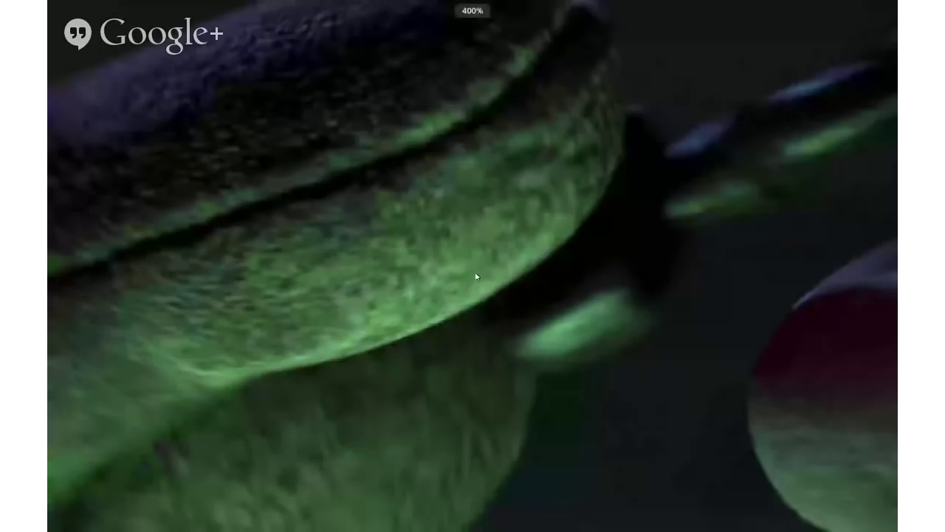
scroll(477, 277, down, 2)
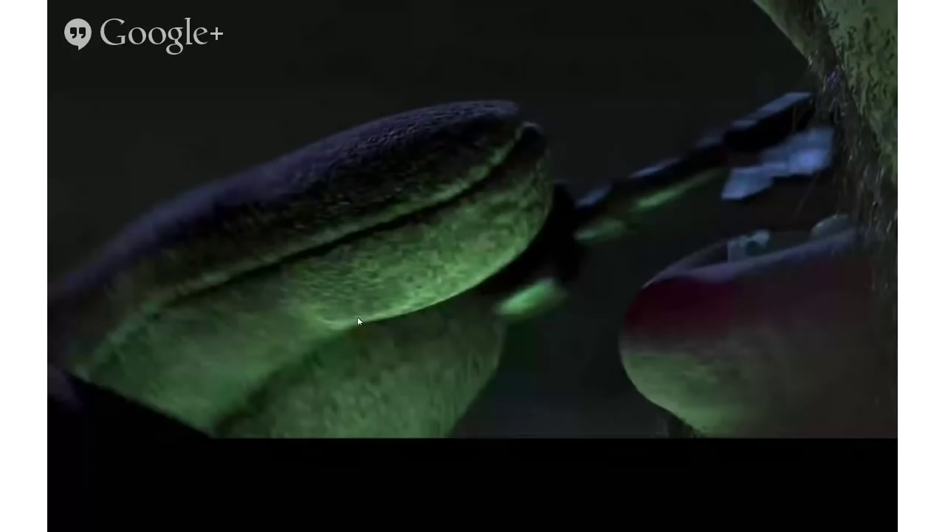
scroll(477, 277, up, 1)
scroll(477, 277, up, 2)
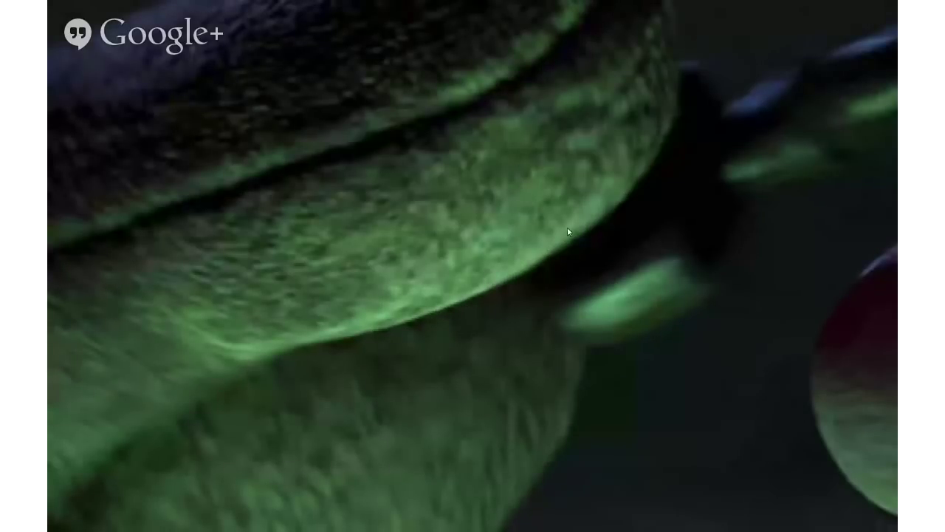
drag(382, 274, 424, 311)
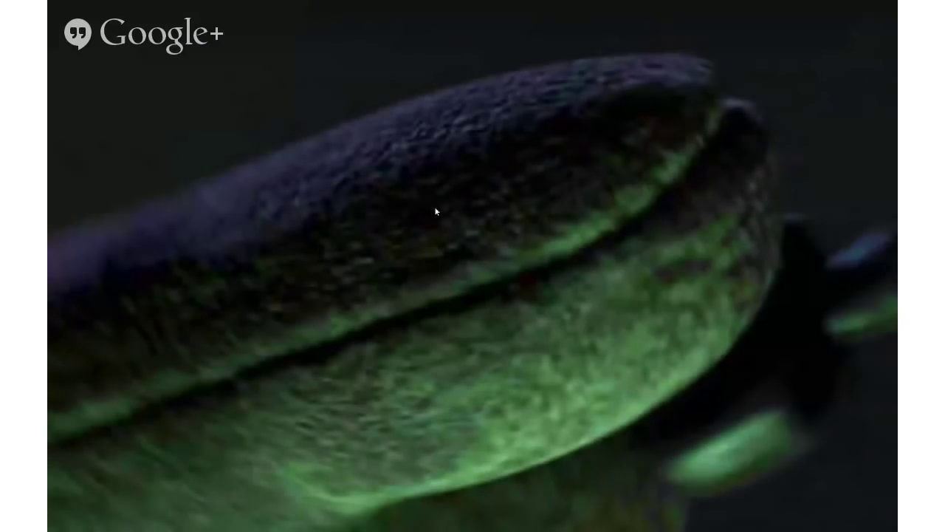
Step: Compare the purple light on top of the finger with the green light below it, up close and in the full still
scroll(375, 270, down, 2)
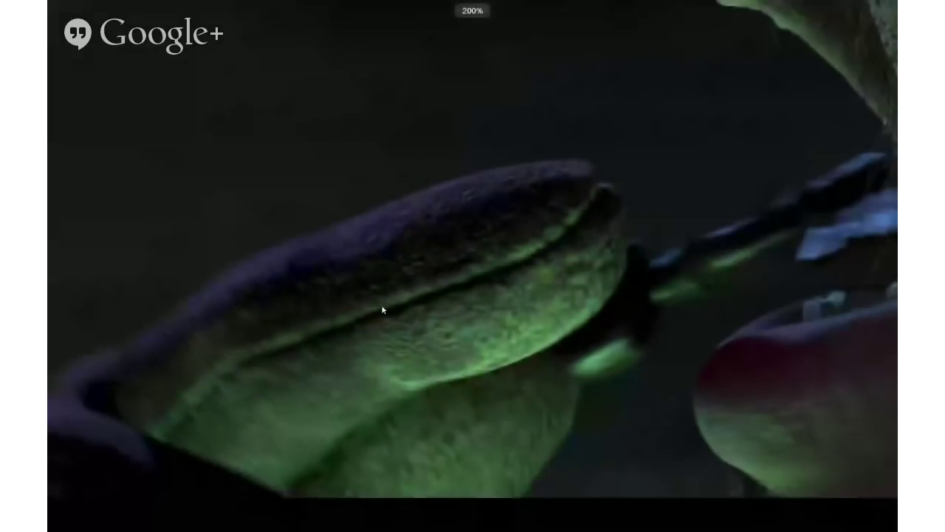
drag(277, 340, 214, 365)
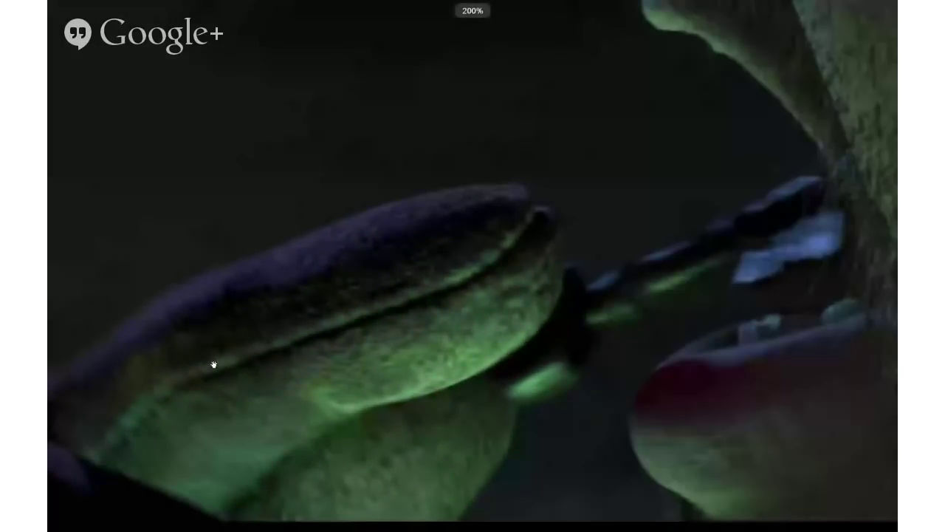
scroll(392, 268, up, 2)
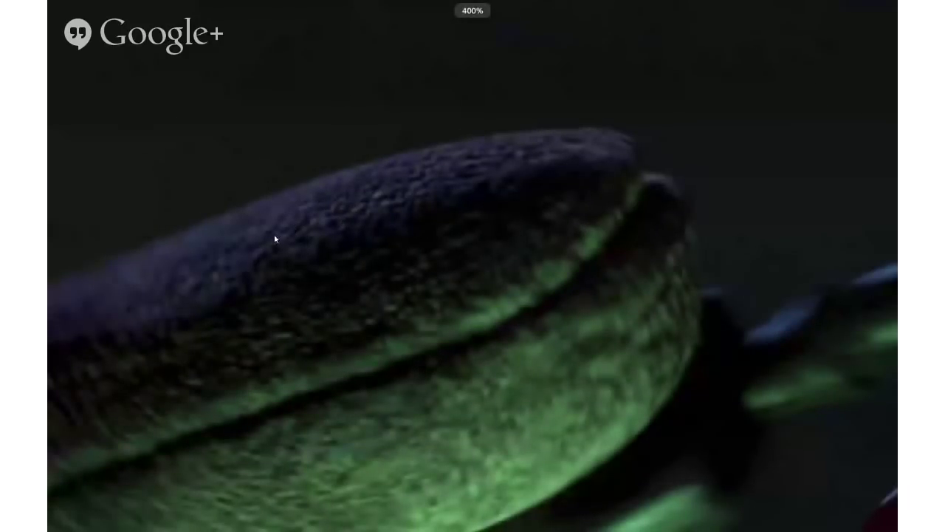
scroll(272, 225, down, 2)
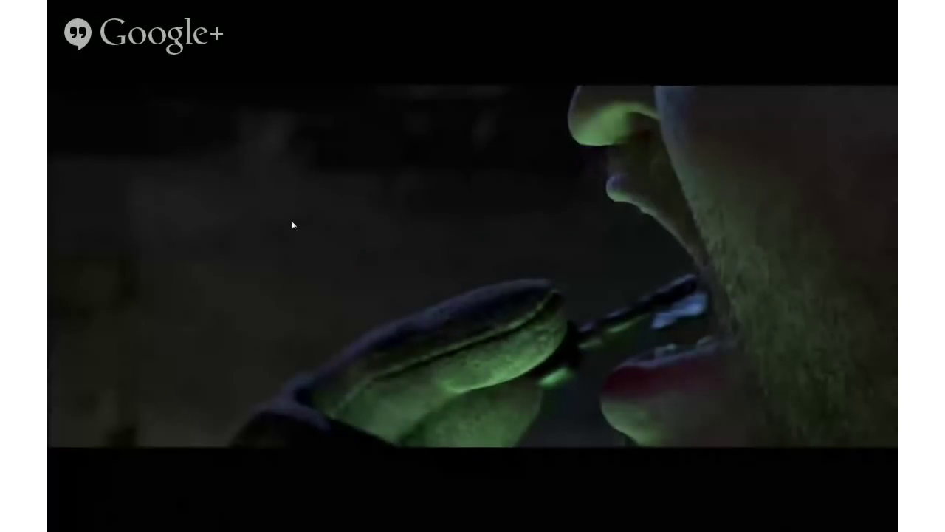
Step: Examine the green and blue light on the object between the fingers, the lips and the nose
scroll(431, 342, up, 1)
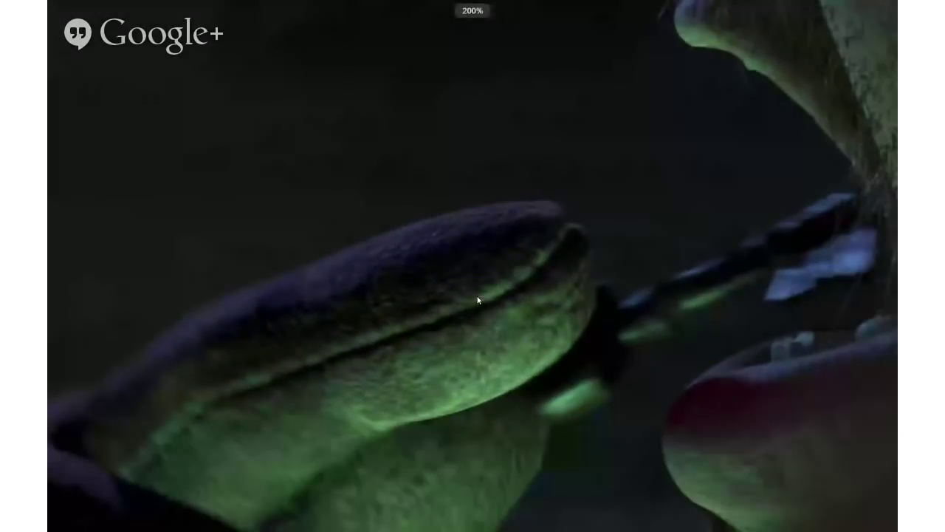
scroll(443, 304, up, 1)
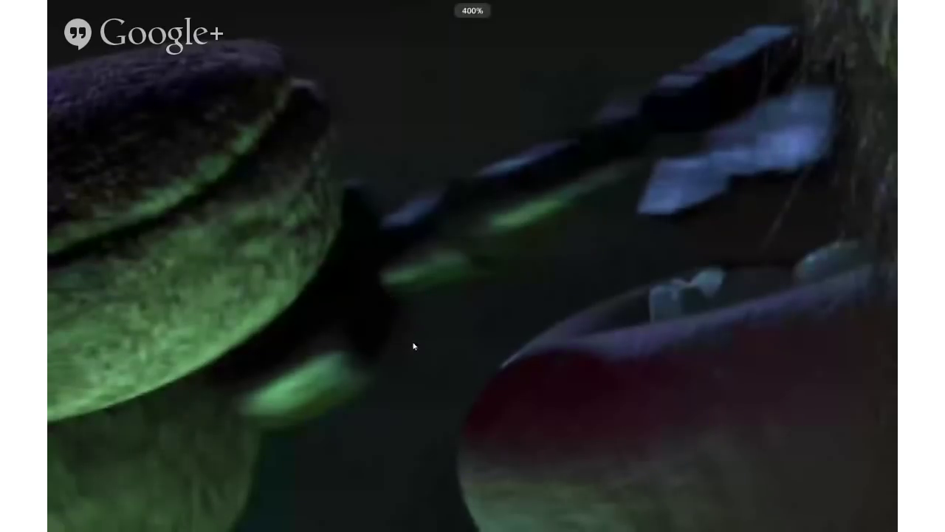
scroll(398, 328, down, 2)
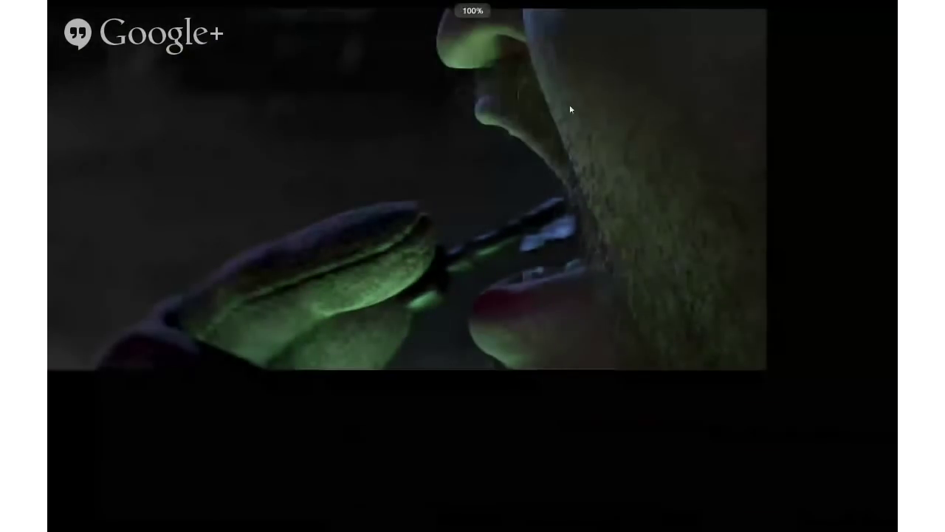
drag(479, 40, 454, 117)
scroll(454, 121, up, 1)
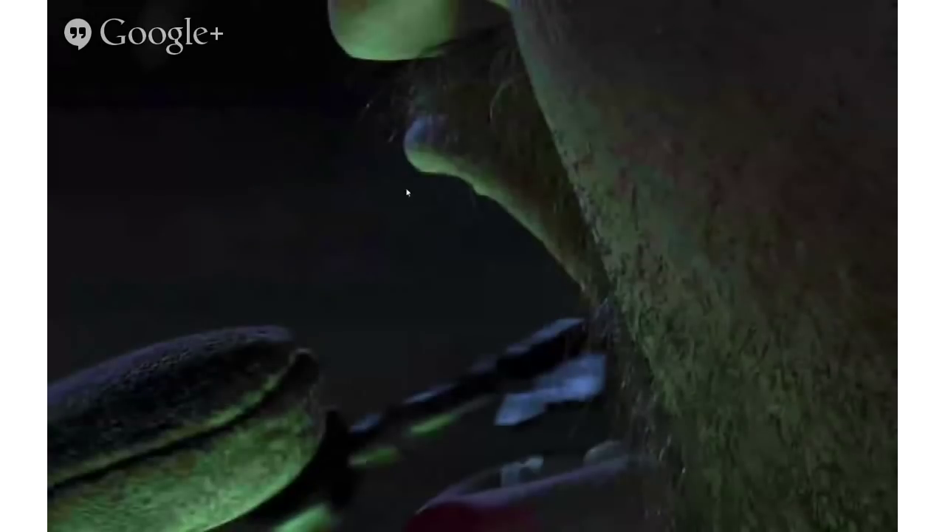
Step: Examine the green light on the cat's paw, chin and muzzle in the film still, both up close and in the full frame
scroll(483, 201, down, 1)
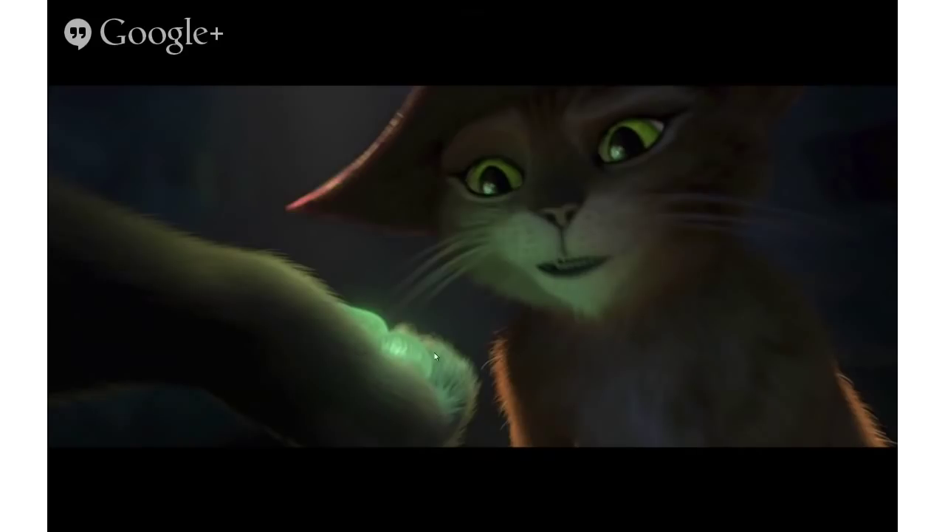
scroll(419, 350, up, 3)
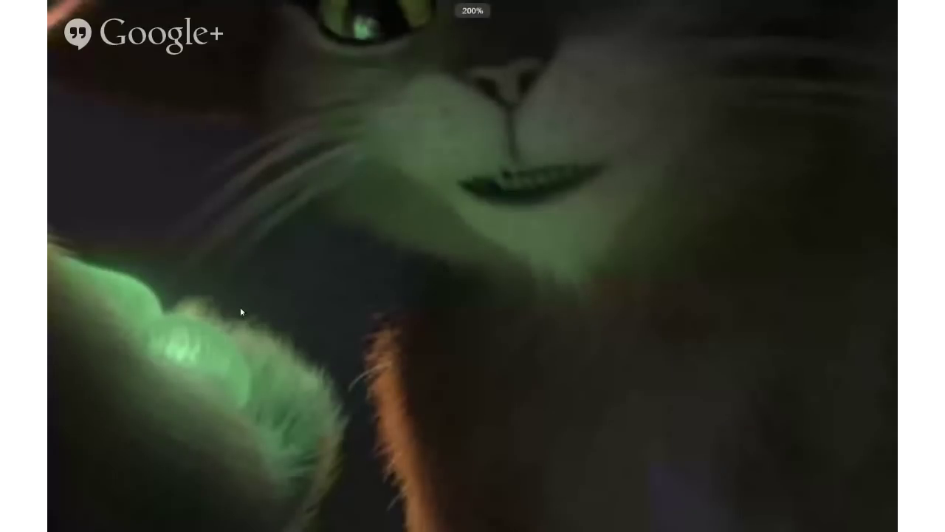
scroll(354, 317, down, 2)
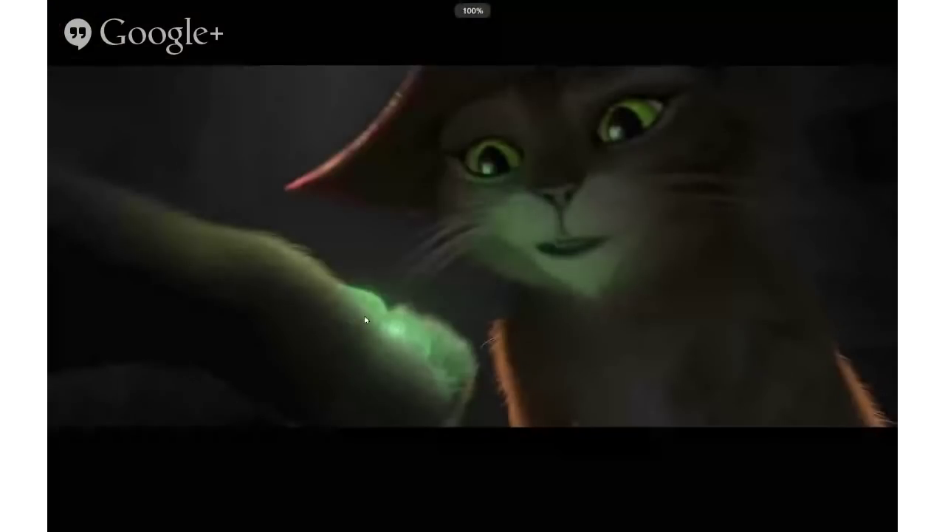
scroll(494, 196, up, 2)
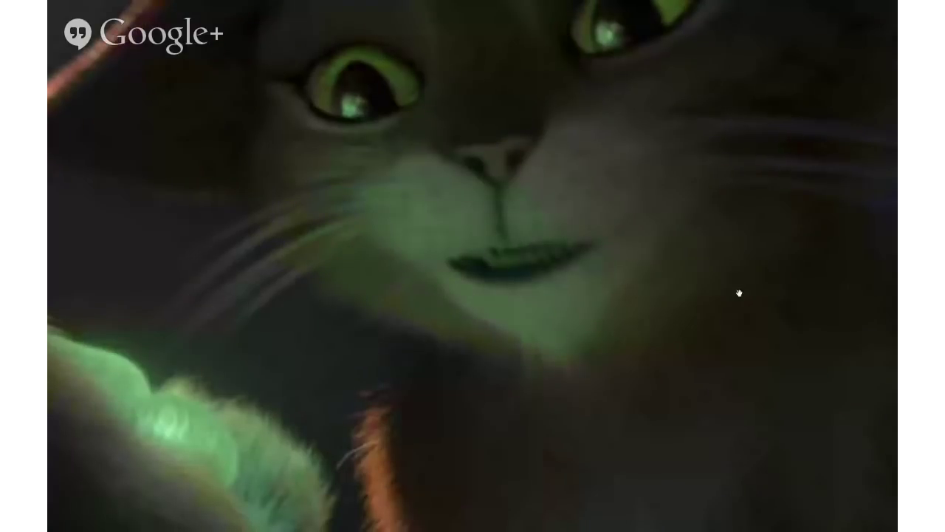
scroll(527, 306, down, 2)
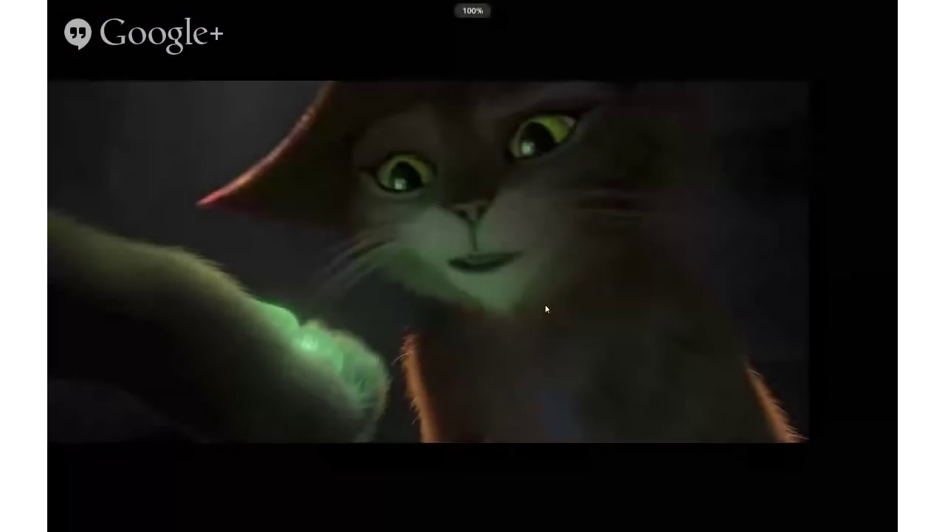
scroll(543, 308, up, 1)
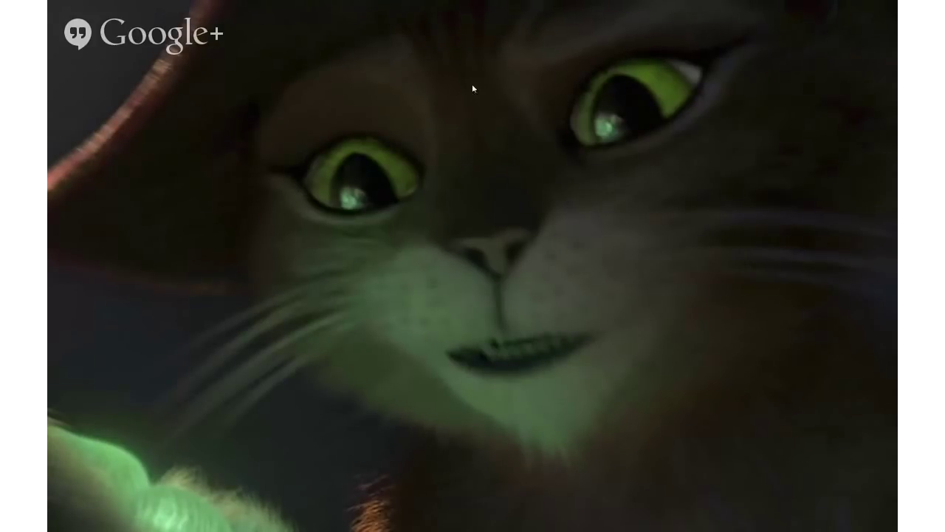
scroll(483, 150, down, 5)
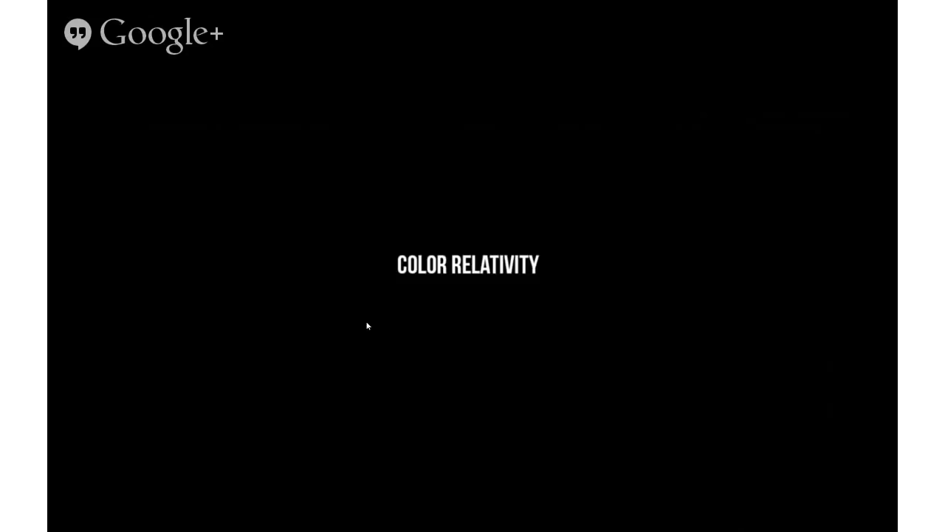
Step: Advance from the Color Relativity title to the grey square outline on green and examine it at 200%
key(Right)
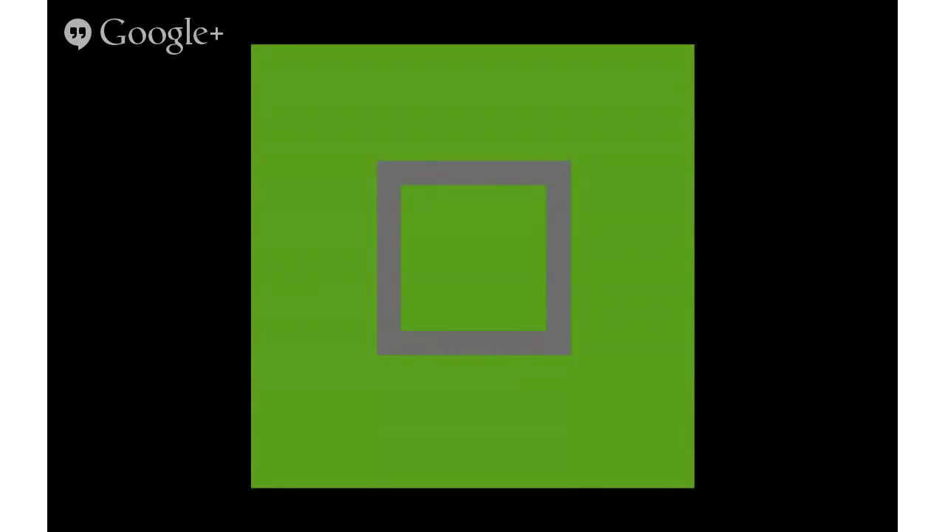
scroll(487, 284, up, 5)
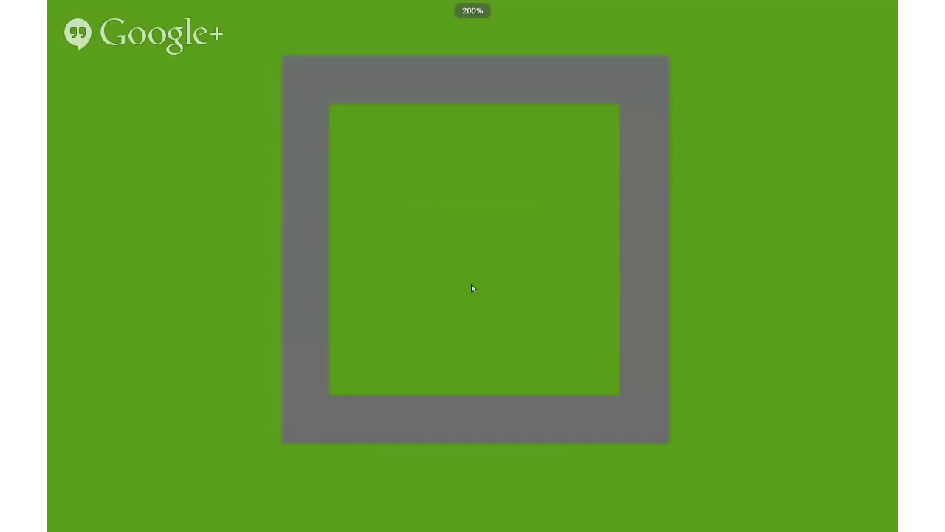
drag(365, 273, 374, 274)
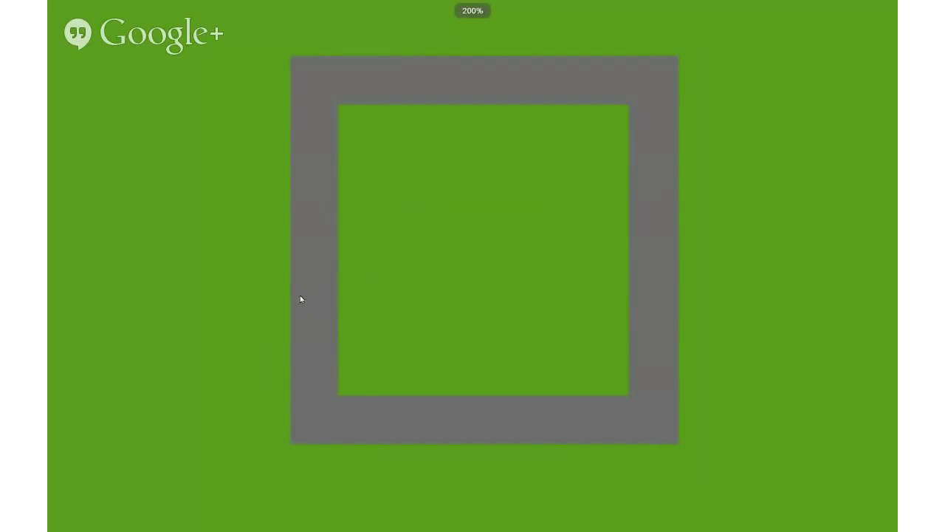
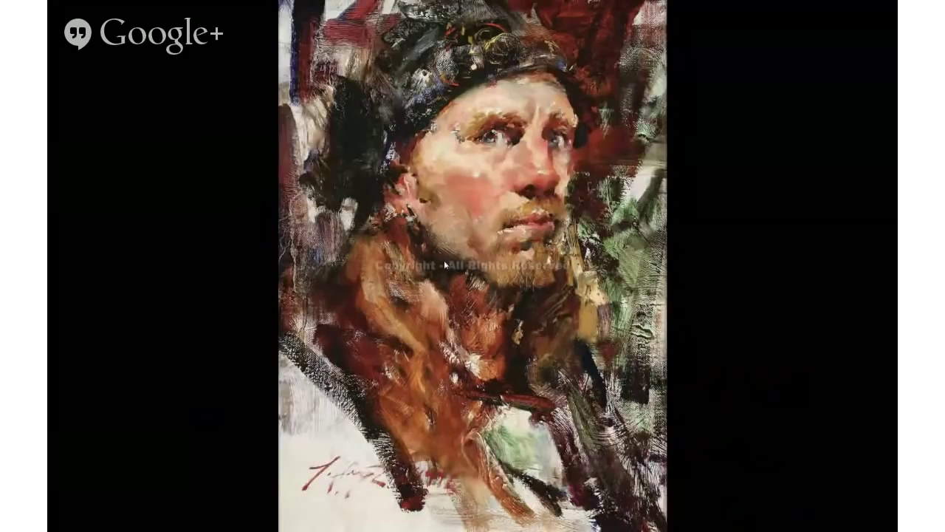
Step: Examine the grey, pink and red skin tones on the cheek and jaw of the bearded man's portrait, up close and in context
drag(443, 260, 473, 226)
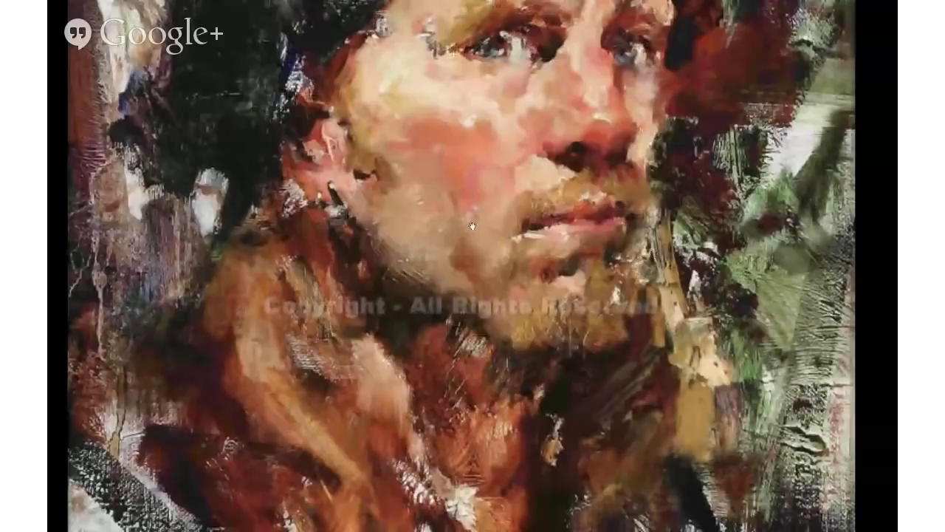
scroll(473, 226, up, 1)
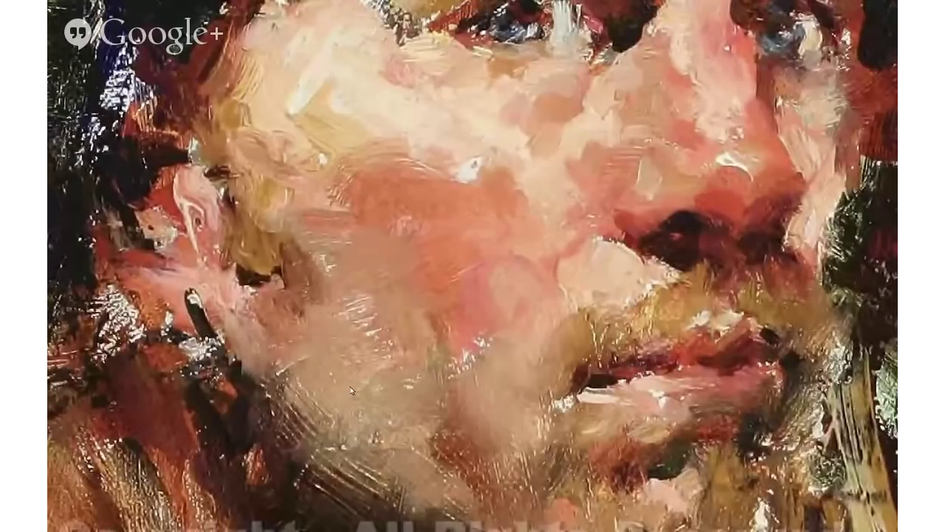
drag(350, 388, 343, 372)
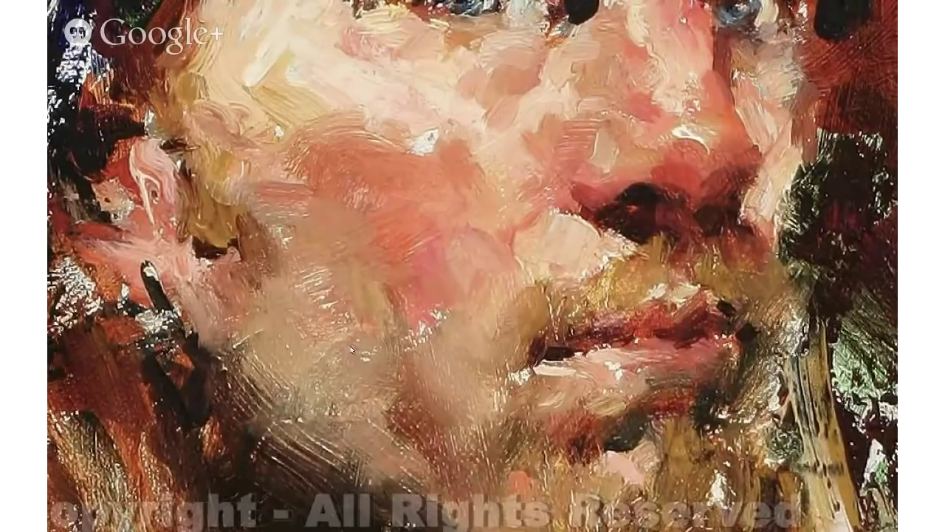
scroll(468, 258, up, 5)
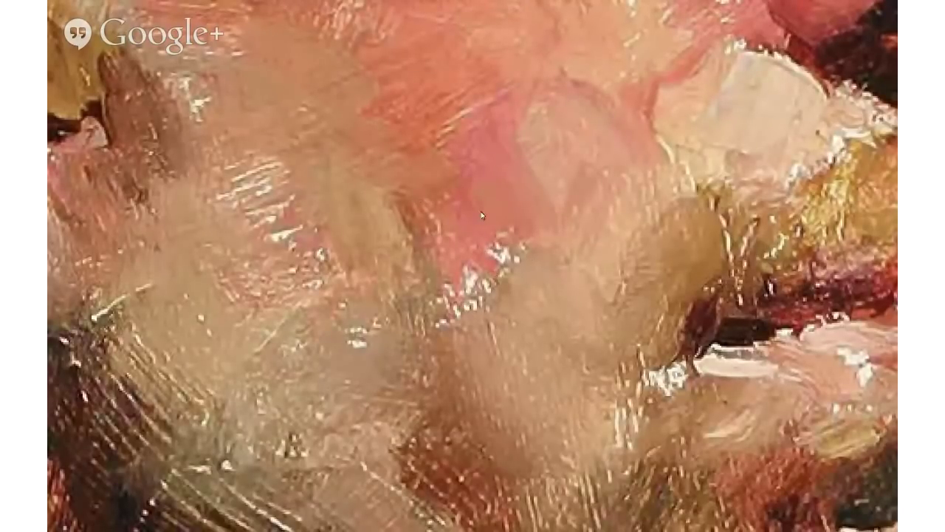
scroll(449, 226, down, 2)
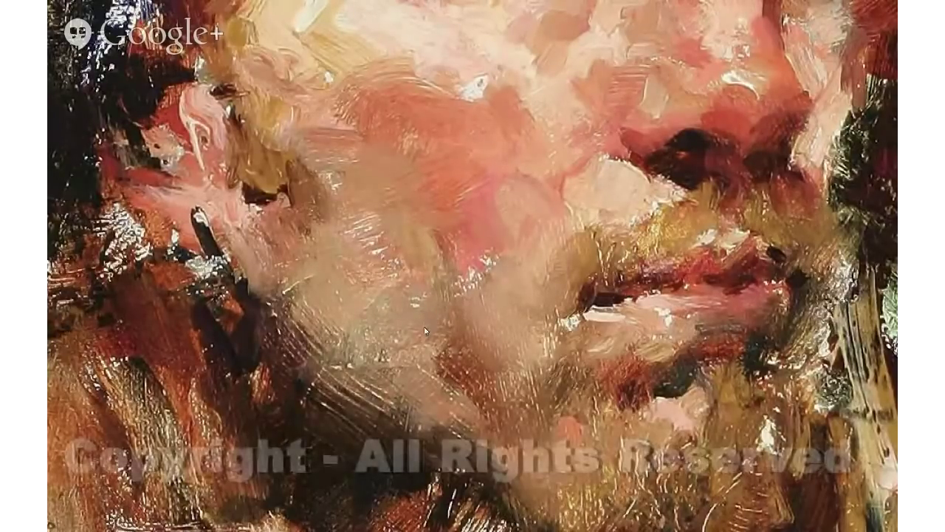
scroll(419, 329, down, 1)
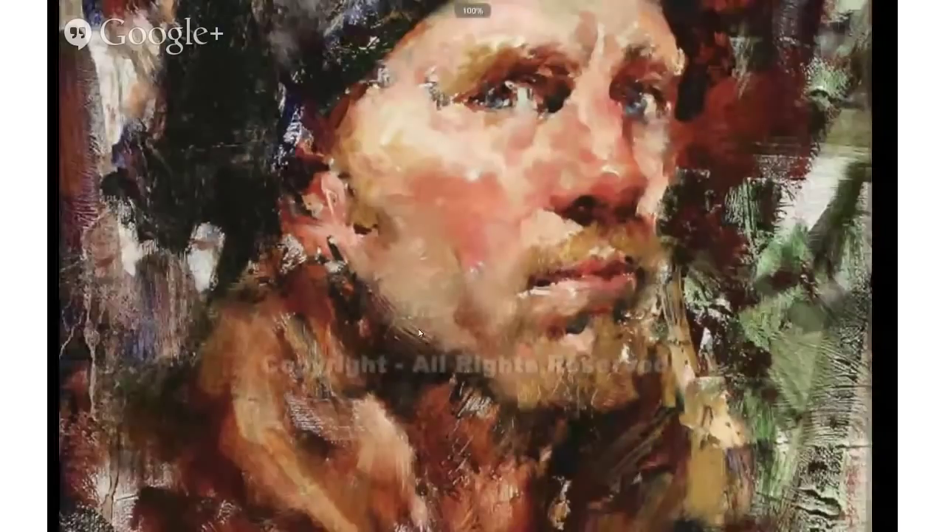
drag(419, 329, 425, 266)
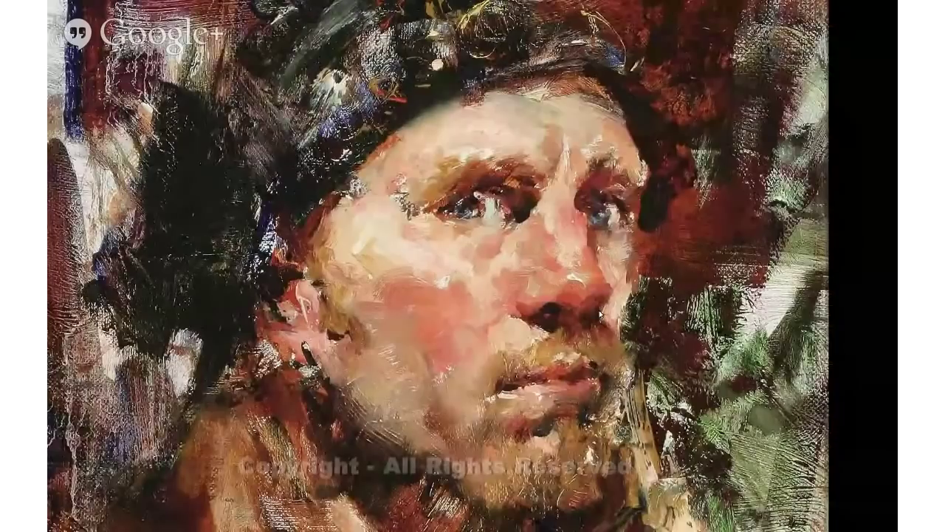
Step: Move on to the reclining figure painting and examine the dark background colors beside the bright window up close
key(Right)
key(Right)
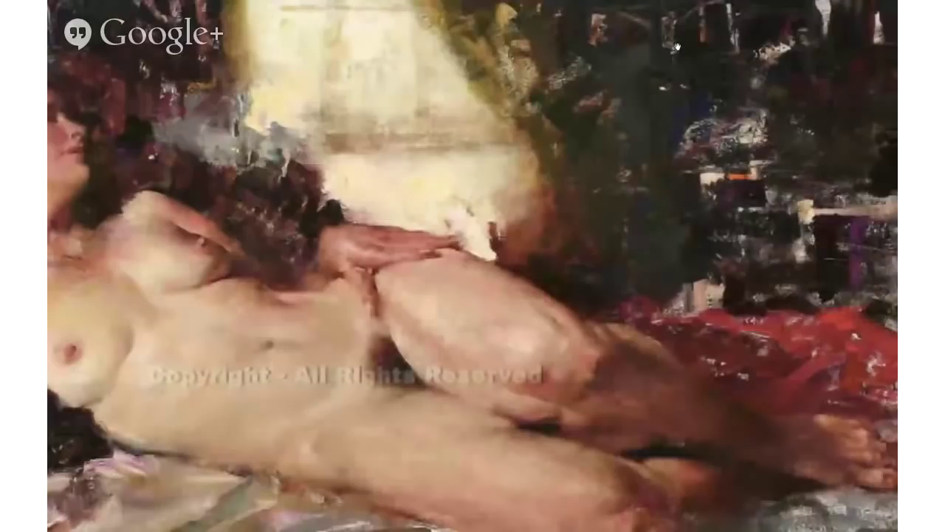
scroll(596, 138, up, 3)
drag(596, 137, 371, 348)
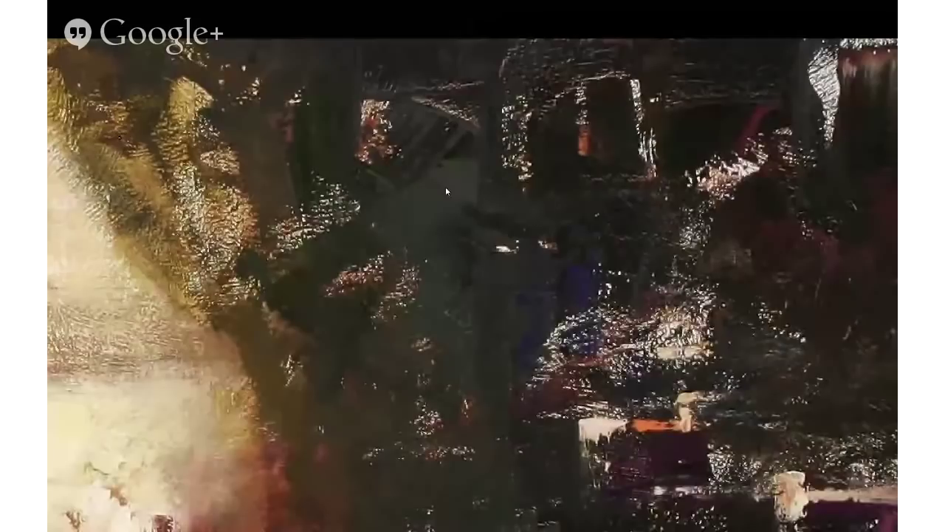
Step: Examine the nose and surrounding skin tones in the portrait with the red and pink background
scroll(446, 188, down, 2)
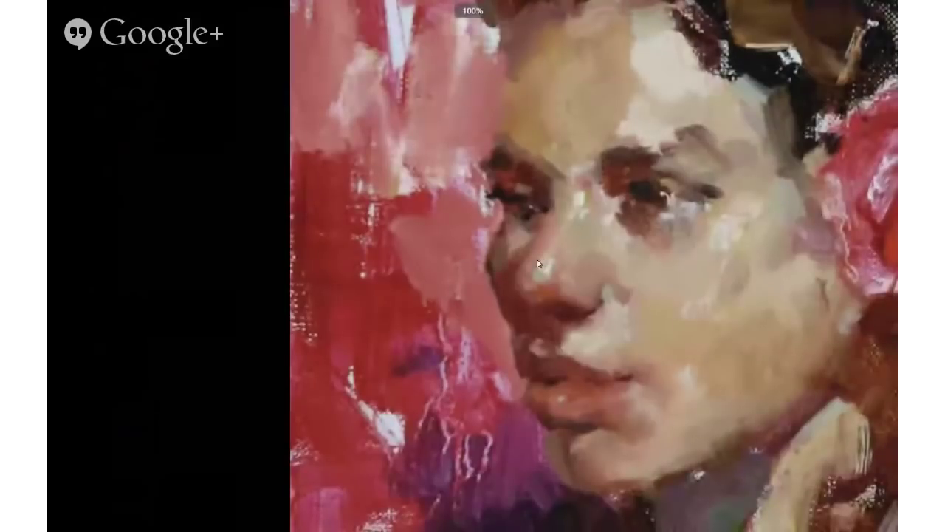
scroll(572, 300, up, 3)
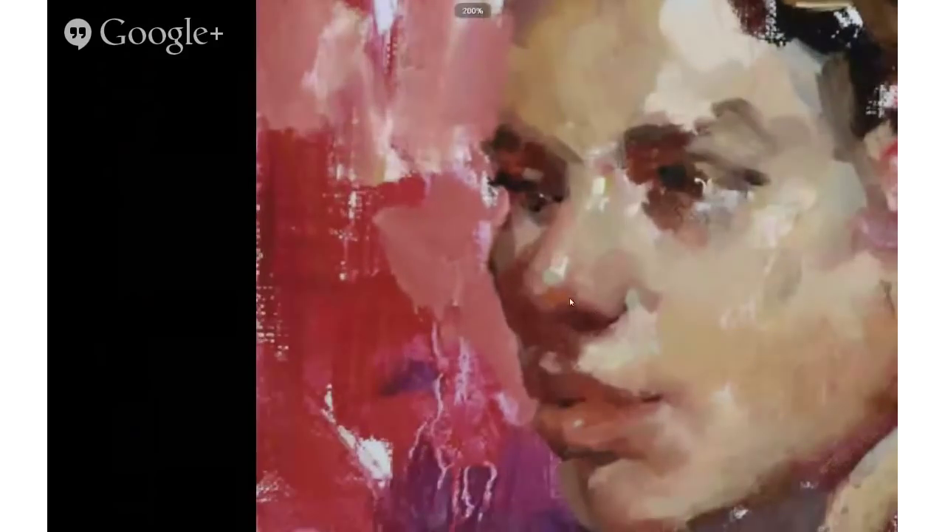
drag(542, 219, 458, 248)
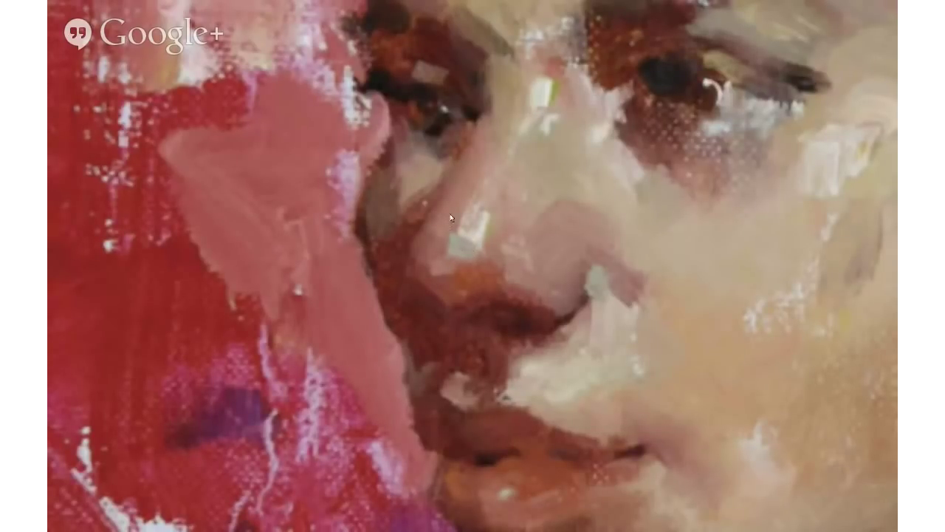
Step: Enlarge the color meanings chart to 200% and read the associations listed for red through white
scroll(487, 231, down, 5)
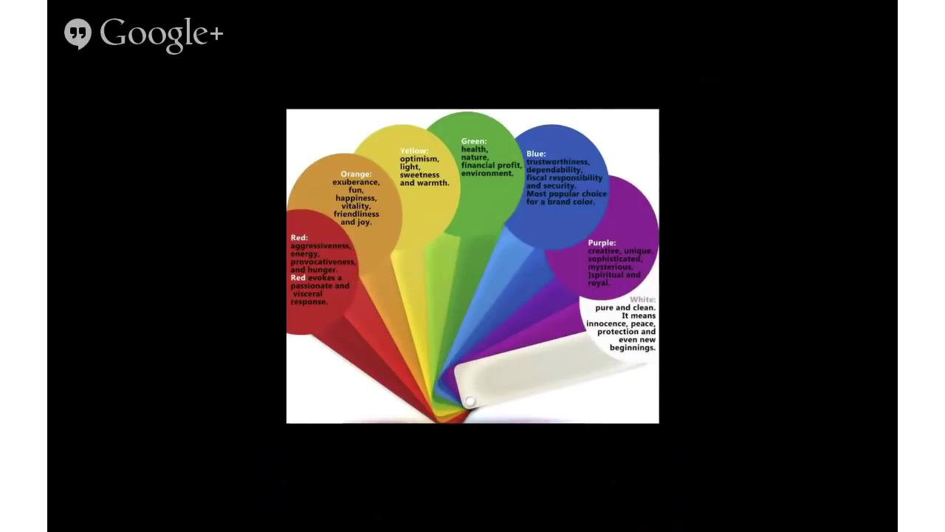
scroll(416, 175, up, 2)
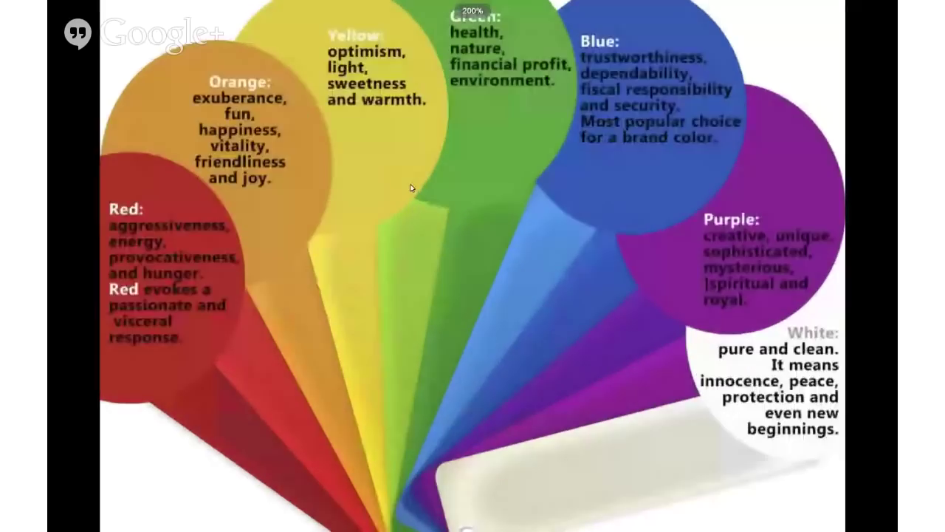
drag(411, 188, 359, 245)
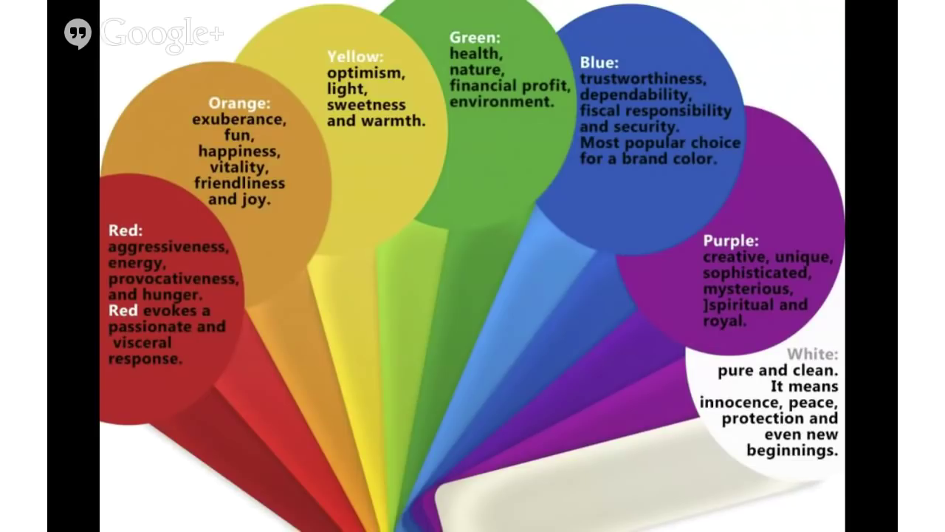
Step: Bring up the Legend of the Cryptids warrior painting and examine the glowing green eyes and shoulder armor up close
key(Right)
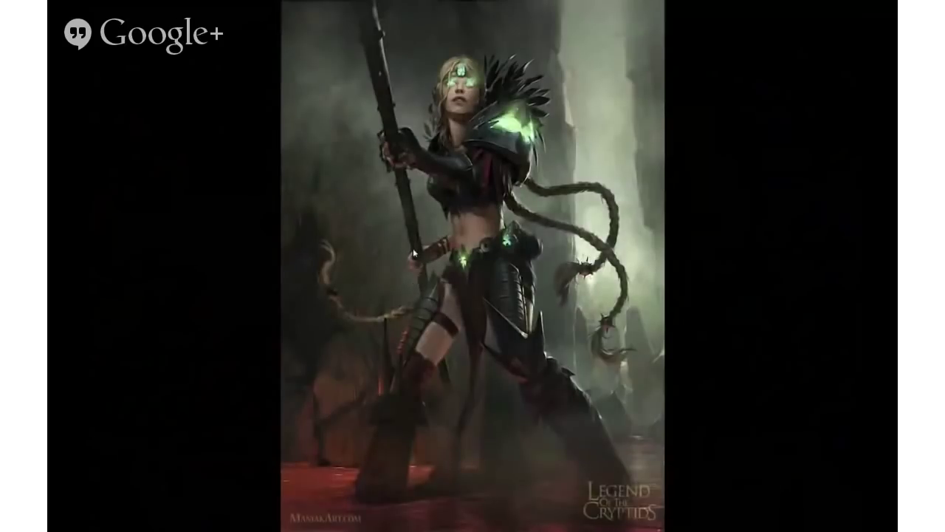
scroll(461, 147, up, 5)
drag(471, 120, 440, 277)
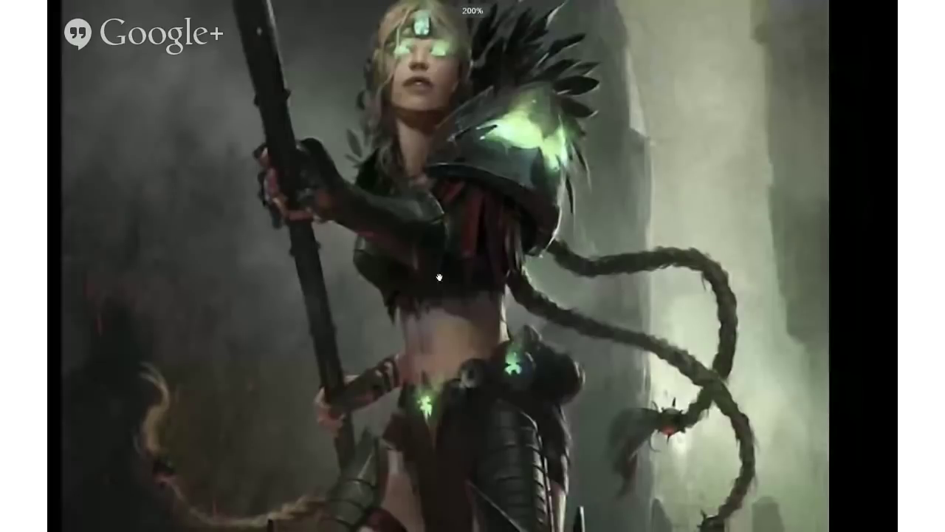
drag(439, 277, 443, 305)
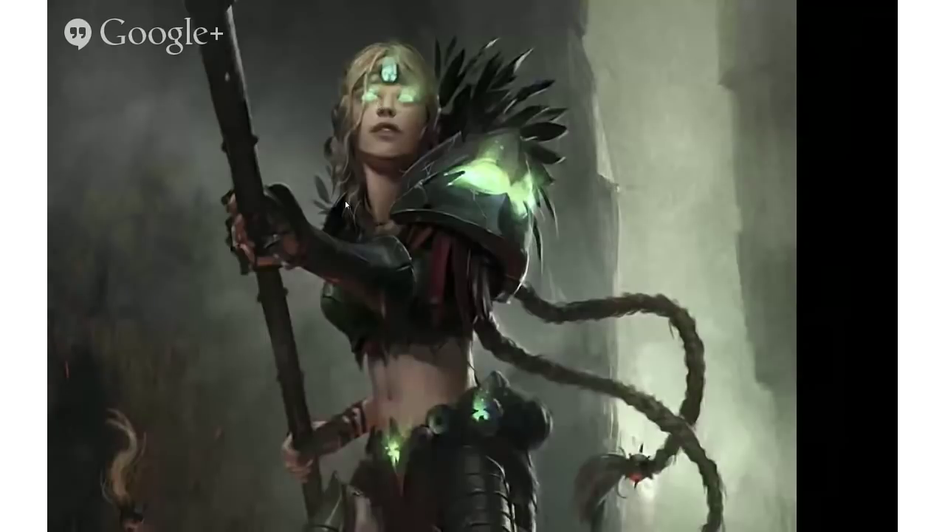
Step: Compare the warrior's green-lit upper body and belt up close with the colors of the full painting
scroll(345, 204, down, 5)
scroll(428, 357, up, 2)
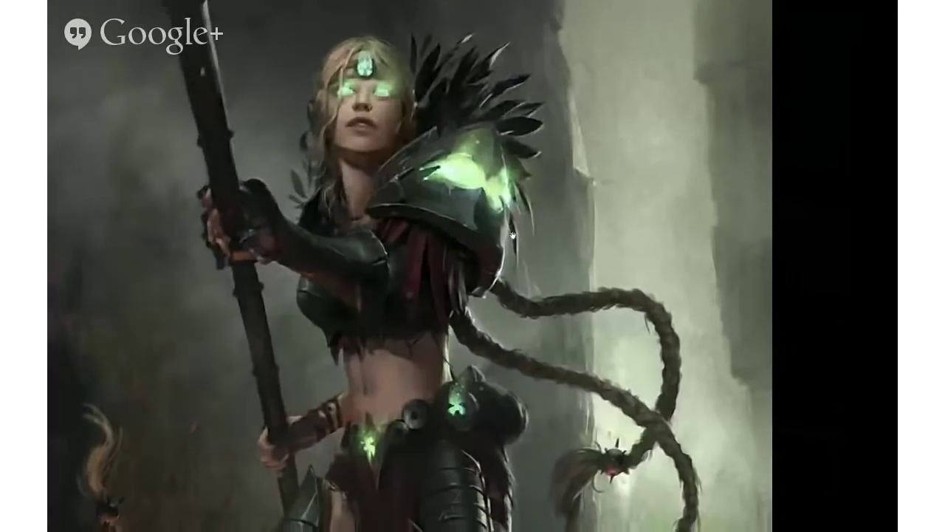
drag(513, 235, 509, 245)
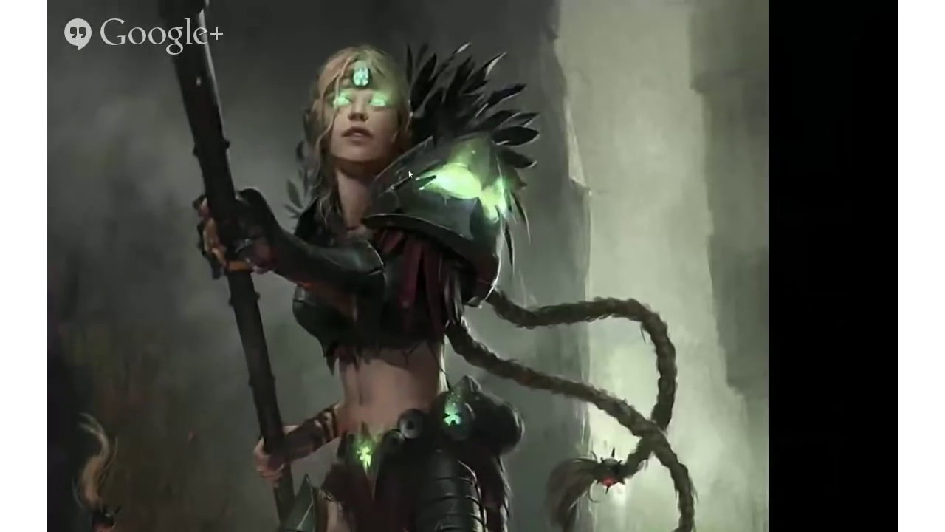
drag(372, 409, 376, 341)
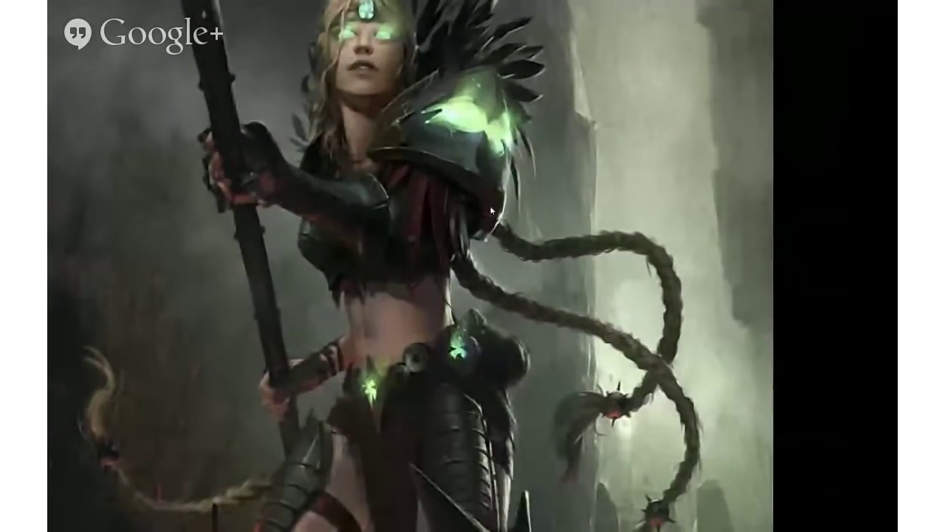
scroll(404, 394, down, 2)
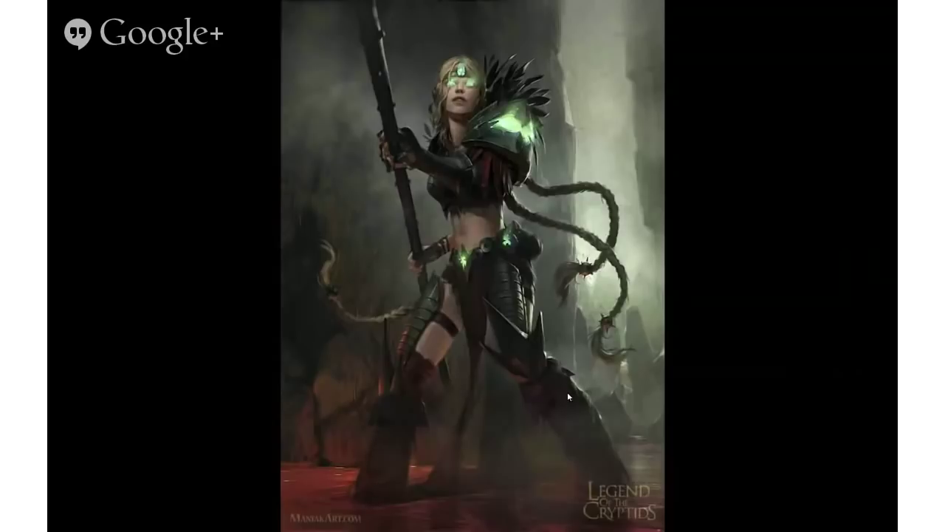
Step: Bring up the painting of the armed woman with the backpack on white and compare her dark clothing at 200% with the full figure
key(Right)
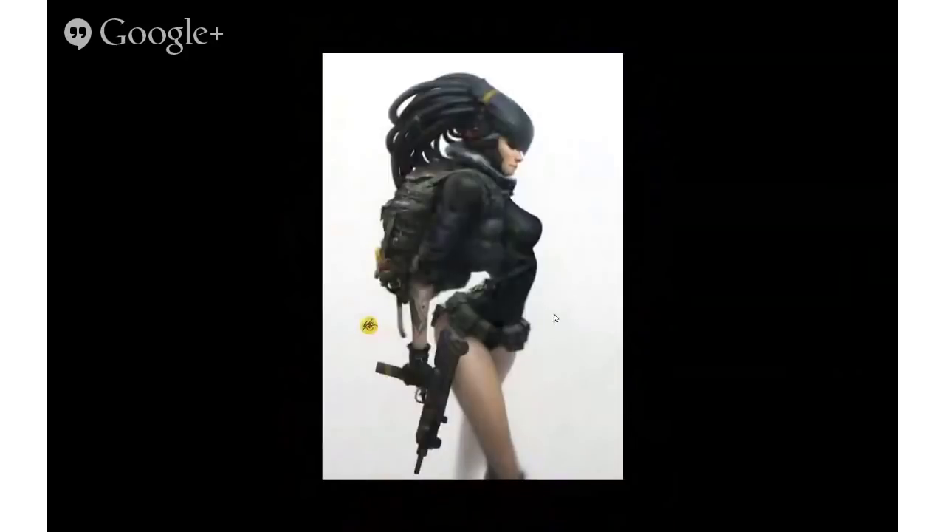
scroll(501, 247, up, 1)
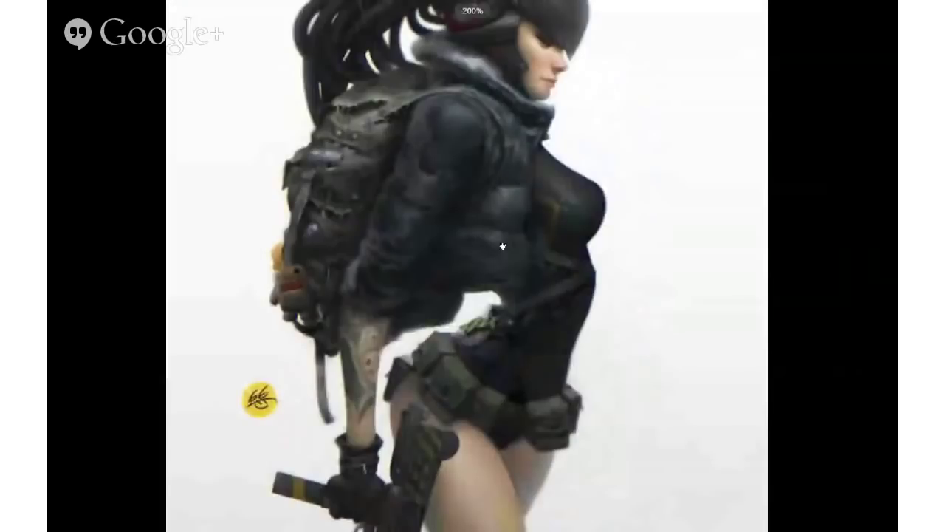
scroll(502, 246, down, 1)
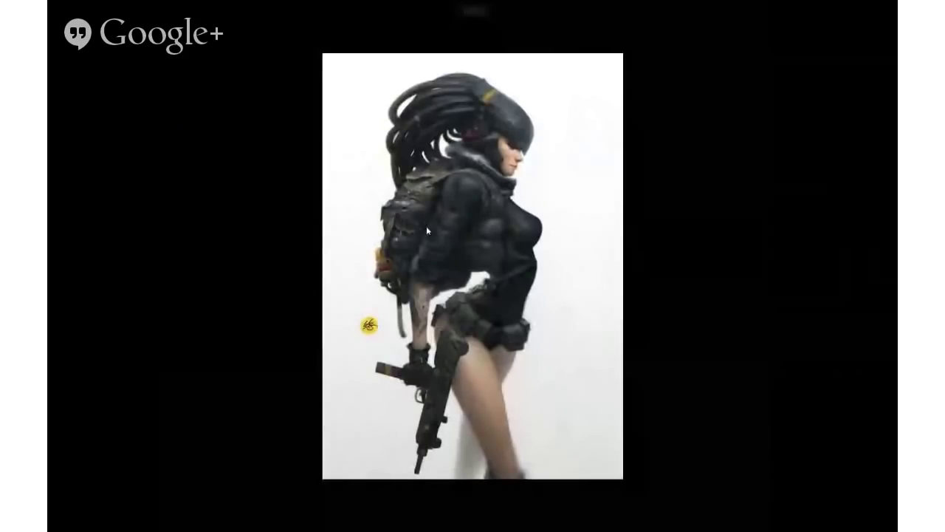
scroll(599, 217, up, 1)
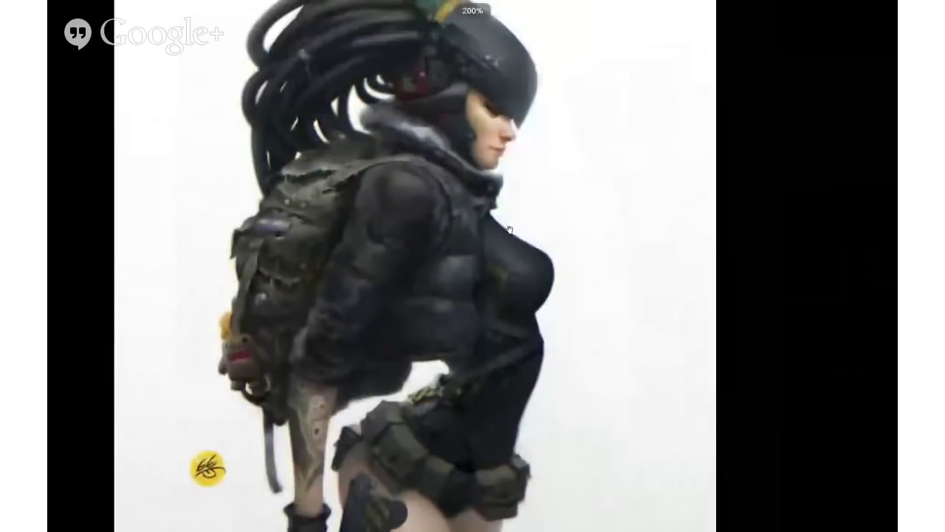
scroll(503, 232, down, 1)
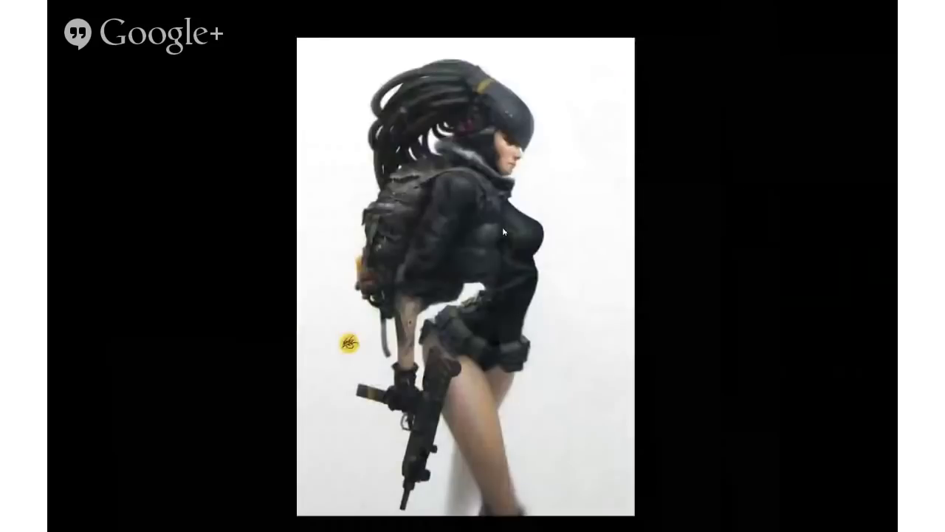
scroll(503, 229, down, 1)
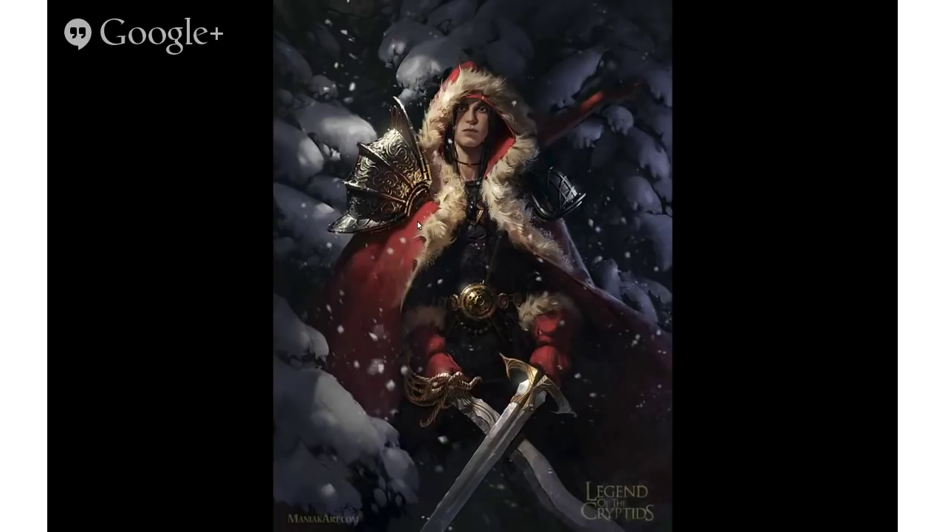
Step: Bring up the painting of the reclining woman in the black dress and examine her dress, arms and face at 200%
key(Right)
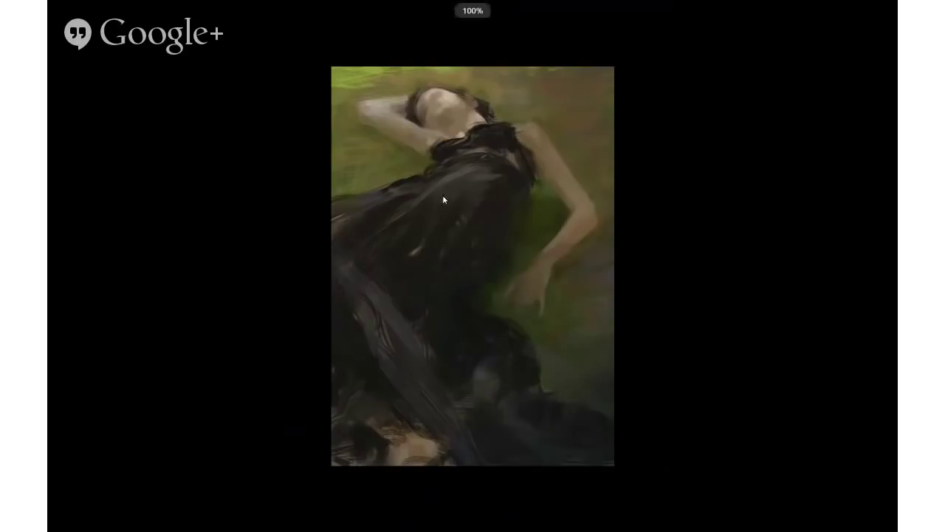
scroll(444, 203, up, 3)
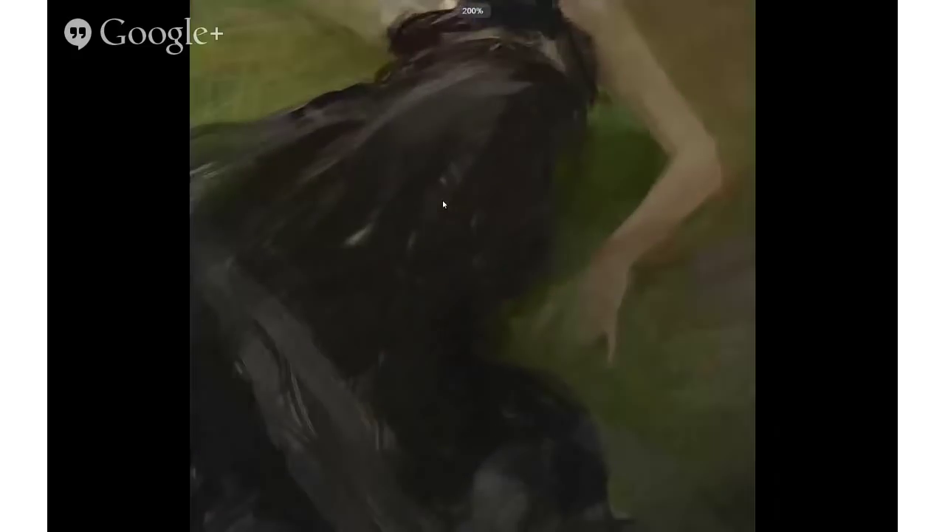
drag(446, 118, 446, 265)
scroll(247, 249, down, 1)
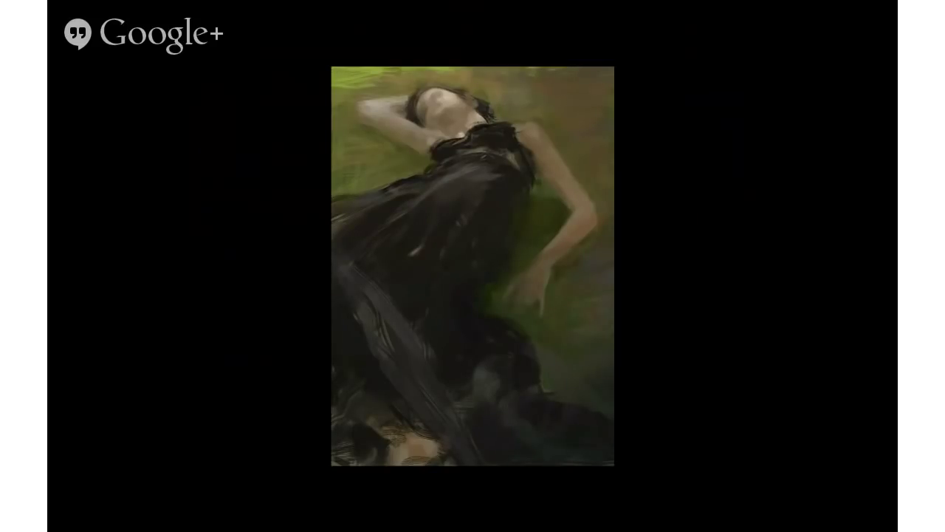
scroll(604, 287, up, 3)
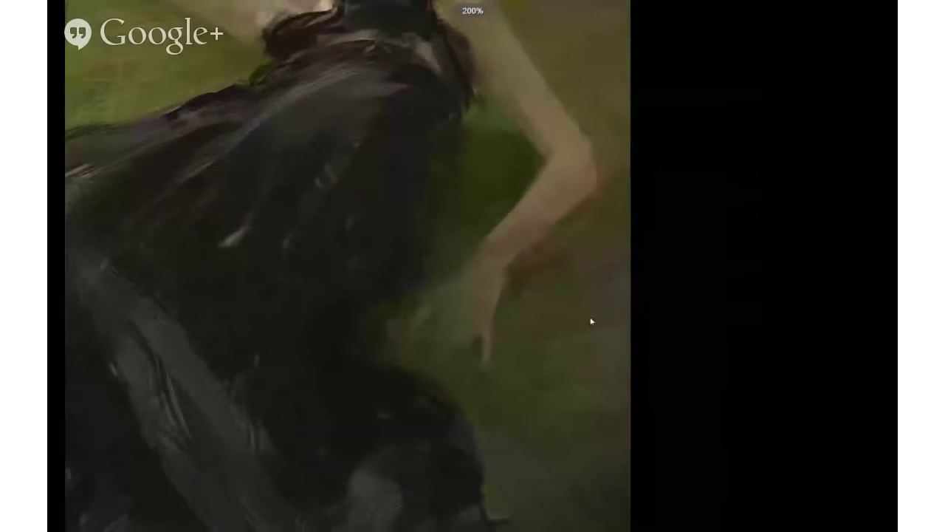
drag(573, 124, 595, 221)
drag(517, 123, 555, 126)
drag(455, 407, 438, 466)
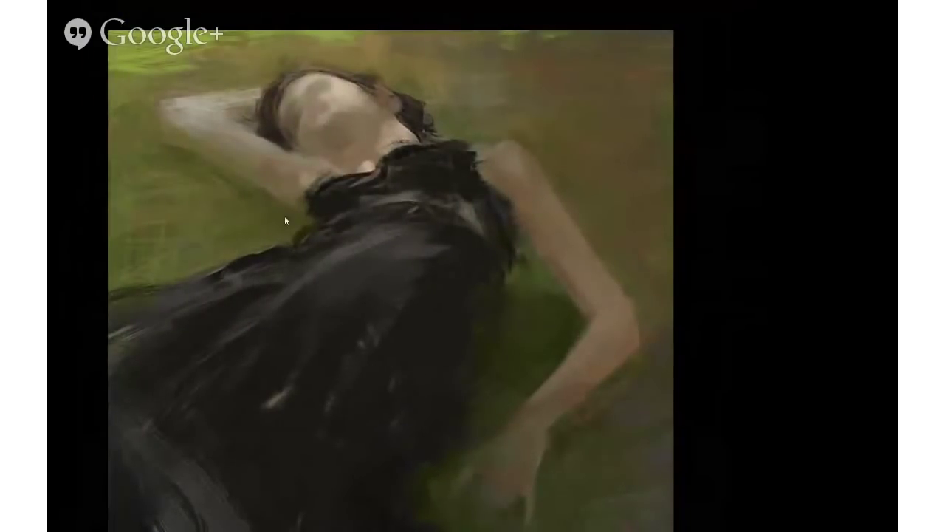
Step: Compare the reclining woman's skin and the surrounding green and brown ground up close with the colors of the full painting
mouse_move(376, 315)
mouse_down()
mouse_move(384, 257)
mouse_move(376, 192)
mouse_up()
scroll(377, 190, down, 4)
scroll(562, 304, up, 3)
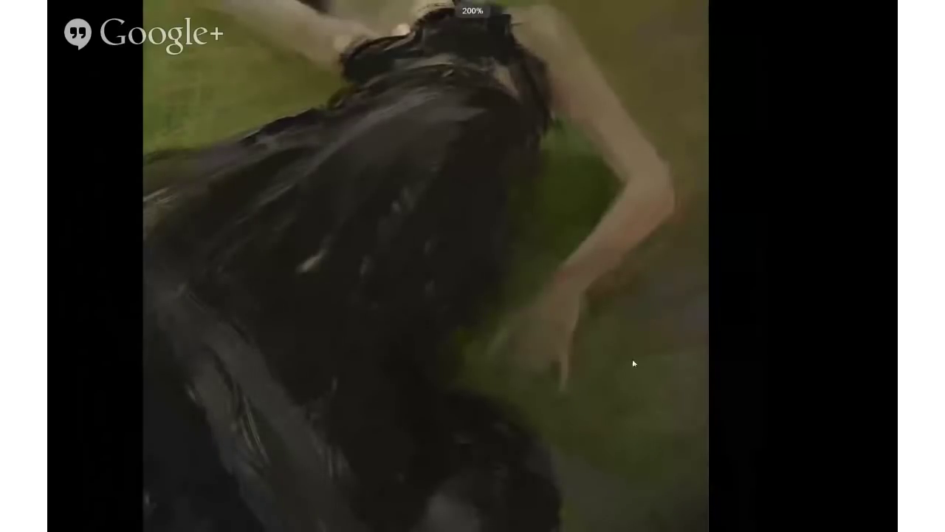
scroll(545, 291, down, 3)
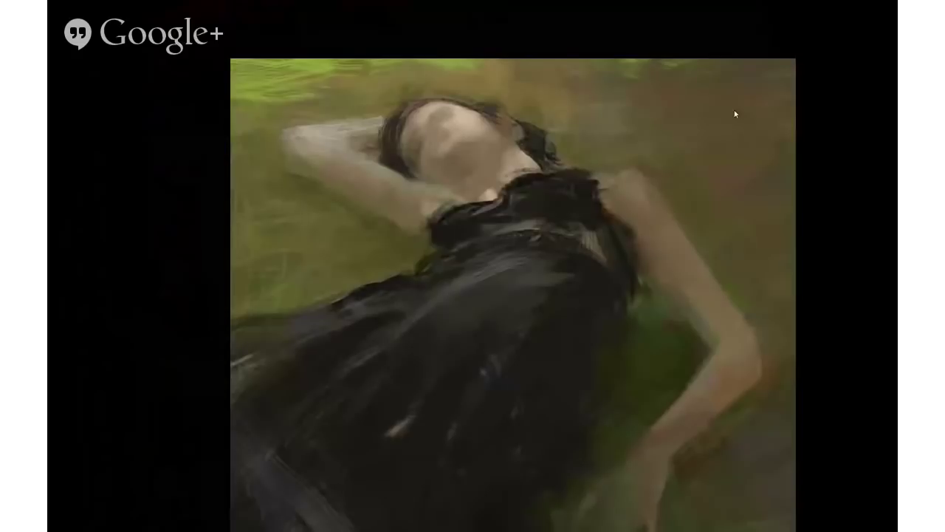
scroll(695, 210, down, 3)
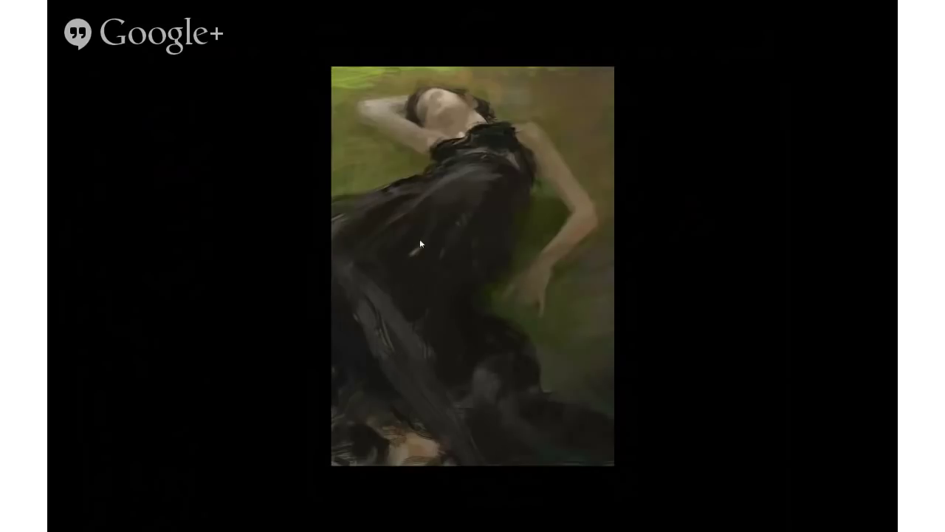
scroll(421, 244, up, 3)
scroll(425, 402, down, 3)
Step: Bring up the Bungie character trio and examine the figures against their teal, yellow and grey backgrounds at 200%
key(Right)
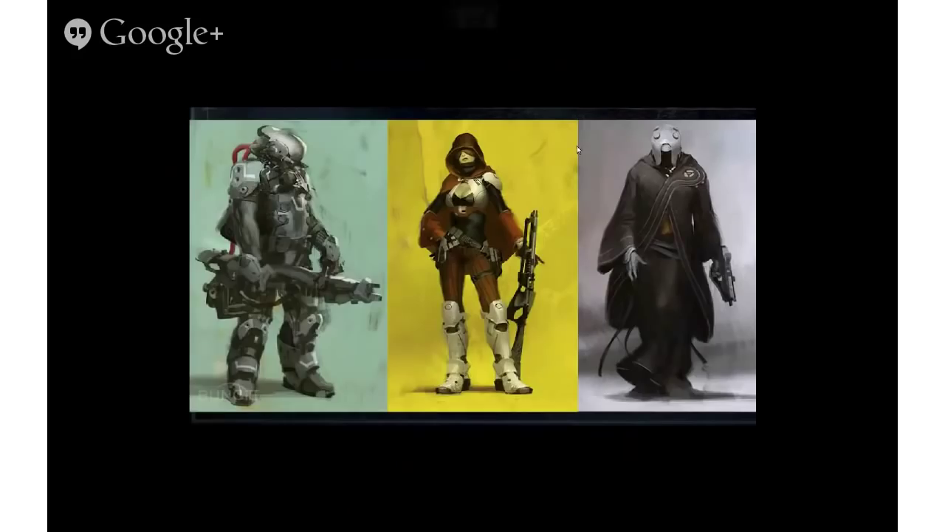
scroll(559, 194, up, 1)
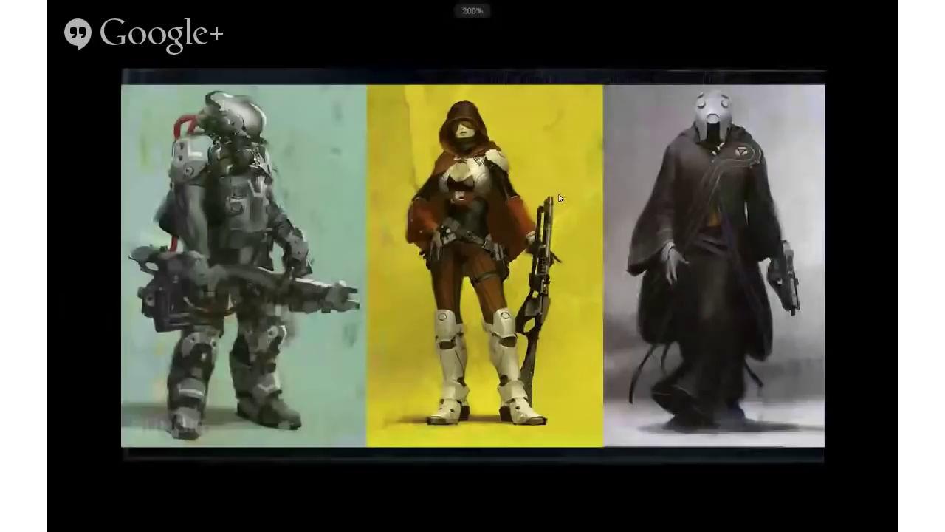
scroll(538, 362, down, 1)
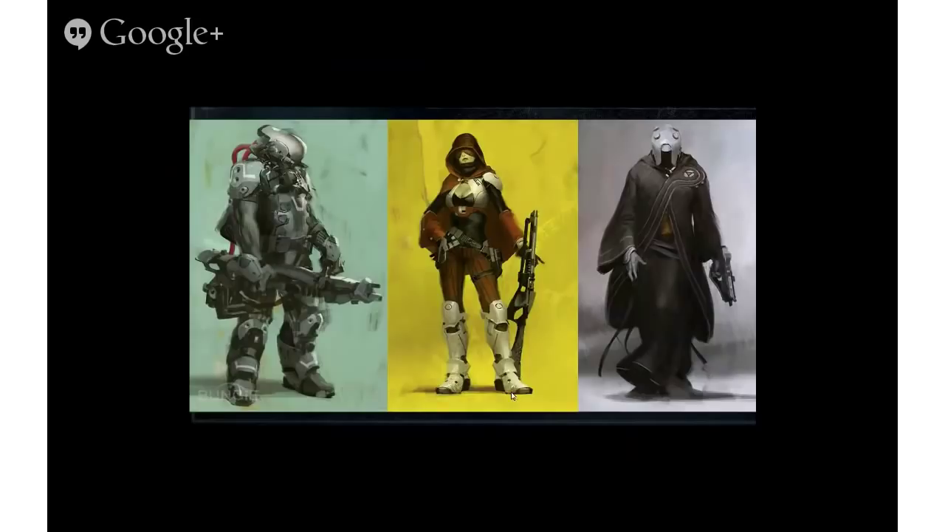
scroll(358, 368, up, 4)
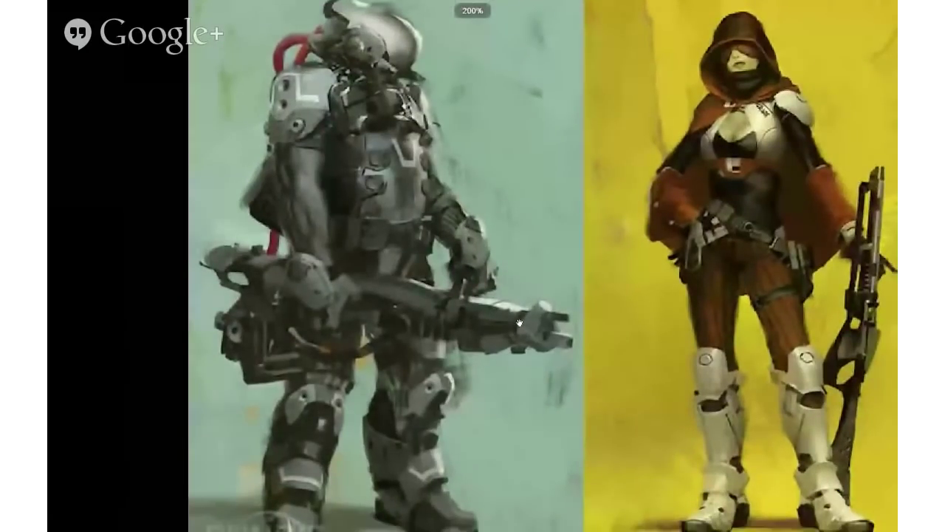
drag(520, 322, 516, 388)
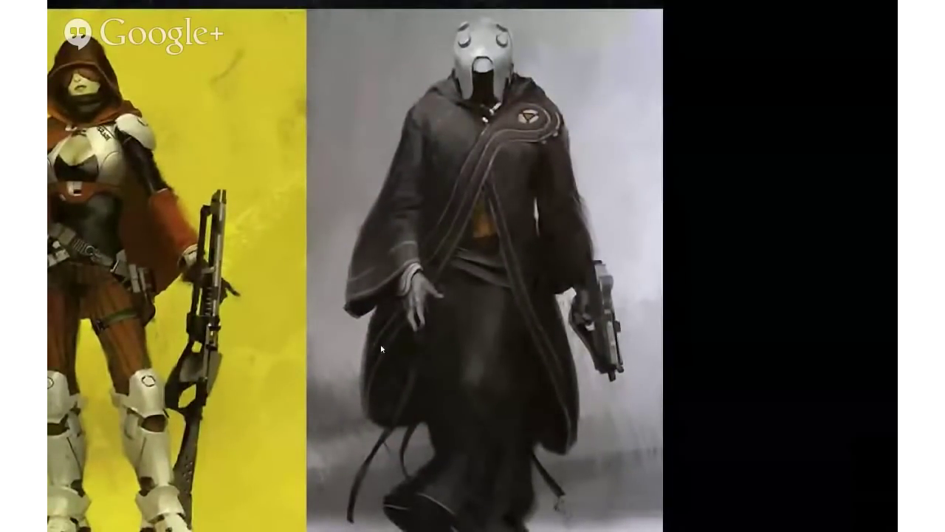
scroll(382, 349, down, 1)
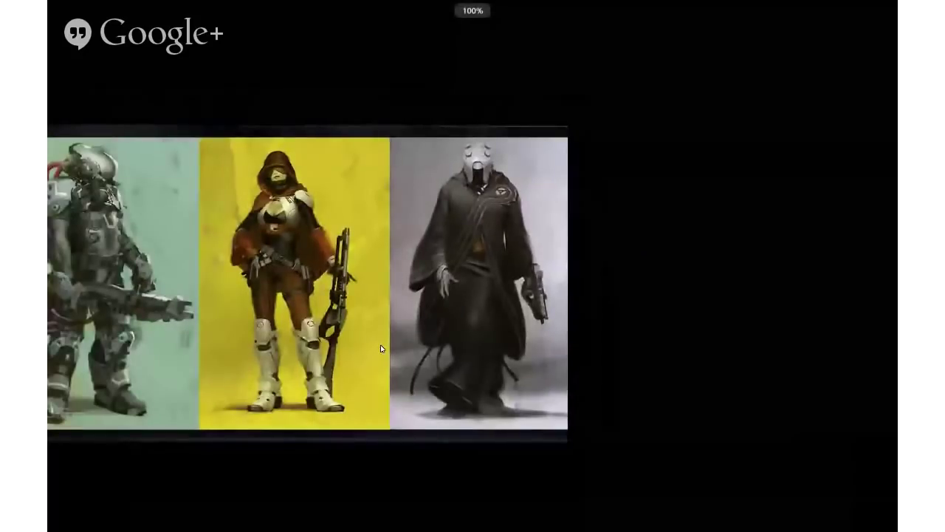
Step: Bring up the yellow tripod landscape and compare its sky, road and dark foreground at 200% with the full painting
key(Right)
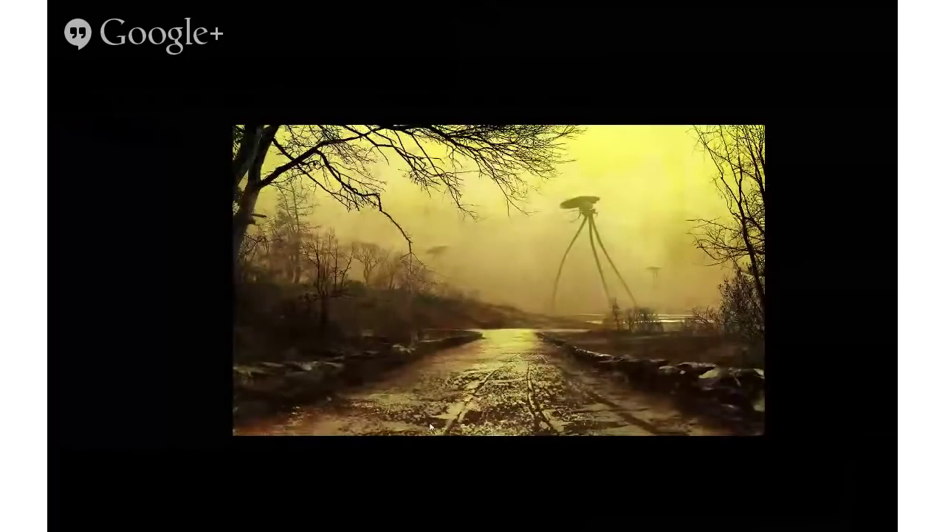
scroll(557, 332, up, 2)
mouse_move(556, 330)
mouse_down()
mouse_move(511, 270)
mouse_move(428, 257)
mouse_up()
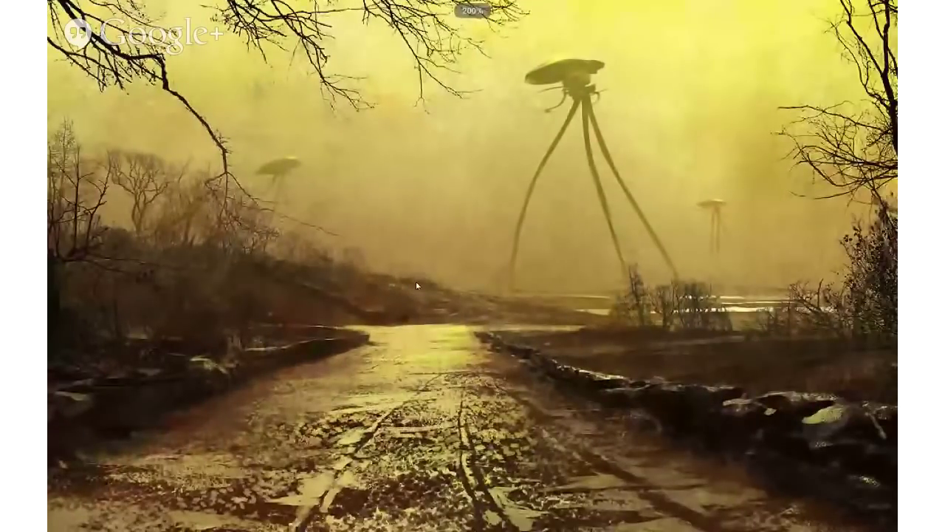
scroll(425, 287, down, 2)
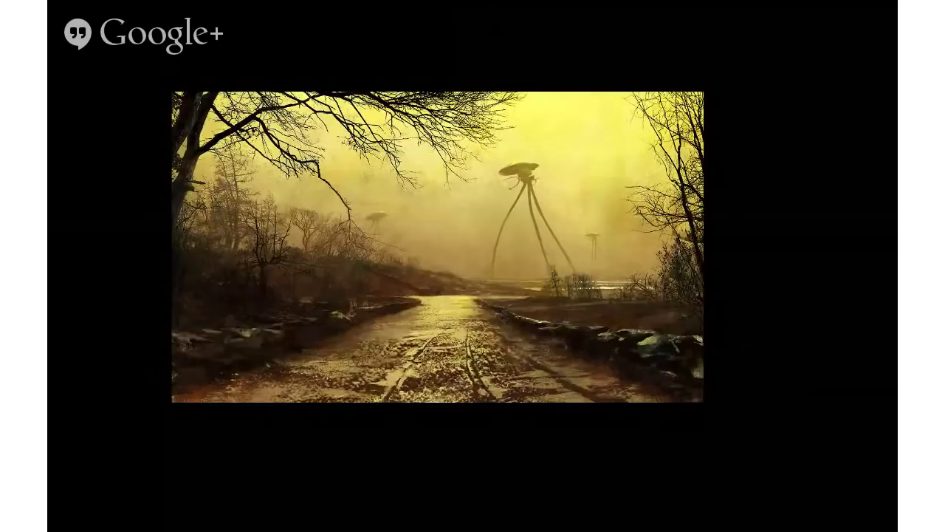
scroll(284, 241, up, 1)
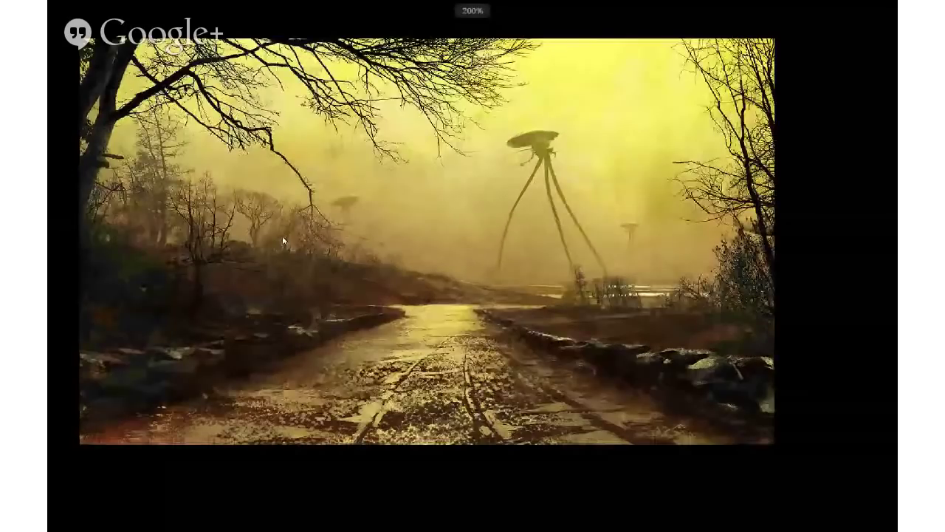
scroll(283, 241, down, 1)
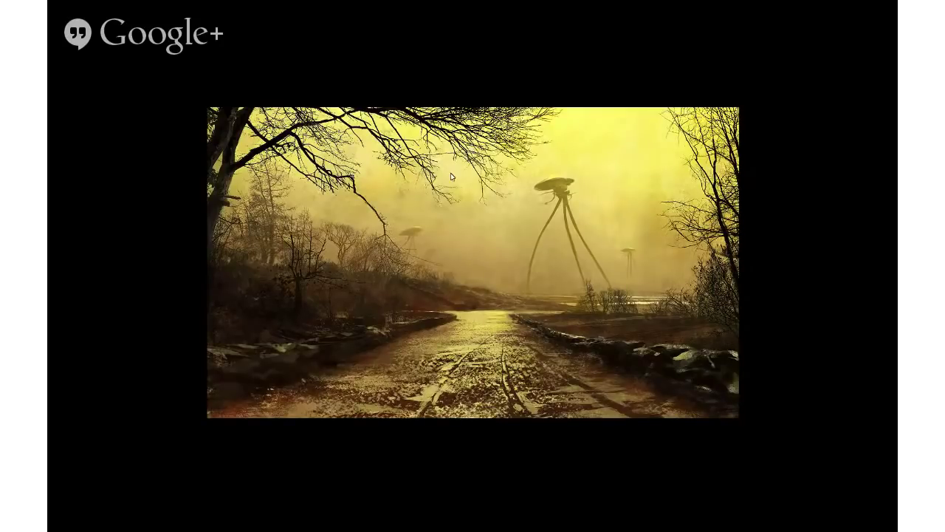
Step: Examine the large tripod in the yellow haze at up to 400%, and return to the full landscape at 100%
scroll(525, 188, up, 2)
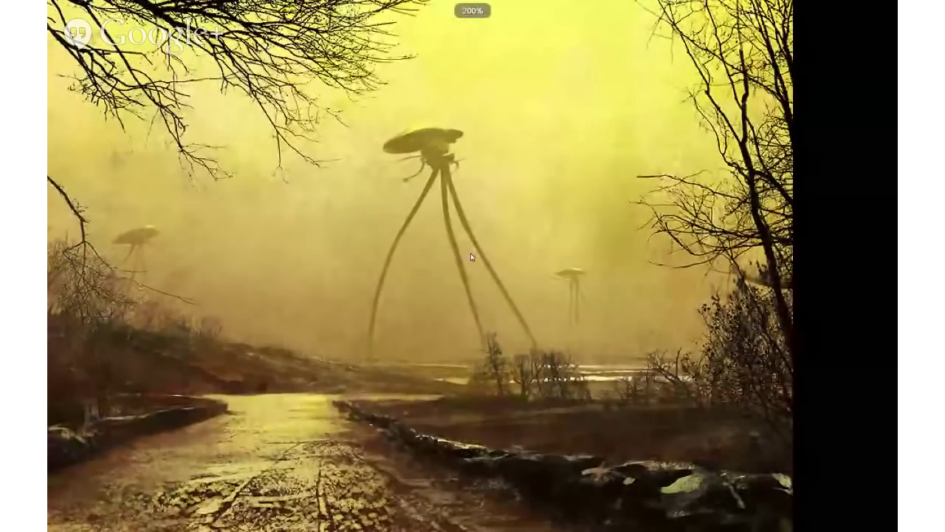
scroll(404, 185, down, 2)
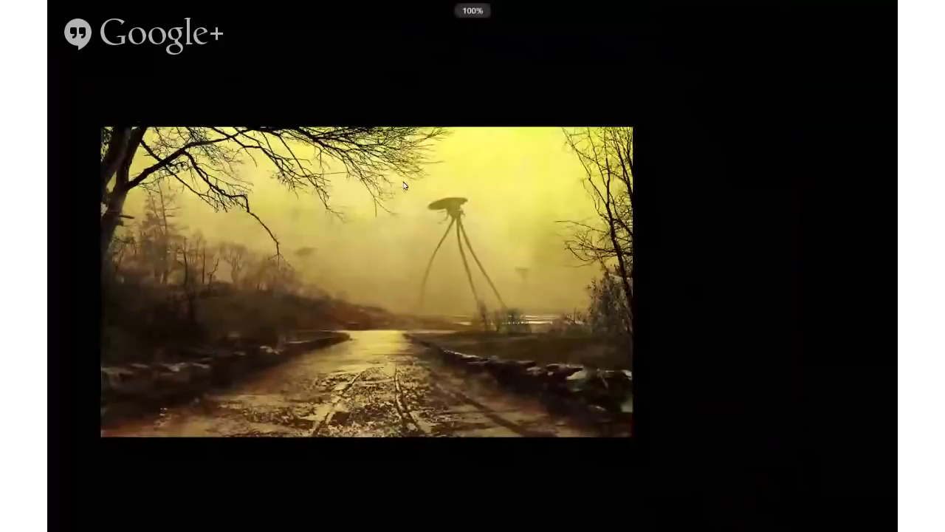
scroll(404, 185, up, 4)
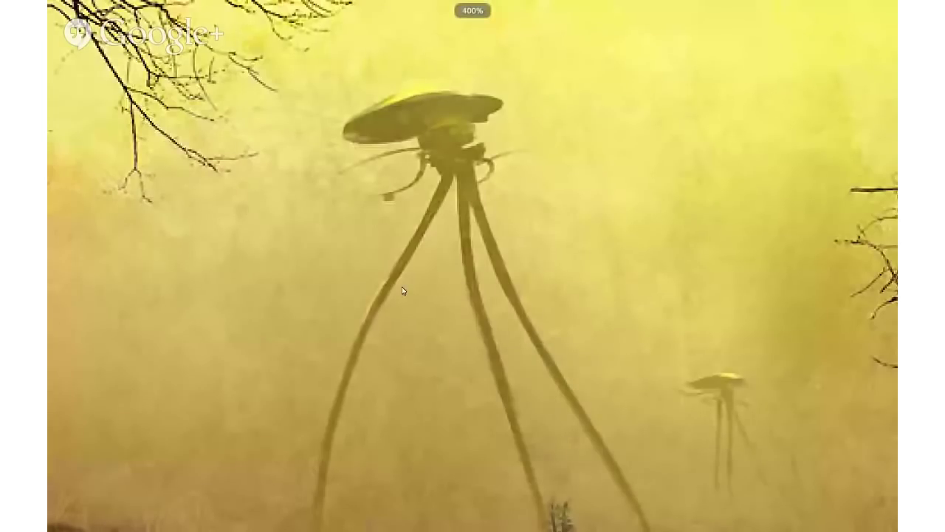
scroll(402, 290, down, 4)
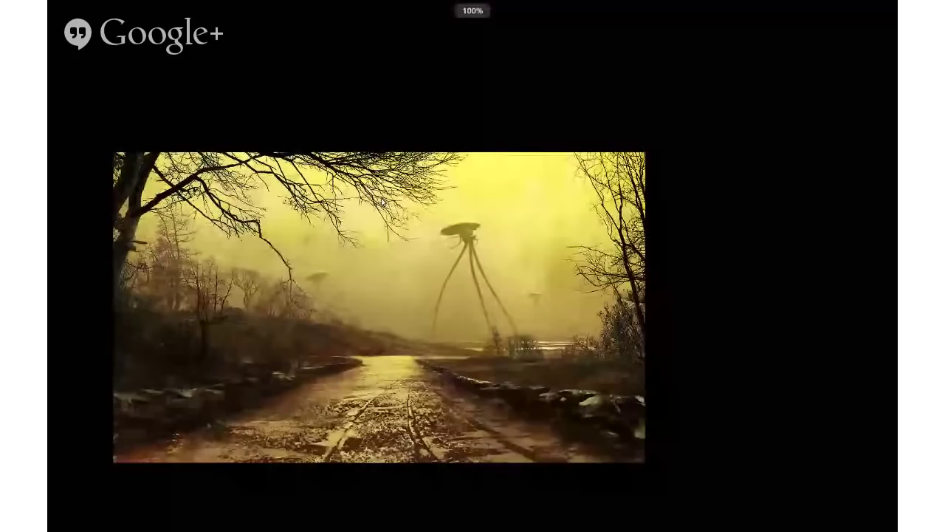
Step: Bring up the painting of the sorcerer with purple lightning and examine the figure and energy arc at 200%
key(Right)
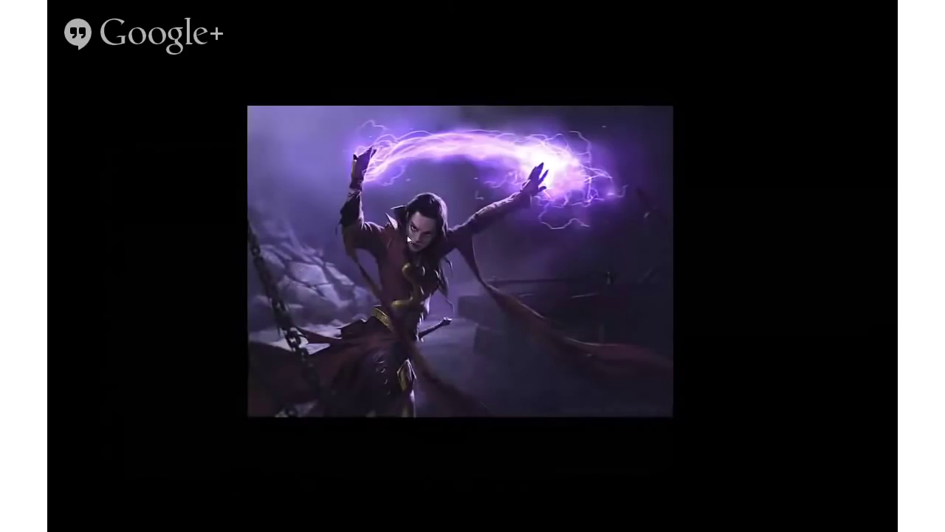
scroll(410, 240, up, 4)
drag(281, 222, 457, 168)
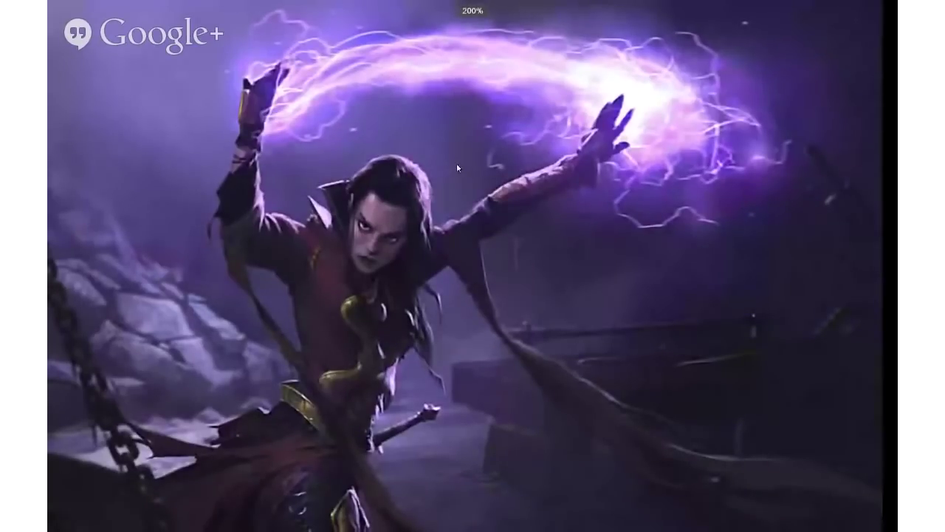
scroll(457, 167, down, 3)
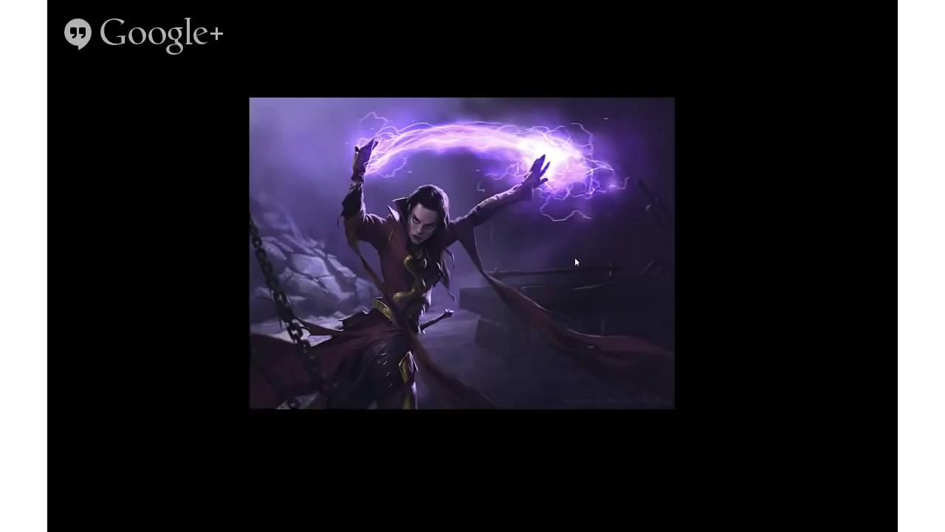
Step: Examine the purple lightning and its bright white core around the sorcerer's outstretched hand up close
scroll(496, 174, up, 5)
drag(495, 173, 414, 194)
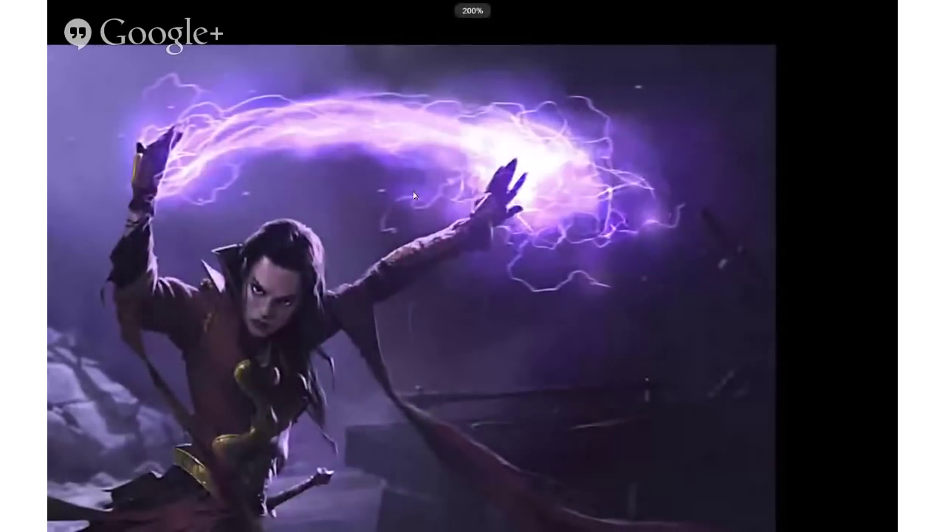
scroll(561, 274, up, 2)
scroll(633, 245, down, 2)
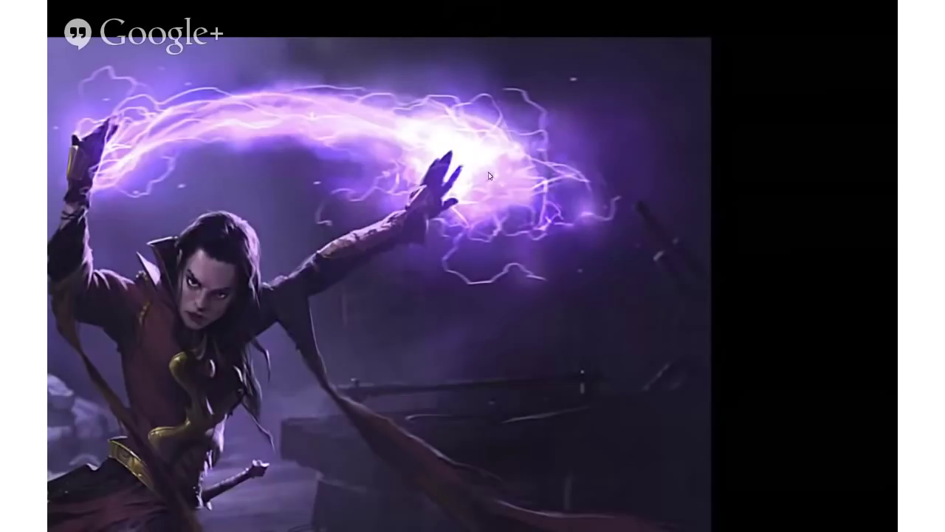
scroll(477, 172, up, 1)
scroll(476, 172, up, 2)
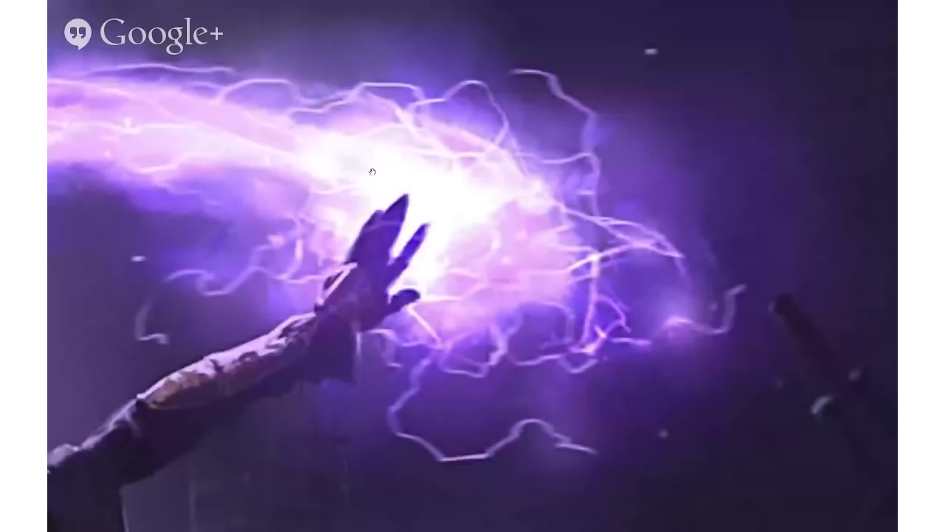
Step: Examine the sorcerer's outstretched hand and the surrounding purple lightning at up to 800%, and return to 200%
drag(372, 171, 343, 68)
scroll(342, 68, up, 3)
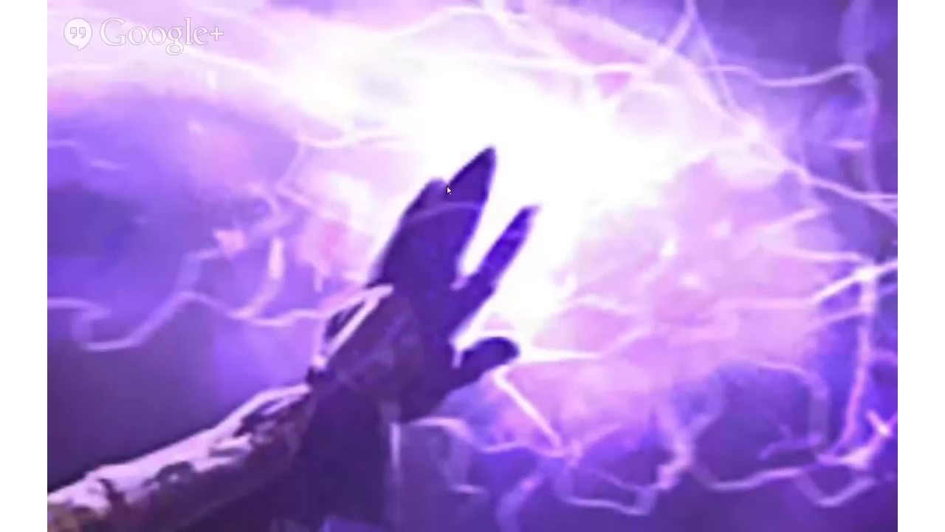
scroll(446, 189, down, 1)
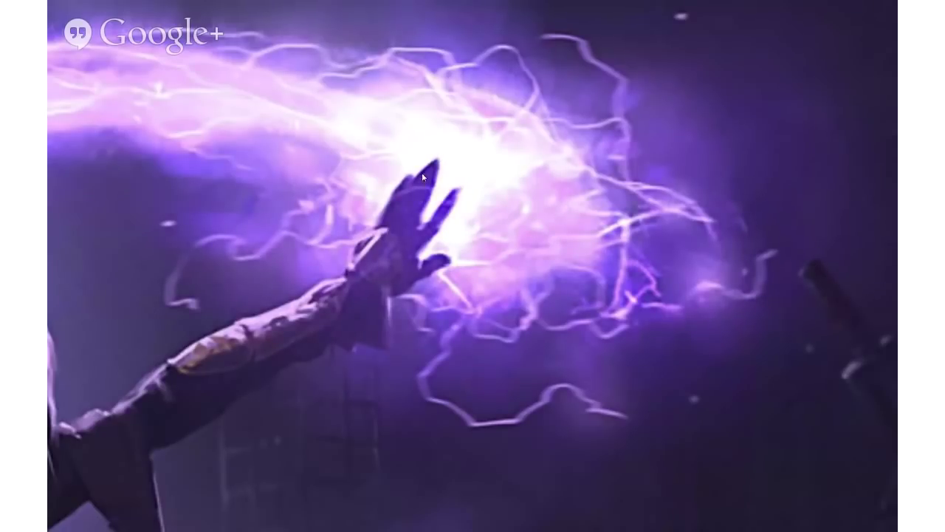
scroll(451, 191, up, 5)
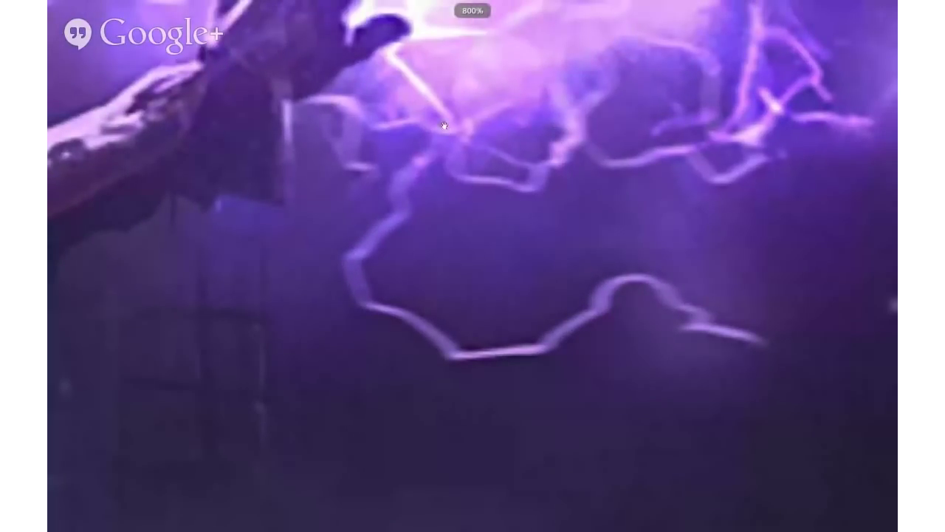
drag(444, 126, 407, 257)
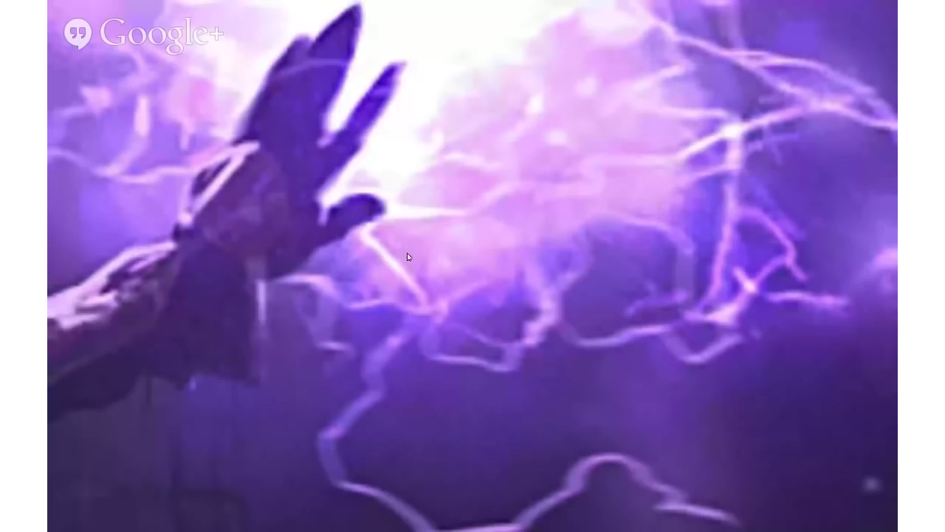
scroll(411, 274, down, 2)
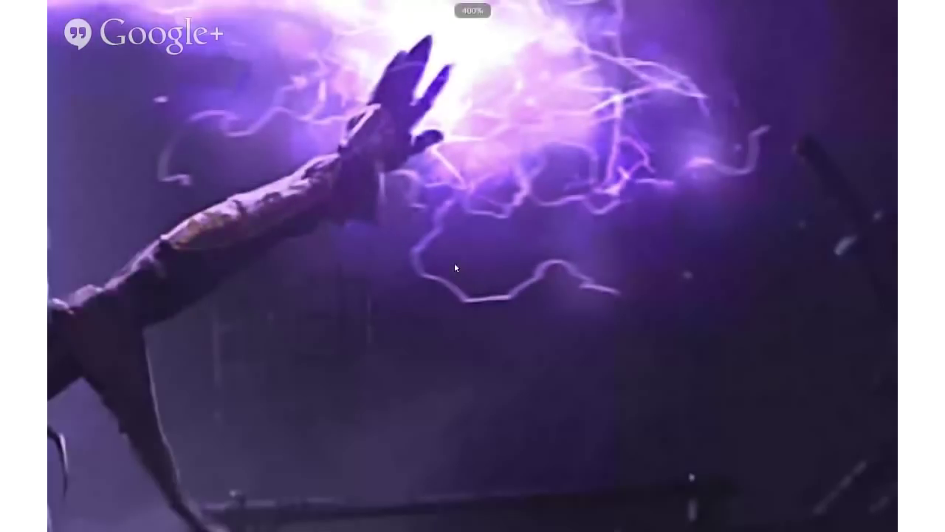
drag(503, 193, 464, 287)
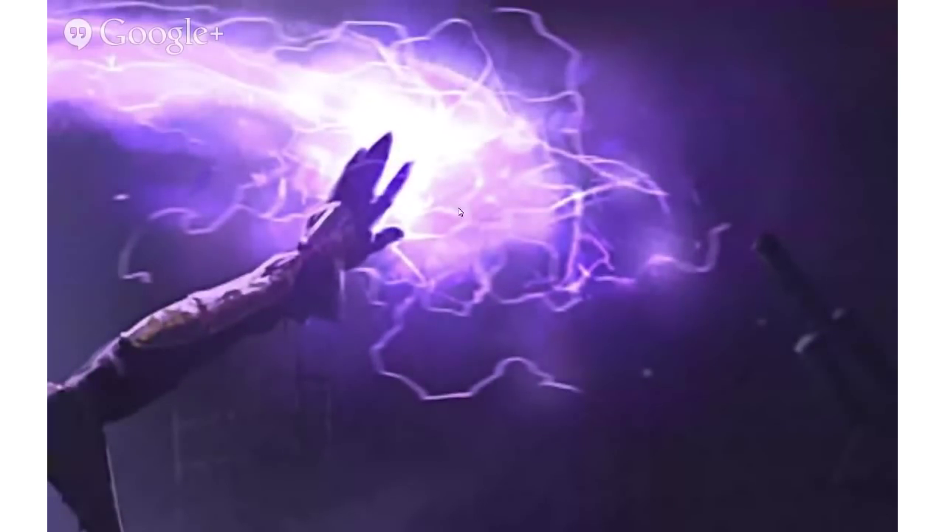
scroll(461, 214, down, 2)
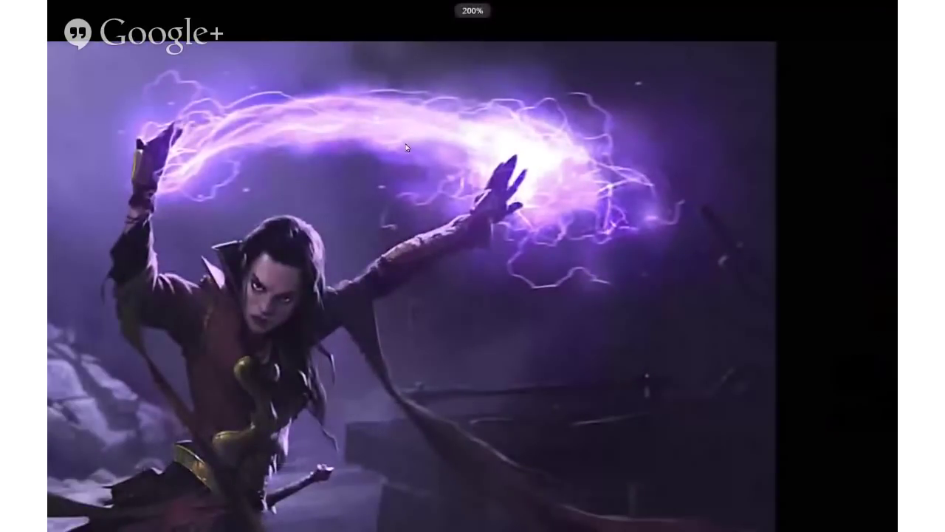
Step: Compare the bright lightning arc with the sorcerer's face, hair and sleeve at 400%
scroll(458, 170, up, 2)
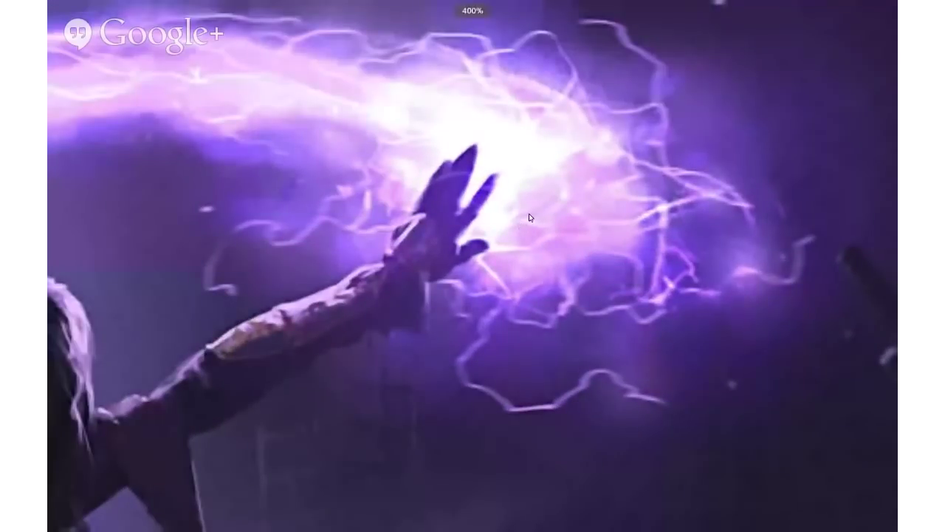
scroll(433, 148, down, 2)
scroll(389, 224, up, 4)
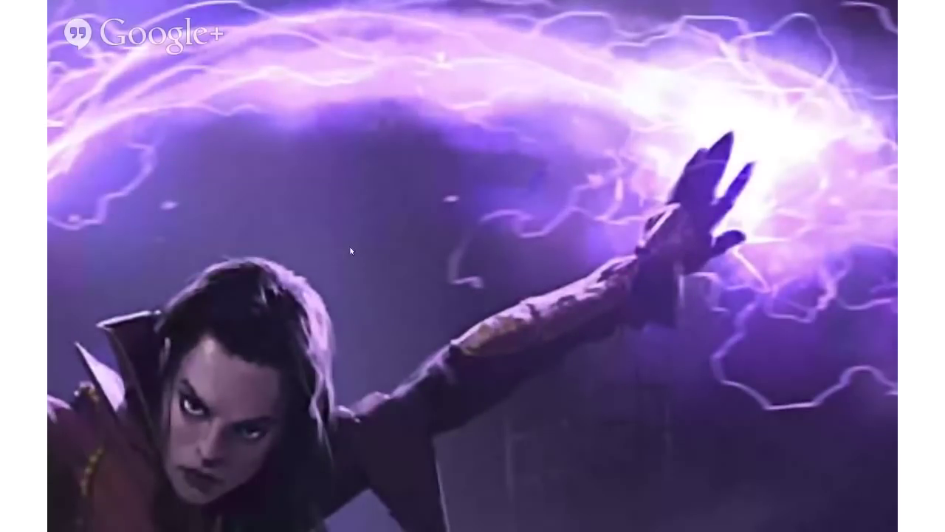
drag(668, 354, 843, 395)
drag(281, 231, 586, 220)
drag(404, 288, 384, 151)
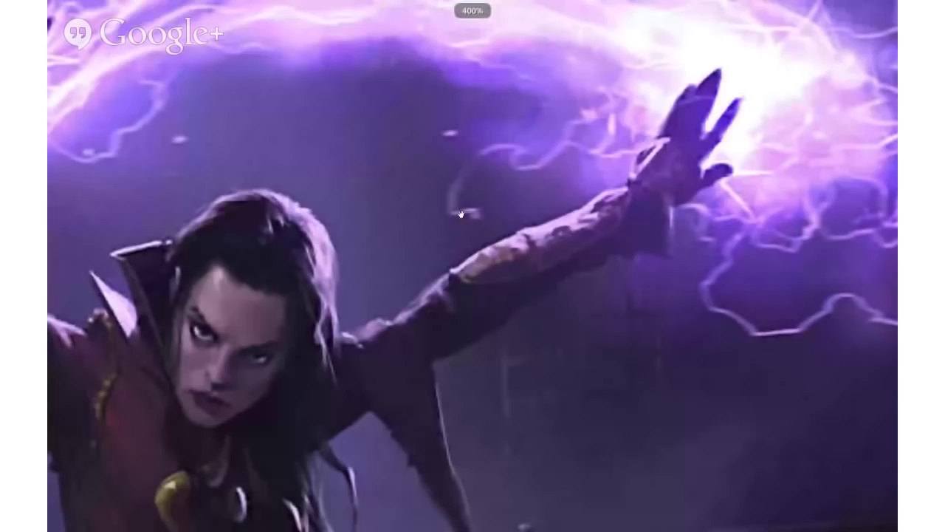
scroll(236, 221, down, 3)
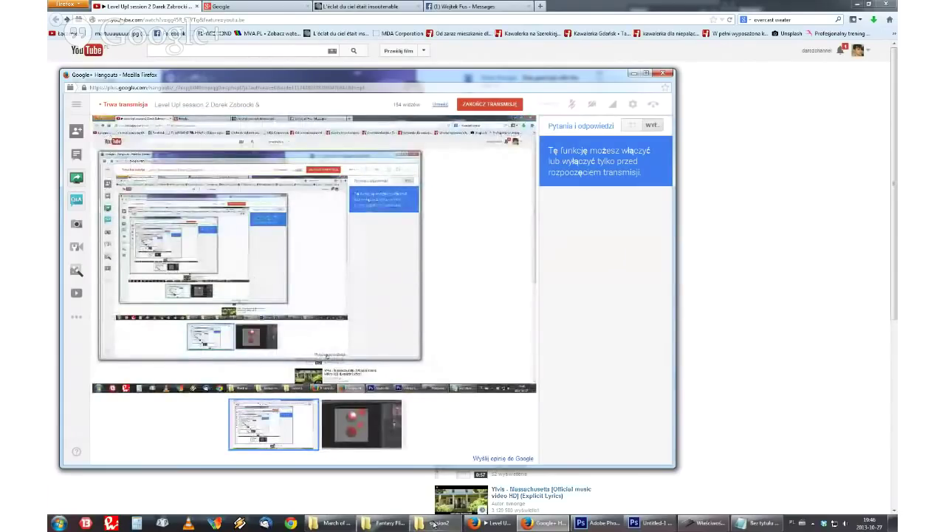
Step: Bring up the session2 image folder, reduce it to a floating window beside the browser and stretch it to nearly full screen height
mouse_move(435, 523)
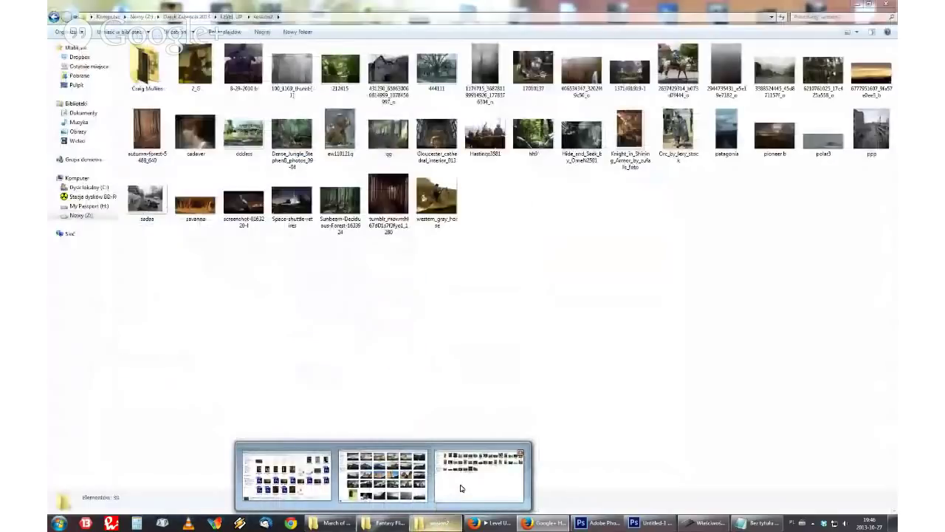
click(458, 488)
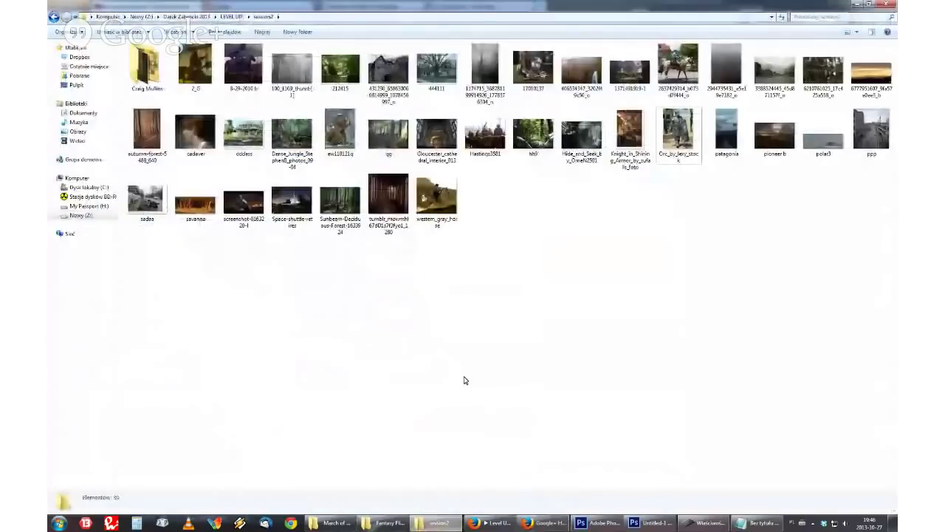
click(868, 6)
drag(487, 131, 578, 129)
drag(858, 201, 872, 200)
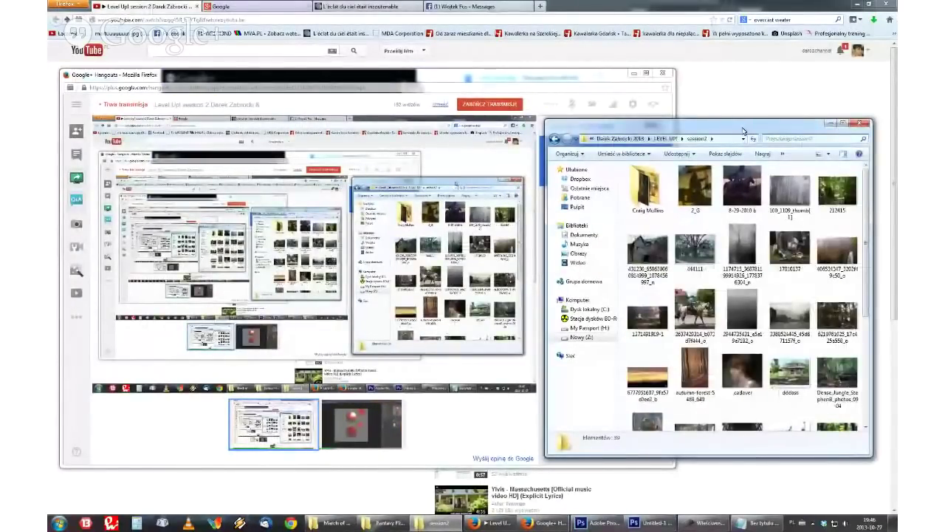
drag(746, 120, 742, 89)
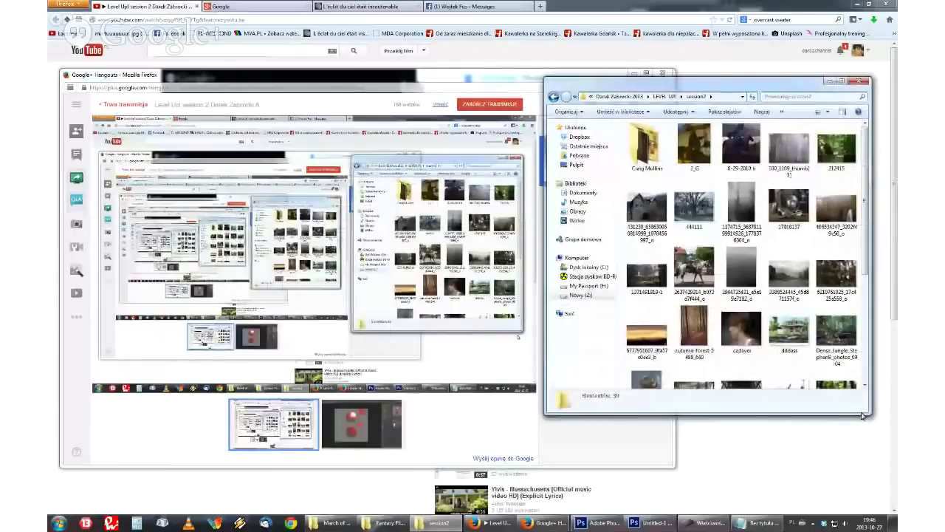
drag(863, 416, 864, 526)
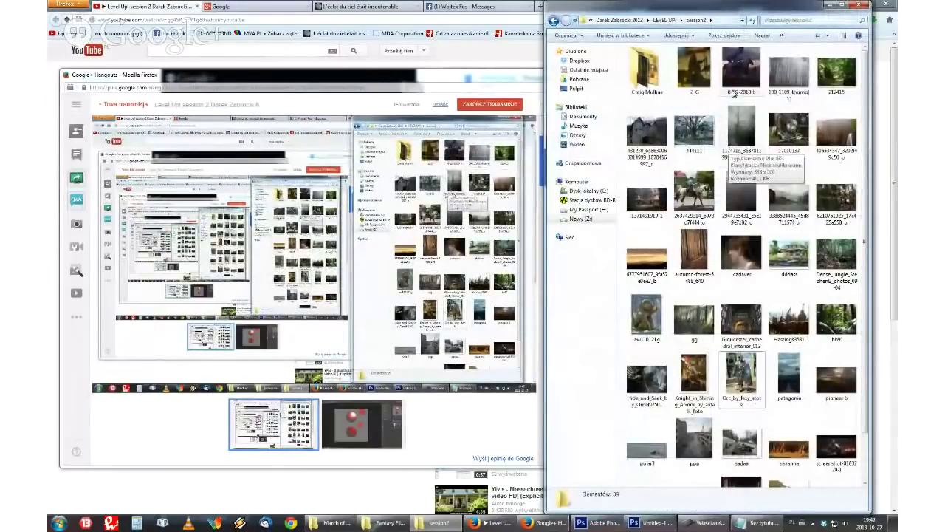
Step: Preview the 2_G castle wall painting from the folder and open it in Photoshop
double_click(694, 70)
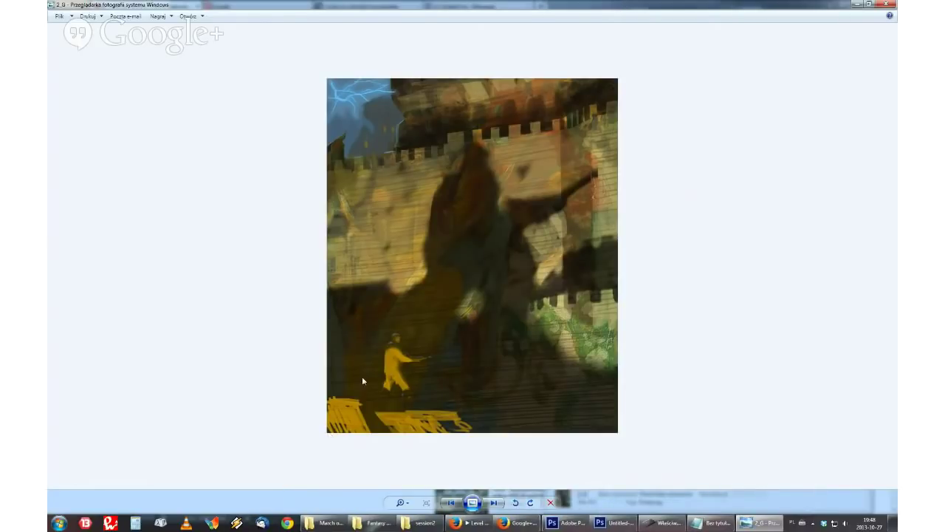
click(870, 4)
right_click(394, 251)
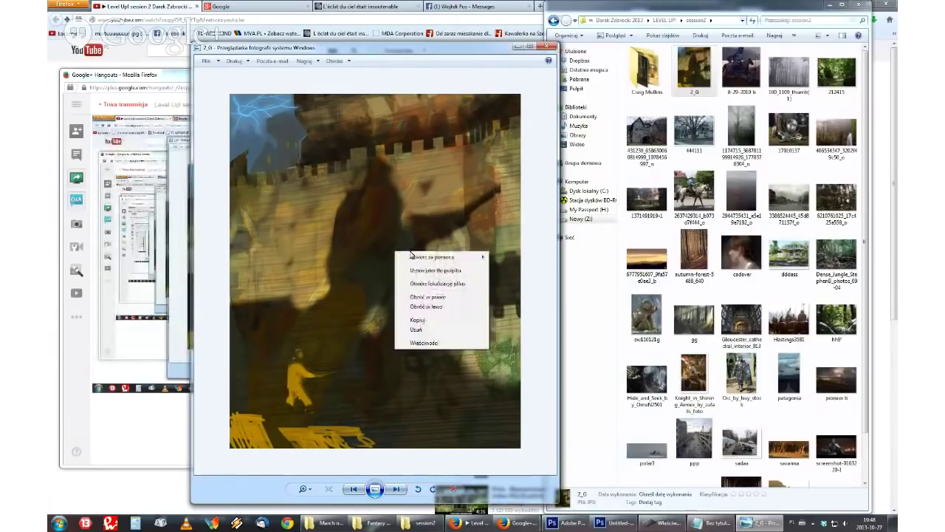
click(477, 377)
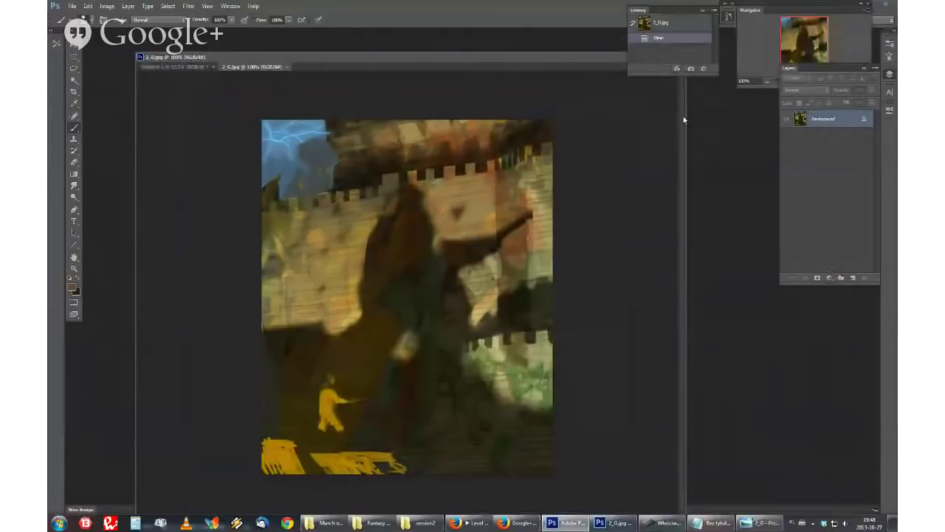
Step: Add a new layer above the 2_G painting and set up a small brush with a bright orange foreground colour
click(853, 279)
right_click(412, 260)
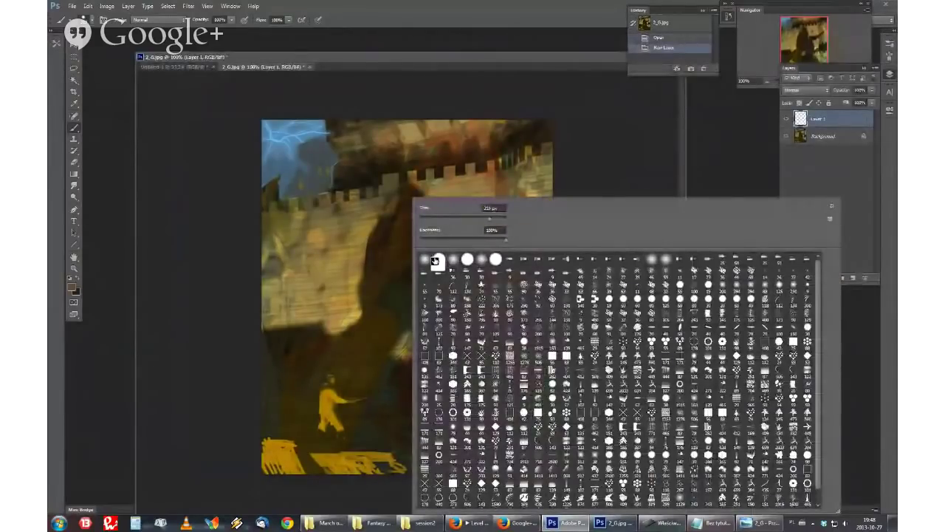
click(71, 286)
click(320, 105)
key(Return)
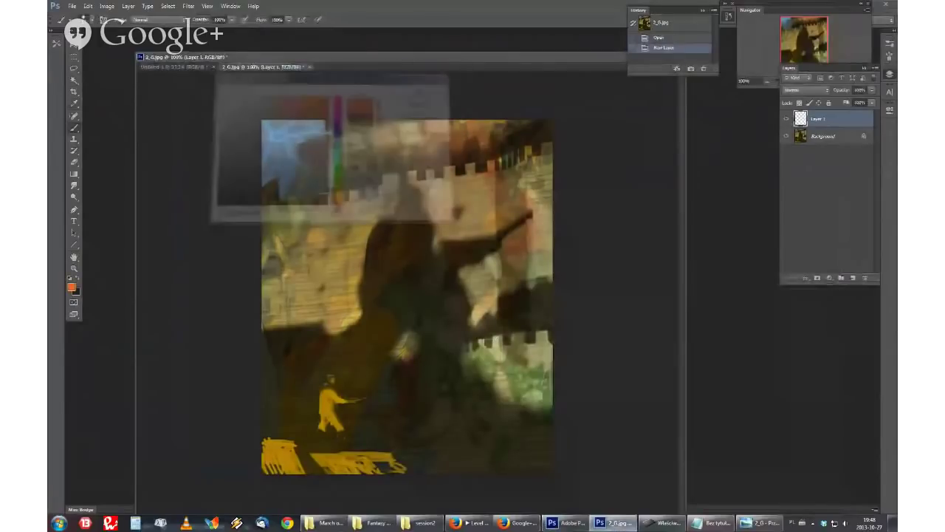
right_click(433, 261)
click(405, 218)
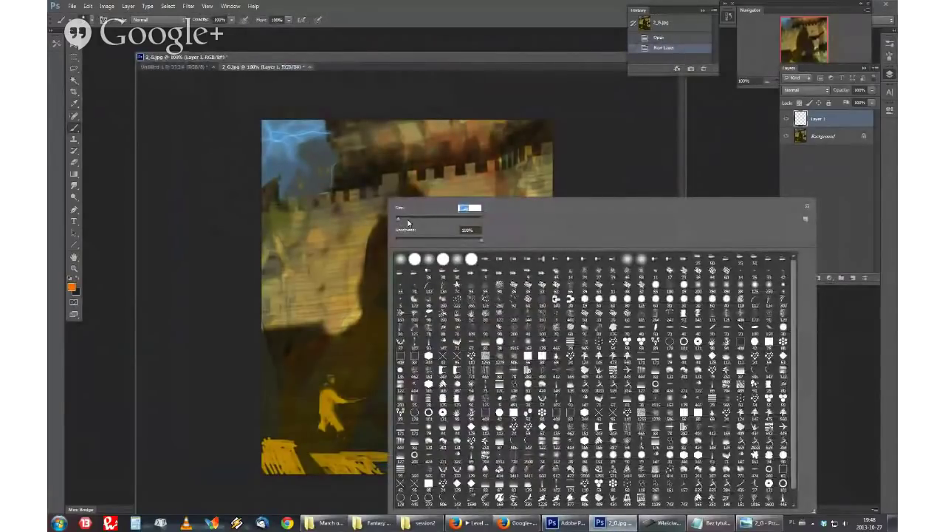
key(Return)
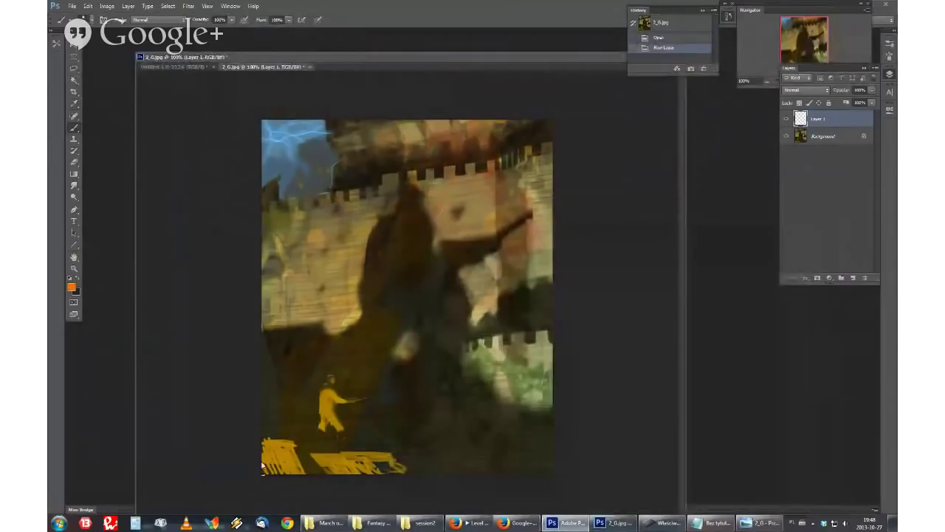
Step: Paint three short orange arrows rising from the yellow foreground strokes and a long line between the small figure and the shadow's peak
drag(281, 437, 297, 408)
drag(302, 475, 320, 430)
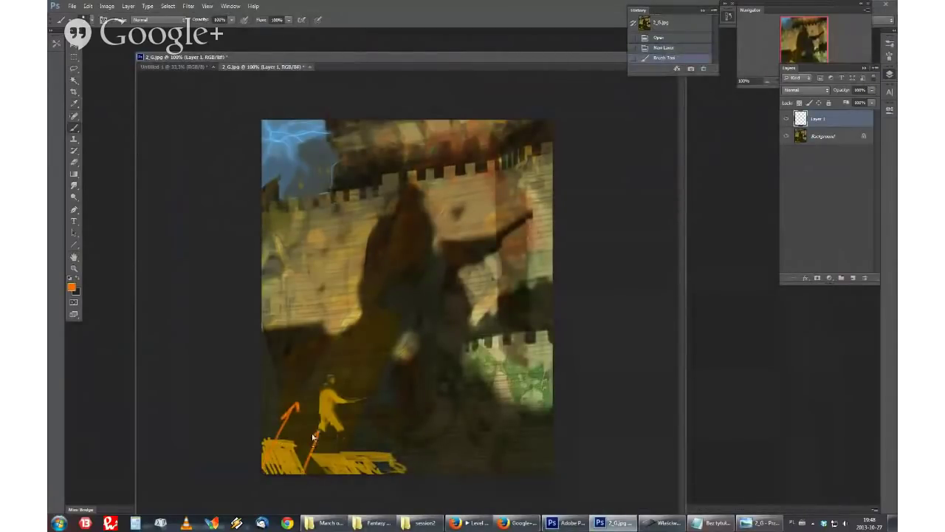
drag(333, 476, 344, 442)
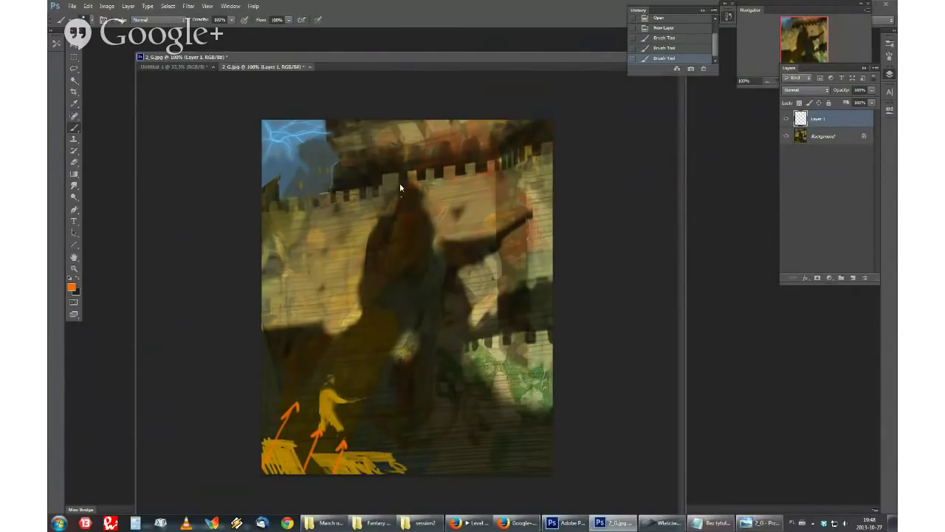
drag(400, 182, 363, 265)
drag(334, 338, 311, 389)
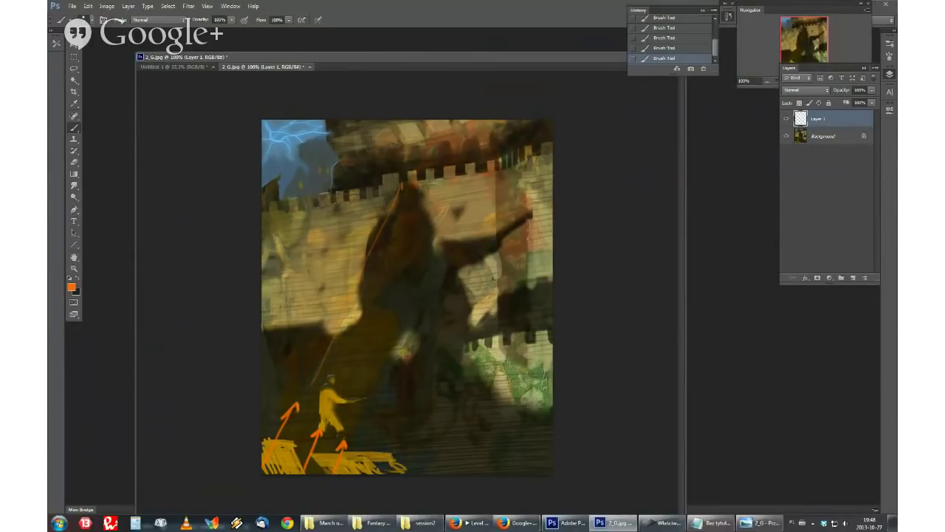
Step: Draw orange diagonal arrows from the foreground and the small figure's weapon toward the wall shadow, and mark an arrowhead at the shadow's peak
drag(371, 450, 399, 426)
drag(431, 397, 462, 363)
drag(360, 400, 536, 215)
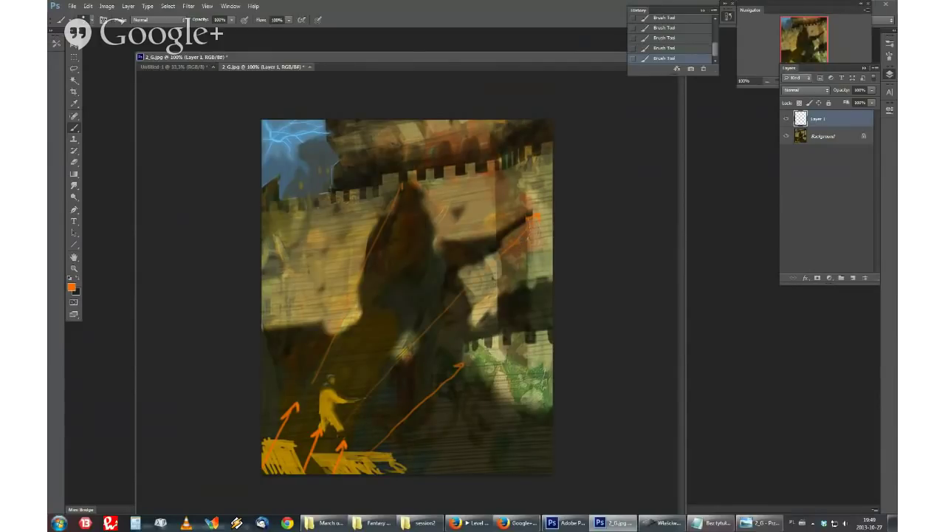
drag(399, 194, 406, 193)
click(420, 522)
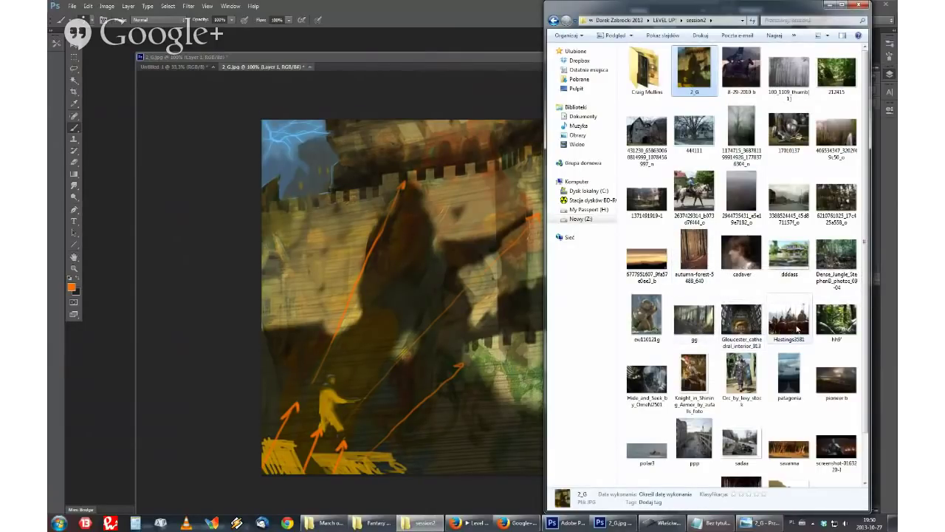
scroll(797, 318, down, 1)
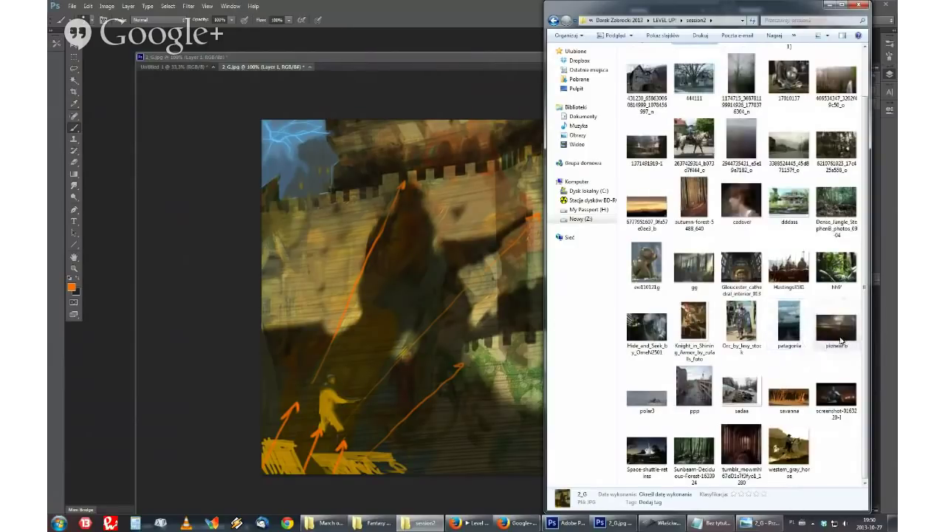
drag(646, 326, 172, 271)
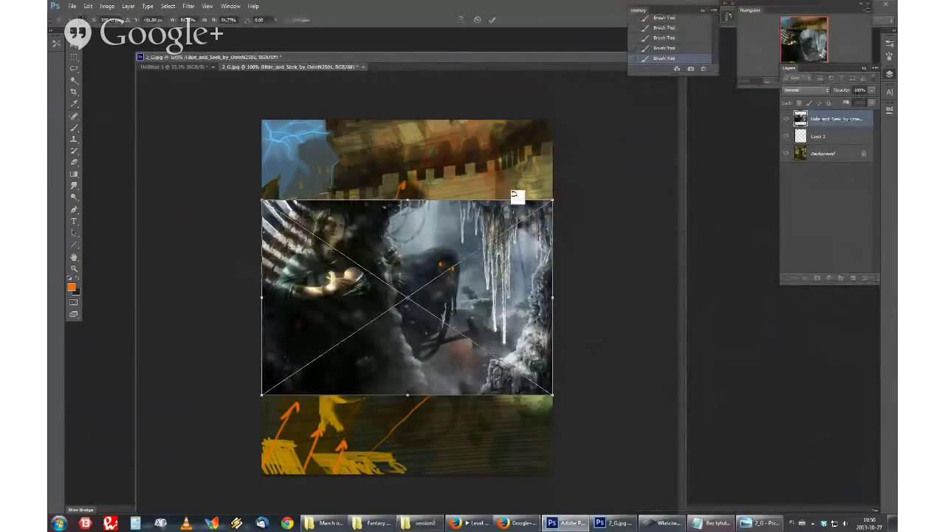
key(Escape)
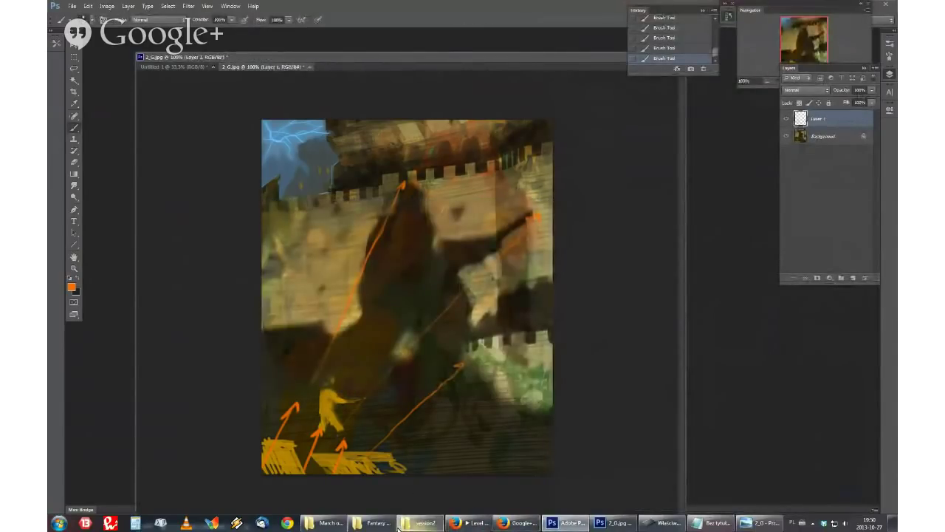
Step: Open Hide_and_Seek_by_OmeN2501 from the session2 folder as its own document, and move the 2_G window aside to show it in full
click(423, 523)
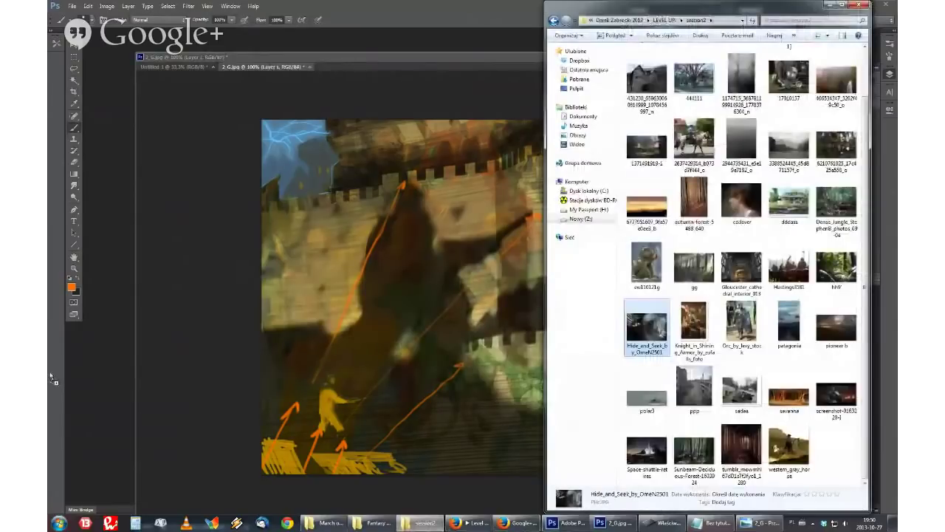
drag(50, 377, 50, 376)
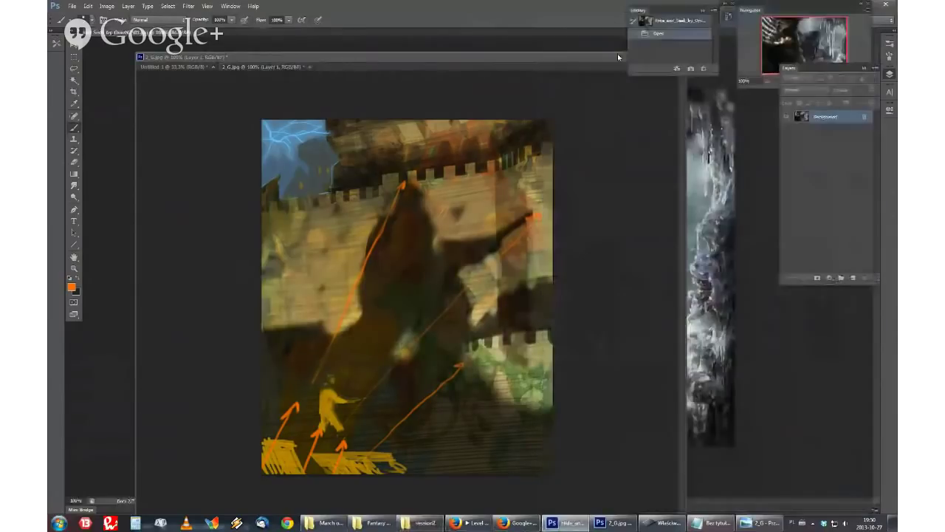
drag(617, 54, 367, 437)
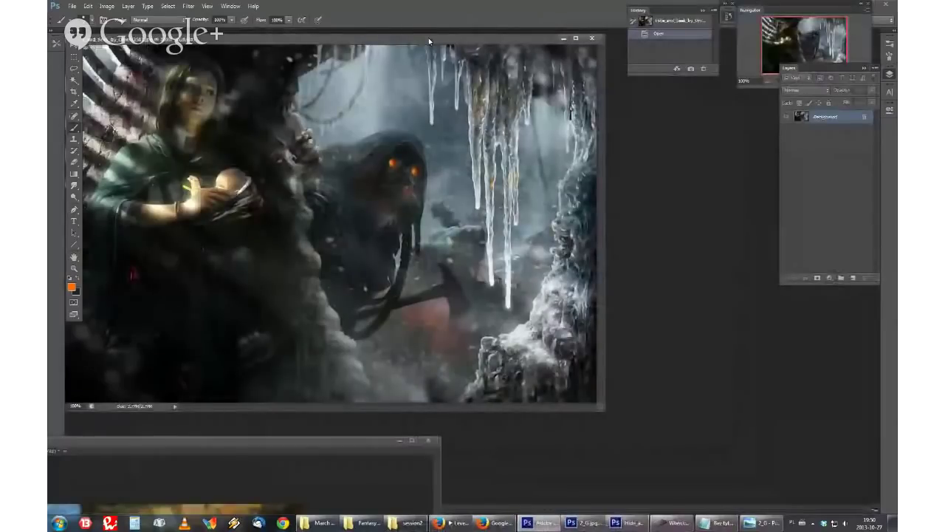
drag(428, 38, 476, 51)
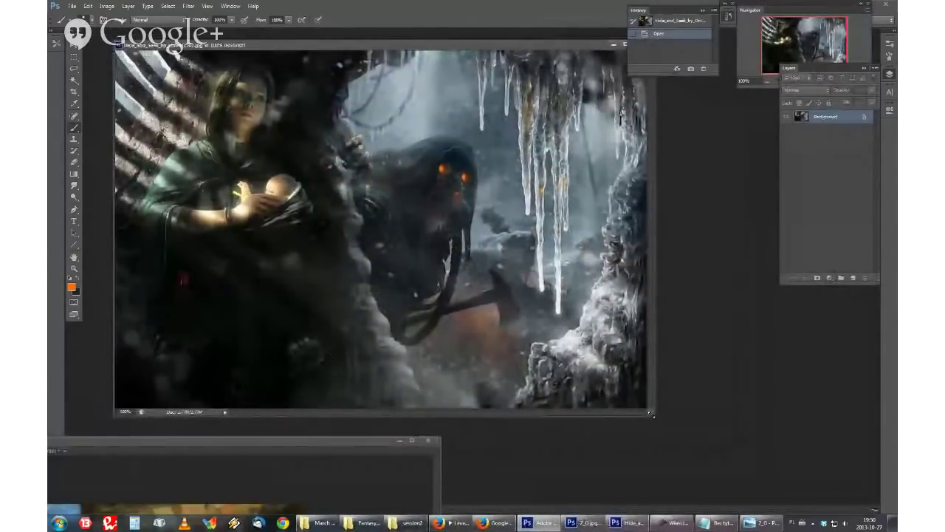
Step: Enlarge and reposition the Hide_and_Seek document window, and circle the woman with the child in orange
drag(653, 416, 705, 429)
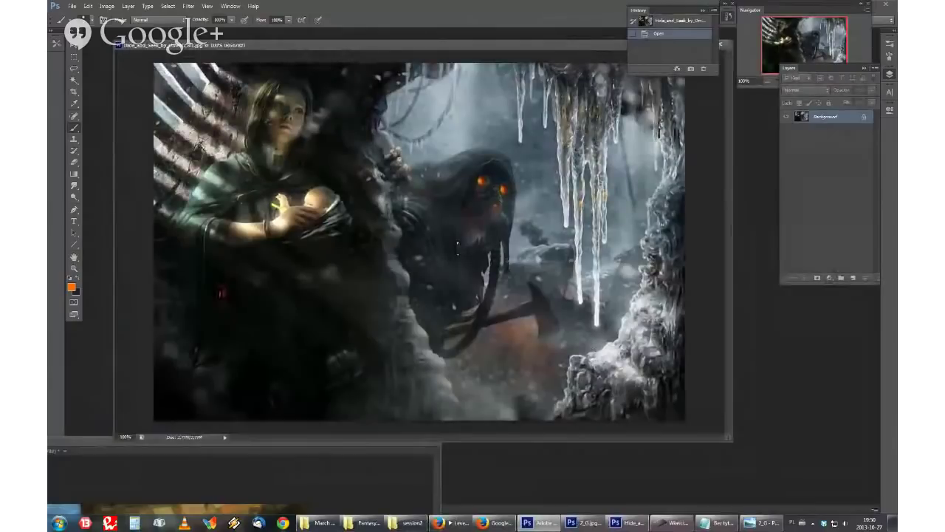
drag(591, 46, 594, 84)
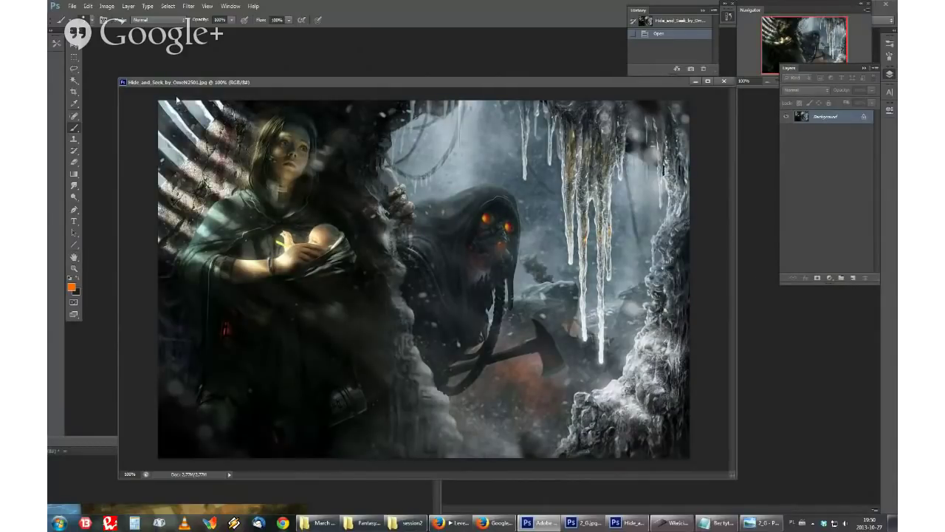
mouse_move(157, 218)
mouse_down()
mouse_move(164, 248)
mouse_move(284, 272)
mouse_move(345, 166)
mouse_move(306, 102)
mouse_up()
mouse_move(227, 89)
mouse_down()
mouse_move(175, 98)
mouse_move(162, 111)
mouse_up()
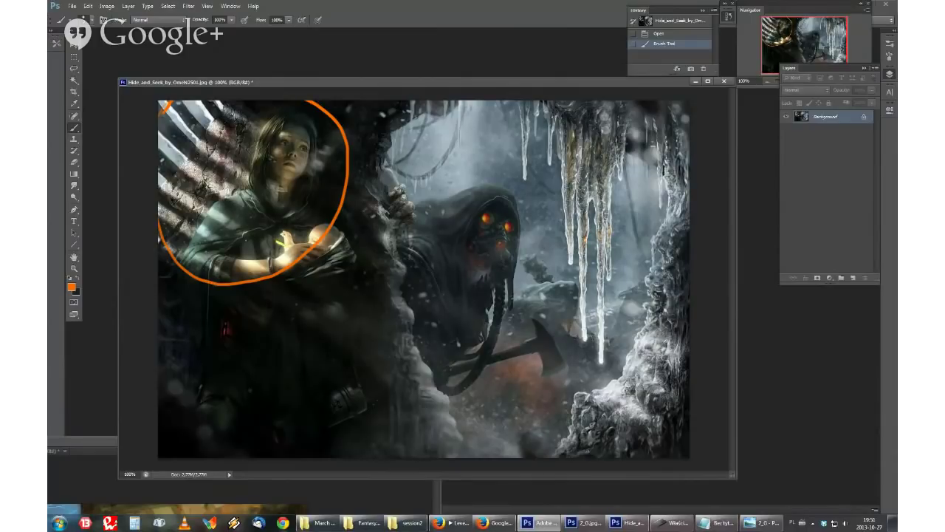
Step: Draw short orange arrows across the woman's face, neck, shoulder and forearm to mark the direction of the incoming light
click(161, 127)
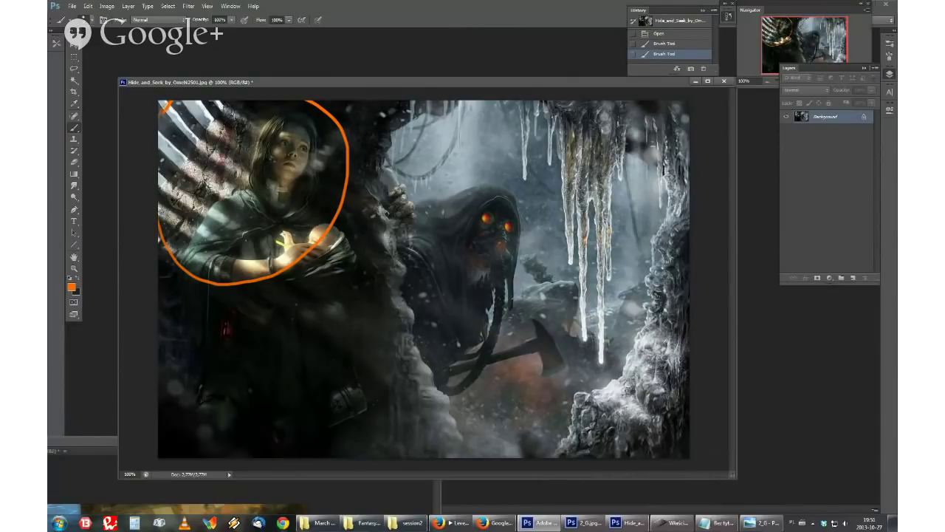
click(187, 155)
click(189, 152)
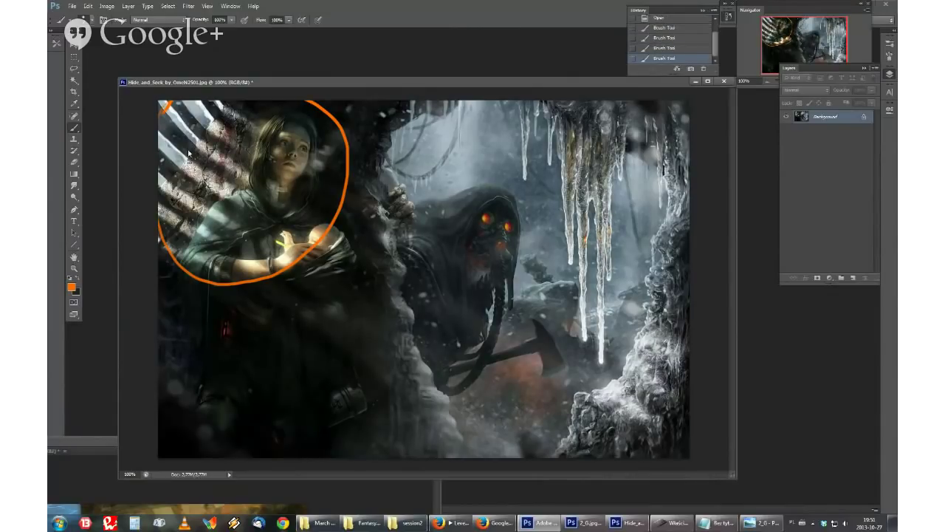
click(220, 173)
mouse_move(230, 228)
mouse_down()
mouse_move(237, 233)
mouse_move(233, 211)
mouse_move(277, 196)
mouse_up()
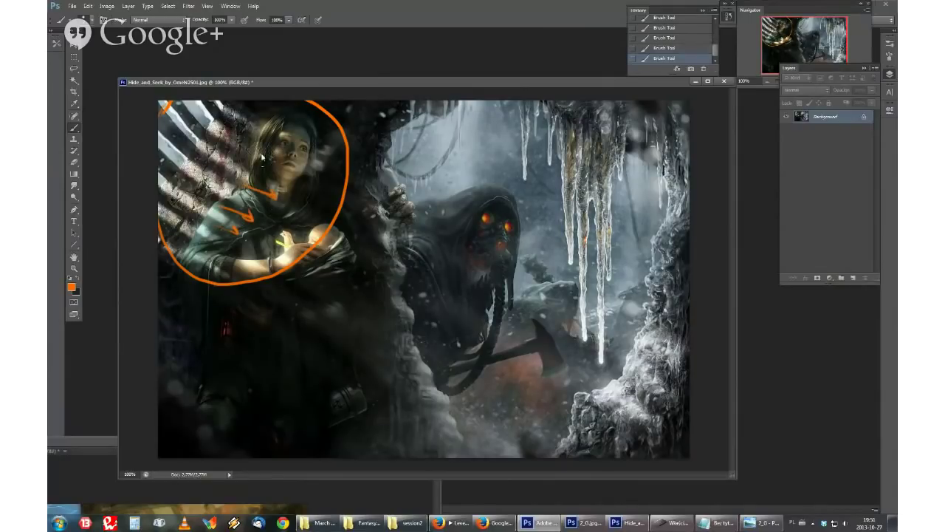
drag(263, 156, 282, 164)
drag(266, 129, 280, 135)
drag(198, 251, 219, 260)
drag(290, 77, 304, 71)
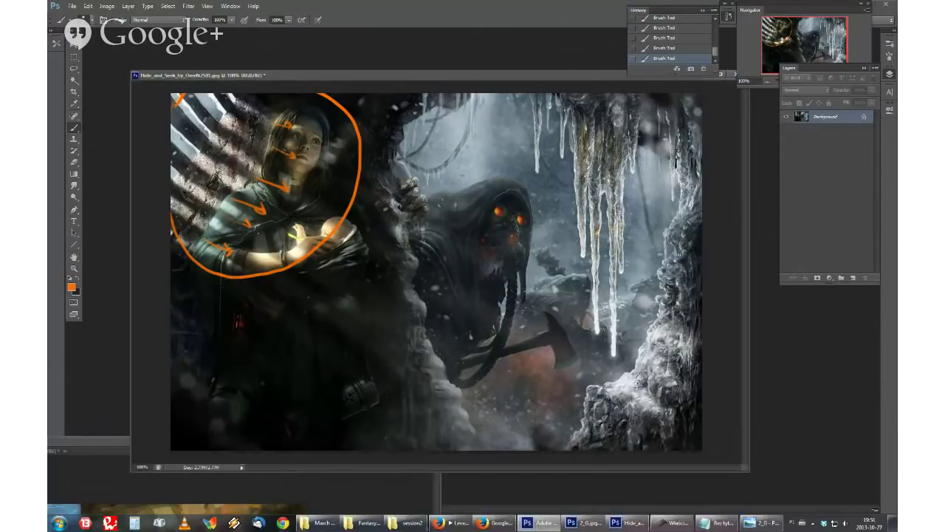
drag(270, 78, 293, 79)
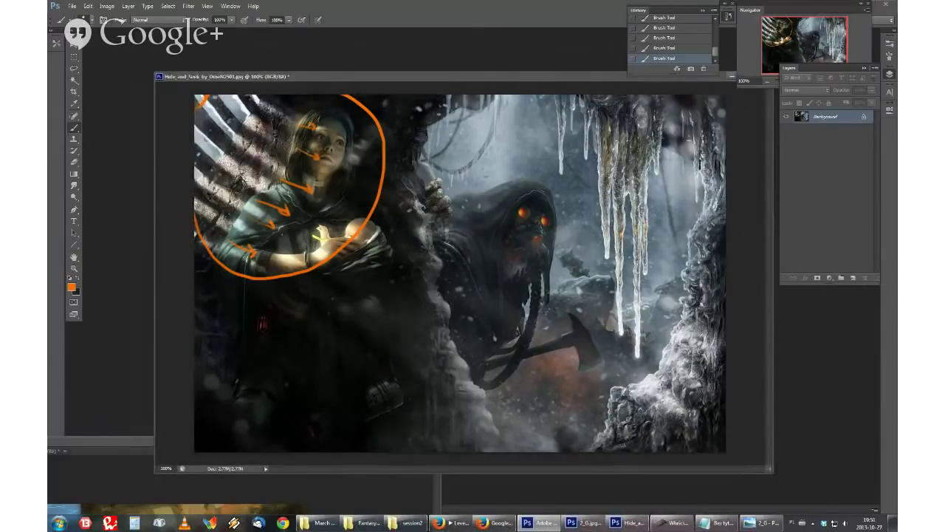
Step: Sample the pale grey-blue between the ruined wall's stripes and paint it broadly over the wall behind the woman
alt+click(239, 110)
mouse_move(247, 100)
mouse_down()
mouse_move(203, 133)
mouse_move(209, 103)
mouse_move(212, 124)
mouse_up()
right_click(212, 136)
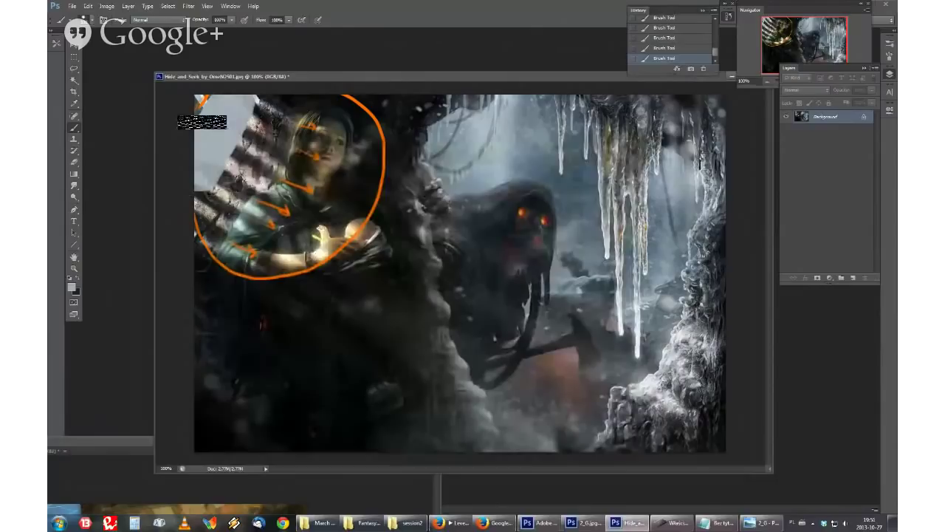
mouse_move(202, 122)
mouse_down()
mouse_move(224, 180)
mouse_move(267, 134)
mouse_up()
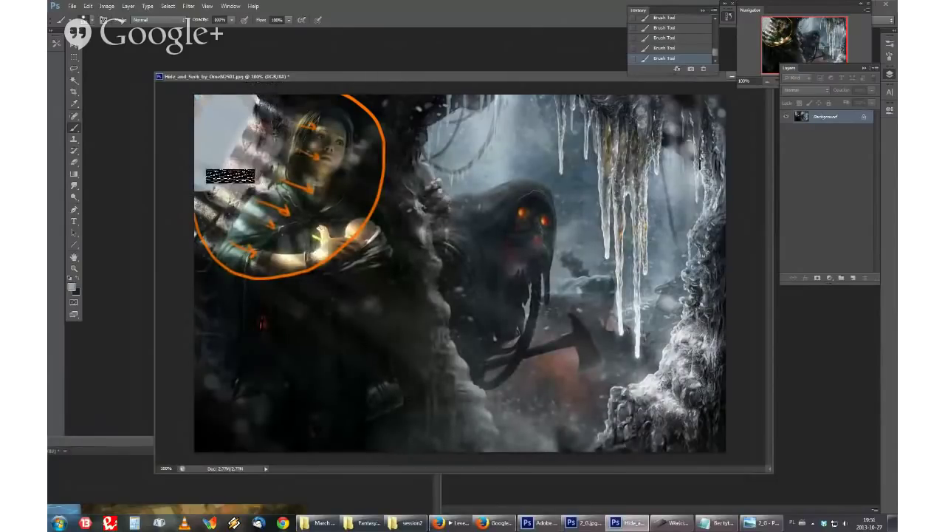
Step: Rework the remaining wall stripes and cover the arrows on the woman's shoulder with tones sampled from the painting
alt+click(266, 190)
alt+click(300, 213)
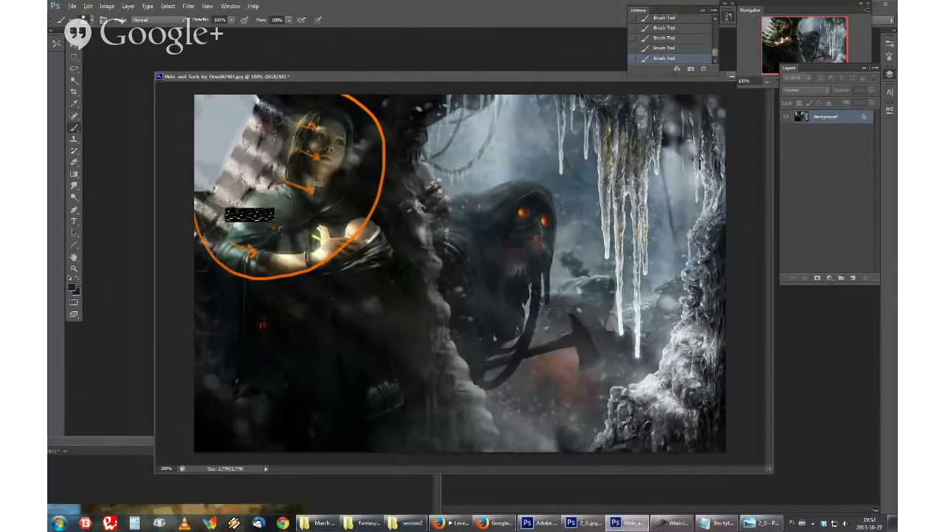
alt+click(250, 209)
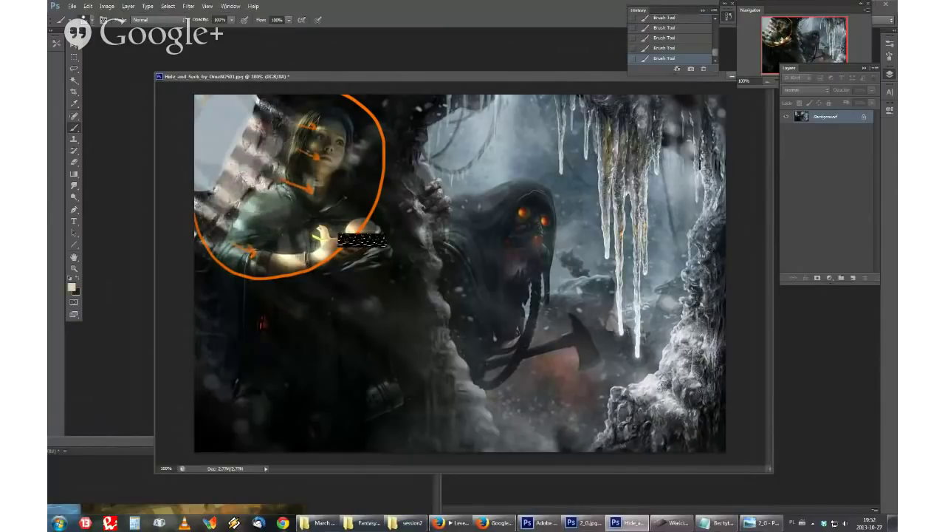
right_click(347, 240)
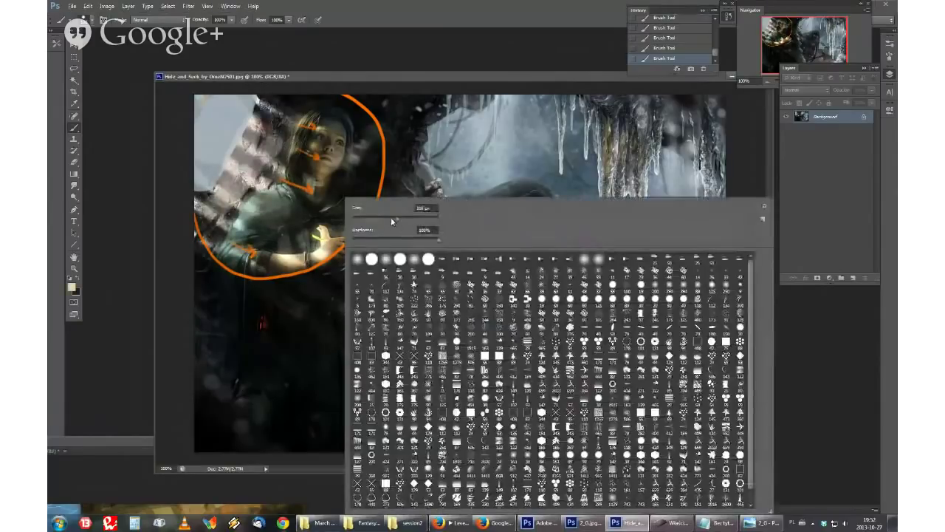
Step: Paint over the orange arrows on the woman's face and repaint her lit shoulder with locally sampled colours
alt+click(288, 173)
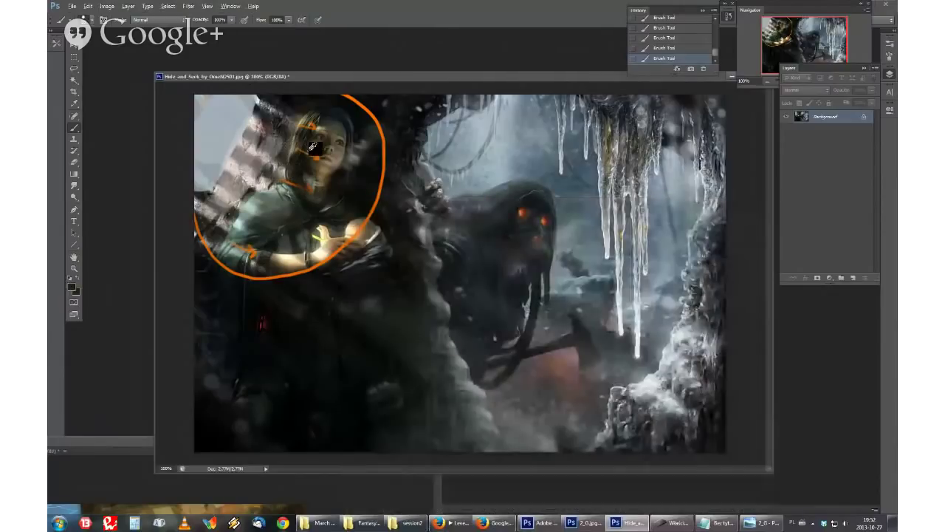
alt+click(311, 149)
alt+right_click(313, 149)
alt+click(252, 211)
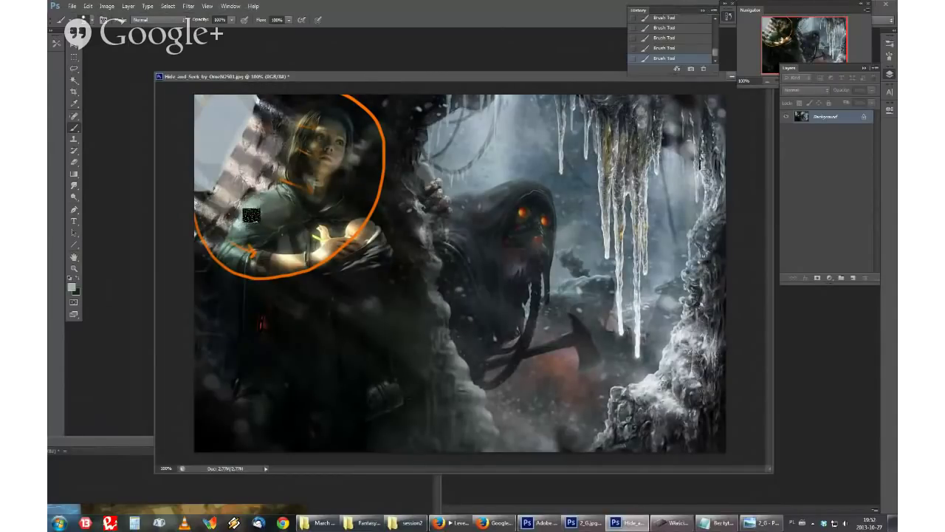
drag(274, 191, 249, 216)
alt+click(262, 221)
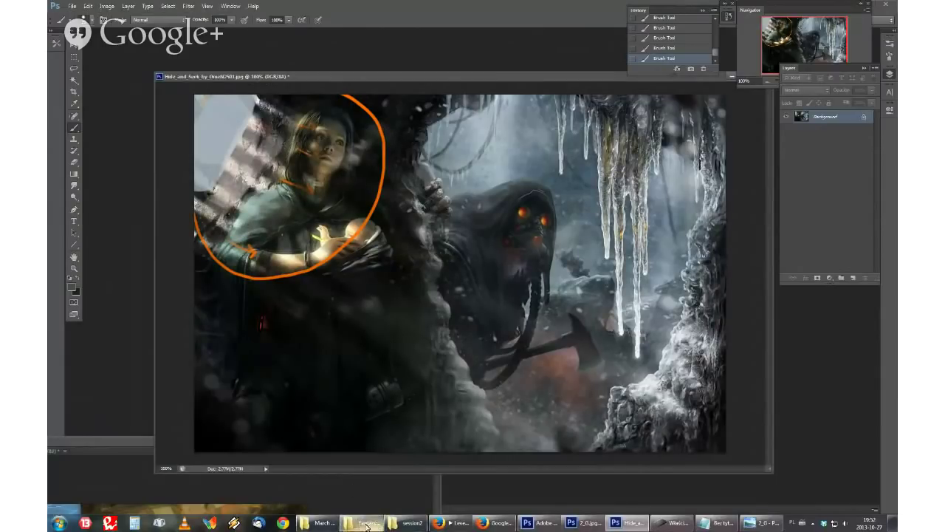
Step: Open the savanna painting from the session2 folder as its own document, and enlarge its window to leave space around the image
click(408, 523)
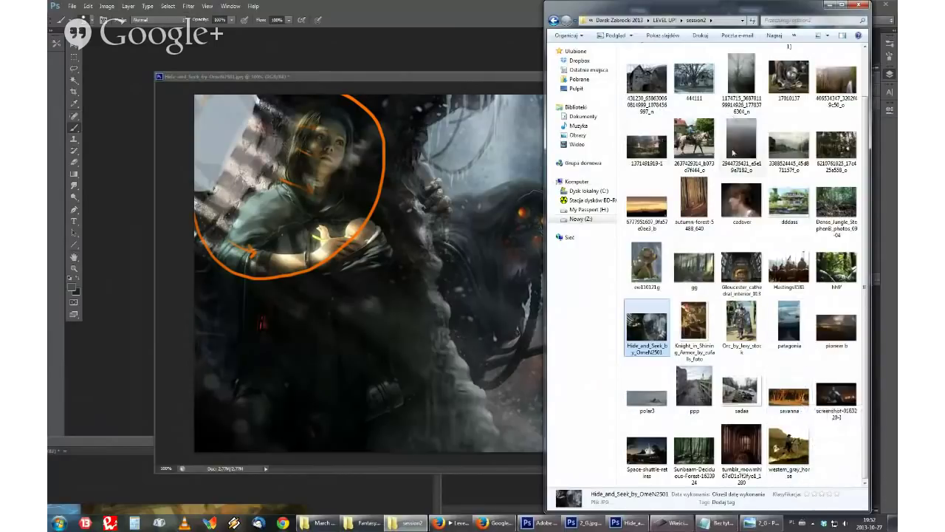
click(713, 180)
scroll(713, 180, up, 1)
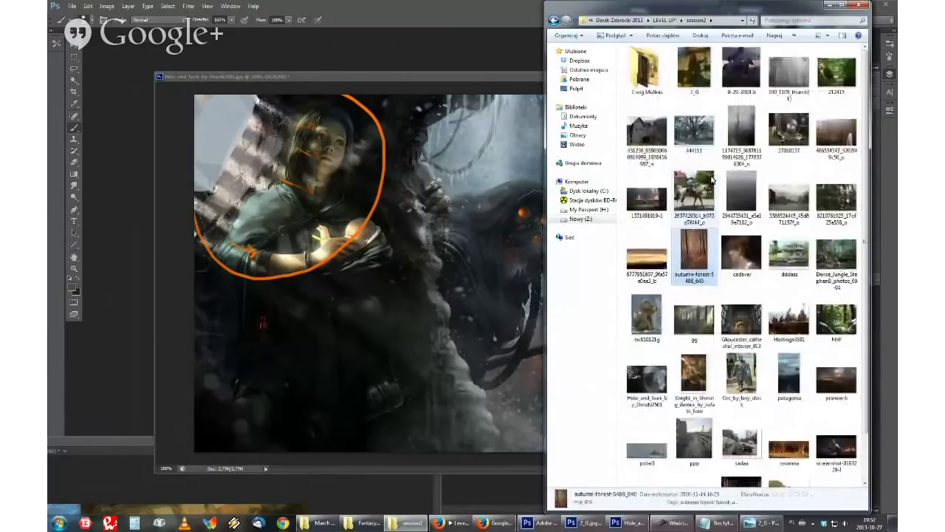
scroll(713, 179, down, 1)
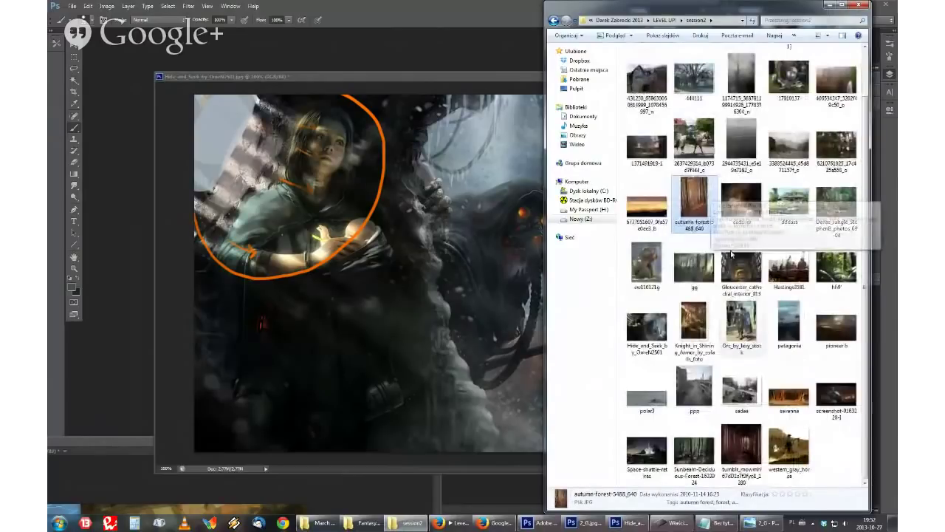
click(316, 62)
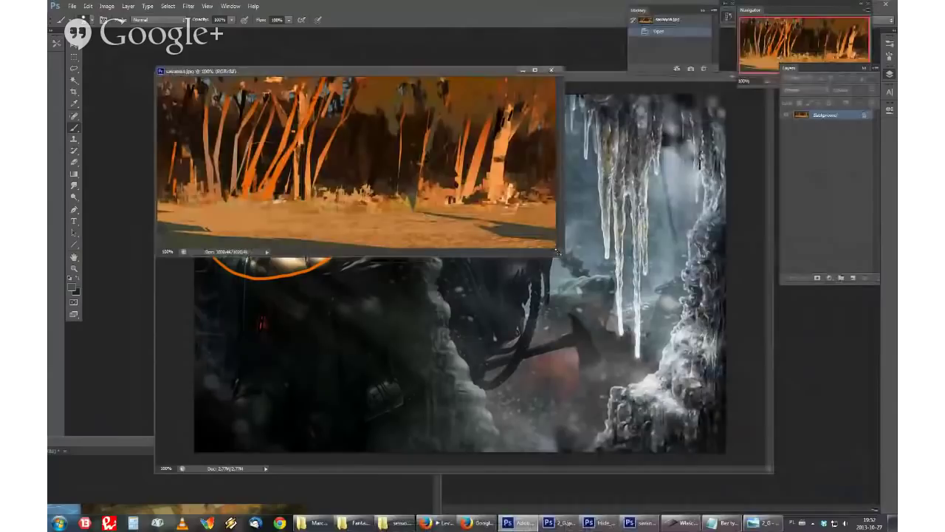
drag(558, 252, 738, 421)
scroll(564, 319, up, 1)
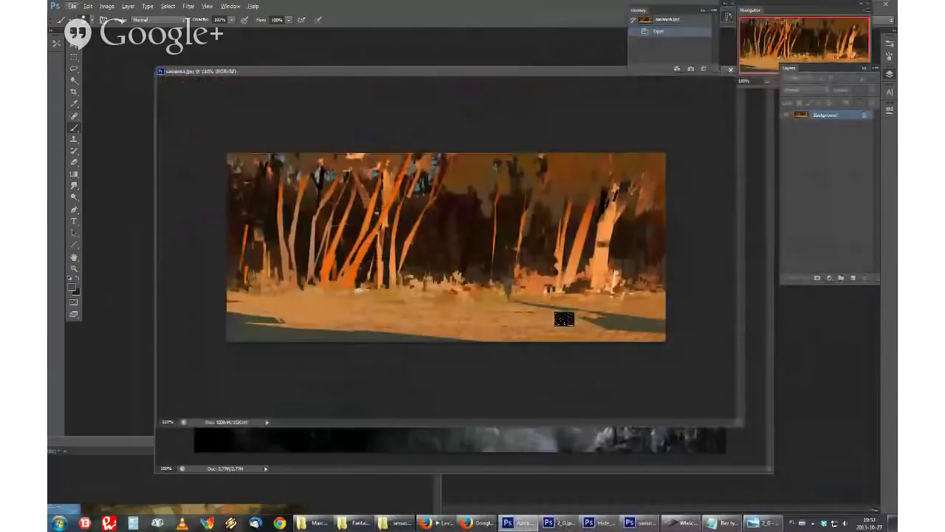
scroll(564, 319, down, 1)
scroll(590, 306, down, 1)
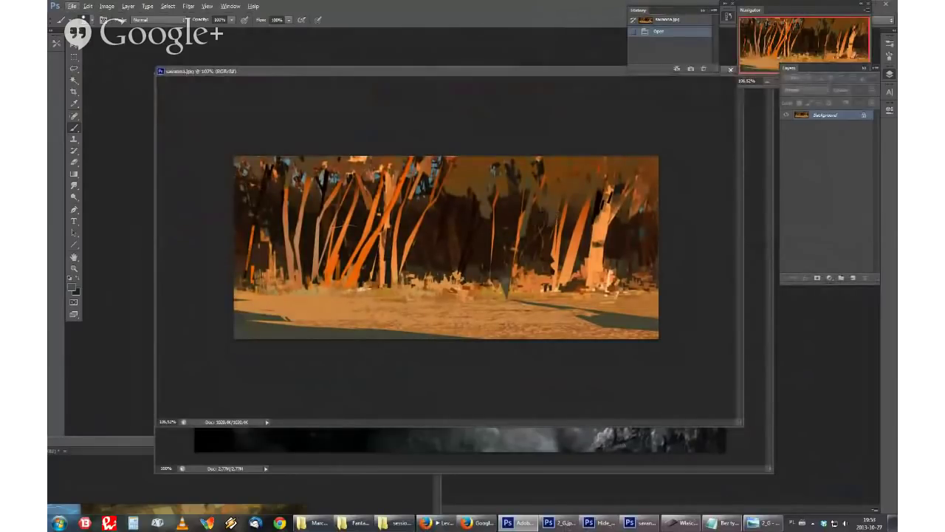
Step: Add a new layer above the savanna painting and reduce the brush to a very small size
right_click(470, 198)
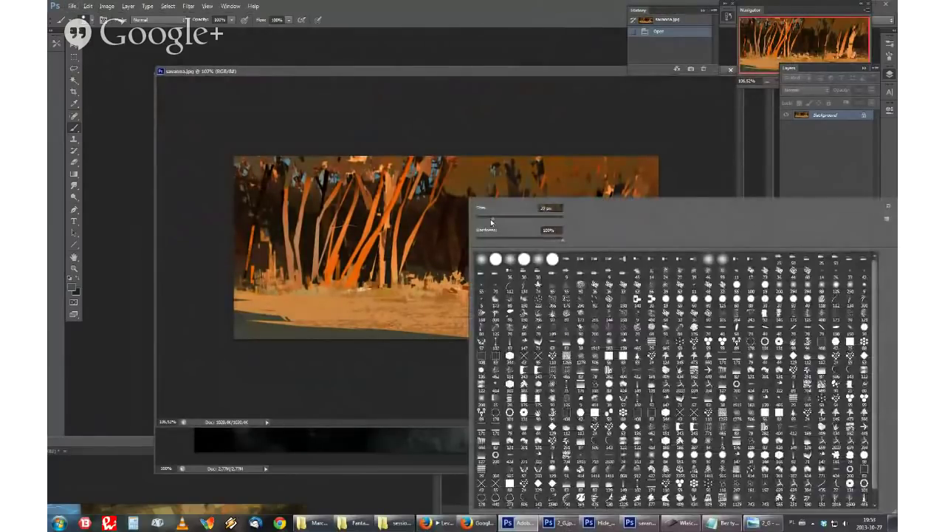
drag(509, 189, 507, 297)
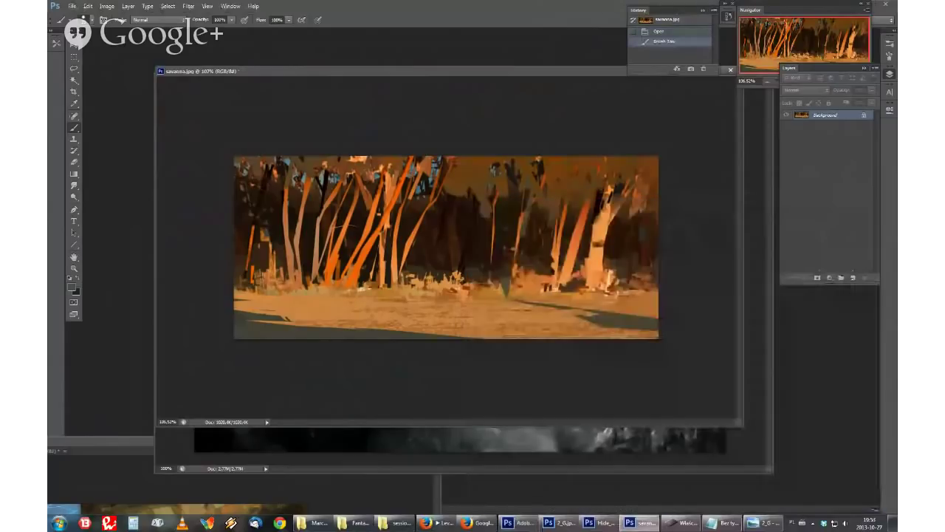
key(ctrl+shift+alt+n)
right_click(520, 232)
click(480, 221)
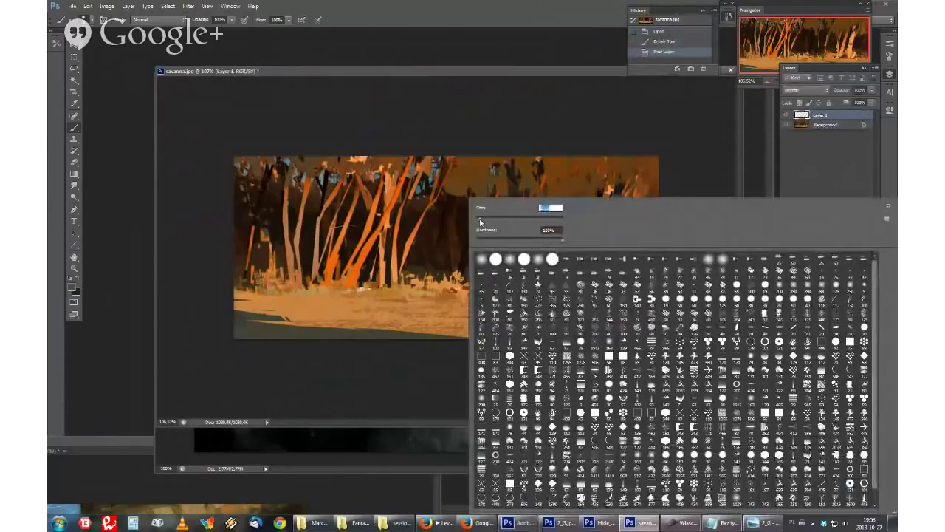
click(480, 221)
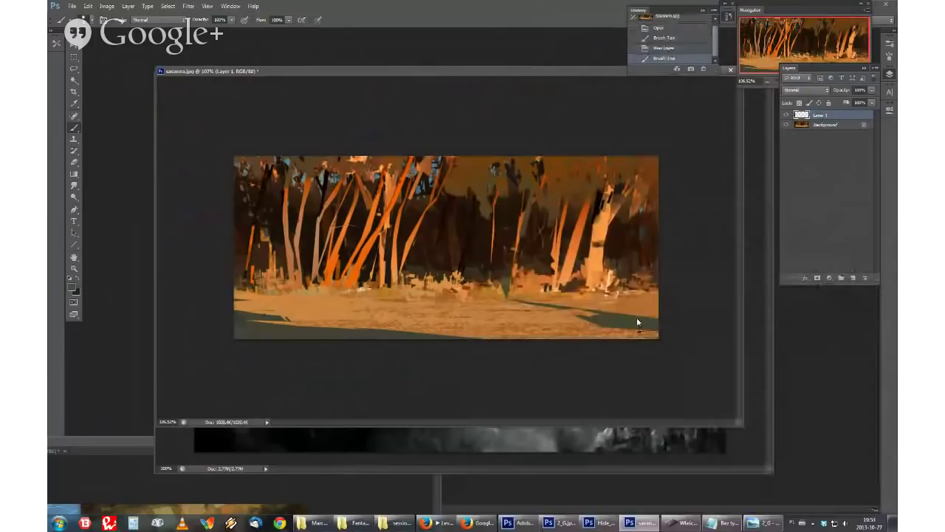
key(alt)
Step: Create a white 3000 × 2200 pixel RGB document, try a grey vertical brush stroke on it and undo the stroke
key(ctrl+o)
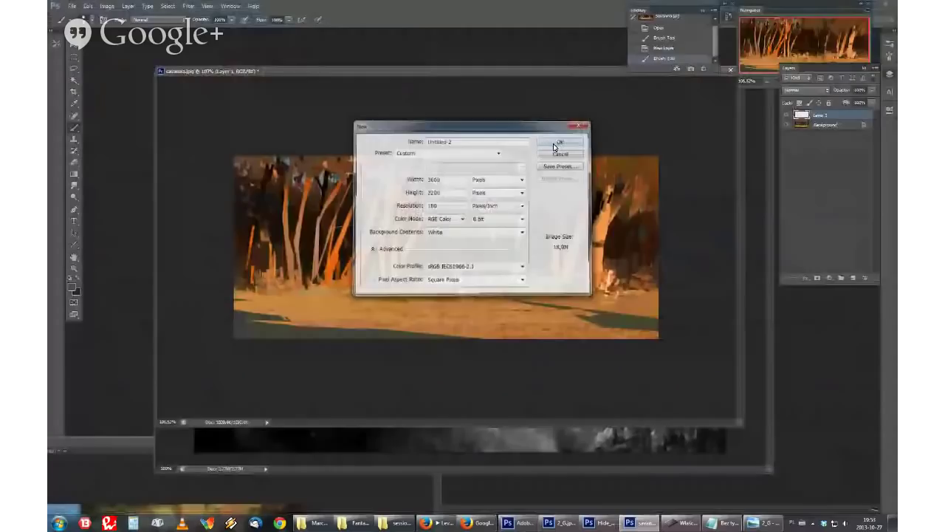
click(554, 144)
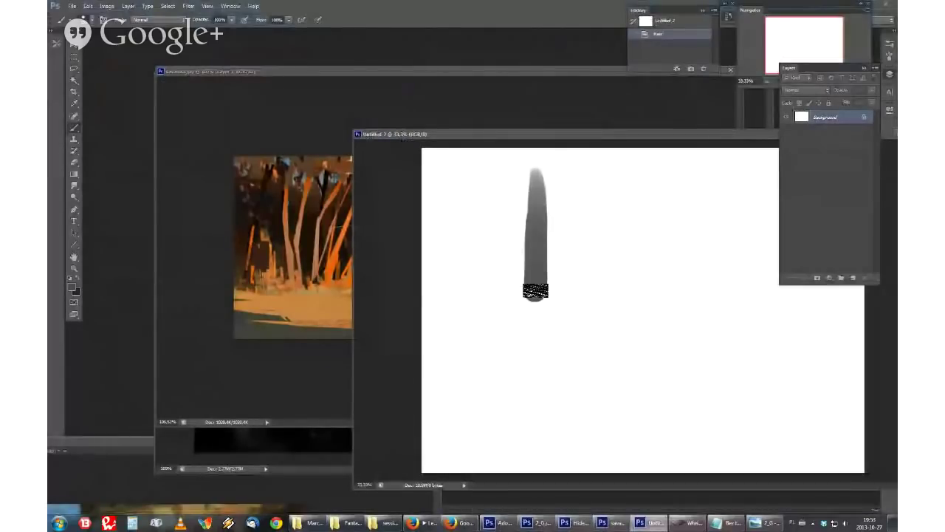
drag(535, 290, 536, 336)
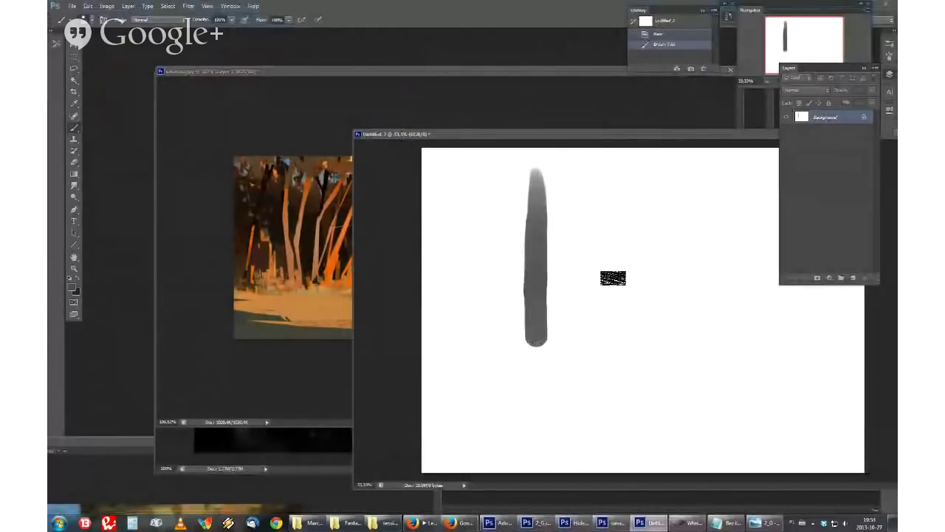
key(ctrl+z)
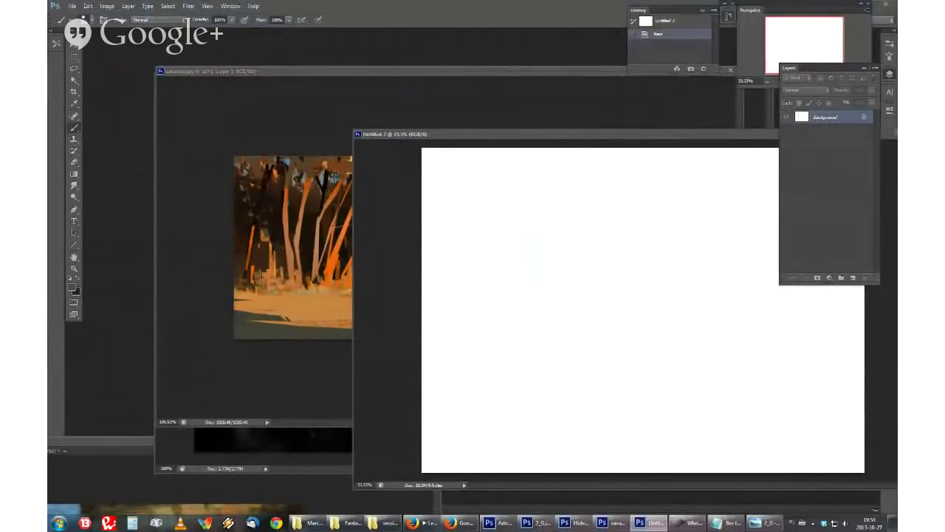
Step: Switch to the Google+ Hangouts window, save the VF0700 Live! Cam Chat HD microphone as audio input, and return to Photoshop
mouse_move(467, 527)
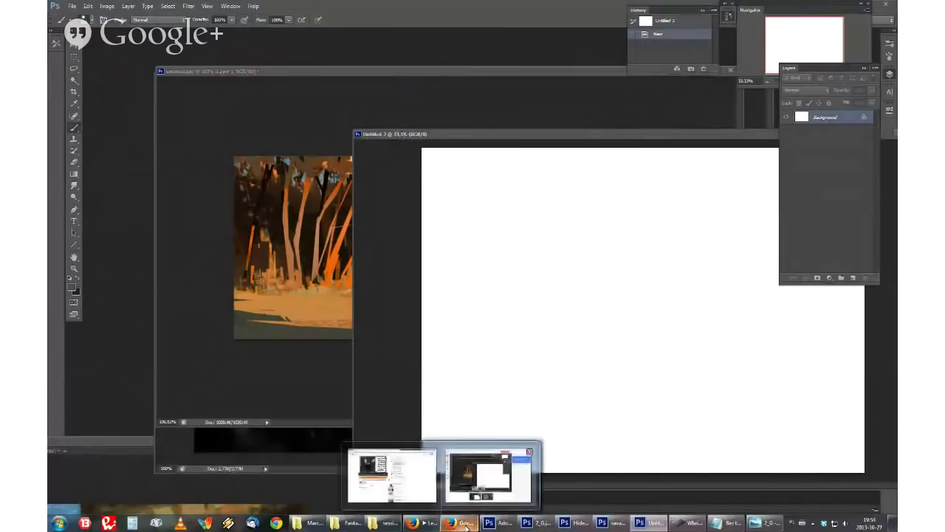
click(467, 526)
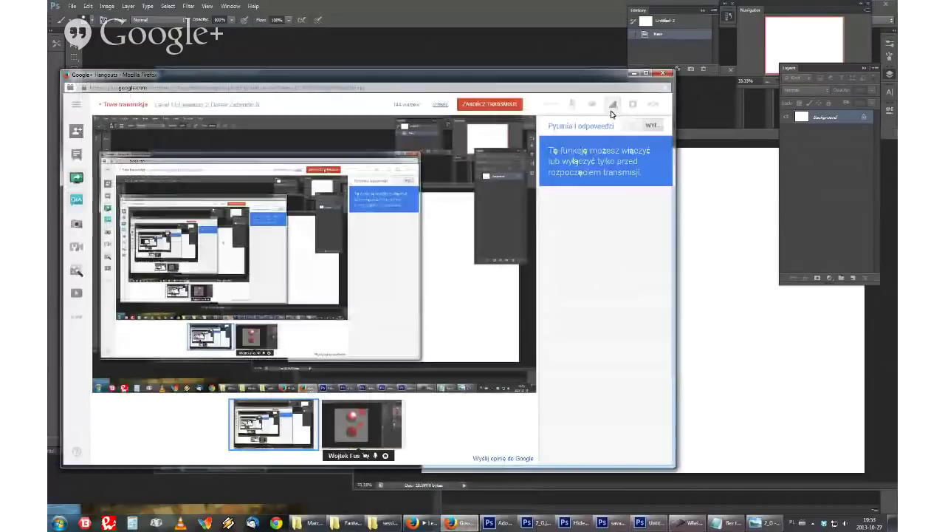
click(612, 111)
click(421, 270)
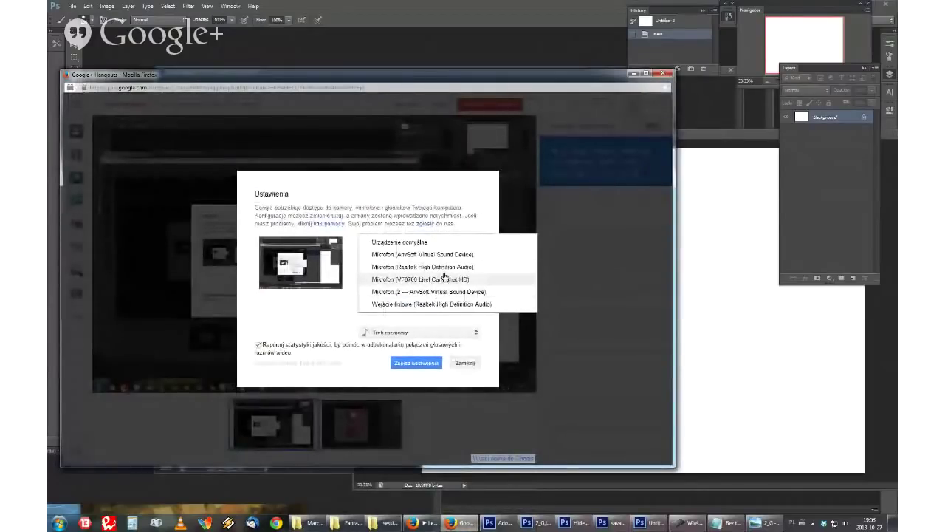
click(451, 285)
click(432, 364)
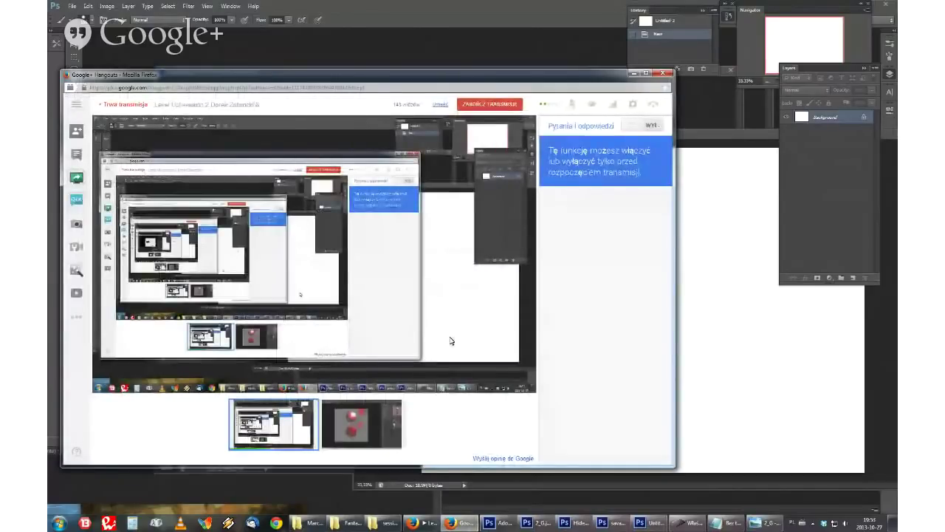
click(565, 48)
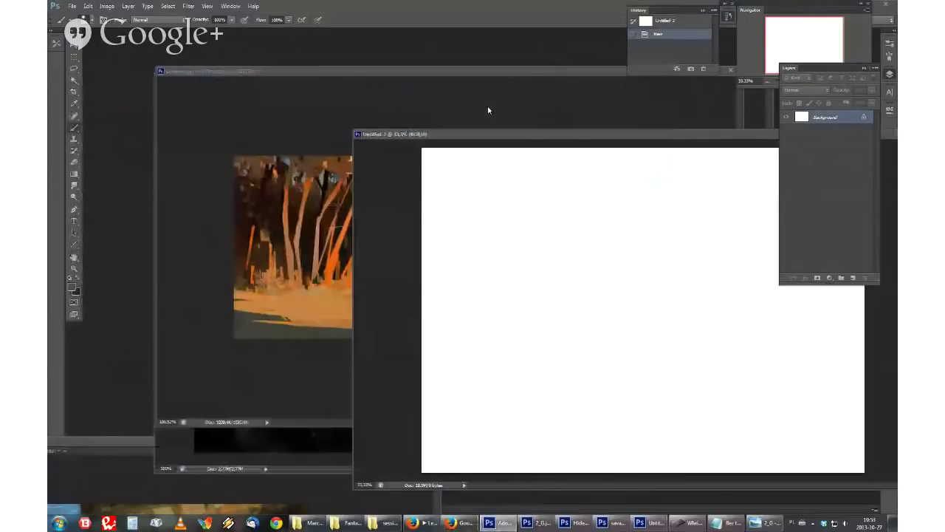
Step: Narrow the savanna painting's window and place it side by side with the blank white document
drag(478, 135, 475, 136)
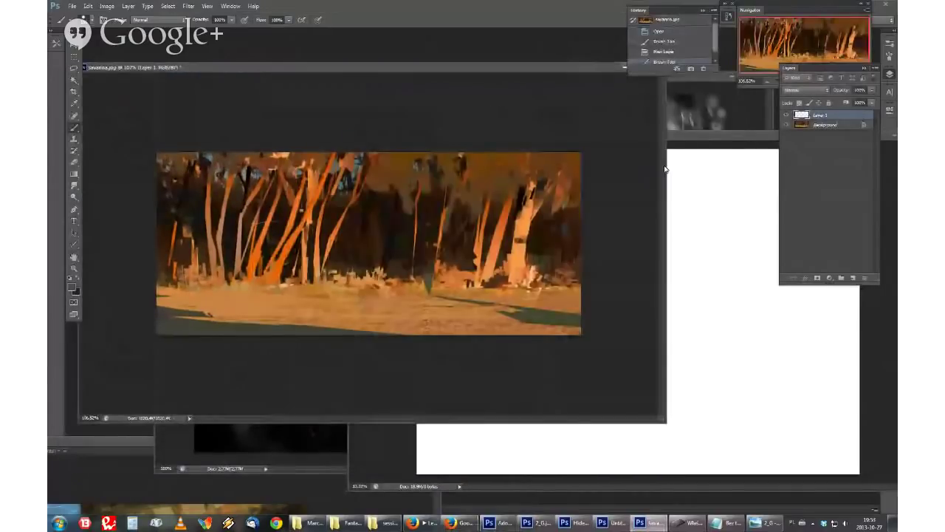
drag(666, 169, 426, 200)
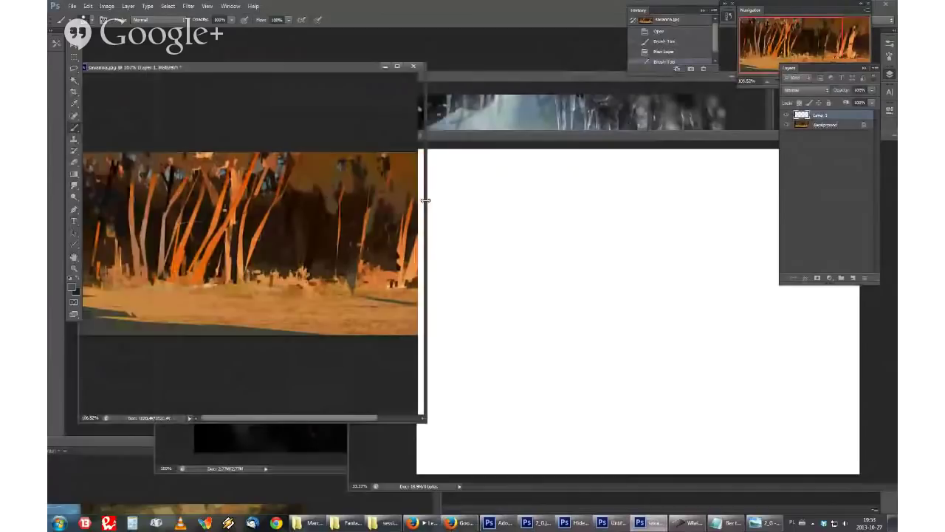
drag(449, 136, 472, 138)
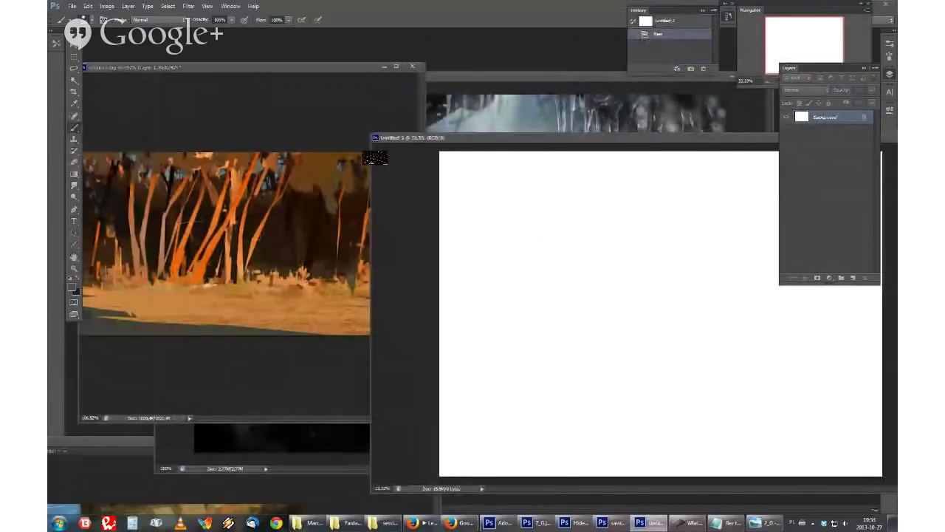
drag(373, 157, 420, 157)
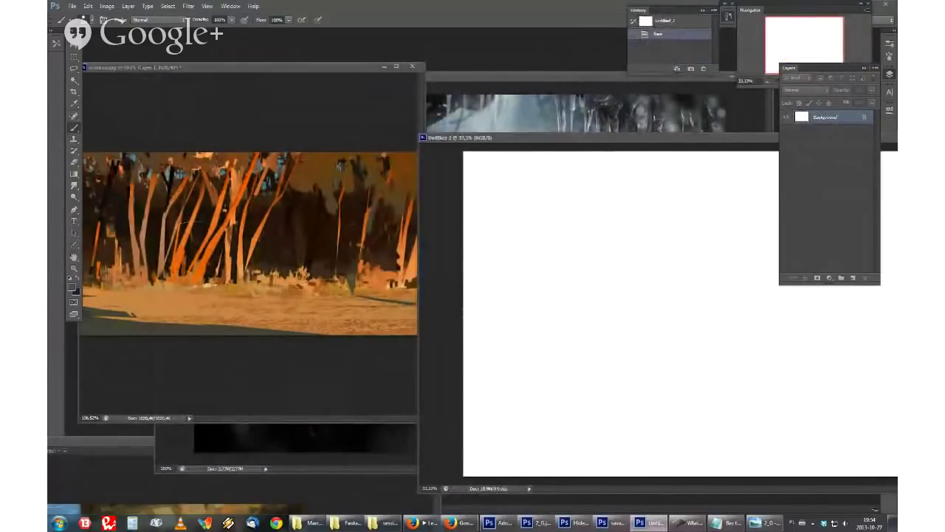
drag(337, 67, 365, 73)
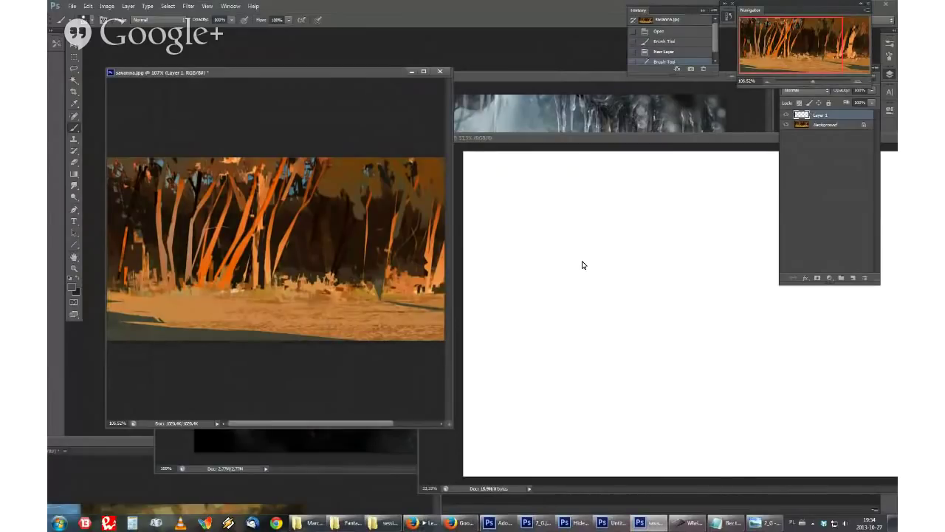
Step: On the white canvas, paint three dark grey vertical tree trunks and a ground line slanting down to the right through their bases
right_click(525, 238)
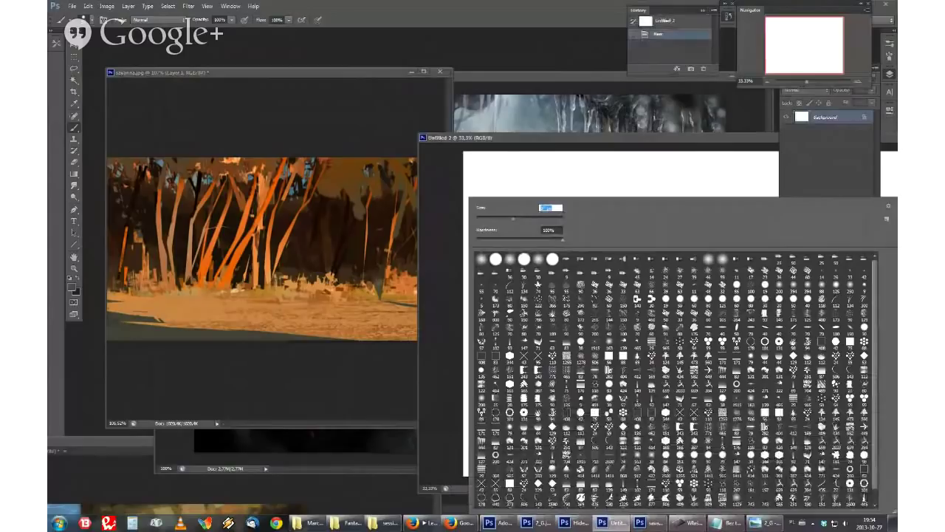
key(Escape)
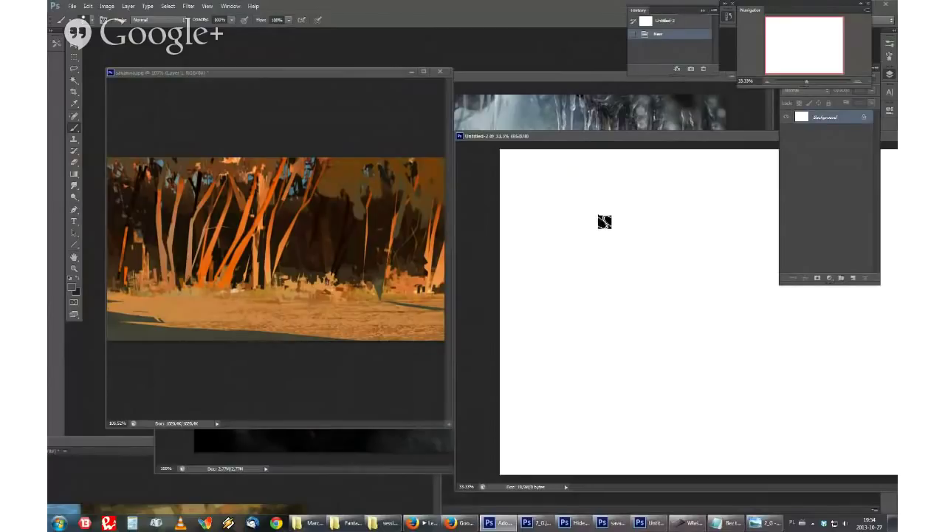
drag(607, 203, 603, 324)
drag(658, 195, 659, 345)
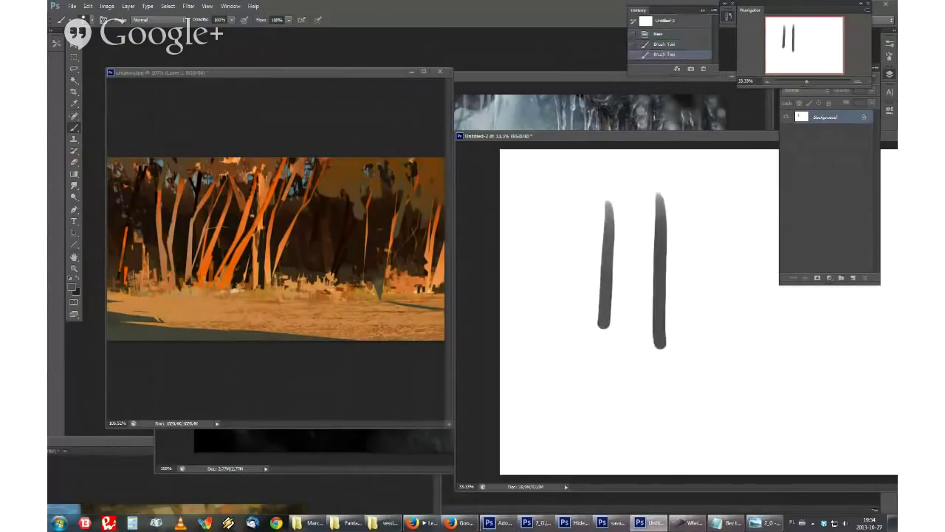
drag(714, 197, 716, 359)
mouse_move(580, 326)
mouse_down()
mouse_move(833, 401)
mouse_move(577, 352)
mouse_move(728, 380)
mouse_up()
key(ctrl+z)
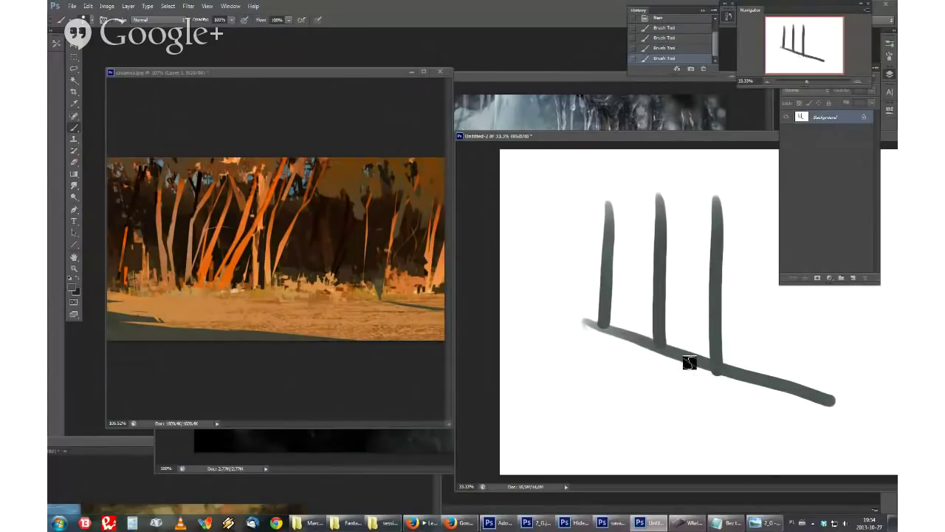
Step: Extend the three trunks to the canvas's upper edge, thicken the leftmost one and add a fourth leaning trunk to its left
drag(714, 136, 621, 141)
drag(559, 156, 569, 221)
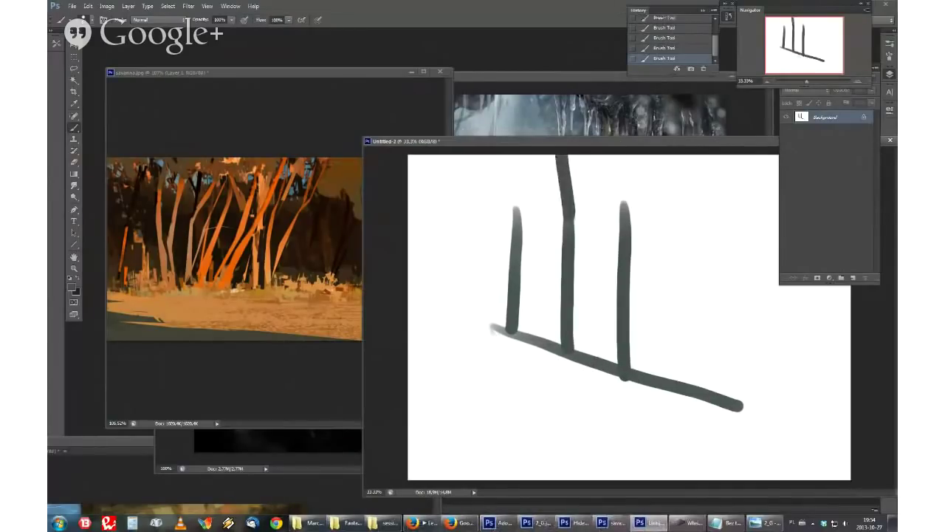
drag(515, 157, 512, 232)
drag(628, 218, 628, 156)
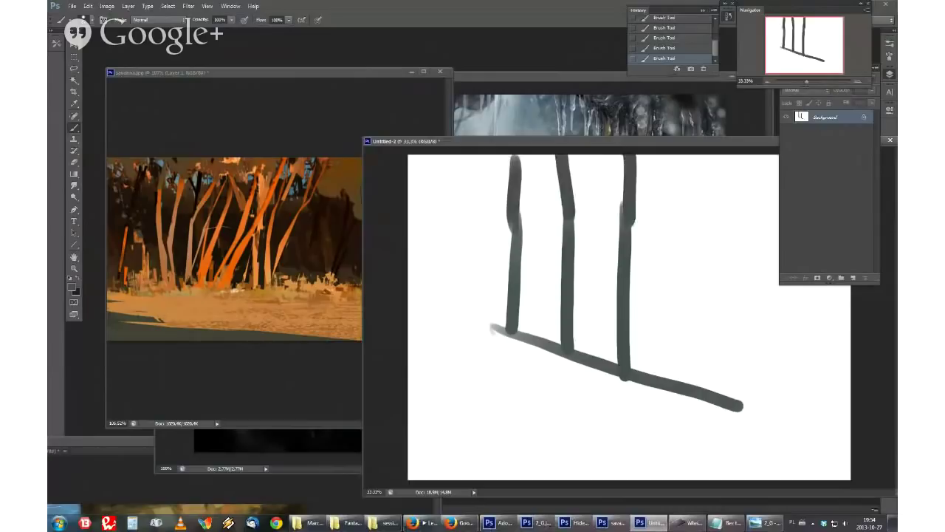
drag(508, 209, 509, 323)
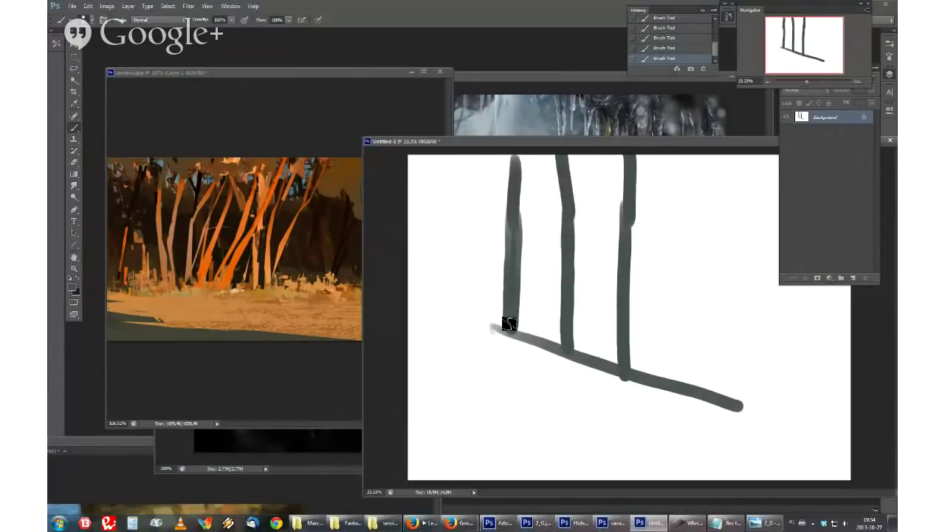
mouse_move(512, 203)
mouse_down()
mouse_move(501, 139)
mouse_move(509, 271)
mouse_move(504, 194)
mouse_up()
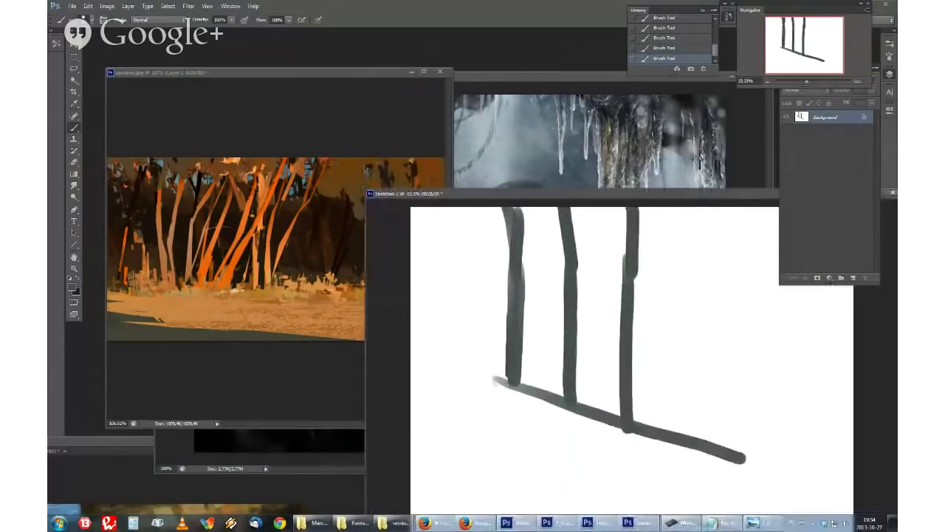
mouse_move(463, 233)
mouse_down()
mouse_move(453, 261)
mouse_move(447, 209)
mouse_up()
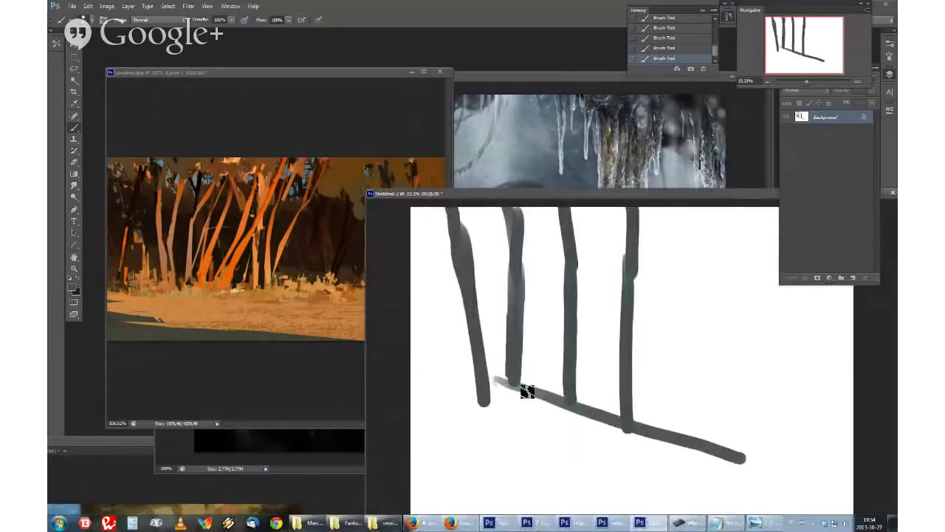
Step: Paint a straight horizon line across the canvas behind the trunks and mark it with a small letter H
drag(416, 323, 856, 323)
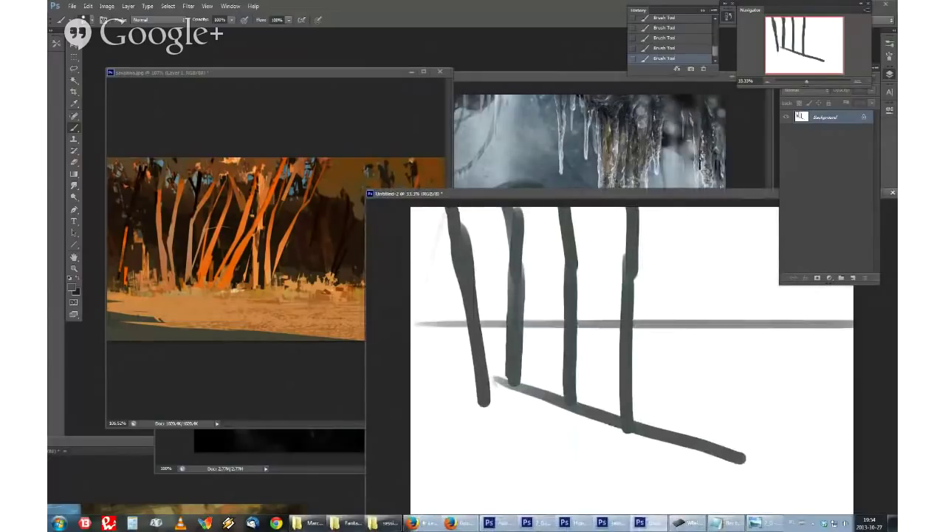
right_click(468, 196)
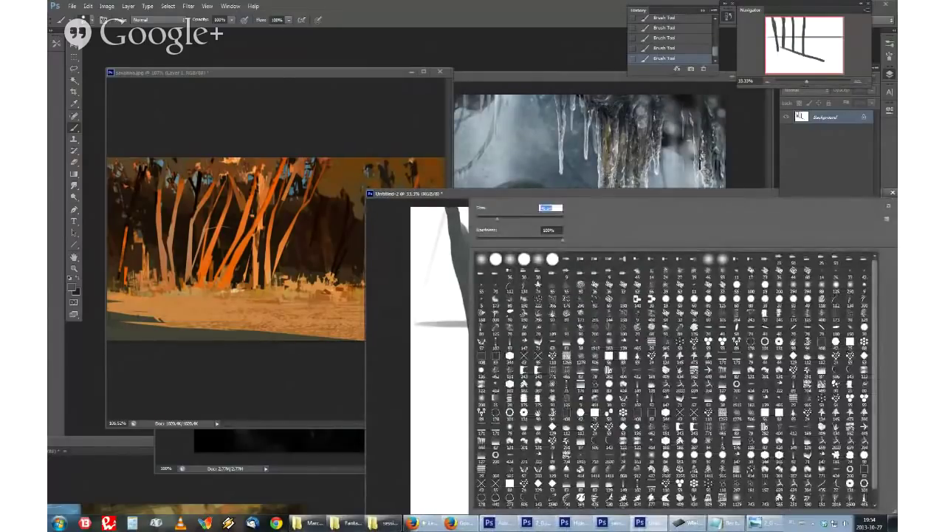
key(Return)
drag(715, 297, 716, 316)
drag(724, 295, 724, 317)
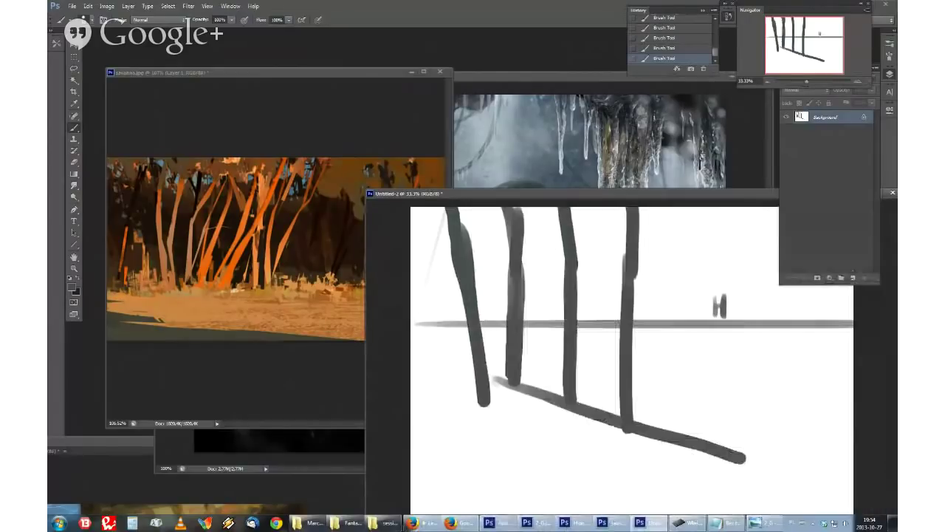
Step: Sketch a small sun at the canvas's upper edge right of the trunks, with thin light rays fanning down and left
mouse_move(695, 210)
mouse_down()
mouse_move(675, 217)
mouse_move(684, 219)
mouse_move(675, 252)
mouse_move(697, 236)
mouse_move(658, 214)
mouse_up()
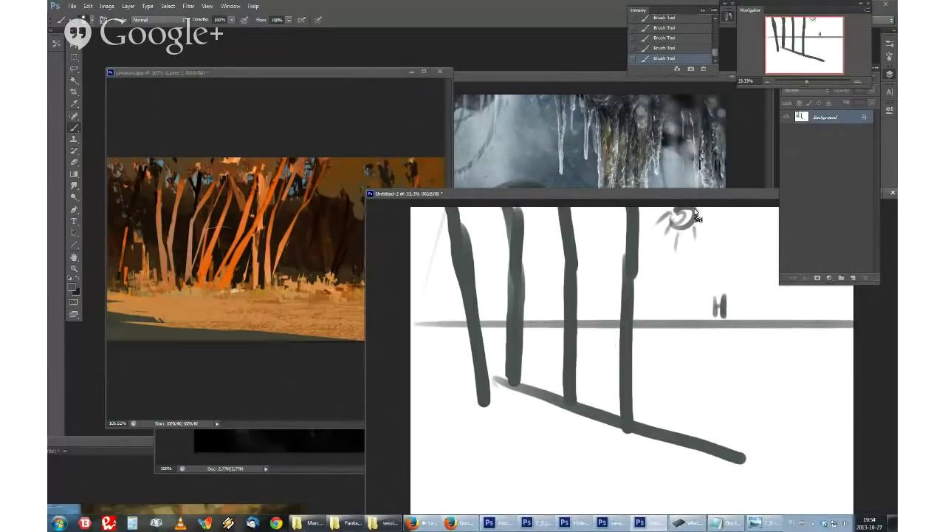
mouse_move(695, 220)
mouse_down()
mouse_move(684, 294)
mouse_move(647, 409)
mouse_up()
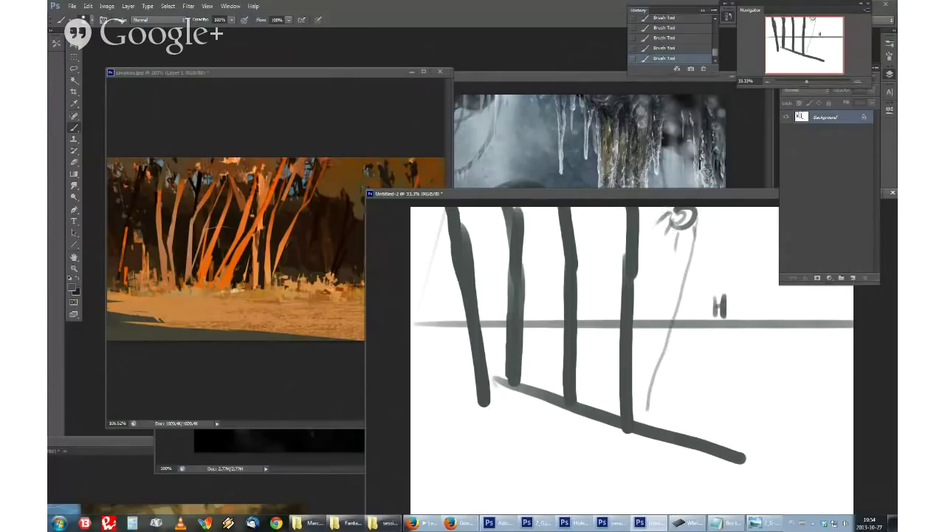
drag(673, 223, 530, 365)
drag(659, 213, 493, 310)
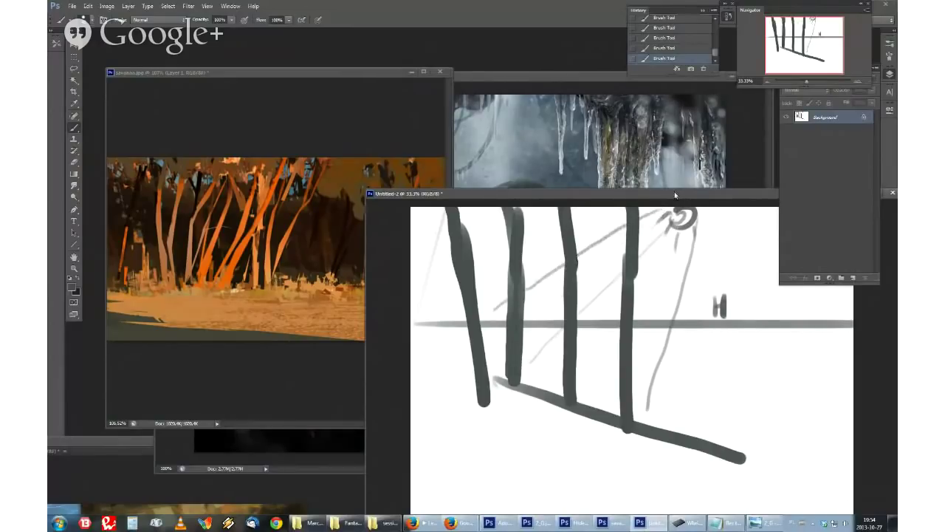
drag(661, 212, 480, 266)
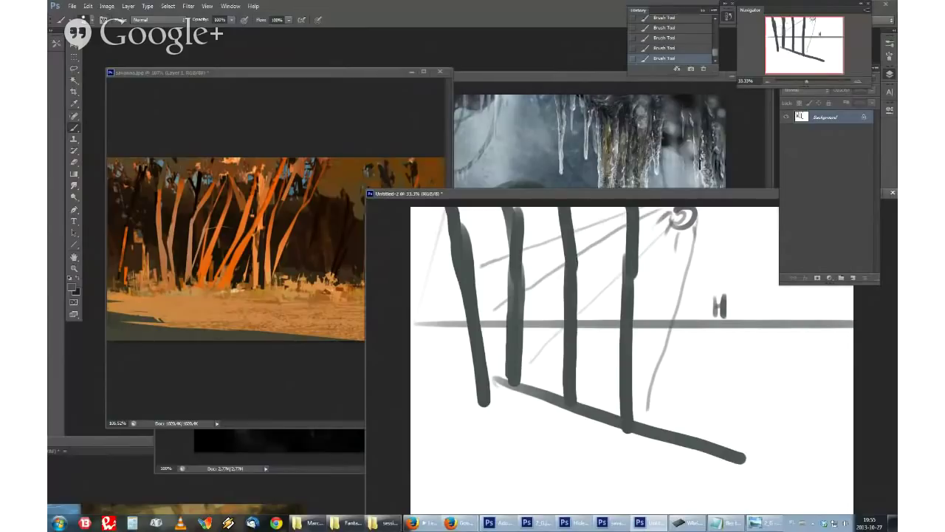
Step: Paint cast shadows running down and left from the bases of the two rightmost trunks, redoing the rightmost shadow at a steeper angle
drag(567, 411, 425, 525)
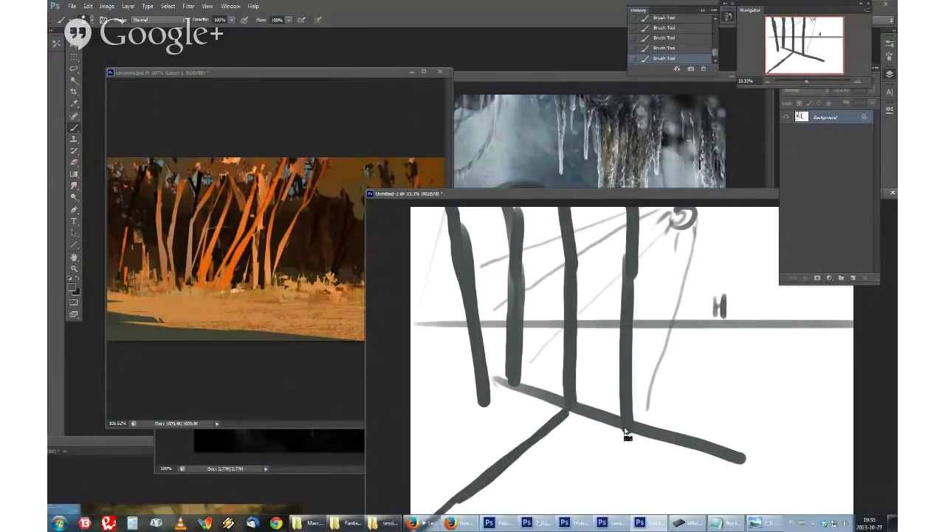
drag(625, 430, 517, 526)
drag(627, 432, 547, 515)
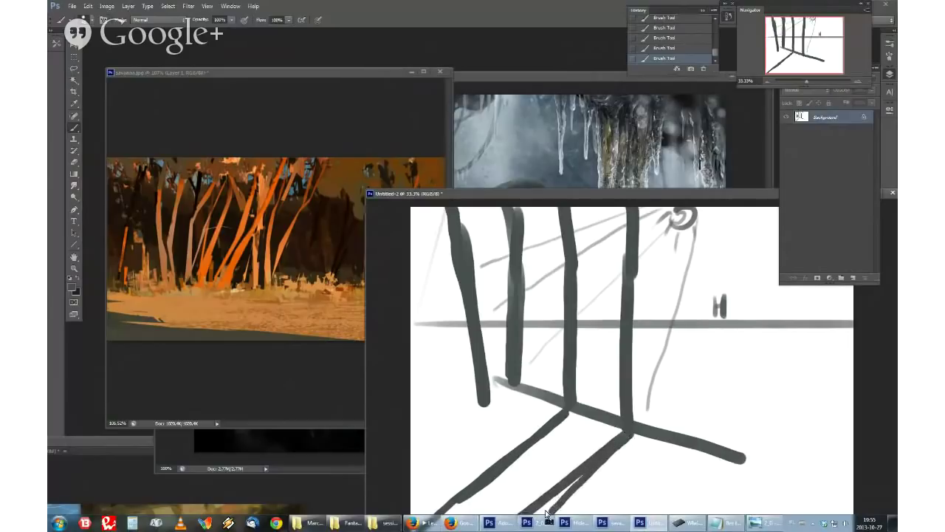
key(ctrl+z)
drag(626, 431, 581, 529)
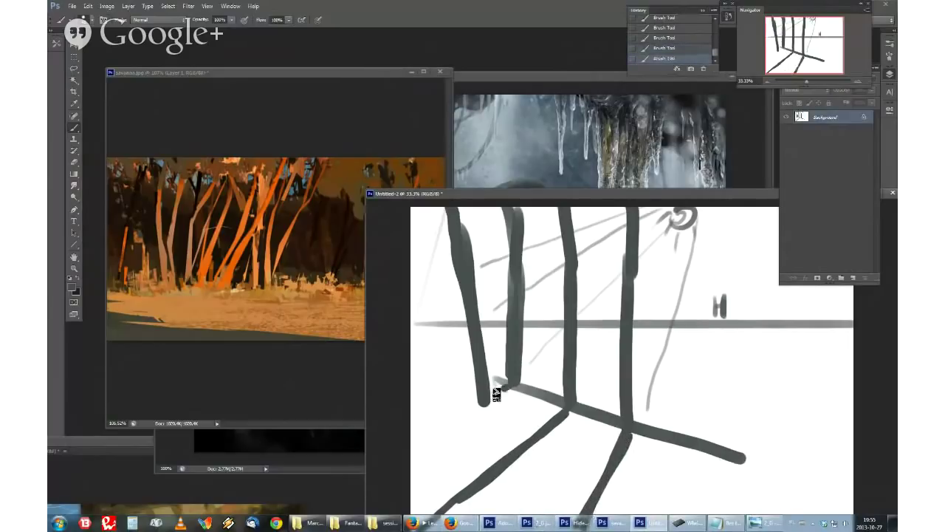
Step: Paint the shadow of the left trunks and add two thinner trunks farther back with their own shadows
drag(489, 396, 413, 441)
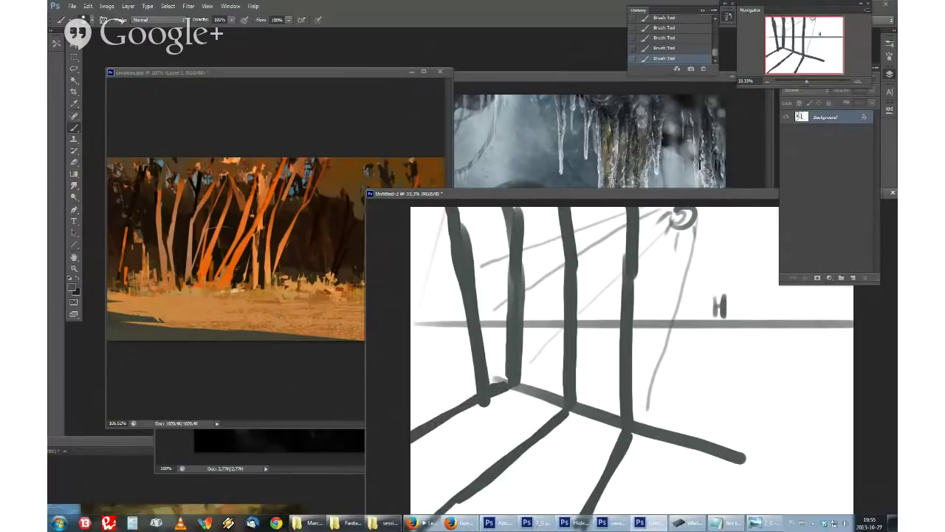
drag(417, 208, 411, 347)
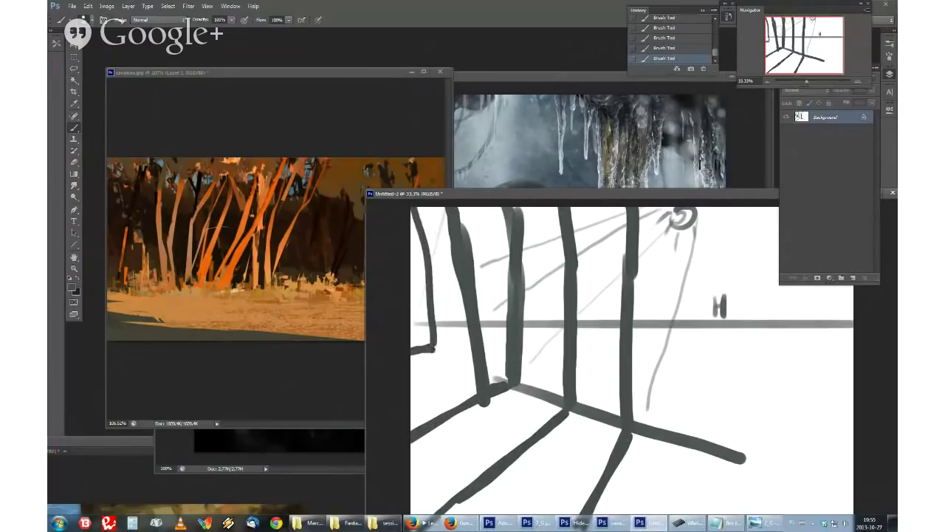
mouse_move(484, 216)
mouse_down()
mouse_move(502, 360)
mouse_move(410, 390)
mouse_up()
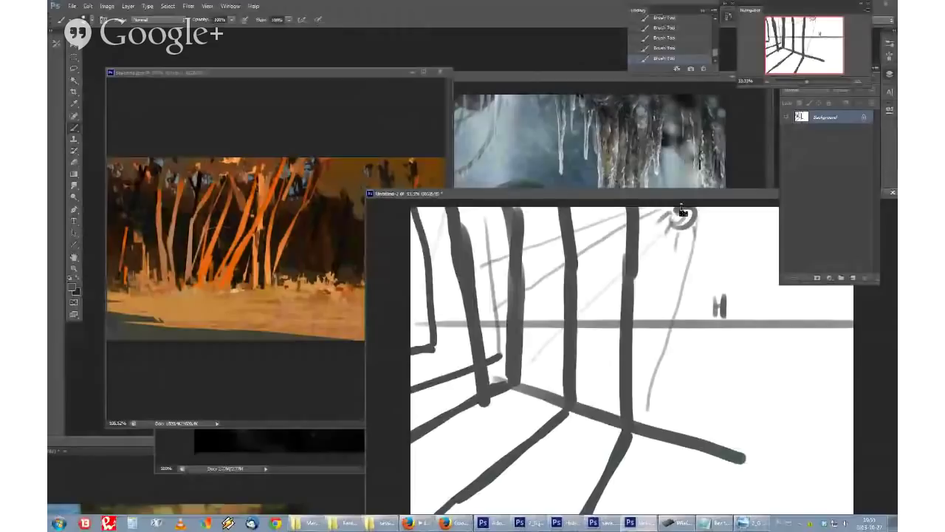
Step: Move the sketch window up to show the whole canvas, check the Google+ Hangouts broadcast window and return to Photoshop
drag(681, 194, 675, 132)
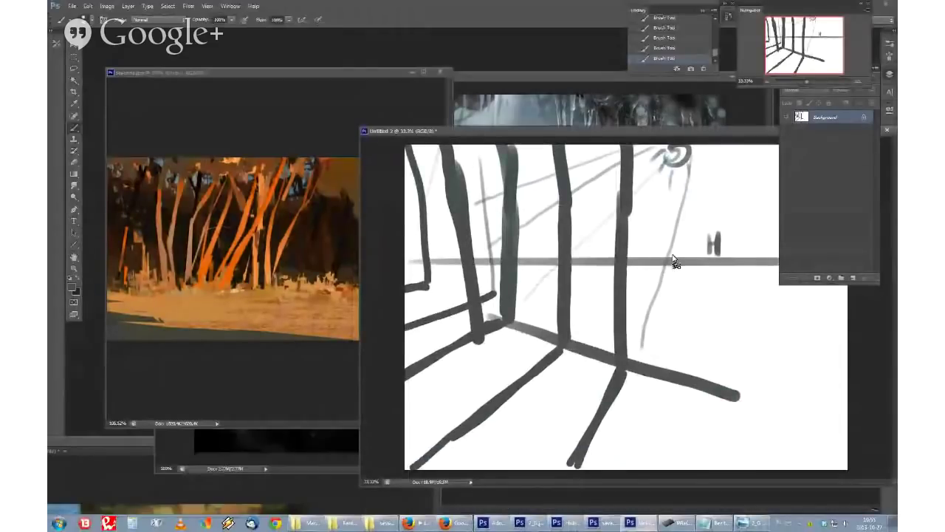
click(457, 524)
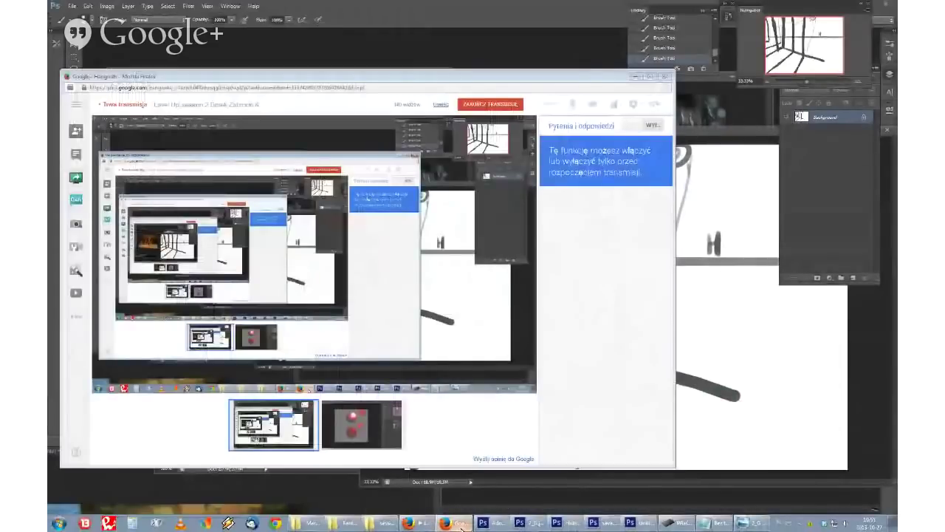
click(458, 524)
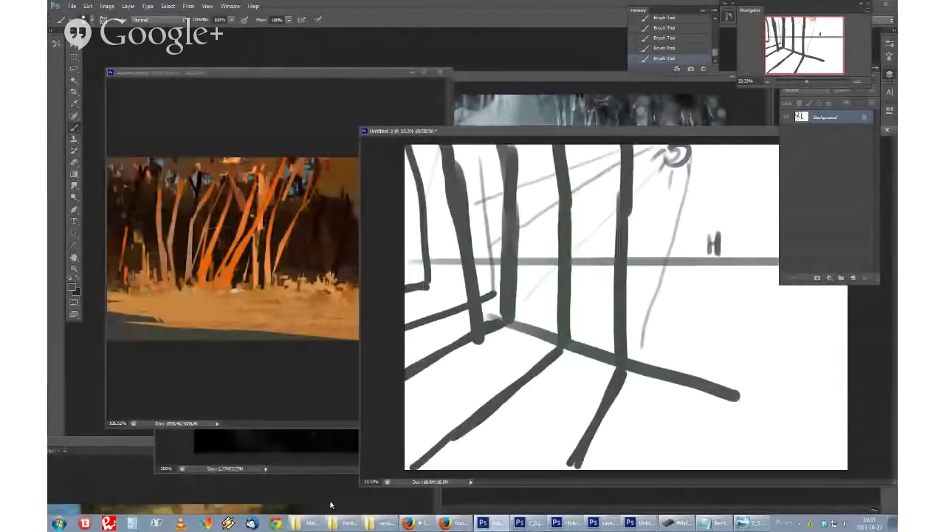
Step: Open the autumn-forest-5488_640 photo from the session2 folder in Windows Photo Viewer and examine its light and shadows enlarged
click(385, 523)
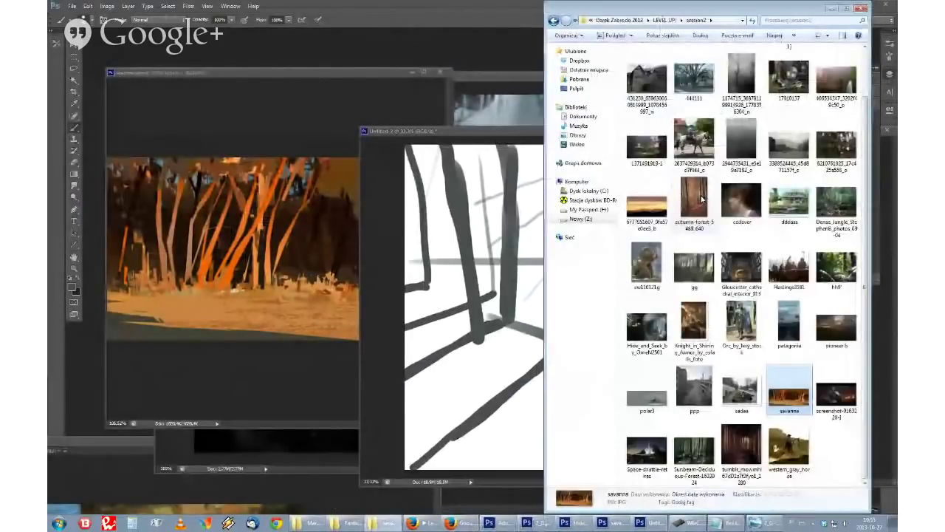
double_click(702, 199)
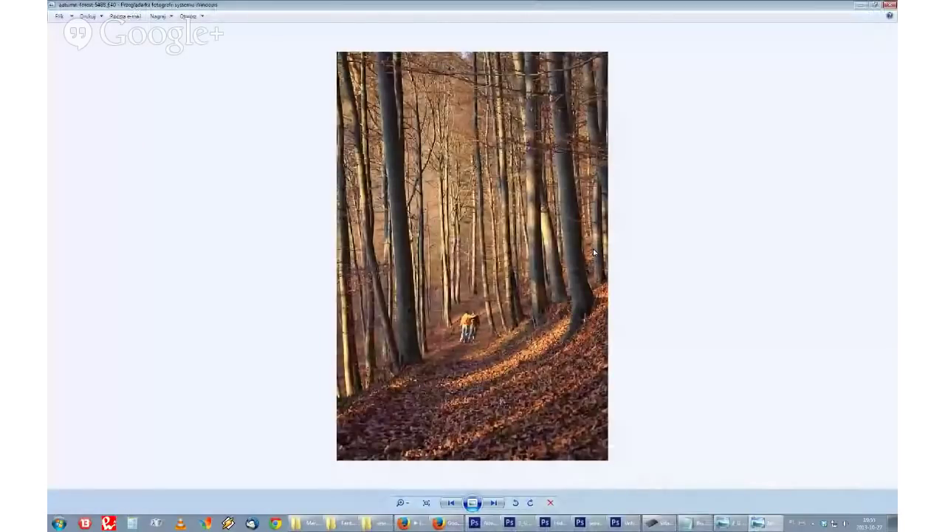
scroll(551, 333, up, 1)
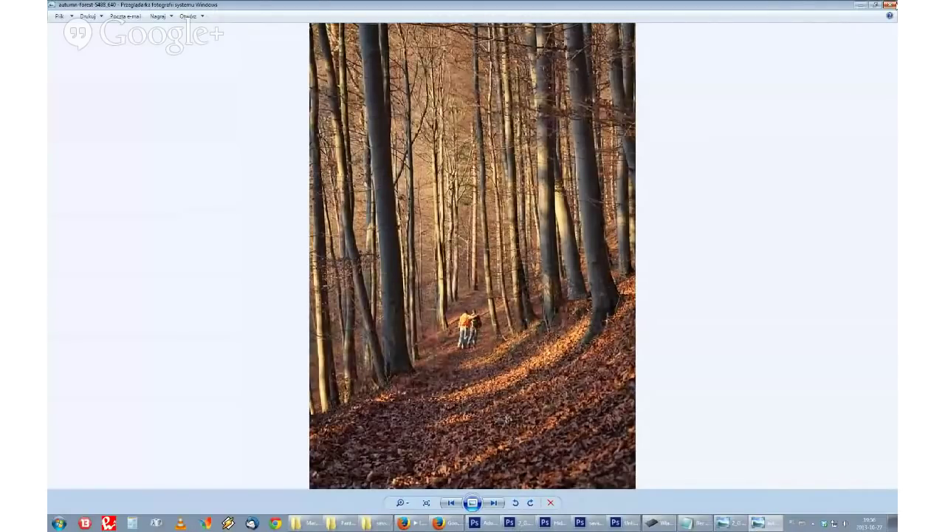
Step: Shrink the photo viewer out of its maximized view and open the autumn forest photo in Photoshop
click(891, 5)
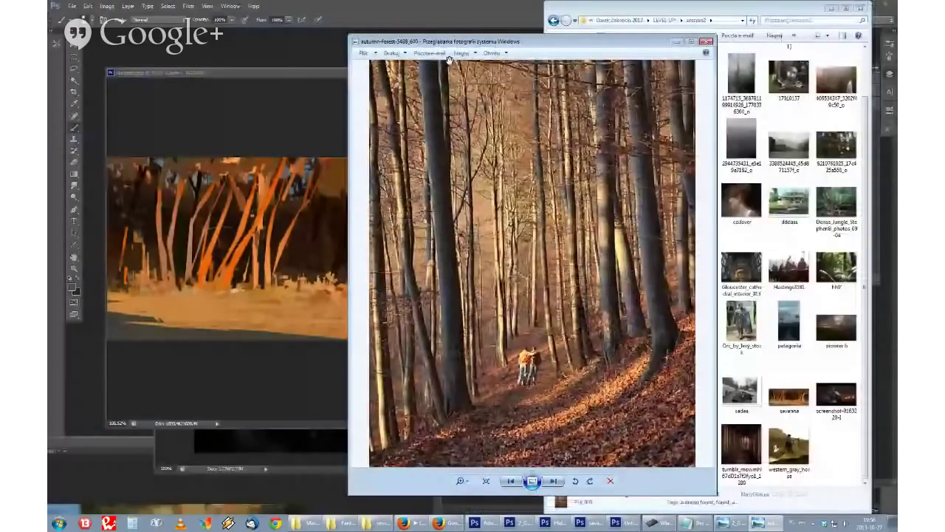
right_click(542, 135)
mouse_move(496, 145)
click(381, 175)
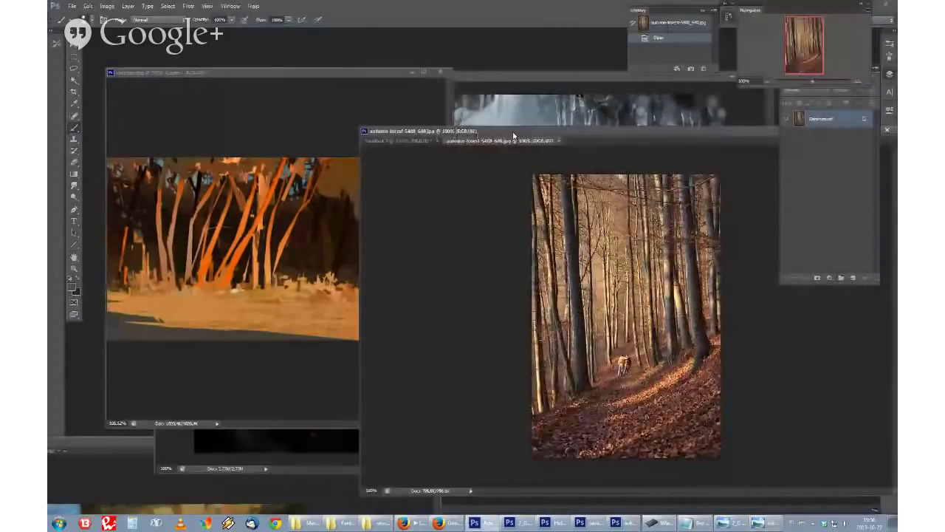
Step: Reposition and enlarge the autumn forest photo and set the brush colour to red for painting over it
drag(513, 136, 323, 106)
scroll(399, 214, up, 2)
right_click(399, 214)
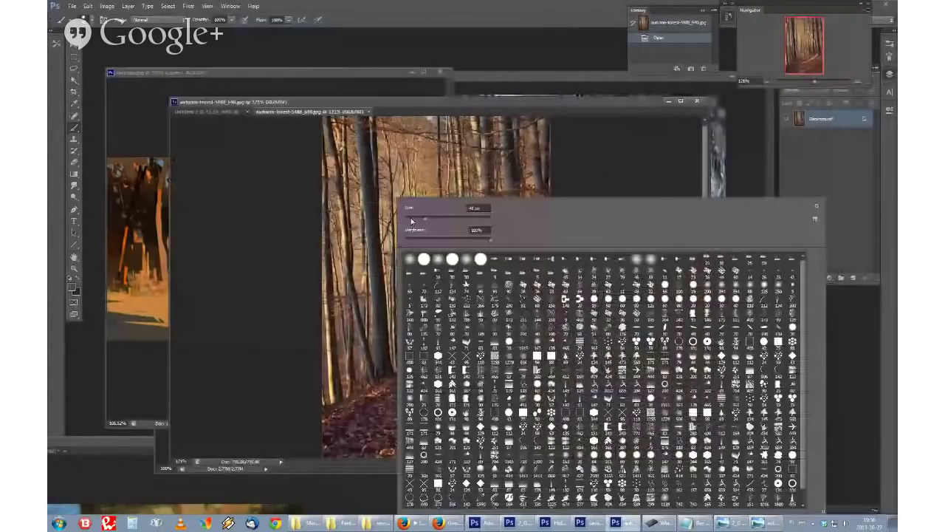
key(Escape)
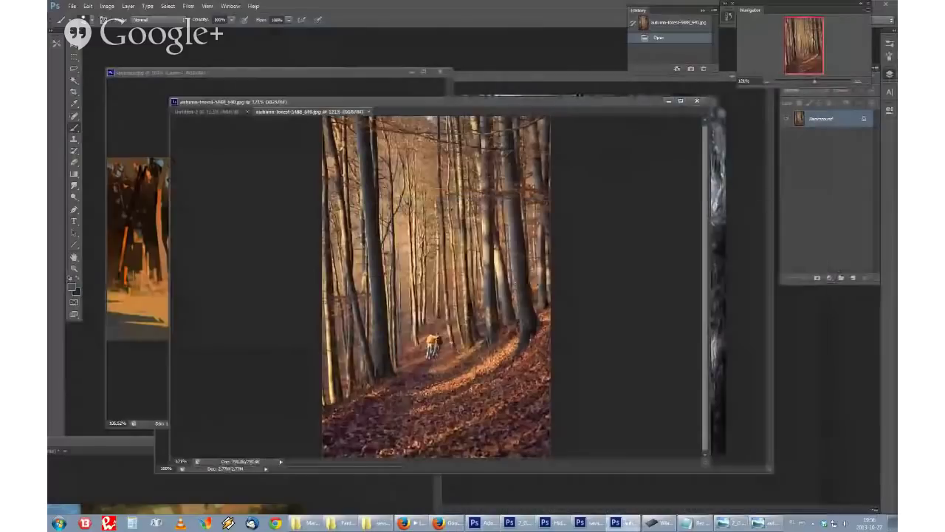
click(72, 288)
click(320, 102)
click(421, 91)
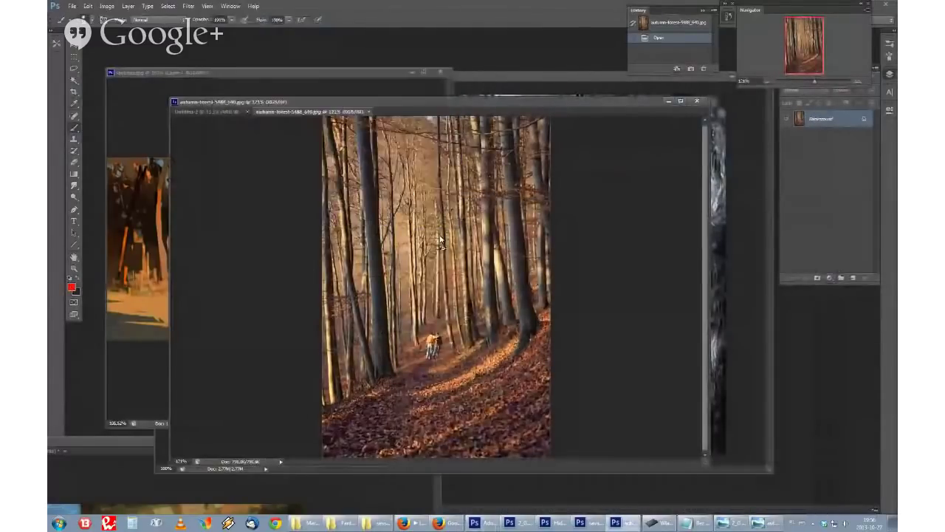
right_click(437, 235)
key(Escape)
Step: Draw red arrows running diagonally down through the forest and mark the lit and shaded sides of the foreground trunks
drag(379, 129, 455, 241)
mouse_move(343, 178)
mouse_down()
mouse_move(474, 316)
mouse_move(464, 321)
mouse_up()
drag(356, 258, 484, 357)
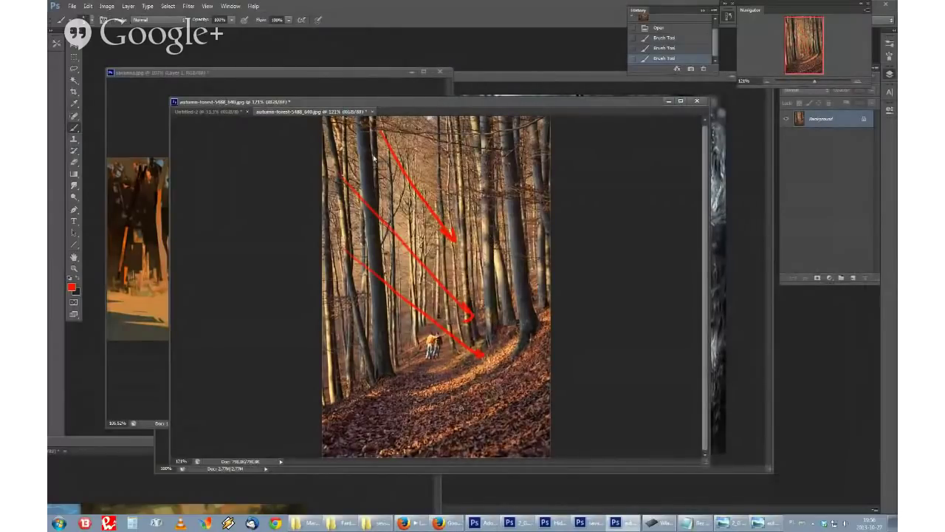
mouse_move(455, 236)
mouse_down()
mouse_move(488, 256)
mouse_move(451, 199)
mouse_move(374, 139)
mouse_move(491, 224)
mouse_move(478, 146)
mouse_move(489, 146)
mouse_move(479, 174)
mouse_move(493, 176)
mouse_move(488, 155)
mouse_up()
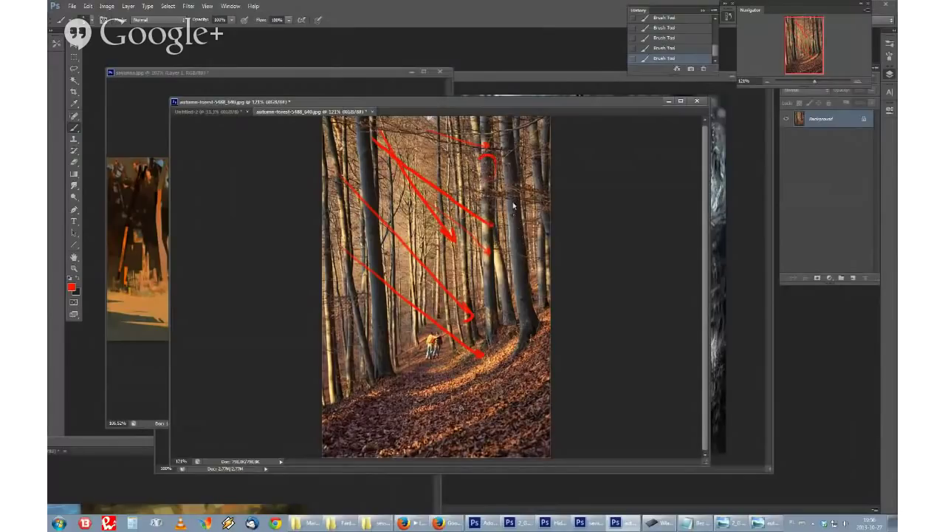
mouse_move(517, 204)
mouse_down()
mouse_move(514, 283)
mouse_move(528, 282)
mouse_move(526, 221)
mouse_up()
scroll(702, 36, up, 5)
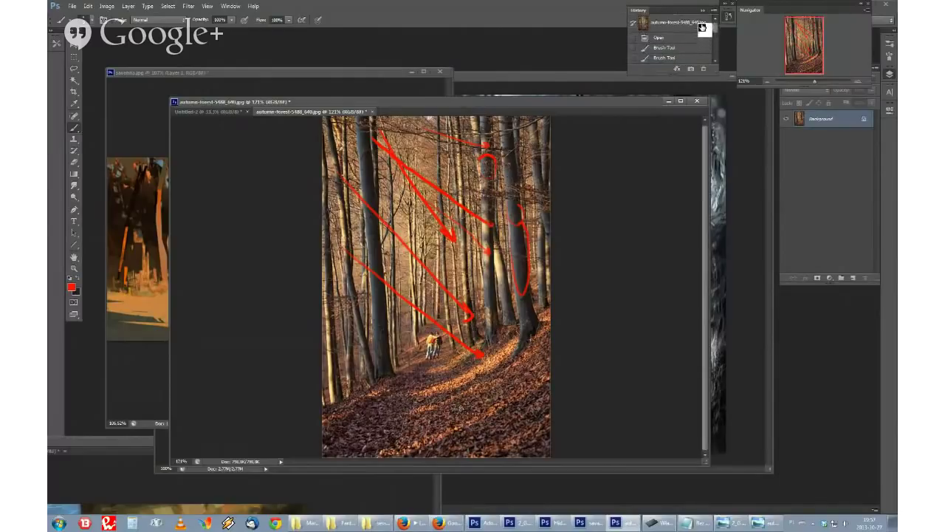
Step: Restore the photo to its opened state and, on a new layer, draw short red light arrows at the distant trunks
click(702, 23)
click(853, 278)
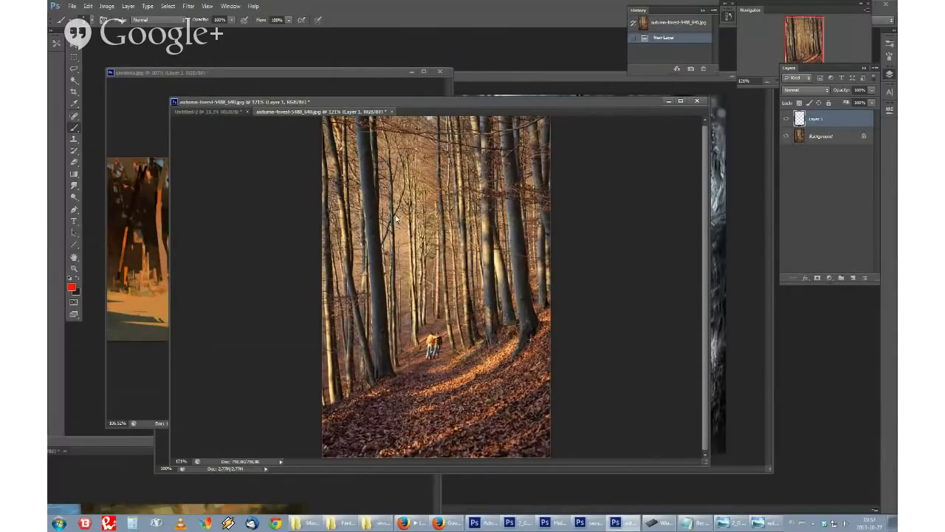
mouse_move(396, 220)
mouse_down()
mouse_move(408, 230)
mouse_move(404, 241)
mouse_up()
drag(389, 179, 407, 193)
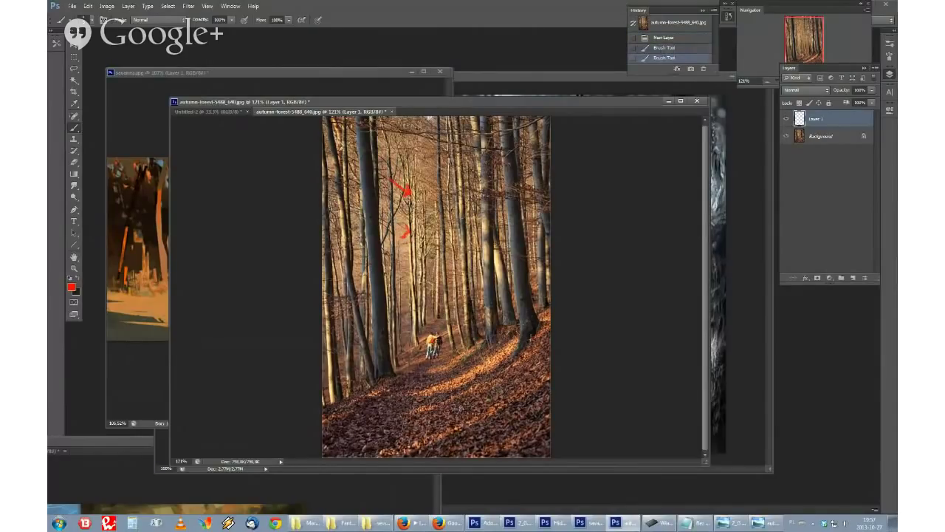
drag(394, 244, 417, 259)
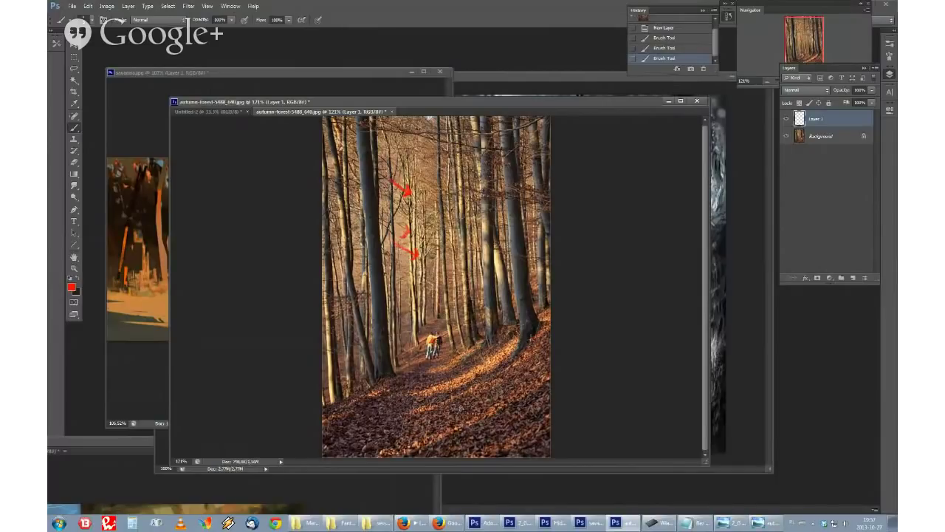
Step: Outline the distant and left foreground tree groups in red and draw light arrows towards the left trunk, path and slope
drag(429, 187, 405, 180)
mouse_move(339, 206)
mouse_down()
mouse_move(365, 219)
mouse_move(323, 170)
mouse_move(326, 235)
mouse_move(363, 373)
mouse_move(387, 295)
mouse_move(361, 135)
mouse_move(343, 126)
mouse_move(329, 137)
mouse_move(328, 185)
mouse_up()
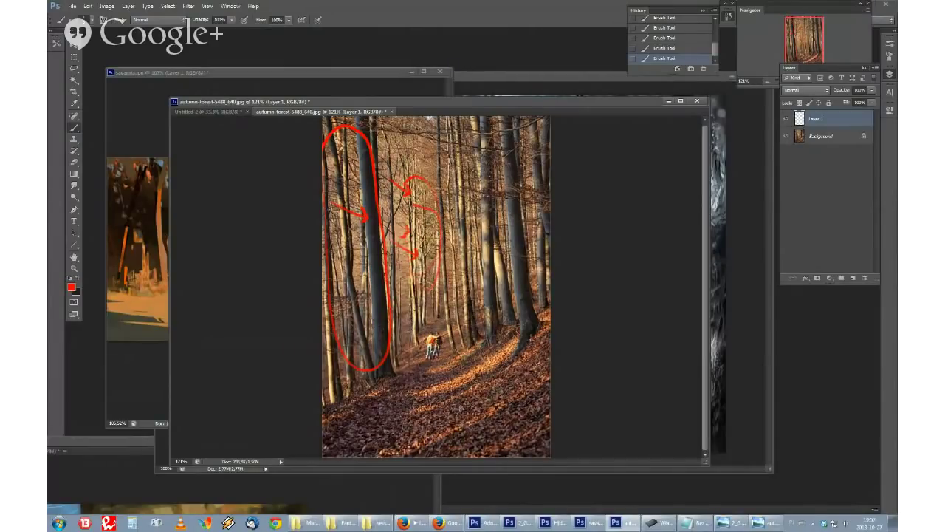
drag(403, 342, 440, 383)
drag(421, 260, 493, 339)
Step: Examine the walking couple and the sunlit strips on the leafy path at higher magnification
scroll(638, 293, up, 3)
scroll(638, 293, up, 2)
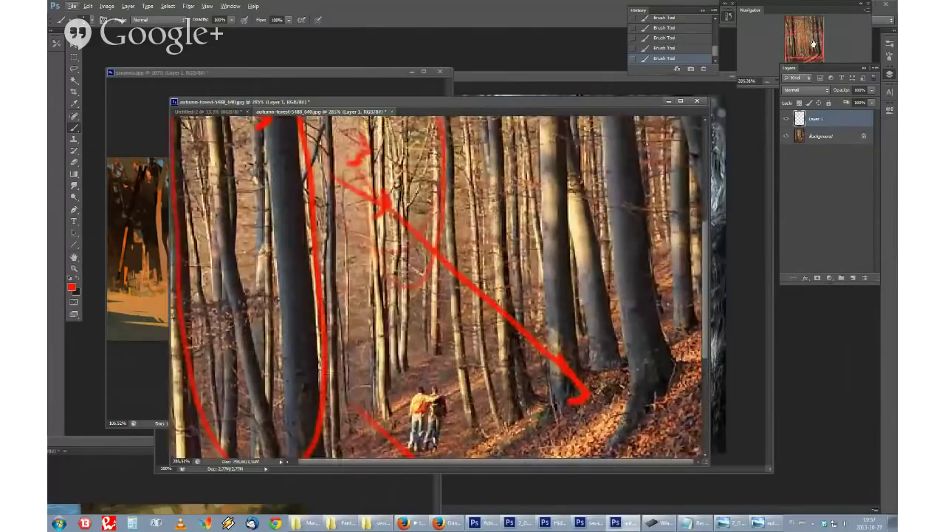
drag(813, 45, 812, 62)
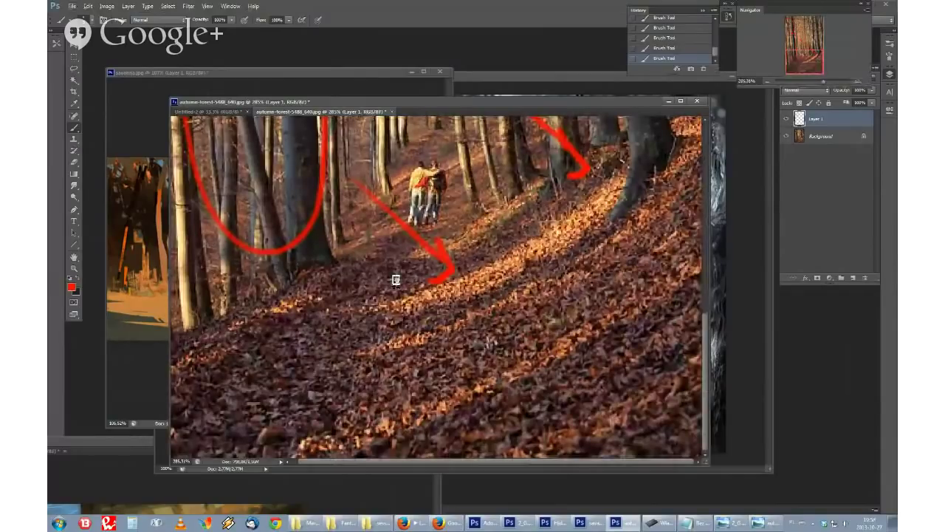
drag(570, 104, 611, 117)
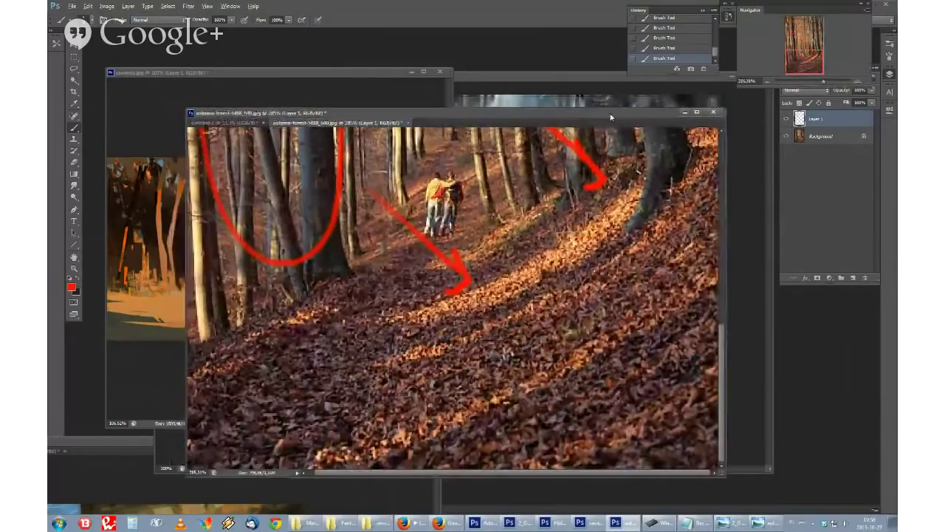
key(ctrl+0)
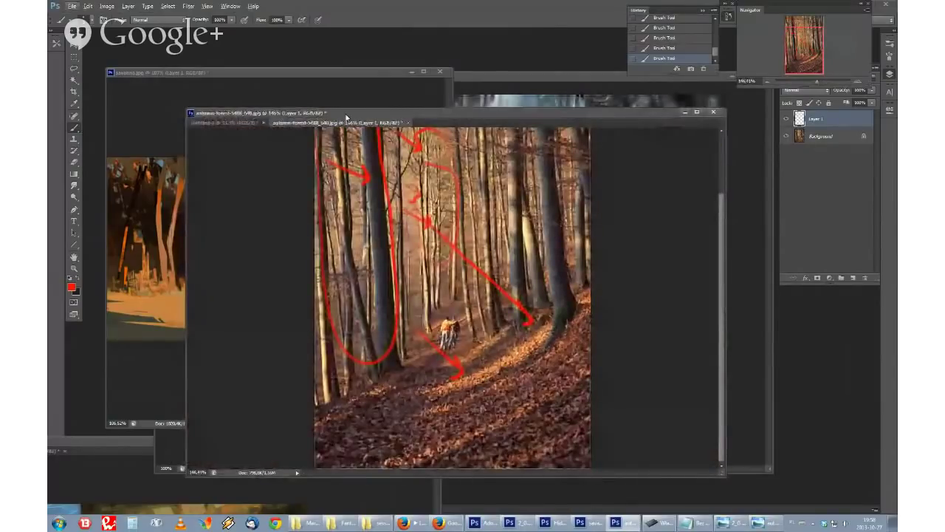
Step: Move the forest photo window aside and create a blank white 3000 x 2200 pixel document in the same window group
drag(346, 116, 406, 134)
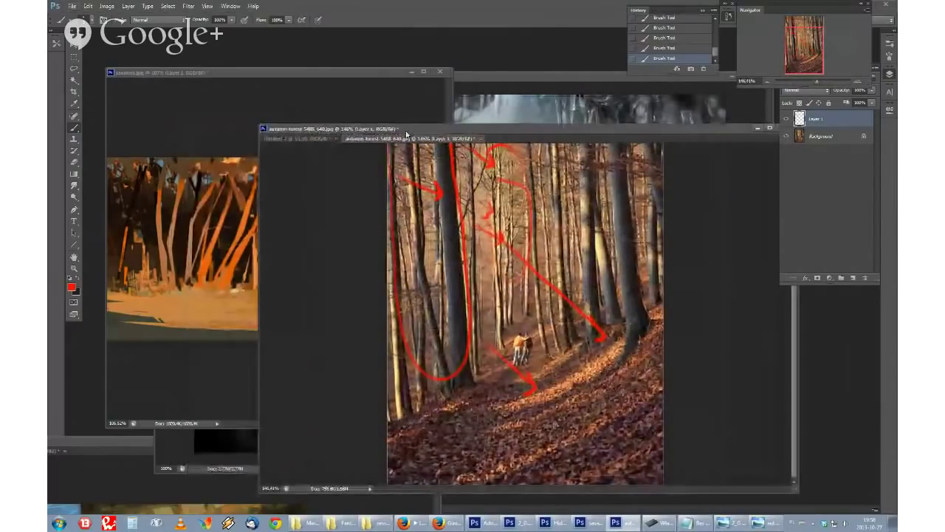
drag(395, 130, 462, 133)
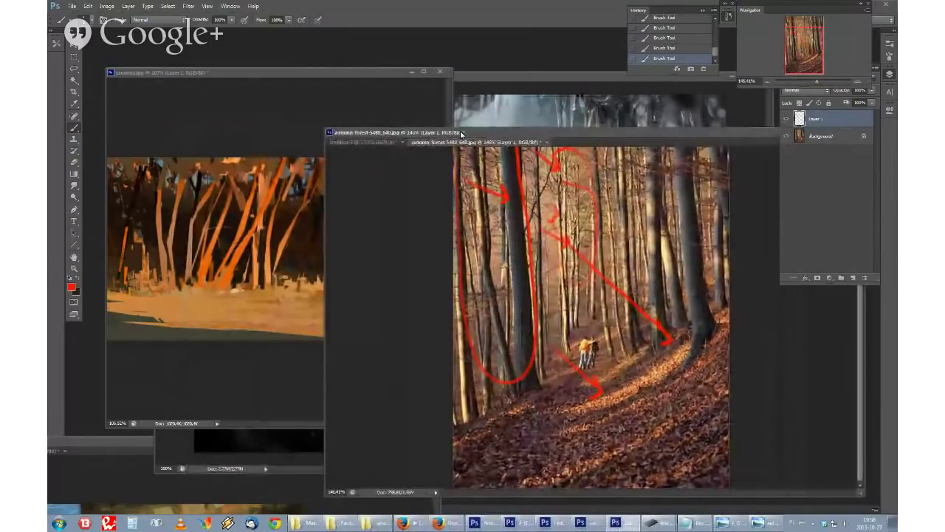
double_click(457, 144)
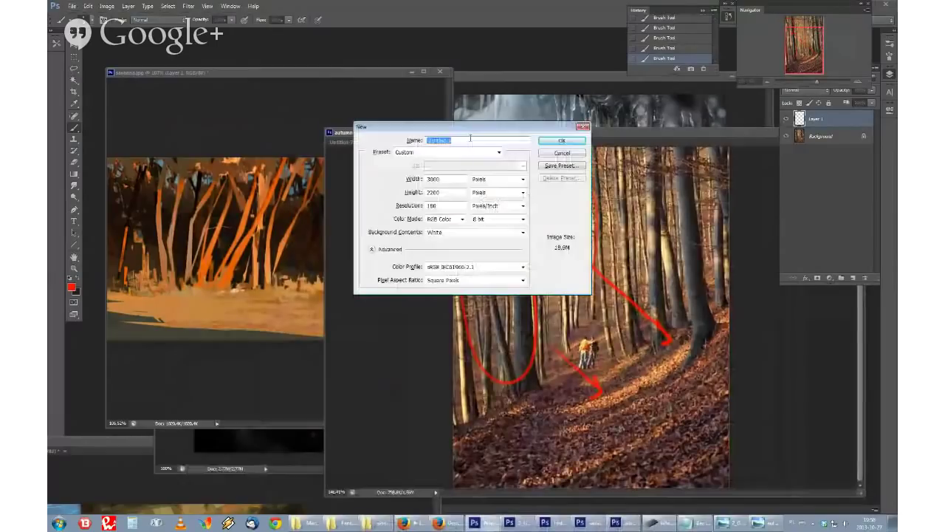
click(552, 149)
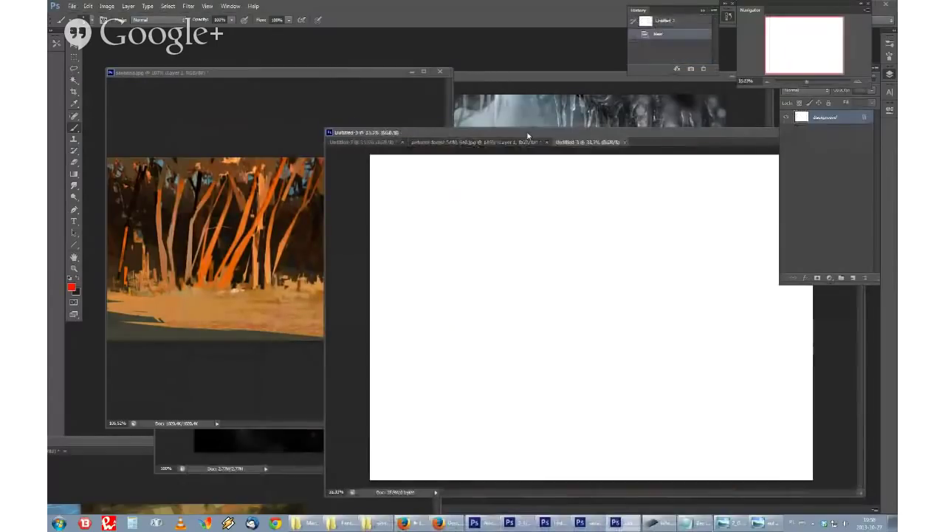
drag(528, 136, 420, 132)
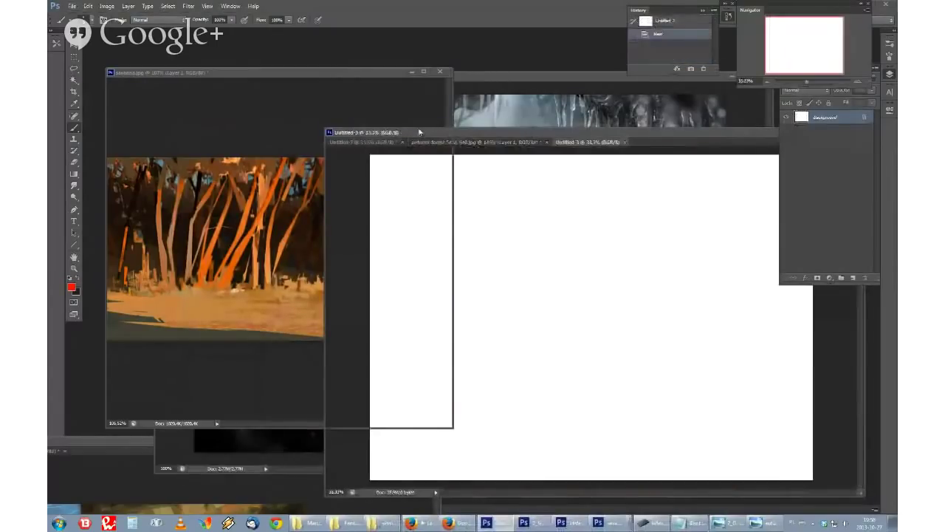
Step: Open the movie screenshot of the cloaked knight from the session2 folder in Windows Photo Viewer
click(374, 525)
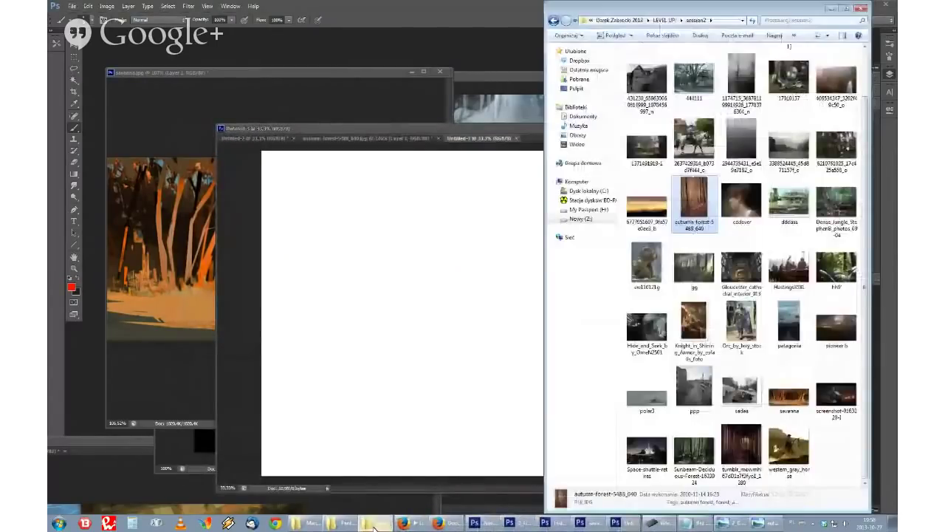
double_click(849, 397)
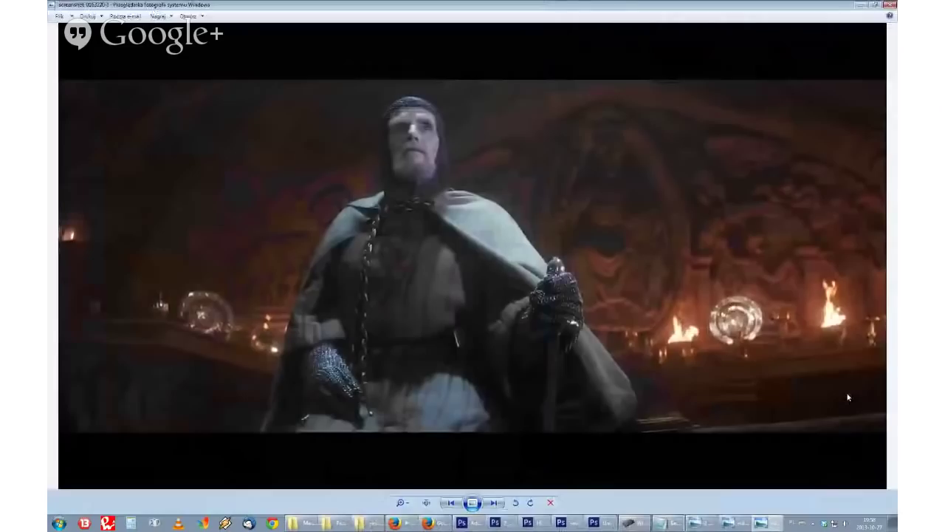
Step: Open the film still of the seated knight, screenshot-0163220-1.png, in Photoshop from the photo viewer and session folder
click(876, 5)
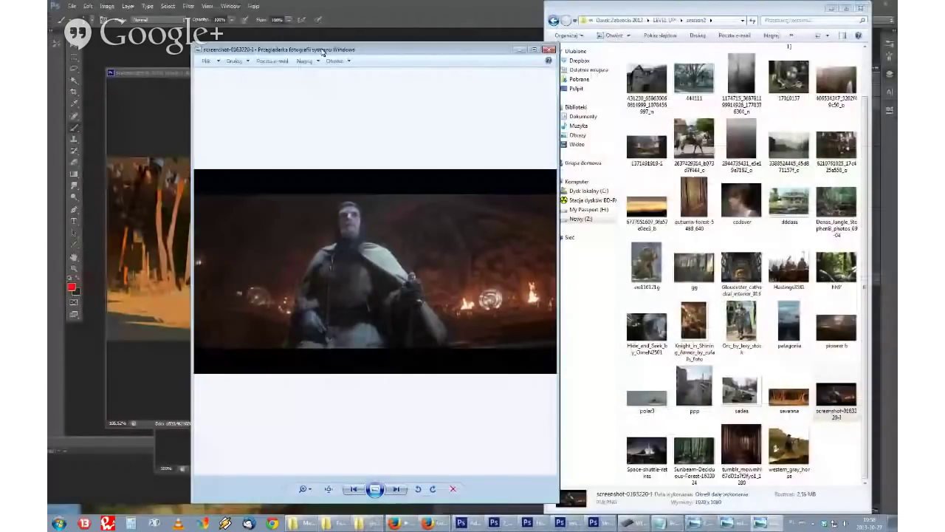
drag(322, 52, 516, 76)
click(362, 332)
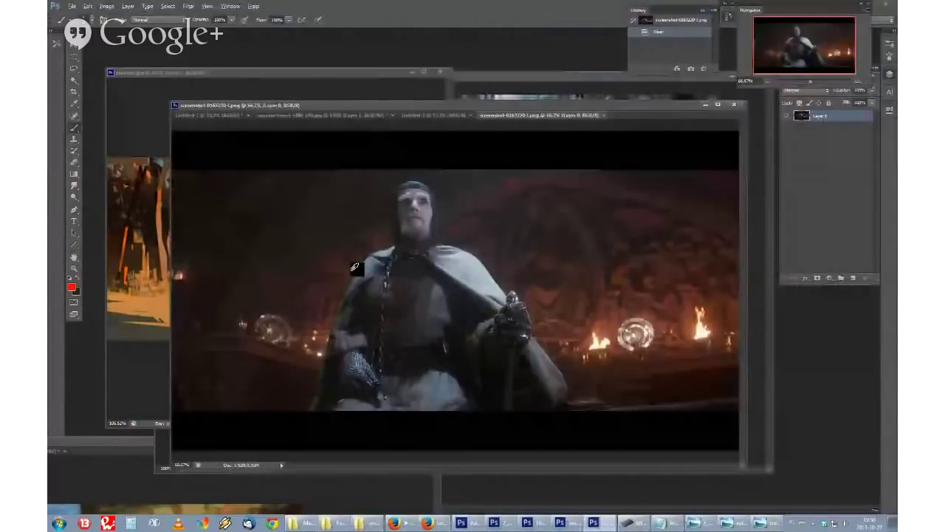
scroll(354, 268, up, 2)
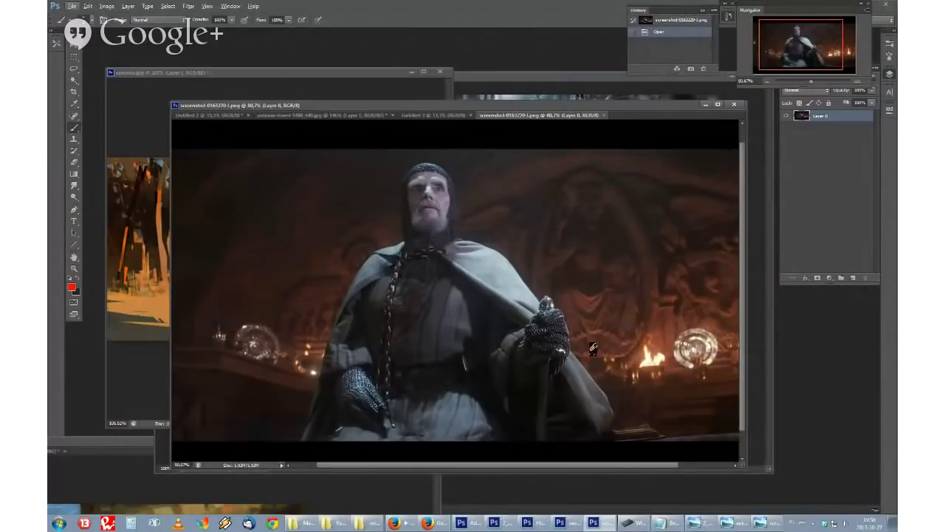
Step: Add a new layer and circle the firelit background areas on both sides of the knight in red
click(669, 390)
click(710, 366)
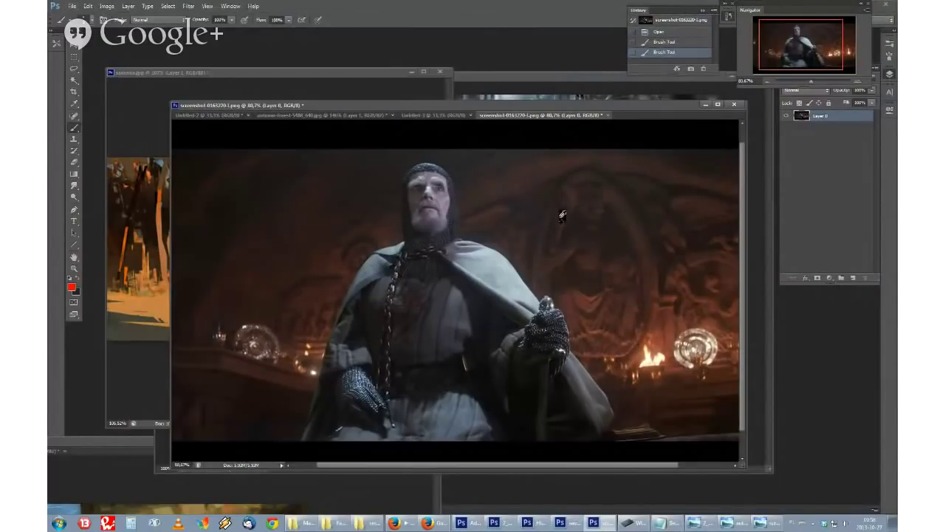
click(557, 221)
click(527, 254)
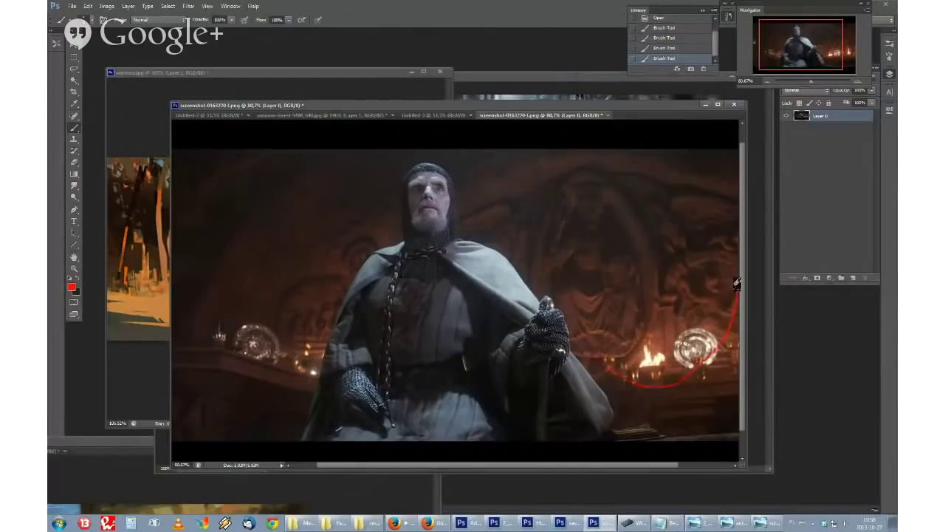
click(854, 279)
mouse_move(595, 228)
mouse_down()
mouse_move(566, 290)
mouse_move(714, 386)
mouse_move(687, 231)
mouse_up()
mouse_move(211, 292)
mouse_down()
mouse_move(301, 366)
mouse_move(298, 218)
mouse_move(255, 236)
mouse_up()
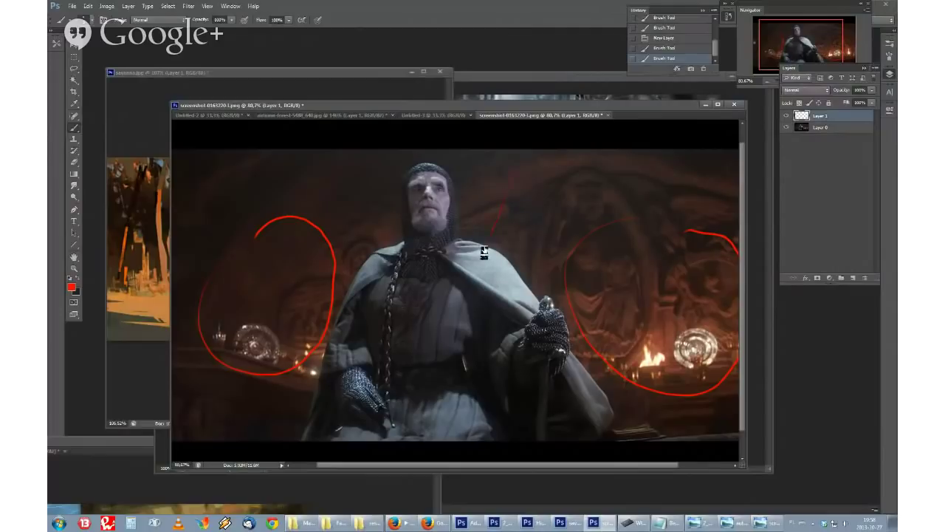
Step: Draw long red arrows slanting down from above onto the knight's collar, chest and light-coloured cape to mark the incoming light
drag(479, 248, 506, 198)
mouse_move(338, 152)
mouse_down()
mouse_move(390, 249)
mouse_move(403, 238)
mouse_up()
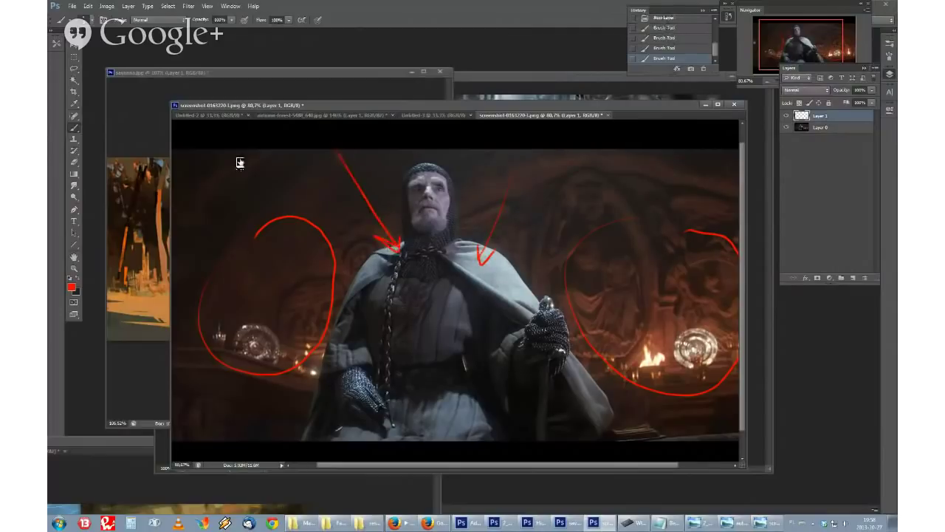
mouse_move(220, 151)
mouse_down()
mouse_move(399, 289)
mouse_move(384, 297)
mouse_up()
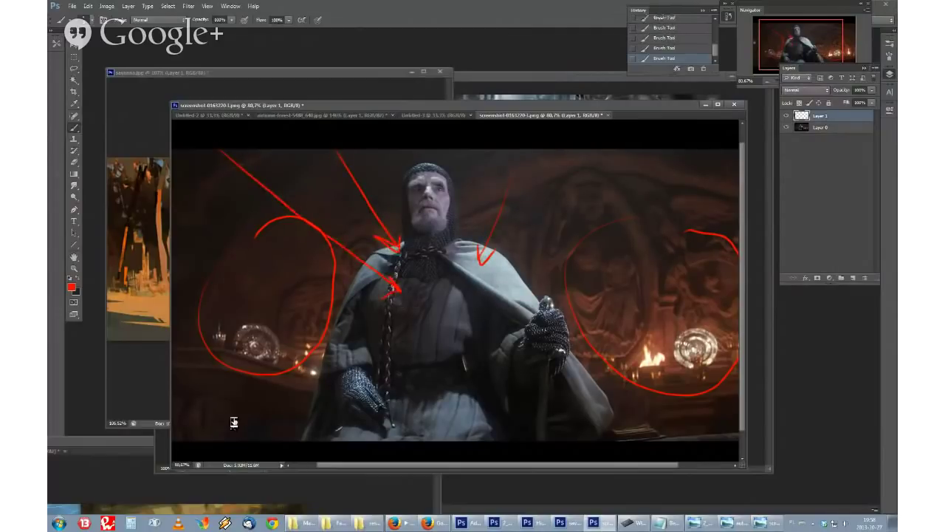
drag(234, 419, 375, 336)
key(ctrl+z)
mouse_move(516, 275)
mouse_down()
mouse_move(533, 274)
mouse_move(566, 154)
mouse_up()
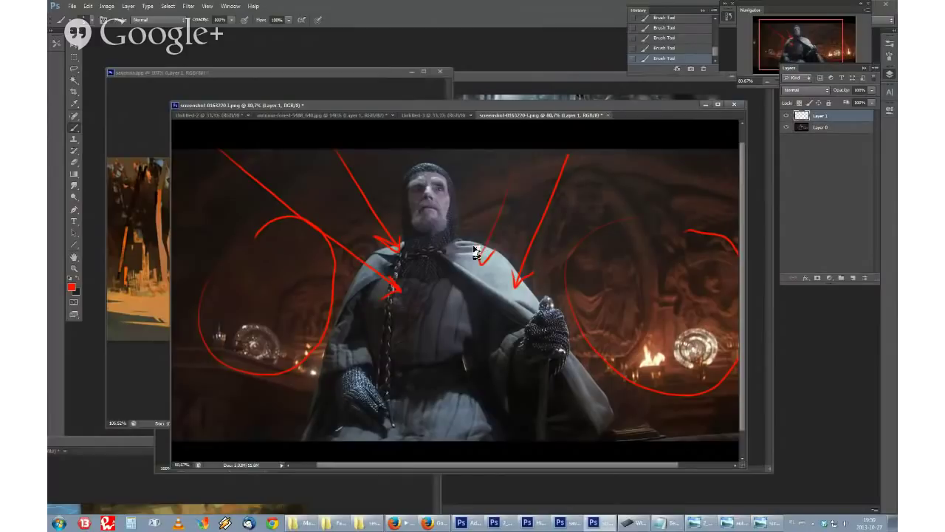
Step: Circle in red the brightly lit cloth on the cape's shoulder and the darker folds on the chest
mouse_move(511, 105)
mouse_down()
mouse_move(495, 99)
mouse_move(496, 114)
mouse_up()
scroll(464, 120, down, 3)
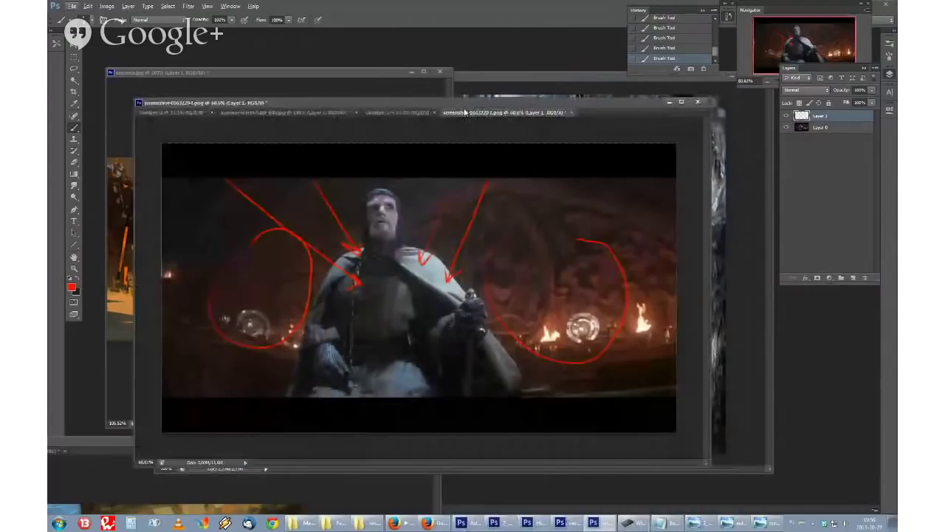
scroll(381, 239, up, 2)
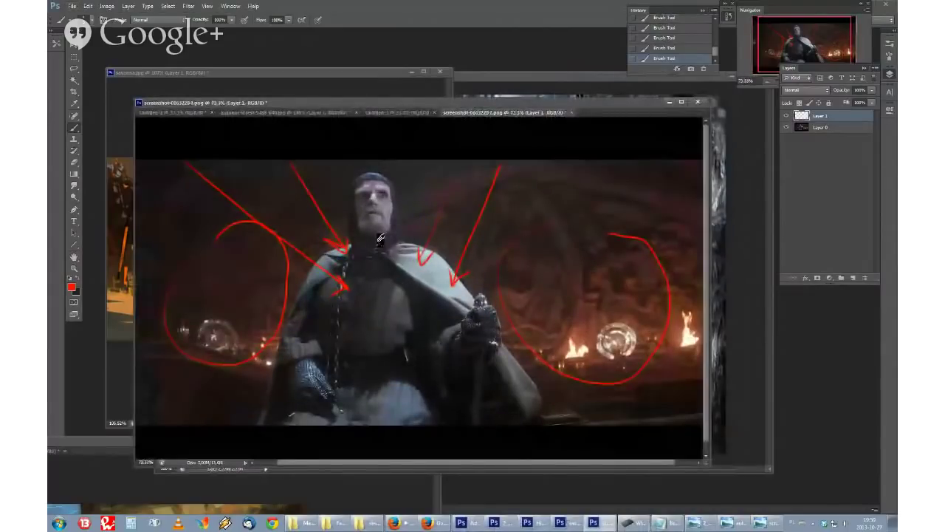
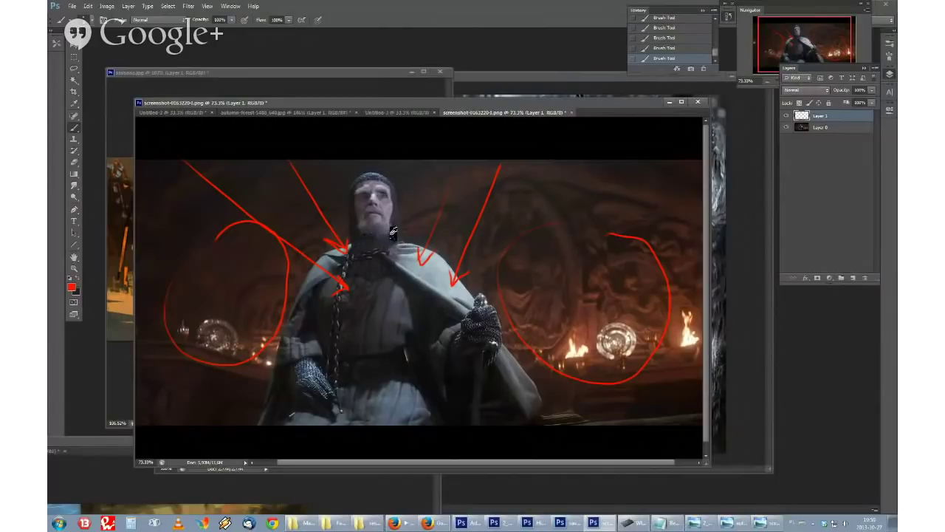
scroll(397, 224, up, 8)
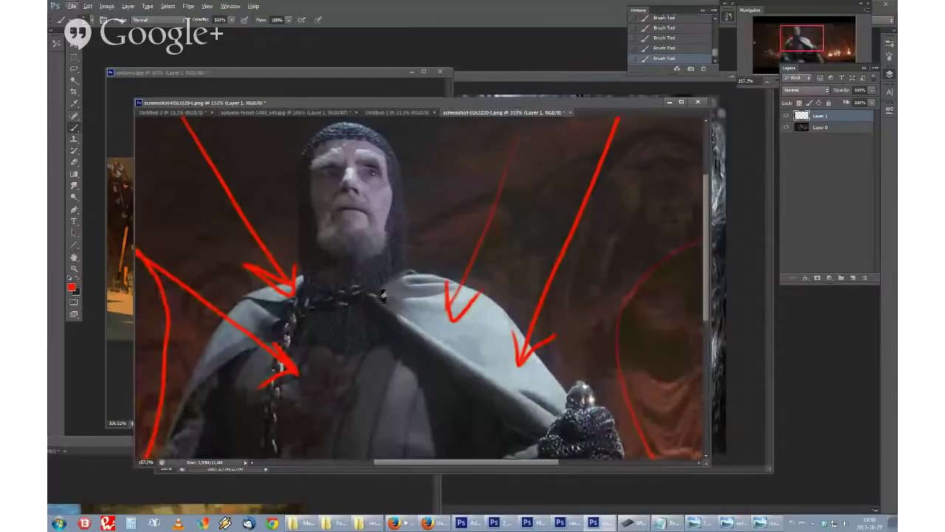
mouse_move(387, 362)
mouse_down()
mouse_move(359, 372)
mouse_move(391, 438)
mouse_up()
mouse_move(453, 366)
mouse_down()
mouse_move(439, 301)
mouse_move(450, 359)
mouse_move(468, 350)
mouse_up()
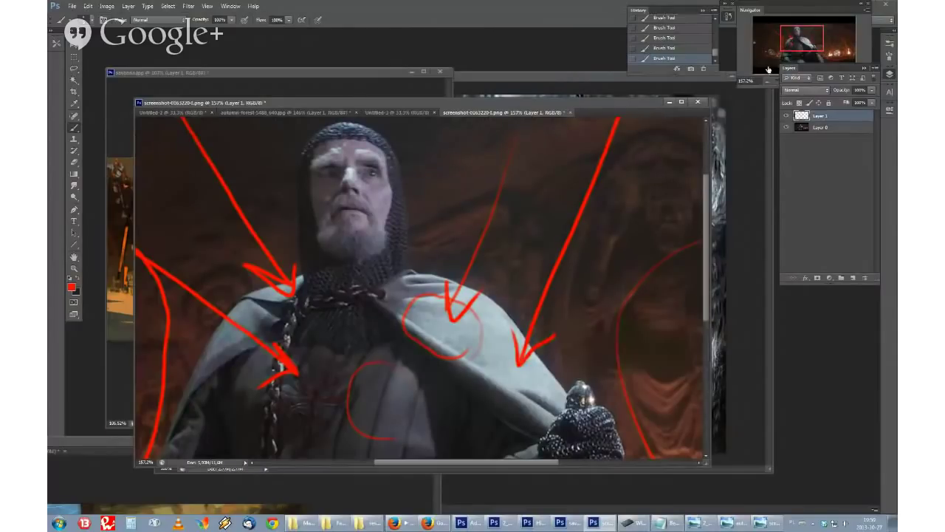
Step: Check the broadcast in the Google+ Hangouts window, and return to the knight image in Photoshop
click(667, 103)
key(ctrl+Tab)
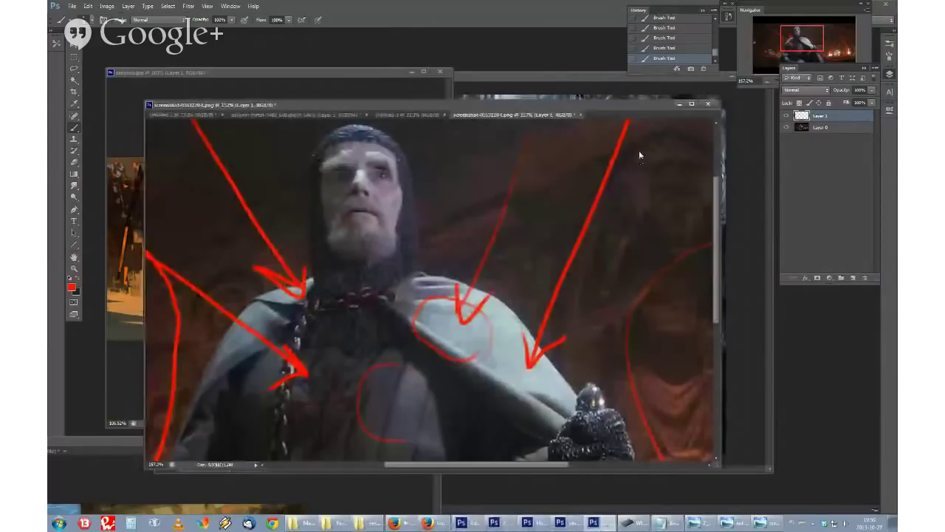
drag(784, 44, 788, 49)
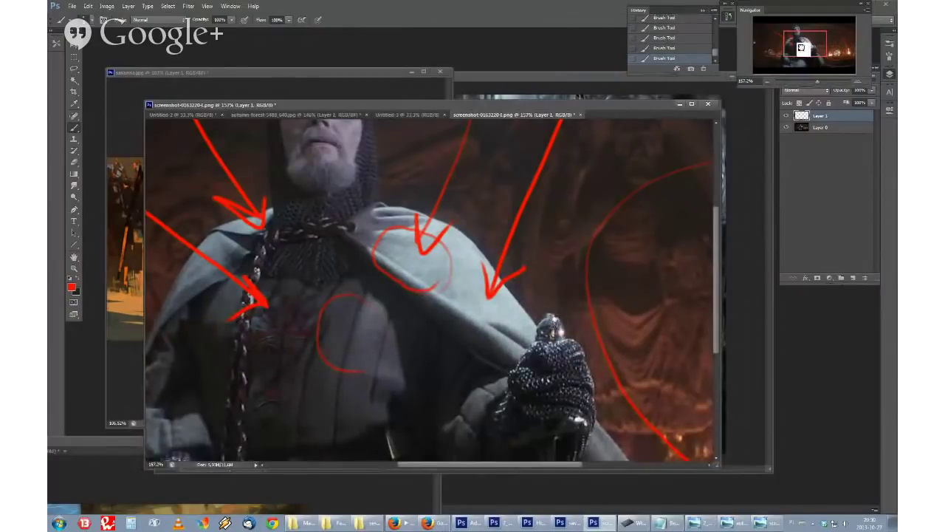
drag(805, 47, 795, 71)
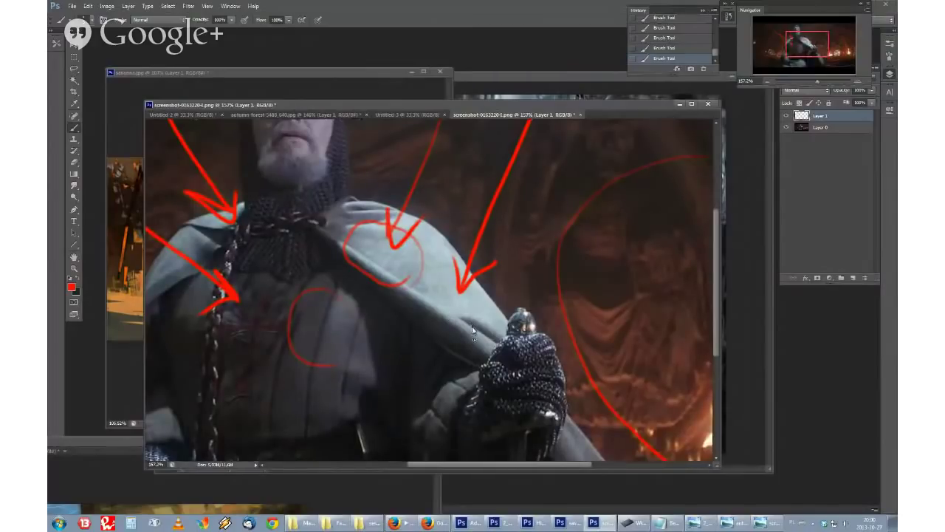
click(440, 522)
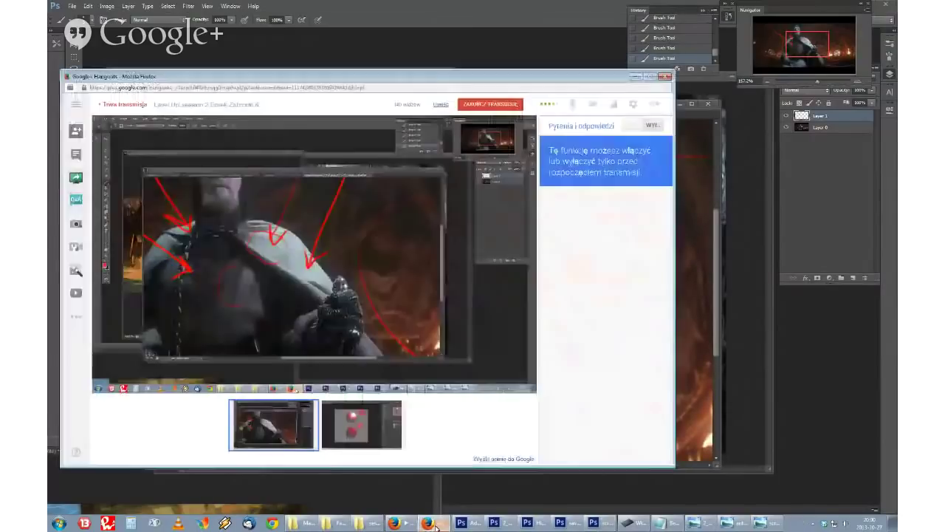
click(465, 522)
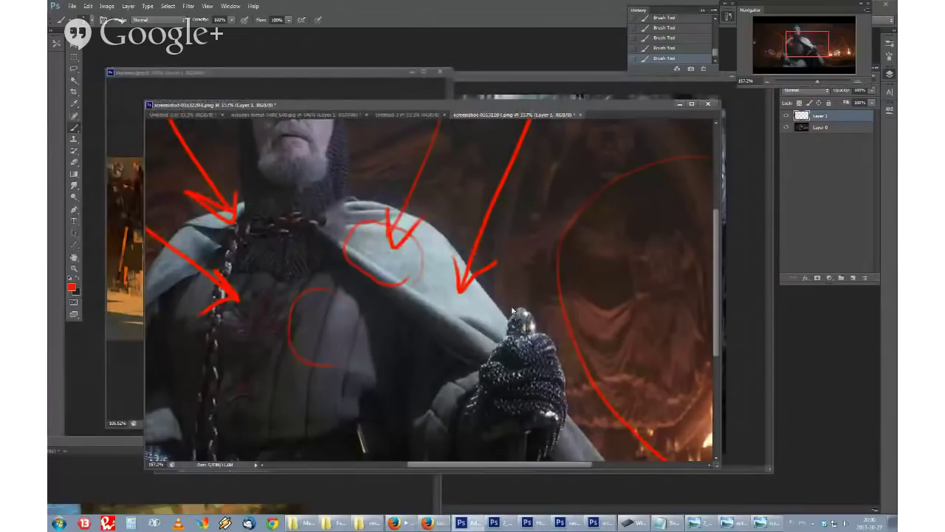
Step: Outline the sword pommel and the edge of the mail glove in red, and add short red arrows rising from the lit shoulder
mouse_move(520, 338)
mouse_down()
mouse_move(549, 387)
mouse_move(560, 373)
mouse_move(557, 345)
mouse_move(519, 307)
mouse_move(526, 328)
mouse_up()
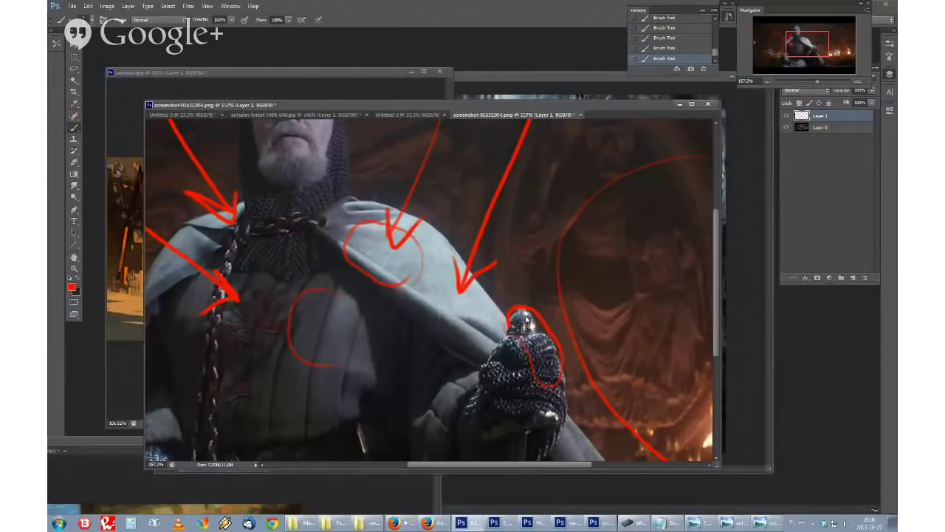
drag(791, 45, 783, 37)
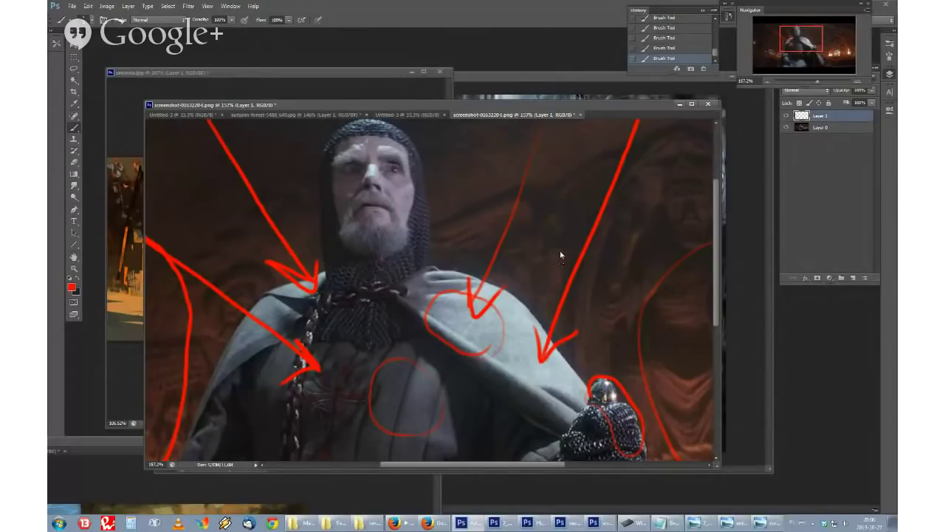
drag(799, 37, 799, 36)
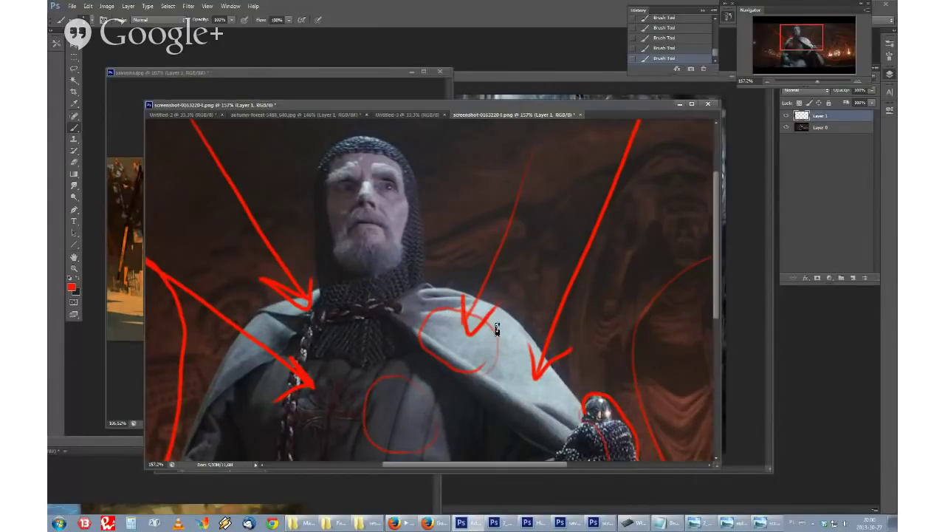
drag(523, 291, 509, 264)
drag(453, 275, 461, 271)
scroll(461, 270, down, 5)
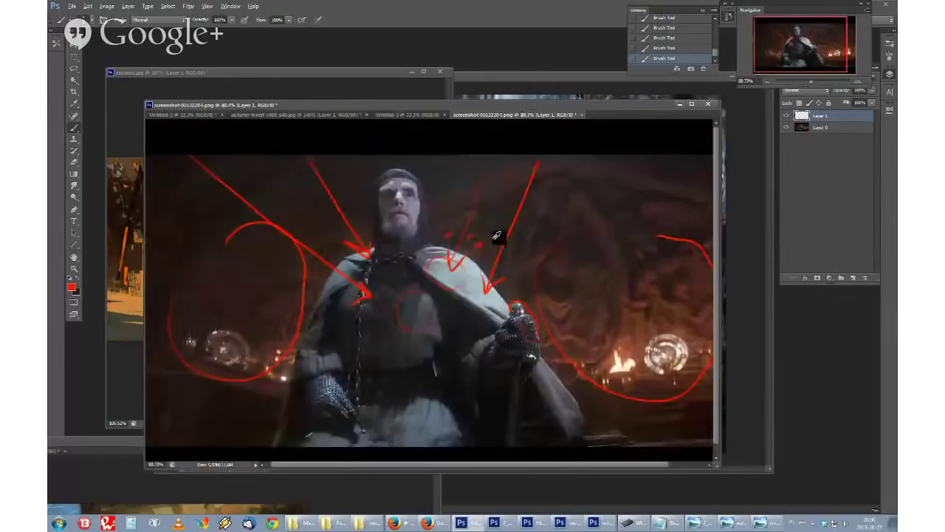
scroll(497, 235, up, 2)
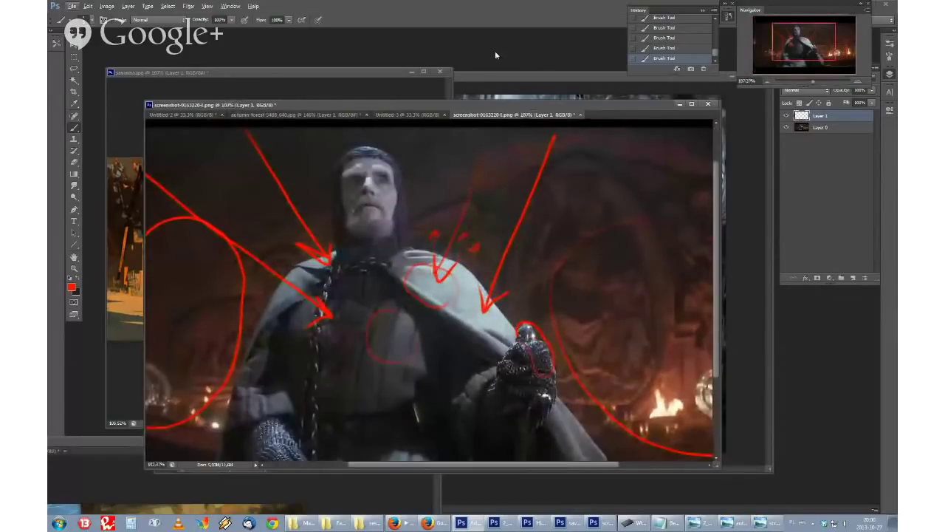
drag(488, 236, 495, 245)
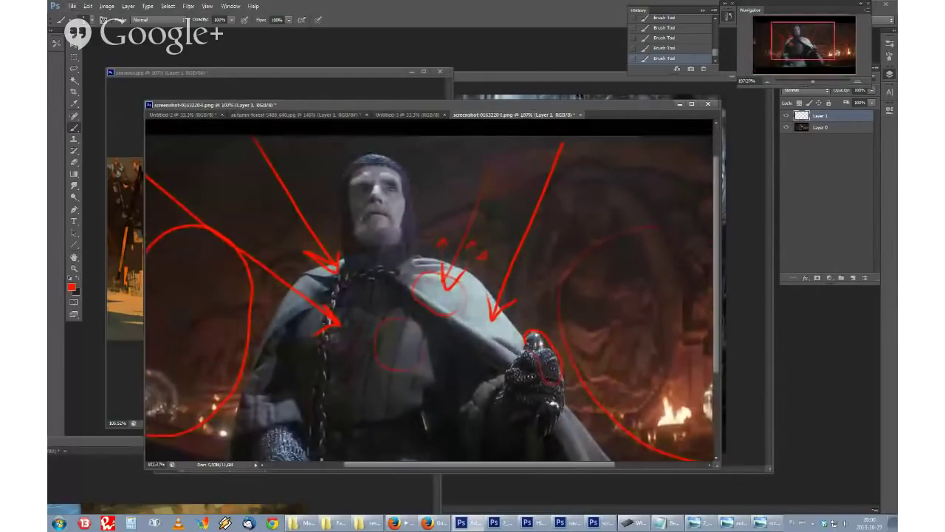
drag(517, 140, 526, 151)
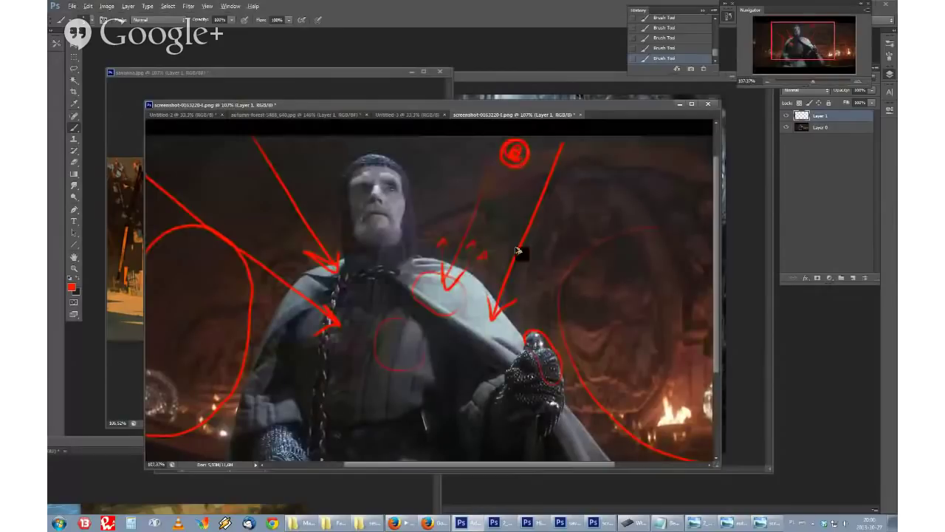
key(ctrl+z)
Step: Paint a pale spot in the dark background above the shoulder using the sampled cape colour, and brighten its centre with light blue #c5e6ff
alt+click(480, 289)
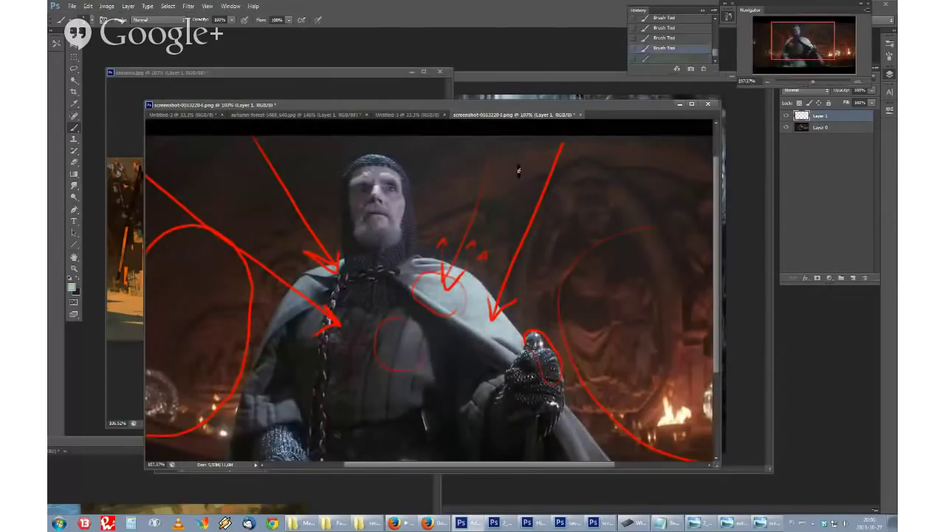
drag(519, 171, 526, 173)
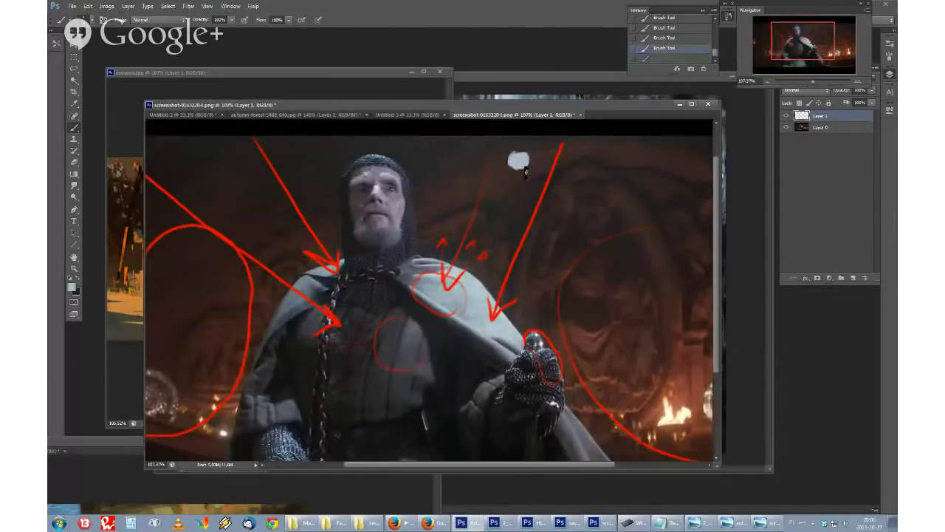
click(72, 286)
click(240, 93)
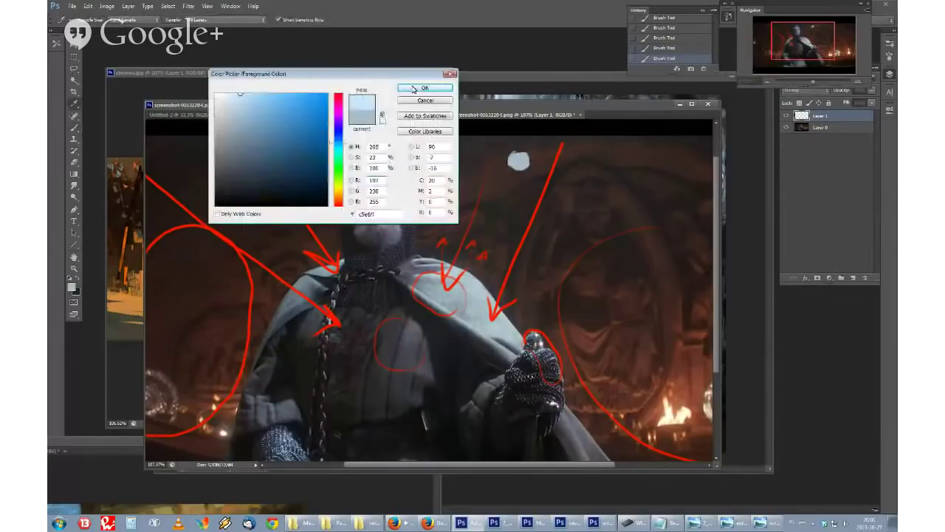
click(425, 88)
click(519, 161)
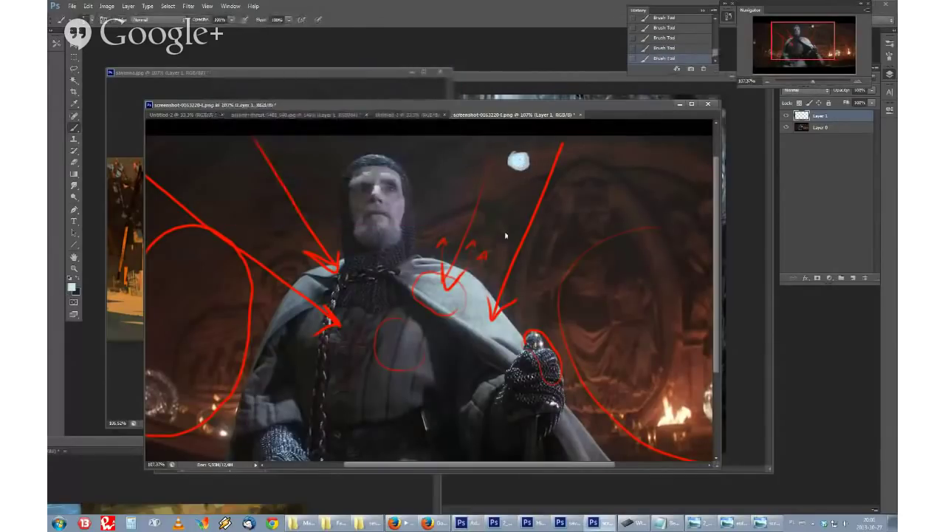
Step: Switch to another brush, stretch the pale spot into a slanted shape, and paint a light streak from it down to the shoulder
right_click(506, 235)
click(525, 153)
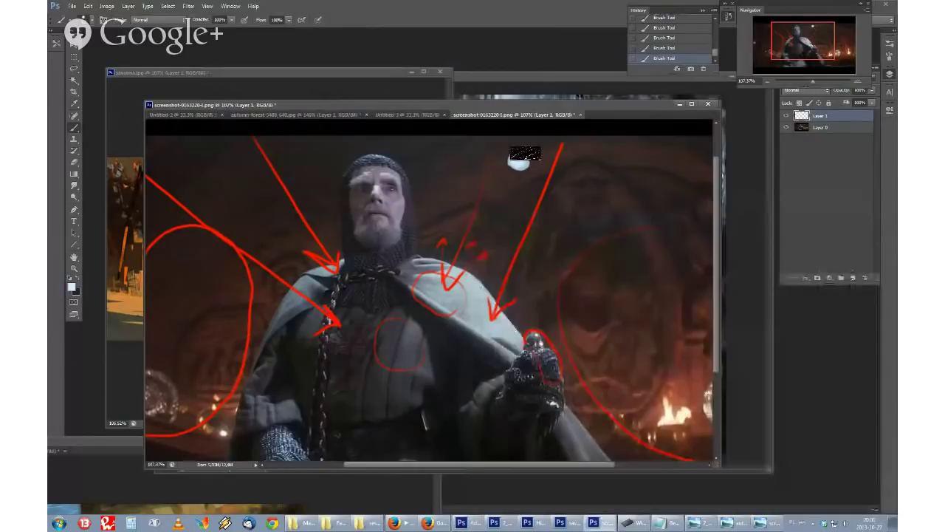
right_click(525, 154)
mouse_move(511, 181)
mouse_down()
mouse_move(540, 151)
mouse_move(501, 187)
mouse_up()
alt+click(505, 157)
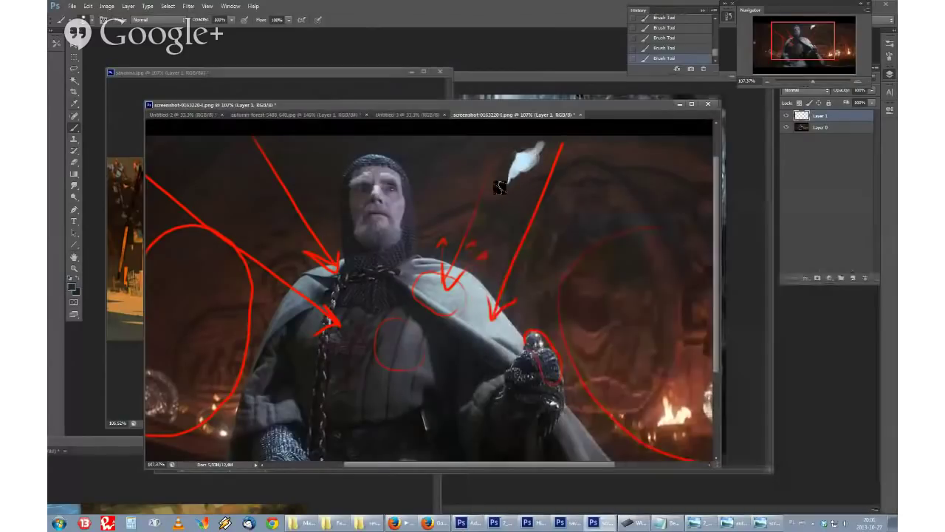
key(x)
drag(532, 153, 478, 257)
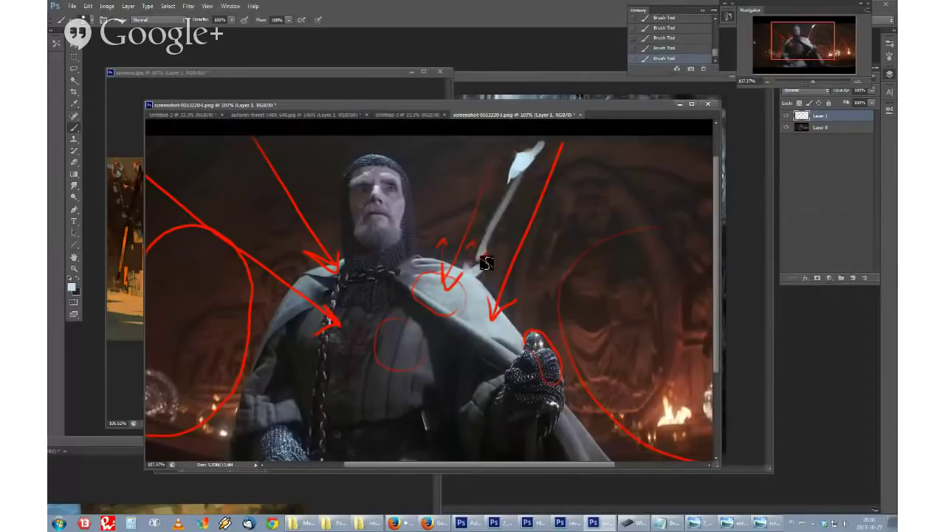
right_click(455, 262)
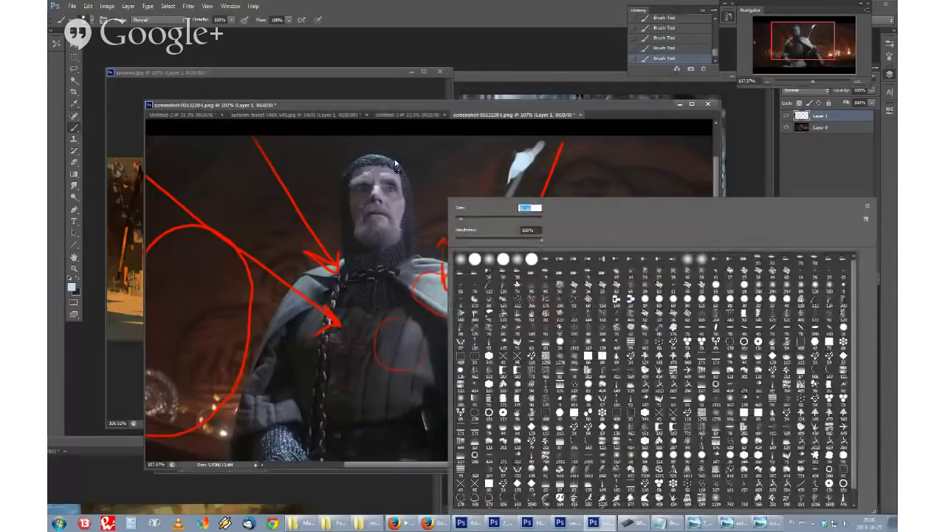
click(423, 235)
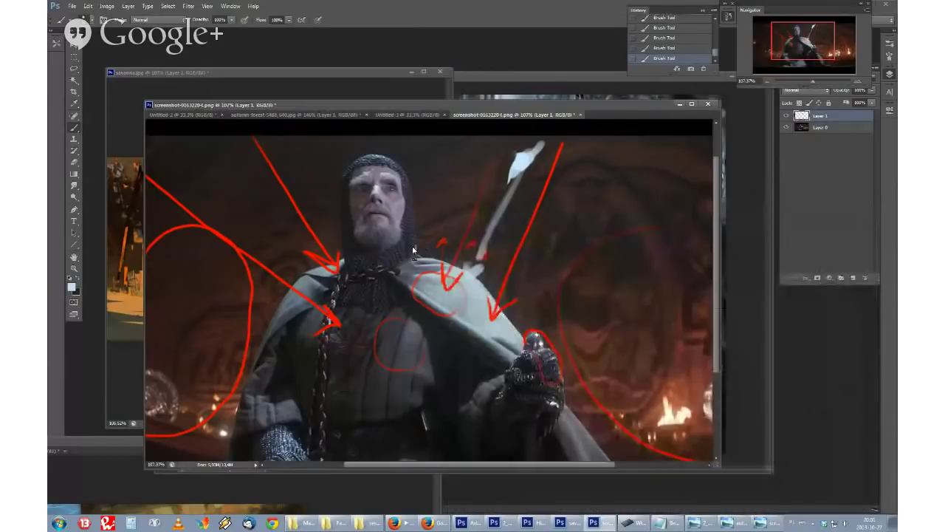
Step: Paint a pale rim along the cape edge beside the knight's neck, and undo the extra touch-up strokes near the shoulder
mouse_move(415, 254)
mouse_down()
mouse_move(414, 227)
mouse_move(435, 261)
mouse_up()
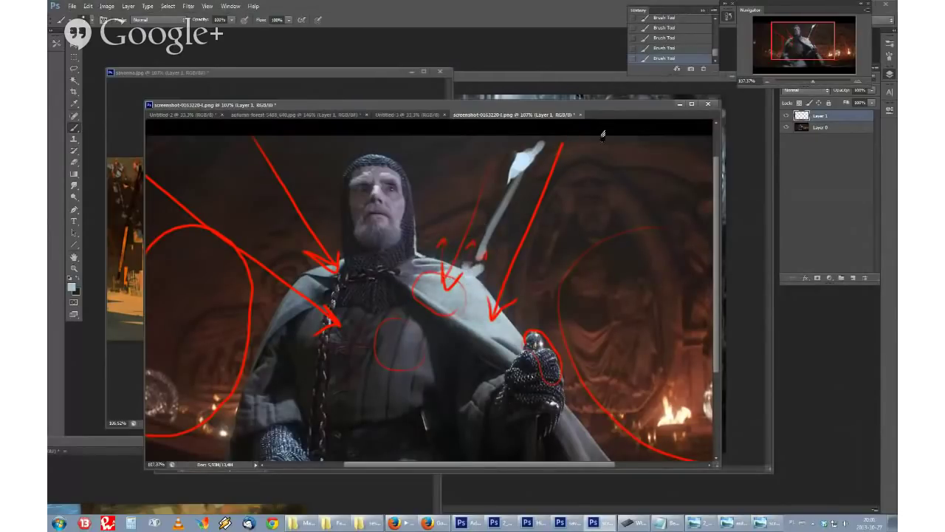
alt+click(521, 164)
drag(470, 269, 475, 274)
key(ctrl+z)
key(ctrl+z)
scroll(519, 370, down, 5)
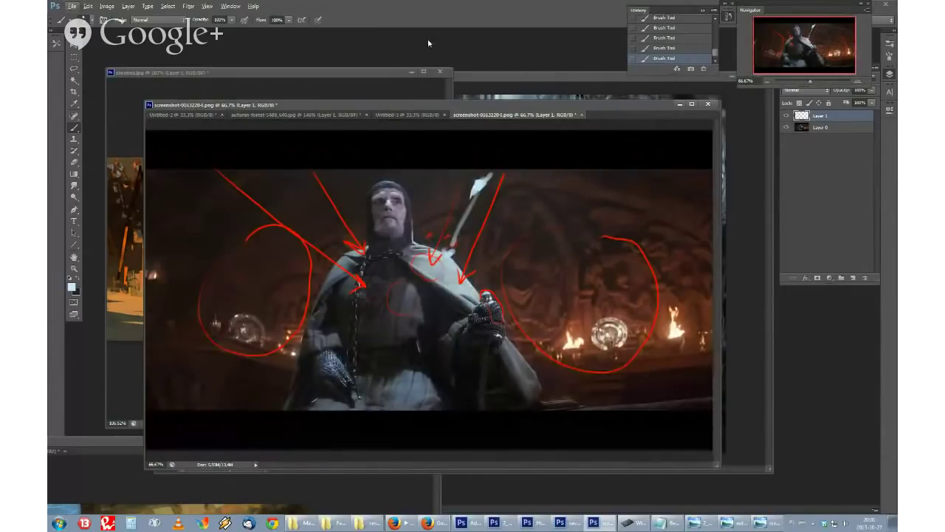
Step: Create a new 3000 × 2200 pixel RGB document and fill it with a diagonal gradient from mid-grey to near-black
key(ctrl+n)
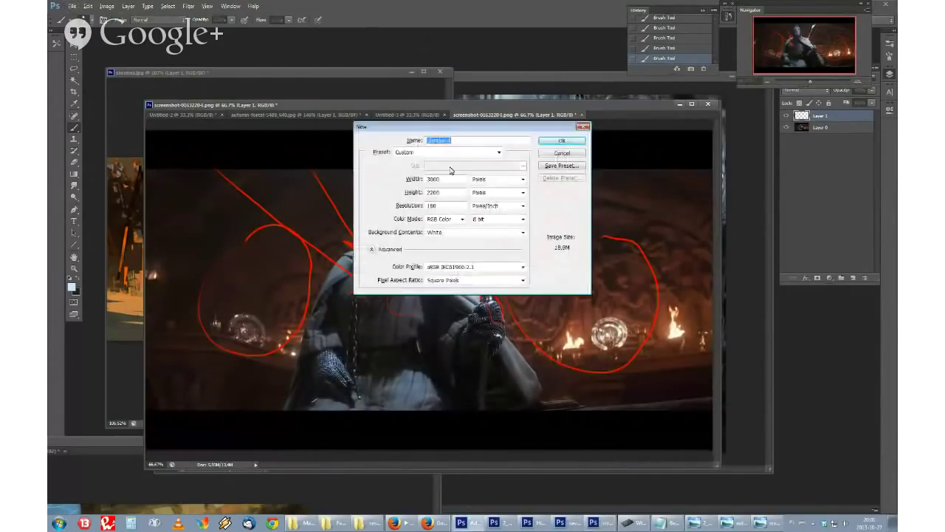
click(563, 144)
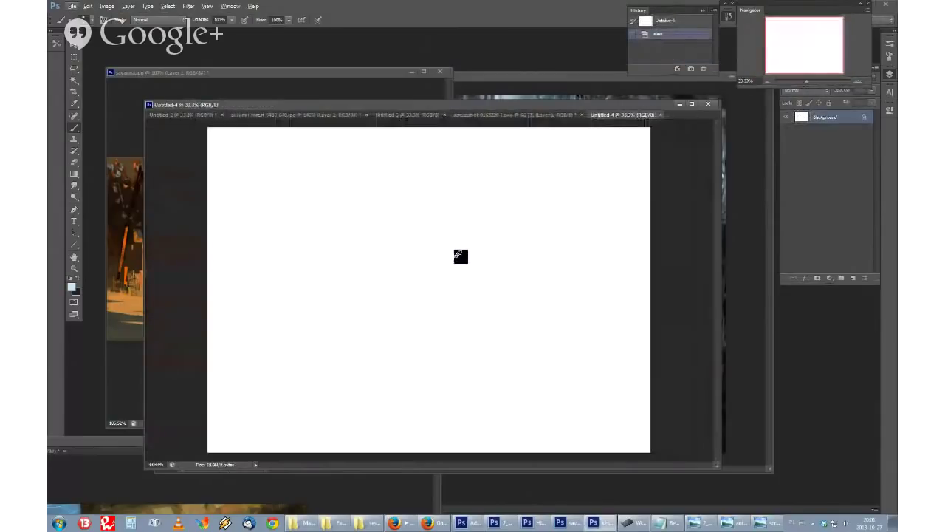
click(74, 175)
drag(296, 236, 643, 477)
key(ctrl+z)
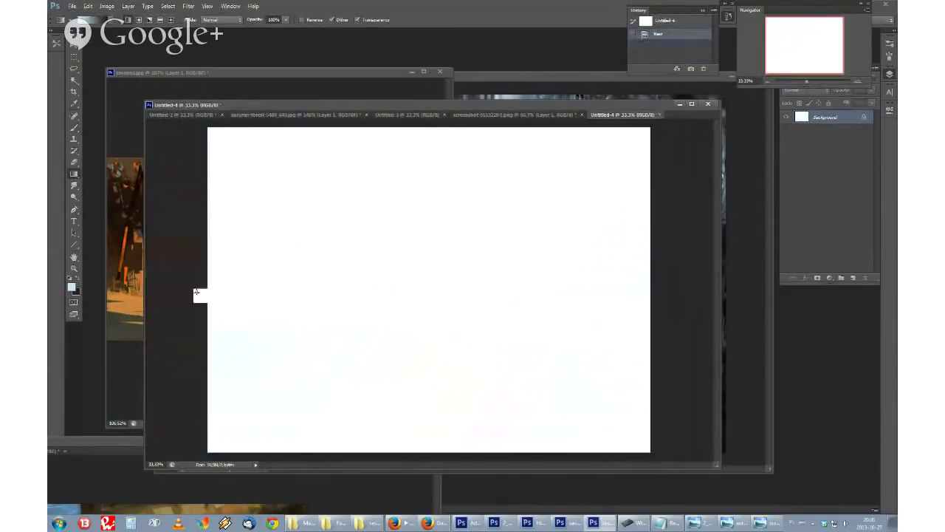
click(72, 287)
click(186, 193)
drag(186, 193, 187, 167)
click(408, 89)
drag(322, 171, 669, 358)
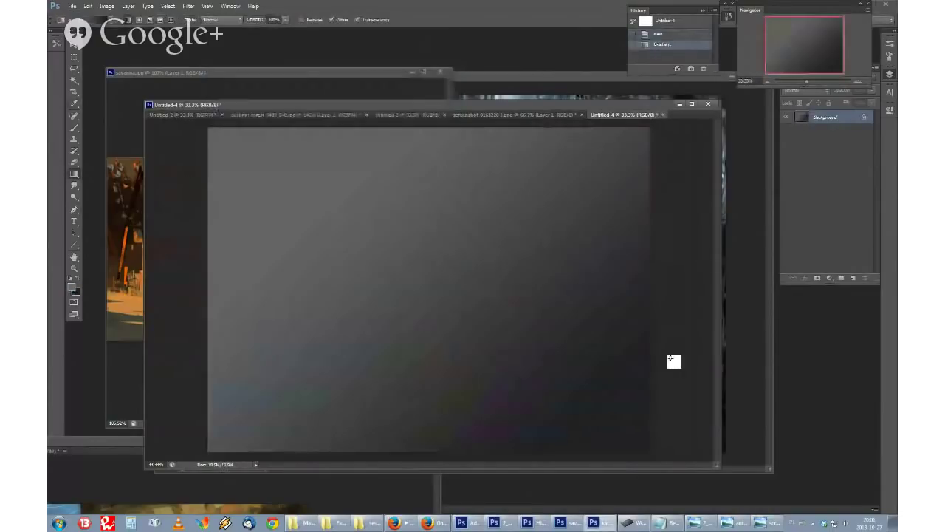
Step: Add a new layer and brush in the dark grey silhouette of a cloaked figure's shoulders and body in the middle of the canvas
key(ctrl+shift+n)
click(545, 162)
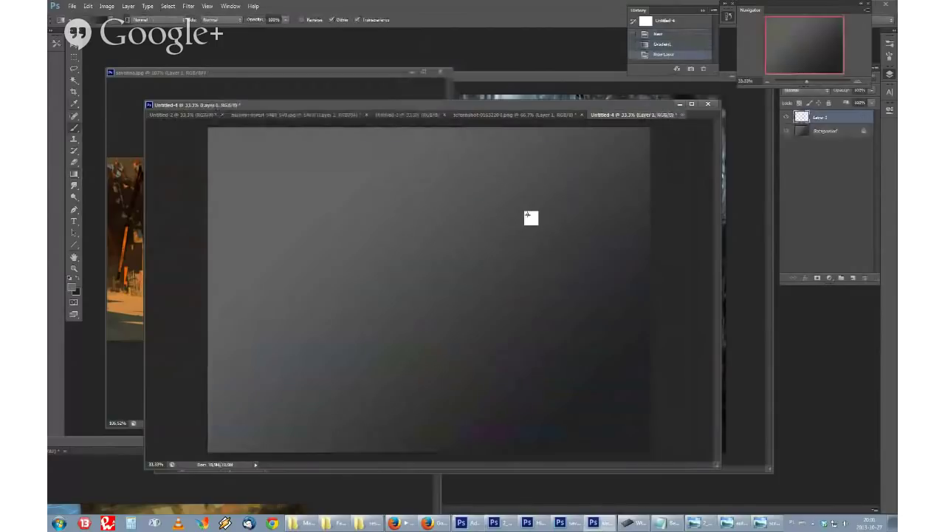
key(b)
right_click(532, 217)
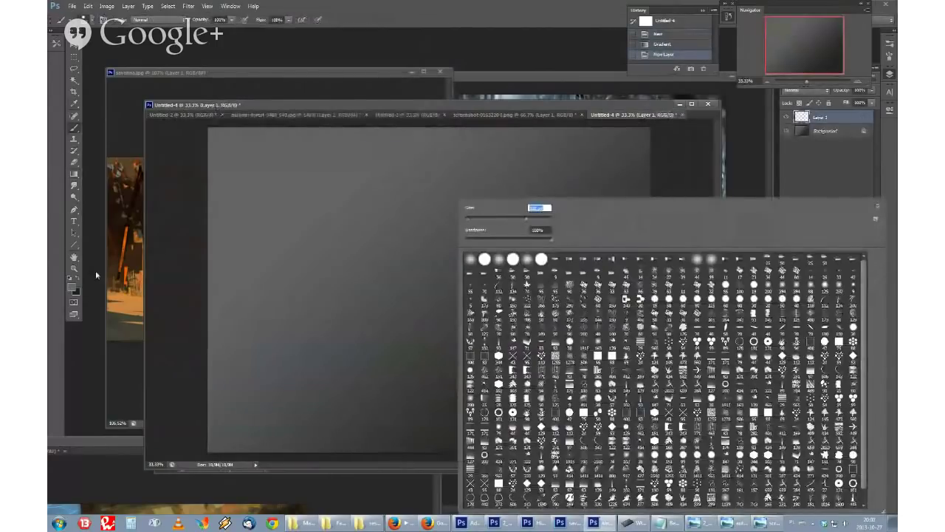
key(d)
mouse_move(384, 351)
mouse_down()
mouse_move(459, 198)
mouse_move(439, 189)
mouse_move(388, 247)
mouse_move(403, 325)
mouse_move(492, 394)
mouse_up()
mouse_move(493, 299)
mouse_down()
mouse_move(445, 379)
mouse_move(397, 274)
mouse_move(344, 281)
mouse_move(399, 330)
mouse_move(382, 280)
mouse_up()
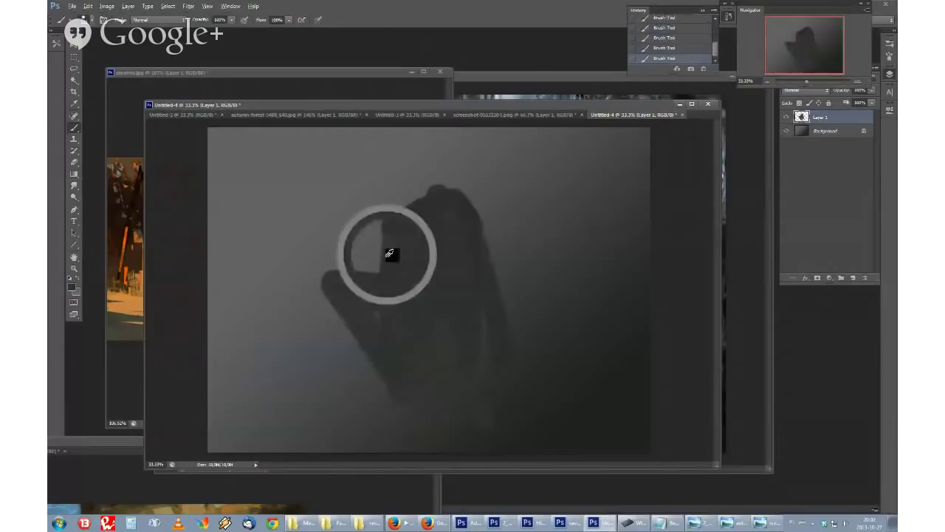
right_click(447, 303)
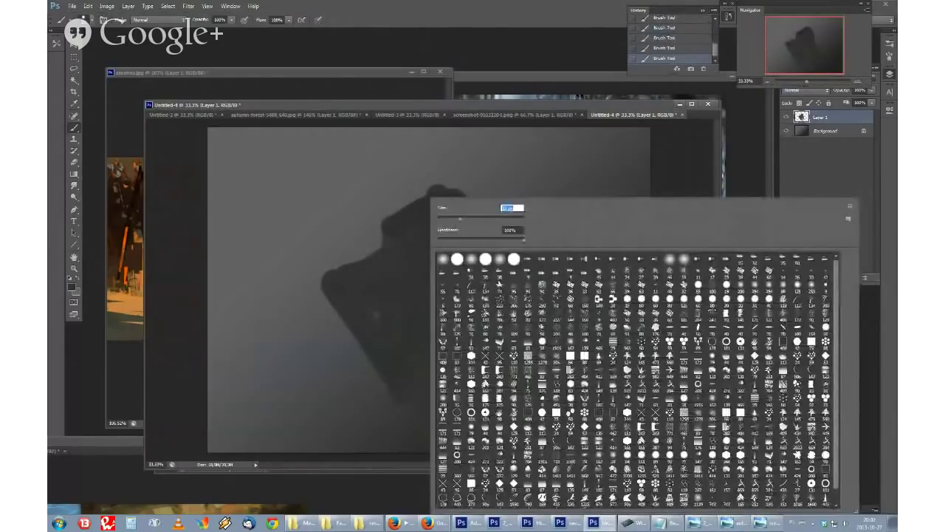
click(382, 289)
key(alt)
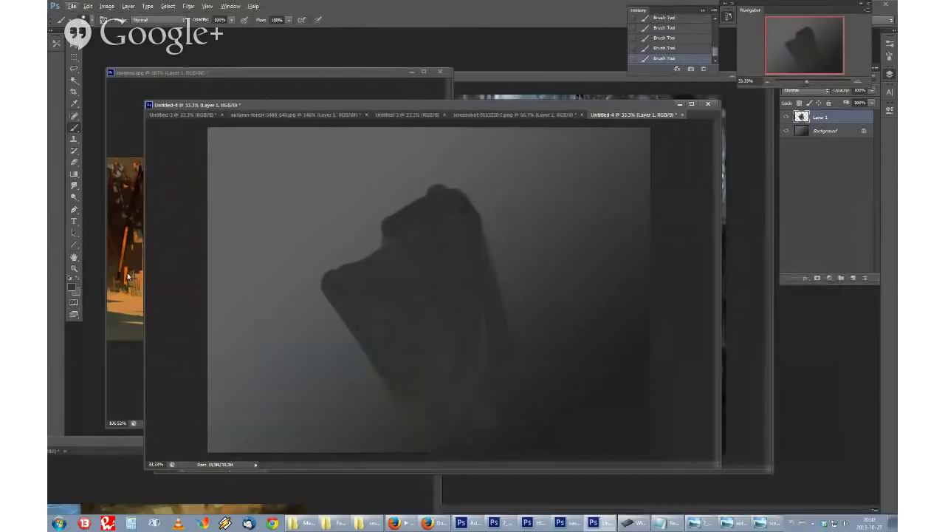
Step: Set the foreground to mid-grey #656565, pick a textured brush and paint two lighter fold streaks down the cloak's front
click(71, 289)
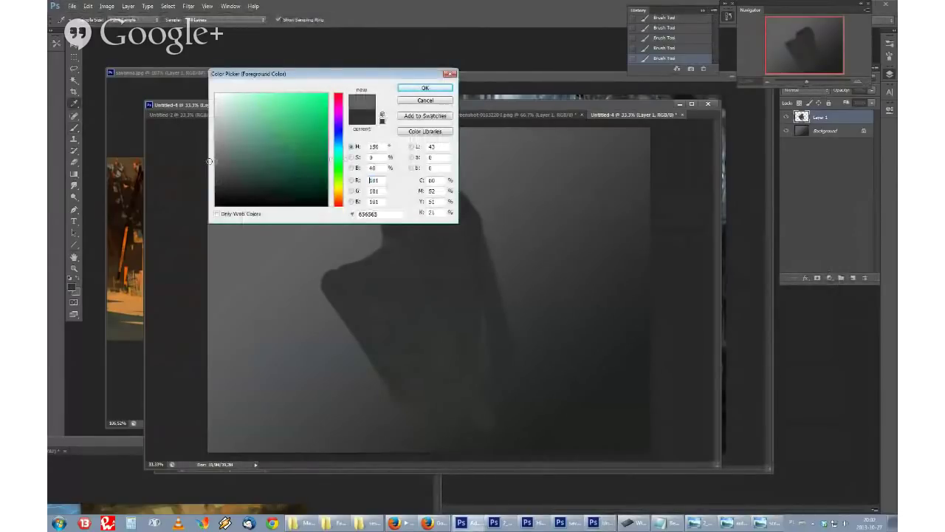
key(Return)
right_click(446, 281)
click(538, 332)
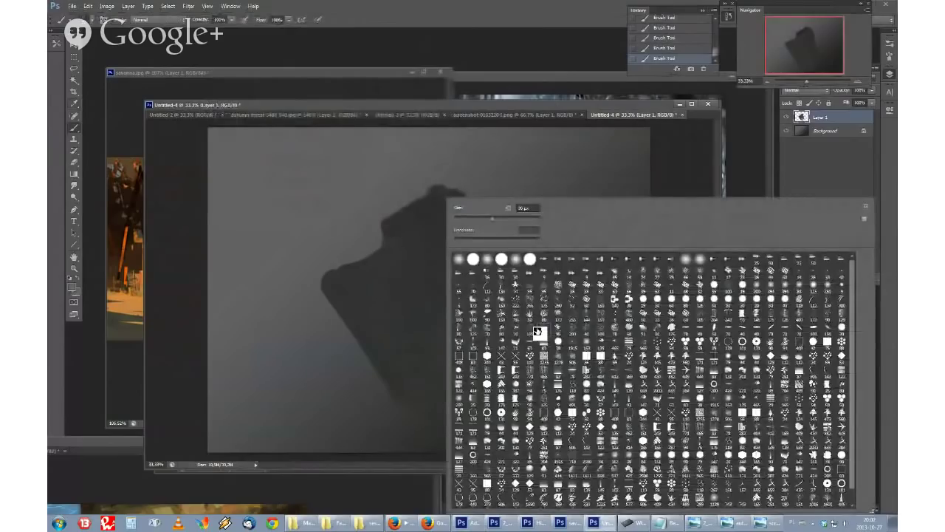
drag(354, 285, 406, 369)
drag(391, 263, 432, 366)
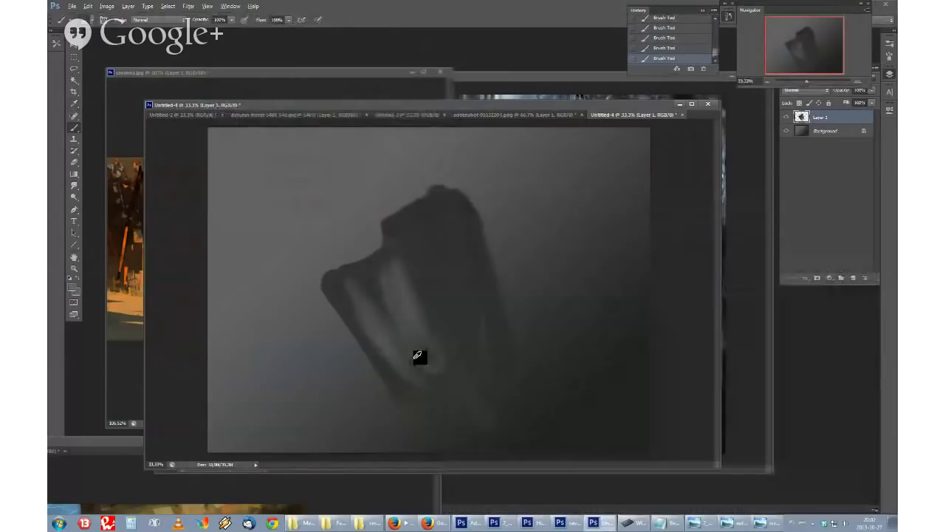
Step: Blend the light folds across the cloak with sampled greys, breaking them up with darker strokes
alt+click(415, 359)
drag(376, 322, 445, 397)
alt+click(457, 361)
drag(422, 357, 409, 372)
drag(410, 276, 405, 318)
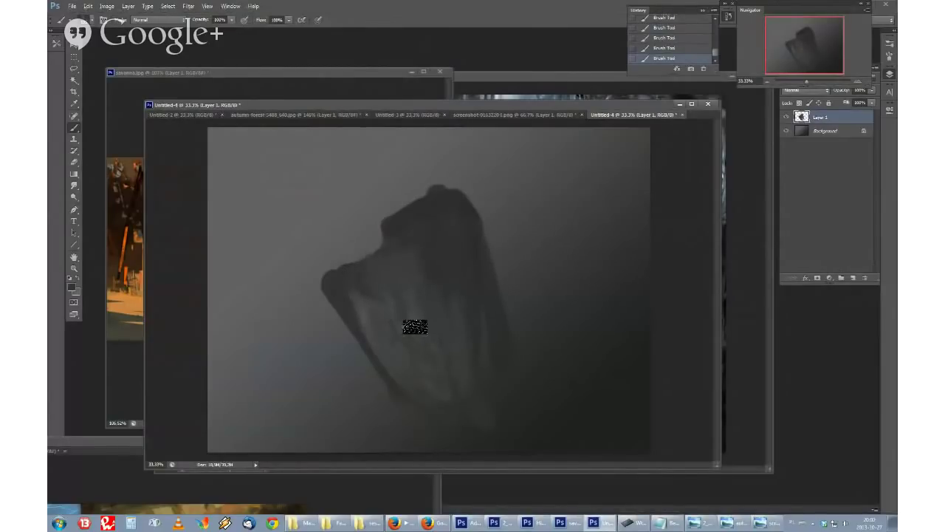
drag(362, 308, 417, 428)
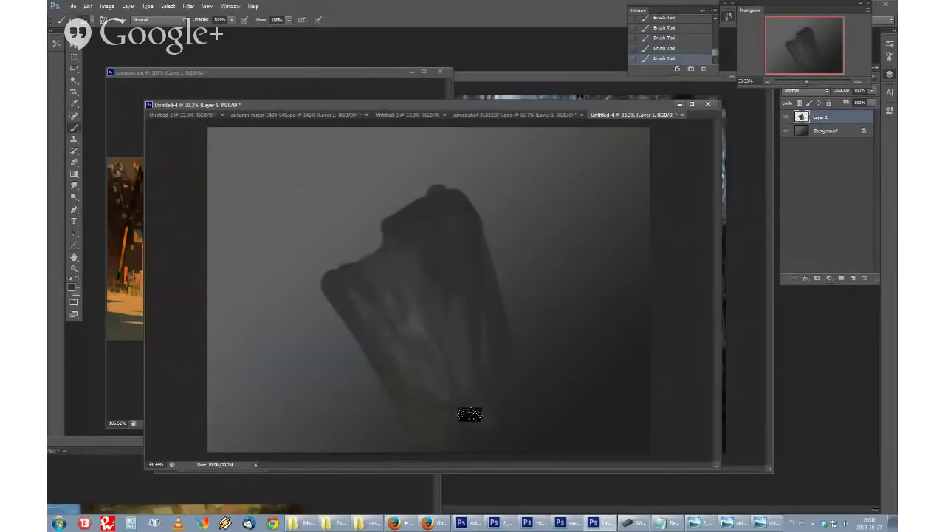
Step: Paint a near-black sleeve edge and fist at the cloak's front, and a long slanted staff running through the hand
click(71, 288)
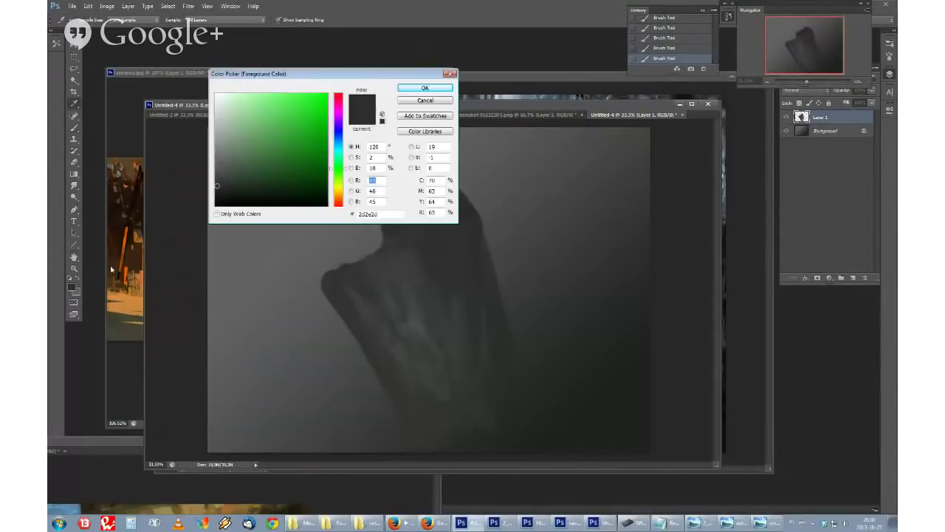
drag(245, 185, 214, 197)
click(424, 88)
right_click(426, 198)
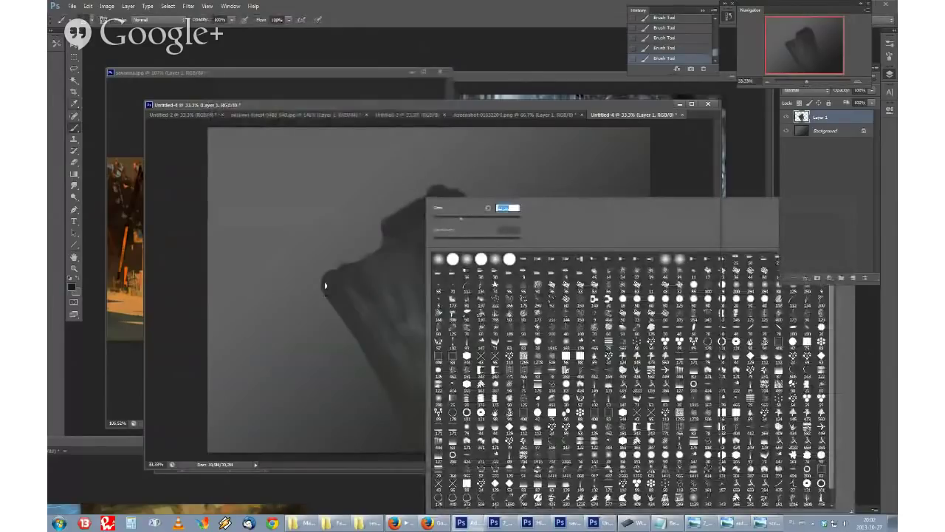
drag(331, 278, 415, 429)
mouse_move(329, 295)
mouse_down()
mouse_move(321, 302)
mouse_move(331, 308)
mouse_move(318, 311)
mouse_up()
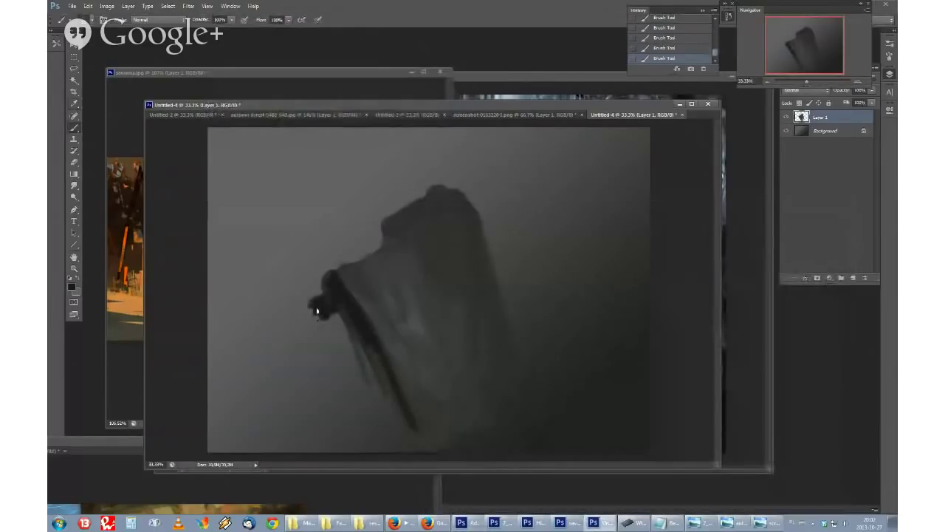
right_click(339, 281)
drag(245, 145, 403, 450)
Step: Paint the figure's head above the shoulders with dark hair falling behind and a lighter face in sampled greys
drag(428, 190, 449, 183)
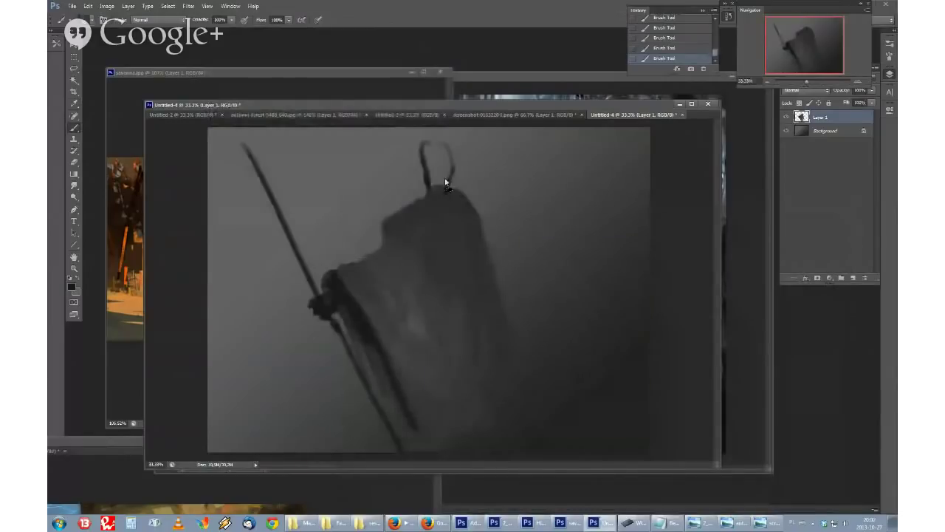
right_click(448, 187)
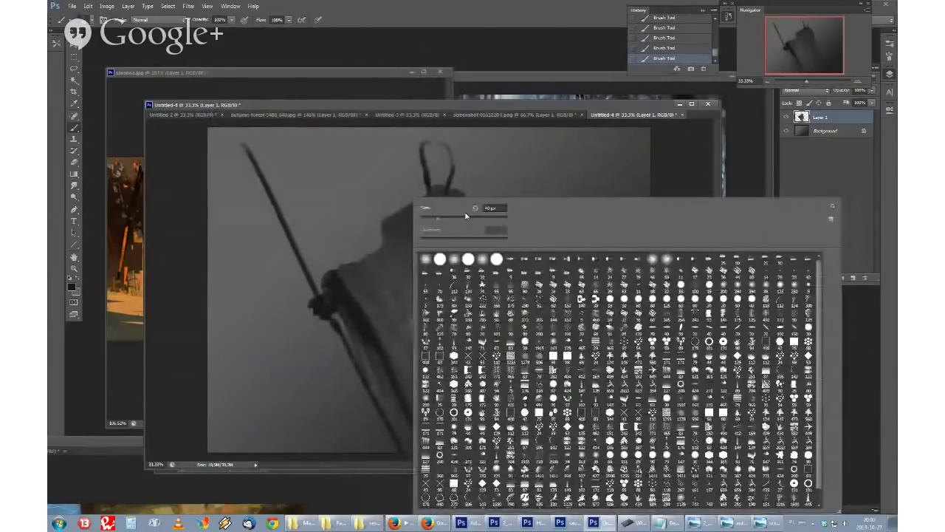
click(466, 217)
drag(426, 140, 456, 186)
drag(456, 147, 474, 199)
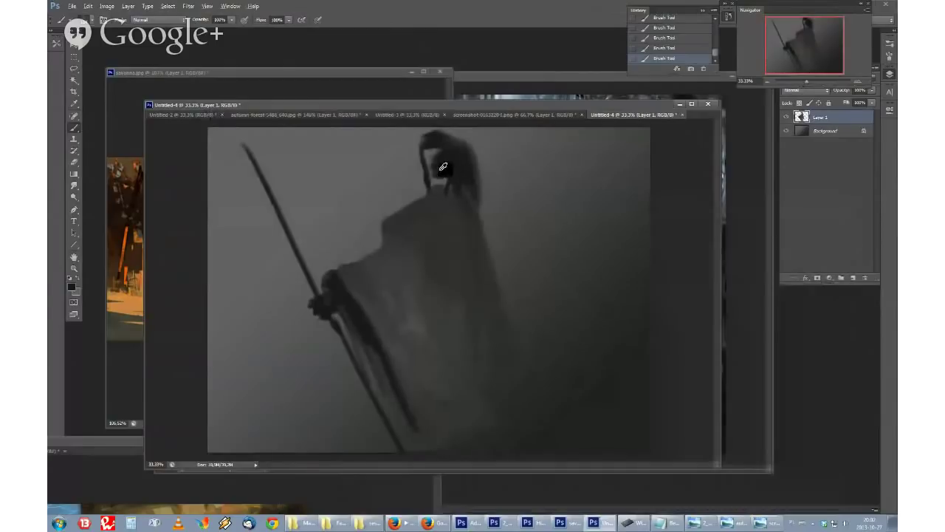
mouse_move(443, 166)
mouse_down()
mouse_move(434, 158)
mouse_move(438, 177)
mouse_move(446, 172)
mouse_move(437, 184)
mouse_move(443, 160)
mouse_move(456, 173)
mouse_up()
alt+click(491, 167)
alt+click(453, 163)
alt+click(458, 152)
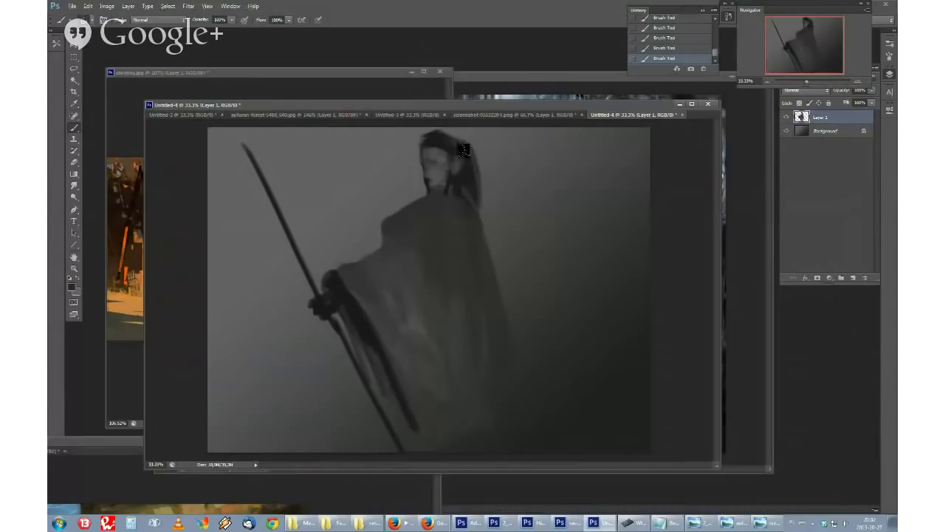
Step: Shade the shoulder and drapery folds with sampled dark greys, and extend the garment below the arm
alt+click(403, 199)
mouse_move(407, 200)
mouse_down()
mouse_move(368, 244)
mouse_move(424, 313)
mouse_up()
alt+click(464, 190)
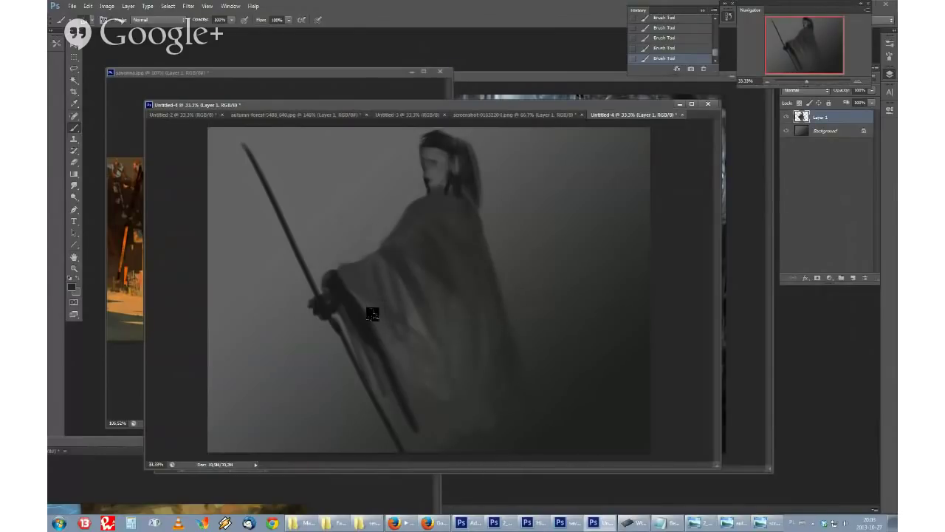
mouse_move(370, 359)
mouse_down()
mouse_move(368, 458)
mouse_move(387, 438)
mouse_move(412, 444)
mouse_move(416, 421)
mouse_move(433, 437)
mouse_move(414, 381)
mouse_up()
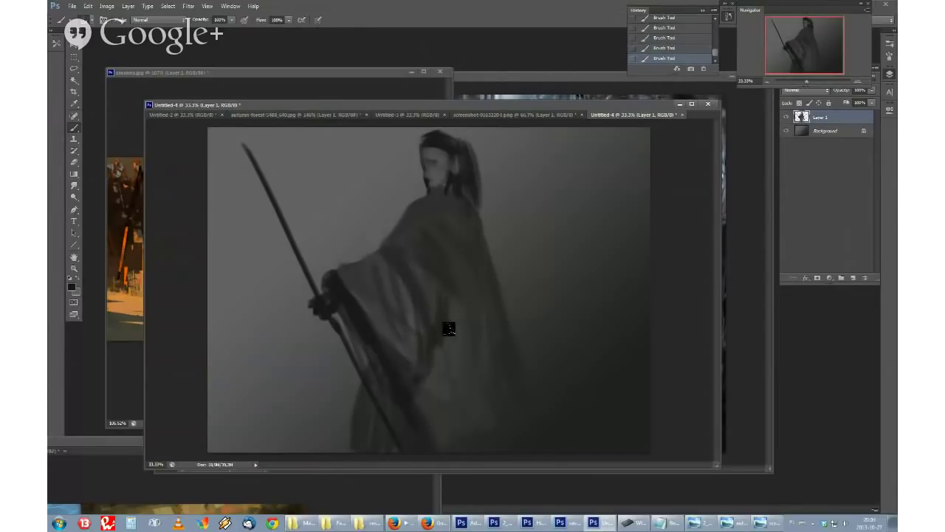
Step: Soften the folds across the torso with sampled greys and widen the front shoulder beneath the chin
click(432, 279)
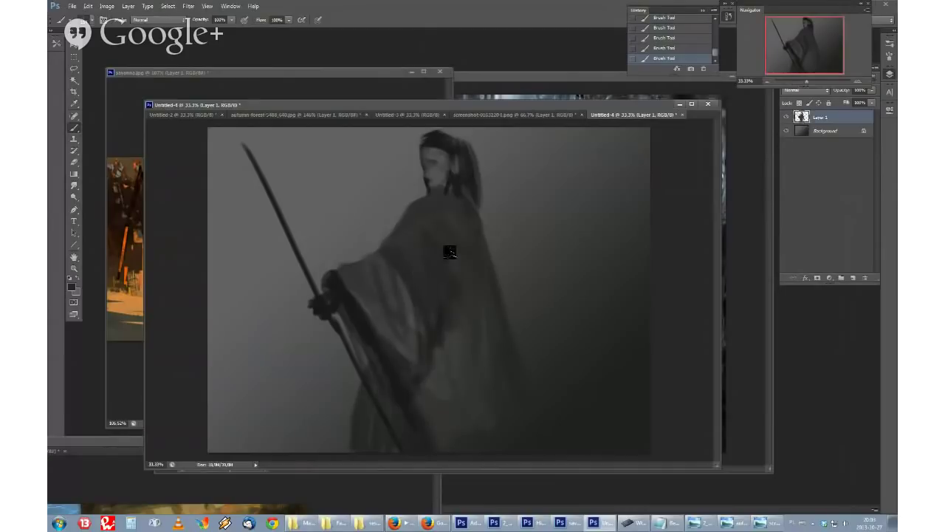
alt+click(404, 215)
drag(421, 257, 419, 289)
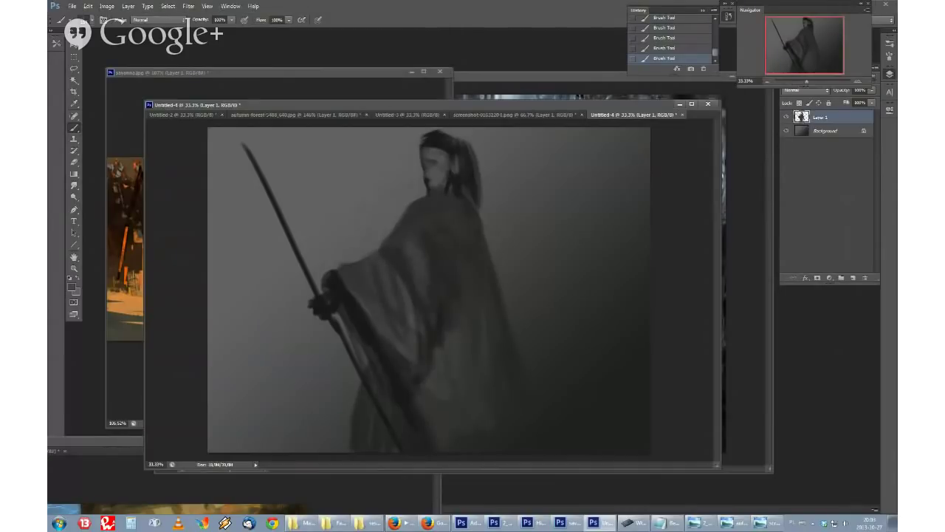
alt+click(426, 224)
drag(426, 283, 433, 319)
drag(400, 219, 422, 196)
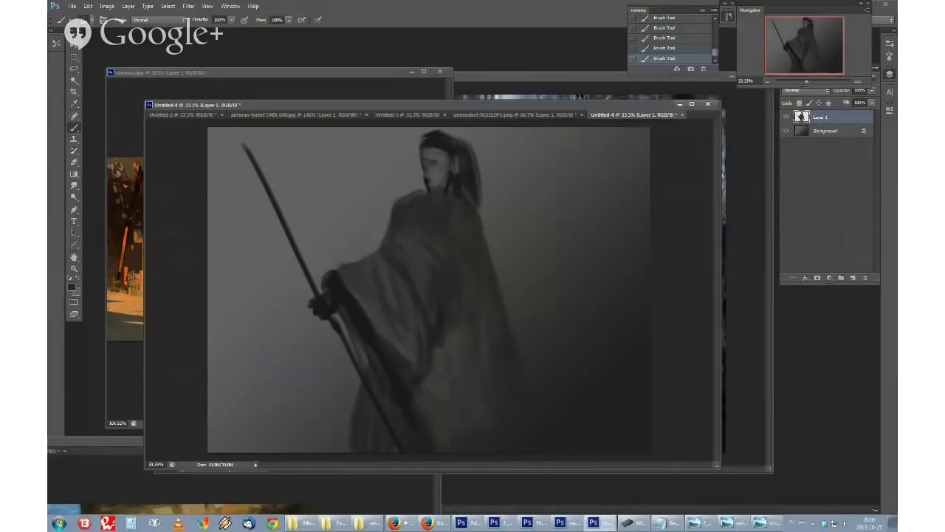
Step: Paint a second dark fist below the first, with a thin blade extending forward and its far end emerging behind the cloak
drag(335, 335, 335, 350)
alt+click(362, 309)
right_click(444, 273)
click(447, 223)
click(329, 354)
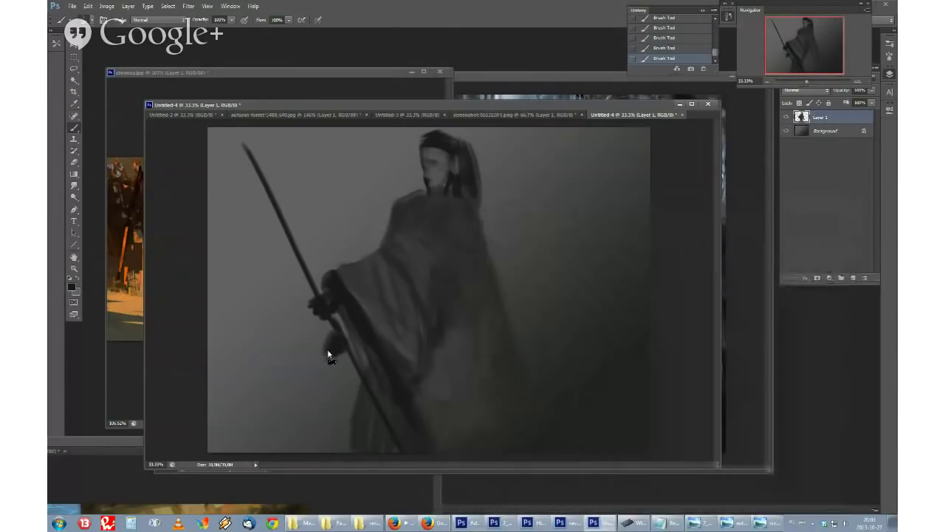
drag(328, 356, 235, 321)
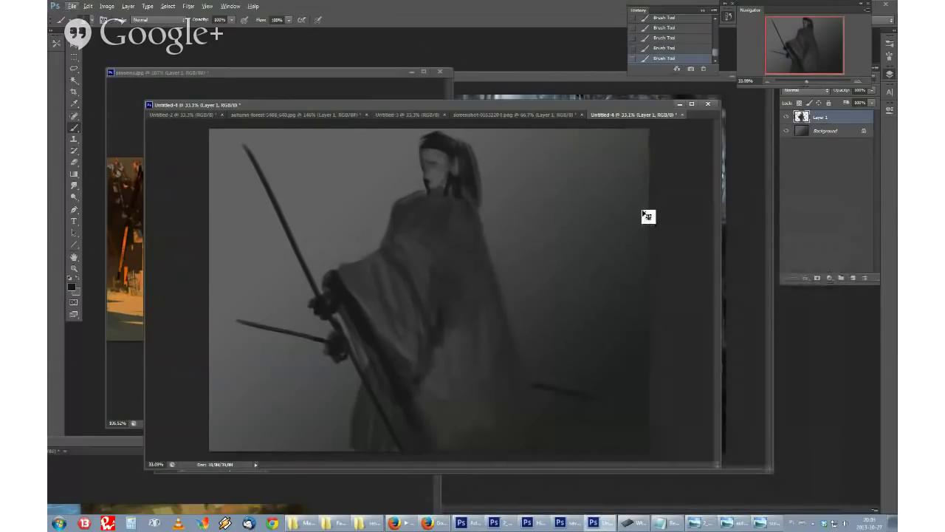
Step: Flip the canvas horizontally, darken the cloak's back edge with a resized brush and touch up the collar below the face
key(ctrl+shift+h)
right_click(421, 278)
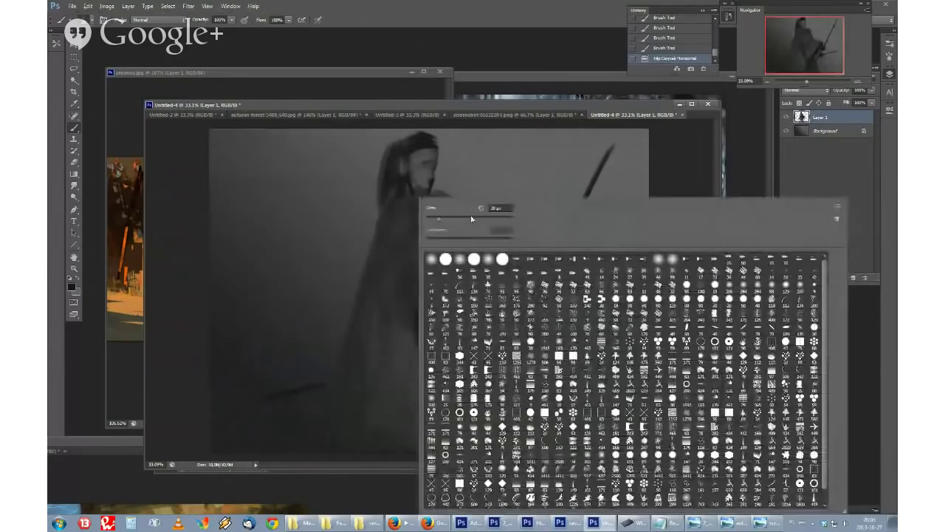
drag(471, 218, 463, 218)
drag(384, 216, 370, 308)
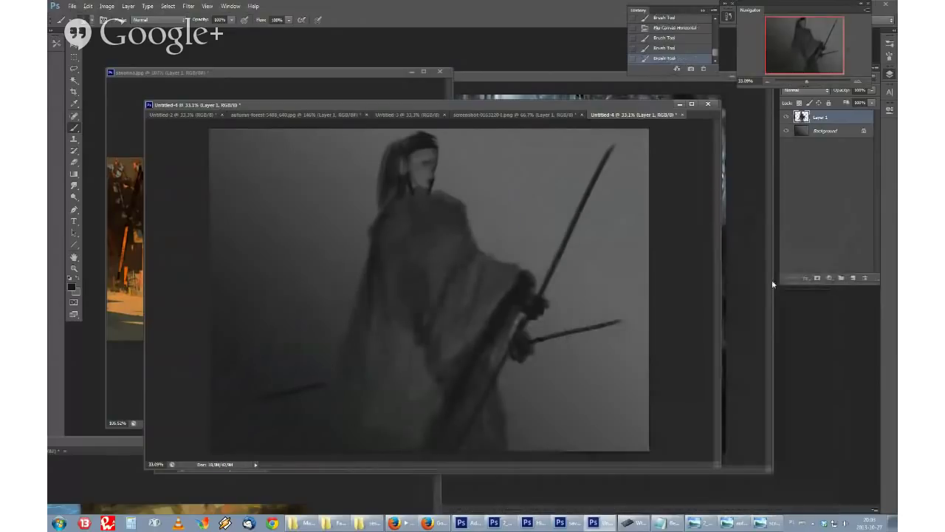
drag(406, 203, 426, 198)
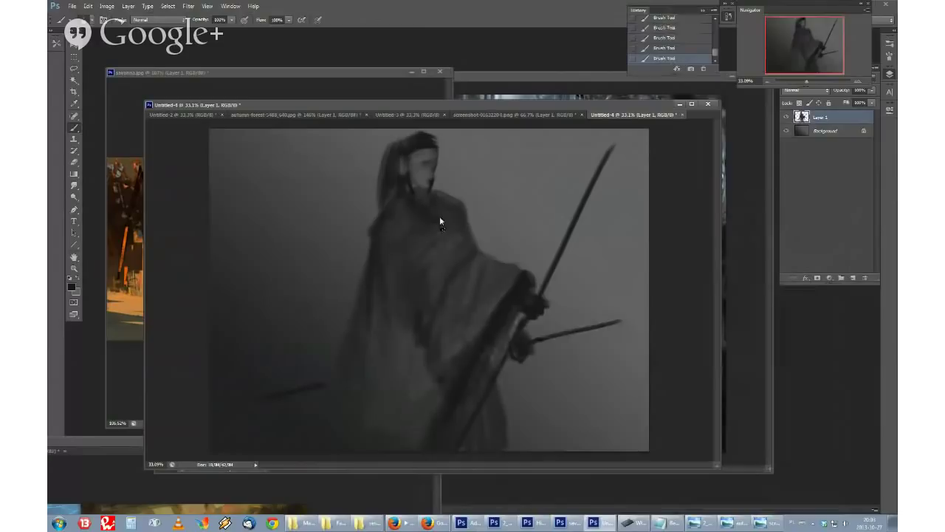
Step: Add another layer and paint a near-white flame at the tip of the staff
click(853, 278)
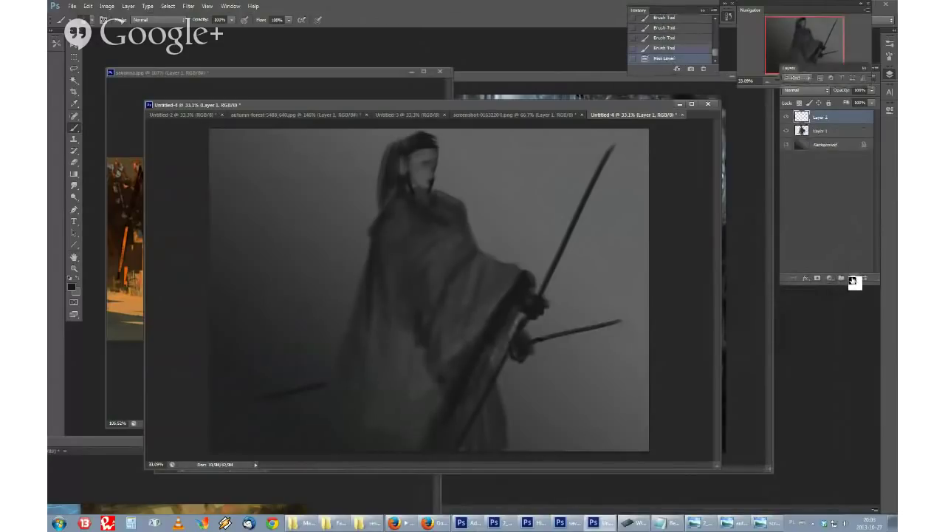
click(73, 286)
drag(237, 116, 215, 100)
click(425, 89)
mouse_move(607, 158)
mouse_down()
mouse_move(616, 139)
mouse_move(599, 167)
mouse_up()
right_click(510, 278)
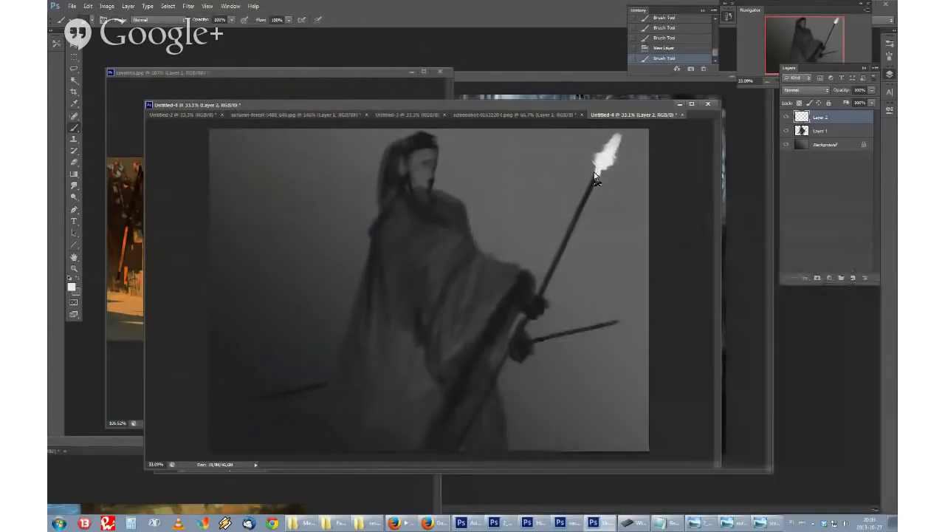
Step: Paint a soft glow around the flame using a very large, soft round brush
right_click(596, 179)
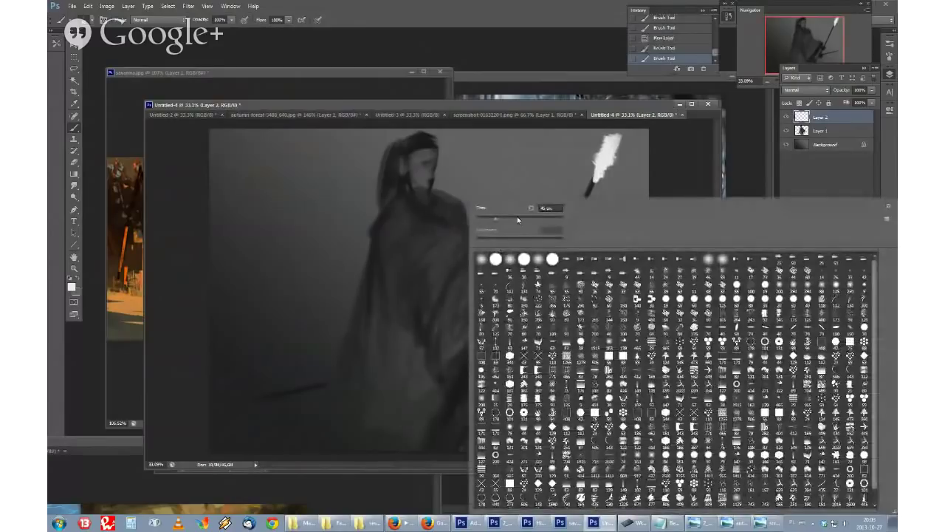
double_click(482, 259)
click(605, 163)
right_click(605, 163)
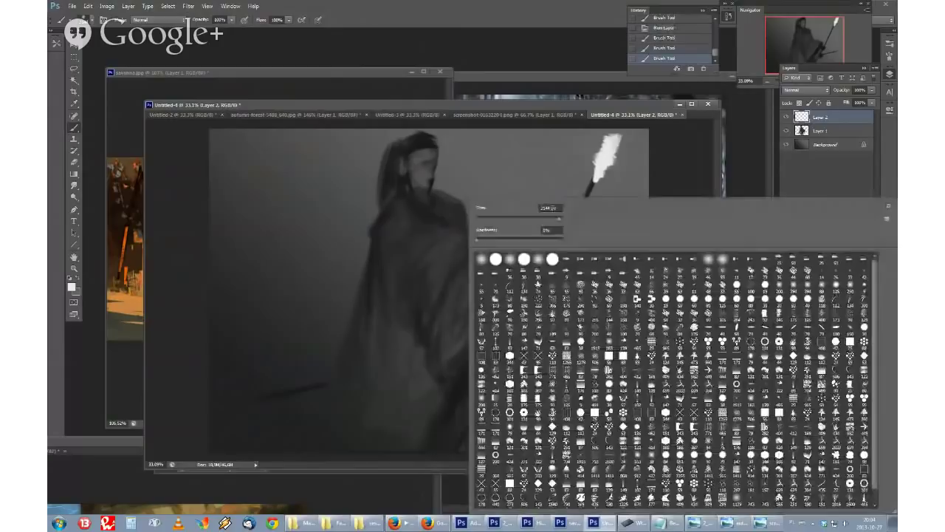
click(550, 208)
drag(555, 218, 559, 219)
click(605, 160)
right_click(606, 184)
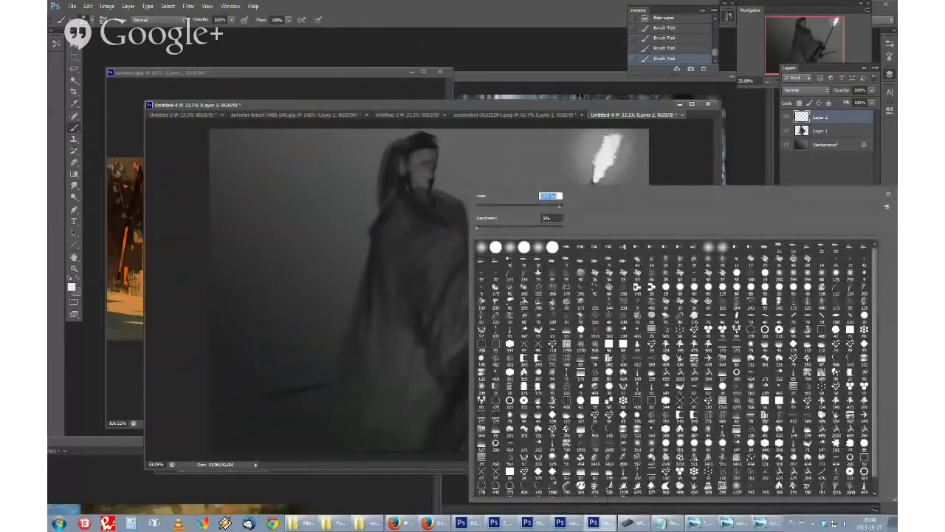
click(605, 160)
Step: Switch to another brush and flip the canvas horizontally
right_click(414, 199)
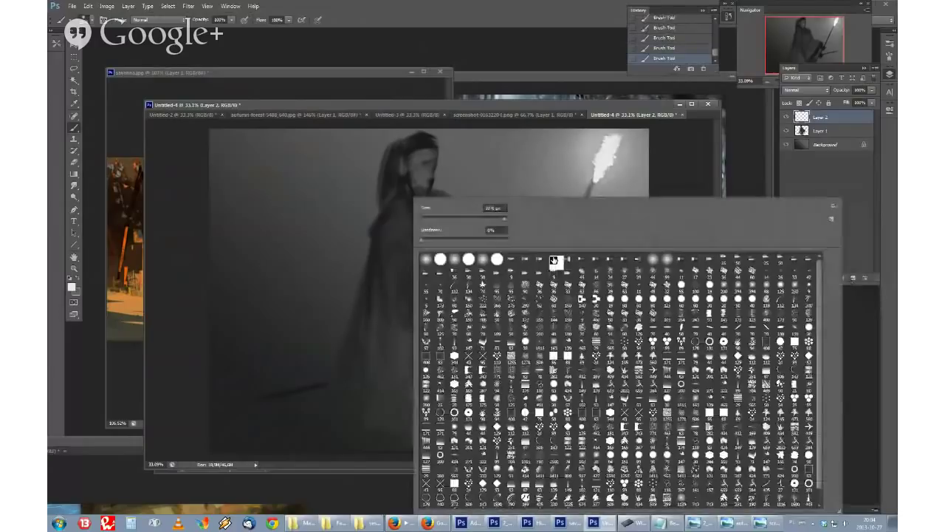
click(493, 280)
click(545, 288)
click(580, 279)
key(Return)
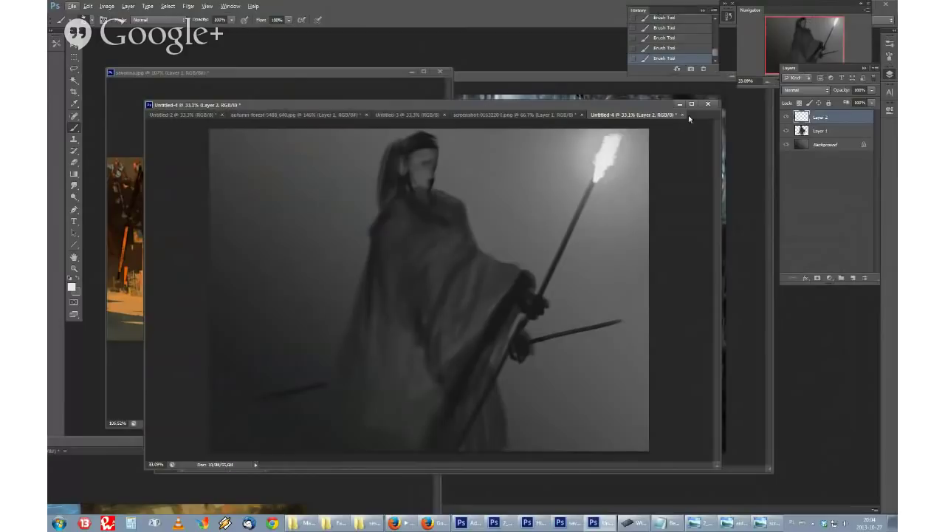
key(ctrl+shift+h)
click(800, 44)
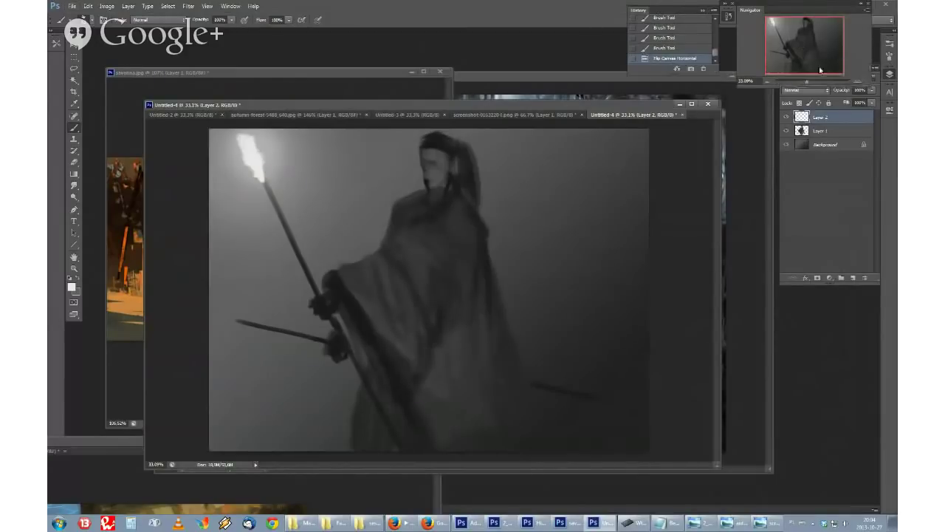
click(857, 82)
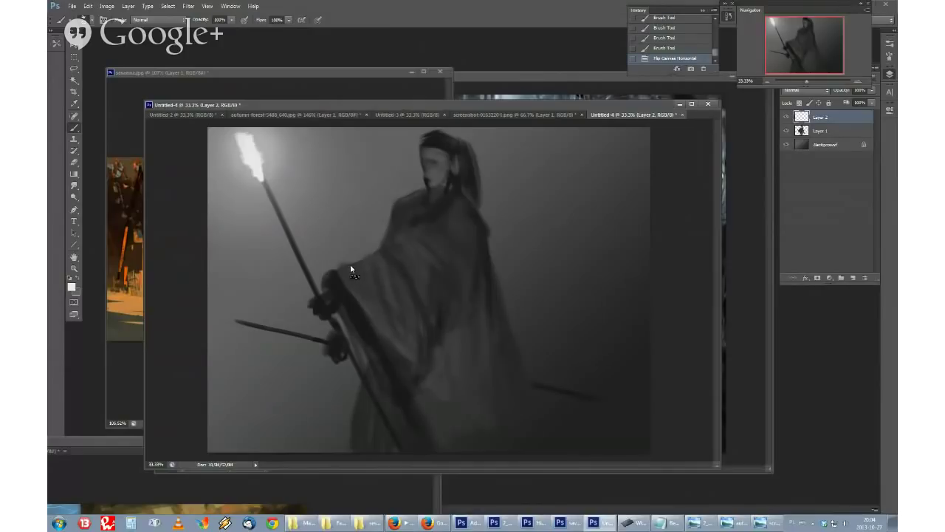
Step: Set the foreground to a mid grey and brush a highlight on the raised sleeve's upper edge beside the upper fist
key(alt)
click(73, 287)
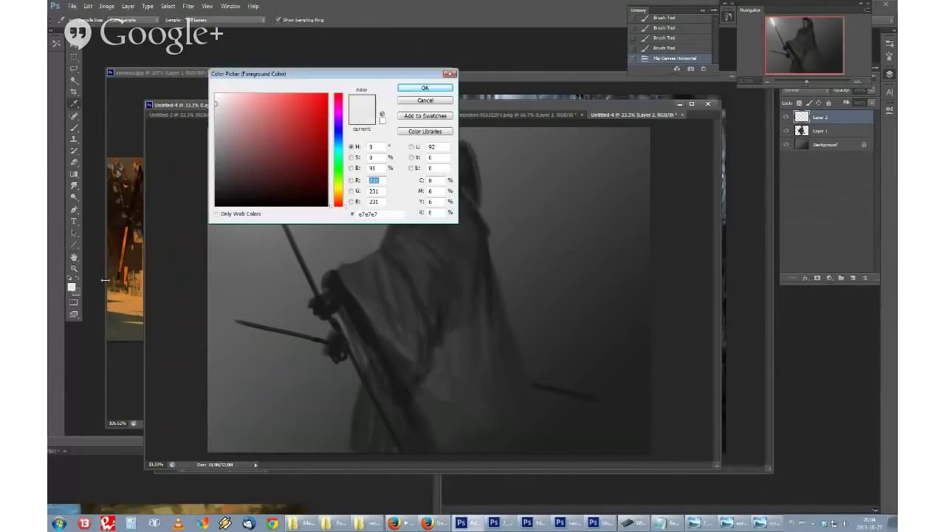
drag(220, 156, 215, 146)
click(422, 88)
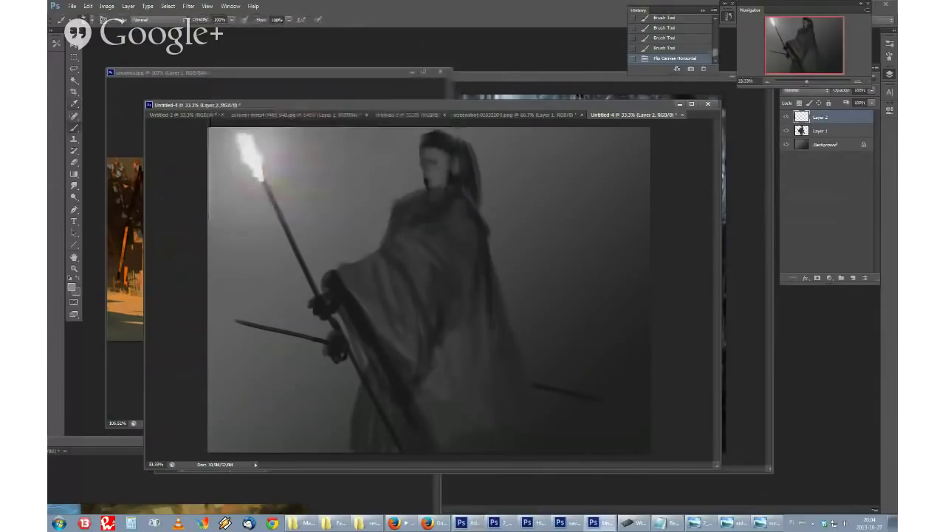
drag(341, 268, 356, 274)
key(ctrl+z)
right_click(433, 301)
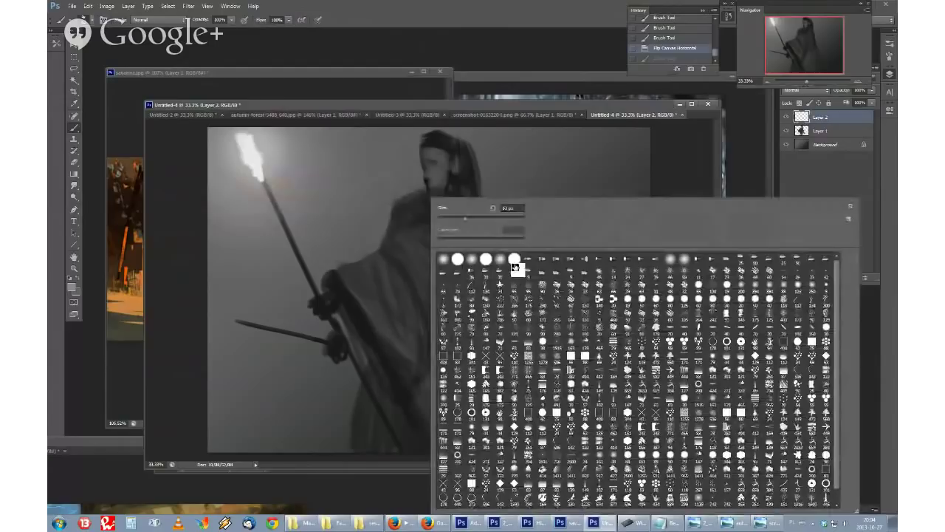
click(515, 267)
drag(344, 266, 379, 270)
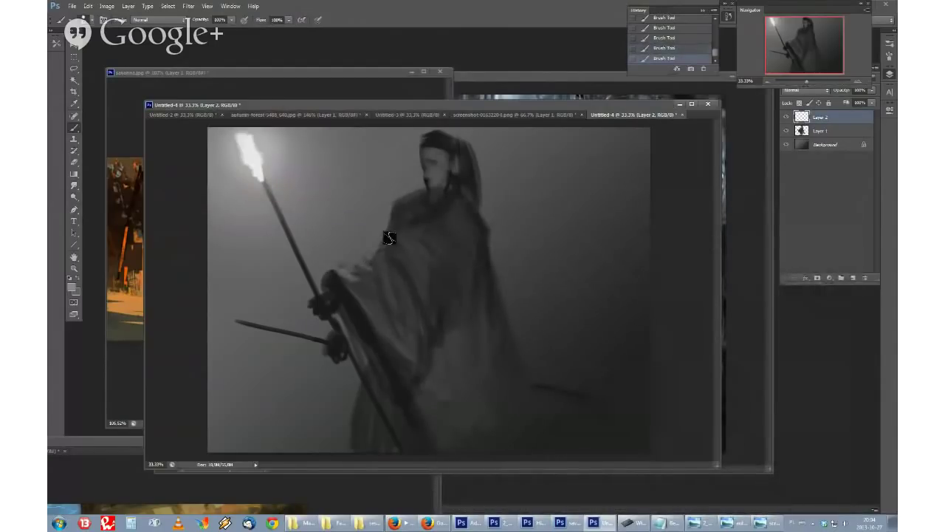
Step: Extend the lit folds along the raised sleeve and up to the collar using greys sampled from the painting
alt+click(354, 266)
alt+click(347, 275)
alt+click(345, 270)
mouse_move(382, 254)
mouse_down()
mouse_move(418, 243)
mouse_move(417, 262)
mouse_move(411, 238)
mouse_move(421, 215)
mouse_move(436, 222)
mouse_move(427, 230)
mouse_move(433, 215)
mouse_move(411, 234)
mouse_move(438, 207)
mouse_move(397, 244)
mouse_move(408, 248)
mouse_move(429, 233)
mouse_move(458, 197)
mouse_move(425, 224)
mouse_up()
alt+click(458, 205)
alt+click(426, 226)
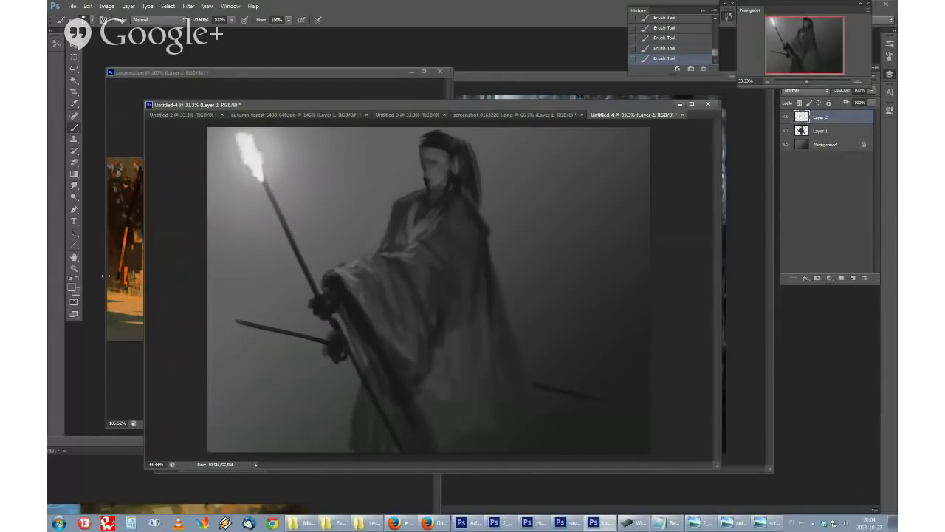
Step: Set a light grey foreground and paint flame-lit highlights down the nose, upper lip and chin
click(73, 288)
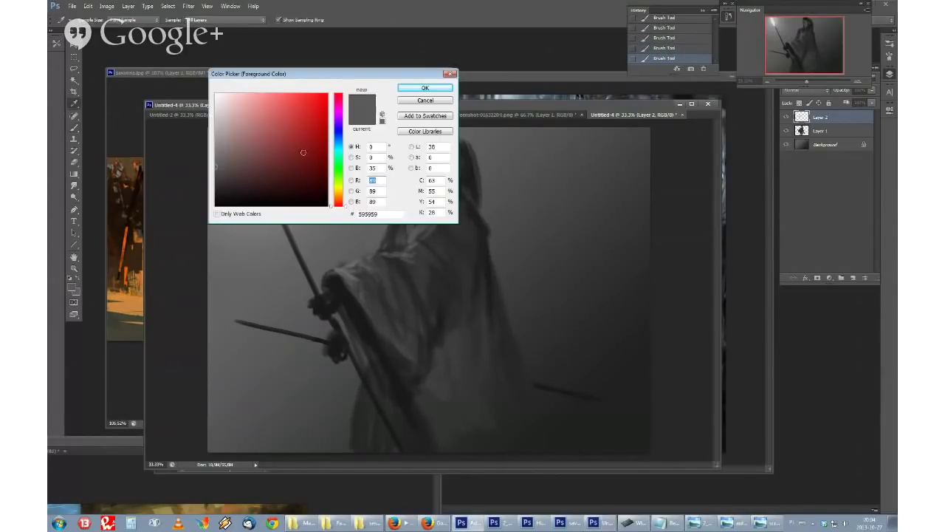
click(412, 88)
double_click(858, 82)
drag(808, 46, 811, 32)
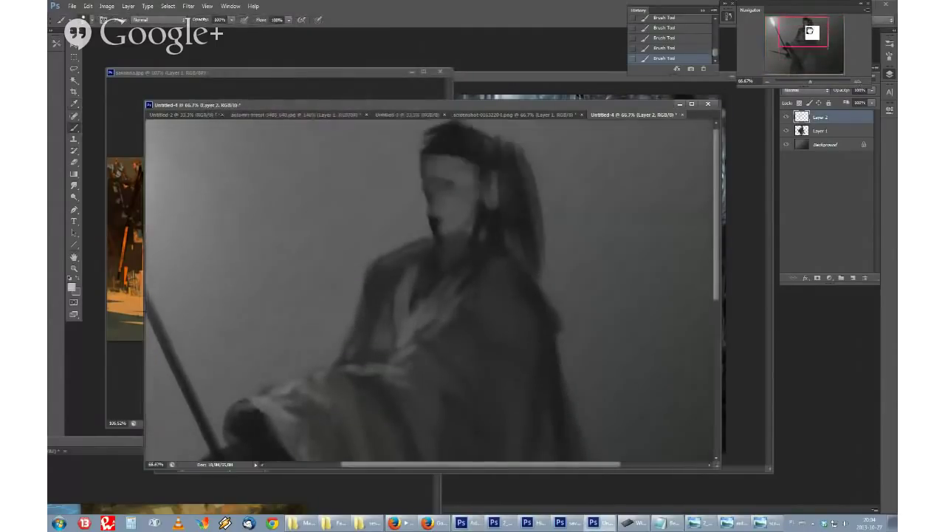
right_click(461, 224)
mouse_move(475, 225)
mouse_down()
mouse_move(432, 215)
mouse_move(427, 179)
mouse_up()
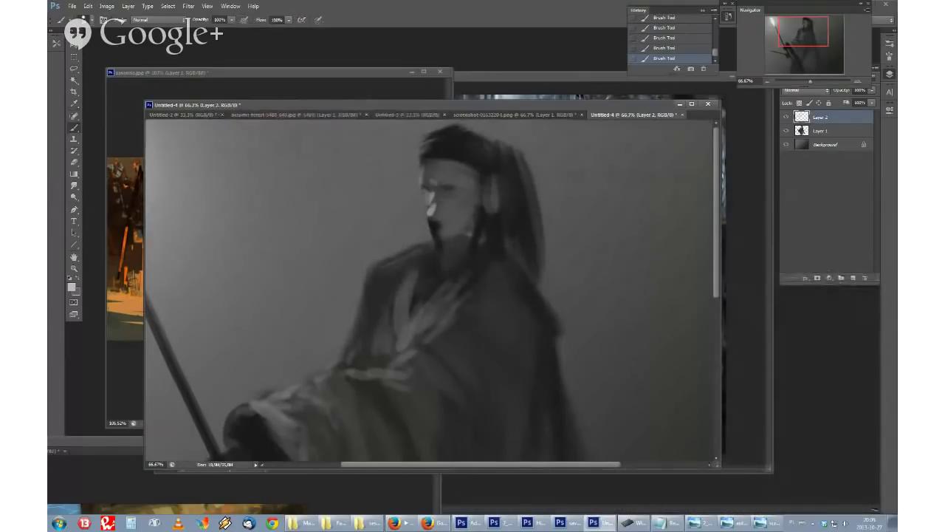
drag(430, 228, 443, 254)
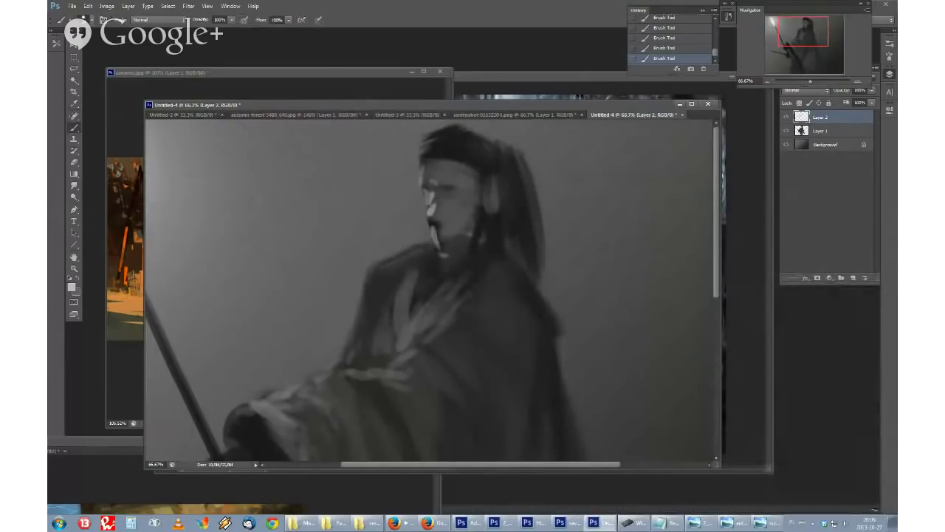
Step: Add a light grey rim highlight along the top edge of the raised sleeve near the upper fist
click(767, 81)
click(767, 81)
click(768, 82)
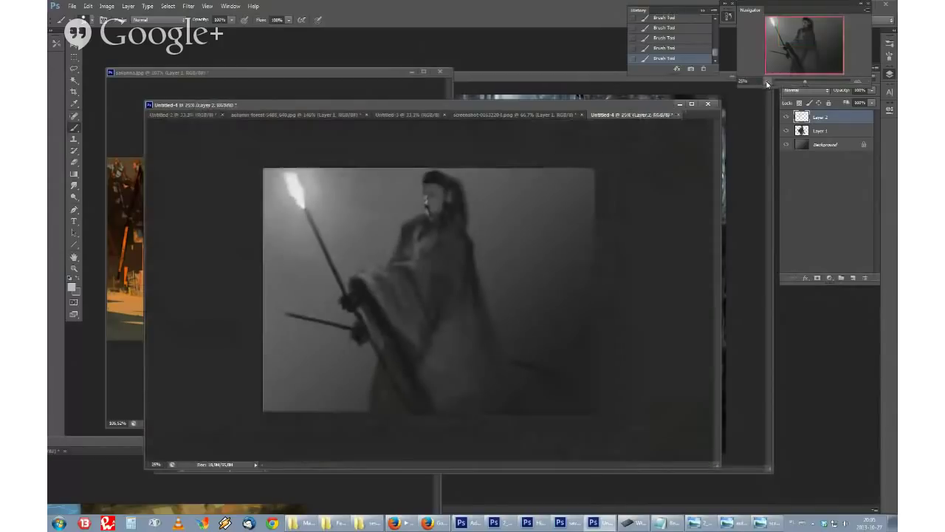
click(857, 82)
click(858, 83)
click(857, 82)
drag(813, 47, 808, 38)
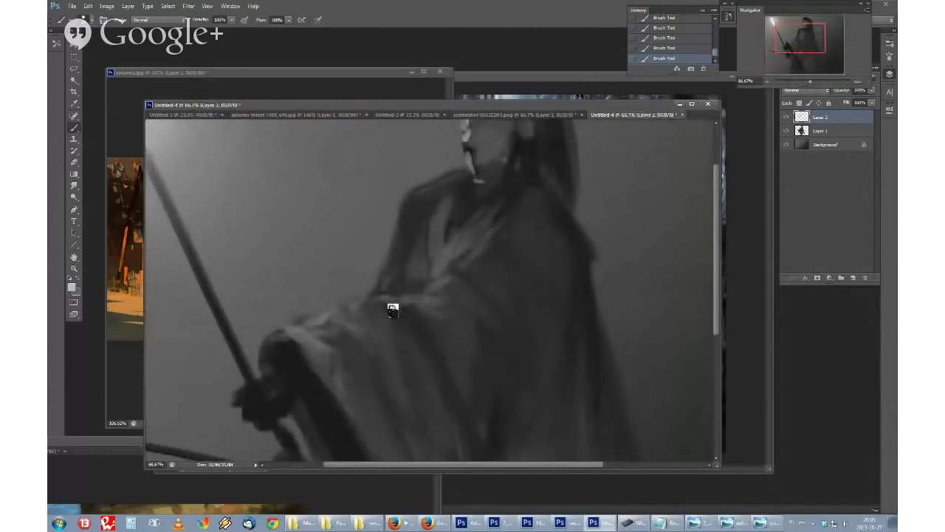
drag(317, 321, 338, 312)
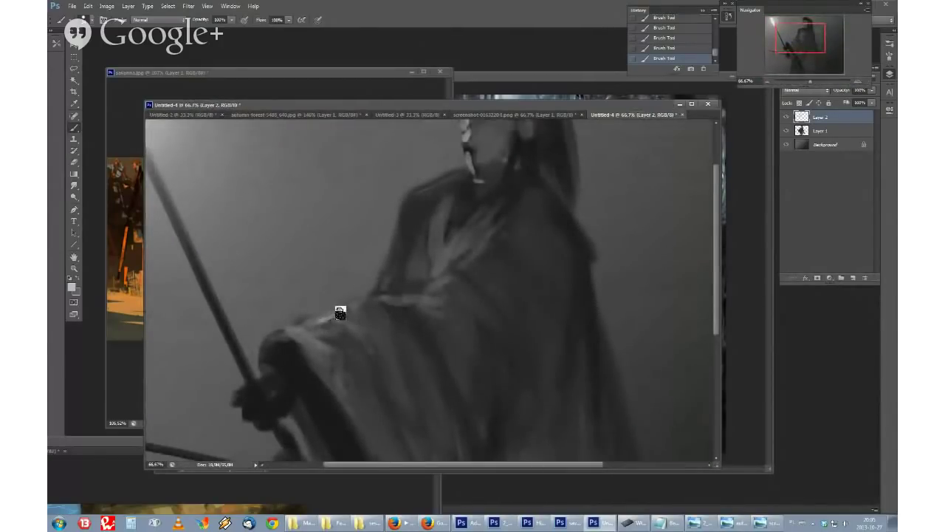
click(774, 82)
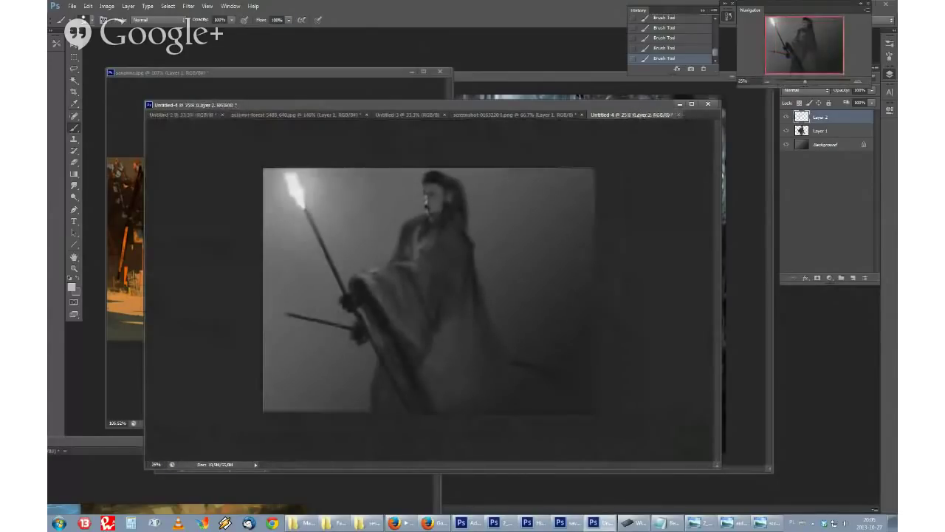
Step: Refine the lit front of the face with sampled greys and reshape the flame with near-white strokes
drag(425, 194, 424, 187)
alt+click(426, 190)
alt+click(428, 187)
alt+click(422, 189)
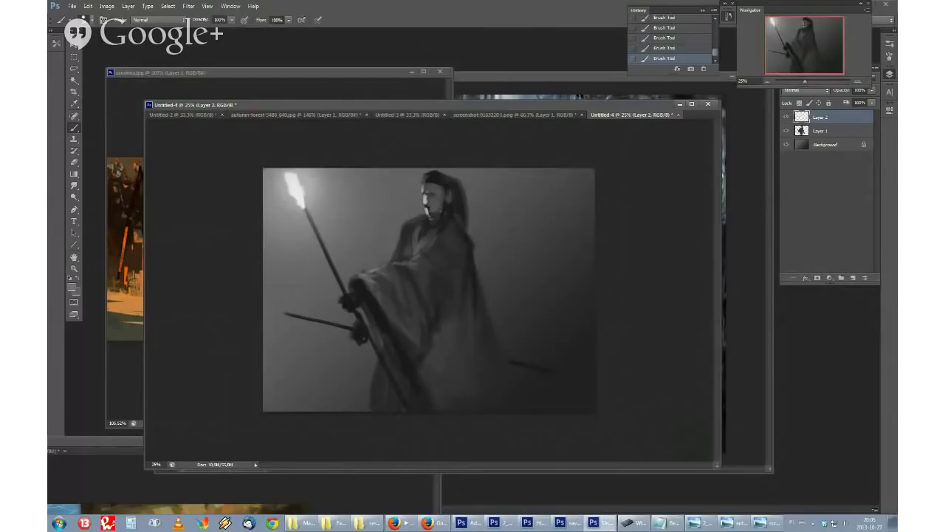
alt+click(304, 194)
drag(298, 187, 299, 190)
Step: Repaint the draped cloak front as a hanging sleeve with a separate forearm, and add a dark flap flaring behind the back
right_click(447, 248)
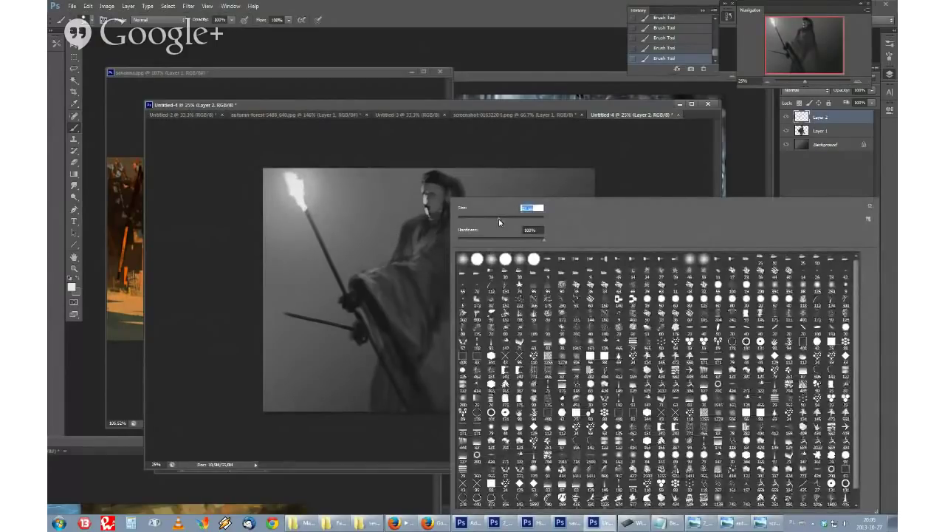
alt+click(443, 240)
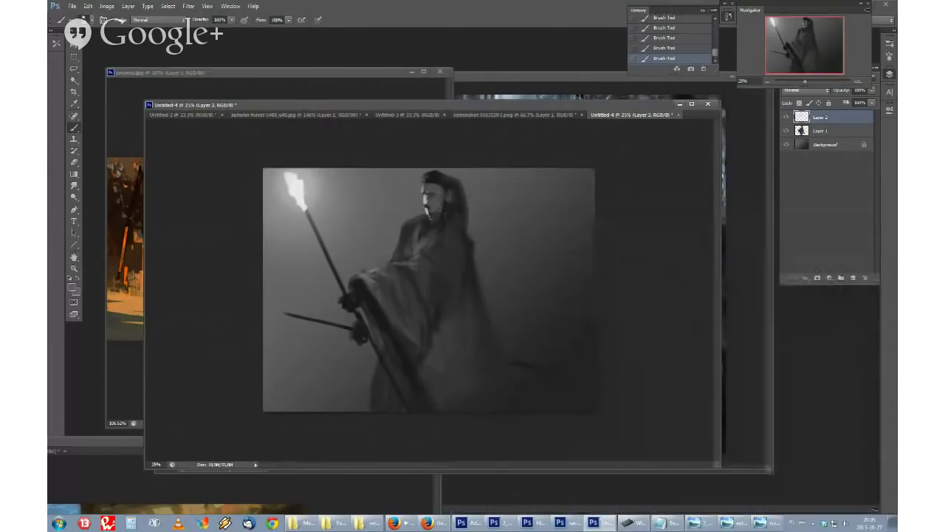
right_click(455, 248)
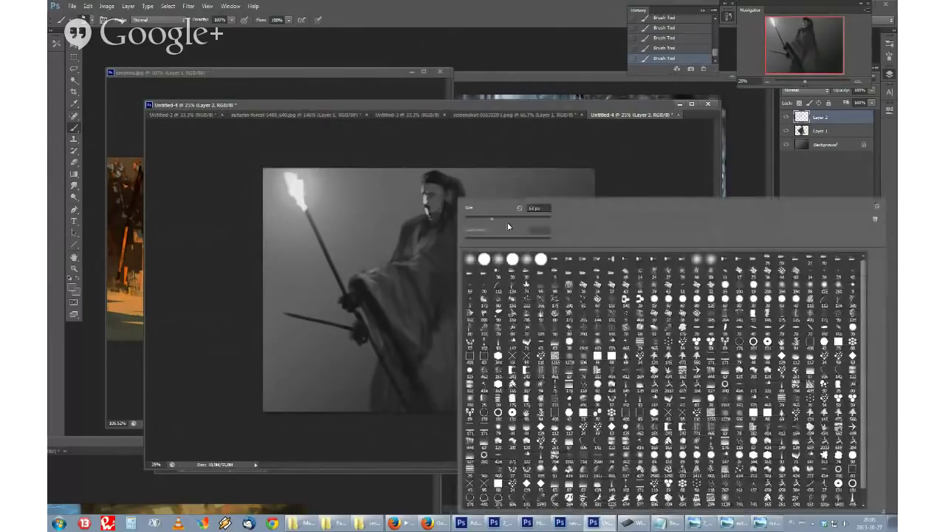
drag(391, 284, 403, 329)
alt+click(410, 348)
drag(397, 239, 381, 308)
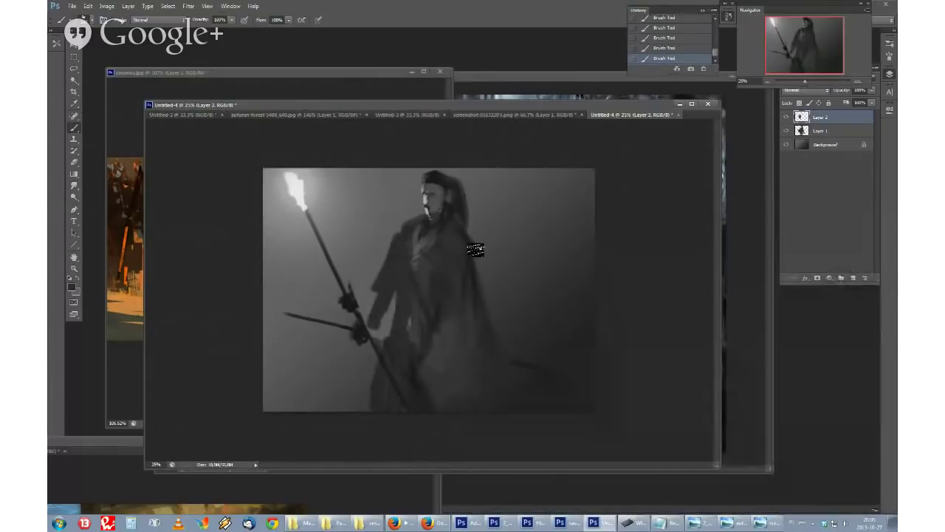
key(ctrl+z)
click(464, 232)
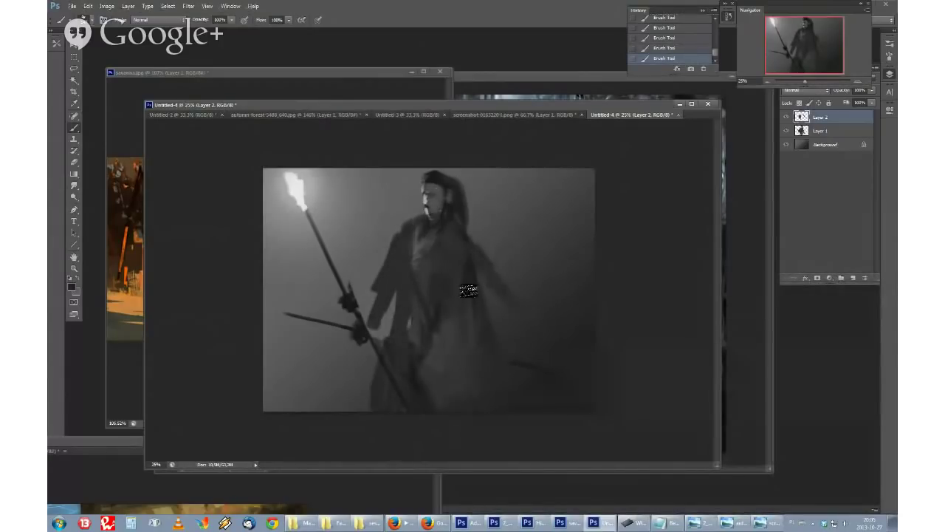
Step: Darken the torso and waist, then model the chest folds with a lighter grey around 4a4a4a
mouse_move(406, 282)
mouse_down()
mouse_move(416, 227)
mouse_move(421, 297)
mouse_move(435, 263)
mouse_move(444, 298)
mouse_move(451, 276)
mouse_up()
click(71, 286)
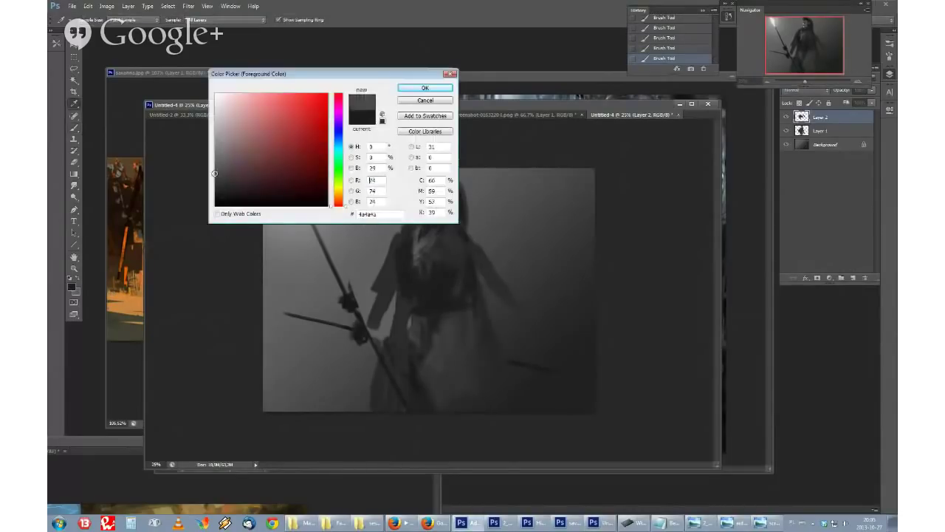
click(433, 90)
mouse_move(408, 241)
mouse_down()
mouse_move(421, 282)
mouse_move(411, 291)
mouse_move(438, 253)
mouse_move(406, 253)
mouse_up()
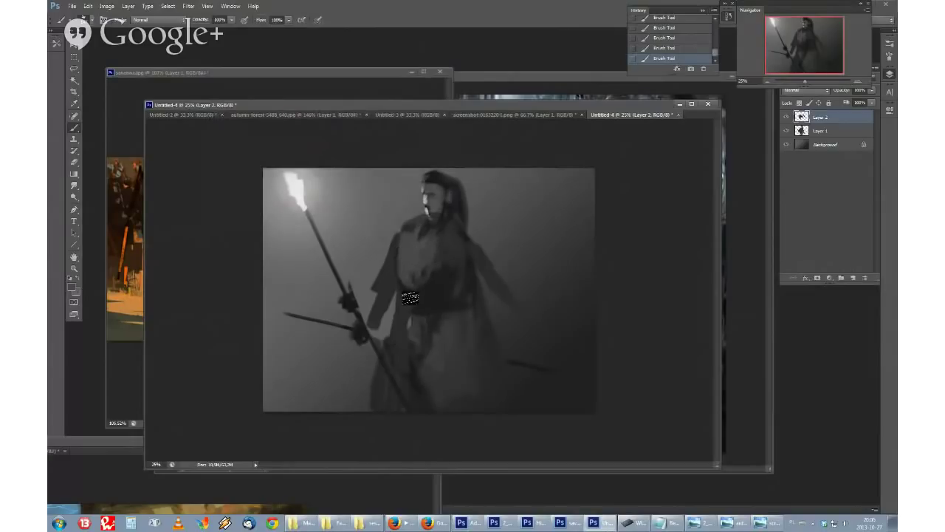
key(ctrl+z)
key(ctrl+z)
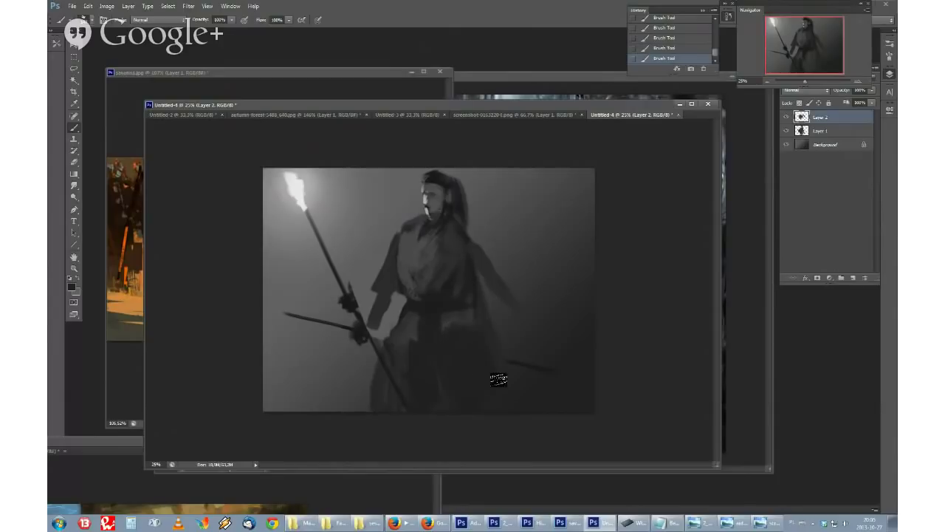
Step: Choose a textured brush and paint soft tonal folds over the thighs and skirt below the belt
click(854, 84)
click(854, 84)
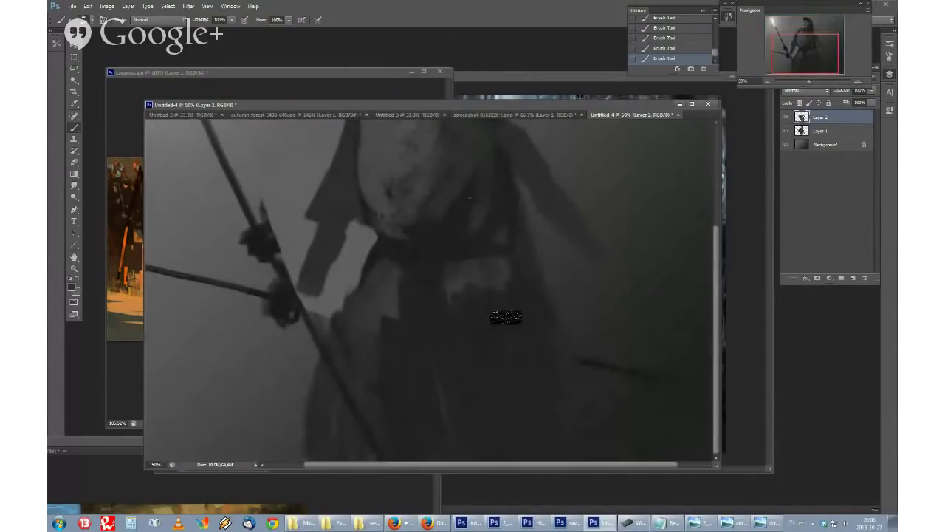
right_click(507, 316)
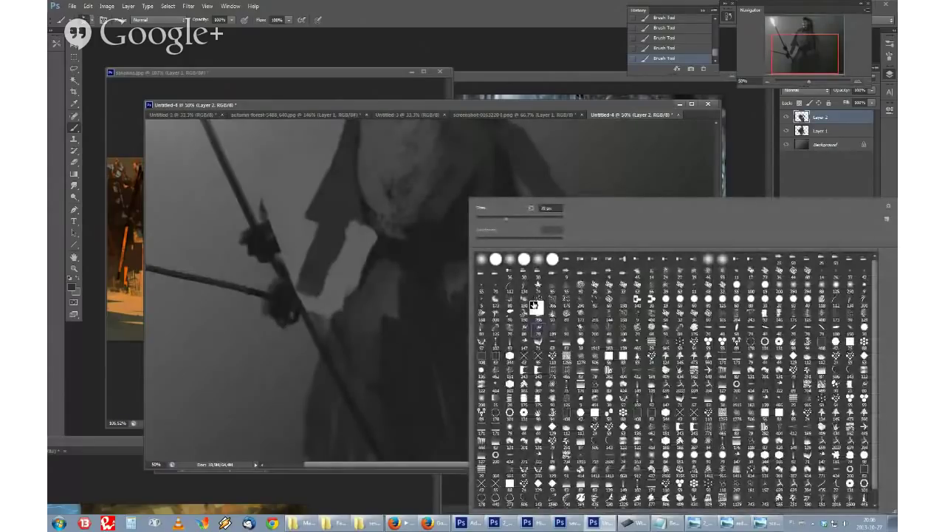
double_click(534, 305)
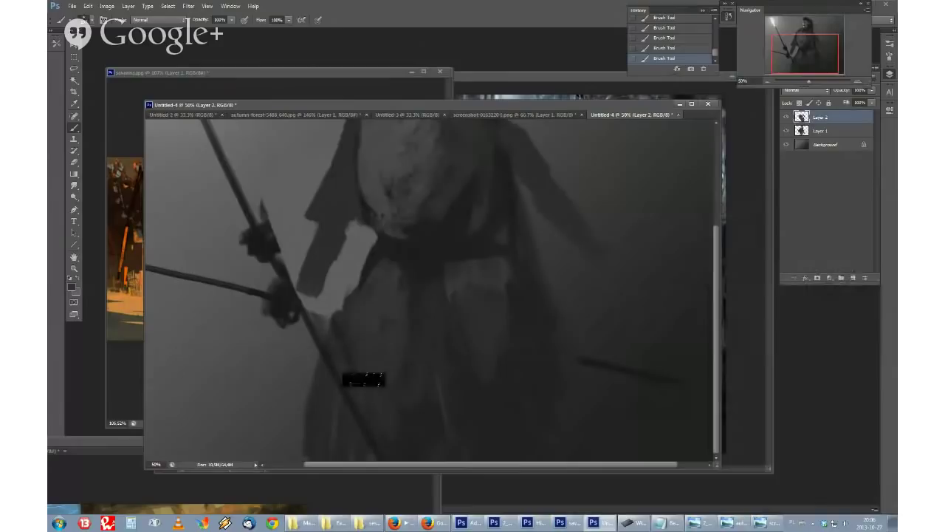
drag(342, 324, 350, 278)
key(ctrl+alt+z)
key(ctrl+alt+z)
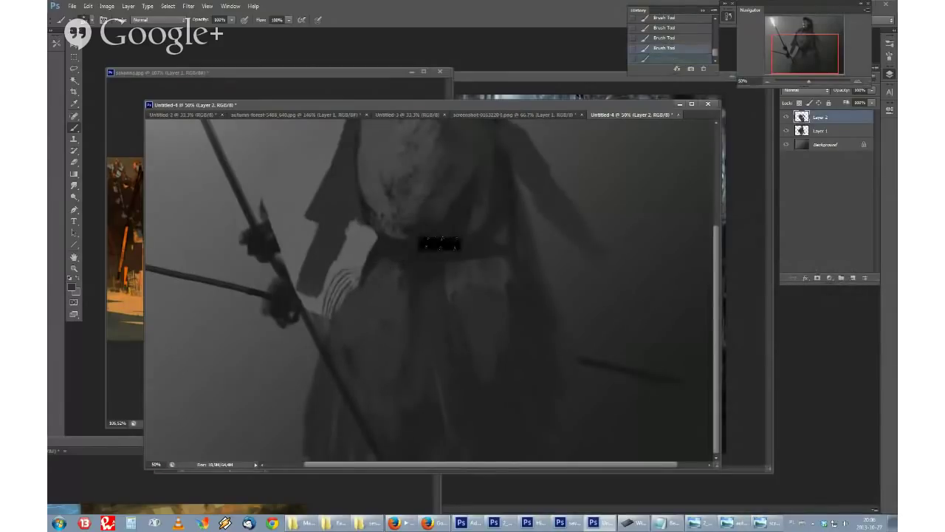
Step: Resize the textured brush and extend the skirt's hip edge with thin bristly strokes towards the lower hand on the staff
right_click(497, 218)
click(496, 218)
drag(383, 260, 340, 318)
key(ctrl+shift+z)
key(ctrl+shift+z)
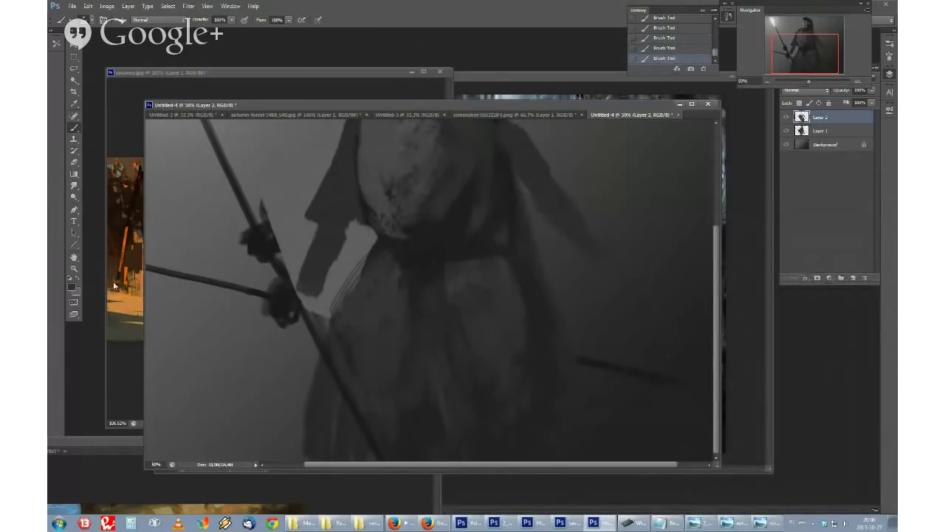
Step: Pick the mid grey 888888, adjust the brush size and try light dabs on the upper skirt just below the belt
click(71, 286)
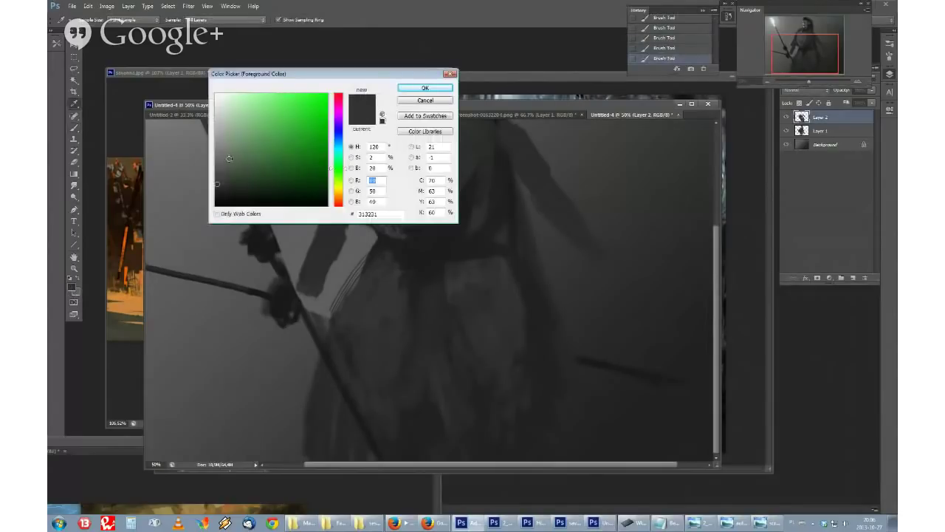
drag(229, 159, 215, 145)
click(423, 101)
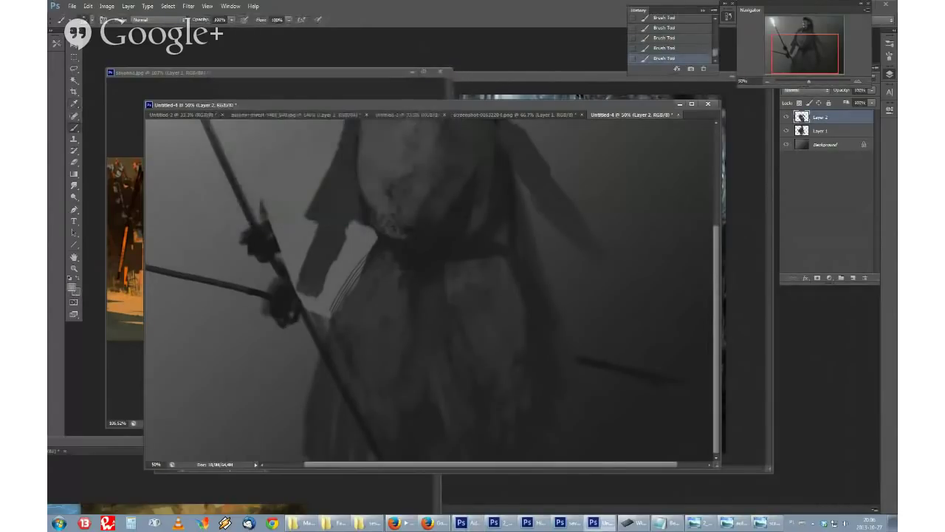
mouse_move(777, 58)
mouse_down()
mouse_move(781, 43)
mouse_move(785, 55)
mouse_up()
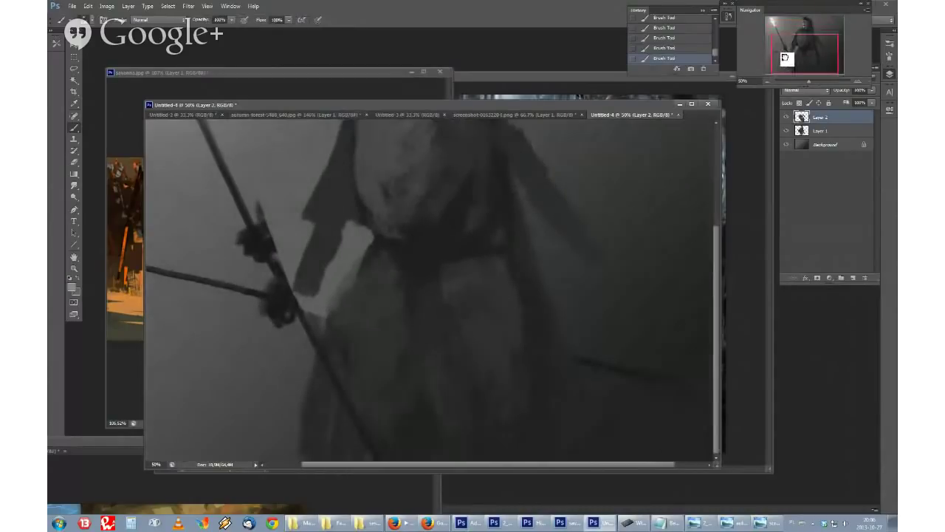
right_click(502, 277)
click(535, 220)
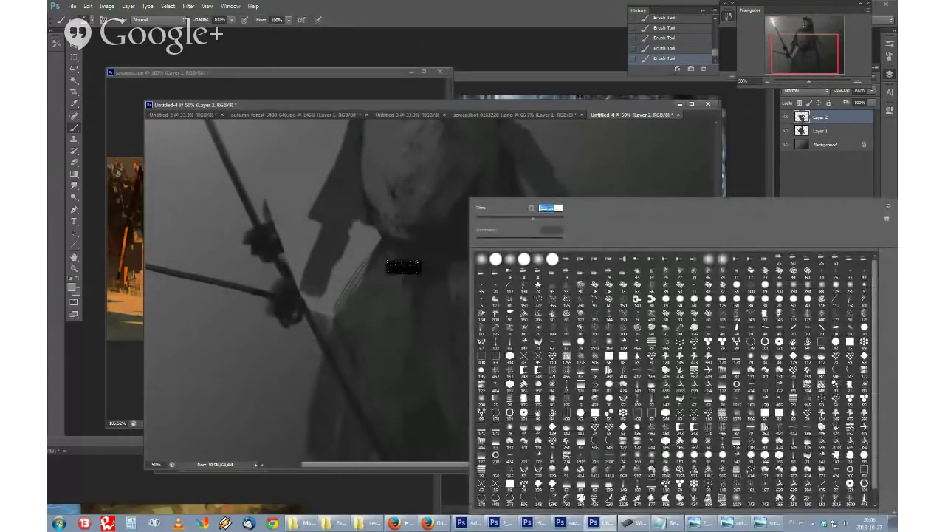
click(404, 267)
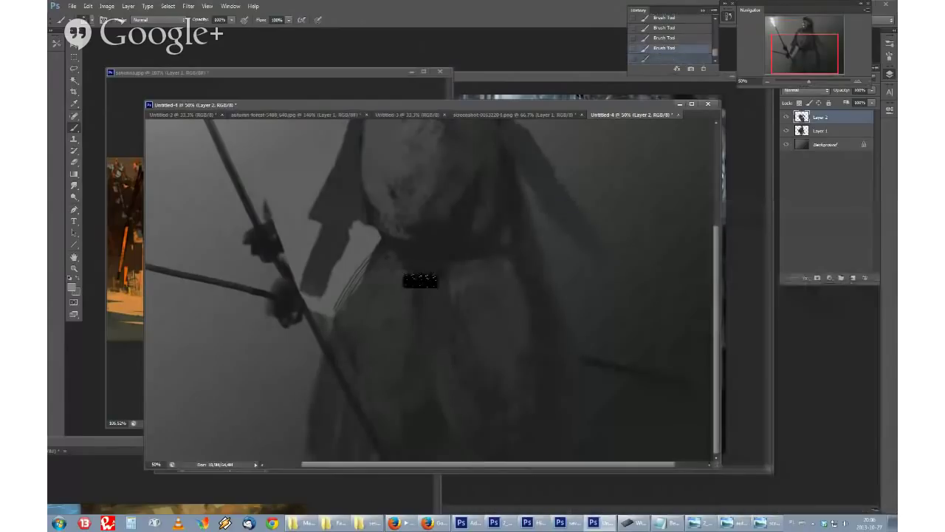
alt+click(405, 304)
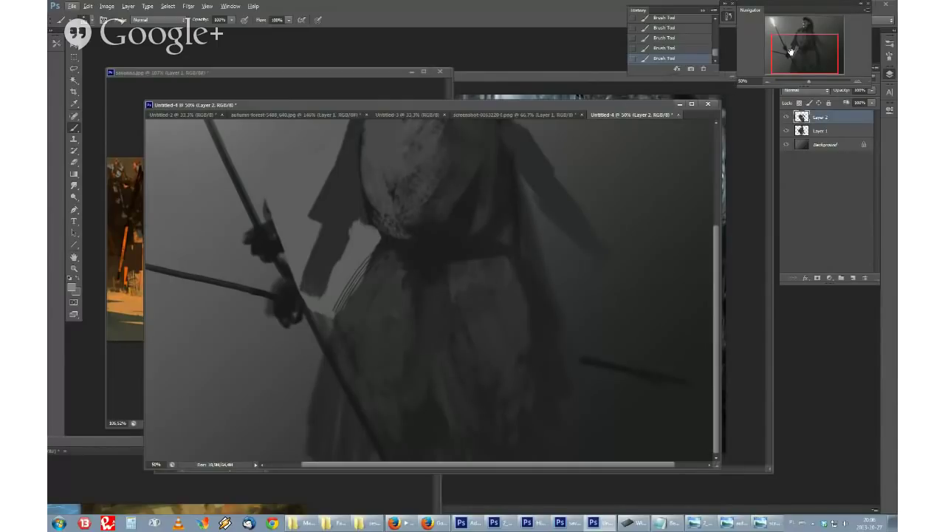
drag(792, 49, 784, 47)
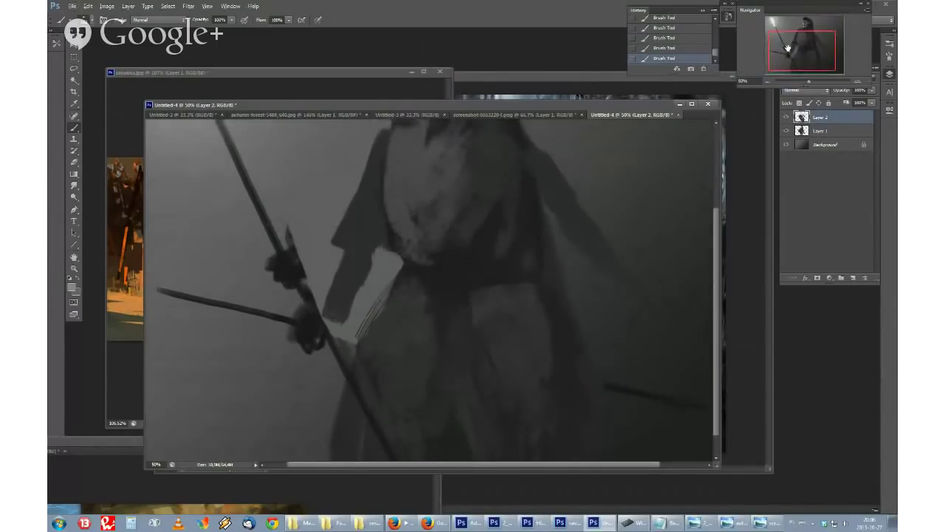
Step: Pick the light grey bcbcbc and paint bright folds down the front thigh, blending them with a textured brush
click(77, 287)
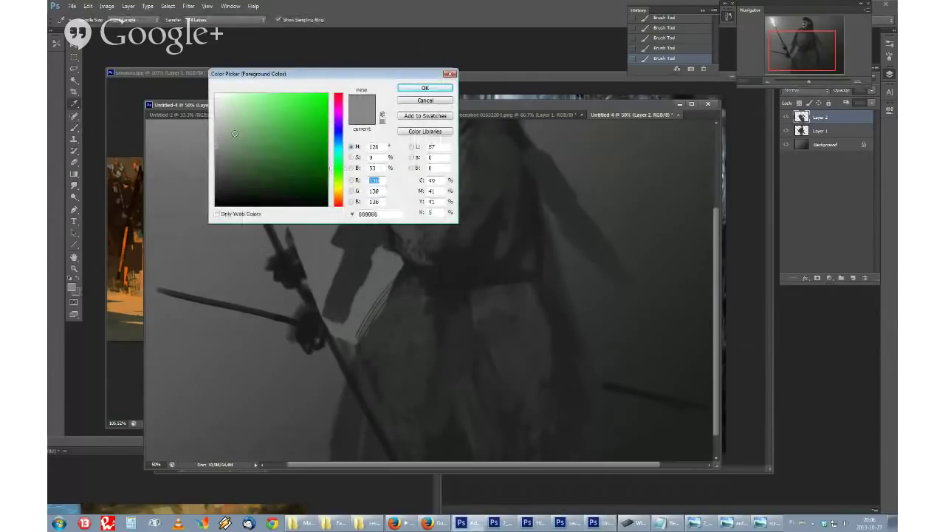
click(216, 123)
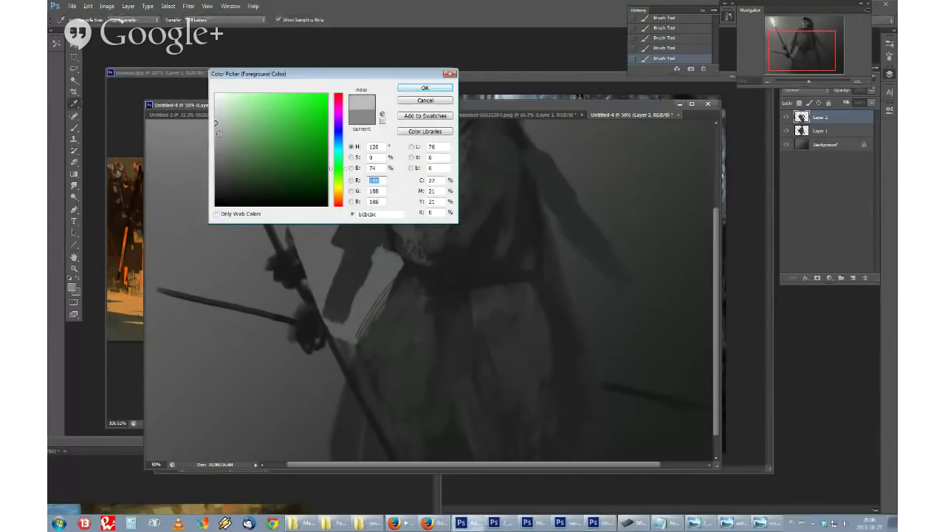
click(412, 89)
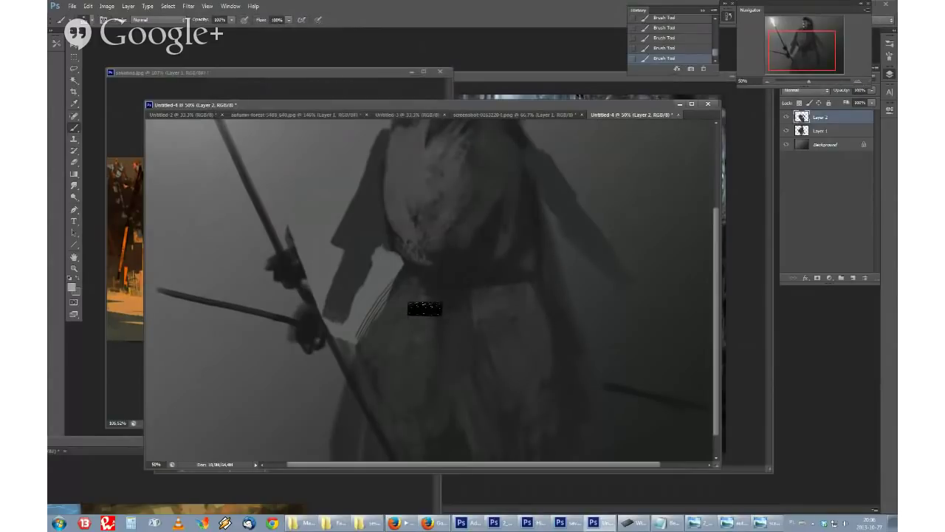
right_click(445, 310)
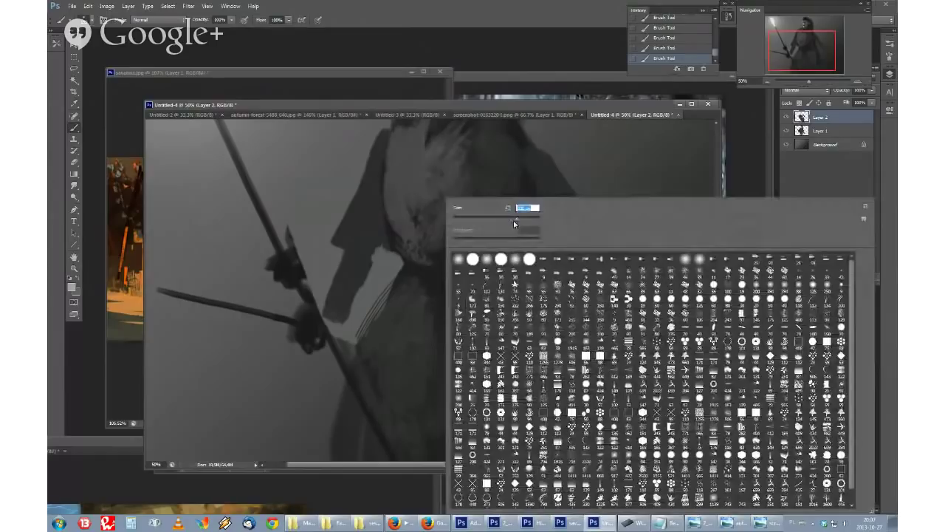
drag(407, 316, 412, 399)
alt+click(401, 402)
right_click(403, 399)
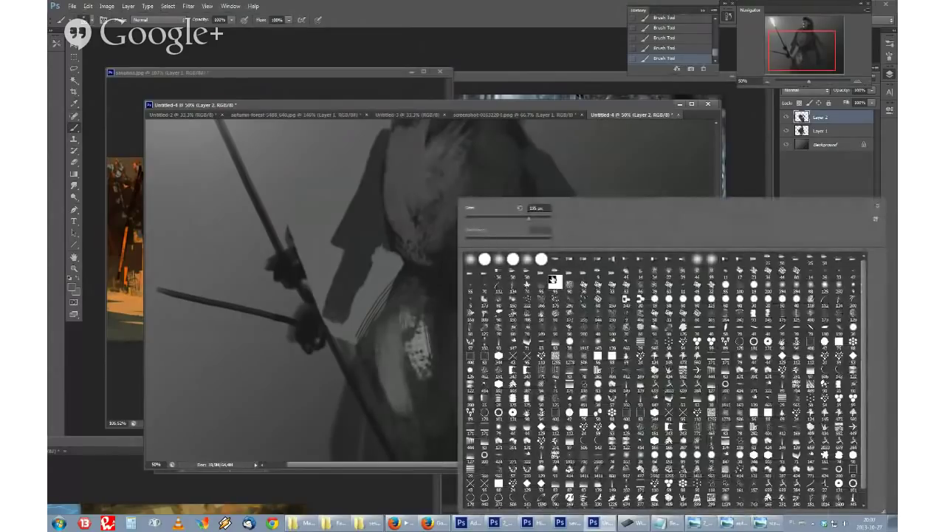
double_click(553, 280)
mouse_move(413, 340)
mouse_down()
mouse_move(447, 418)
mouse_move(414, 317)
mouse_move(379, 372)
mouse_move(430, 391)
mouse_move(456, 362)
mouse_move(457, 409)
mouse_move(451, 313)
mouse_move(439, 318)
mouse_up()
Step: Sample greys from the skirt and break up the lit thigh folds with darker and lighter strokes
alt+click(447, 418)
alt+click(395, 382)
click(771, 79)
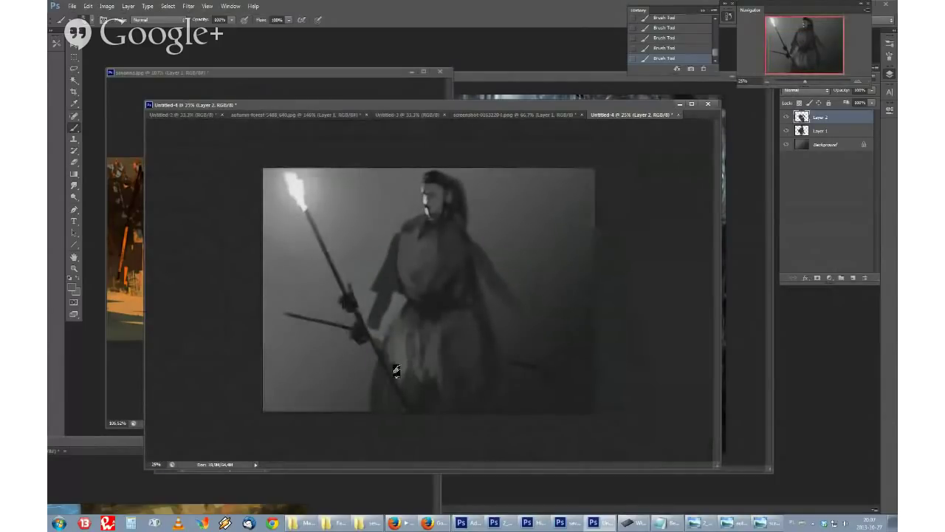
alt+click(423, 385)
drag(422, 385, 410, 395)
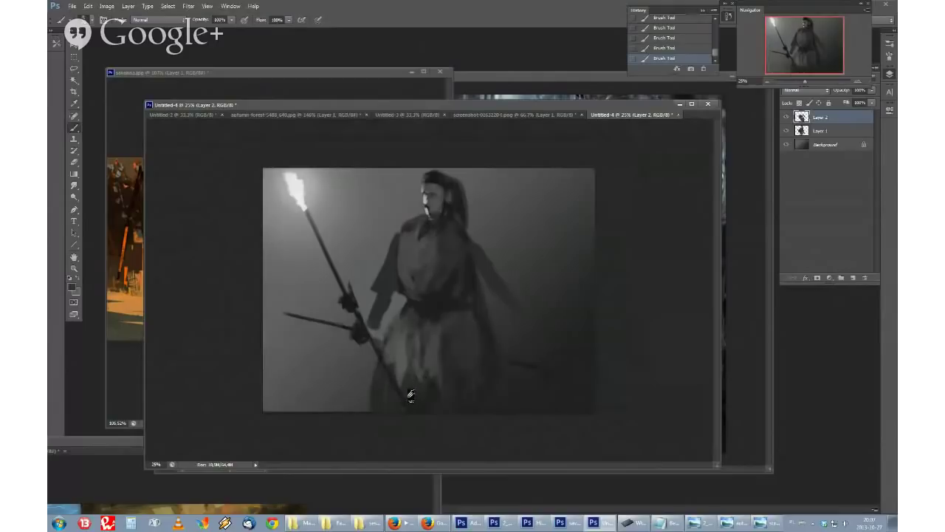
alt+click(401, 342)
drag(403, 346, 400, 359)
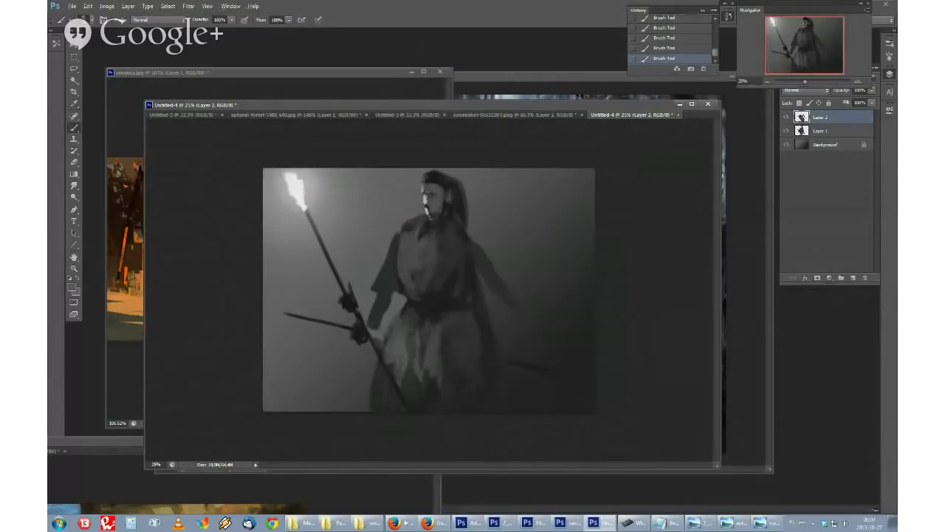
Step: Set the foreground colour to the grey 8a8a8a
click(73, 287)
click(425, 101)
click(73, 287)
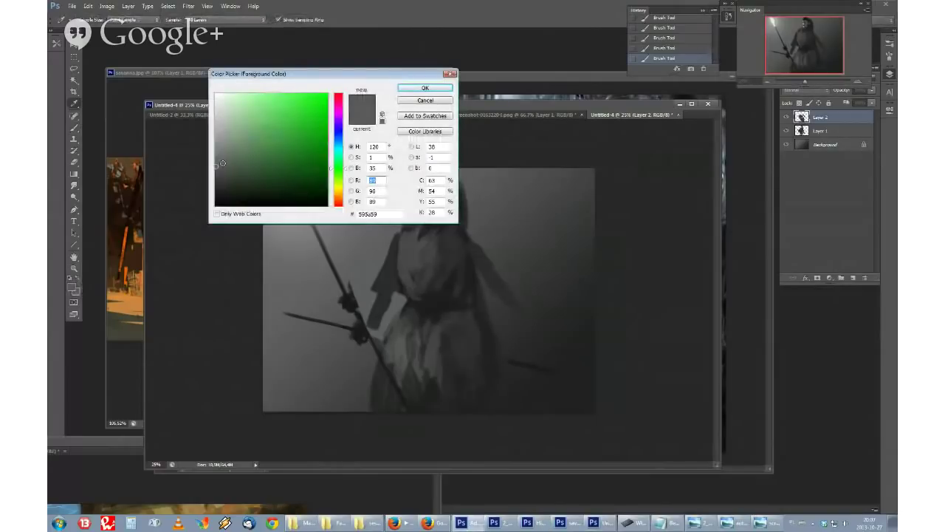
drag(230, 141, 201, 144)
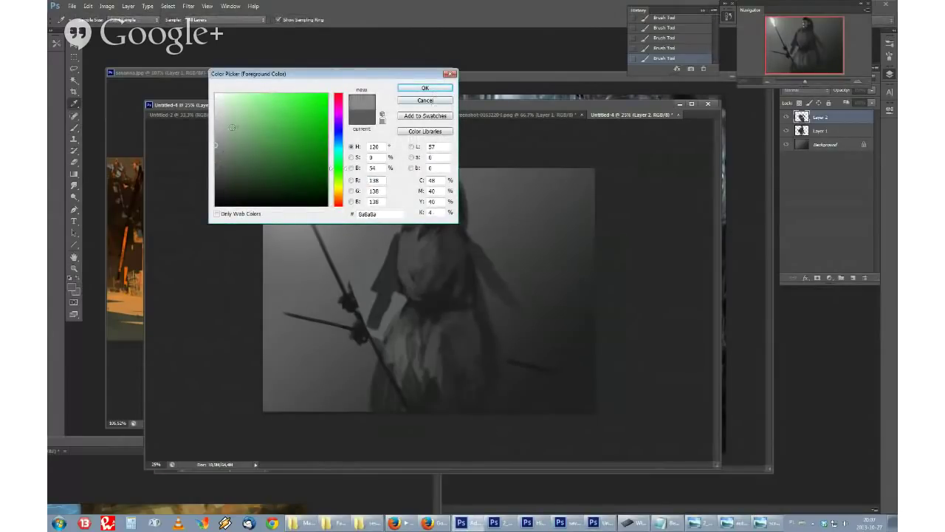
click(427, 88)
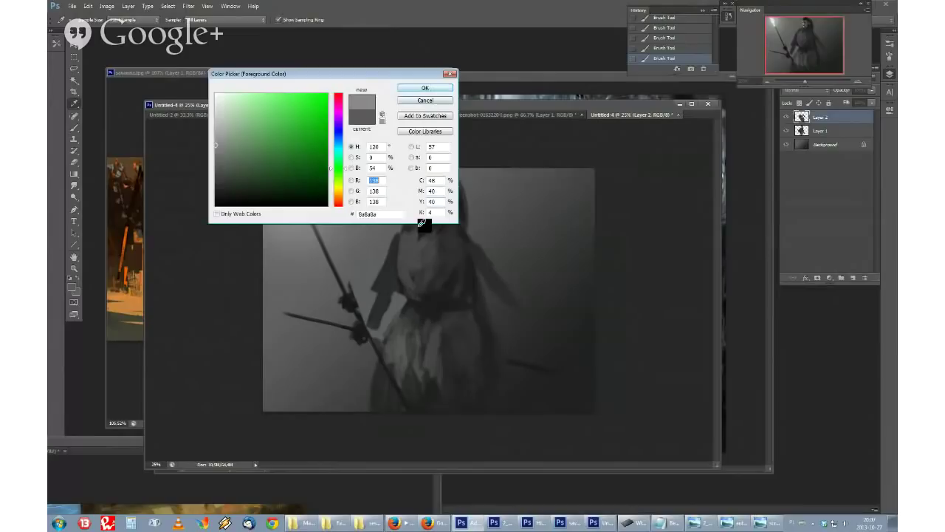
click(426, 89)
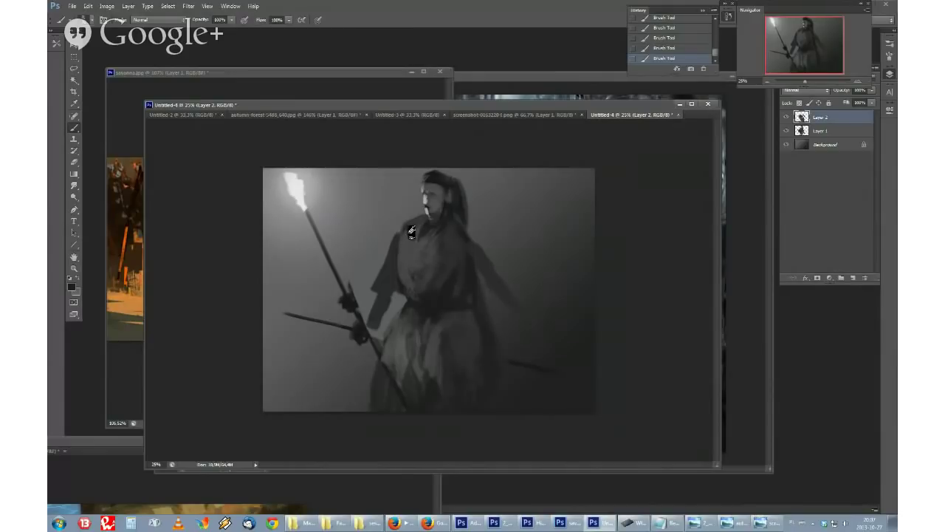
Step: Paint a dark cowl around the neckline and a darker far arm hanging behind the body, reworking its hand end
mouse_move(411, 231)
mouse_down()
mouse_move(440, 248)
mouse_move(455, 229)
mouse_move(440, 241)
mouse_move(405, 237)
mouse_move(423, 259)
mouse_move(467, 235)
mouse_move(468, 299)
mouse_move(464, 233)
mouse_move(480, 250)
mouse_move(473, 237)
mouse_move(467, 246)
mouse_move(481, 253)
mouse_move(484, 245)
mouse_move(489, 269)
mouse_move(472, 247)
mouse_move(506, 298)
mouse_move(493, 295)
mouse_move(527, 334)
mouse_up()
alt+click(473, 249)
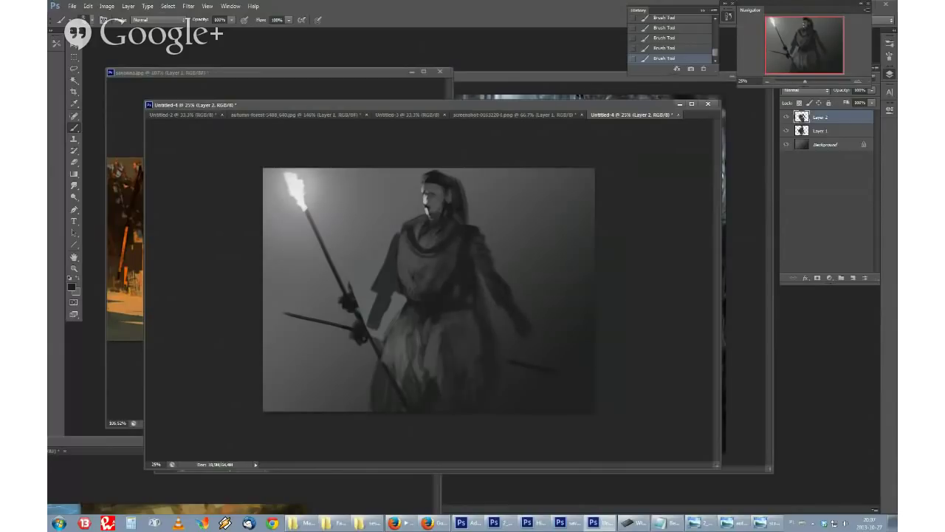
key(ctrl+alt+z)
key(ctrl+alt+z)
key(ctrl+alt+z)
key(ctrl+alt+z)
key(ctrl+alt+z)
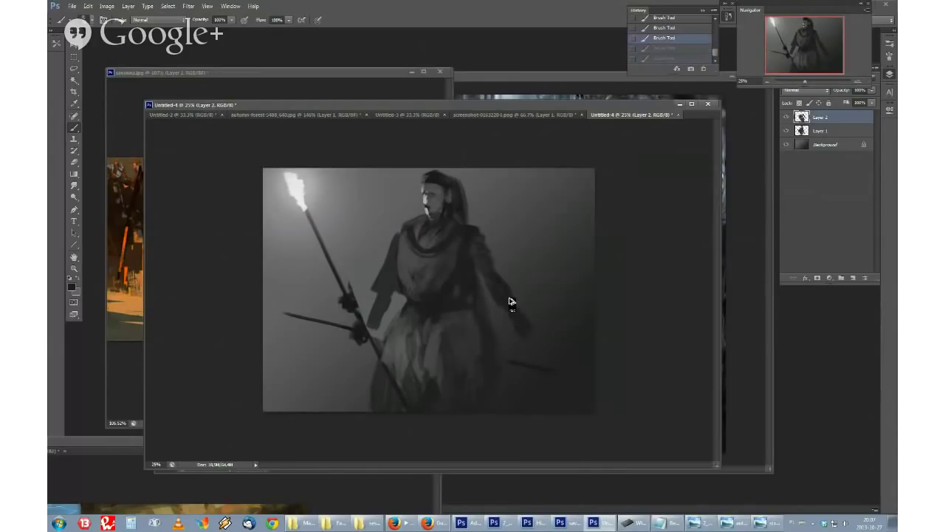
key(ctrl+shift+z)
key(ctrl+shift+z)
key(ctrl+shift+z)
key(ctrl+shift+z)
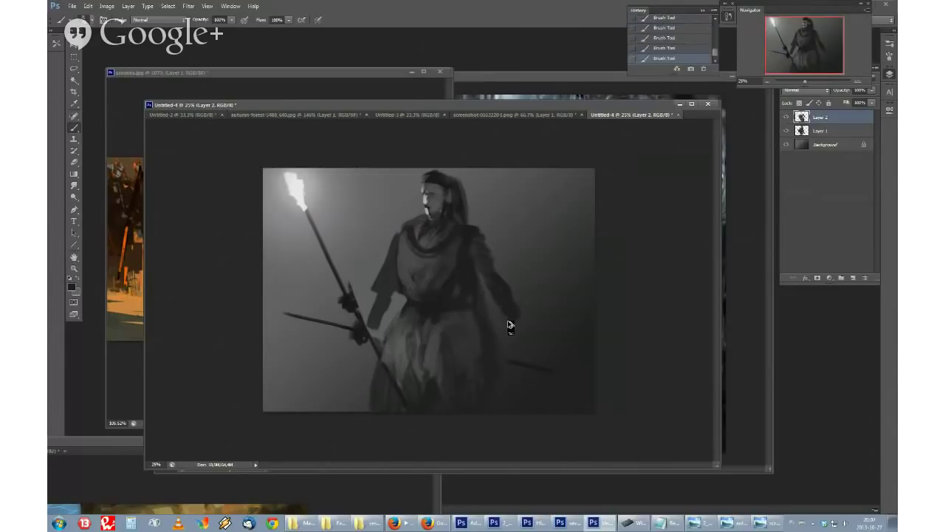
drag(515, 330, 520, 344)
Step: Pick the dark grey 424242 and resize a soft round brush with 0% hardness
click(70, 287)
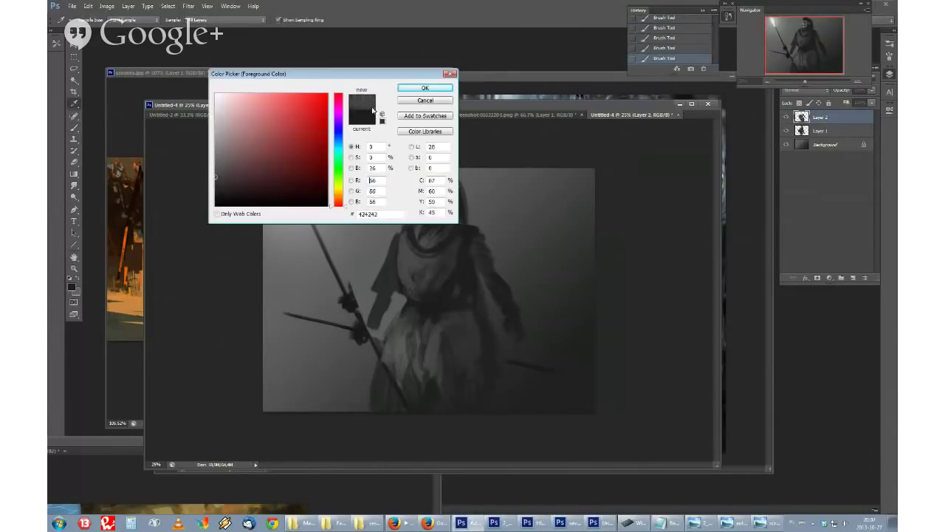
click(420, 89)
right_click(459, 197)
drag(540, 216, 543, 218)
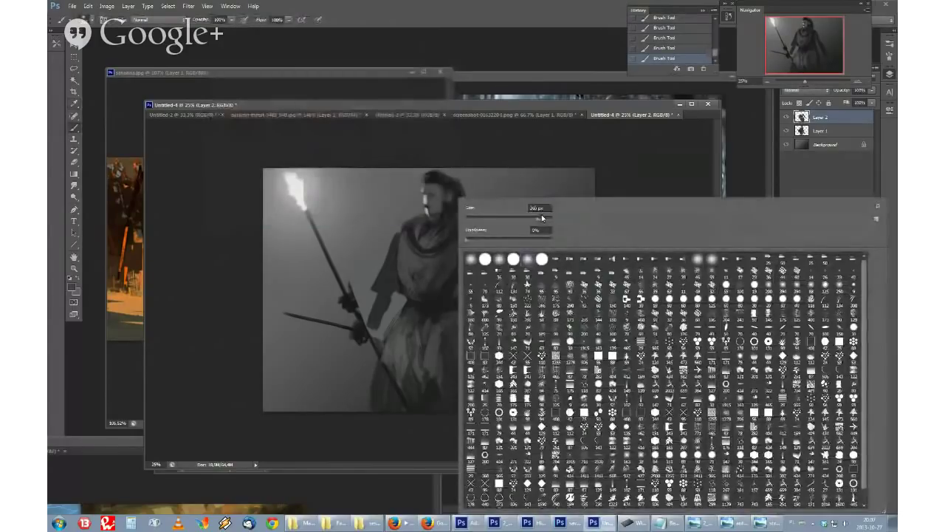
Step: Pick a light grey and paint soft highlights on the flame-facing side of the chest, changing brushes for texture
click(71, 287)
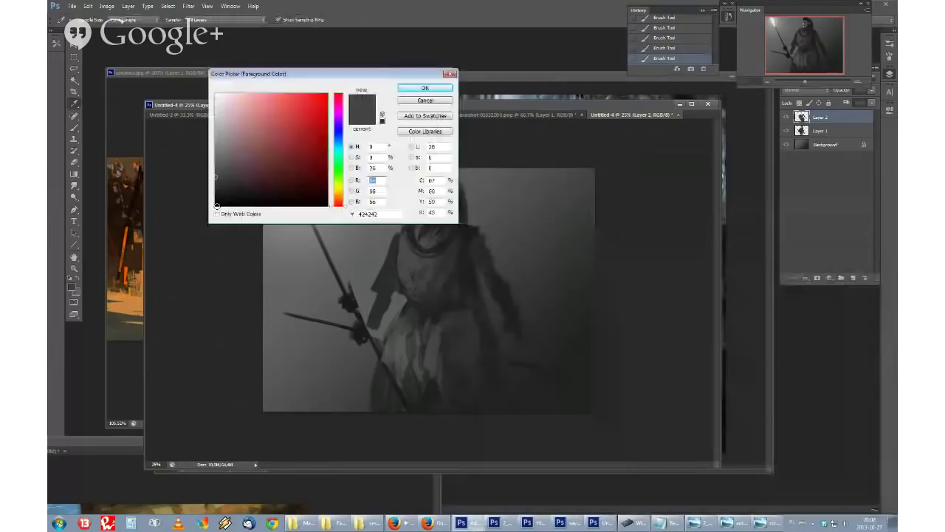
click(216, 127)
click(424, 89)
right_click(474, 204)
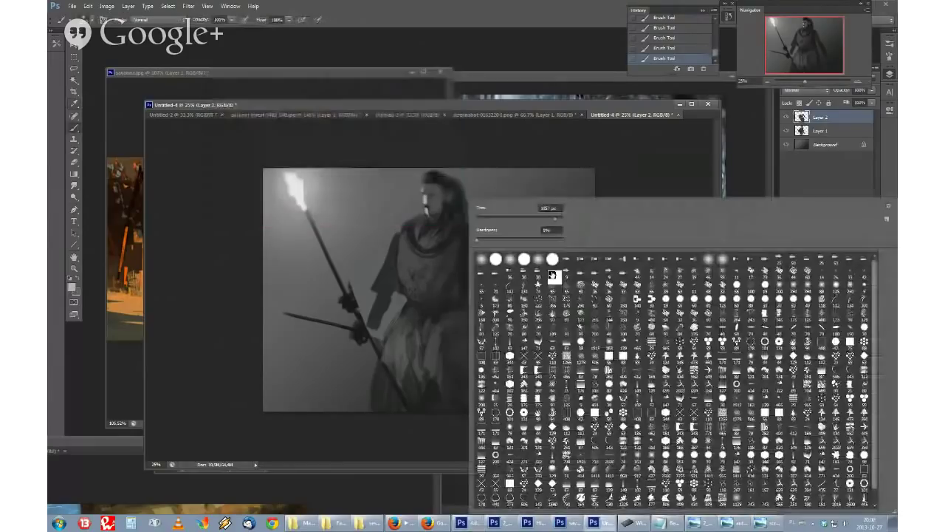
click(403, 251)
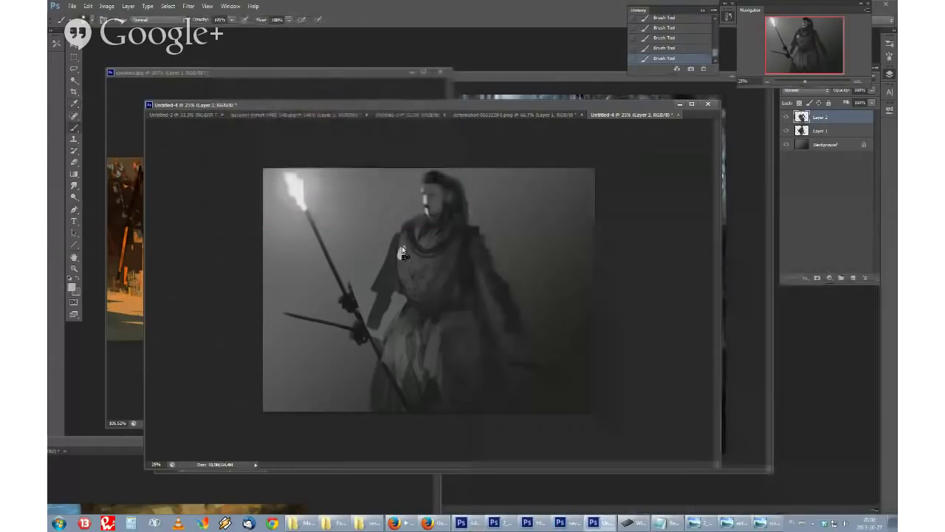
alt+click(406, 254)
drag(403, 244, 407, 261)
right_click(475, 203)
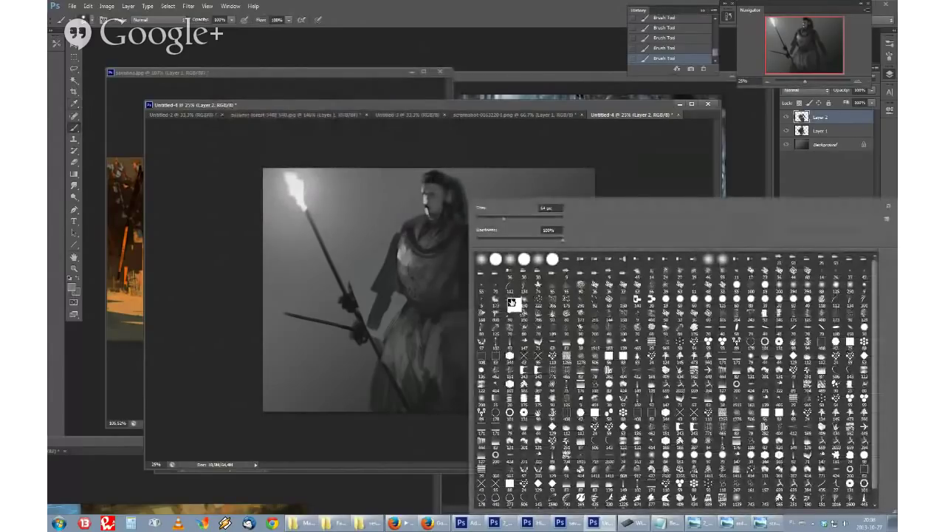
double_click(511, 302)
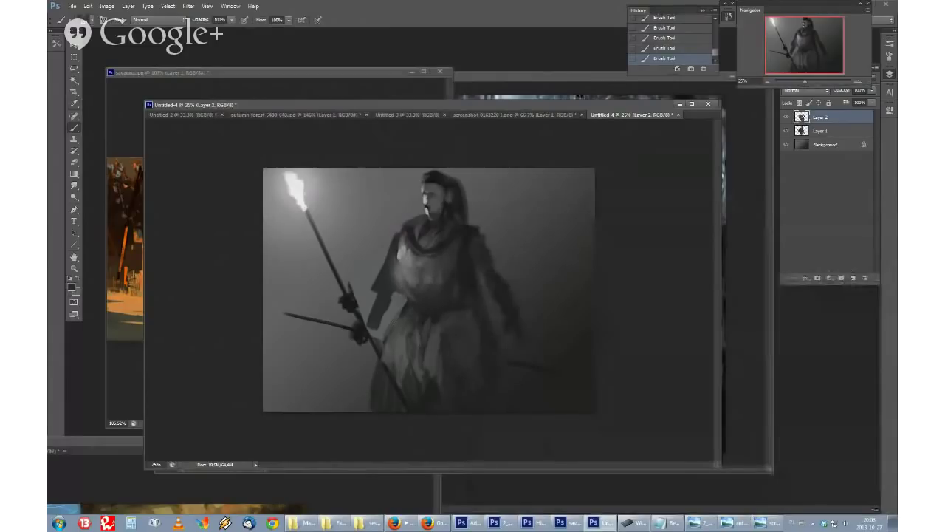
Step: Brighten the chest below the cowl with the near-white grey cbcbcb, then shade the cowl's edge with a sampled darker grey
click(72, 286)
click(215, 116)
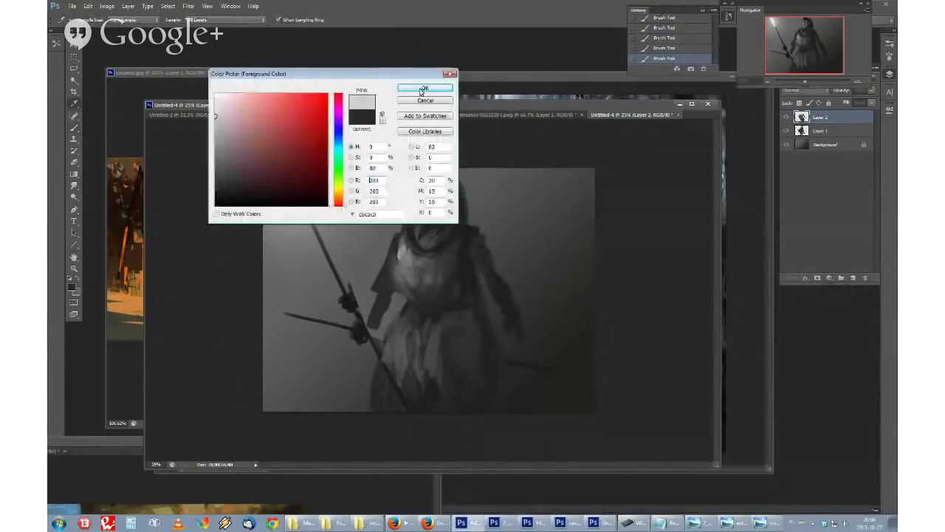
click(424, 87)
click(405, 266)
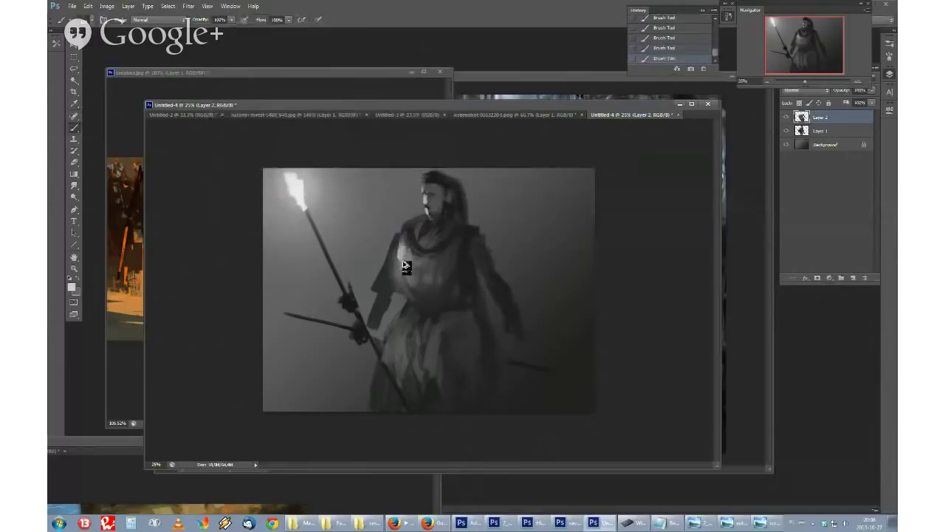
mouse_move(404, 266)
mouse_down()
mouse_move(432, 257)
mouse_move(450, 240)
mouse_move(434, 261)
mouse_move(419, 259)
mouse_move(416, 272)
mouse_move(433, 256)
mouse_up()
right_click(433, 255)
click(457, 227)
click(404, 240)
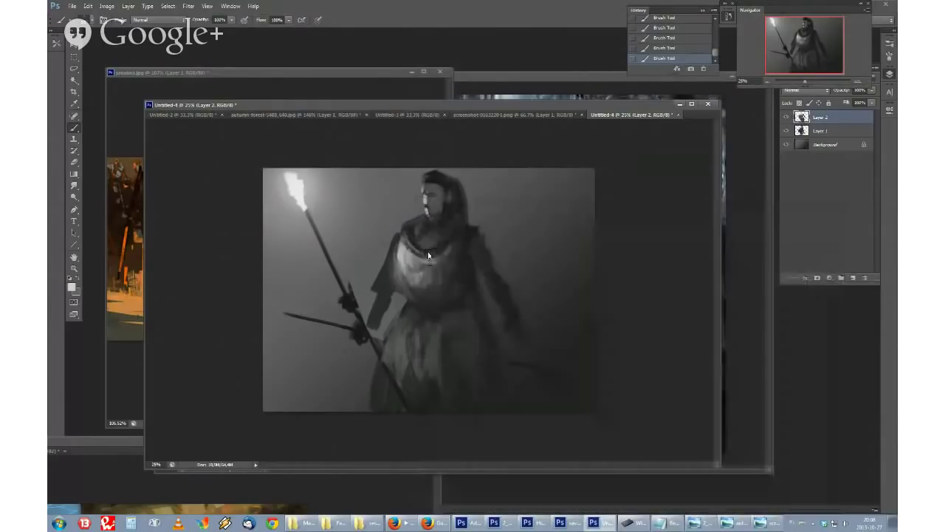
alt+click(453, 237)
mouse_move(428, 255)
mouse_down()
mouse_move(454, 236)
mouse_move(434, 259)
mouse_up()
Step: Flip the canvas horizontally, then soften the figure's belly and skirt folds with a resized brush and a sampled dark grey
key(ctrl+shift+h)
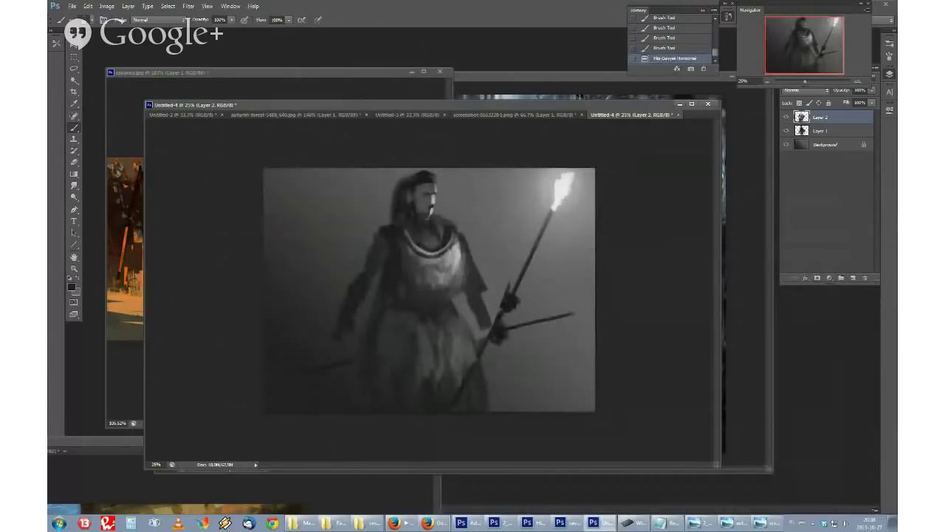
right_click(479, 283)
drag(537, 221, 543, 220)
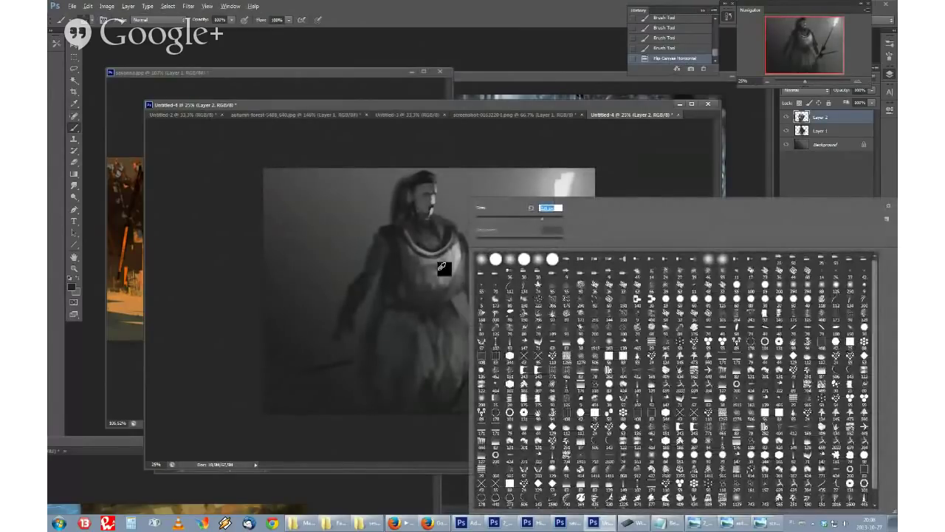
mouse_move(442, 290)
mouse_down()
mouse_move(422, 304)
mouse_move(443, 318)
mouse_up()
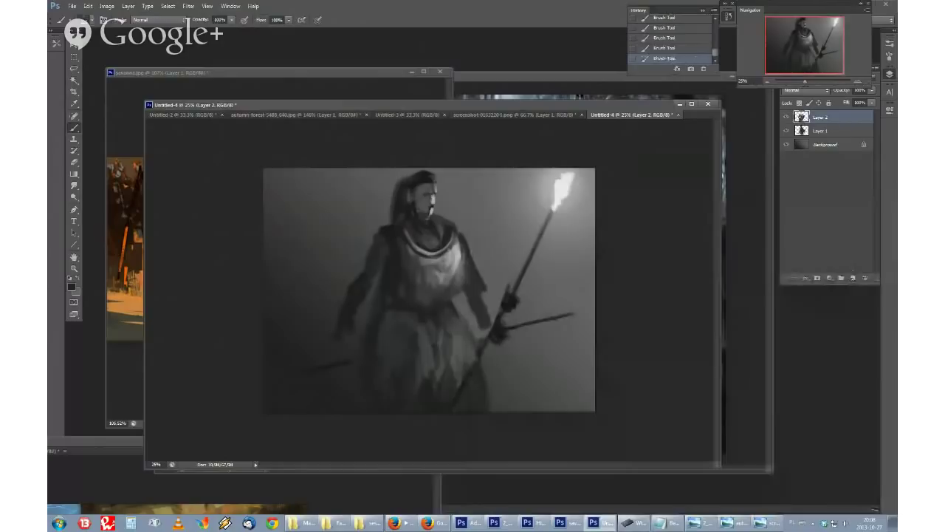
alt+click(410, 323)
drag(421, 351, 430, 342)
mouse_move(422, 395)
mouse_down()
mouse_move(446, 396)
mouse_move(463, 374)
mouse_up()
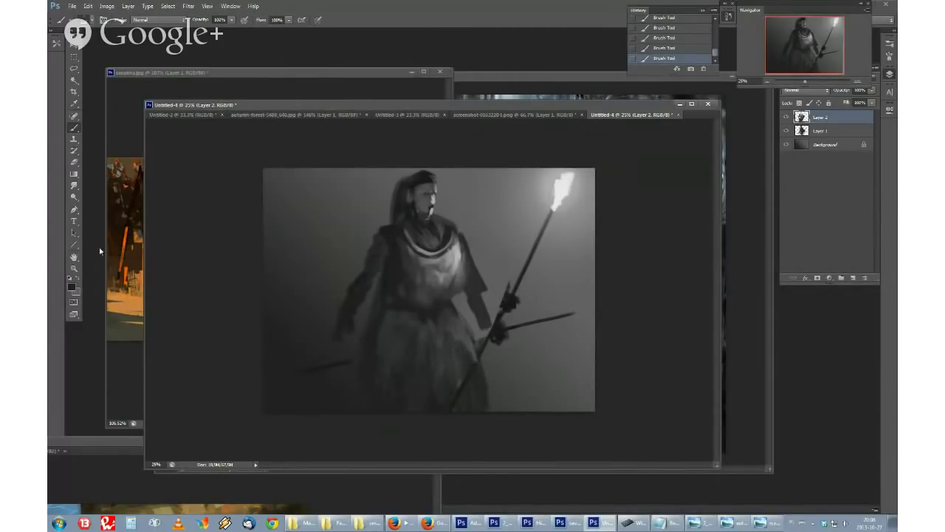
Step: Pick the near-white grey dddddd and paint metallic highlights on the flame-facing side of the chest
click(71, 287)
click(215, 107)
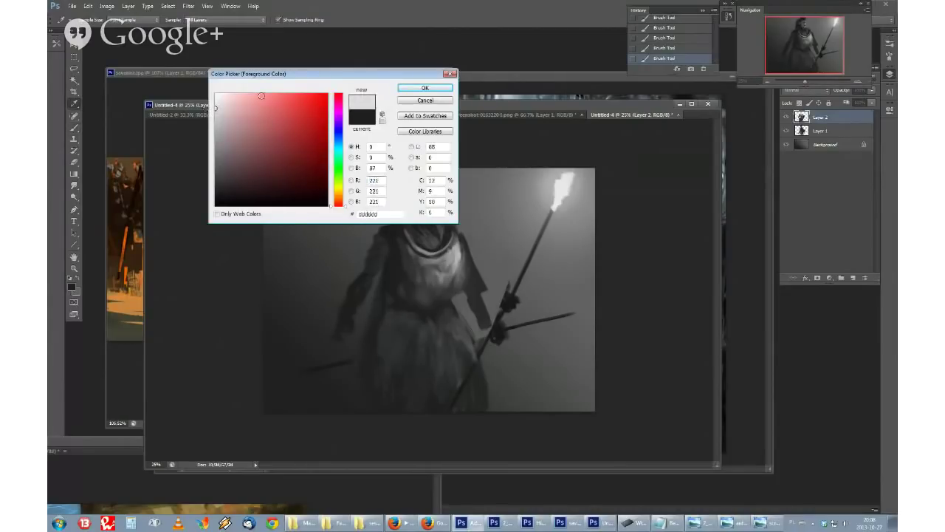
click(425, 87)
right_click(504, 180)
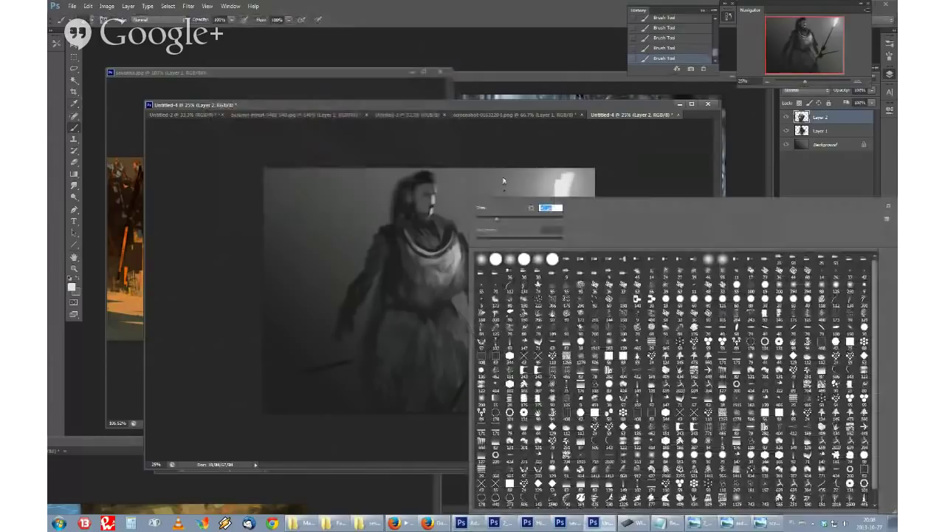
drag(454, 256, 450, 280)
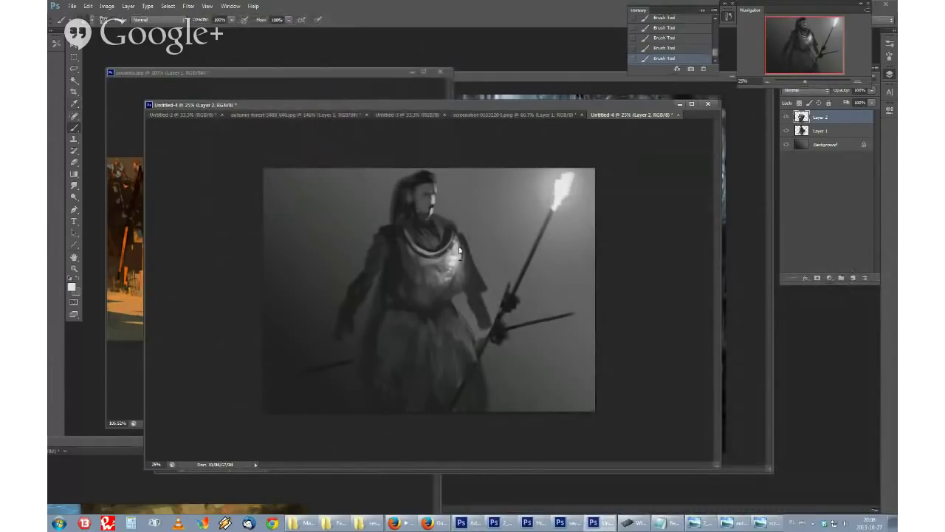
drag(460, 249, 459, 264)
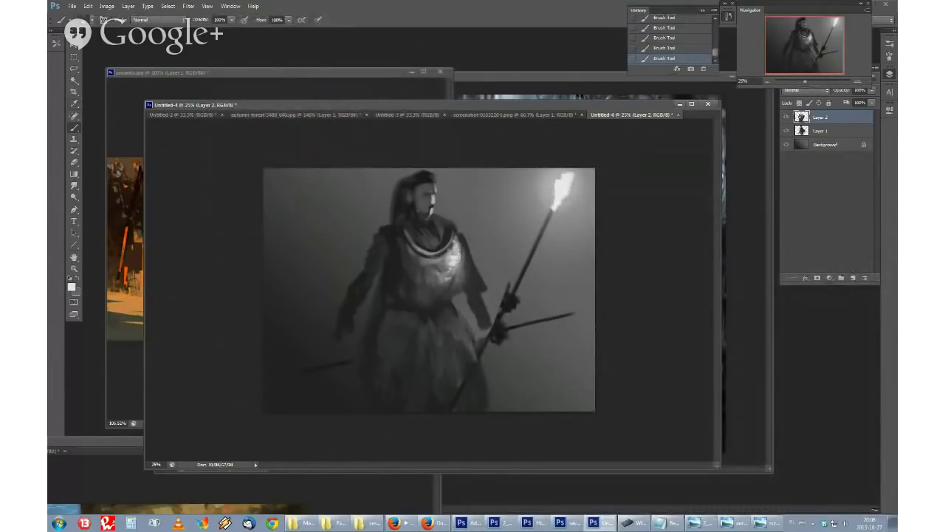
Step: Paint a bright curved rim along the waist of the breastplate and sample darker greys to shade around it
drag(420, 305, 450, 303)
alt+click(423, 298)
right_click(437, 295)
drag(507, 216, 523, 216)
alt+click(410, 281)
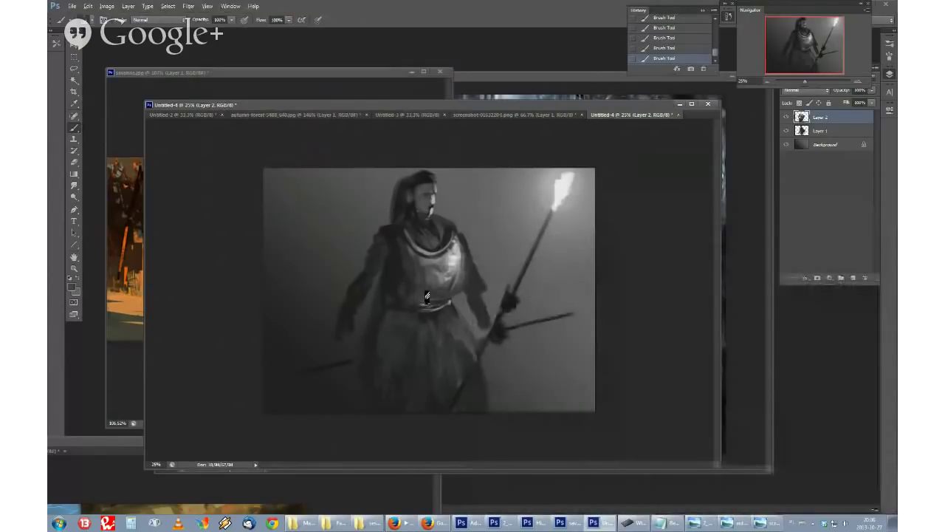
Step: Open the armour photo 17010137 from the session2 folder and arrange it beside the knight painting
click(367, 523)
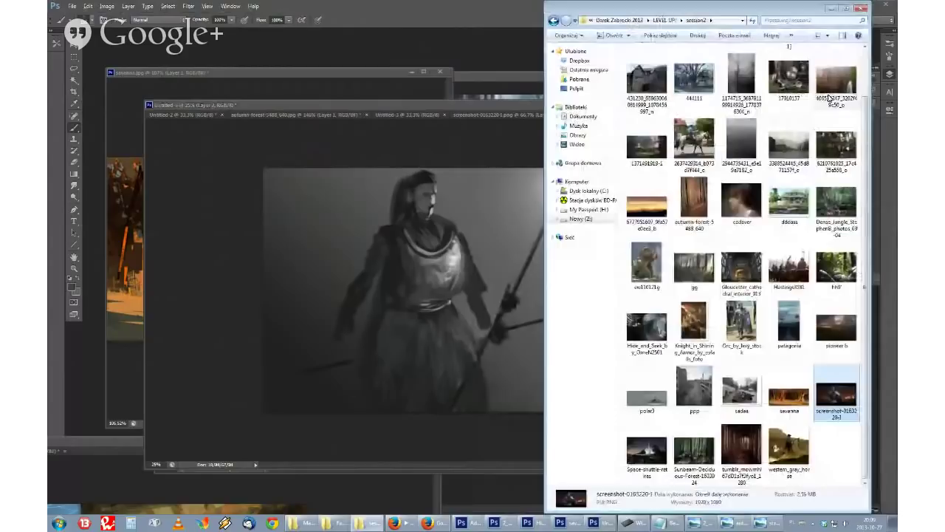
drag(790, 79, 398, 39)
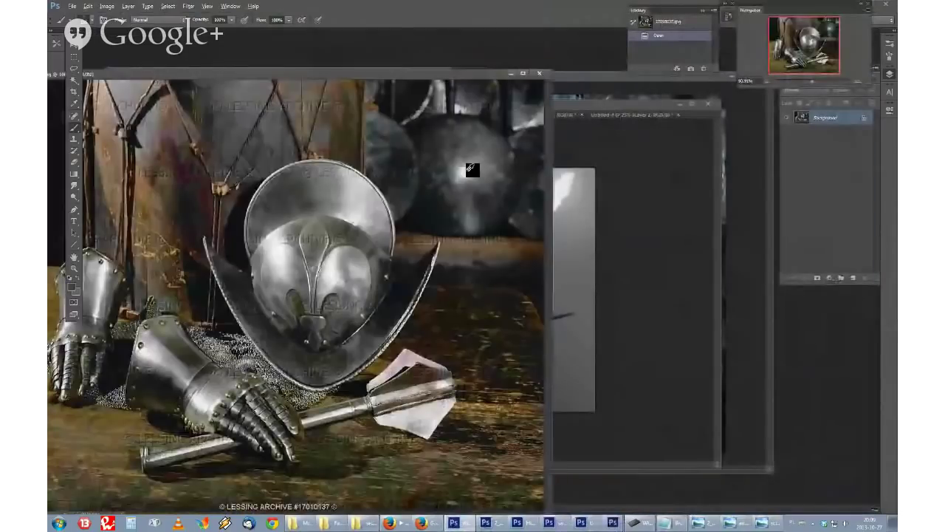
key(ctrl+minus)
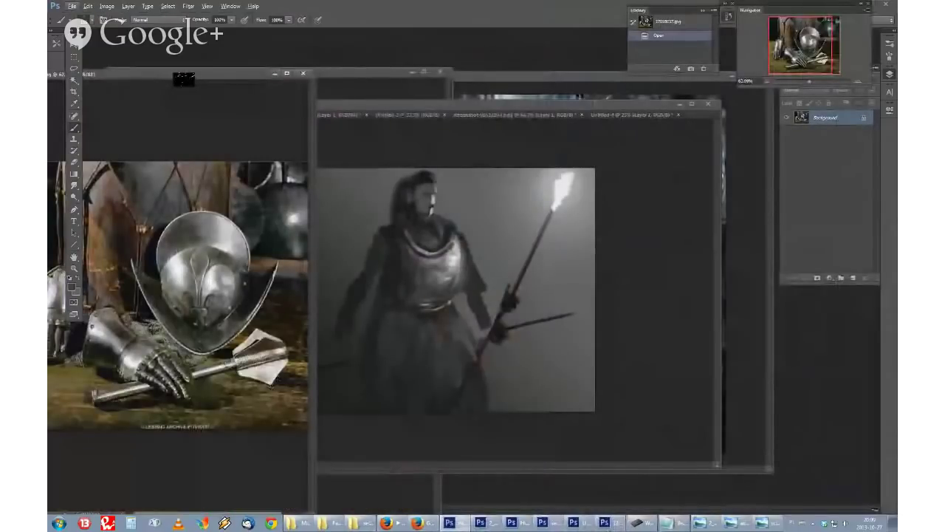
drag(183, 76, 271, 72)
drag(381, 105, 532, 110)
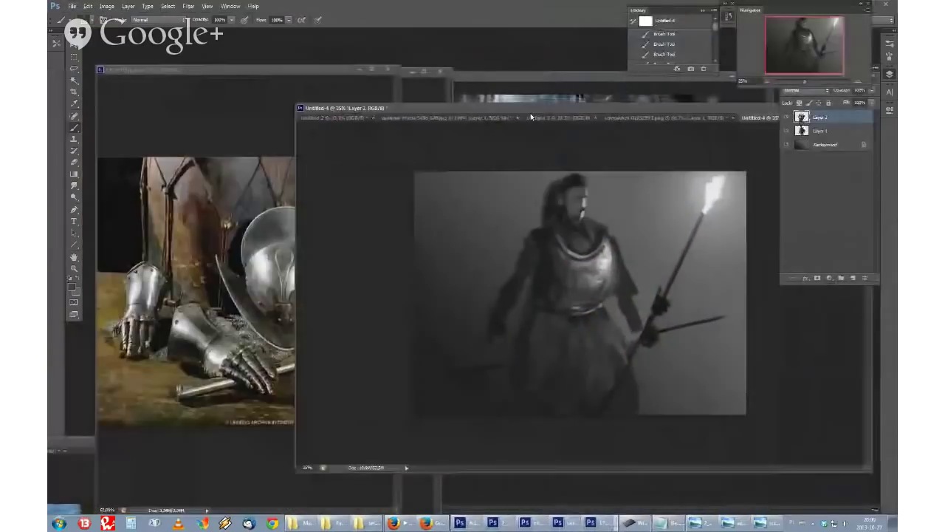
click(270, 92)
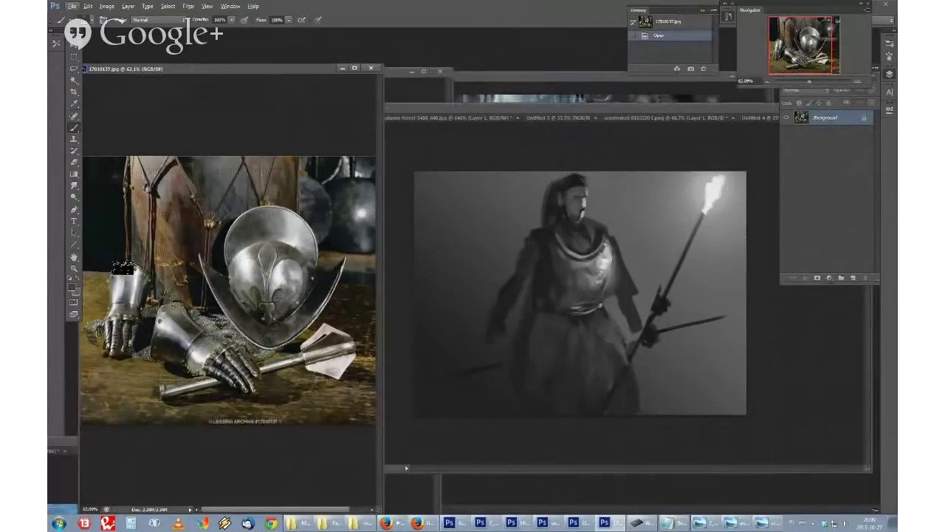
Step: Pick a light grey with a small brush and outline the highlight shapes on both gauntlets in the armour photo
click(71, 289)
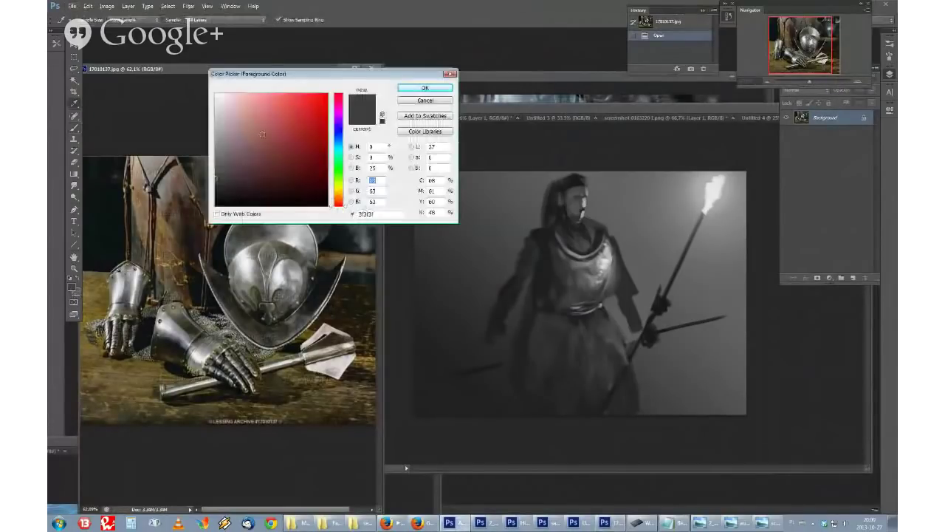
click(425, 88)
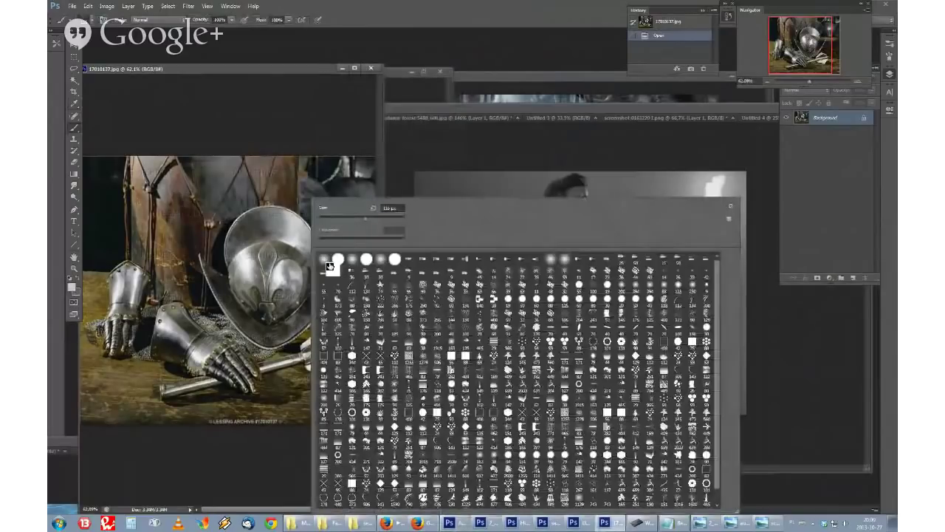
click(248, 270)
click(232, 269)
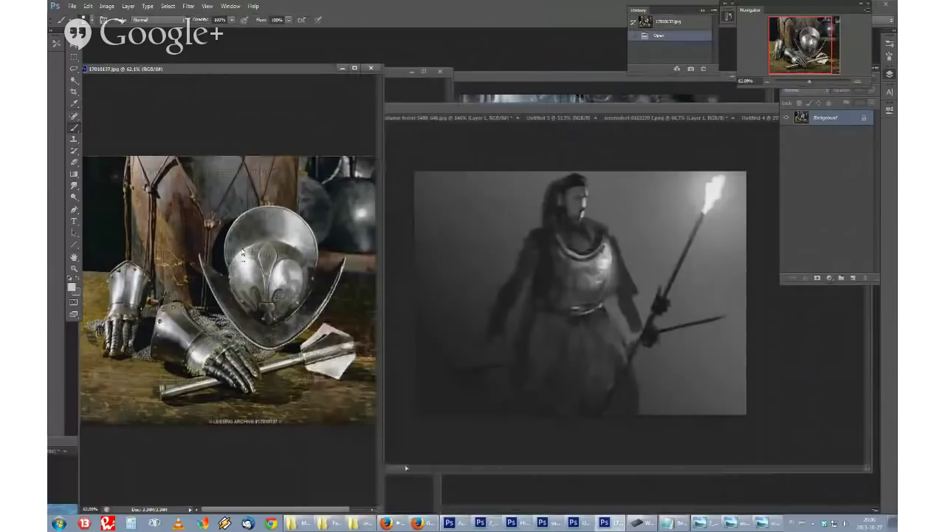
drag(144, 270, 143, 302)
mouse_move(111, 273)
mouse_down()
mouse_move(154, 329)
mouse_move(157, 308)
mouse_up()
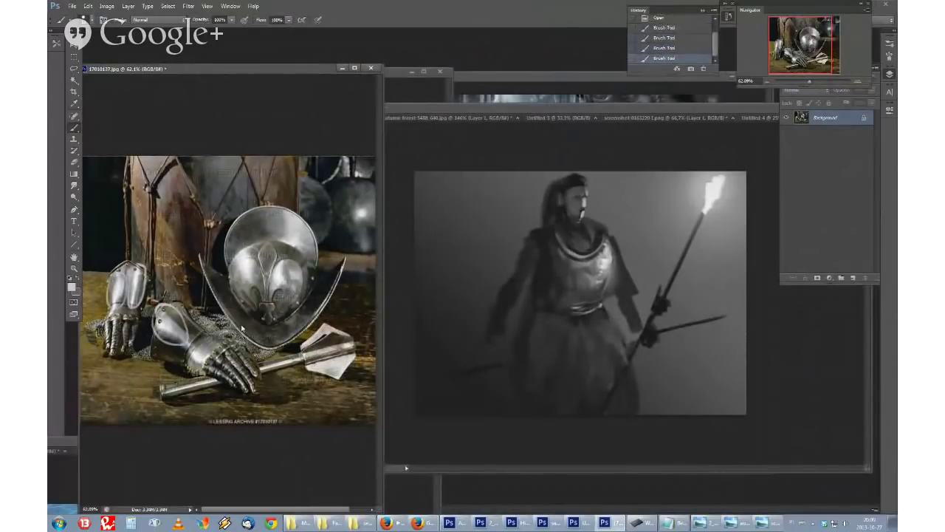
Step: Outline the highlights on the mace handle and background armour, then mark the leather armour's upper edge and undo that last stroke
mouse_move(170, 386)
mouse_down()
mouse_move(163, 400)
mouse_move(213, 375)
mouse_move(182, 381)
mouse_up()
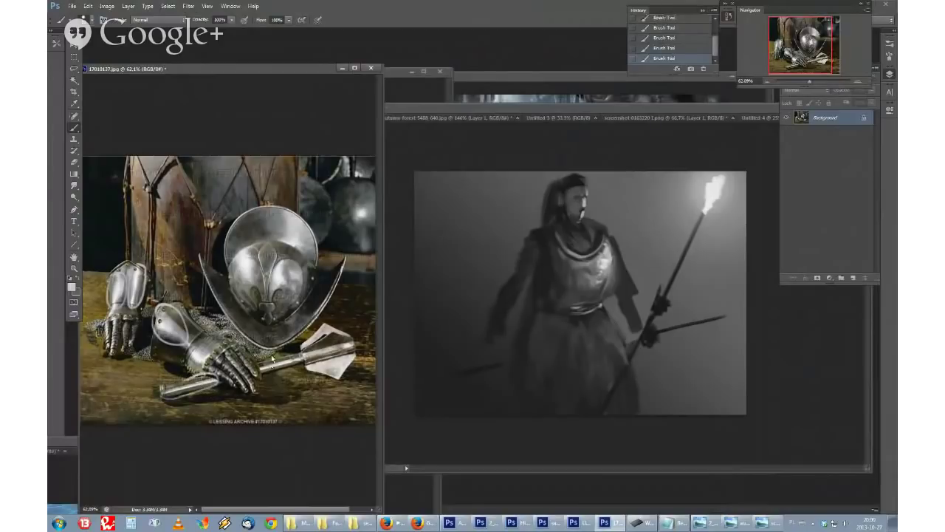
drag(256, 373, 335, 346)
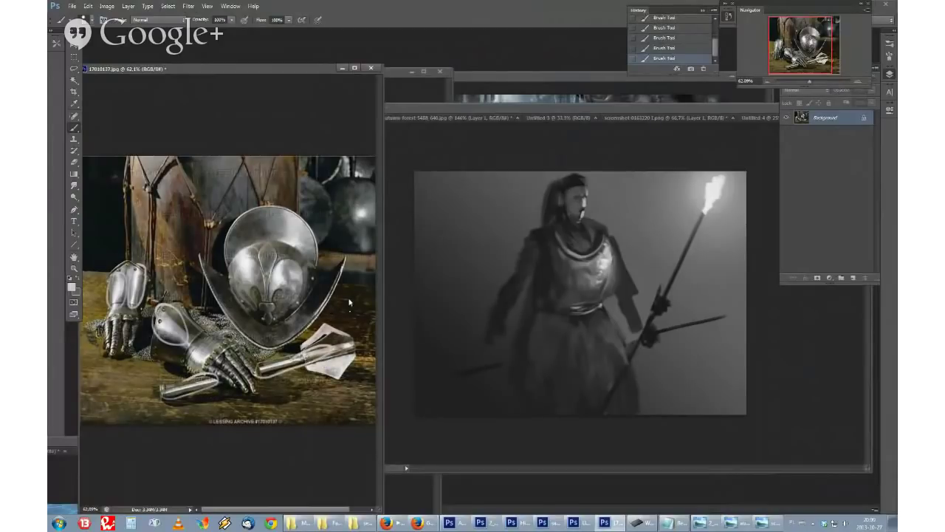
drag(362, 229, 364, 214)
mouse_move(131, 160)
mouse_down()
mouse_move(130, 224)
mouse_move(143, 256)
mouse_move(176, 281)
mouse_move(194, 271)
mouse_move(197, 252)
mouse_move(212, 254)
mouse_move(224, 223)
mouse_move(256, 192)
mouse_move(228, 145)
mouse_up()
key(ctrl+z)
Step: Convert the armour photo to greyscale with a Black & White adjustment using the Default preset
click(106, 6)
mouse_move(121, 29)
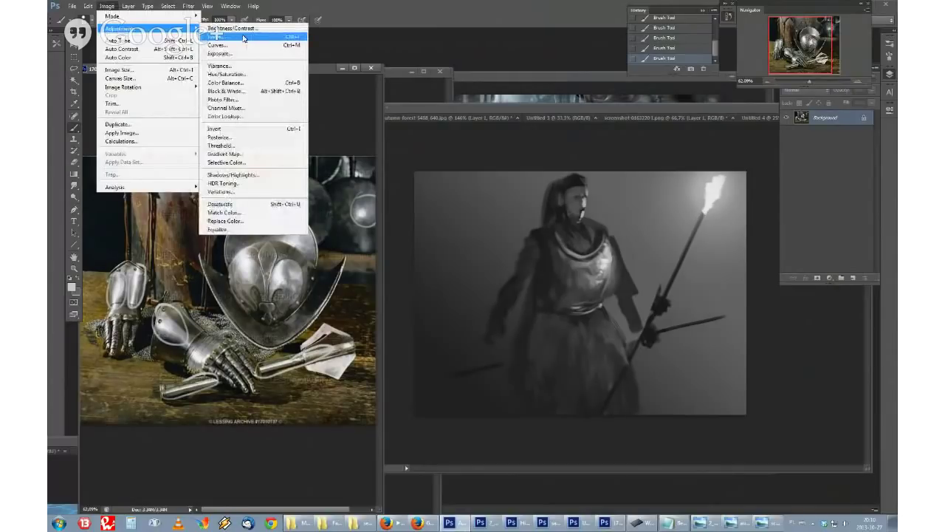
click(225, 91)
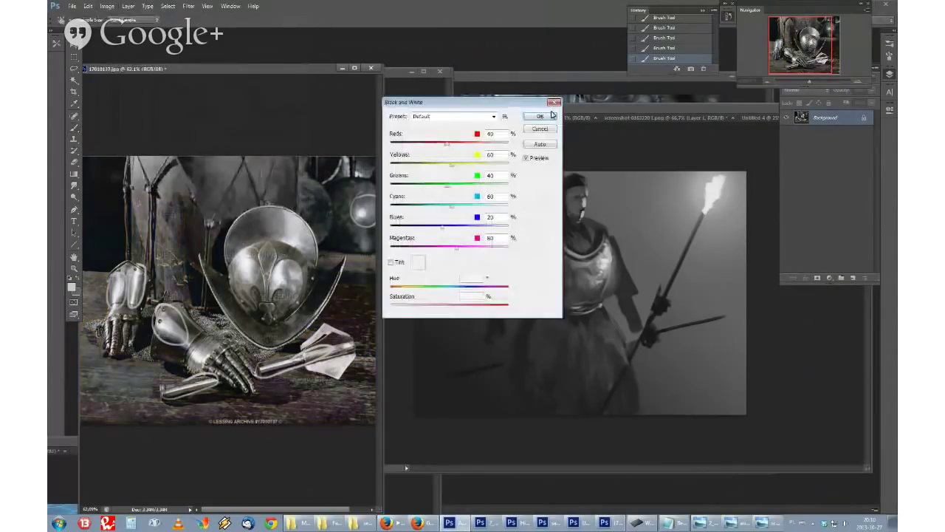
click(551, 116)
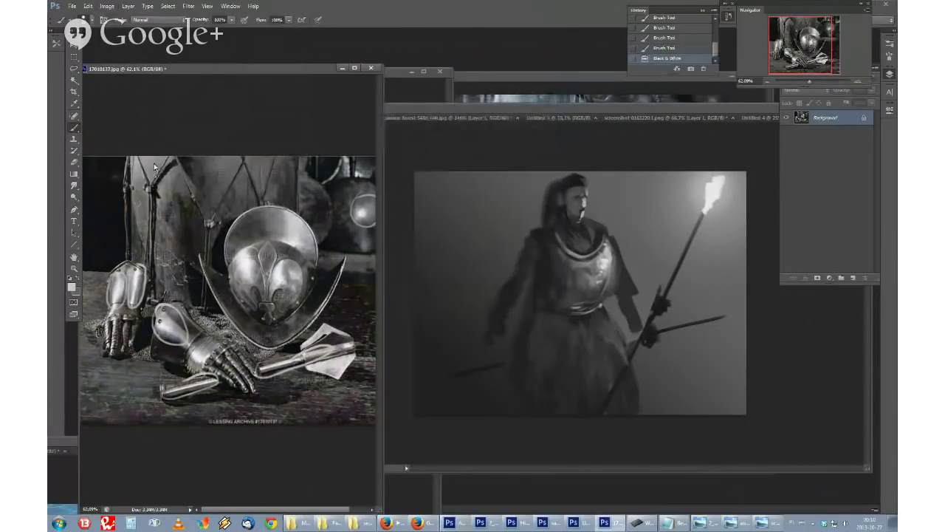
Step: Mark the upper part of the leather armour in the greyscale photo and reposition the photo's window
drag(132, 158, 151, 167)
drag(154, 167, 161, 162)
click(161, 164)
drag(270, 70, 297, 89)
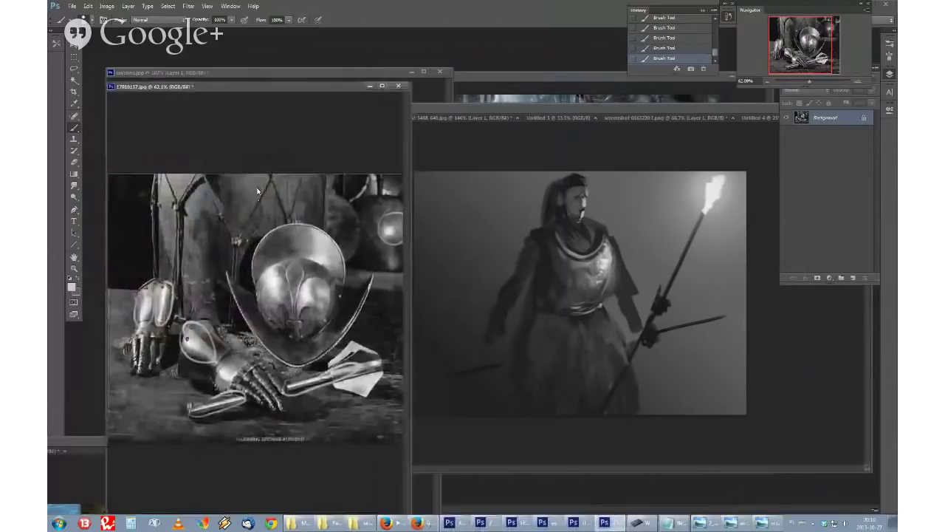
Step: Refine the collar rim and shadow side of the painted knight's breastplate with sampled greys
click(574, 139)
click(857, 81)
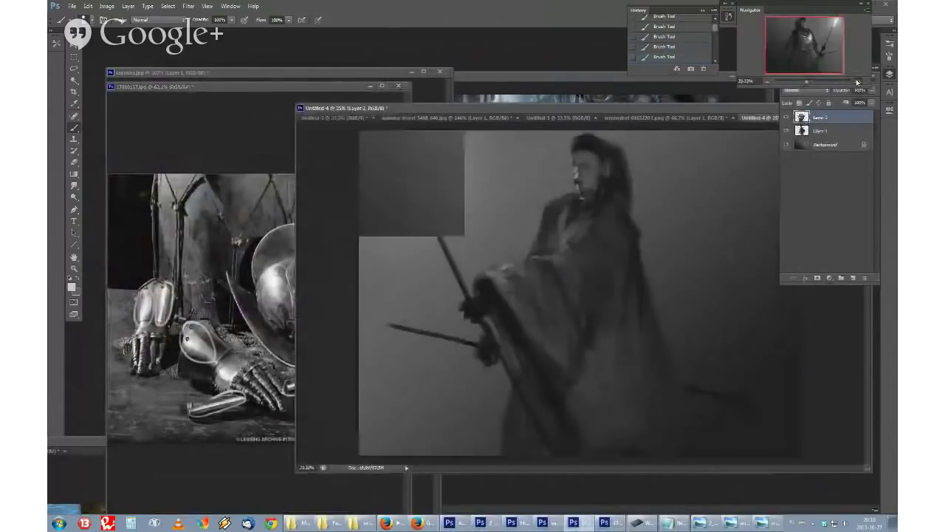
click(857, 81)
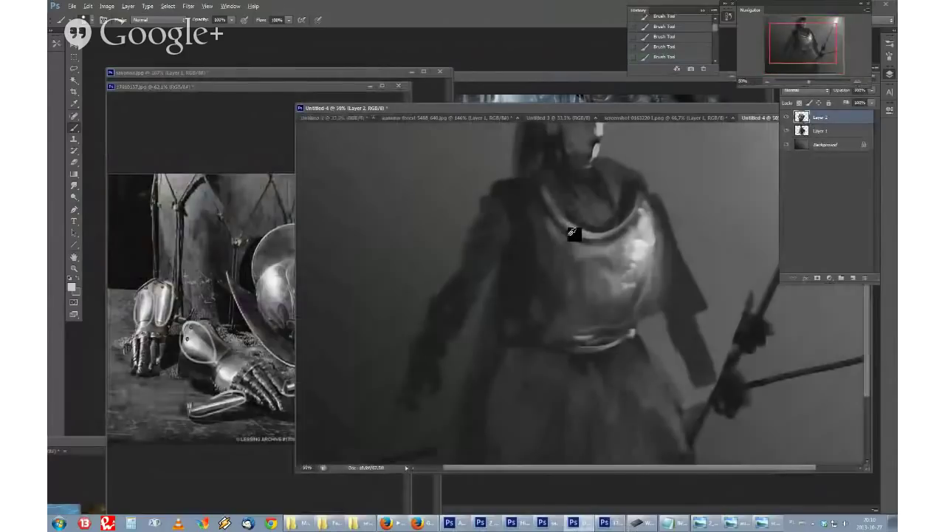
right_click(600, 255)
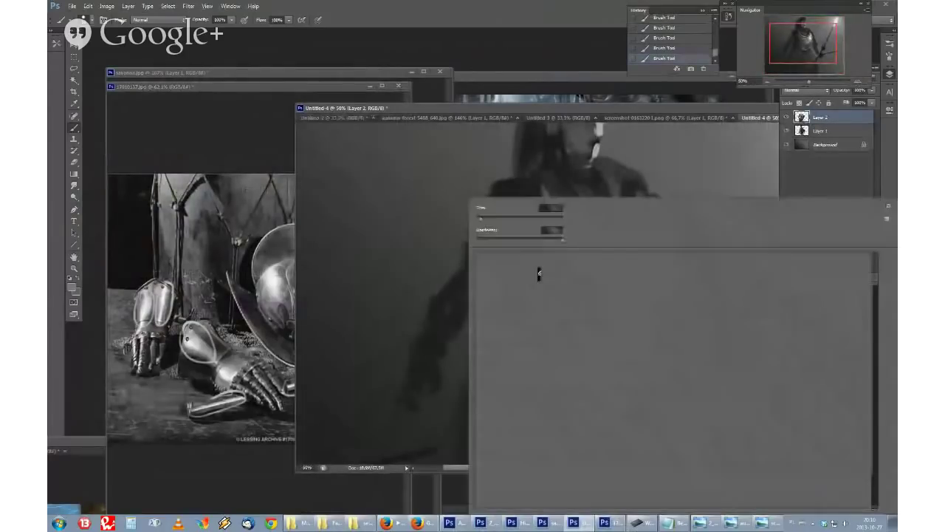
key(Escape)
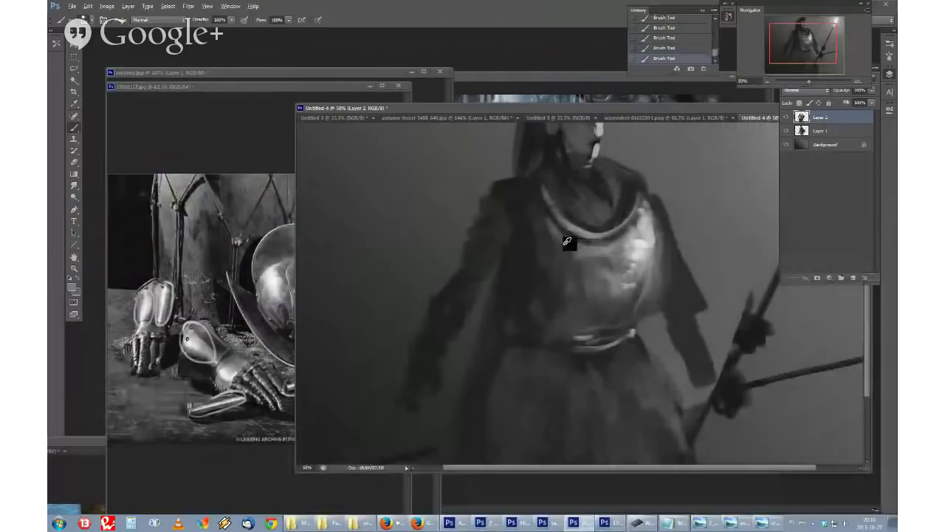
alt+click(523, 252)
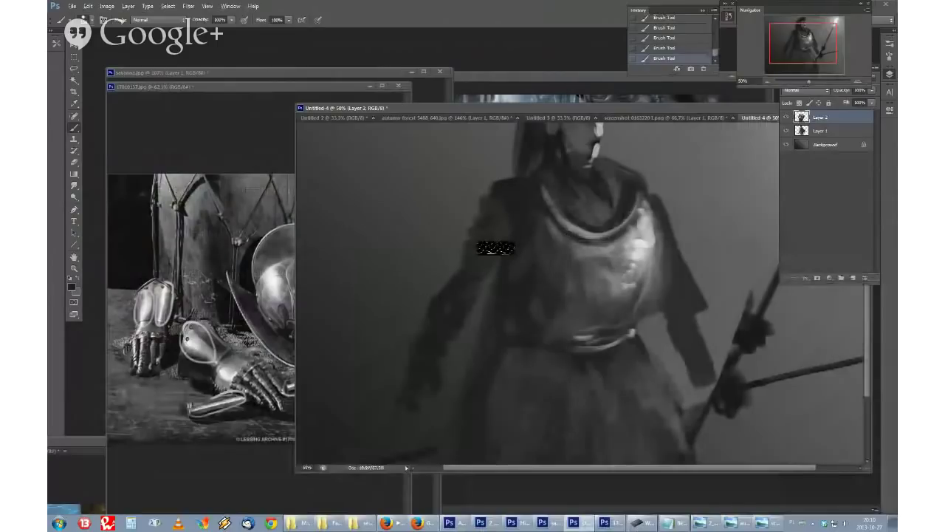
click(767, 82)
click(767, 82)
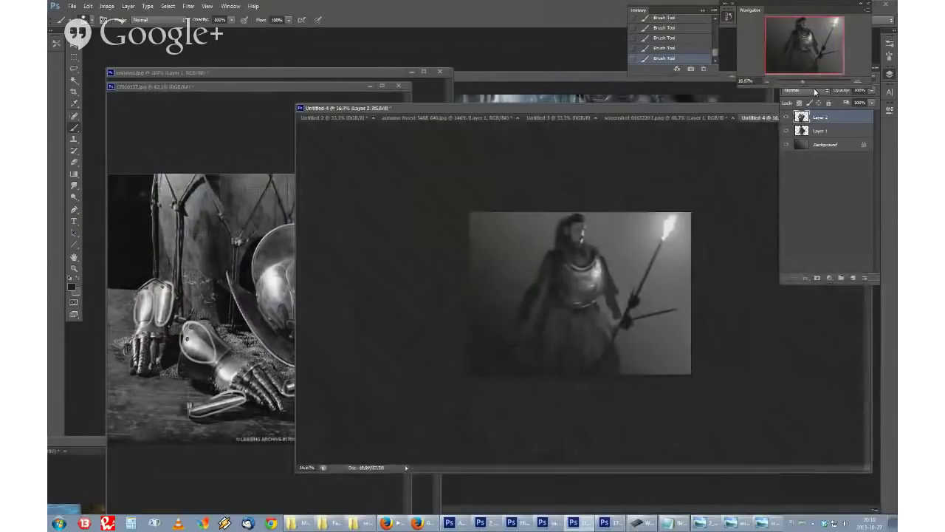
click(856, 81)
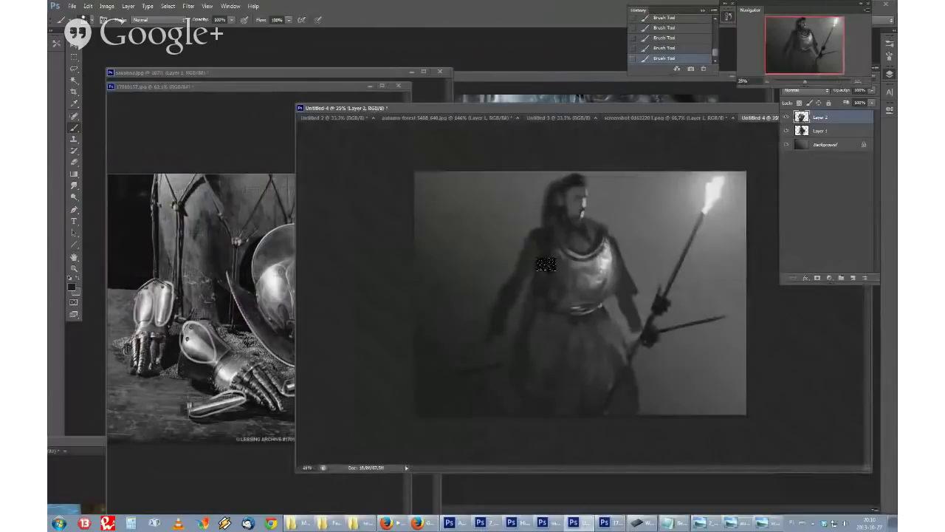
Step: Narrow the armour photo's window, look through the session2 folder for further references, and return to the knight painting
click(278, 144)
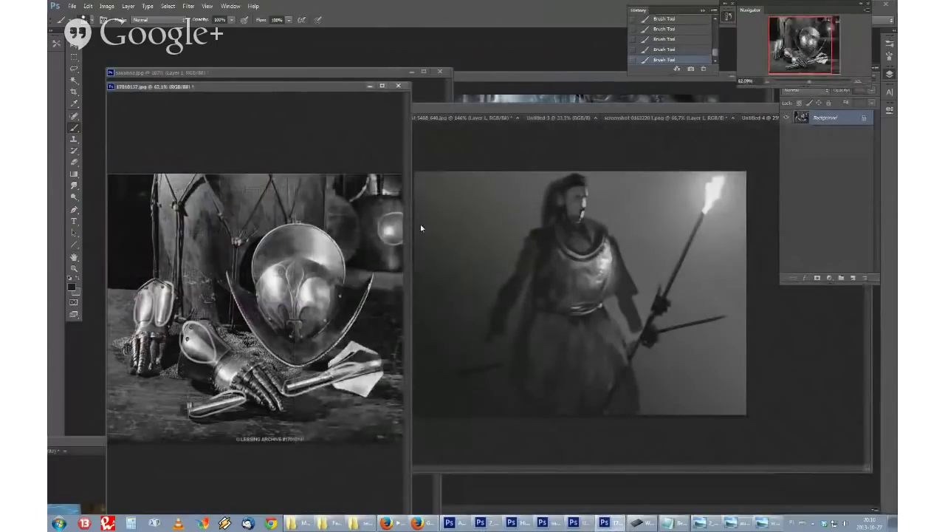
drag(411, 236, 394, 236)
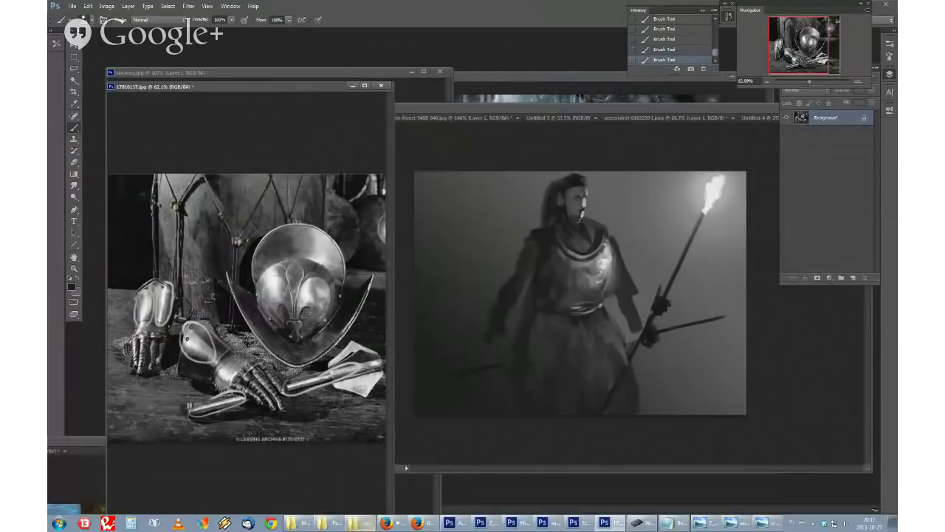
click(357, 512)
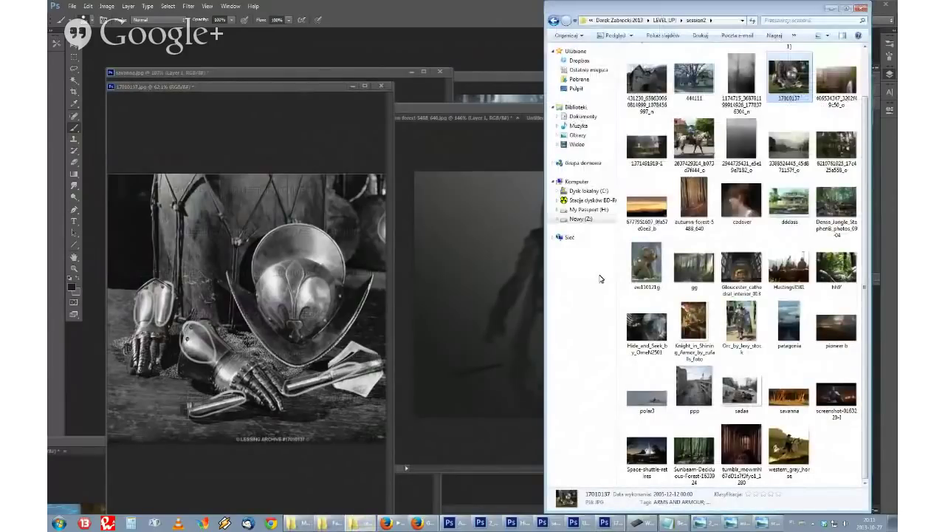
click(515, 150)
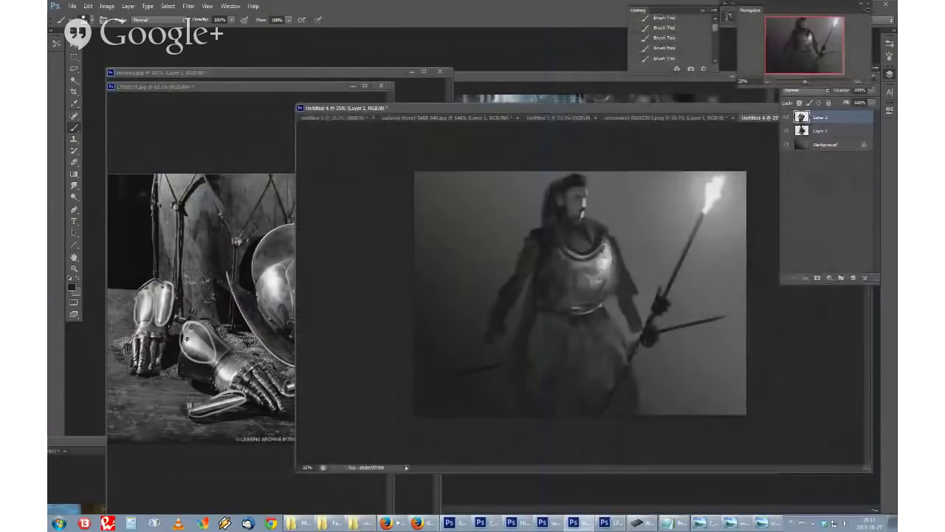
Step: Hide the armoured-figure layer, add a new layer above it, and set the foreground colour to near-white #f4f4f4
click(788, 129)
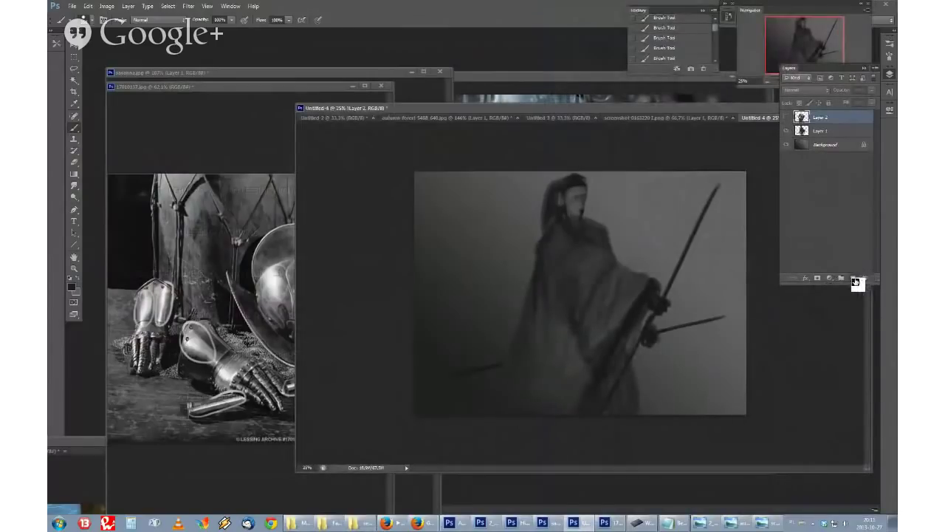
click(855, 280)
click(72, 287)
click(213, 97)
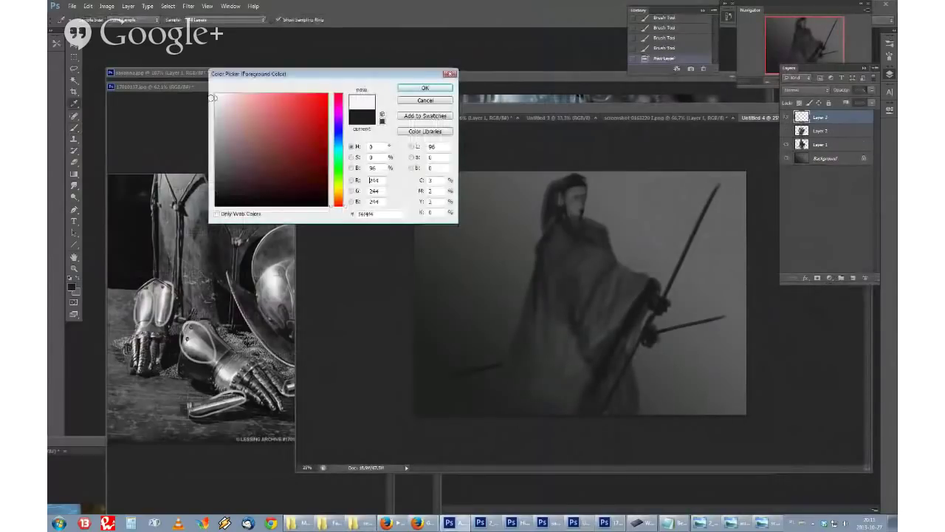
click(425, 88)
Step: Paint a white light source beside the staff's tip with a small brush and mark highlights along the cloak's shoulder and hood edge
right_click(591, 258)
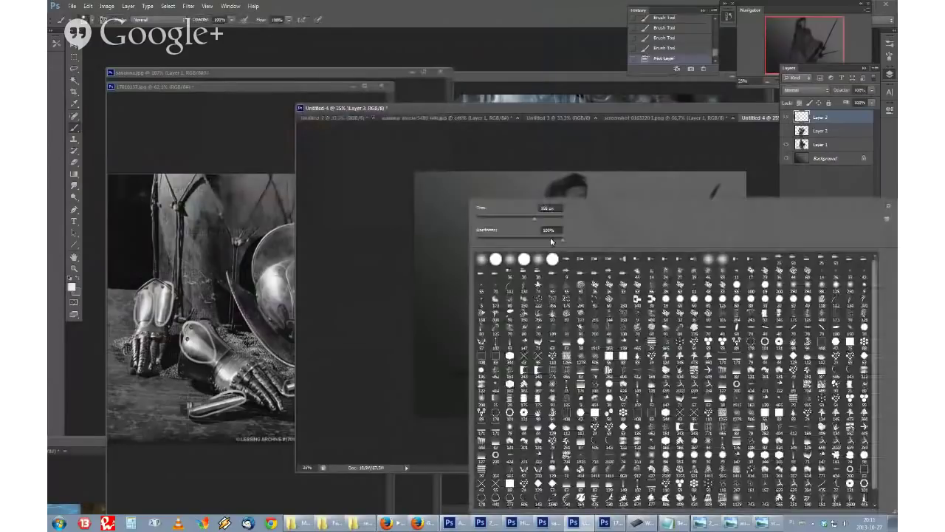
click(494, 220)
key(Return)
click(642, 246)
drag(667, 201, 684, 183)
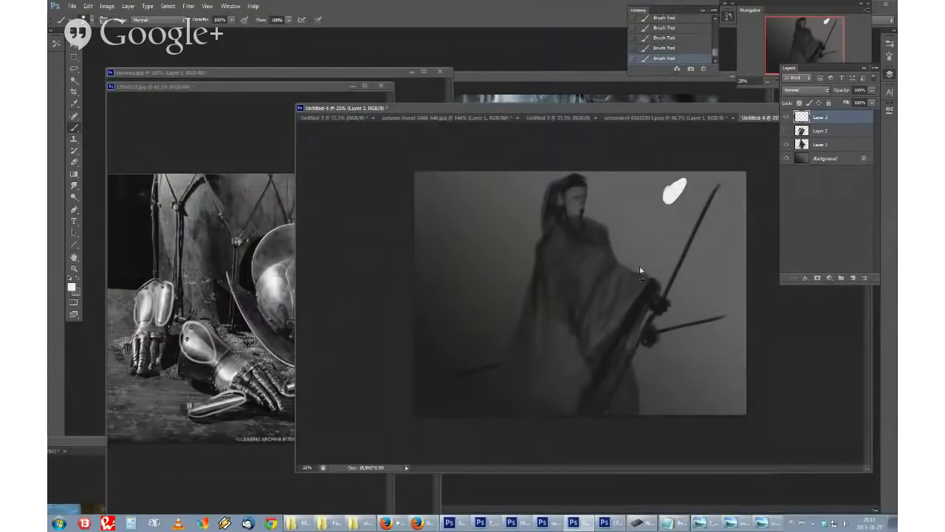
mouse_move(646, 279)
mouse_down()
mouse_move(613, 271)
mouse_move(586, 246)
mouse_move(587, 234)
mouse_move(600, 235)
mouse_move(582, 209)
mouse_move(574, 176)
mouse_up()
Step: Flip the canvas horizontally and extend the white highlights along the cloak's raised arm, chest and shoulder
key(alt)
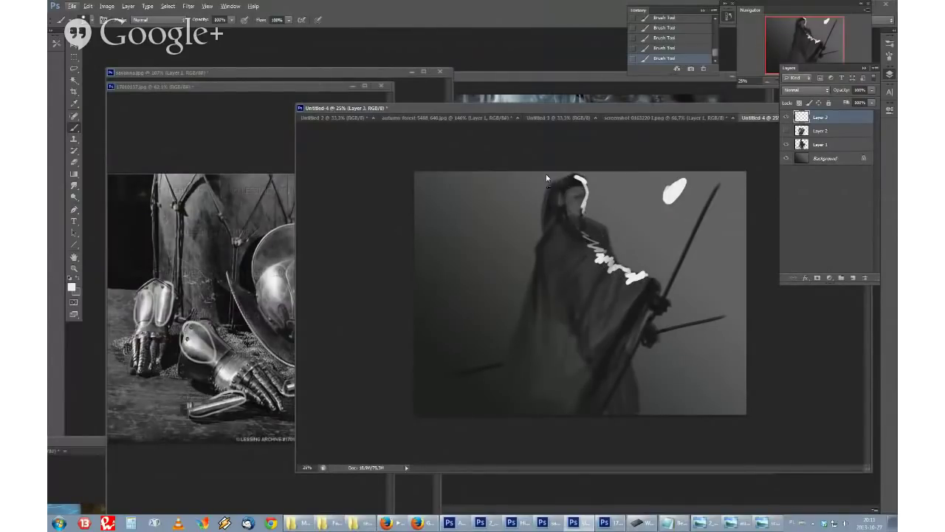
key(ctrl+alt+h)
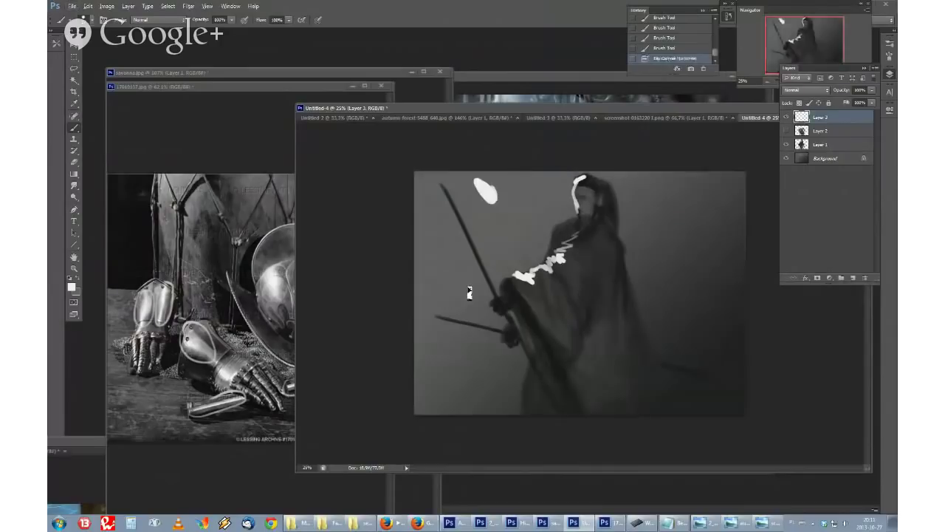
click(821, 13)
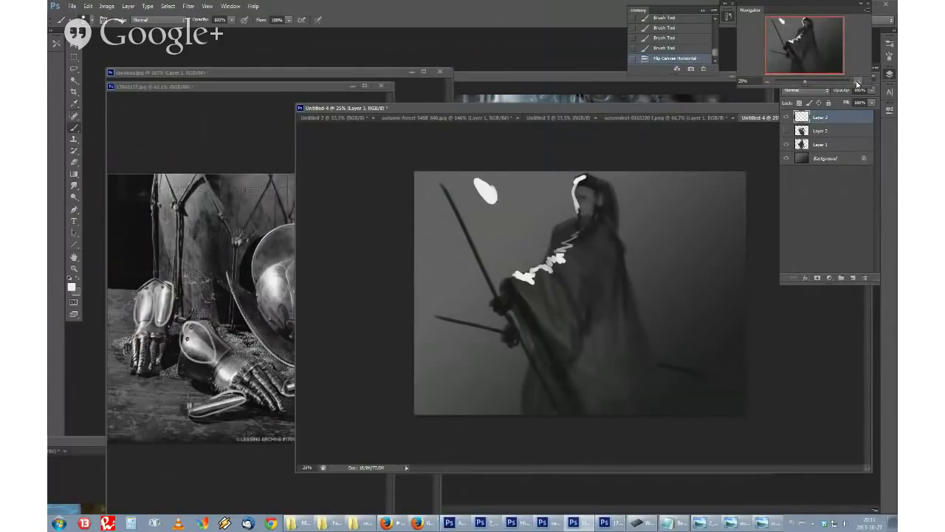
click(858, 82)
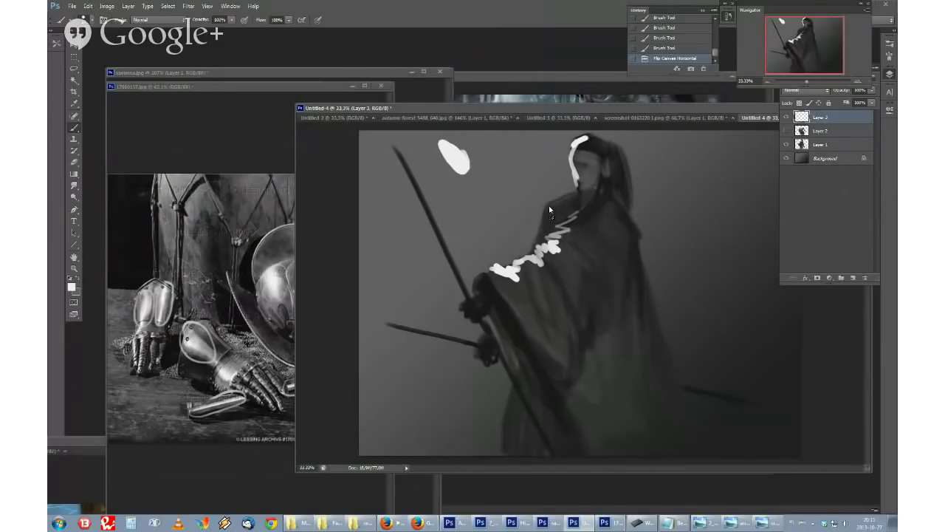
drag(530, 255, 480, 274)
mouse_move(551, 245)
mouse_down()
mouse_move(567, 215)
mouse_move(544, 203)
mouse_move(568, 190)
mouse_move(534, 241)
mouse_move(568, 215)
mouse_up()
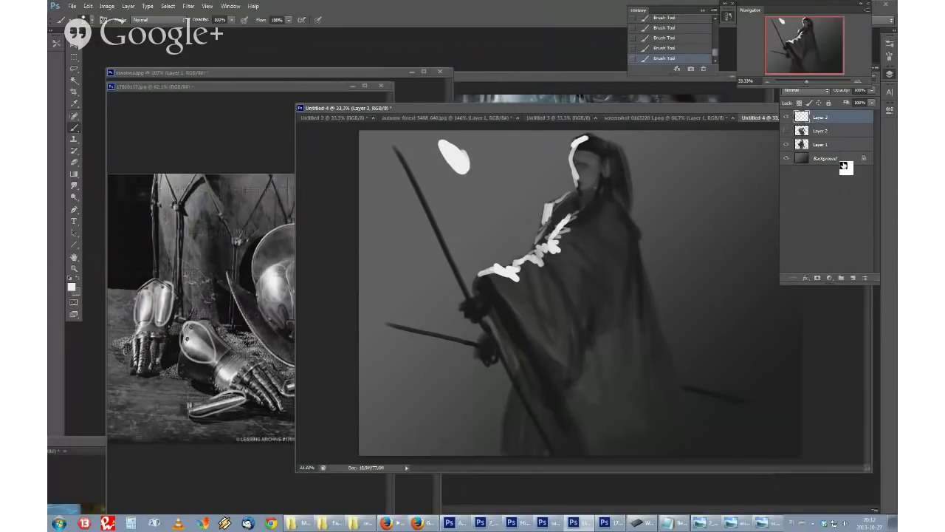
Step: Hide all figure layers so only the background shows, add a new layer, and set the foreground to a very dark colour
drag(798, 116, 788, 145)
click(853, 278)
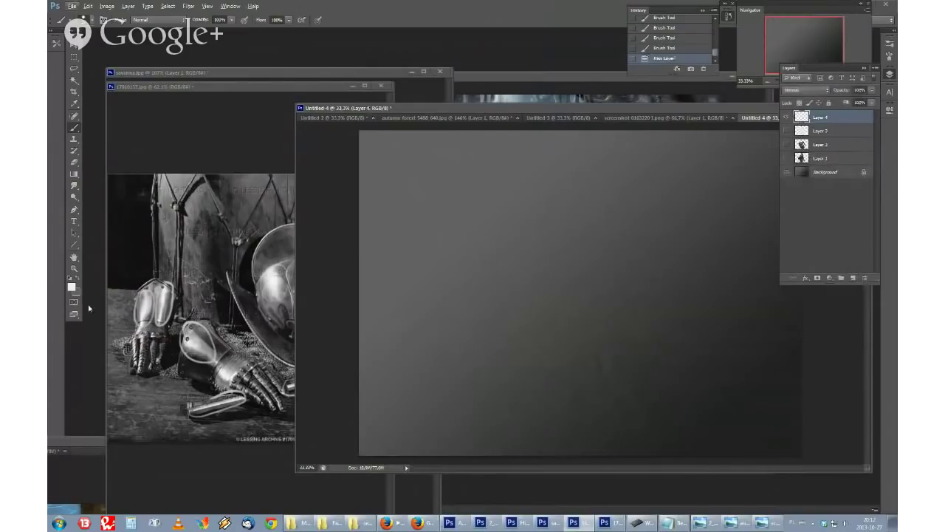
click(72, 287)
click(281, 181)
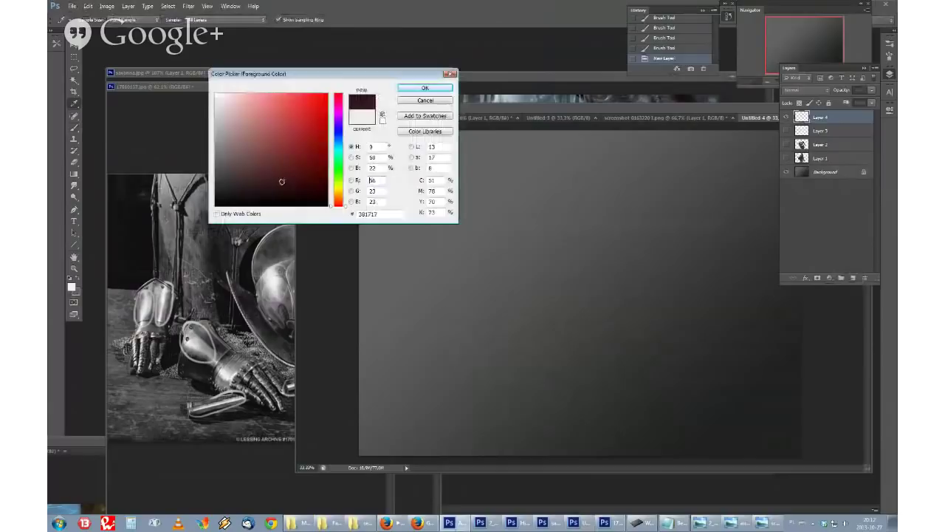
click(425, 88)
Step: Paint a dark silhouette of a hooded figure with both arms held away from the body and a long skirt
right_click(545, 224)
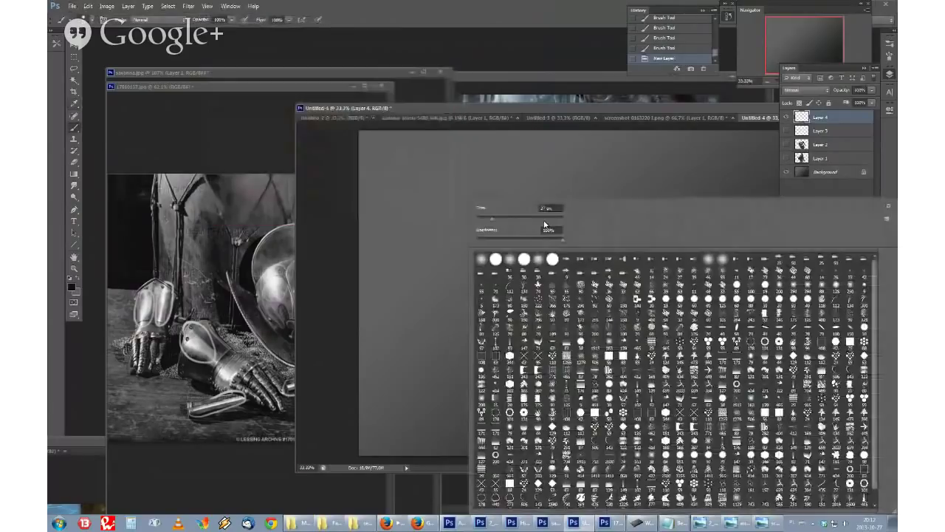
mouse_move(548, 167)
mouse_down()
mouse_move(565, 196)
mouse_move(537, 194)
mouse_move(579, 222)
mouse_move(500, 288)
mouse_move(502, 332)
mouse_move(563, 232)
mouse_move(570, 332)
mouse_move(517, 347)
mouse_move(530, 336)
mouse_move(547, 443)
mouse_move(583, 436)
mouse_up()
drag(591, 236, 656, 390)
drag(495, 247, 443, 367)
mouse_move(474, 296)
mouse_down()
mouse_move(487, 271)
mouse_move(508, 284)
mouse_up()
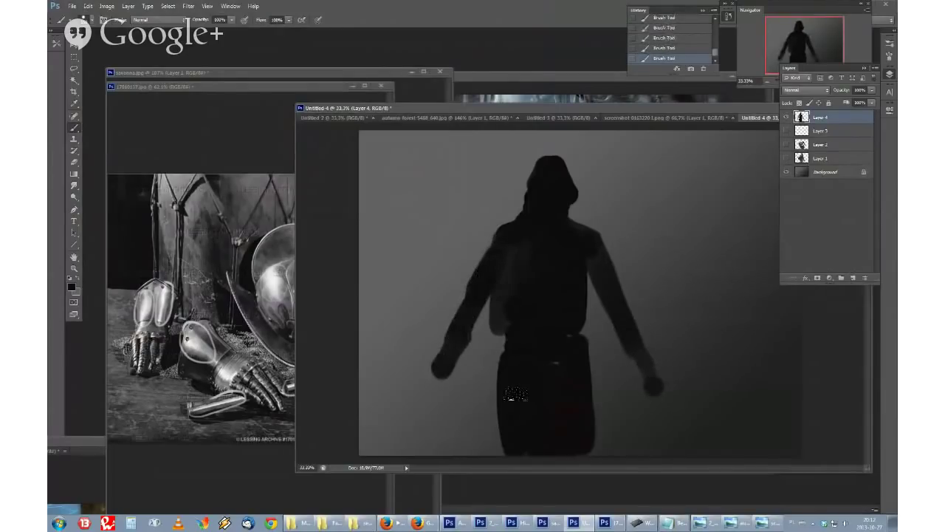
drag(589, 418, 593, 448)
drag(563, 362, 596, 448)
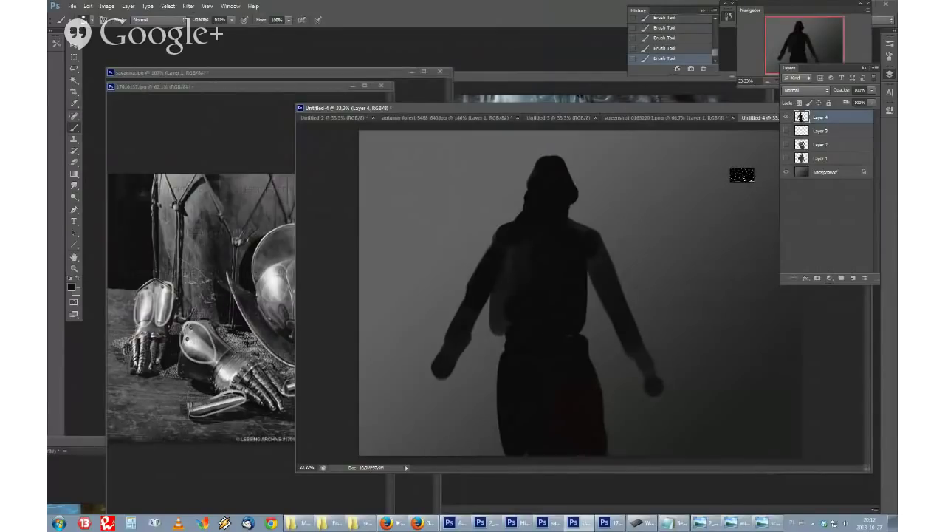
Step: Paint thin near-white rim light along the silhouette's shoulders, both sides of the torso and the top of the head
click(72, 287)
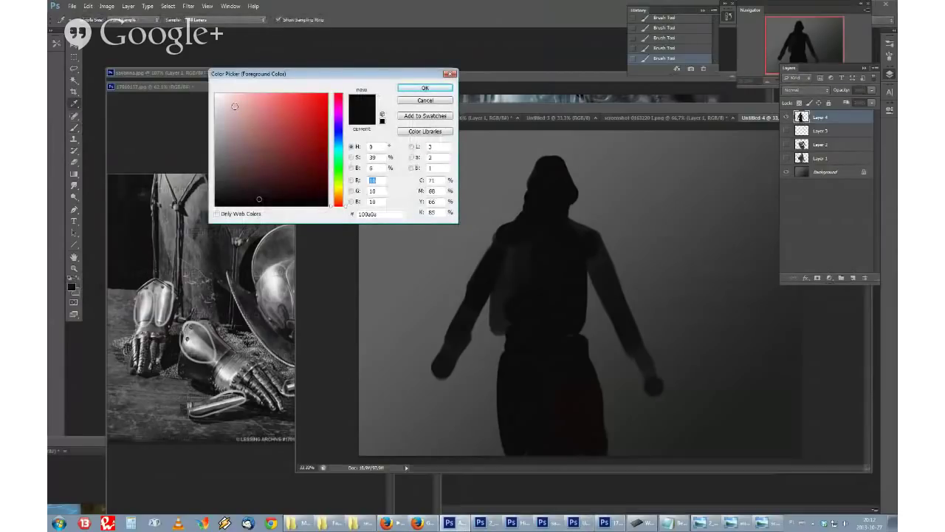
click(425, 88)
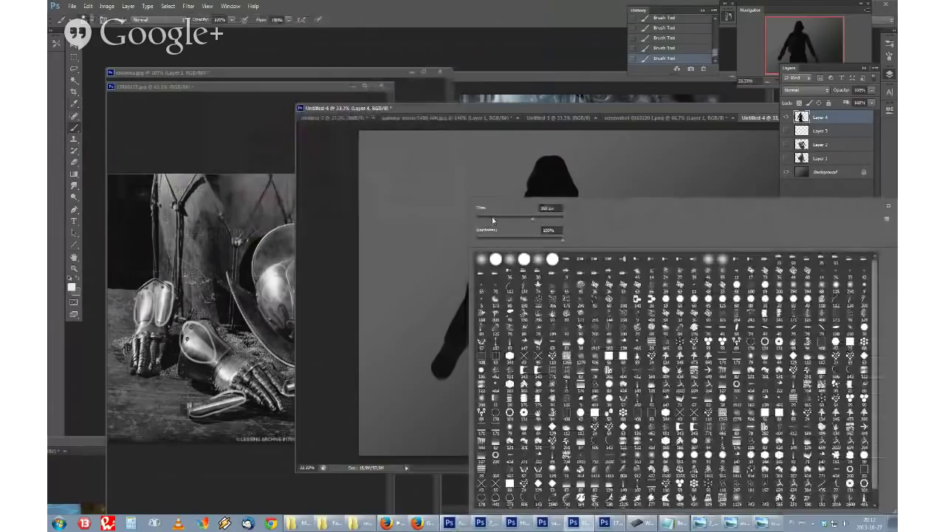
click(492, 219)
click(544, 179)
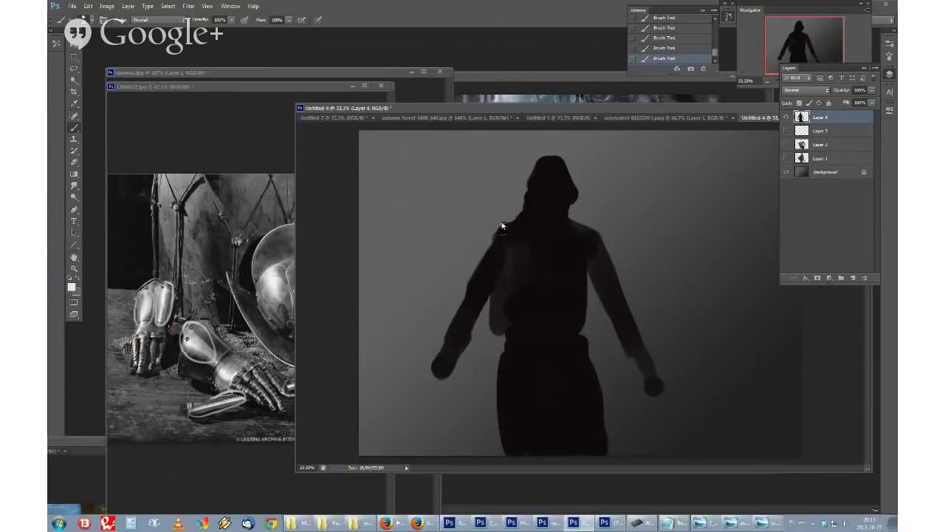
mouse_move(505, 226)
mouse_down()
mouse_move(527, 213)
mouse_move(600, 225)
mouse_up()
drag(588, 281, 588, 320)
drag(486, 303, 500, 340)
drag(541, 156, 560, 156)
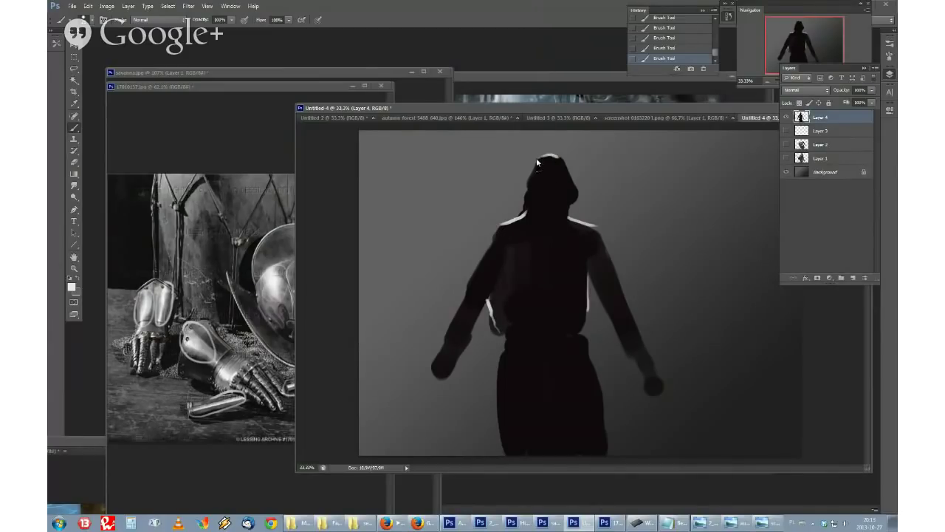
Step: Add a layer beneath the silhouette and paint a large white glow behind the figure with a soft round brush
click(831, 132)
click(853, 278)
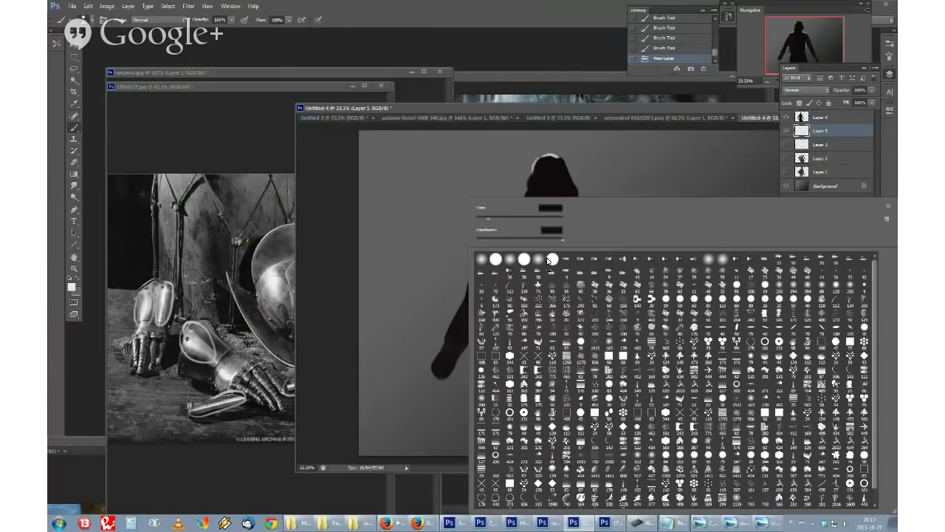
right_click(521, 287)
click(543, 261)
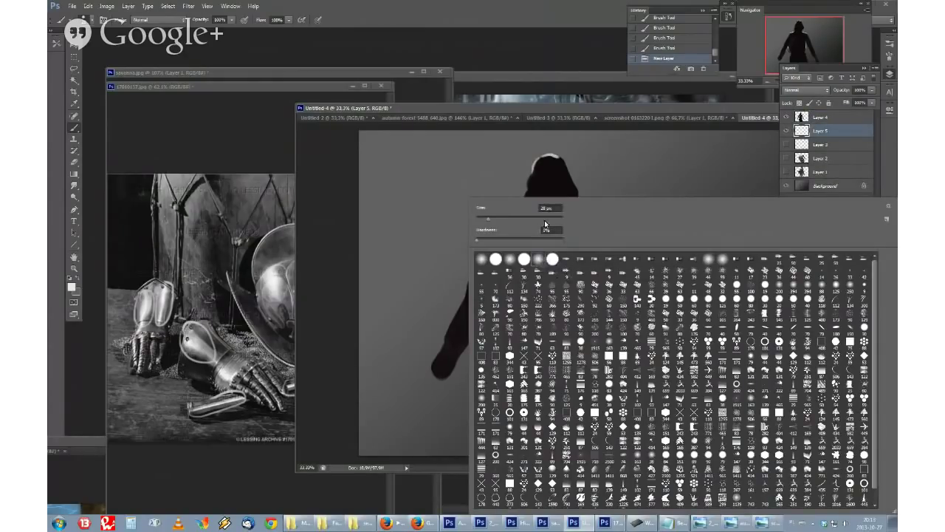
click(545, 219)
key(Return)
click(504, 265)
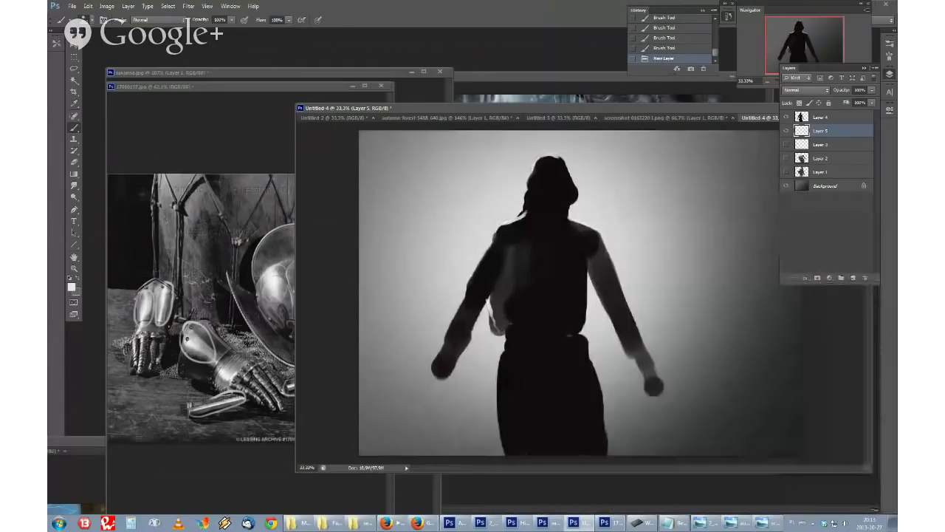
Step: Erase the outer parts of the glow with a large soft eraser, leaving a halo around the figure
key(e)
right_click(523, 243)
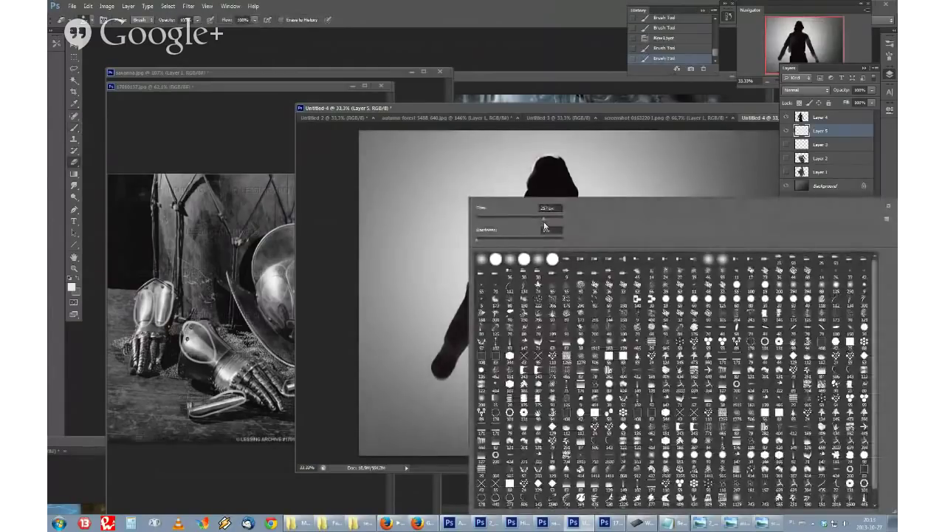
drag(559, 209, 535, 203)
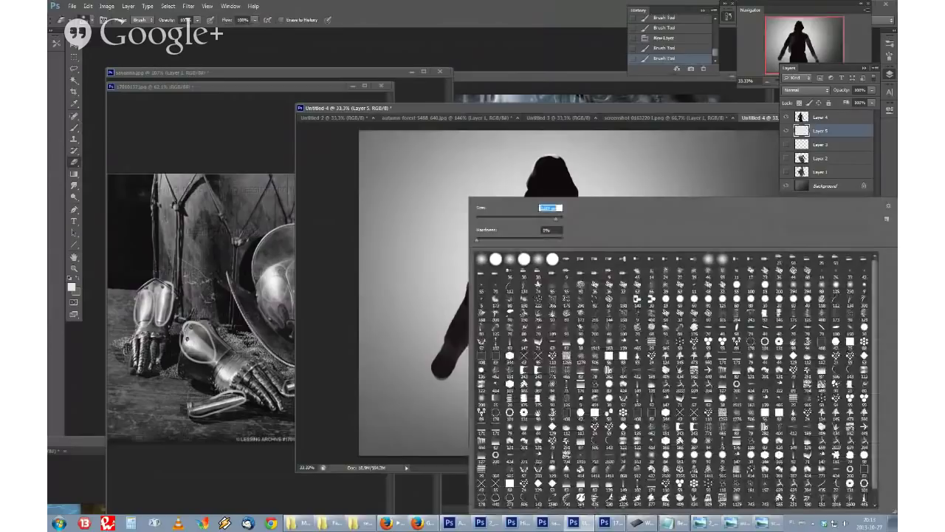
drag(399, 296, 738, 332)
drag(690, 178, 698, 288)
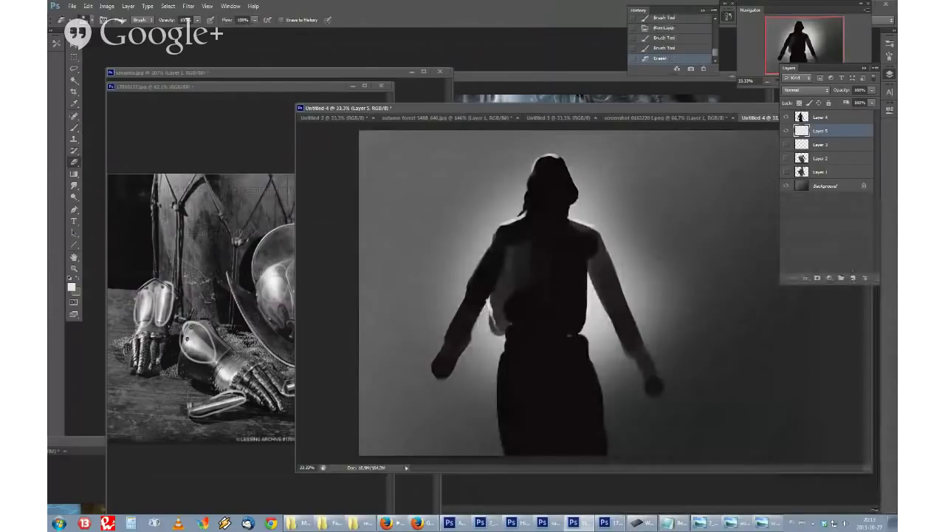
drag(694, 255, 680, 340)
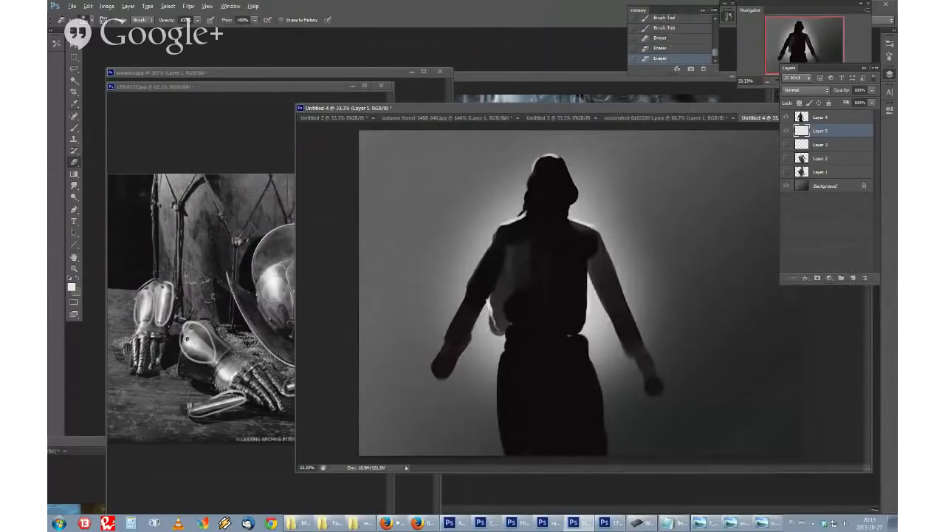
scroll(580, 293, down, 6)
scroll(580, 292, up, 6)
Step: Switch to the silhouette layer, Layer 4, and paint white rim light along the outer edges of both arms with a hard brush
right_click(545, 226)
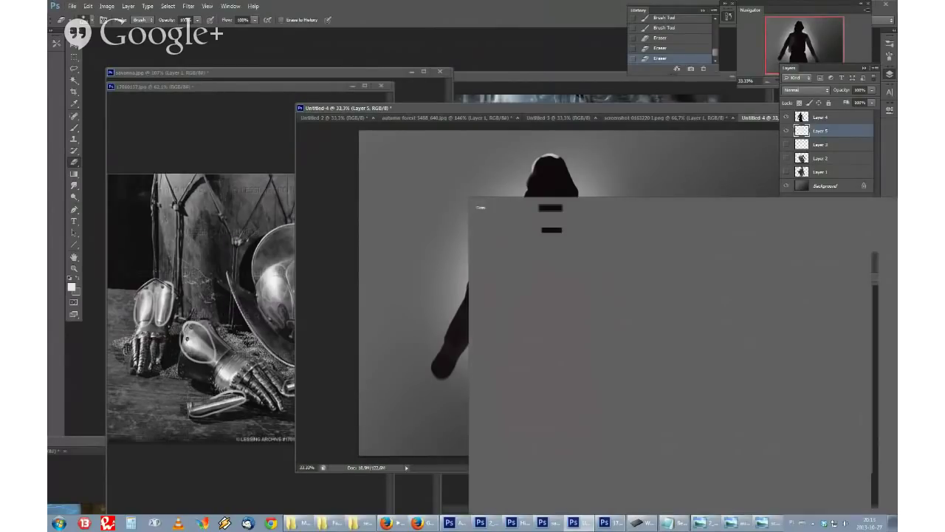
click(525, 258)
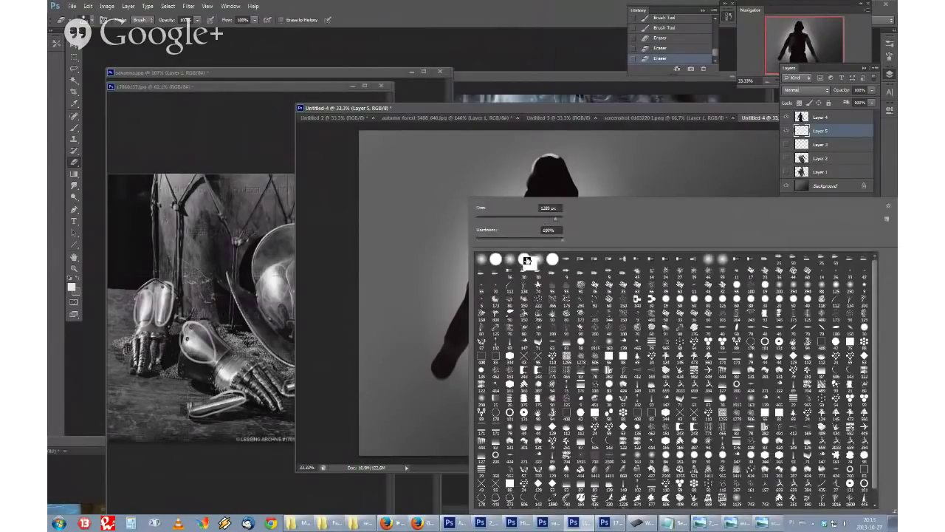
click(824, 119)
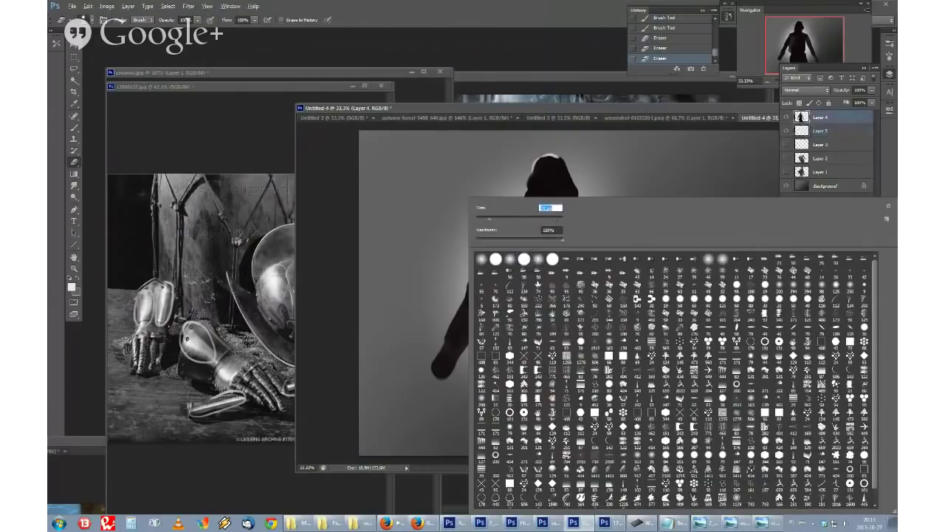
click(671, 189)
key(alt)
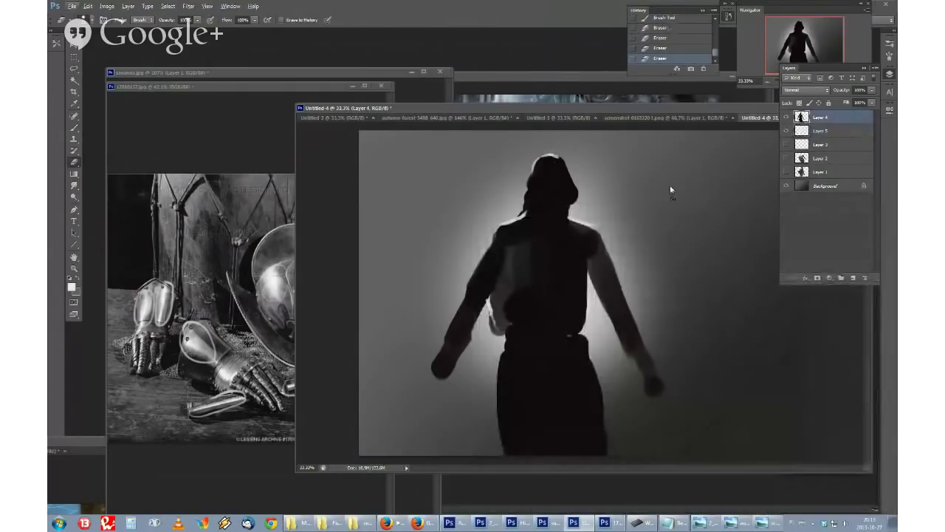
key(b)
right_click(599, 214)
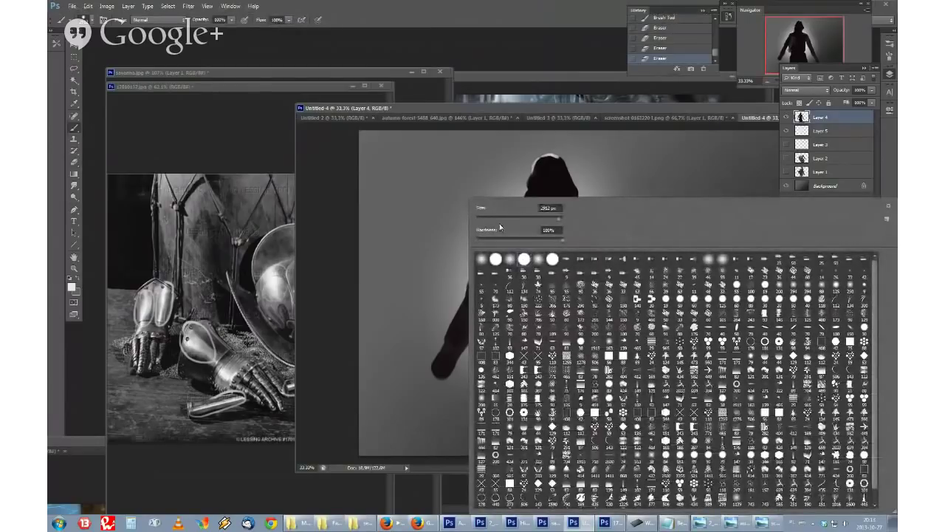
key(Escape)
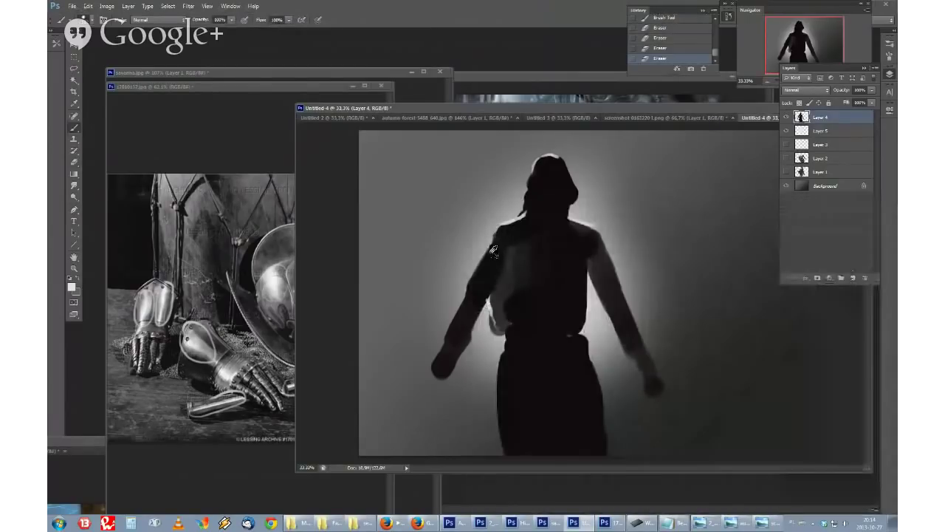
mouse_move(494, 249)
mouse_down()
mouse_move(497, 232)
mouse_move(455, 322)
mouse_up()
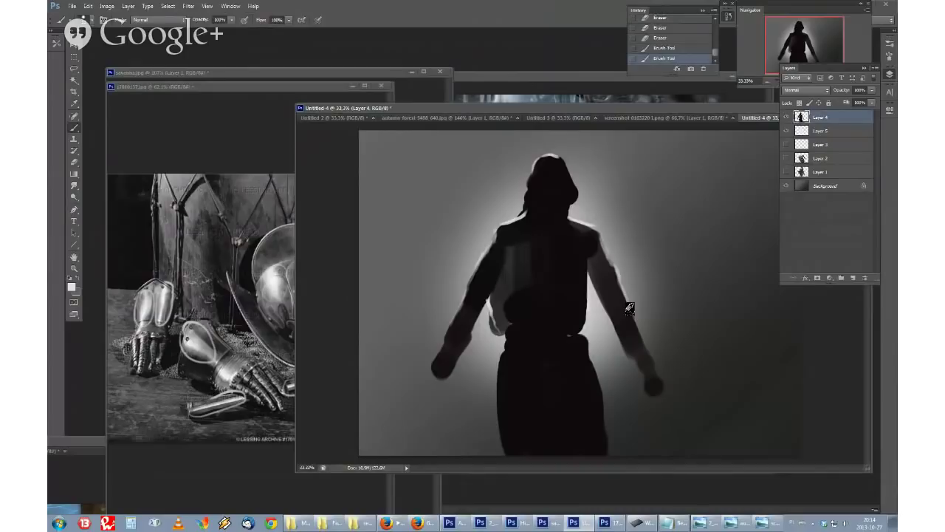
drag(629, 309, 668, 352)
Step: Adjust the brush settings and add more white light to the edge of the silhouette beside the torso
click(785, 40)
right_click(524, 264)
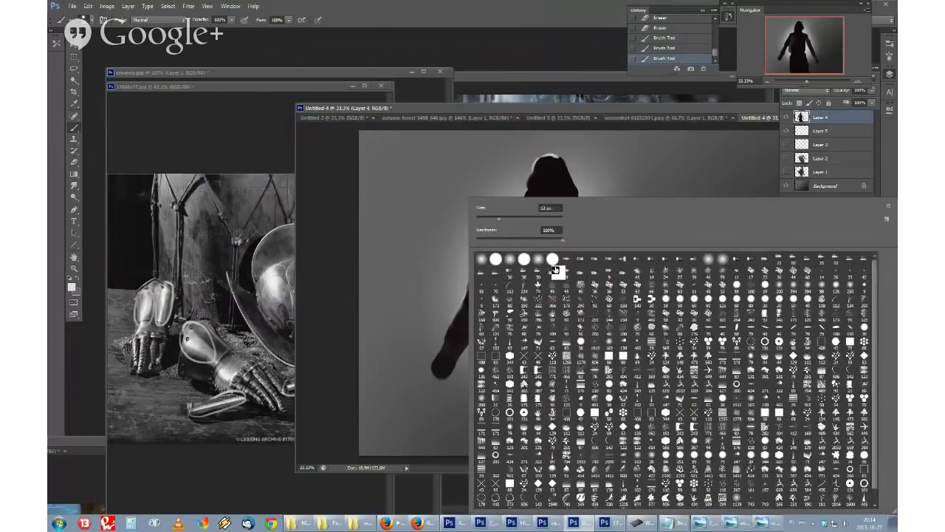
click(549, 209)
click(487, 310)
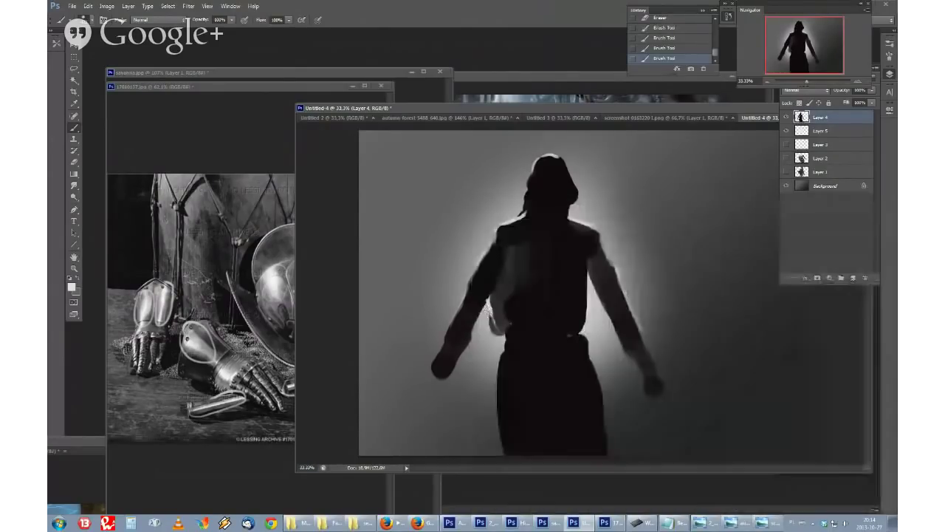
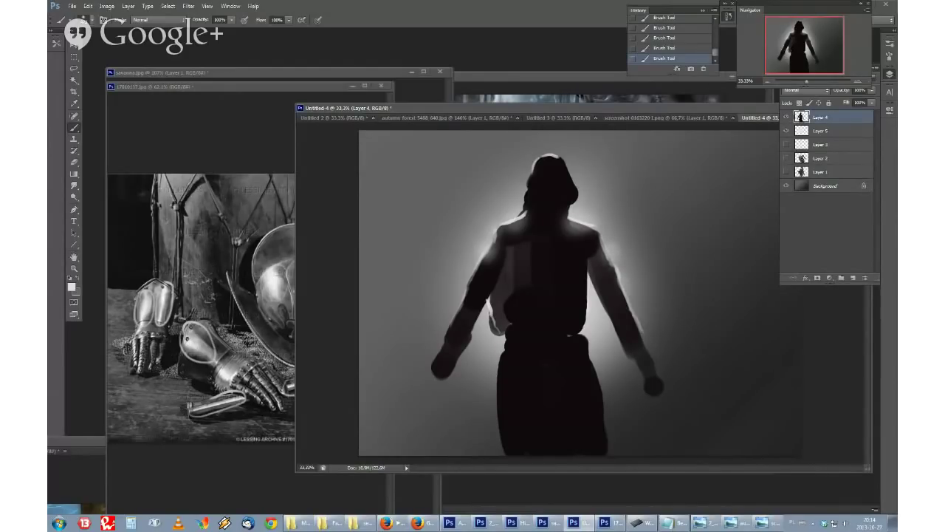
Step: Paint white rim light along the top of the figure's head and add a soft glow over it with a larger soft brush
click(550, 158)
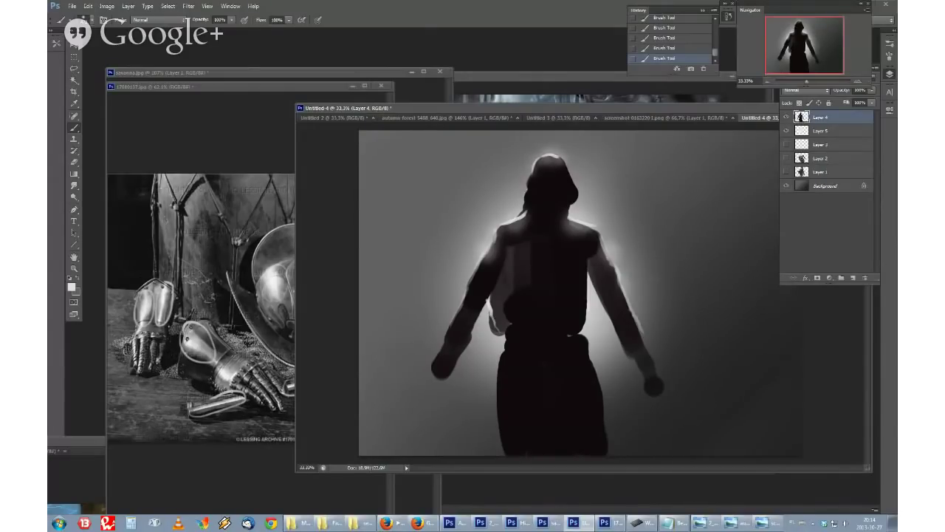
right_click(576, 222)
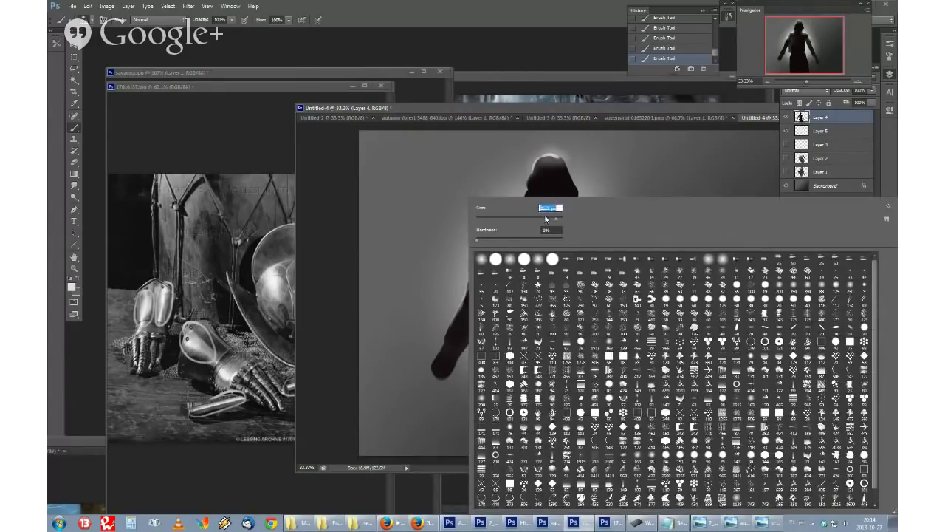
key(Return)
scroll(728, 142, down, 11)
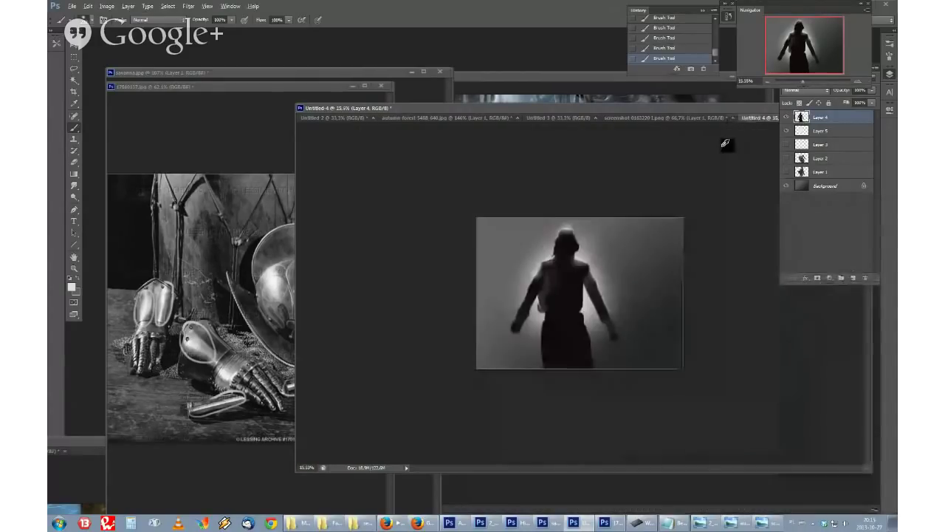
scroll(660, 203, up, 12)
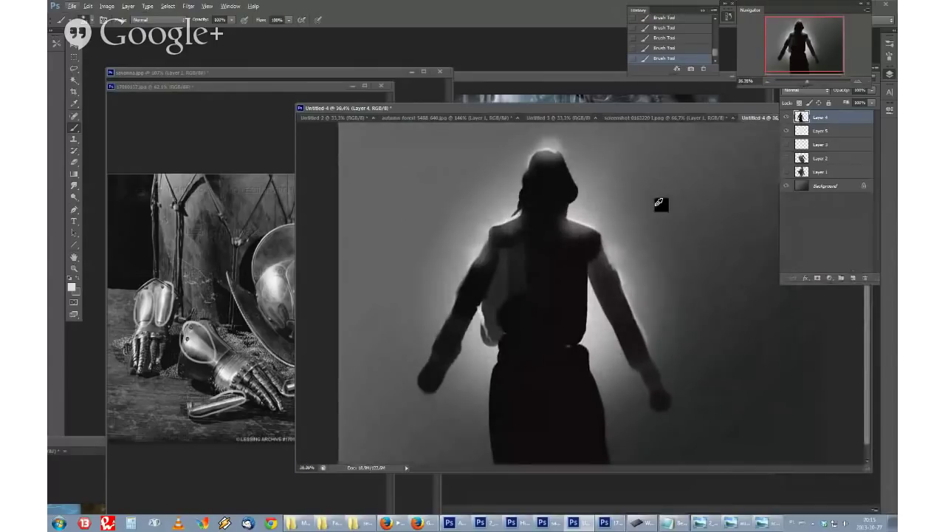
Step: Switch to black and softly darken the grey patches on the silhouette's upper torso with a soft brush, adjusting its size
right_click(510, 219)
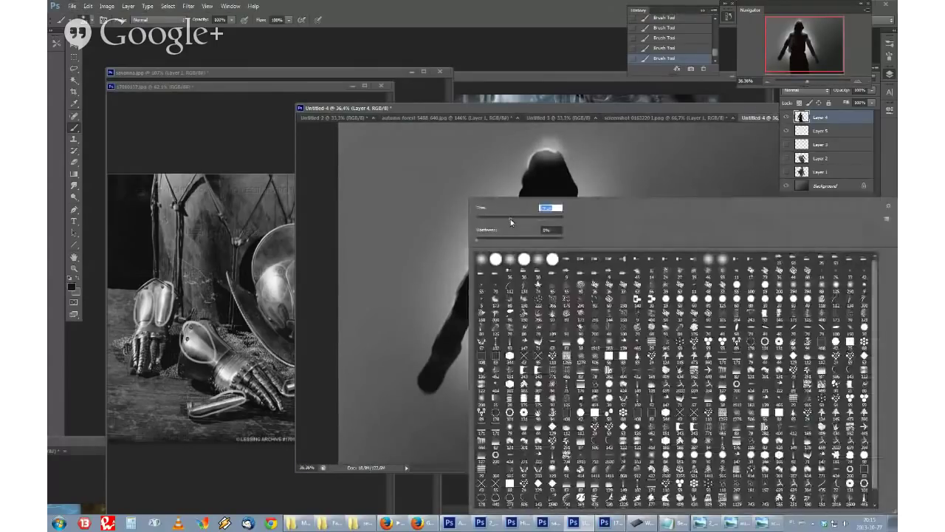
key(Return)
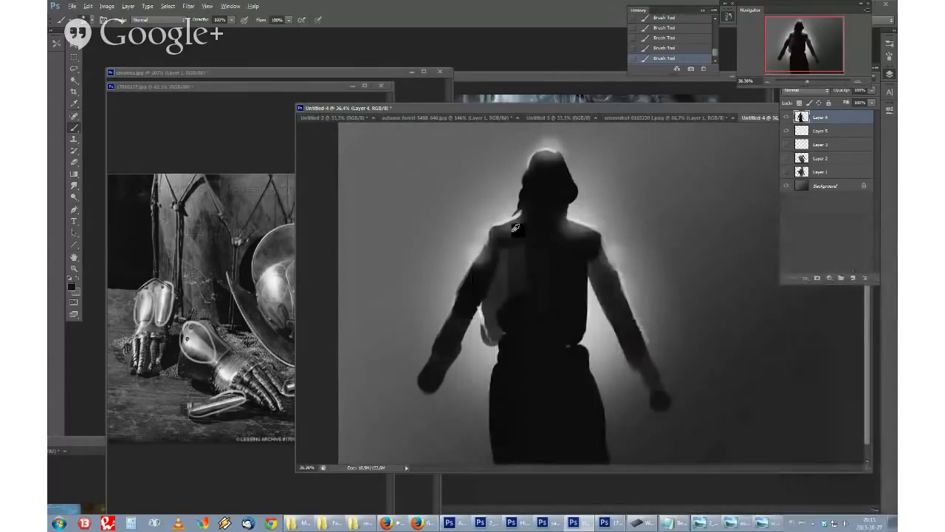
right_click(509, 272)
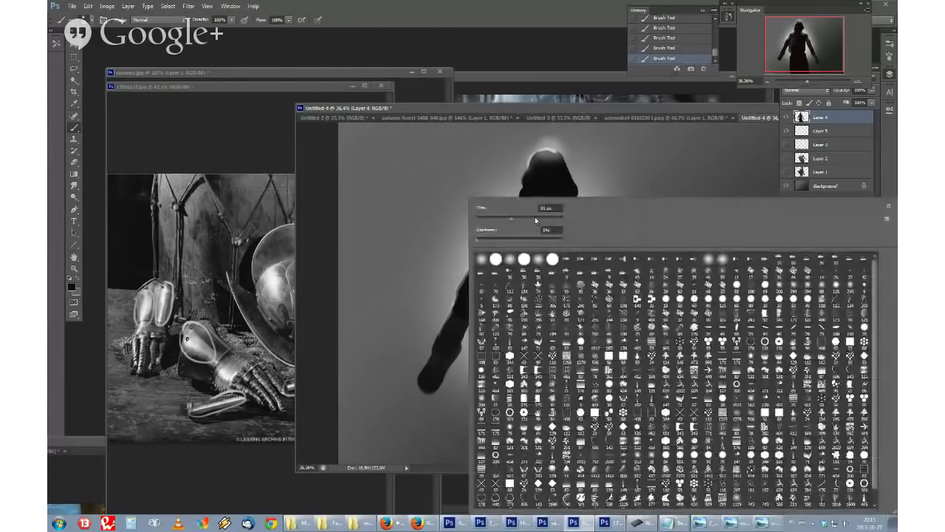
key(Return)
right_click(531, 213)
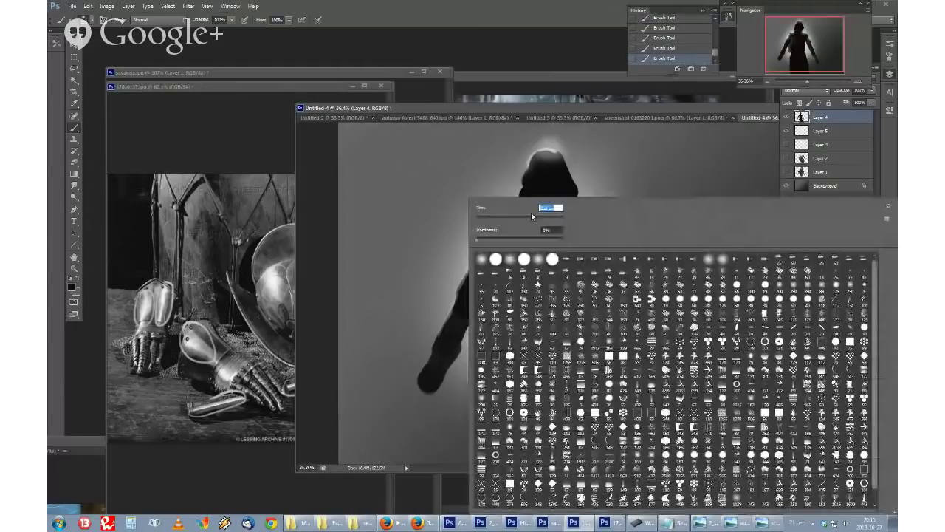
key(Return)
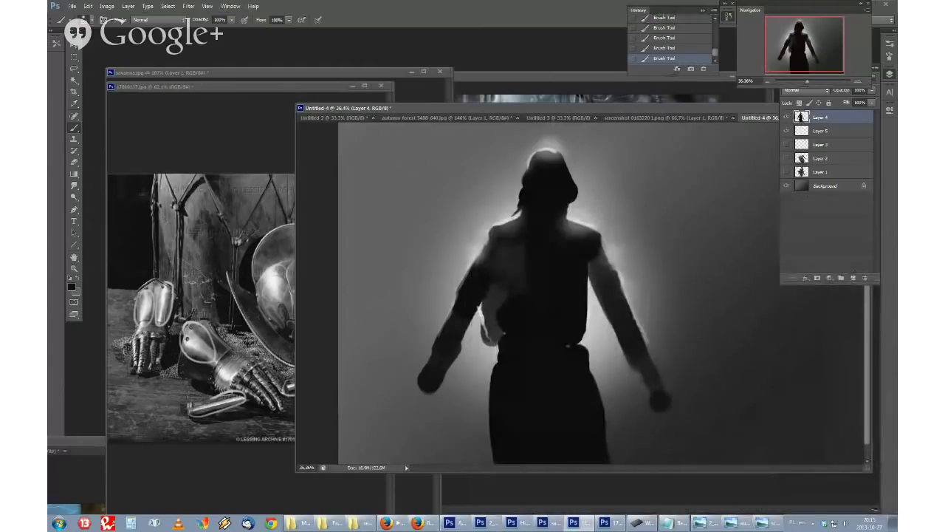
right_click(609, 310)
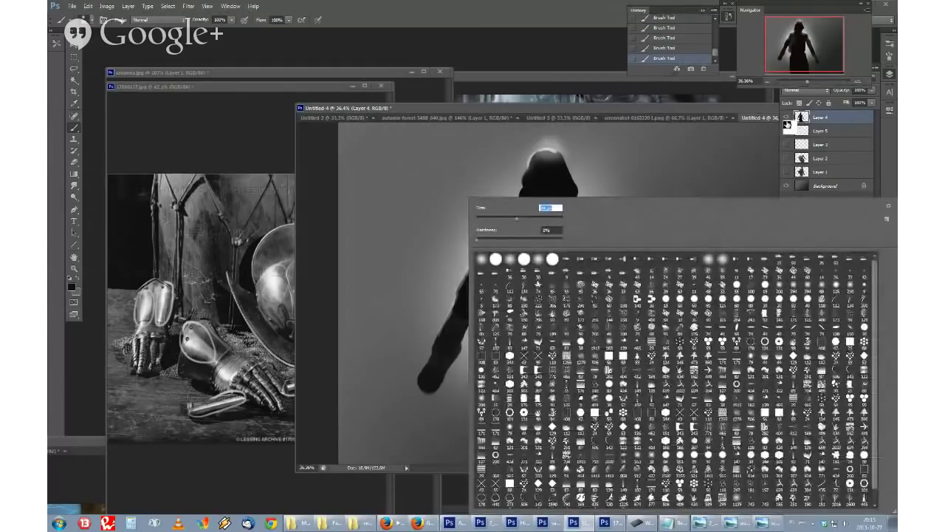
Step: Add a new top layer, hide the silhouette and glow layers, and paint a dark hill range and ground with a textured brush
click(787, 131)
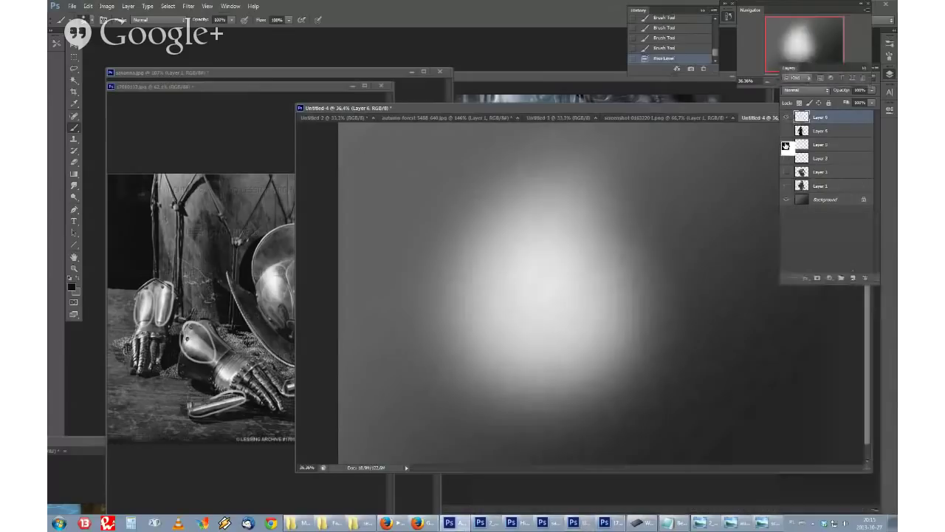
click(787, 145)
right_click(492, 329)
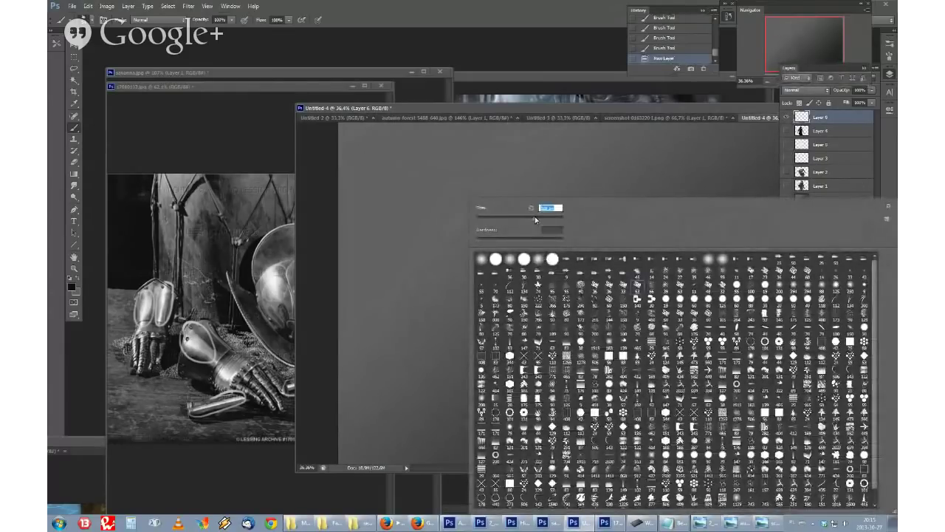
mouse_move(344, 291)
mouse_down()
mouse_move(612, 269)
mouse_move(753, 287)
mouse_up()
mouse_move(667, 285)
mouse_down()
mouse_move(654, 275)
mouse_move(333, 312)
mouse_move(401, 320)
mouse_move(674, 295)
mouse_move(815, 318)
mouse_move(355, 336)
mouse_move(456, 391)
mouse_move(561, 409)
mouse_up()
mouse_move(717, 402)
mouse_down()
mouse_move(571, 358)
mouse_move(438, 357)
mouse_move(531, 357)
mouse_move(389, 339)
mouse_move(731, 345)
mouse_move(348, 317)
mouse_up()
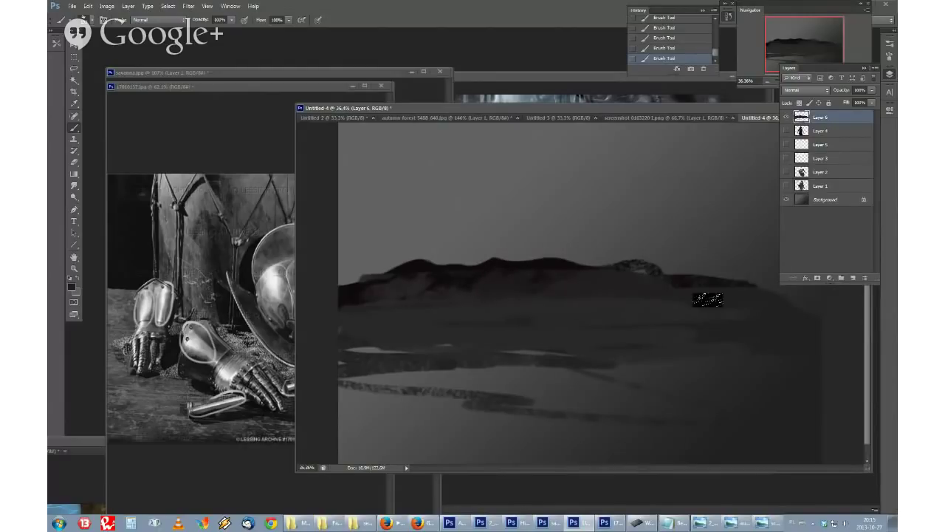
mouse_move(464, 358)
mouse_down()
mouse_move(678, 366)
mouse_move(340, 364)
mouse_move(553, 354)
mouse_up()
drag(357, 347, 534, 345)
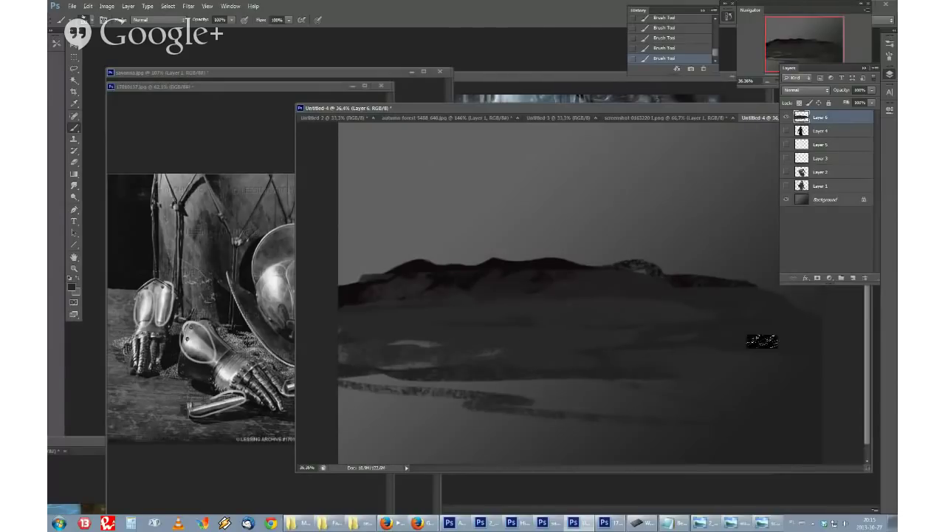
Step: Refine the ridge with sampled dark tones, adding a rocky rise at its far end and filling the rough hilltop
alt+click(695, 283)
mouse_move(732, 274)
mouse_down()
mouse_move(696, 278)
mouse_move(719, 273)
mouse_move(772, 289)
mouse_move(750, 295)
mouse_move(723, 289)
mouse_up()
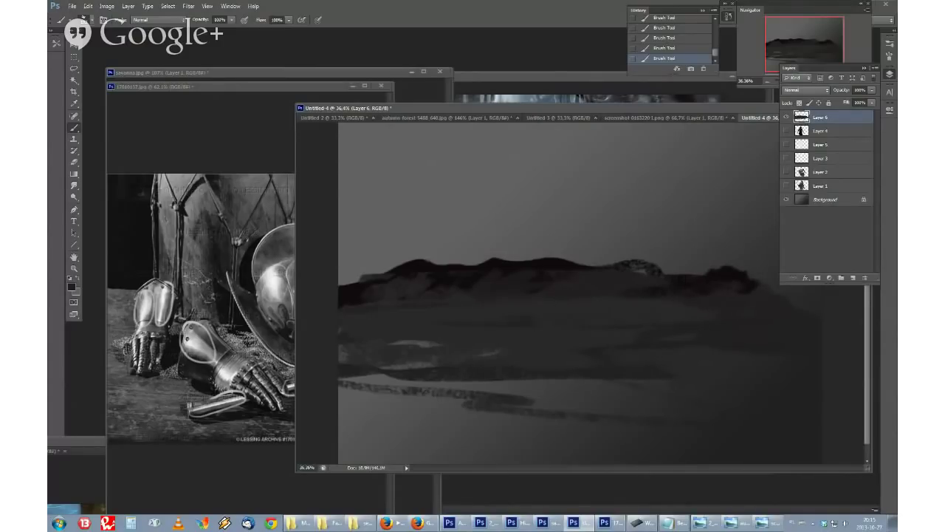
drag(650, 274, 631, 270)
alt+click(595, 286)
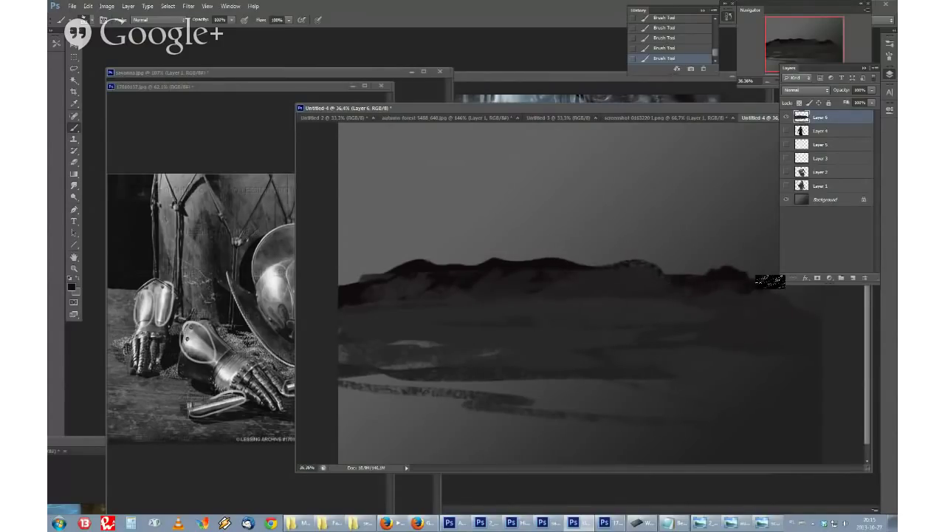
alt+click(741, 303)
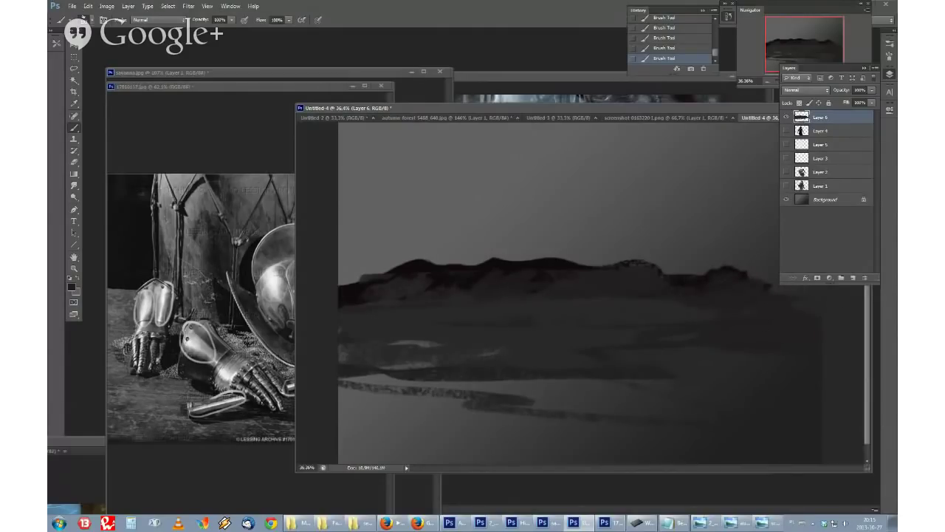
Step: Add a new layer directly beneath the hills layer and set the foreground colour to near white
click(838, 131)
click(854, 279)
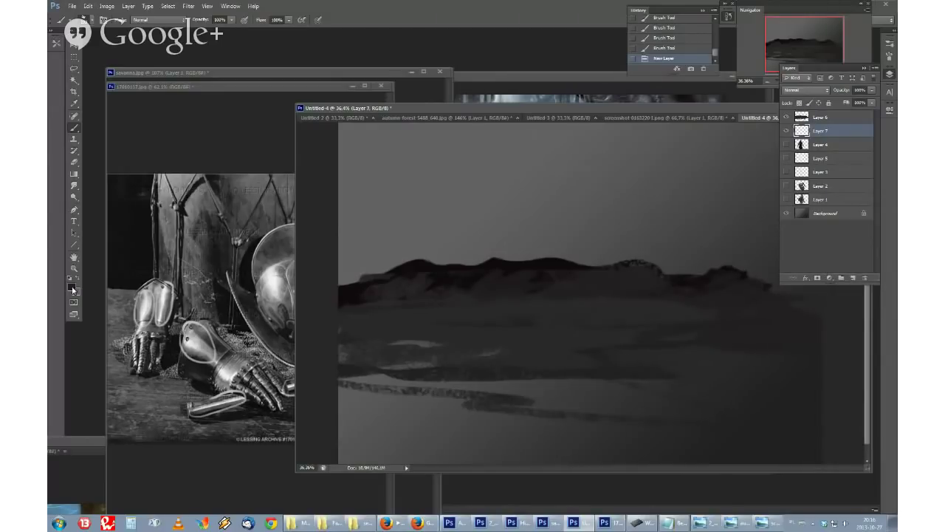
click(72, 289)
click(216, 108)
click(408, 90)
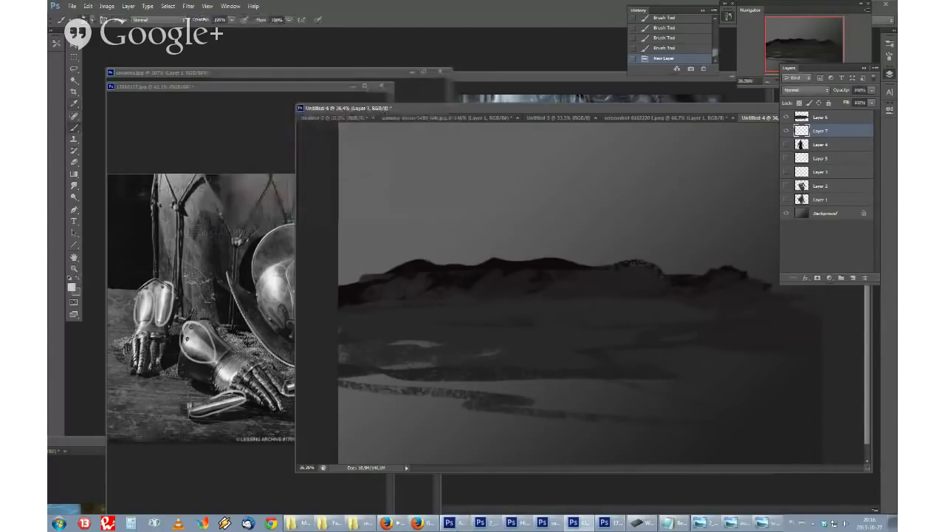
Step: Undo the trial textured light stroke above the hills and switch to a resized soft round brush
drag(370, 252, 749, 251)
right_click(567, 246)
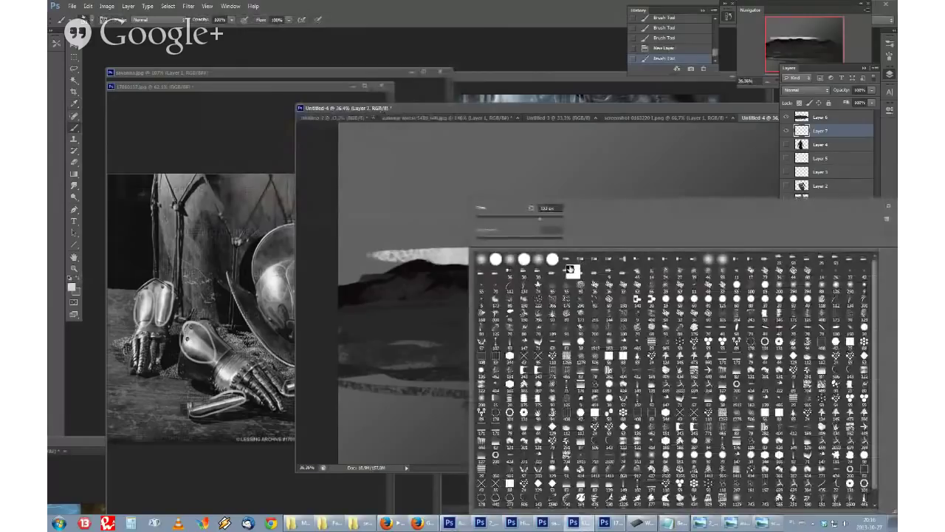
click(541, 263)
click(667, 50)
right_click(544, 246)
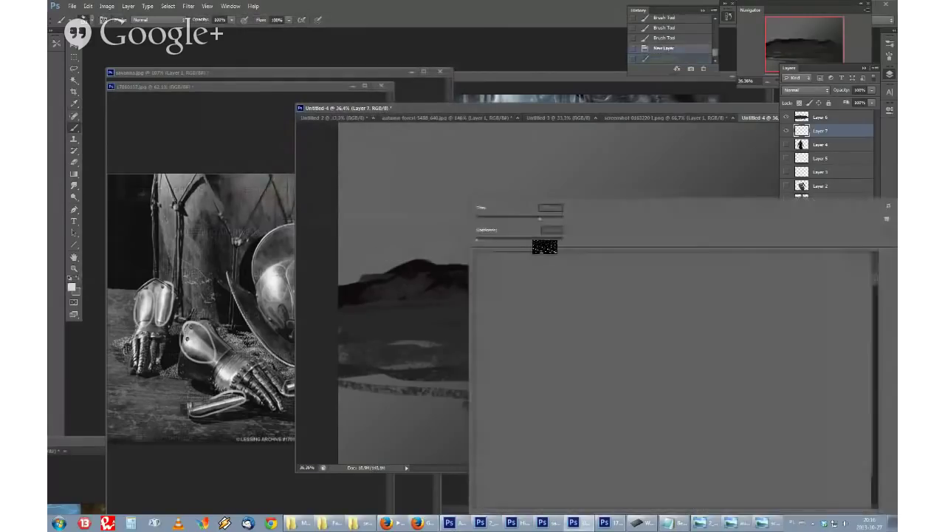
click(542, 220)
click(559, 184)
drag(385, 256, 656, 257)
key(ctrl+alt+z)
key(ctrl+alt+z)
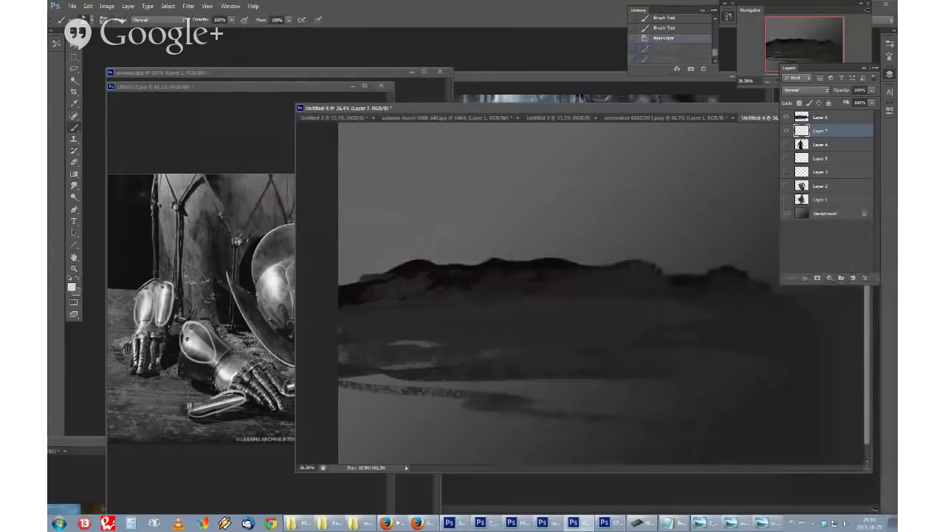
Step: Paint a soft horizontal band of light behind the hill ridge and a fainter band in the sky above it
drag(392, 255, 698, 255)
drag(728, 226, 432, 228)
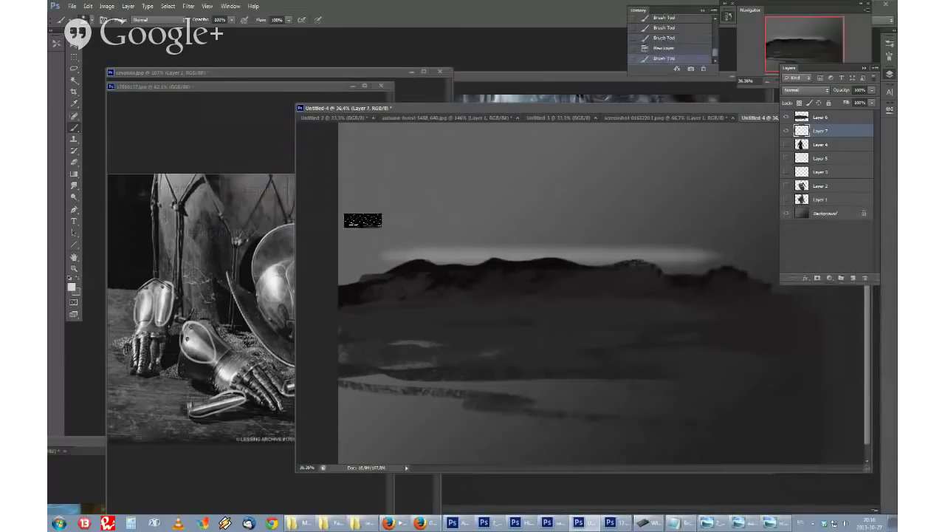
right_click(559, 241)
click(554, 220)
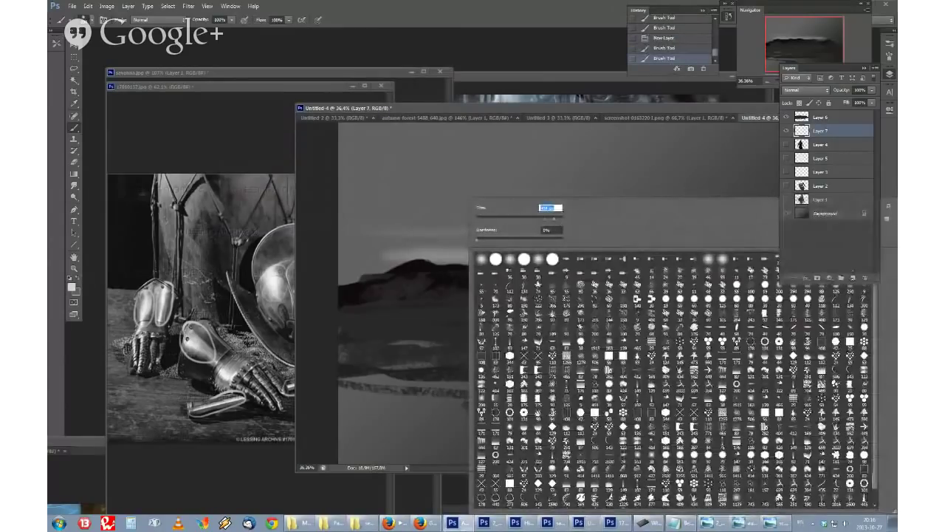
drag(395, 237, 702, 240)
Step: Resize the soft brush and paint a broad glow across the sky above the horizon
right_click(538, 220)
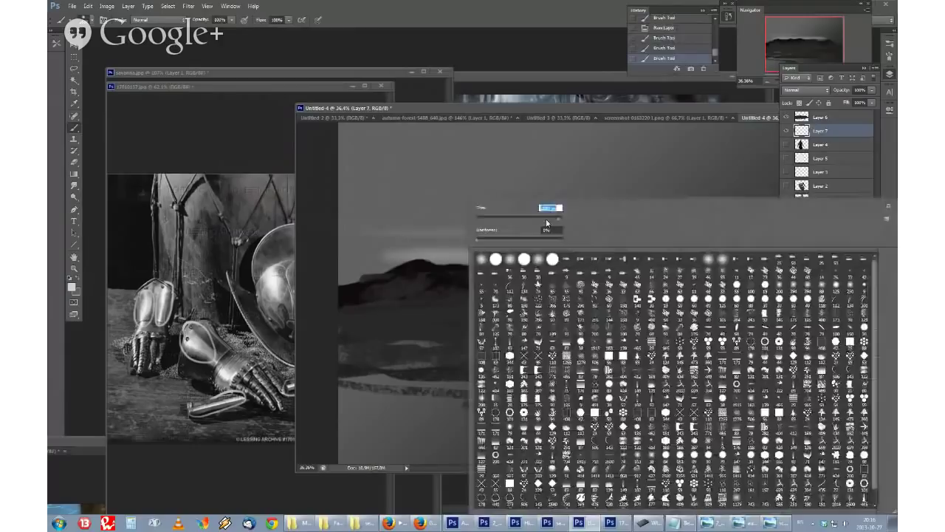
key(Return)
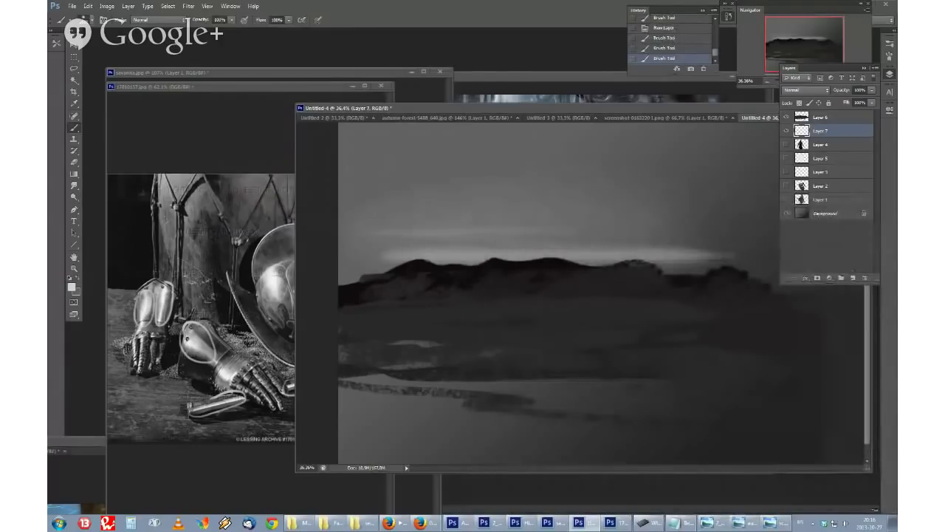
mouse_move(428, 243)
mouse_down()
mouse_move(373, 247)
mouse_move(687, 242)
mouse_up()
scroll(574, 283, down, 10)
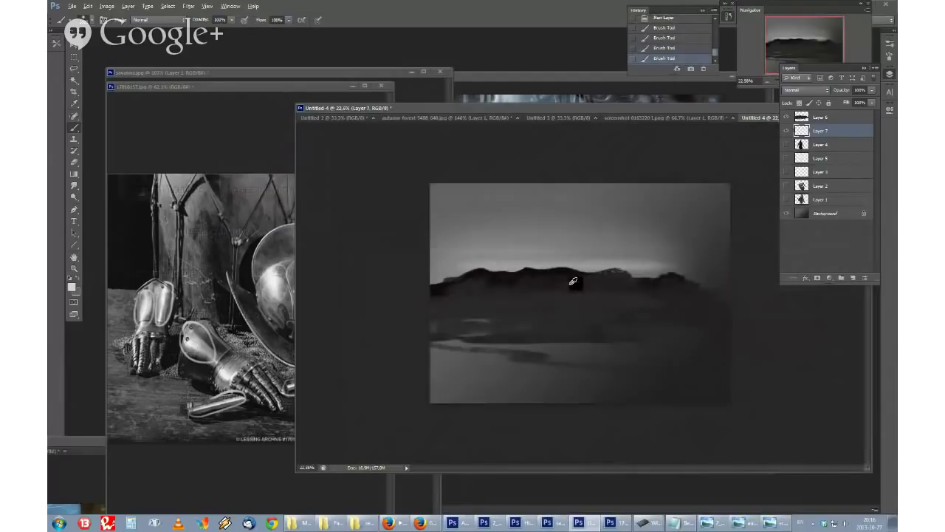
scroll(577, 283, up, 9)
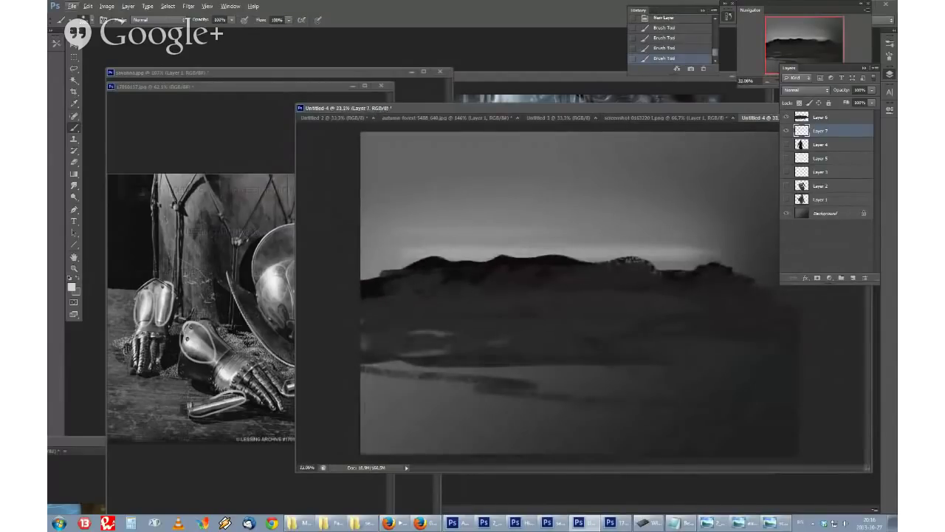
alt+click(741, 216)
right_click(741, 217)
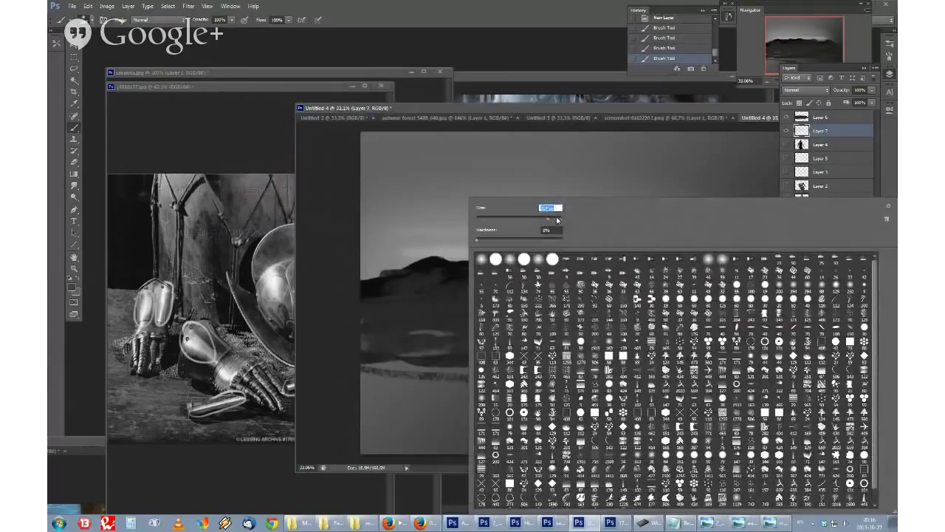
key(Escape)
Step: Set a very light grey colour and paint a bright streak on the horizon above the central hill with a smaller soft brush
alt+click(556, 253)
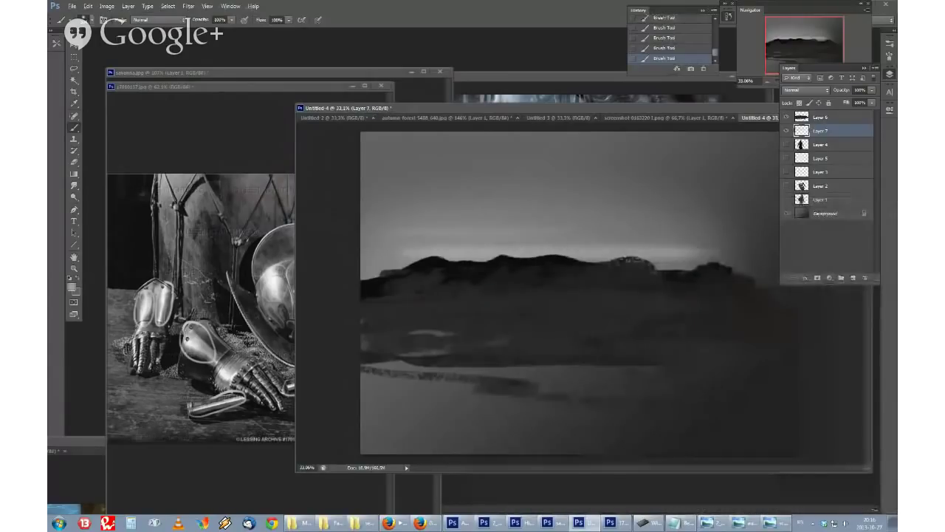
click(70, 286)
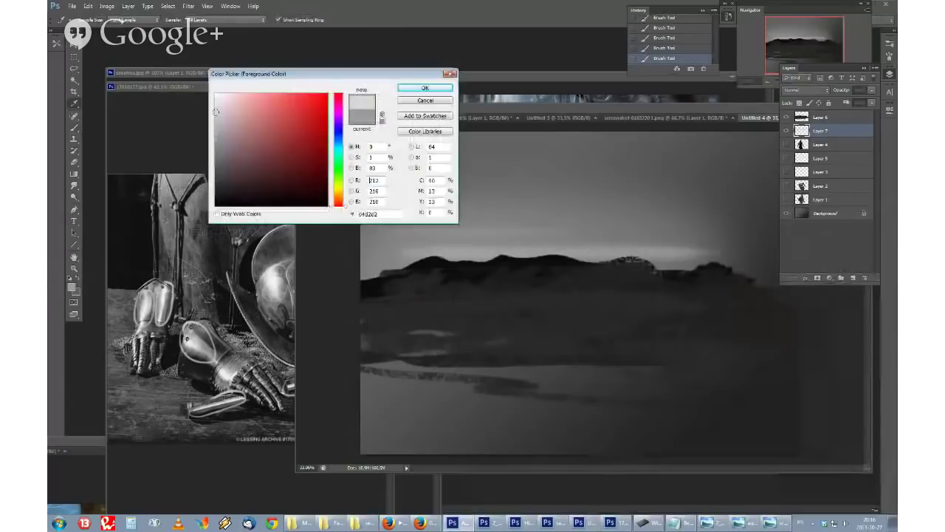
click(425, 88)
right_click(528, 230)
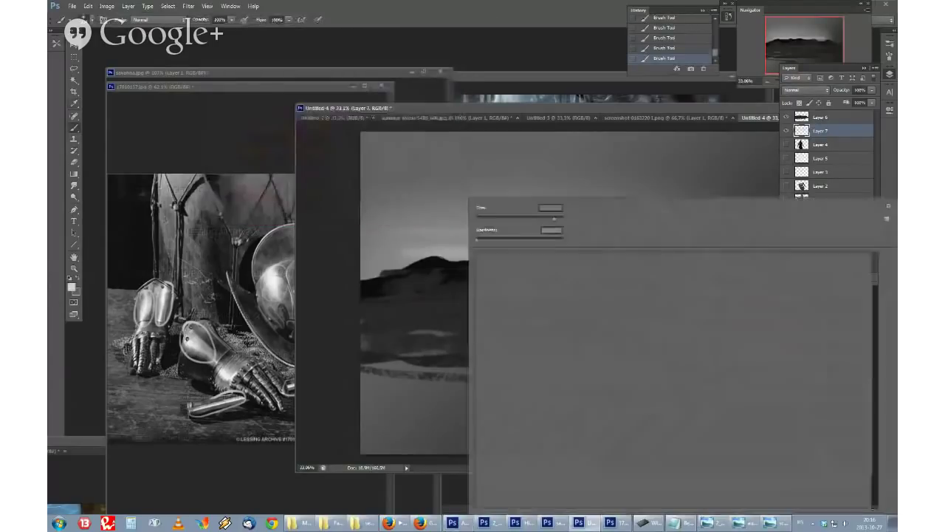
click(519, 219)
key(Return)
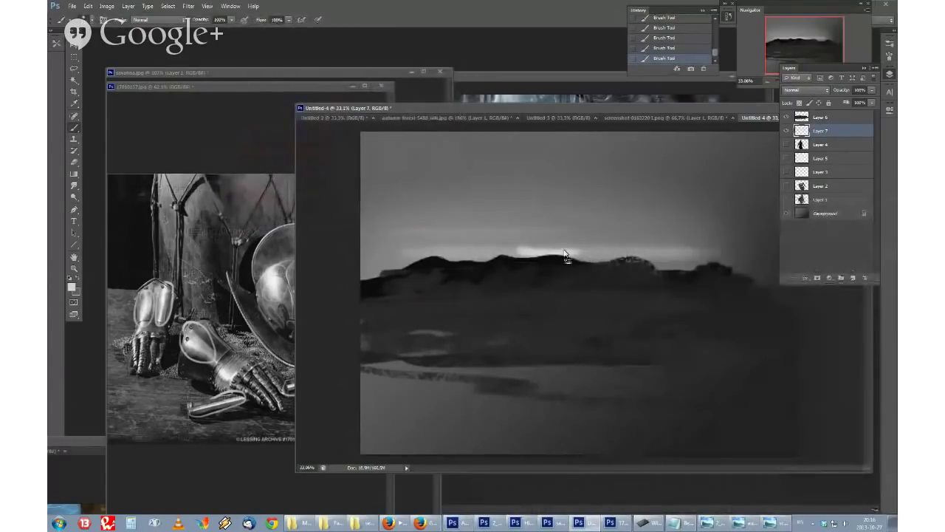
click(527, 255)
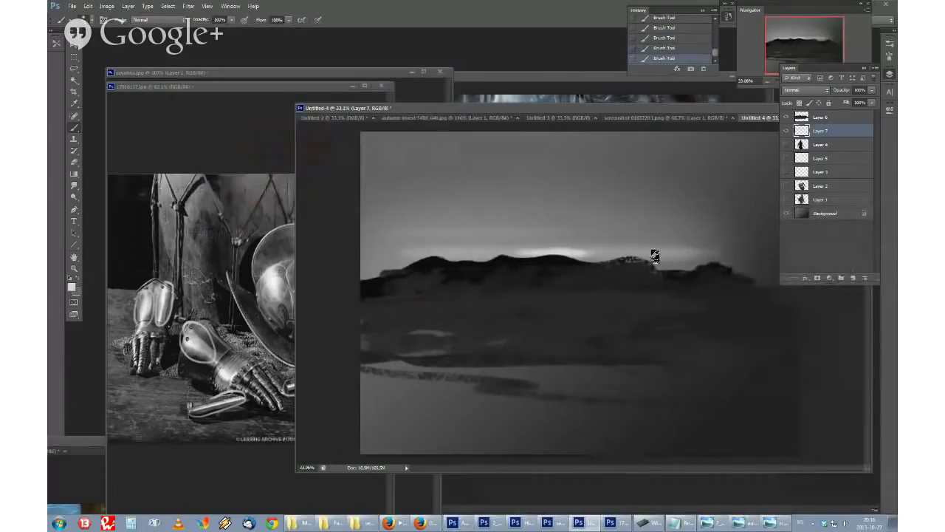
scroll(650, 248, down, 2)
scroll(640, 249, up, 2)
right_click(473, 284)
click(536, 218)
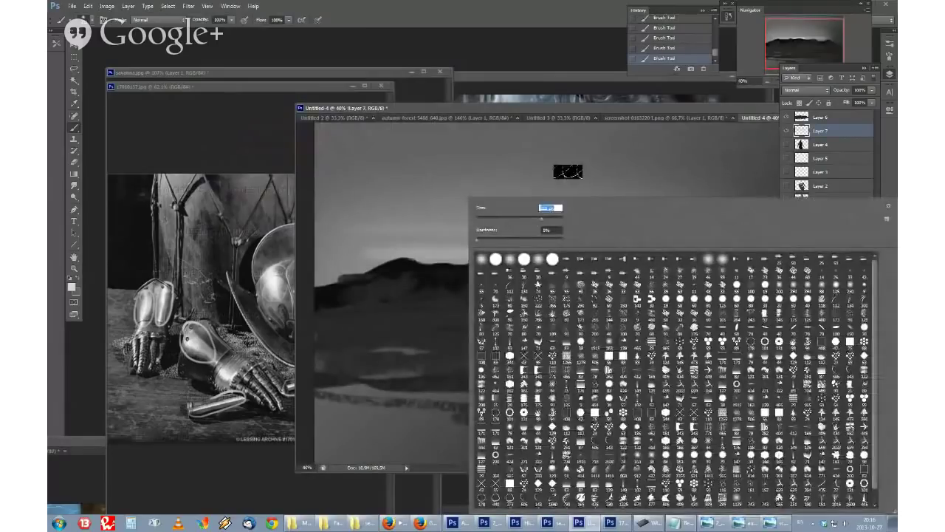
click(566, 170)
key(ctrl+z)
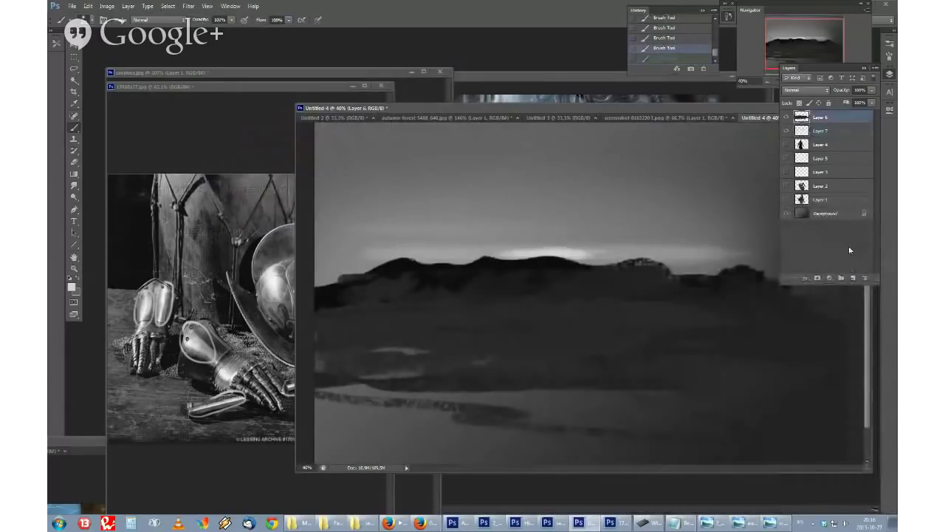
Step: Add a new layer above the hills and paint a soft vertical glow across the horizon at the central hill with a resized brush
click(854, 278)
right_click(517, 267)
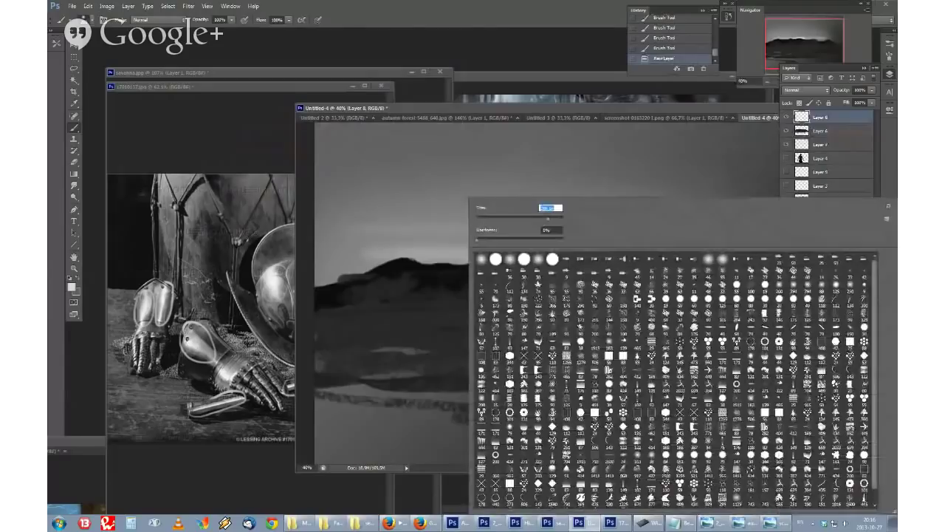
click(561, 175)
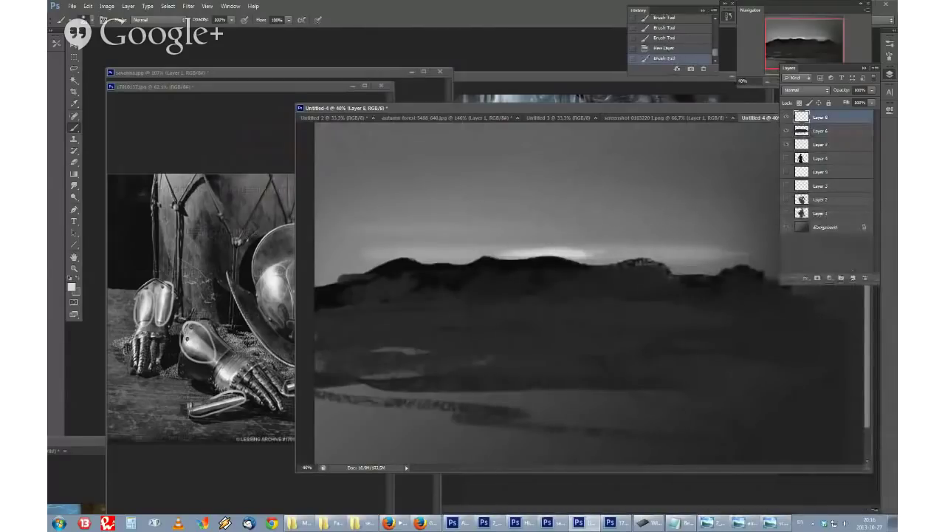
mouse_move(550, 251)
mouse_down()
mouse_move(550, 281)
mouse_move(550, 214)
mouse_up()
mouse_move(551, 281)
mouse_down()
mouse_move(546, 303)
mouse_move(554, 273)
mouse_up()
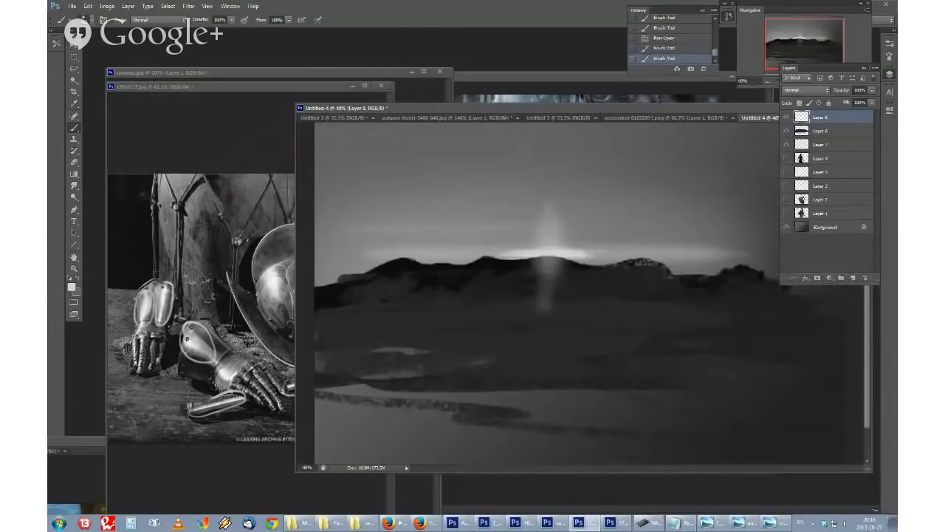
key(ctrl+z)
drag(550, 221, 550, 303)
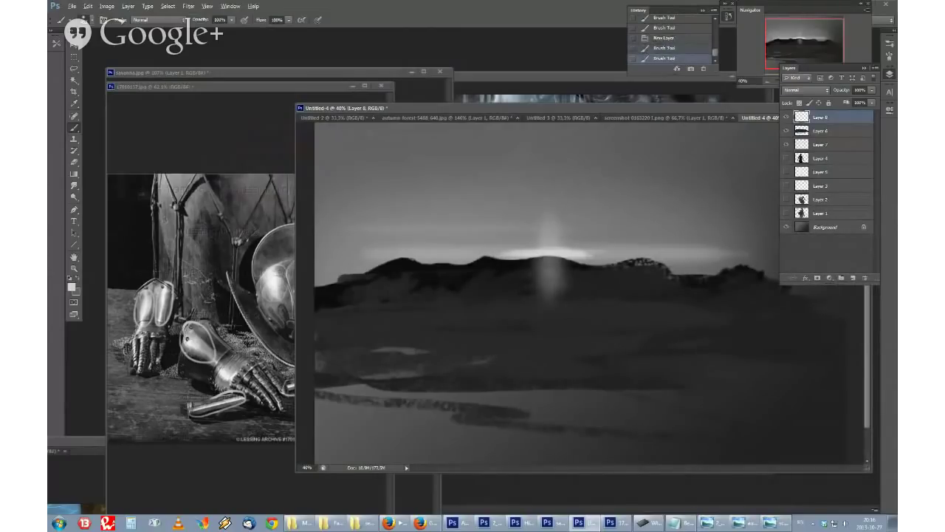
Step: Trim the lower end of the vertical glow over the central hill with a resized eraser
scroll(625, 249, down, 8)
scroll(625, 249, up, 7)
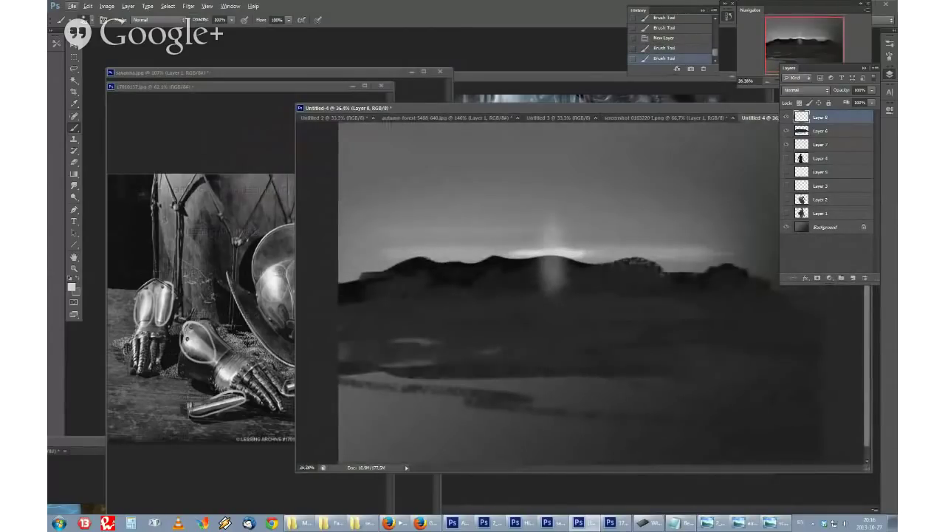
key(e)
right_click(544, 306)
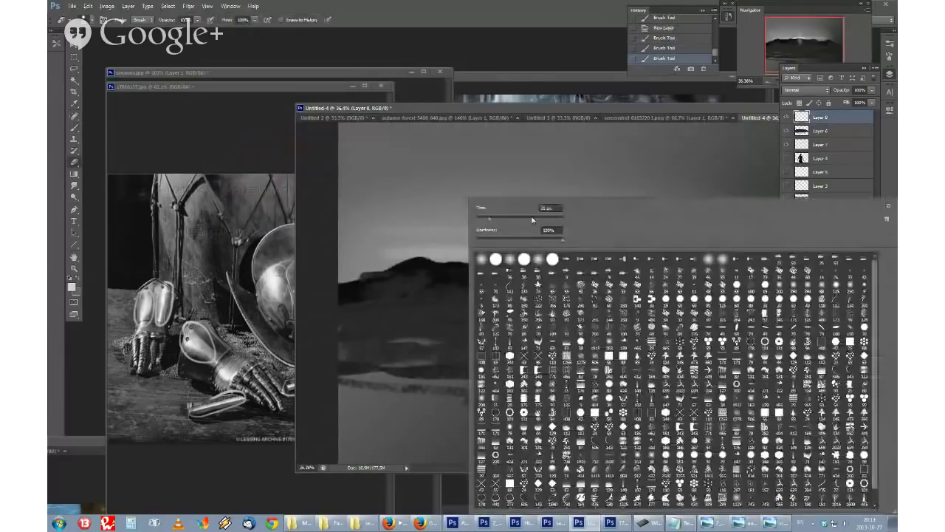
click(532, 219)
key(Return)
mouse_move(542, 306)
mouse_down()
mouse_move(564, 295)
mouse_move(545, 296)
mouse_up()
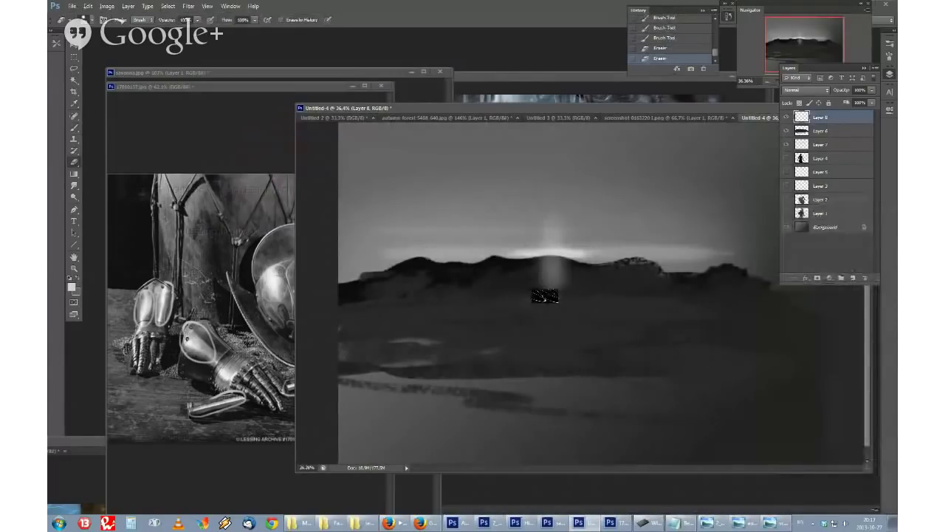
click(552, 282)
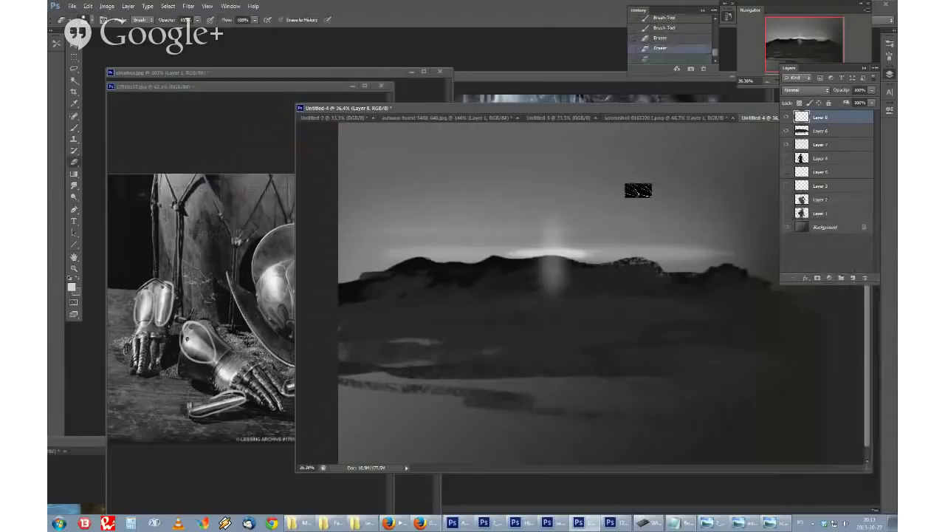
Step: Set a light grey foreground colour and dab a brighter core along the horizon above the central hill with a resized soft brush
key(b)
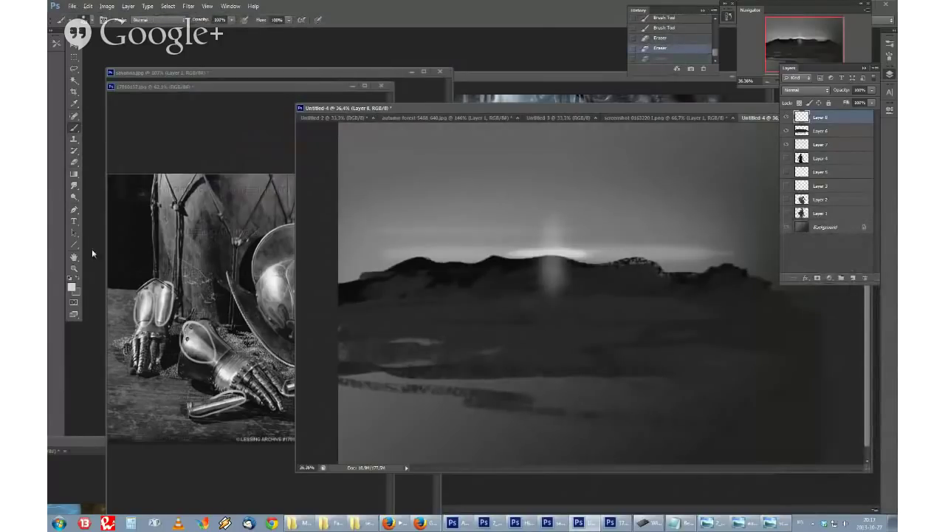
click(71, 288)
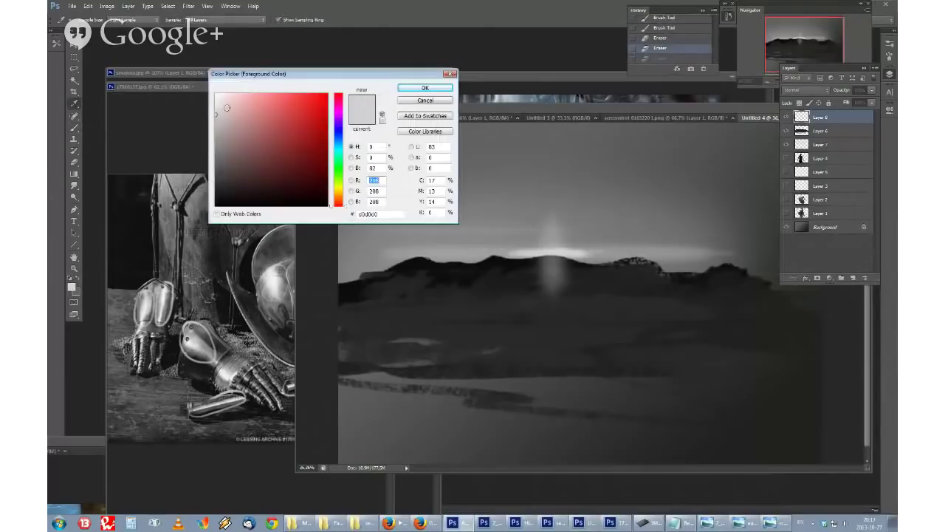
click(426, 90)
right_click(522, 251)
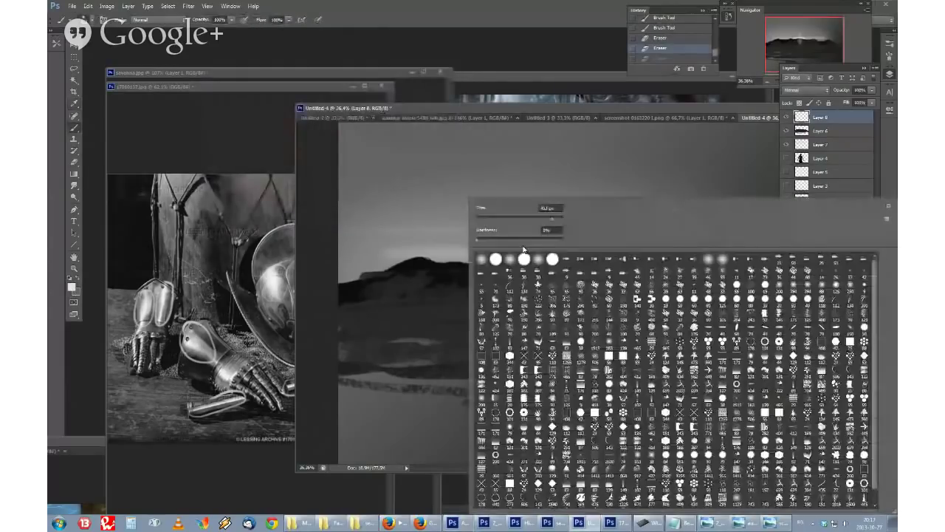
click(515, 224)
click(553, 253)
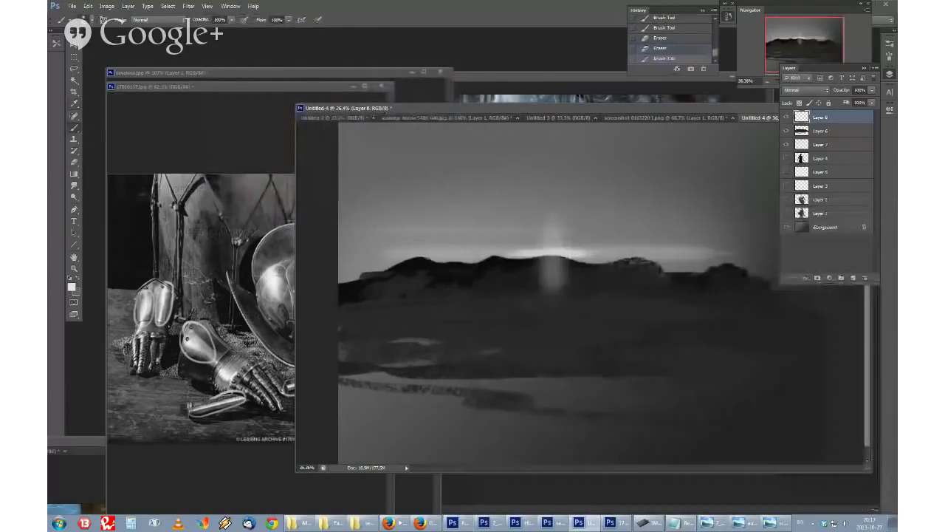
click(540, 254)
click(548, 254)
click(556, 255)
drag(567, 253, 550, 253)
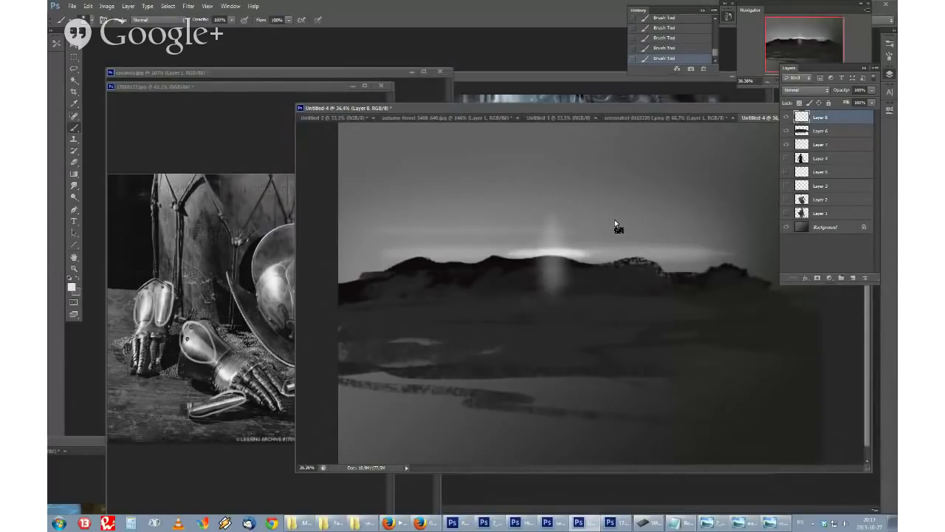
Step: Resize the soft brush and dab small faint light spots in the sky and over the dark hills on the painting's left side
right_click(548, 264)
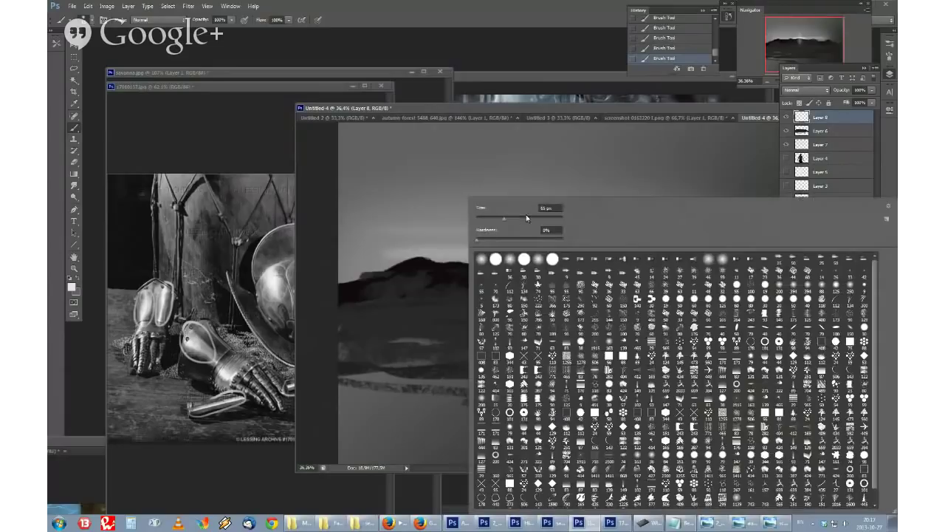
double_click(526, 214)
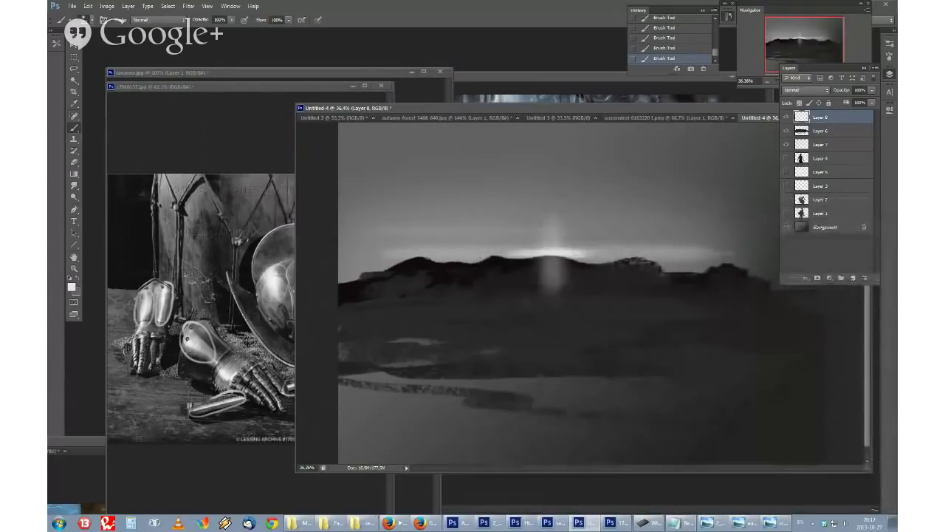
right_click(519, 257)
click(549, 218)
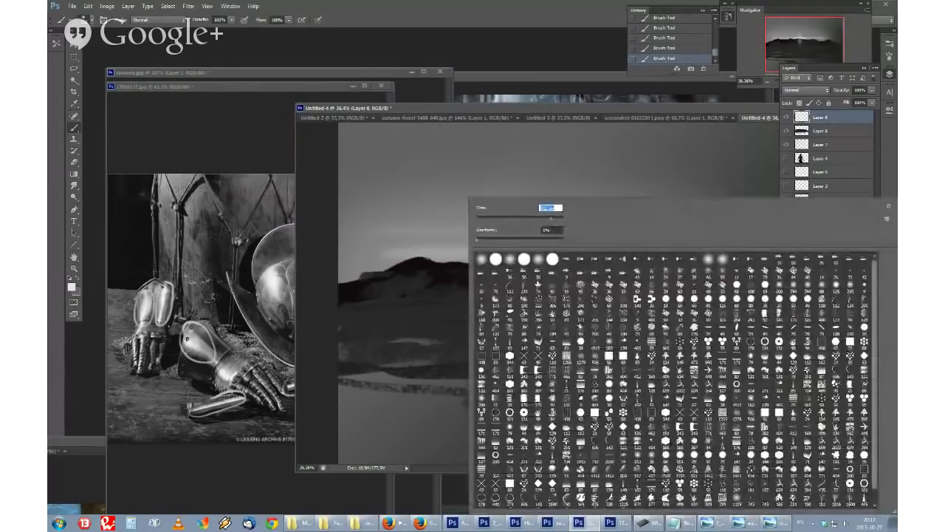
click(433, 186)
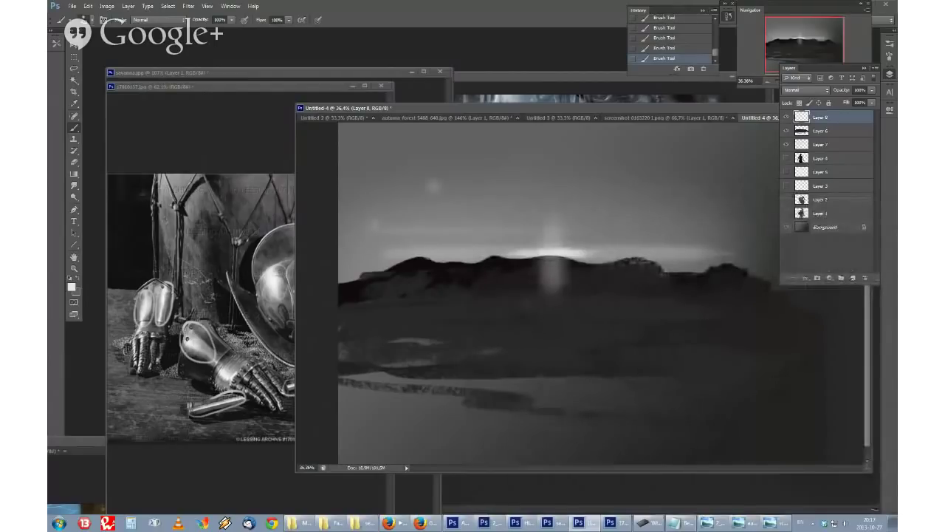
click(408, 300)
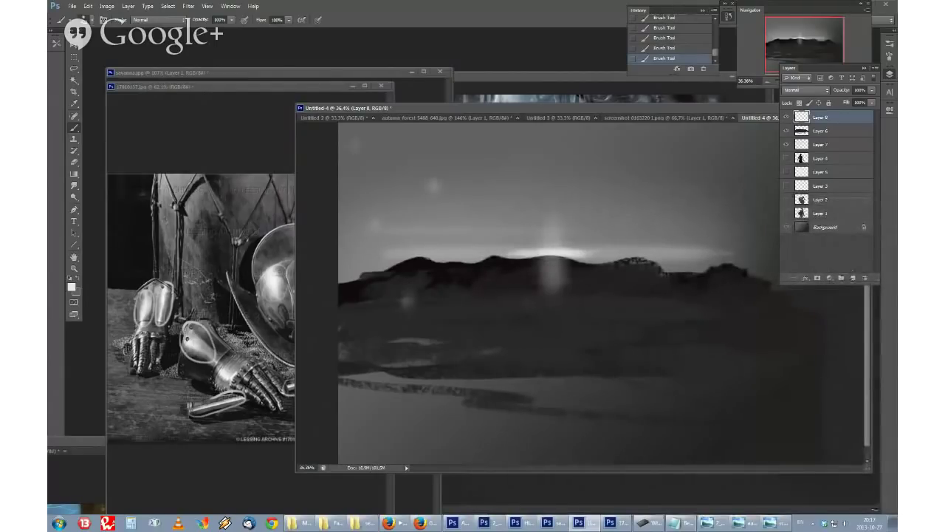
click(357, 145)
key(ctrl+z)
click(435, 182)
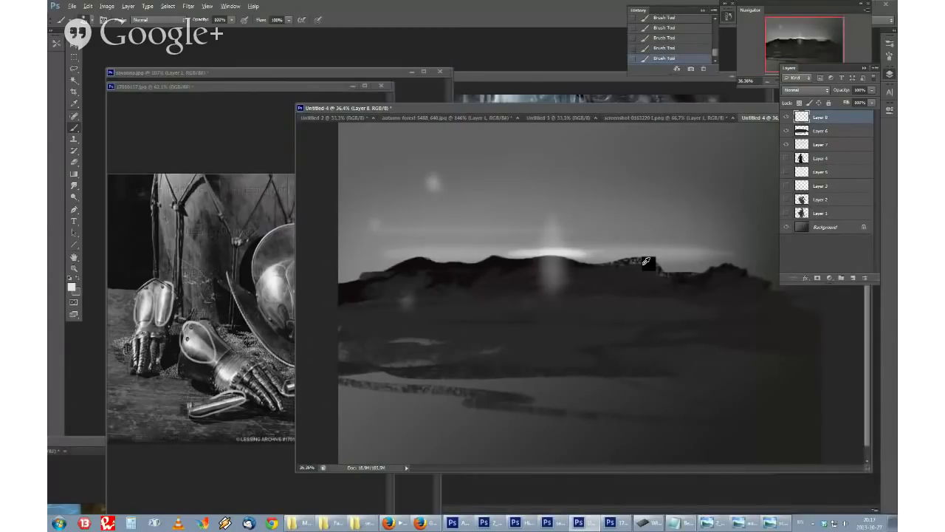
Step: Try a broad glow around the central hill with a much larger soft brush, and undo it
scroll(521, 193, down, 3)
scroll(530, 179, up, 2)
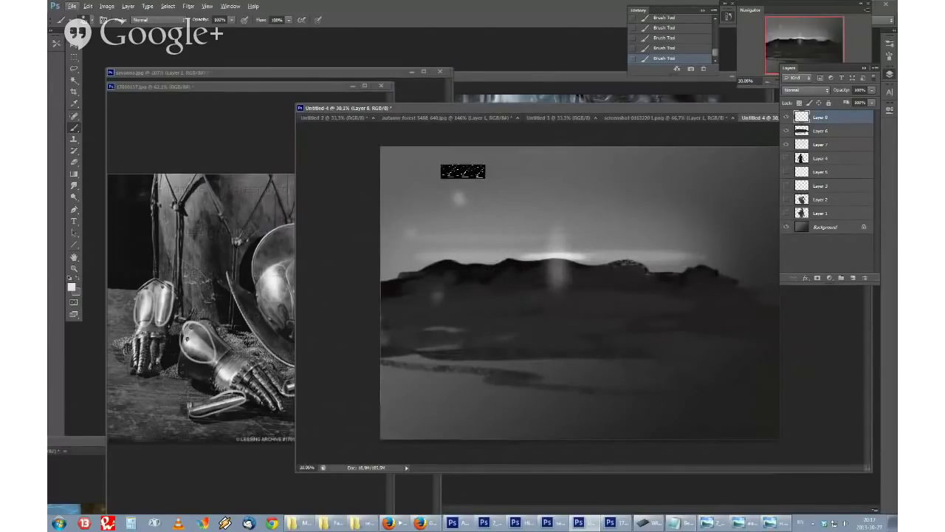
click(669, 48)
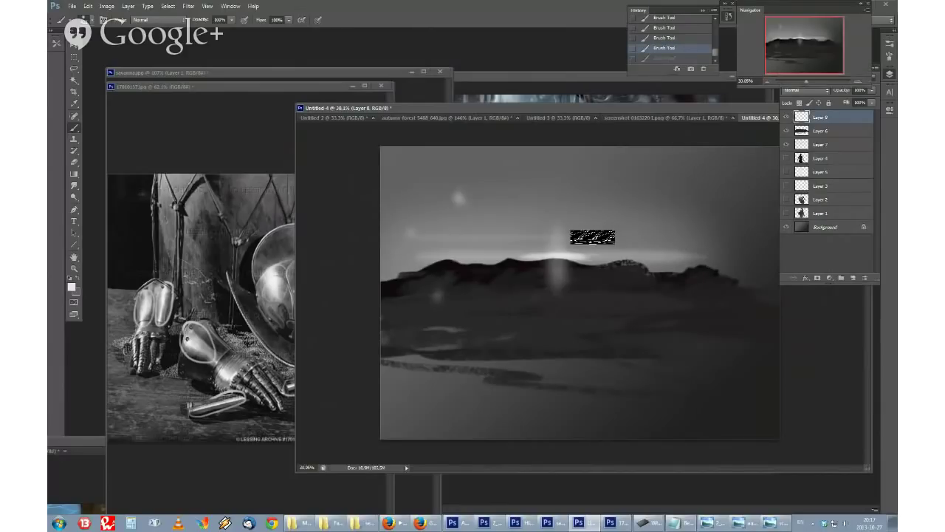
right_click(565, 251)
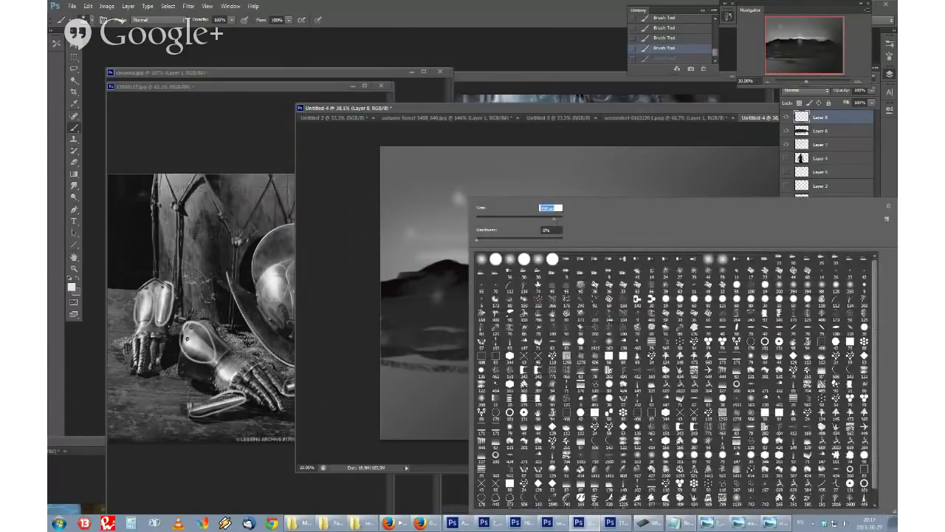
click(564, 190)
right_click(542, 225)
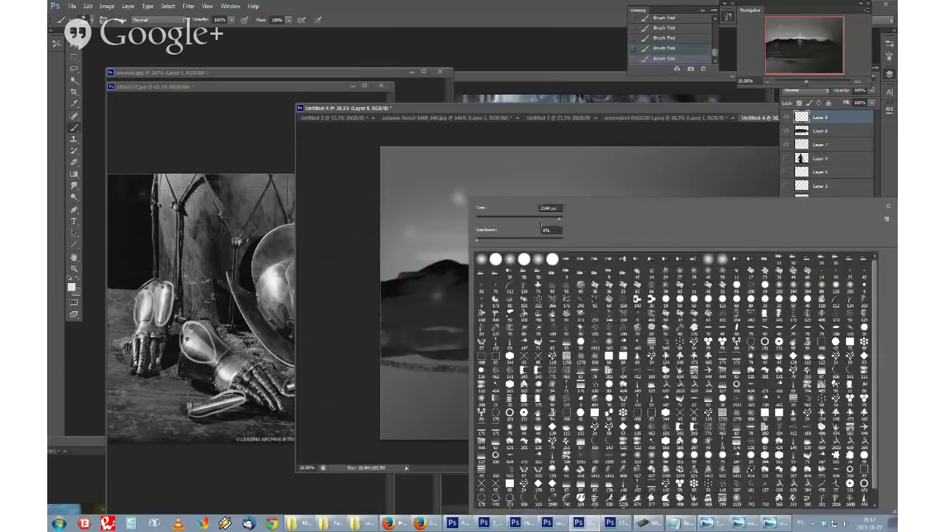
key(Escape)
key(ctrl+z)
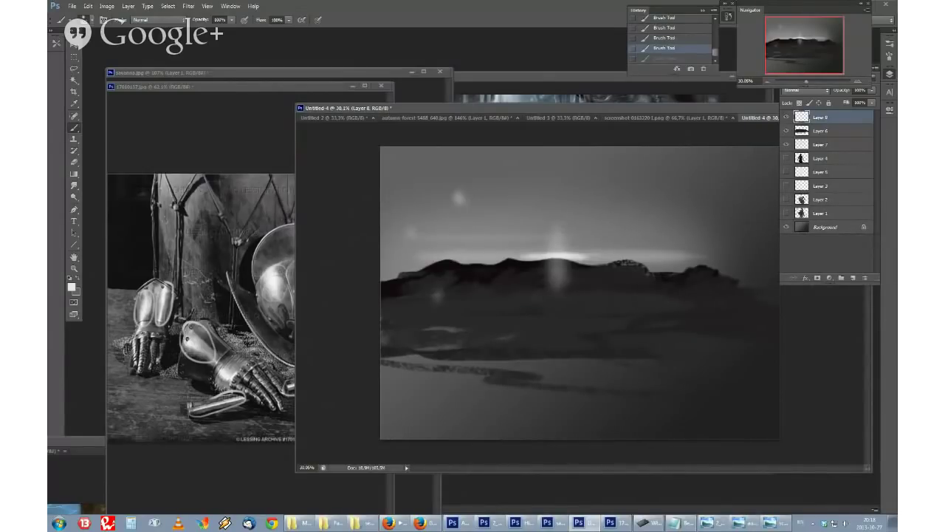
Step: Resize the soft brush and dab a stronger glow at the brightest horizon point above the central hill
right_click(547, 227)
double_click(556, 255)
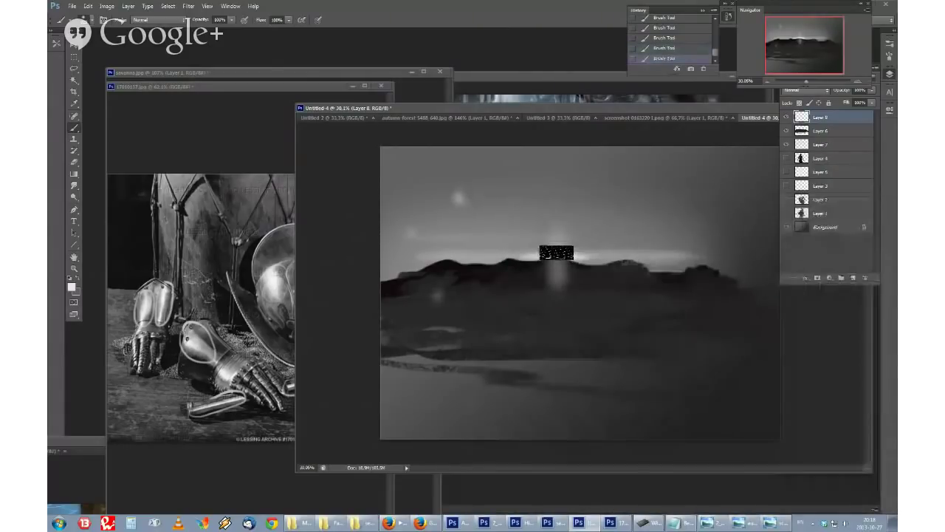
click(557, 252)
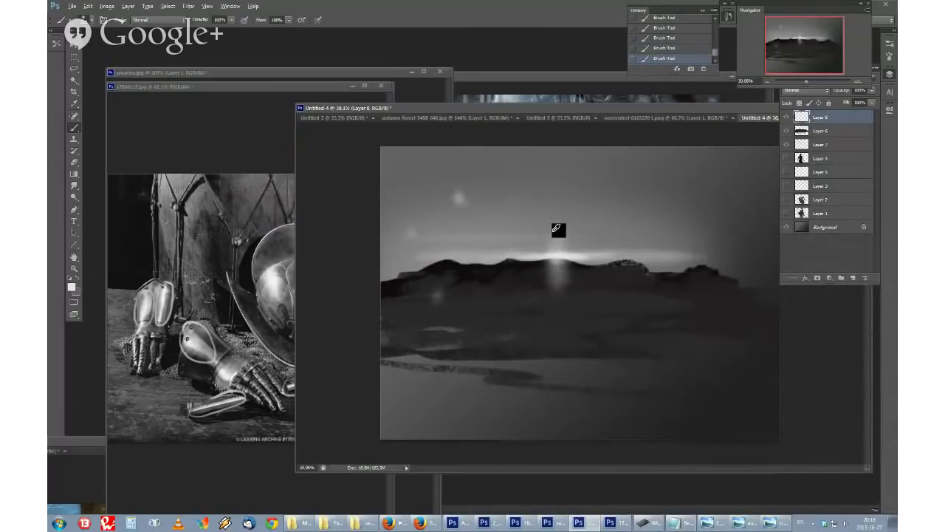
scroll(560, 226, down, 1)
scroll(565, 231, up, 3)
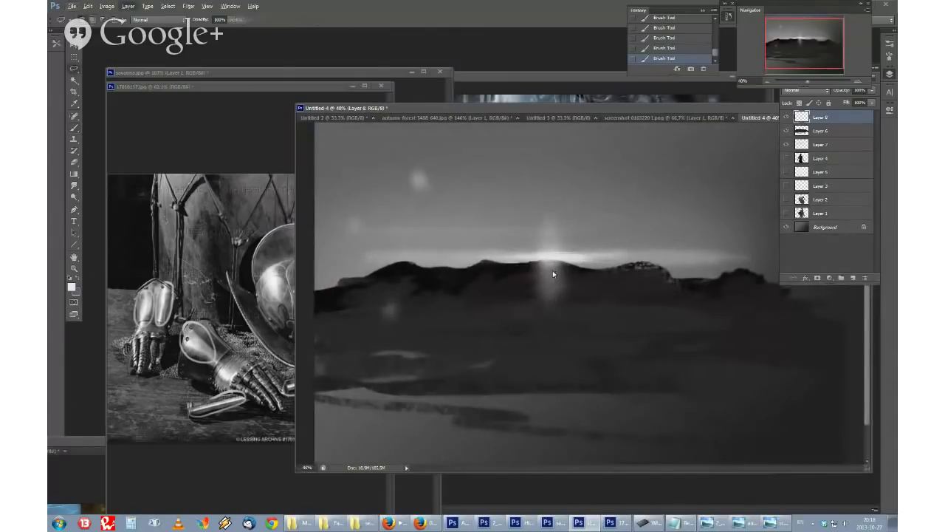
key(alt+l)
key(Escape)
scroll(565, 234, down, 2)
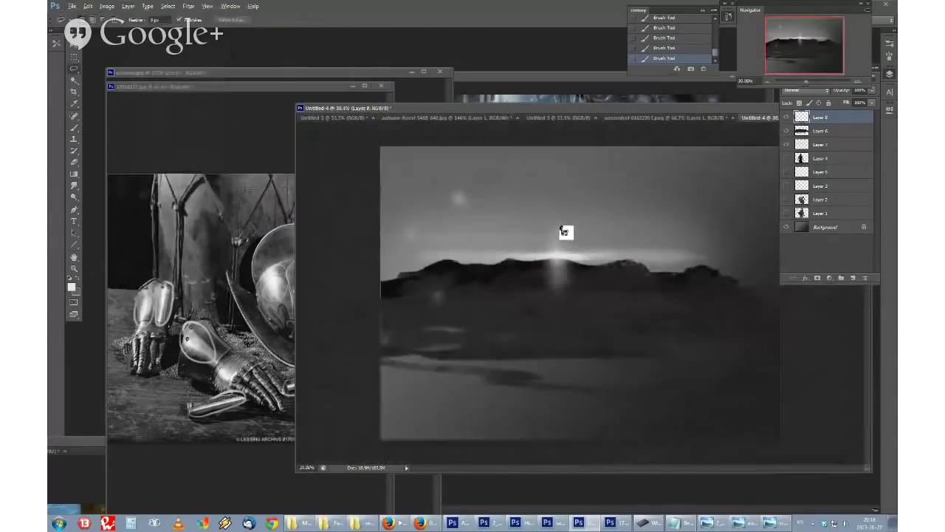
key(e)
key(alt+e)
key(Escape)
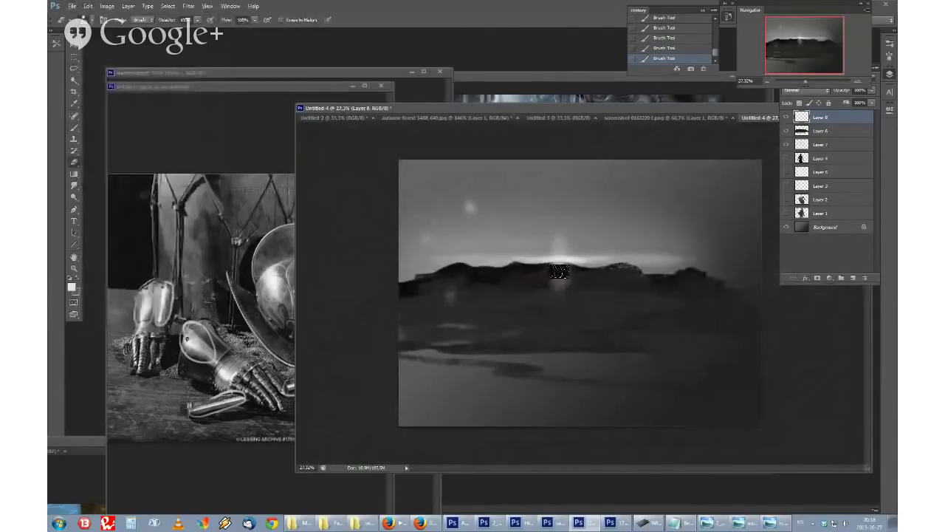
key(b)
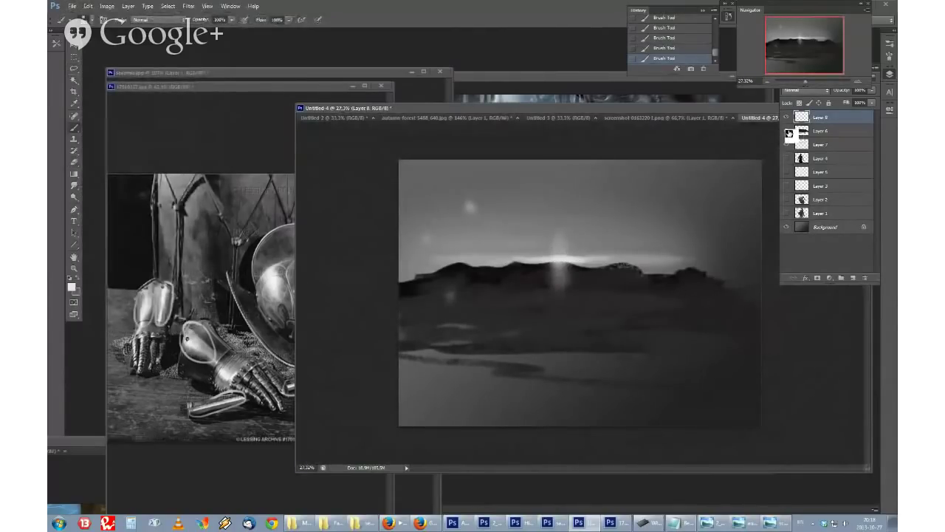
drag(789, 124, 771, 155)
Step: Open the western_gray_horse reference photo from the session2 folder in Windows Photo Viewer
click(371, 523)
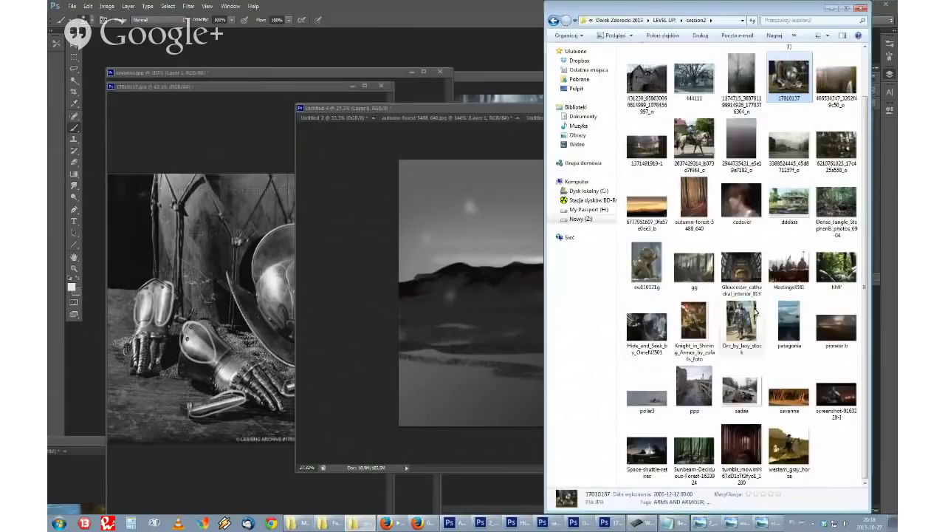
scroll(756, 315, up, 1)
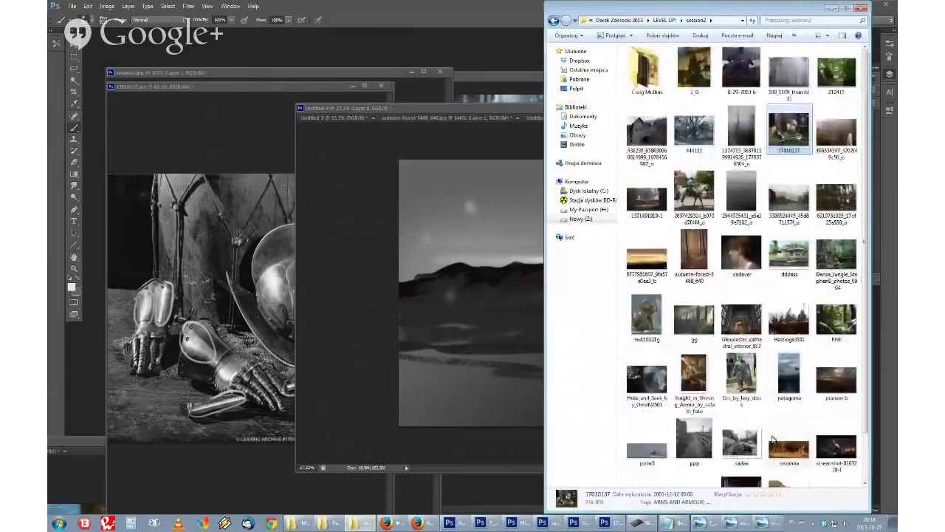
scroll(773, 438, down, 1)
double_click(796, 432)
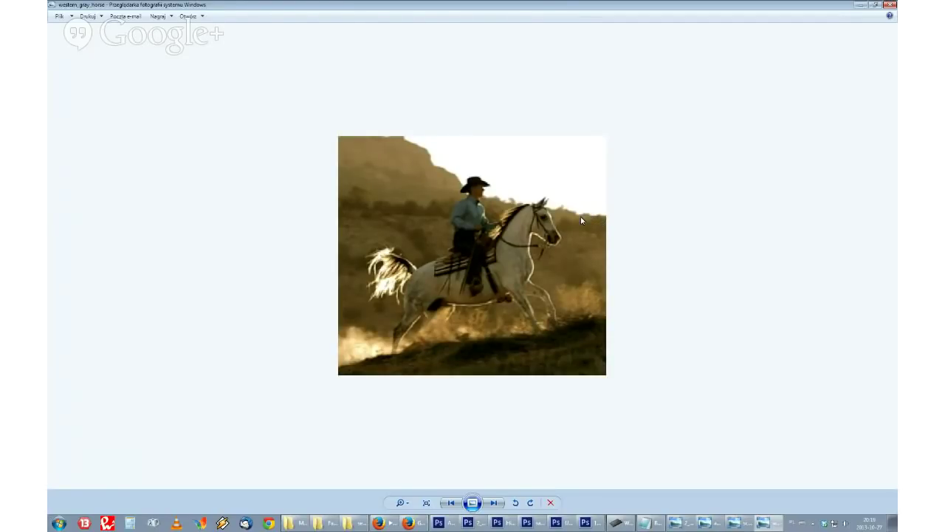
Step: Shrink the horse photo's window and compare the rider's backlighting with the landscape painting in Photoshop
click(875, 5)
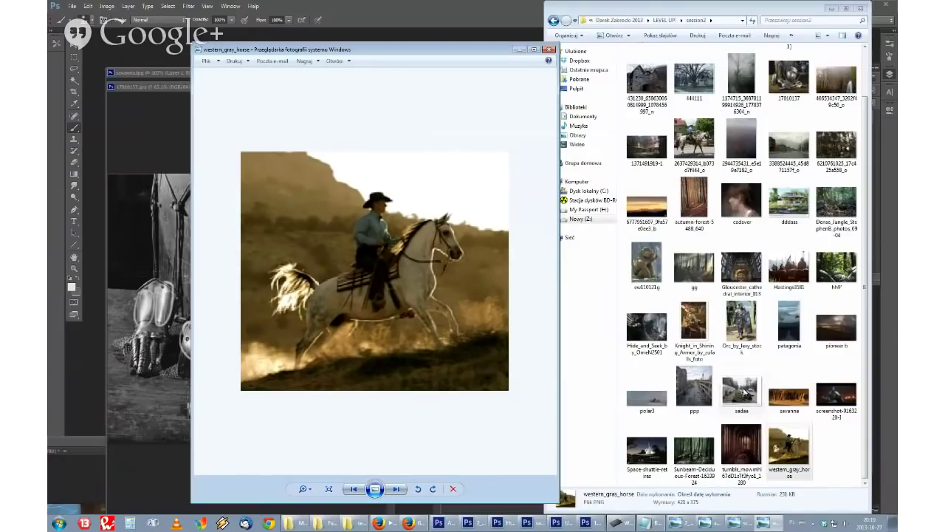
scroll(745, 391, up, 1)
click(742, 383)
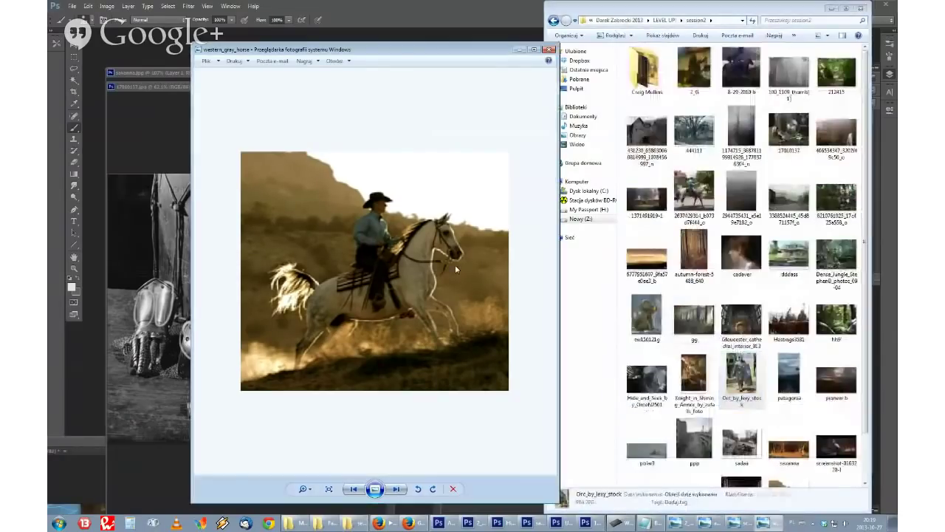
click(303, 40)
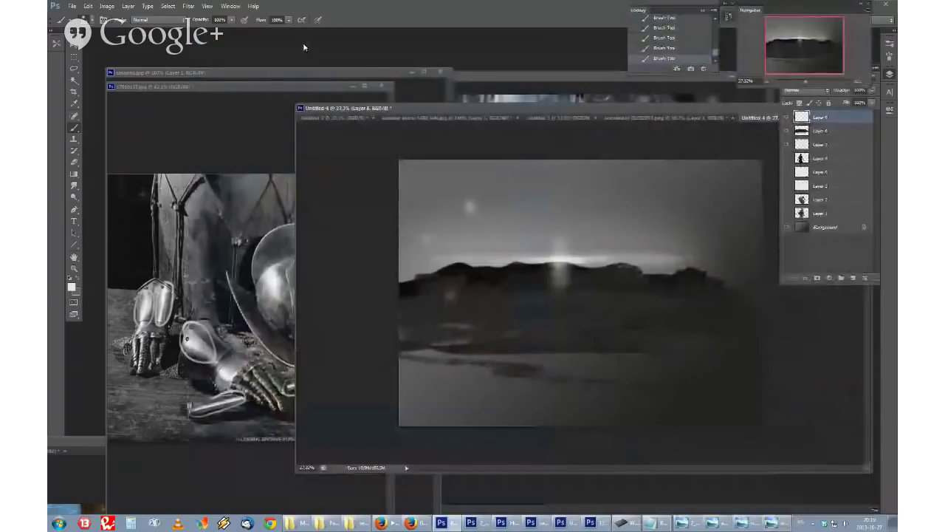
click(786, 525)
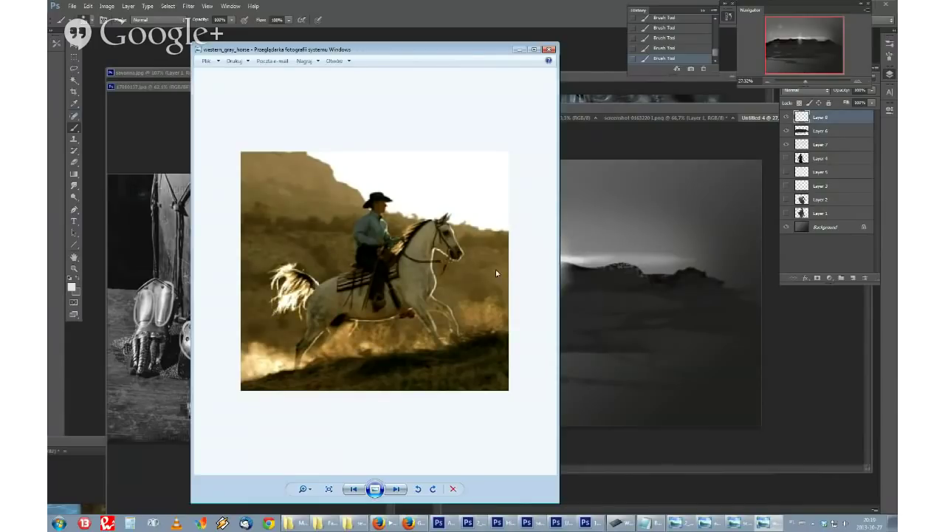
Step: Open the dddass house photo from the session2 folder, enlarge it, and shrink its viewer window
click(330, 523)
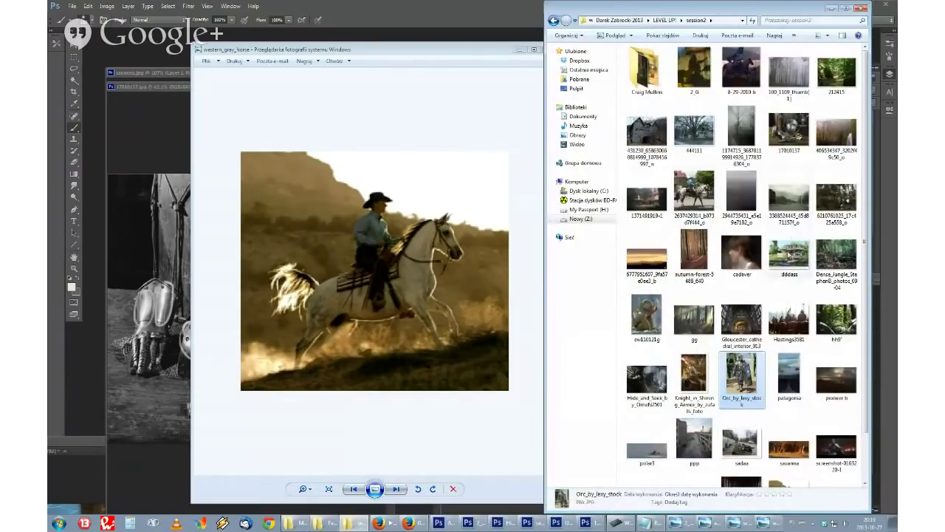
double_click(788, 255)
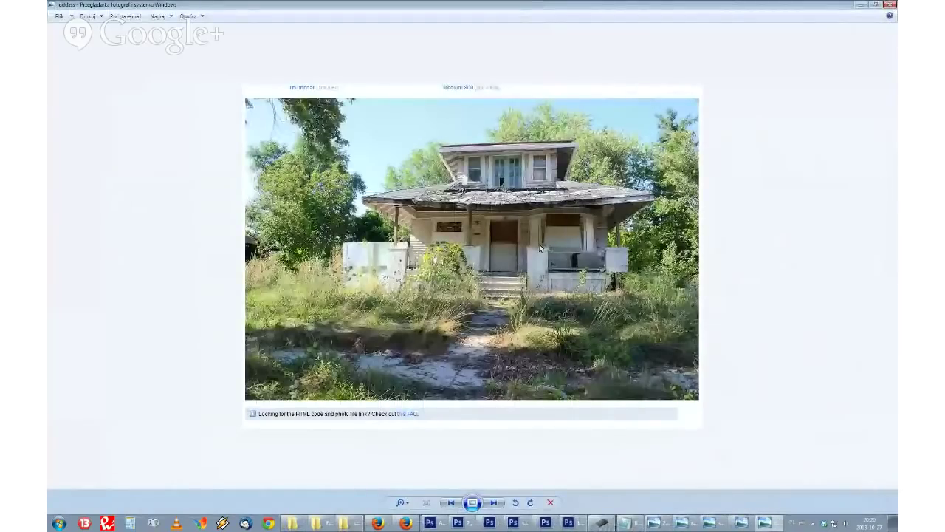
scroll(540, 249, up, 1)
scroll(540, 248, up, 1)
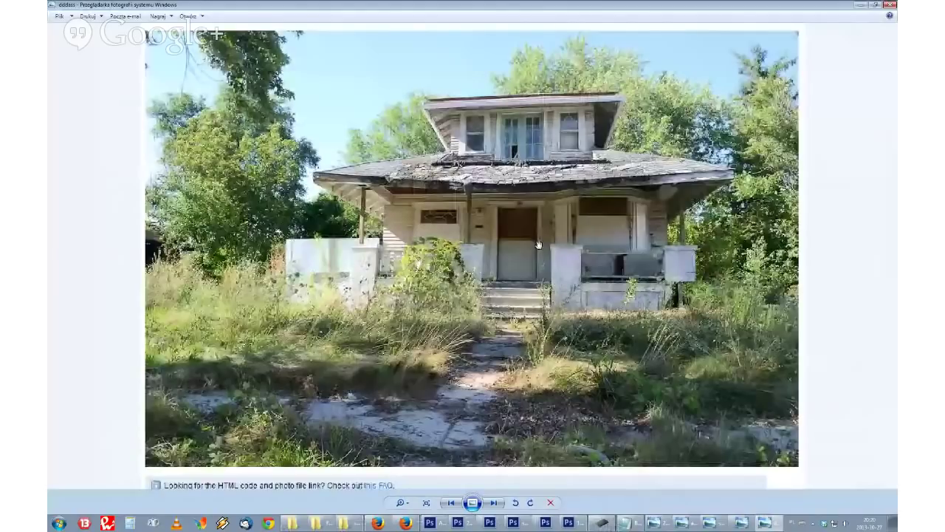
drag(539, 245, 539, 258)
click(876, 5)
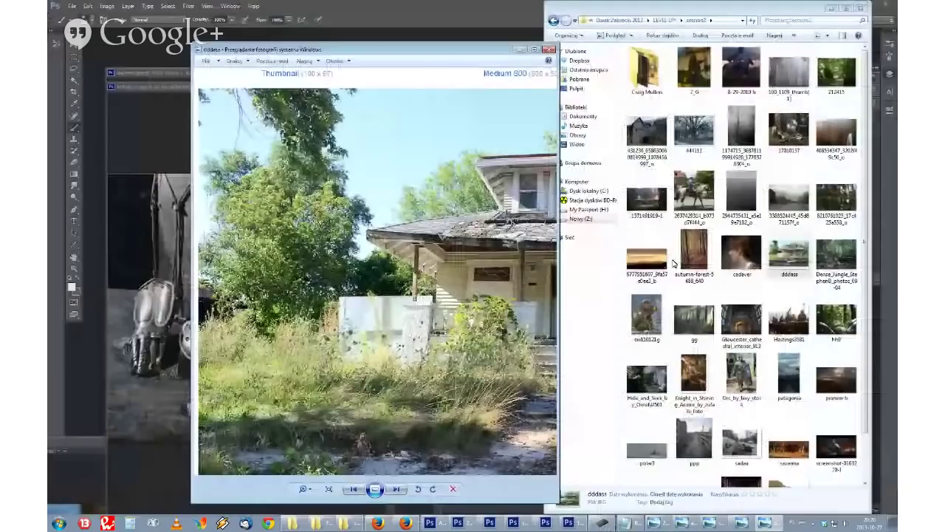
Step: Open the dddass house photo from the viewer in Adobe Photoshop CS6
drag(450, 50, 487, 68)
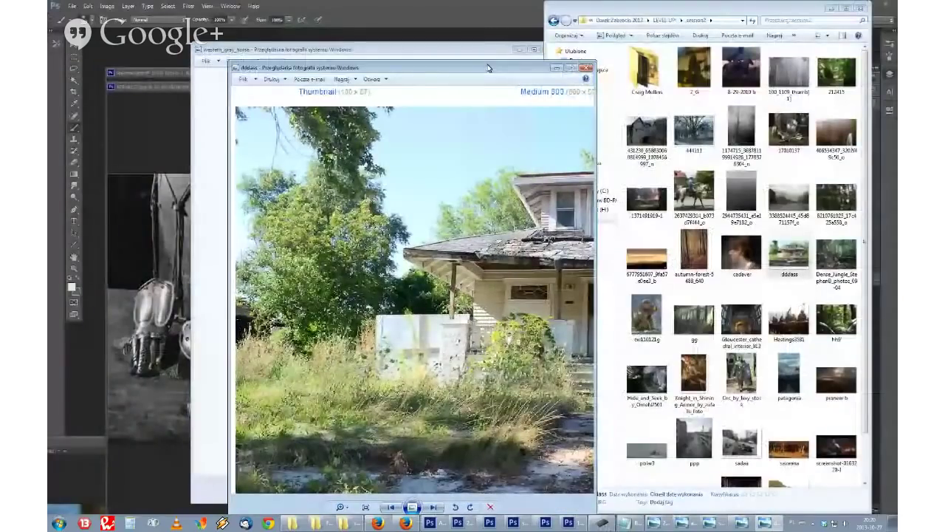
right_click(518, 252)
mouse_move(554, 257)
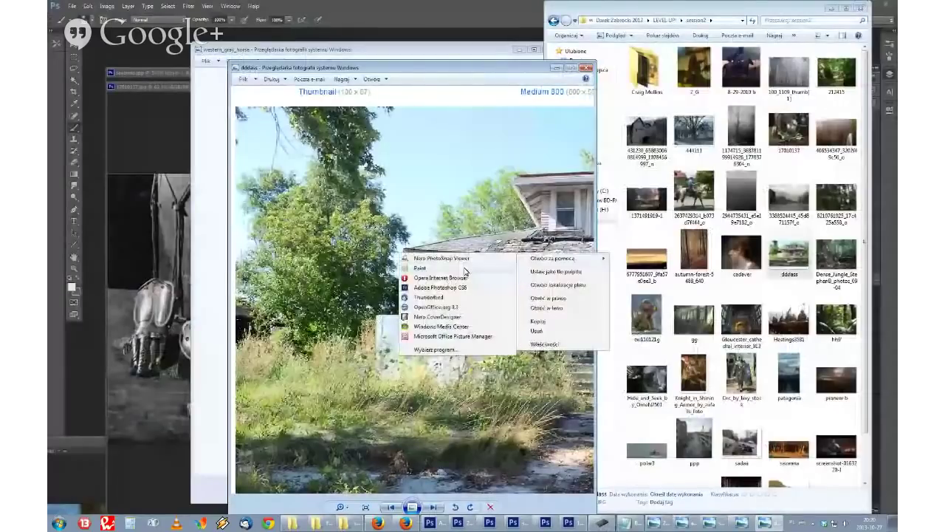
click(443, 286)
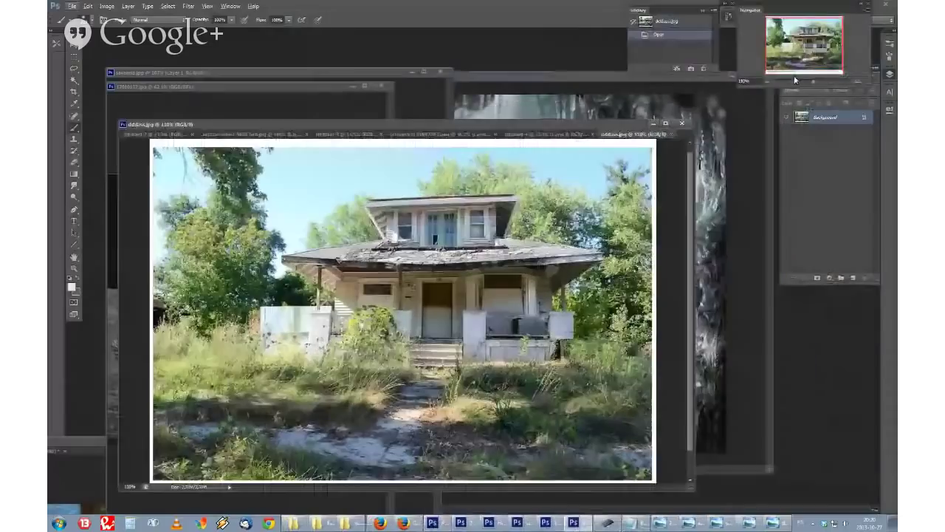
Step: Add a new layer above the house photo and set the foreground colour to bright red
click(853, 278)
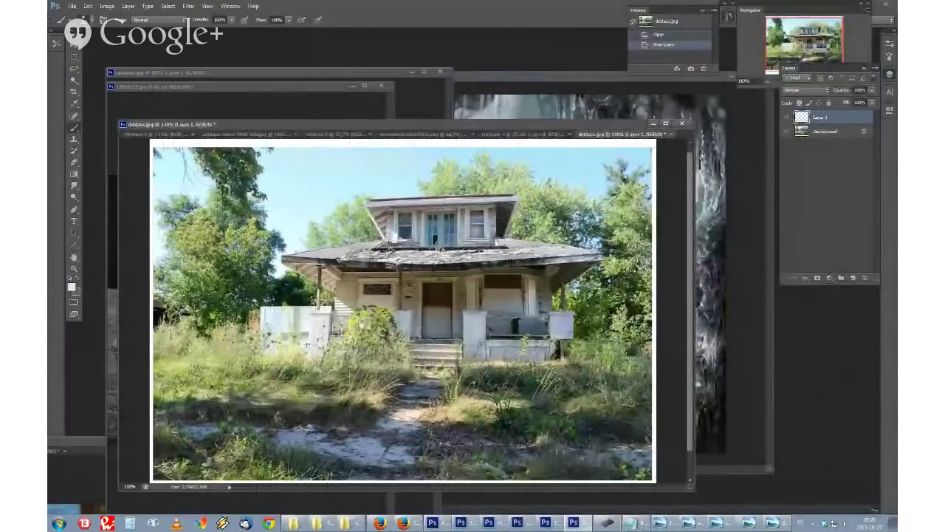
right_click(524, 259)
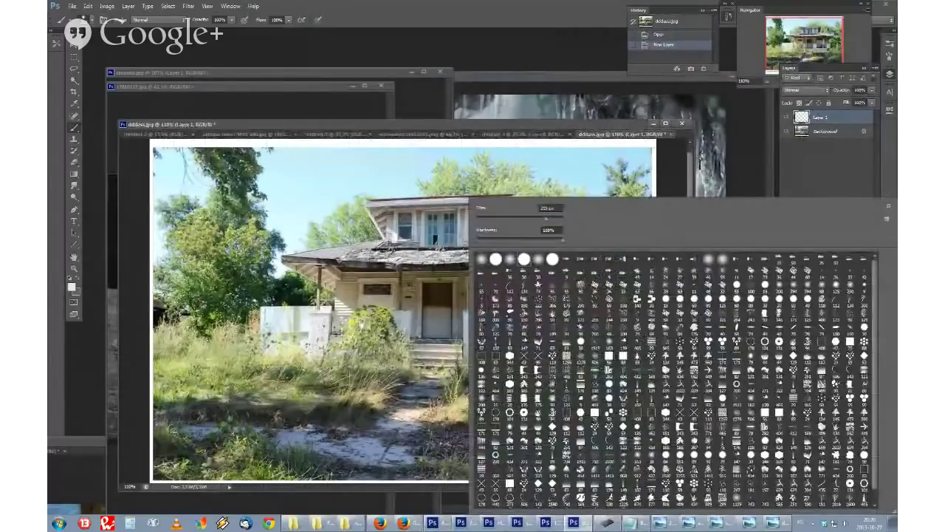
click(840, 171)
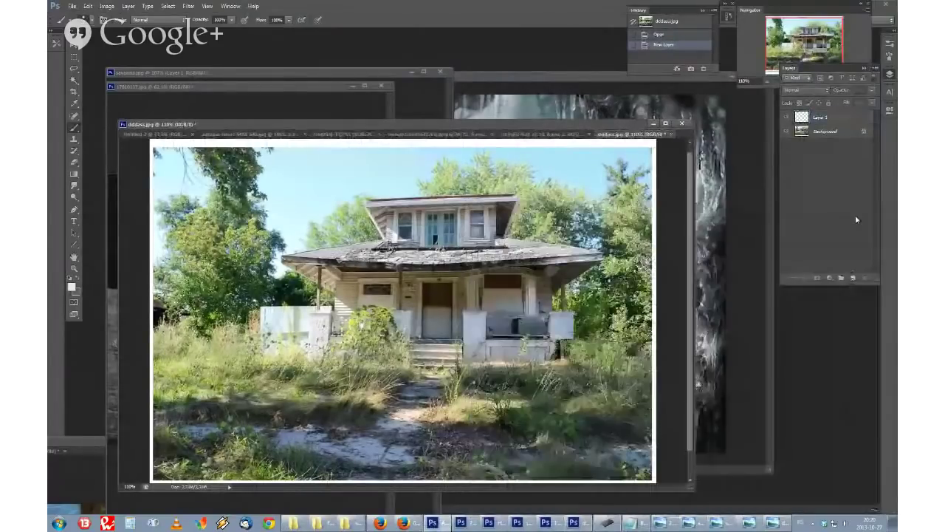
click(72, 286)
click(326, 95)
click(425, 87)
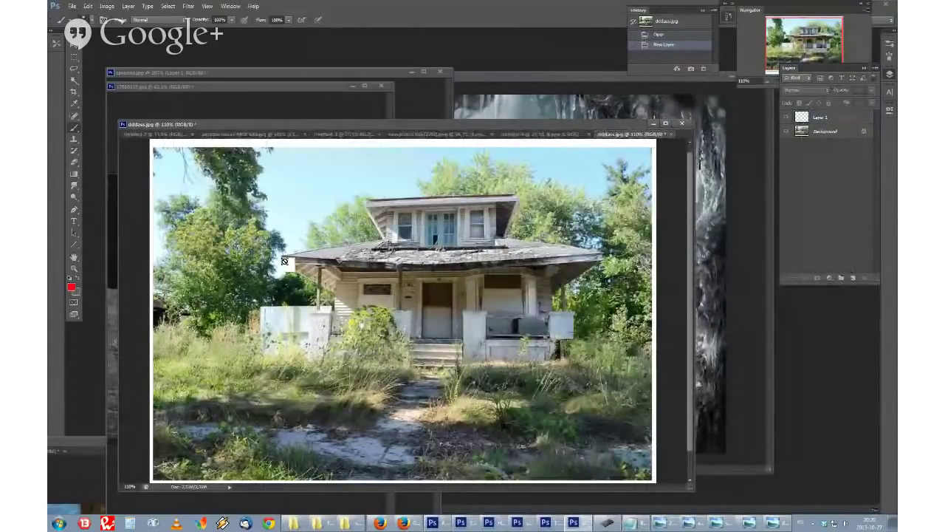
click(820, 118)
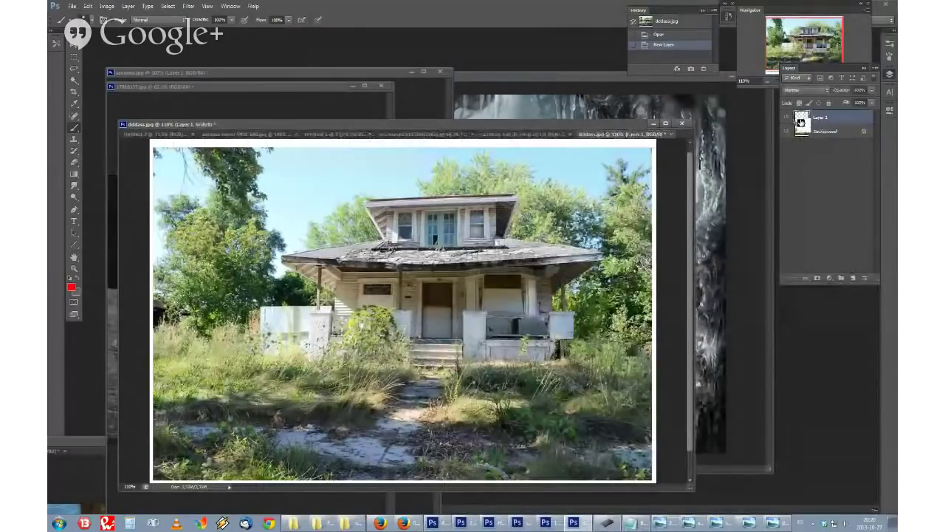
Step: Paint red arrows and diagonal lines for the light's direction from the upper left, and outline the shadow on the dormer
mouse_move(272, 252)
mouse_down()
mouse_move(345, 302)
mouse_move(337, 302)
mouse_up()
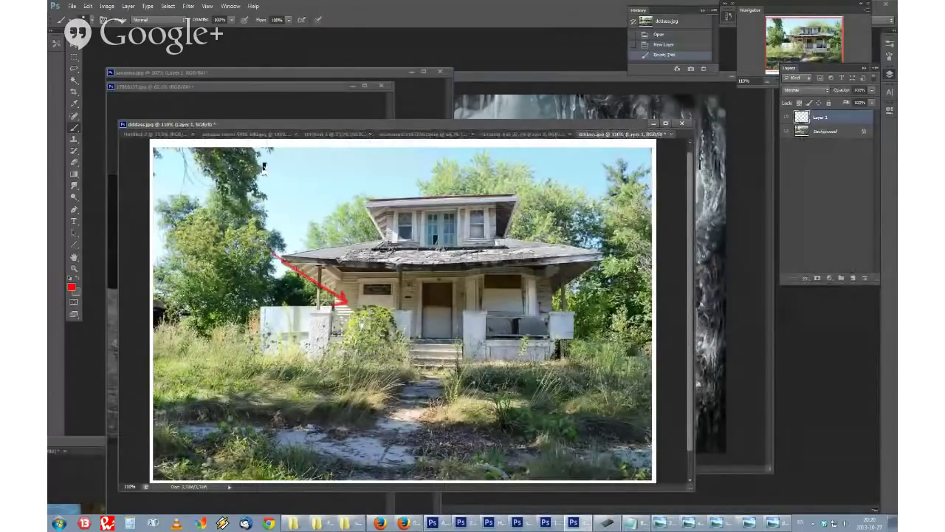
drag(268, 168, 322, 210)
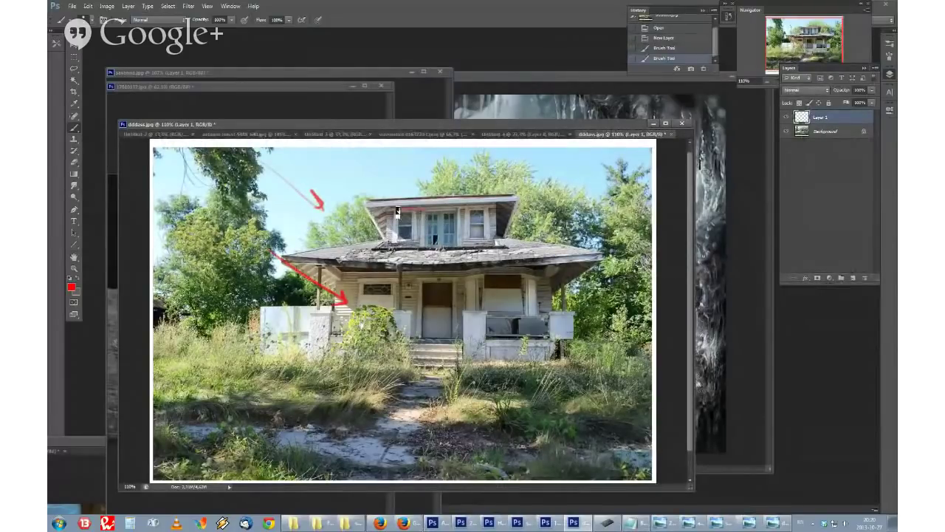
mouse_move(367, 210)
mouse_down()
mouse_move(413, 248)
mouse_move(426, 245)
mouse_move(430, 217)
mouse_up()
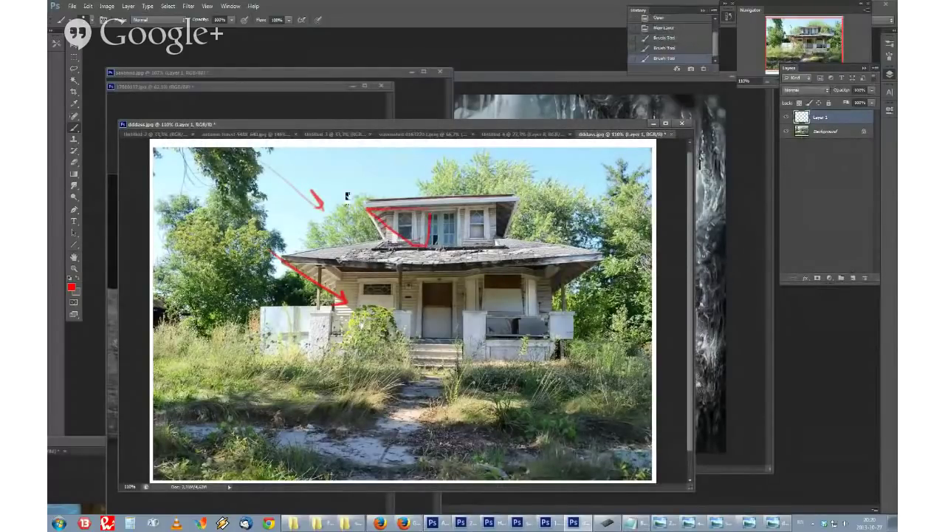
drag(355, 205, 260, 140)
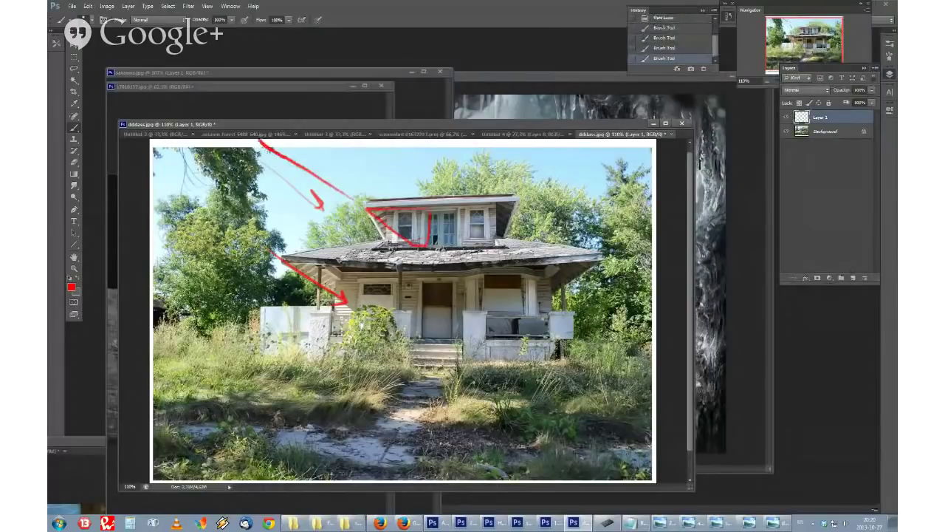
click(254, 240)
drag(254, 240, 151, 164)
drag(158, 263, 236, 321)
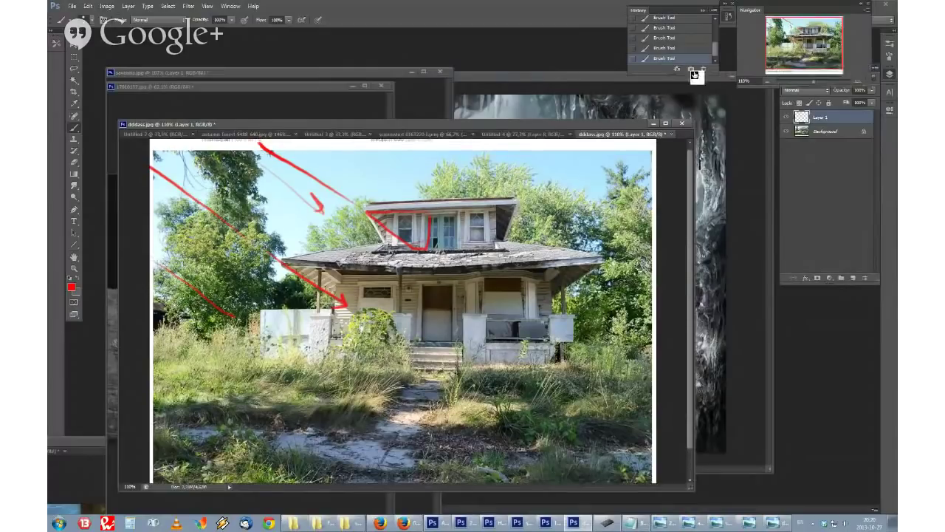
Step: Reposition the annotated house photo's view, check the Google Hangouts broadcast window, and return to Photoshop
drag(594, 120, 618, 120)
drag(786, 53, 786, 59)
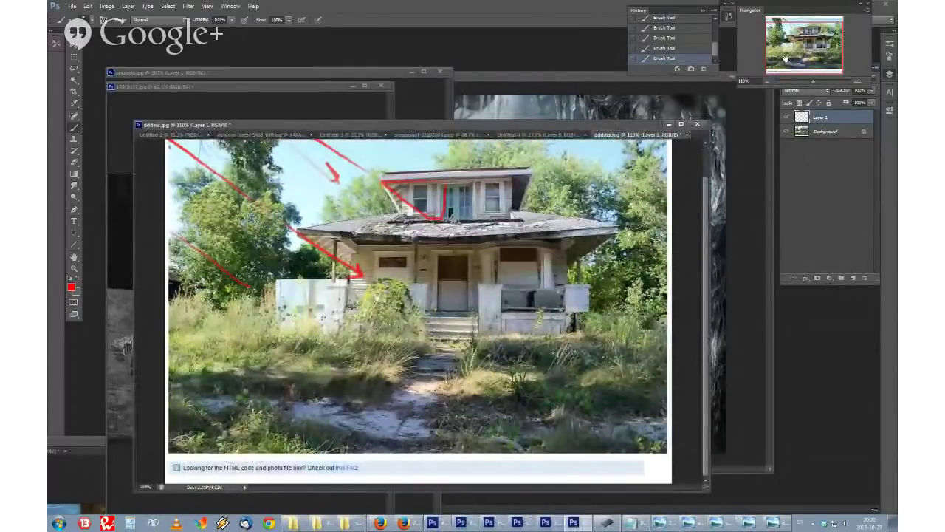
drag(786, 59, 774, 71)
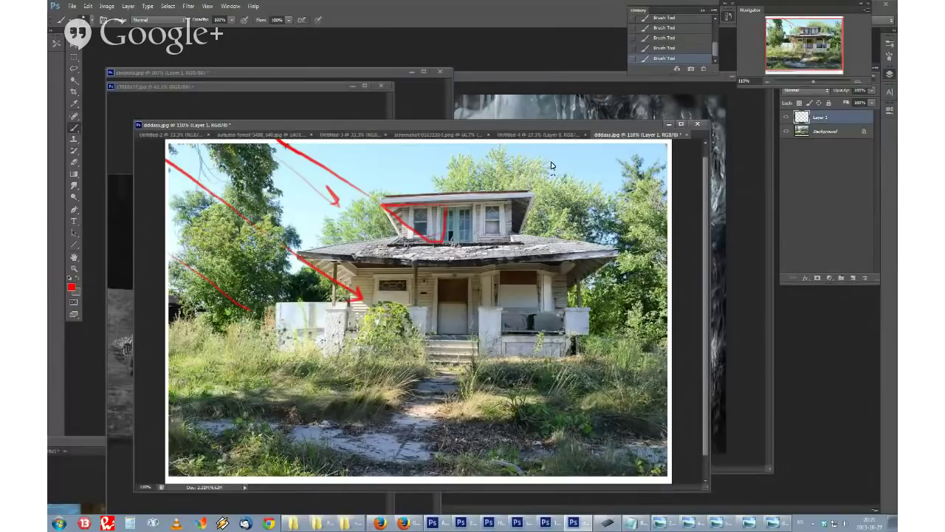
double_click(549, 126)
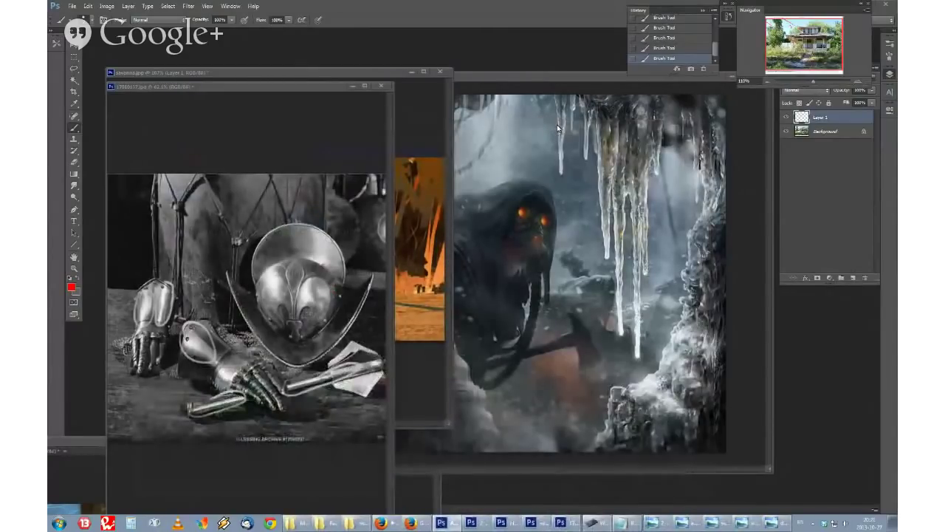
click(415, 523)
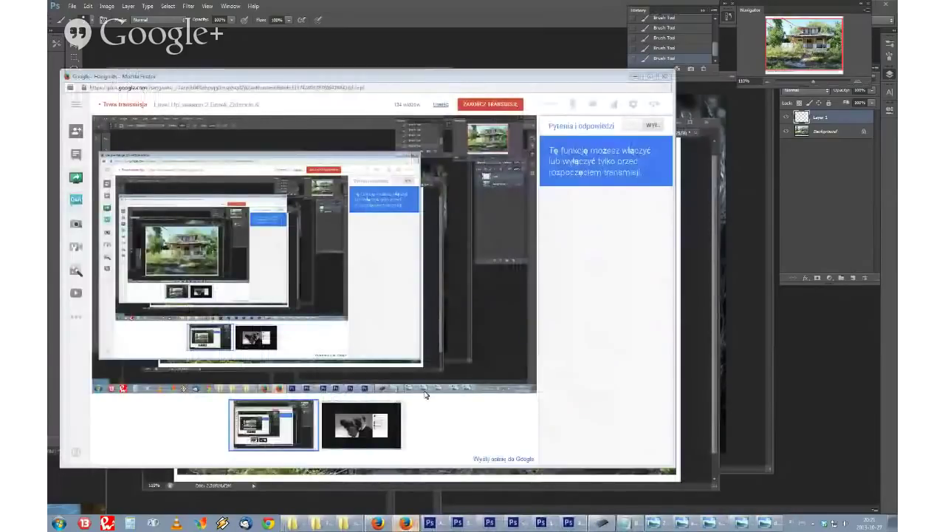
key(alt+Tab)
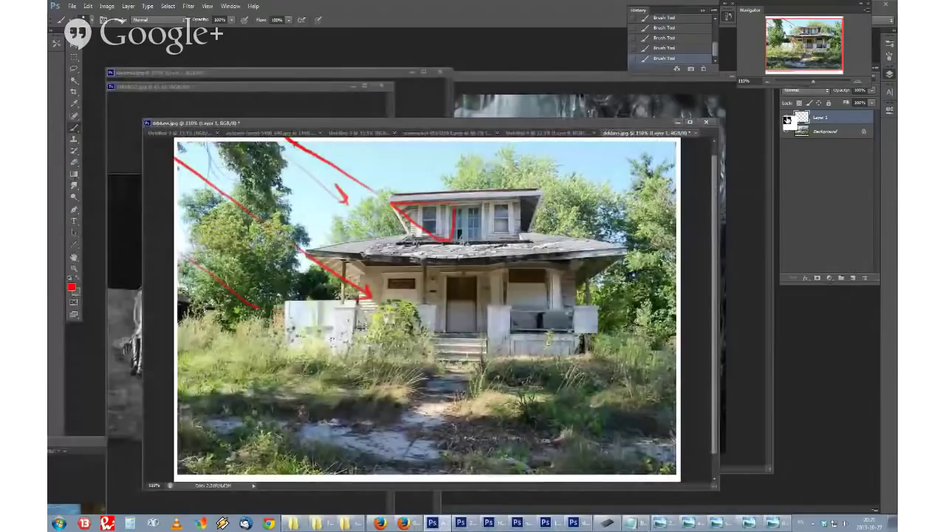
Step: Lower the opacity of the red annotation layer and select the Background layer
click(872, 90)
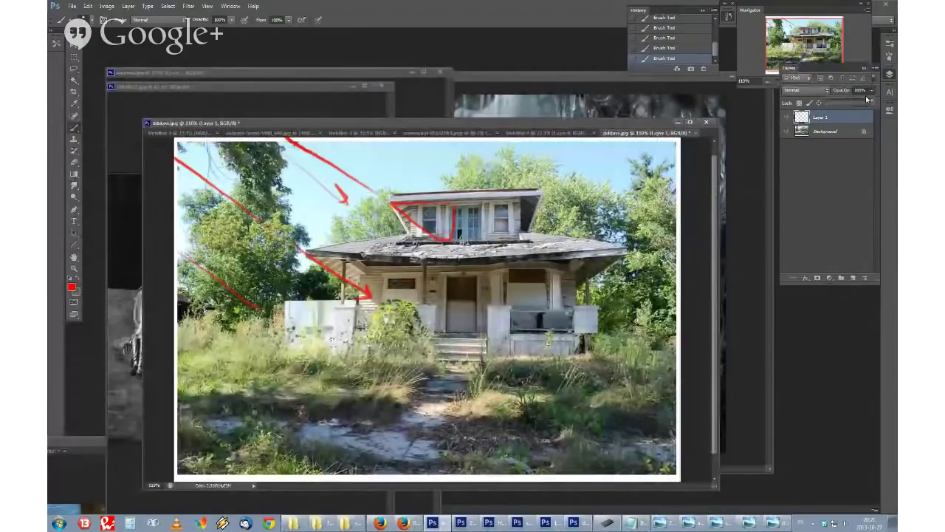
drag(869, 100, 852, 101)
click(827, 132)
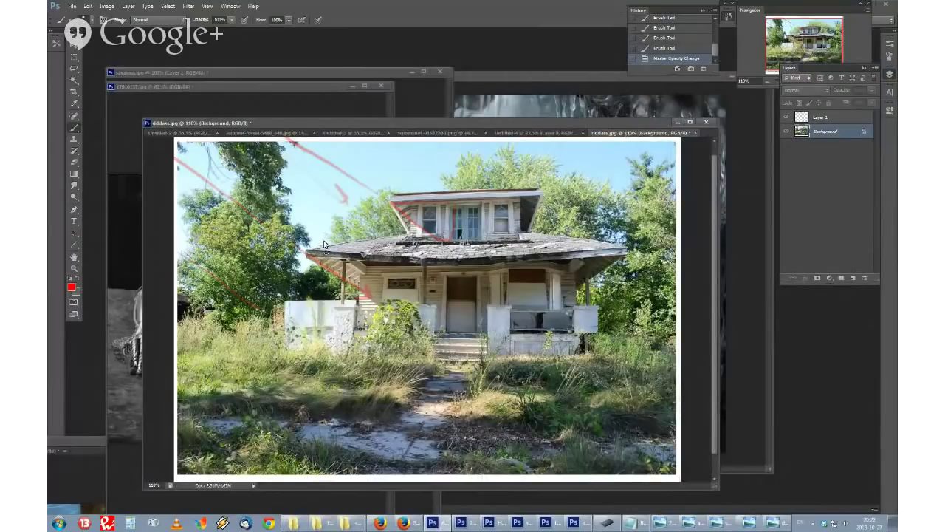
click(371, 132)
key(ctrl+tab)
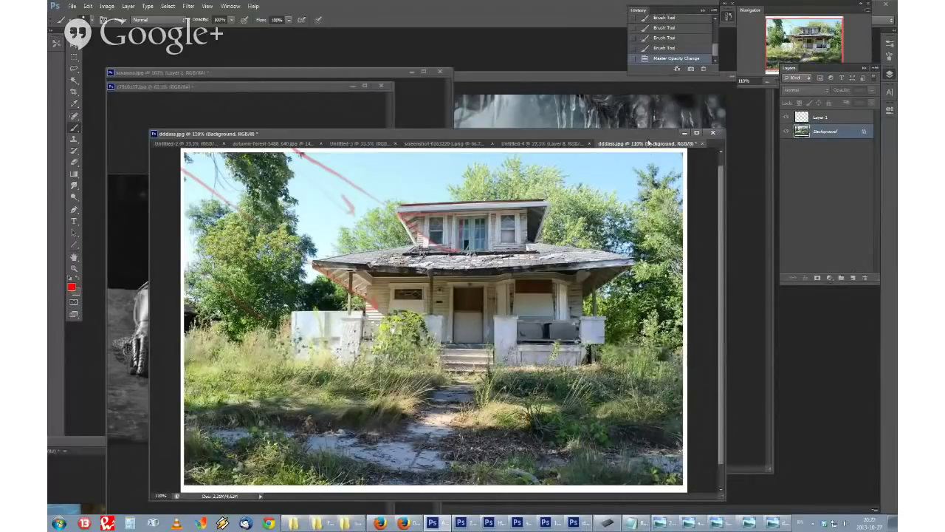
drag(650, 135, 651, 137)
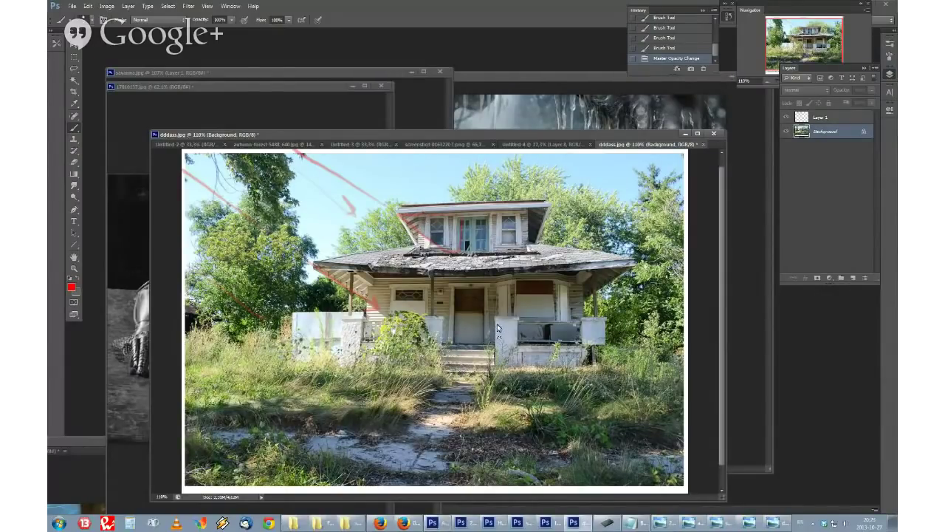
Step: Try red marks around the porch pillars directly on the Background layer, and undo them back to the opacity change
mouse_move(499, 332)
mouse_down()
mouse_move(506, 319)
mouse_move(522, 338)
mouse_up()
drag(425, 337, 436, 342)
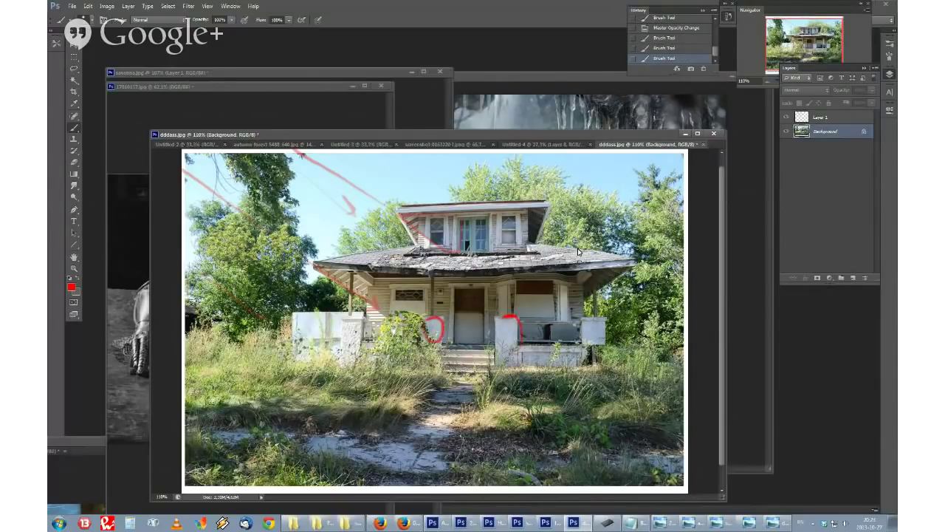
click(672, 28)
Step: Add a second annotation layer and mark the top of the central porch pillar and the far-right pillar in red
key(ctrl+shift+n)
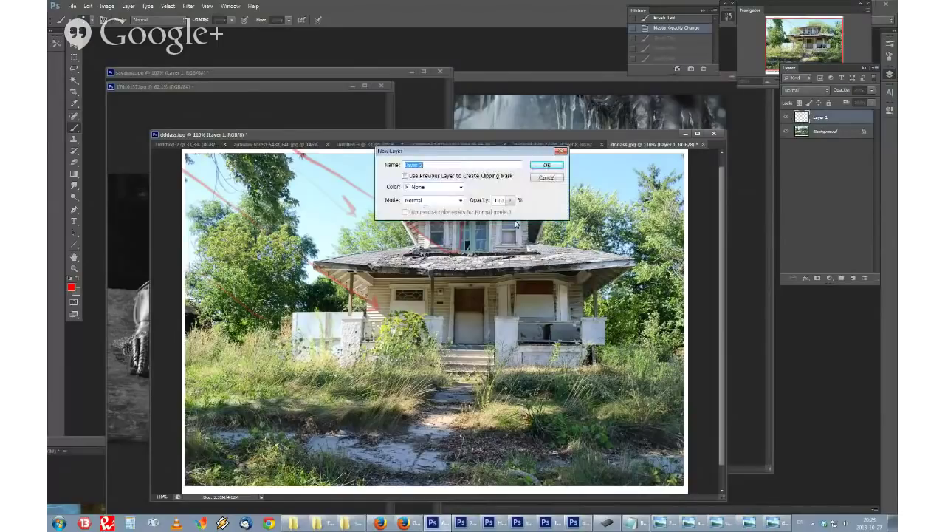
click(552, 165)
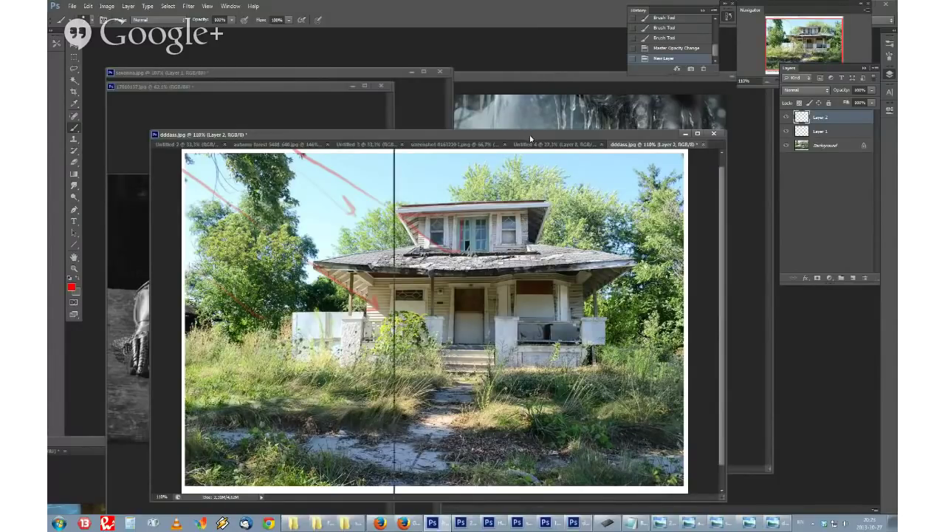
drag(530, 137, 532, 133)
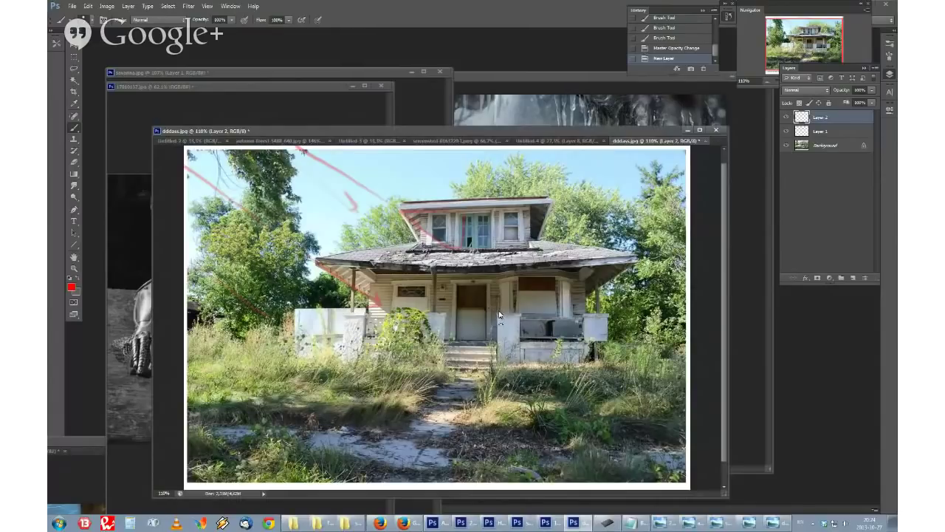
mouse_move(500, 316)
mouse_down()
mouse_move(512, 348)
mouse_move(521, 317)
mouse_up()
drag(589, 313, 586, 316)
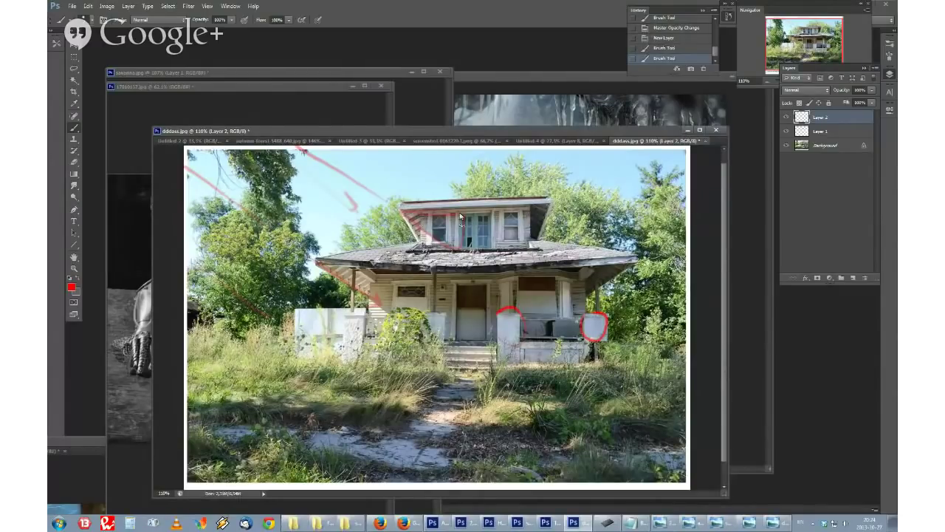
Step: Outline the upper roof's front edge and the sunlit pavement patches in the foreground in red, then reposition the house photo's window
mouse_move(459, 212)
mouse_down()
mouse_move(538, 212)
mouse_move(483, 201)
mouse_move(414, 211)
mouse_up()
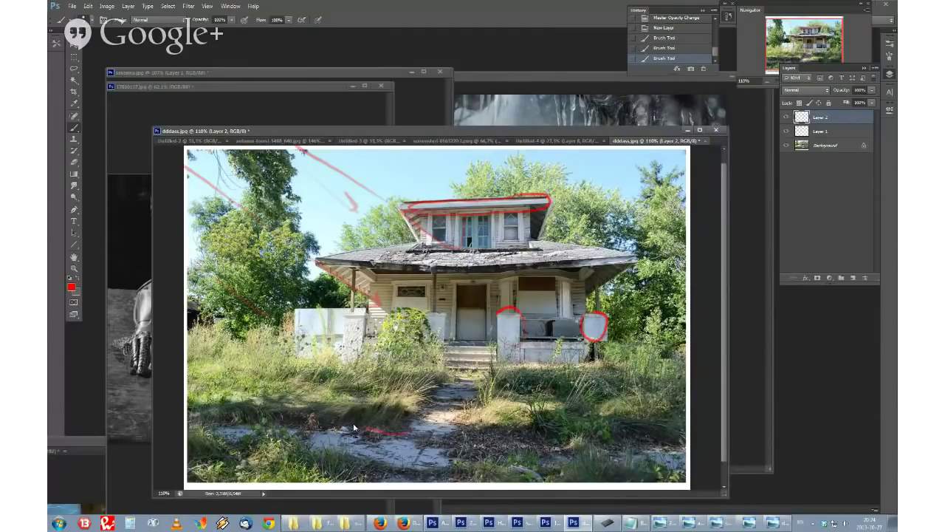
mouse_move(354, 427)
mouse_down()
mouse_move(250, 424)
mouse_move(233, 435)
mouse_move(411, 475)
mouse_move(446, 451)
mouse_move(456, 431)
mouse_move(418, 420)
mouse_up()
mouse_move(667, 448)
mouse_down()
mouse_move(598, 451)
mouse_move(675, 473)
mouse_move(678, 454)
mouse_up()
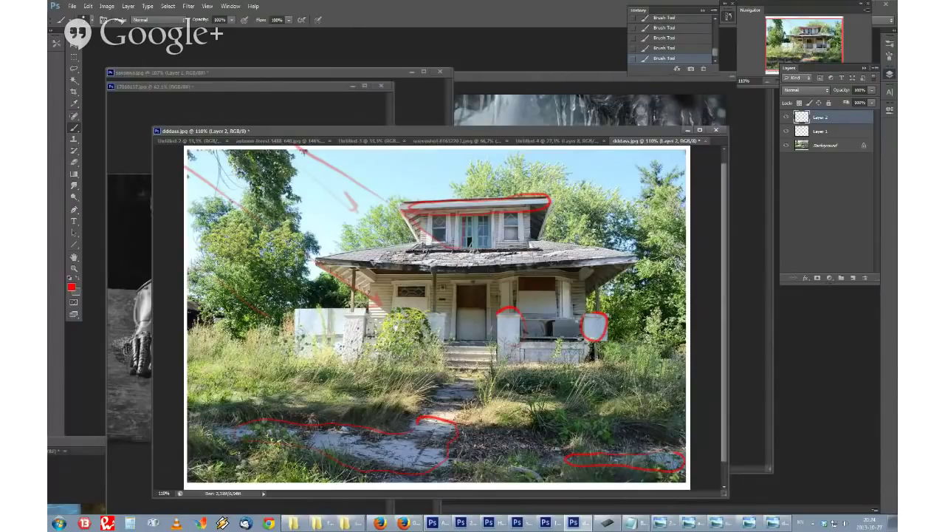
drag(508, 131, 517, 119)
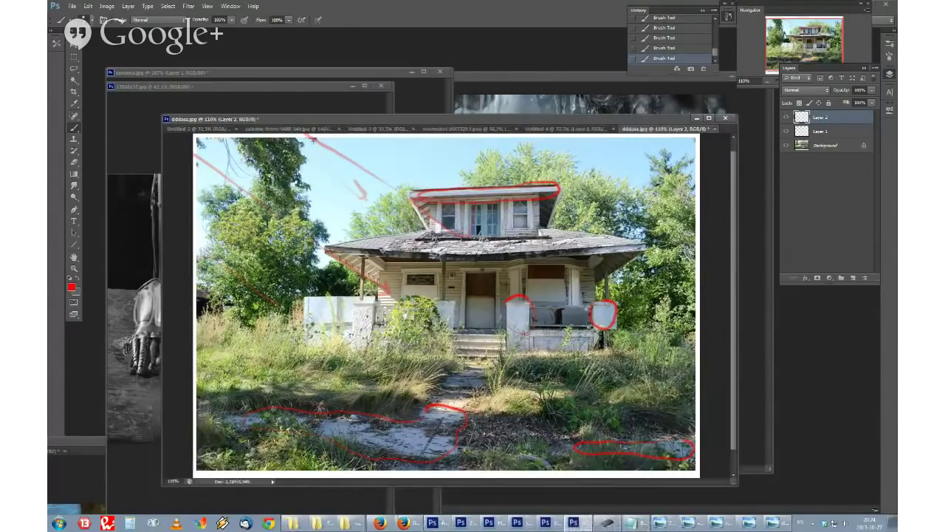
Step: Open the 444111 tree photo from the session2 folder in Photoshop
click(350, 523)
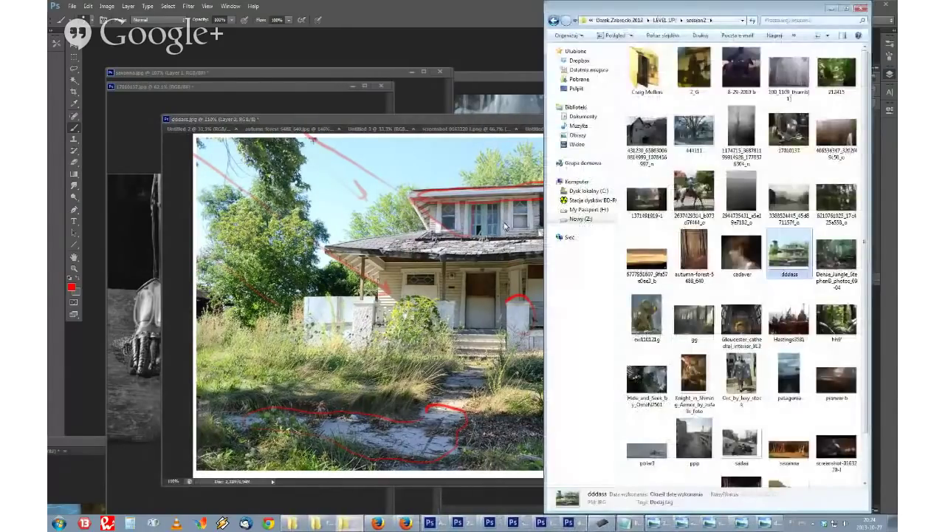
click(699, 142)
click(417, 46)
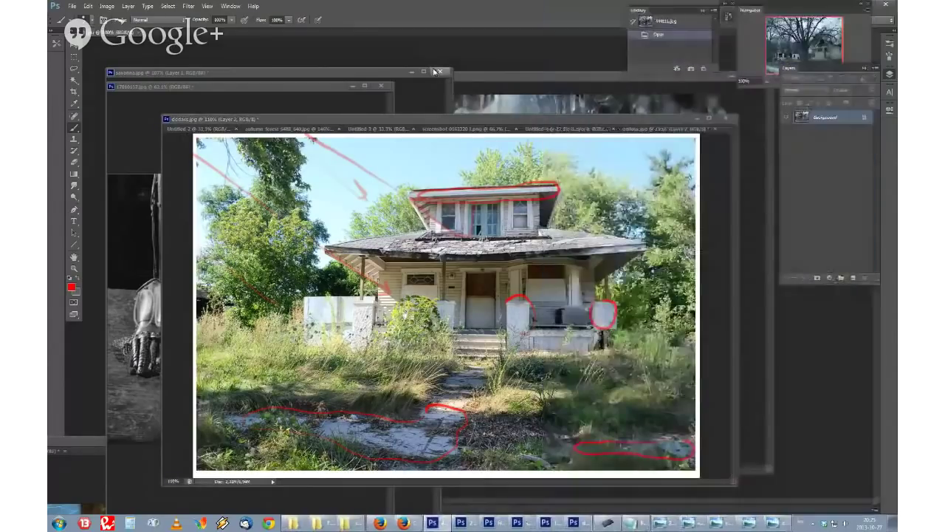
Step: Place the foggy tree-and-house photo from the session2 folder into the autumn-forest document
click(347, 523)
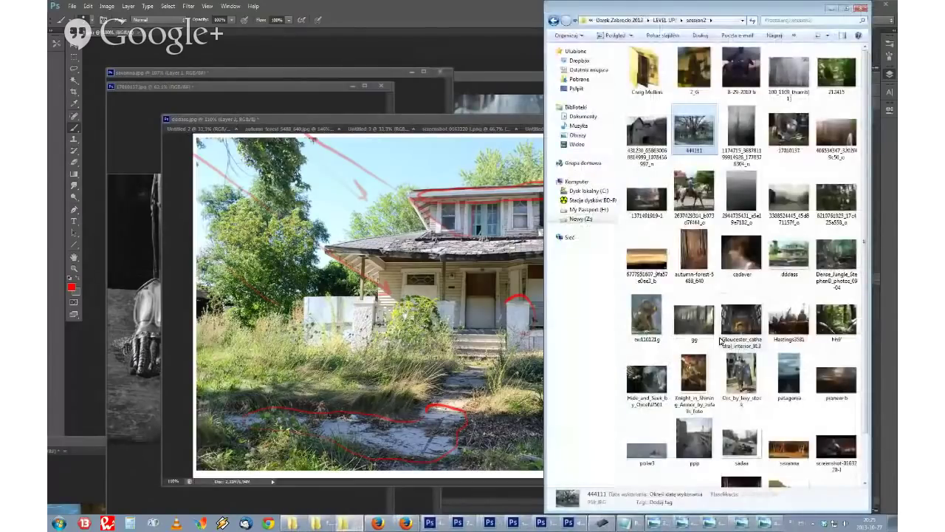
scroll(720, 339, down, 1)
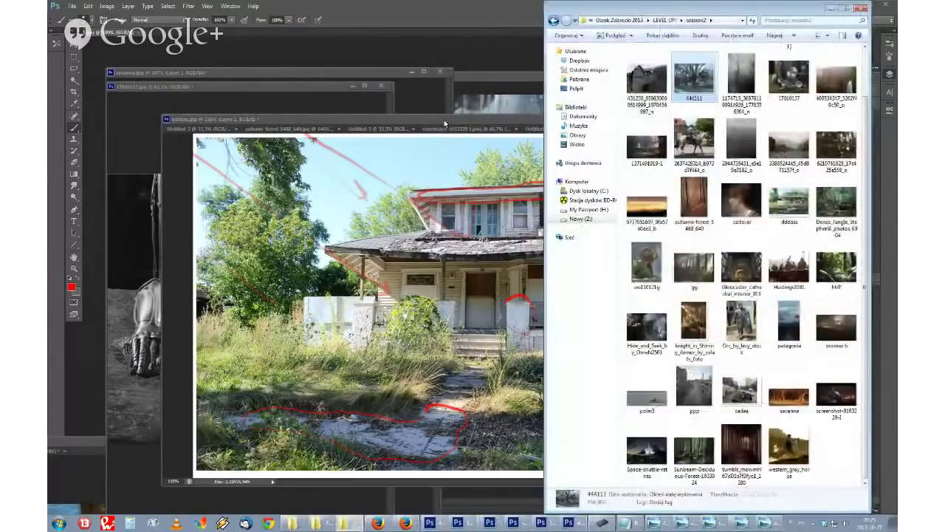
scroll(739, 144, up, 1)
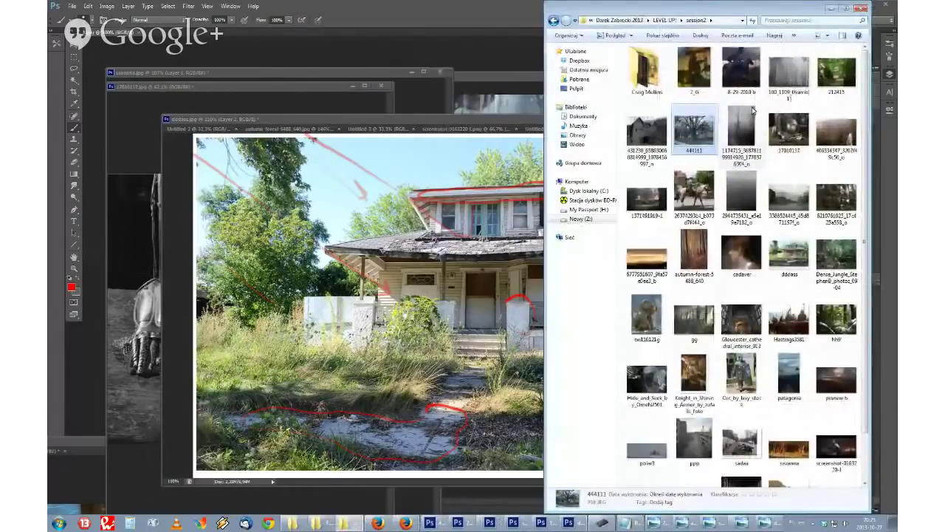
drag(753, 111, 443, 221)
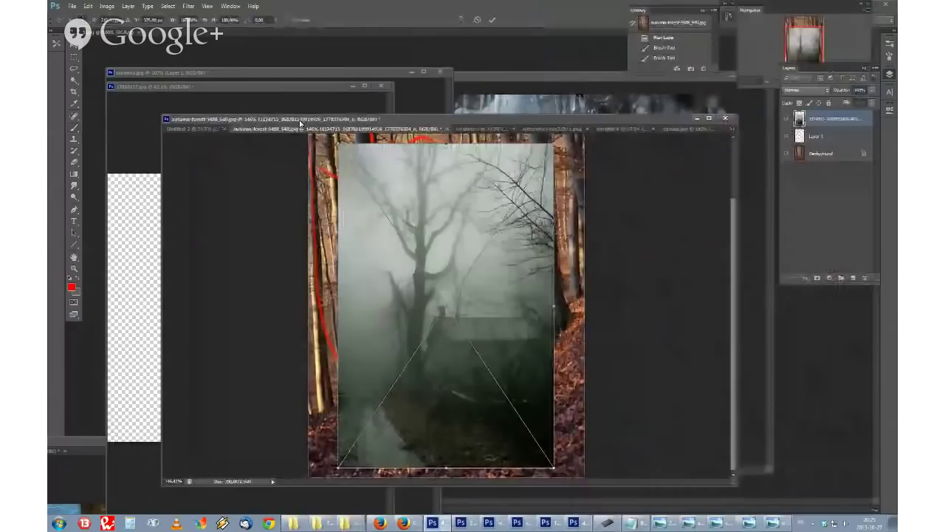
click(73, 47)
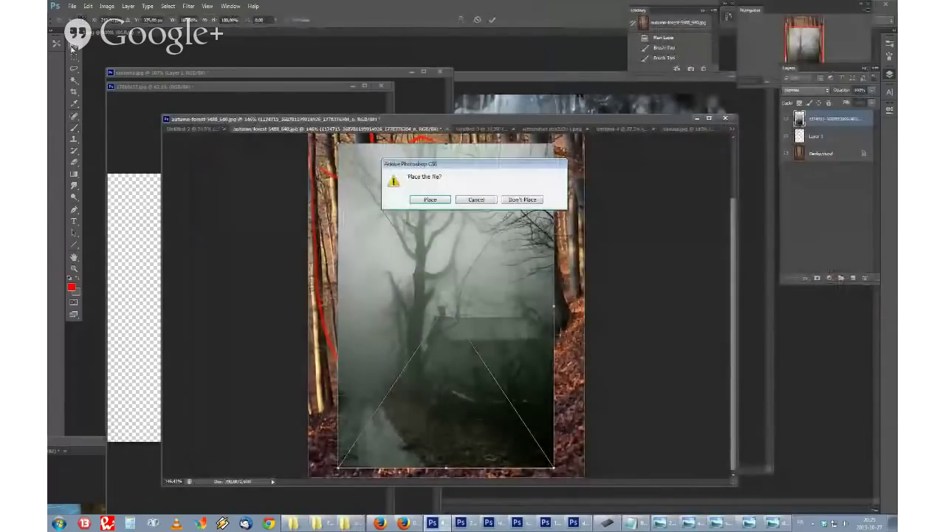
key(Return)
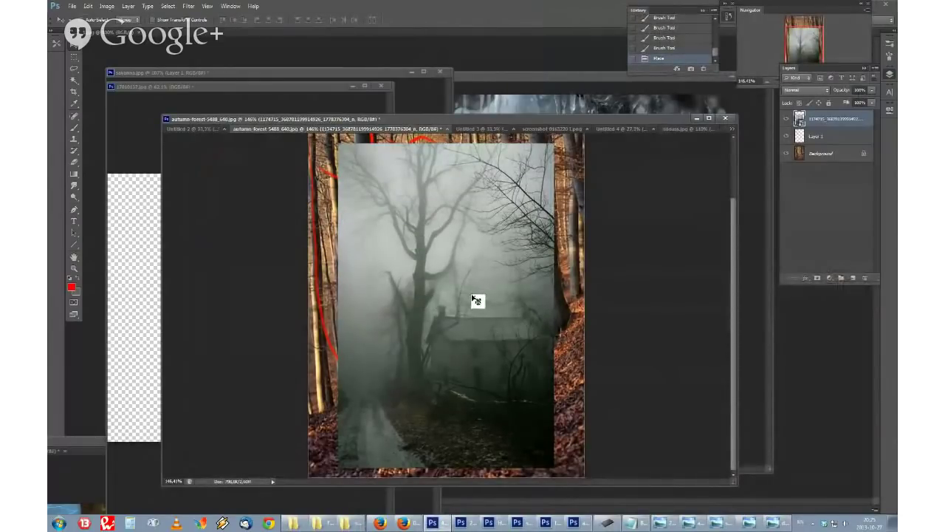
Step: Add a new layer above the placed foggy photo for brushwork and hide the Background layer
key(b)
click(854, 279)
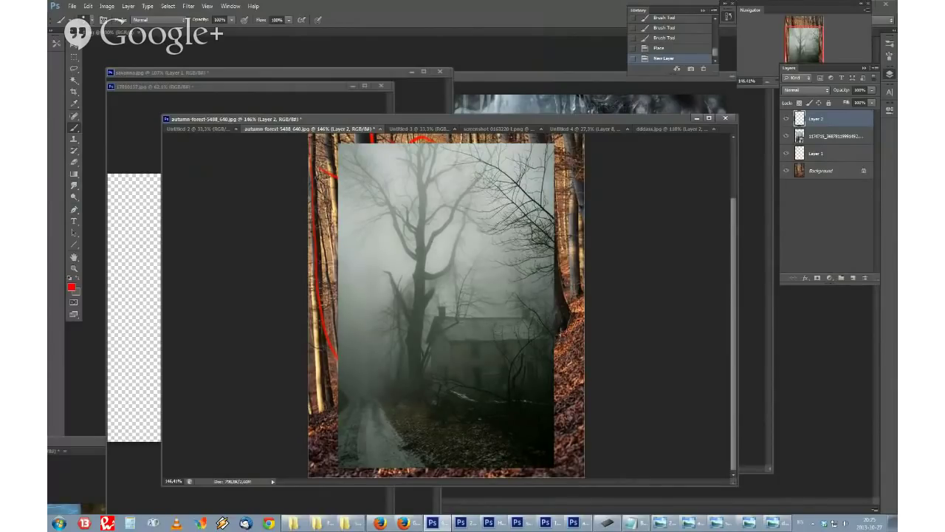
click(787, 171)
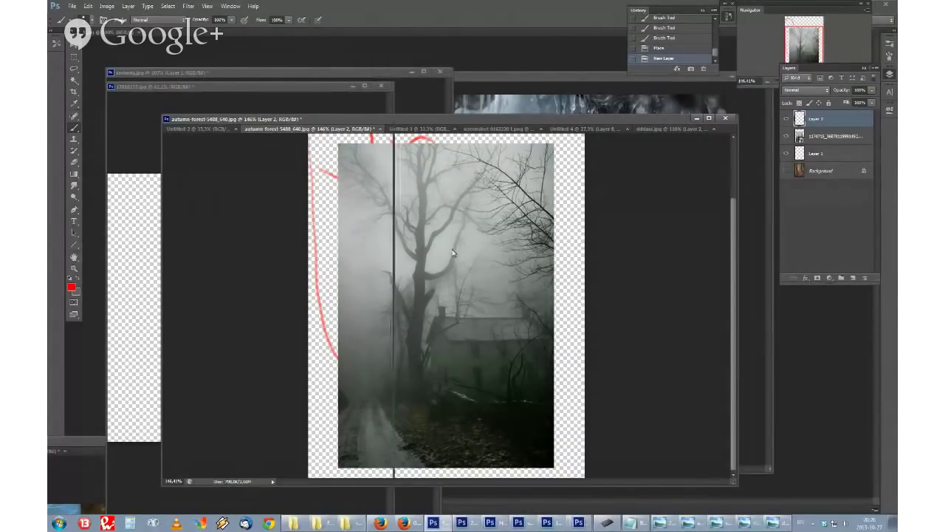
Step: Return to the dddass.jpg house photo and mark the left side of the upper dormer in red, keeping the window fully in view
drag(634, 129, 617, 189)
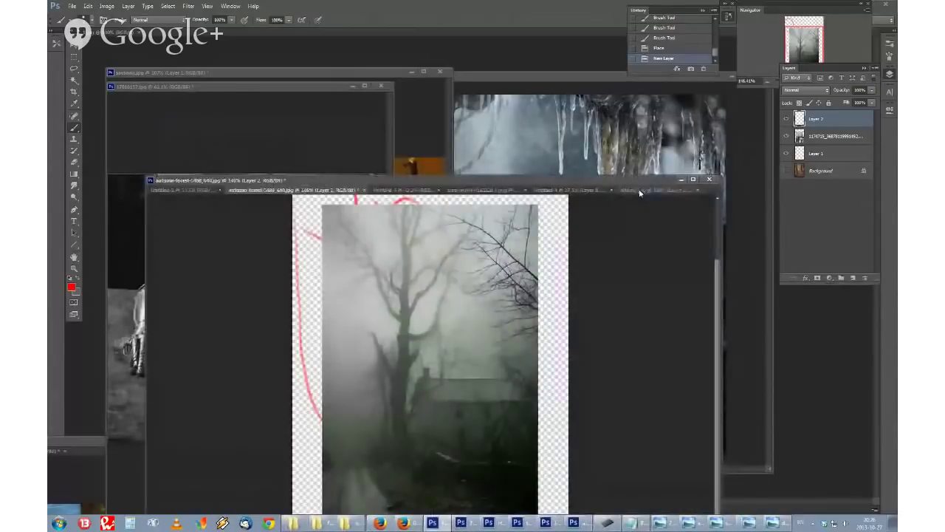
click(642, 190)
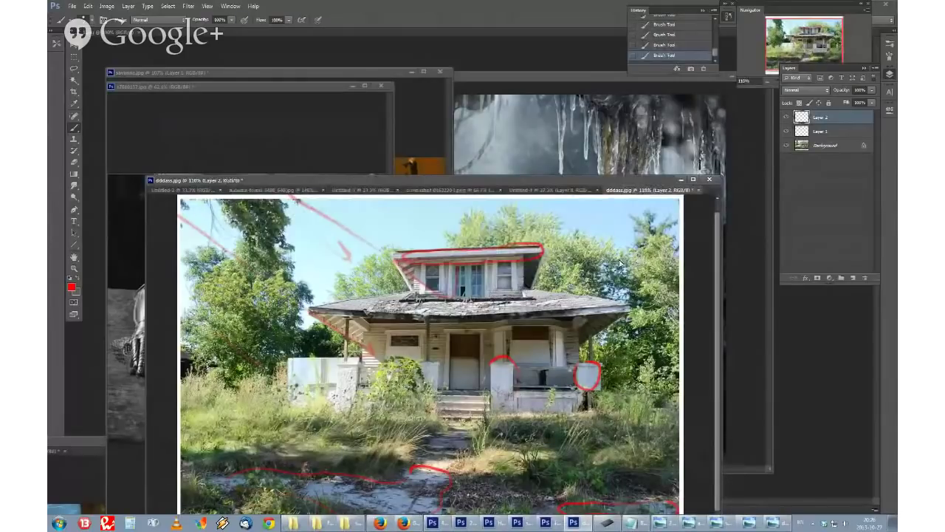
drag(590, 183, 582, 149)
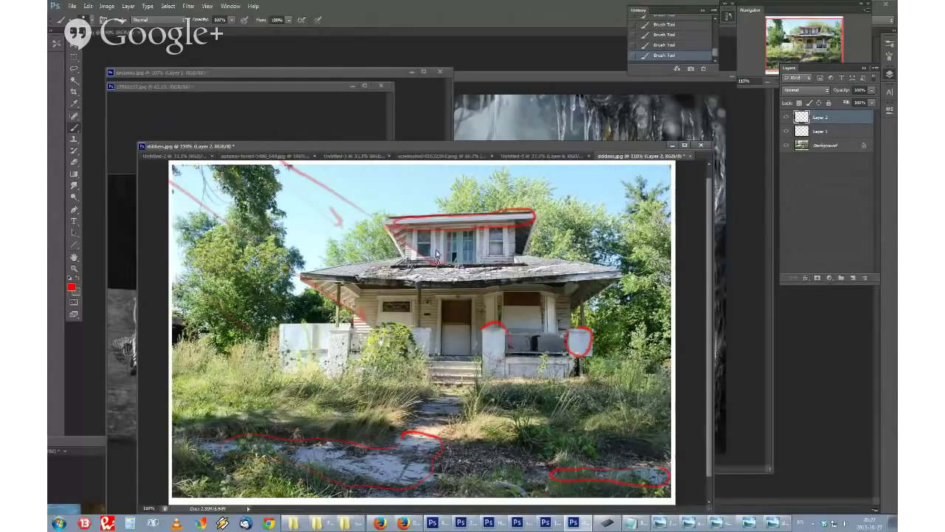
mouse_move(399, 266)
mouse_down()
mouse_move(415, 251)
mouse_move(397, 238)
mouse_move(403, 261)
mouse_up()
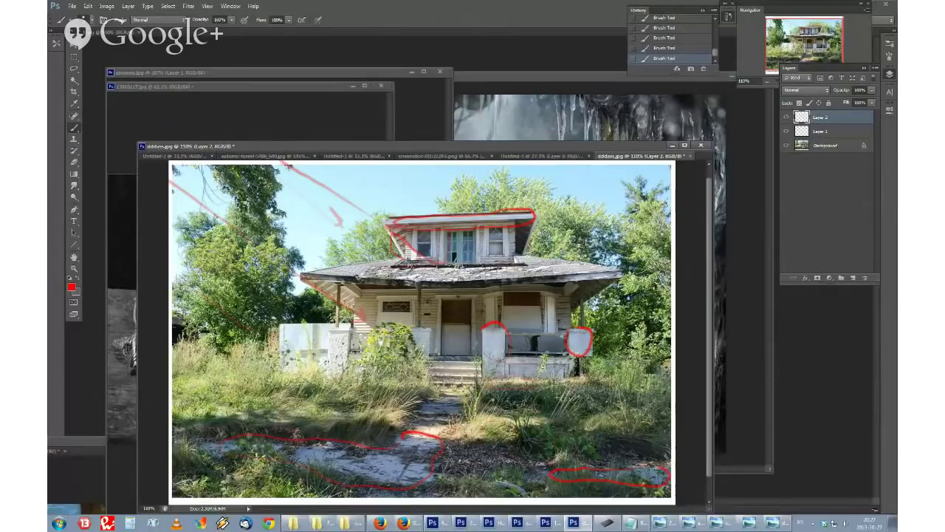
drag(525, 147, 534, 127)
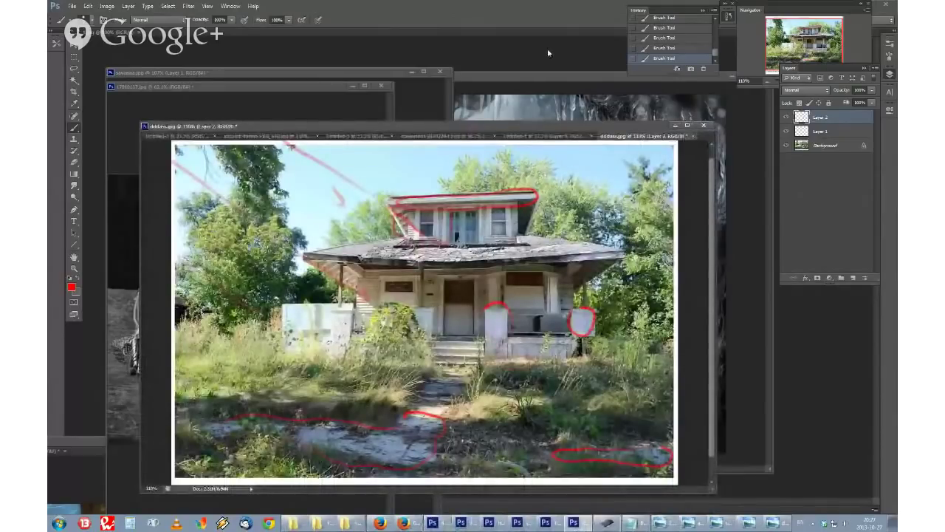
Step: Create a new 3000 x 2200 pixel RGB document with a white background and add an empty layer
key(ctrl+n)
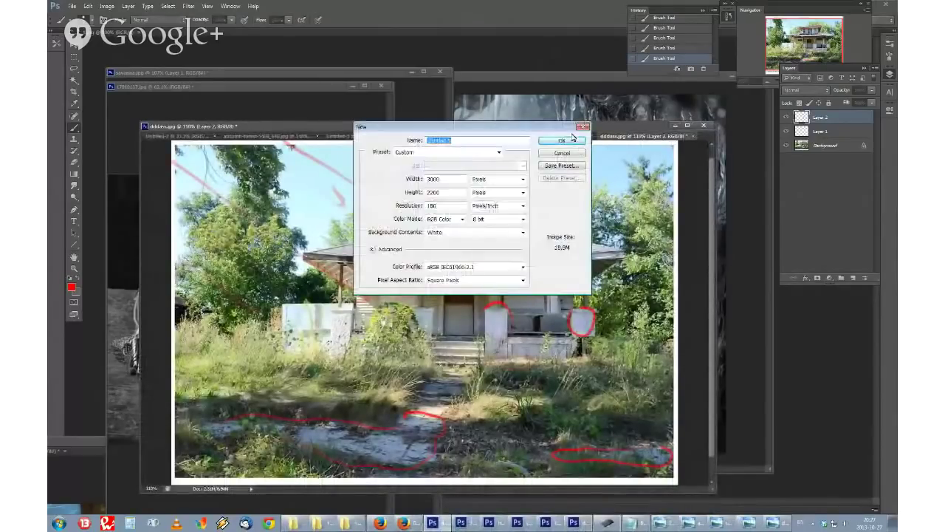
click(570, 140)
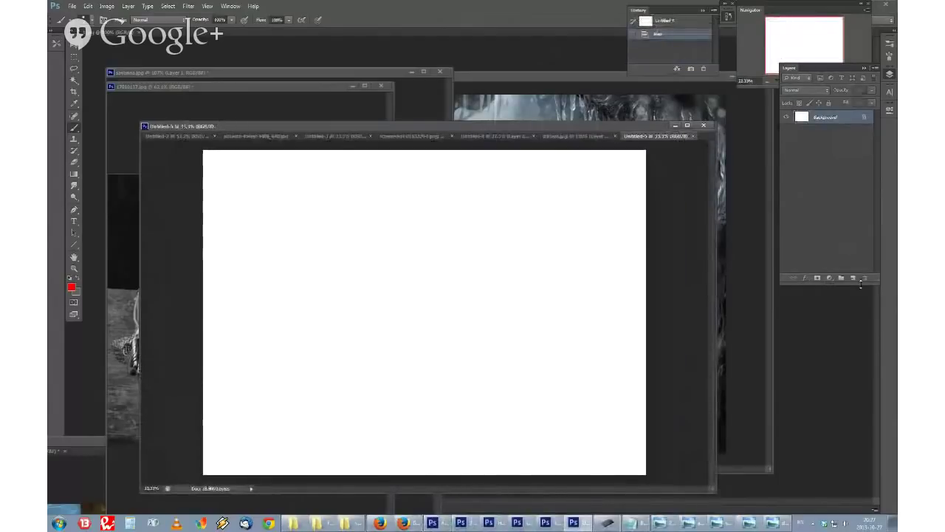
click(853, 278)
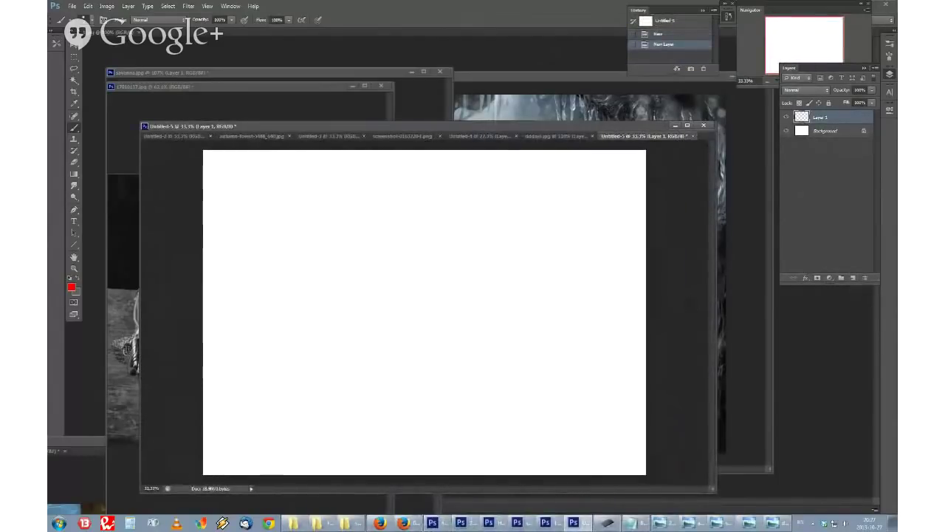
Step: Try pale blue #c2d5ff and dark grey #3c3e43 as the foreground colour
click(71, 286)
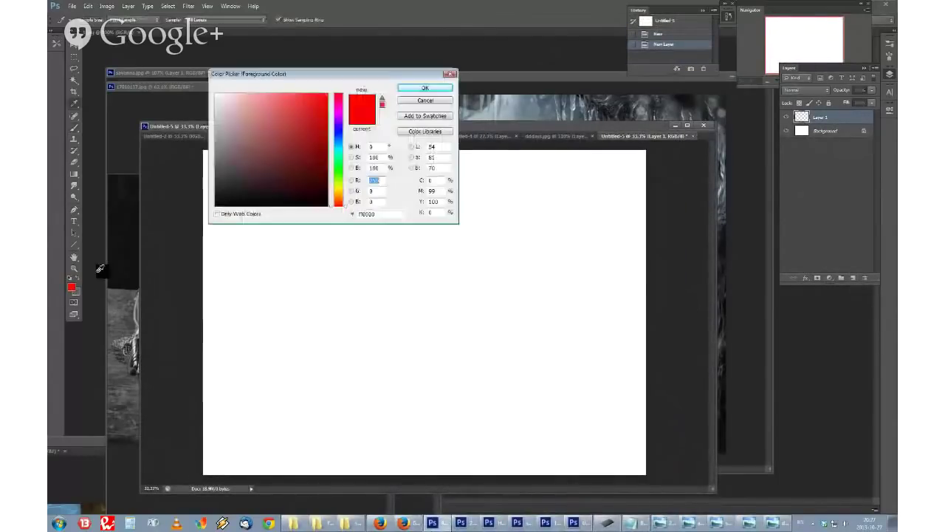
click(339, 137)
drag(274, 137, 241, 94)
click(409, 89)
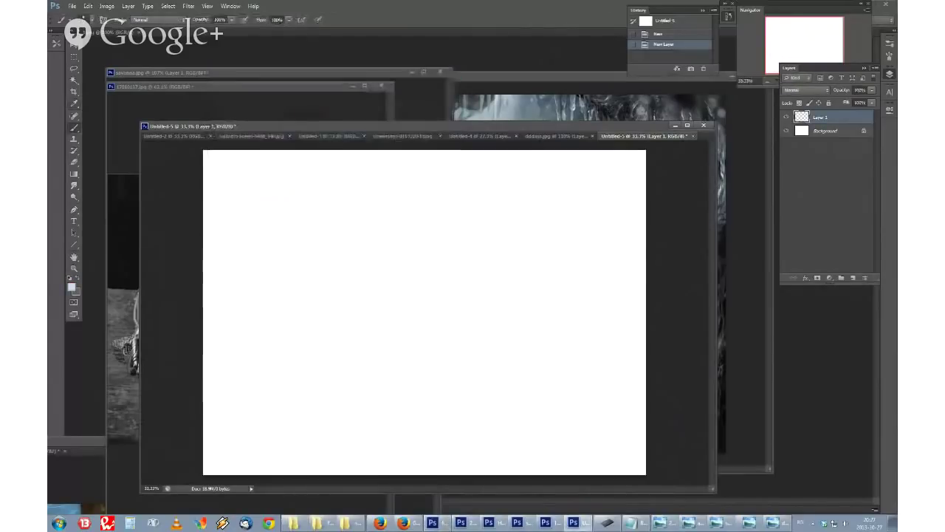
click(71, 290)
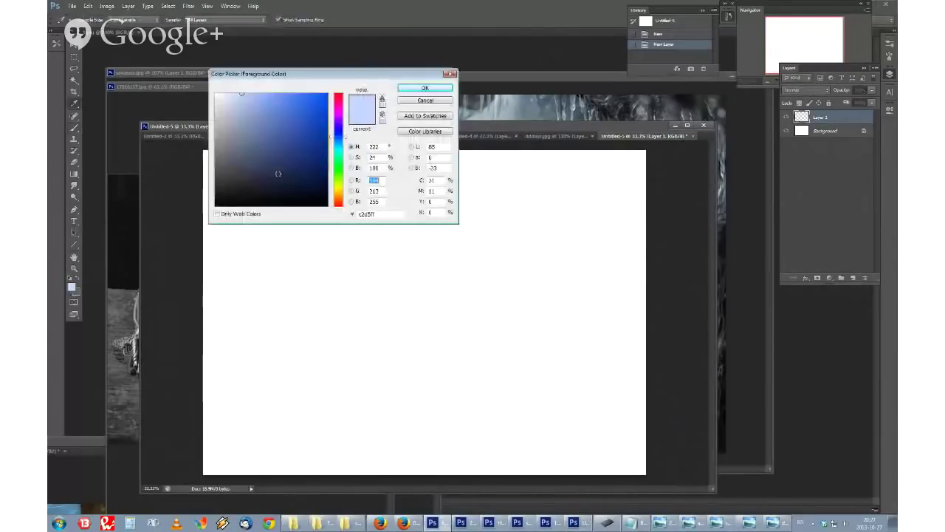
drag(276, 174, 228, 177)
click(410, 89)
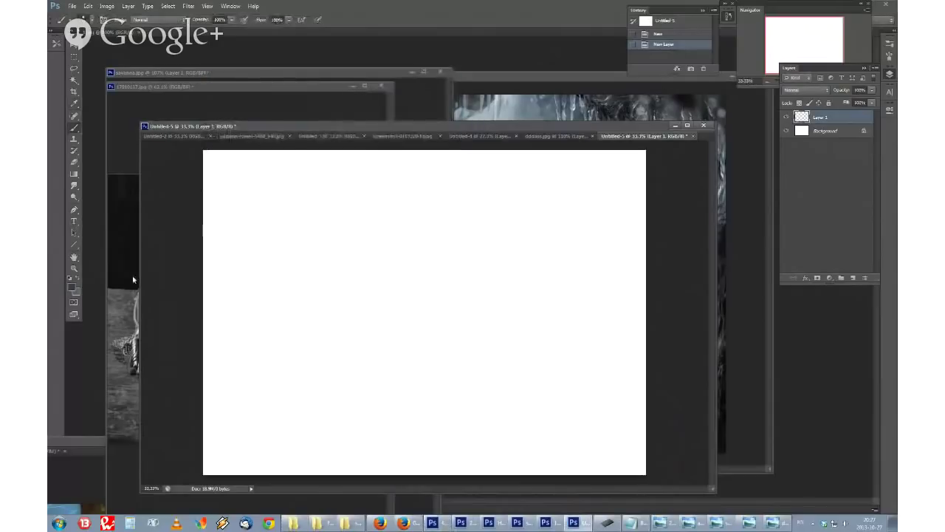
Step: Set the foreground colour to light sky blue and fill Layer 1 with a diagonal blue-to-grey gradient
click(72, 289)
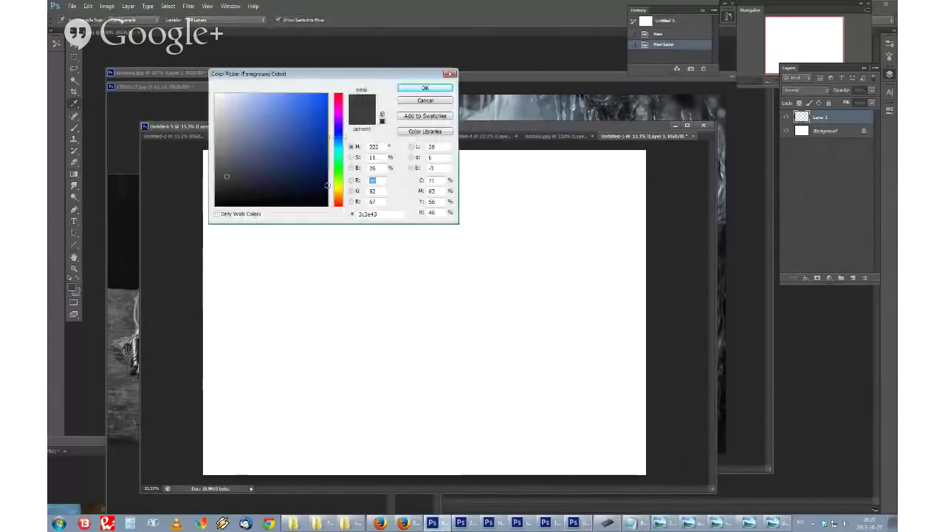
click(339, 153)
drag(283, 127, 261, 96)
click(340, 140)
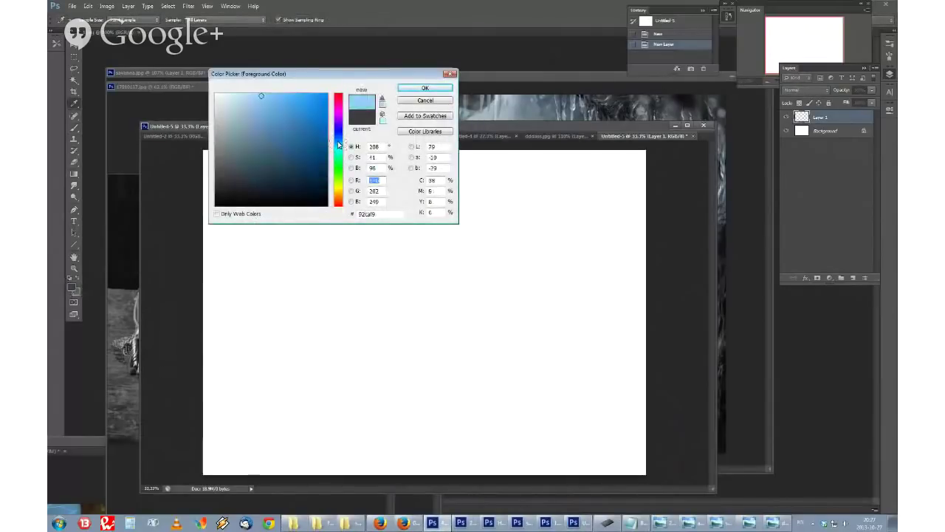
click(417, 90)
drag(332, 199, 559, 401)
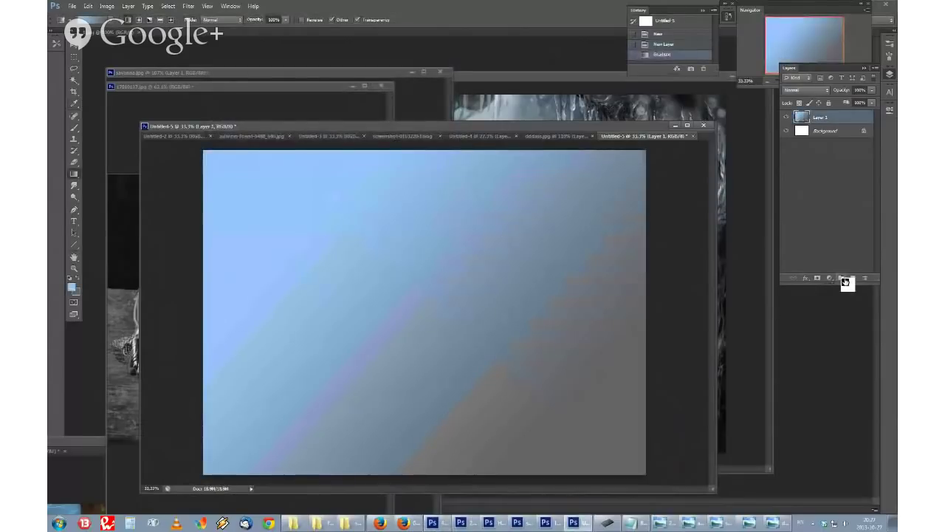
Step: Replace the gradient on Layer 1 with a diagonal one running from near-white blue to light sky blue
click(72, 289)
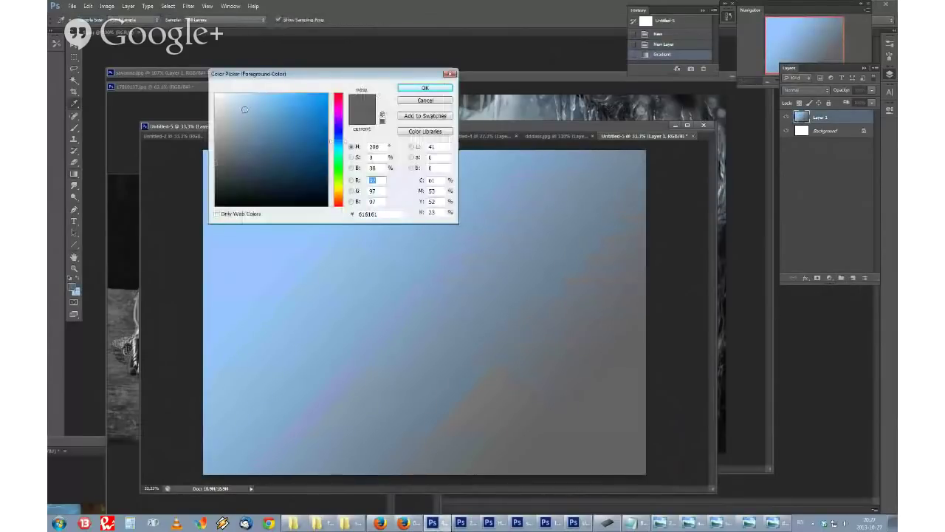
click(231, 93)
click(425, 87)
drag(357, 200, 662, 483)
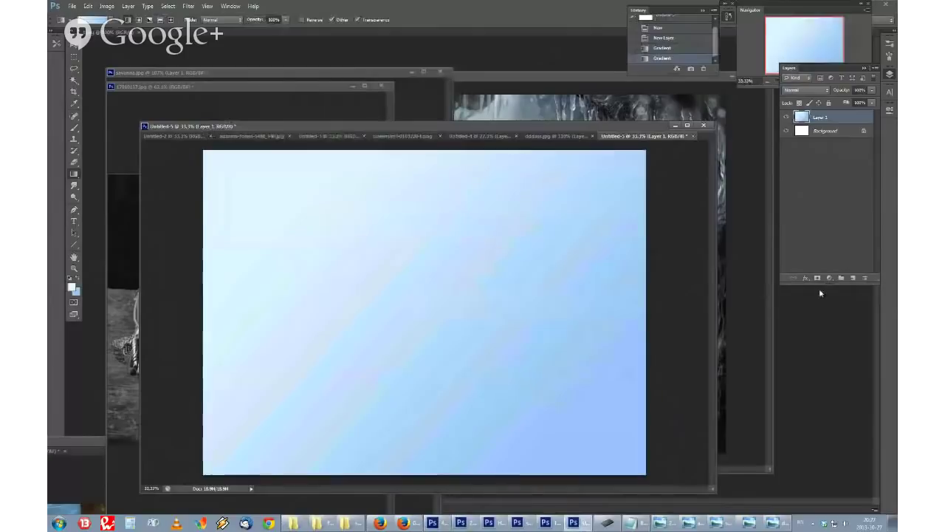
Step: Add a layer above the sky gradient and set a very dark olive-brown foreground colour for the brush
click(851, 283)
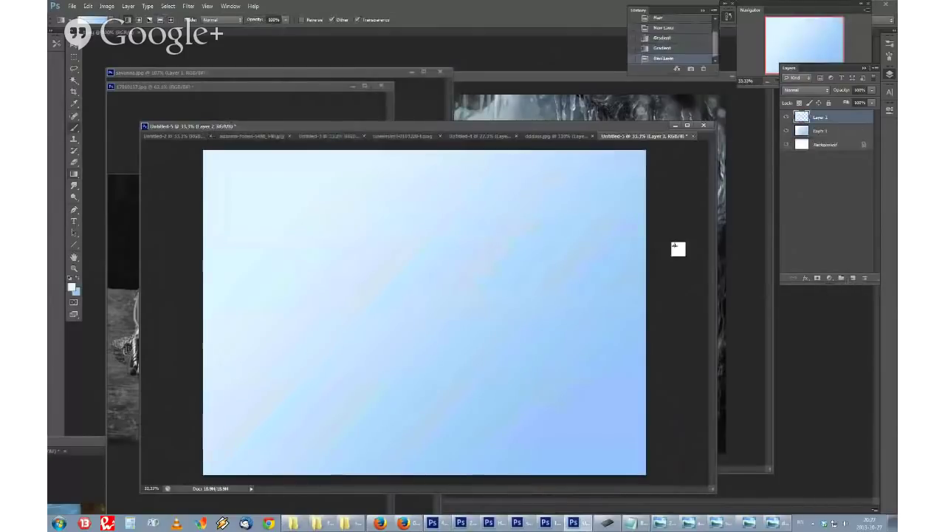
click(72, 288)
click(289, 192)
click(338, 192)
click(425, 88)
key(b)
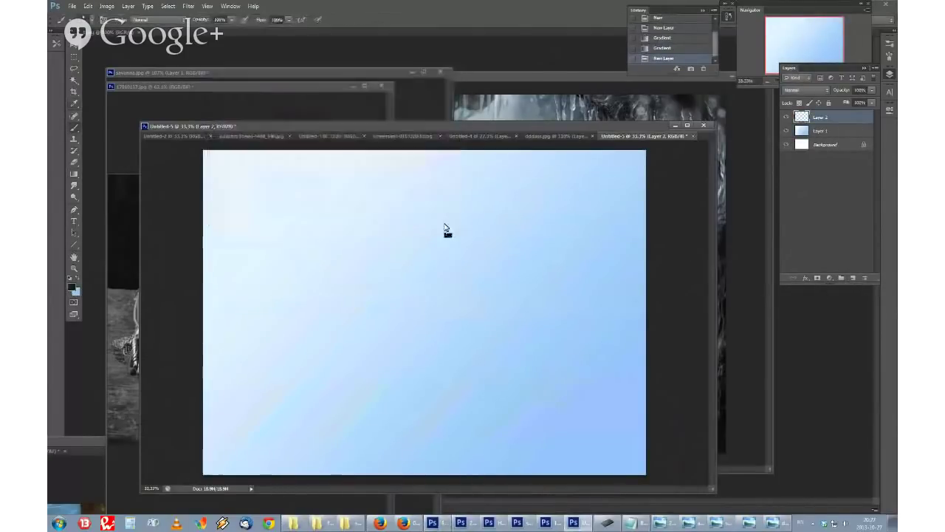
Step: Choose a brush preset and paint rolling dark ground across the lower part of the canvas, sampling painted tones for the foreground
right_click(469, 292)
click(545, 209)
mouse_move(310, 399)
mouse_down()
mouse_move(423, 388)
mouse_move(545, 436)
mouse_move(543, 447)
mouse_move(637, 425)
mouse_up()
drag(591, 458, 284, 464)
alt+click(466, 433)
drag(478, 441, 332, 451)
alt+click(463, 458)
drag(443, 452, 234, 455)
mouse_move(437, 434)
mouse_down()
mouse_move(250, 432)
mouse_move(221, 458)
mouse_move(457, 422)
mouse_move(573, 435)
mouse_up()
Step: Set the foreground colour to a medium reddish brown and add a new layer above the painted ground
click(72, 288)
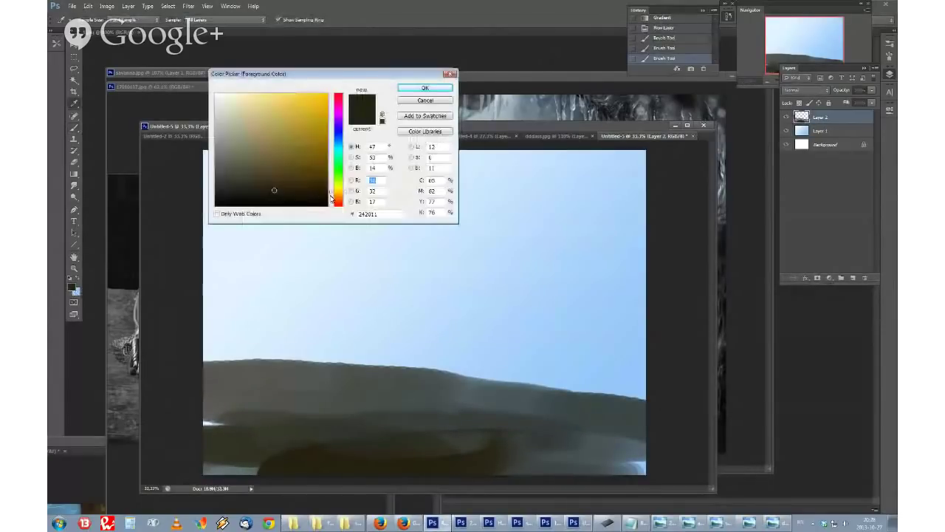
click(288, 174)
click(426, 87)
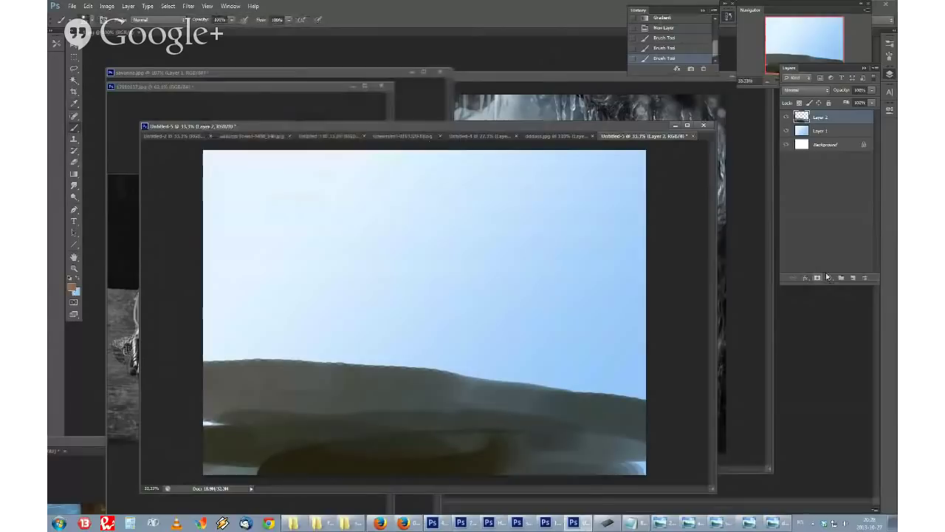
click(853, 278)
Step: Paint a brown arm reaching down from the sky to the dark ground on the new layer
right_click(446, 198)
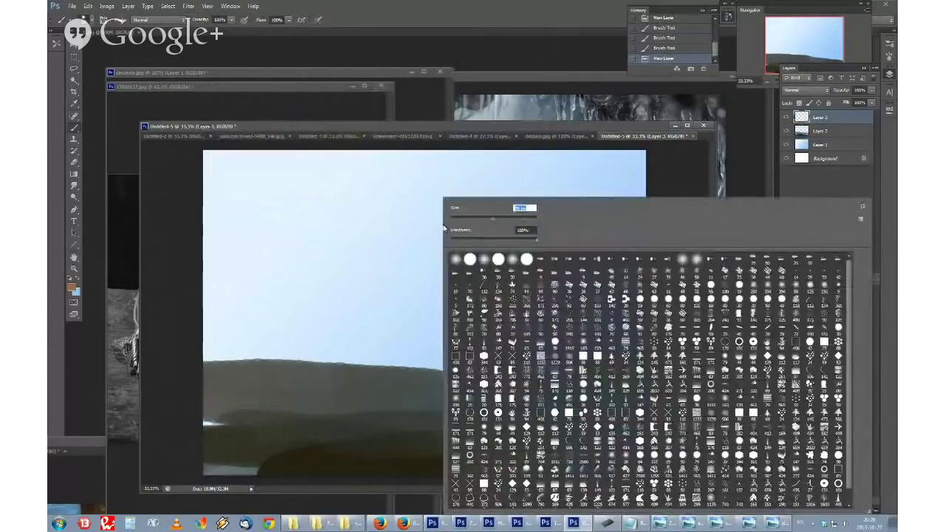
mouse_move(426, 272)
mouse_down()
mouse_move(402, 327)
mouse_move(449, 260)
mouse_move(391, 362)
mouse_move(404, 316)
mouse_move(386, 372)
mouse_move(381, 366)
mouse_move(376, 393)
mouse_move(393, 394)
mouse_move(398, 426)
mouse_move(376, 397)
mouse_move(377, 409)
mouse_move(392, 430)
mouse_move(397, 396)
mouse_move(389, 407)
mouse_move(392, 433)
mouse_up()
mouse_move(444, 257)
mouse_down()
mouse_move(419, 302)
mouse_move(454, 264)
mouse_move(431, 270)
mouse_move(450, 228)
mouse_move(458, 232)
mouse_move(451, 198)
mouse_move(468, 185)
mouse_up()
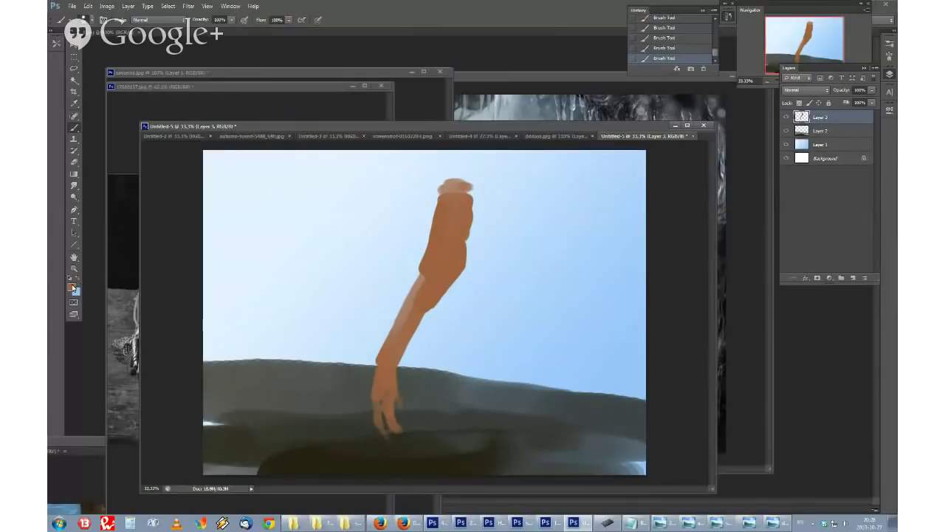
Step: Switch the foreground to a lighter tan and brush it over the upper end and lit planes of the arm
click(72, 289)
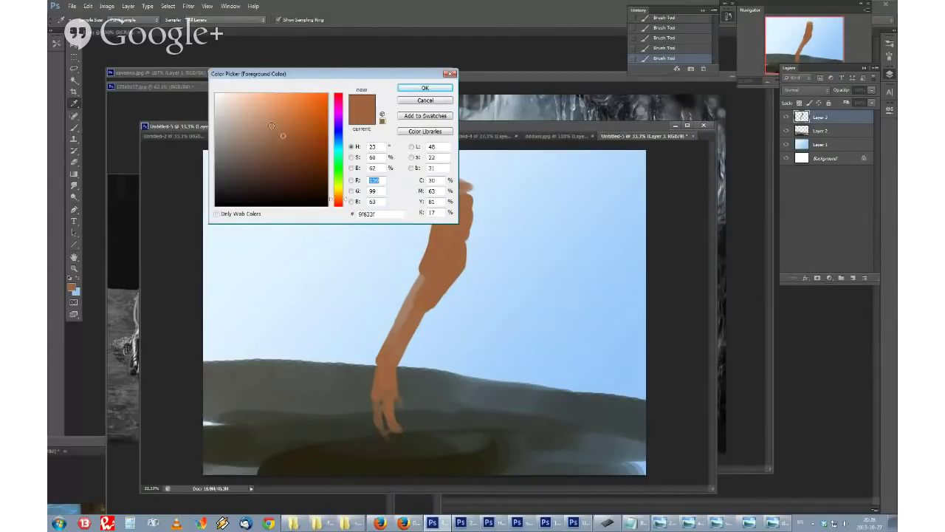
click(426, 100)
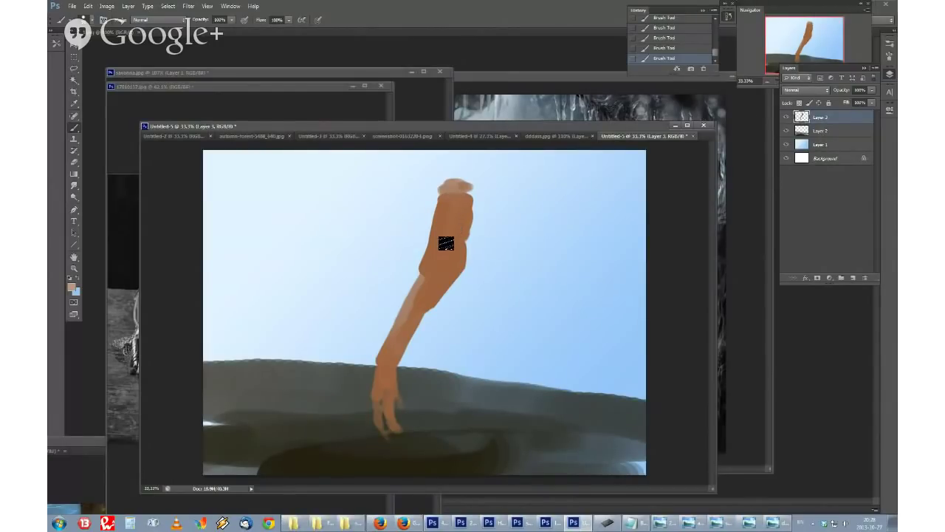
right_click(424, 257)
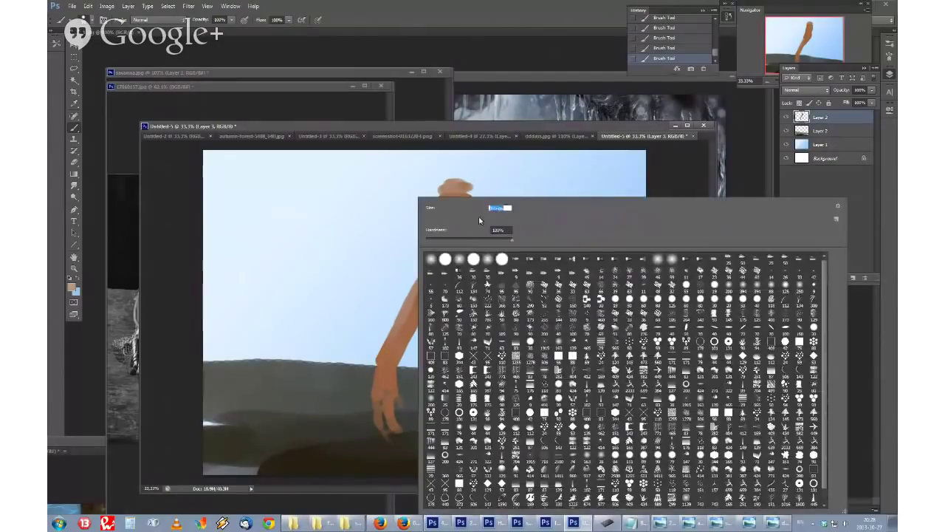
click(459, 185)
drag(445, 204, 433, 264)
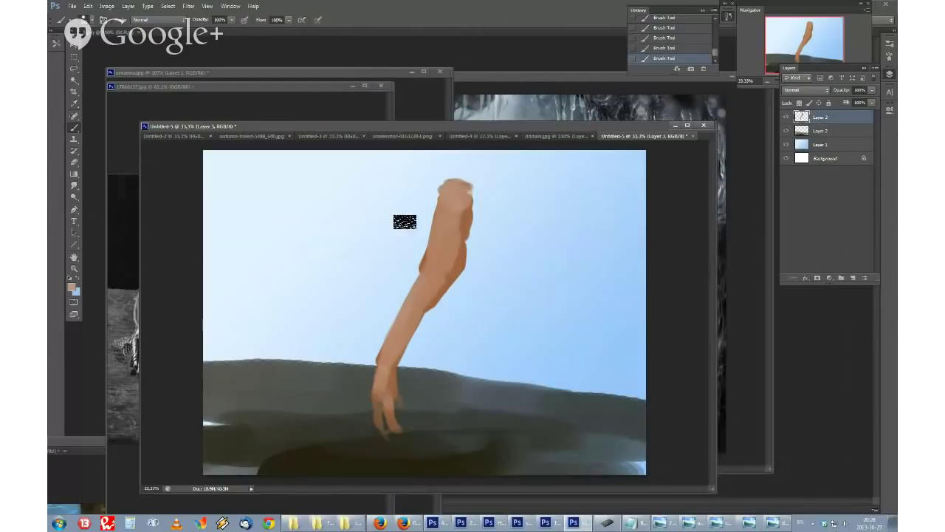
Step: Swap the foreground and background colours and set the foreground to pure red
click(77, 279)
click(71, 287)
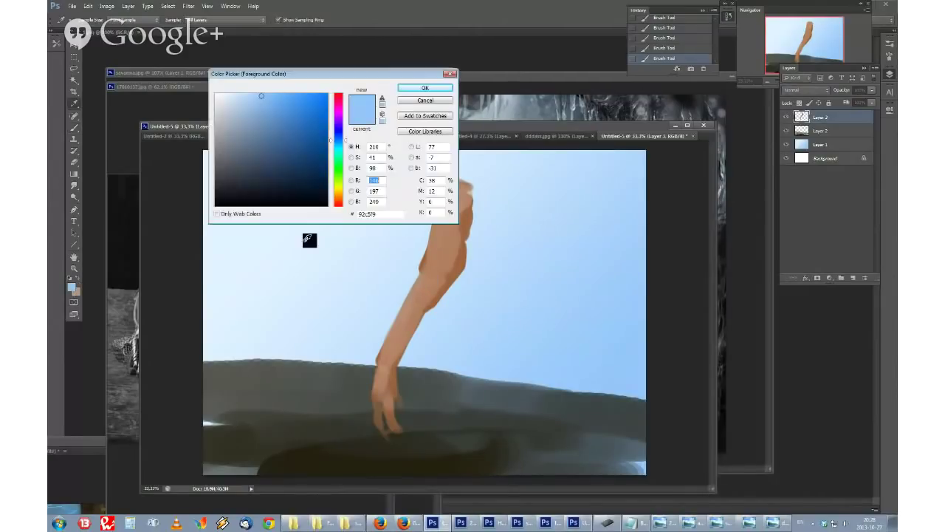
click(339, 204)
click(326, 96)
click(418, 87)
Step: Reduce the brush size and draw four double-headed red arrows between the bright side of the sky and the arm
right_click(376, 215)
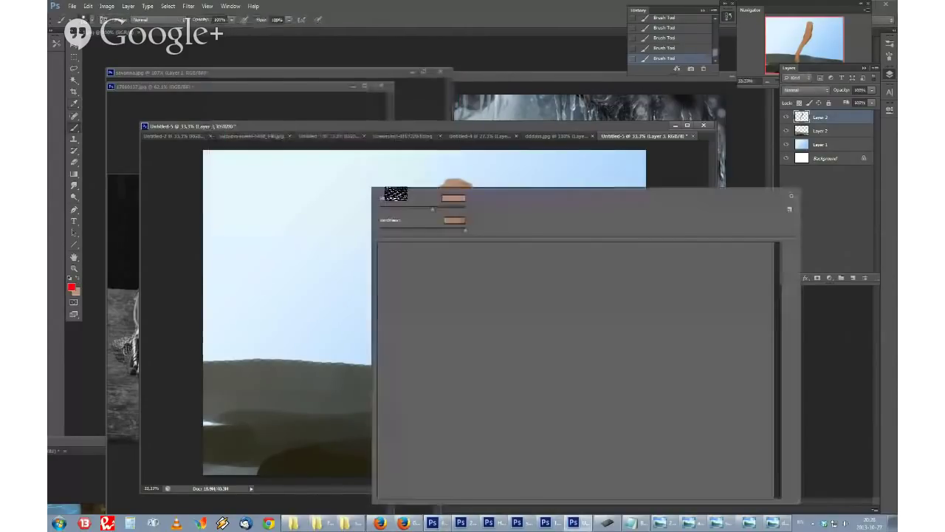
click(387, 209)
mouse_move(321, 175)
mouse_down()
mouse_move(347, 209)
mouse_move(412, 244)
mouse_up()
mouse_move(395, 220)
mouse_down()
mouse_move(412, 246)
mouse_move(390, 251)
mouse_up()
mouse_move(282, 210)
mouse_down()
mouse_move(285, 230)
mouse_move(390, 264)
mouse_move(378, 273)
mouse_up()
right_click(245, 269)
mouse_move(257, 271)
mouse_down()
mouse_move(251, 282)
mouse_move(394, 293)
mouse_move(375, 303)
mouse_up()
mouse_move(251, 332)
mouse_down()
mouse_move(371, 334)
mouse_move(362, 345)
mouse_up()
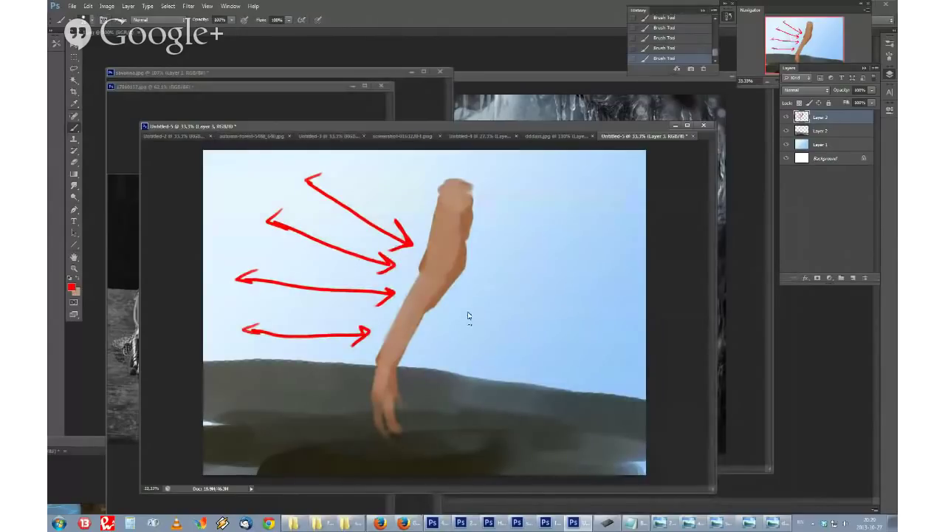
Step: Set the foreground to a light orange, then shift its hue to 169 for a pale turquoise
click(72, 287)
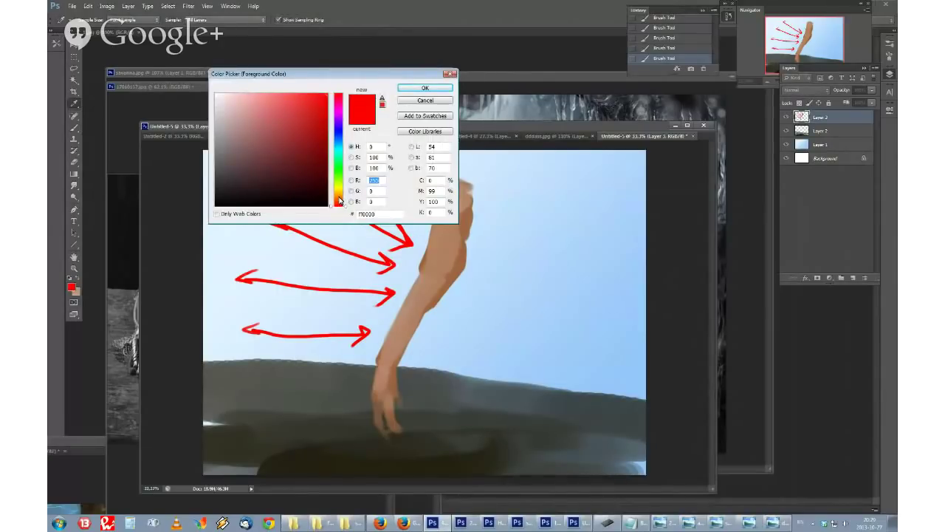
drag(340, 201, 340, 198)
click(269, 94)
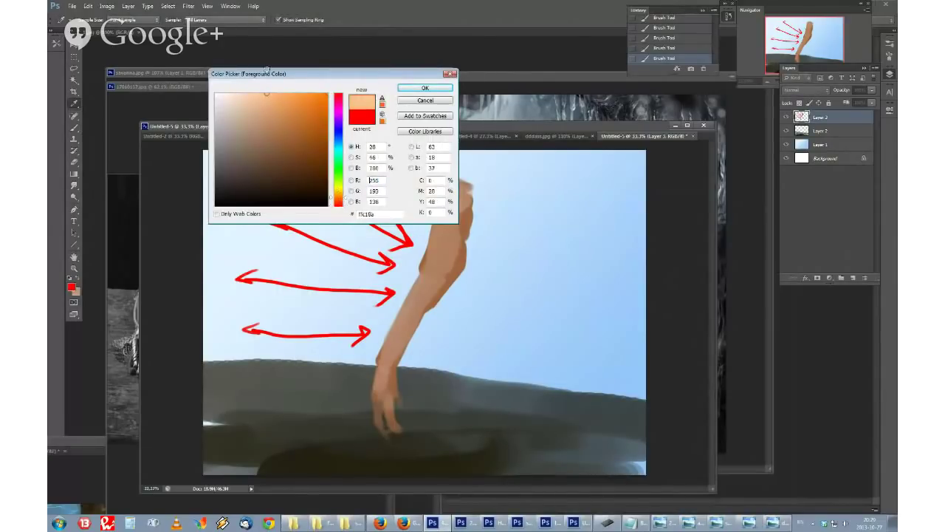
click(426, 88)
click(71, 286)
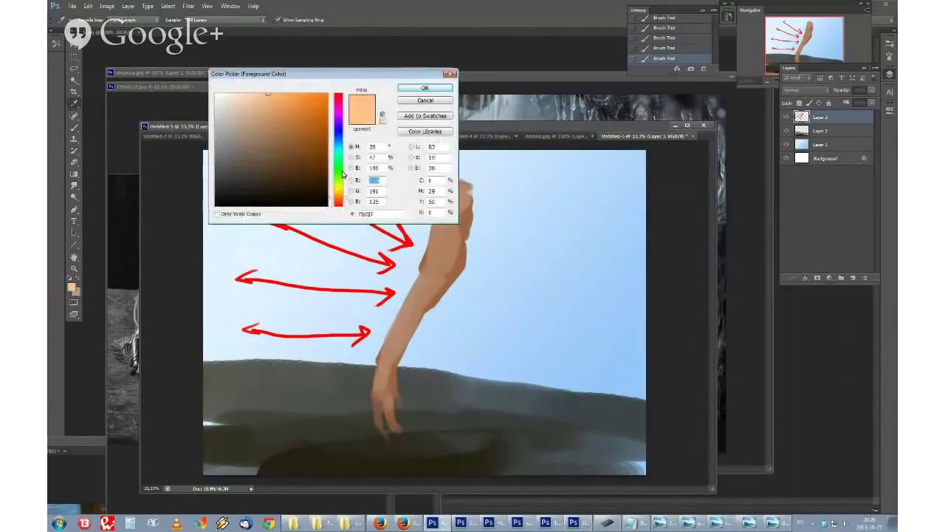
click(341, 156)
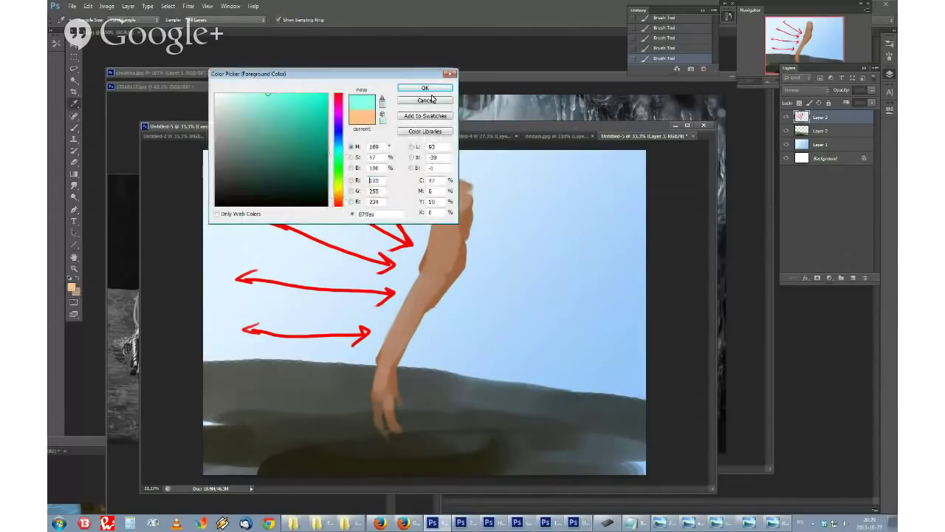
click(426, 88)
Step: Set the brush size to 300 px and lightly tint the sky-facing edge of the arm with the turquoise
right_click(438, 198)
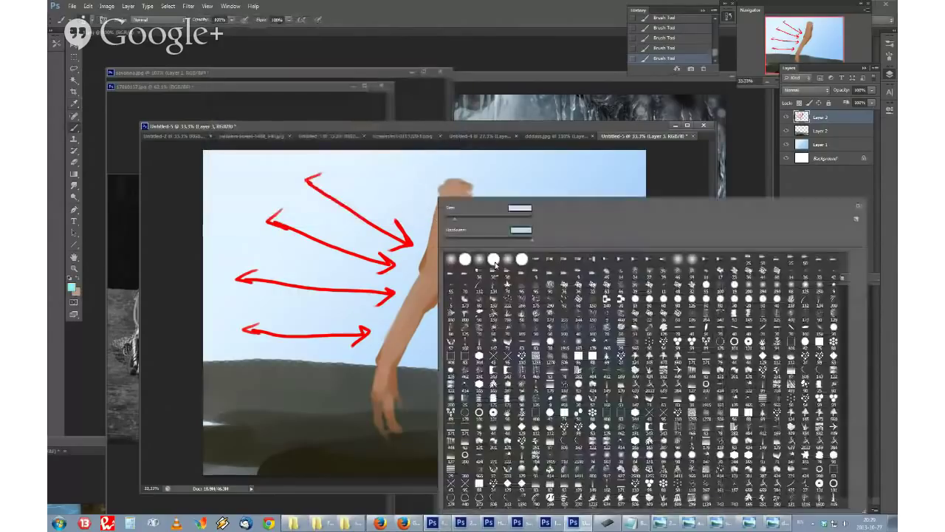
double_click(519, 208)
text(300)
key(Return)
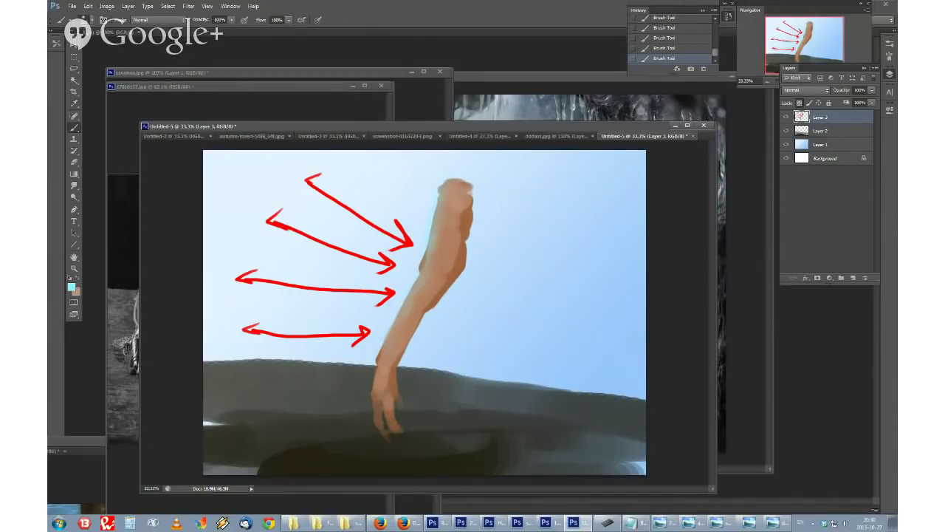
Step: Open the gg photo from the session2 folder and examine the light on the soldiers in the forest up close
click(344, 523)
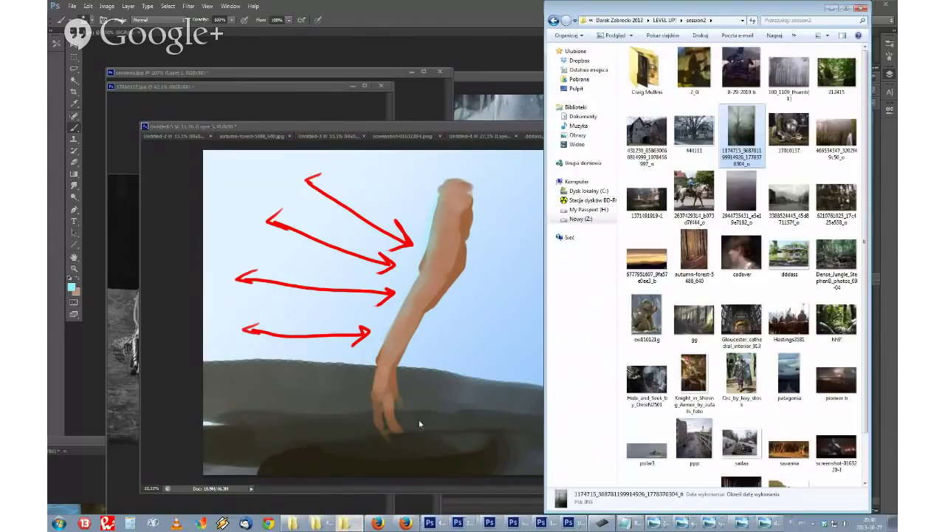
double_click(694, 319)
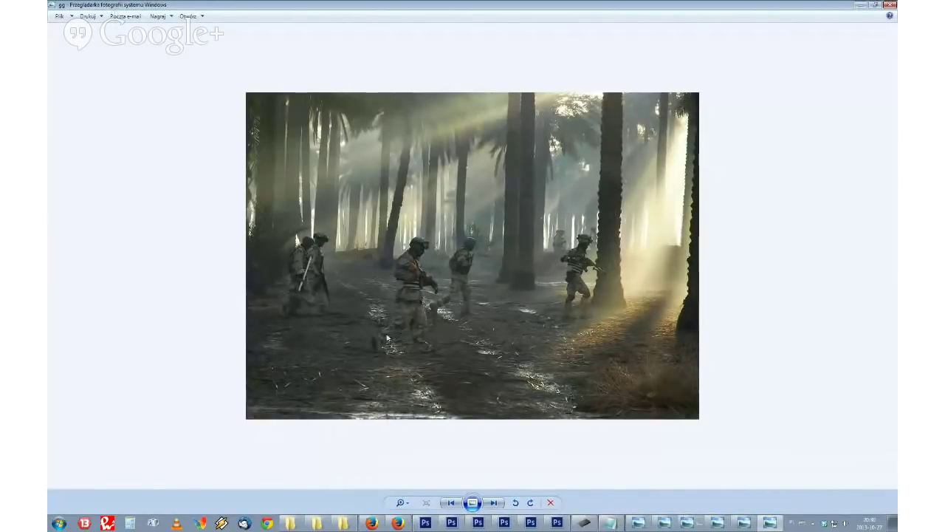
scroll(387, 337, up, 4)
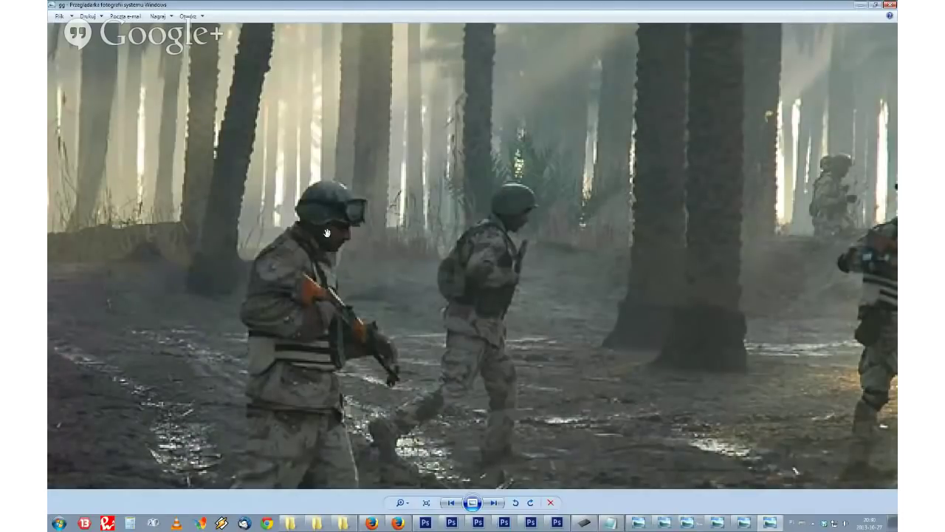
scroll(327, 233, down, 5)
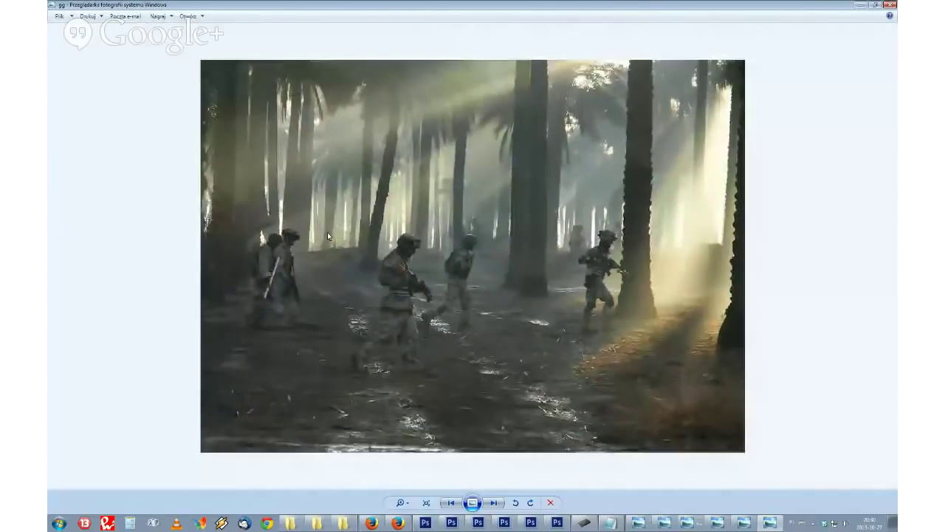
scroll(327, 233, up, 4)
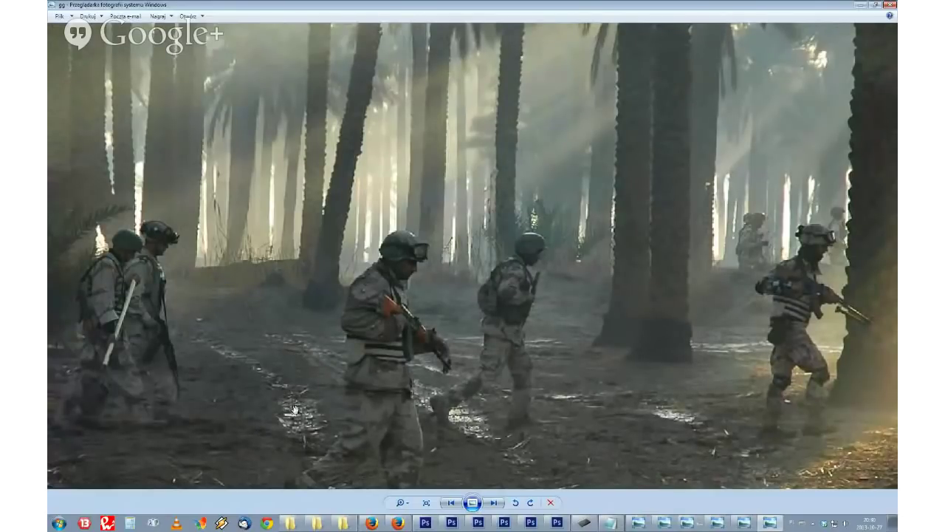
Step: Advance from the soldiers photo to the Gloucester cathedral interior reference
key(Right)
key(Right)
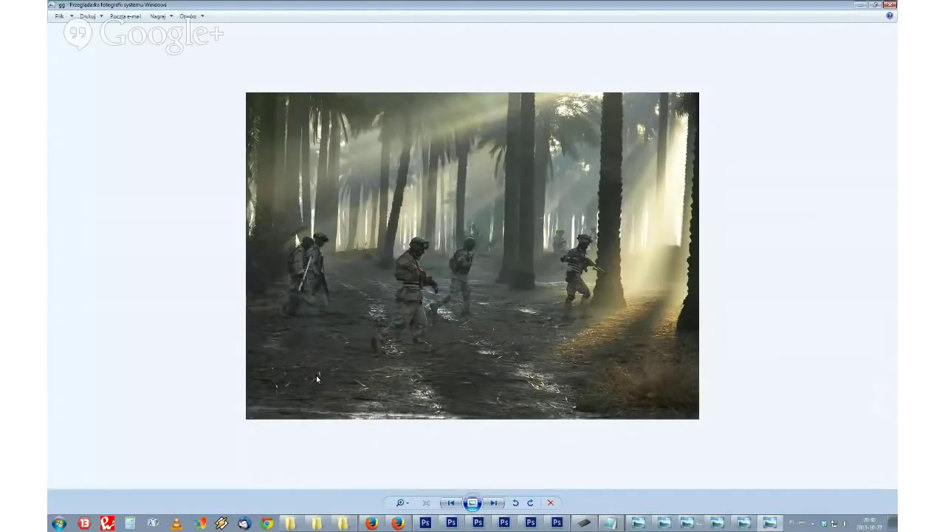
key(Right)
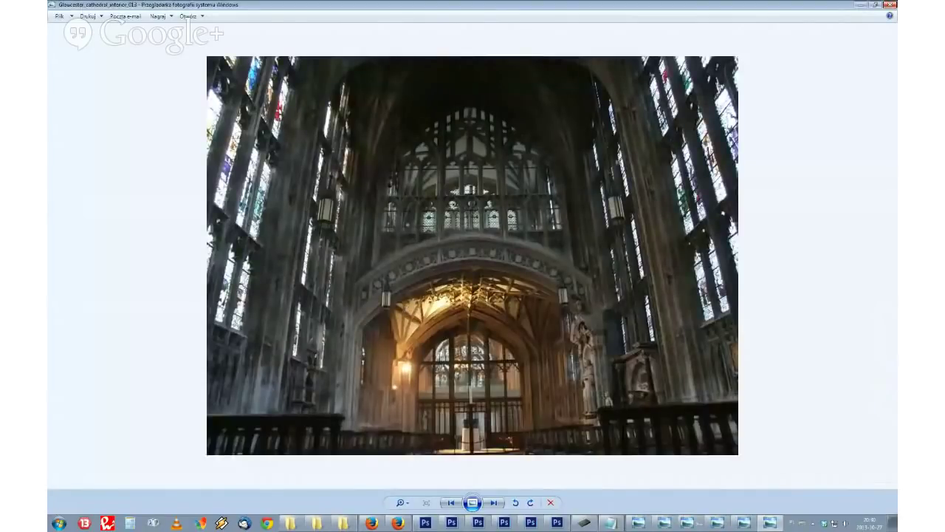
Step: Close the cathedral interior photo and bring the Google+ Hangouts broadcast window to the front
click(890, 5)
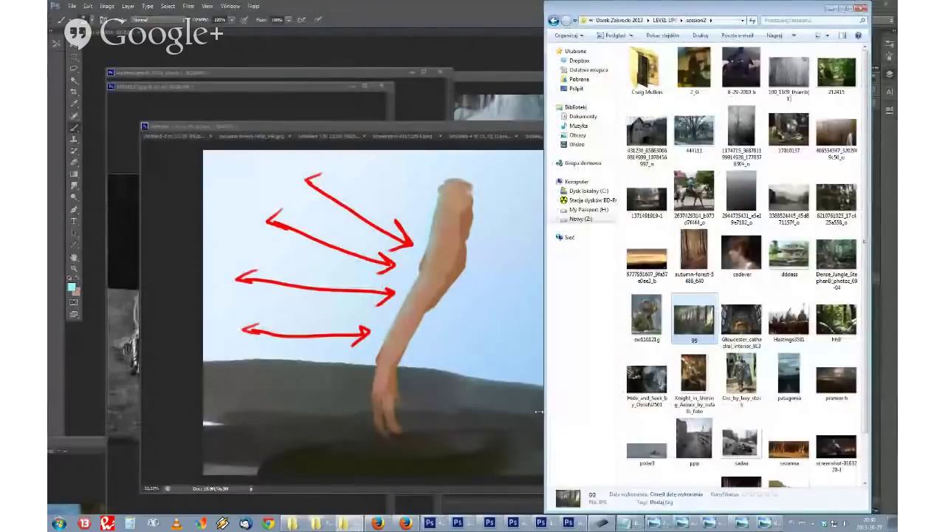
click(407, 524)
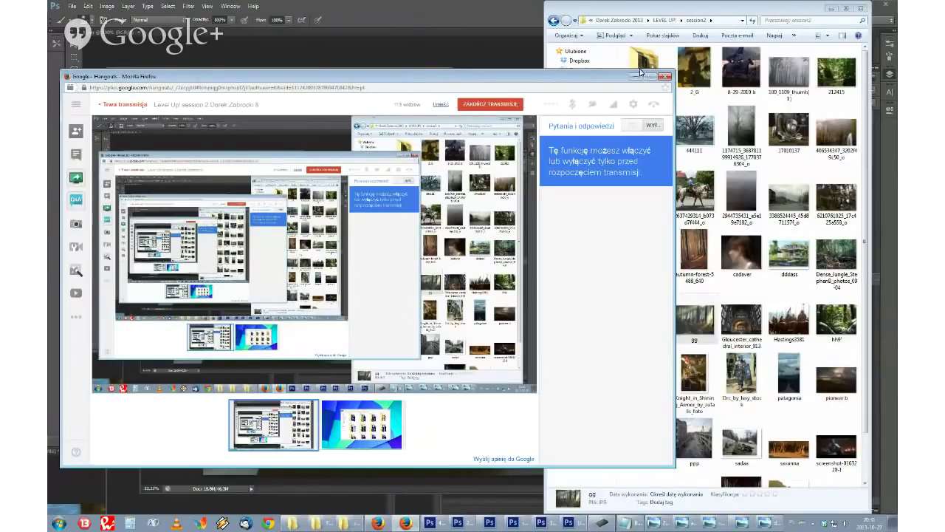
click(816, 523)
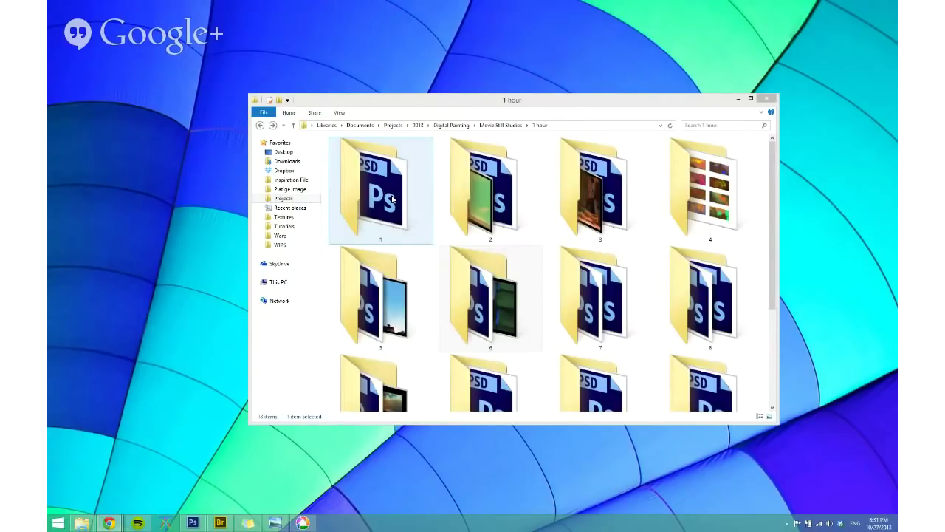
Step: Go back to the Movie Still Studies folder and open the recovered Tron PSD from its Tron subfolder
drag(424, 103, 377, 80)
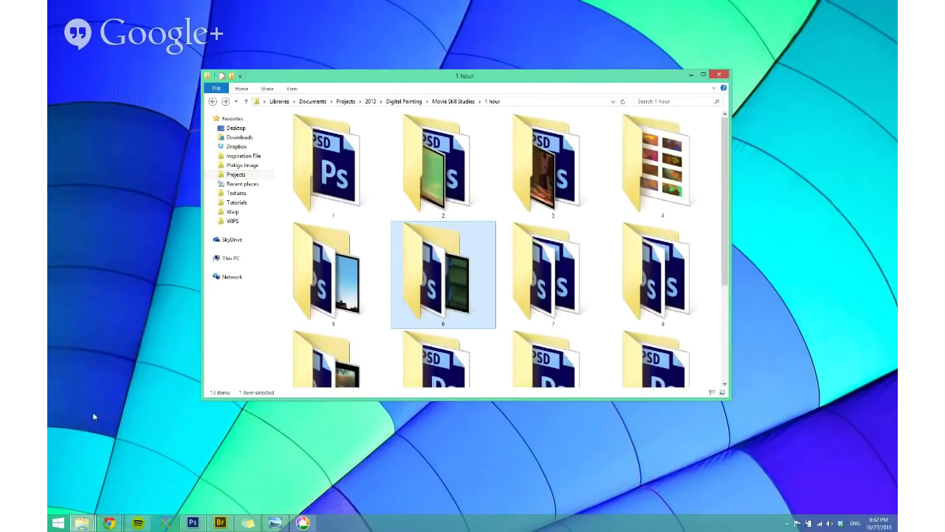
click(251, 348)
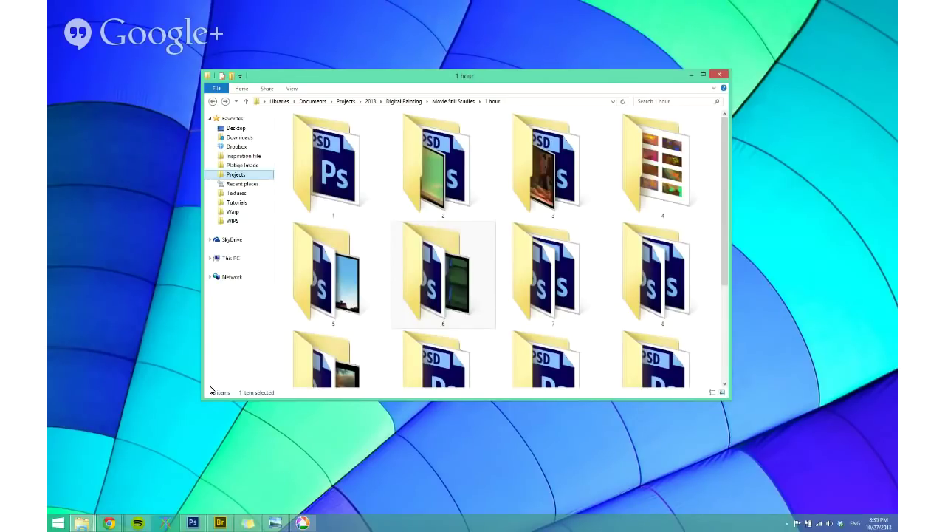
click(212, 101)
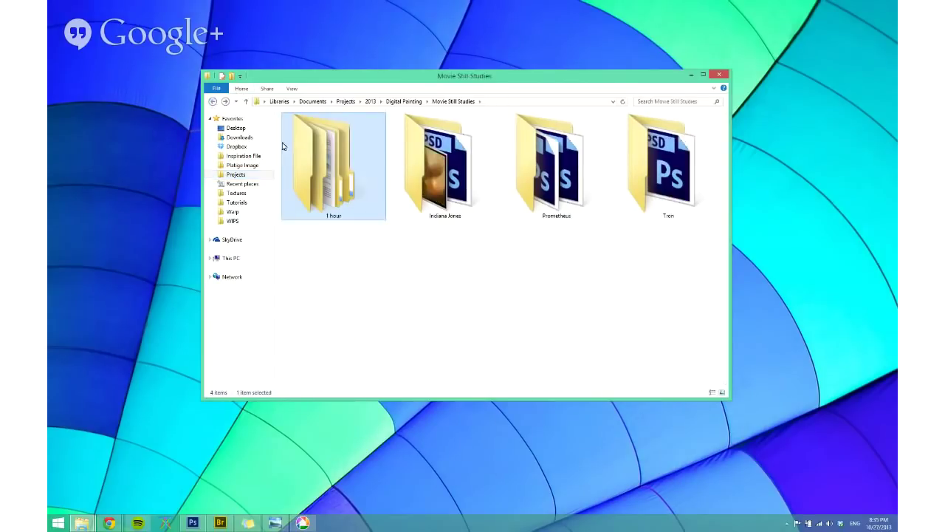
drag(323, 271, 679, 164)
click(380, 296)
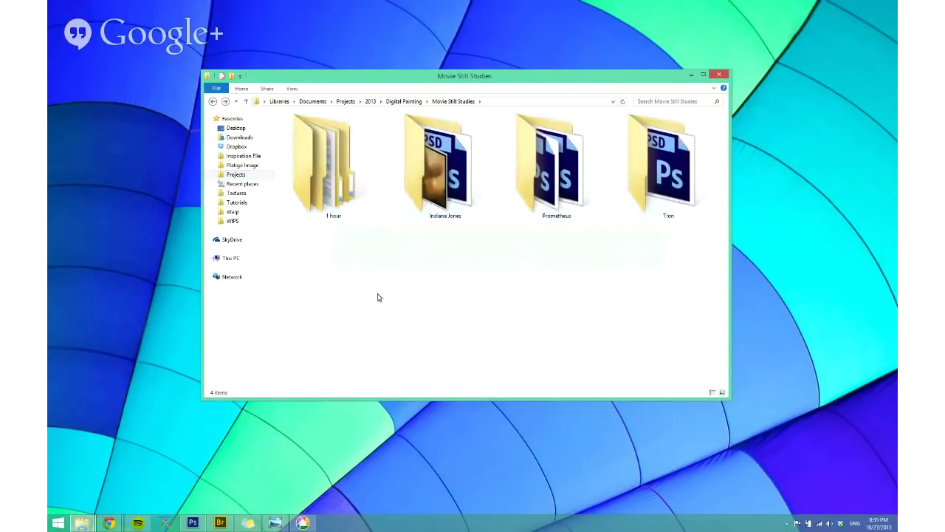
drag(362, 288, 487, 296)
click(640, 194)
double_click(642, 193)
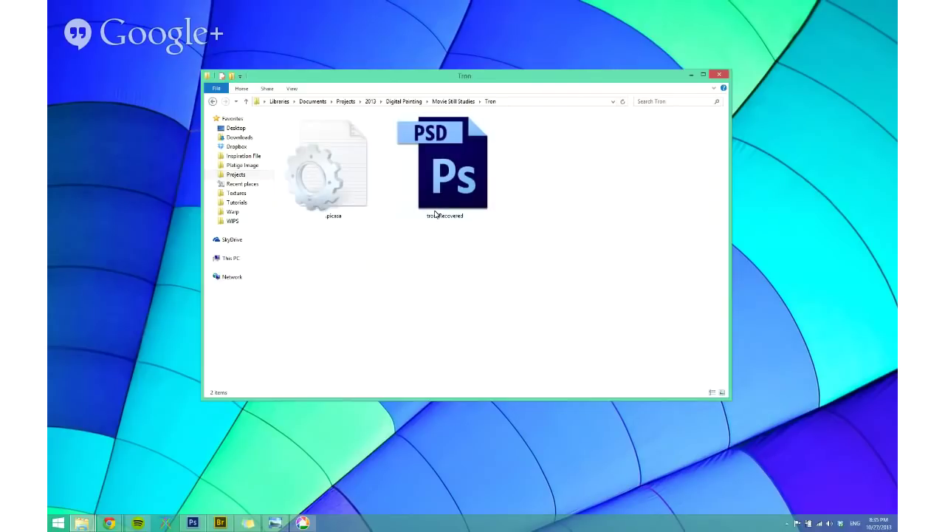
double_click(464, 183)
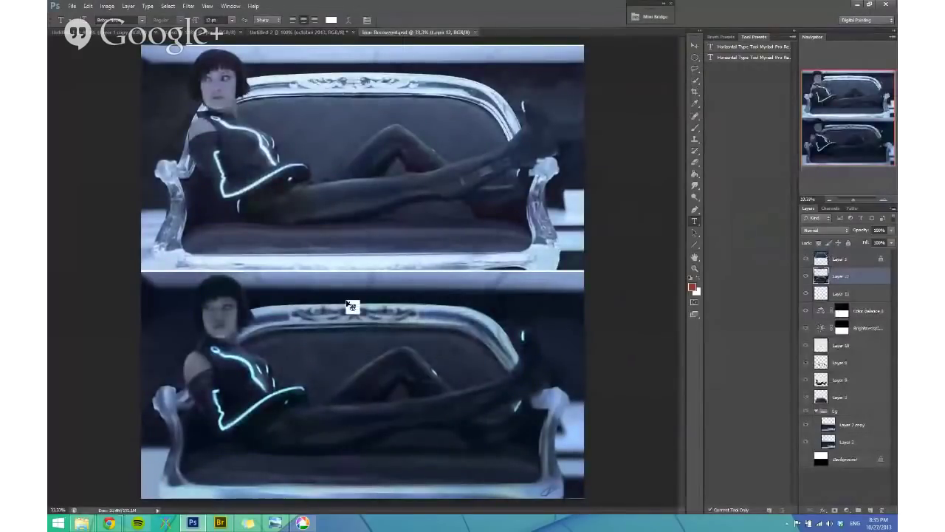
Step: Display the Tron study in full-screen mode and enlarge the painted copy below the film still
scroll(360, 287, up, 3)
drag(360, 288, 271, 311)
scroll(387, 247, right, 2)
key(f)
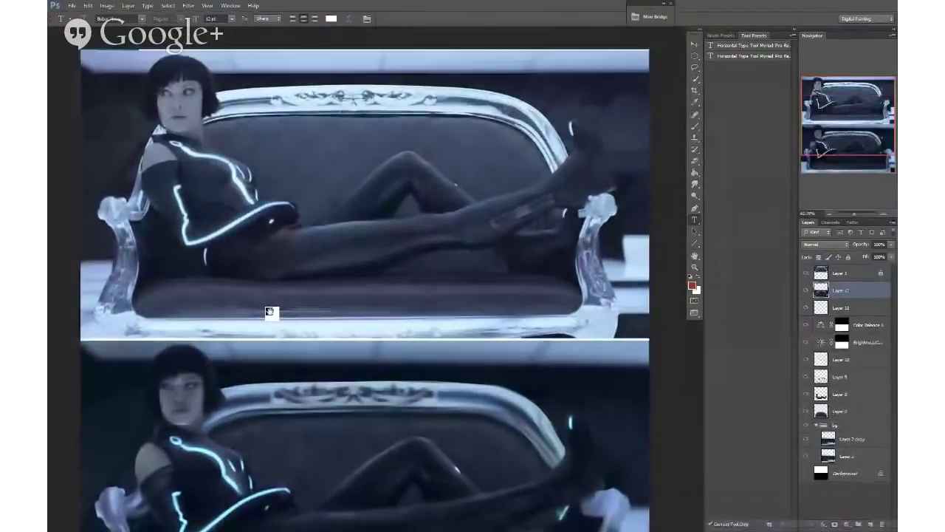
scroll(299, 183, up, 3)
drag(299, 183, 372, 271)
drag(507, 294, 367, 95)
key(f)
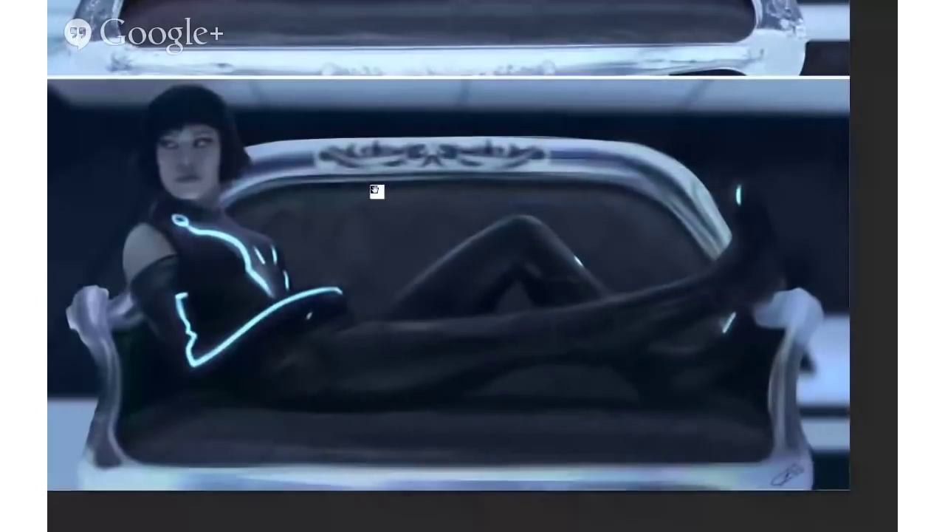
Step: Compare the original Tron film still with the painted copy beneath it
drag(423, 207, 410, 209)
drag(328, 189, 339, 207)
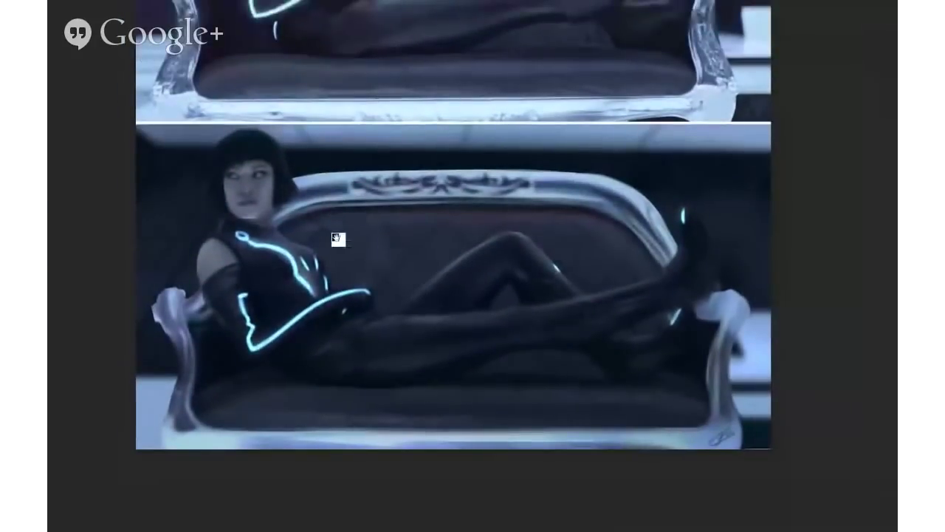
drag(305, 239, 325, 350)
drag(321, 60, 301, 255)
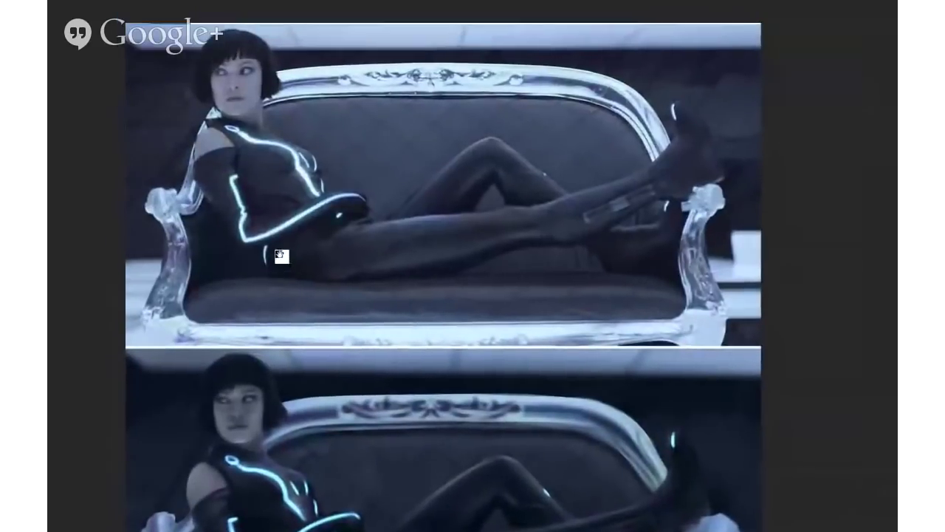
drag(317, 390, 323, 247)
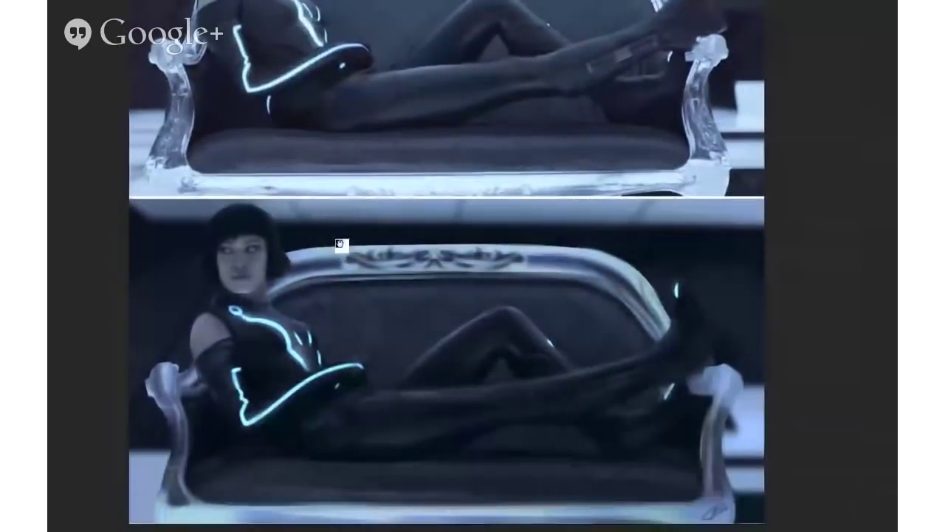
scroll(334, 235, down, 1)
scroll(334, 235, down, 1)
scroll(336, 237, up, 2)
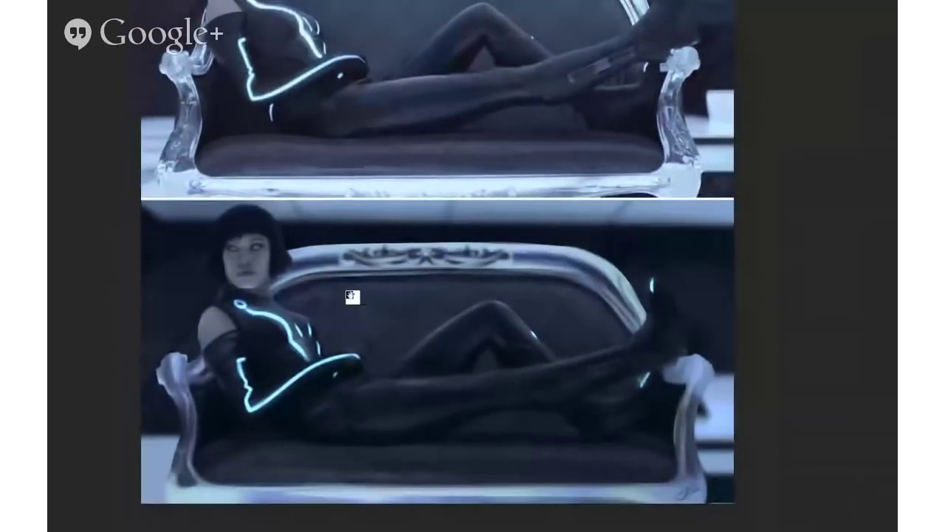
drag(352, 296, 342, 269)
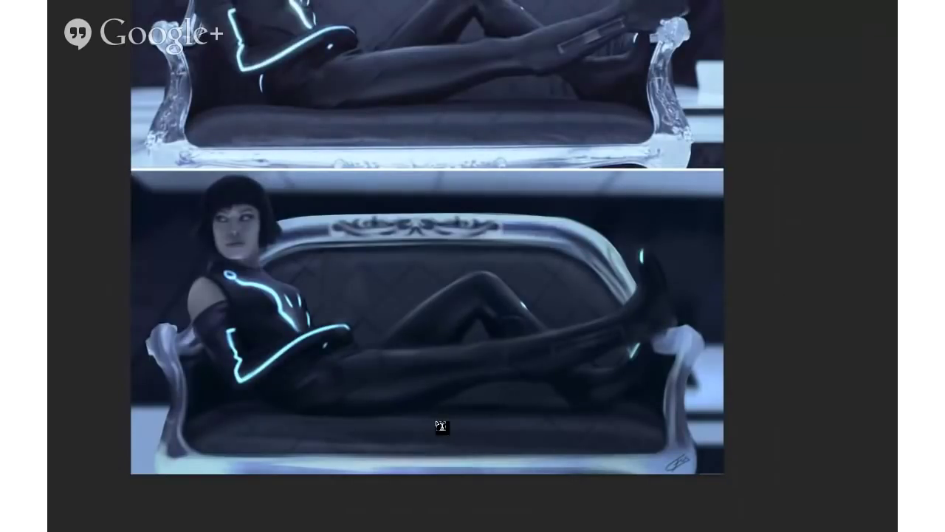
Step: Examine the sofa's armrest and the figure's glowing suit up close in both the painted copy and the original still
ctrl+click(225, 391)
ctrl+click(225, 391)
drag(249, 360, 338, 261)
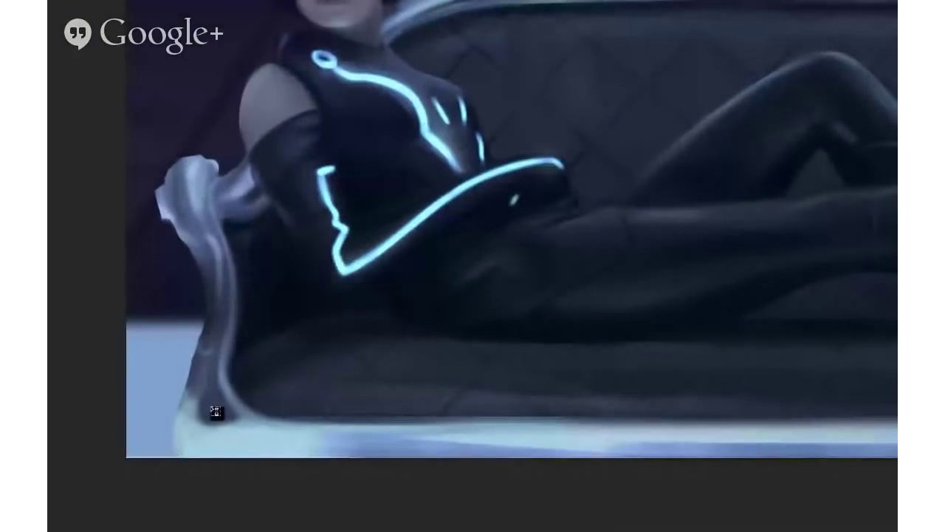
drag(236, 195, 249, 266)
mouse_move(314, 151)
mouse_down()
mouse_move(313, 254)
mouse_move(323, 240)
mouse_up()
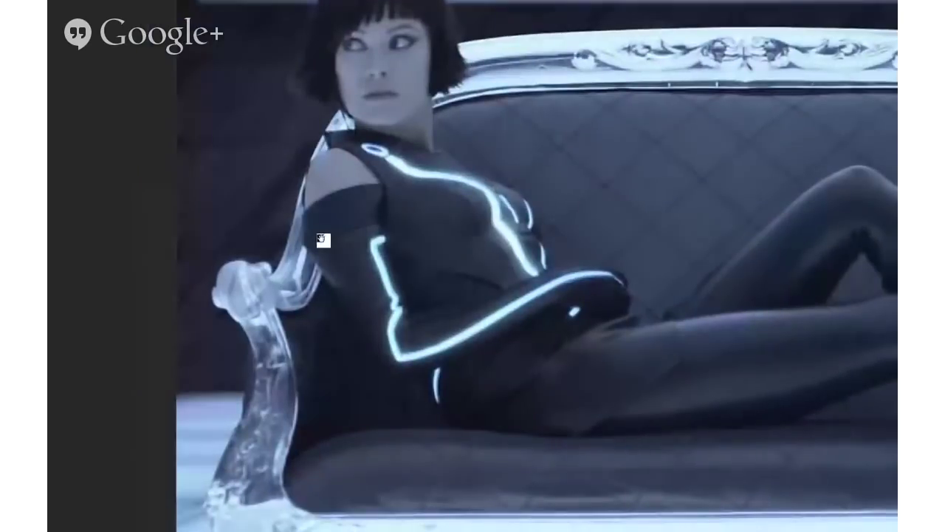
drag(268, 446, 267, 411)
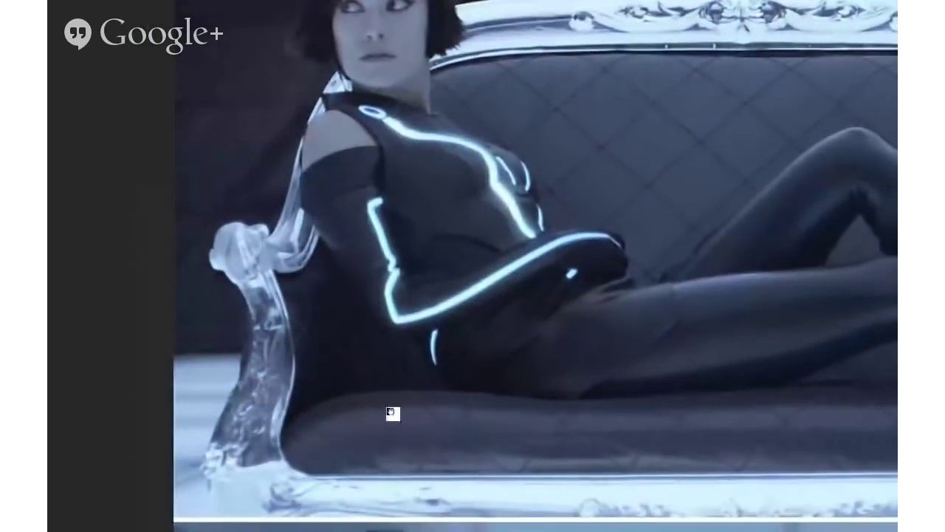
Step: Compare both Tron images as small thumbnails, and inspect the full sofa composition in each at a larger size
scroll(388, 376, down, 1)
scroll(376, 378, down, 5)
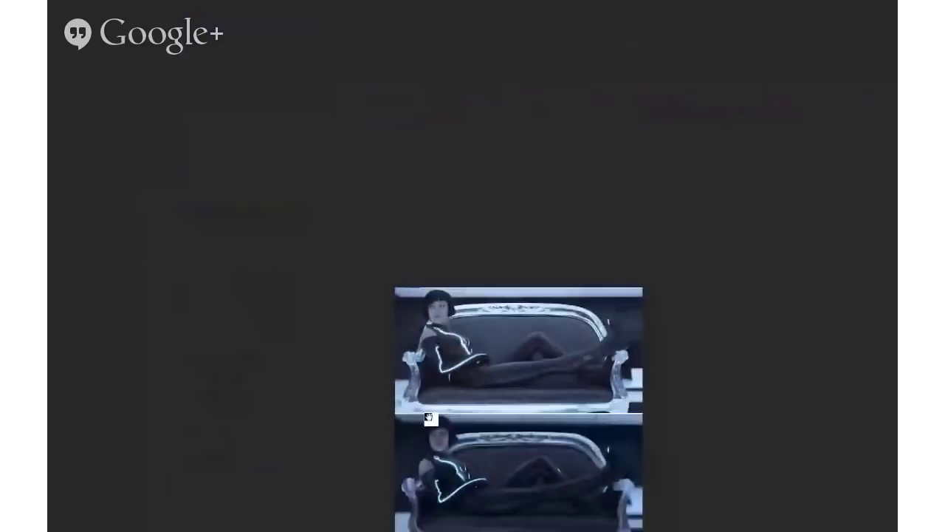
drag(527, 253, 536, 244)
scroll(472, 353, down, 2)
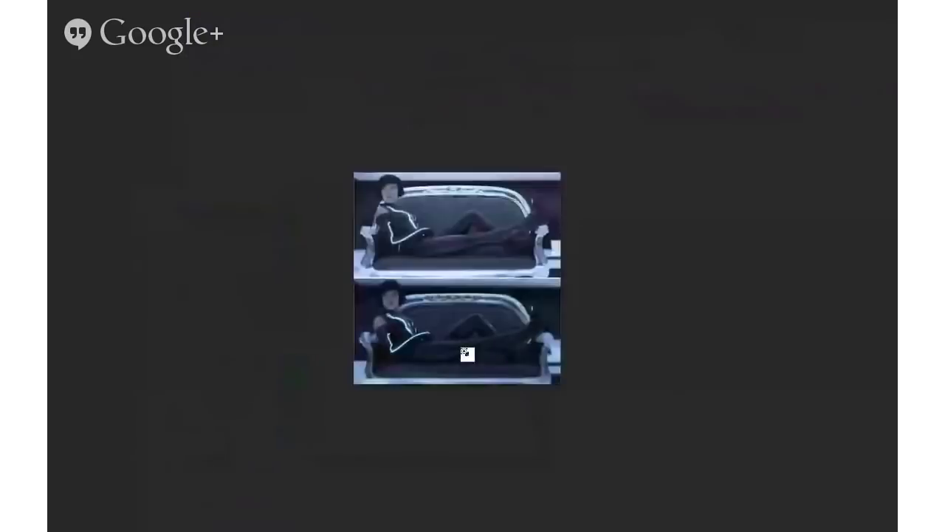
scroll(470, 355, up, 3)
scroll(466, 346, up, 2)
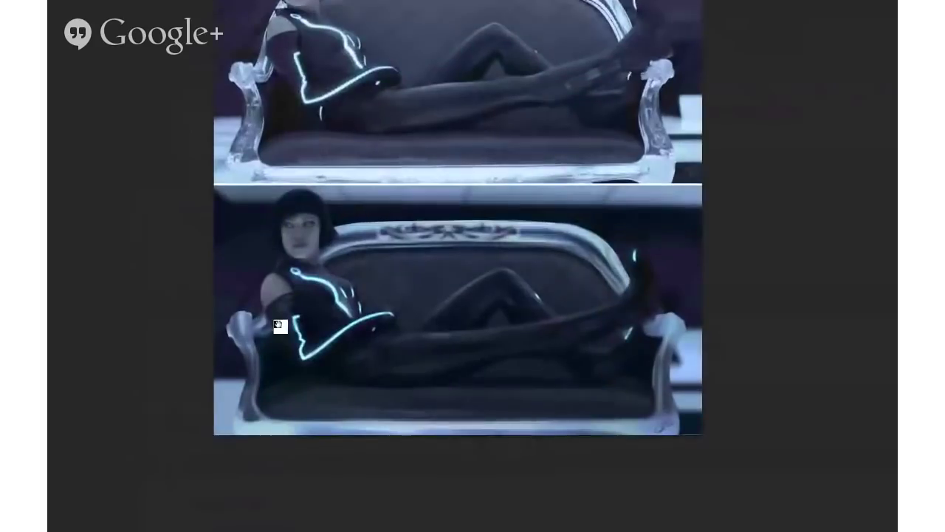
scroll(302, 318, up, 1)
scroll(325, 304, up, 2)
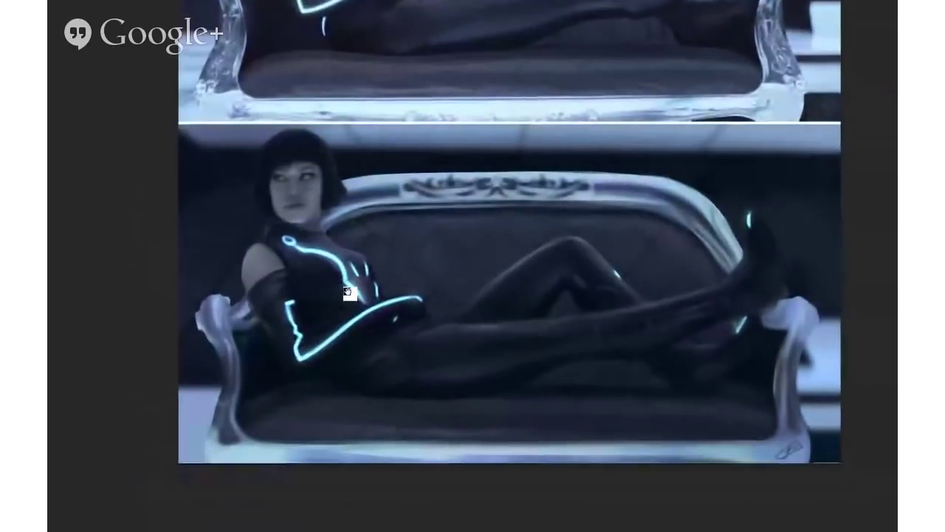
drag(349, 293, 268, 507)
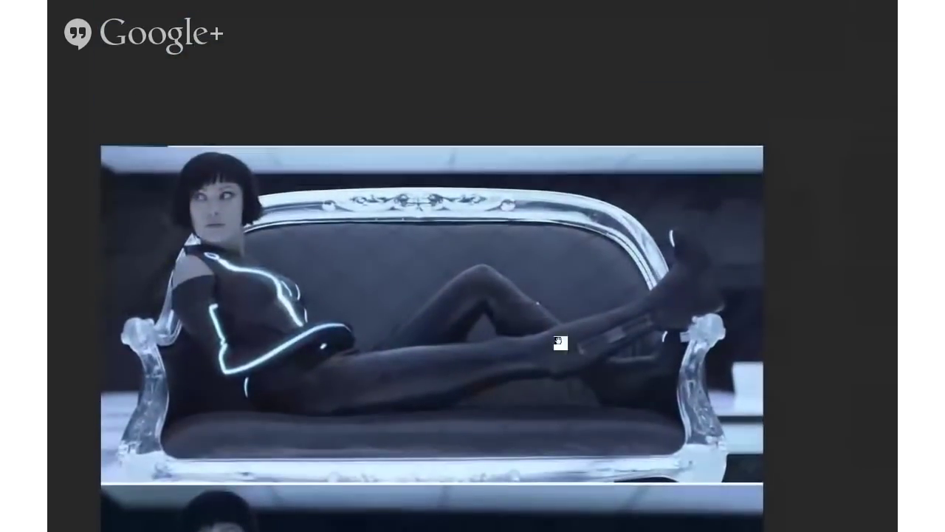
drag(558, 340, 594, 286)
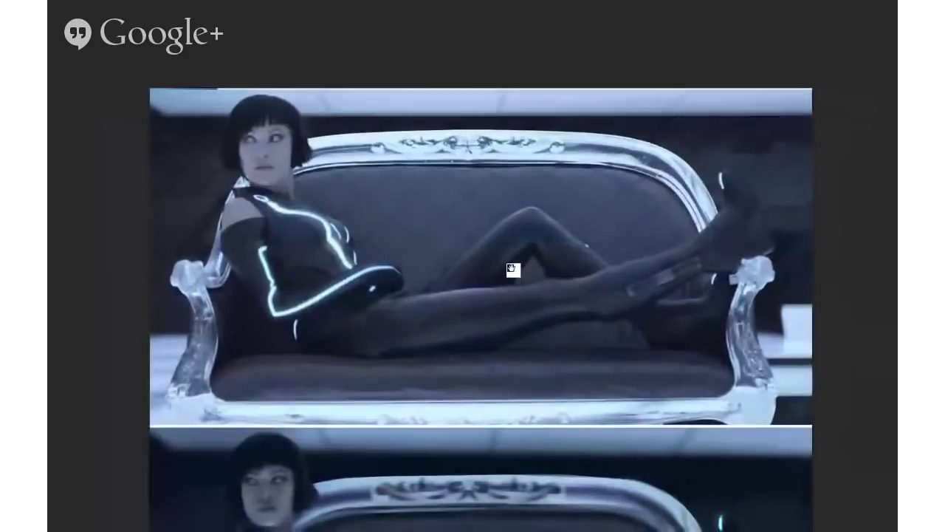
drag(443, 339, 401, 70)
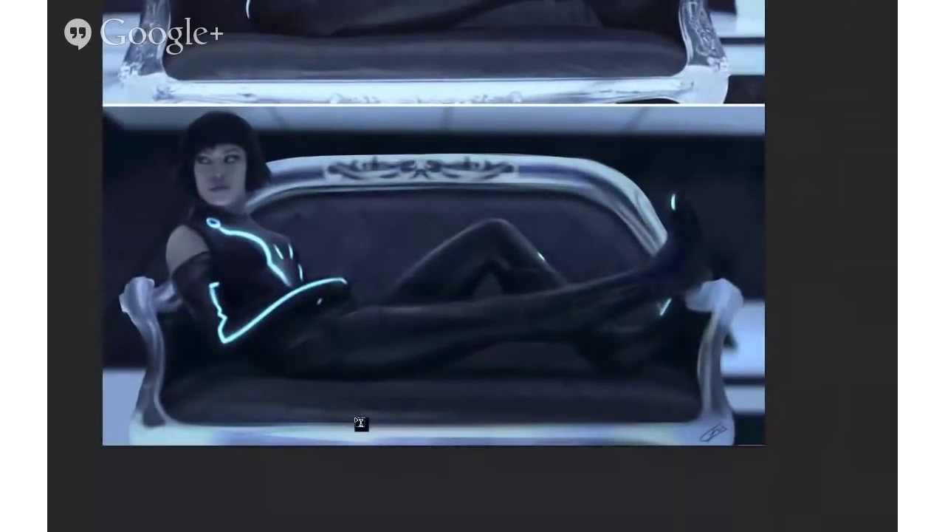
Step: Return to the standard screen mode and close the Tron document
key(f)
key(f)
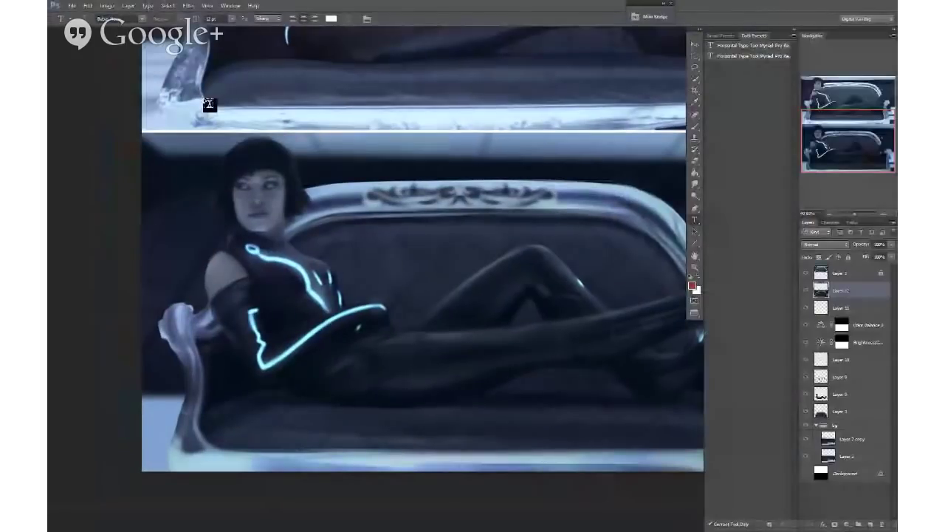
key(f)
key(f)
key(f)
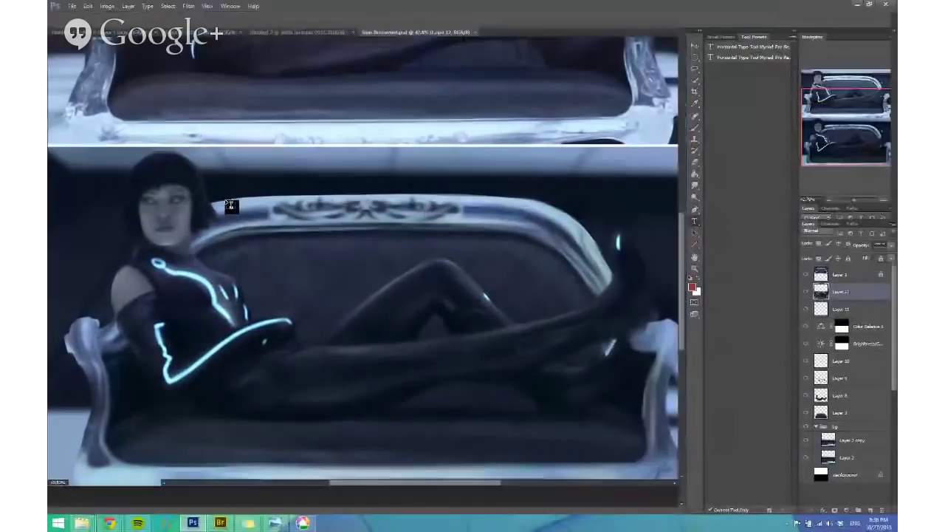
click(476, 31)
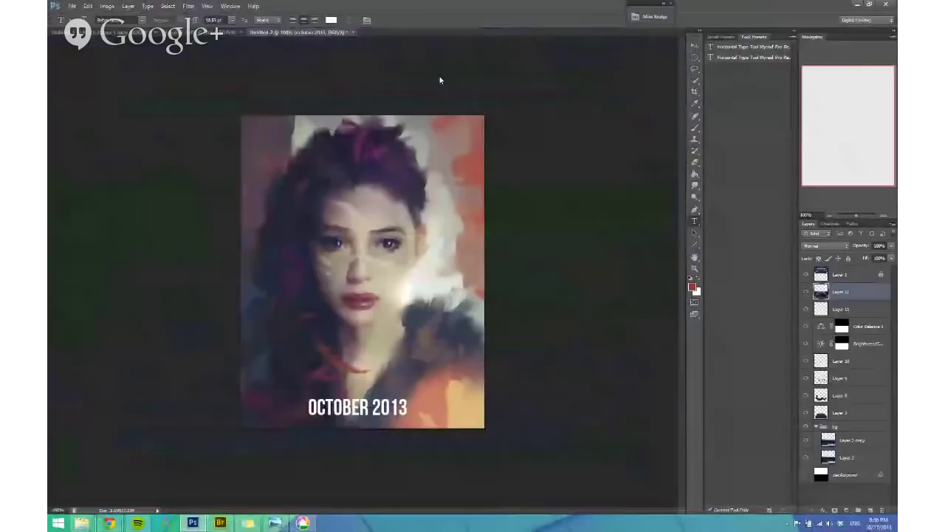
Step: Open the final PSD from the Prometheus folder in Movie Still Studies
mouse_move(81, 521)
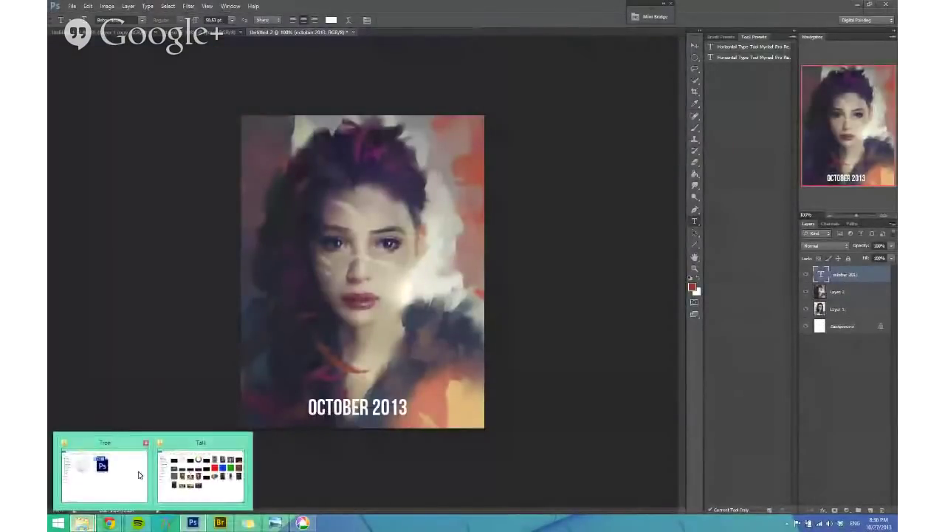
click(96, 480)
click(212, 102)
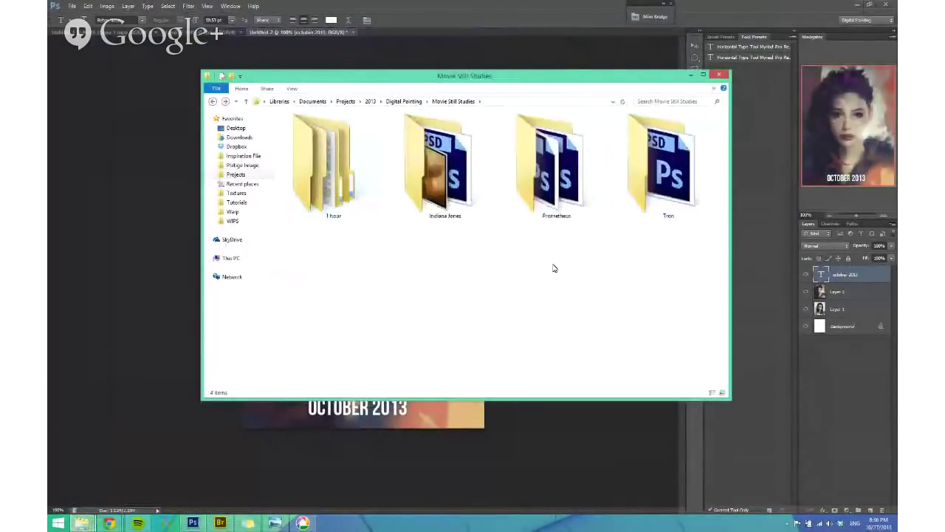
double_click(556, 169)
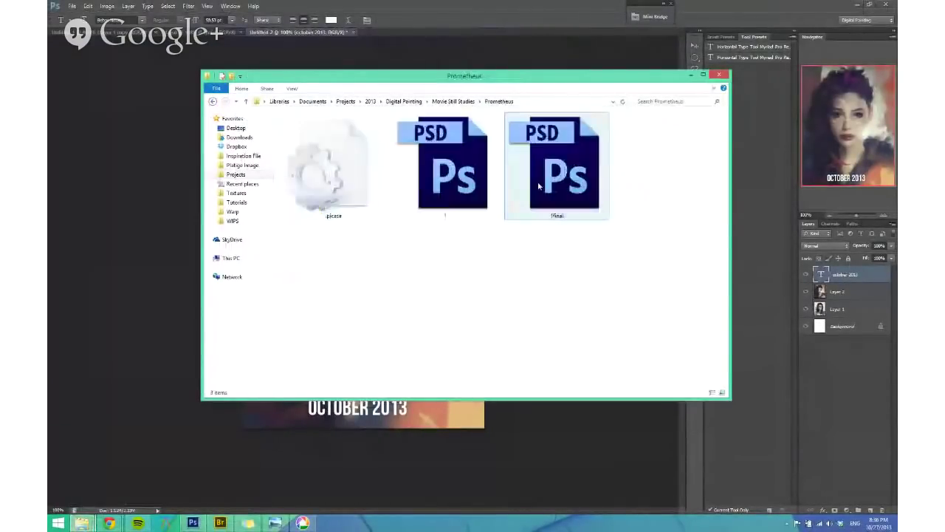
double_click(576, 184)
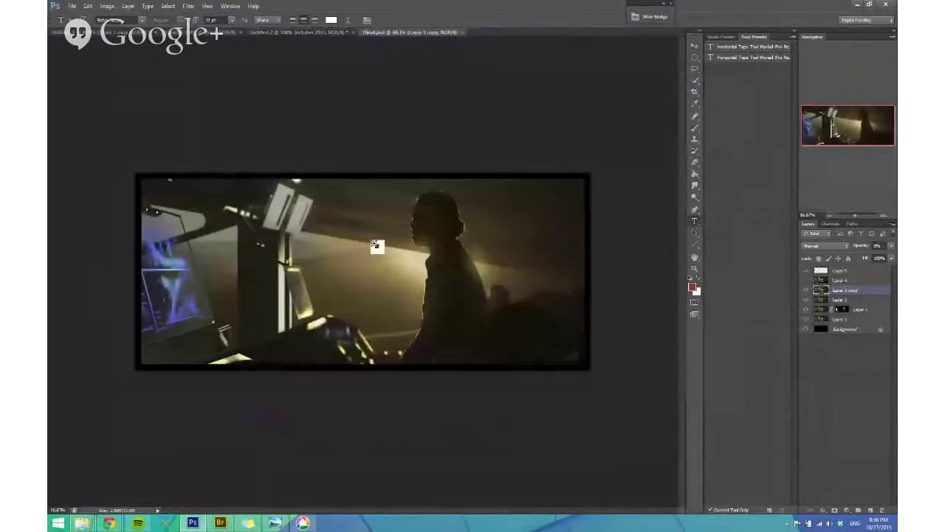
Step: Hide the panels and enlarge the Prometheus painting to 121% to examine it
scroll(380, 246, up, 2)
key(Tab)
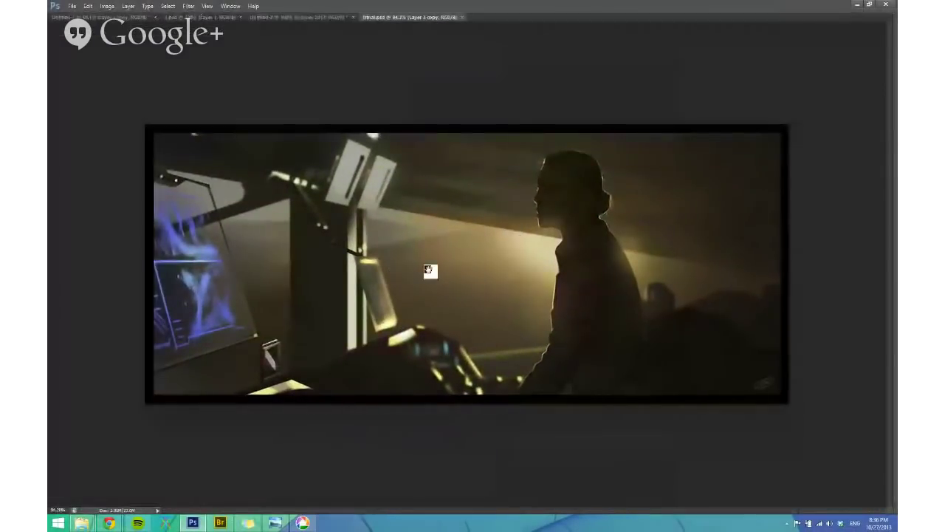
drag(475, 340, 490, 342)
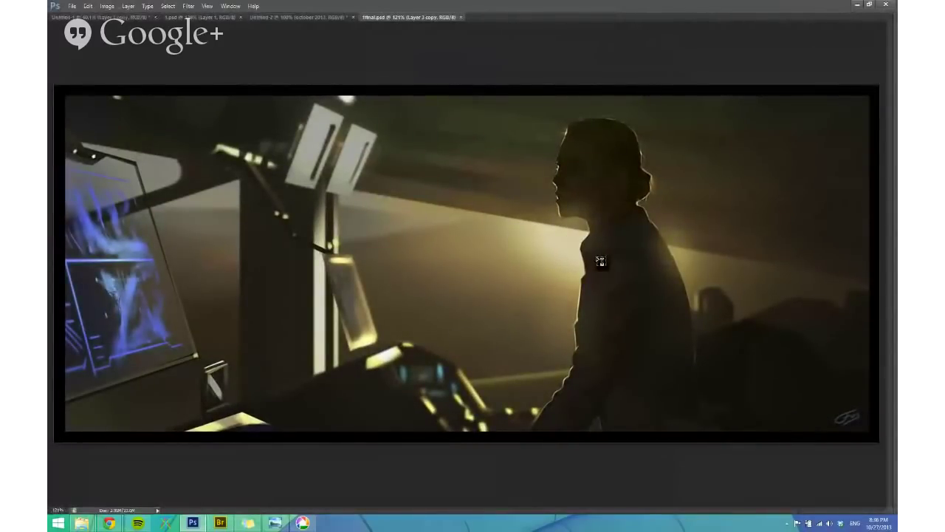
Step: Examine the woman's silhouette and the light behind her in the Prometheus painting up close, and return to the whole image
drag(599, 210, 615, 204)
drag(614, 203, 566, 256)
scroll(559, 266, down, 3)
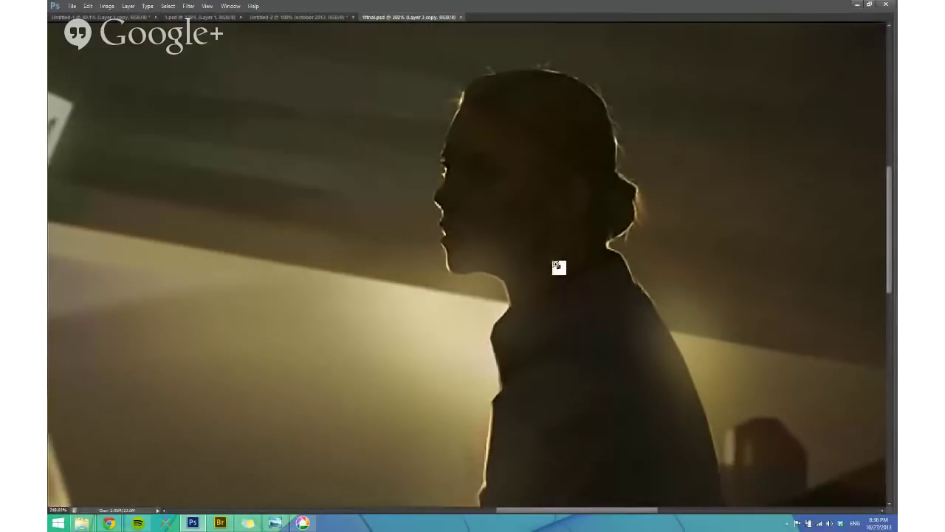
drag(542, 309, 541, 309)
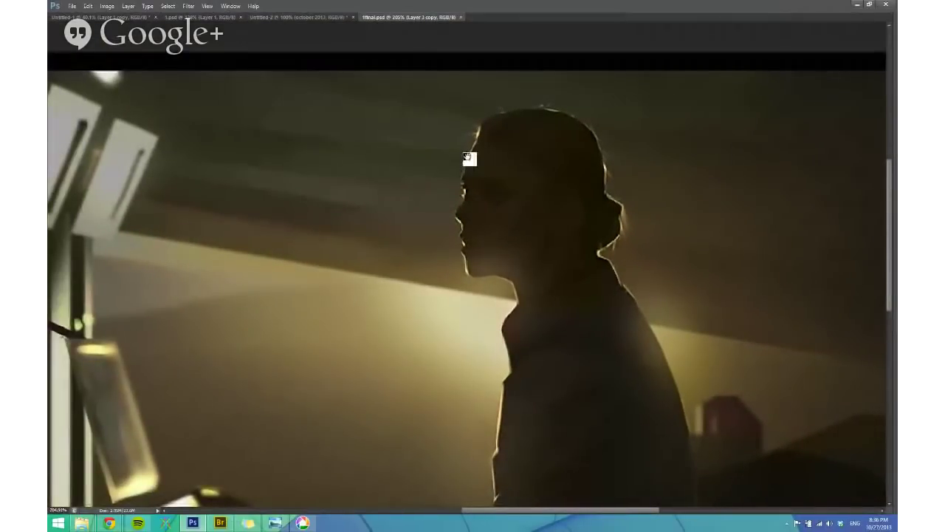
drag(534, 252, 515, 251)
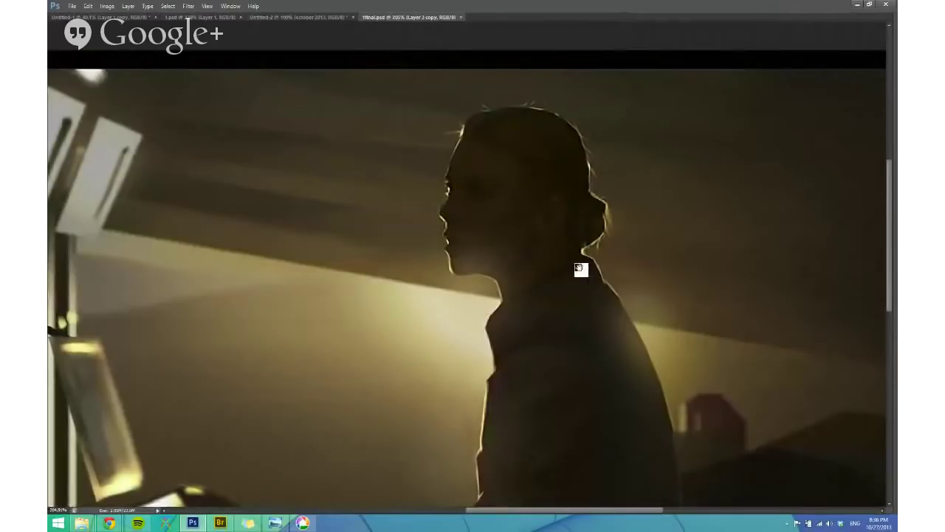
drag(580, 268, 565, 167)
drag(540, 339, 486, 436)
drag(388, 257, 425, 281)
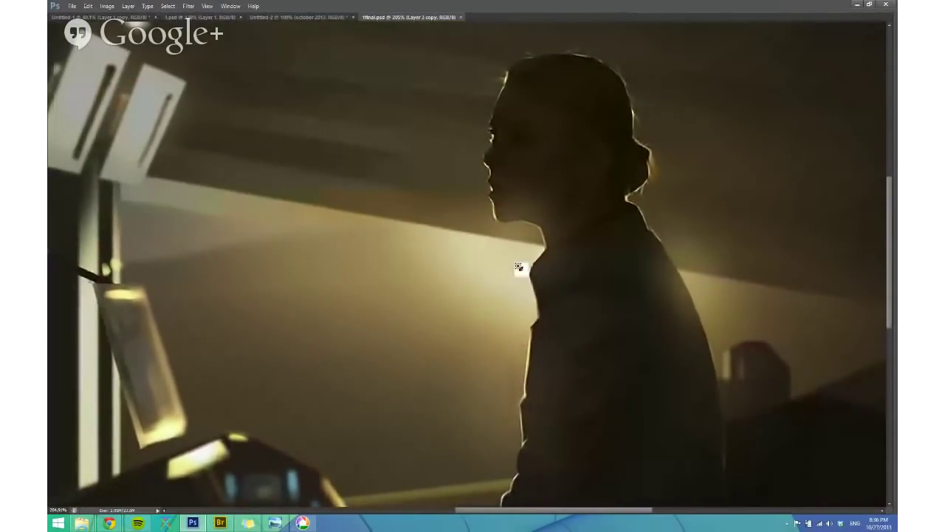
scroll(519, 270, down, 4)
scroll(678, 225, up, 5)
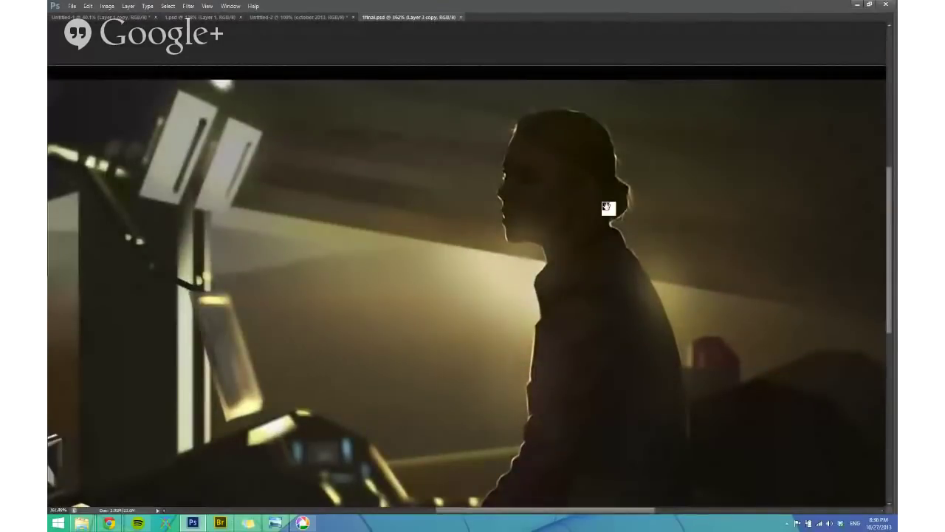
scroll(494, 239, down, 3)
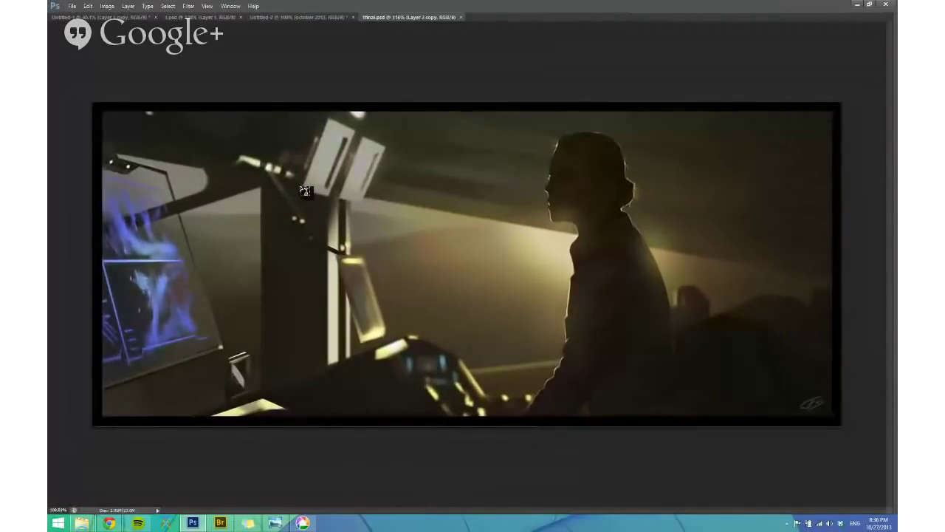
Step: Restore the panels, close the final PSD, and open 1.psd to compare the film still with the painted study
key(Tab)
click(461, 32)
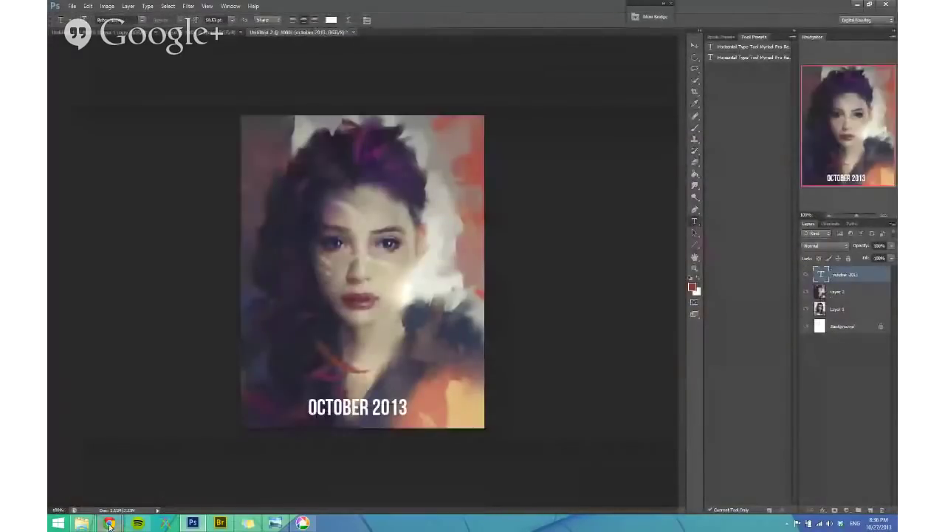
mouse_move(82, 523)
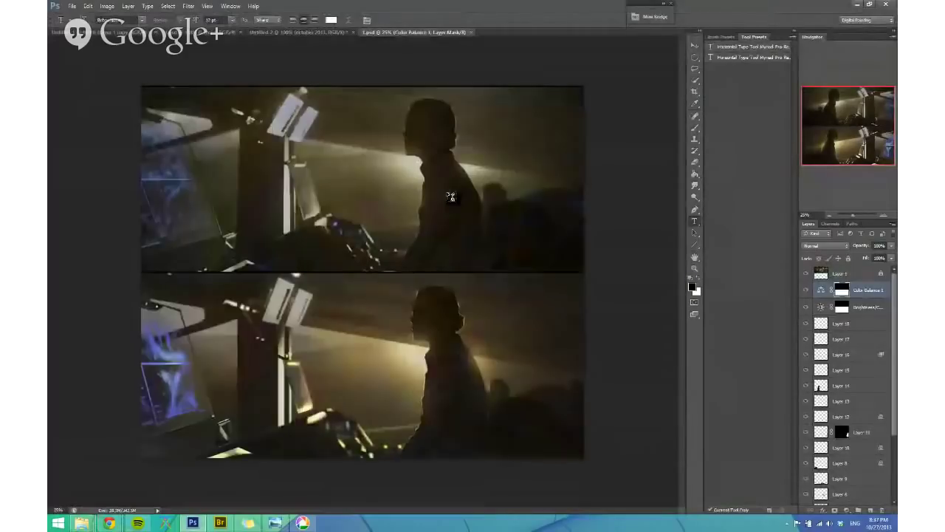
drag(393, 213, 410, 218)
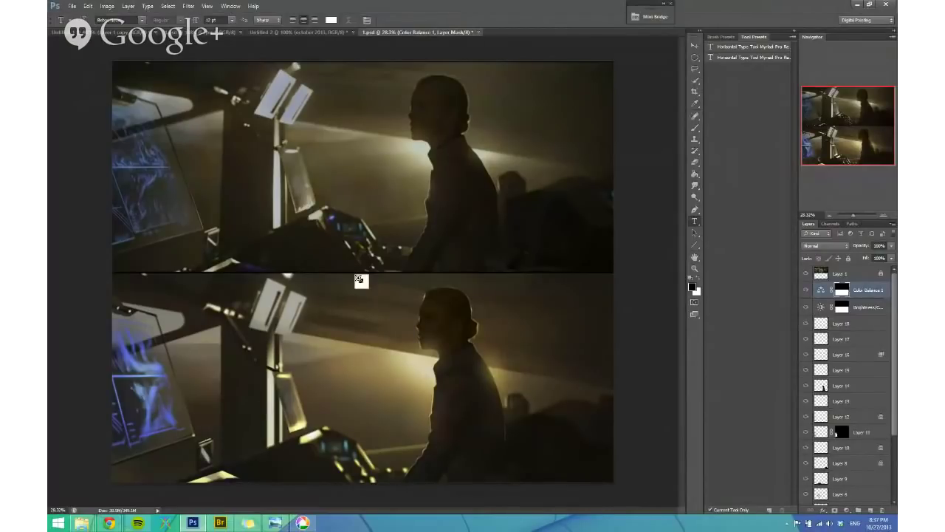
scroll(361, 281, up, 1)
scroll(367, 276, down, 4)
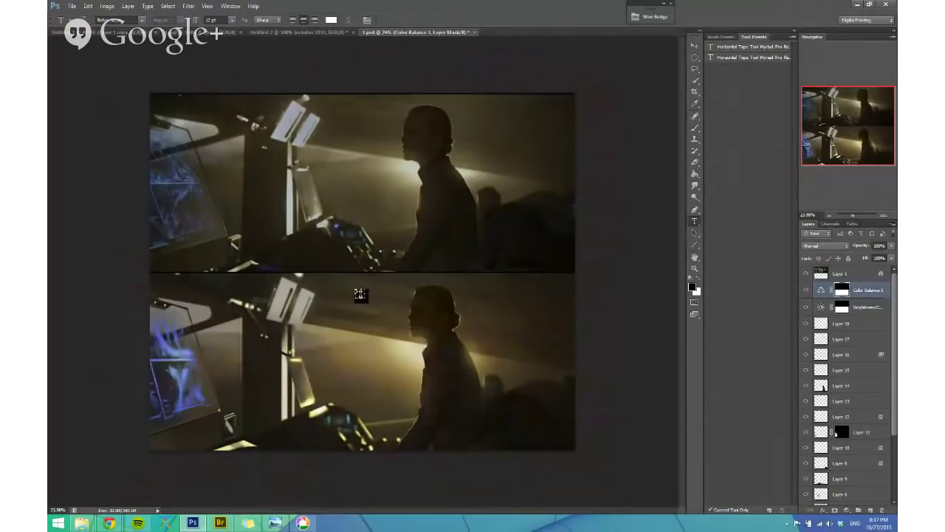
Step: Switch to the Brush tool and hide the study's layers from Color Balance 1 down to Layer 4, keeping the gray Layer 2 shown
key(c)
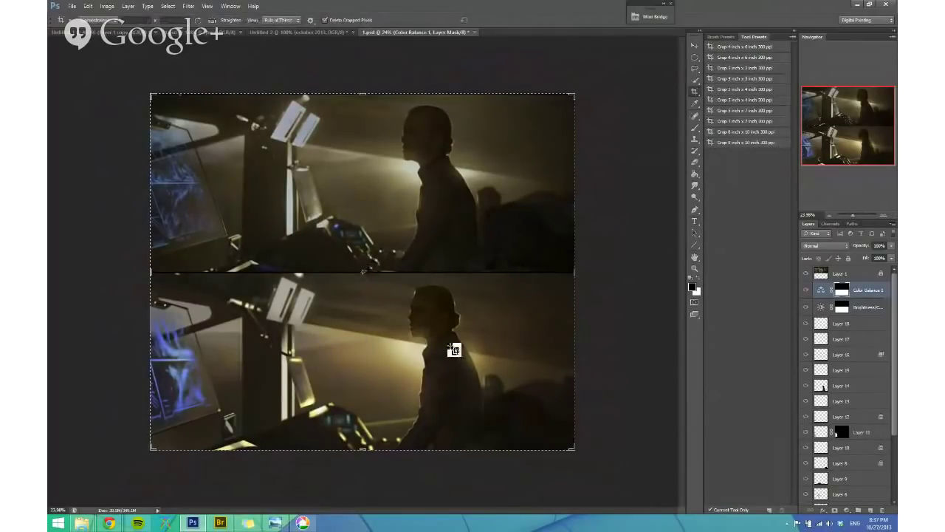
click(871, 358)
click(853, 293)
mouse_move(827, 344)
mouse_down()
mouse_move(855, 324)
mouse_move(810, 288)
mouse_move(807, 502)
mouse_up()
scroll(808, 500, down, 3)
drag(811, 448, 810, 452)
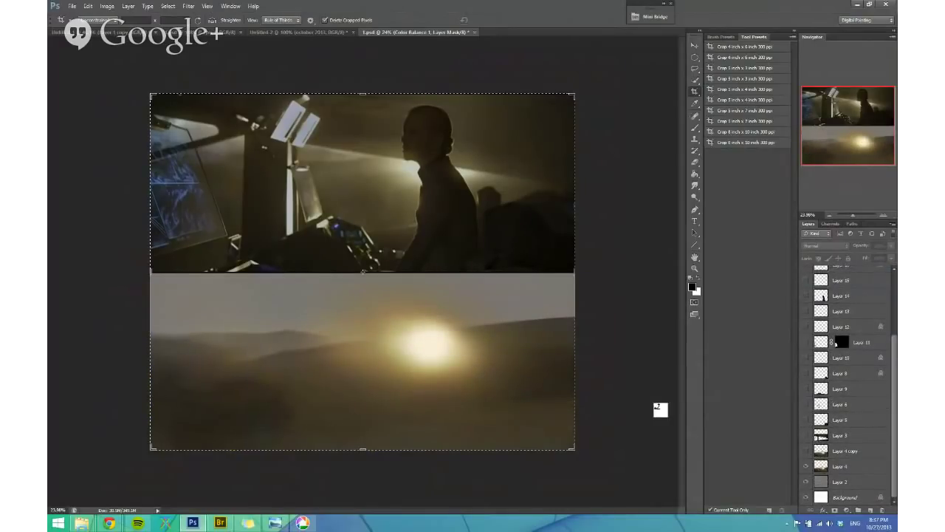
key(b)
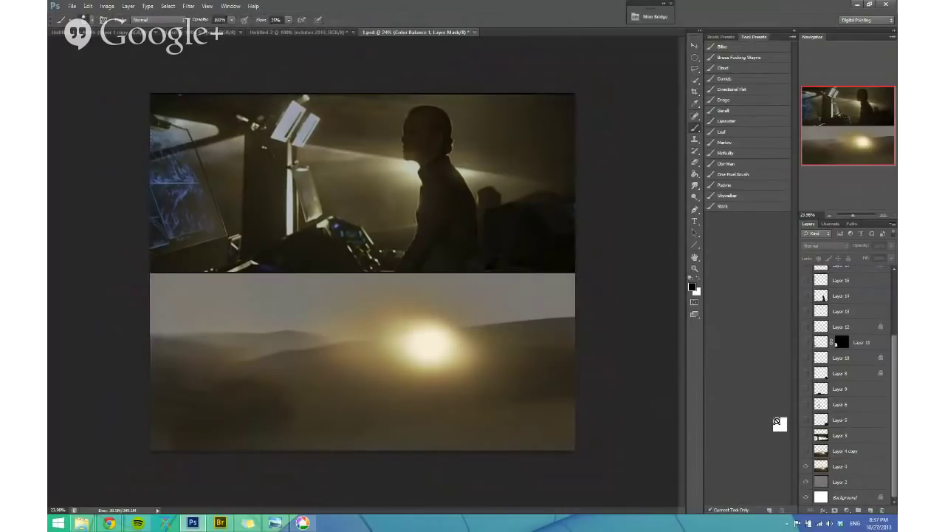
click(806, 466)
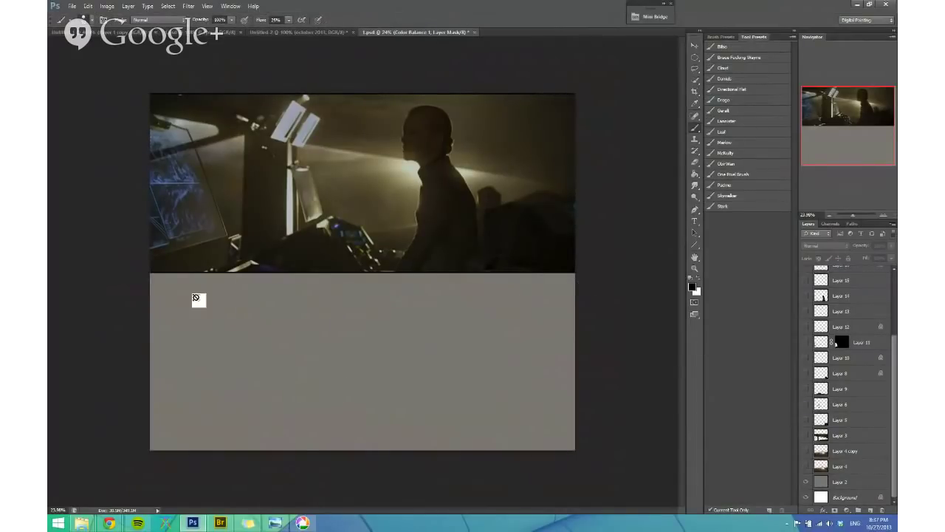
Step: Check the film still at thumbnail size, and show Layer 4 and Layer 4 copy to present the study's background base
key(ctrl+plus)
drag(206, 100, 282, 188)
drag(481, 270, 412, 271)
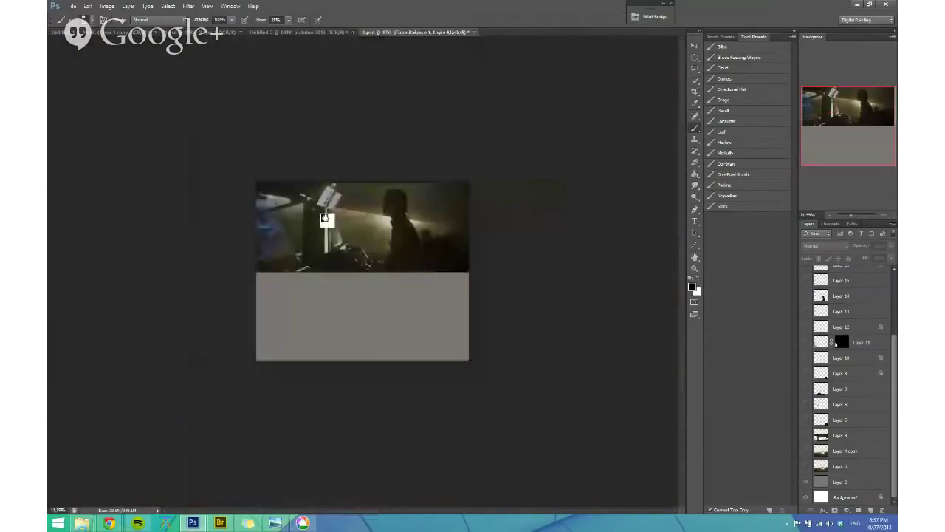
drag(340, 226, 369, 228)
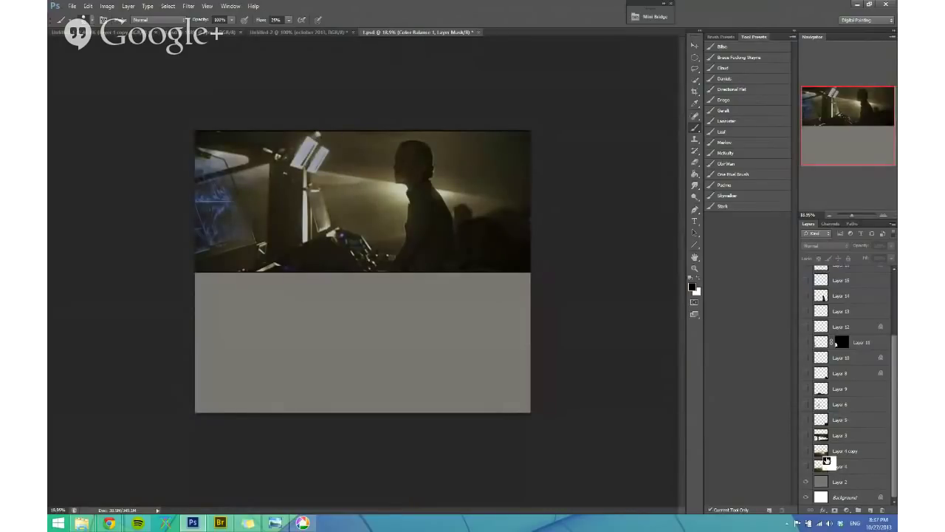
click(806, 468)
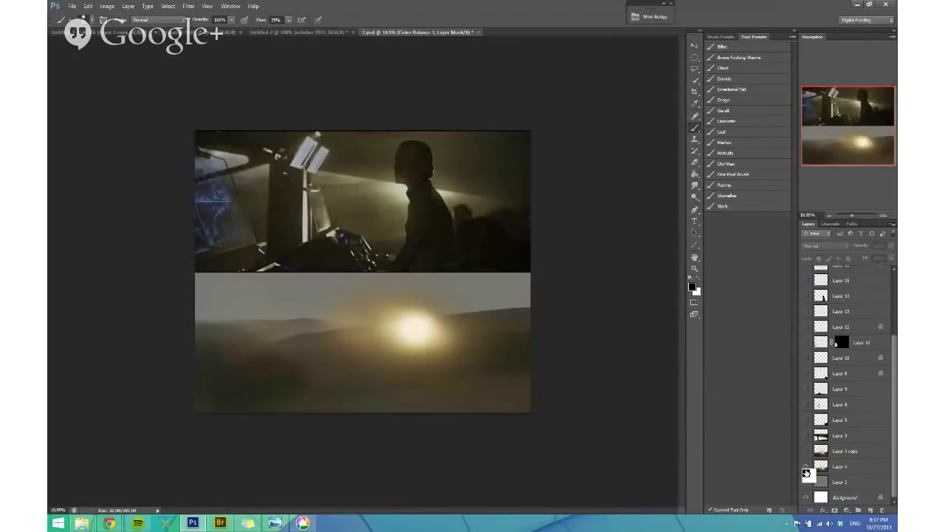
click(807, 453)
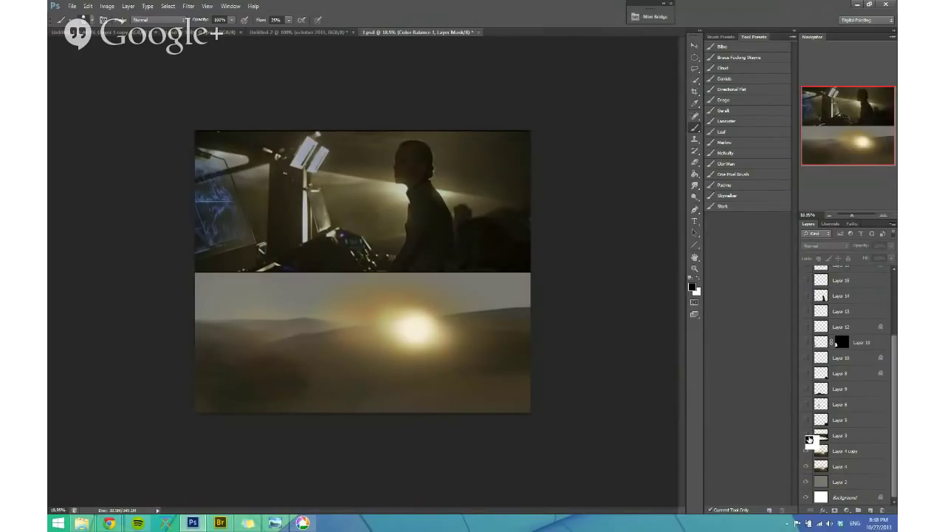
Step: Toggle Layer 3 repeatedly to compare the study with and without the structural shapes, leaving it shown
click(809, 440)
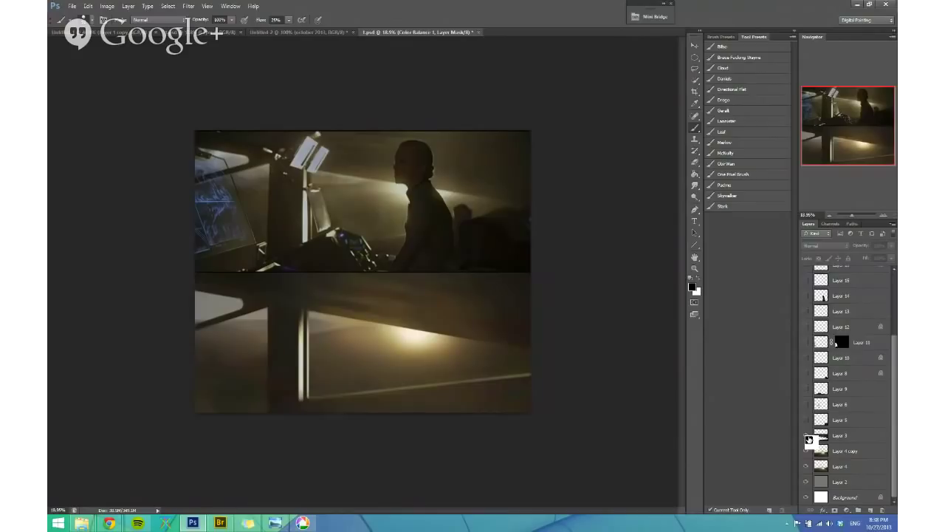
click(809, 441)
click(809, 440)
click(809, 440)
click(810, 441)
Step: Show Layers 5 and 6, toggling Layer 5 to demonstrate the dark background shapes it adds
click(808, 421)
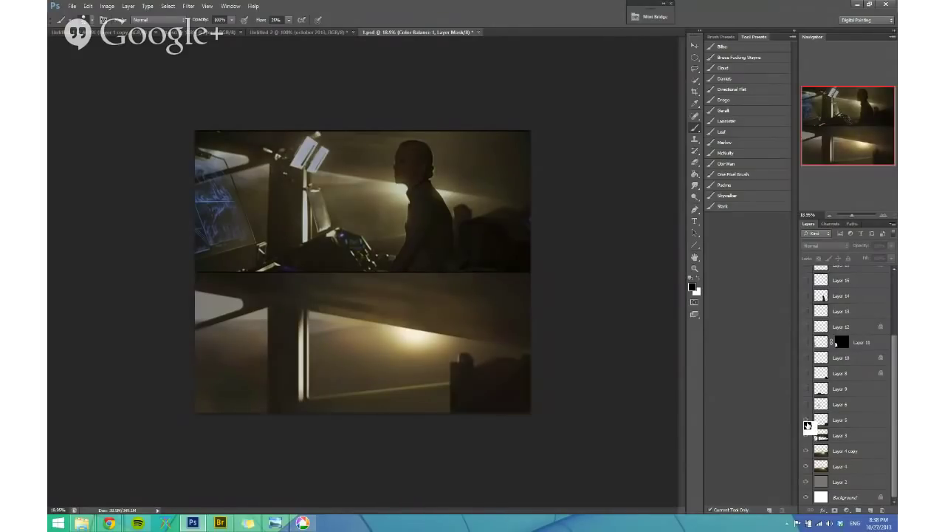
click(807, 421)
click(808, 421)
click(807, 404)
click(807, 416)
click(808, 416)
Step: Show Layers 9 and 8, switching each off and on to demonstrate what it adds to the study
click(807, 389)
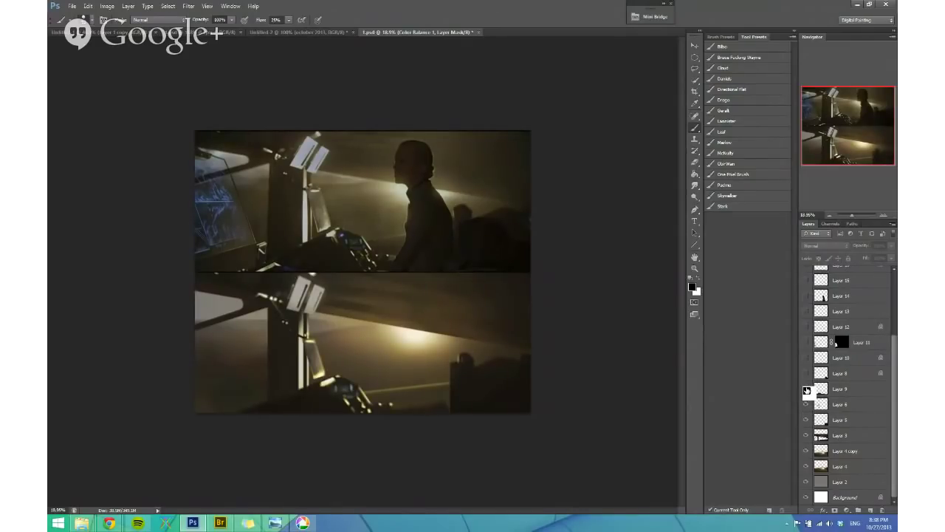
click(807, 389)
click(807, 389)
click(806, 375)
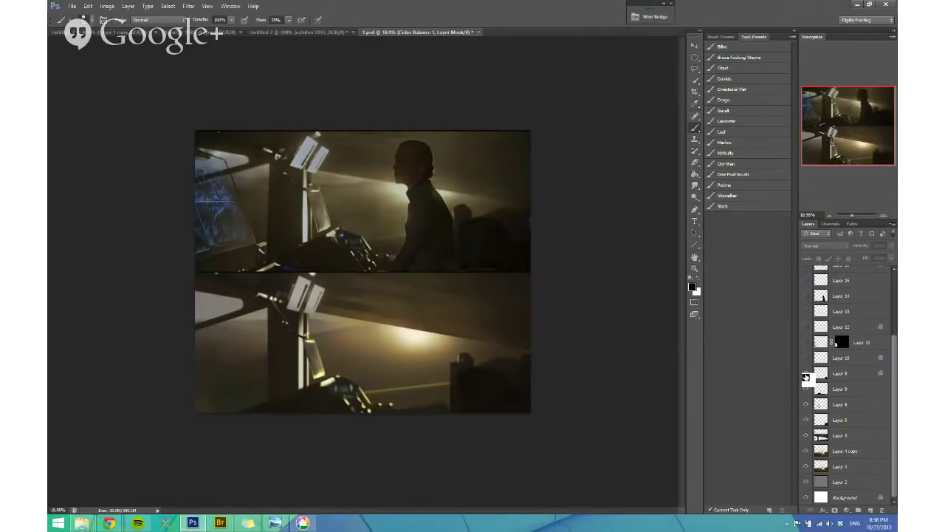
click(806, 376)
click(806, 376)
Step: Show Layers 10 through 13 to build up the study's holographic screen and its frame
drag(544, 251, 608, 236)
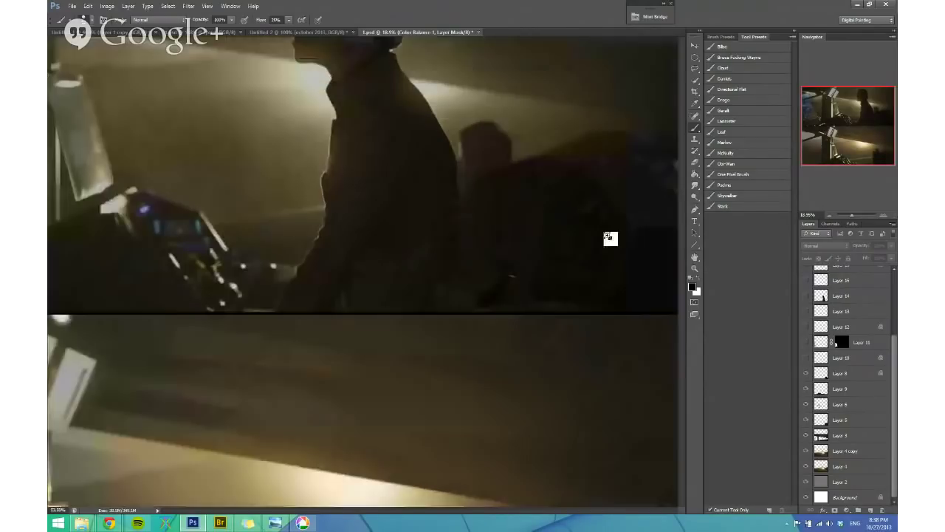
scroll(610, 238, up, 2)
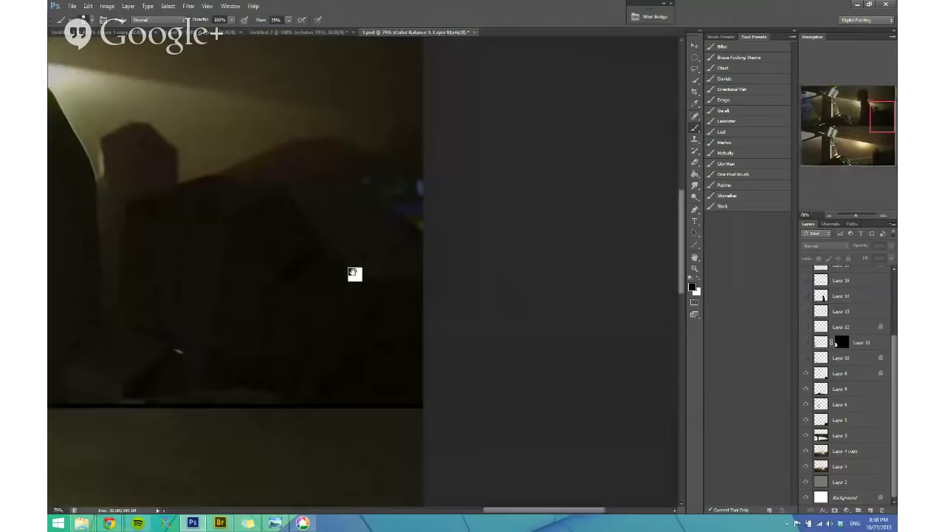
scroll(344, 352, down, 5)
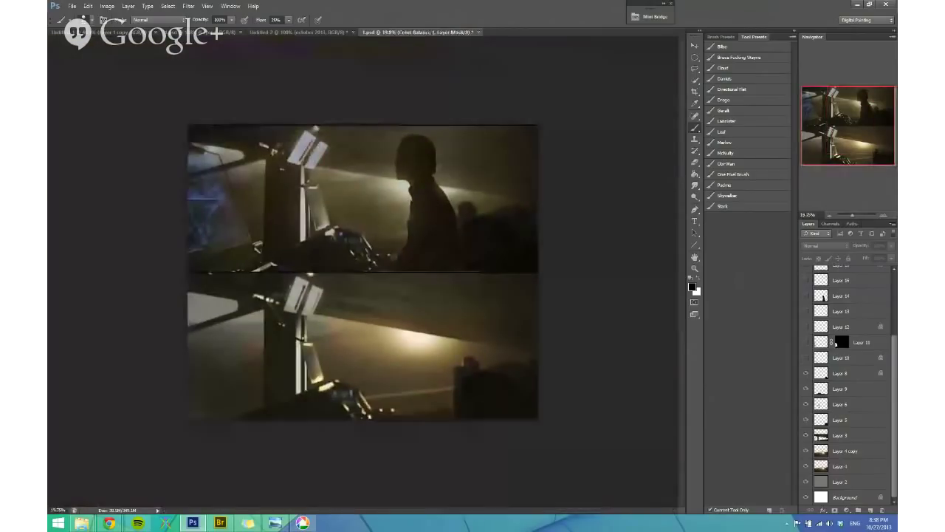
click(806, 358)
scroll(566, 320, up, 2)
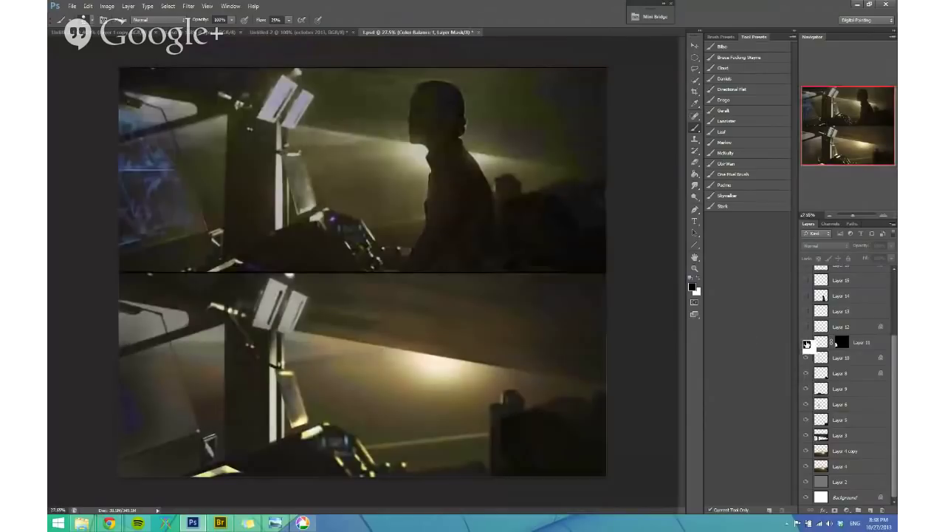
click(807, 330)
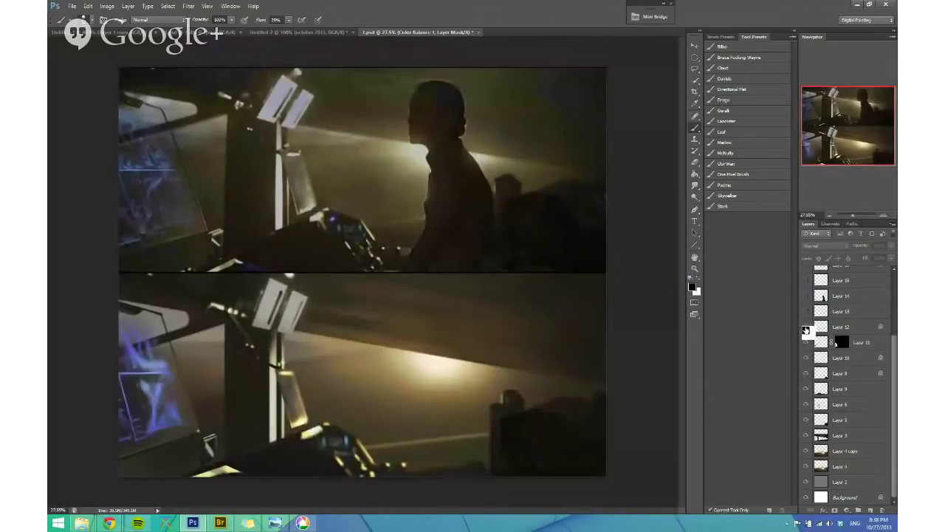
click(806, 314)
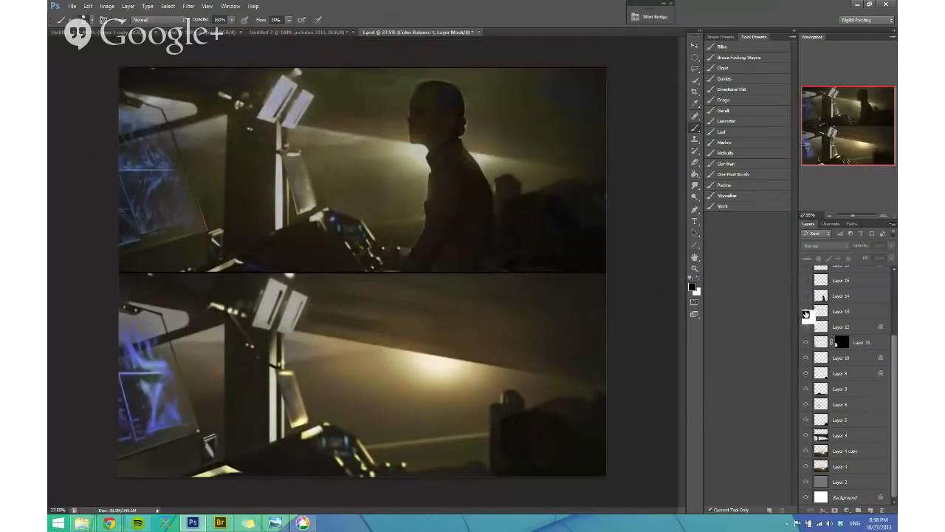
Step: Toggle Layer 14 to compare the study with and without the woman's figure, and show Layer 15 to inspect her silhouette up close
click(807, 297)
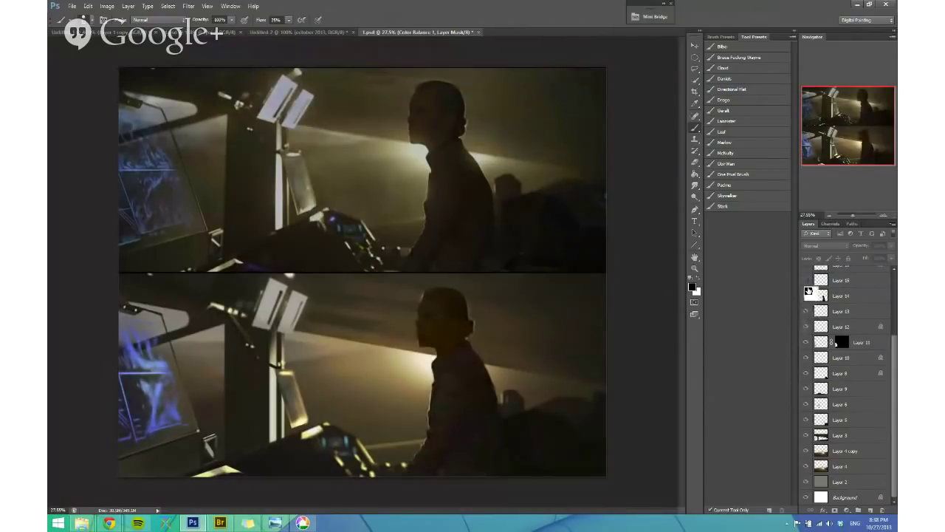
click(807, 296)
click(807, 295)
click(807, 284)
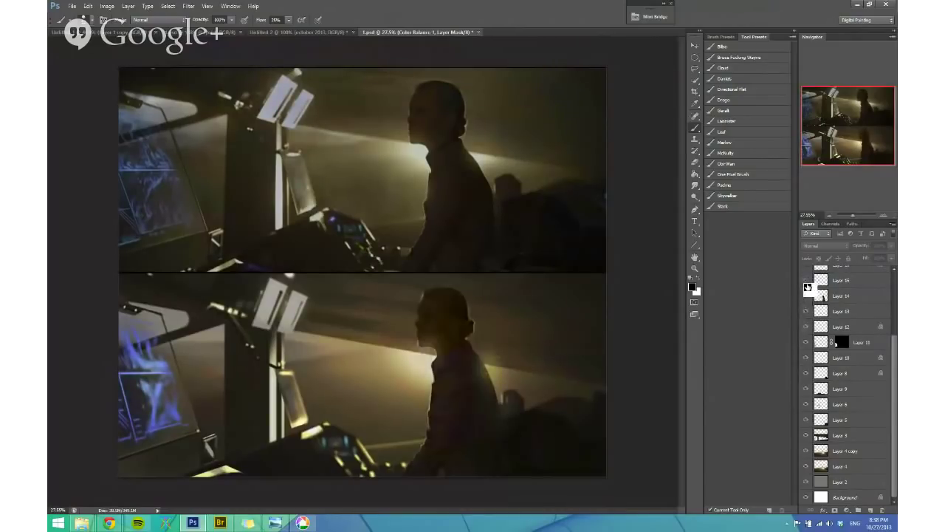
scroll(808, 287, up, 3)
click(809, 359)
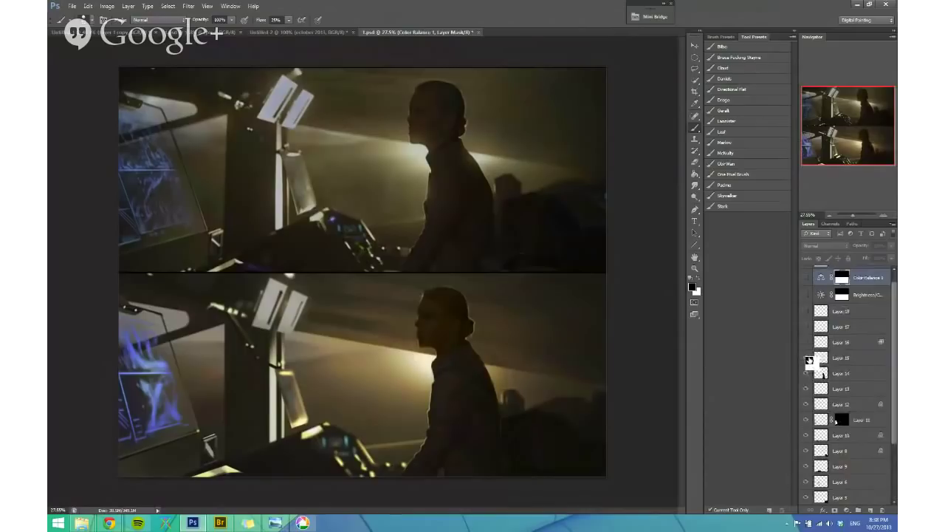
drag(518, 373, 569, 368)
drag(397, 363, 415, 340)
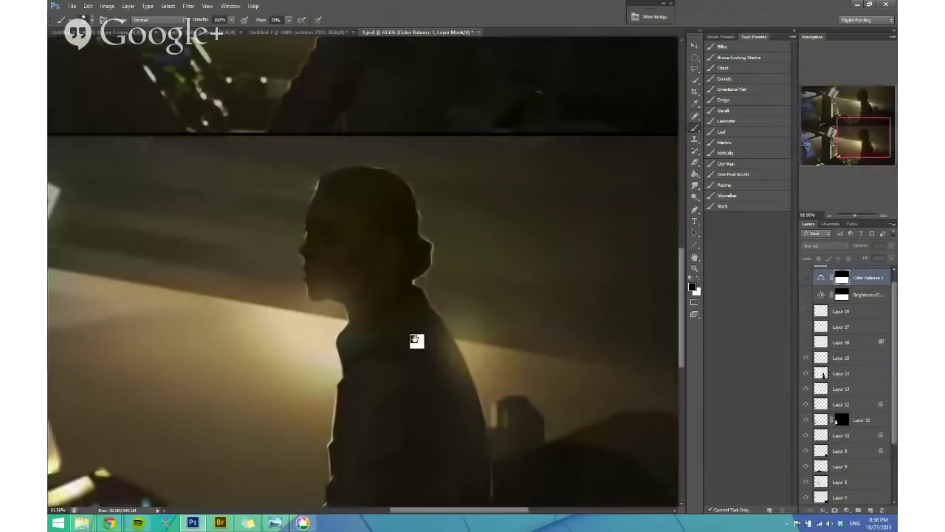
Step: Show Layers 16, 17 and 18 and the Brightness/Contrast adjustment layer of the study
scroll(480, 327, down, 4)
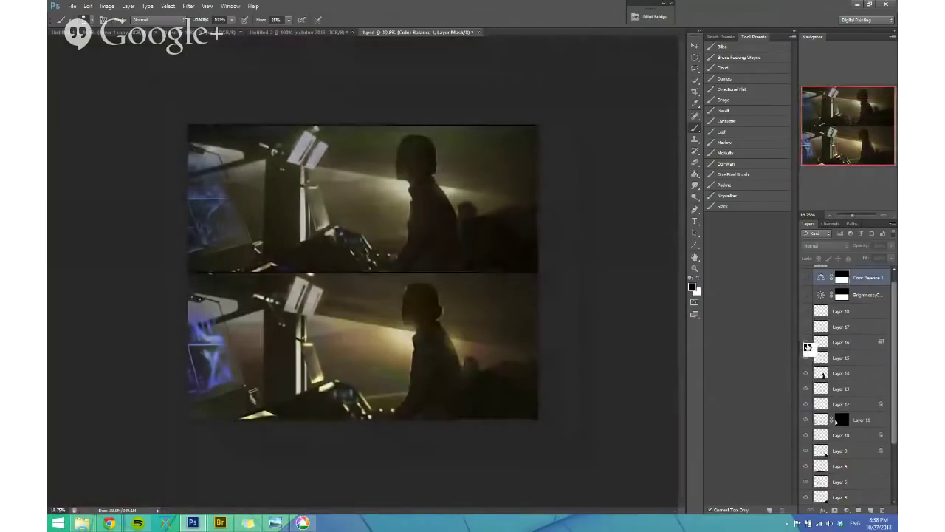
scroll(517, 334, up, 1)
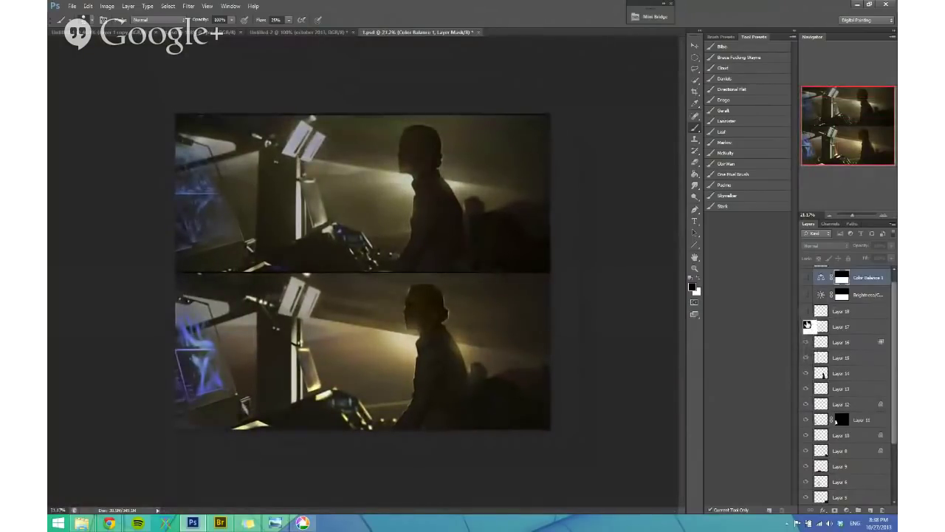
click(807, 325)
click(806, 310)
click(806, 295)
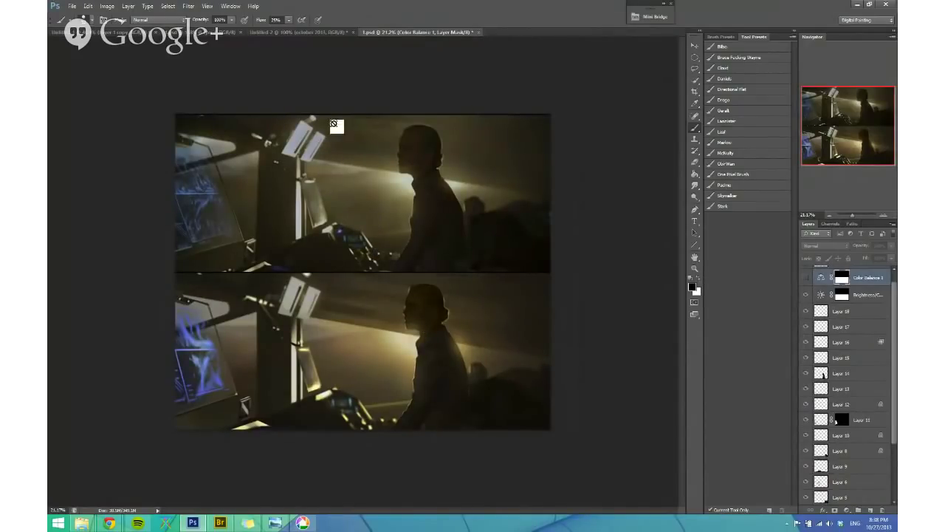
Step: Close the Prometheus study document and switch to the Prometheus folder in File Explorer
click(478, 33)
click(473, 194)
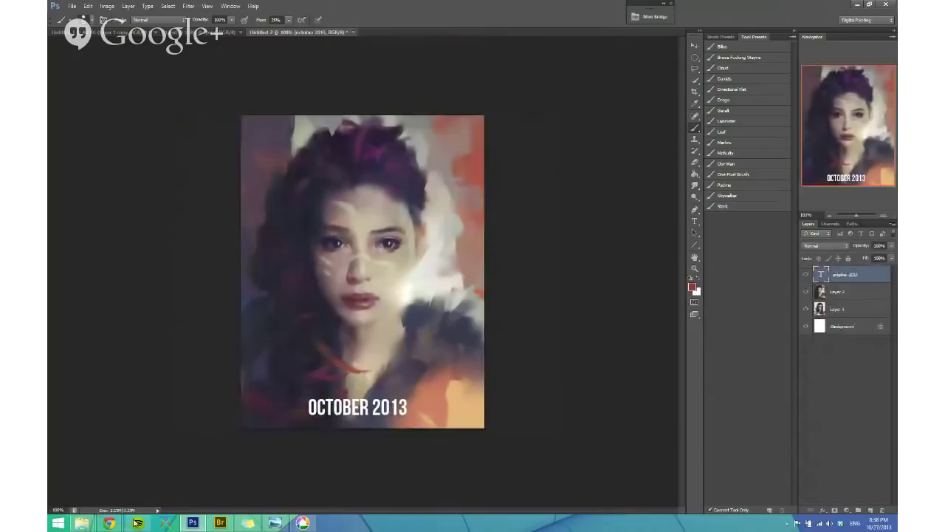
mouse_move(82, 523)
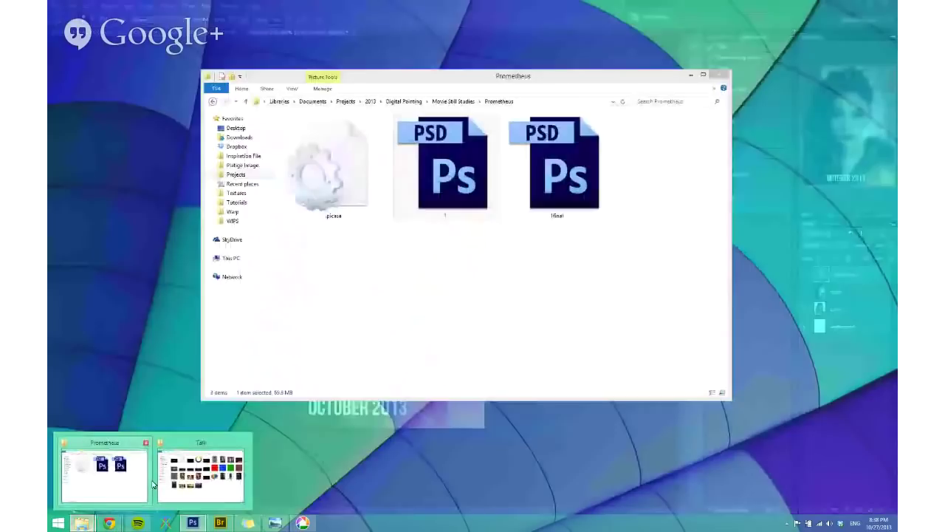
click(143, 487)
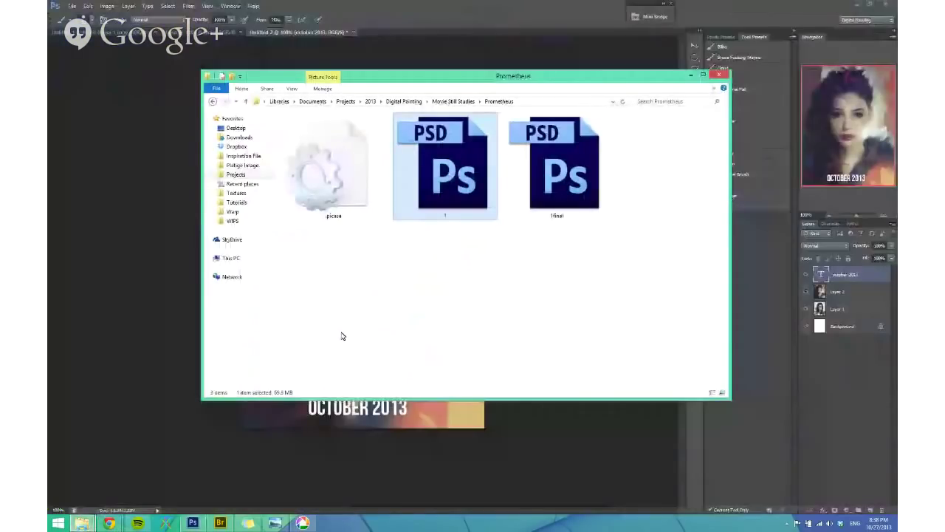
click(342, 336)
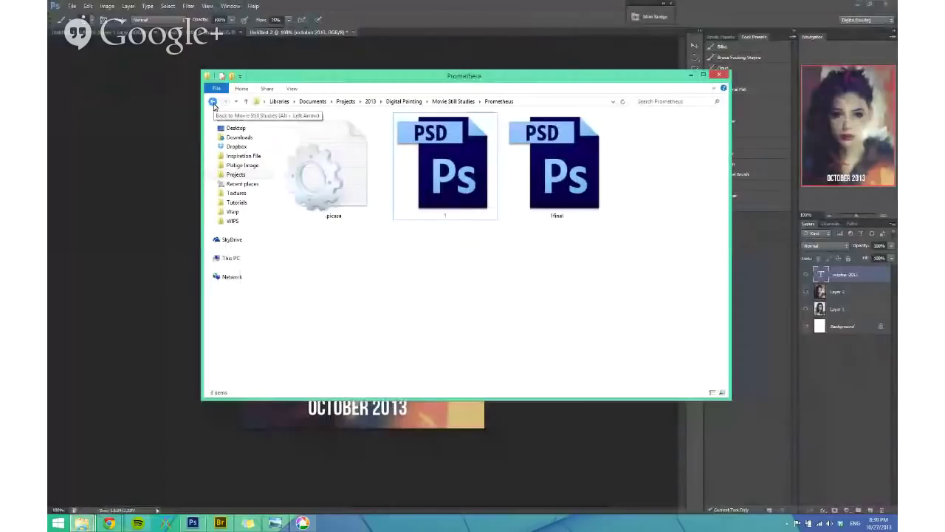
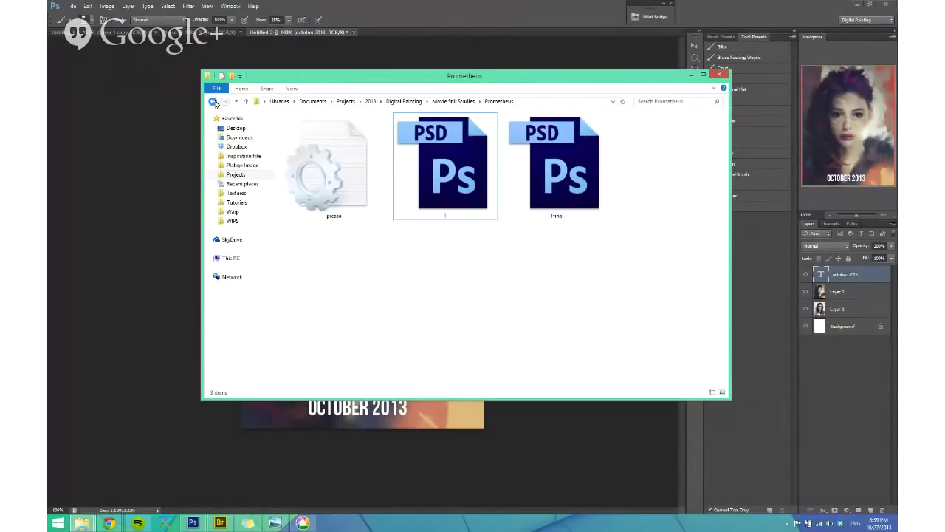
Step: Open study.psd from folder 1 inside the "1 hour" movie still studies folder and enlarge the dragon study slightly
click(213, 102)
double_click(328, 163)
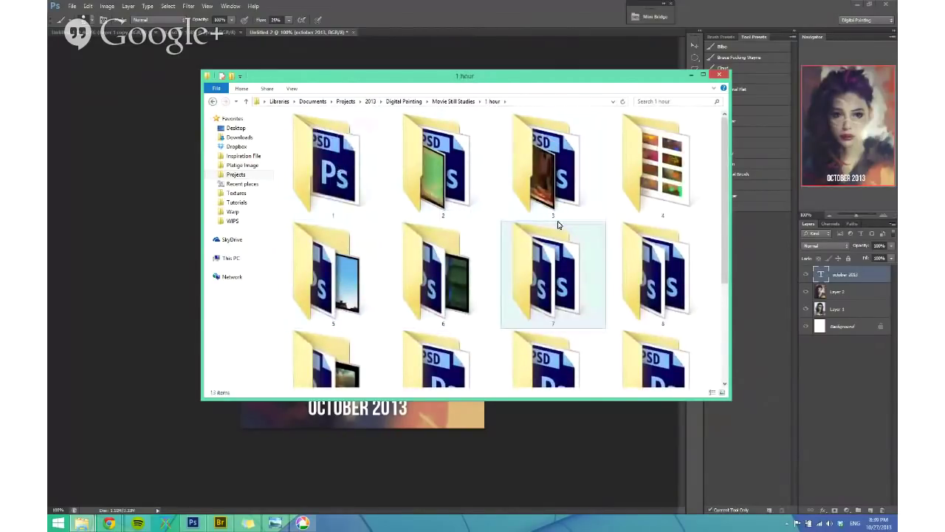
double_click(356, 183)
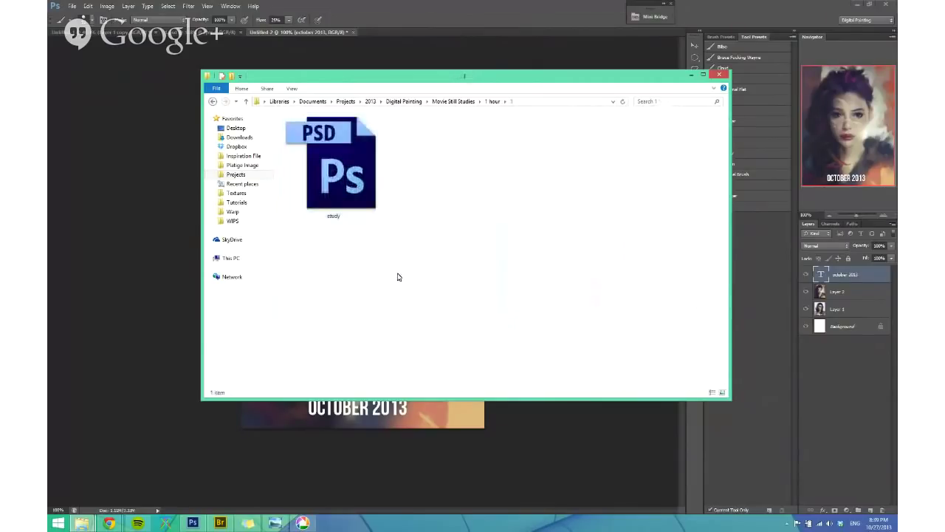
double_click(345, 175)
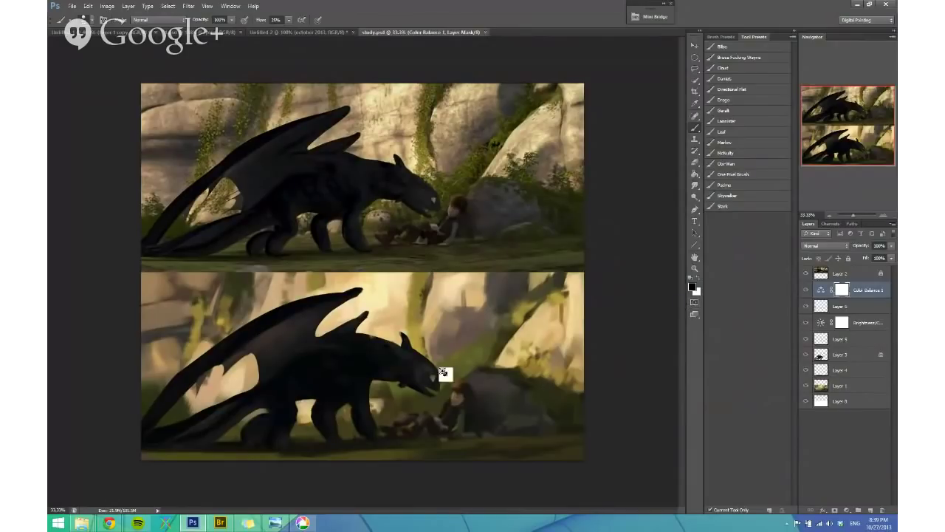
drag(446, 374, 380, 266)
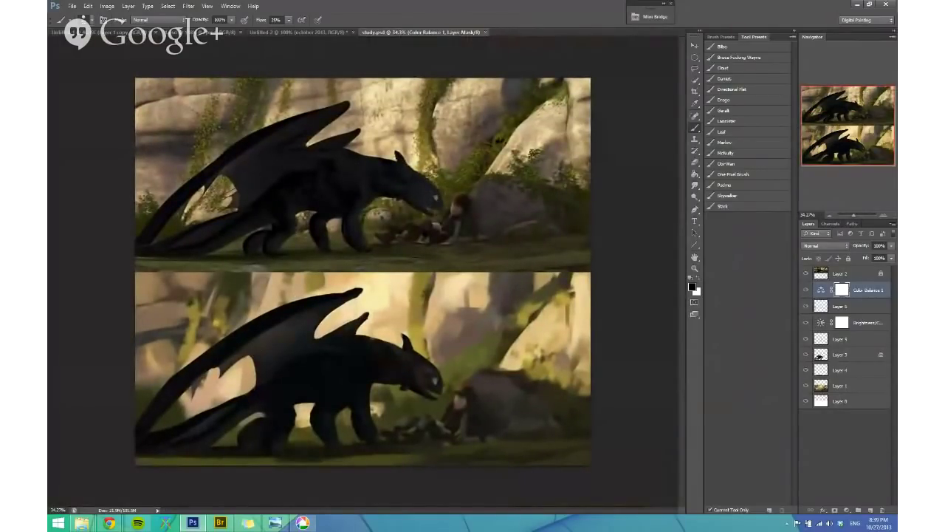
Step: Close study.psd and open 2.psd, the panda study, from folder 2 of the "1 hour" studies in File Explorer
click(485, 32)
mouse_move(82, 522)
click(122, 480)
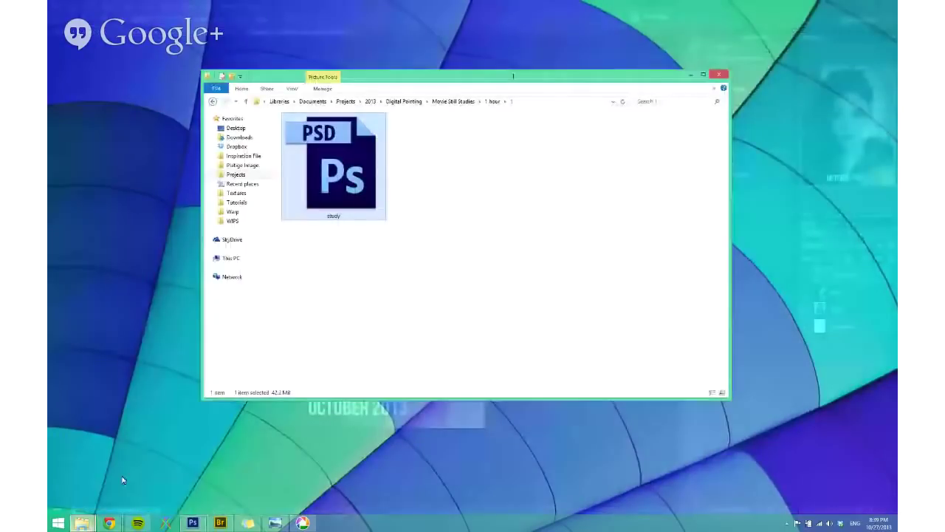
click(212, 101)
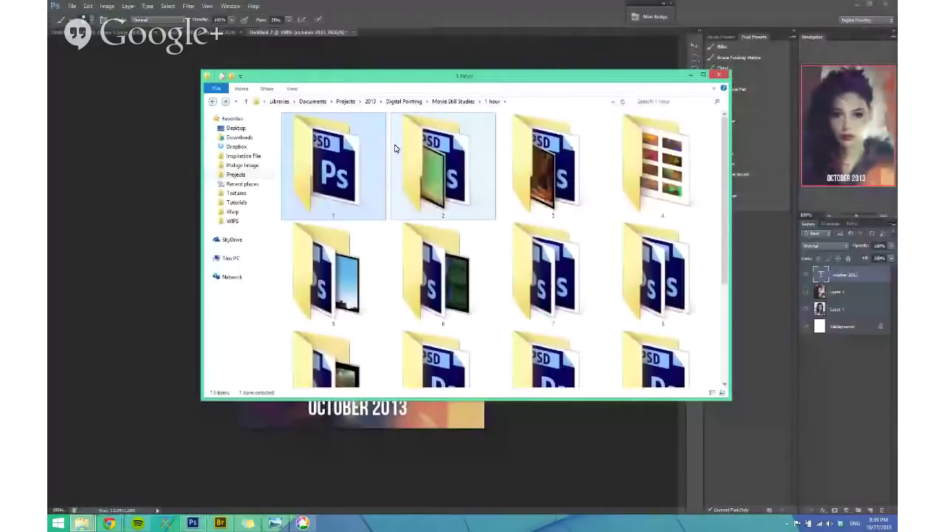
double_click(395, 148)
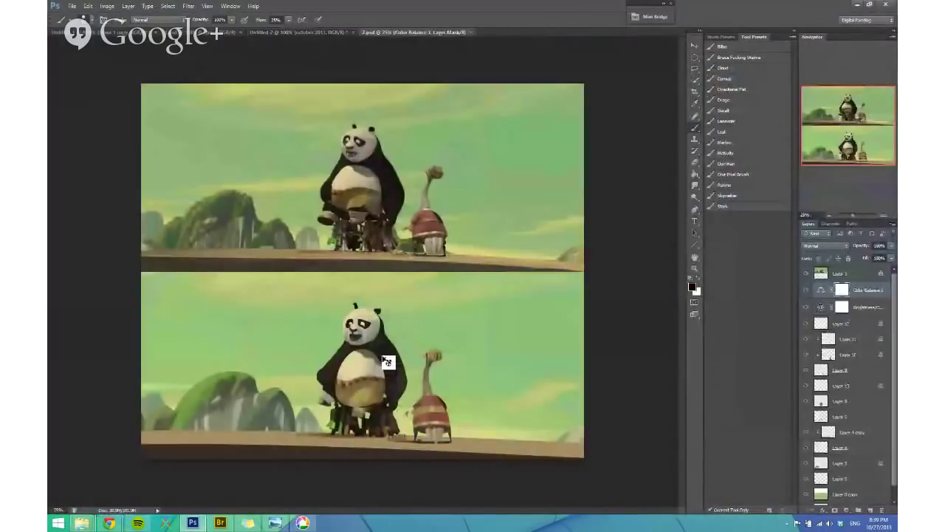
Step: Examine the painted panda and goose up close and compare the whole study with its reference in full-screen view without panels
scroll(442, 405, up, 5)
drag(428, 382, 469, 399)
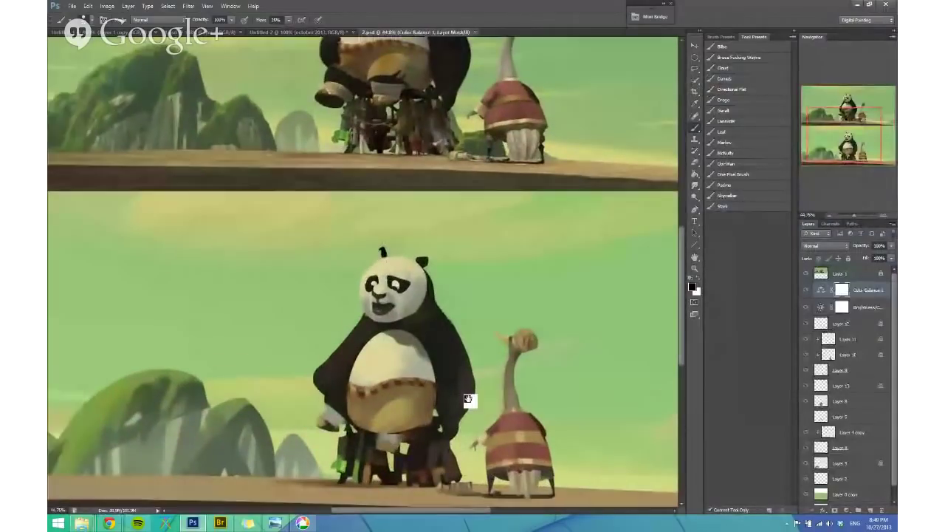
scroll(468, 400, down, 3)
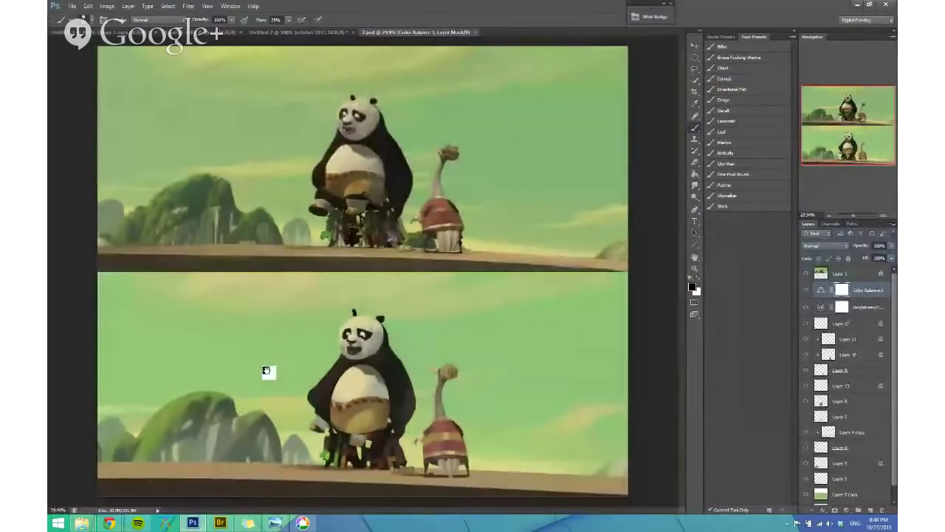
key(Tab)
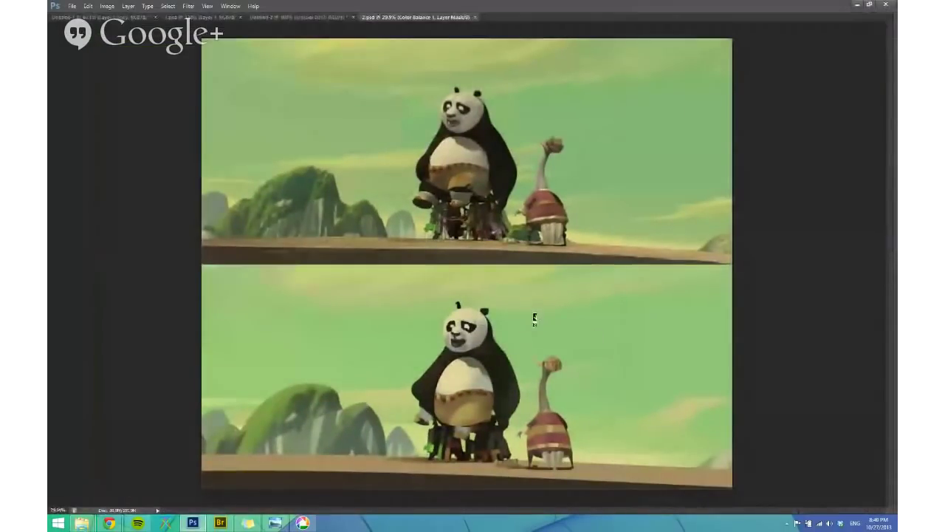
key(f)
drag(543, 318, 500, 293)
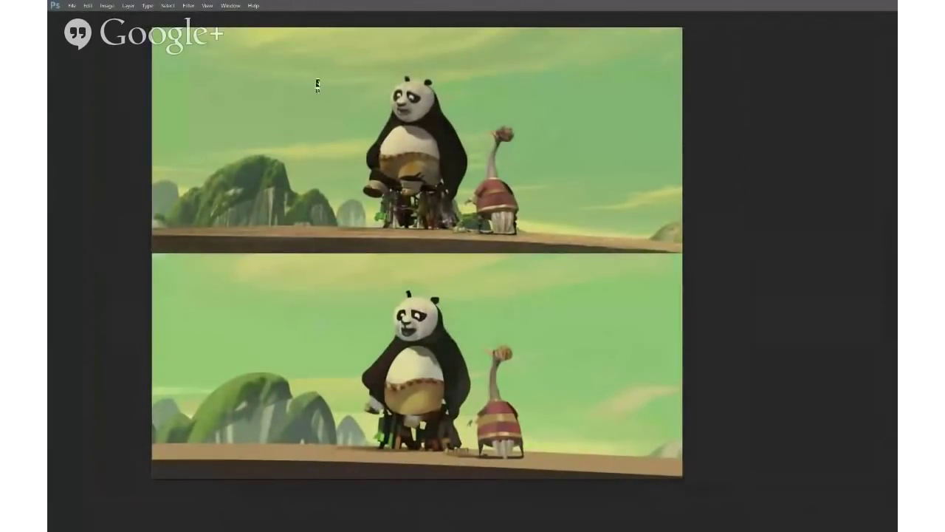
click(470, 415)
click(493, 413)
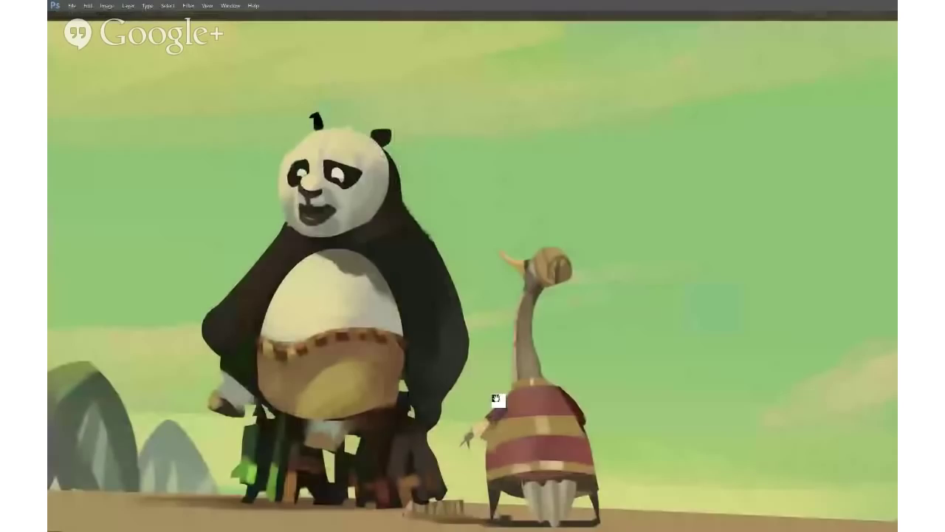
scroll(517, 359, down, 3)
drag(517, 358, 553, 323)
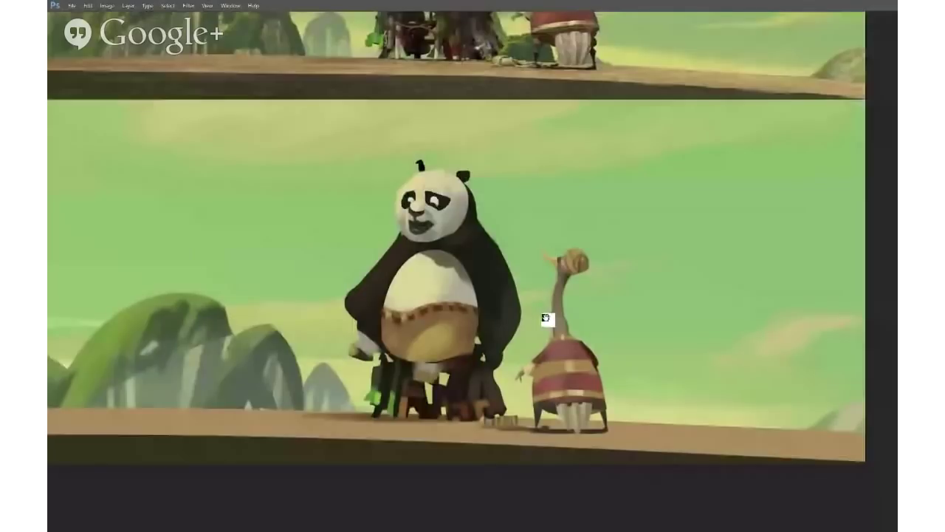
alt+click(534, 358)
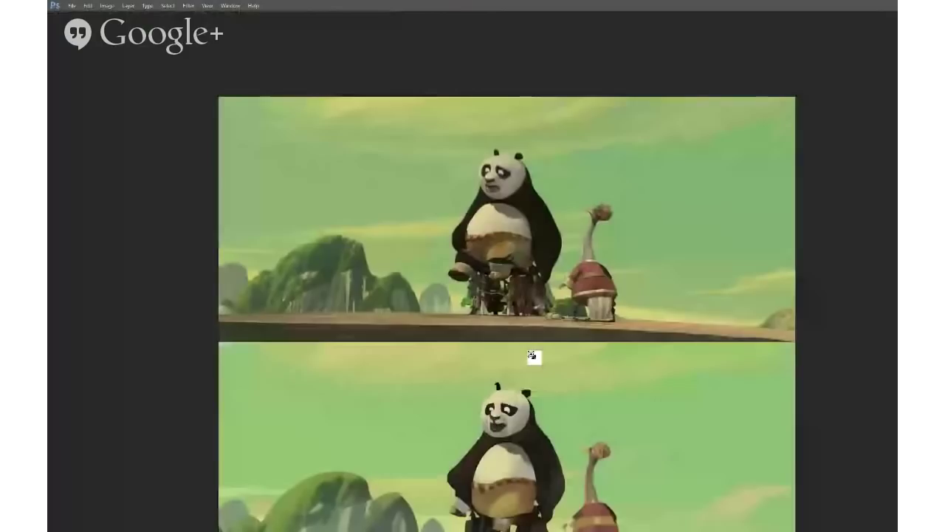
alt+click(533, 358)
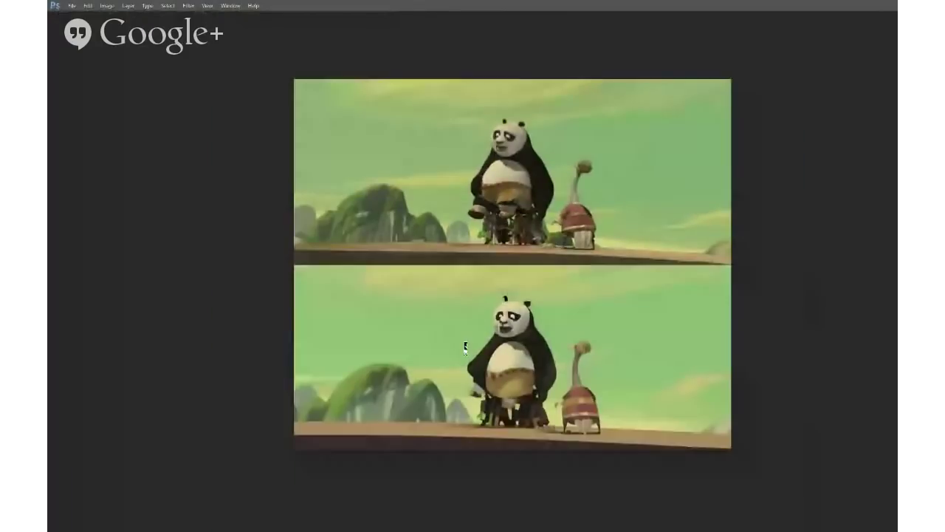
Step: Restore the panels, view the panda study against the black full-screen background, and return to the standard screen mode
key(Tab)
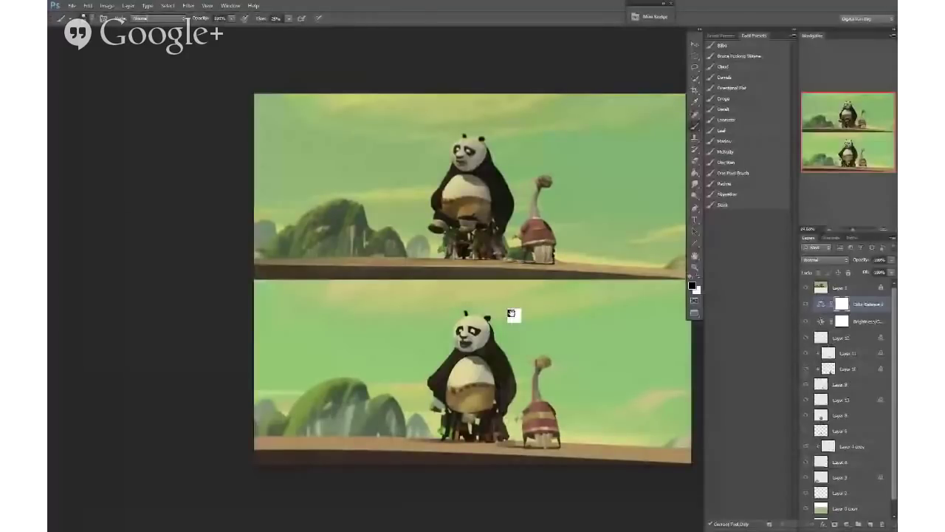
drag(513, 314, 477, 314)
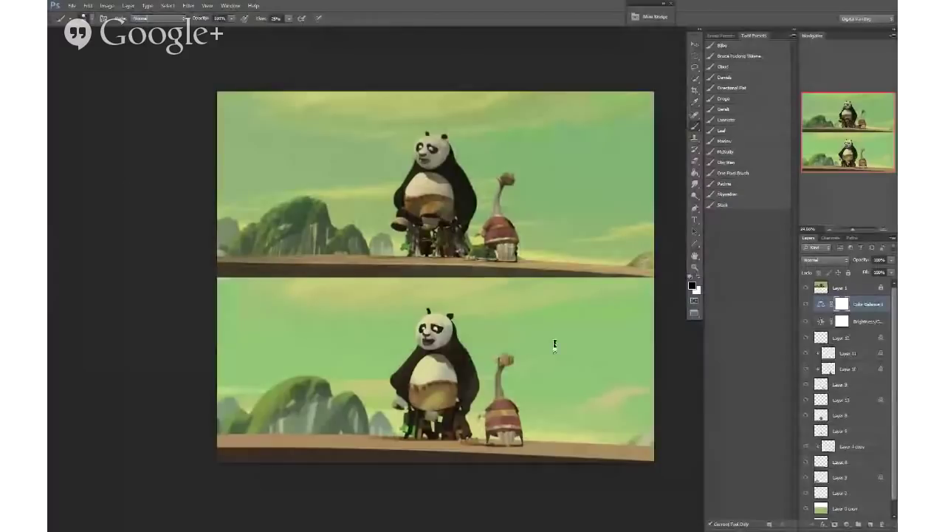
key(f)
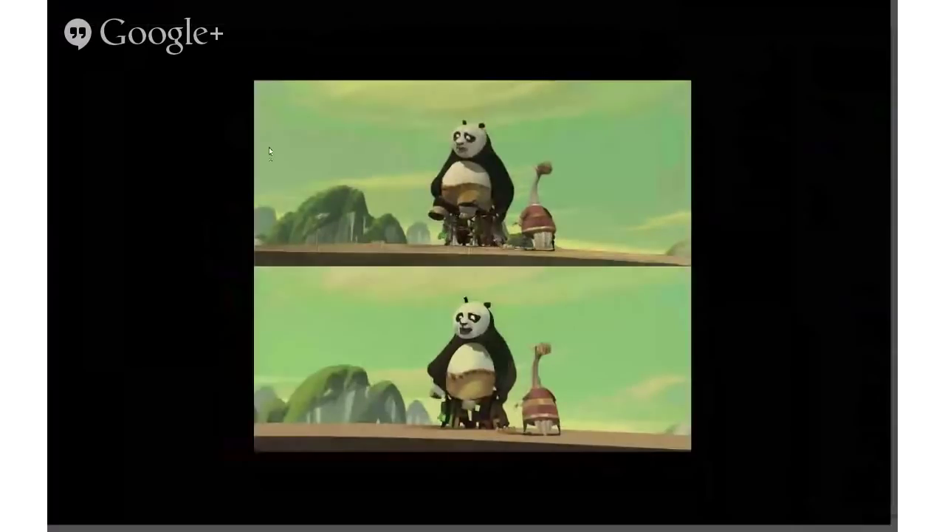
key(f)
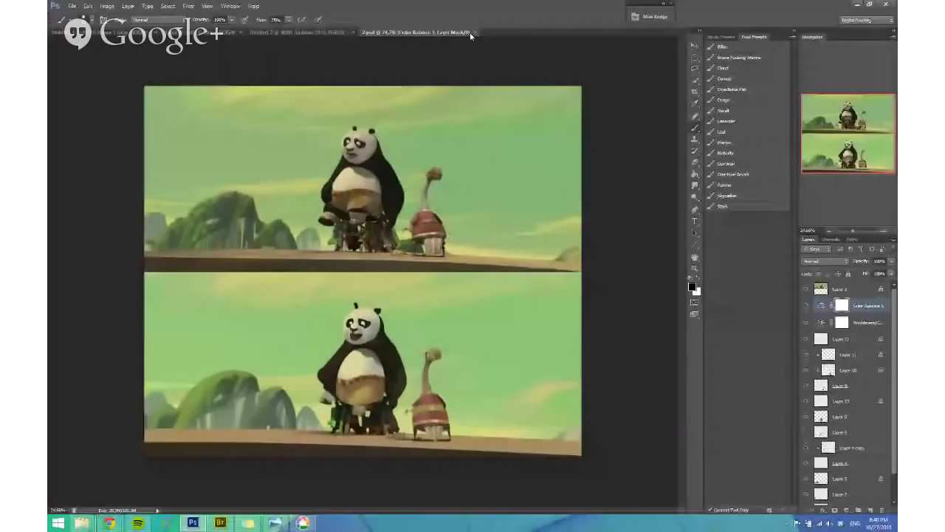
Step: Open the PSD of the study of the blonde girl with the frying pan from folder 3 of the "1 hour" studies
mouse_move(82, 522)
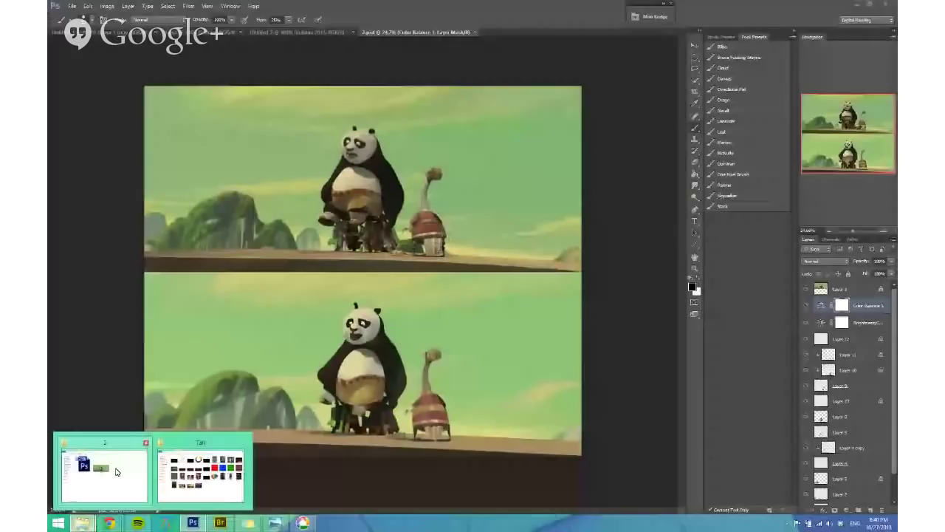
click(116, 472)
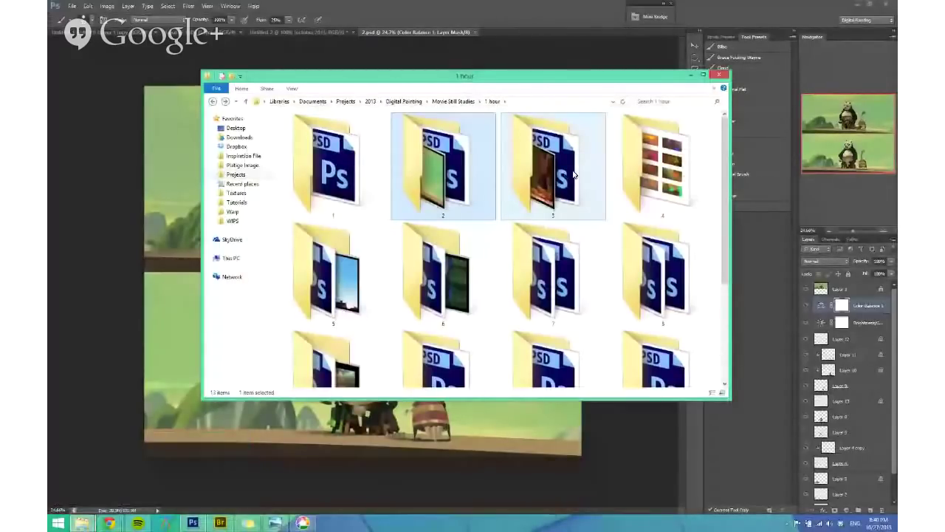
double_click(575, 175)
double_click(436, 182)
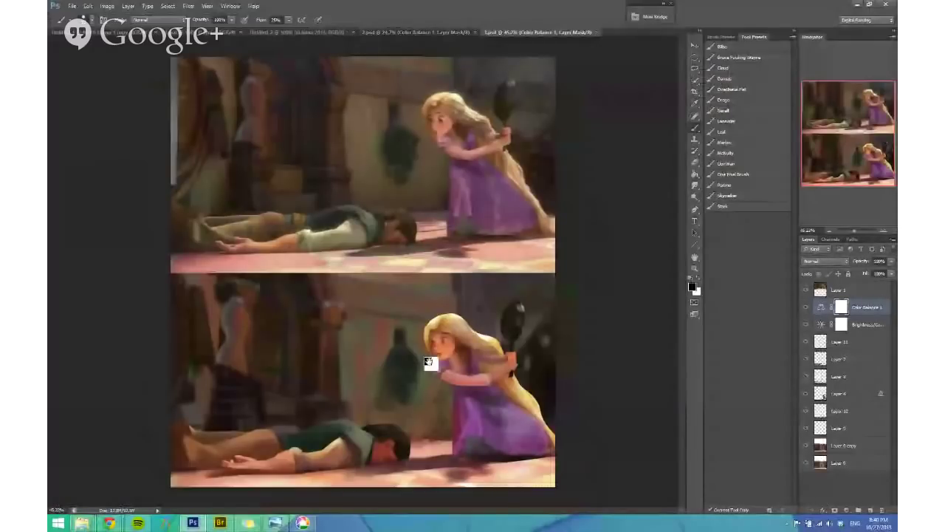
Step: Flip the canvas horizontally and compare the study with its reference at a reduced size in the full-screen modes
key(ctrl+shift+h)
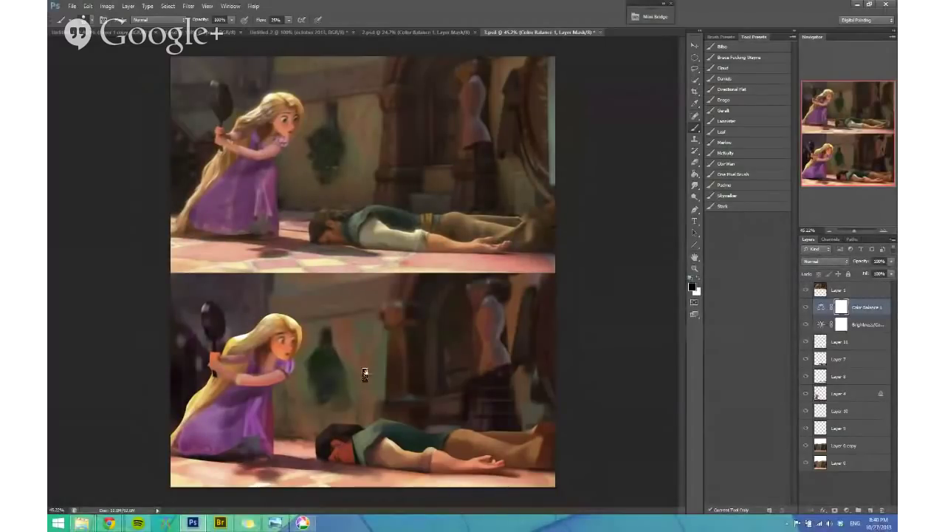
key(f)
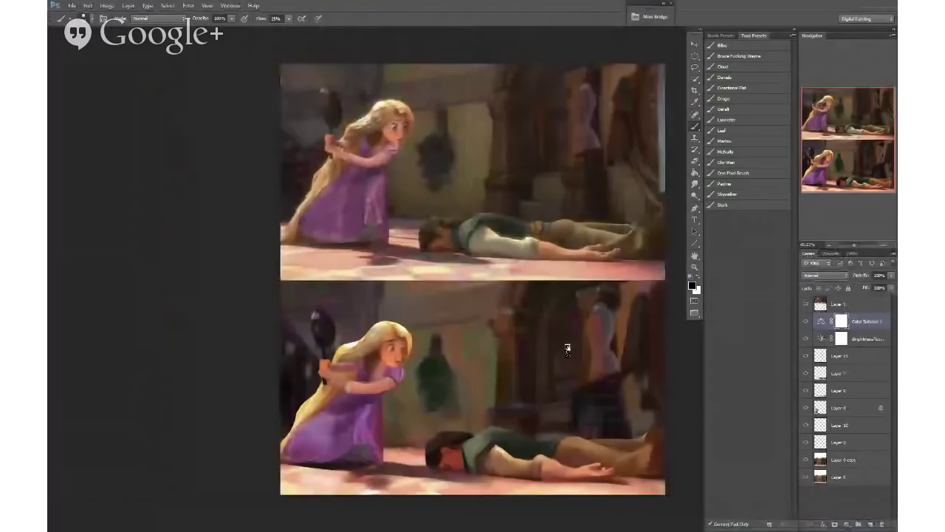
drag(568, 350, 456, 354)
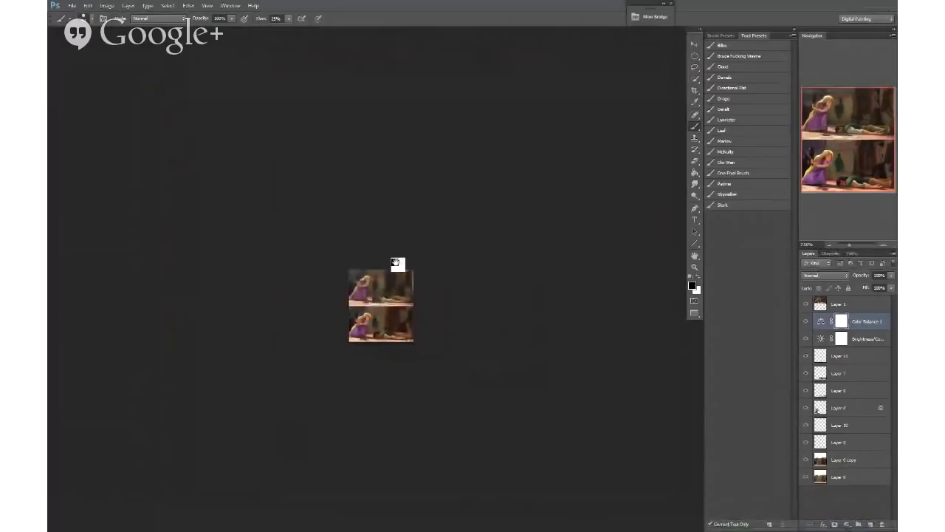
scroll(401, 338, up, 5)
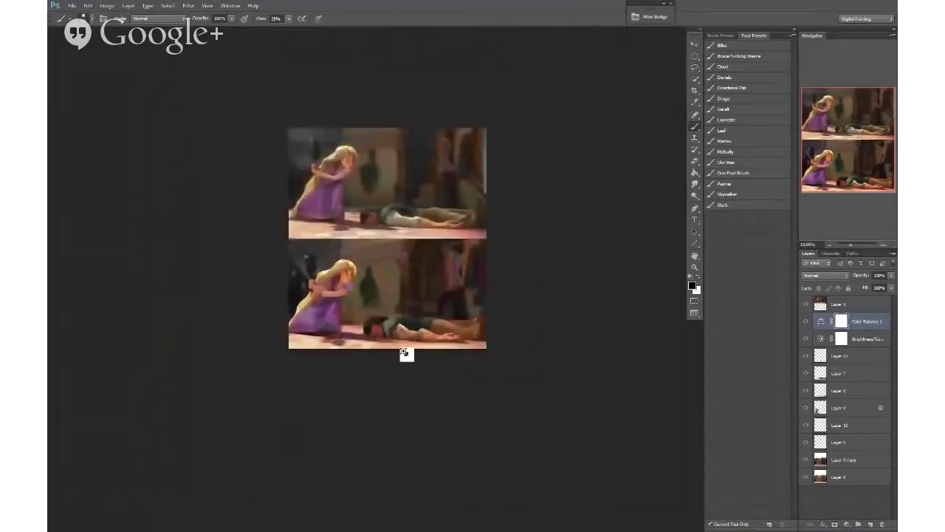
key(f)
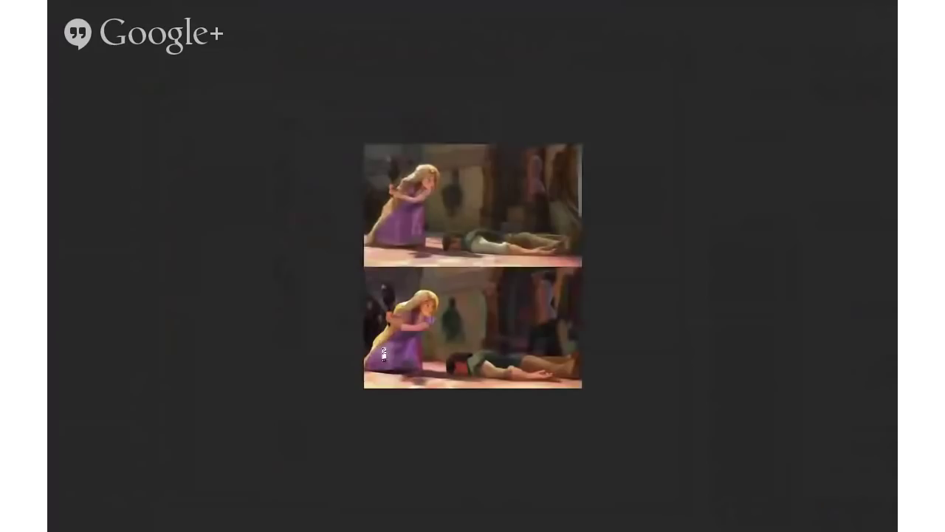
key(f)
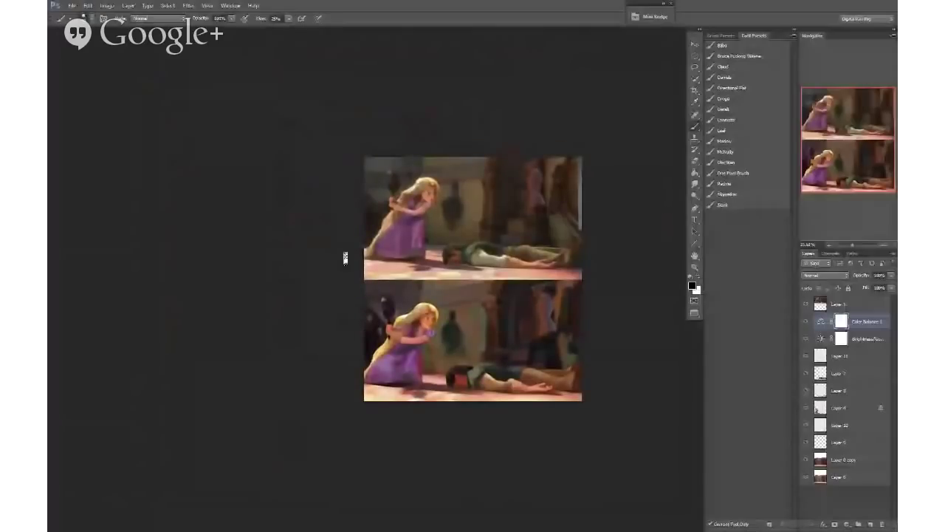
key(f)
key(g)
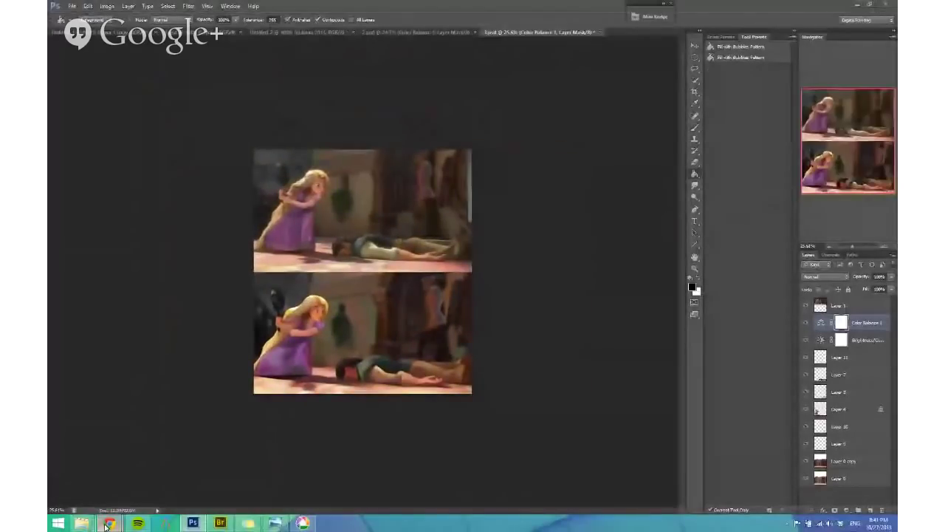
Step: Switch to Chrome and open the Disney Screencaps website in a new tab
click(118, 474)
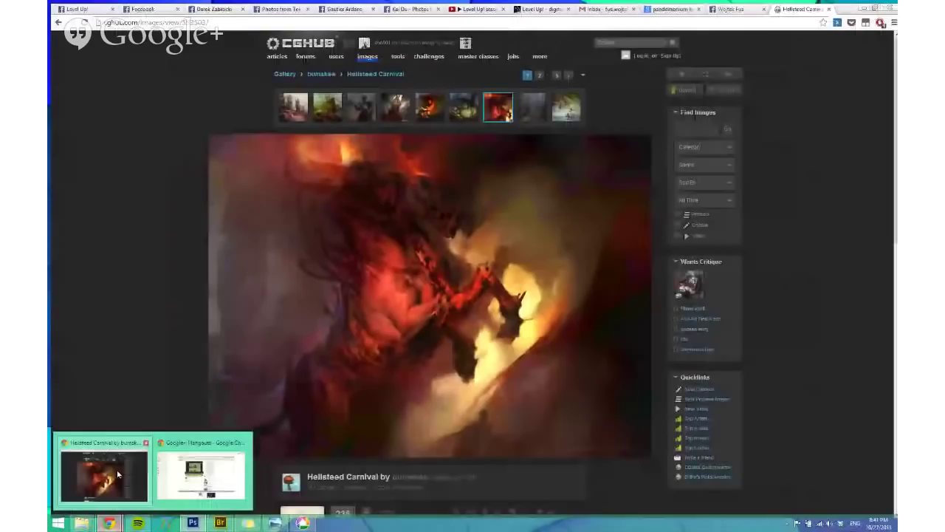
key(ctrl+t)
text(disne)
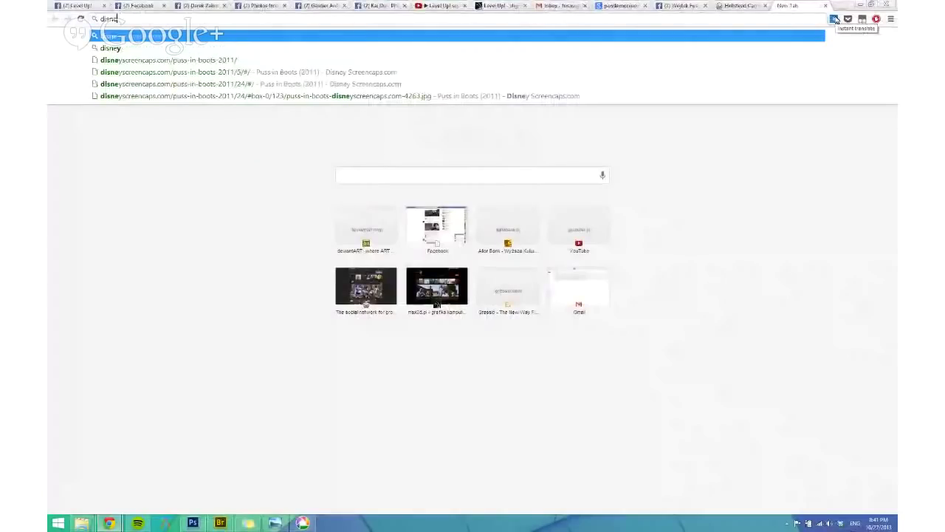
text(y scre)
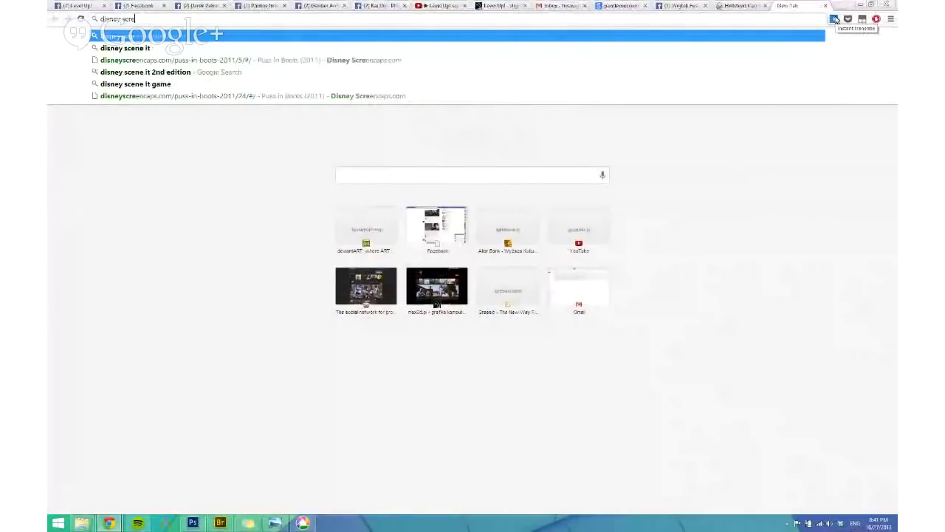
text(encaps)
key(Return)
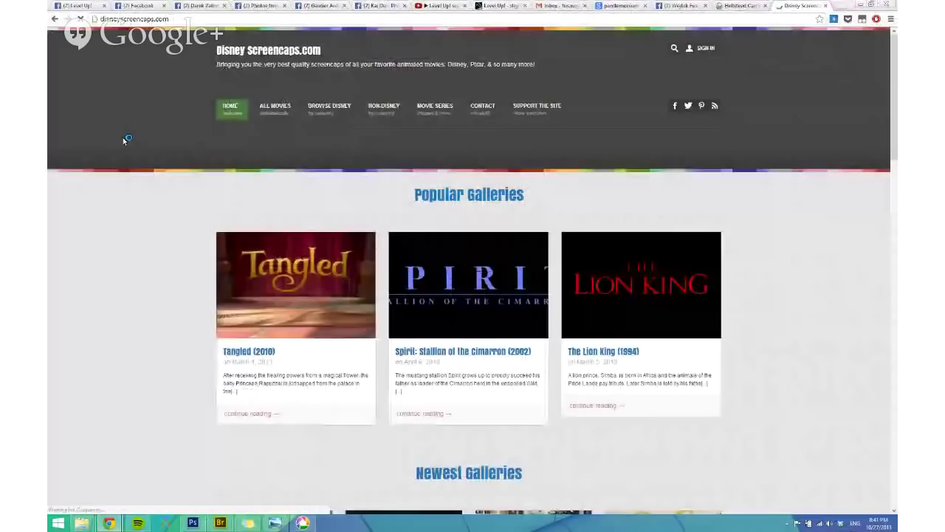
Step: Look over the popular and newest galleries on the home page and select the site's web address for sharing
scroll(237, 173, down, 5)
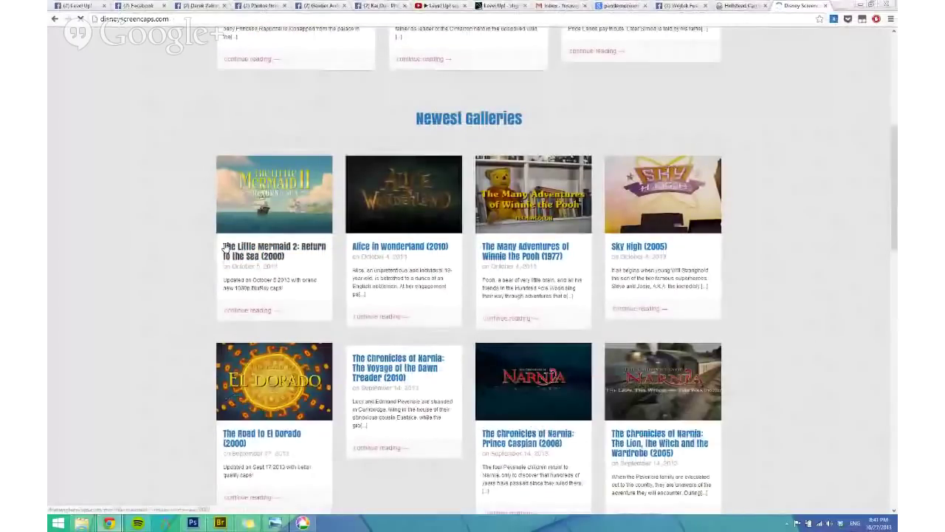
scroll(225, 248, up, 7)
click(190, 18)
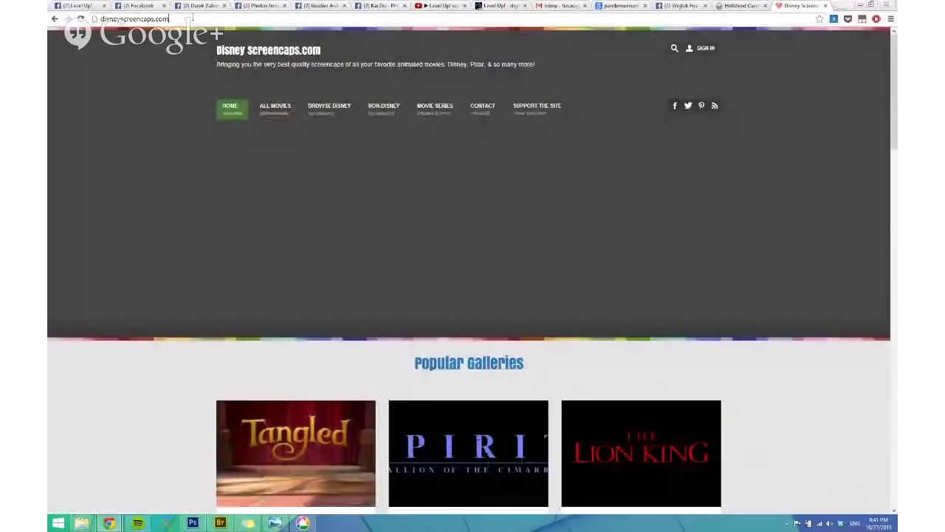
scroll(317, 303, down, 2)
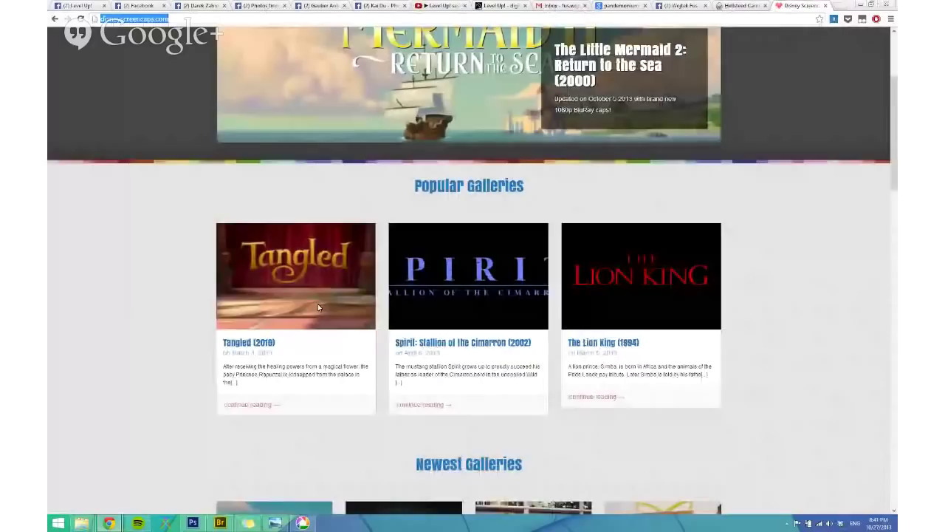
scroll(317, 307, down, 2)
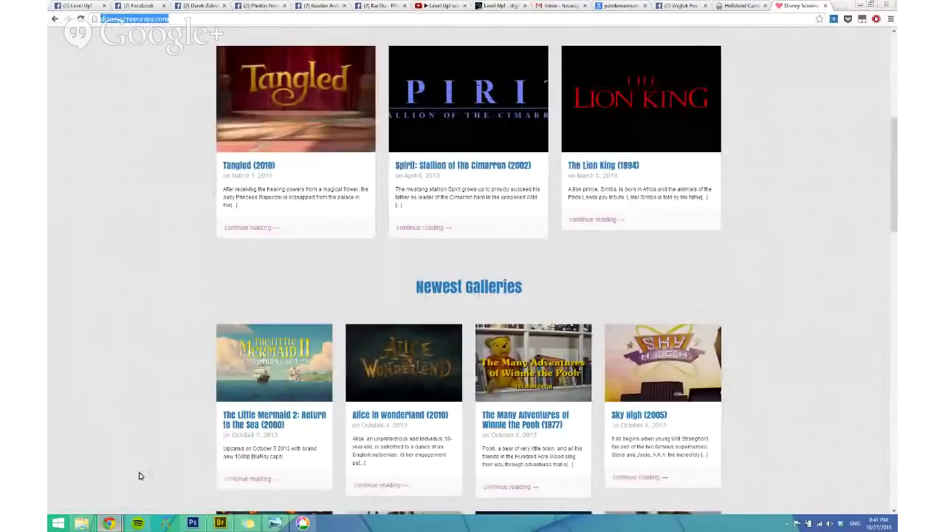
click(453, 5)
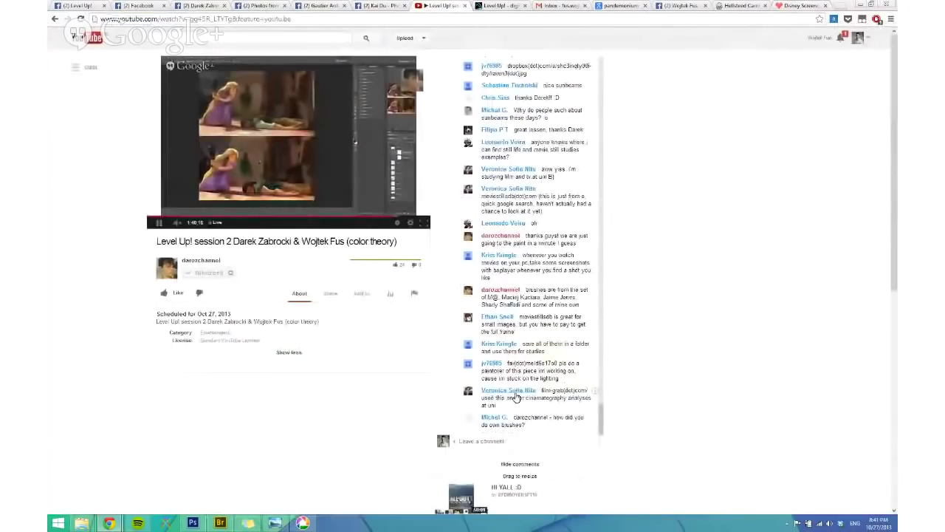
click(520, 441)
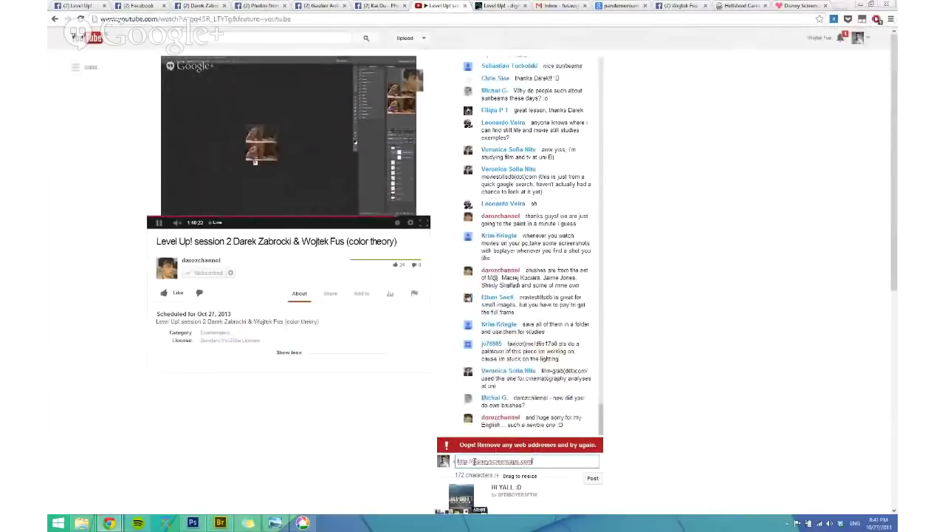
drag(463, 462, 456, 462)
key(BackSpace)
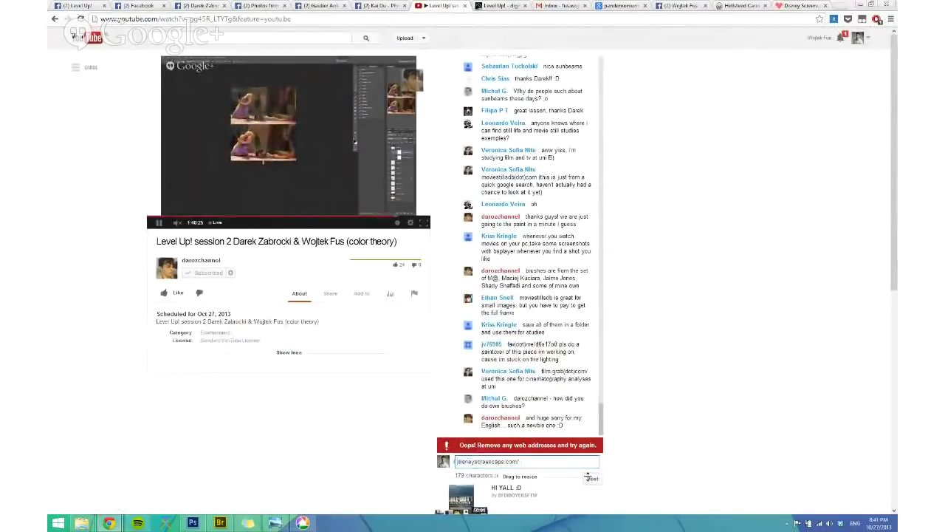
click(621, 456)
scroll(533, 447, down, 1)
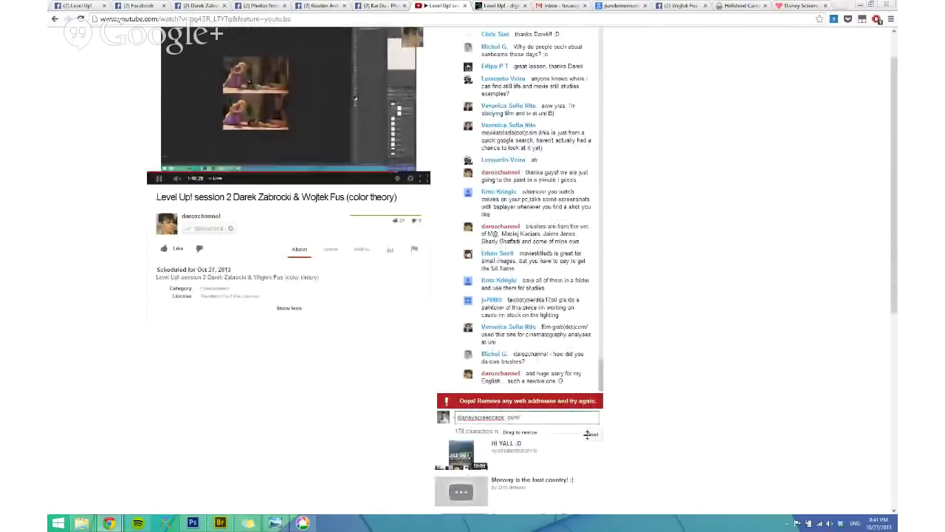
scroll(621, 411, down, 2)
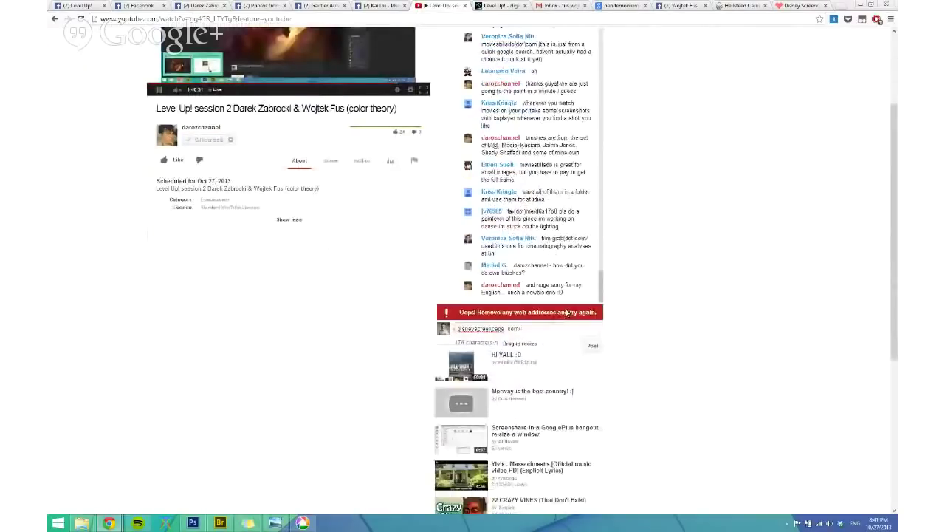
click(593, 346)
scroll(638, 277, up, 3)
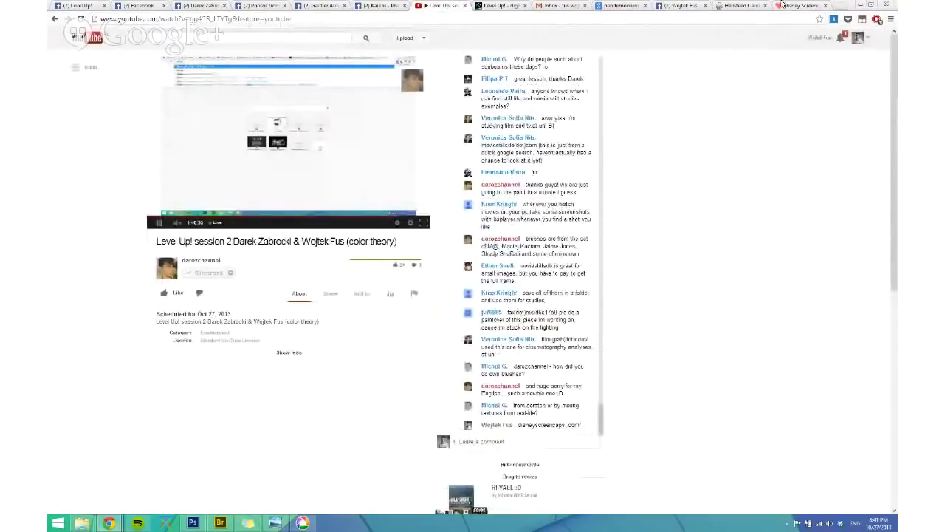
Step: Switch to Photoshop, look at the frying pan study enlarged, and close 3.psd without saving as well as the panda study 2.psd
click(193, 523)
drag(225, 311, 270, 298)
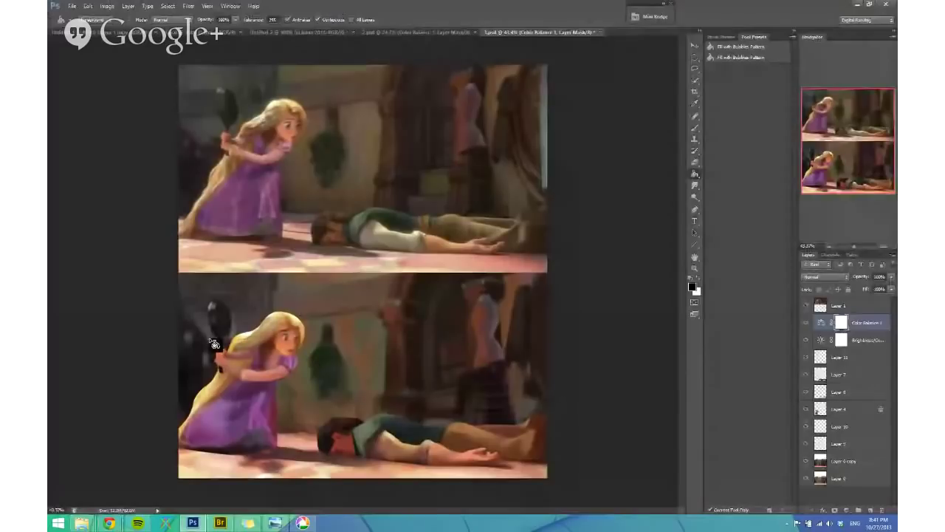
click(602, 33)
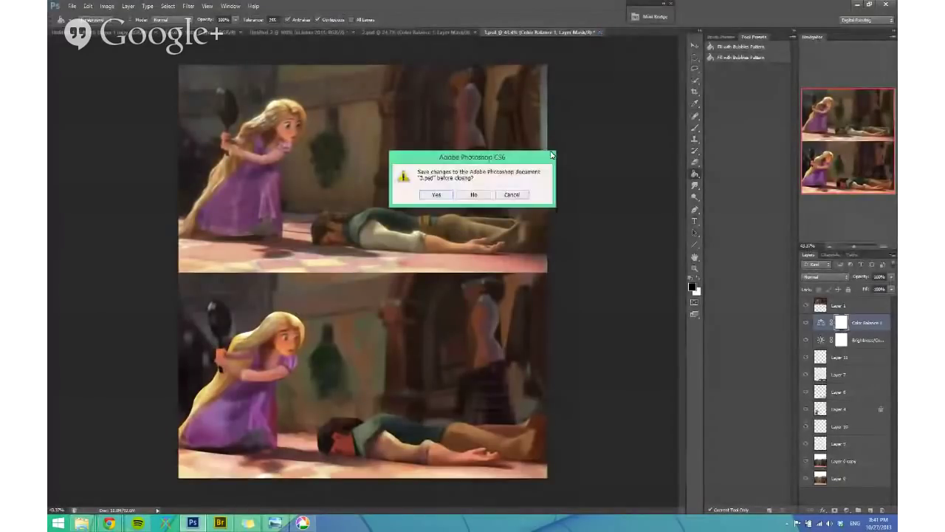
click(488, 196)
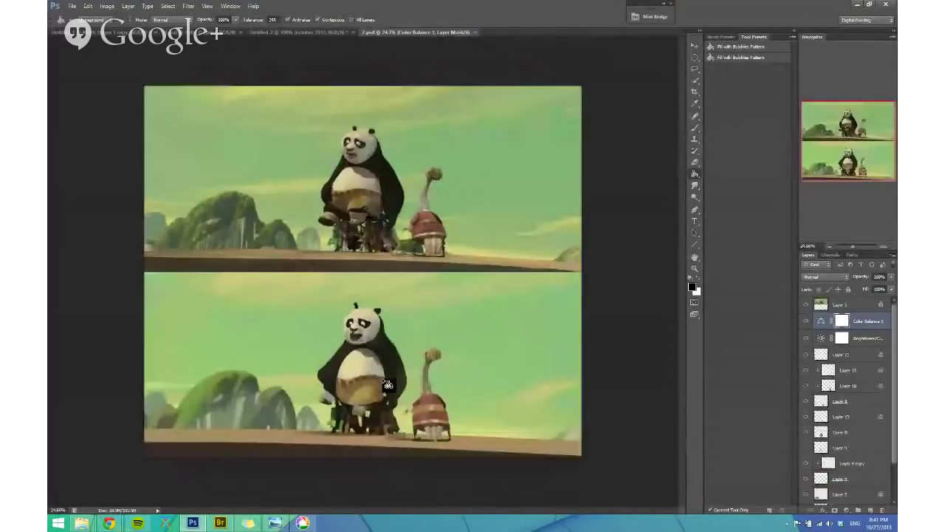
click(477, 33)
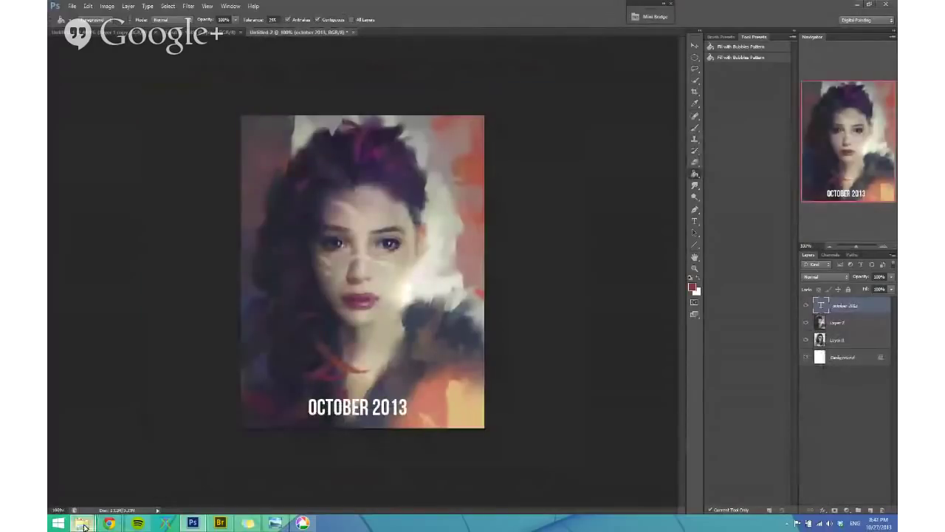
Step: View the picture of the balloon house study from folder 5 of the "1 hour" studies and close the viewer
mouse_move(82, 522)
click(100, 467)
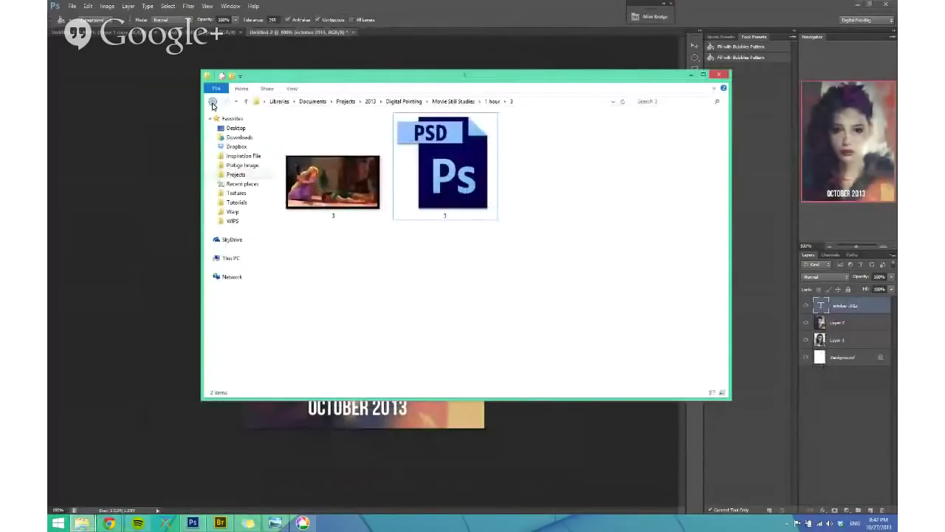
click(213, 101)
scroll(673, 177, down, 1)
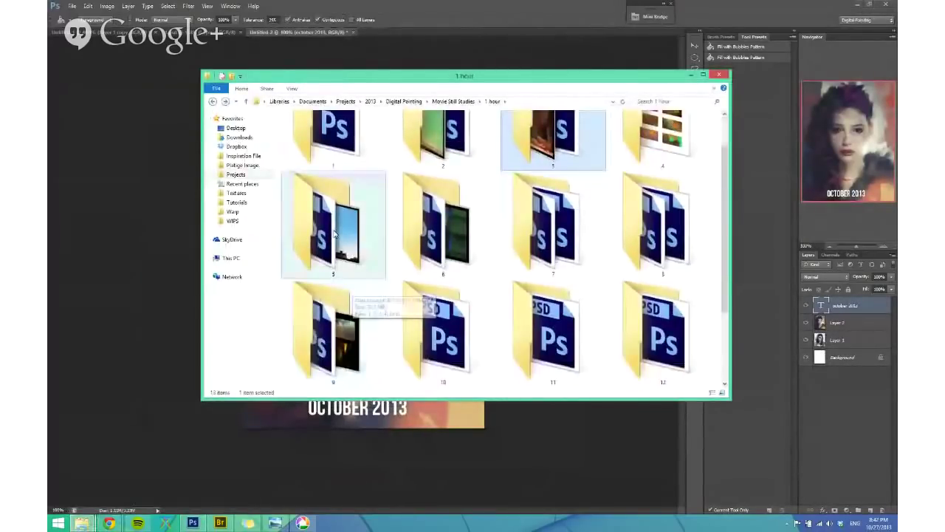
double_click(337, 224)
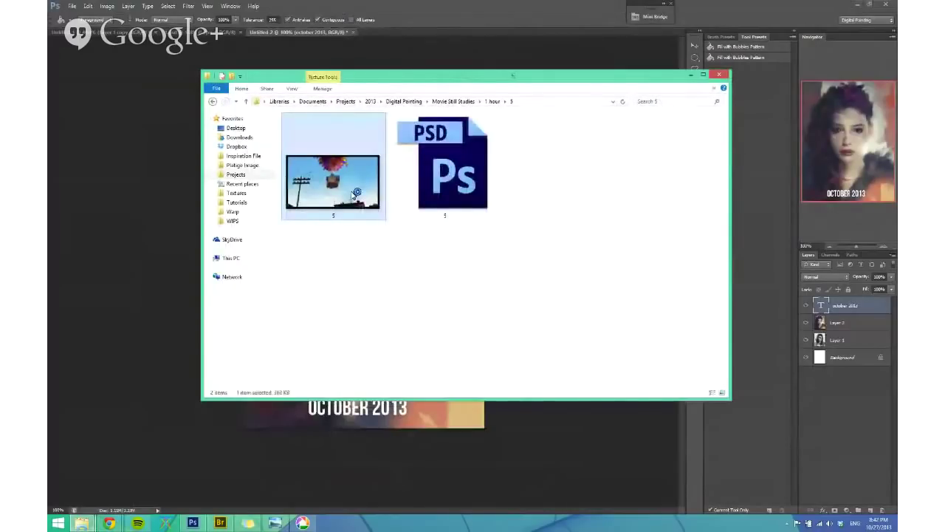
double_click(352, 195)
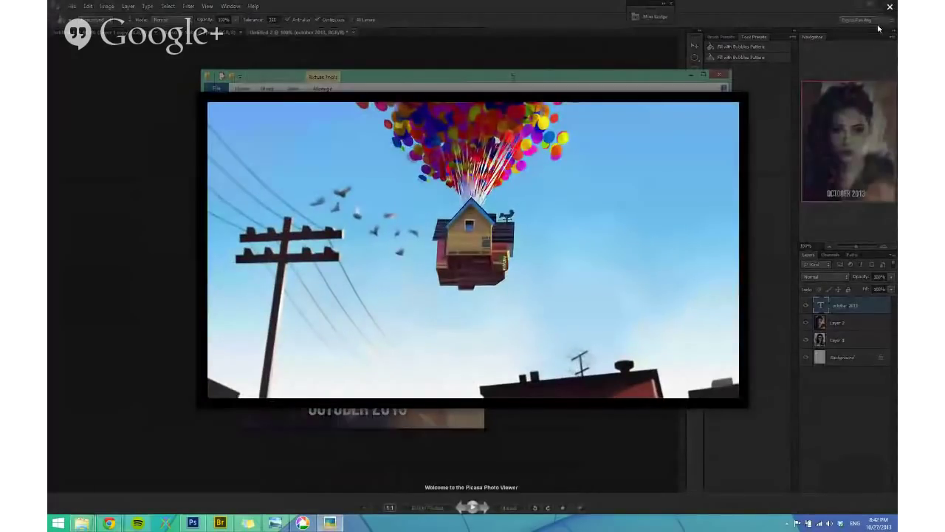
click(889, 7)
Step: View the picture of the old man study from folder 6 of the "1 hour" studies and close the viewer
click(212, 102)
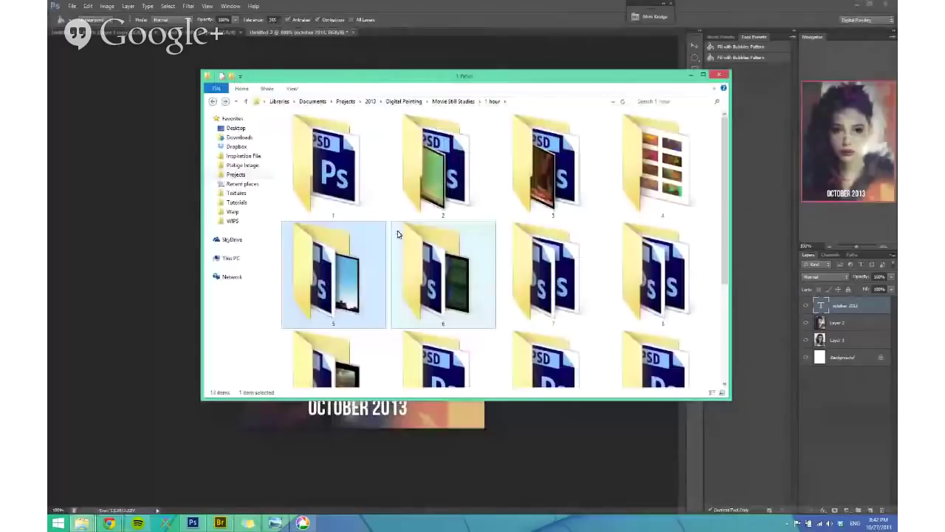
double_click(426, 258)
double_click(336, 166)
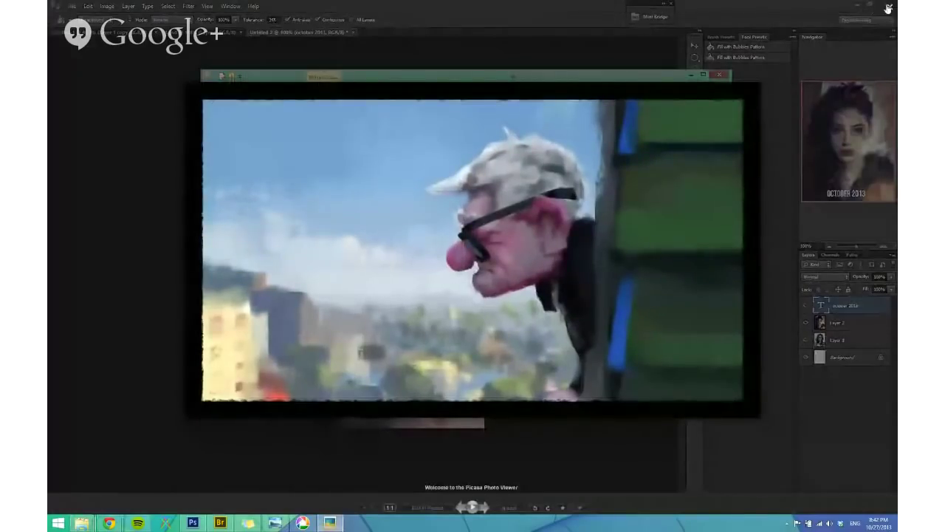
click(888, 8)
Step: View the "final" picture with four landscape studies from folder 9 and close the viewer
scroll(558, 242, down, 3)
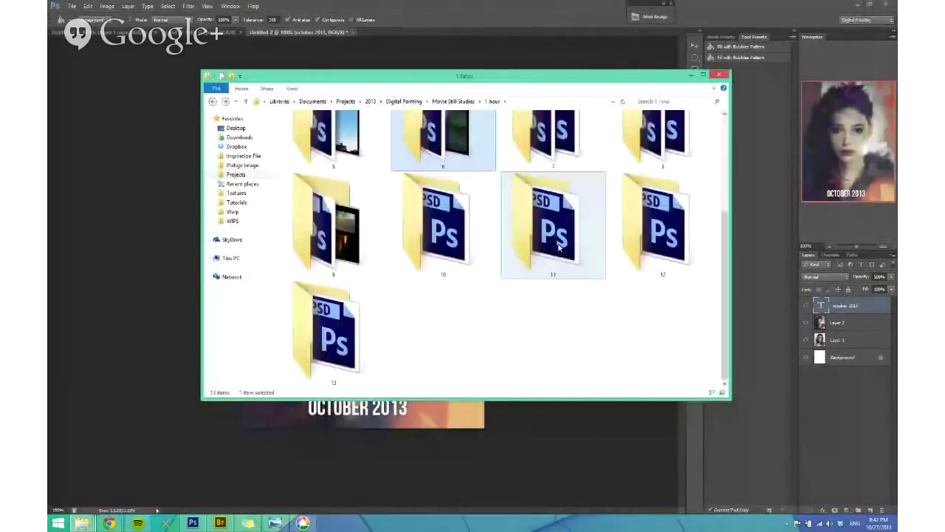
double_click(354, 243)
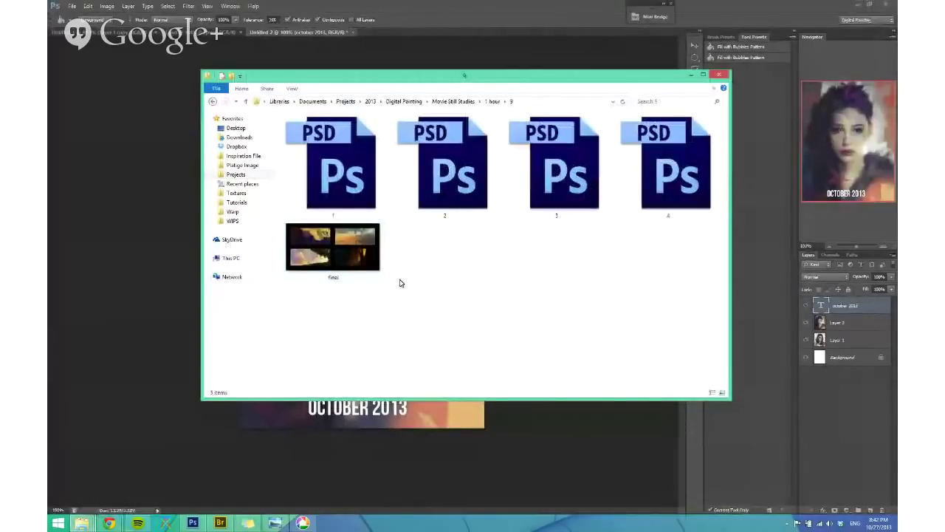
double_click(371, 269)
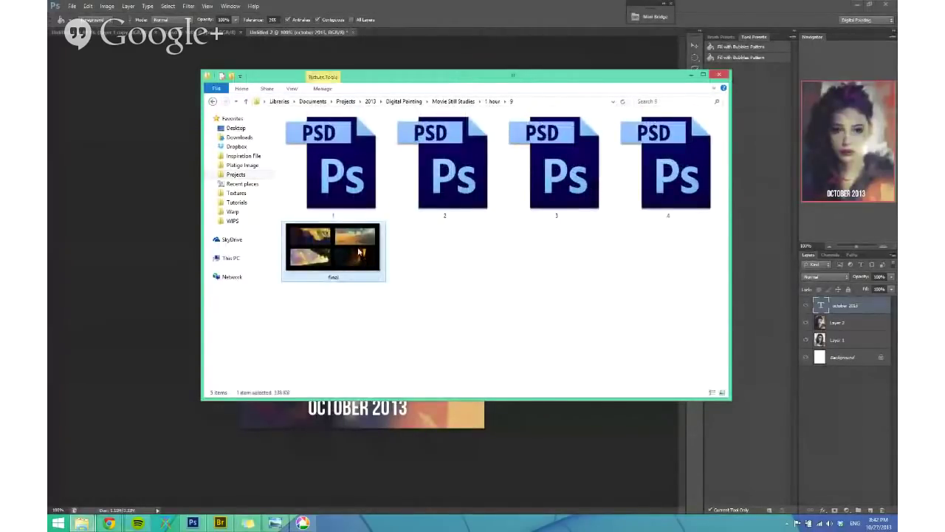
key(Right)
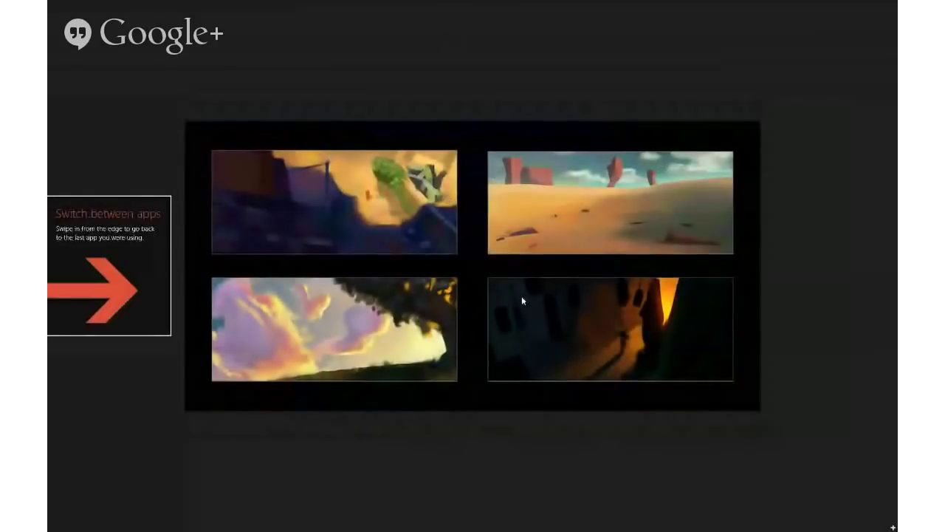
drag(336, 24, 376, 529)
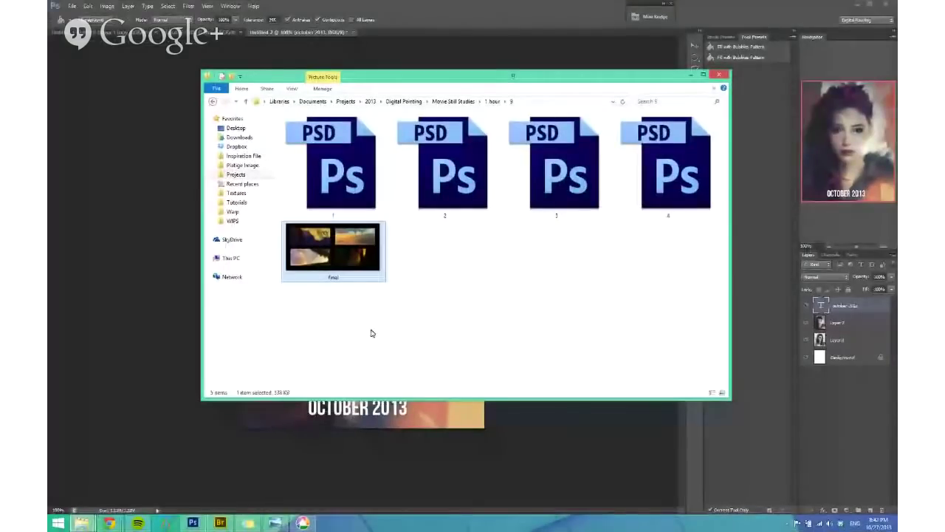
click(371, 332)
Step: Check the contents of folders 10 and 13 of the "1 hour" studies and return to the Movie Still Studies folder
click(214, 102)
scroll(387, 210, down, 1)
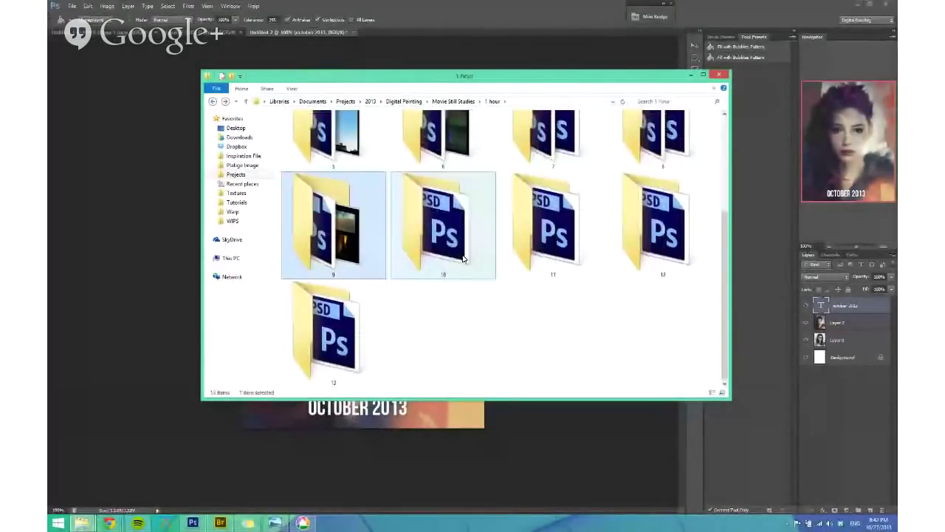
double_click(443, 237)
click(208, 103)
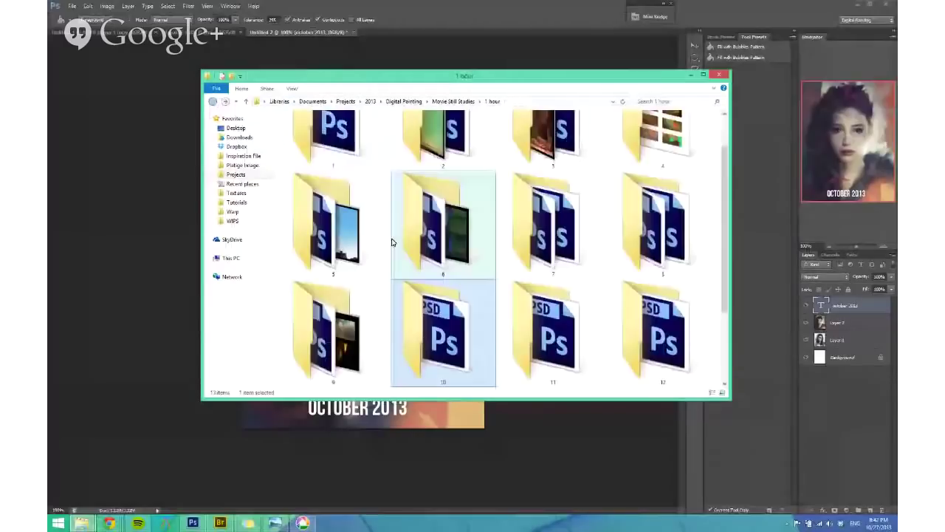
scroll(390, 242, down, 1)
double_click(399, 277)
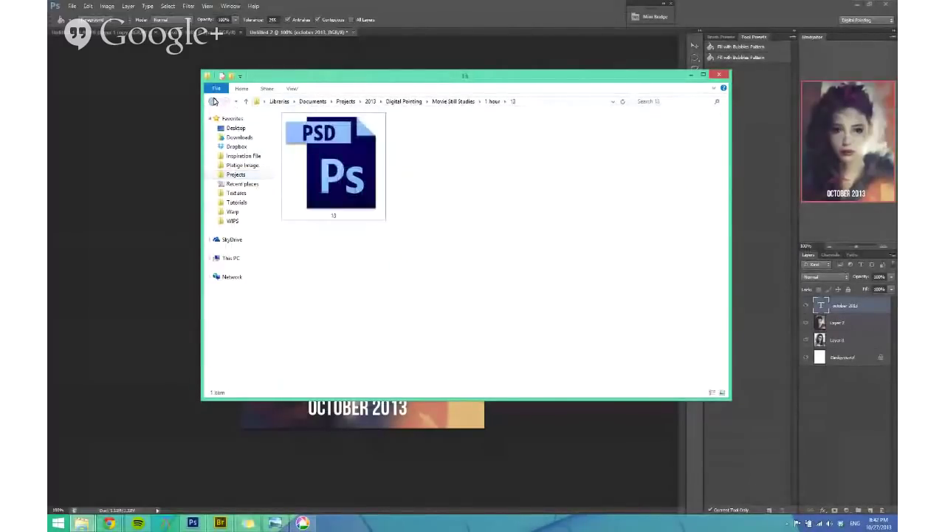
click(213, 101)
click(213, 102)
click(435, 296)
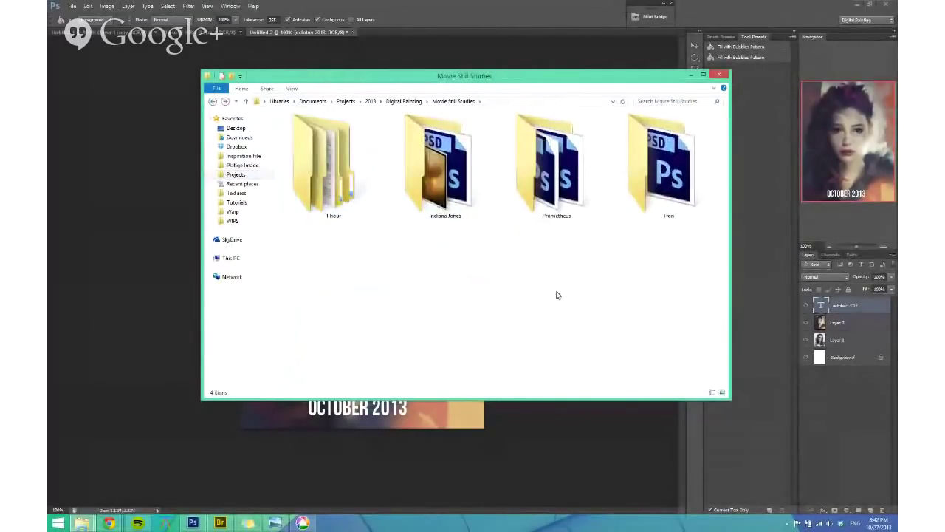
Step: Minimize the file window, hide the "october 2013" text and Layer 2, and enlarge the February 2012 portrait
click(691, 76)
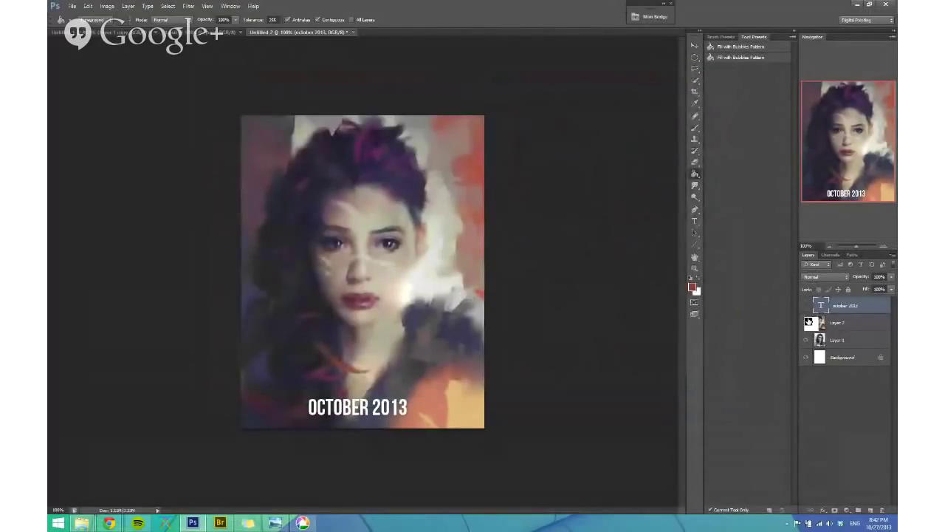
click(806, 323)
drag(365, 352, 388, 355)
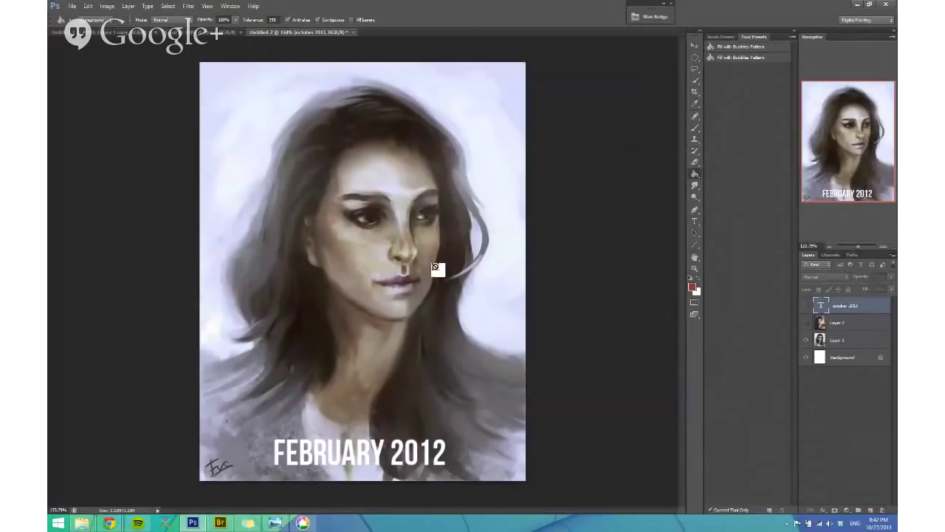
Step: Examine the February 2012 portrait in full-screen mode, from the hair and face down to the caption
key(f)
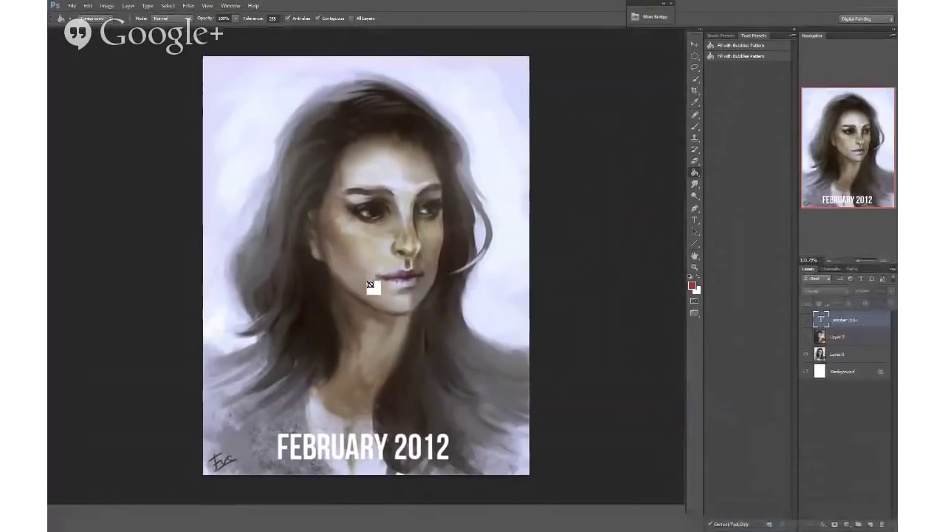
drag(440, 303, 366, 297)
scroll(369, 298, up, 2)
drag(551, 392, 498, 373)
drag(351, 376, 359, 385)
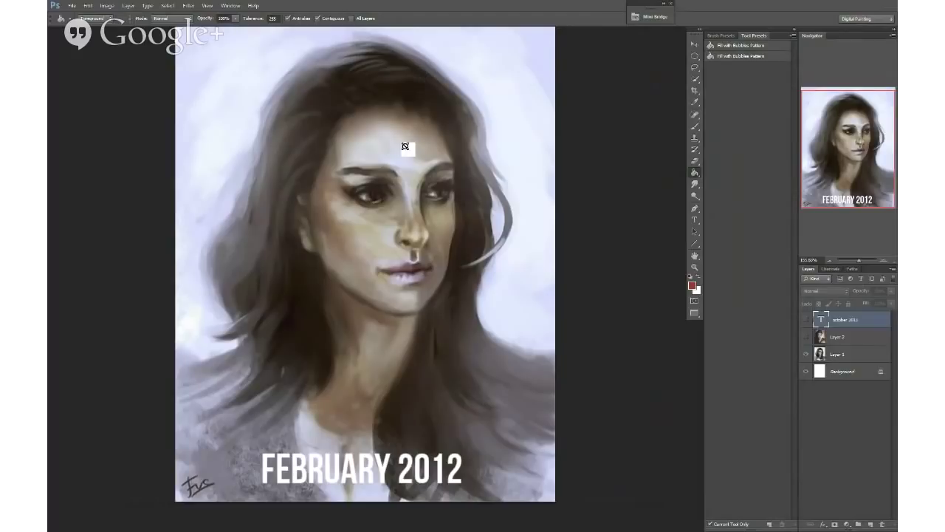
scroll(404, 152, up, 1)
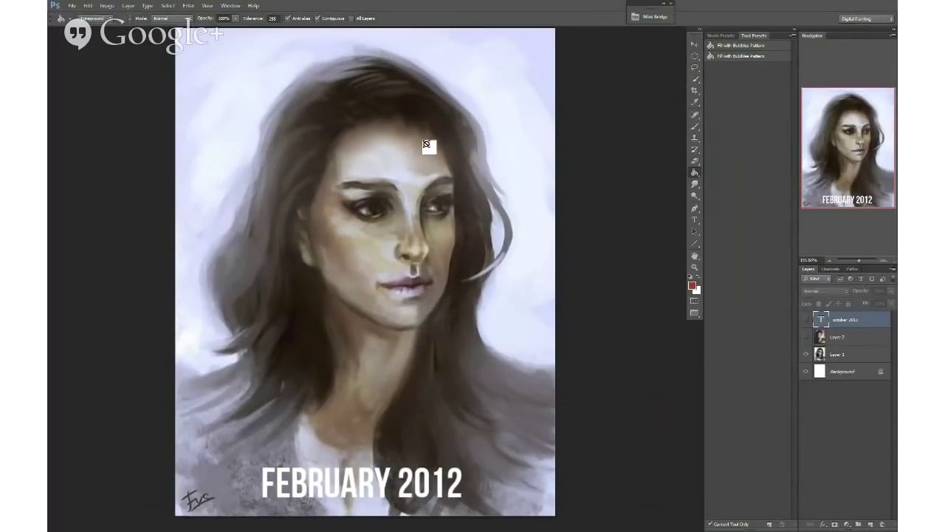
scroll(373, 181, down, 1)
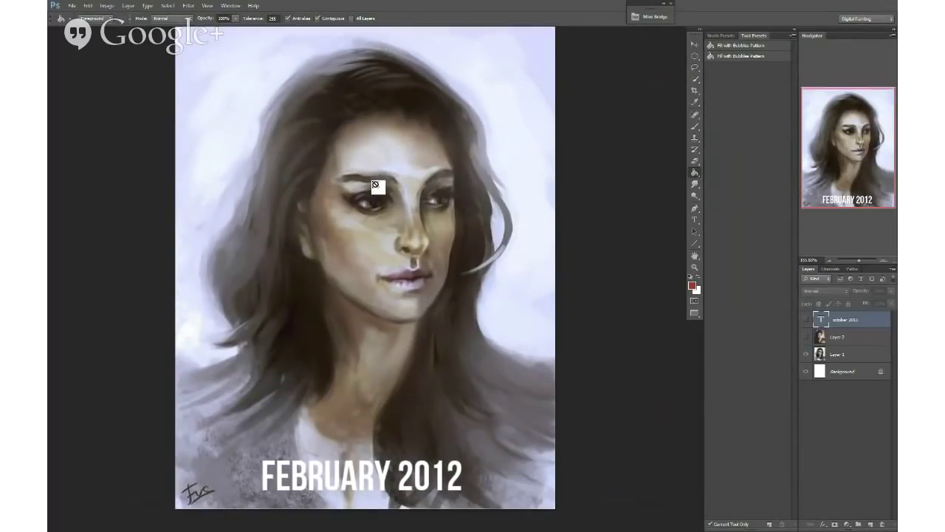
scroll(342, 222, down, 1)
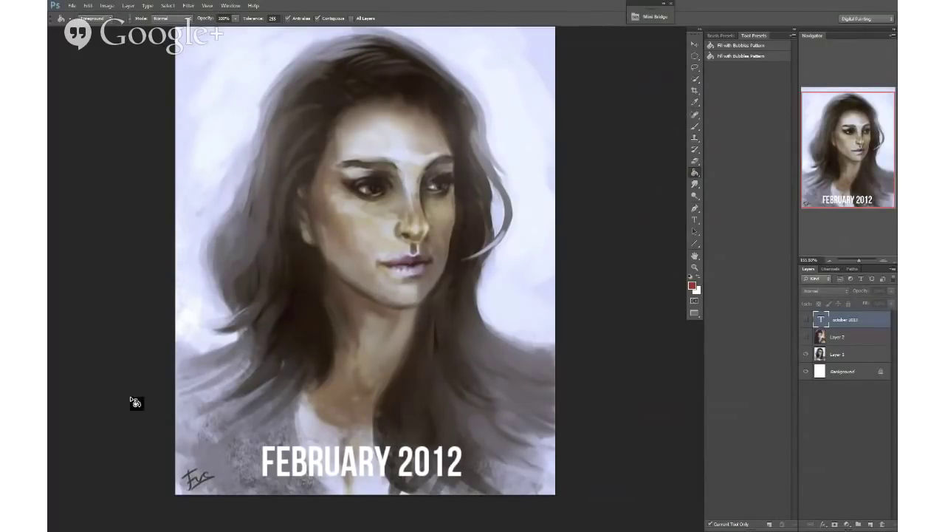
Step: Show Layer 2 and the "october 2013" text, examine the newer portrait, and return to the standard screen mode
click(805, 336)
click(807, 321)
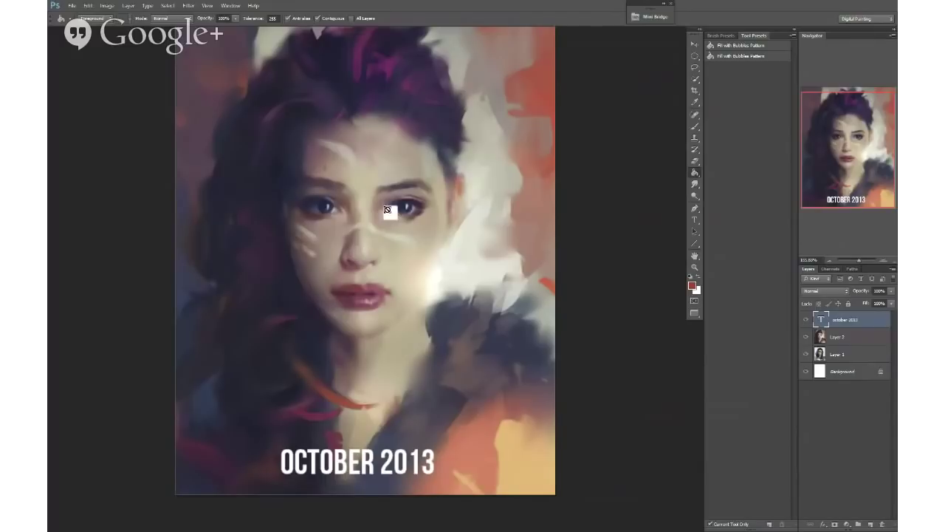
scroll(387, 210, up, 1)
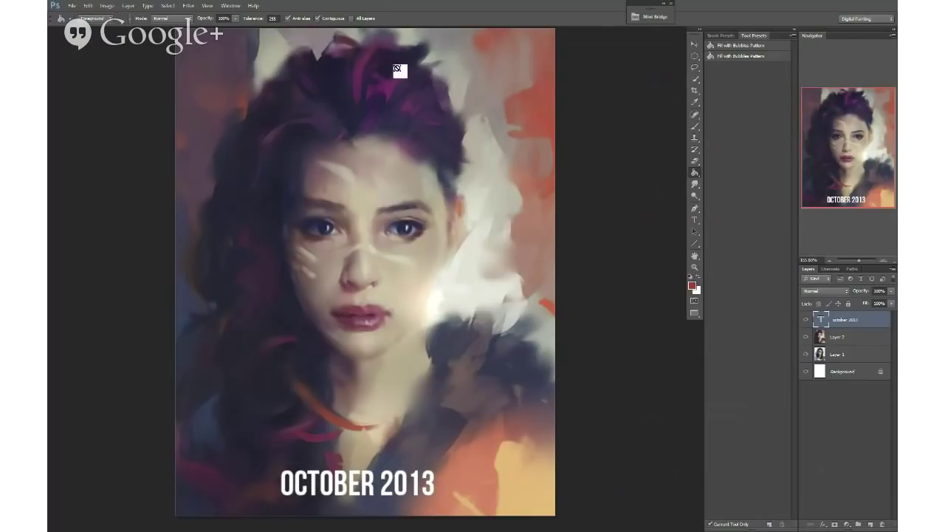
scroll(463, 277, down, 1)
scroll(463, 277, up, 1)
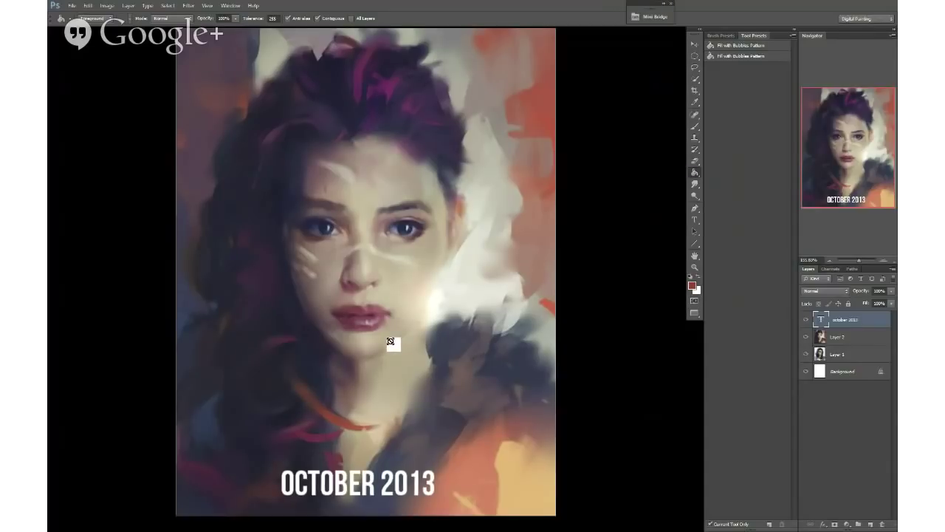
key(f)
key(f)
scroll(391, 333, up, 2)
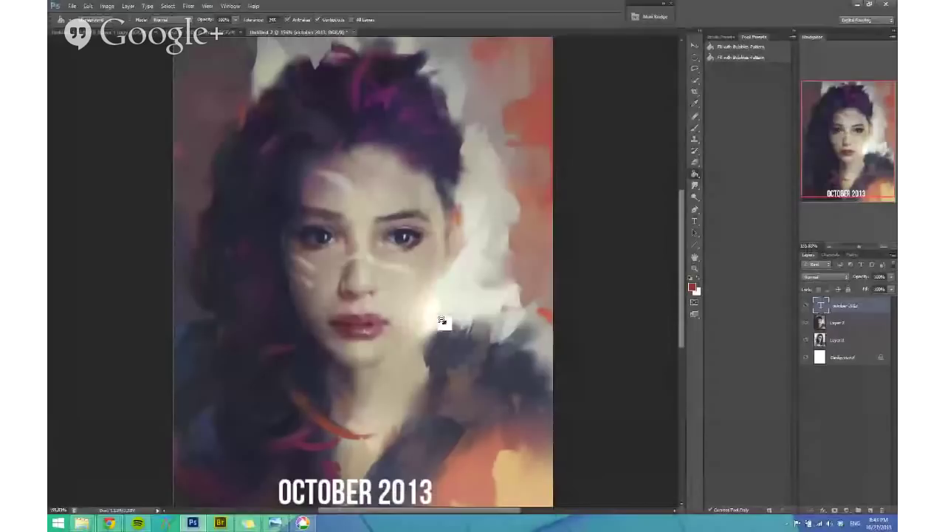
scroll(442, 320, down, 2)
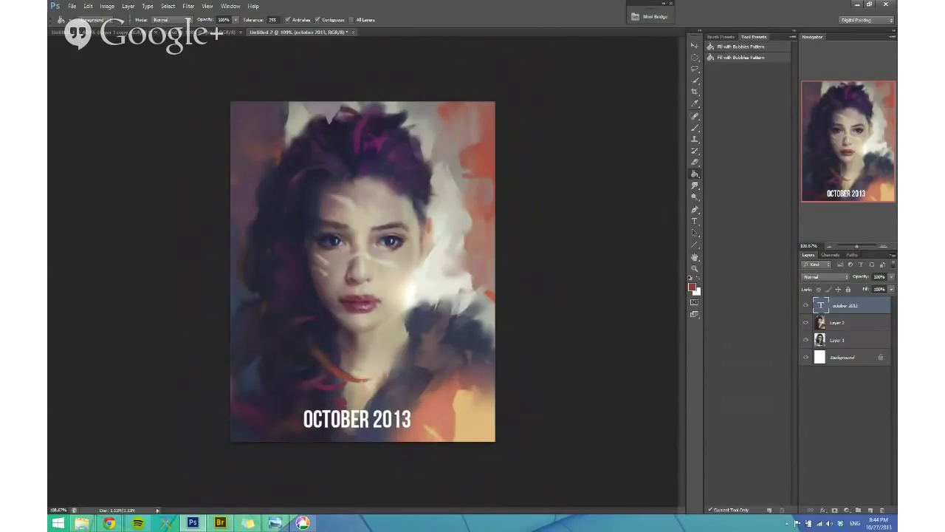
Step: Switch to the dark-haired woman portrait document, check the YouTube broadcast and Facebook pages in the browser, and minimize the browser
mouse_move(897, 531)
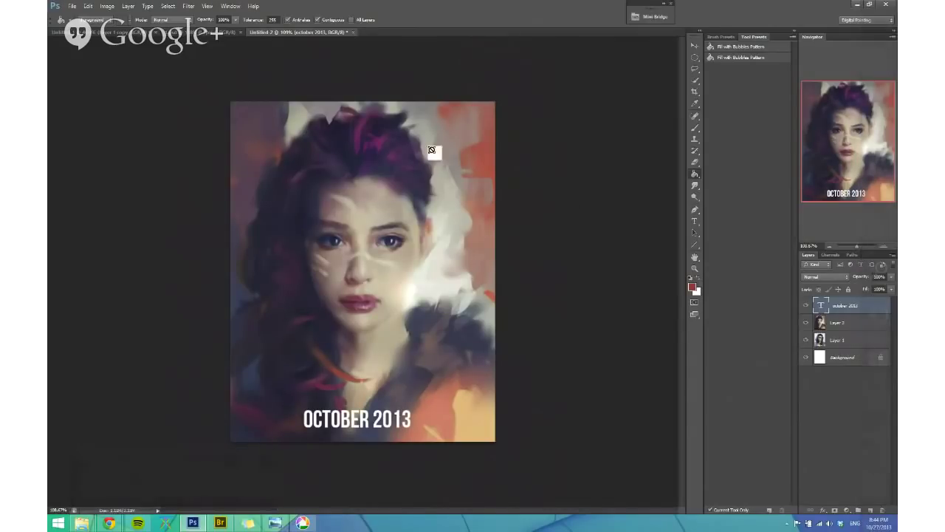
click(216, 34)
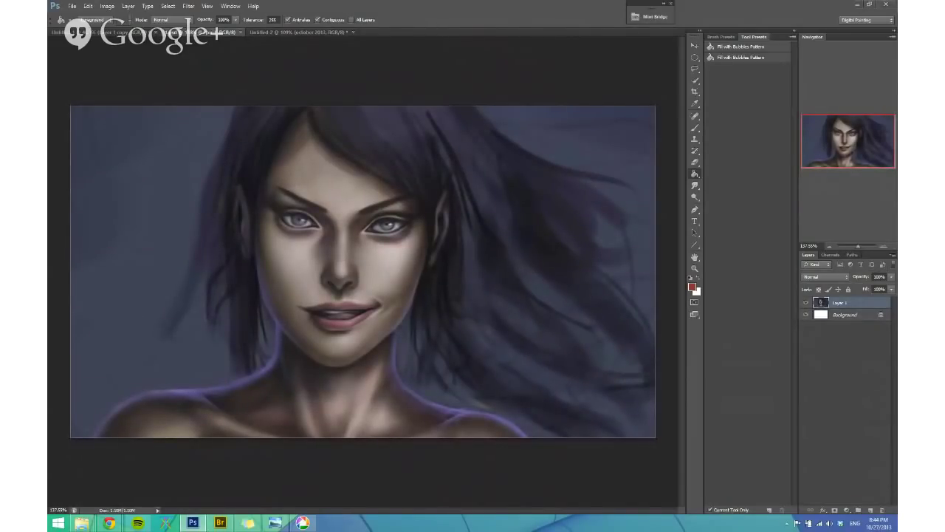
click(109, 523)
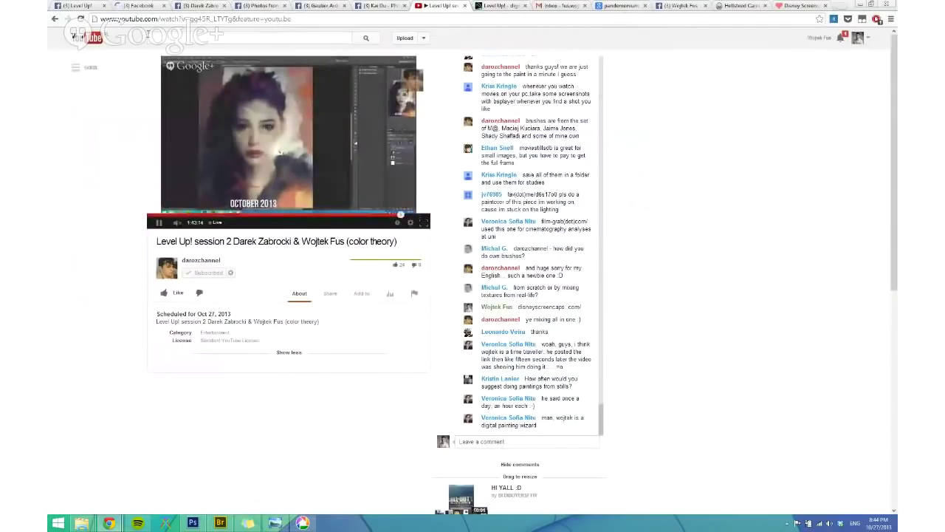
click(136, 6)
drag(847, 5, 825, 54)
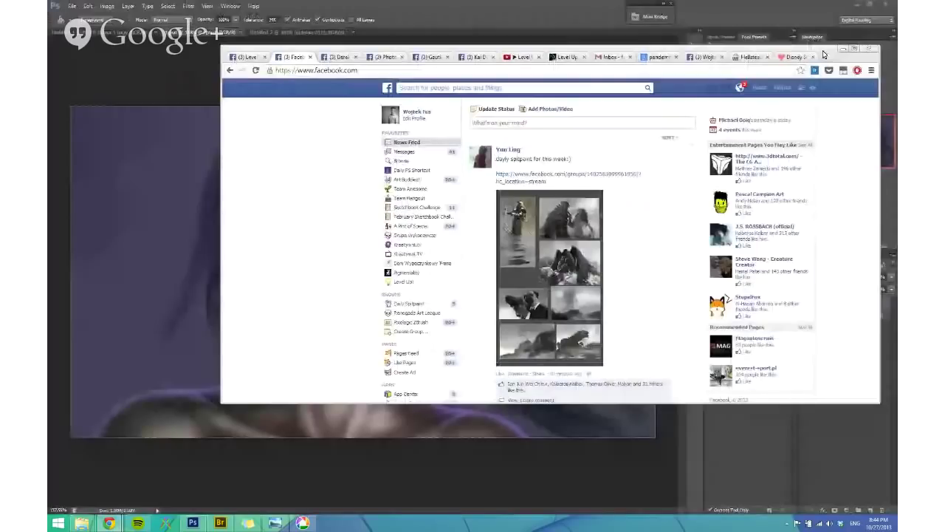
click(843, 48)
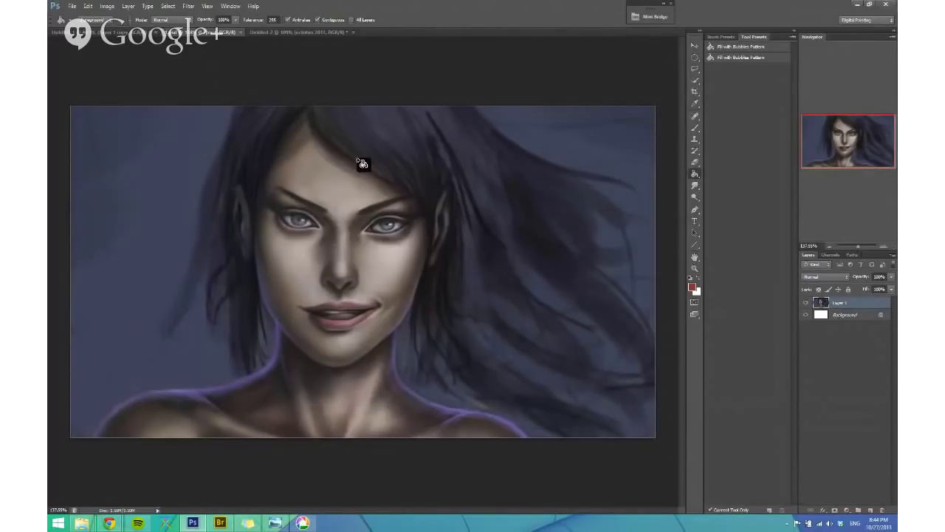
Step: Display the dark-haired woman portrait in full-screen mode and choose the Lannister brush preset
key(b)
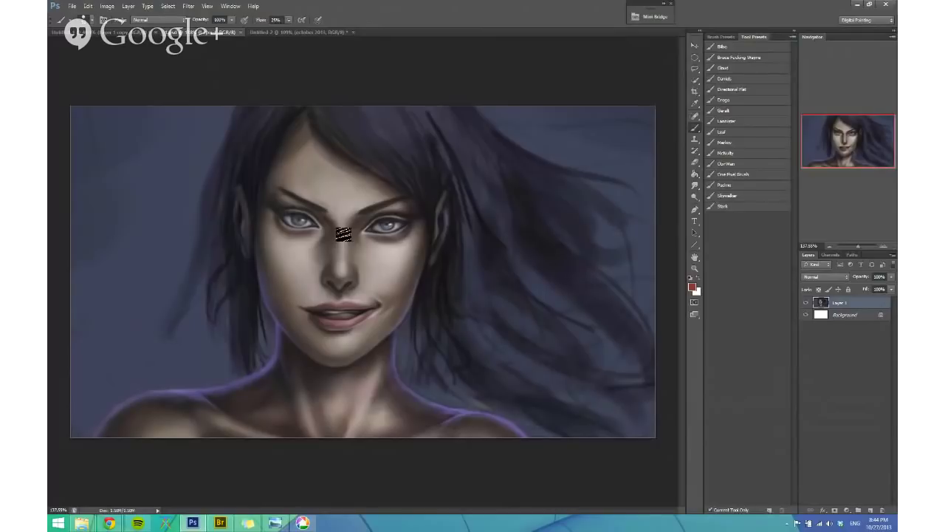
key(f)
drag(285, 248, 308, 253)
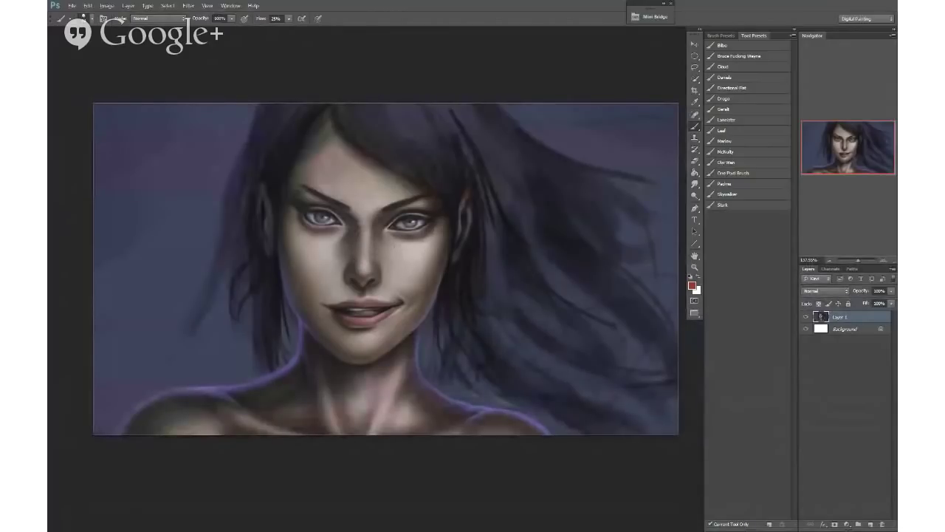
drag(362, 221, 348, 219)
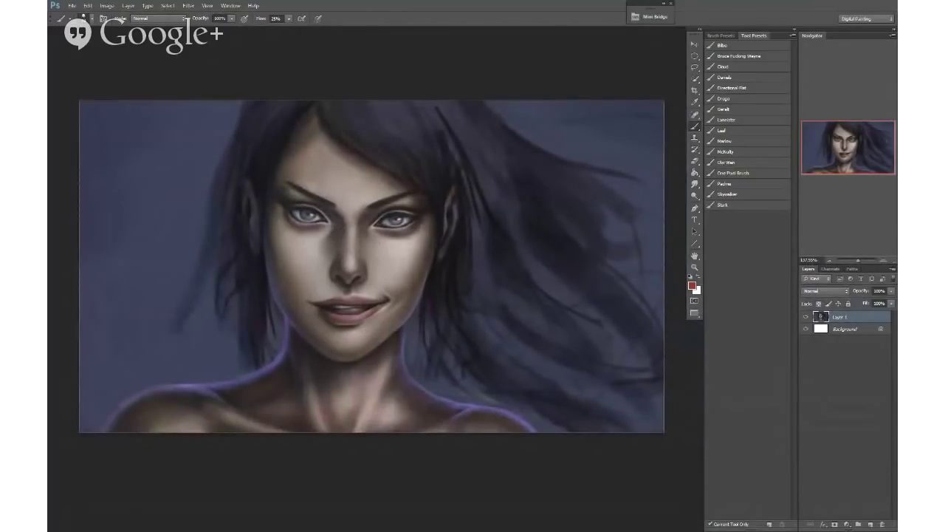
click(733, 77)
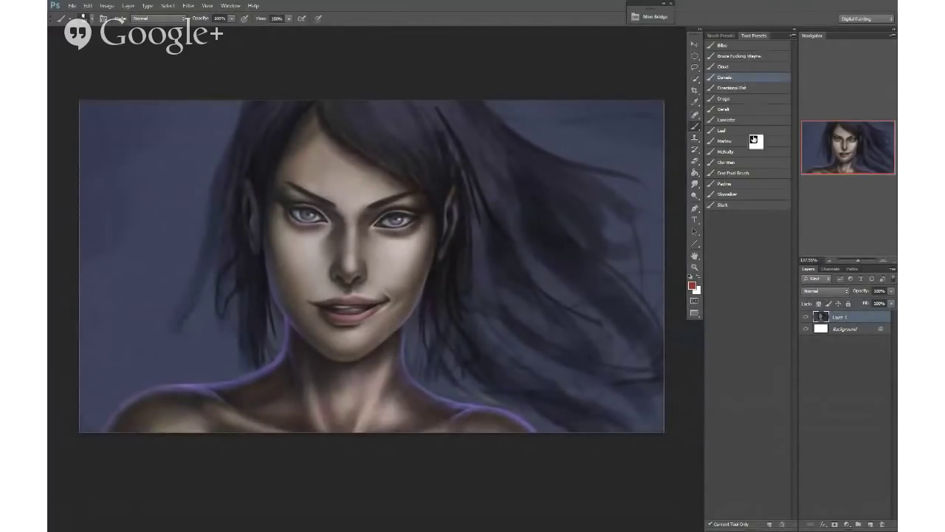
click(735, 119)
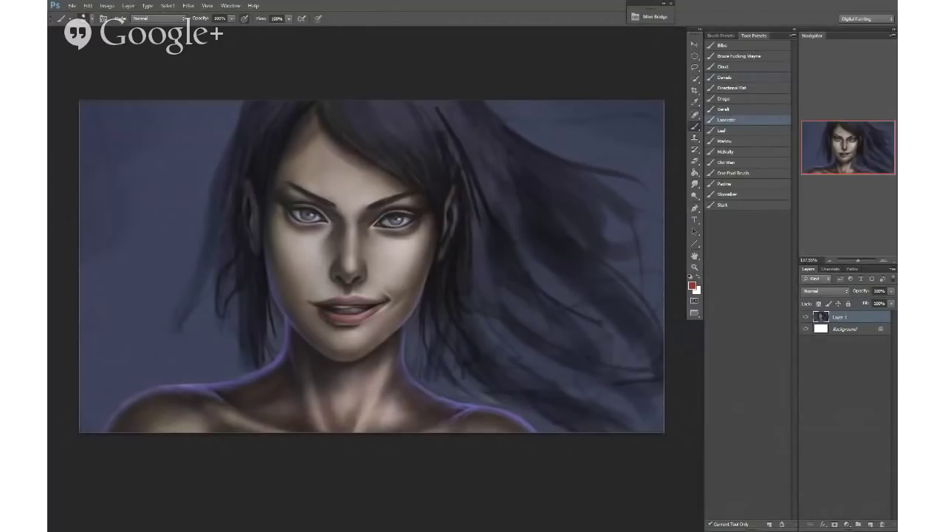
Step: Examine the lighting and skin colors on the woman's face, neck and shoulders at several magnifications
drag(309, 287, 352, 283)
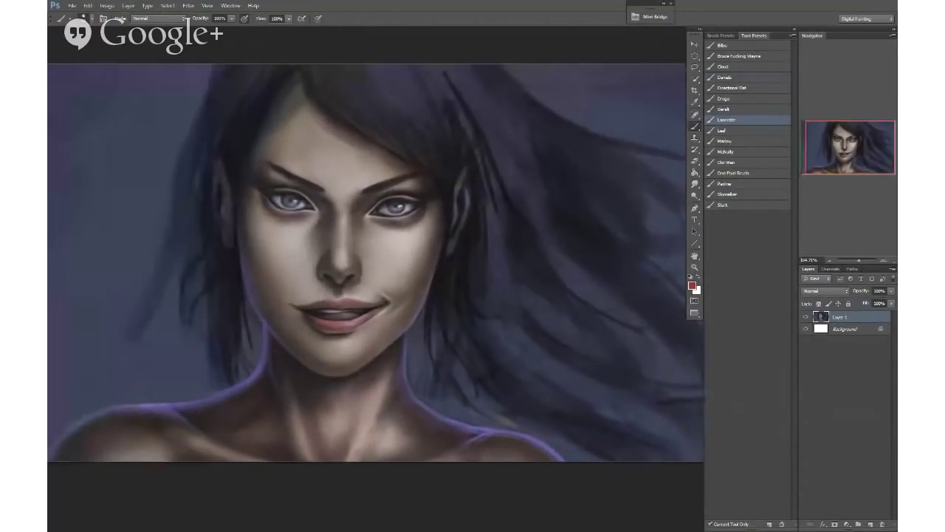
scroll(373, 234, down, 2)
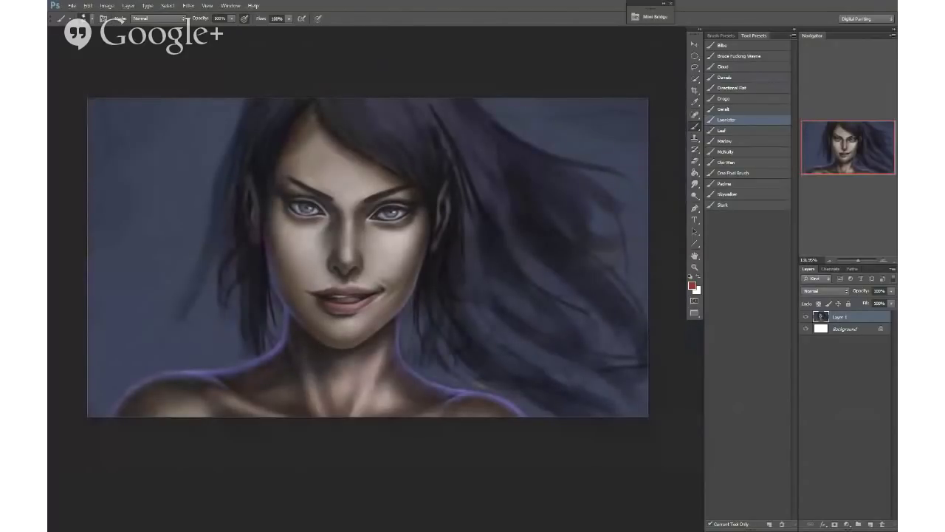
drag(319, 379, 311, 381)
scroll(328, 245, up, 2)
drag(270, 268, 279, 267)
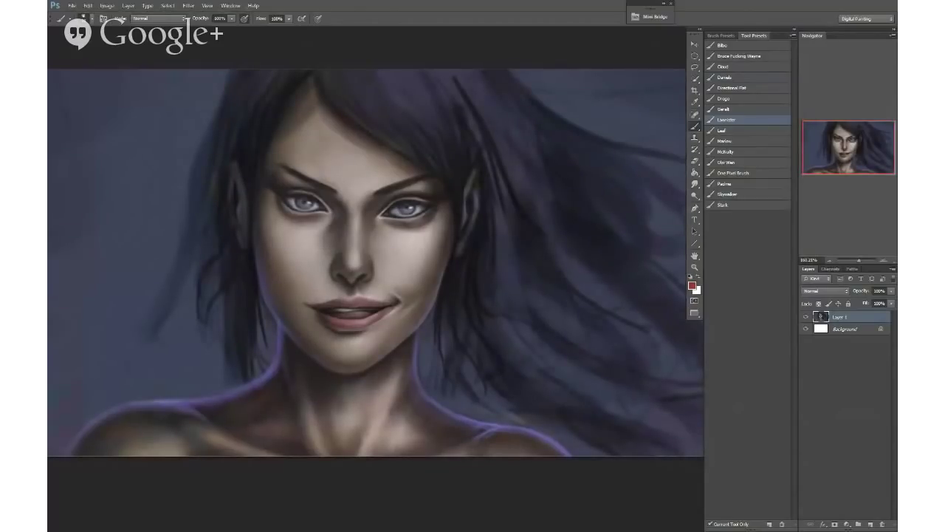
scroll(286, 262, up, 2)
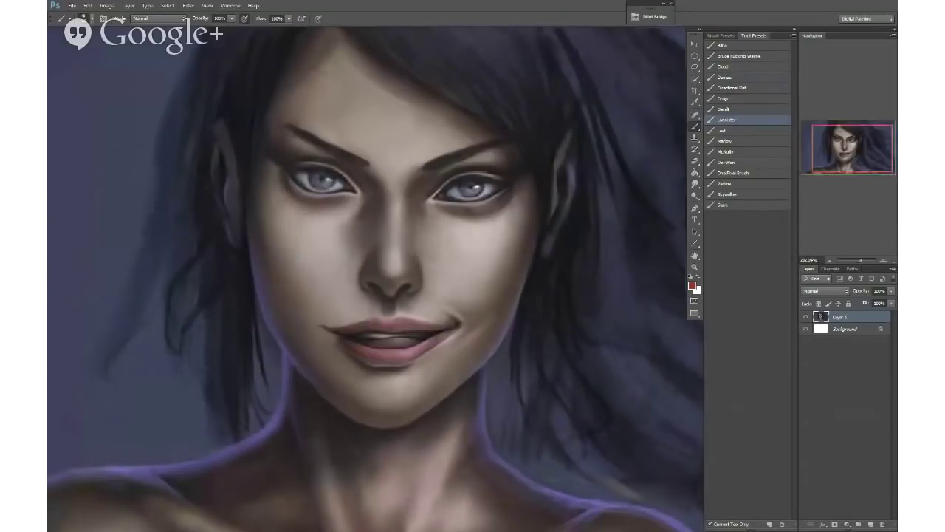
alt+right_click(270, 264)
scroll(275, 268, down, 3)
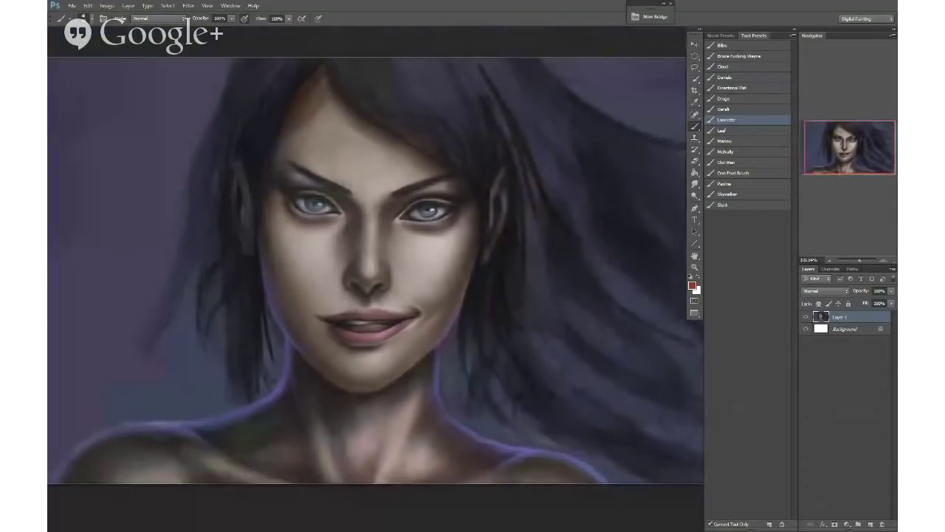
alt+right_click(275, 273)
drag(368, 329, 353, 312)
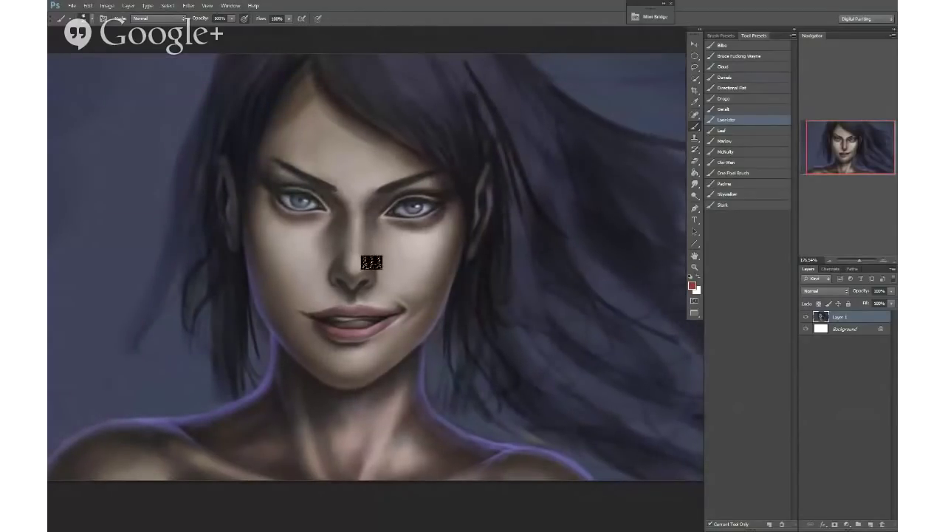
scroll(360, 281, down, 1)
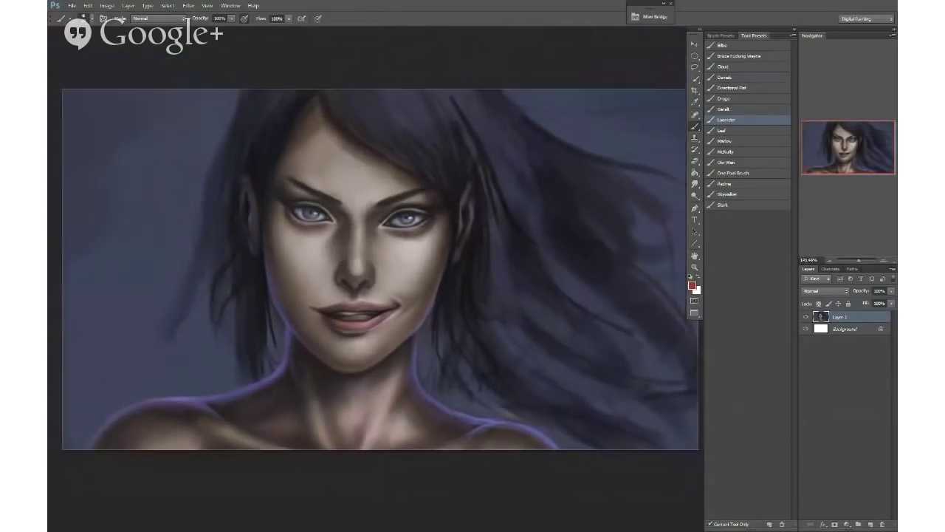
scroll(359, 283, up, 1)
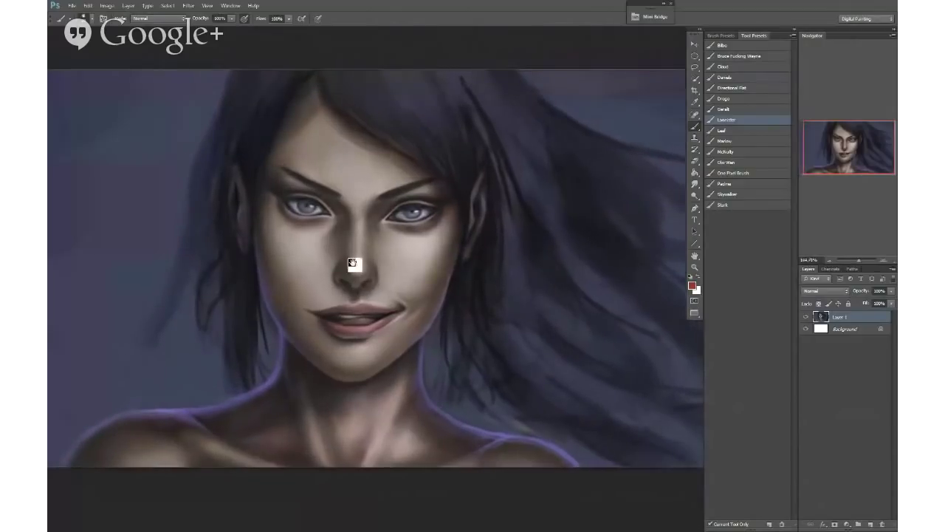
drag(348, 268, 319, 244)
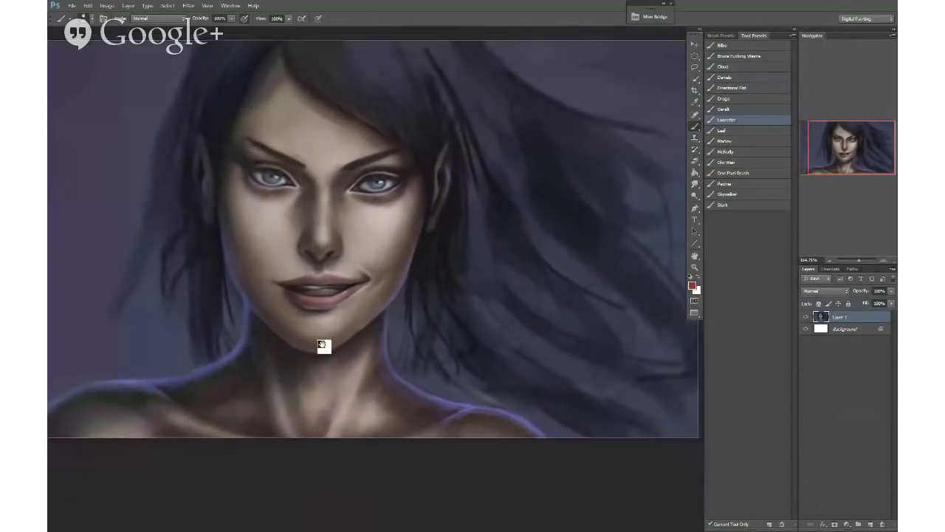
mouse_move(323, 346)
mouse_down()
mouse_move(335, 318)
mouse_move(330, 355)
mouse_up()
scroll(333, 350, down, 1)
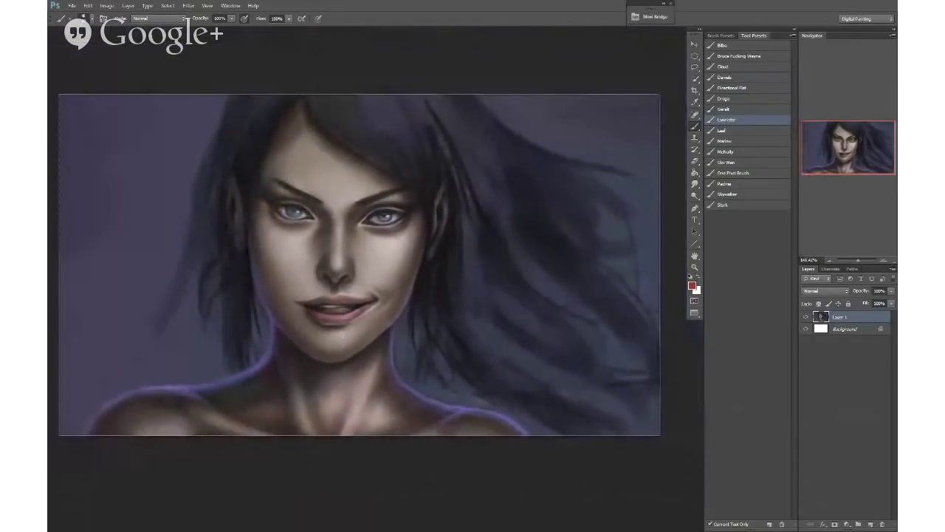
Step: Add a new layer above Layer 1 with the Lighten blend mode and sample a skin tone from the woman's cheek
key(ctrl+shift+n)
key(Return)
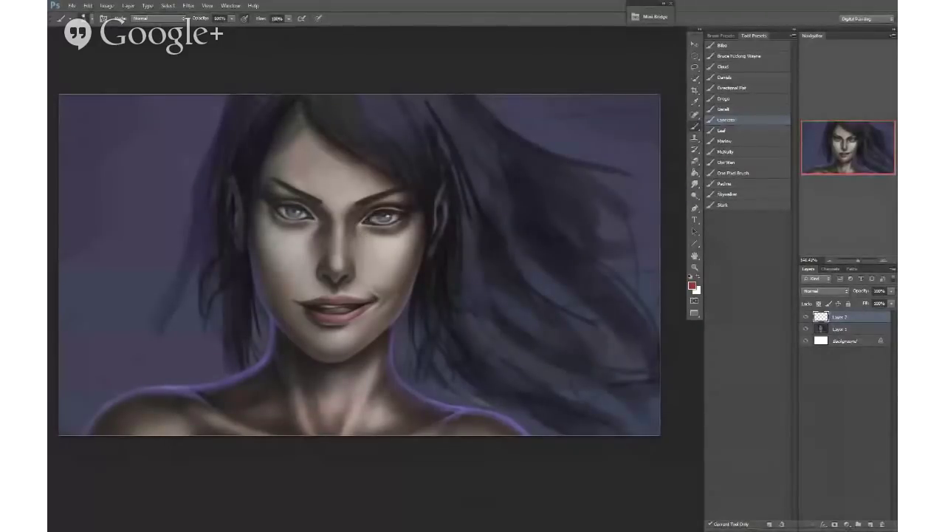
shift+right_click(275, 277)
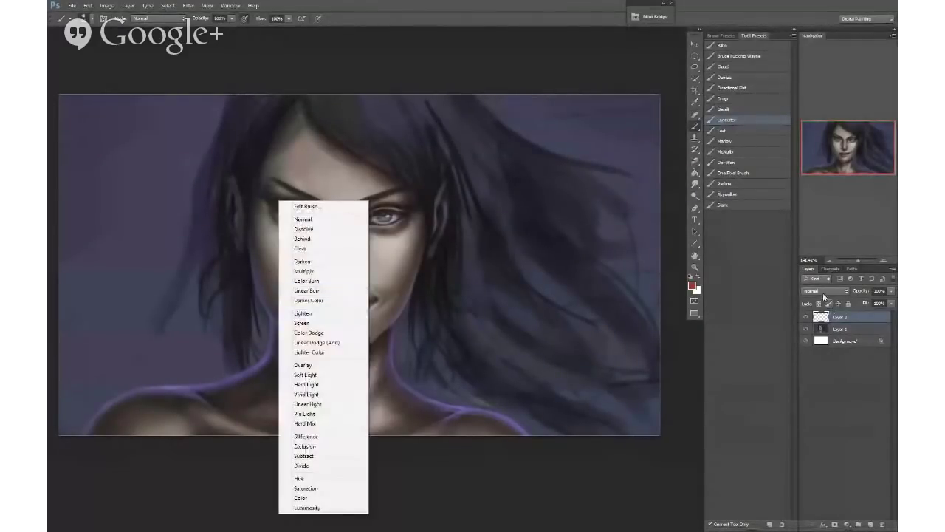
click(824, 292)
click(824, 293)
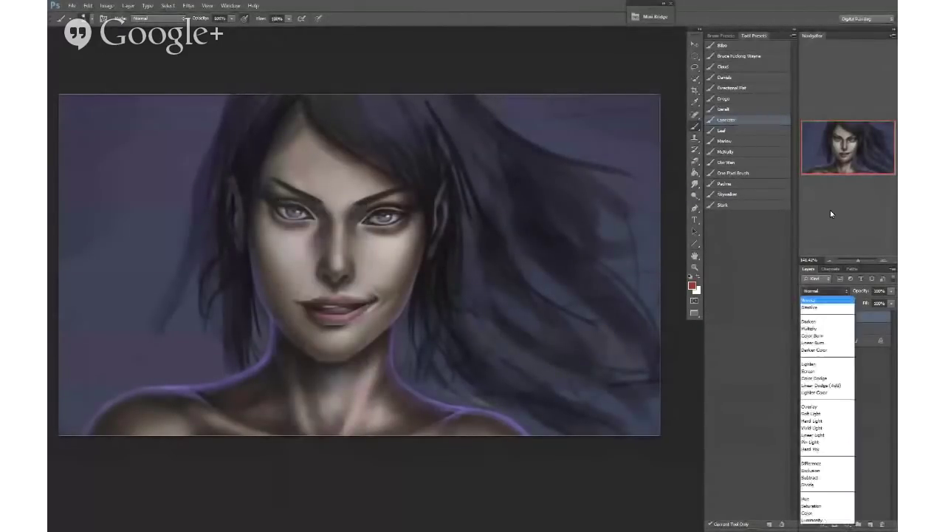
click(827, 364)
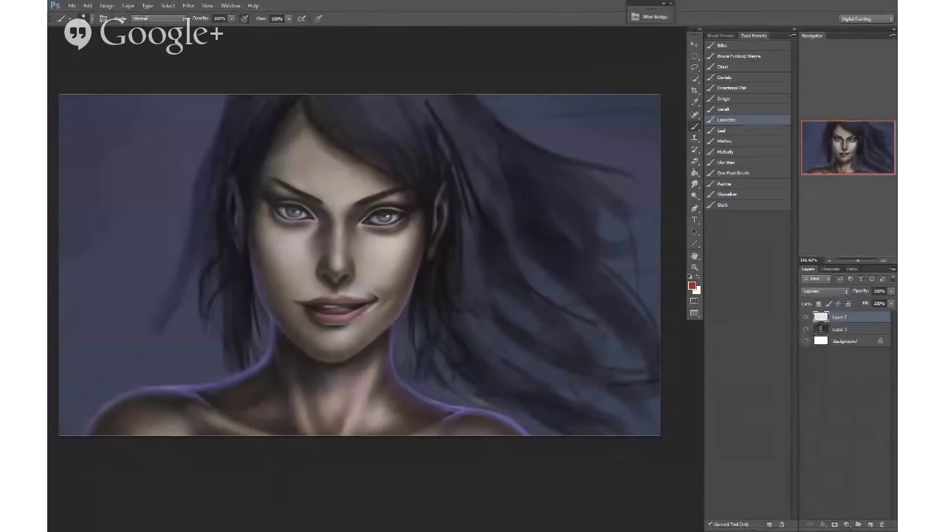
alt+right_click(278, 277)
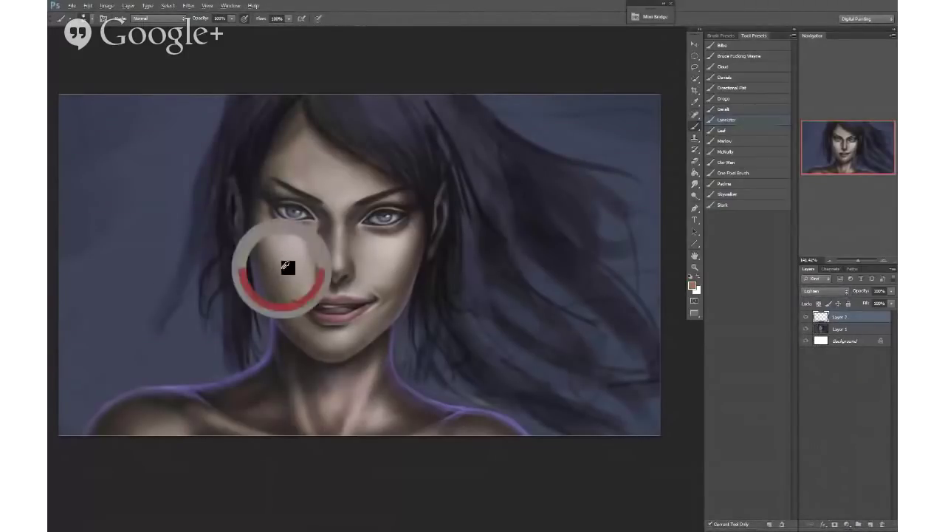
Step: Sample the shadow tone at the edge of the woman's cheek and shift the foreground color to dark golden brown, hex 654912
alt+shift+right_click(268, 286)
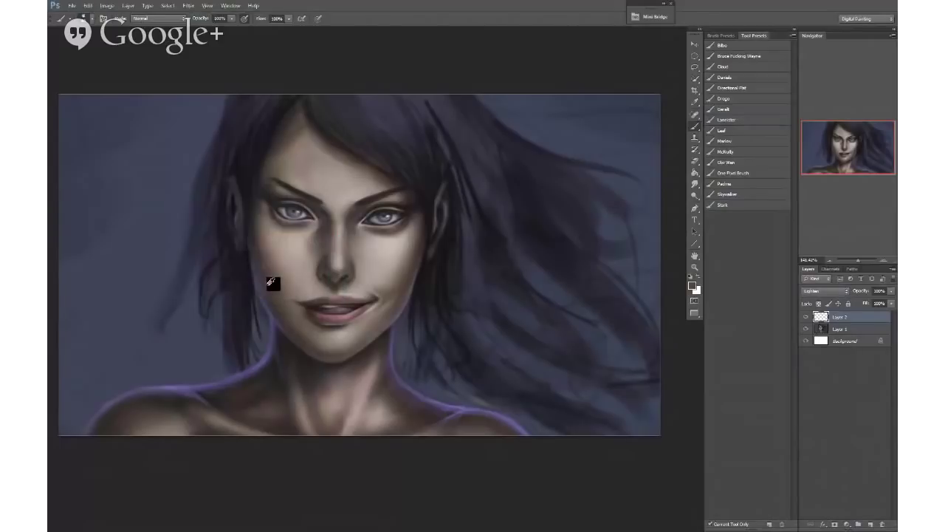
click(692, 285)
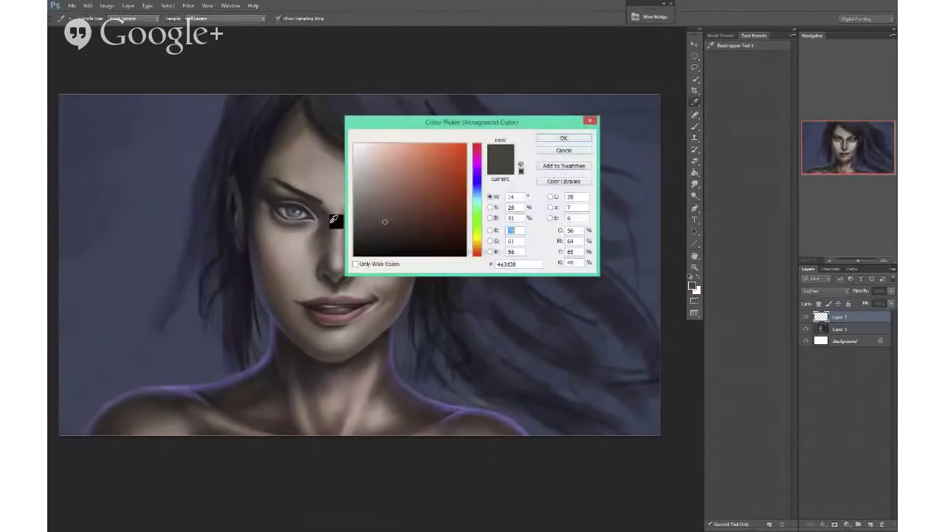
click(270, 290)
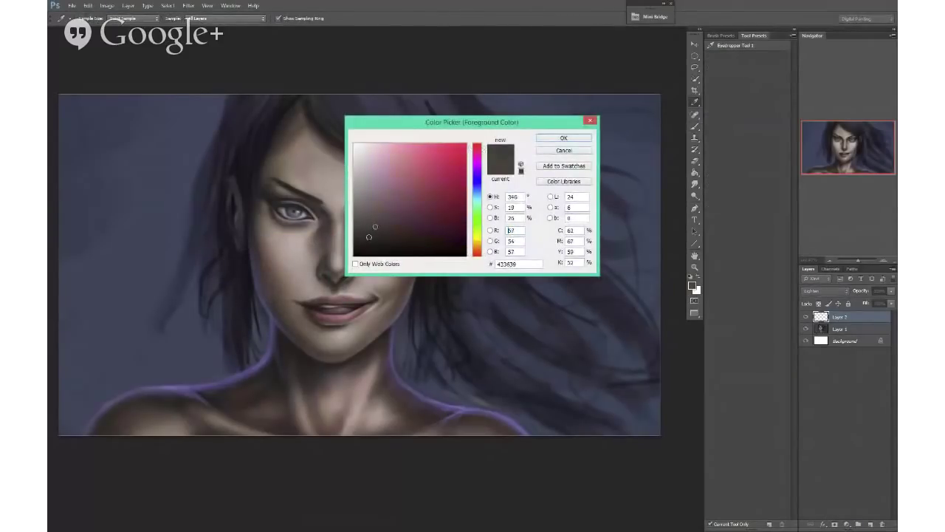
click(374, 228)
click(376, 228)
drag(418, 231, 420, 232)
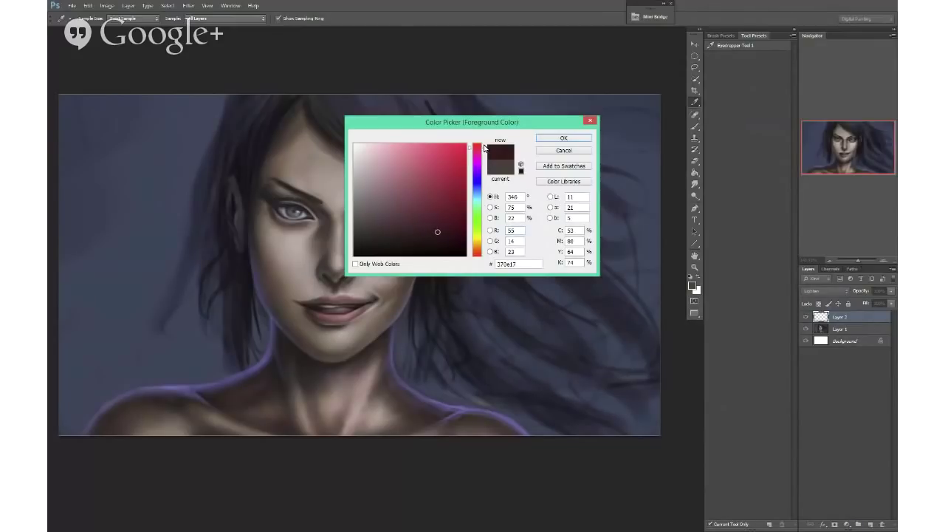
drag(484, 148, 481, 248)
drag(442, 224, 446, 211)
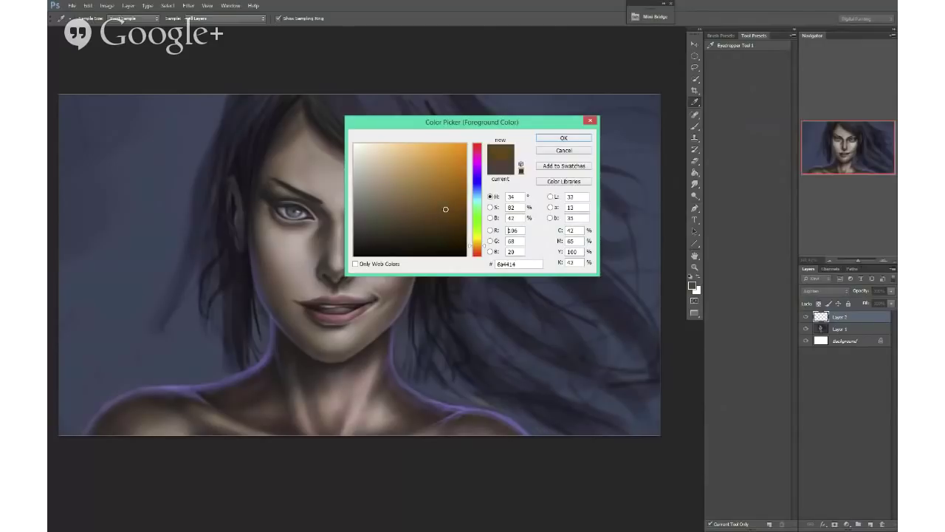
drag(487, 250, 484, 247)
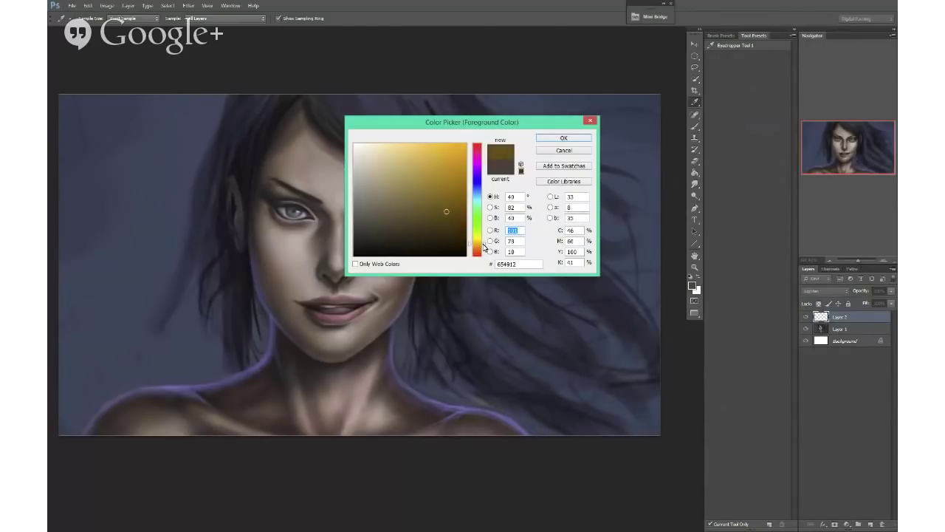
click(562, 138)
Step: Set the Brush tool to 47% opacity and 39% flow
key(b)
drag(208, 18, 186, 27)
drag(262, 20, 253, 22)
key(shift+3)
key(shift+9)
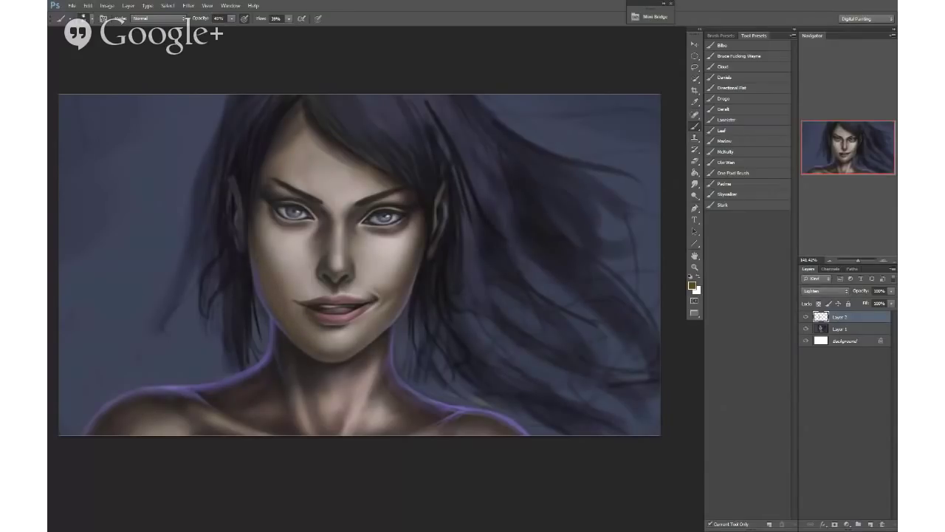
Step: Choose a more saturated golden yellow and tint the woman's jaw edge, temple and forehead, adjusting the brush size
alt+shift+right_click(370, 301)
alt+right_click(274, 284)
alt+right_click(294, 206)
alt+right_click(272, 182)
alt+right_click(287, 155)
drag(277, 151, 297, 131)
alt+right_click(314, 138)
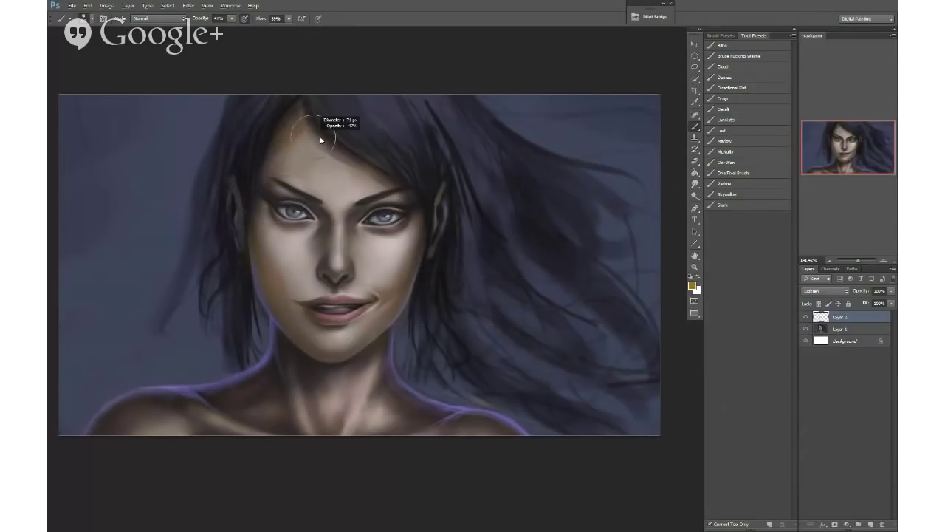
Step: Paint soft golden tints around the woman's shadowed eye and along her neck with a resized brush
alt+right_click(315, 226)
drag(295, 214, 305, 230)
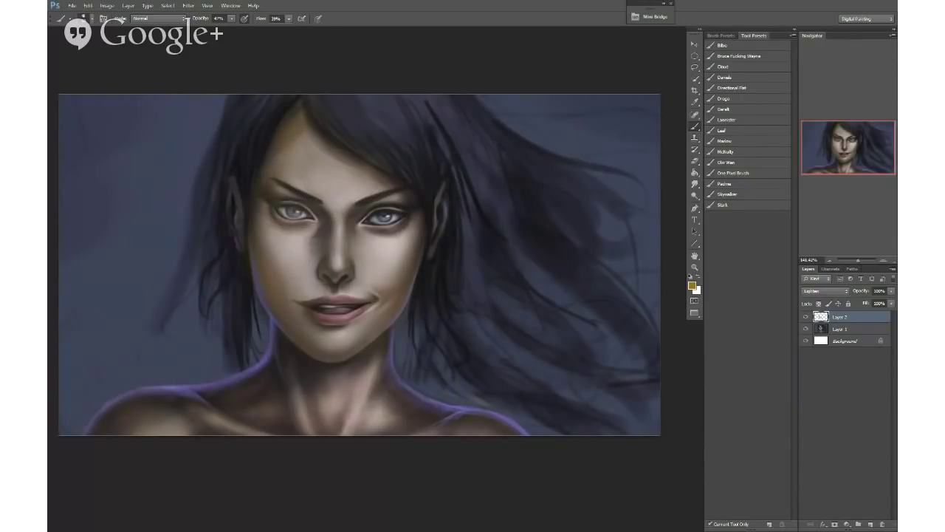
alt+right_click(357, 297)
alt+right_click(290, 359)
drag(297, 356, 311, 369)
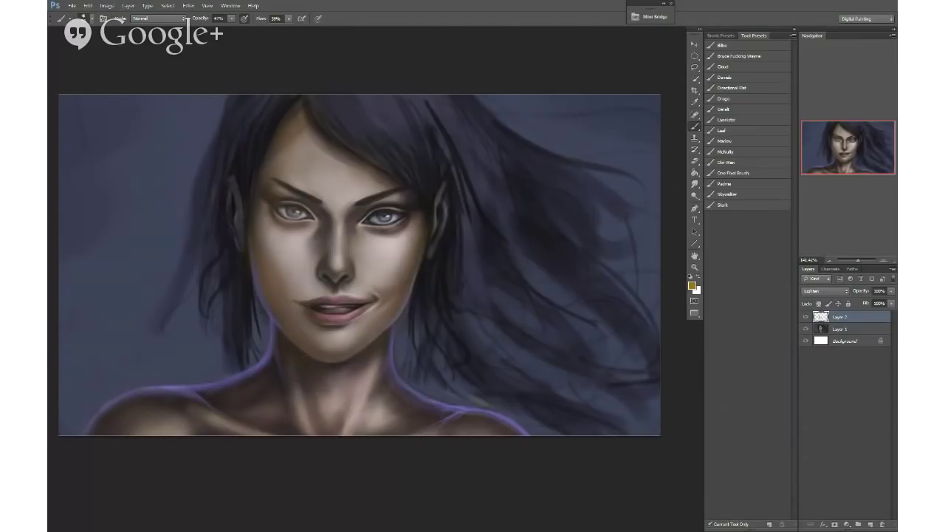
Step: Change the brush color to a reddish orange and paint warm tints on the cheek and around the eye and nose
alt+shift+right_click(341, 345)
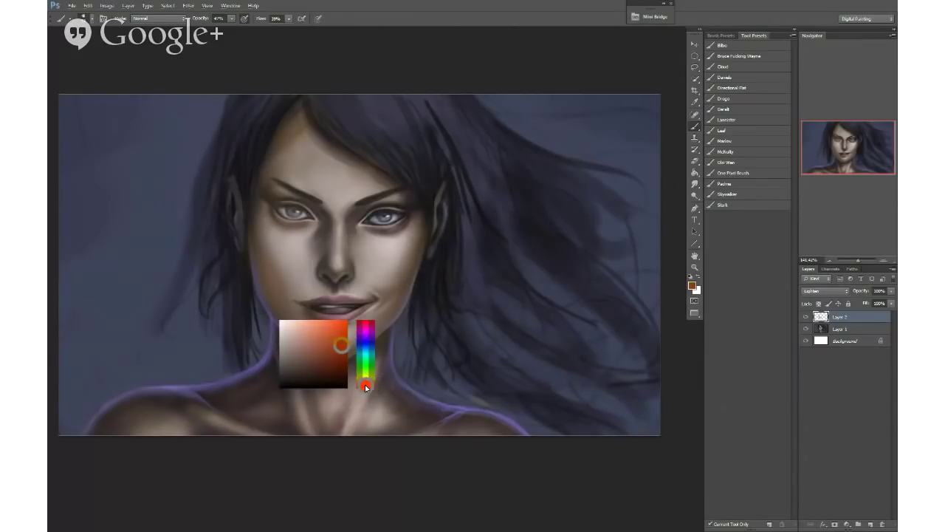
alt+right_click(293, 255)
drag(263, 255, 271, 280)
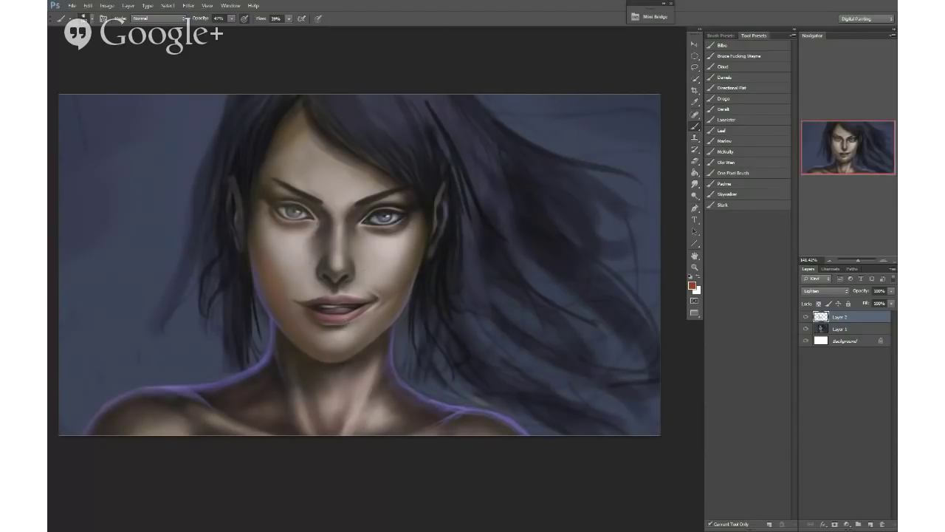
drag(319, 224, 348, 234)
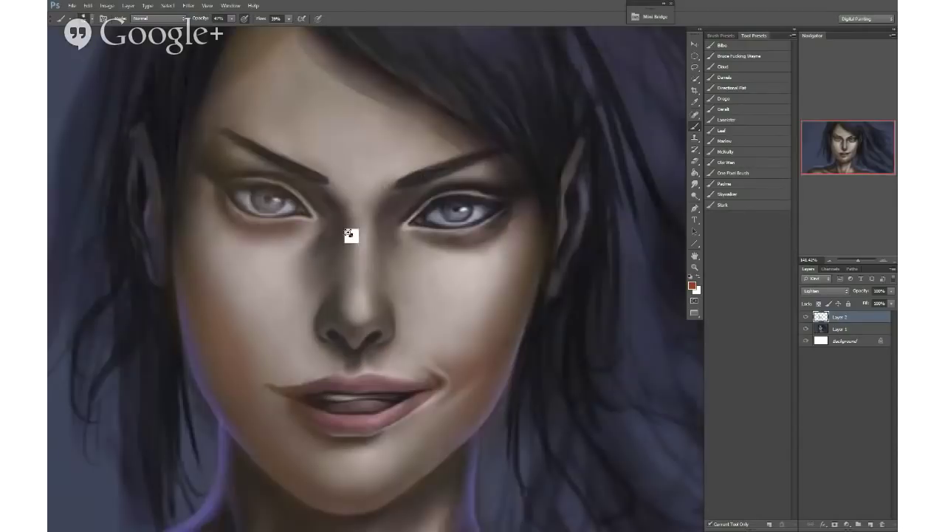
alt+right_click(347, 246)
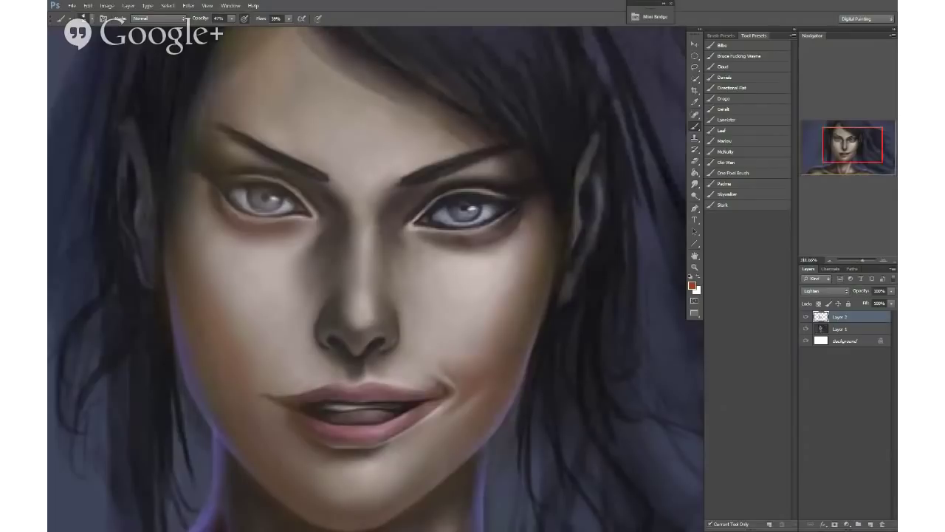
alt+right_click(325, 255)
scroll(337, 275, down, 4)
Step: Switch to Firefox to check the YouTube broadcast and its comments, and glance through the e-mail inbox
key(alt+Tab)
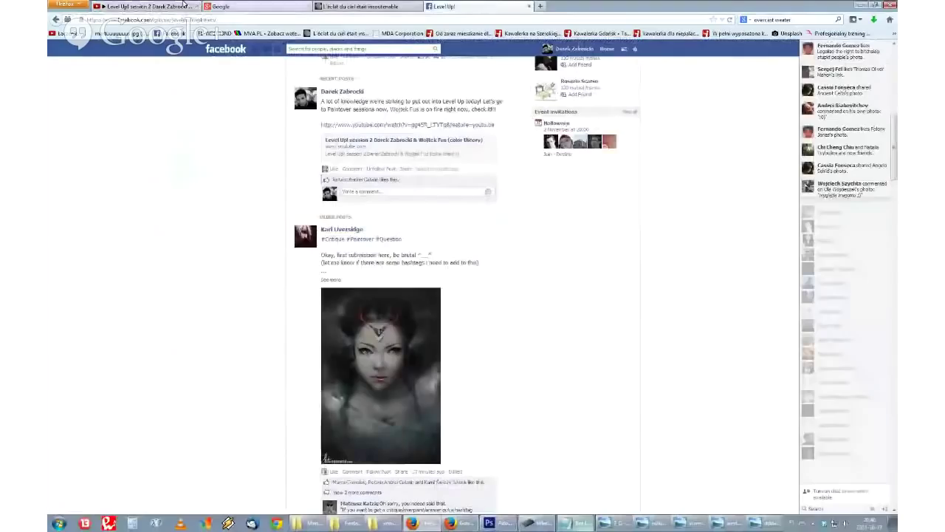
click(183, 5)
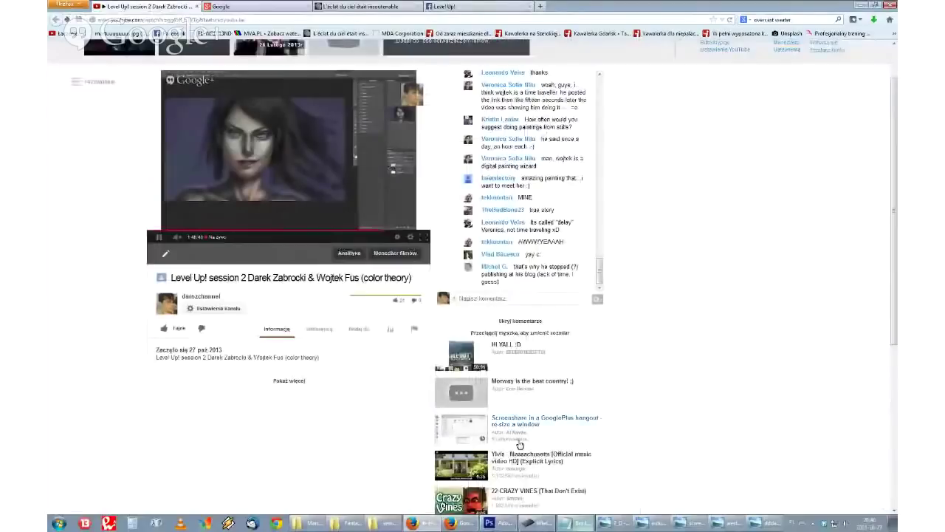
click(253, 524)
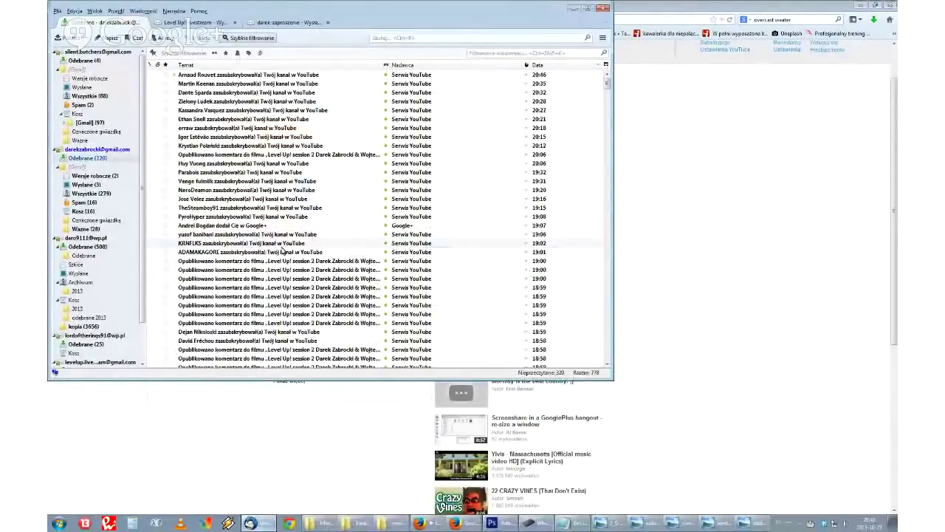
click(604, 10)
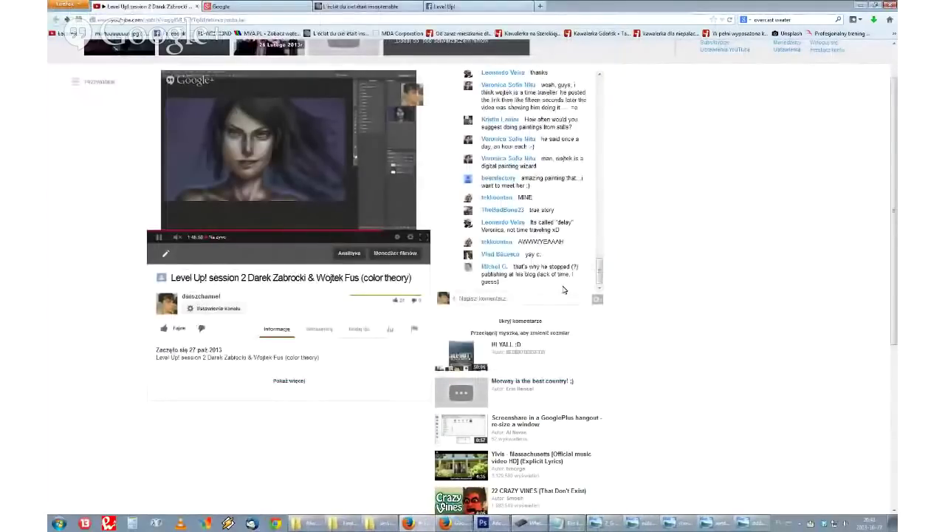
Step: Browse the submitted artwork in the Level Up! Facebook group and check the notifications
click(478, 6)
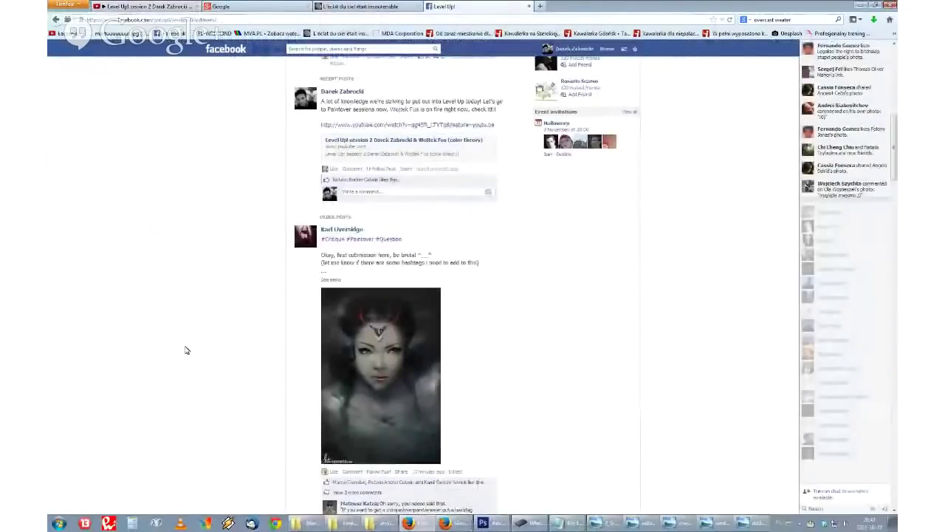
scroll(192, 343, down, 10)
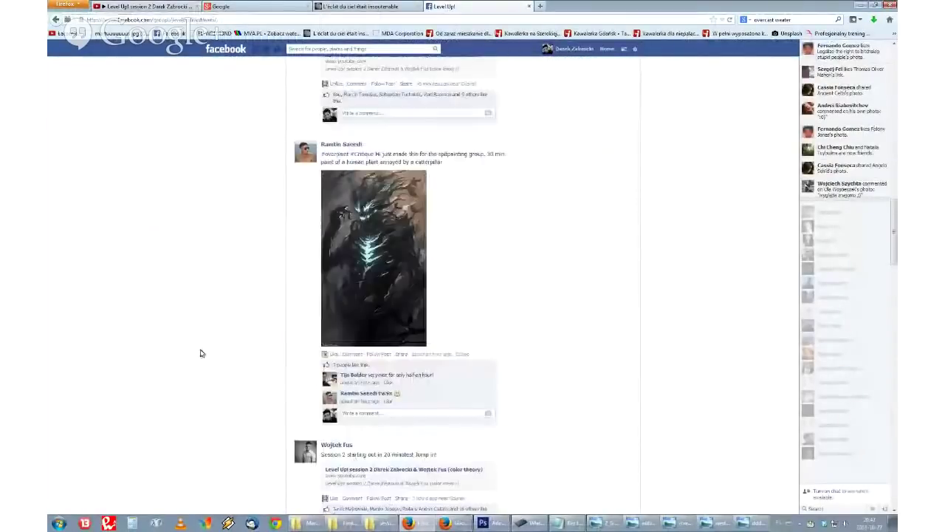
scroll(228, 271, up, 1)
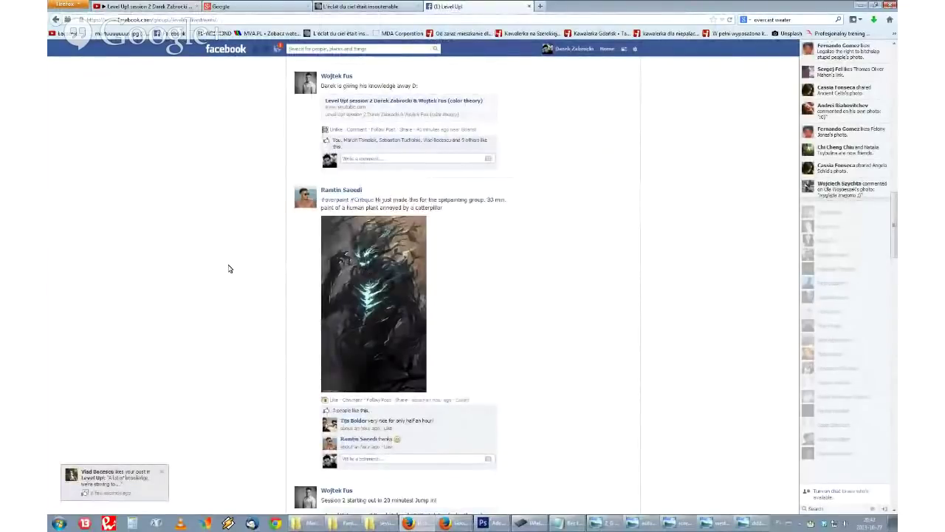
click(277, 50)
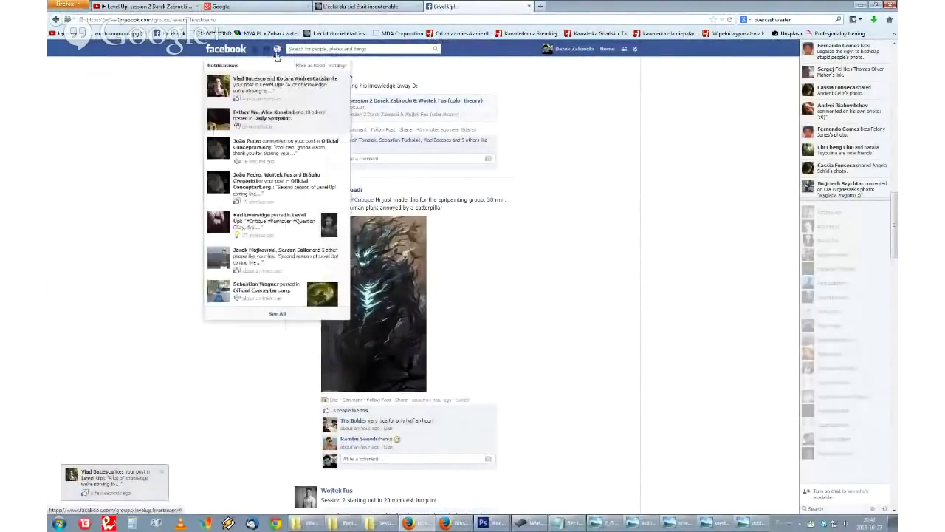
click(277, 52)
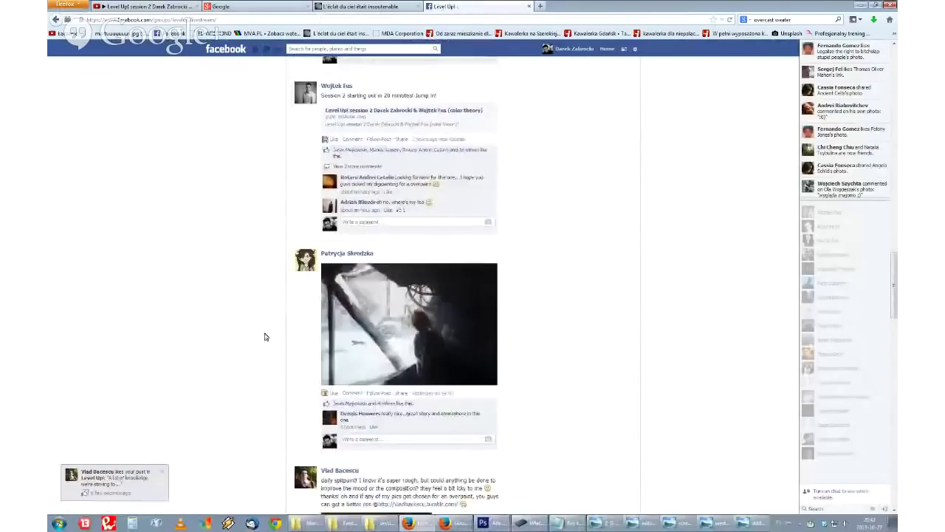
scroll(264, 332, down, 10)
scroll(261, 373, down, 2)
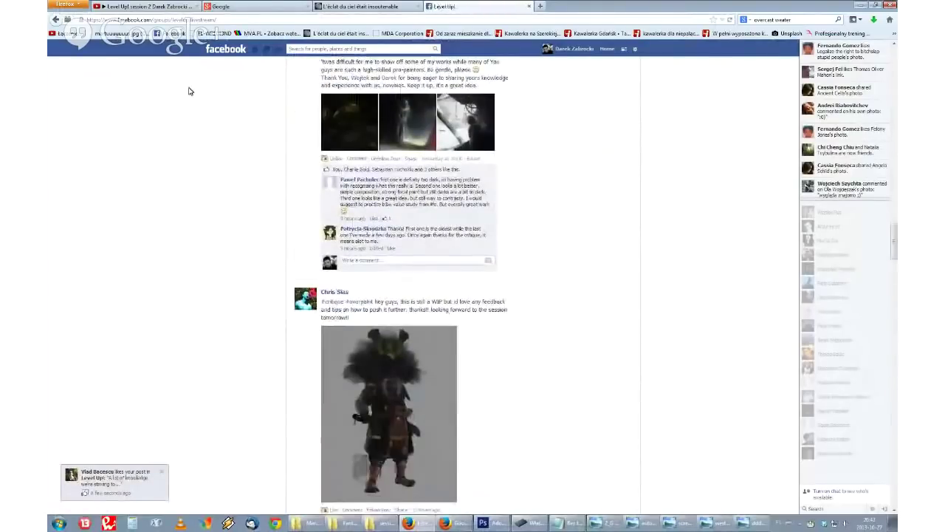
Step: Bring up the Google+ Hangouts window, unmute the microphone briefly and mute it again
click(462, 524)
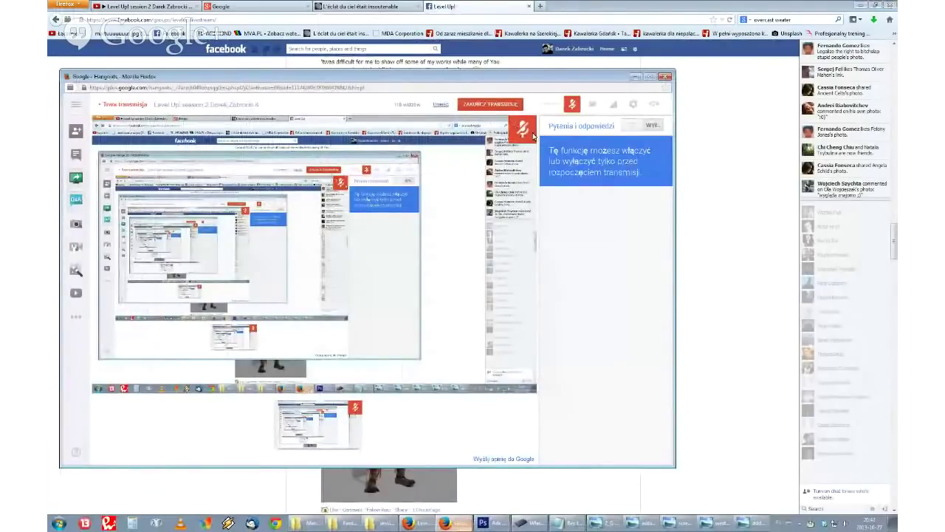
click(572, 107)
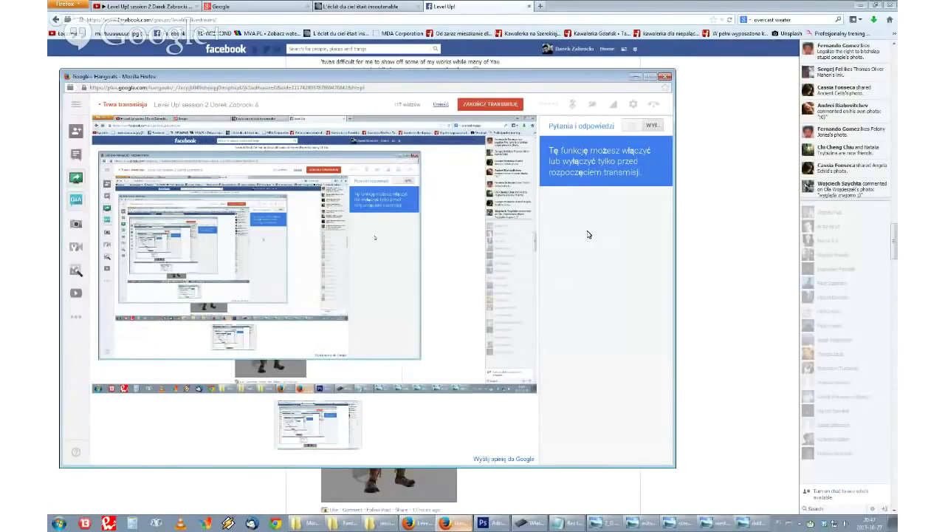
click(572, 104)
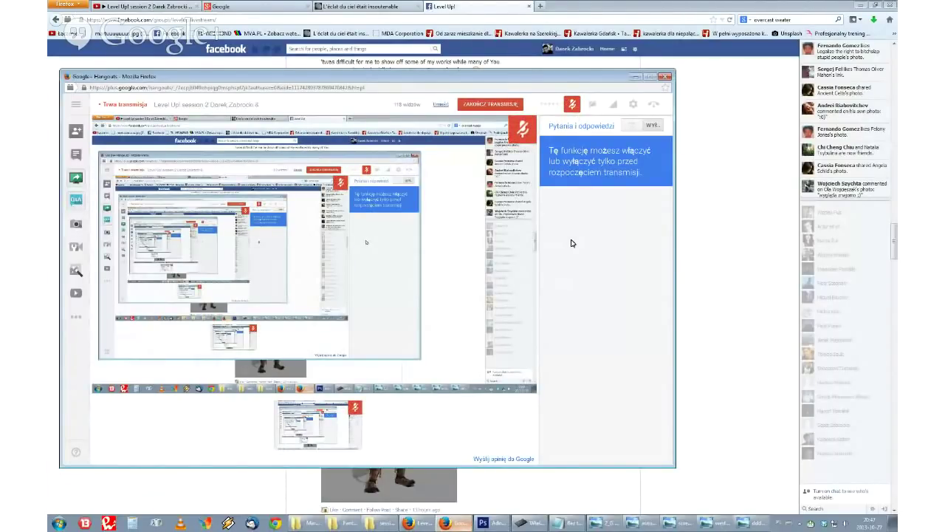
Step: Look through the landscape photos on the Tumblr page, and check the YouTube broadcast and the Hangouts window
click(382, 6)
scroll(295, 235, down, 3)
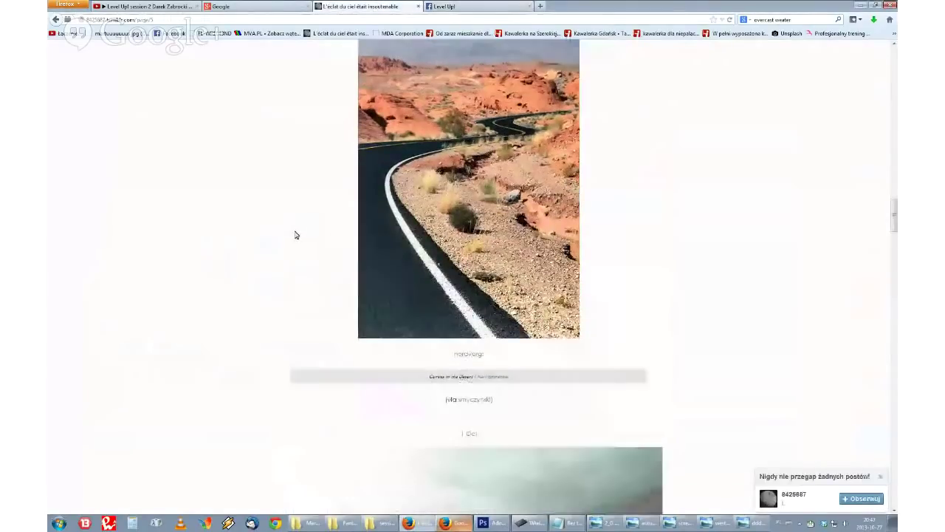
scroll(296, 237, down, 5)
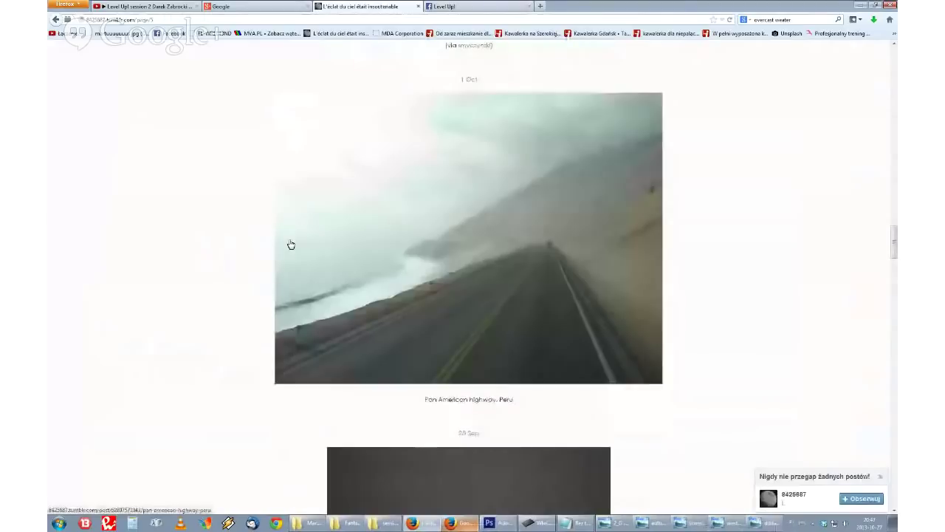
click(152, 6)
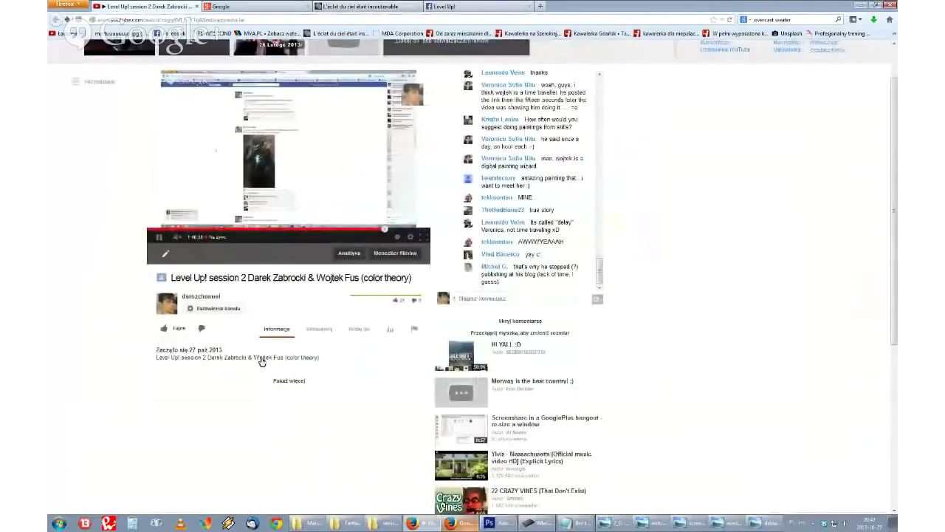
click(460, 523)
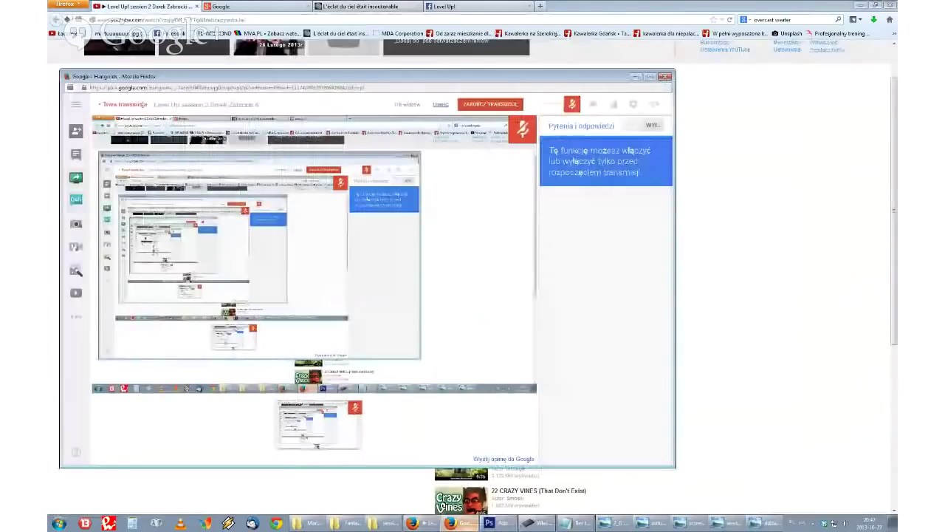
click(462, 524)
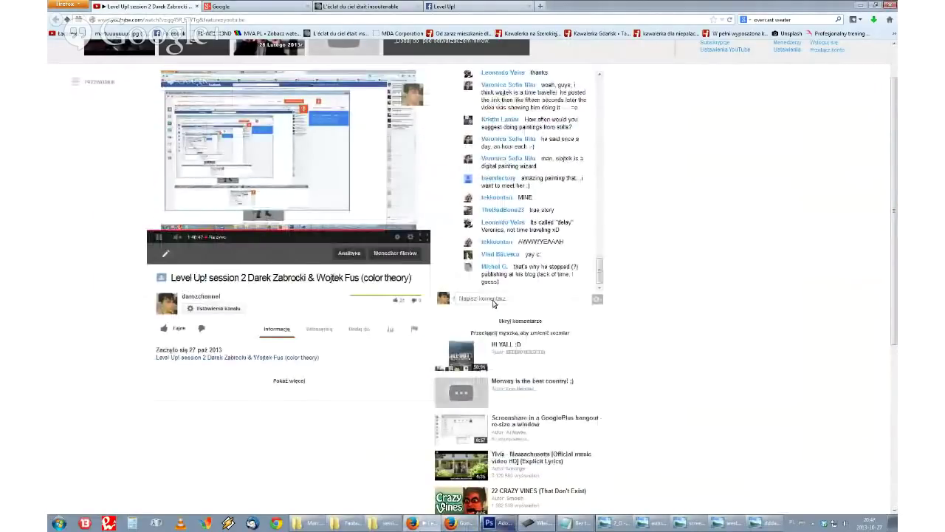
Step: Post the comment "give him a few sec, disconnection again" in the YouTube broadcast's chat
click(494, 303)
text(give b)
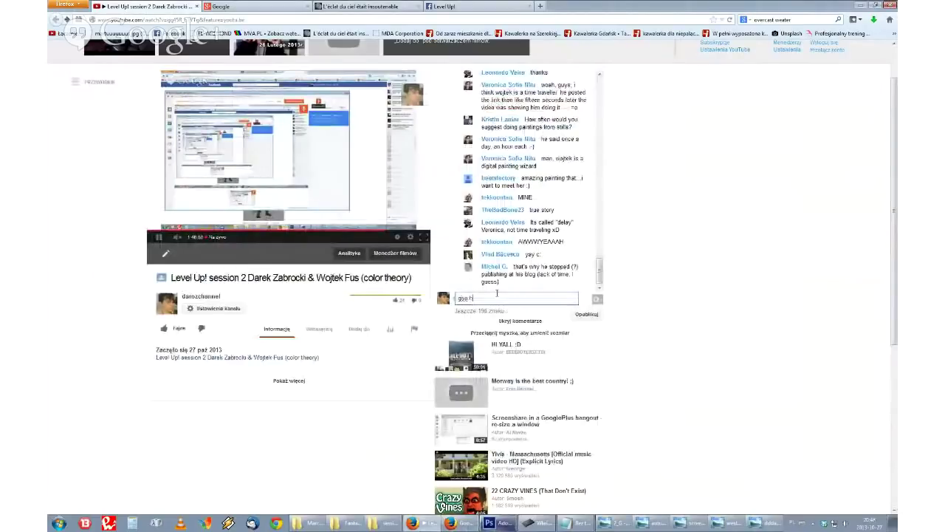
text(us a few sec, into)
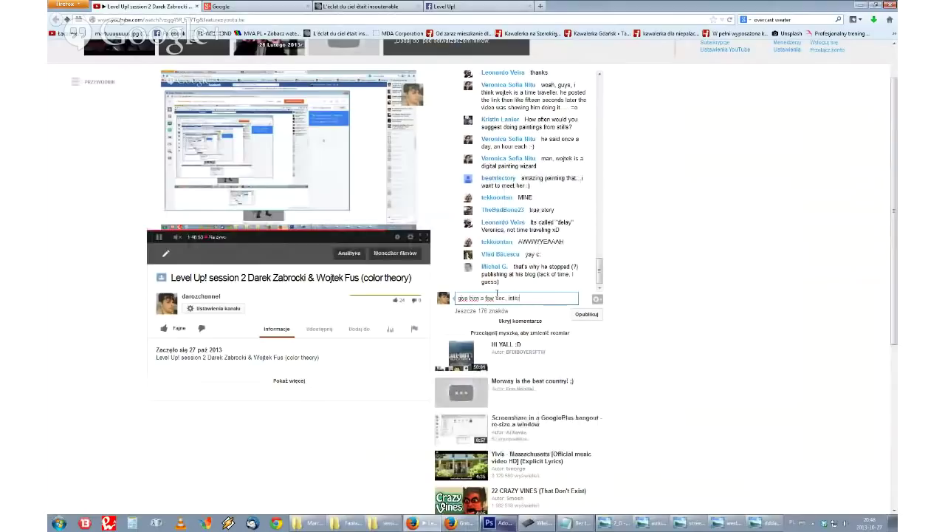
text(rrupting again)
key(BackSpace)
key(BackSpace)
key(BackSpace)
key(BackSpace)
key(BackSpace)
key(BackSpace)
key(BackSpace)
key(BackSpace)
key(BackSpace)
key(BackSpace)
key(BackSpace)
key(BackSpace)
key(BackSpace)
key(BackSpace)
key(BackSpace)
key(BackSpace)
key(BackSpace)
key(BackSpace)
text(disconnection again)
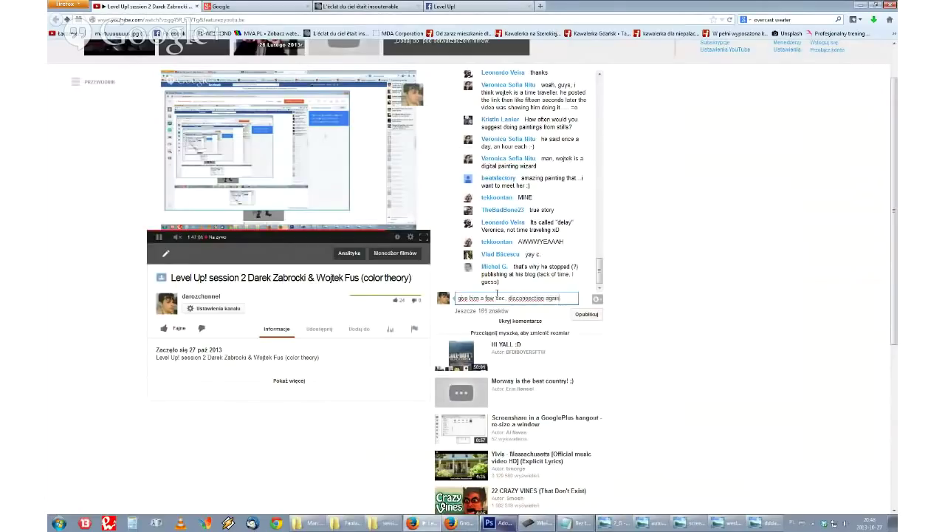
key(Return)
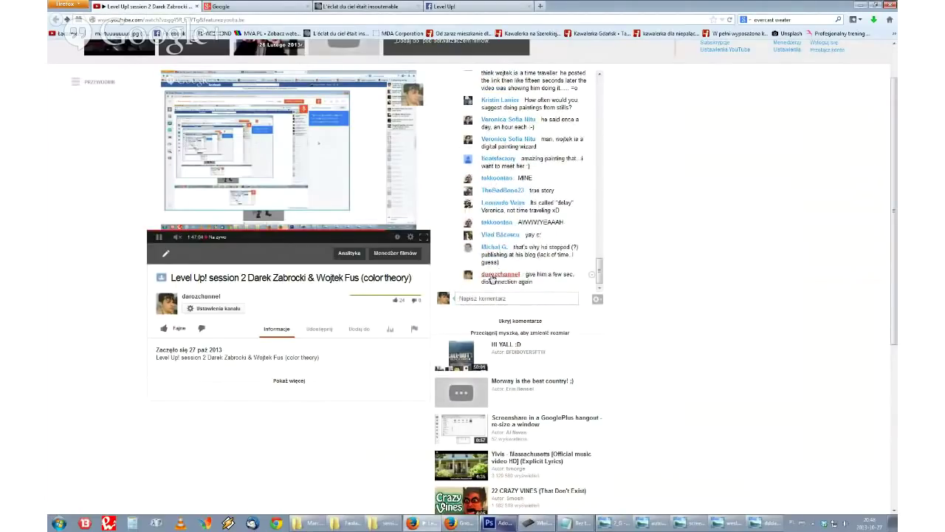
Step: Check the Google+ Hangouts window and return to the YouTube broadcast's comments
mouse_move(503, 279)
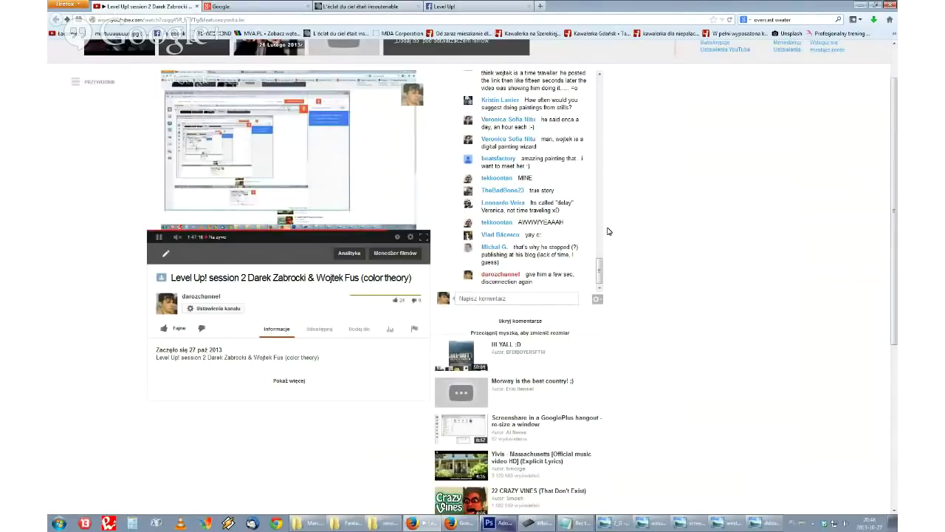
click(460, 523)
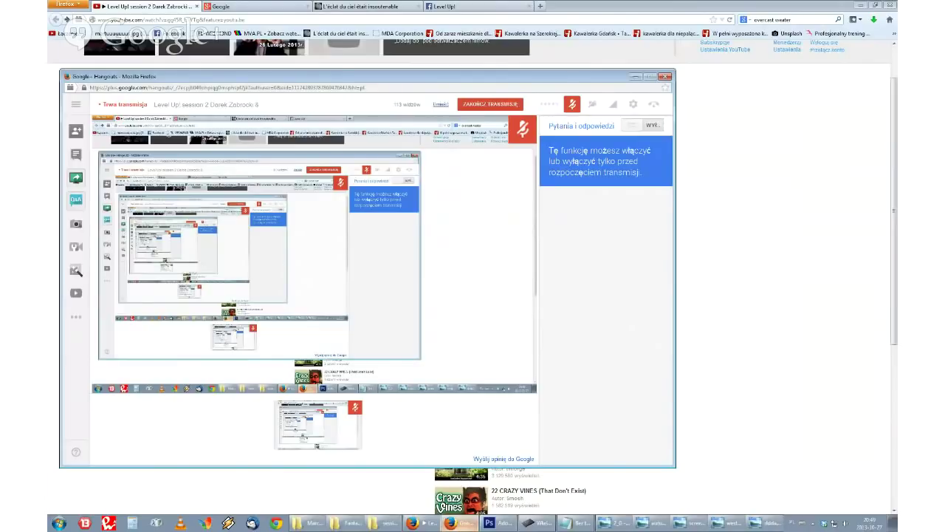
click(842, 304)
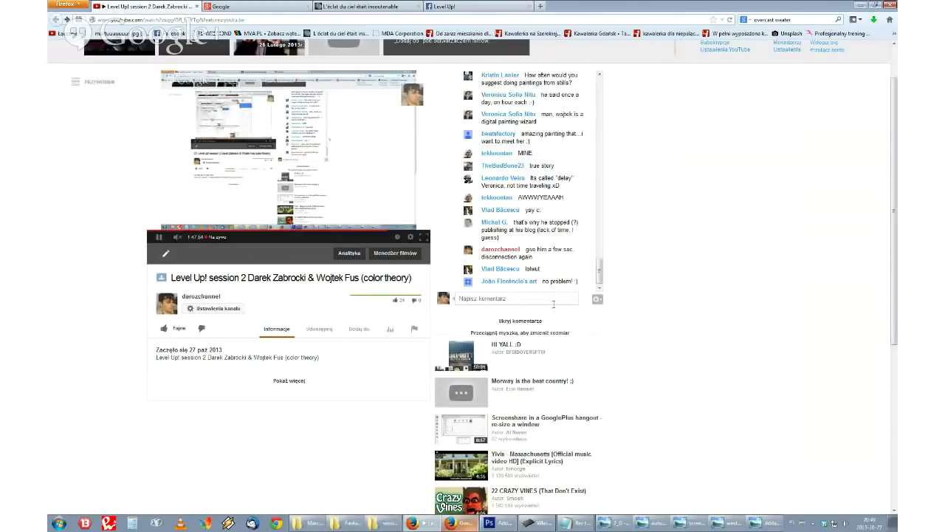
Step: Begin a new broadcast comment reading "it all has taken a bit more time that we wanted-regarding color theory"
click(555, 298)
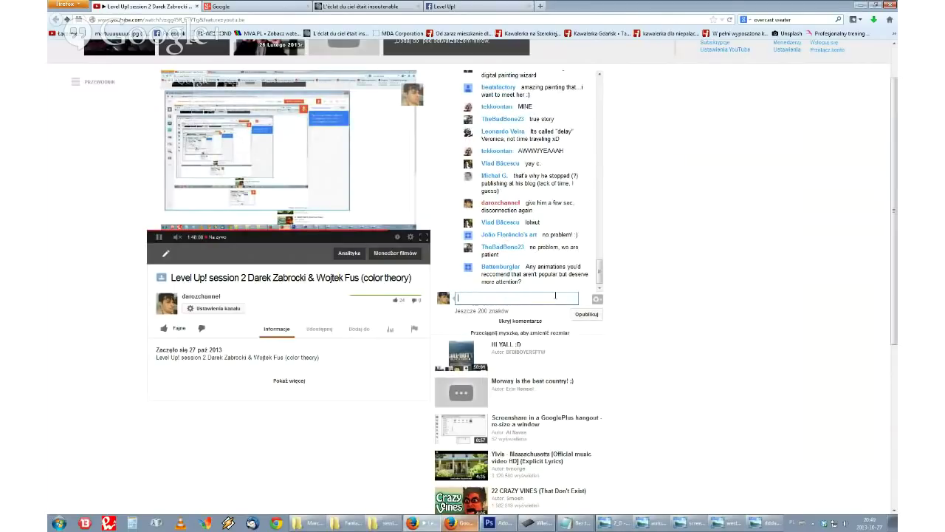
text(it's all)
key(BackSpace)
key(BackSpace)
key(BackSpace)
key(BackSpace)
key(BackSpace)
key(BackSpace)
key(BackSpace)
key(BackSpace)
text(it all depe)
key(BackSpace)
key(BackSpace)
key(BackSpace)
key(BackSpace)
text(has taken)
text( al)
text( bit more time)
text( that we wante)
text(d-regardin)
text(g color theory )
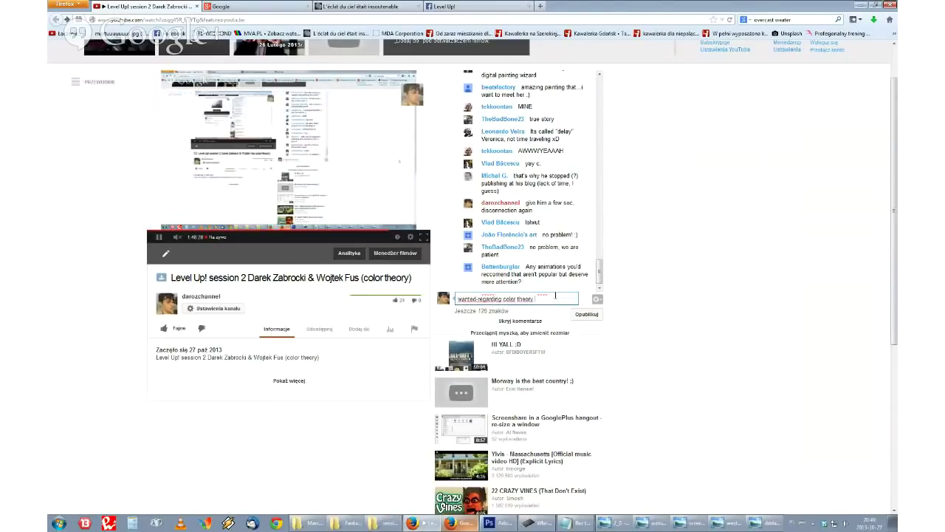
Step: Complete and post the comment with "but we hope its fine, and going to Paint over session for a bit longer than lastly I guess"
text(but we hope )
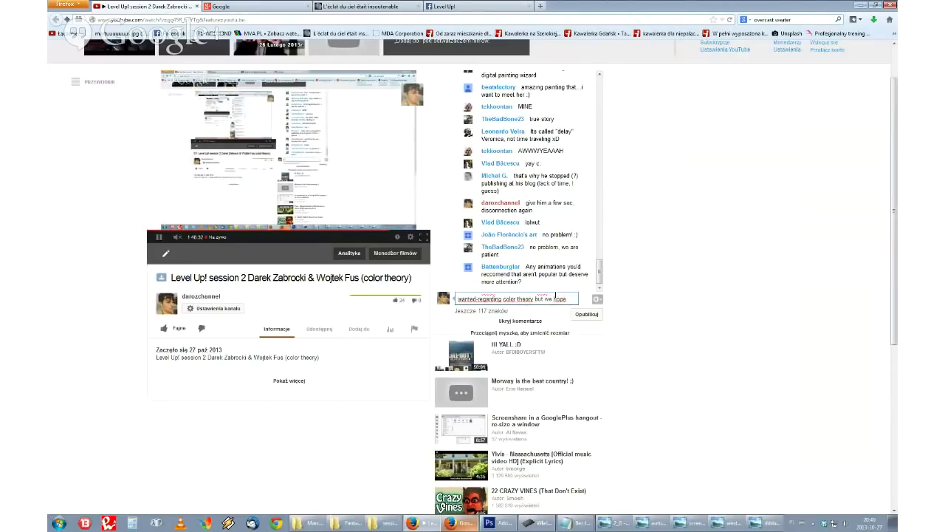
text(its fine)
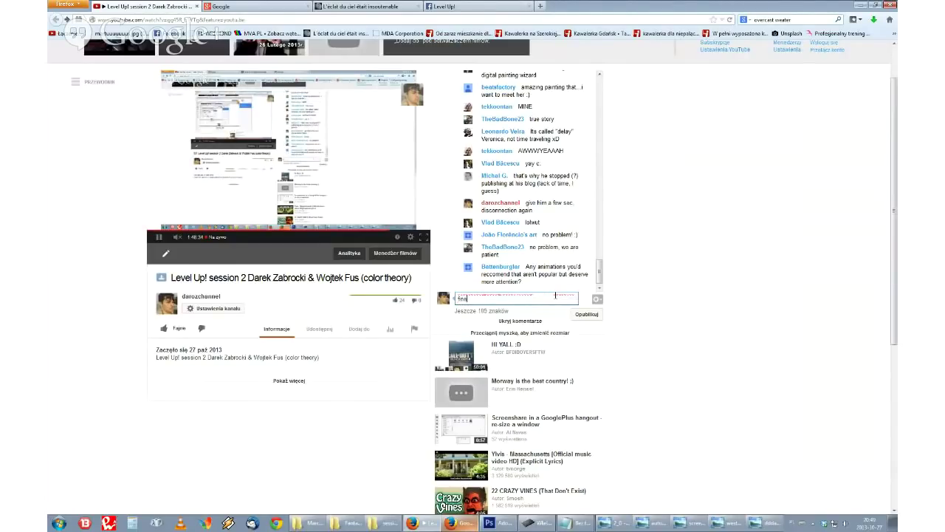
text(, and going t)
text(o )
text(Paint it)
text(ver sessio)
text(n for )
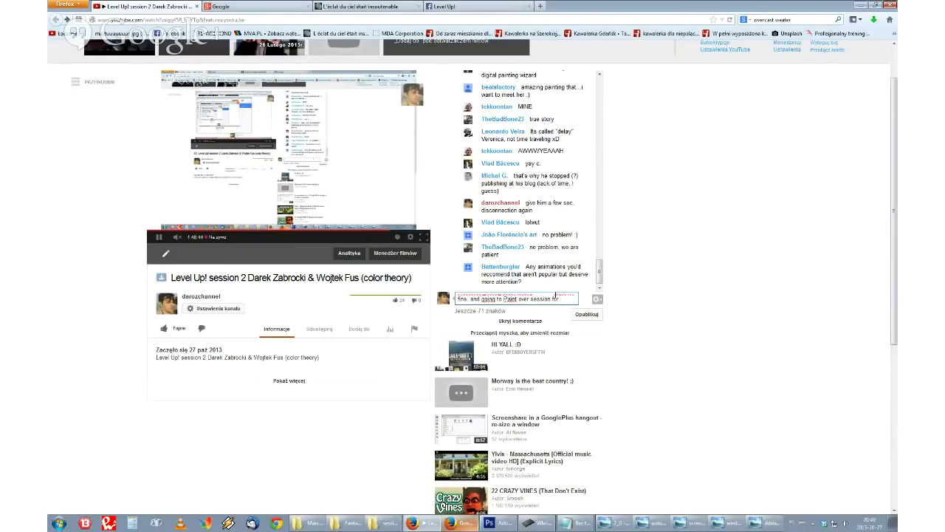
text(a)
text( bit longer tha)
text(n )
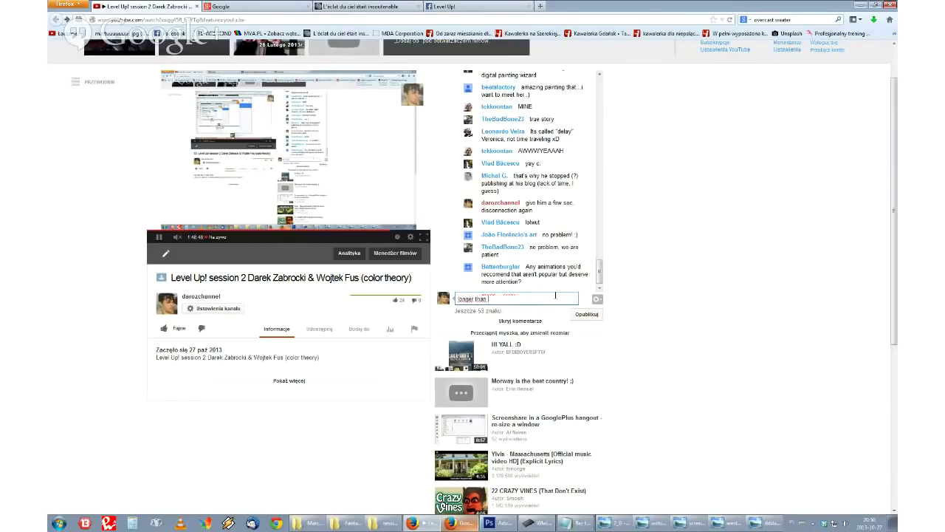
text(lastly I guess)
key(Return)
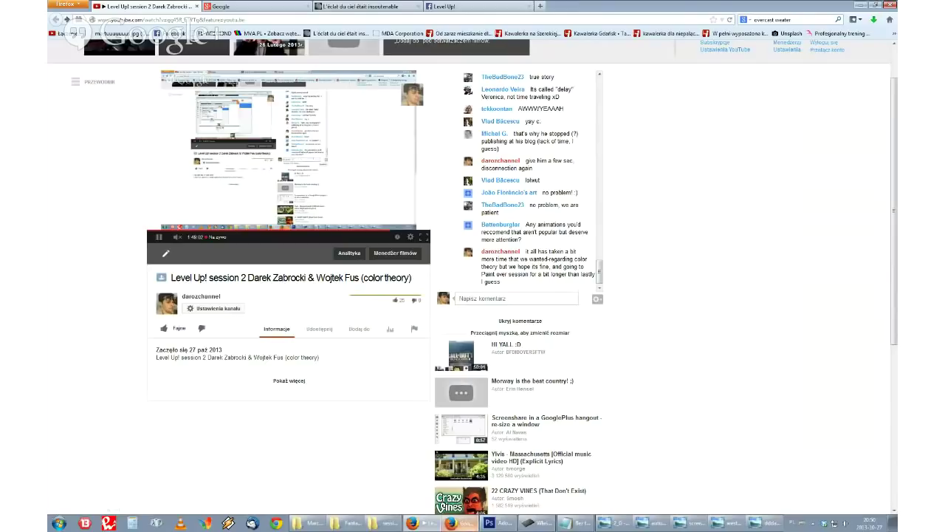
Step: Look at the Hangouts window again, glancing at the broadcast's latest comments in between
click(461, 522)
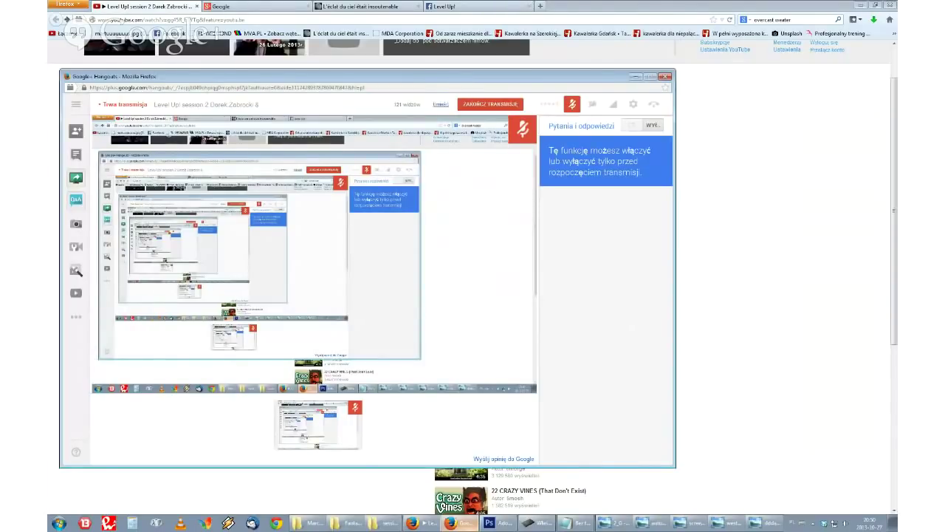
click(832, 341)
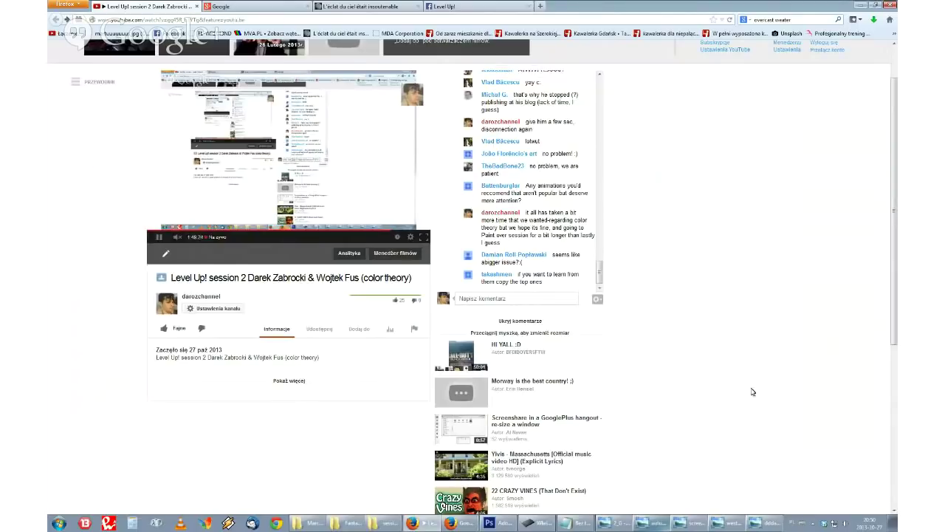
click(459, 523)
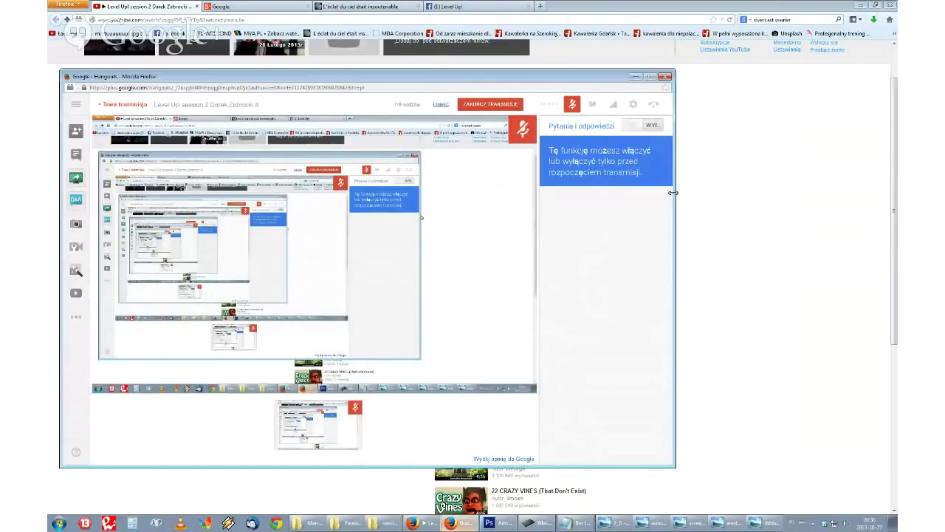
drag(677, 196, 449, 213)
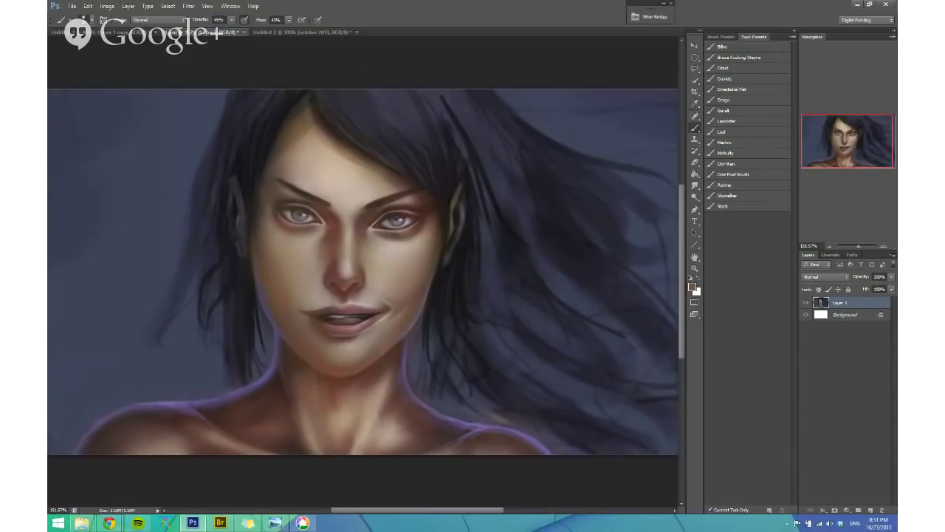
Step: Switch to the woman portrait in Photoshop and flip its canvas horizontally
scroll(355, 325, down, 3)
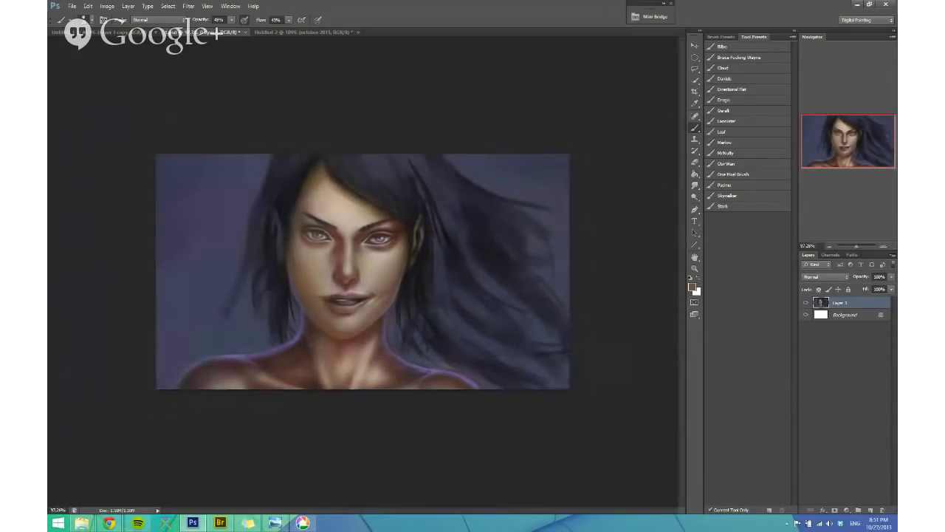
scroll(336, 307, up, 1)
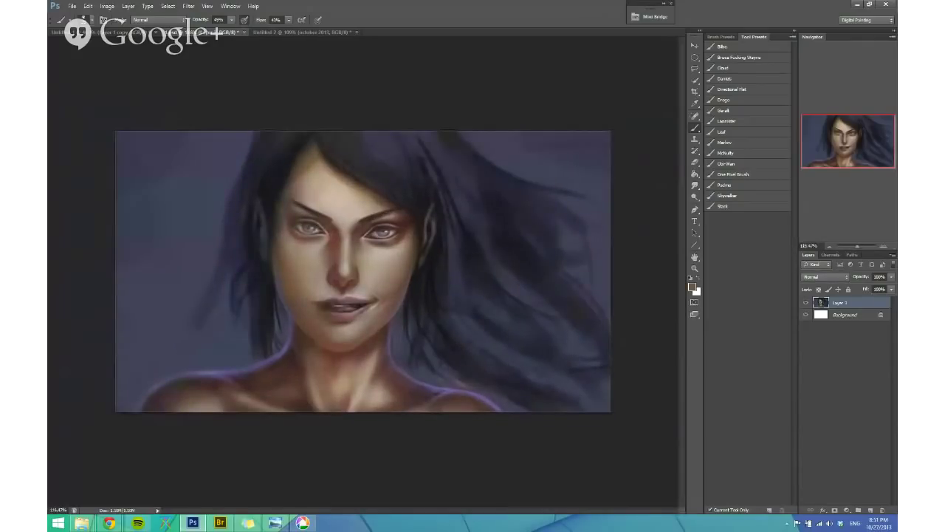
key(ctrl+shift+h)
scroll(340, 299, down, 1)
scroll(355, 321, up, 1)
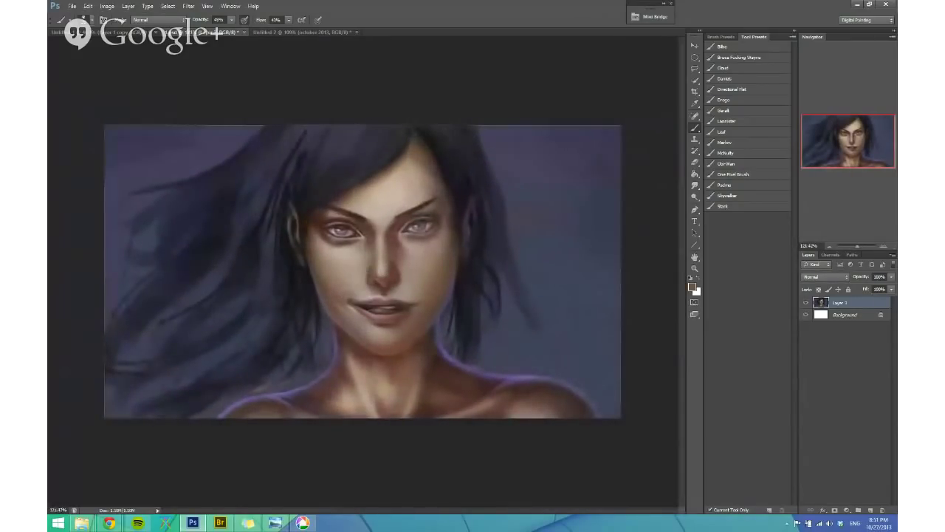
scroll(407, 388, up, 2)
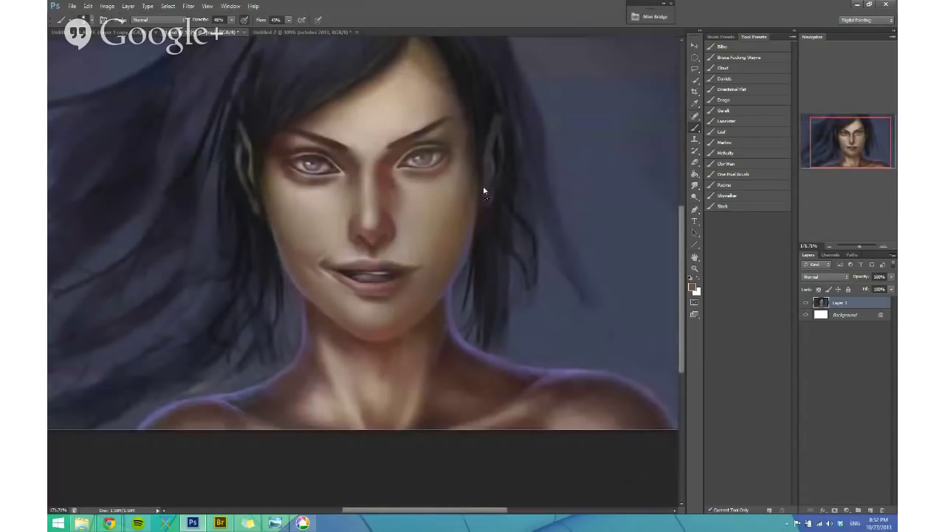
Step: Set the brush opacity to 51% and paint dark shadow tones from the right jawline down to the neck and shoulder
drag(485, 190, 453, 300)
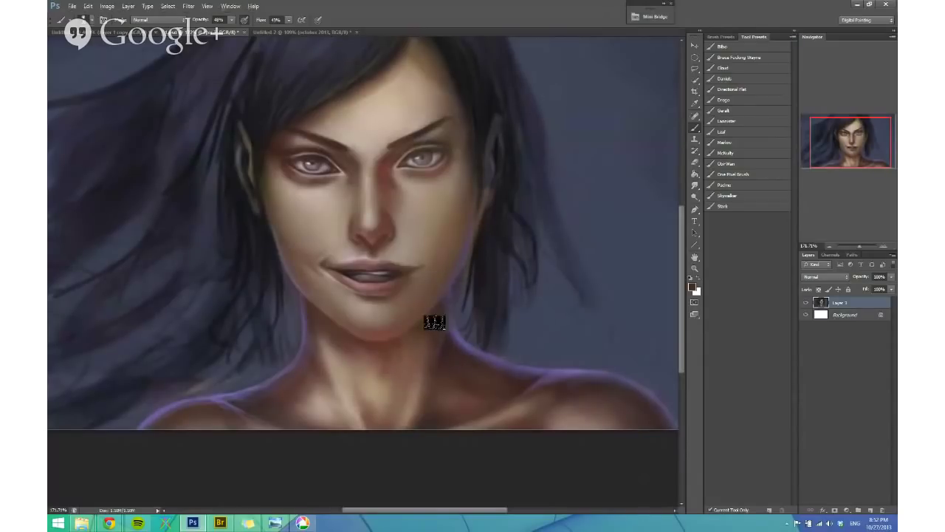
key(5)
key(1)
mouse_move(458, 271)
mouse_down()
mouse_move(447, 312)
mouse_move(461, 350)
mouse_up()
click(458, 362)
click(467, 358)
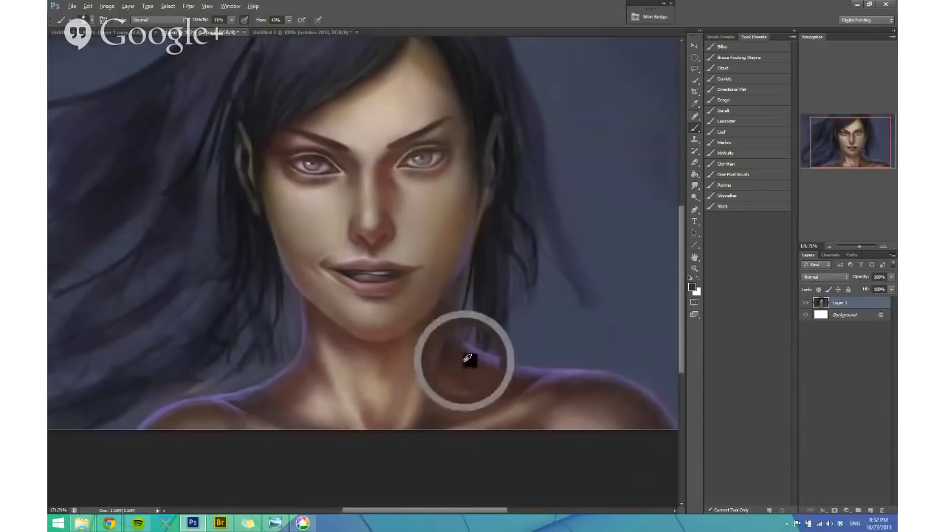
Step: Sample nearby skin tones and paint over the left edge of the neck and the throat below the chin
alt+click(312, 337)
alt+click(316, 347)
drag(315, 347, 305, 314)
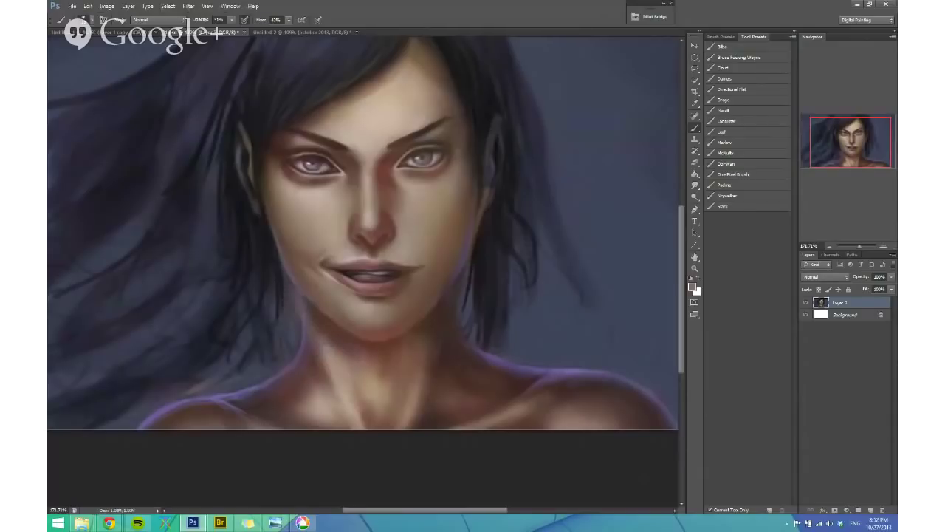
click(310, 349)
click(291, 313)
alt+click(315, 356)
alt+click(343, 375)
alt+click(351, 348)
mouse_move(357, 354)
mouse_down()
mouse_move(378, 379)
mouse_move(365, 362)
mouse_move(374, 359)
mouse_up()
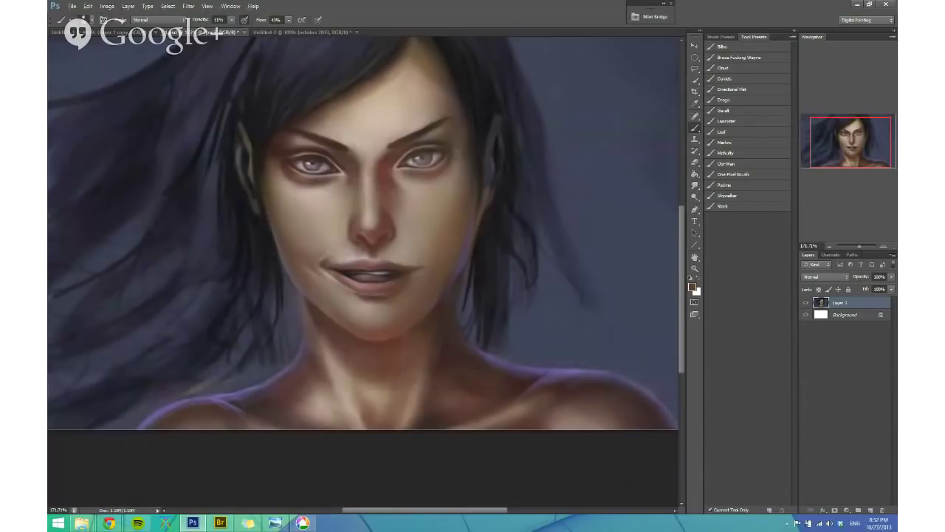
Step: Adjust the brush size, sample tones around the collarbones and throat to touch up the shading, and hide the panels
mouse_move(458, 390)
mouse_down()
mouse_move(472, 394)
mouse_move(404, 380)
mouse_move(458, 375)
mouse_up()
alt+right_click(458, 378)
right_click(423, 366)
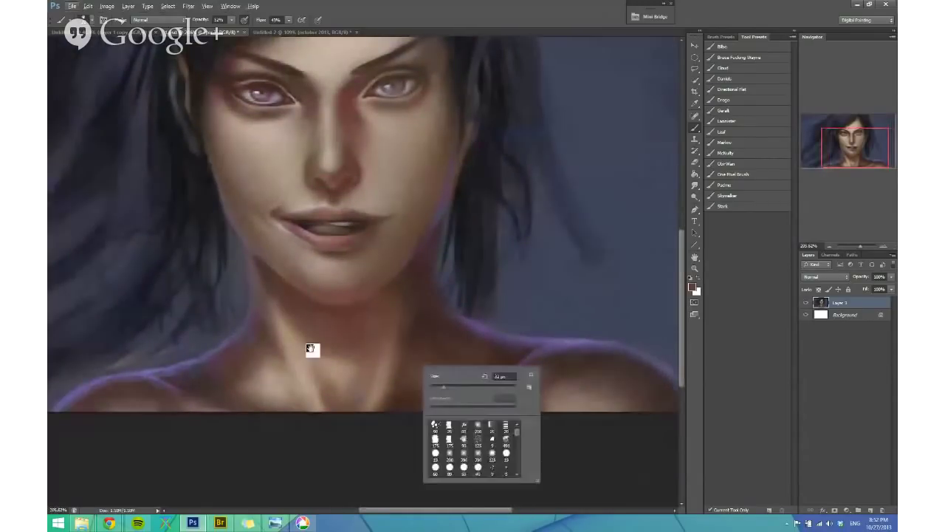
drag(310, 348, 340, 342)
alt+right_click(297, 355)
alt+click(307, 365)
key(Tab)
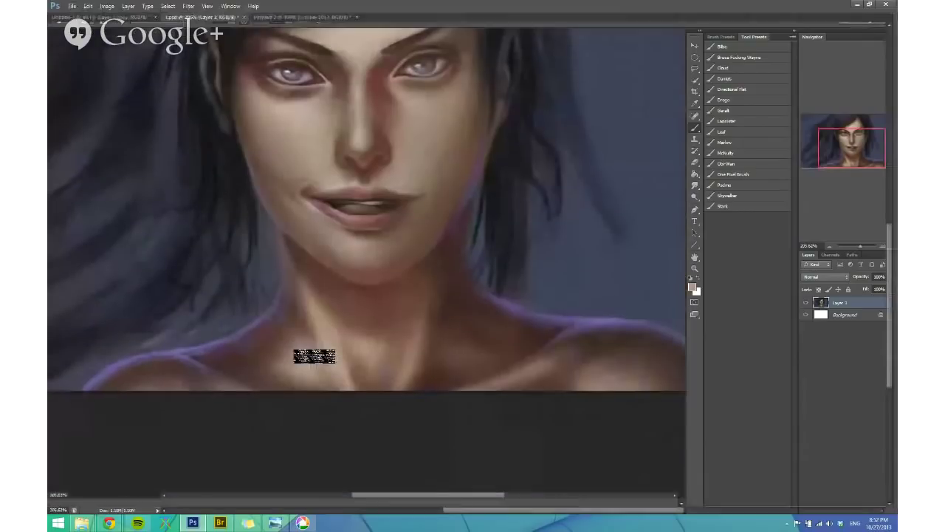
key(Tab)
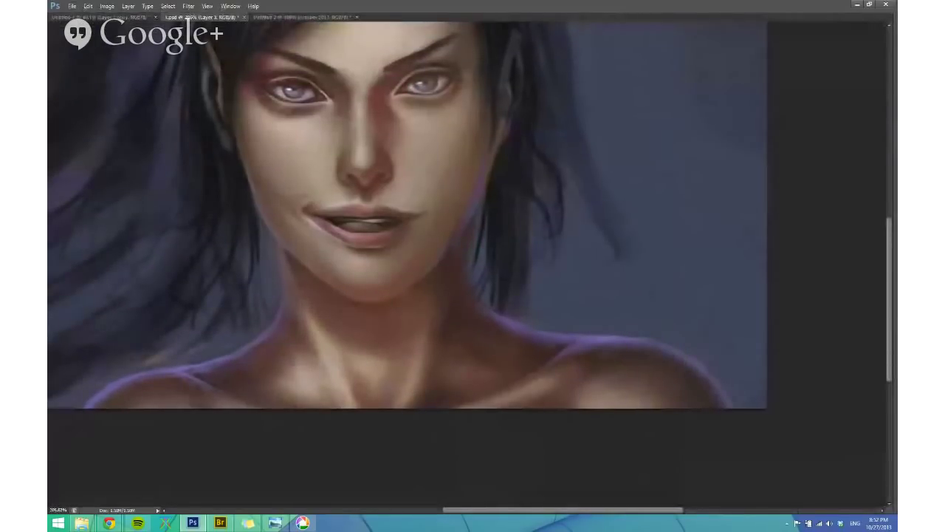
Step: Blend the shading under the chin and along the right side of the neck with sampled skin tones
alt+click(376, 318)
alt+click(449, 260)
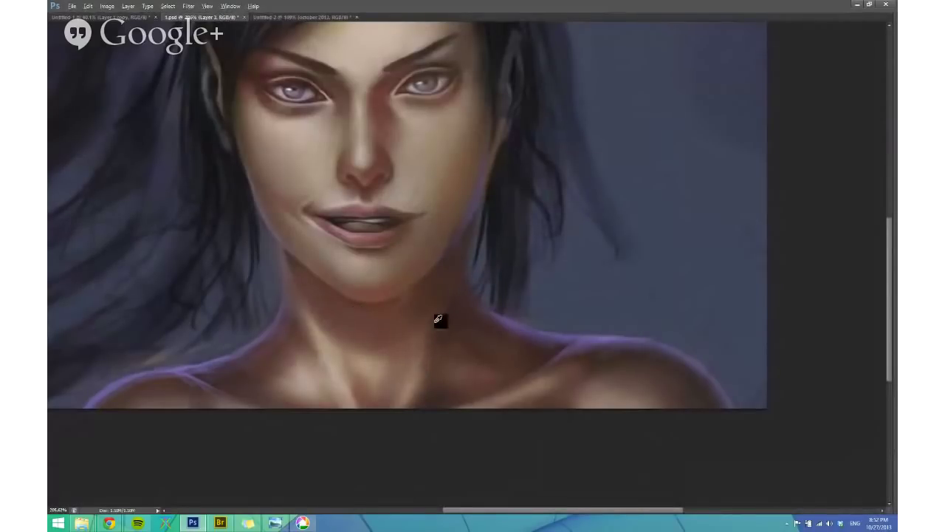
alt+click(376, 359)
alt+click(446, 366)
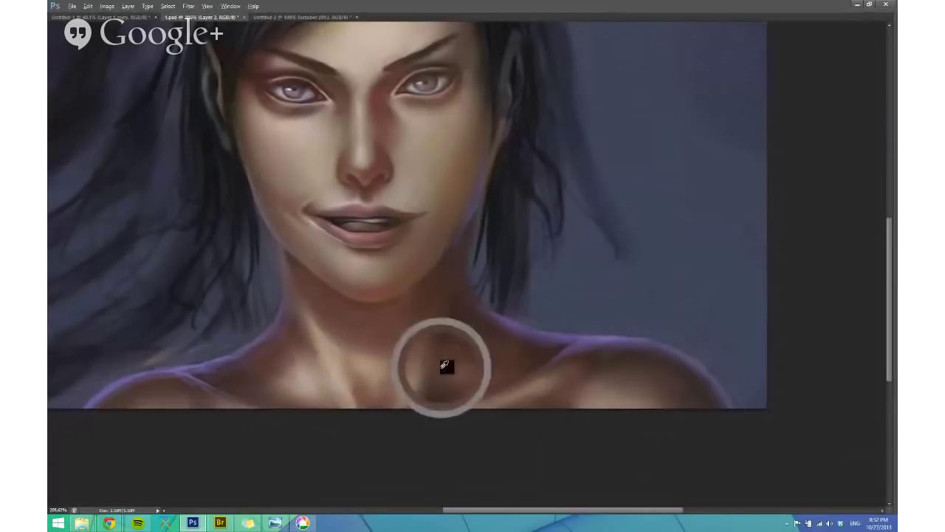
Step: Resize the brush and soften the neck shadows and throat highlights with colors sampled from the portrait
scroll(440, 370, down, 2)
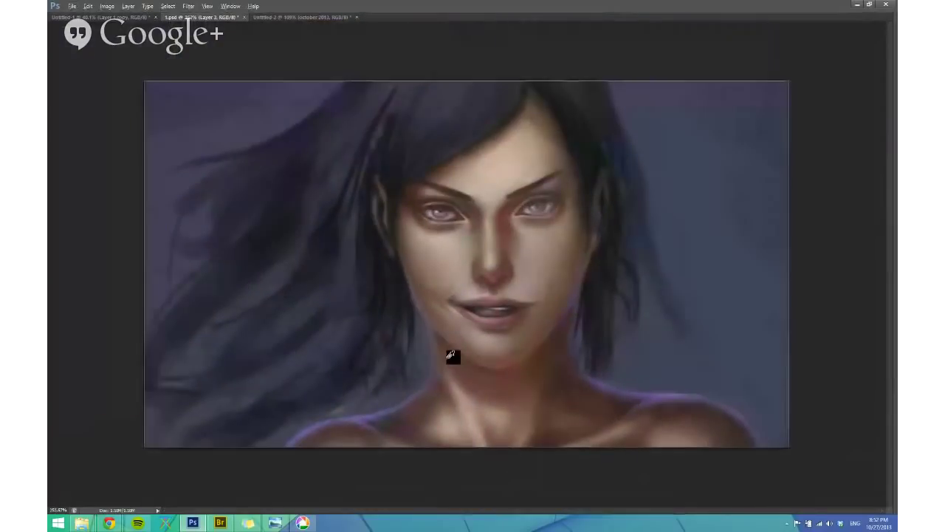
alt+right_click(489, 372)
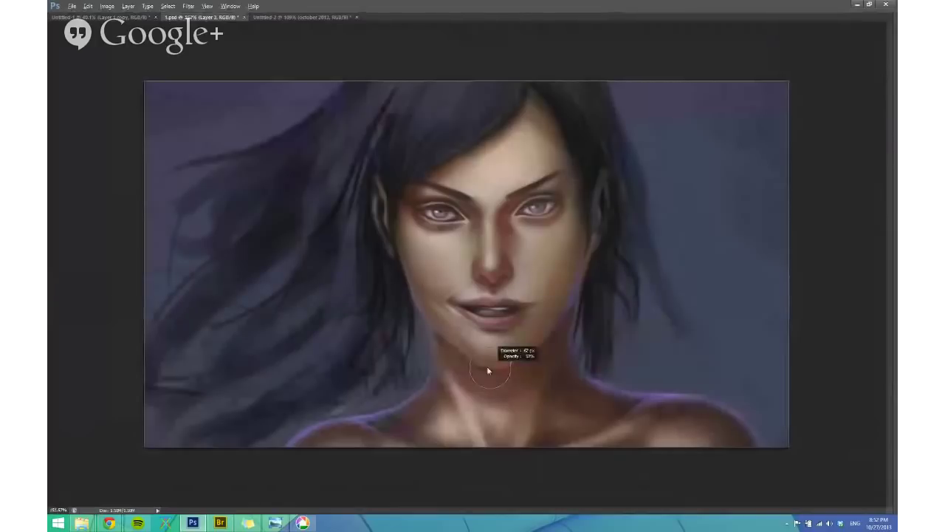
alt+right_click(489, 369)
alt+right_click(411, 351)
scroll(540, 384, down, 1)
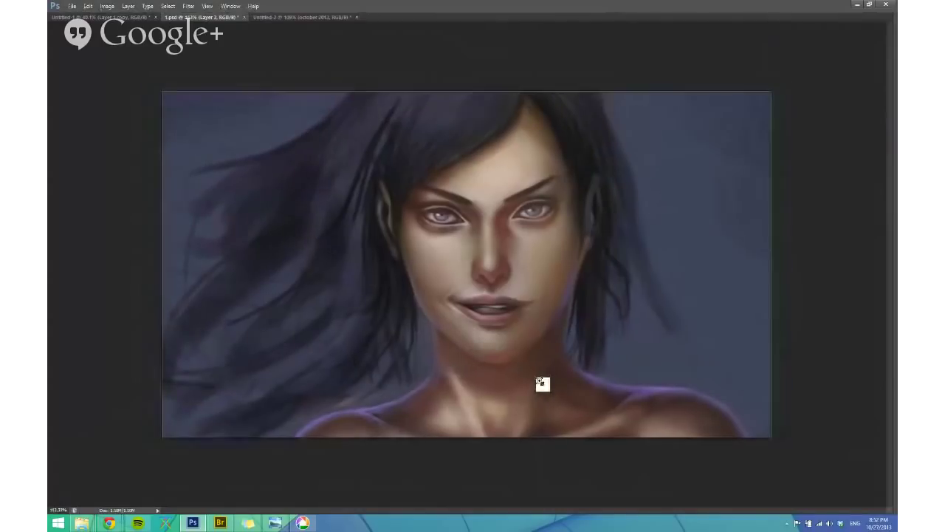
alt+click(557, 301)
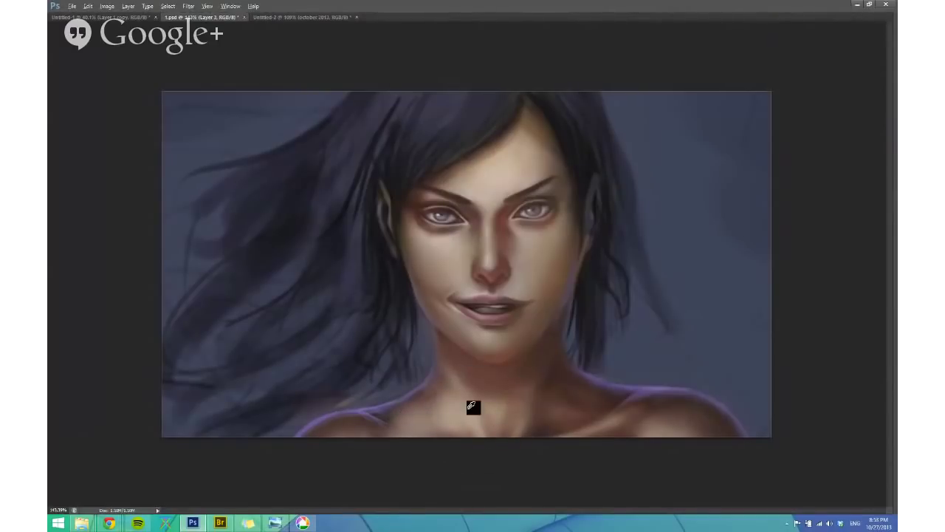
Step: Refine the shading along the neck's left edge, throat and collarbone with colors sampled from the portrait
drag(427, 368, 423, 378)
alt+click(423, 336)
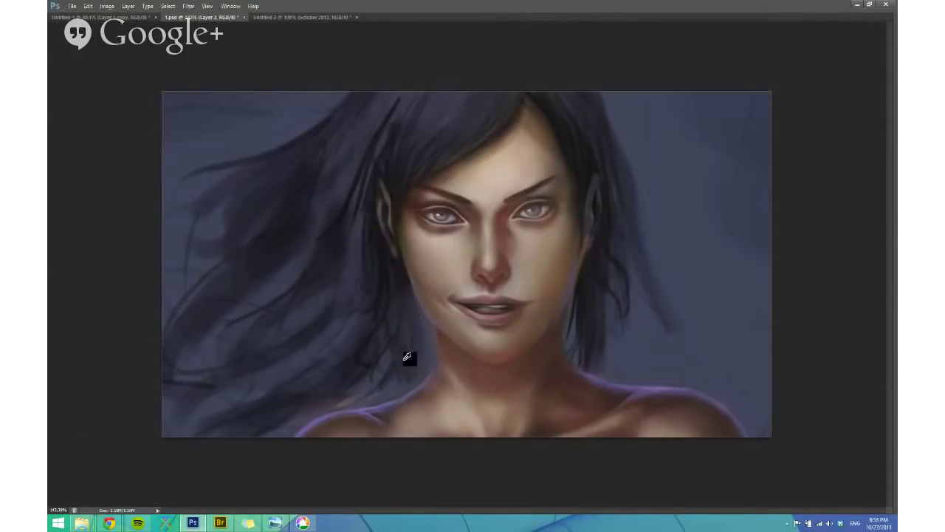
alt+click(537, 380)
alt+click(531, 415)
alt+click(566, 412)
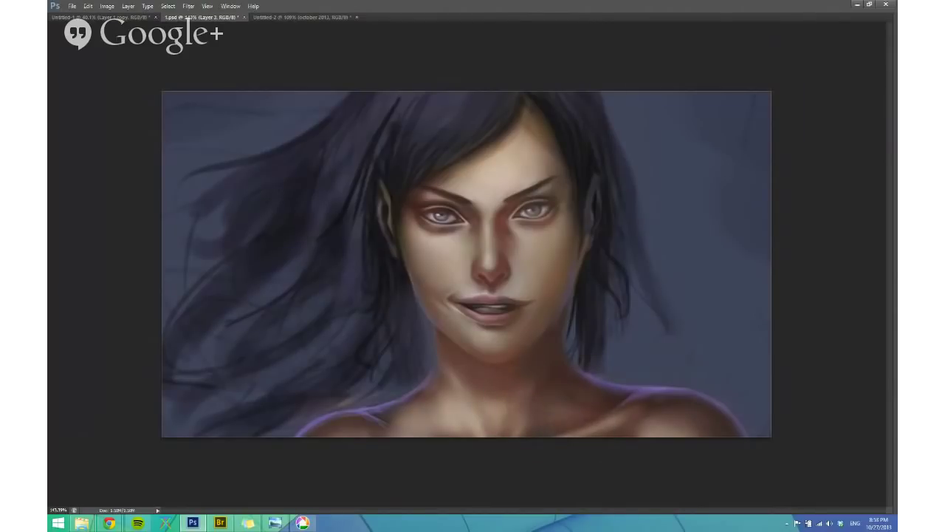
Step: Sample background and neck shadow tones to clean up the neck's right edge, and soften the shading on the left shoulder
alt+click(571, 332)
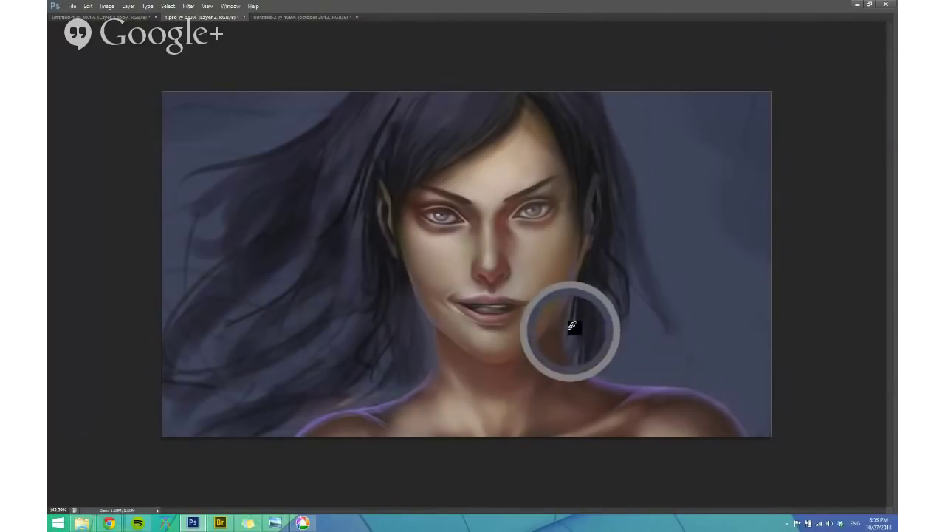
alt+click(562, 367)
alt+click(563, 381)
drag(502, 352, 429, 379)
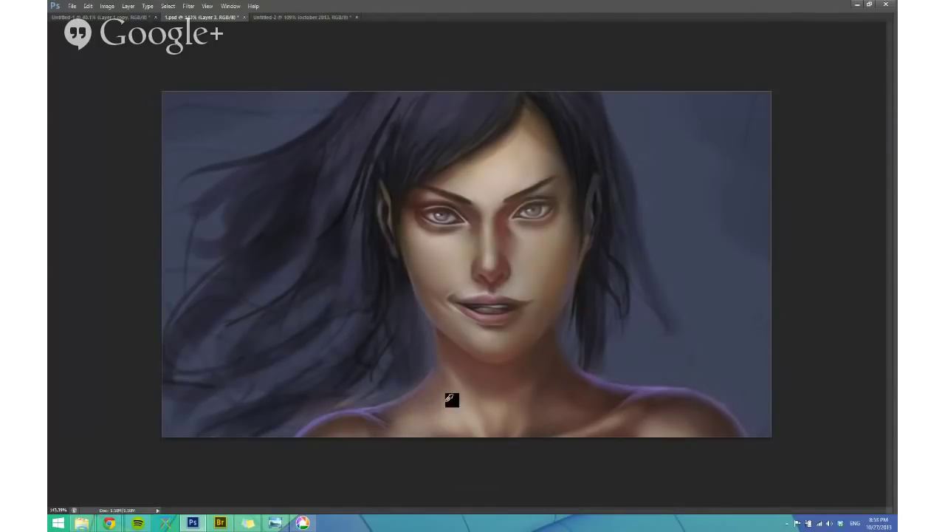
drag(386, 417, 392, 417)
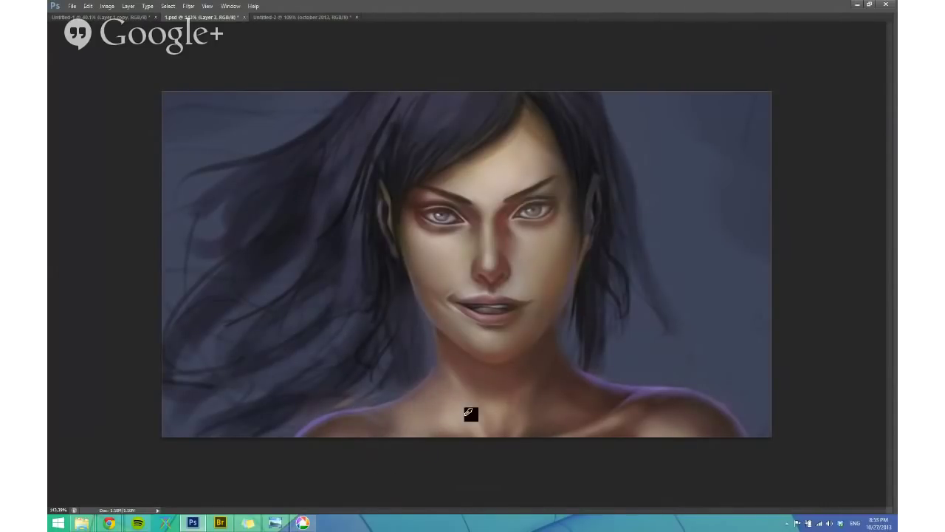
Step: Sample the violet rim light and nearby skin tones and paint them across the right shoulder and collarbone
alt+click(576, 402)
mouse_move(636, 404)
mouse_down()
mouse_move(674, 400)
mouse_move(637, 403)
mouse_move(610, 423)
mouse_up()
alt+click(668, 398)
alt+click(658, 395)
alt+click(642, 398)
alt+click(635, 430)
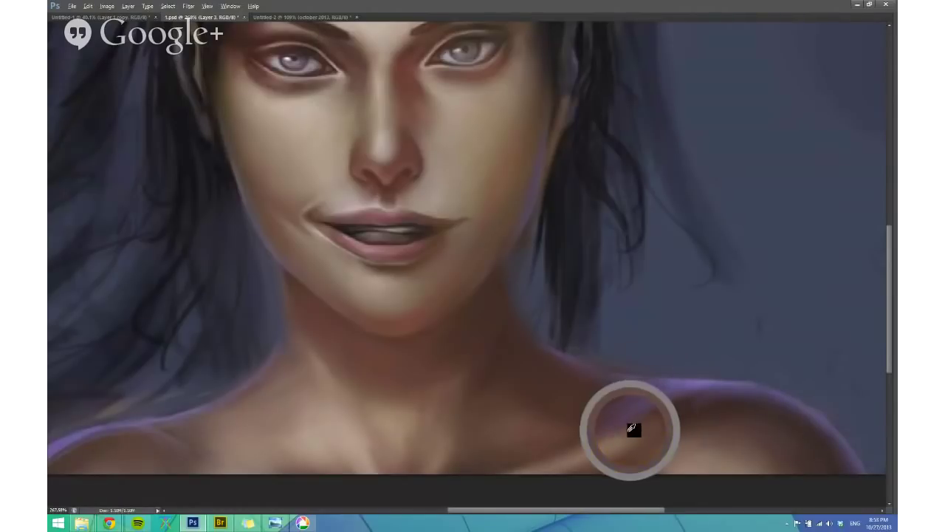
alt+click(657, 394)
drag(647, 396, 596, 428)
scroll(624, 425, down, 3)
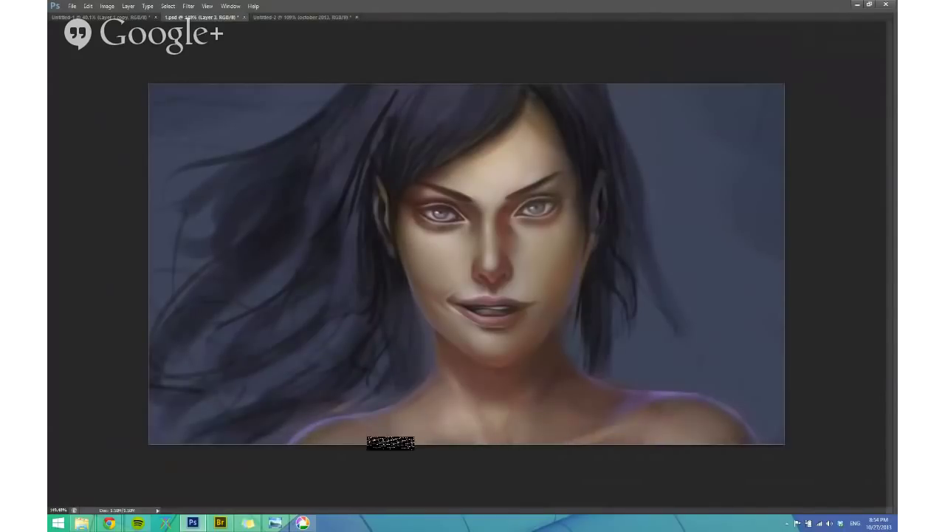
Step: Touch up the throat, flip the canvas horizontally, and blend the neck shading below the chin with sampled tones
drag(521, 446, 507, 426)
alt+click(499, 393)
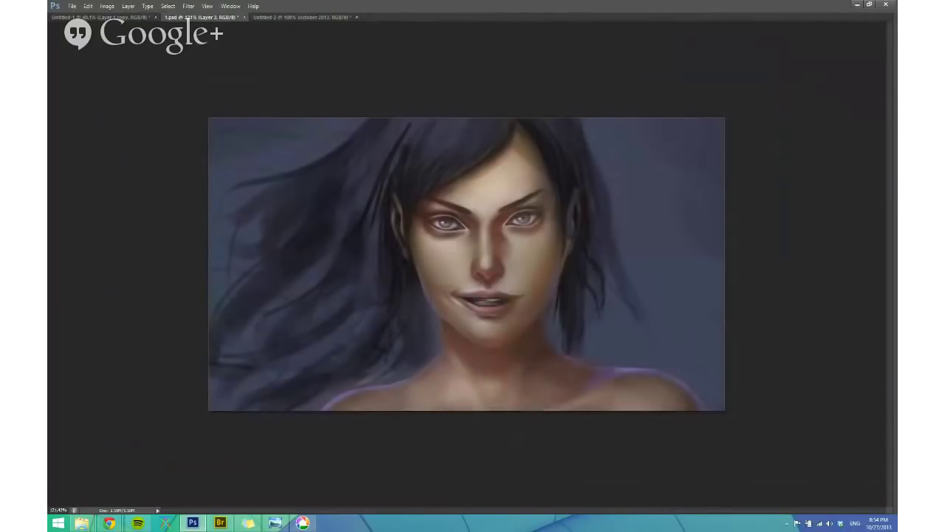
key(ctrl+shift+h)
scroll(418, 333, up, 1)
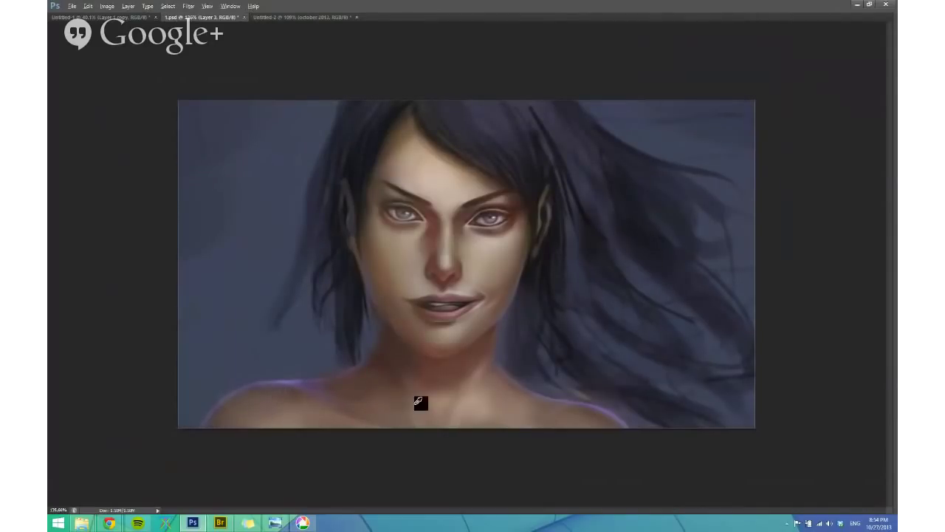
drag(435, 337, 432, 343)
alt+click(392, 339)
drag(433, 253, 416, 247)
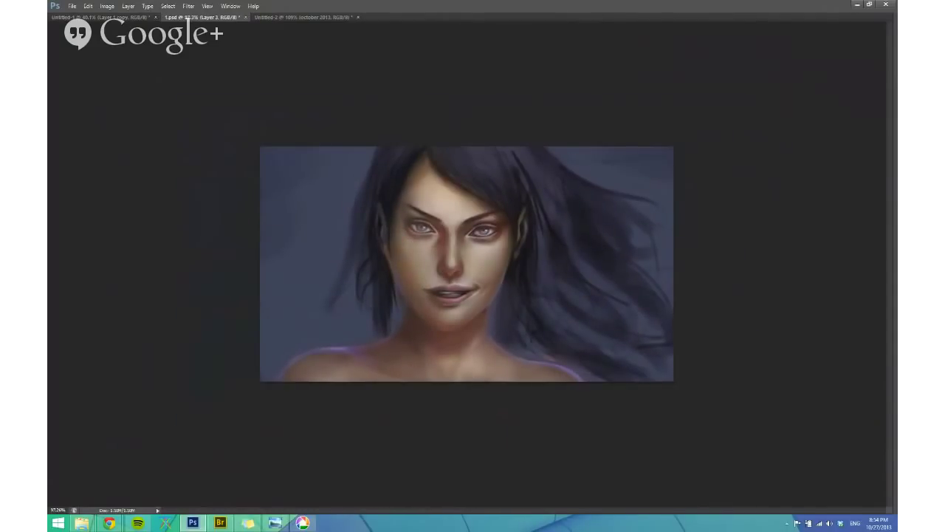
Step: Show the panels again and readjust the brush opacity for detail work on the face
scroll(443, 302, up, 3)
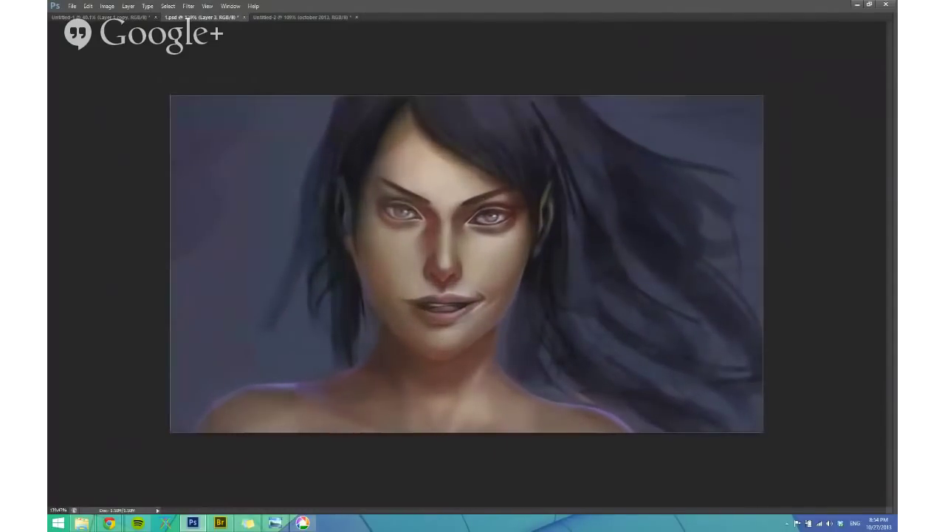
scroll(480, 216, up, 2)
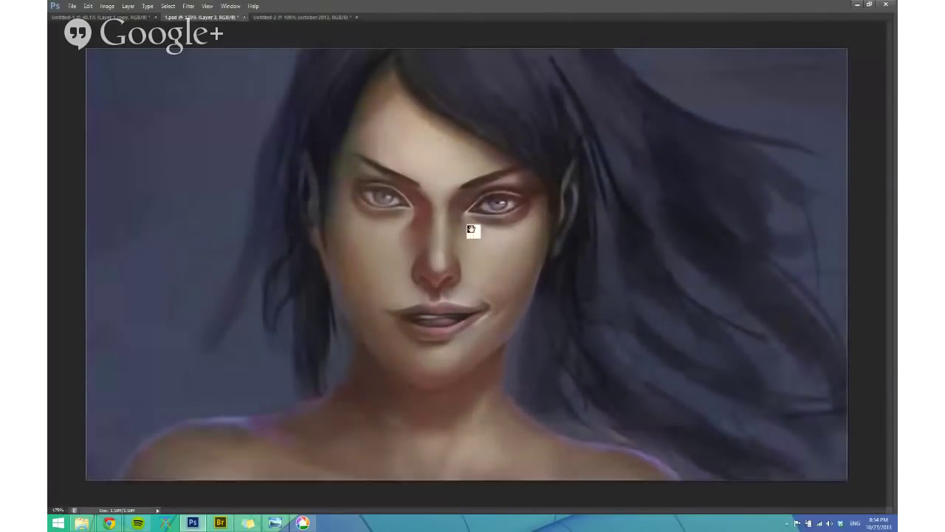
scroll(481, 218, up, 2)
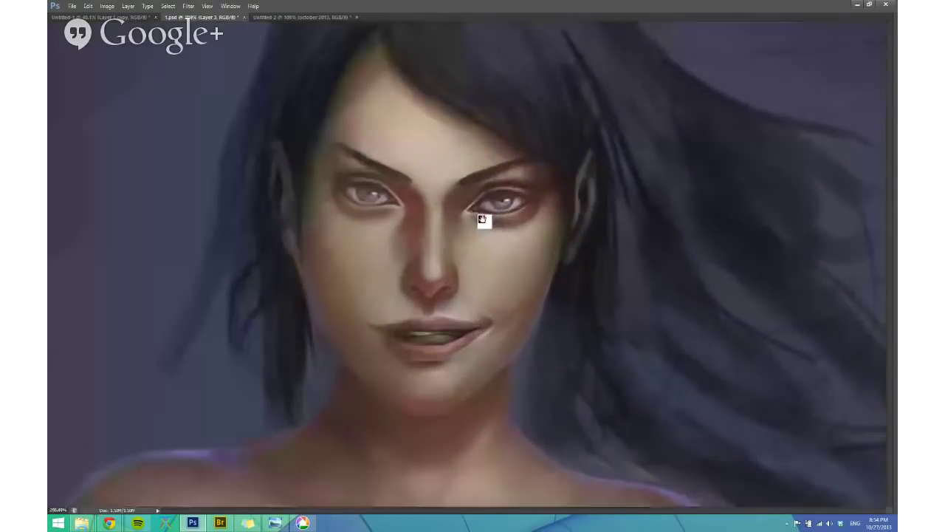
drag(481, 217, 473, 243)
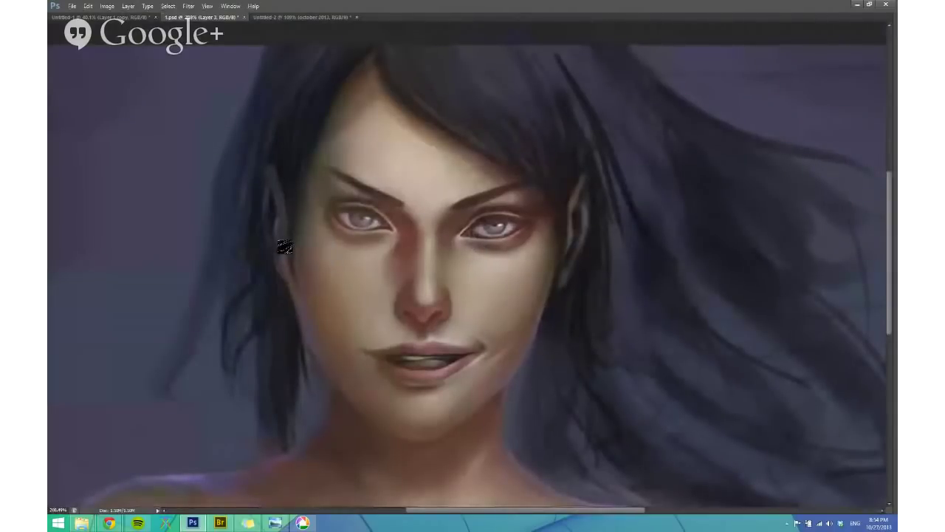
key(Tab)
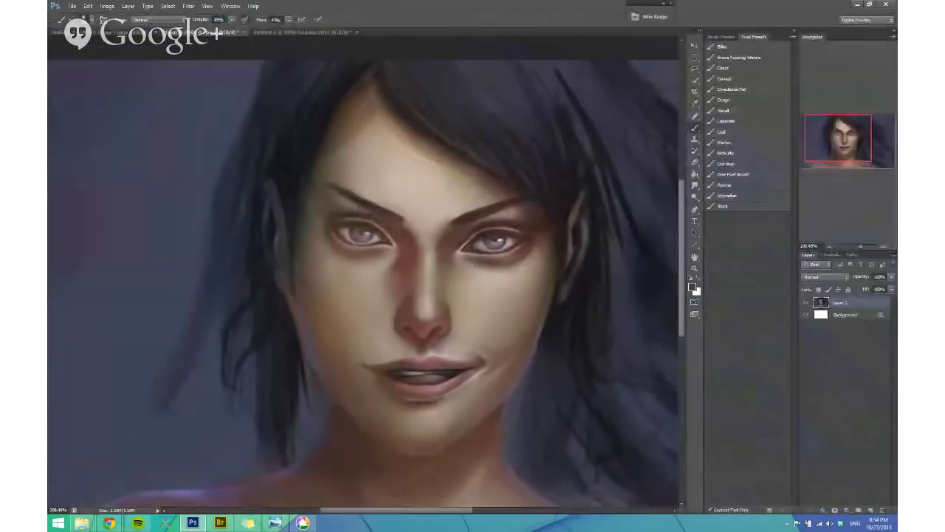
drag(202, 21, 276, 21)
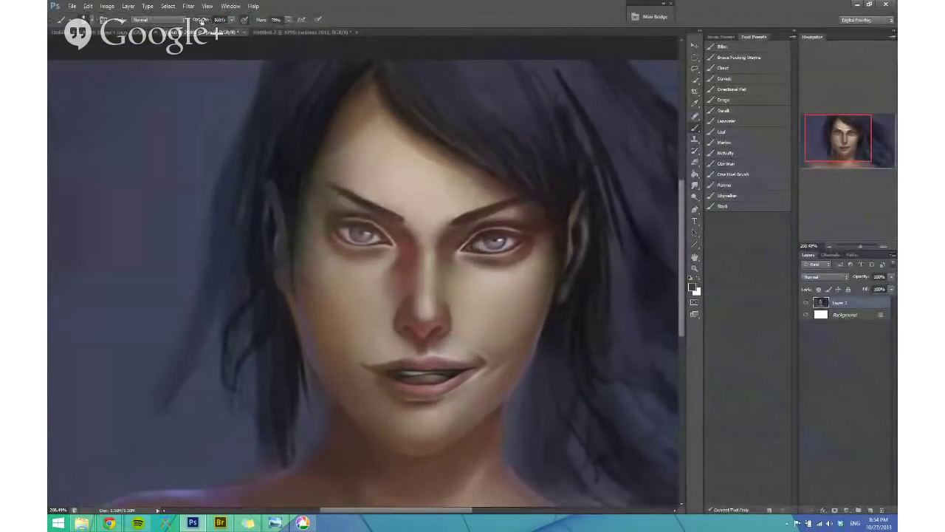
drag(202, 22, 194, 21)
Step: Try painting light strokes along the lid line of the eye on the right, and undo them
mouse_move(505, 264)
mouse_down()
mouse_move(534, 268)
mouse_move(499, 258)
mouse_up()
scroll(470, 259, down, 2)
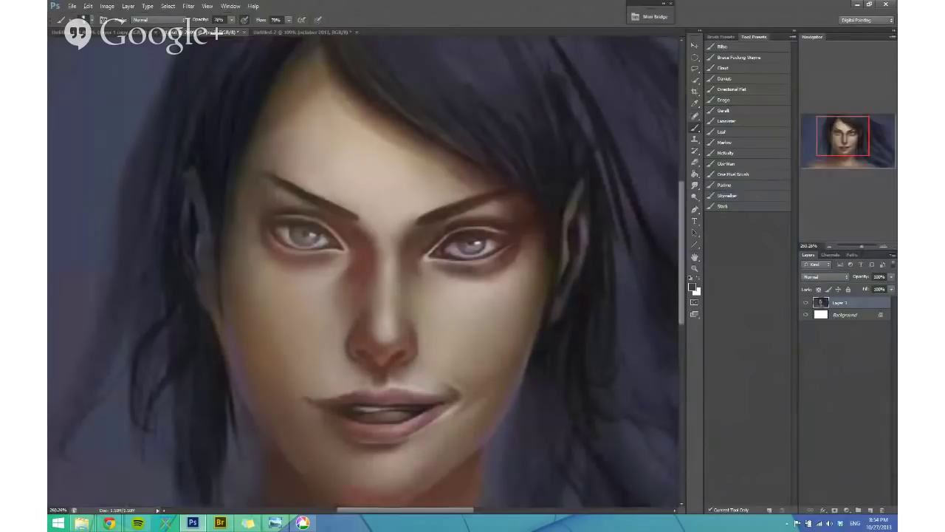
scroll(465, 264, up, 2)
scroll(428, 259, up, 1)
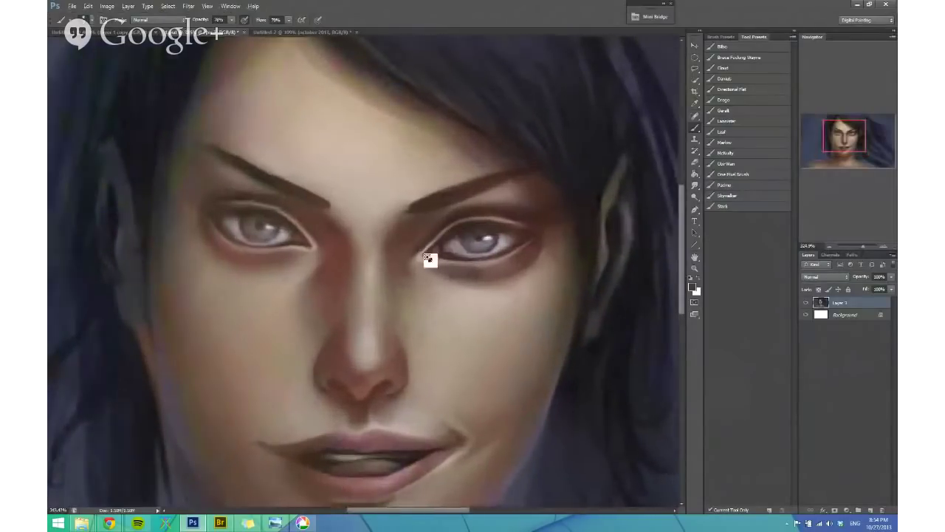
scroll(428, 258, up, 1)
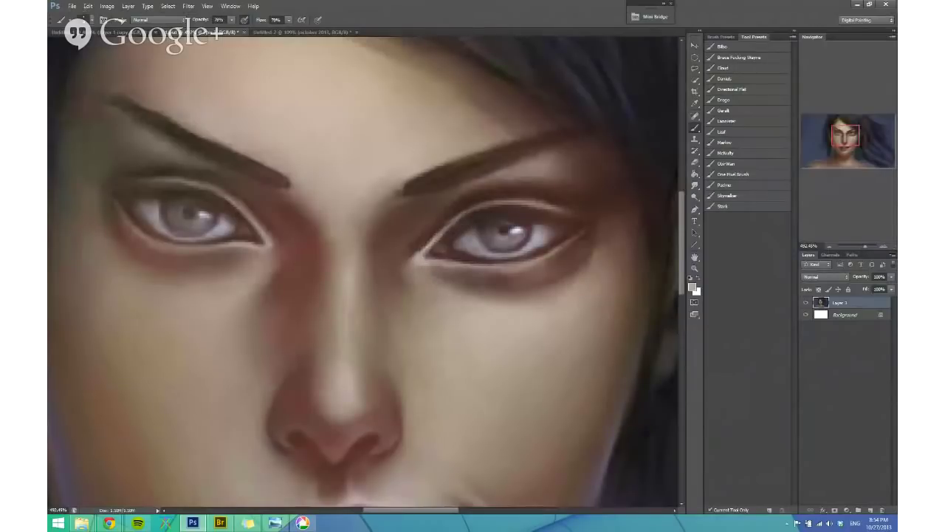
mouse_move(424, 251)
mouse_down()
mouse_move(527, 205)
mouse_move(574, 225)
mouse_up()
key(ctrl+z)
mouse_move(425, 250)
mouse_down()
mouse_move(529, 212)
mouse_move(476, 261)
mouse_move(523, 259)
mouse_up()
key(ctrl+z)
key(ctrl+z)
Step: Create a new layer and sketch a red eyeball circle with a diagonal line on the background beside the face
scroll(486, 277, down, 1)
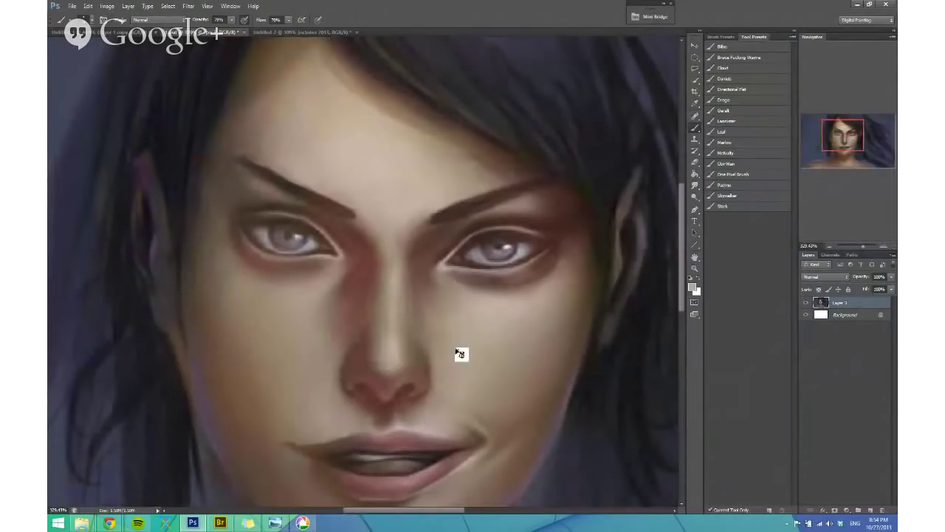
scroll(502, 303, down, 1)
key(ctrl+shift+n)
key(Return)
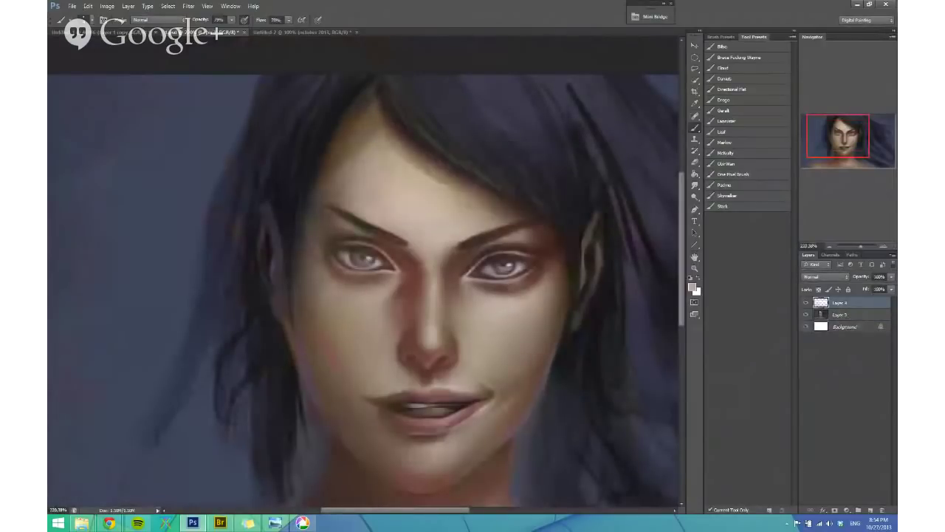
drag(561, 201, 605, 153)
drag(305, 251, 378, 260)
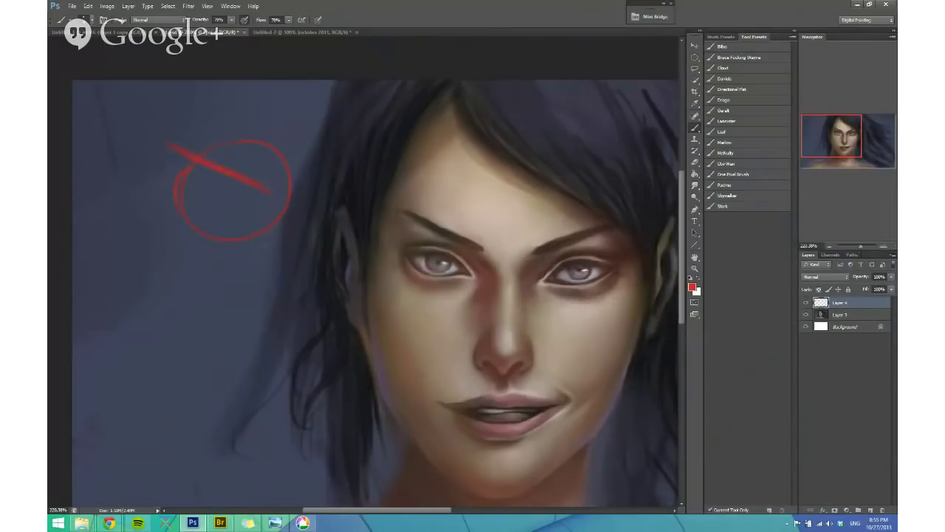
Step: Undo the wedge lines over the circle and sketch a side-view profile of the brow, eyelids and cheek instead
mouse_move(273, 194)
mouse_down()
mouse_move(175, 237)
mouse_move(225, 227)
mouse_up()
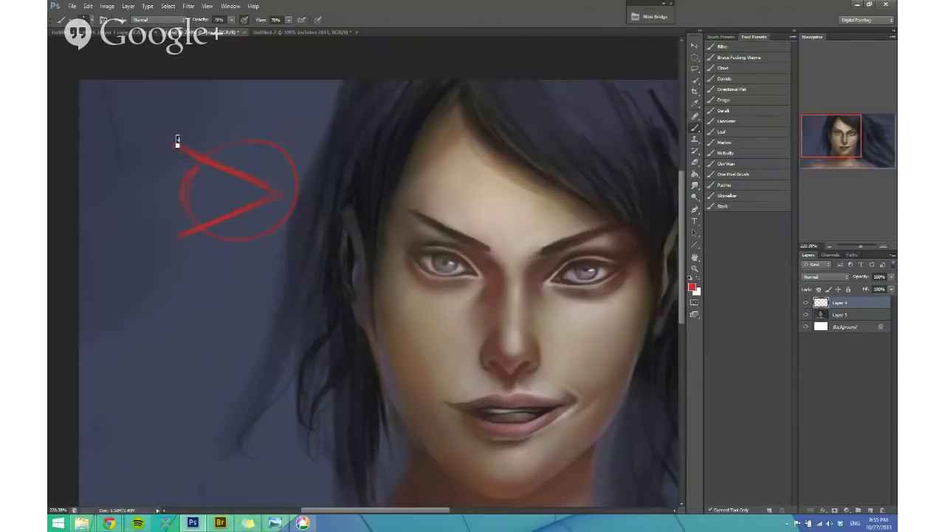
key(ctrl+alt+z)
key(ctrl+alt+z)
key(ctrl+alt+z)
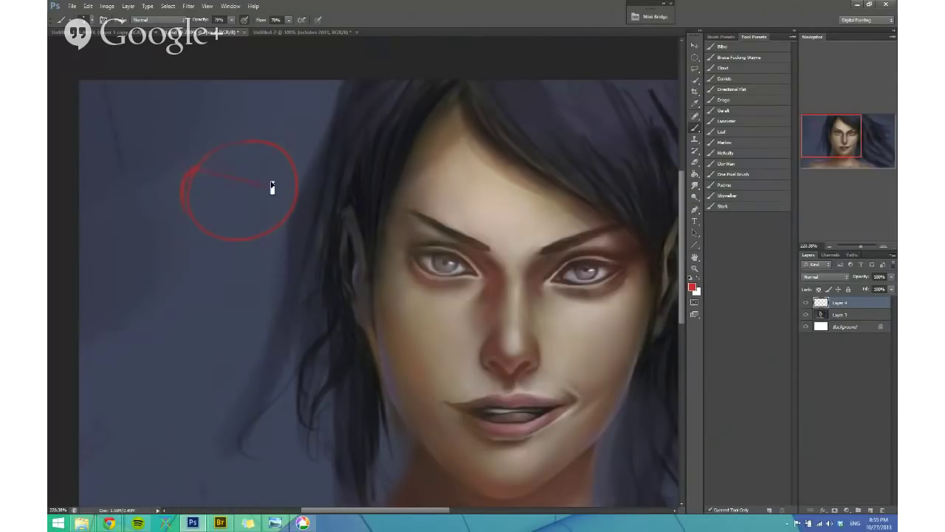
mouse_move(177, 164)
mouse_down()
mouse_move(196, 149)
mouse_move(288, 180)
mouse_move(176, 116)
mouse_move(185, 90)
mouse_up()
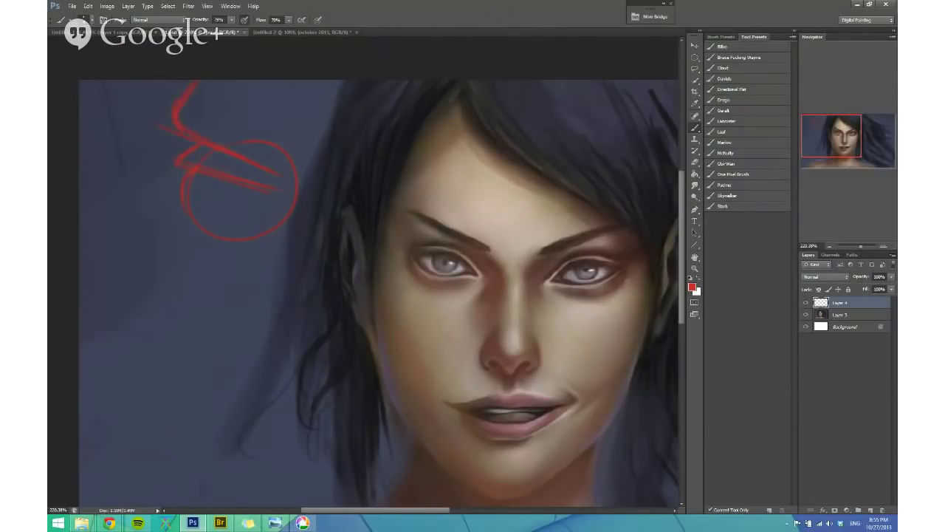
drag(177, 213, 236, 220)
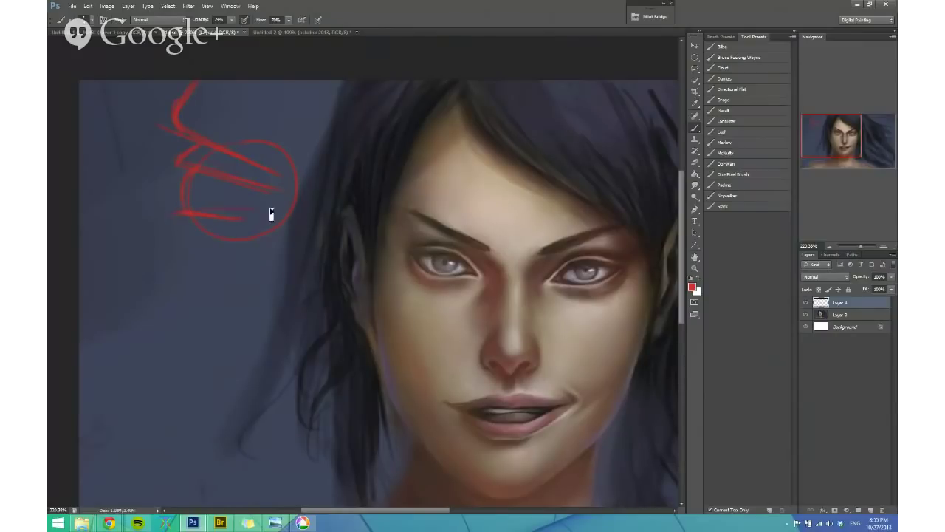
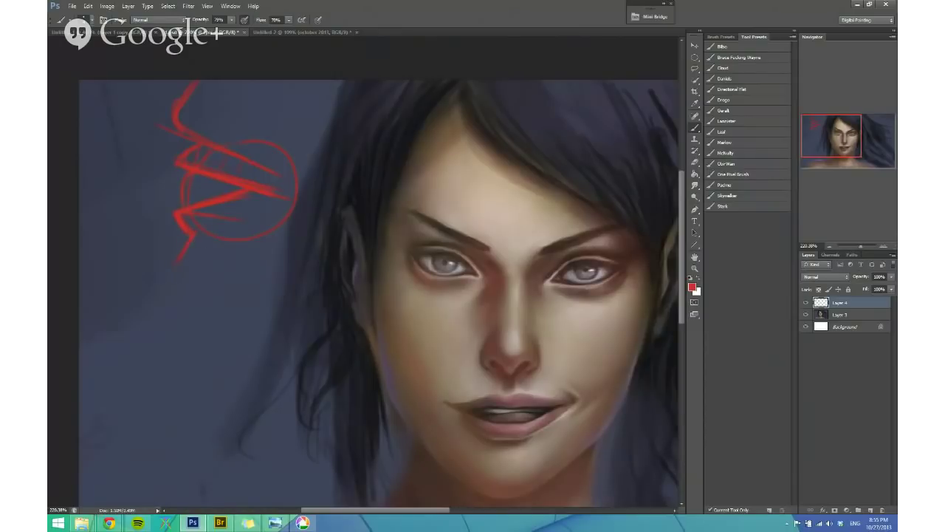
scroll(231, 297, down, 3)
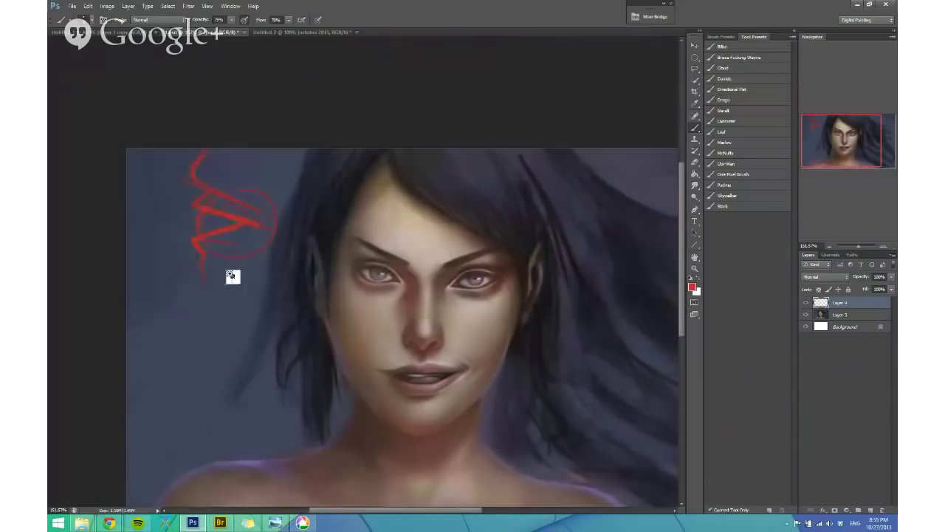
scroll(230, 284, up, 3)
key(ctrl+z)
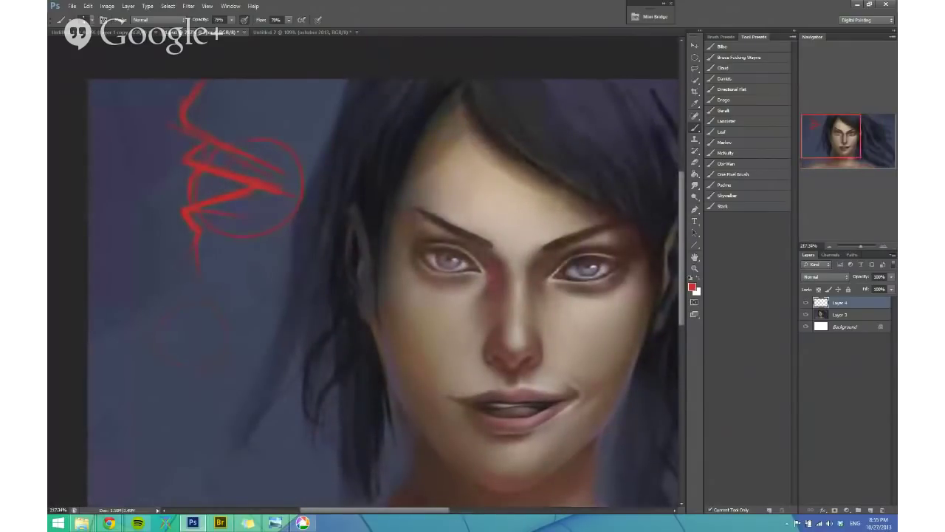
Step: Sketch a second, smaller red eyeball circle below the side-view eye and add curved guide lines across it
mouse_move(193, 371)
mouse_down()
mouse_move(215, 294)
mouse_move(160, 344)
mouse_move(168, 311)
mouse_move(226, 355)
mouse_move(210, 288)
mouse_move(179, 342)
mouse_move(187, 300)
mouse_up()
key(ctrl+z)
scroll(236, 325, up, 5)
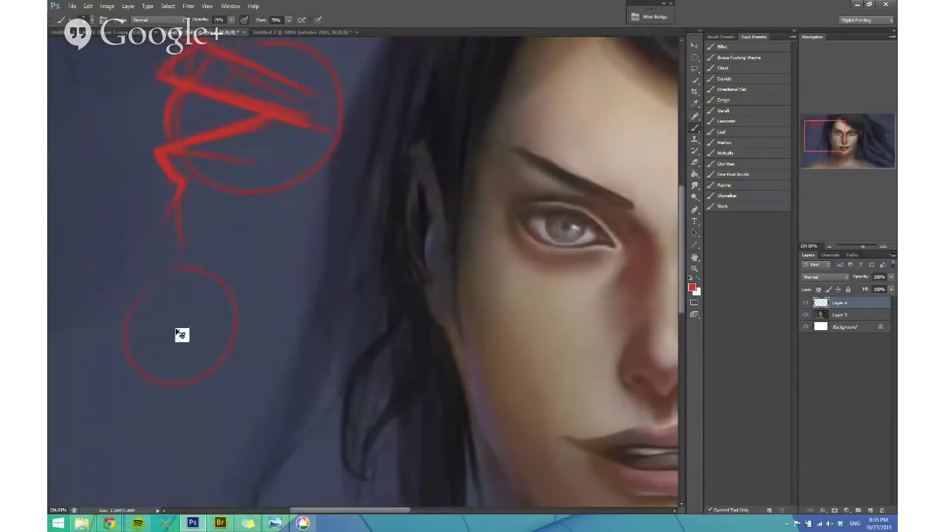
scroll(181, 333, down, 3)
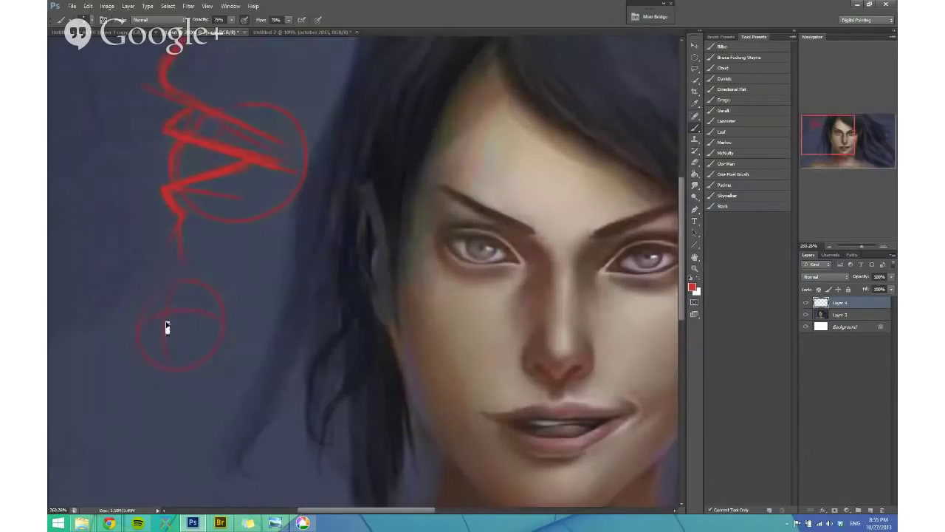
mouse_move(185, 341)
mouse_down()
mouse_move(256, 352)
mouse_move(253, 341)
mouse_up()
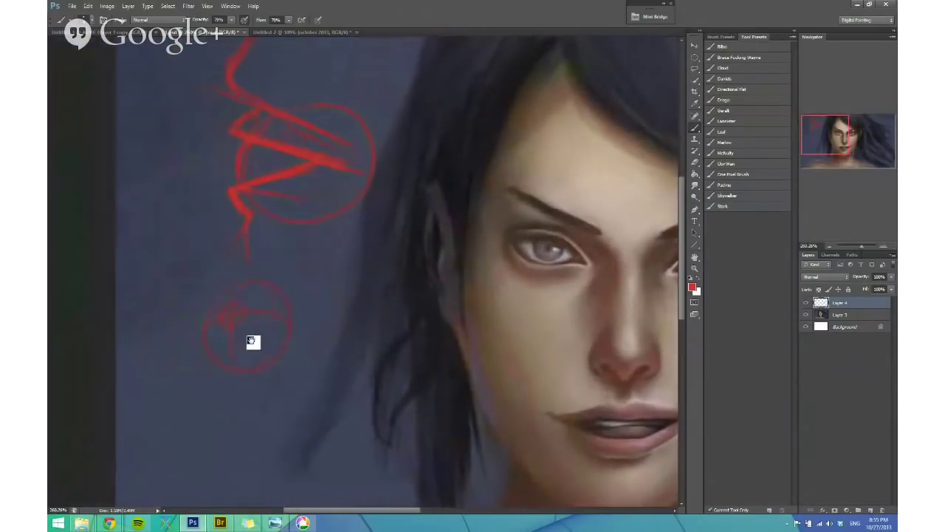
Step: Draw curved eyelid lines wrapping around the second eyeball circle
drag(197, 332, 288, 334)
drag(203, 334, 293, 320)
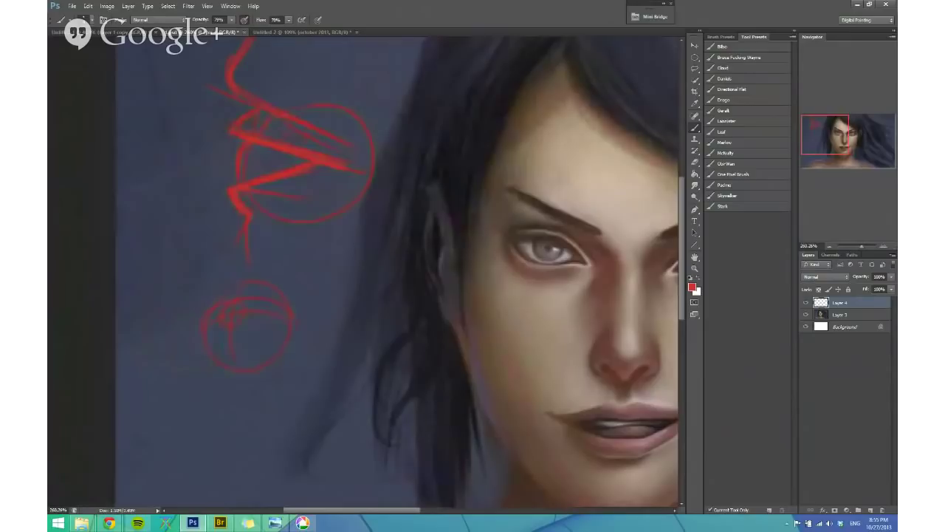
drag(202, 340, 285, 326)
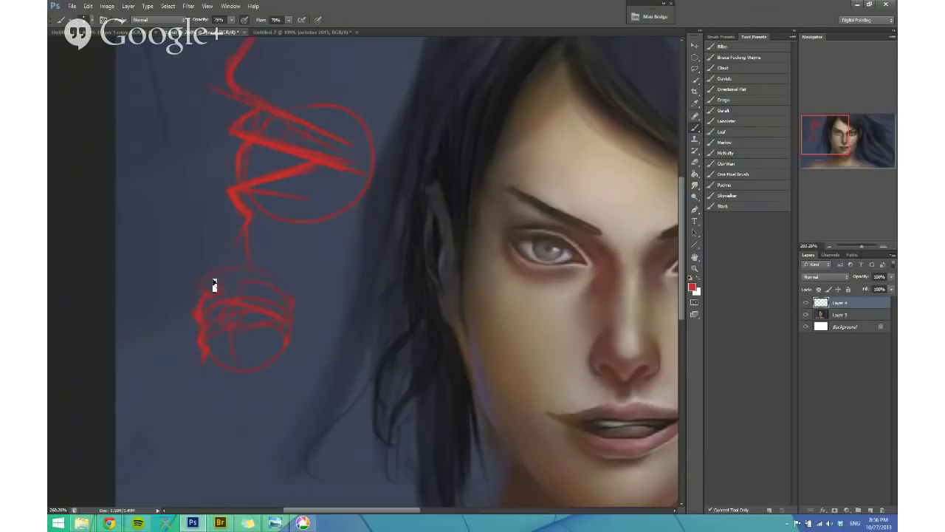
Step: Sketch a third, smaller red eyeball circle below the other two and wrap curved eyelid lines around its outer side
scroll(214, 285, down, 3)
mouse_move(301, 347)
mouse_down()
mouse_move(313, 355)
mouse_move(274, 316)
mouse_up()
scroll(276, 318, up, 2)
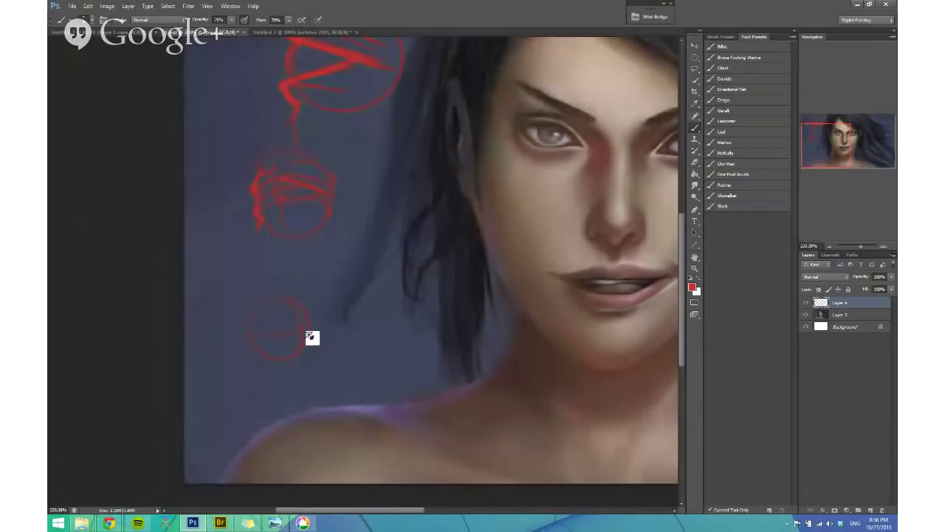
scroll(313, 333, up, 2)
scroll(313, 350, down, 1)
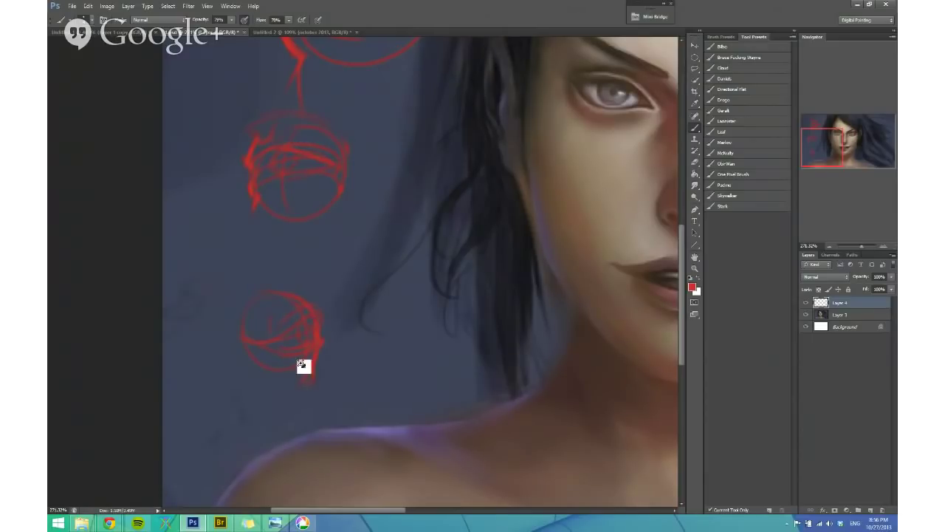
drag(304, 366, 264, 422)
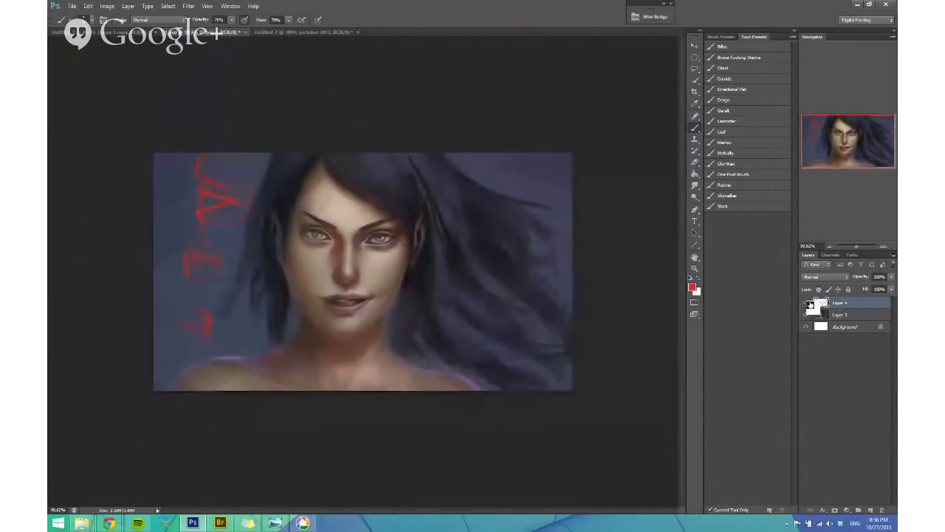
Step: Hide the red eyeball sketch layer and add a new layer directly above the portrait layer
click(806, 303)
scroll(399, 296, up, 2)
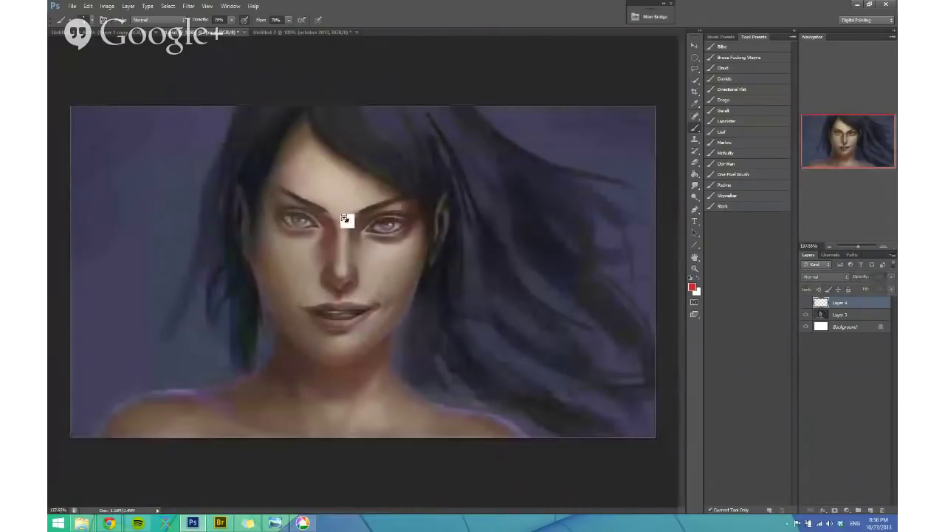
scroll(344, 220, up, 3)
alt+right_click(399, 259)
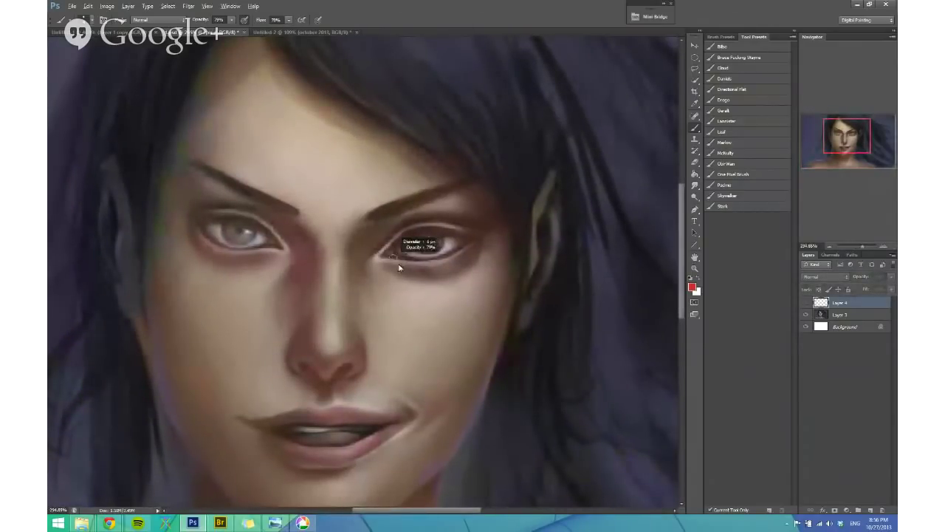
alt+click(410, 231)
alt+right_click(426, 236)
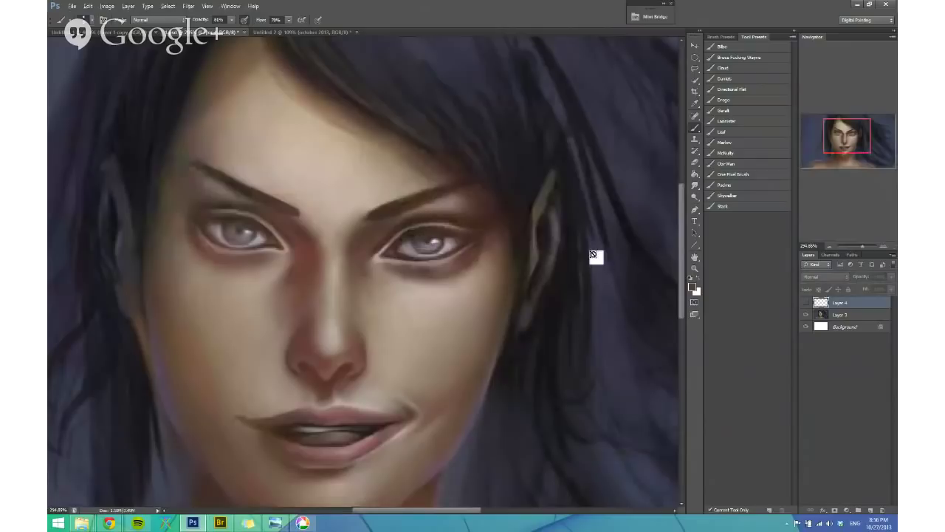
click(838, 314)
key(ctrl+shift+n)
key(Return)
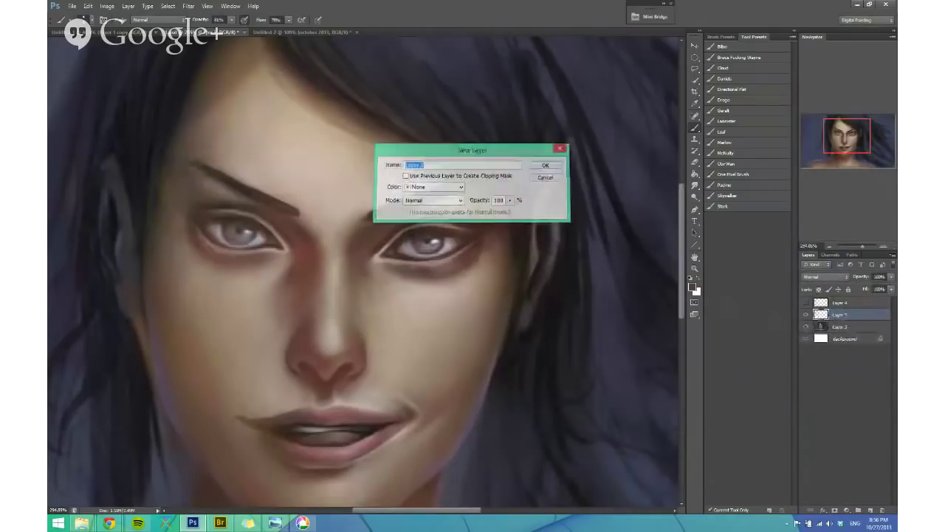
Step: Repaint the pupil and iris of the eye on the viewer's right with a small brush and tones sampled from the eye
alt+right_click(427, 234)
scroll(438, 253, down, 5)
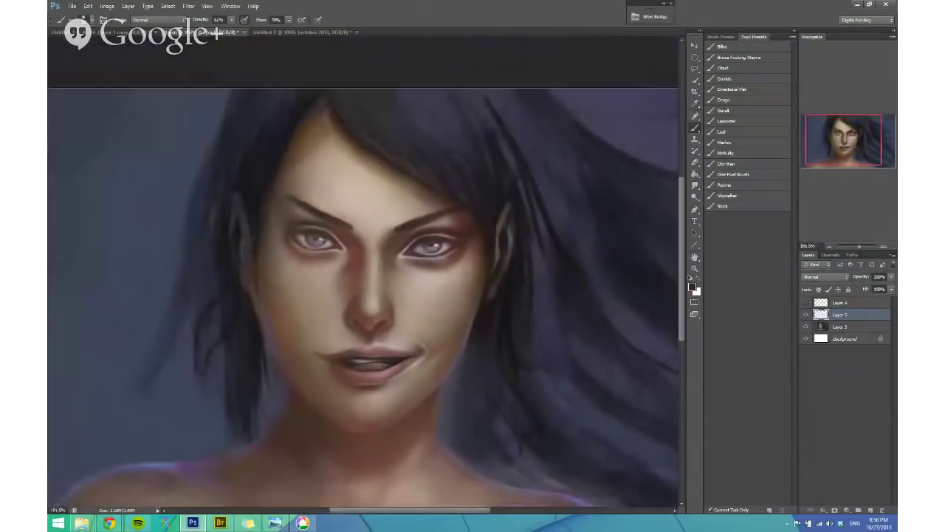
scroll(437, 238, up, 5)
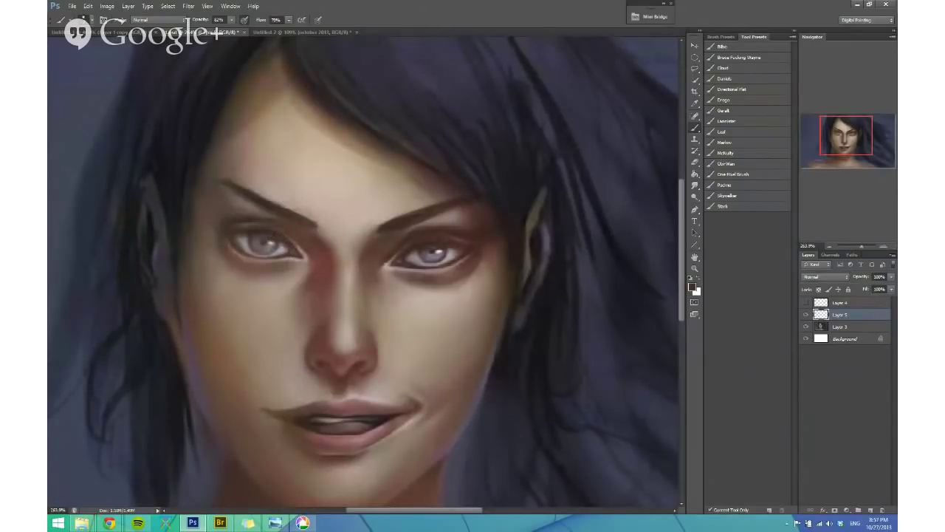
scroll(443, 258, up, 3)
alt+click(407, 256)
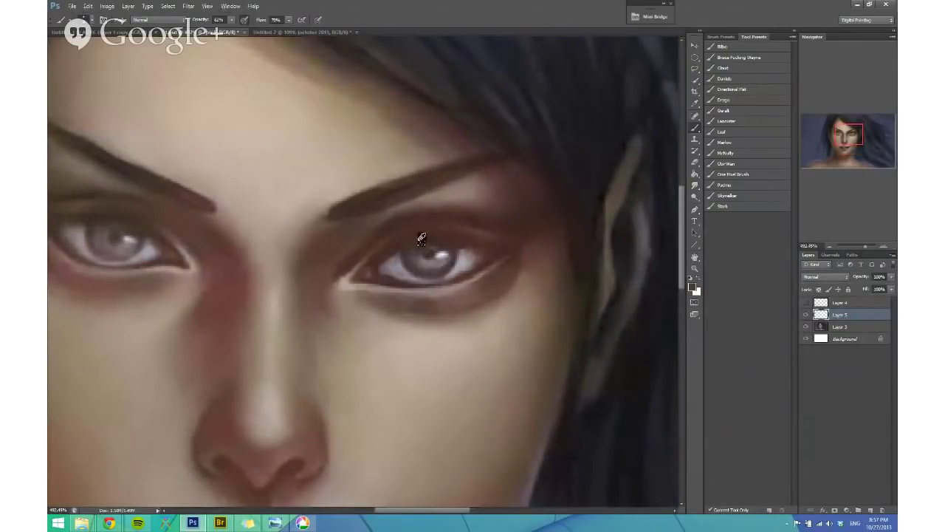
alt+click(425, 255)
alt+click(437, 261)
drag(435, 270, 415, 260)
alt+click(424, 253)
scroll(431, 252, down, 3)
scroll(325, 249, up, 2)
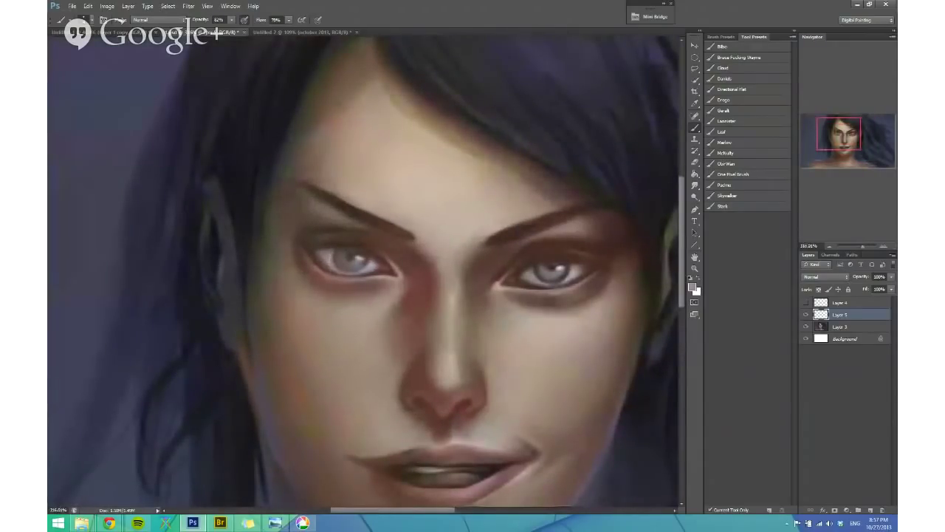
Step: Darken the pupil and rework the iris of the eye on the viewer's left with tones sampled from it
alt+click(345, 262)
scroll(558, 271, up, 1)
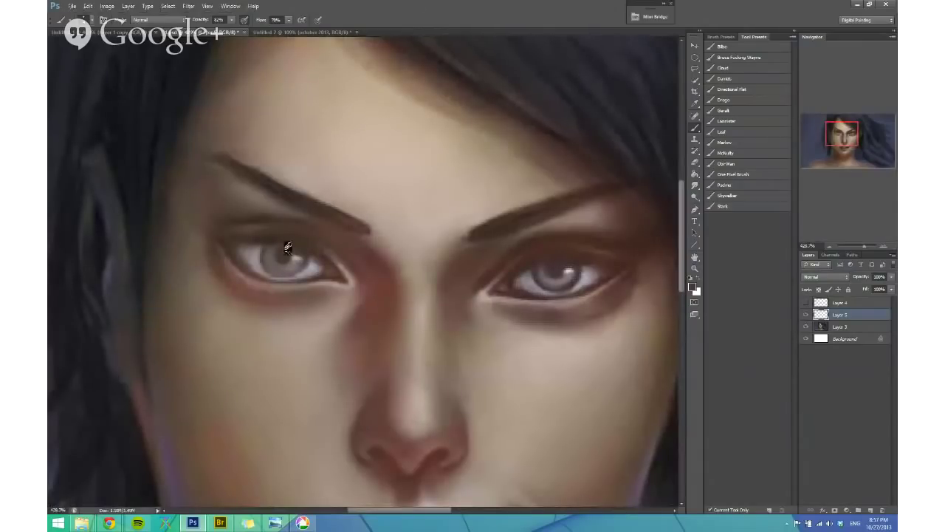
scroll(434, 316, down, 3)
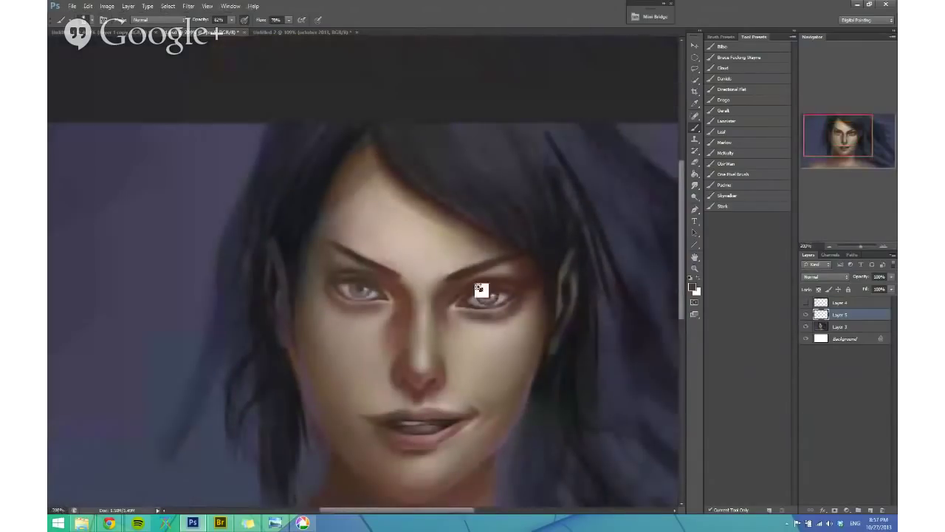
scroll(480, 288, up, 3)
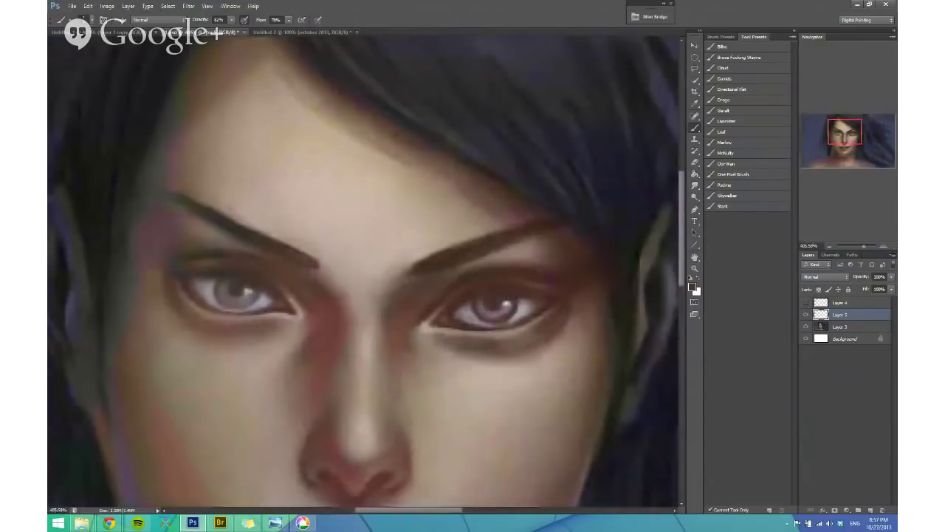
click(234, 285)
scroll(247, 302, up, 4)
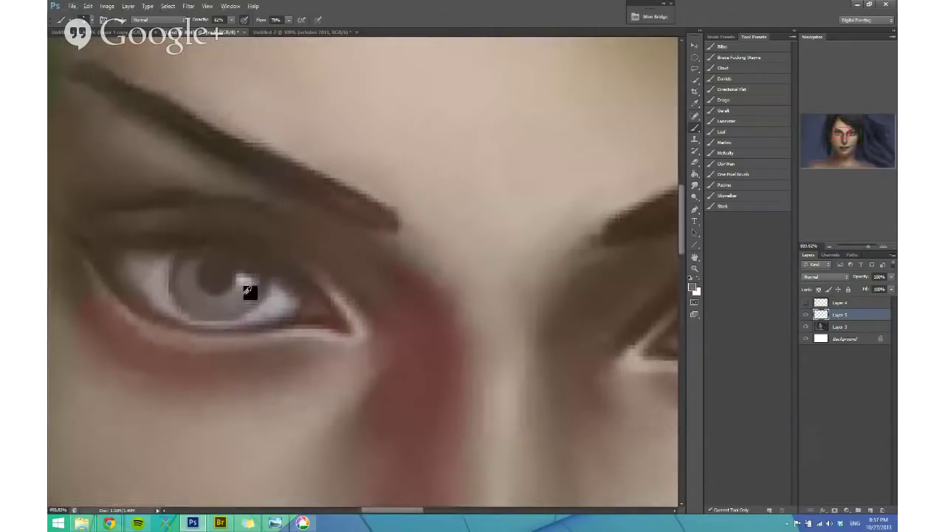
scroll(263, 297, down, 2)
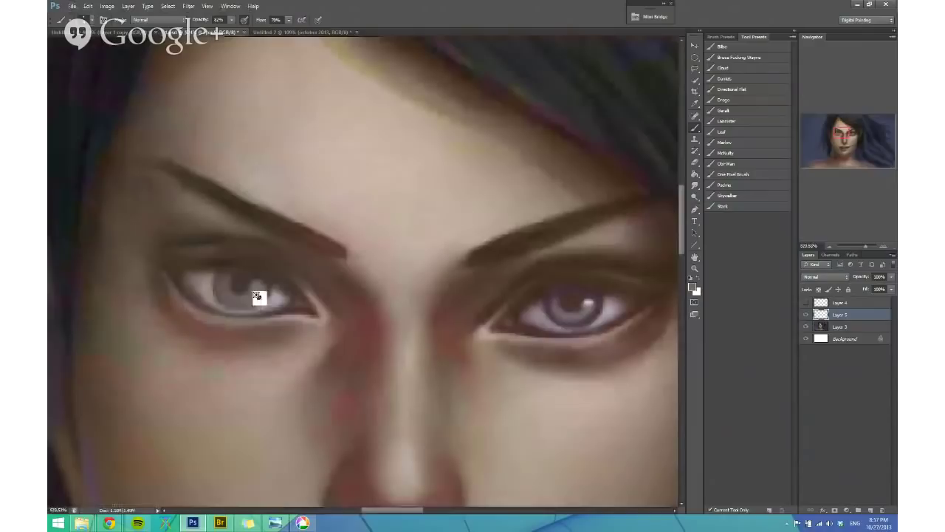
scroll(600, 310, up, 1)
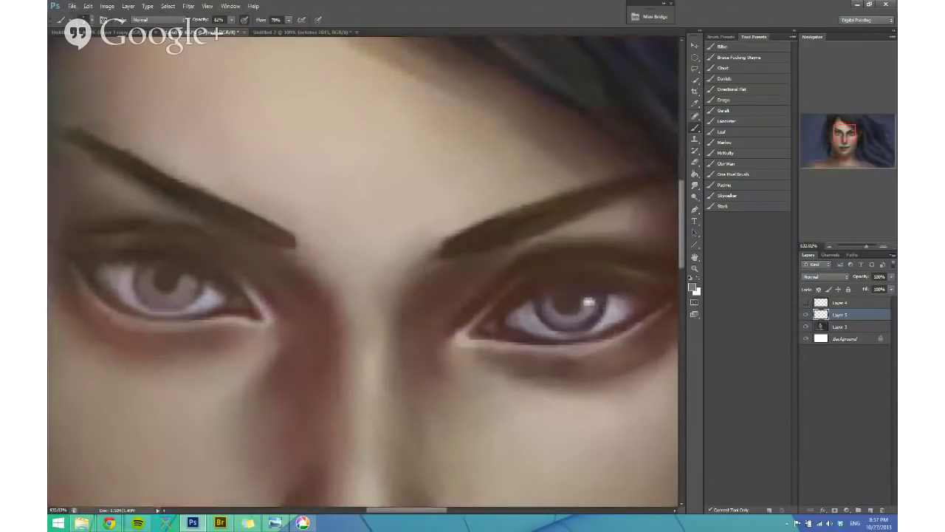
Step: Paint over the bright highlight in the iris of the viewer's-right eye with sampled iris tones
drag(585, 305, 588, 304)
alt+click(589, 313)
drag(605, 319, 577, 317)
drag(565, 328, 480, 297)
Step: Refine the iris and eye white of the viewer's-left eye with a very small brush and sampled greys
drag(342, 261, 363, 266)
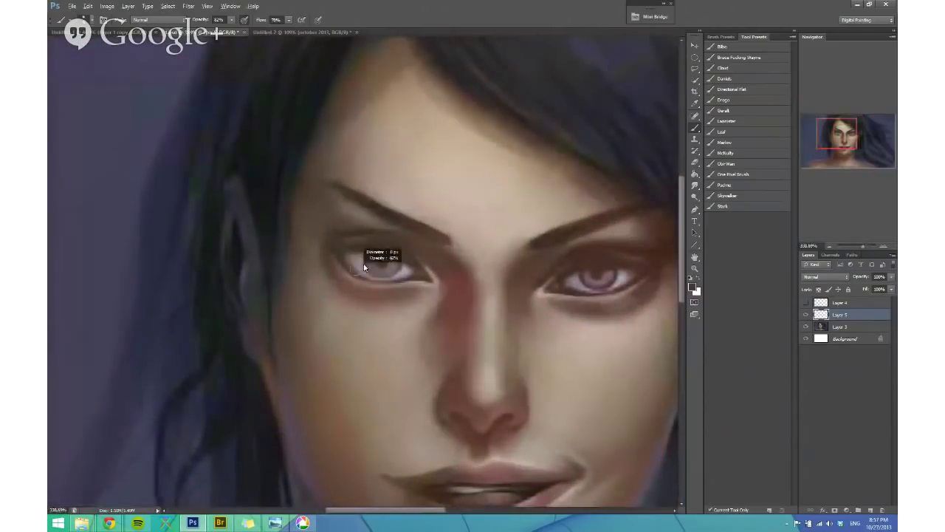
scroll(366, 265, up, 1)
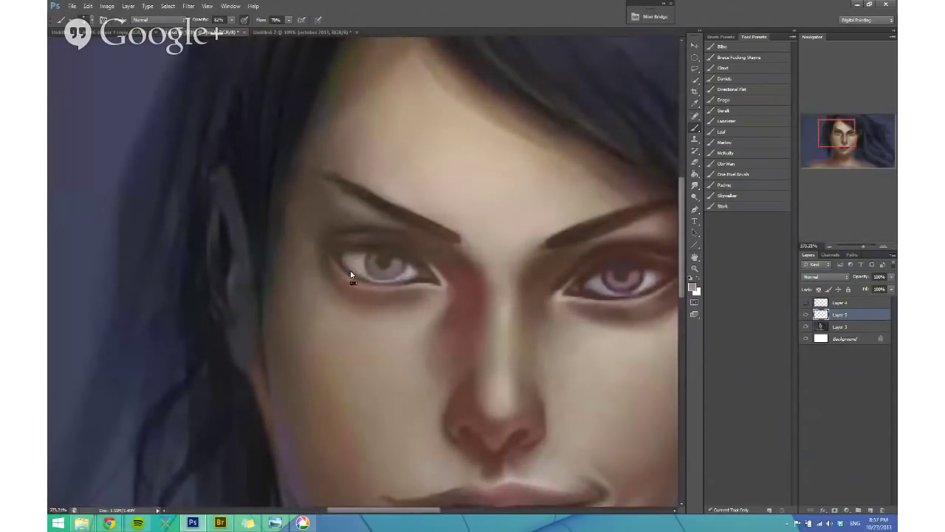
alt+click(392, 267)
alt+click(368, 260)
drag(454, 281, 358, 282)
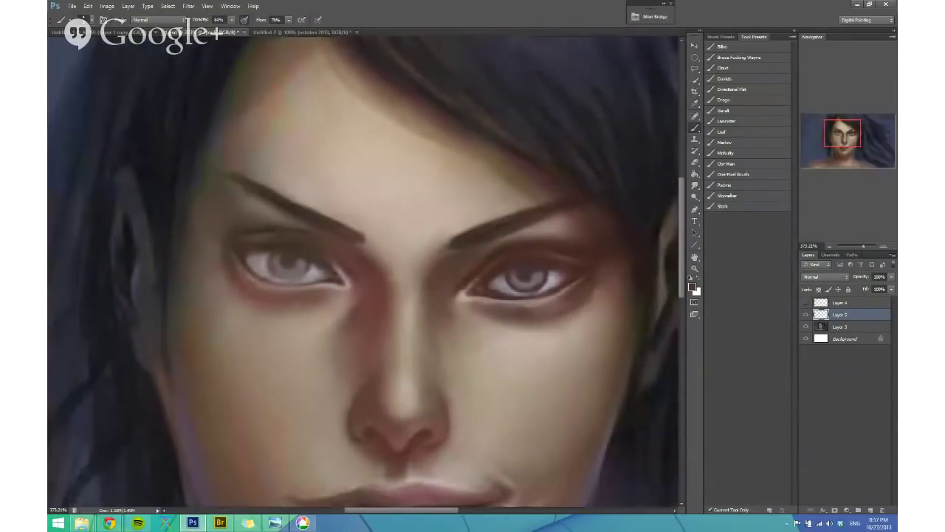
Step: Smooth the eye white on both sides of the viewer's-right iris with sampled grey, using a brush of about 12 to 22 px
alt+click(564, 274)
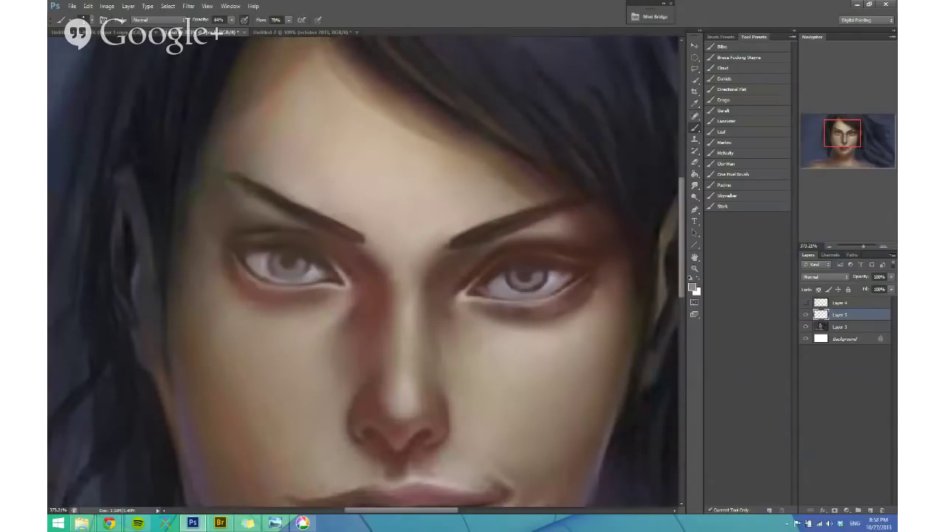
drag(556, 276, 570, 263)
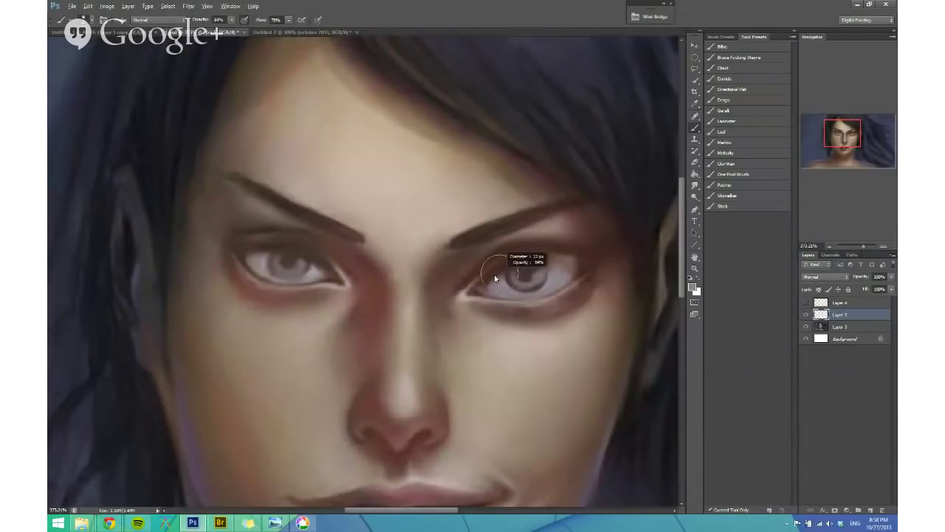
alt+click(498, 279)
mouse_move(487, 287)
mouse_down()
mouse_move(504, 271)
mouse_move(506, 285)
mouse_up()
alt+click(557, 274)
alt+right_click(506, 267)
alt+right_click(502, 281)
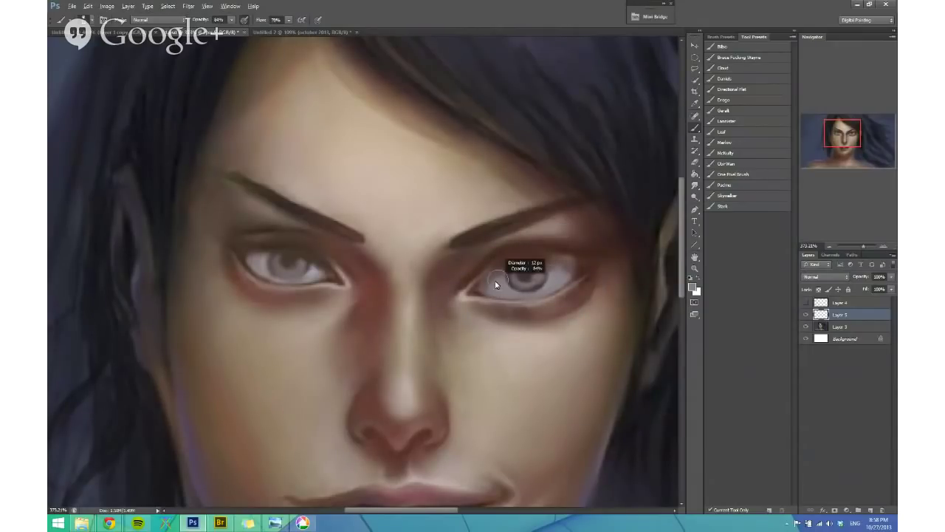
Step: Deepen the iris and upper lash line of the viewer's-left eye with sampled dark tones
alt+click(298, 264)
alt+right_click(298, 260)
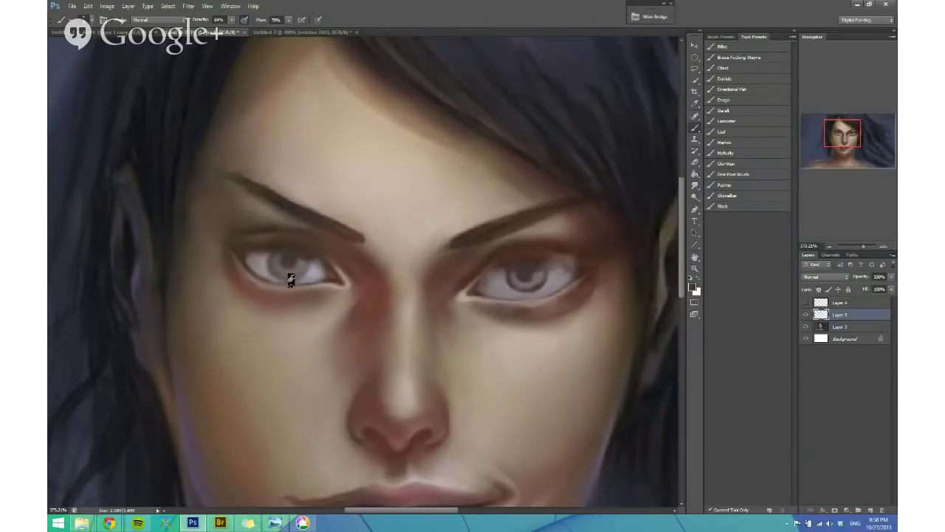
alt+click(248, 249)
Step: Paint a thick dark eyeliner stroke along the upper lid of the viewer's-right eye, extending past its outer corner
alt+click(520, 266)
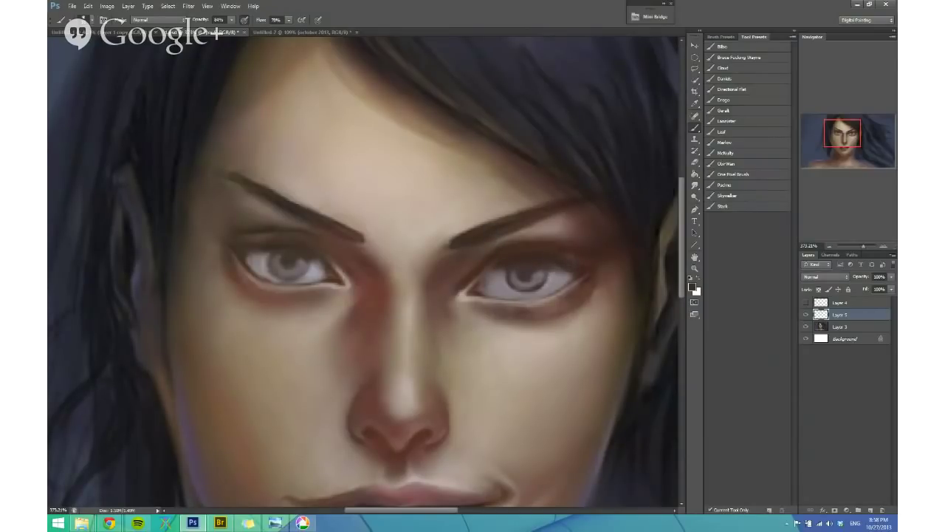
alt+click(640, 209)
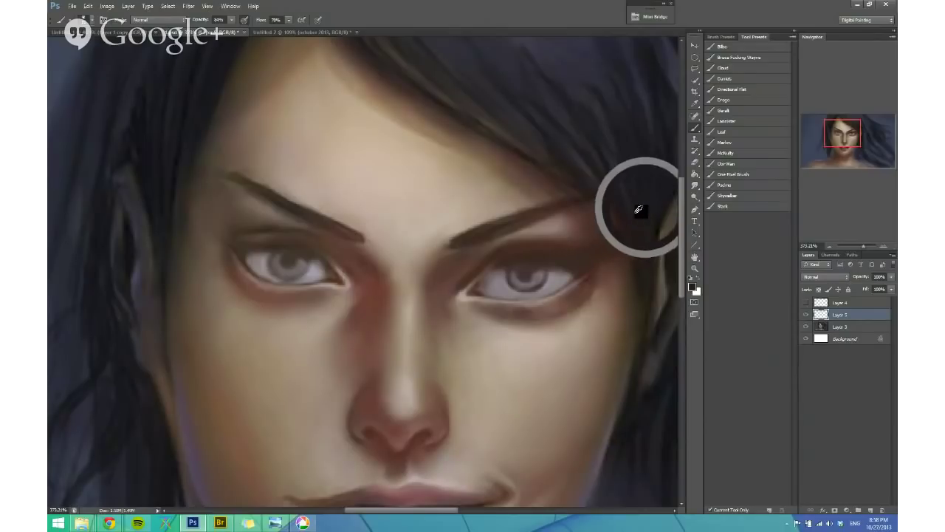
drag(511, 258, 594, 259)
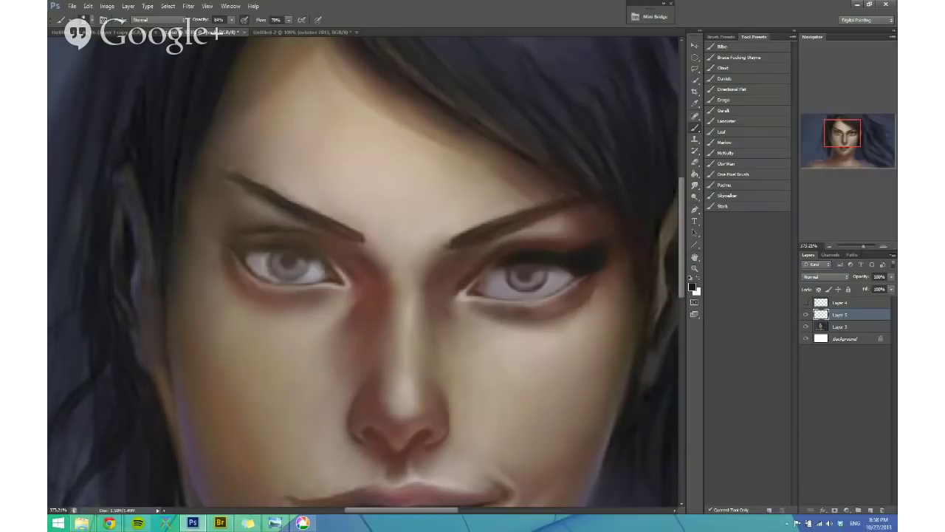
drag(514, 260, 489, 276)
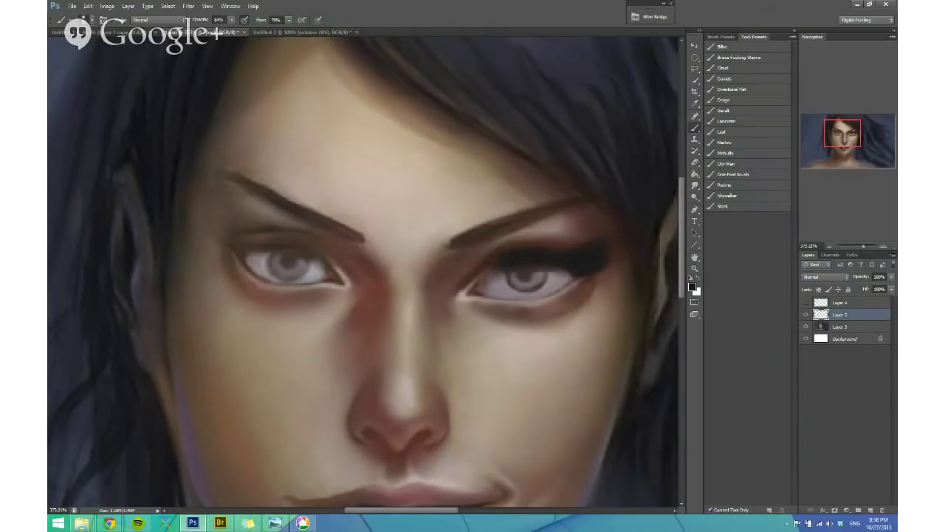
Step: Blend the dark eyeliner into the upper lid and outer corner with colours sampled around the eye
alt+click(523, 272)
alt+click(526, 258)
alt+click(522, 282)
scroll(547, 299, down, 2)
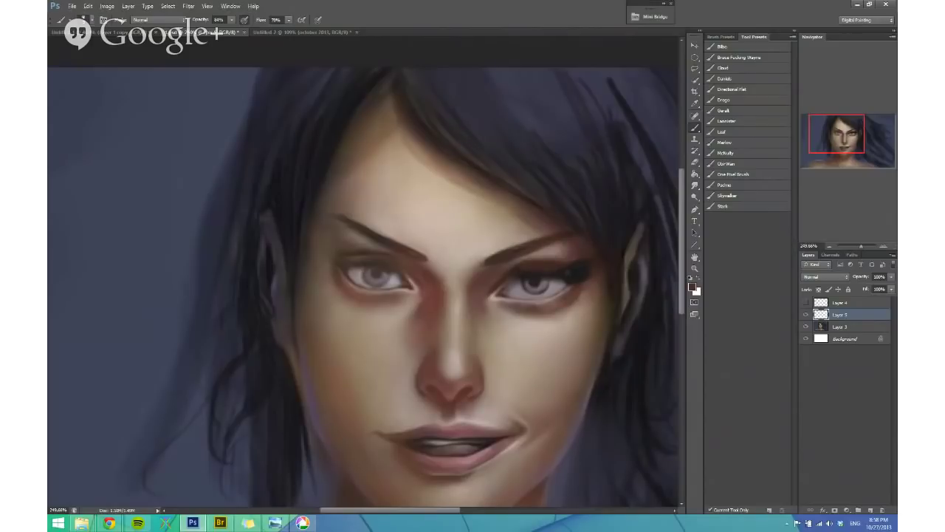
scroll(533, 281, up, 1)
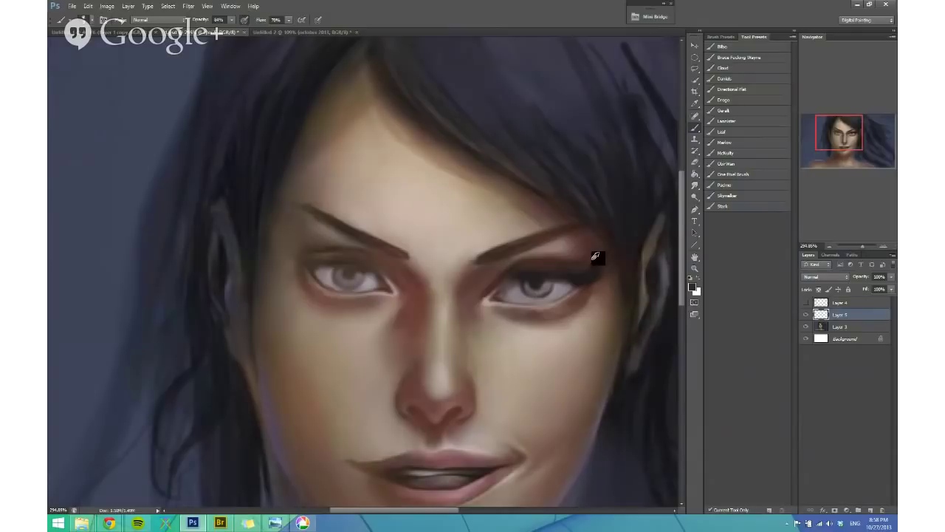
alt+click(599, 284)
drag(548, 276, 526, 266)
Step: Flip the canvas horizontally and soften the shading around the lined eye's lid and inner corner with sampled skin tones
key(ctrl+shift+h)
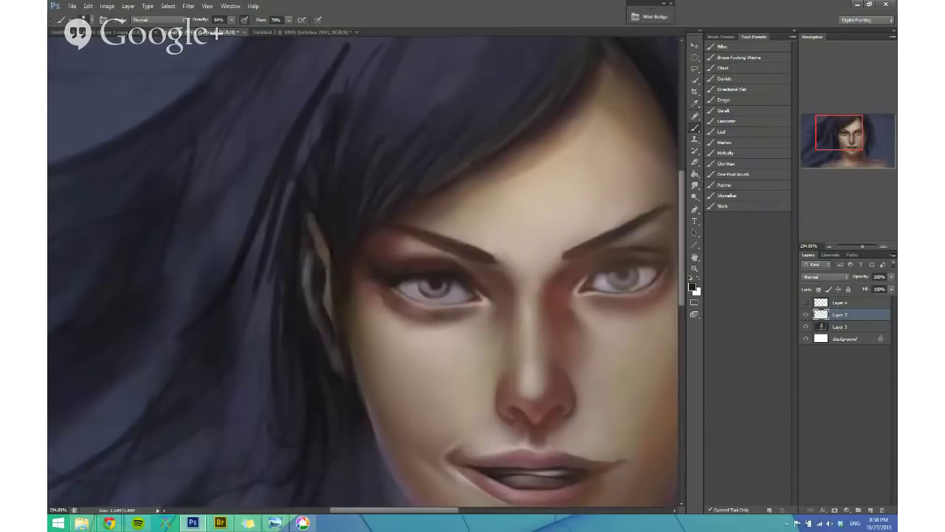
mouse_move(448, 253)
mouse_down()
mouse_move(374, 204)
mouse_move(392, 234)
mouse_move(365, 226)
mouse_move(366, 218)
mouse_up()
alt+click(396, 266)
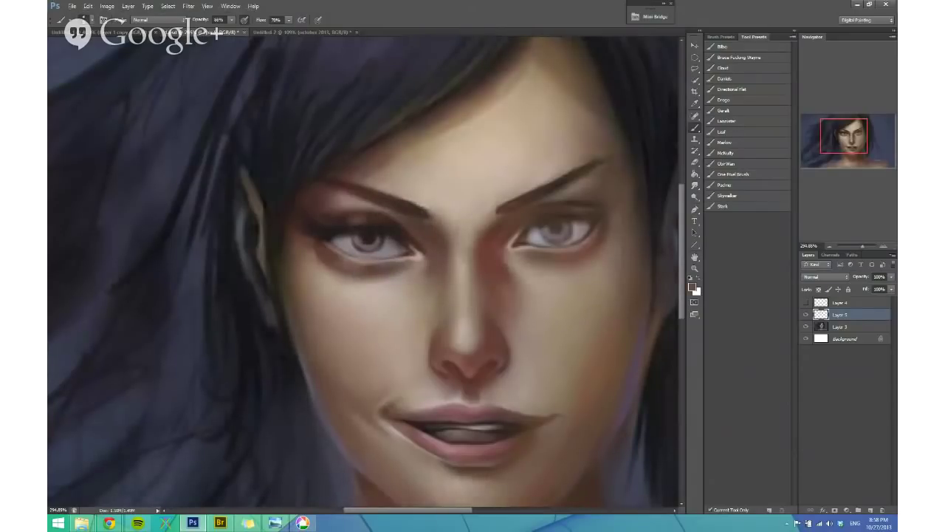
alt+click(399, 244)
alt+click(399, 233)
alt+click(408, 213)
Step: Try the brush in Overlay mode, pick an orange-brown paint colour and switch the brush blending to Lighten
shift+right_click(362, 248)
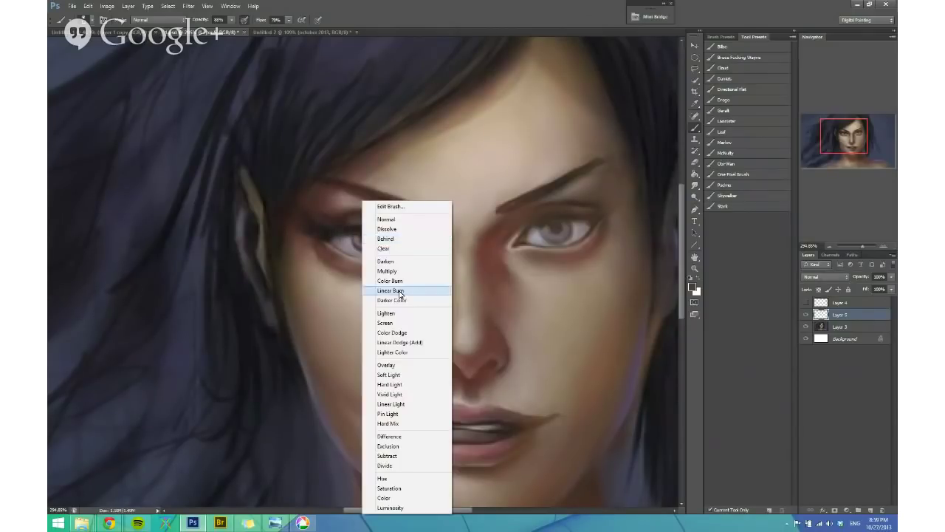
click(401, 367)
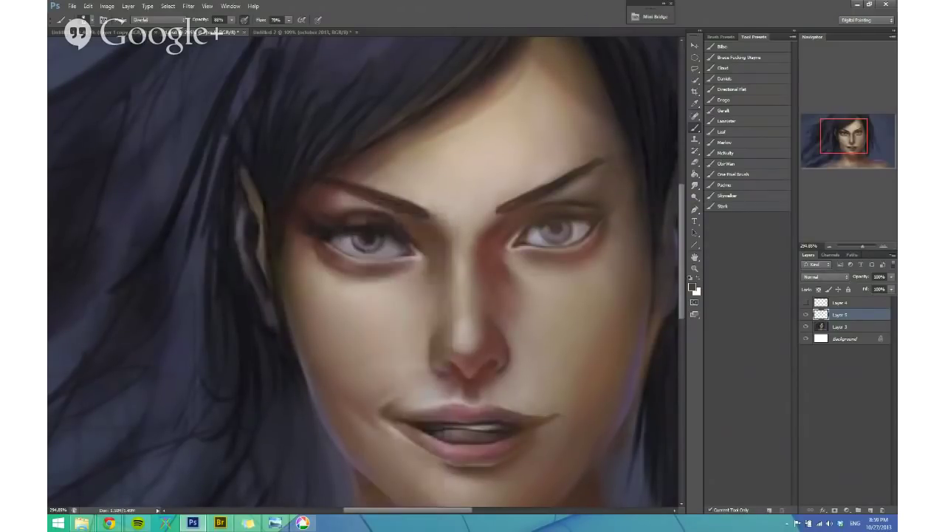
alt+shift+right_click(398, 268)
shift+right_click(369, 244)
click(403, 315)
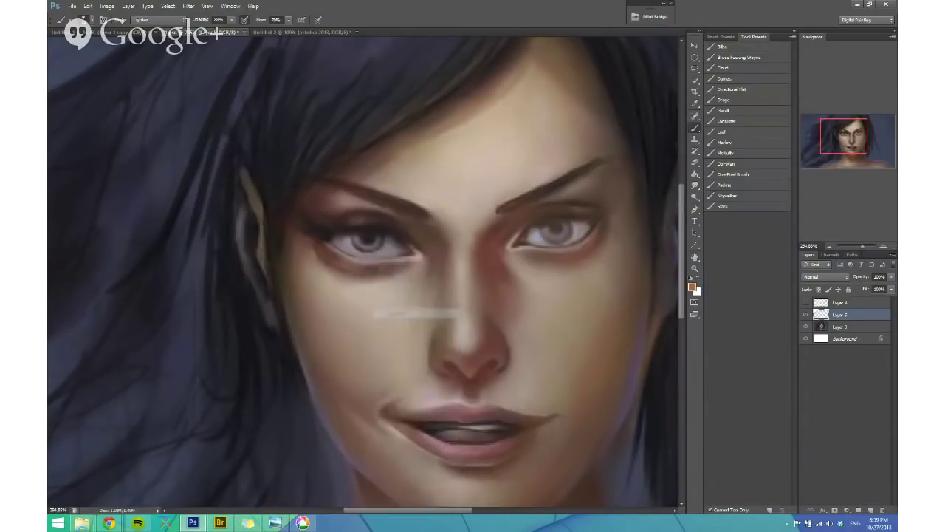
click(833, 326)
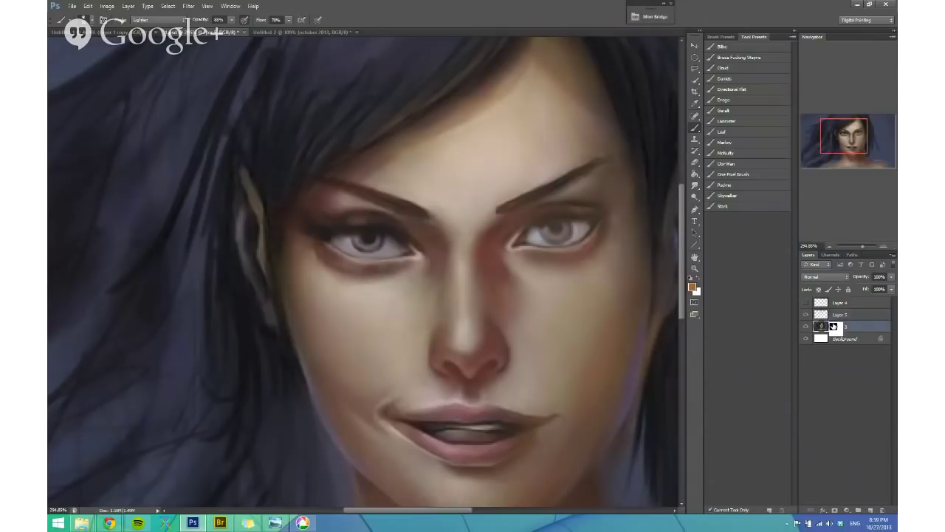
click(836, 316)
alt+right_click(378, 241)
mouse_move(326, 240)
mouse_down()
mouse_move(338, 263)
mouse_move(366, 258)
mouse_move(386, 304)
mouse_up()
key(ctrl+z)
alt+shift+right_click(353, 260)
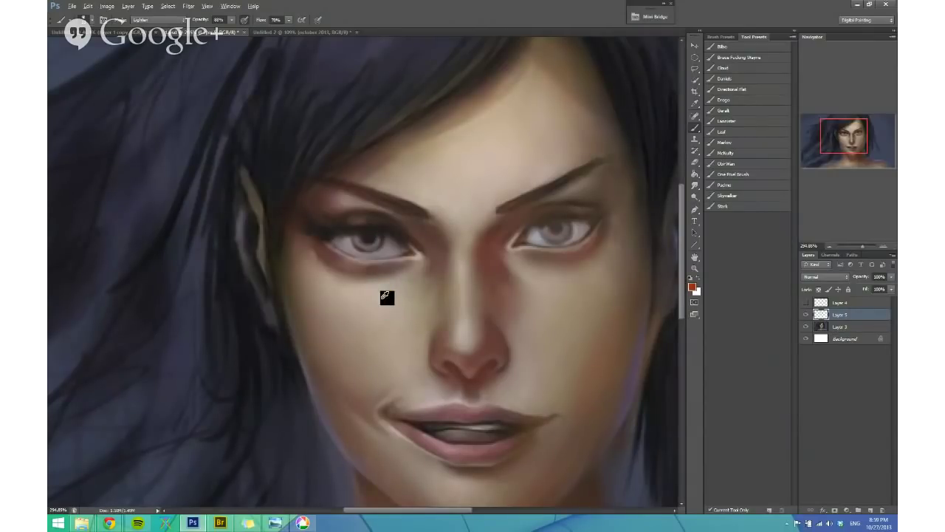
Step: Soften the outer corner and lower lid of the viewer's-left eye with tones sampled around it
alt+click(334, 269)
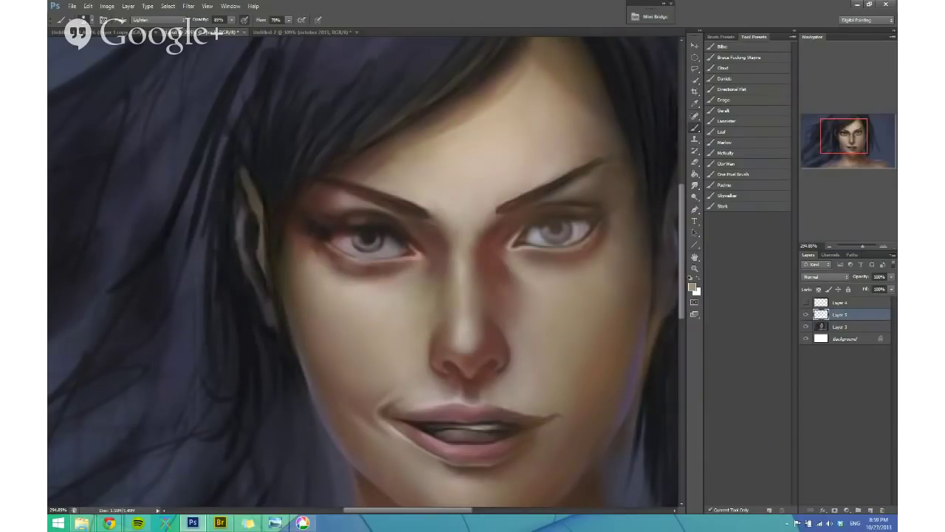
mouse_move(336, 268)
mouse_down()
mouse_move(327, 276)
mouse_move(314, 256)
mouse_up()
alt+click(325, 258)
alt+click(342, 257)
Step: Set the brush blending back to Normal, touch up the skin around the lined eye and flip the canvas horizontally
shift+right_click(345, 255)
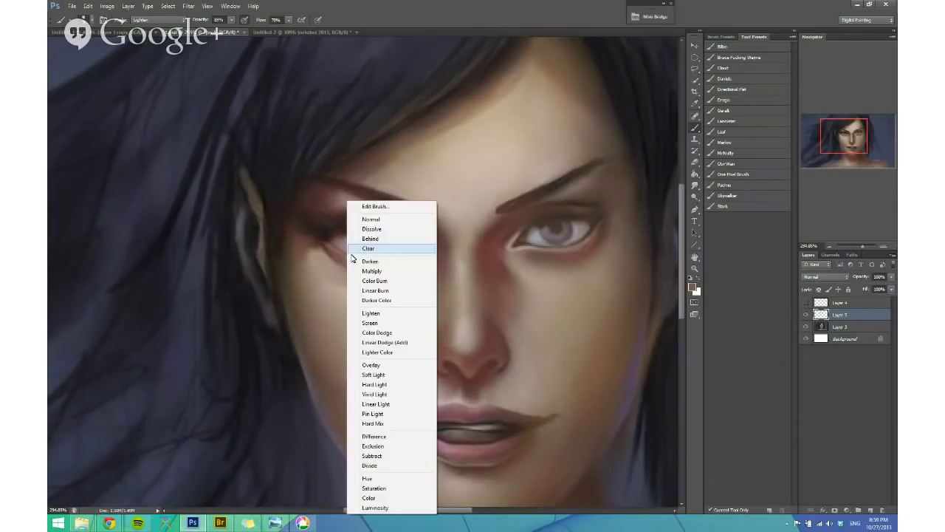
click(373, 219)
scroll(362, 244, up, 2)
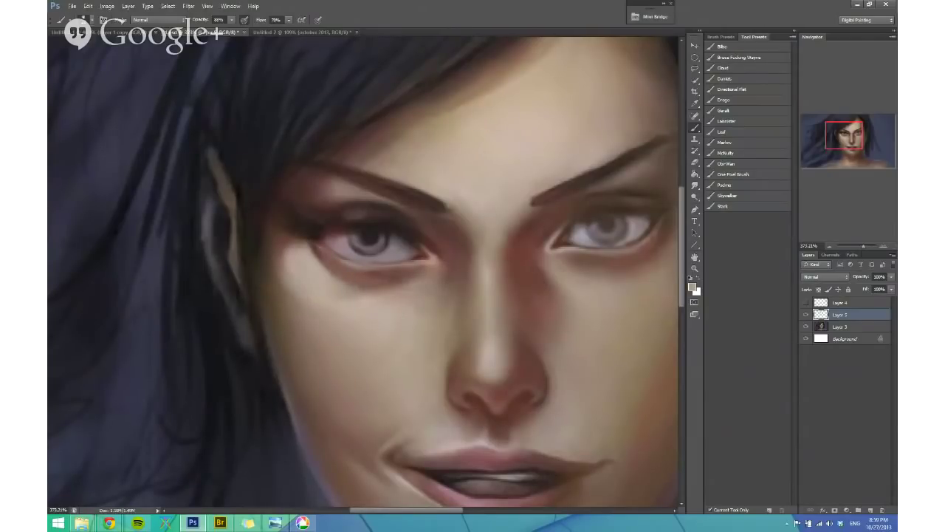
scroll(337, 324, down, 2)
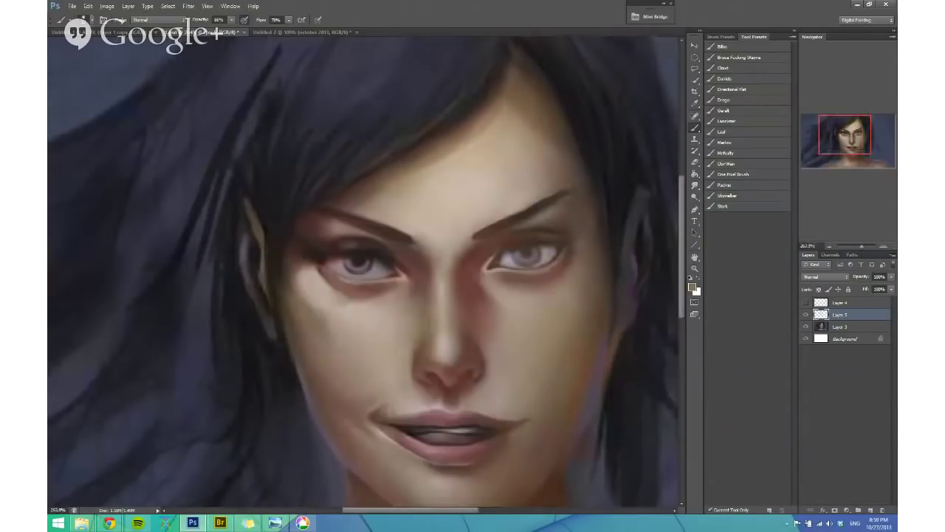
scroll(448, 317, up, 1)
scroll(447, 269, up, 1)
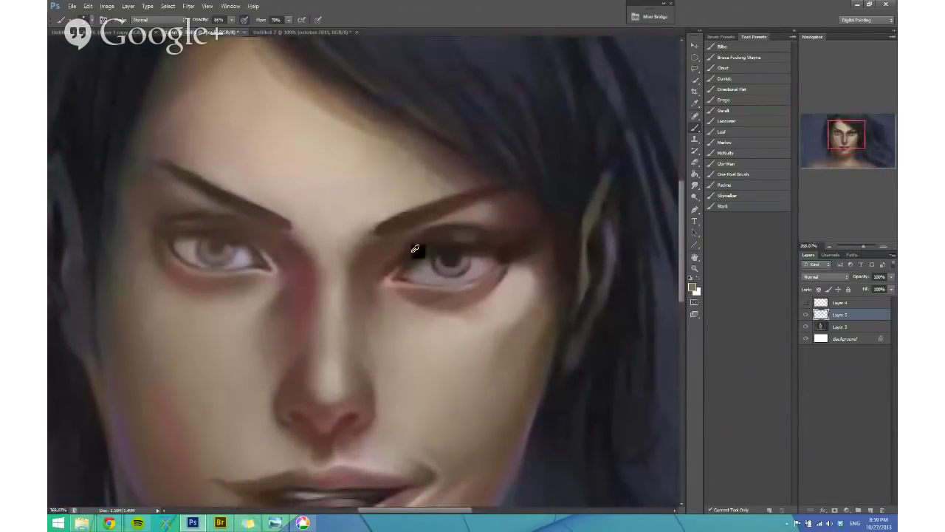
Step: Darken the upper lid shadow, the top of the iris and the outer corner of the viewer's-right eye with sampled dark tones
alt+click(411, 252)
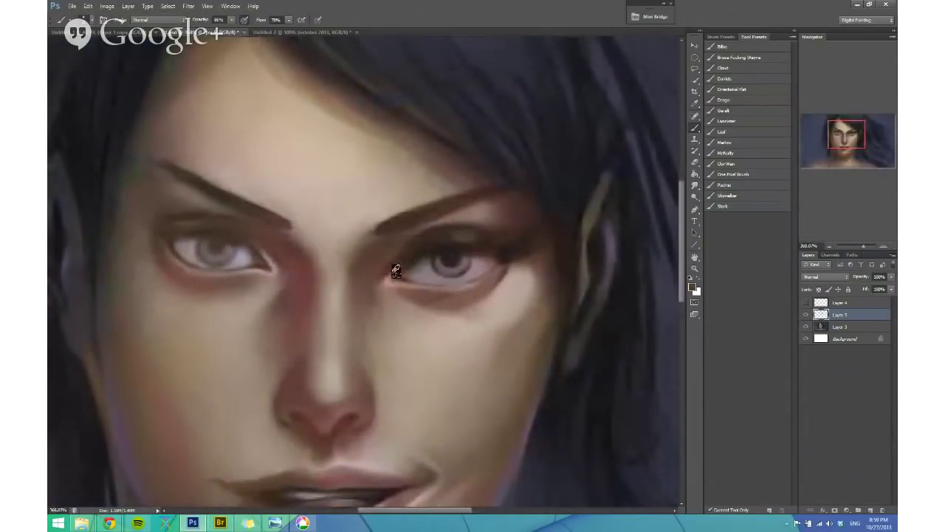
alt+click(444, 239)
drag(436, 252, 447, 246)
alt+click(460, 274)
alt+click(477, 243)
drag(450, 247, 493, 257)
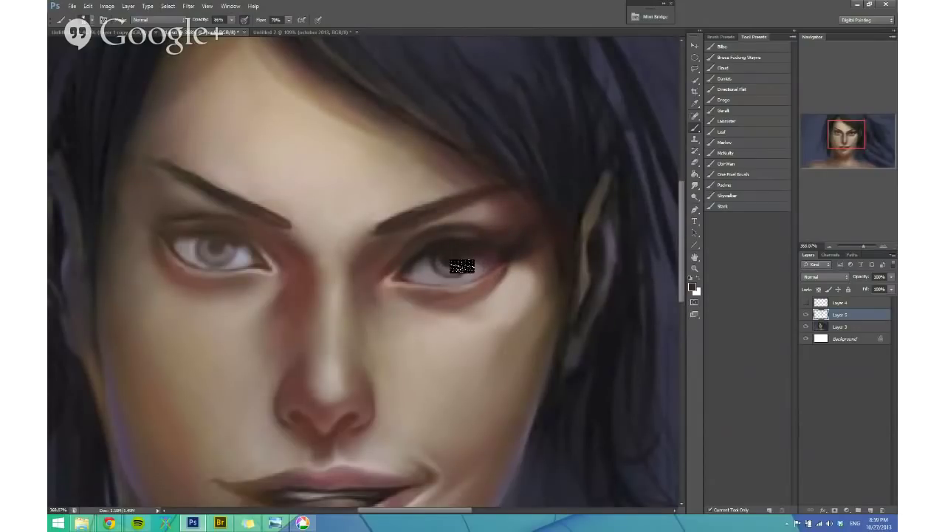
alt+click(477, 271)
alt+click(489, 260)
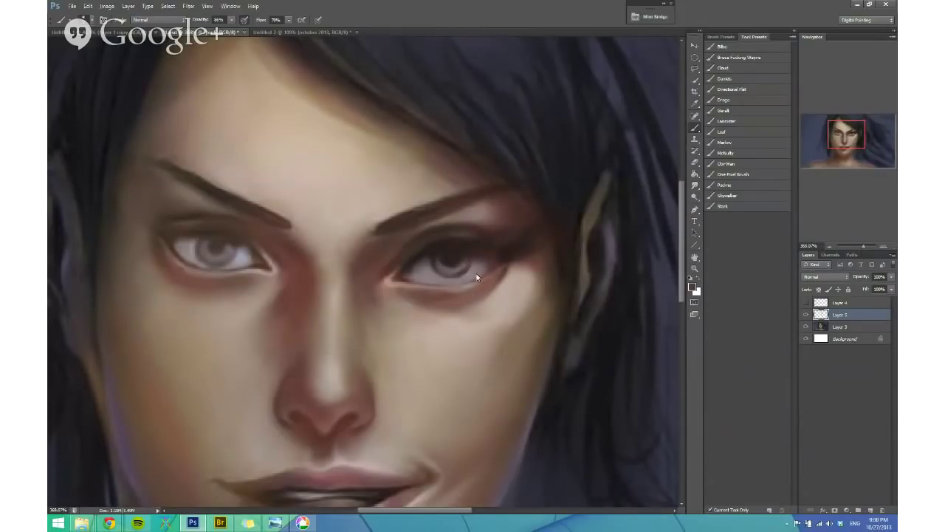
Step: Blend the eye white and the skin below the inner corner of the viewer's-right eye with sampled tones
alt+click(432, 272)
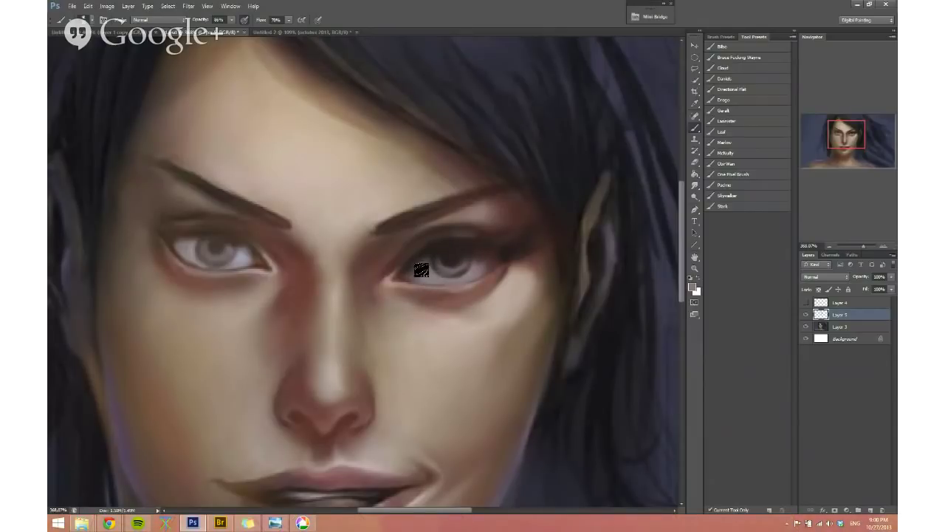
alt+click(418, 263)
alt+click(395, 299)
alt+click(385, 292)
scroll(402, 322, down, 1)
alt+click(415, 319)
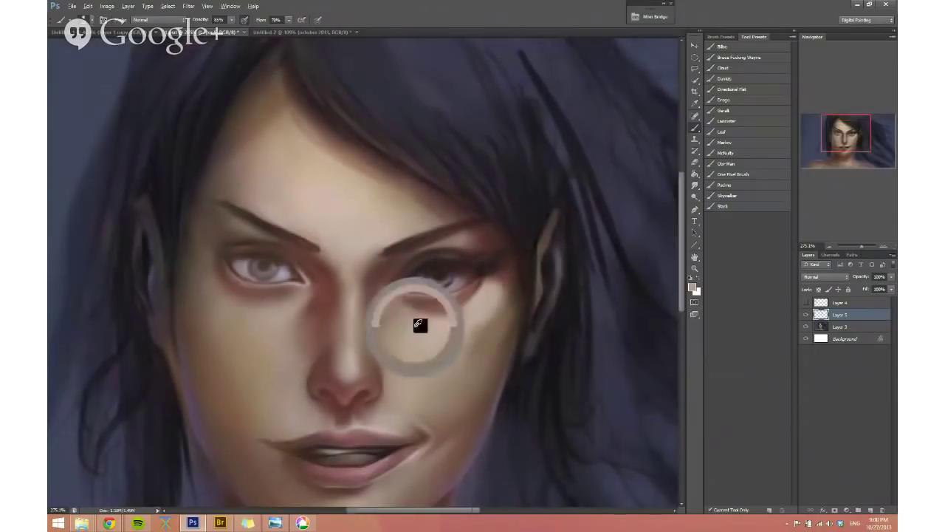
scroll(424, 336, down, 2)
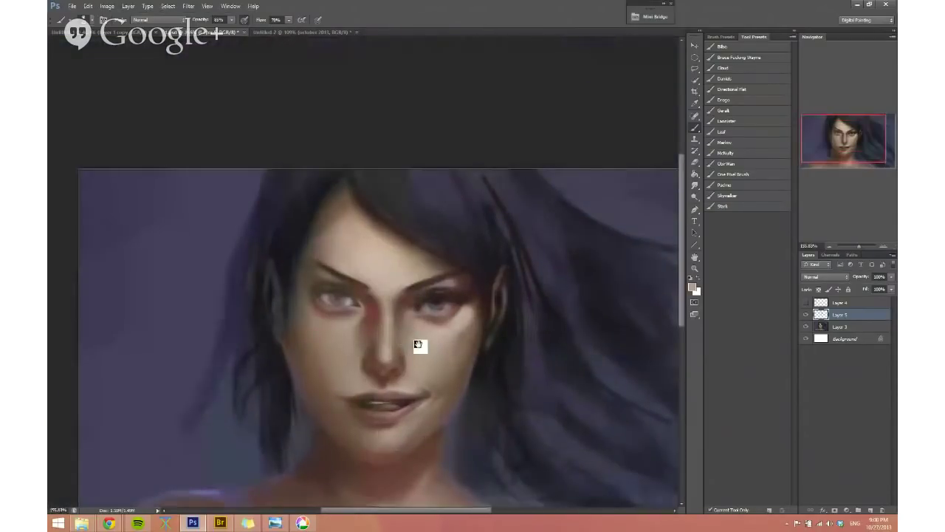
Step: Try dark strokes along the eyebrows, including both ends of the viewer's-left brow, and undo the strokes
scroll(443, 325, up, 4)
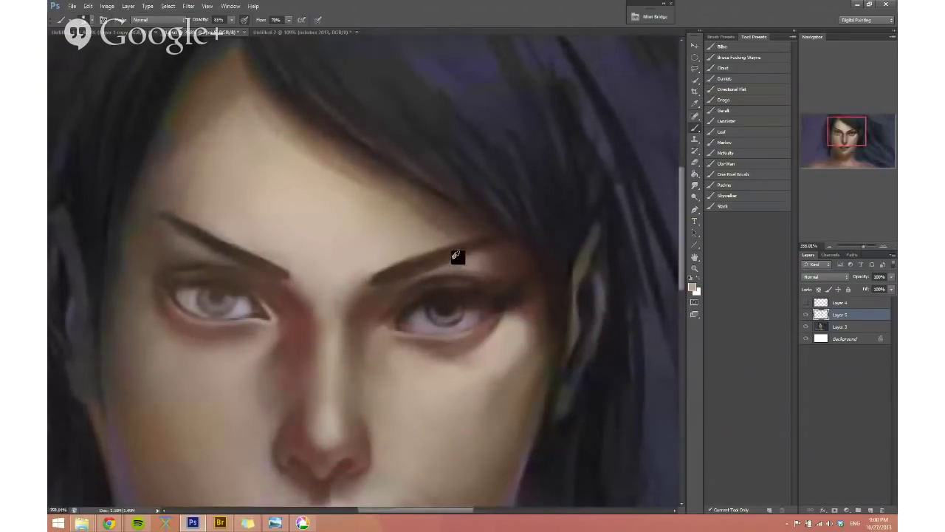
drag(421, 254, 428, 247)
mouse_move(227, 220)
mouse_down()
mouse_move(224, 228)
mouse_move(158, 201)
mouse_up()
alt+click(222, 232)
drag(268, 266, 295, 277)
key(ctrl+alt+z)
key(ctrl+alt+z)
Step: Repaint the outer half of the viewer's-left eyebrow with an arch and a tail bending down towards the temple
alt+click(193, 222)
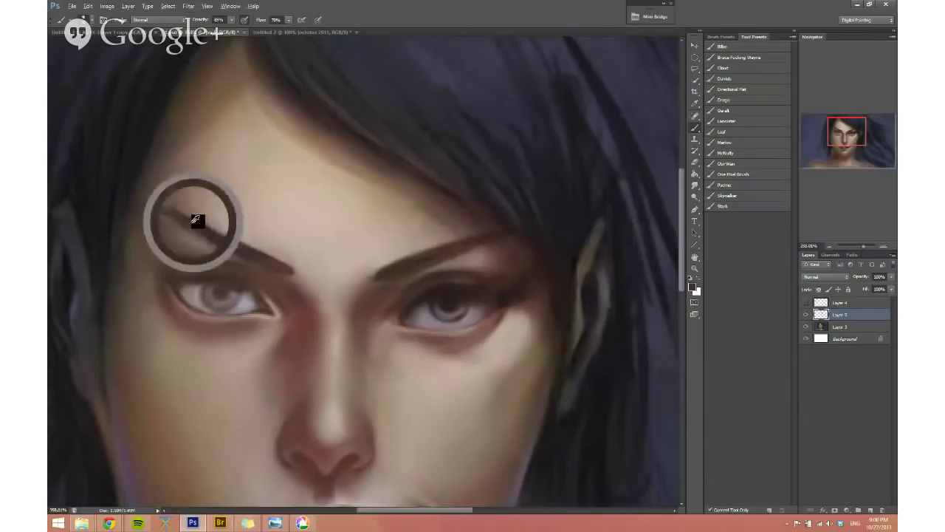
drag(180, 219, 153, 235)
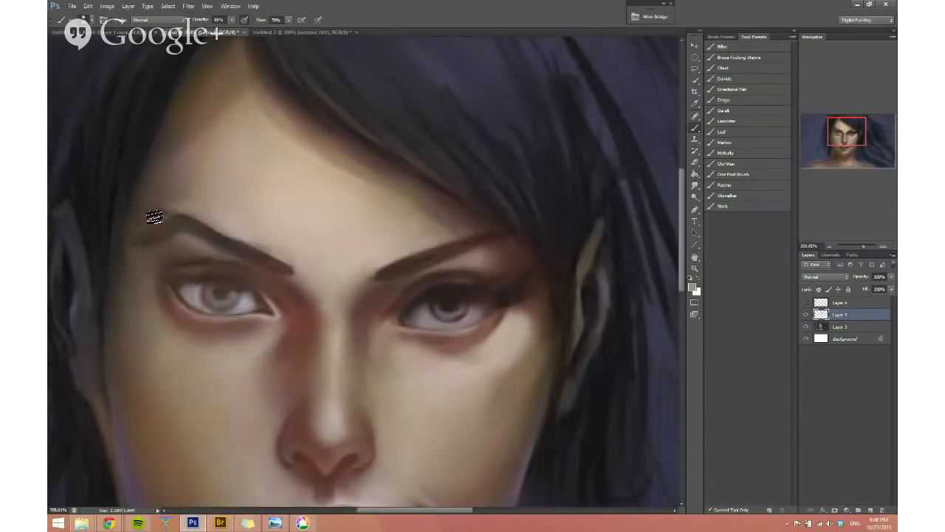
alt+click(211, 238)
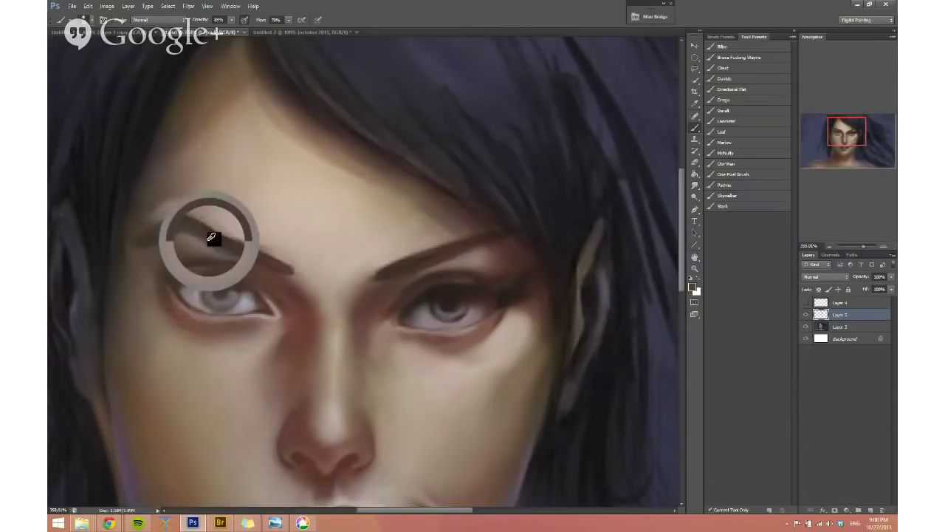
alt+click(201, 248)
Step: Thicken and reshape the inner half of the viewer's-left eyebrow with sampled brow and skin tones
alt+click(281, 255)
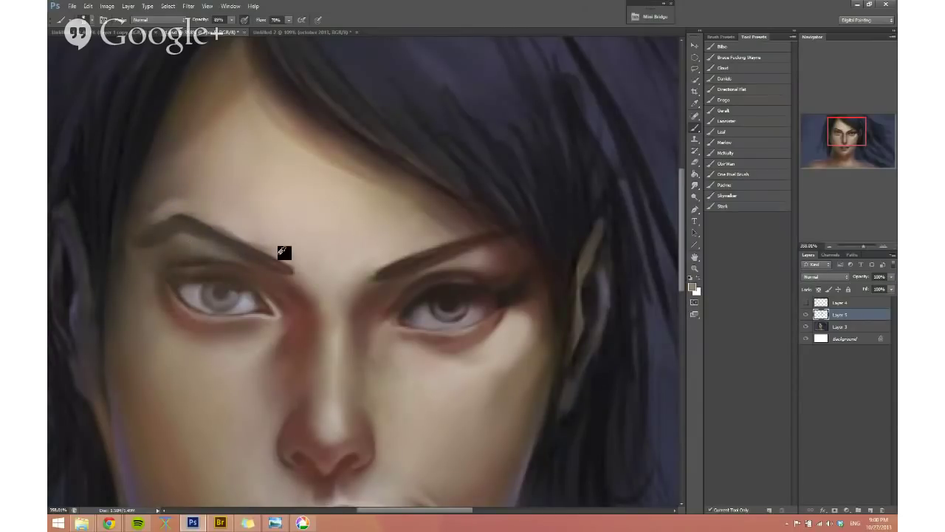
alt+click(274, 246)
mouse_move(291, 262)
mouse_down()
mouse_move(281, 266)
mouse_move(285, 241)
mouse_move(230, 237)
mouse_up()
alt+click(269, 256)
alt+click(255, 250)
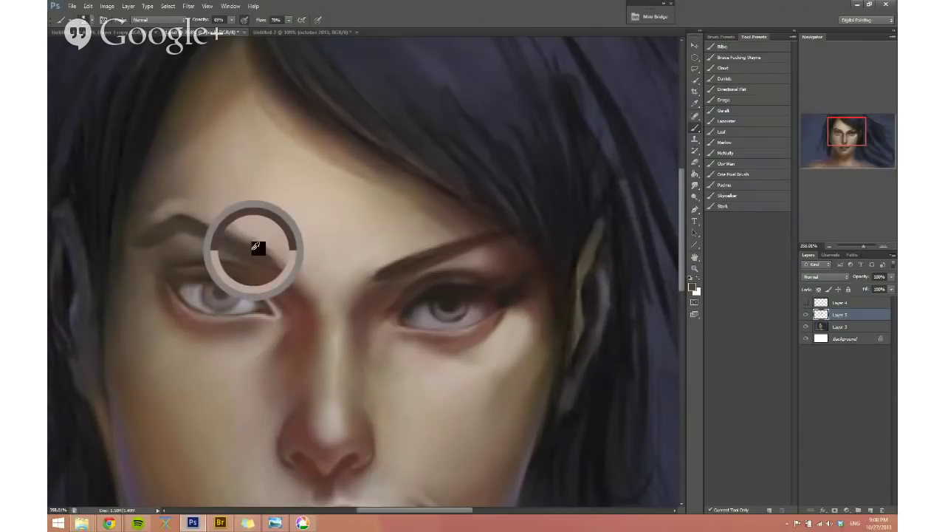
Step: Thicken the inner half of the viewer's-right eyebrow and trim its upper edge with sampled skin tones
alt+click(401, 264)
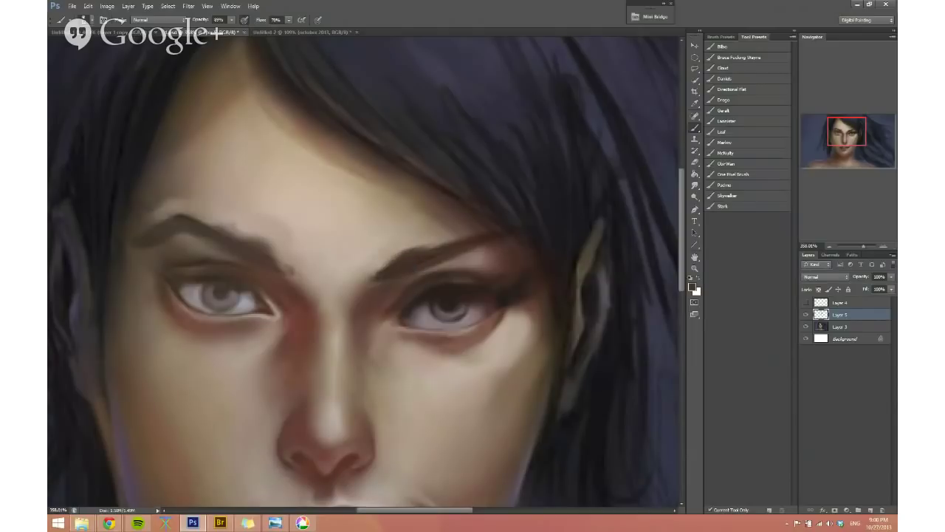
alt+click(477, 262)
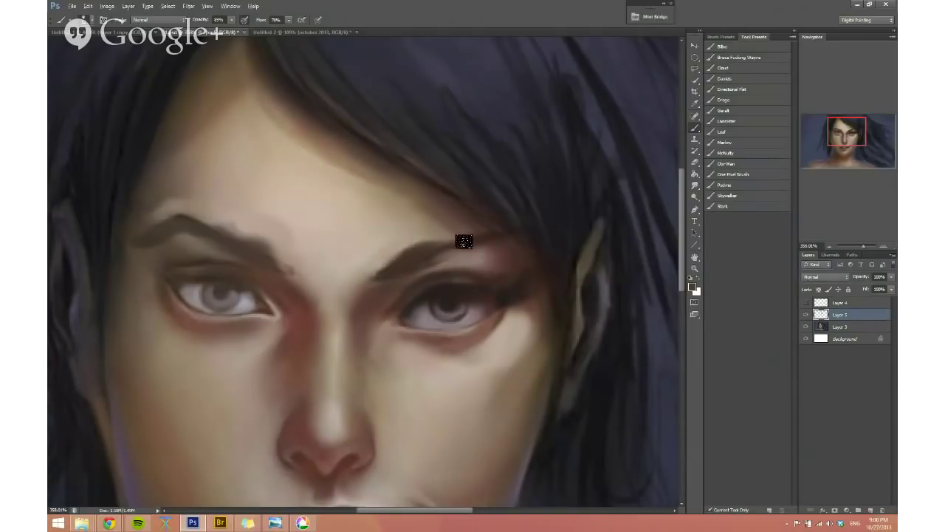
alt+click(425, 238)
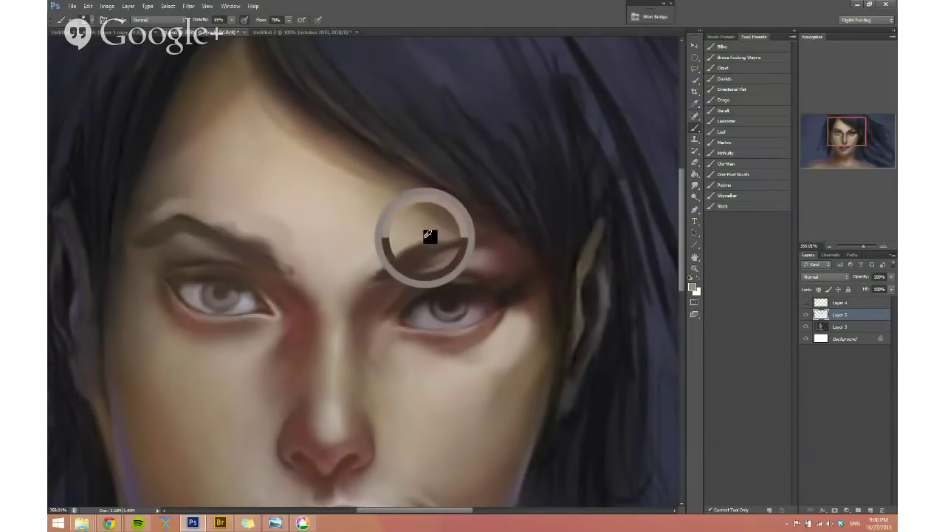
drag(432, 235, 399, 257)
alt+click(384, 272)
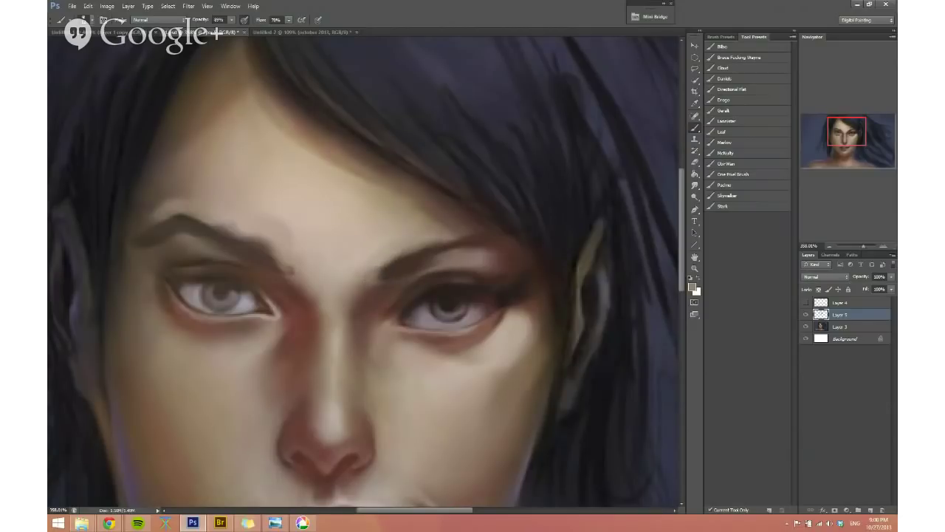
Step: Touch up both eyebrows with sampled tones and flip the canvas horizontally
scroll(376, 268, down, 3)
alt+click(401, 279)
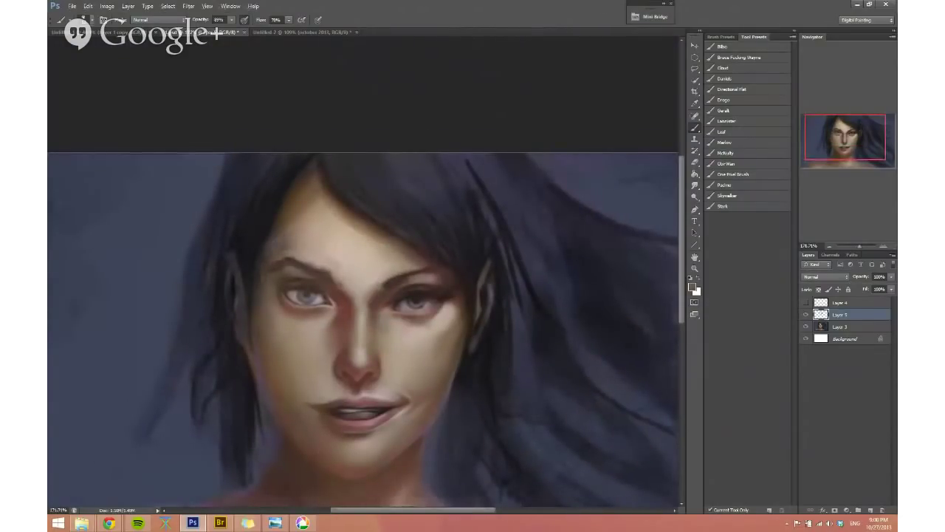
scroll(383, 367, up, 1)
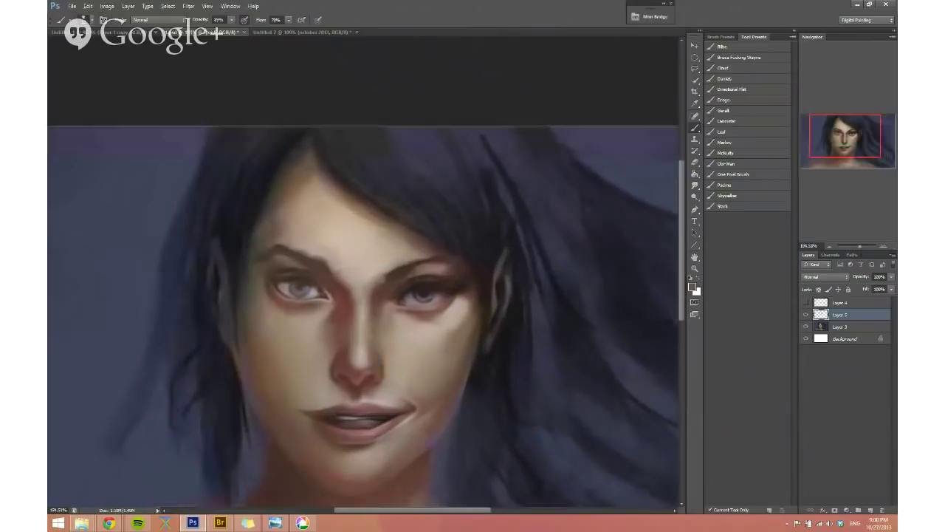
alt+click(294, 237)
scroll(341, 270, down, 3)
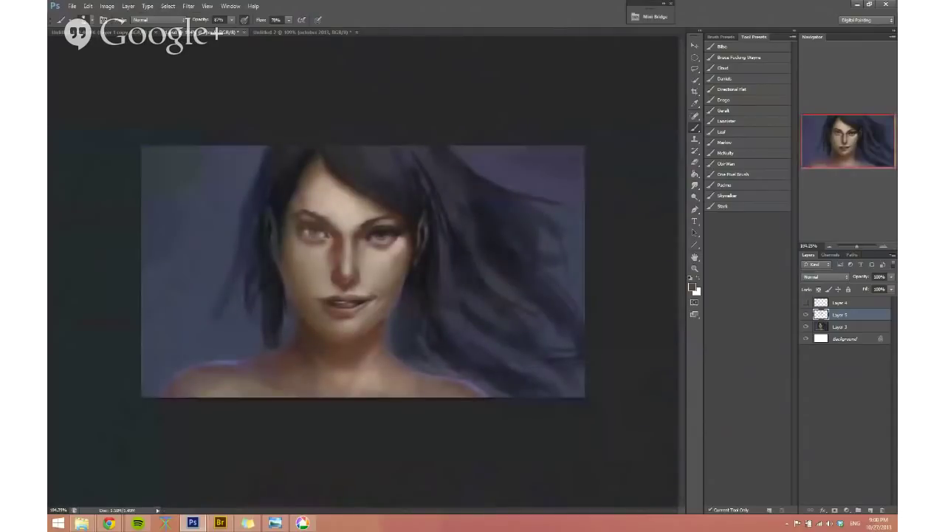
key(ctrl+shift+h)
scroll(370, 244, up, 3)
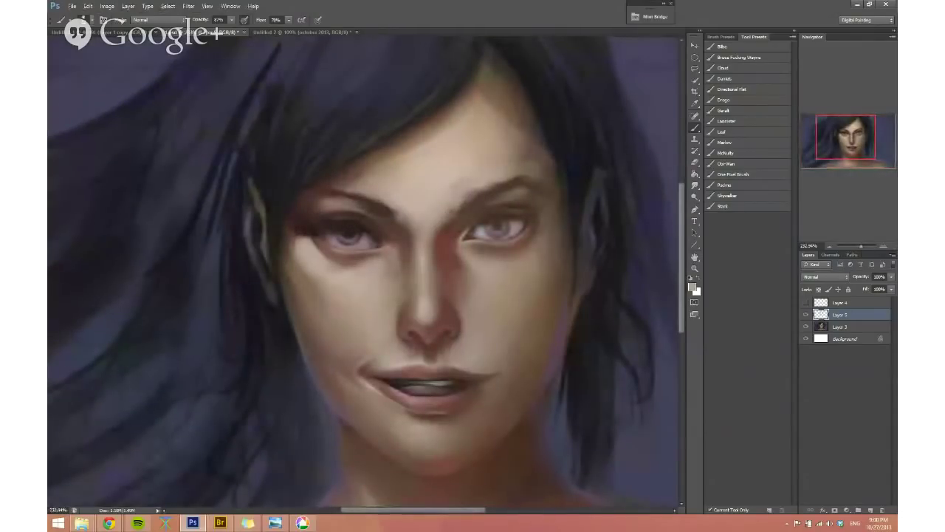
Step: Blend the shading beneath the viewer's-left eye and darken its outer corner with sampled tones
mouse_move(365, 264)
mouse_down()
mouse_move(350, 257)
mouse_move(378, 255)
mouse_move(383, 265)
mouse_move(391, 254)
mouse_up()
alt+click(369, 264)
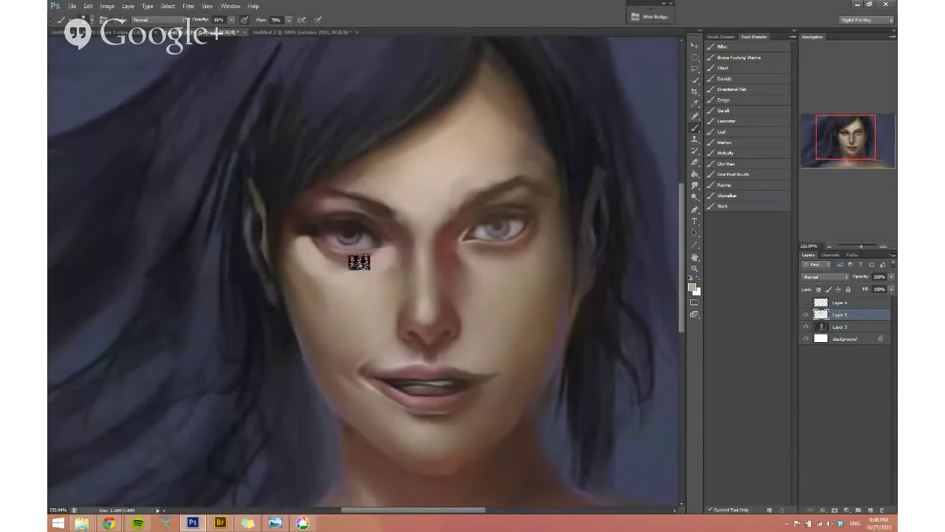
scroll(346, 251, up, 1)
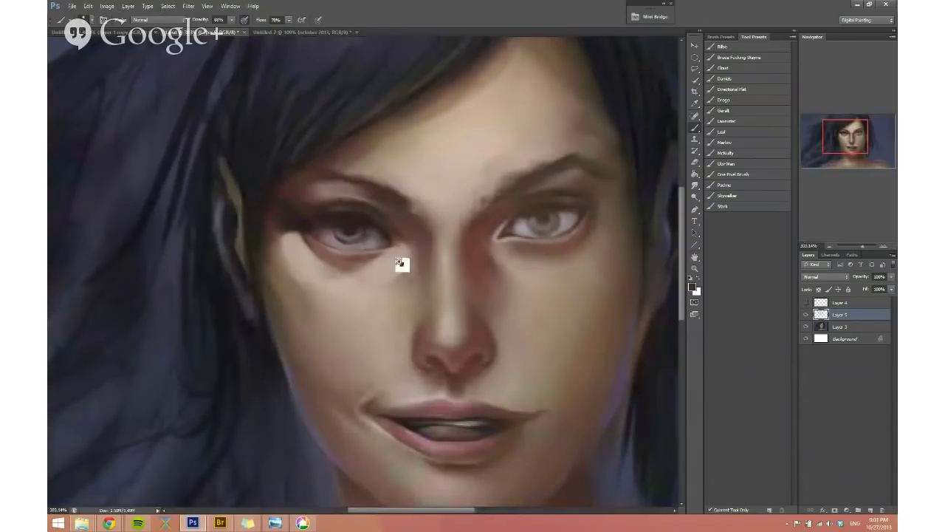
scroll(401, 264, down, 2)
alt+click(356, 271)
alt+click(340, 241)
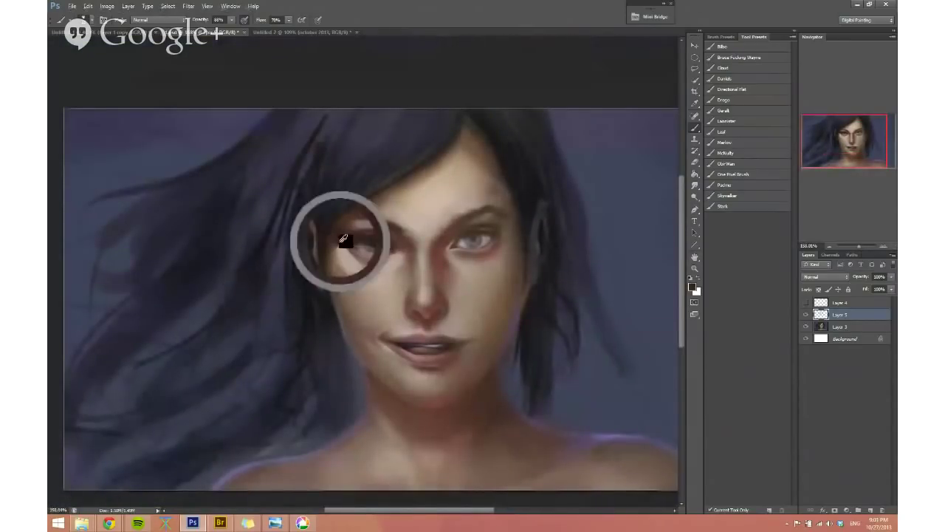
drag(344, 247, 338, 253)
alt+click(343, 267)
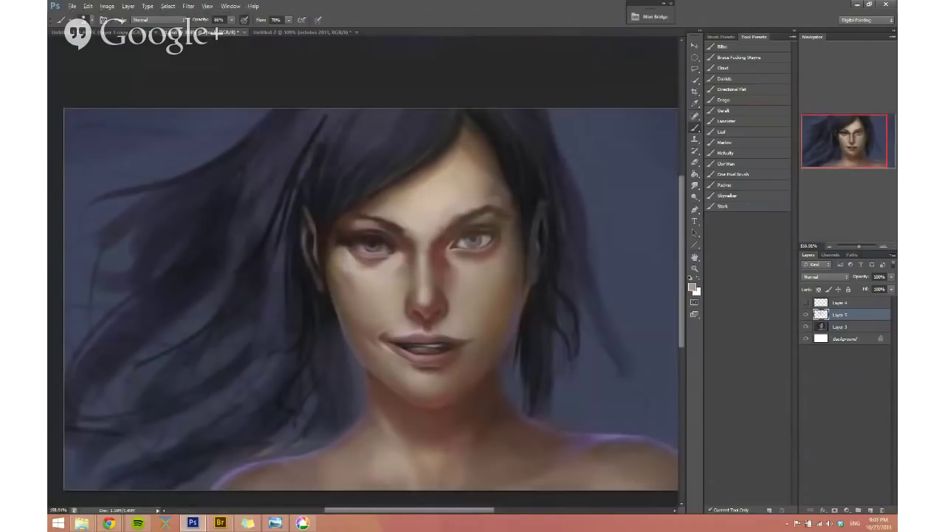
Step: Resize the brush and blend the cheek below the viewer's-left eye with sampled skin tones
click(358, 272)
alt+click(350, 276)
ctrl+click(344, 277)
ctrl+click(344, 316)
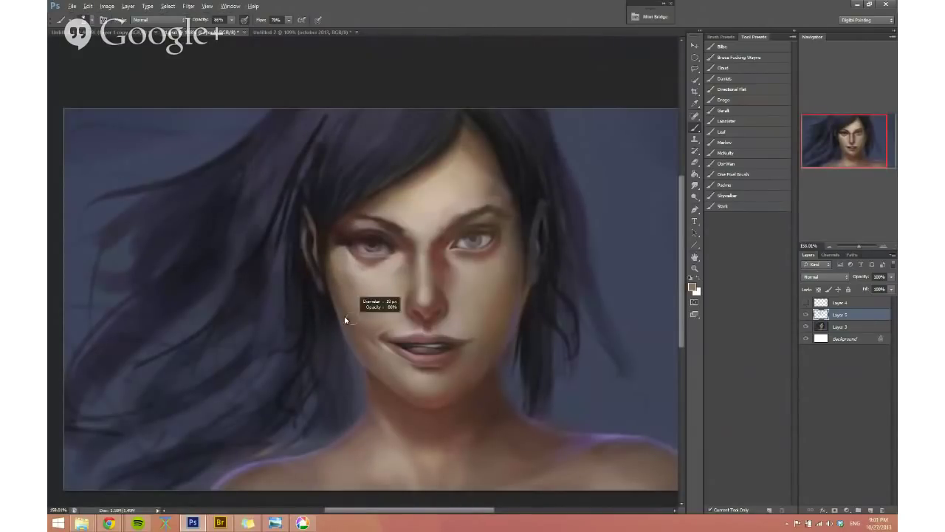
drag(342, 317, 379, 313)
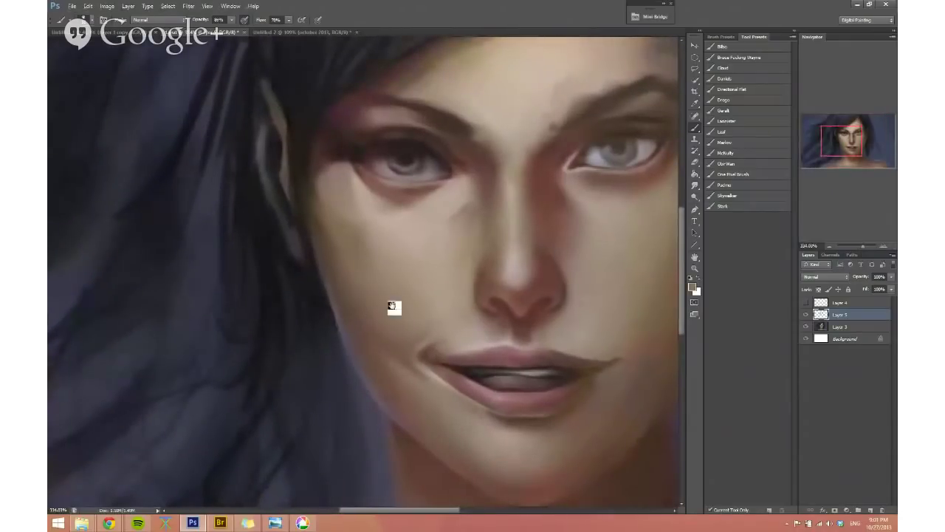
Step: Resize the brush and blend the viewer's-left cheek and jaw edge with sampled tones
scroll(392, 308, down, 3)
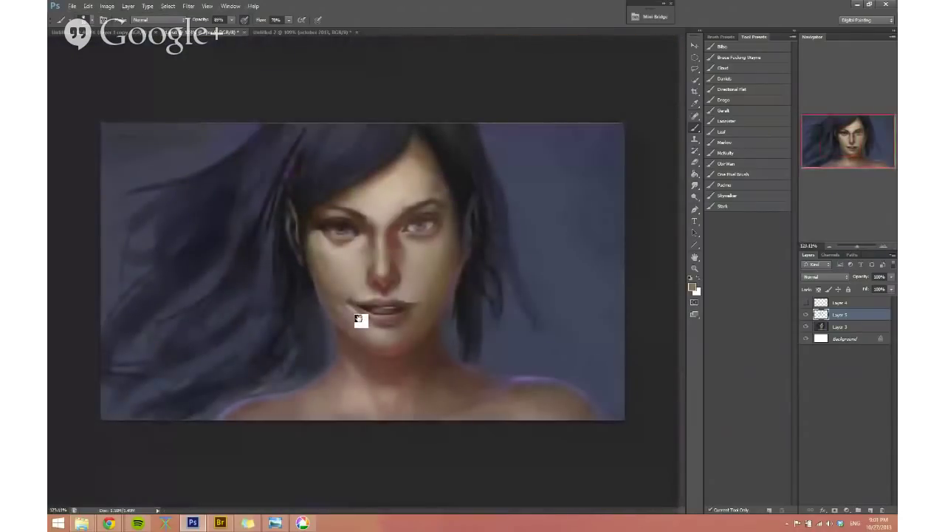
alt+right_click(343, 249)
alt+click(342, 251)
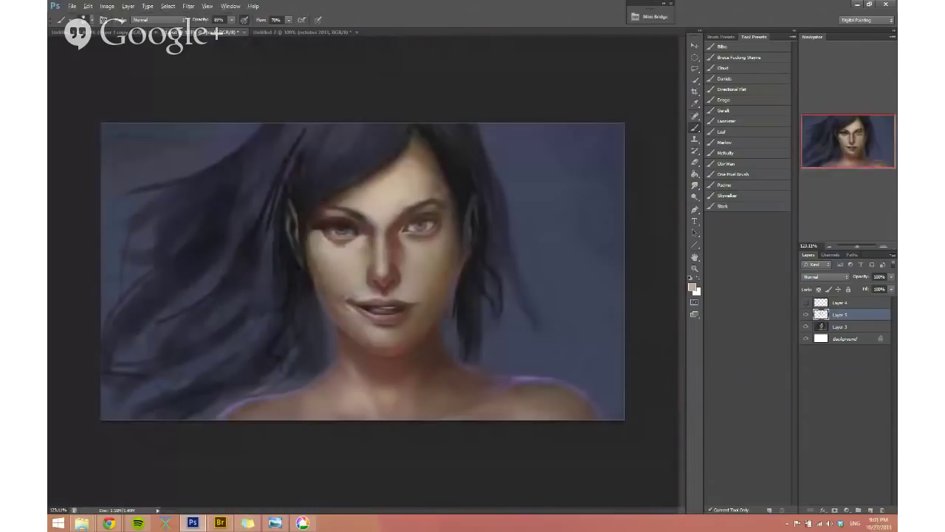
alt+right_click(323, 270)
mouse_move(323, 269)
mouse_down()
mouse_move(308, 287)
mouse_move(303, 264)
mouse_up()
click(322, 308)
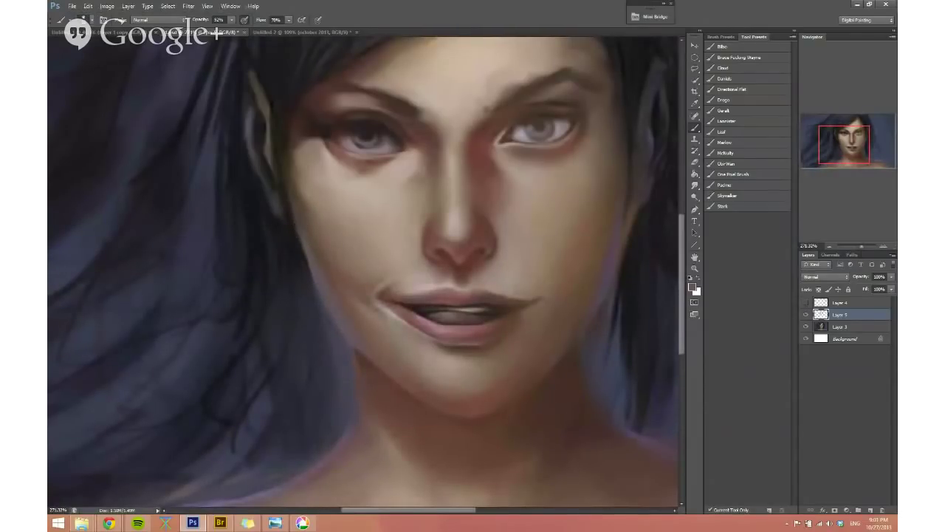
Step: Paint muted purple reflected light along the viewer's-left cheek and jaw contour with sampled colors
drag(331, 293, 326, 291)
alt+click(306, 250)
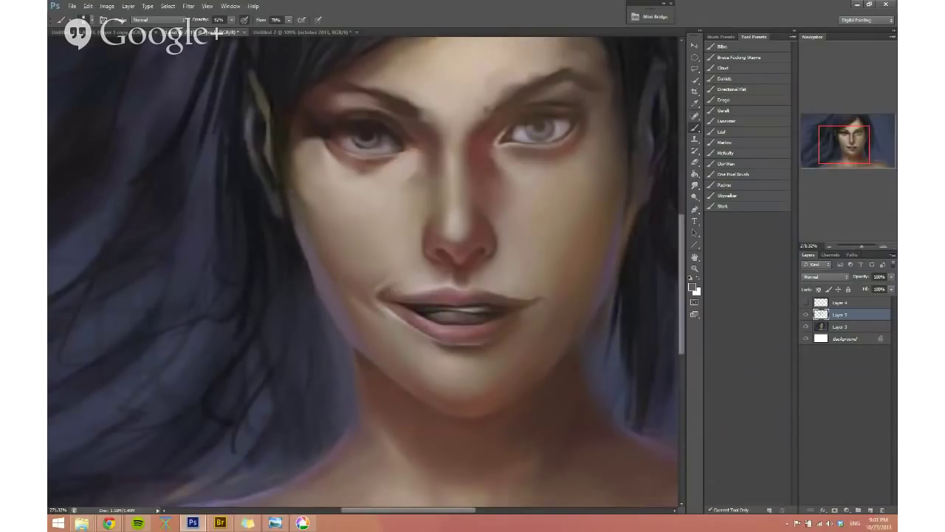
alt+click(327, 321)
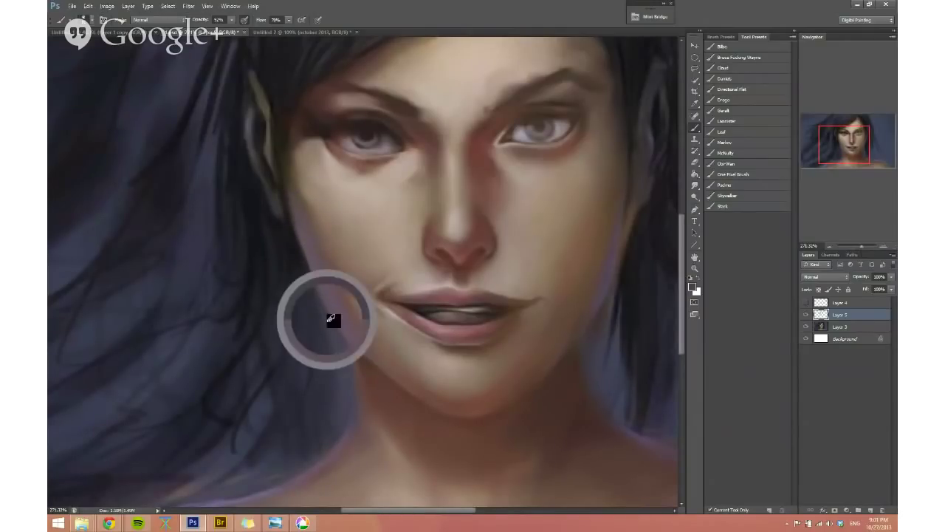
alt+click(380, 334)
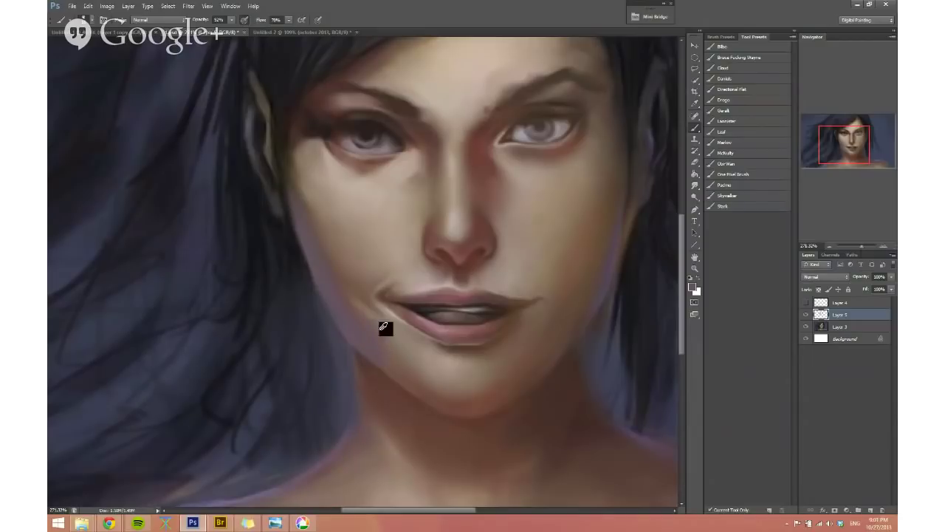
alt+shift+right_click(384, 347)
Step: Set the brush flow to 82% and soften the viewer's-left cheek shading with sampled skin tones
scroll(350, 238, down, 2)
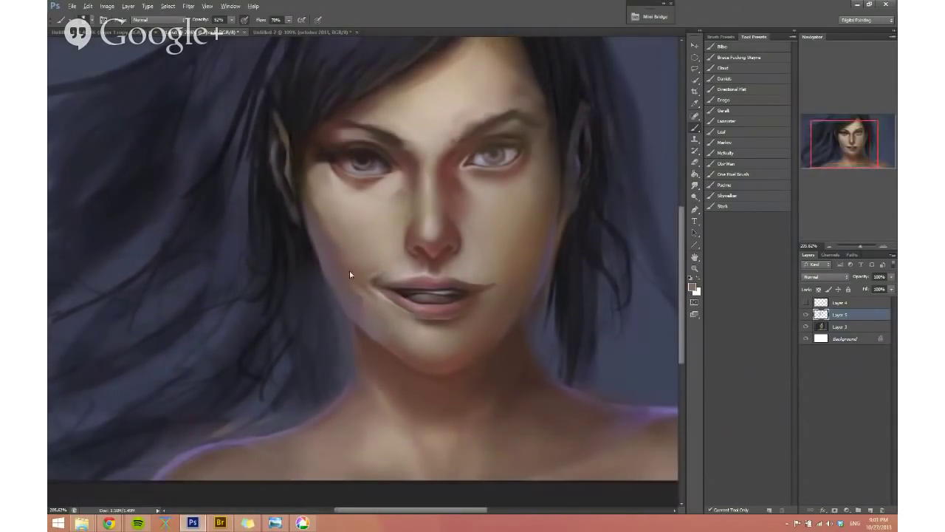
click(326, 248)
alt+click(350, 275)
drag(263, 21, 259, 21)
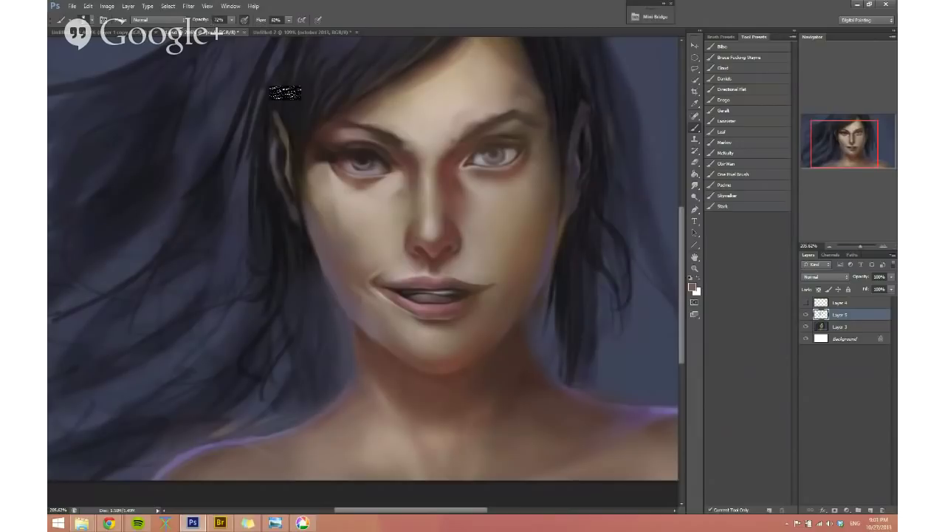
alt+click(338, 224)
alt+click(348, 204)
click(338, 234)
click(346, 238)
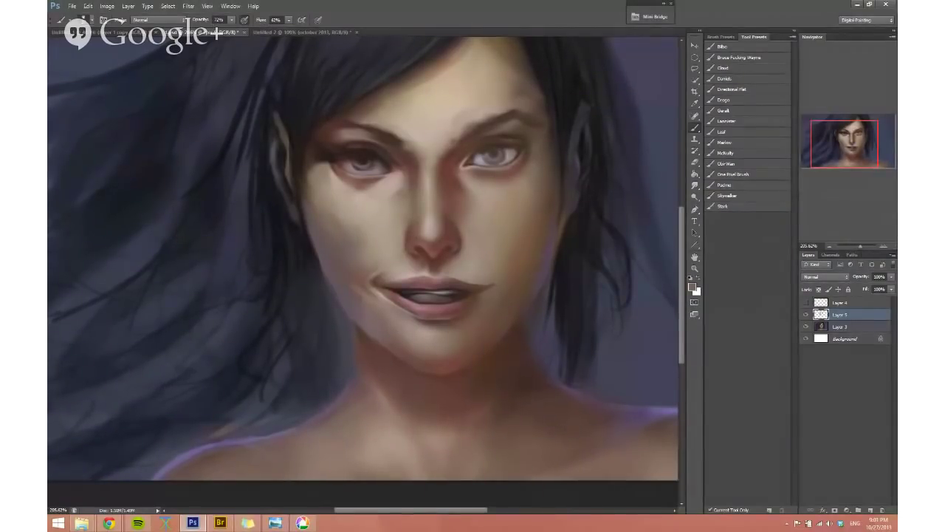
Step: Flip the canvas horizontally and repaint the tip and underside of the nose with sampled tones
key(ctrl+shift+h)
drag(452, 214, 446, 220)
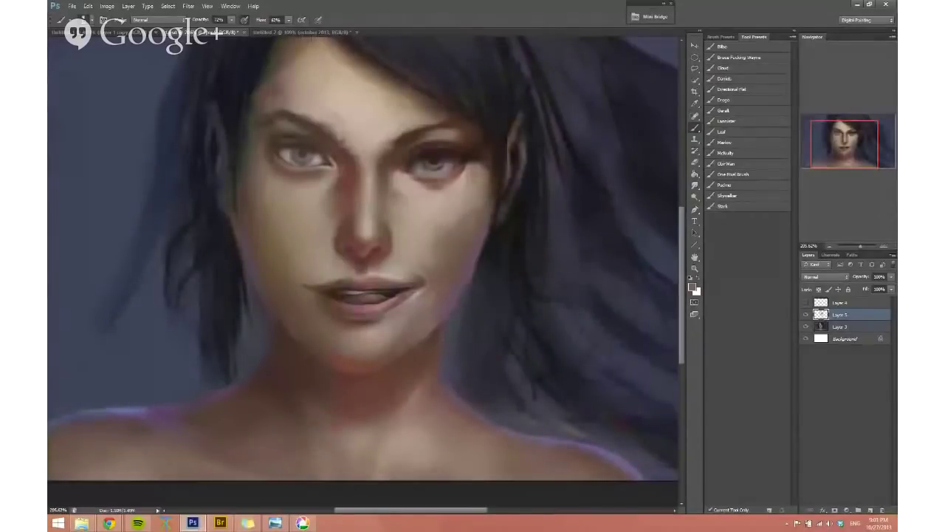
scroll(362, 264, up, 2)
click(362, 263)
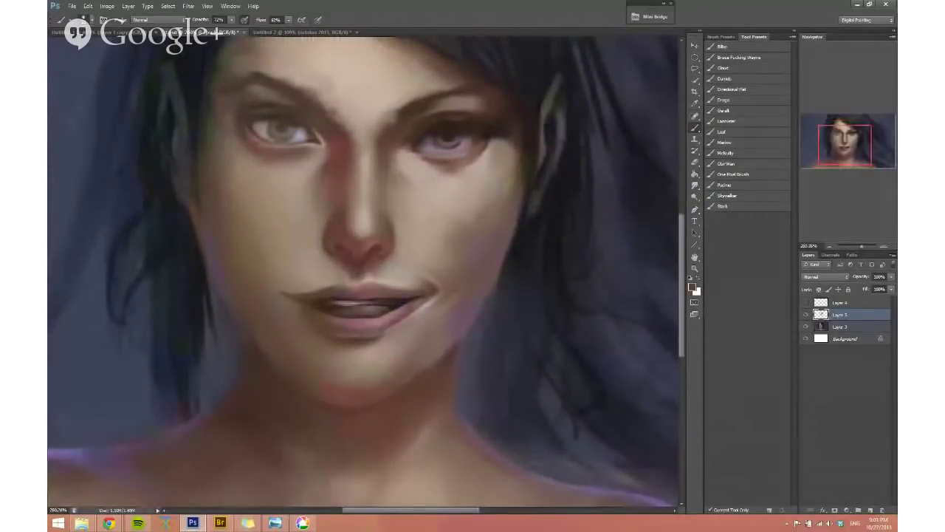
drag(362, 252, 366, 251)
alt+click(369, 240)
mouse_move(366, 227)
mouse_down()
mouse_move(350, 226)
mouse_move(362, 241)
mouse_up()
alt+click(361, 240)
alt+click(367, 237)
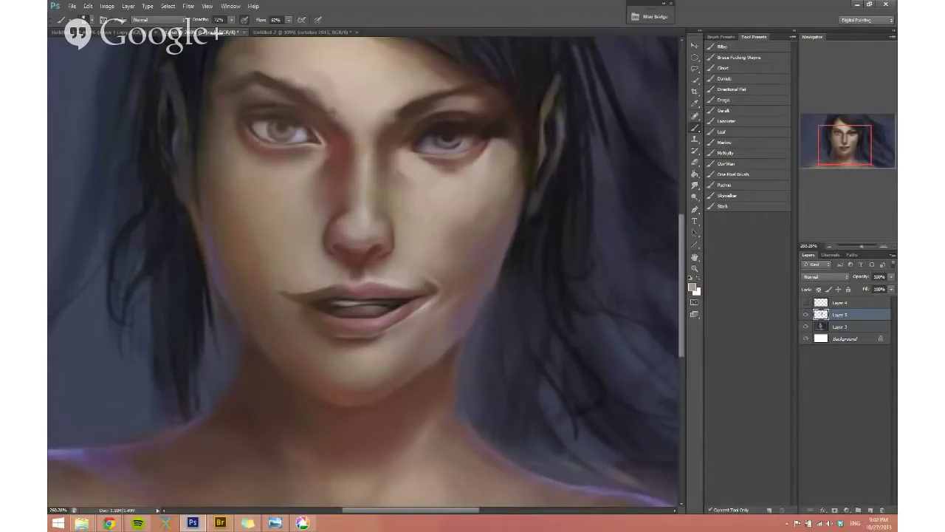
Step: Smooth the viewer's-right side of the nose into the adjoining cheek with sampled skin tones
alt+click(400, 201)
drag(383, 198, 390, 223)
drag(406, 215, 397, 251)
alt+click(404, 266)
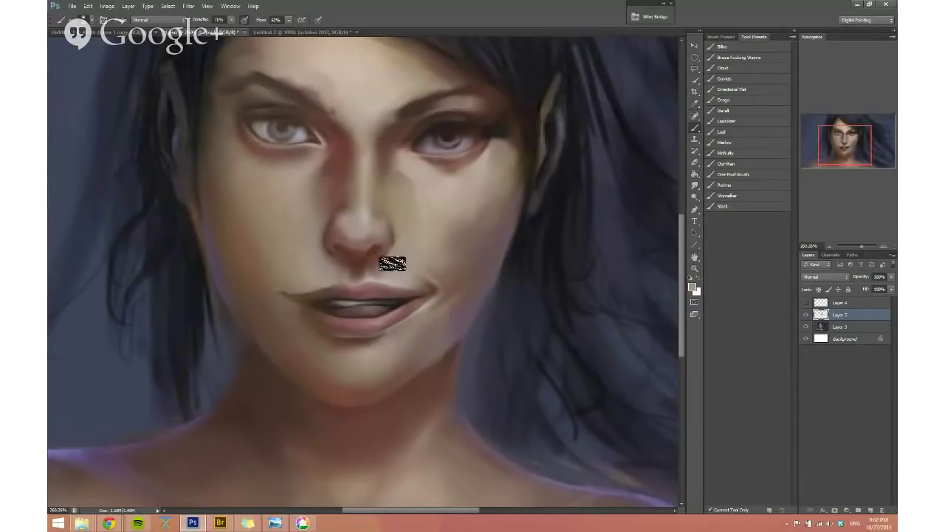
alt+click(406, 249)
alt+right_click(384, 223)
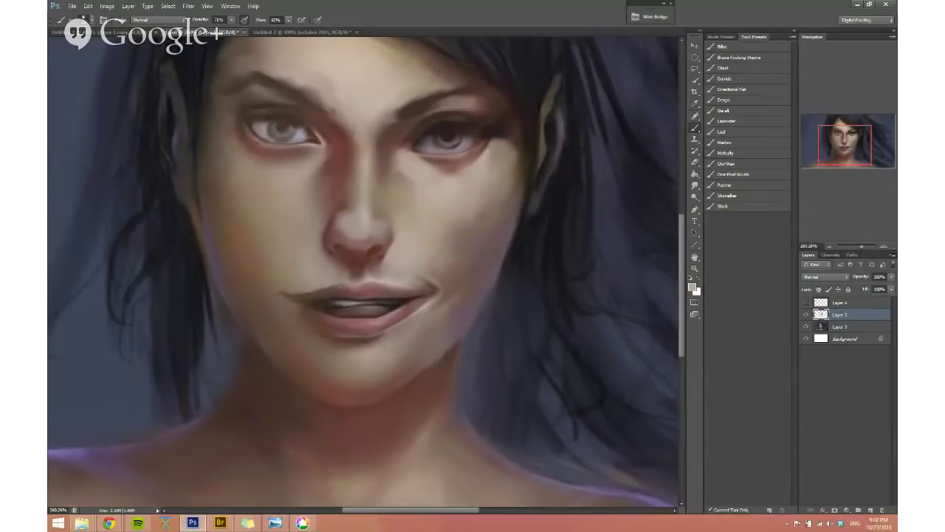
alt+click(421, 195)
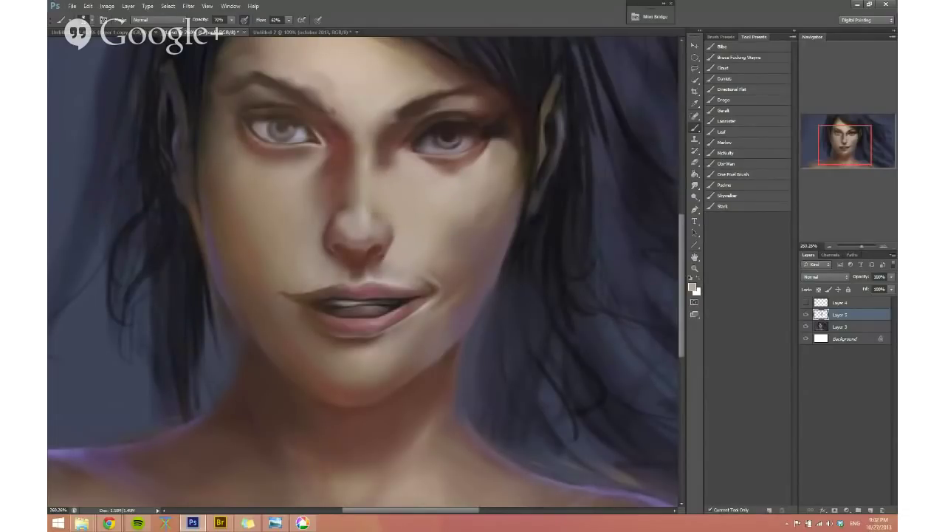
Step: Shade the nose bridge between the eyes with sampled skin and shadow tones
alt+click(362, 170)
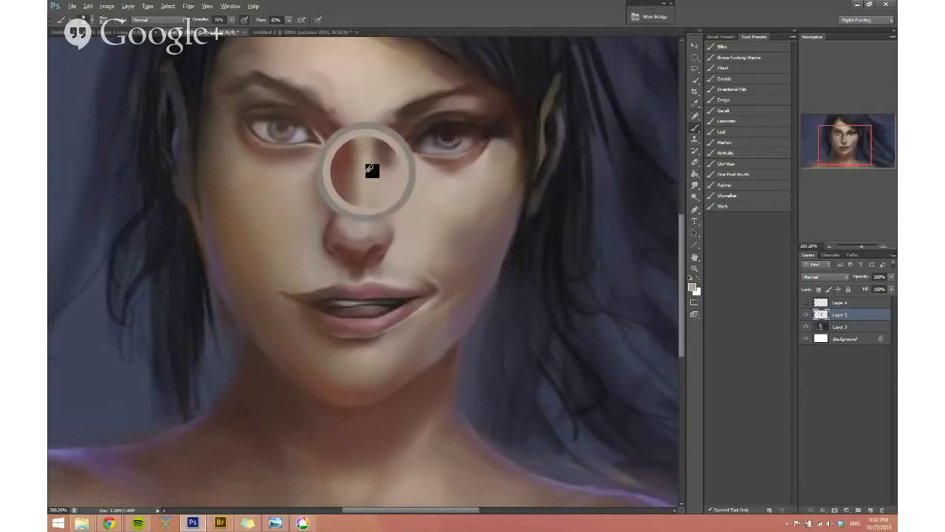
alt+click(408, 122)
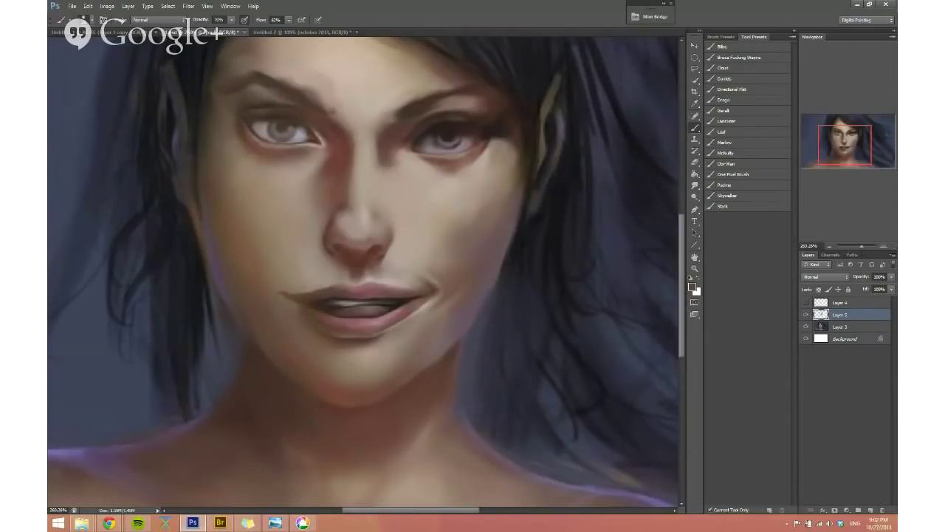
scroll(363, 124, up, 1)
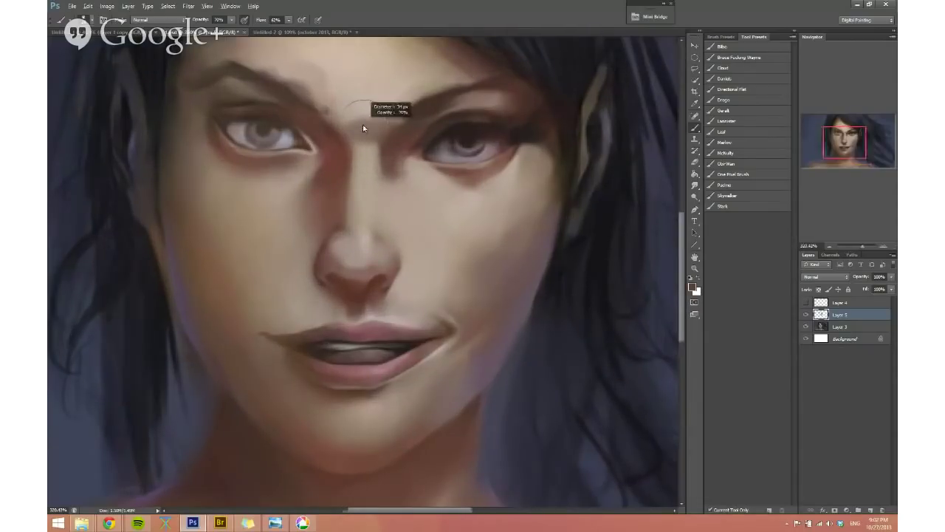
alt+click(363, 143)
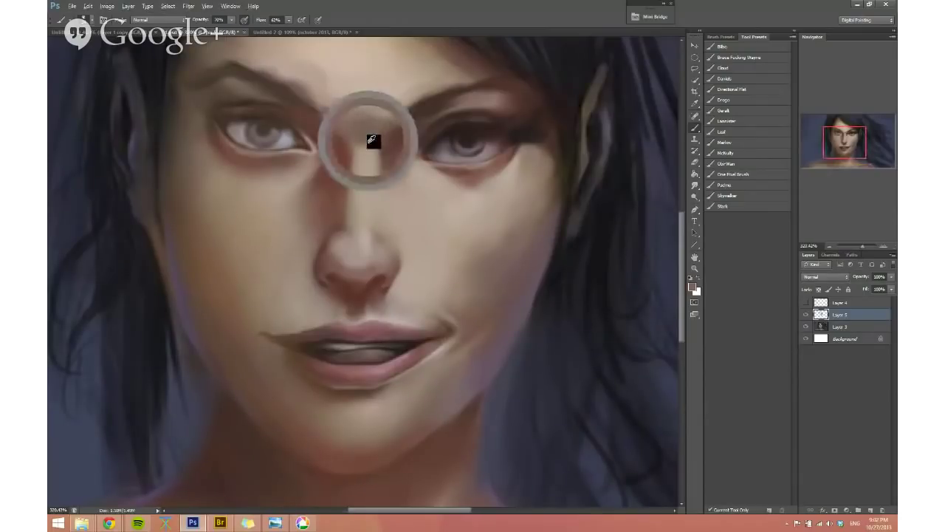
alt+click(347, 154)
alt+click(356, 184)
mouse_move(356, 152)
mouse_down()
mouse_move(357, 201)
mouse_move(350, 186)
mouse_up()
scroll(358, 210, down, 2)
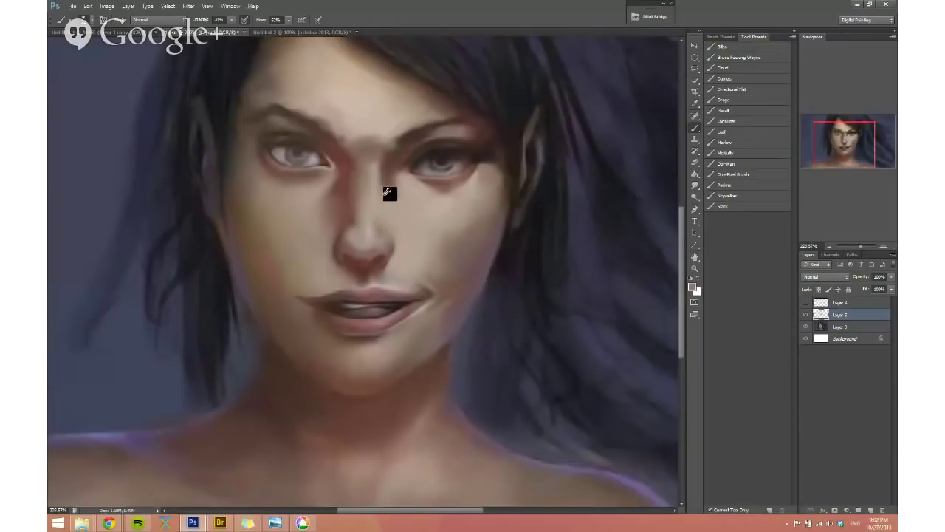
Step: Soften the crease at the viewer's-right mouth corner and darken the line between the lips with sampled tones
alt+right_click(421, 294)
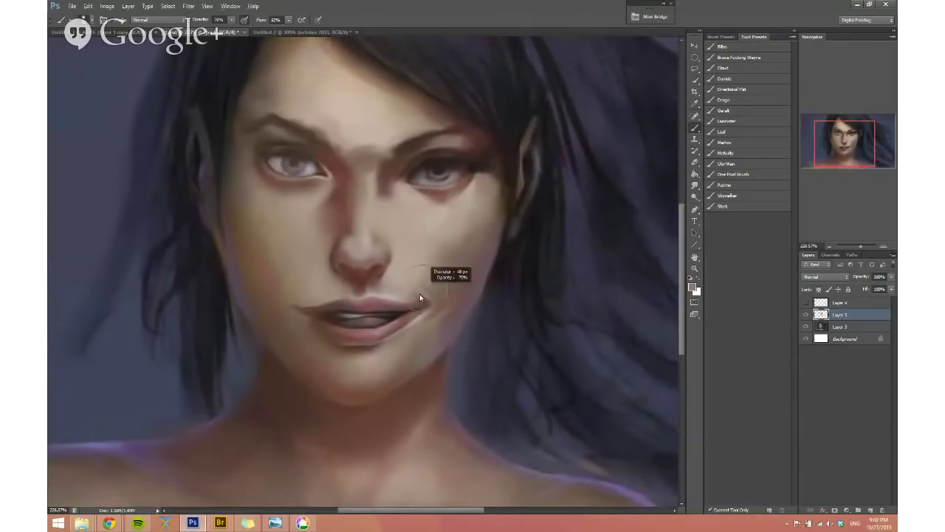
drag(408, 290, 416, 287)
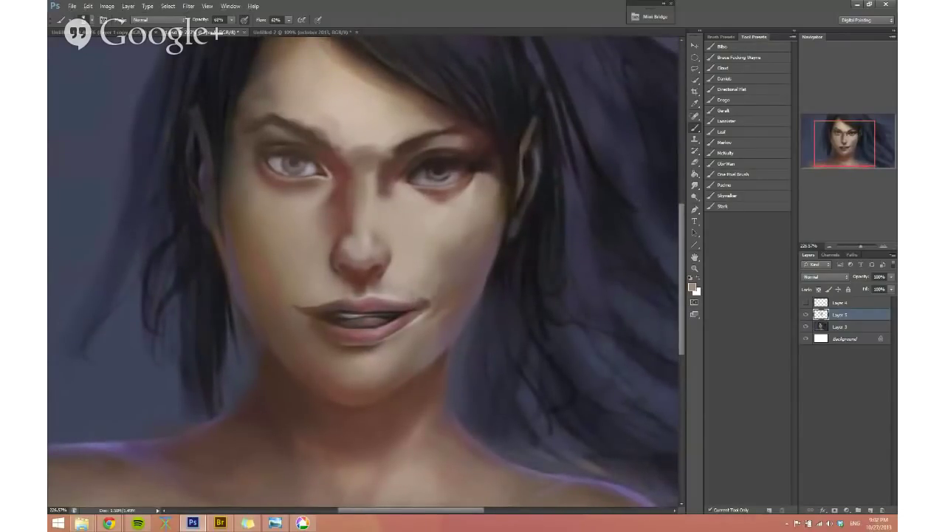
alt+click(399, 316)
drag(381, 320, 422, 321)
shift+right_click(399, 305)
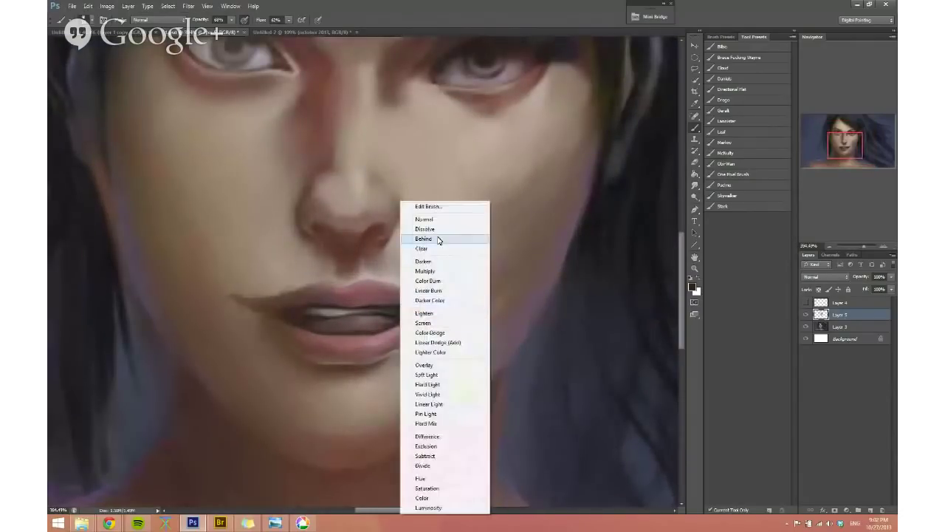
click(389, 330)
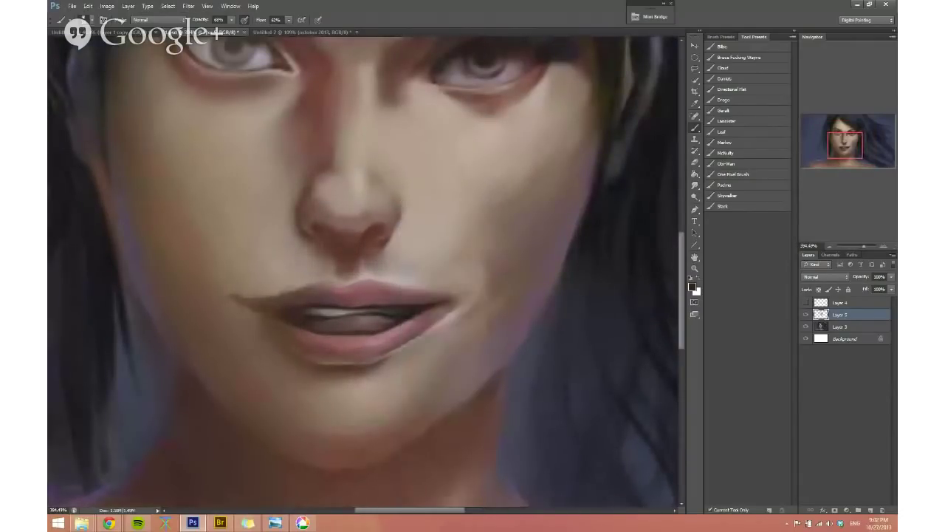
Step: Lighten the dark gap inside the mouth with the brush in Lighten mode
shift+right_click(383, 302)
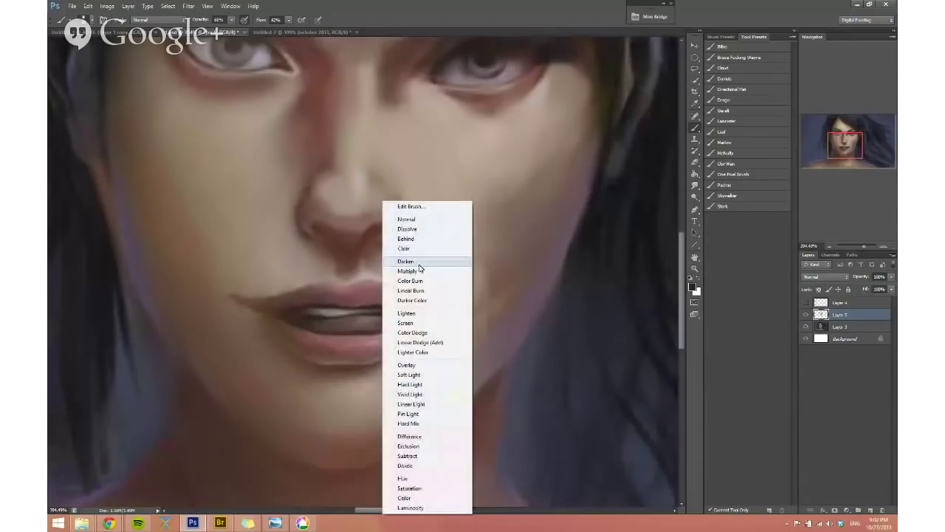
click(414, 313)
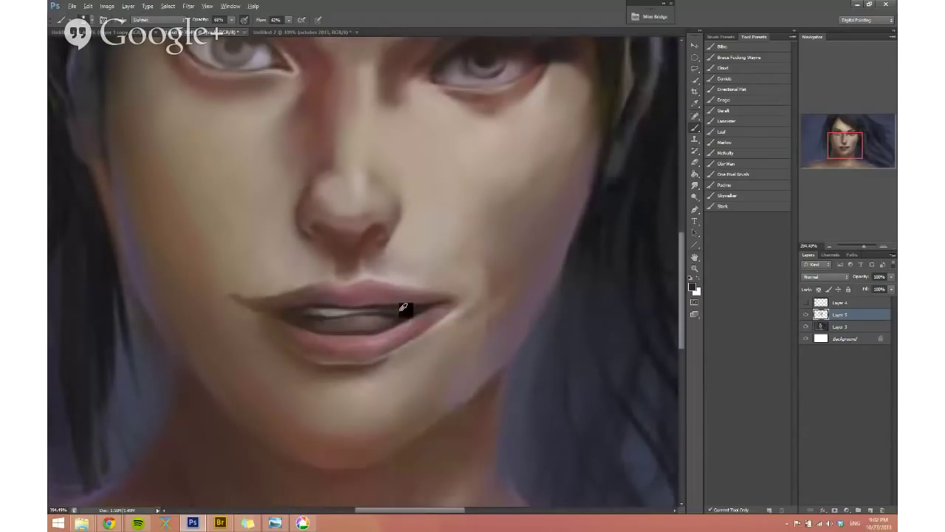
scroll(419, 332, down, 3)
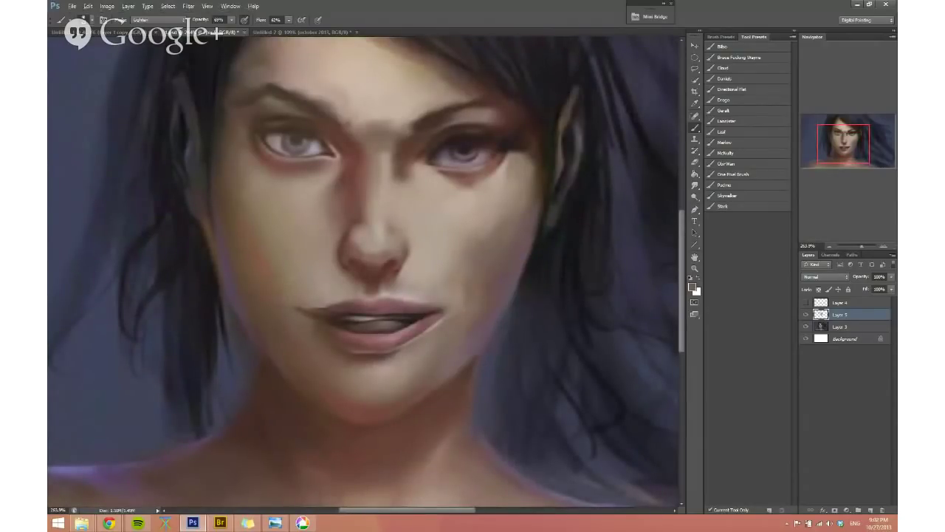
Step: Sample skin tones from the chin and shaded cheek and return the brush to Normal mode
alt+click(433, 366)
alt+click(487, 292)
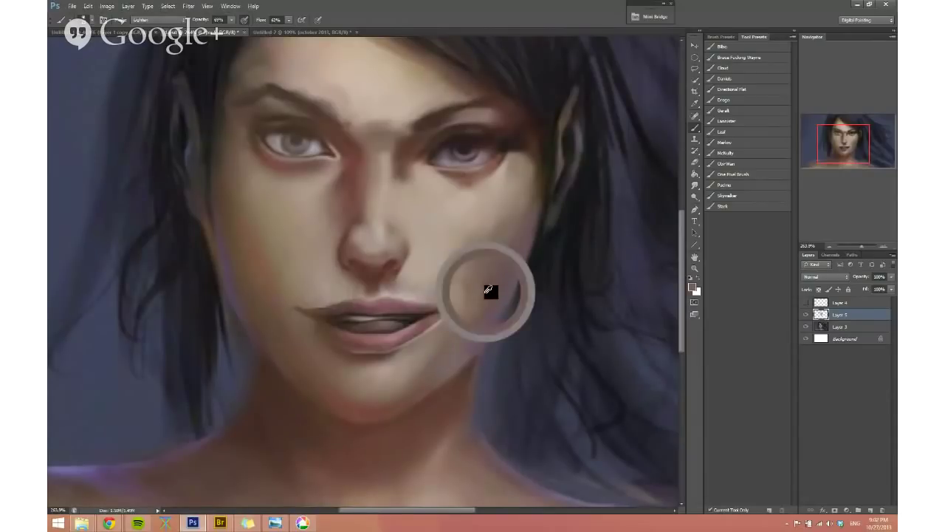
shift+right_click(484, 284)
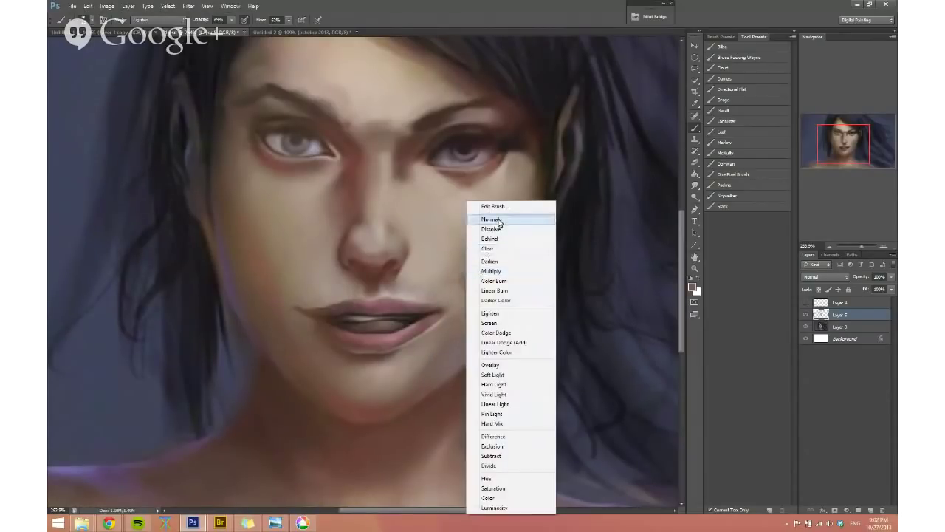
click(488, 219)
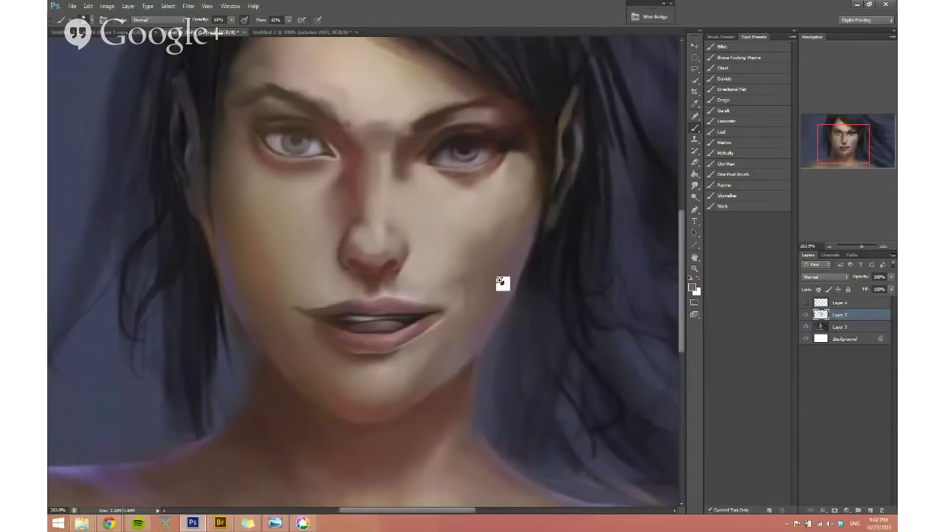
Step: Soften the cheek beside the nose with the Smudge tool and merge the active layer into the painting layer below
scroll(502, 283, down, 1)
key(r)
mouse_move(452, 249)
mouse_down()
mouse_move(396, 241)
mouse_move(460, 244)
mouse_up()
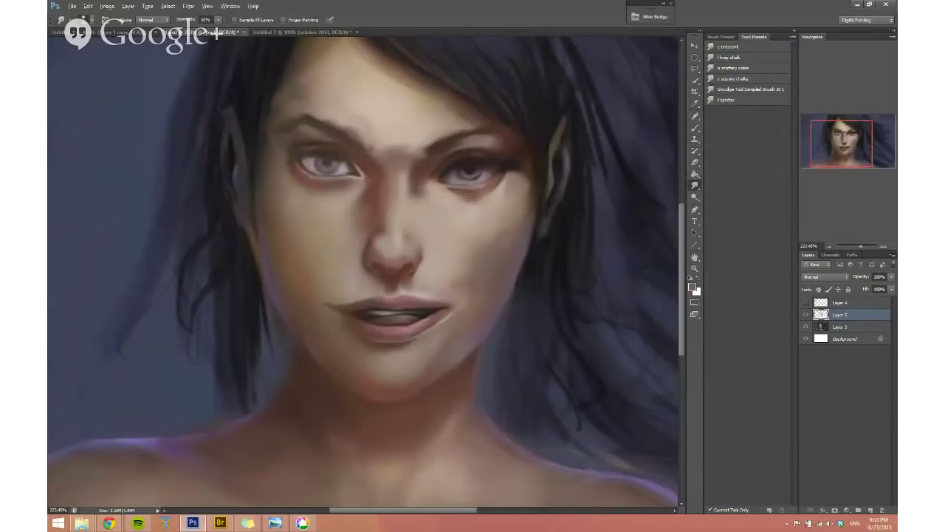
alt+right_click(453, 200)
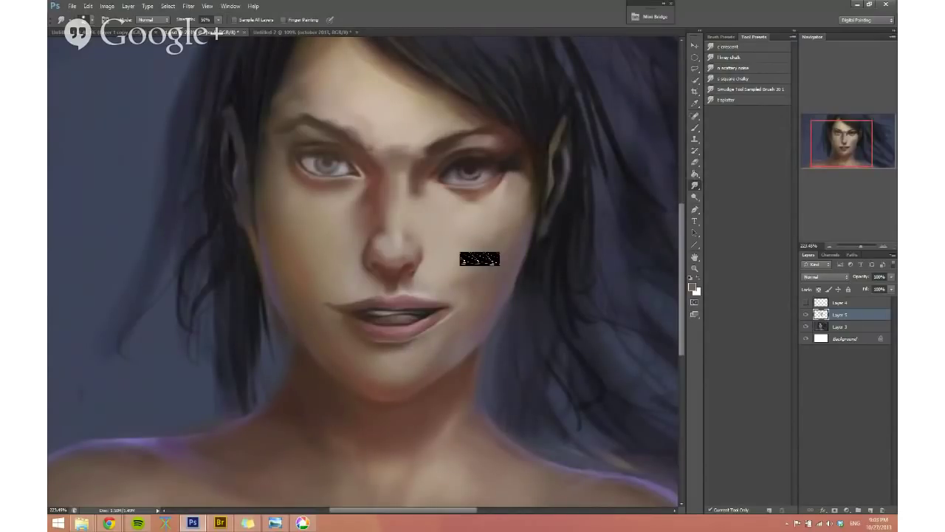
key(ctrl+e)
alt+right_click(486, 250)
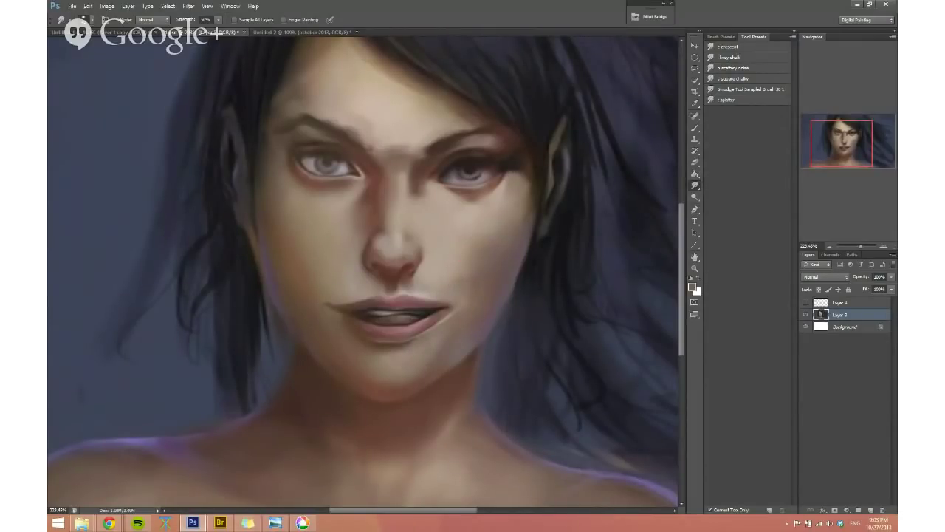
Step: Flip the canvas horizontally and smudge around the shadowed eye
drag(473, 327, 414, 327)
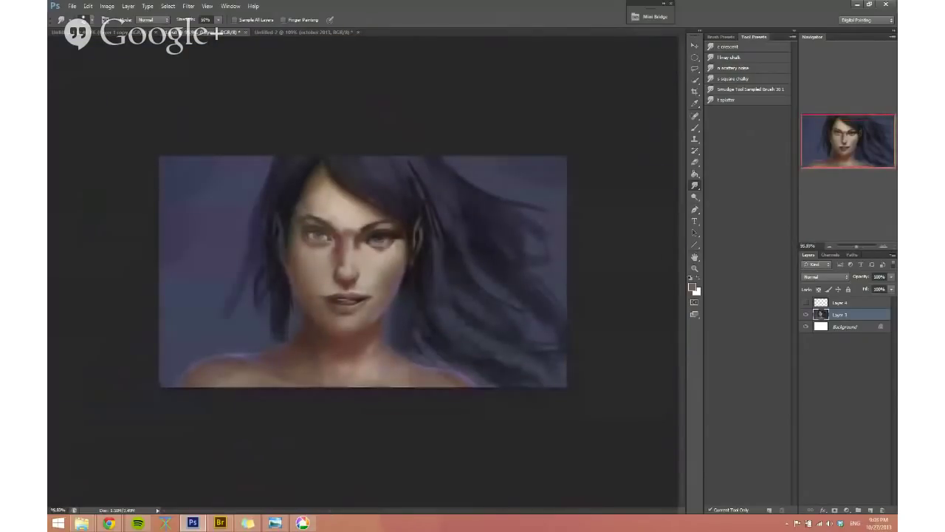
key(ctrl+shift+h)
ctrl+click(371, 273)
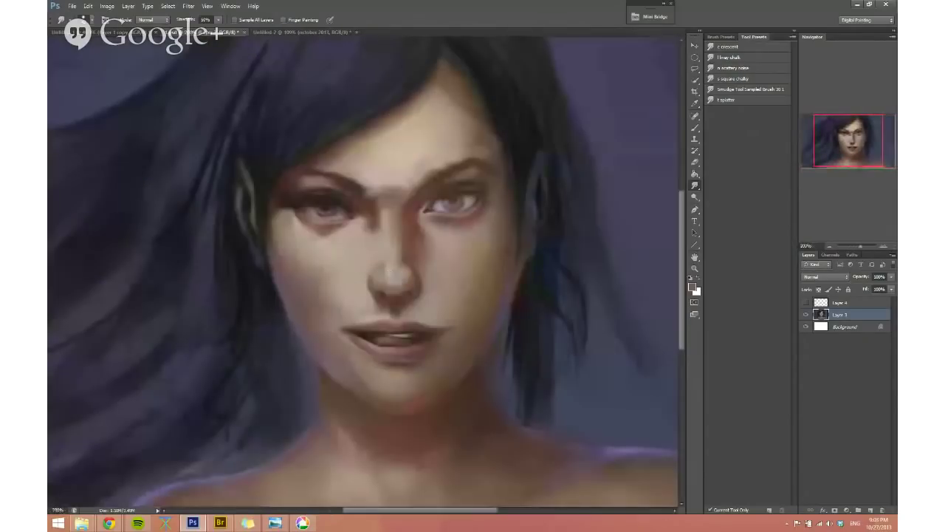
drag(311, 222, 337, 204)
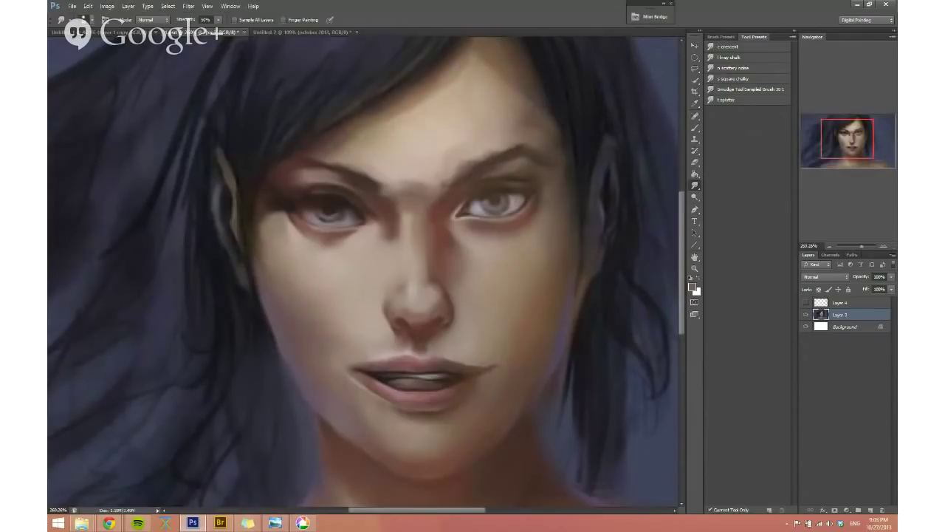
alt+right_click(355, 381)
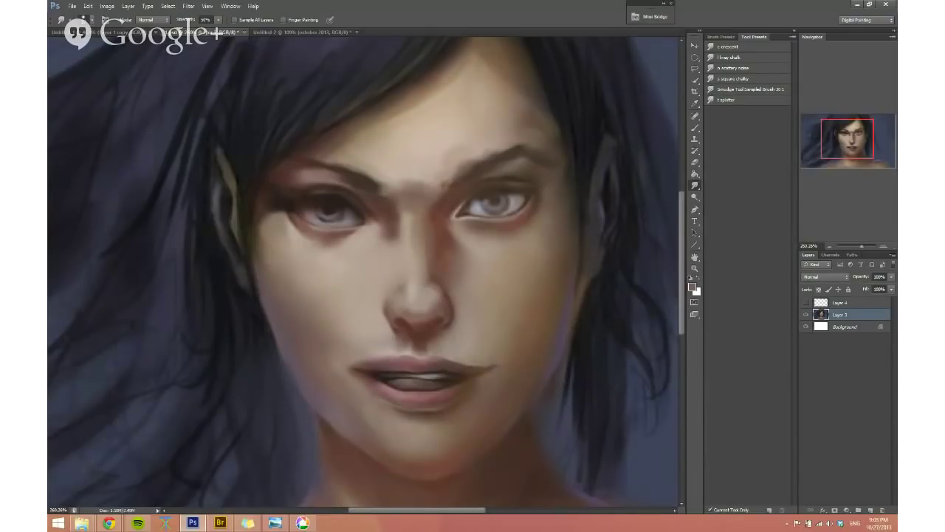
Step: Repaint the skin around the mouth corner beneath the shadowed eye with the Brush tool and sampled skin tones
key(b)
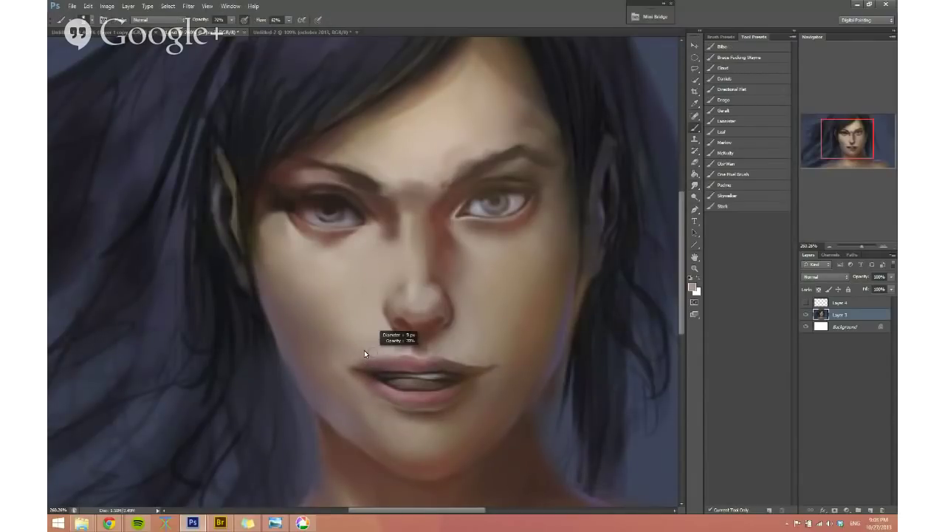
alt+click(382, 348)
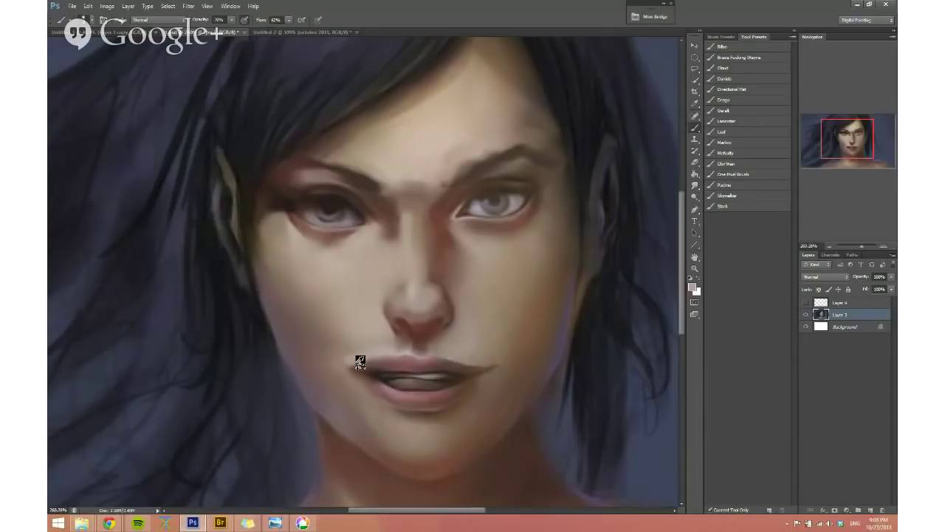
alt+click(346, 353)
alt+click(346, 352)
drag(354, 366, 355, 372)
Step: Paint a red tint over the lip corner beneath the shadowed eye with the brush in Lighten mode
shift+right_click(369, 361)
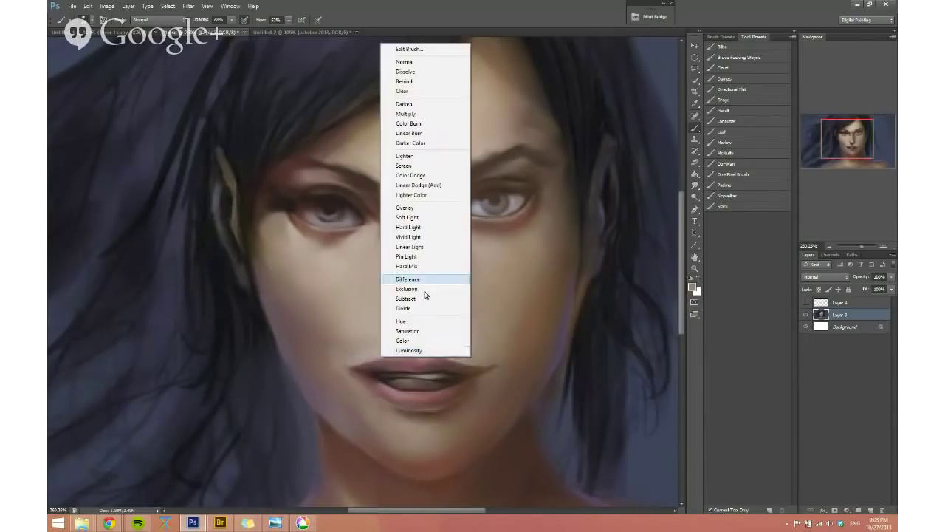
click(420, 156)
drag(384, 339, 413, 339)
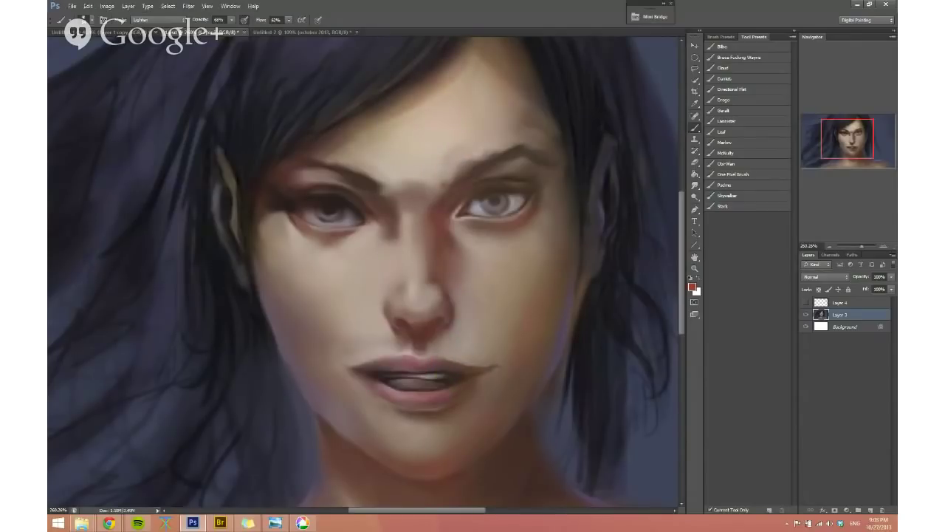
drag(380, 379, 413, 373)
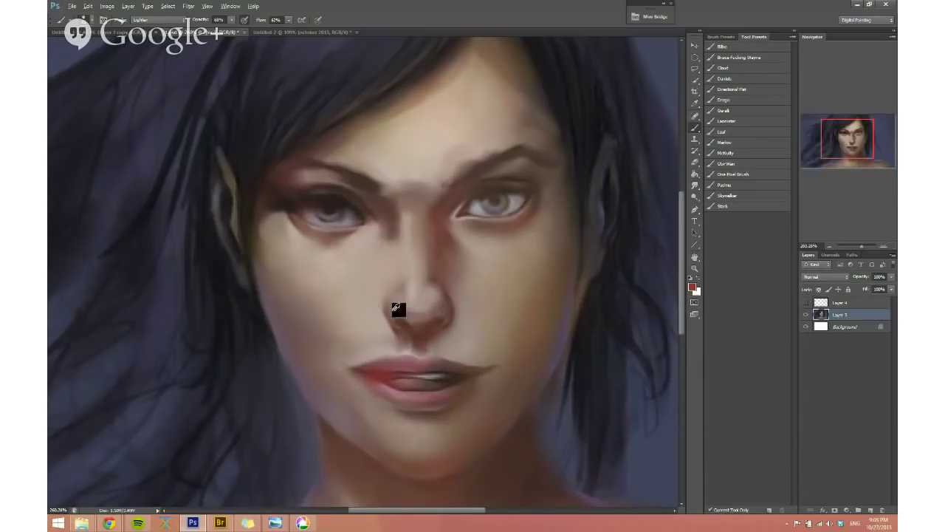
drag(399, 309, 399, 313)
Step: Return the brush to Normal mode and blend the red lip corner using colors sampled from the lips
shift+right_click(334, 62)
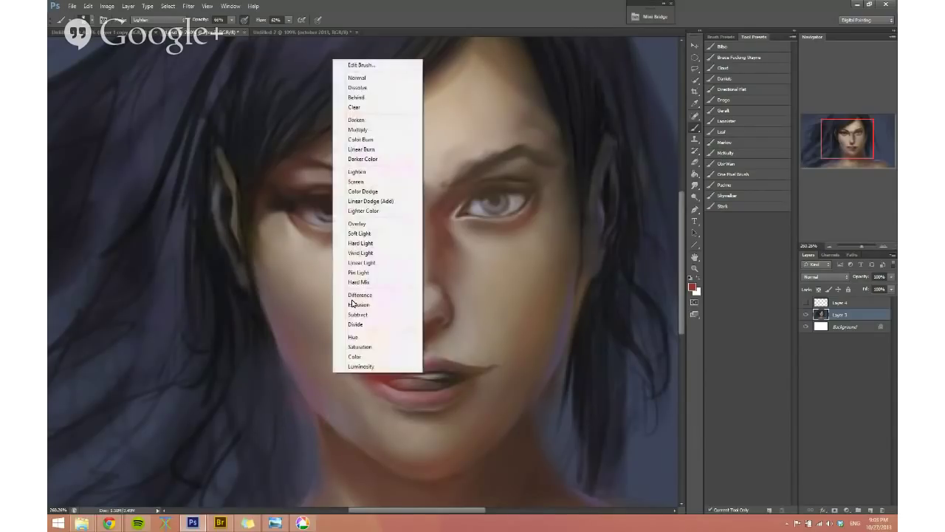
click(374, 88)
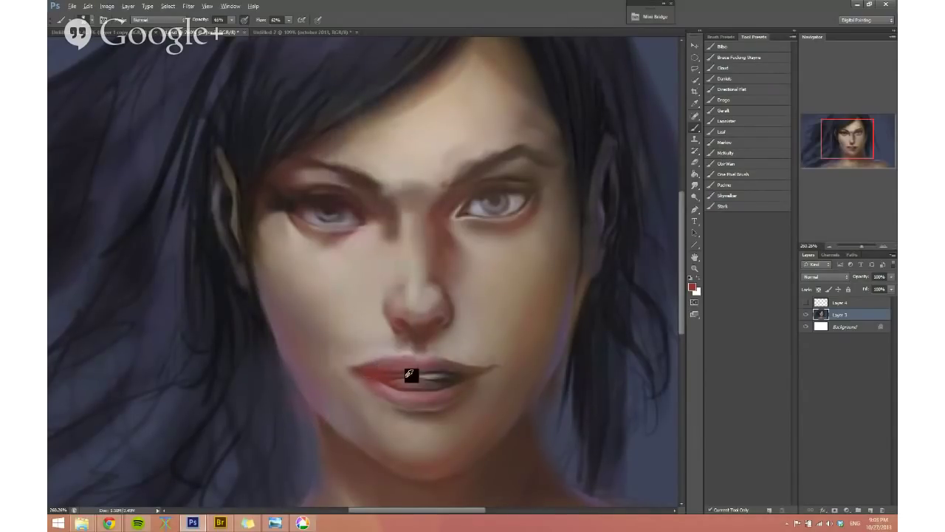
alt+shift+right_click(380, 380)
mouse_move(381, 372)
mouse_down()
mouse_move(372, 377)
mouse_move(354, 365)
mouse_up()
alt+click(377, 371)
alt+click(357, 368)
alt+click(344, 368)
scroll(368, 378, down, 2)
alt+click(360, 374)
scroll(399, 395, up, 1)
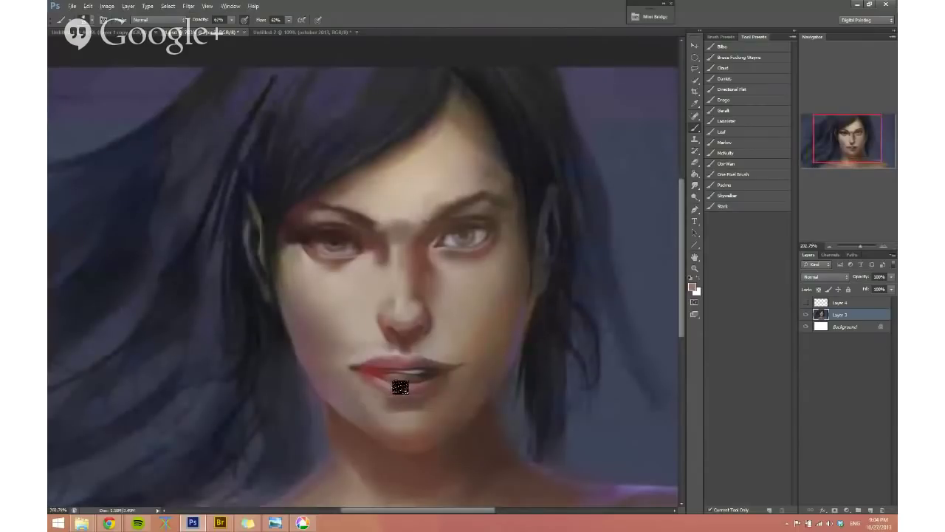
Step: Rework the lower lip and mouth opening near the red corner with sampled lip and shadow colors
alt+right_click(387, 391)
alt+click(391, 377)
alt+click(390, 388)
alt+click(403, 383)
alt+click(372, 372)
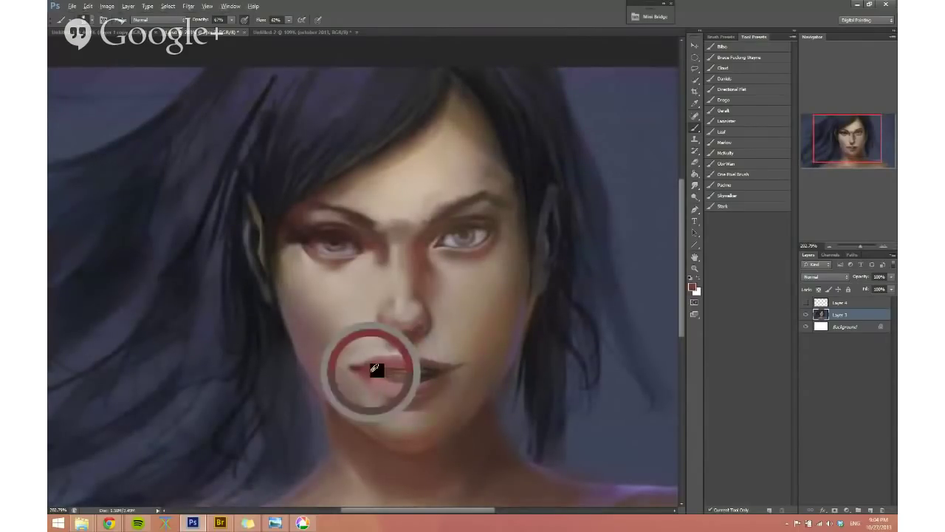
Step: Paint the skin below the red mouth corner with tones sampled from the chin and jaw
alt+click(378, 400)
alt+click(376, 411)
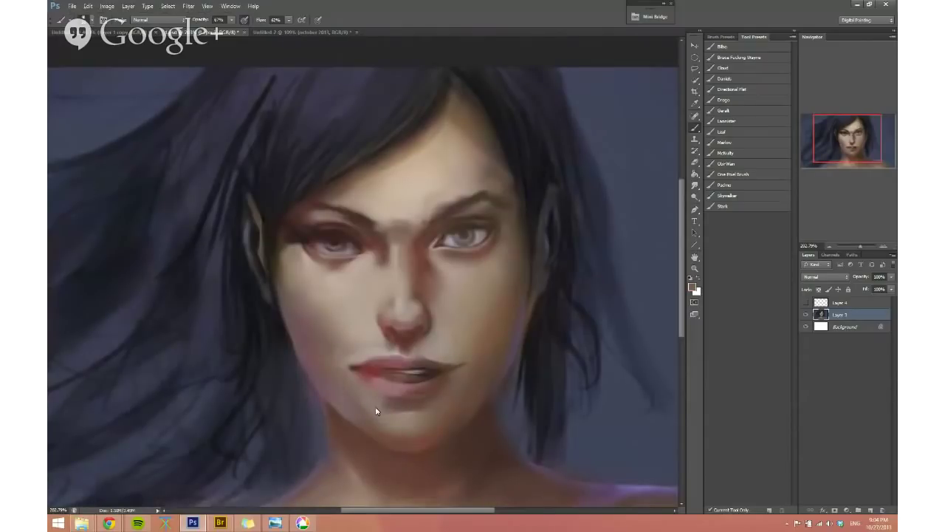
mouse_move(375, 408)
mouse_down()
mouse_move(391, 400)
mouse_move(360, 386)
mouse_up()
alt+click(358, 396)
alt+click(364, 388)
alt+click(364, 404)
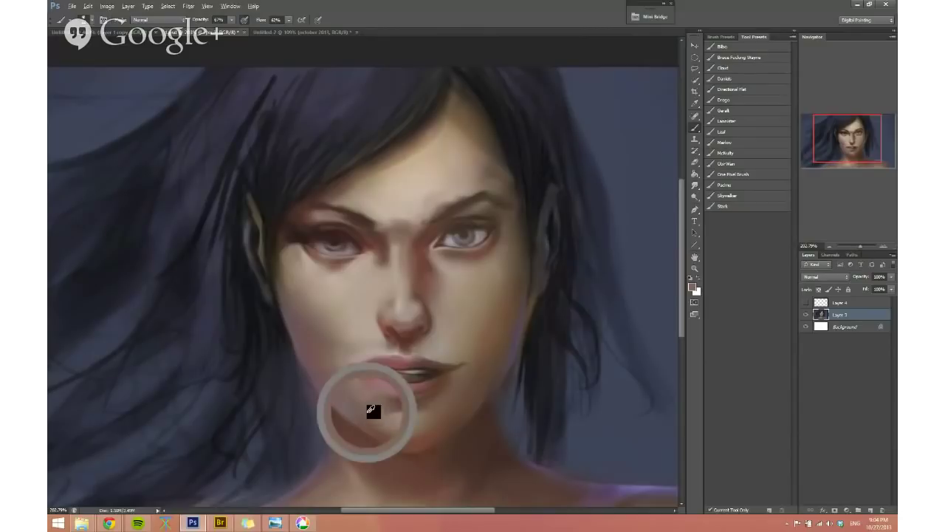
Step: Flip the canvas back horizontally and refine the upper lip edge with sampled tones at about 70% brush opacity
key(ctrl+shift+h)
scroll(366, 402, up, 1)
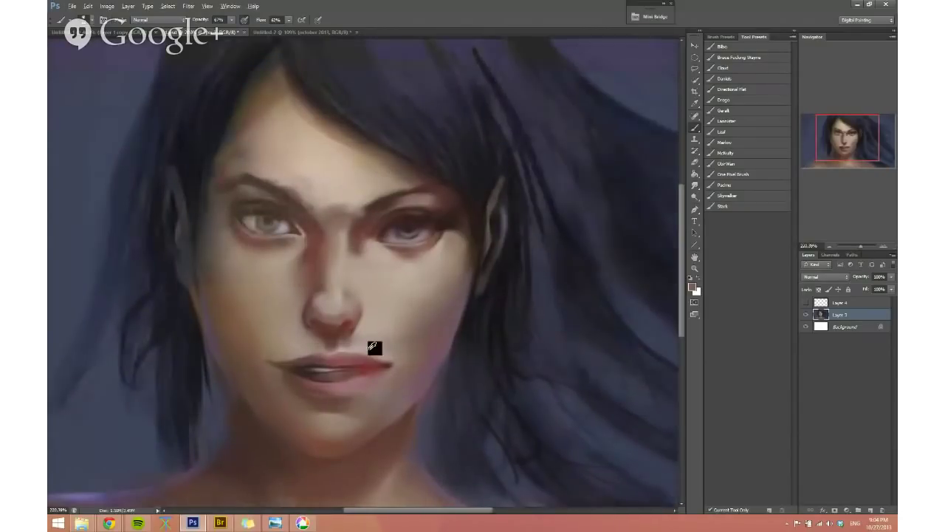
alt+click(358, 356)
alt+click(386, 357)
key(7)
alt+click(363, 359)
alt+click(376, 355)
alt+click(360, 358)
alt+click(366, 360)
alt+click(377, 348)
Step: Reshape the red mouth corner with sampled lip and surrounding skin colors
alt+click(372, 371)
alt+click(406, 348)
alt+click(399, 368)
alt+click(386, 366)
drag(382, 367, 395, 364)
alt+click(399, 369)
Step: Darken and define the outer corner and lower lid of the shadowed eye with sampled skin and shadow tones
alt+click(388, 257)
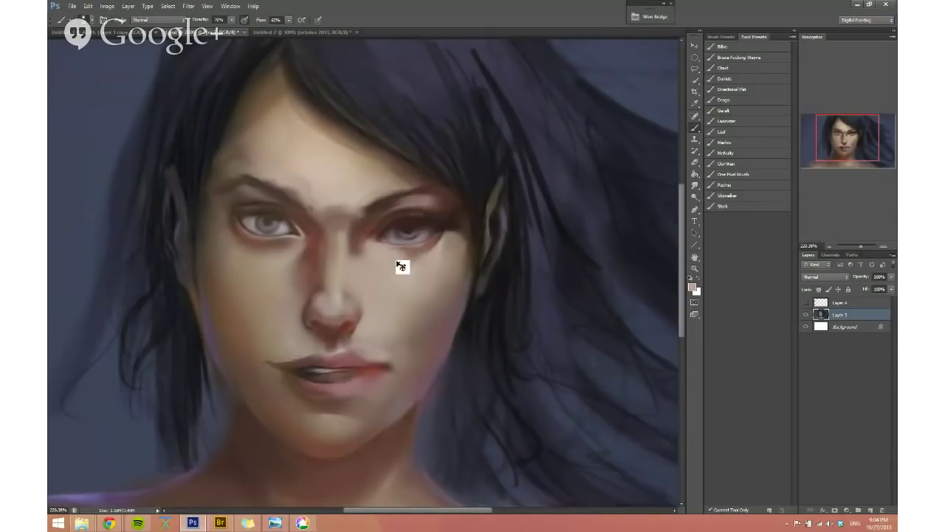
scroll(402, 251, up, 1)
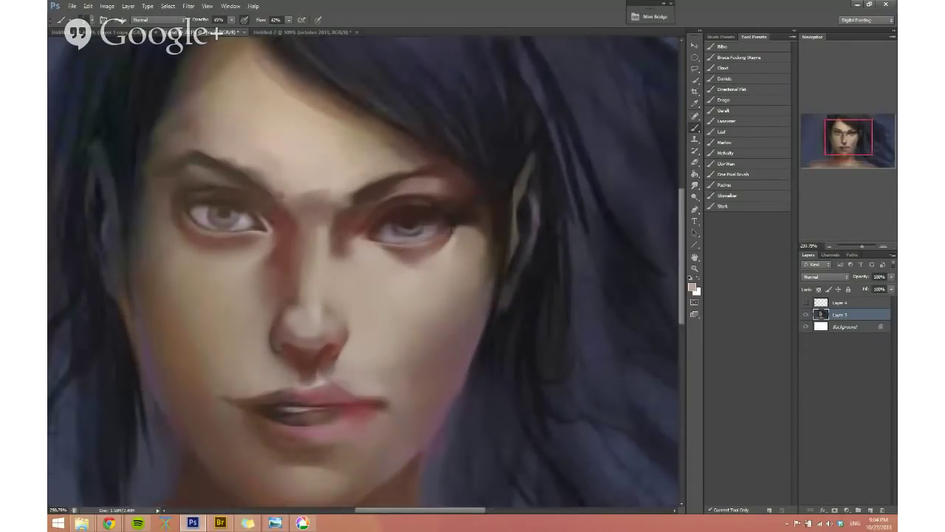
drag(426, 247, 448, 235)
alt+click(467, 238)
alt+click(436, 232)
alt+click(445, 230)
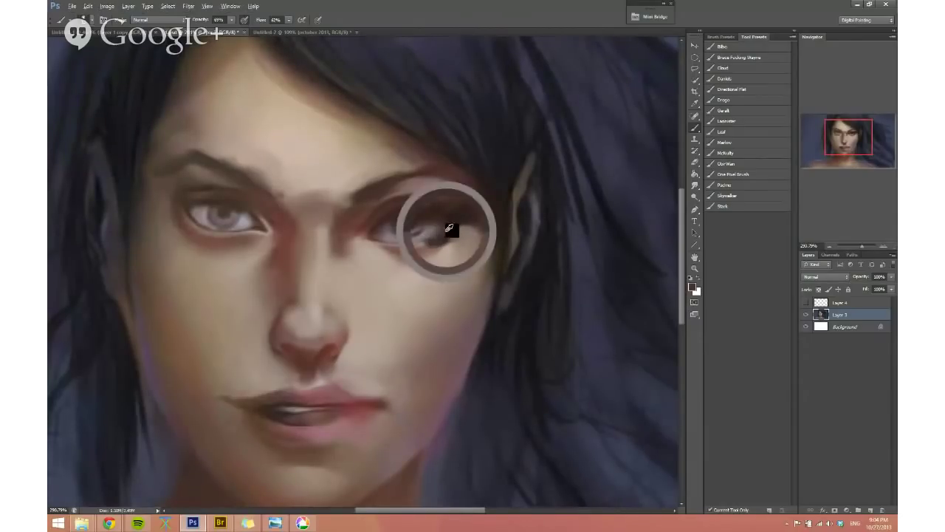
alt+click(445, 235)
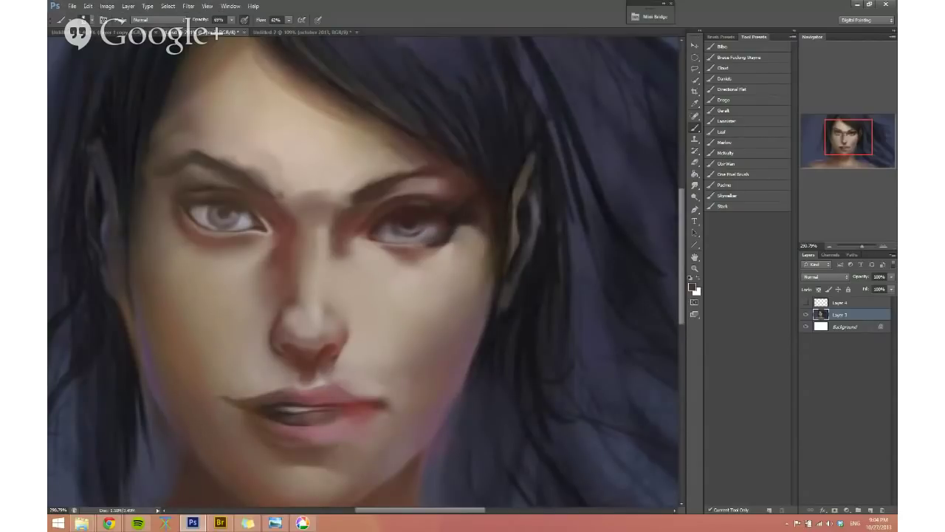
scroll(402, 285, down, 5)
drag(429, 258, 444, 251)
alt+click(449, 242)
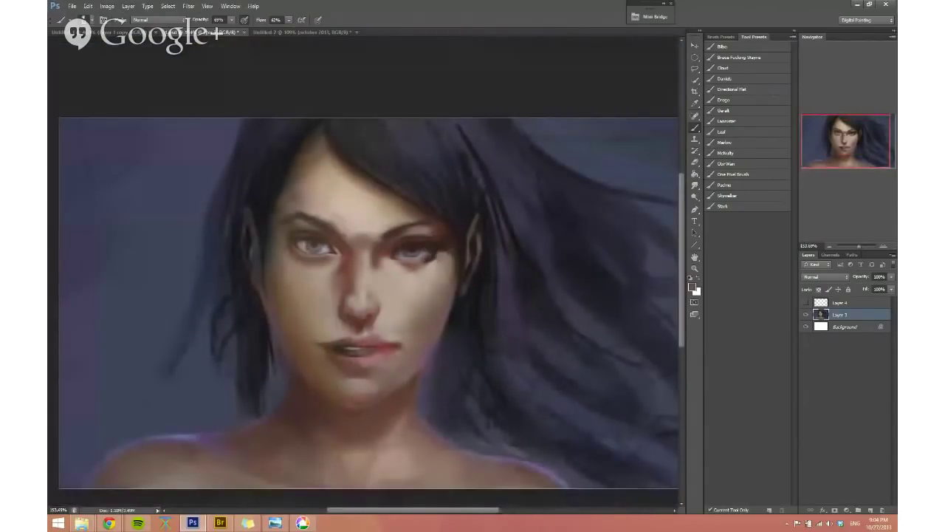
Step: Touch up the inner eye, nose bridge and brow area with skin tones sampled nearby and from the forehead
scroll(380, 264, up, 2)
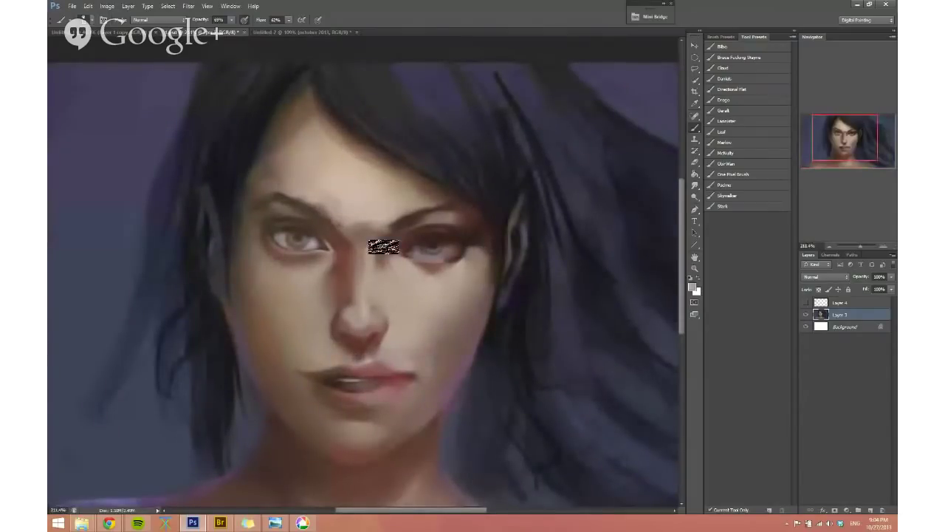
alt+click(416, 235)
alt+click(390, 268)
alt+click(386, 189)
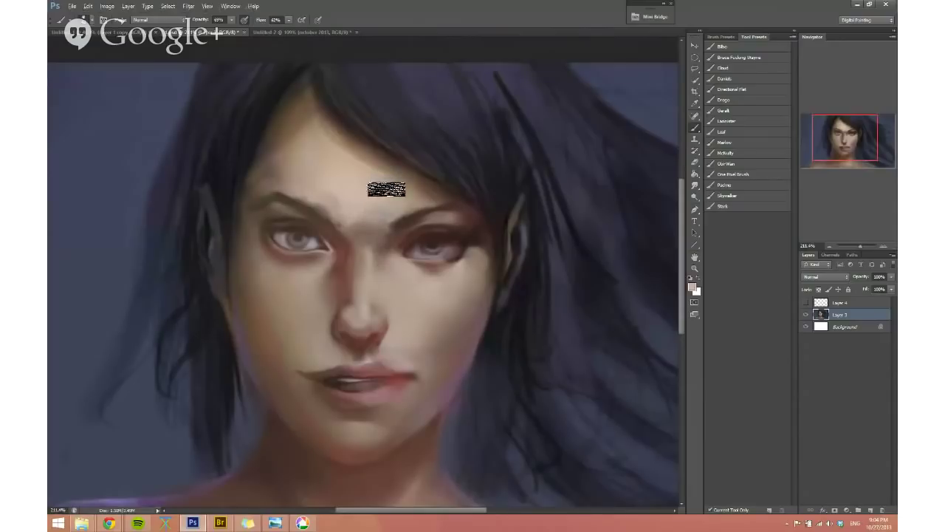
alt+click(418, 187)
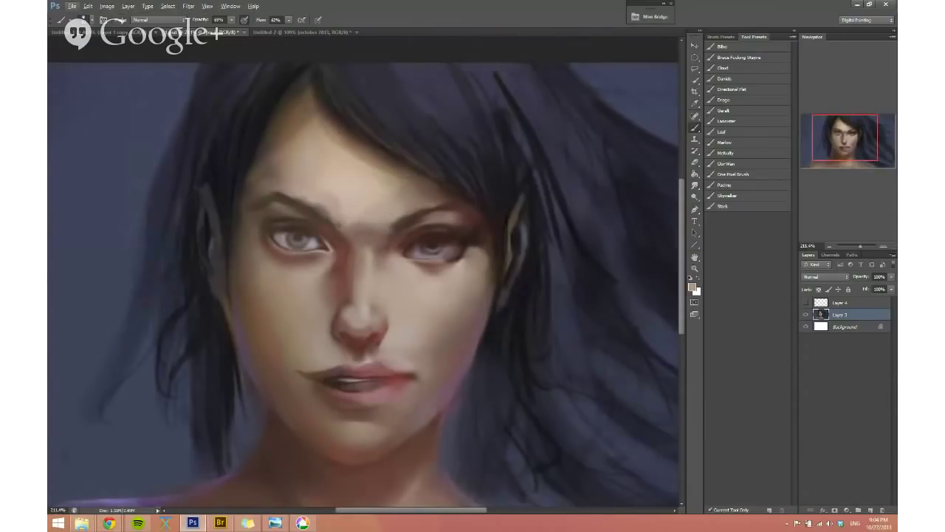
Step: Flip the canvas horizontally to work on the mirrored face
drag(432, 339, 423, 323)
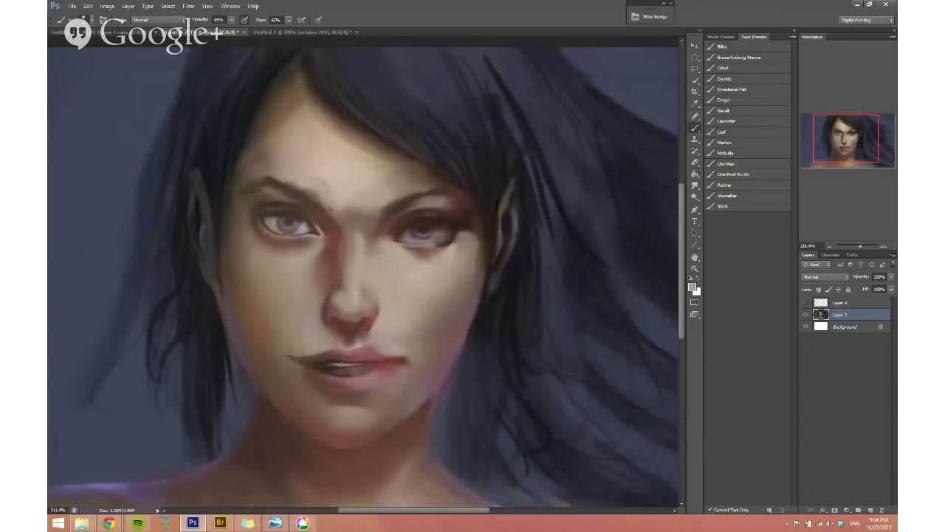
key(ctrl+shift+h)
ctrl+click(419, 247)
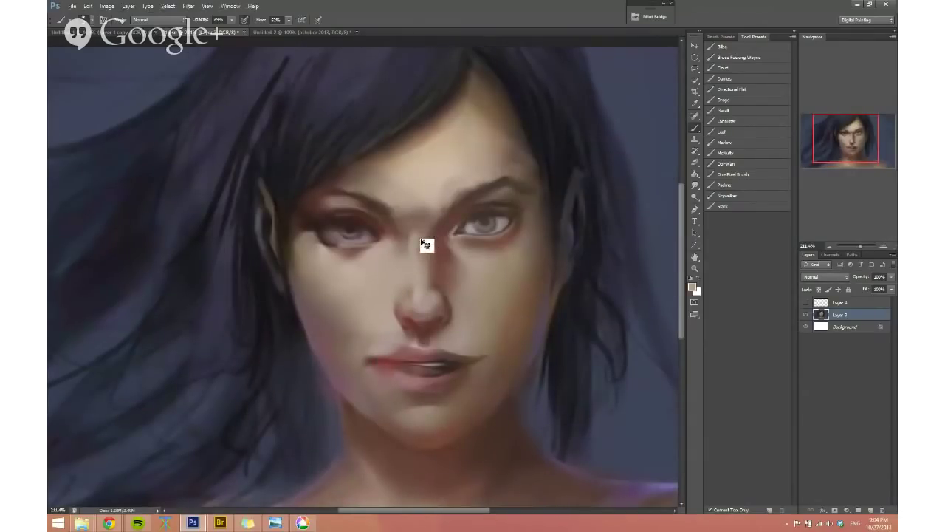
Step: Add a new layer above the portrait layer and set up a small orange brush
key(ctrl+shift+n)
key(Return)
alt+click(423, 254)
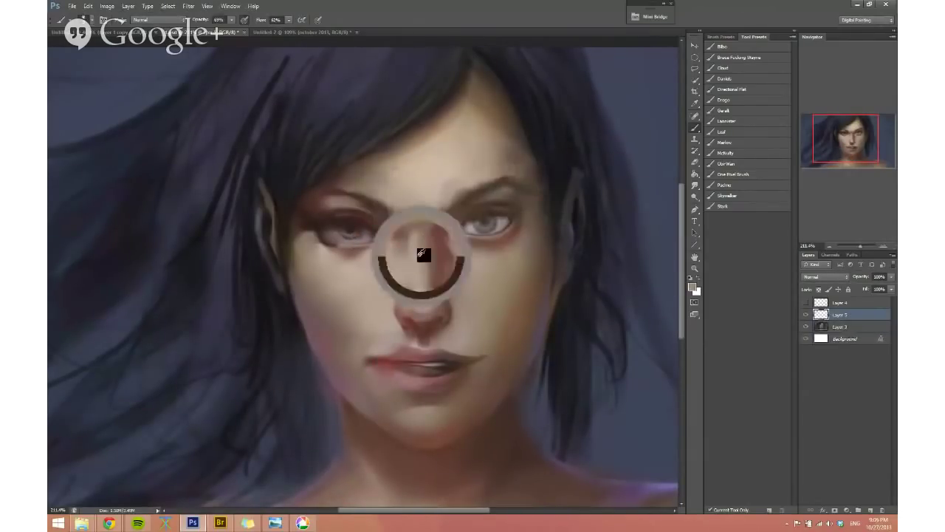
mouse_move(423, 257)
mouse_down()
mouse_move(447, 276)
mouse_move(462, 241)
mouse_move(445, 248)
mouse_up()
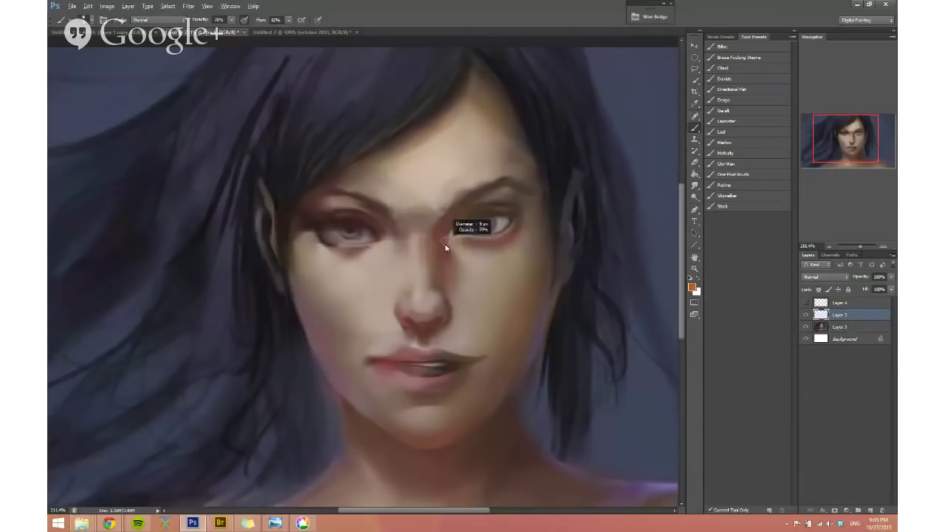
drag(412, 114, 428, 471)
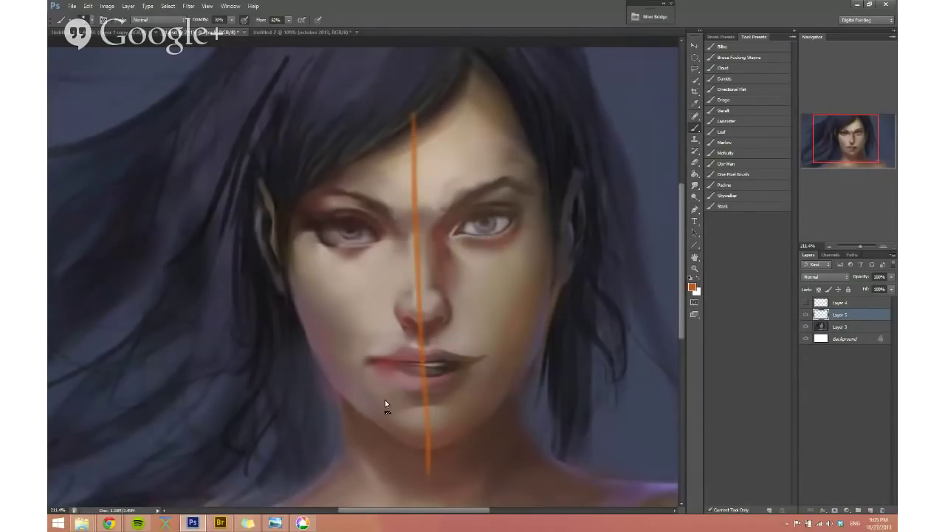
drag(384, 400, 415, 375)
key(ctrl+z)
drag(432, 89, 436, 424)
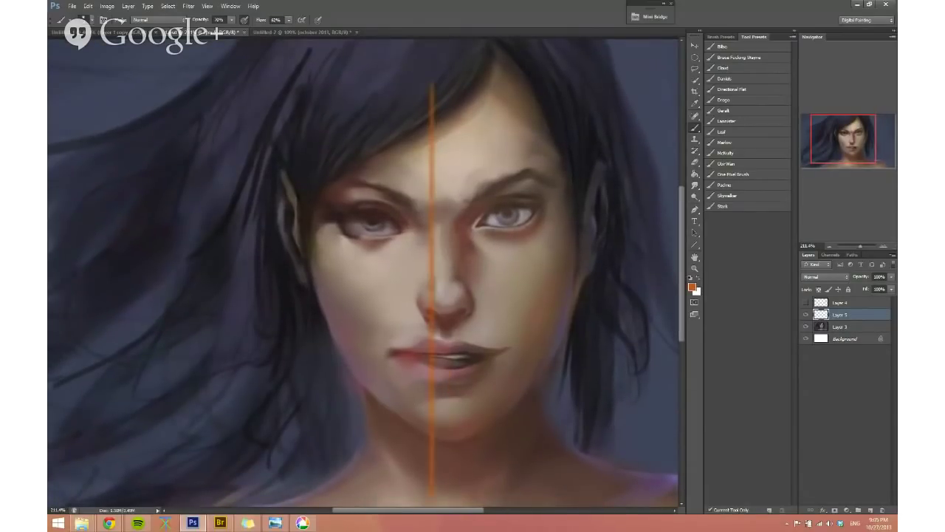
key(ctrl+z)
Step: Draw a slanted orange centre line from the hairline through the nose and mouth to the chin, and reselect the portrait layer
drag(433, 99, 454, 442)
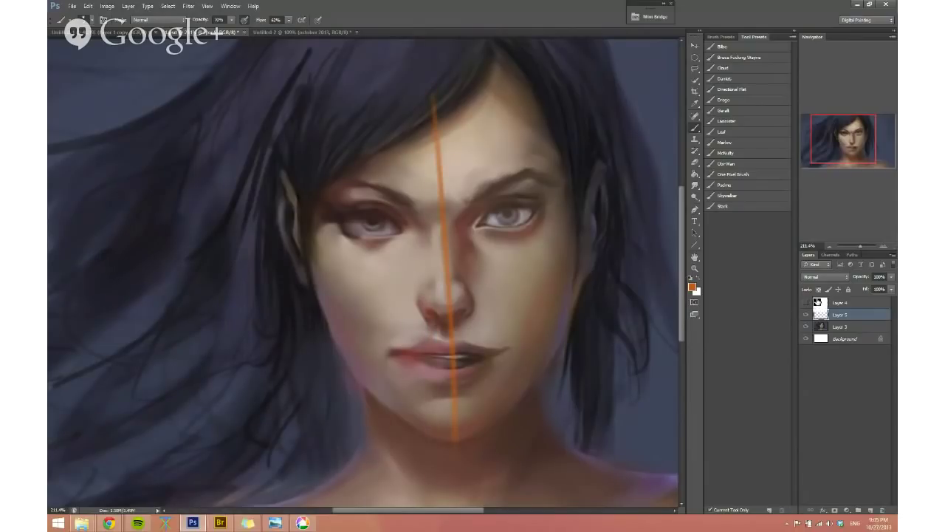
click(848, 329)
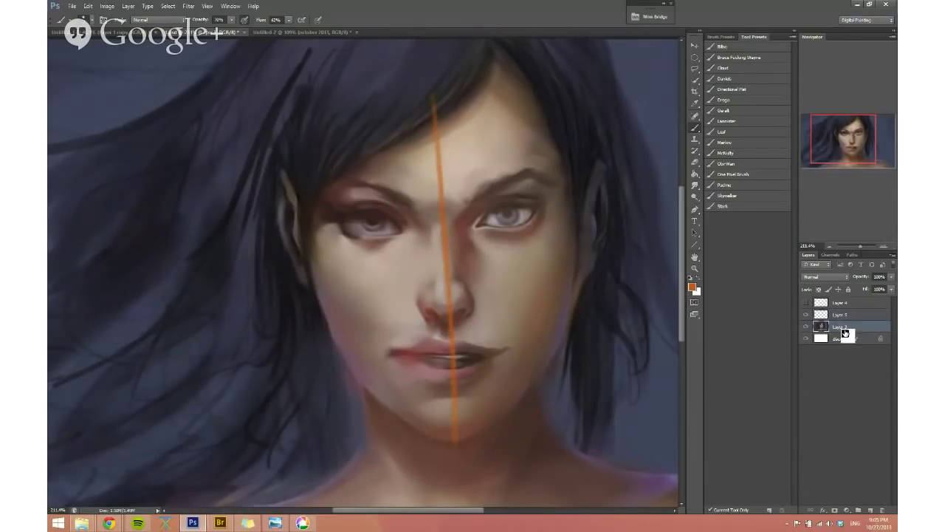
Step: Touch up the cheek and jaw edge and the hair at the temple with sampled dark tones
alt+click(399, 338)
alt+click(390, 338)
drag(375, 328, 333, 340)
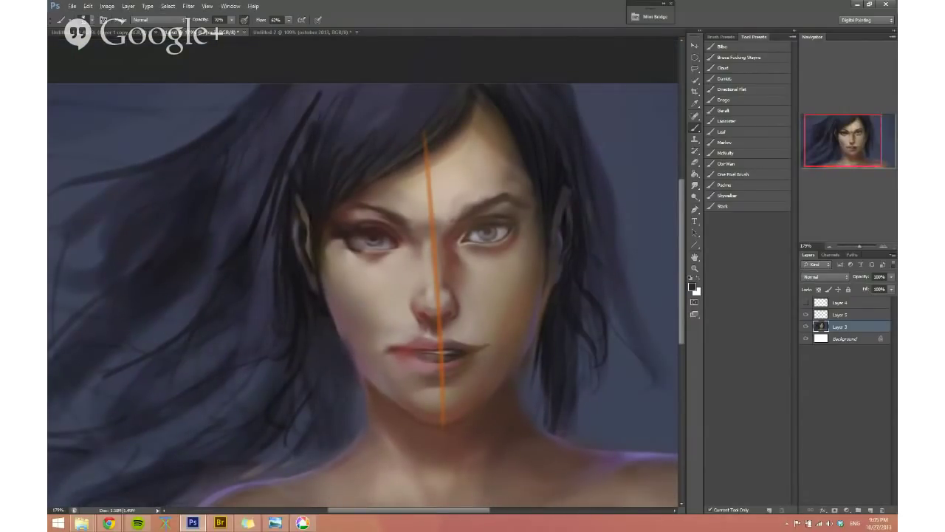
drag(334, 184, 341, 195)
drag(284, 220, 372, 194)
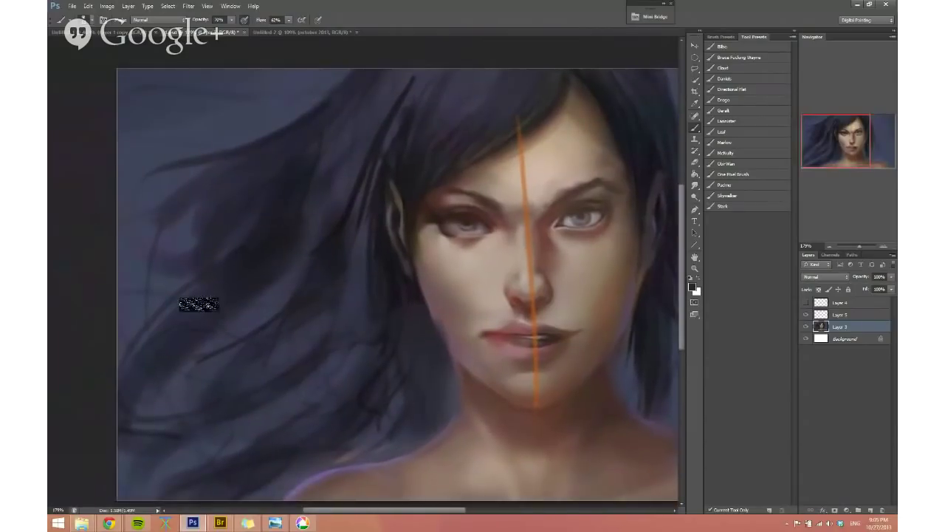
drag(391, 245, 378, 244)
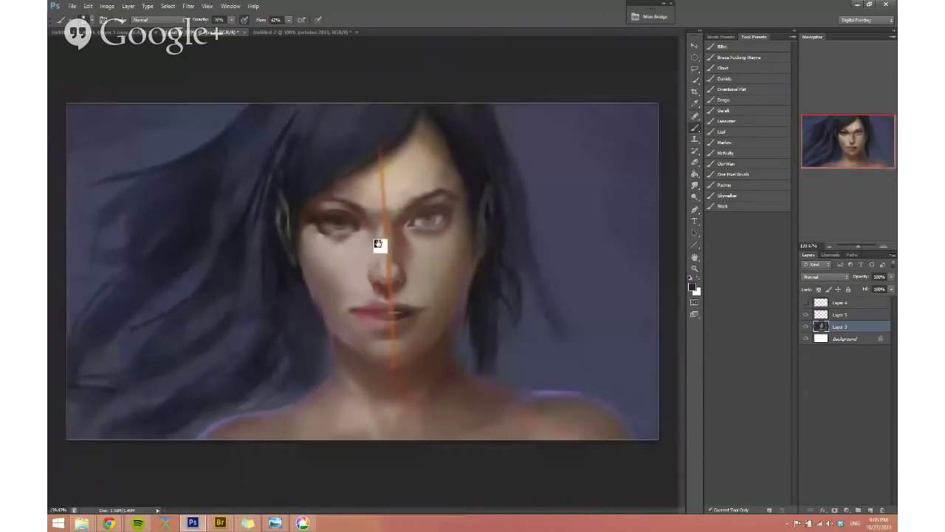
Step: Repaint the loose strands beside the shadowed side of the face as a broad dark hair mass with sampled hair colors
mouse_move(308, 164)
alt+mouse_down()
mouse_move(309, 174)
mouse_move(338, 150)
alt+mouse_up()
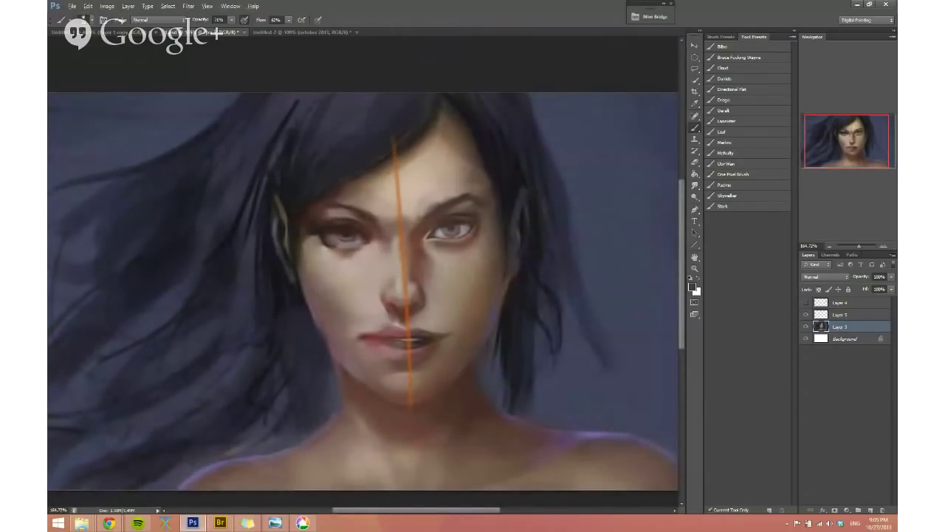
alt+click(333, 119)
mouse_move(318, 109)
mouse_down()
mouse_move(260, 168)
mouse_move(268, 304)
mouse_up()
alt+click(261, 192)
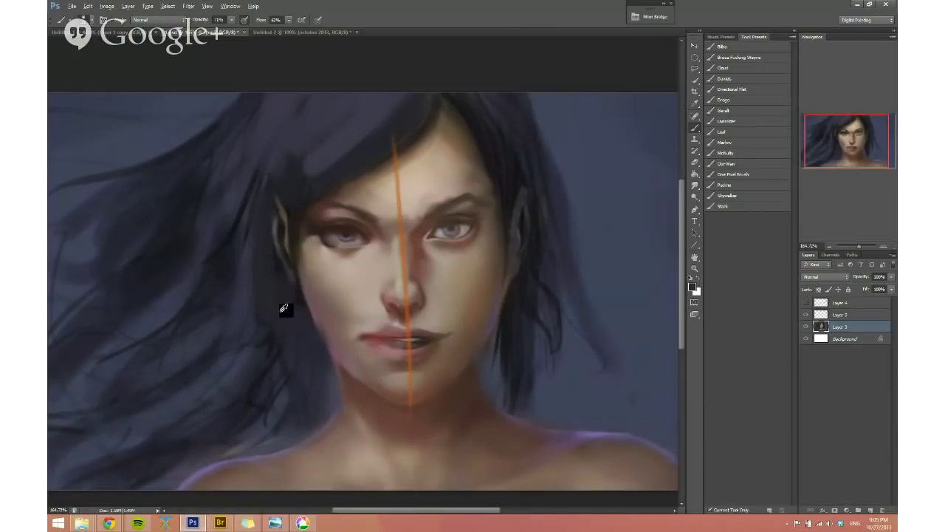
Step: Paint over the ear beside the shadowed eye with sampled dark hair tones
scroll(281, 236, up, 1)
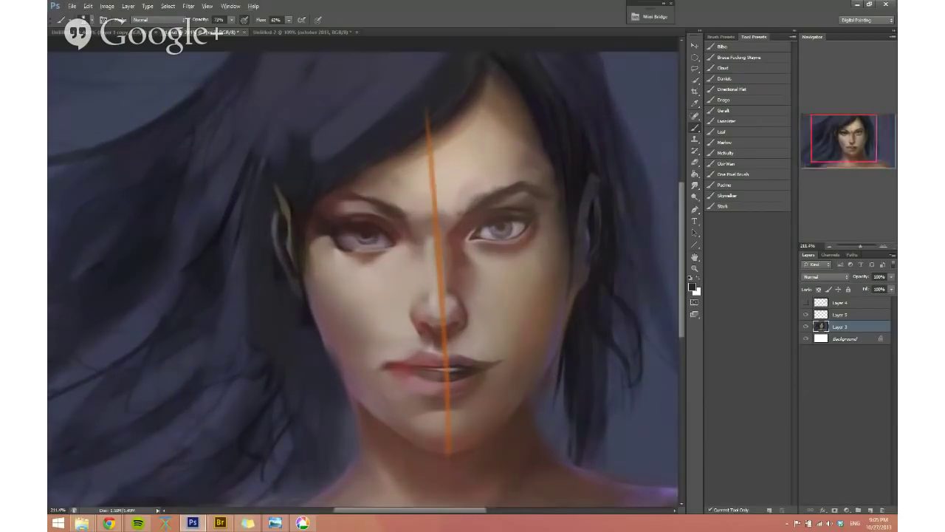
alt+click(377, 225)
alt+right_click(281, 212)
alt+click(280, 233)
alt+click(288, 238)
alt+click(302, 173)
mouse_move(282, 194)
mouse_down()
mouse_move(289, 219)
mouse_move(274, 241)
mouse_up()
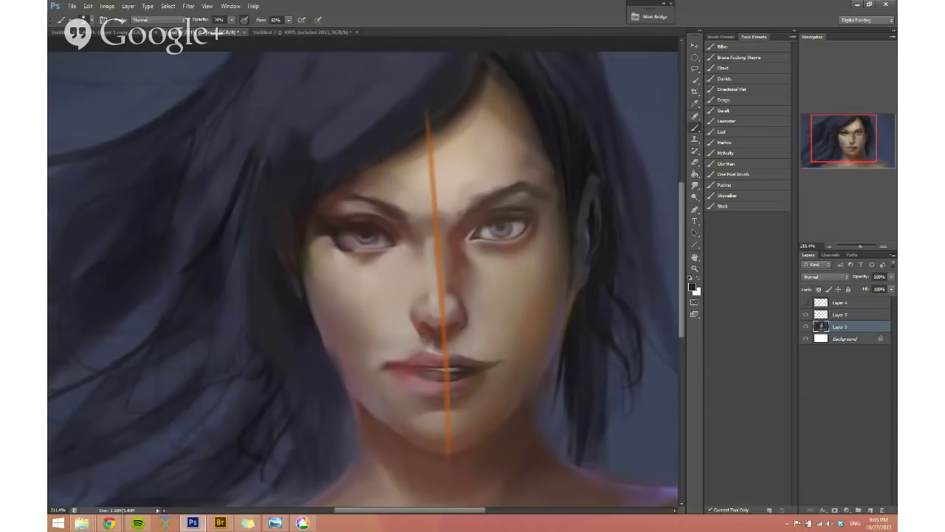
Step: Blend the temple and outer cheek edge next to the shadowed eye with sampled shadow and skin tones
alt+click(313, 221)
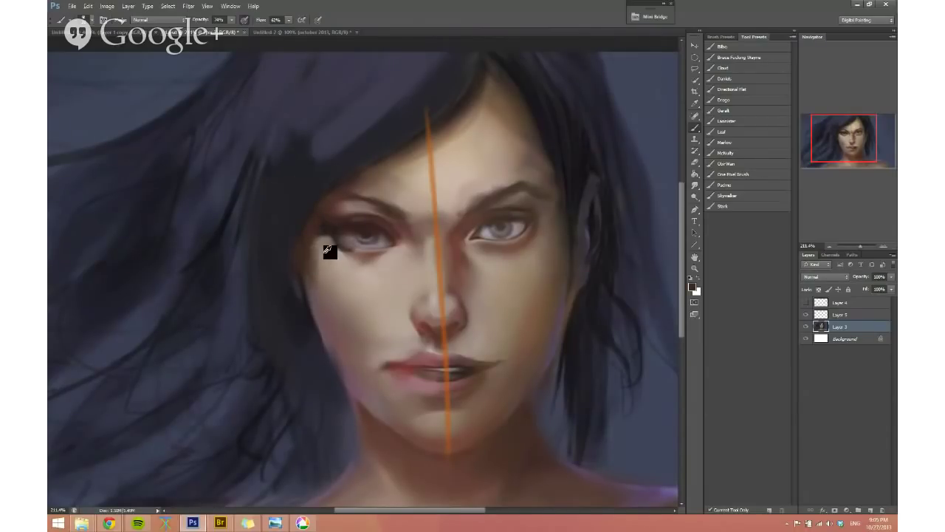
alt+click(328, 251)
drag(323, 270, 347, 295)
alt+click(319, 235)
drag(315, 234, 306, 249)
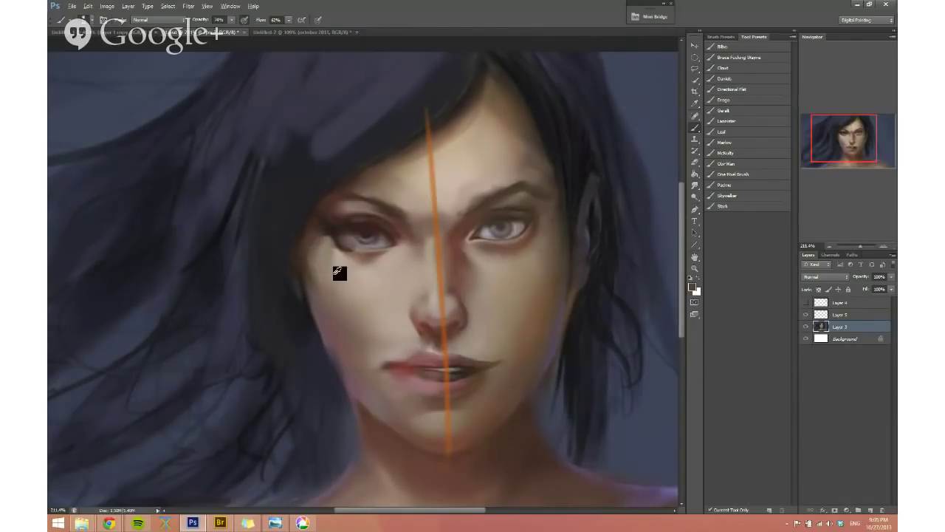
alt+click(333, 270)
alt+click(343, 258)
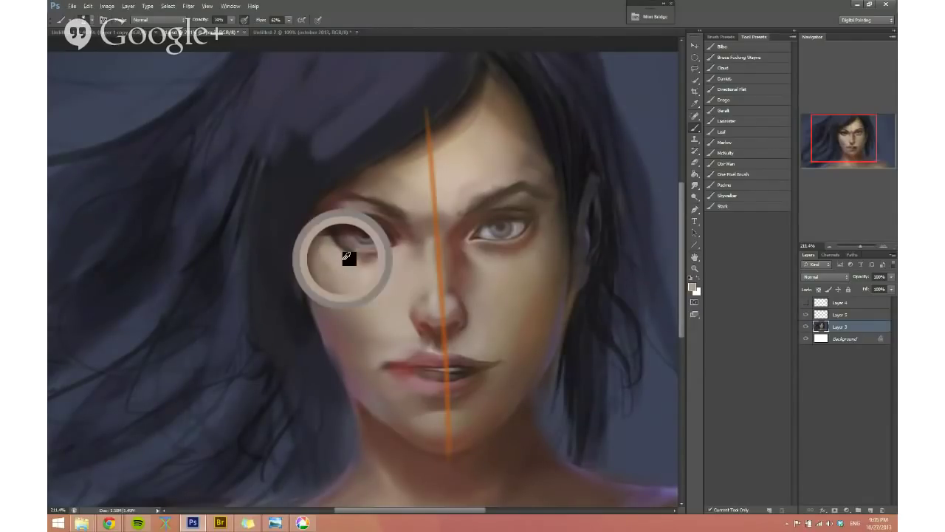
Step: Touch up the hair along the cheek and jaw with sampled tones, and flip the canvas horizontally
scroll(358, 306, down, 3)
alt+click(305, 296)
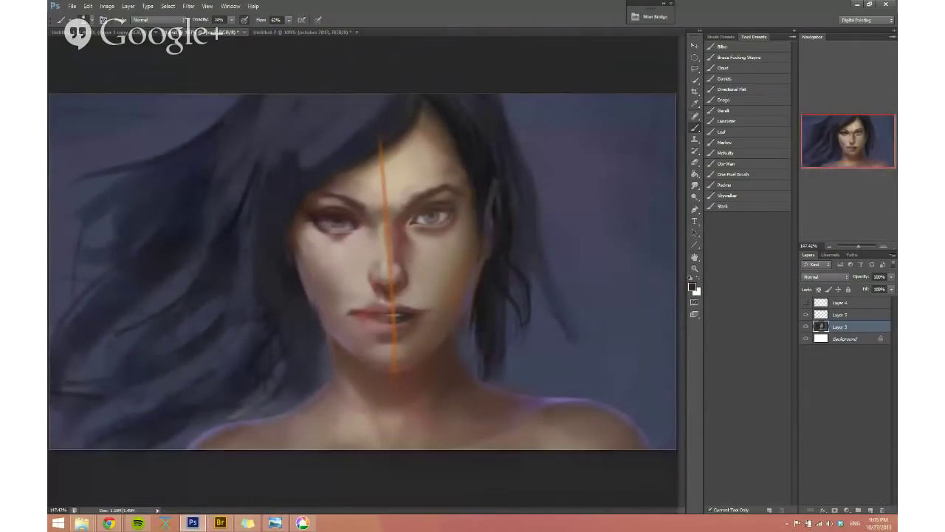
alt+click(335, 358)
key(ctrl+shift+h)
Step: Touch up the cheek, the skin beside the mouth and the inner brow with sampled skin tones on the mirrored face
scroll(385, 269, up, 1)
alt+click(370, 274)
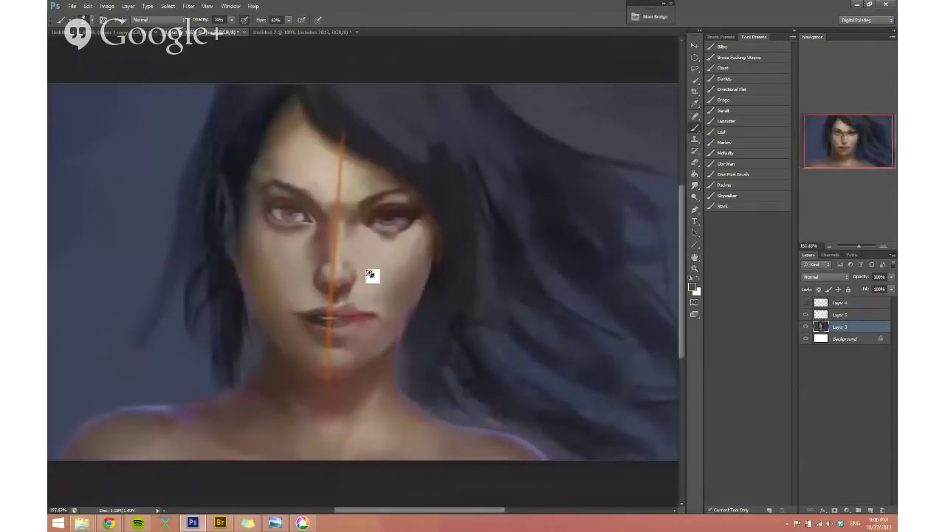
scroll(371, 275, up, 1)
alt+click(362, 298)
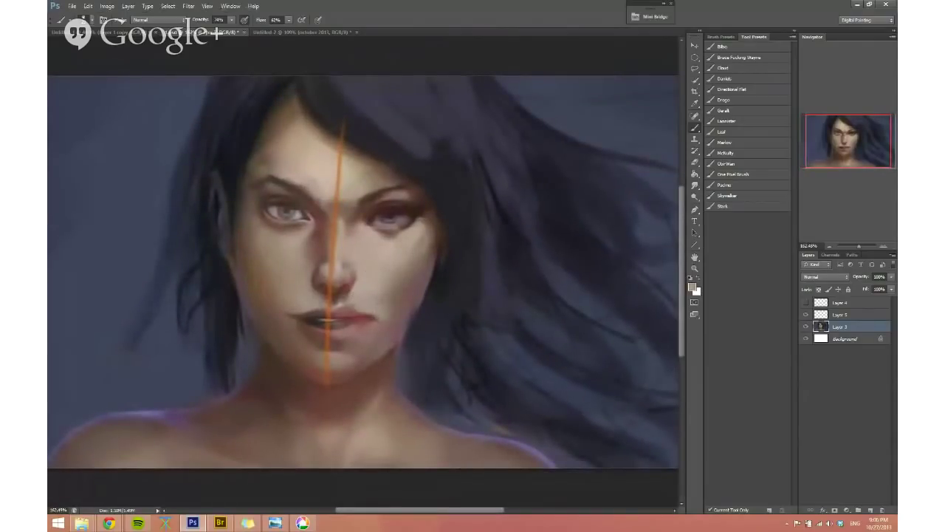
alt+click(354, 193)
alt+right_click(357, 201)
scroll(426, 310, up, 1)
alt+click(395, 272)
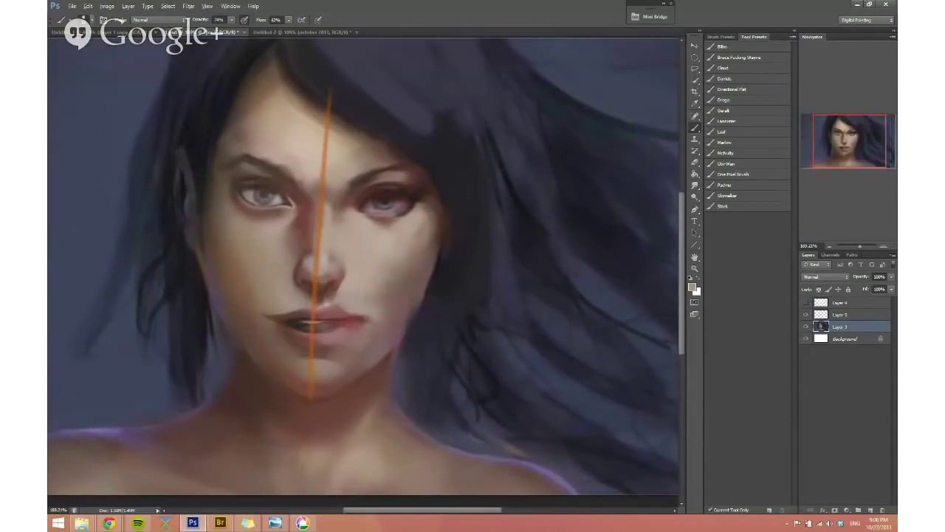
Step: Set the brush blending mode to Linear Dodge (Add) and brighten the skin under the shadowed eye
right_click(374, 244)
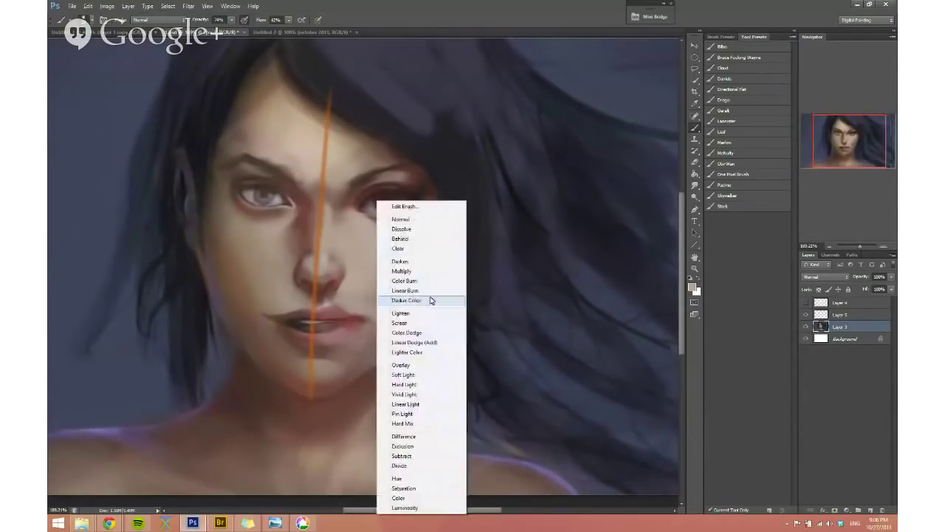
click(417, 342)
alt+click(373, 229)
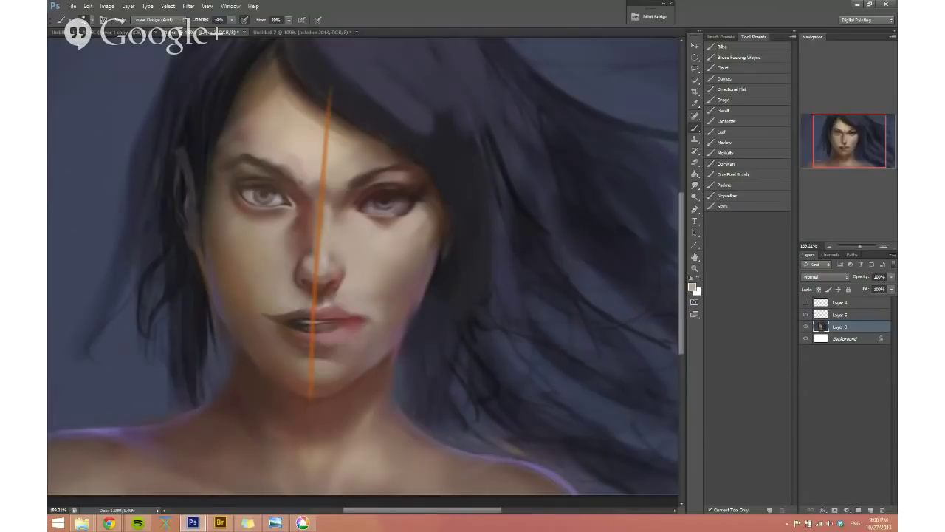
drag(361, 214, 402, 257)
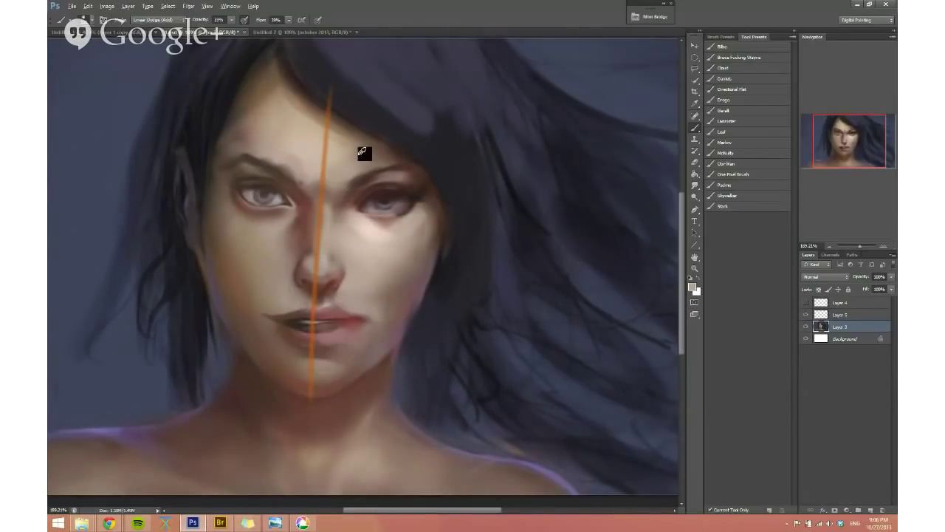
Step: Try to brighten the forehead and the upper cheek with the Linear Dodge (Add) brush
mouse_move(359, 150)
mouse_down()
mouse_move(340, 167)
mouse_move(356, 152)
mouse_move(330, 155)
mouse_up()
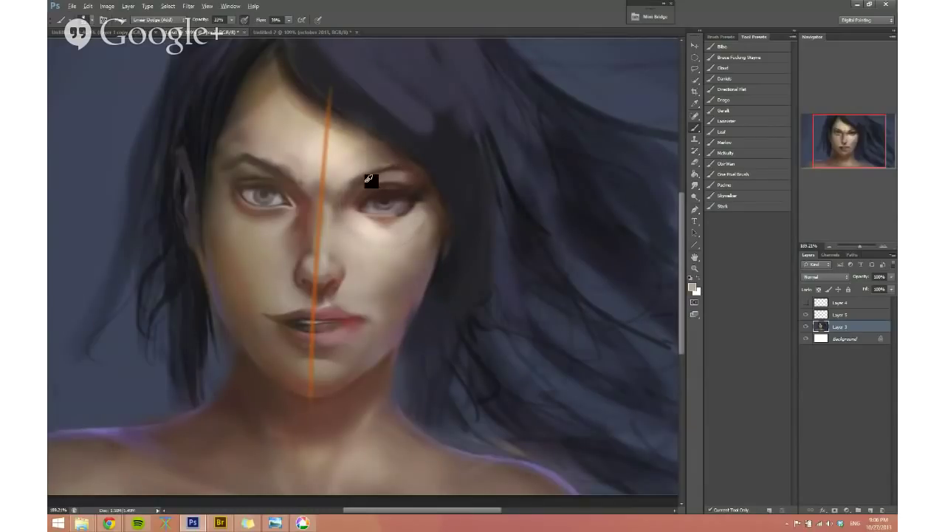
mouse_move(379, 236)
mouse_down()
mouse_move(363, 239)
mouse_move(421, 244)
mouse_move(406, 231)
mouse_move(378, 252)
mouse_up()
key(ctrl+z)
key(ctrl+z)
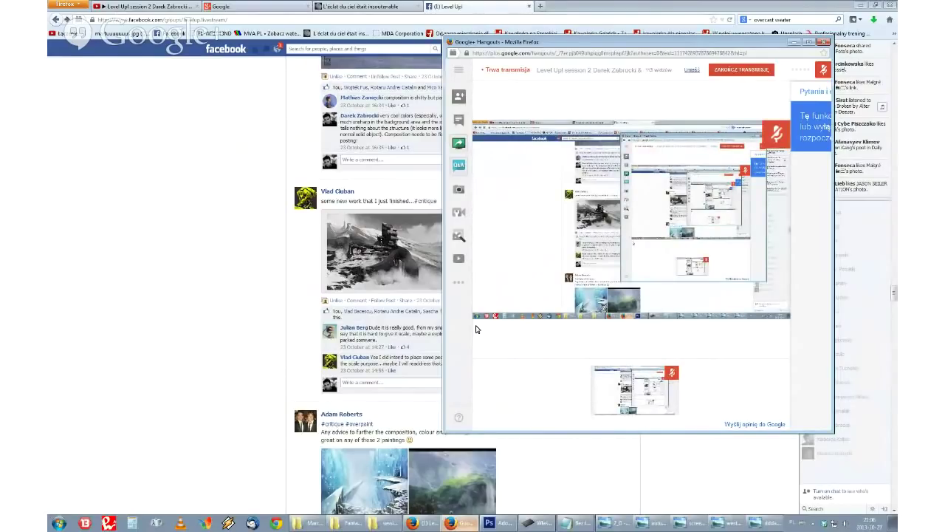
Step: Check the livestream's YouTube page and comment field in Firefox, and restart the full-screen share of the painting in Google+ Hangouts
click(120, 6)
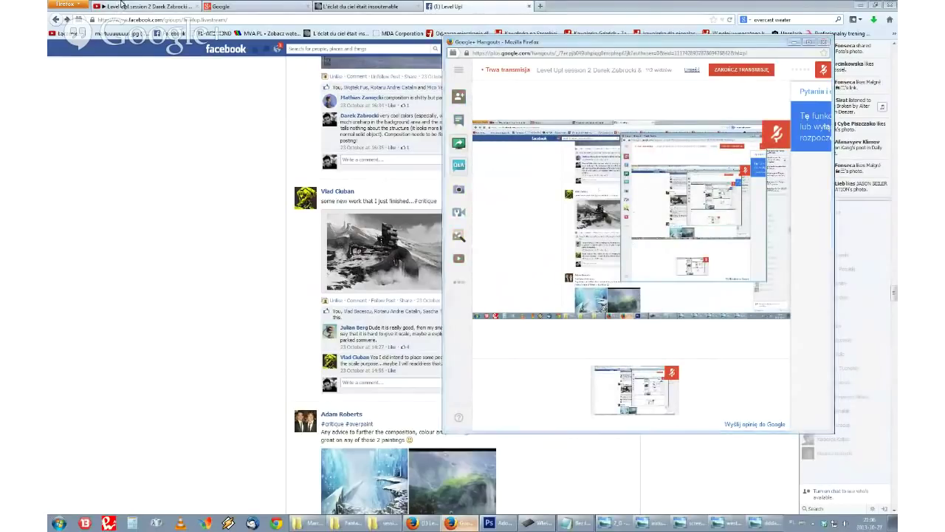
click(528, 298)
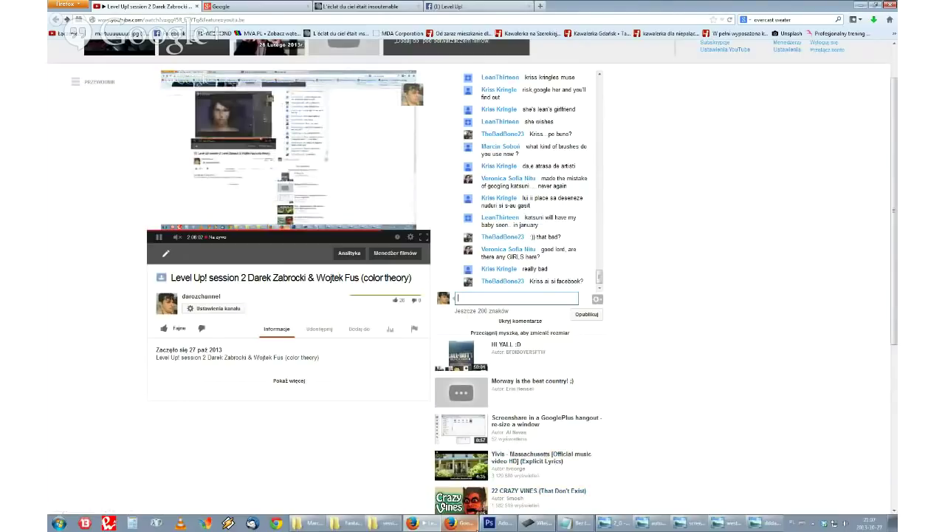
click(459, 523)
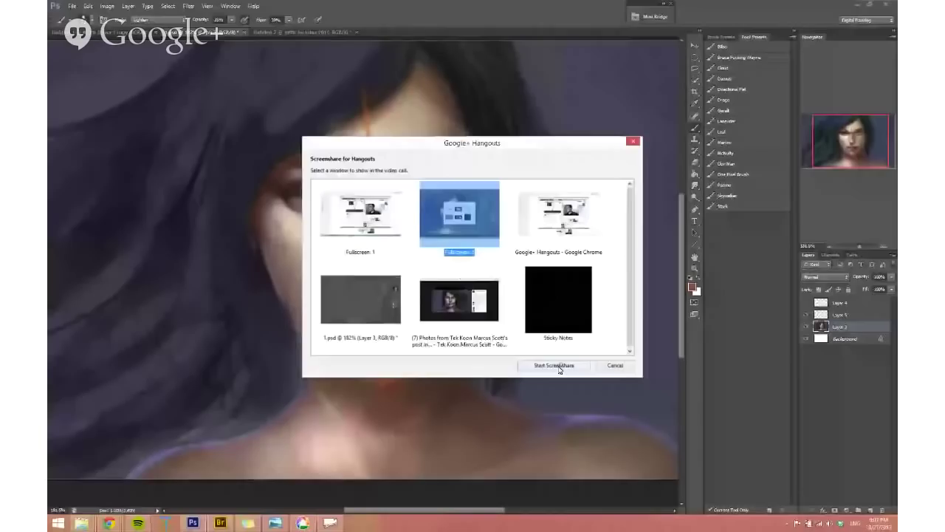
click(555, 365)
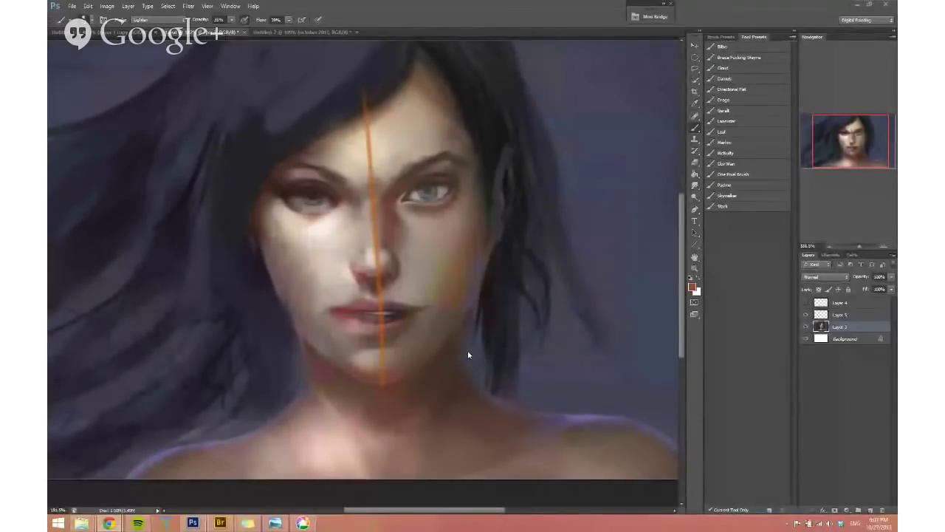
Step: Warm the skin edge beside the shadowed eye with a red Lighten brush, and touch up the jaw edge with a sampled dark tone
alt+right_click(386, 285)
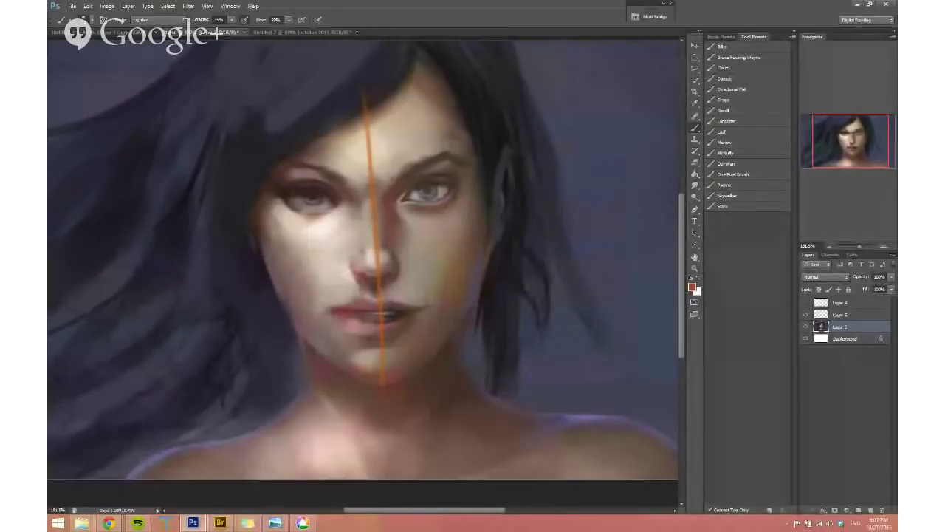
drag(300, 230, 323, 229)
alt+right_click(315, 232)
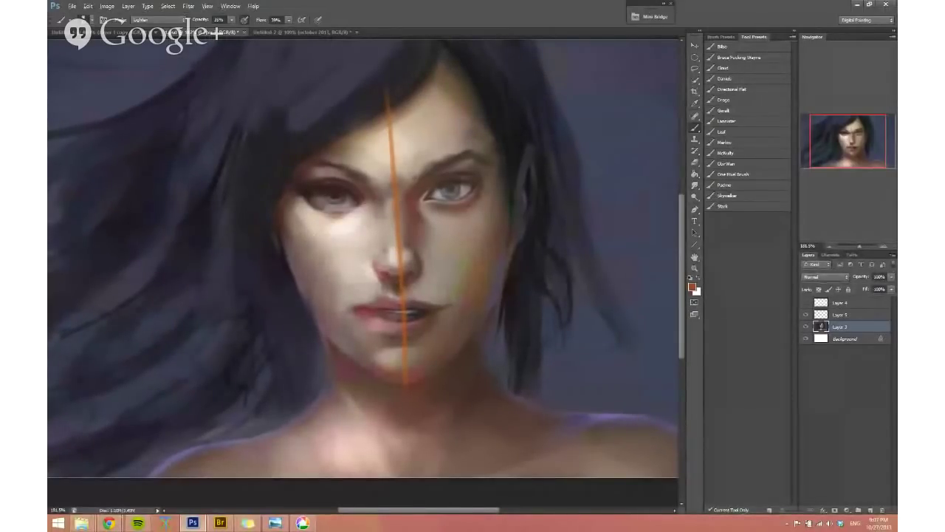
alt+right_click(302, 237)
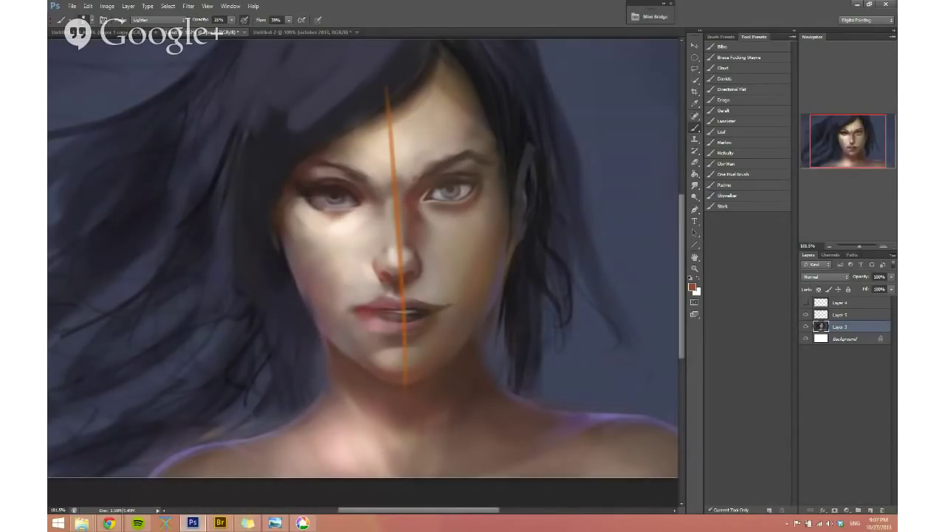
drag(332, 347, 296, 339)
alt+click(293, 352)
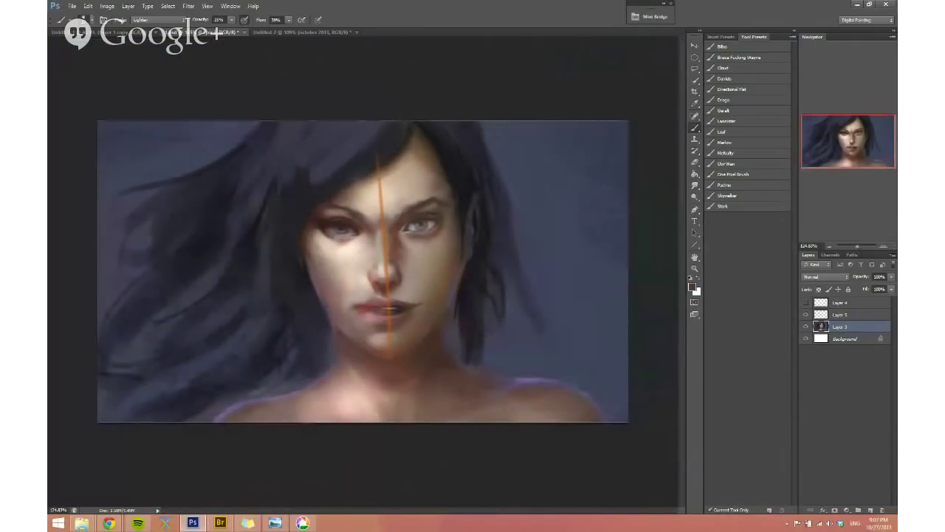
Step: Mirror the canvas and touch up the cheek and nose side below the shadowed eye with a resized Lighten brush
key(ctrl+shift+h)
drag(372, 290, 394, 285)
alt+right_click(381, 239)
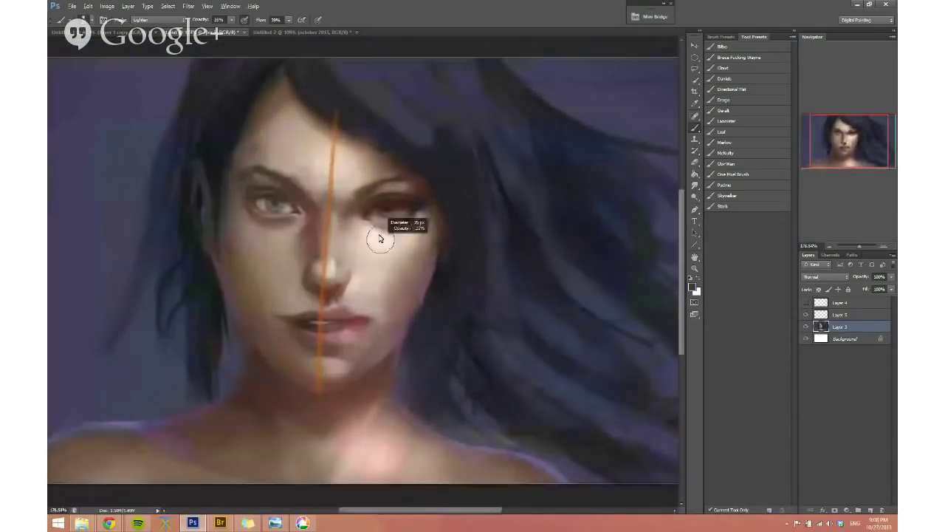
alt+right_click(371, 248)
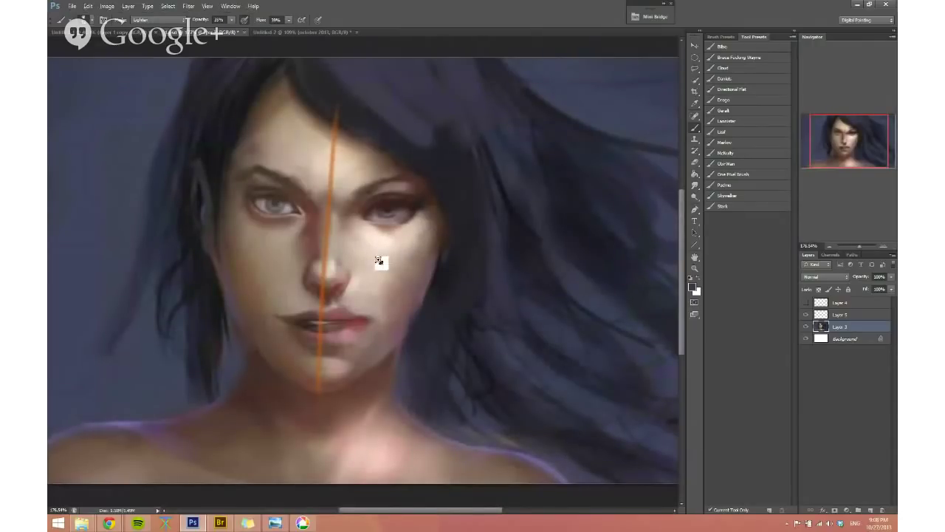
drag(379, 260, 392, 260)
alt+right_click(337, 220)
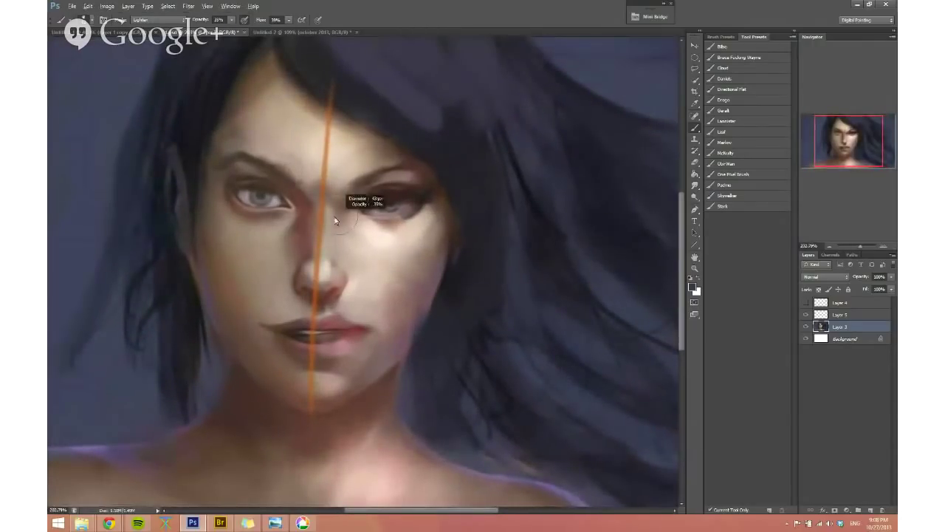
alt+right_click(330, 238)
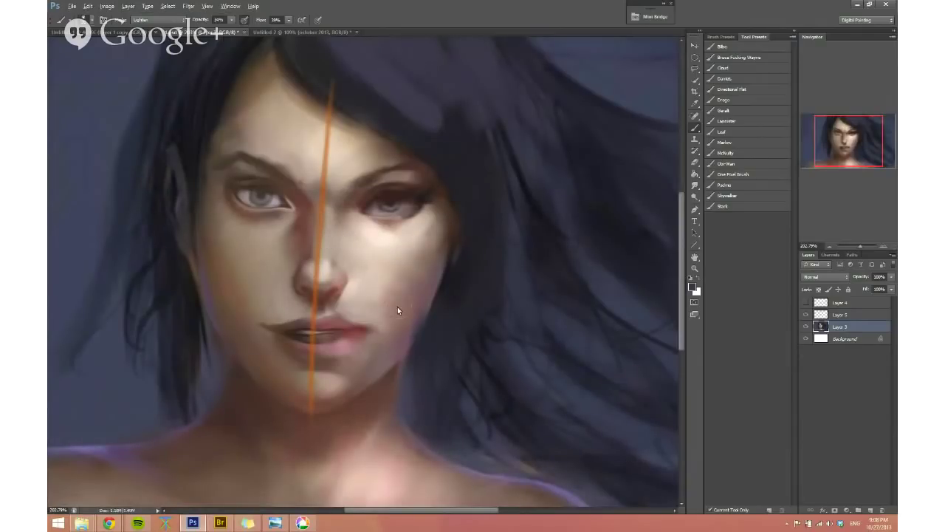
Step: Set the brush blending mode to Normal and blend the cheek below the shadowed eye with sampled skin tones
alt+click(401, 249)
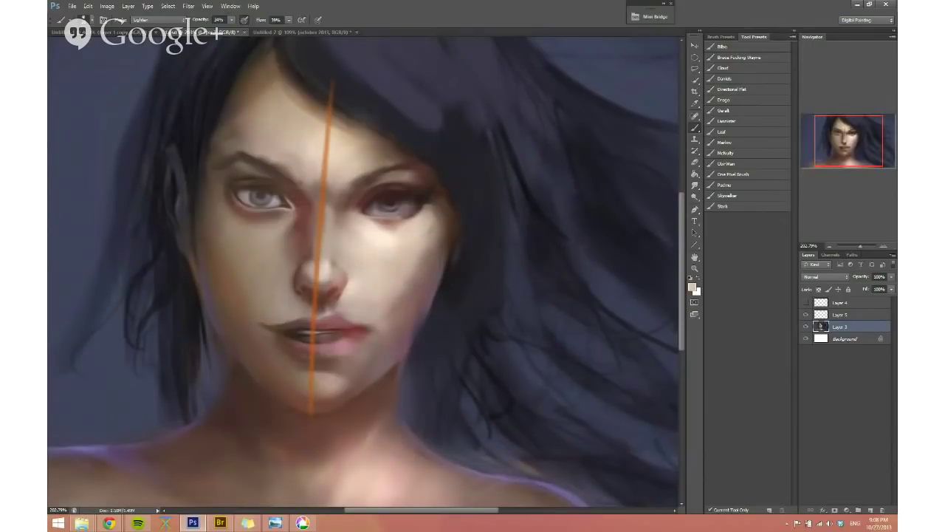
alt+click(366, 254)
shift+right_click(367, 200)
click(402, 218)
alt+click(375, 266)
alt+right_click(371, 238)
alt+click(378, 237)
mouse_move(365, 214)
mouse_down()
mouse_move(412, 240)
mouse_move(474, 231)
mouse_move(468, 240)
mouse_move(481, 225)
mouse_up()
Step: Repaint the lower lid edge and upper cheek under the shadowed eye with sampled brown and light skin tones
alt+click(481, 213)
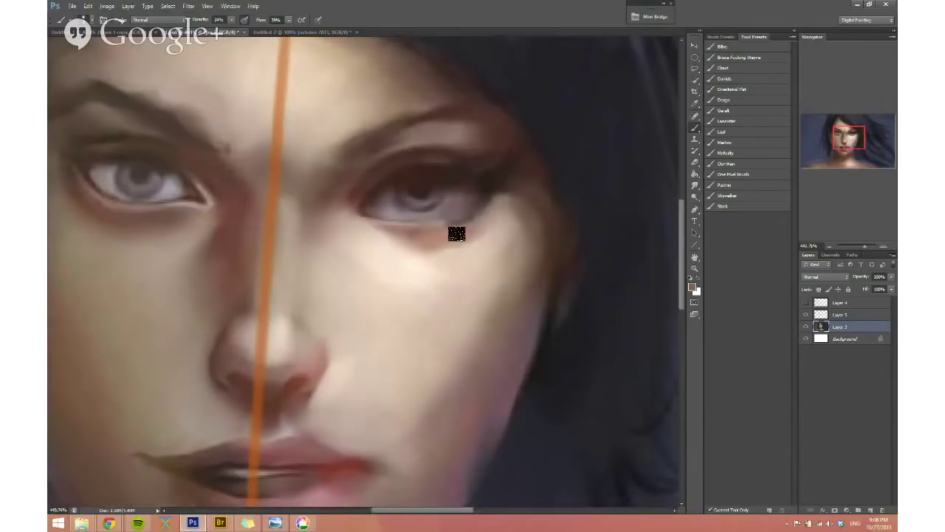
alt+click(463, 255)
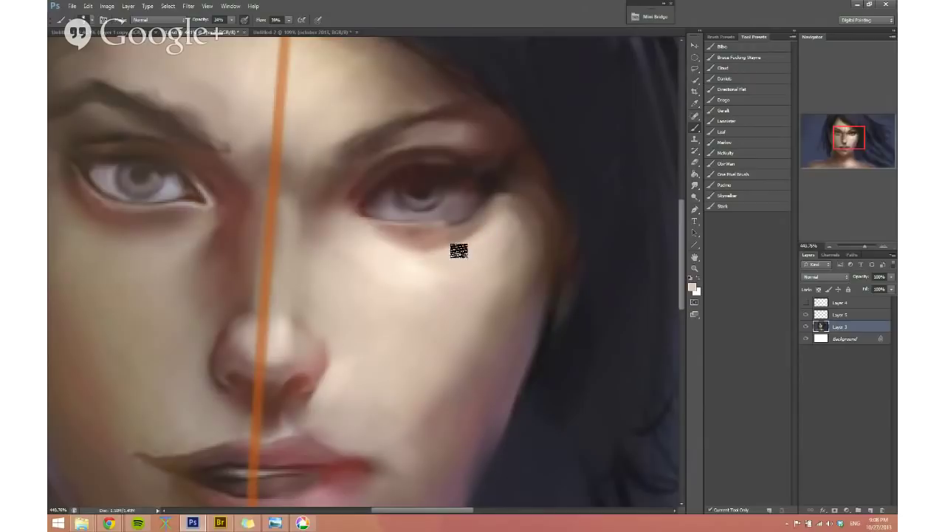
alt+click(346, 214)
alt+click(365, 235)
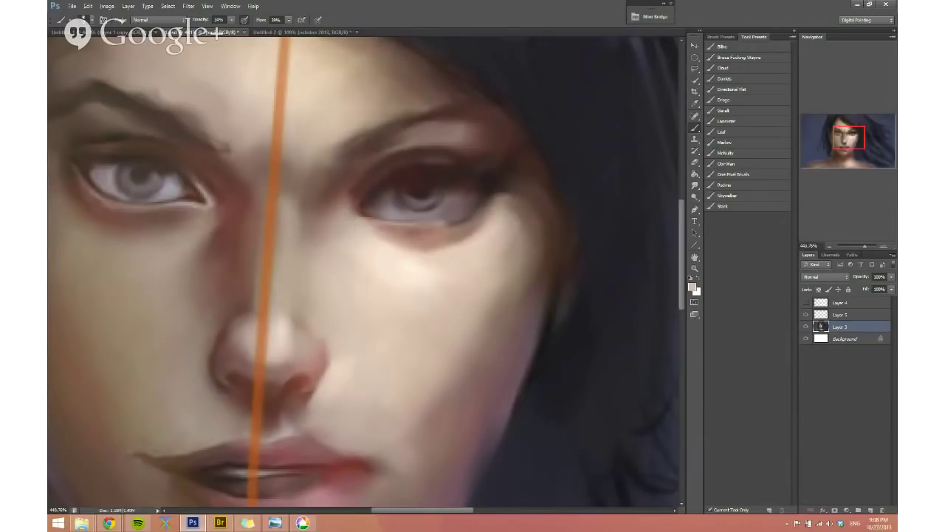
drag(409, 287, 382, 283)
alt+click(421, 277)
drag(452, 259, 455, 259)
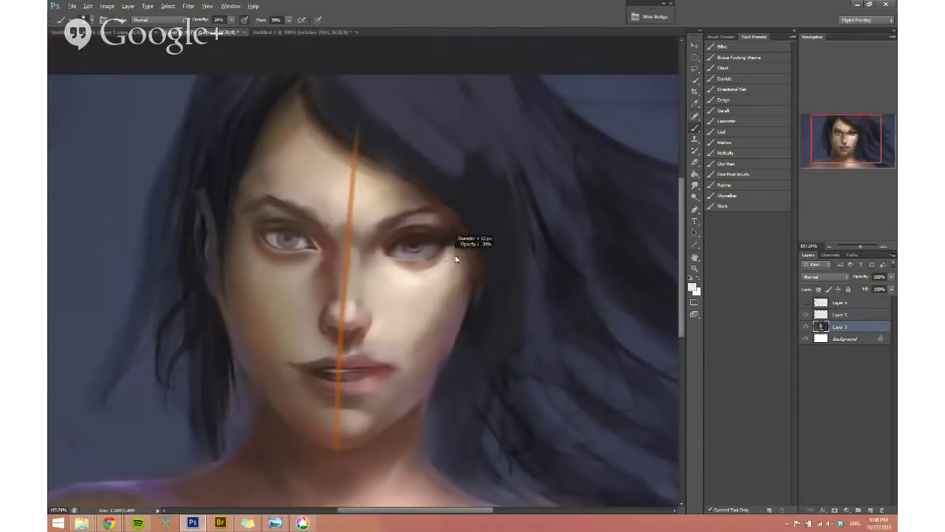
Step: Refine the skin from the shadowed eye's outer corner down the cheek and jaw edge with sampled tones
alt+click(455, 263)
mouse_move(420, 312)
mouse_down()
mouse_move(433, 312)
mouse_move(423, 341)
mouse_up()
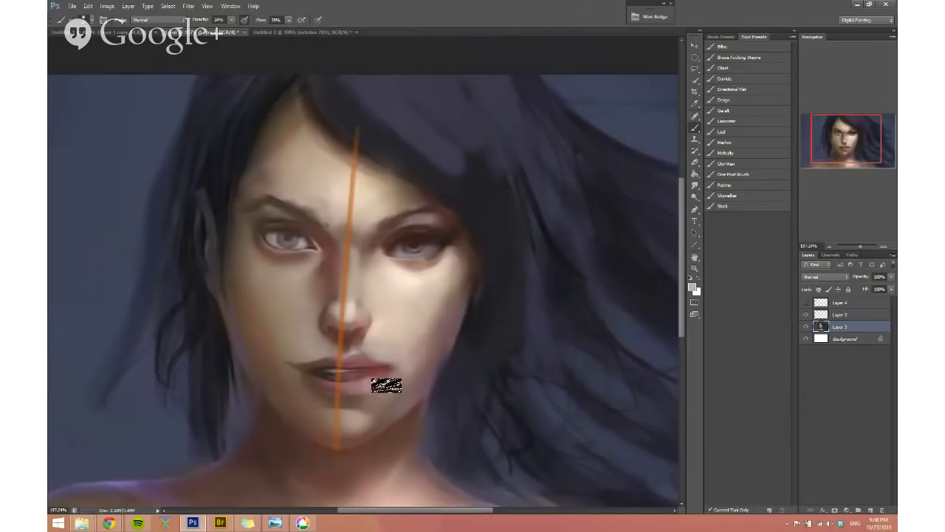
alt+click(433, 355)
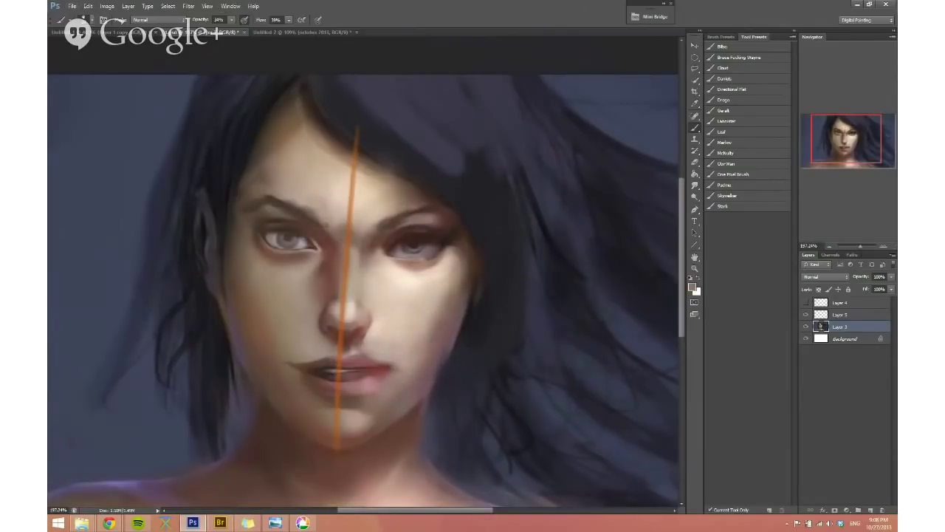
scroll(405, 416, down, 1)
alt+click(433, 342)
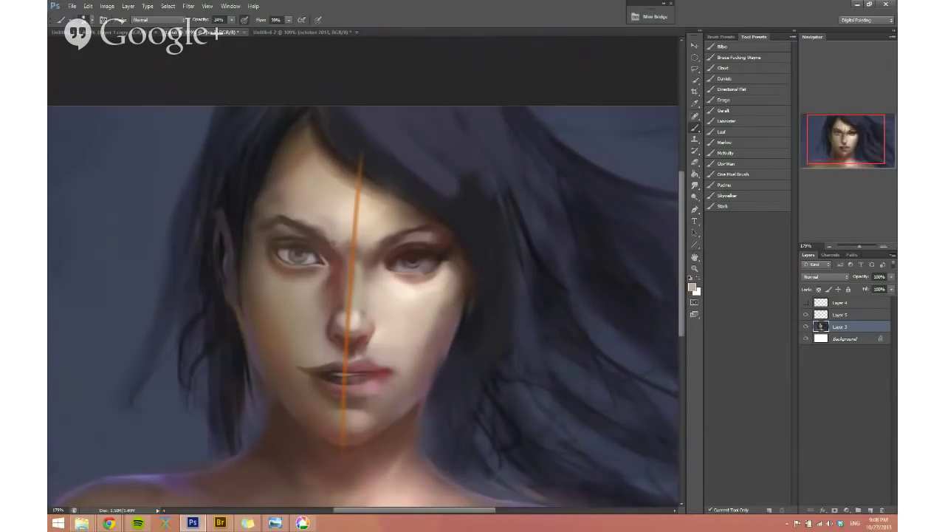
alt+click(433, 354)
alt+click(418, 348)
alt+click(430, 357)
alt+click(454, 278)
alt+click(455, 277)
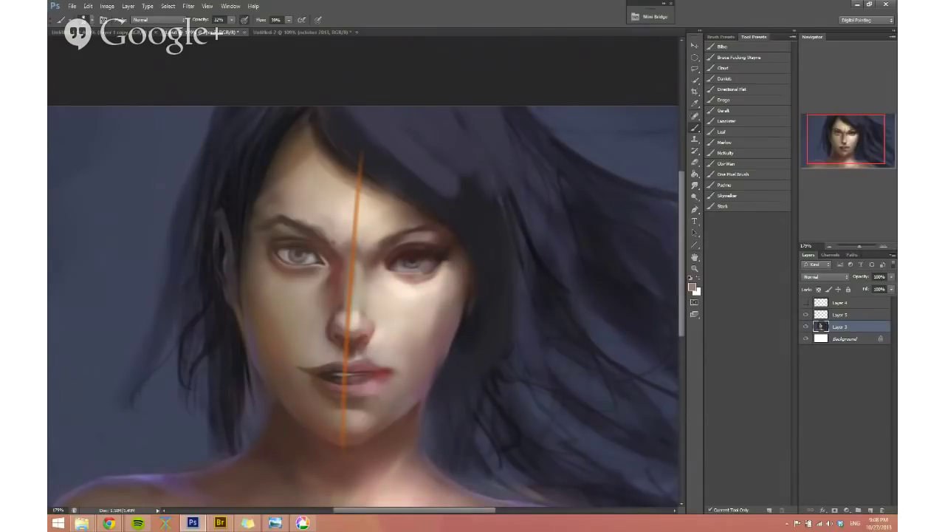
Step: Mirror the canvas and smooth the cheek beside the nostril with sampled light skin tones
key(ctrl+shift+h)
alt+click(339, 301)
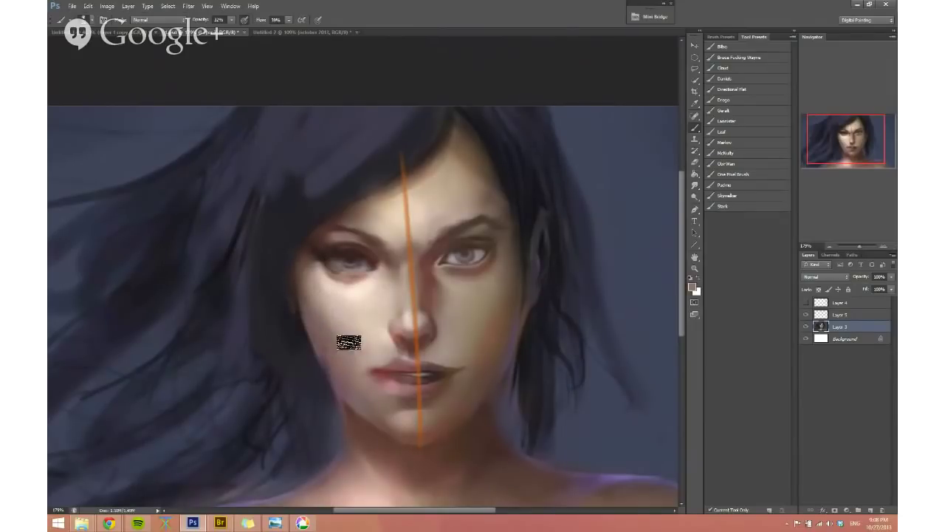
alt+click(374, 330)
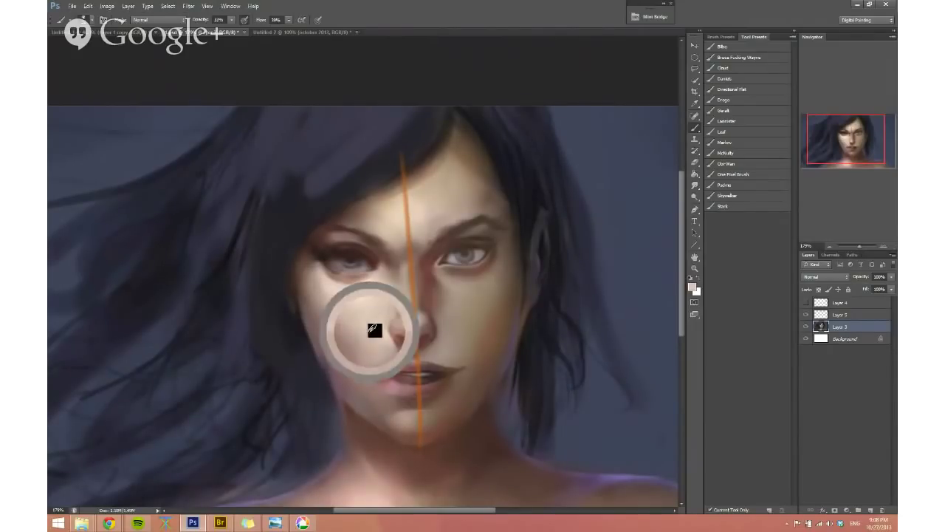
scroll(387, 325, up, 3)
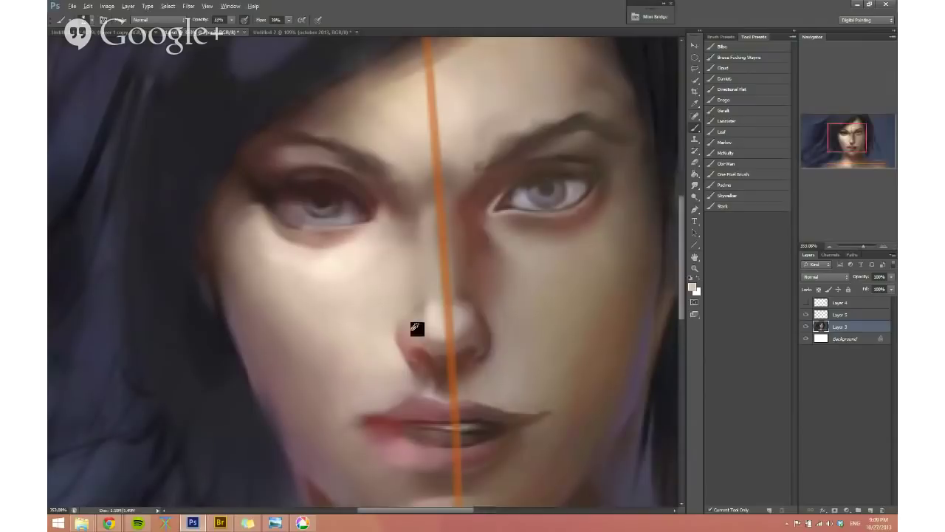
alt+click(408, 332)
alt+right_click(384, 344)
alt+click(387, 351)
scroll(391, 310, down, 2)
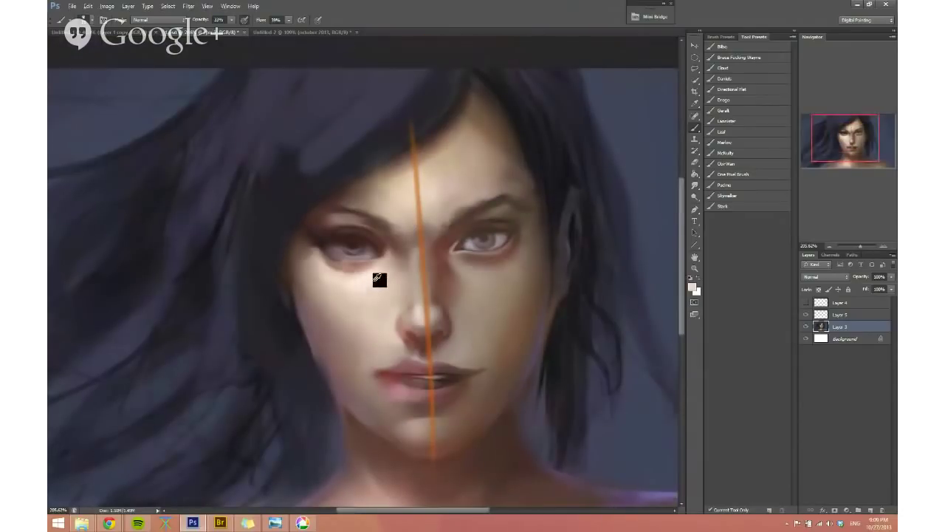
Step: Soften the light skin under the shadowed eye's lower lid with a resized brush
alt+right_click(354, 281)
scroll(369, 277, up, 3)
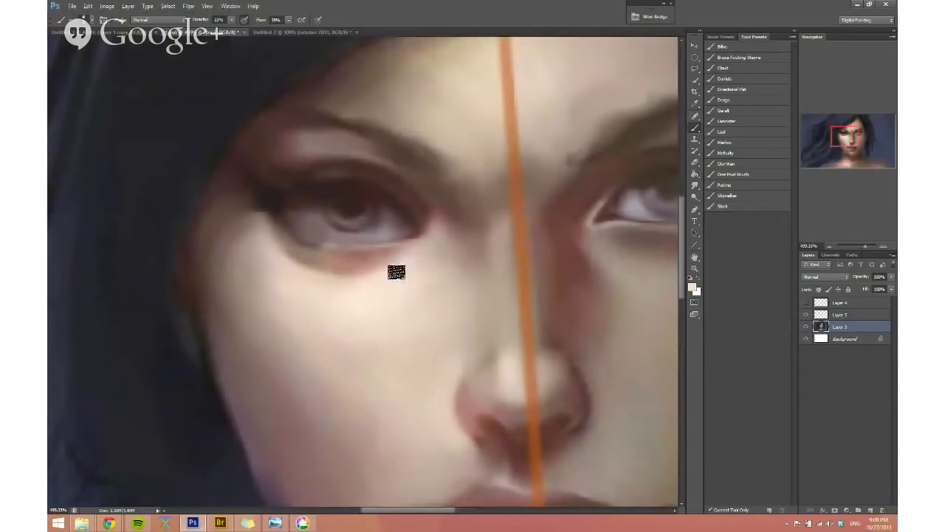
scroll(390, 311, down, 3)
alt+right_click(401, 313)
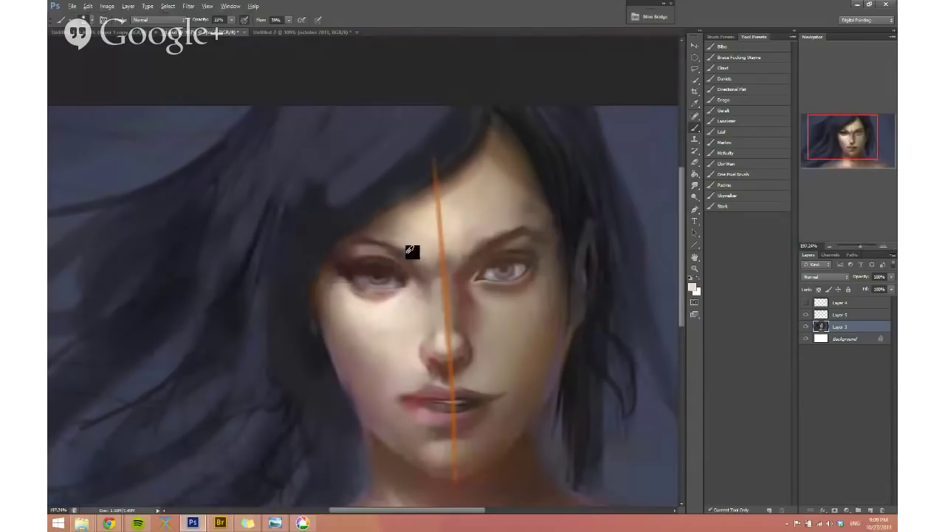
scroll(447, 226, up, 2)
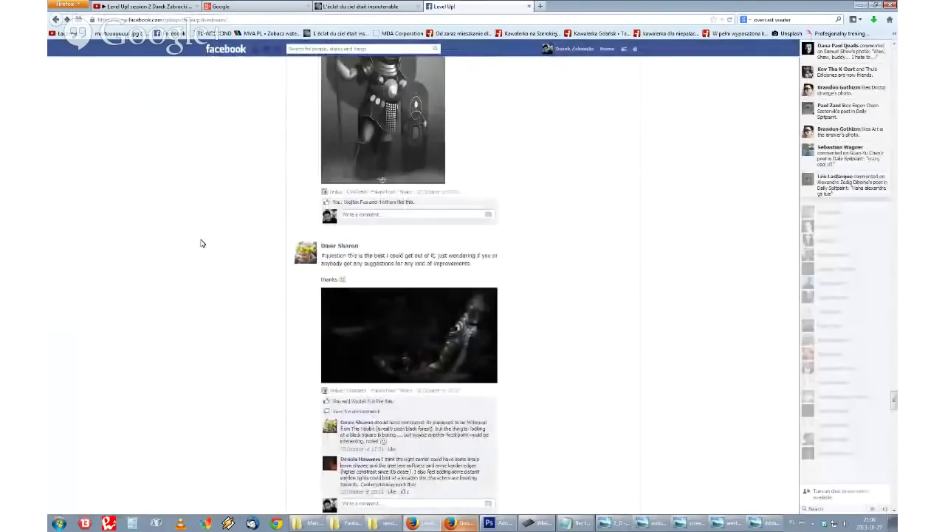
Step: Browse the critique posts in the Facebook group and bring the Google+ Hangouts window to the front
scroll(201, 243, down, 15)
scroll(201, 243, down, 15)
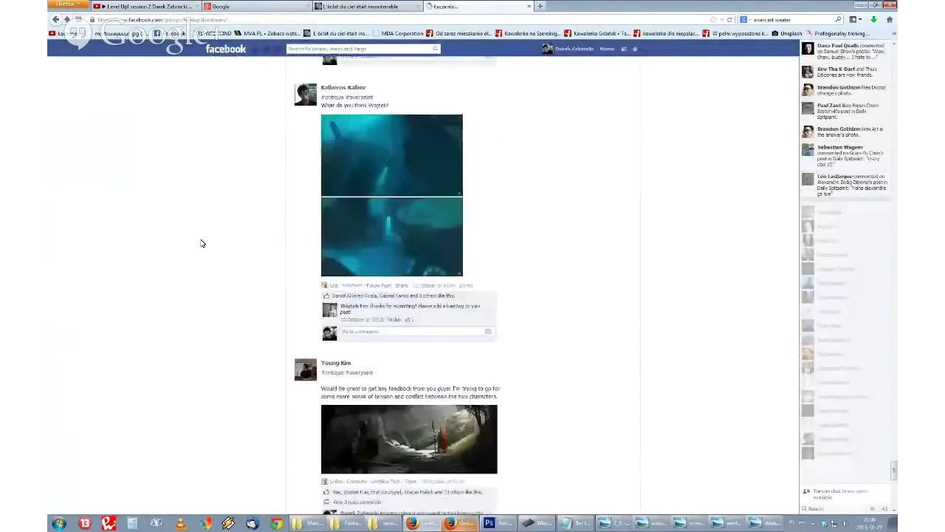
scroll(201, 243, down, 5)
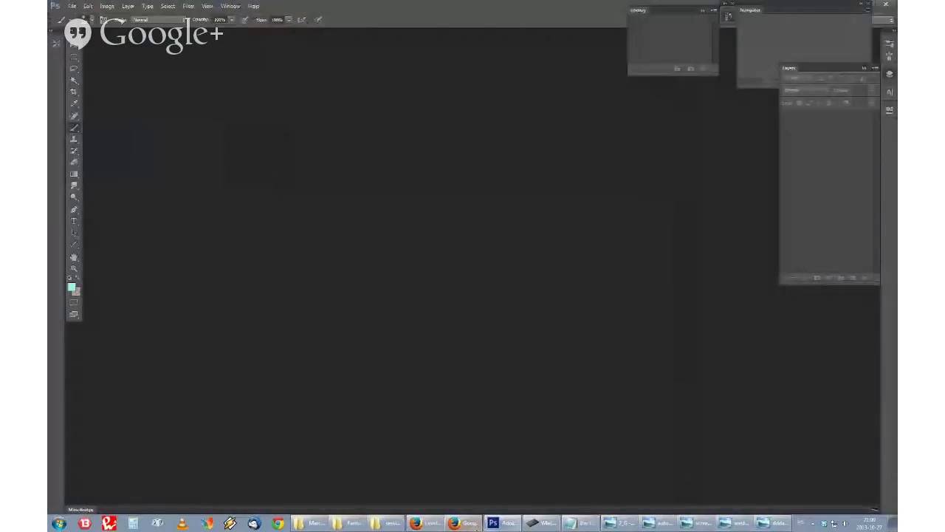
click(467, 524)
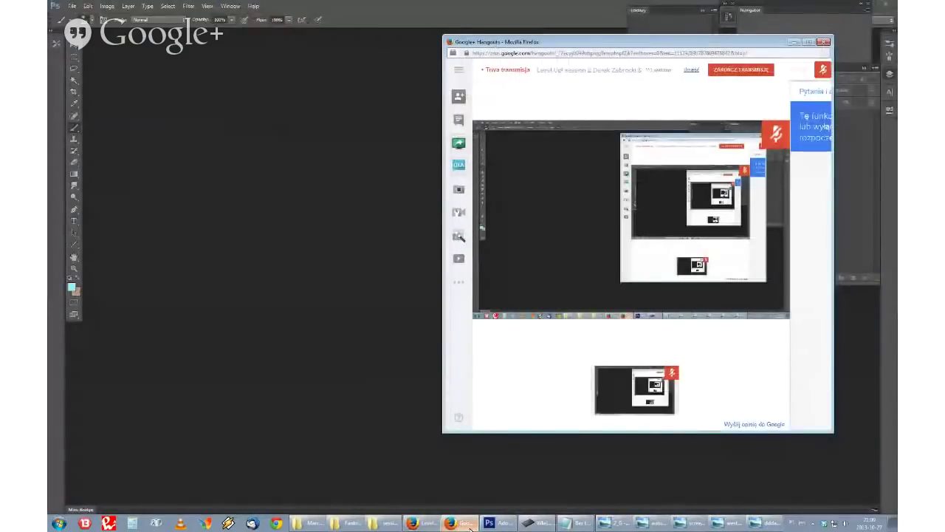
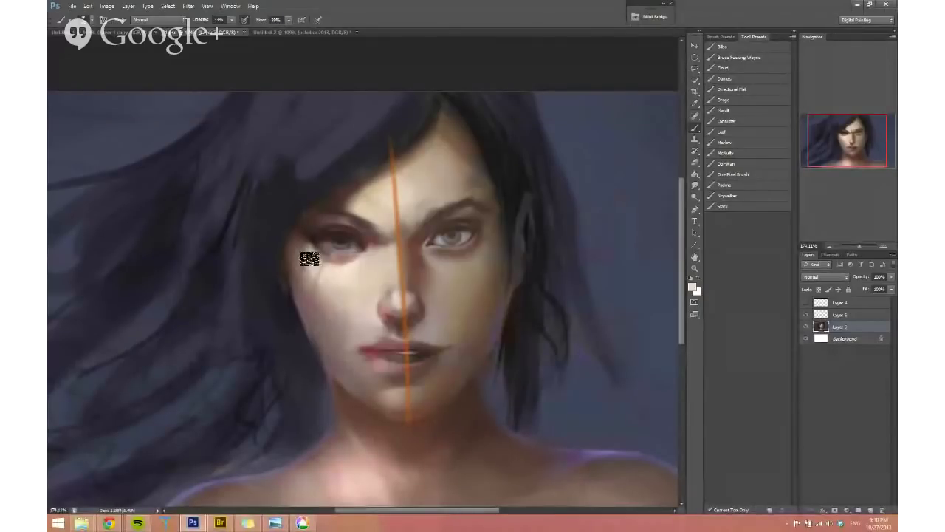
Step: Paint light strokes on the skin at the shadowed eye's outer corner and blend them into the cheek
drag(310, 258, 316, 278)
alt+click(314, 258)
shift+right_click(331, 271)
click(347, 219)
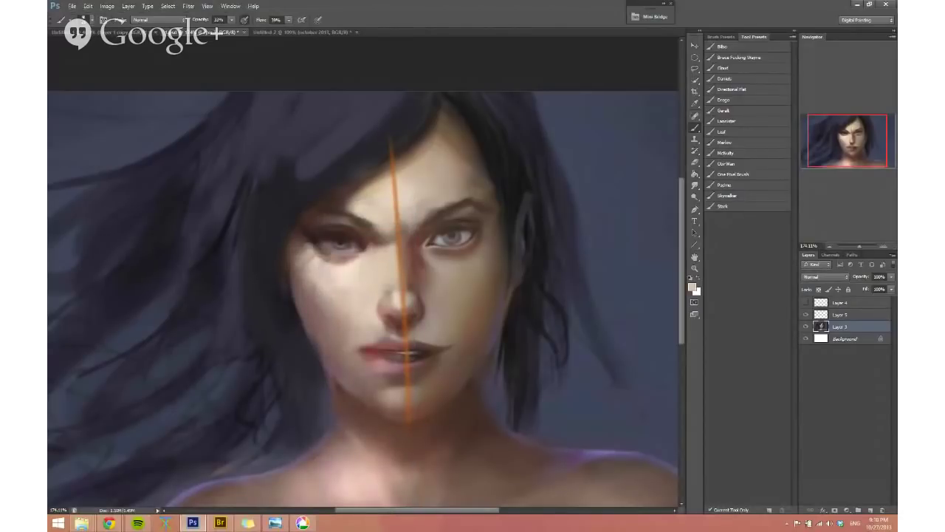
drag(333, 285, 333, 277)
drag(347, 314, 332, 295)
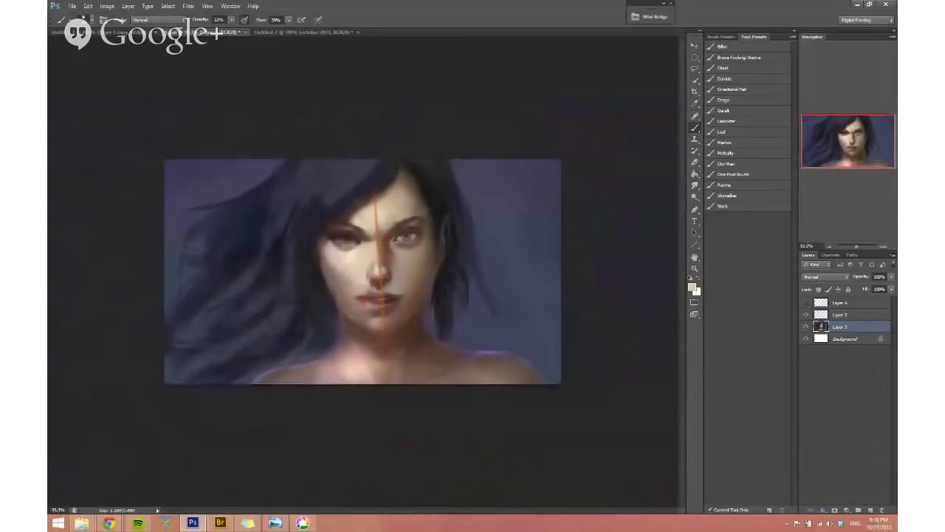
Step: Add a light catchlight to the shadowed eye's iris and mirror the canvas to check it
mouse_move(336, 260)
mouse_down()
mouse_move(367, 256)
mouse_move(354, 303)
mouse_move(329, 272)
mouse_move(338, 210)
mouse_move(345, 240)
mouse_up()
scroll(347, 229, up, 5)
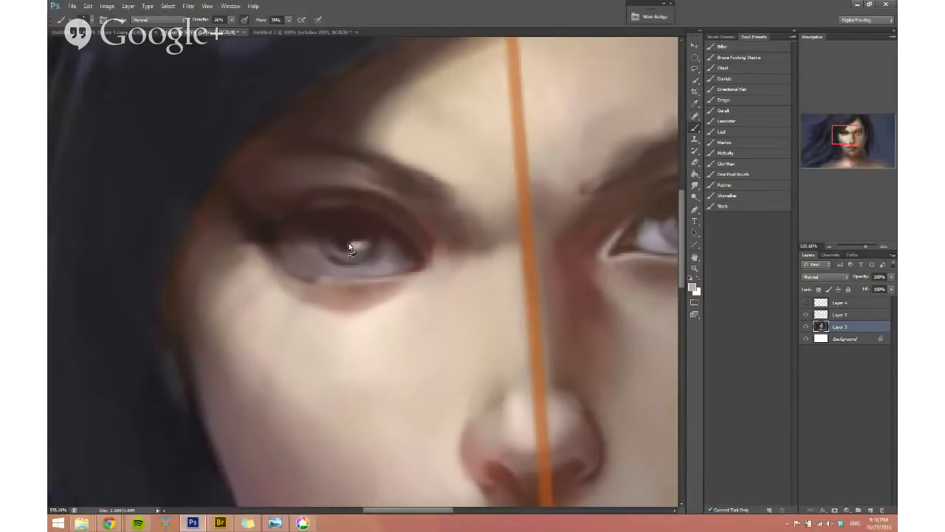
key(ctrl+0)
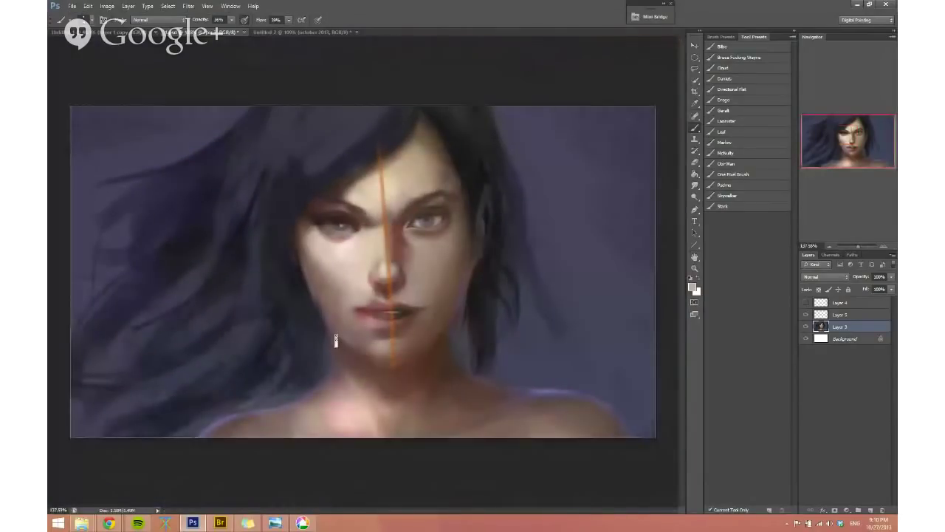
key(ctrl+shift+h)
drag(392, 233, 450, 234)
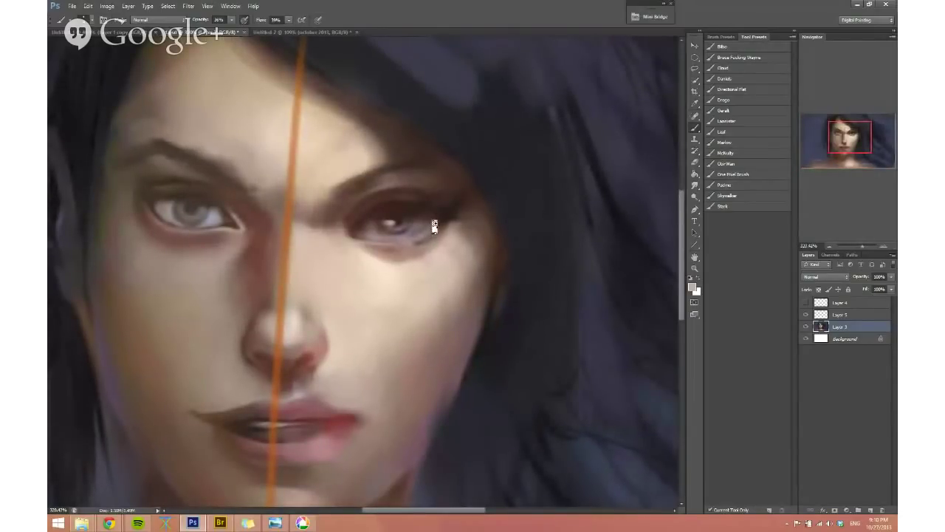
Step: Refine the shadowed eye's catchlight and darken the iris and inner corner with a sampled dark tone
alt+click(394, 223)
right_click(386, 226)
drag(389, 224, 388, 207)
drag(387, 223, 381, 228)
alt+click(357, 228)
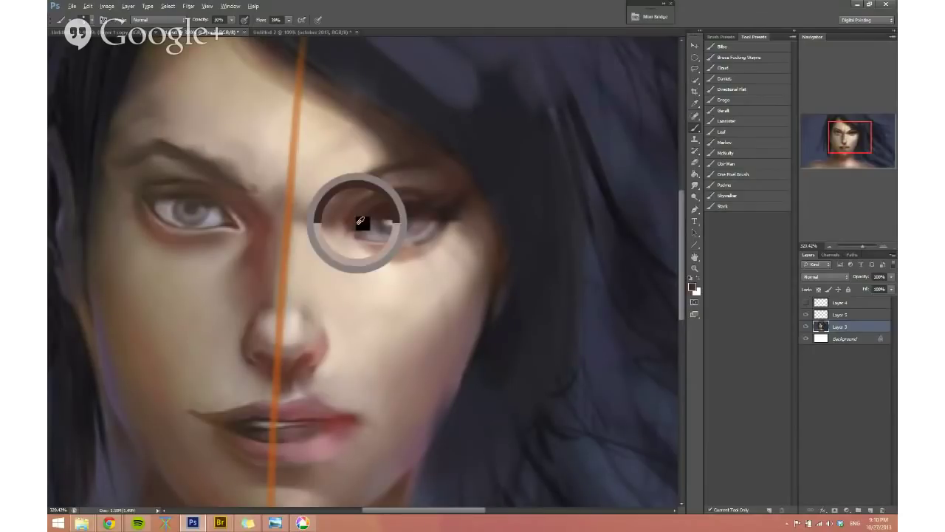
drag(377, 250, 357, 249)
Step: Repaint the skin between the nose bridge and the shadowed eye's inner corner with sampled skin tones
alt+click(340, 235)
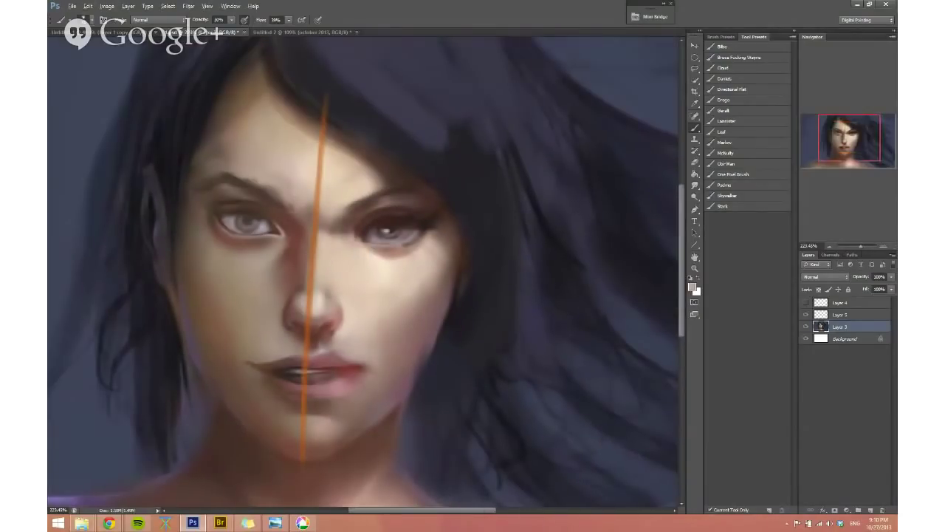
alt+click(324, 243)
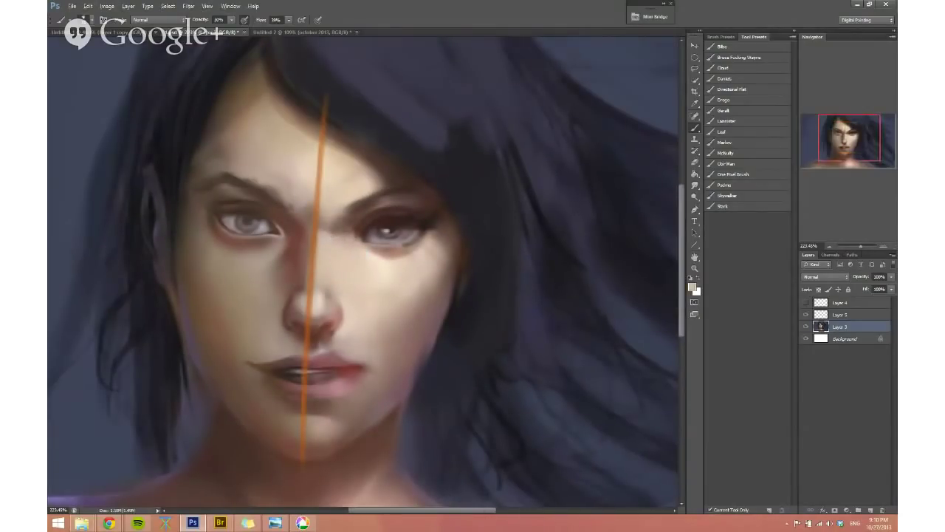
alt+click(353, 250)
drag(362, 240, 360, 242)
alt+click(363, 252)
alt+right_click(359, 226)
alt+click(352, 225)
alt+click(339, 266)
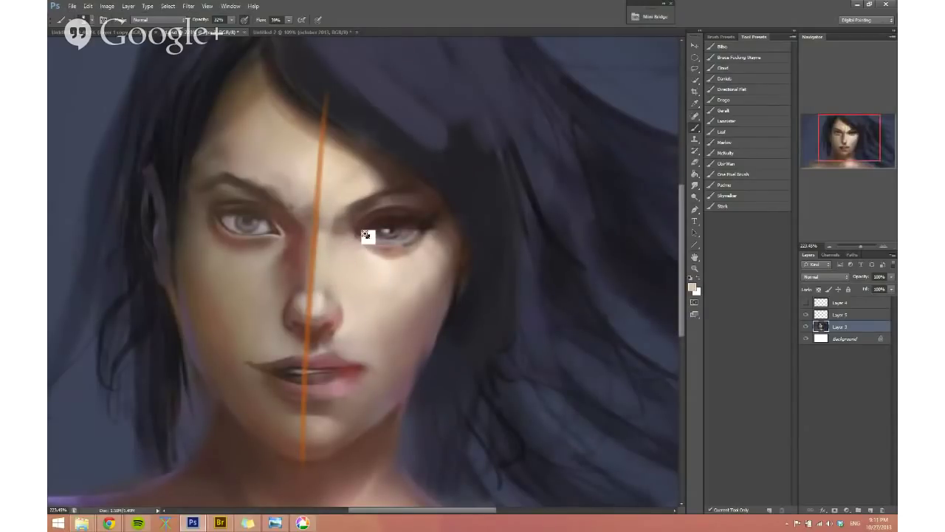
Step: Strengthen the catchlight in the shadowed eye with a resized light brush
scroll(398, 230, up, 2)
alt+right_click(399, 196)
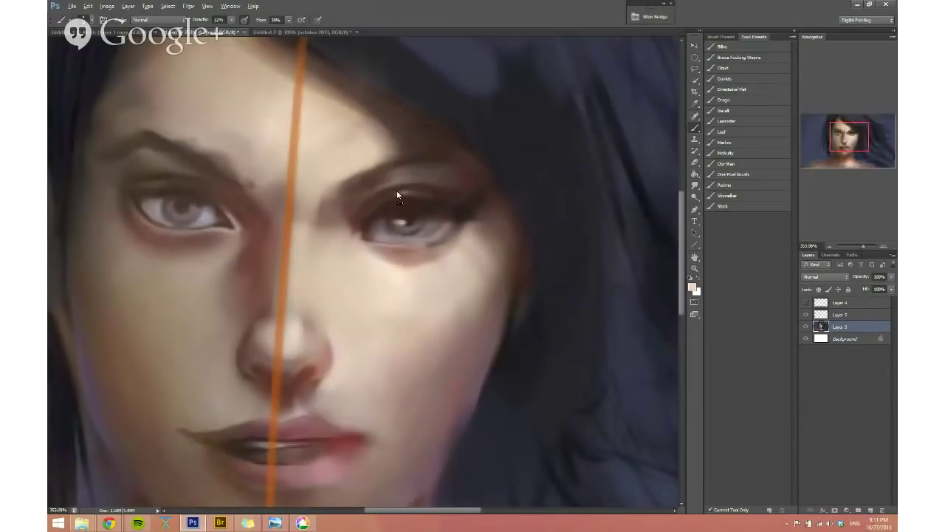
scroll(435, 230, down, 2)
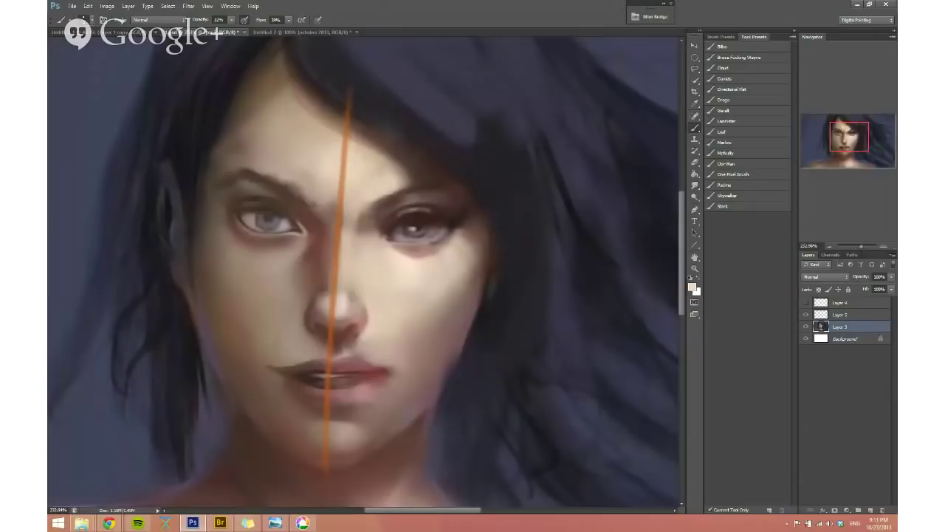
Step: Darken the upper lid of the shadowed eye with a sampled dark tone and a resized brush
alt+click(404, 213)
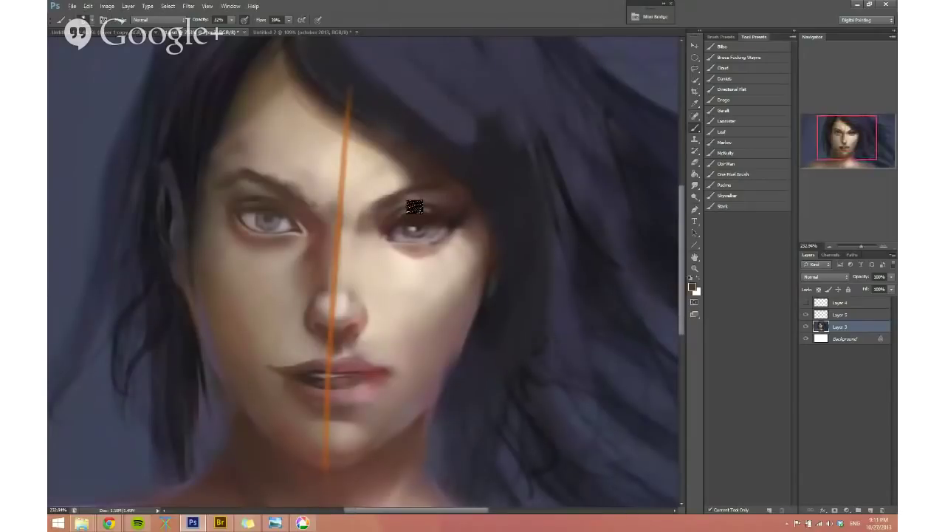
scroll(465, 223, down, 1)
alt+right_click(476, 227)
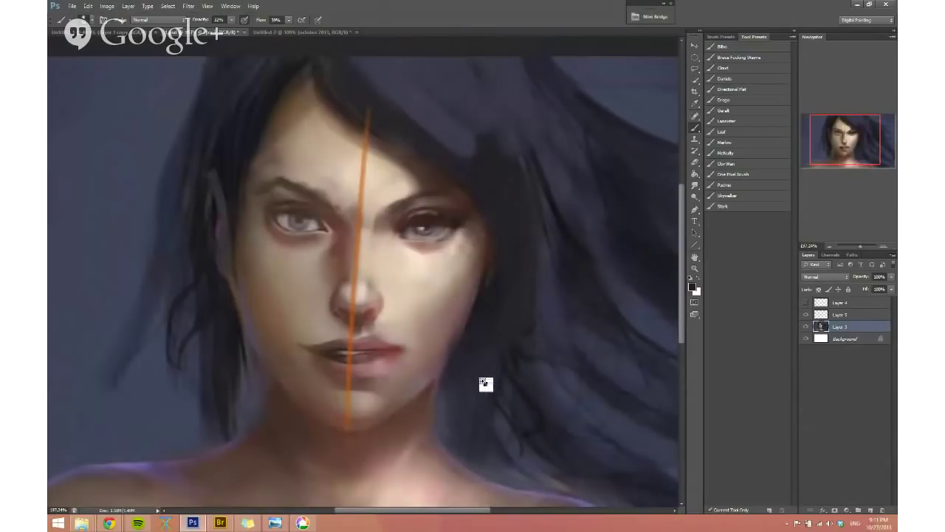
scroll(481, 380, down, 2)
scroll(371, 333, up, 3)
Step: Refine the lips and the mouth corner below the shadowed eye with sampled pink, dark and skin tones
alt+right_click(359, 303)
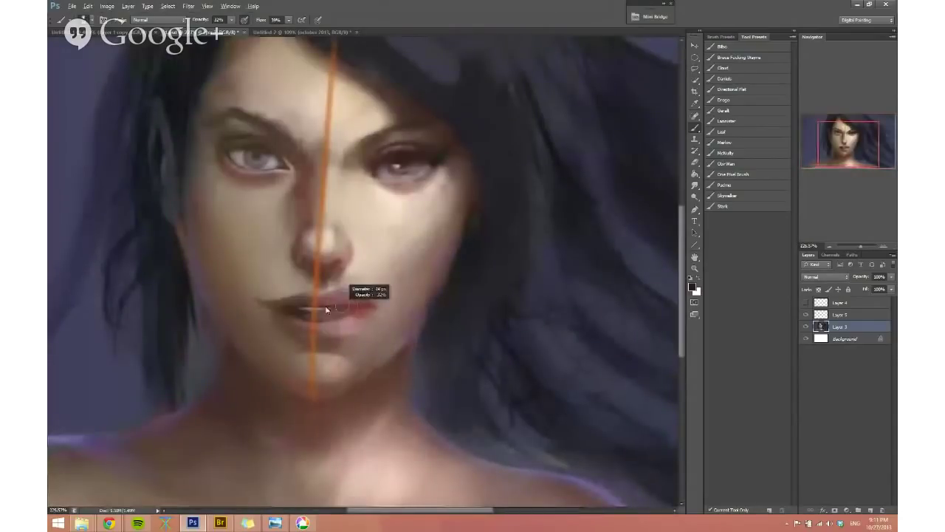
scroll(369, 309, up, 2)
drag(368, 307, 389, 323)
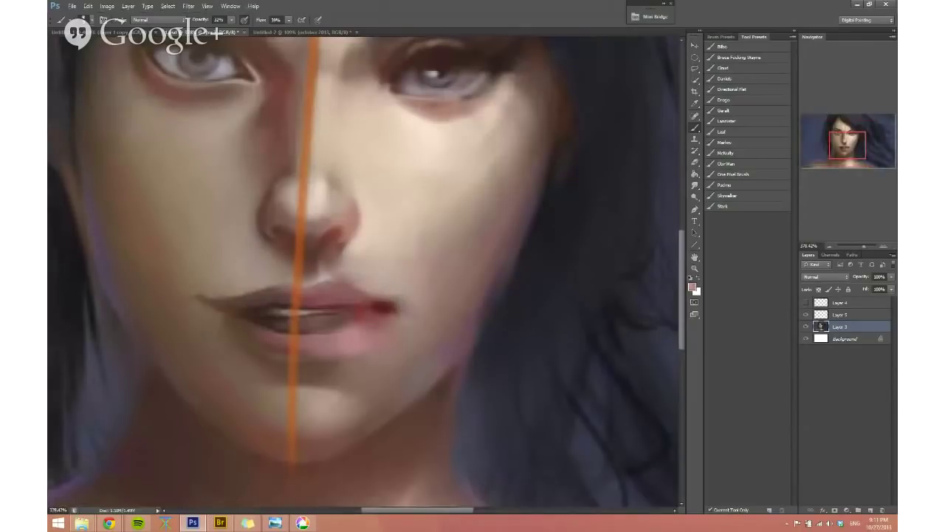
alt+click(373, 312)
alt+click(378, 314)
alt+click(403, 315)
mouse_move(399, 312)
mouse_down()
mouse_move(434, 313)
mouse_move(401, 301)
mouse_move(416, 313)
mouse_move(387, 310)
mouse_up()
alt+click(394, 307)
alt+click(424, 297)
alt+click(399, 311)
drag(446, 327, 418, 314)
Step: Touch up the cheek below the shadowed eye with a light skin tone and a resized brush
scroll(422, 350, down, 1)
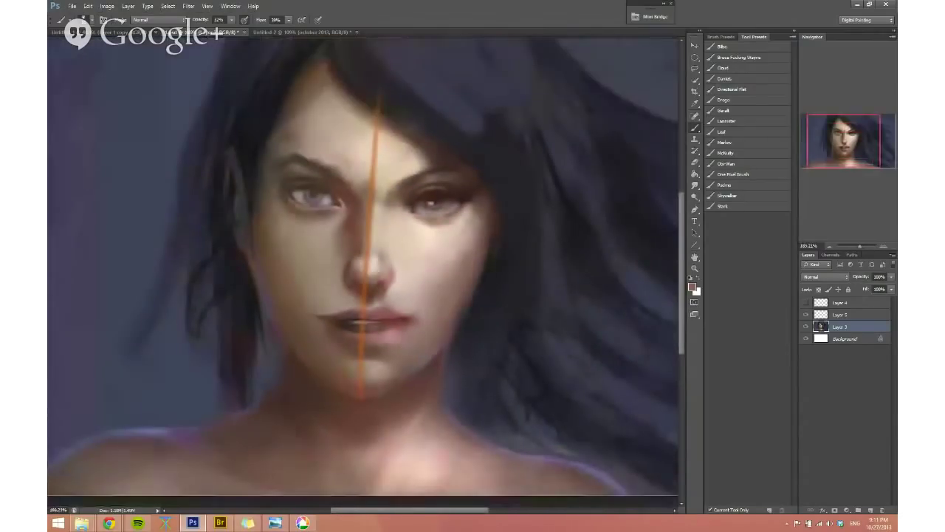
alt+right_click(460, 240)
alt+right_click(465, 247)
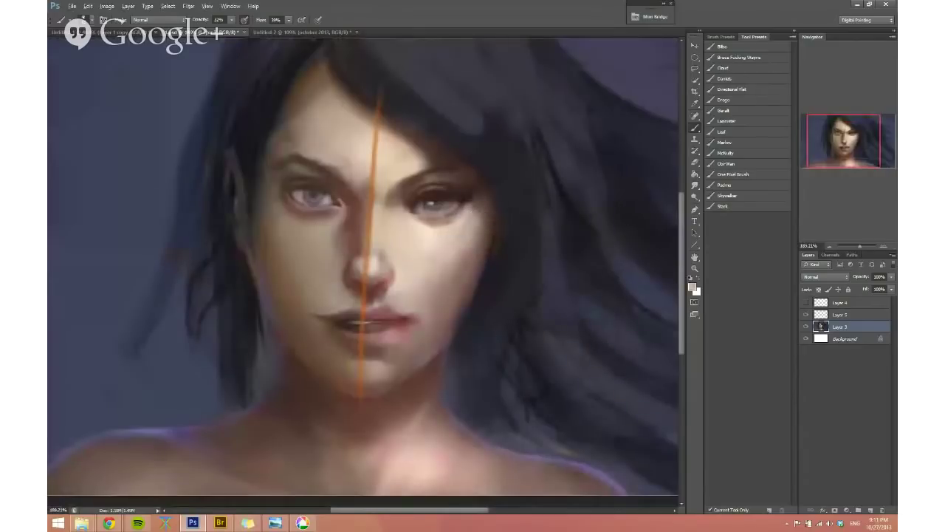
Step: Refine the brow above the shadowed eye with sampled dark tones and a resized brush
scroll(512, 338, down, 2)
alt+click(436, 178)
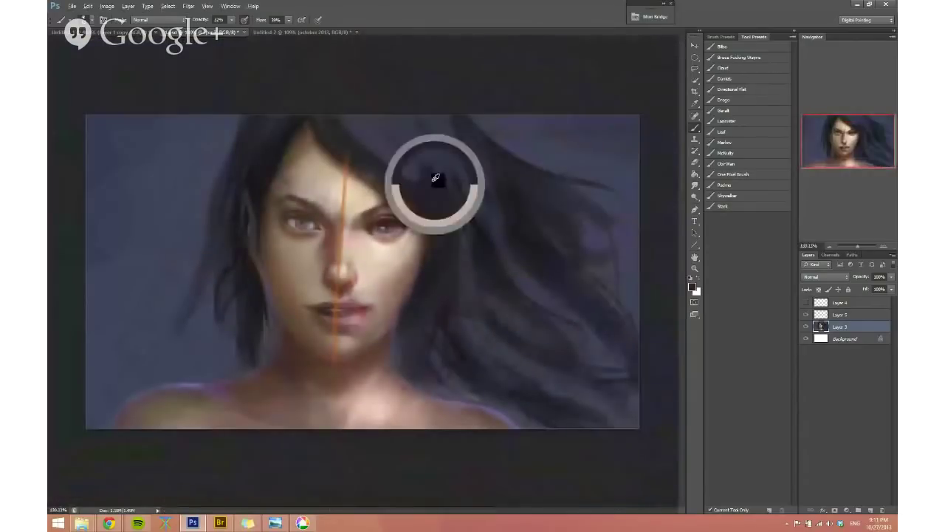
alt+click(375, 199)
alt+scroll(373, 203, up, 3)
alt+right_click(367, 210)
alt+click(372, 215)
alt+shift+right_click(382, 221)
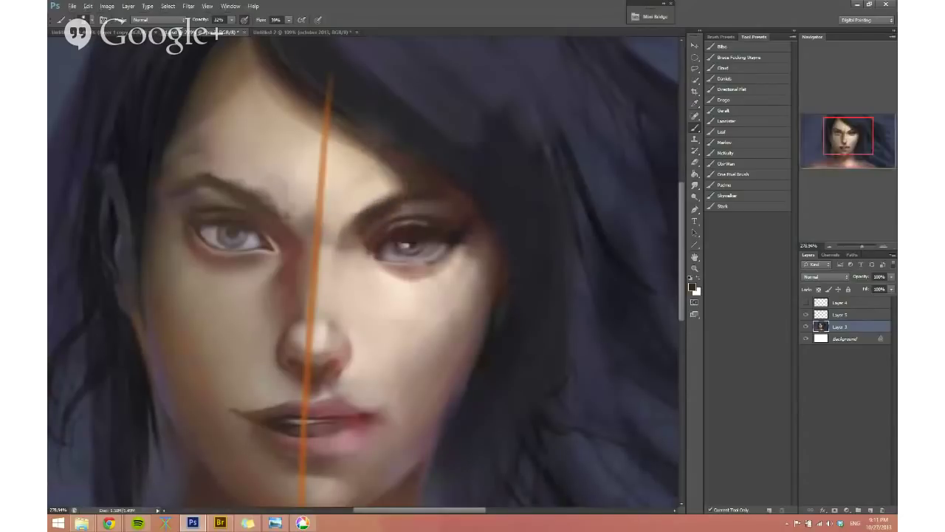
Step: Hide the centre guide on Layer 5 and mirror the canvas
scroll(390, 225, down, 3)
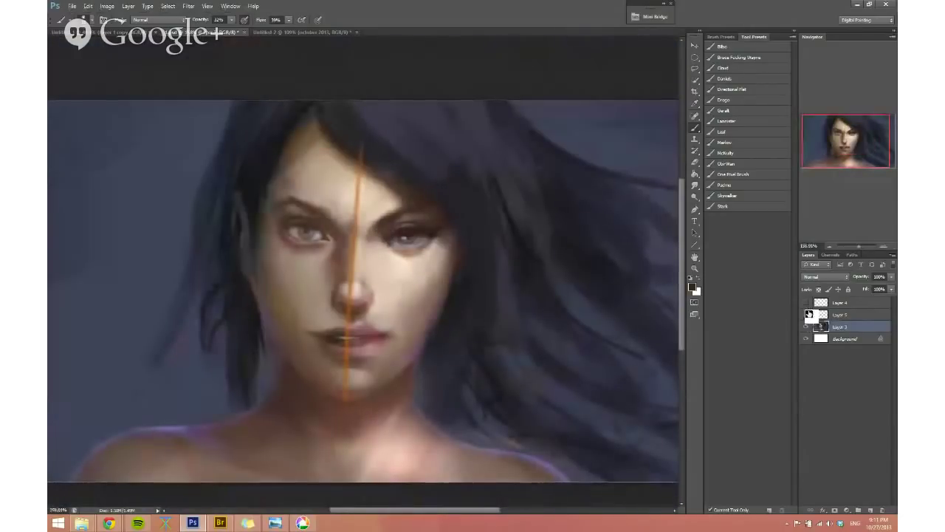
click(806, 314)
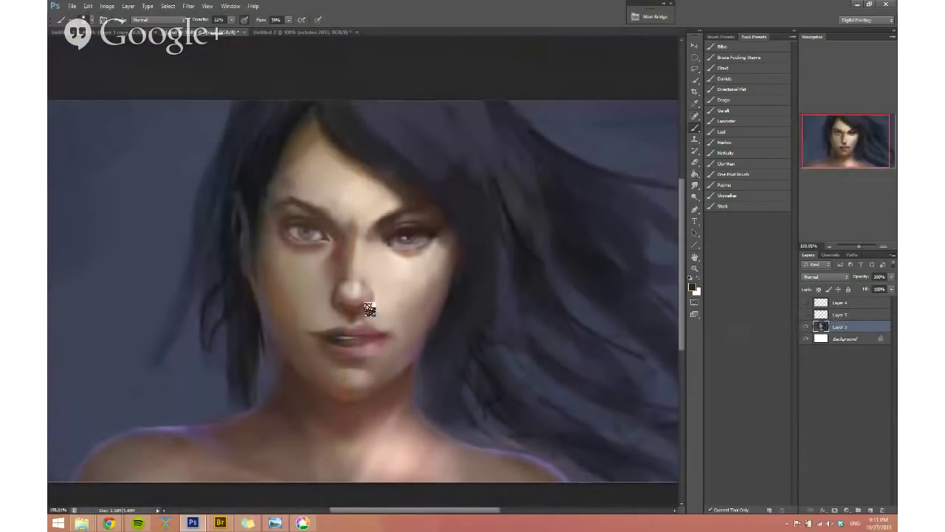
key(ctrl+shift+h)
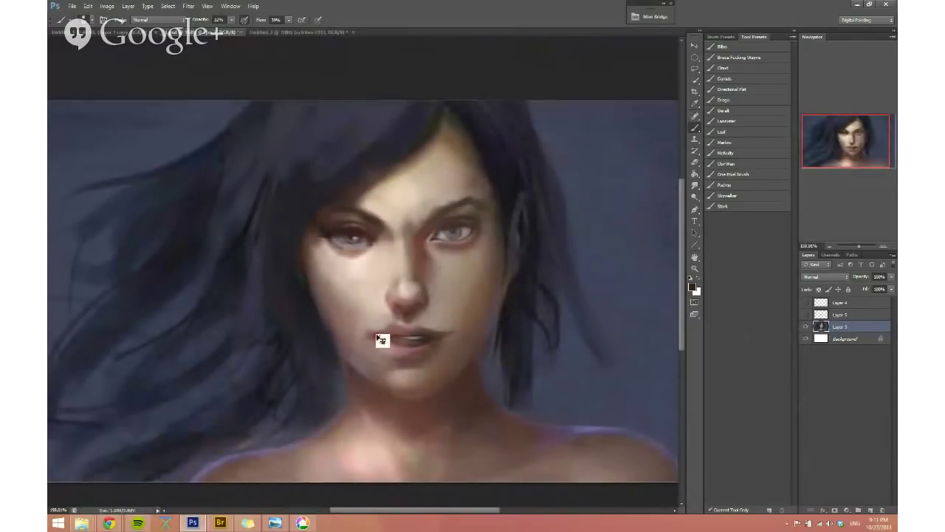
Step: Touch up the mouth corner and repaint the hair over the forehead with a sampled dark tone
scroll(378, 337, down, 1)
drag(378, 336, 391, 336)
drag(392, 336, 370, 309)
alt+click(351, 140)
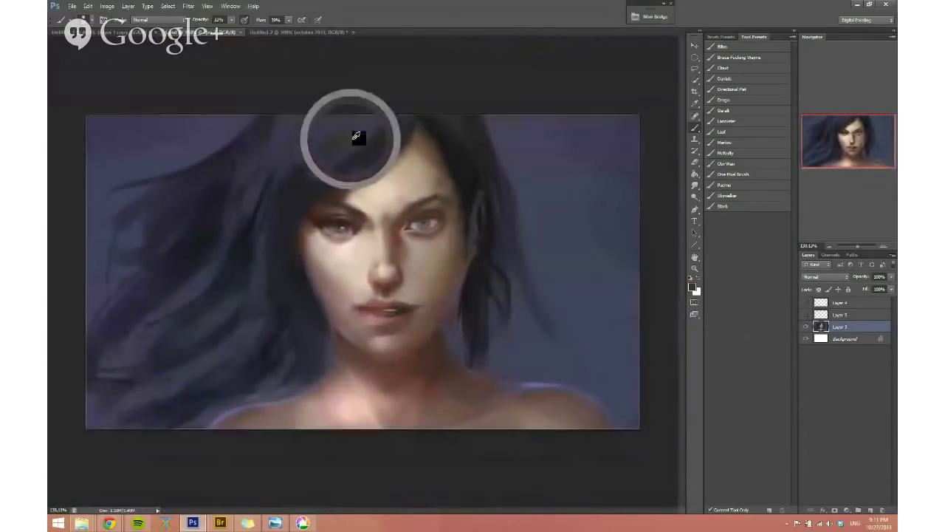
mouse_move(350, 139)
mouse_down()
mouse_move(358, 122)
mouse_move(305, 200)
mouse_up()
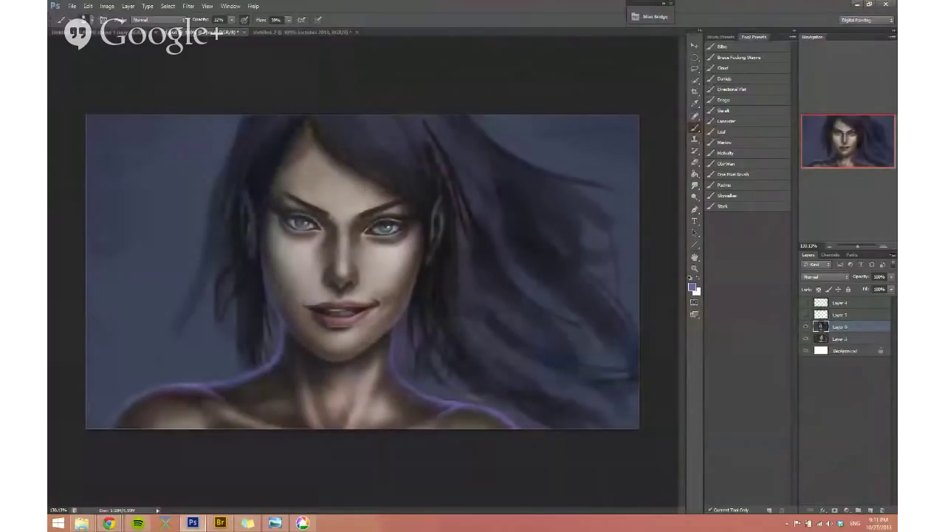
Step: Flip the earlier portrait version on Layer 6 horizontally to match the mirrored painting
key(ctrl+t)
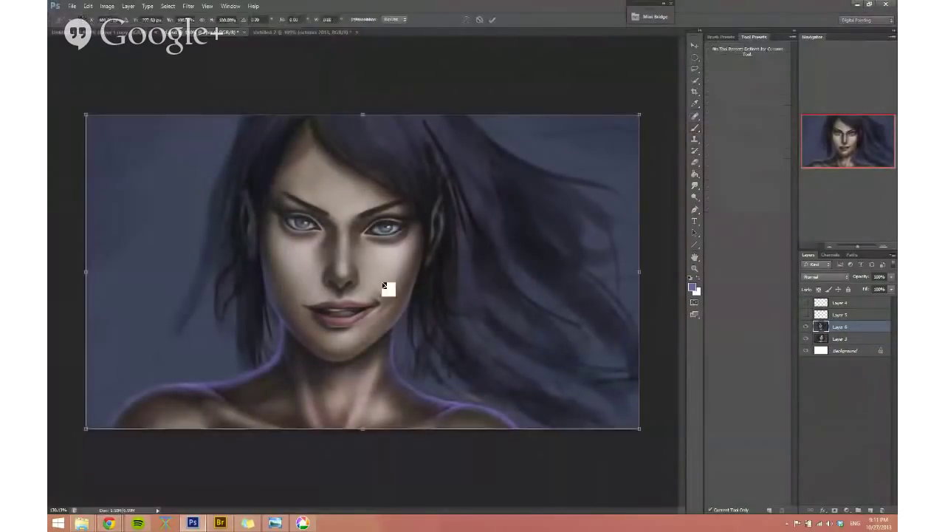
right_click(386, 285)
click(418, 415)
key(Return)
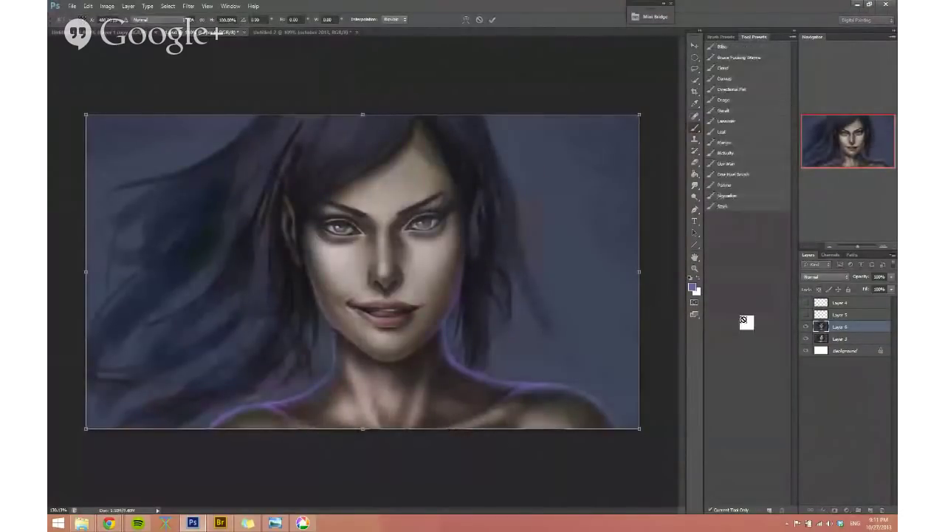
Step: Compare the repainted portrait with the earlier version by repeatedly hiding and showing Layer 6
click(806, 327)
click(806, 328)
click(806, 327)
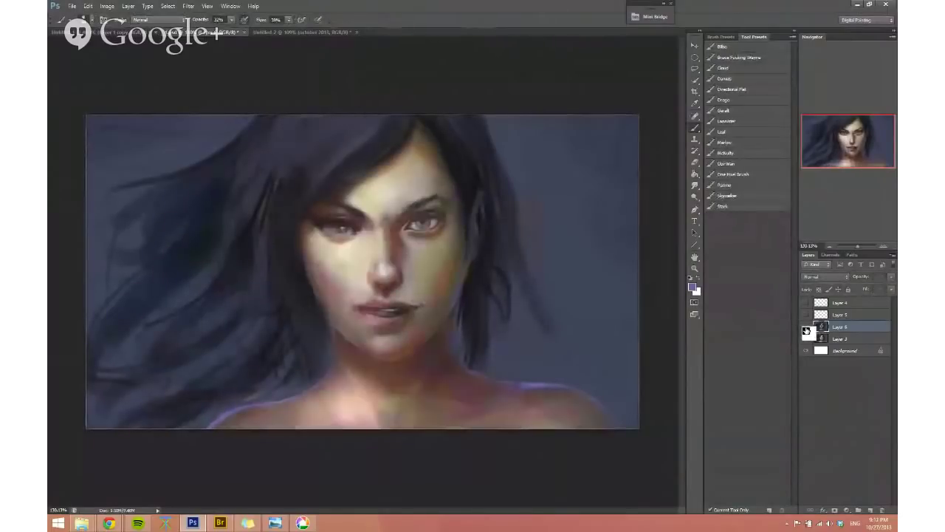
click(806, 328)
click(806, 327)
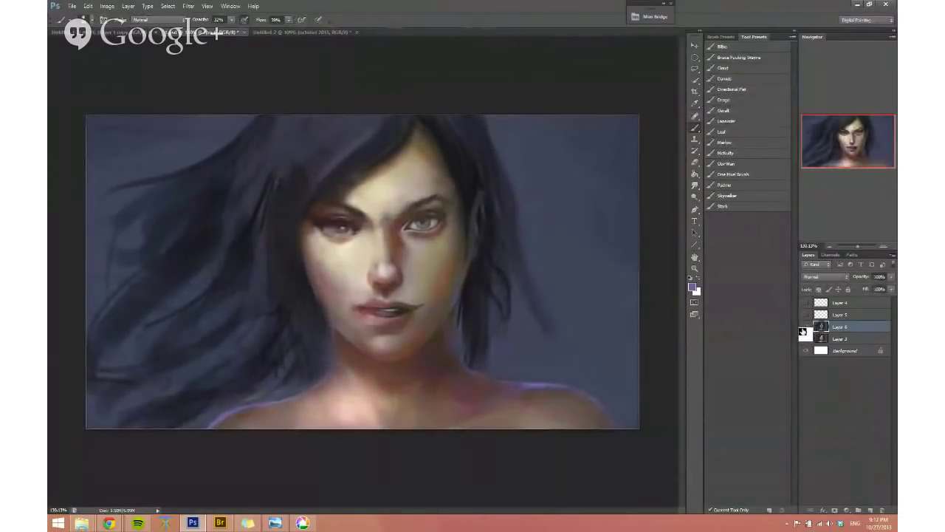
click(805, 328)
click(805, 327)
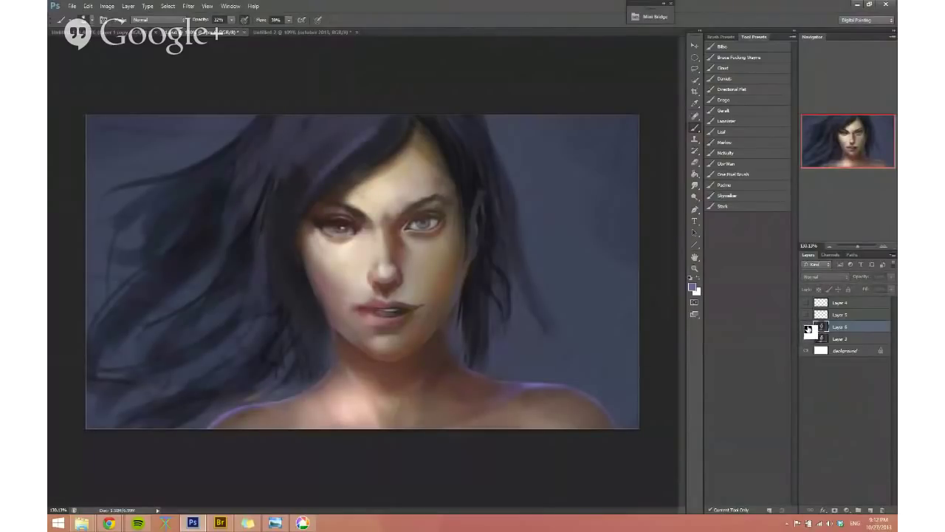
click(805, 328)
click(805, 328)
click(805, 327)
click(805, 328)
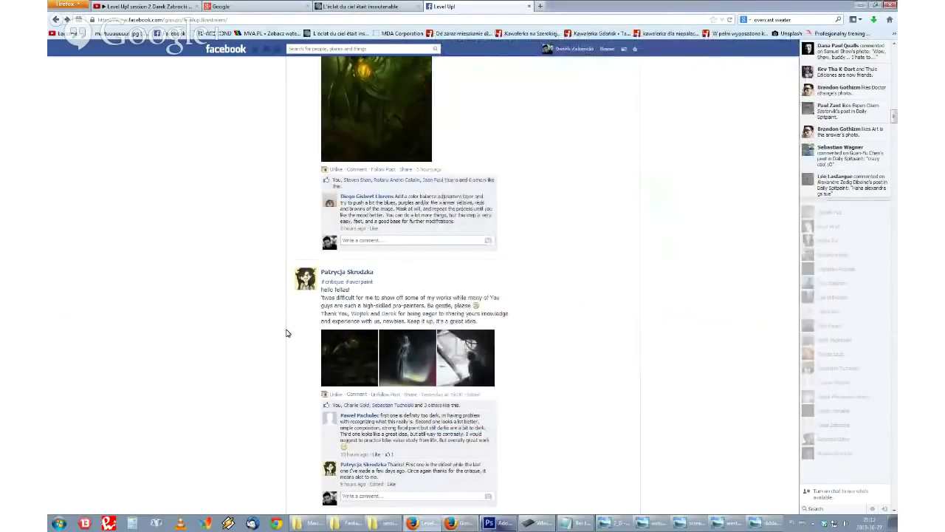
Step: Find the misty mountain landscape critique post in the Level Up! Facebook group and enlarge its image
scroll(287, 333, down, 9)
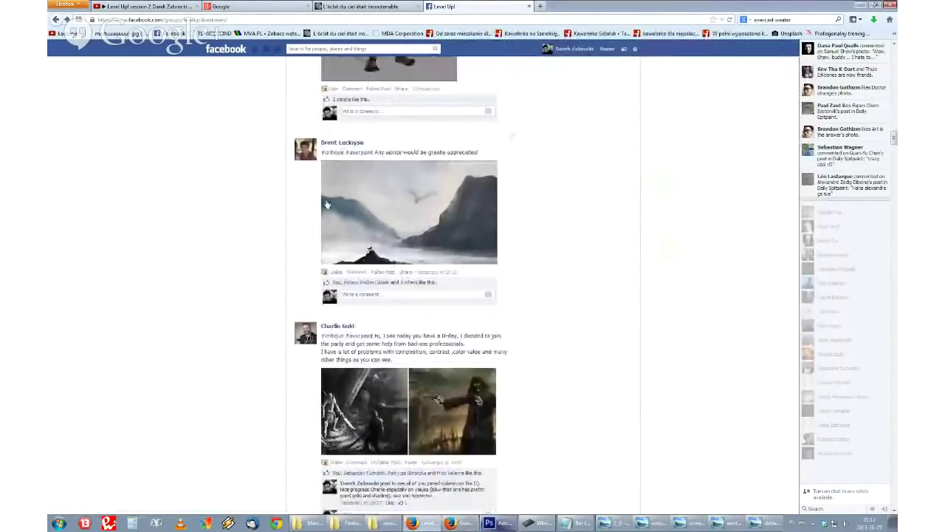
click(342, 196)
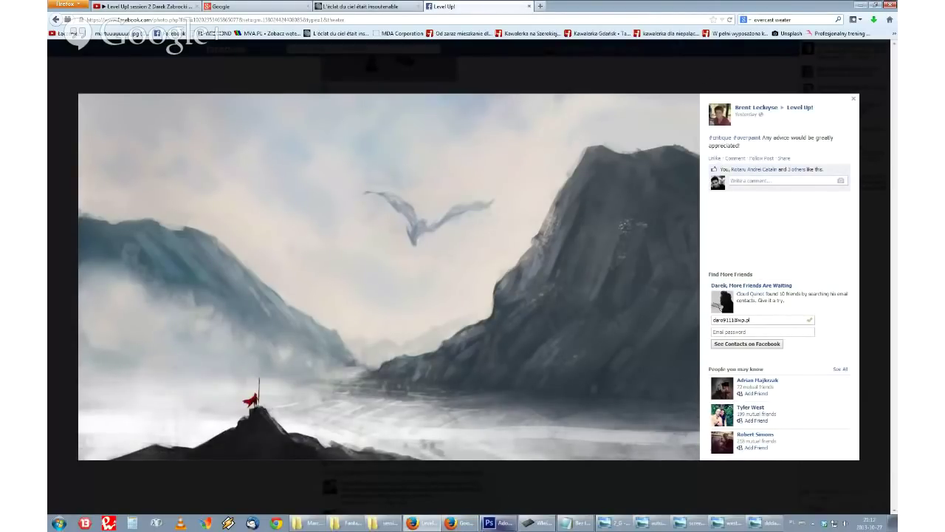
Step: Switch to Photoshop and open the misty mountain landscape image from the session2 folder inside LEVEL UP
click(506, 524)
double_click(180, 63)
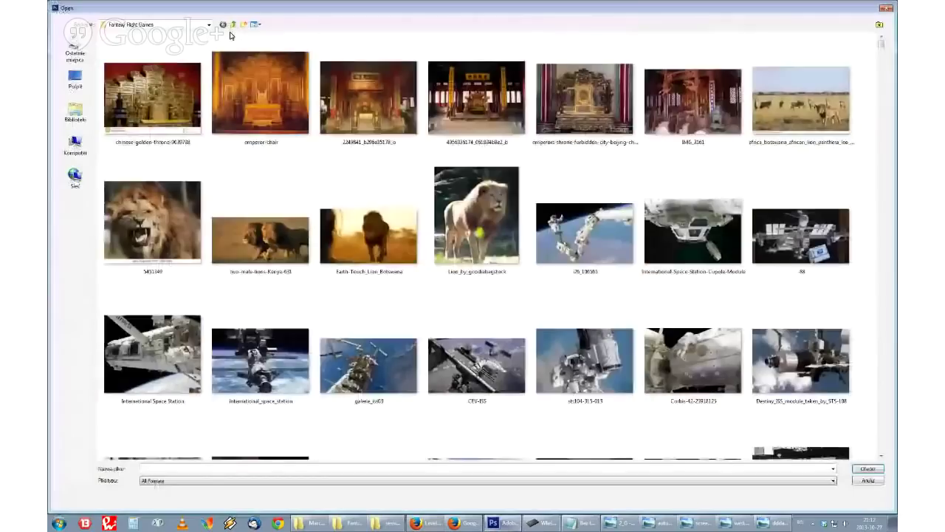
click(232, 24)
double_click(609, 68)
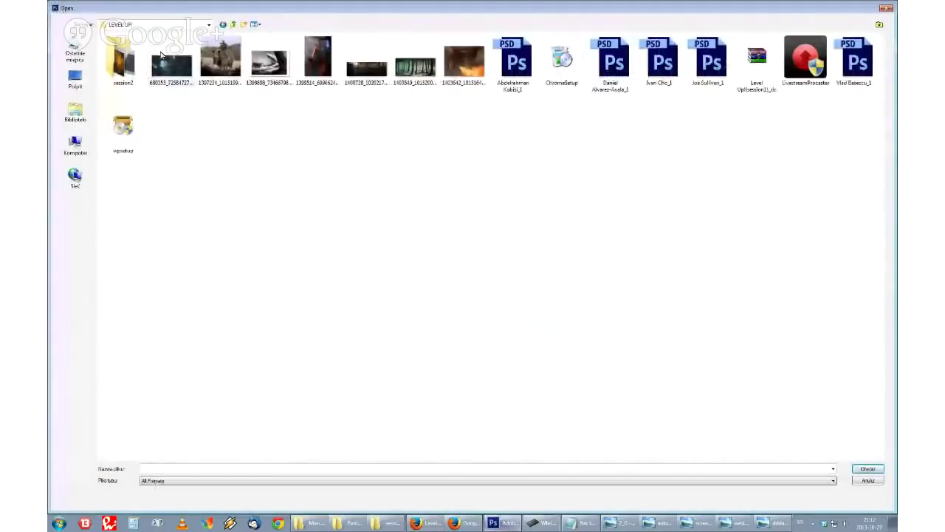
double_click(122, 59)
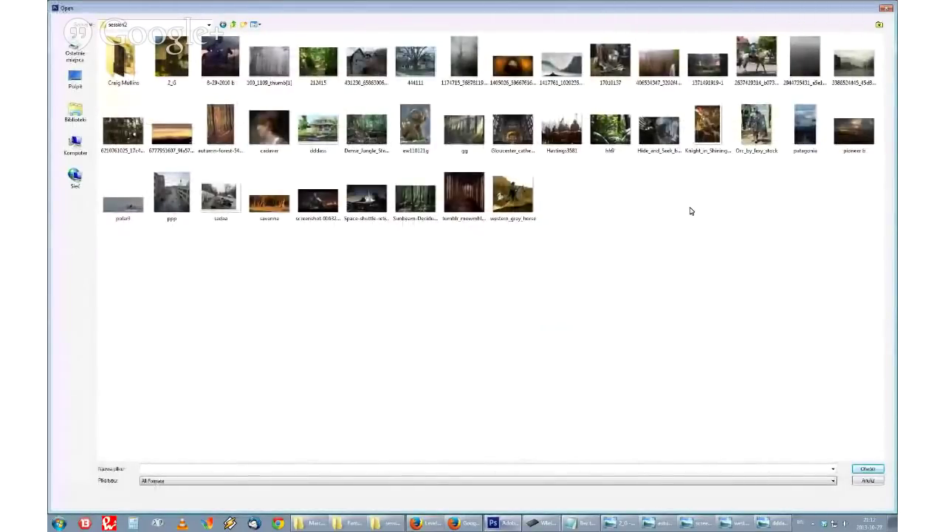
click(575, 89)
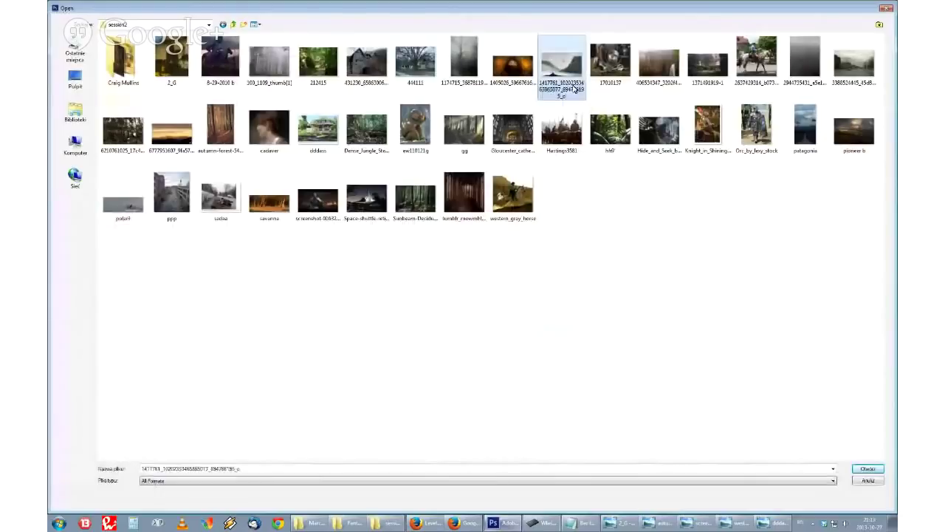
double_click(575, 89)
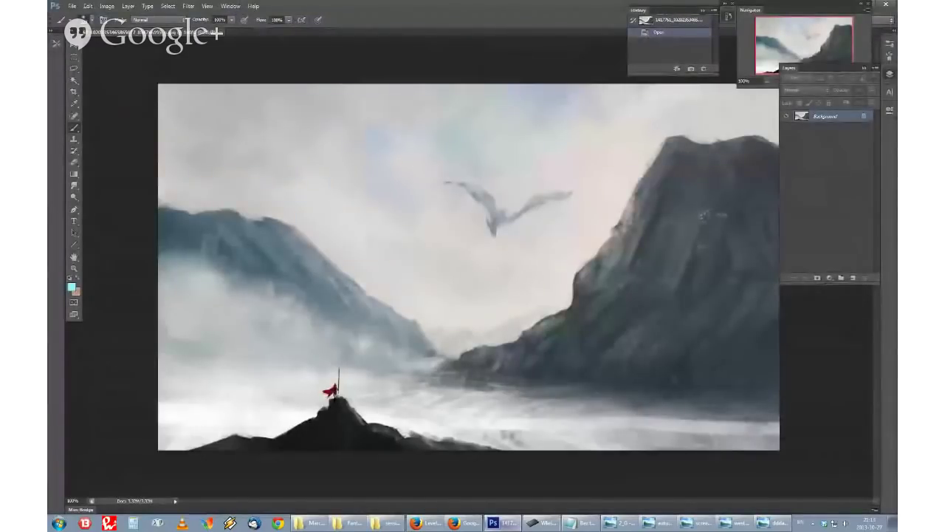
Step: Duplicate the Background layer and add a new empty layer above the copy
right_click(842, 119)
click(838, 130)
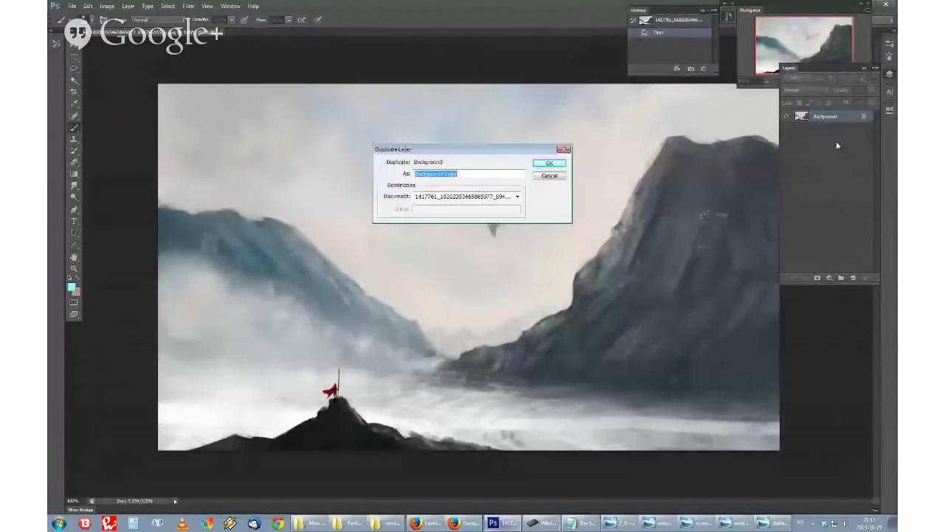
key(Return)
key(ctrl+shift+n)
key(Return)
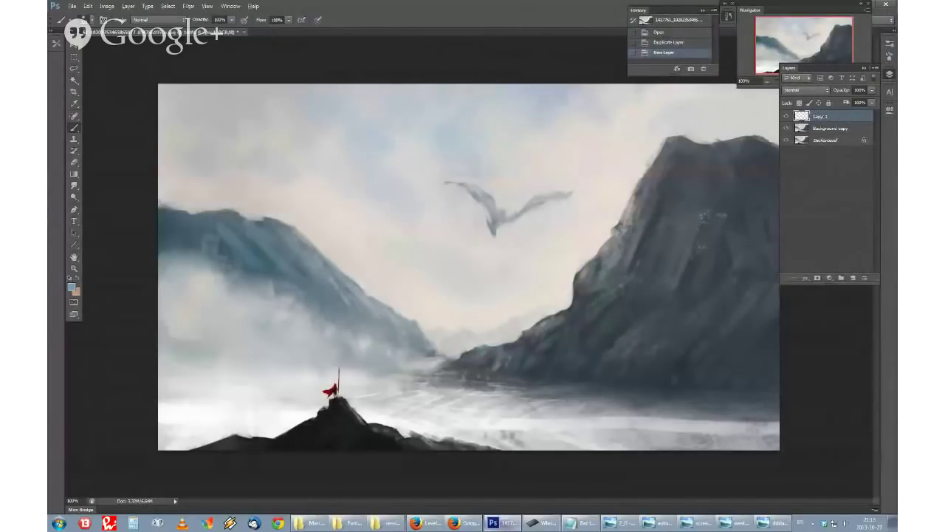
Step: Set up a hard round brush at 100% hardness with a reduced size and a dark tone sampled from the foreground hill
right_click(528, 221)
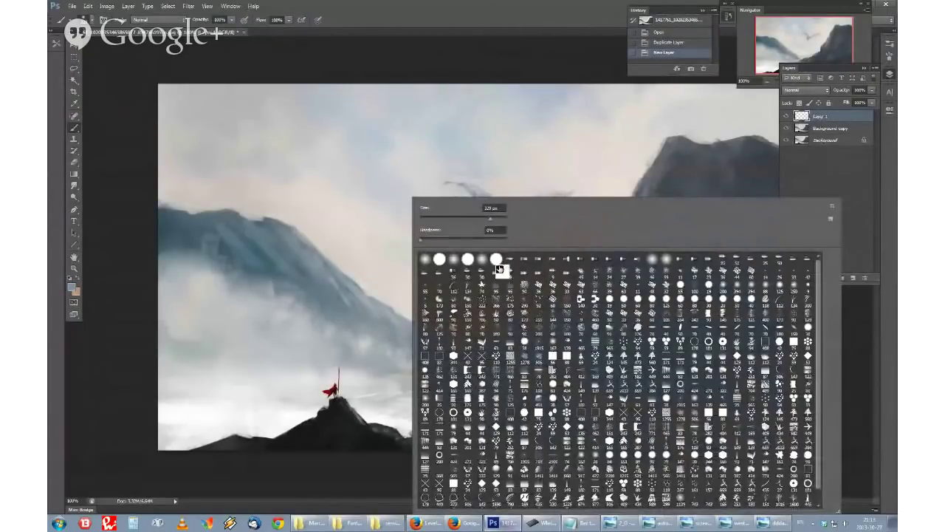
click(497, 261)
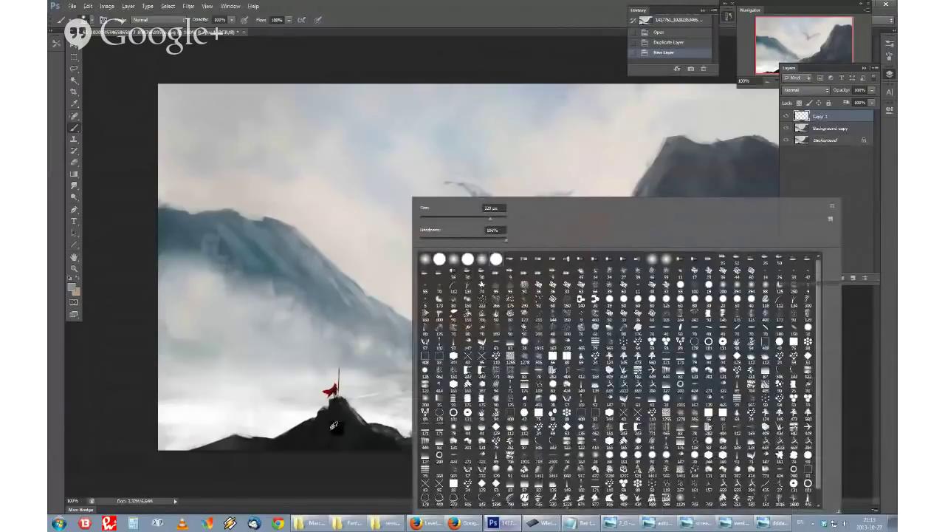
key(Escape)
right_click(553, 221)
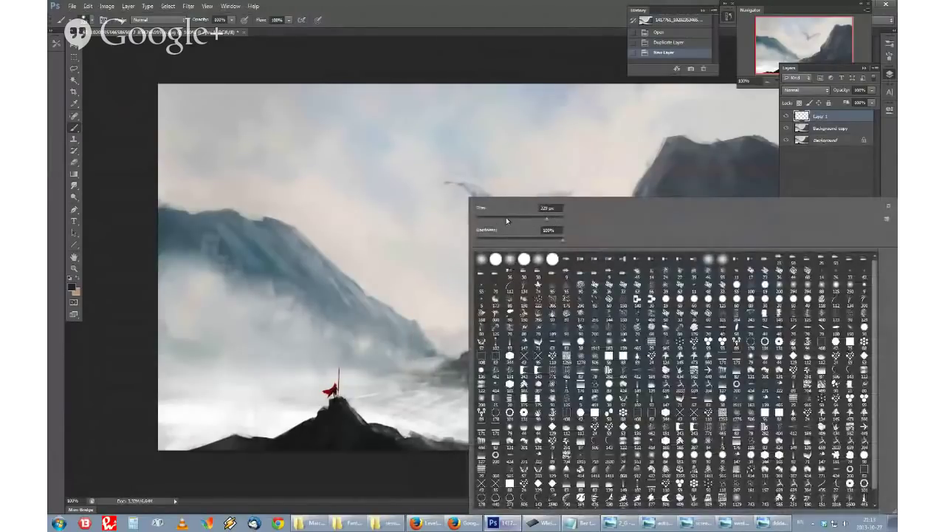
click(339, 427)
right_click(443, 221)
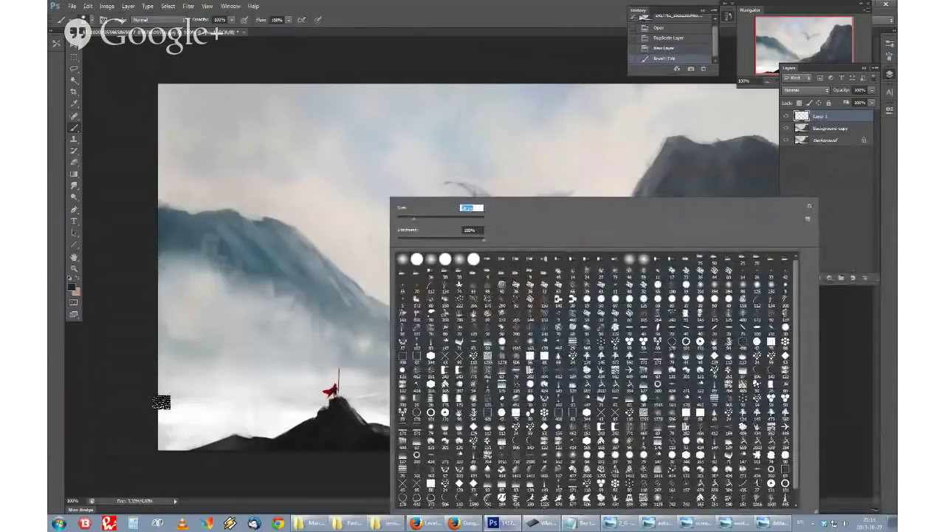
click(176, 396)
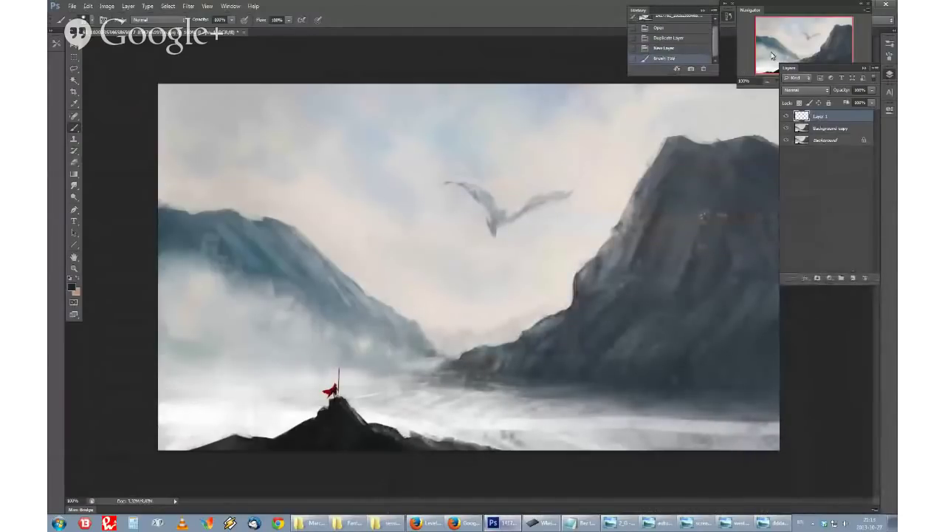
Step: Outline a larger foreground silhouette with two jagged peaks around the caped figure's hill using the Lasso, and return to the brush
key(l)
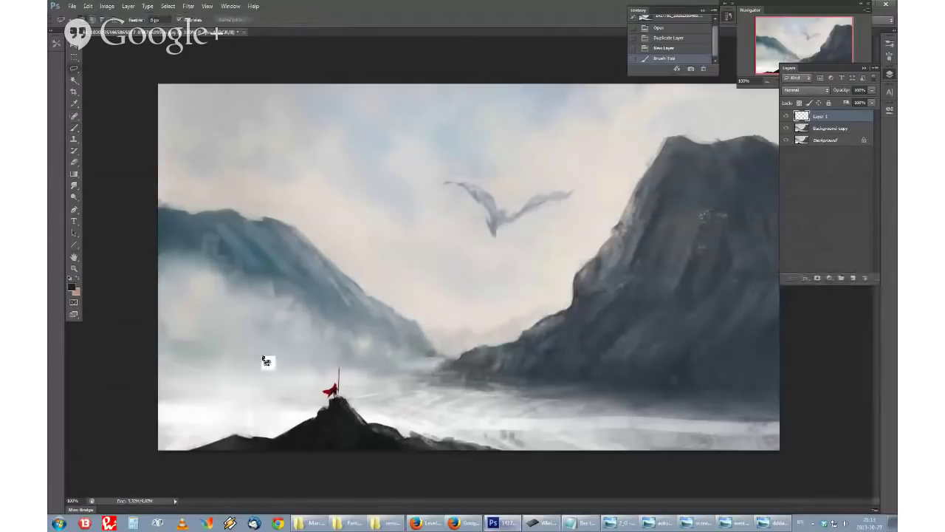
mouse_move(190, 368)
mouse_down()
mouse_move(256, 305)
mouse_move(295, 317)
mouse_move(311, 345)
mouse_move(378, 267)
mouse_move(431, 395)
mouse_move(537, 477)
mouse_move(338, 496)
mouse_move(196, 489)
mouse_move(171, 473)
mouse_move(158, 377)
mouse_up()
key(b)
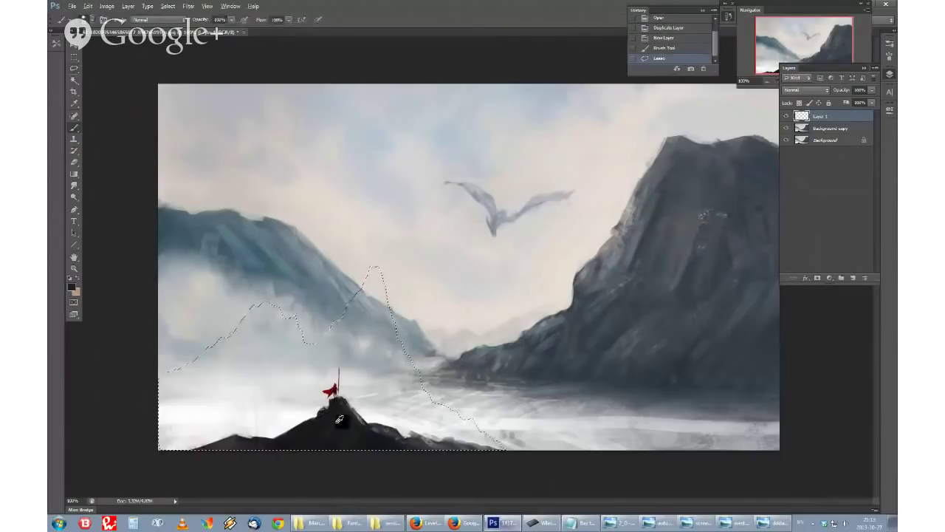
Step: Fill the two-peaked foreground selection with the dark tone using a larger brush, and remove the selection
right_click(405, 341)
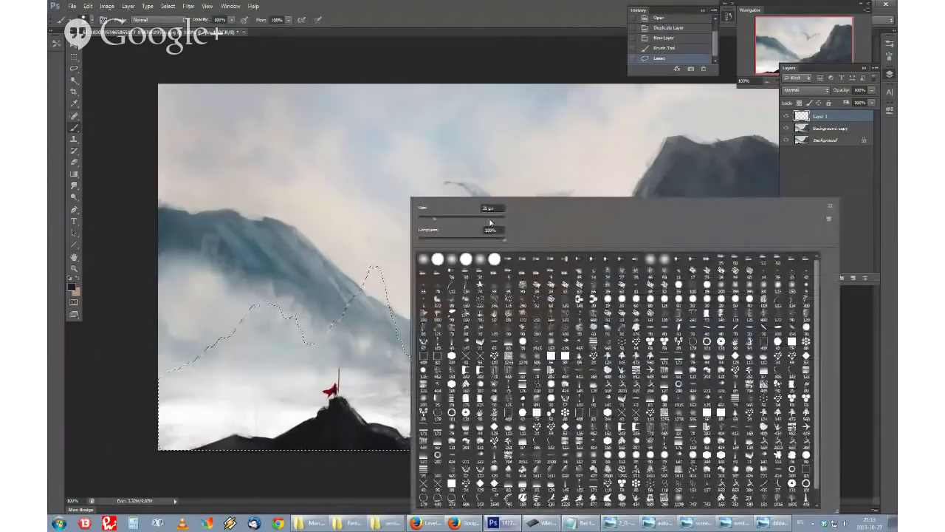
click(489, 219)
click(384, 310)
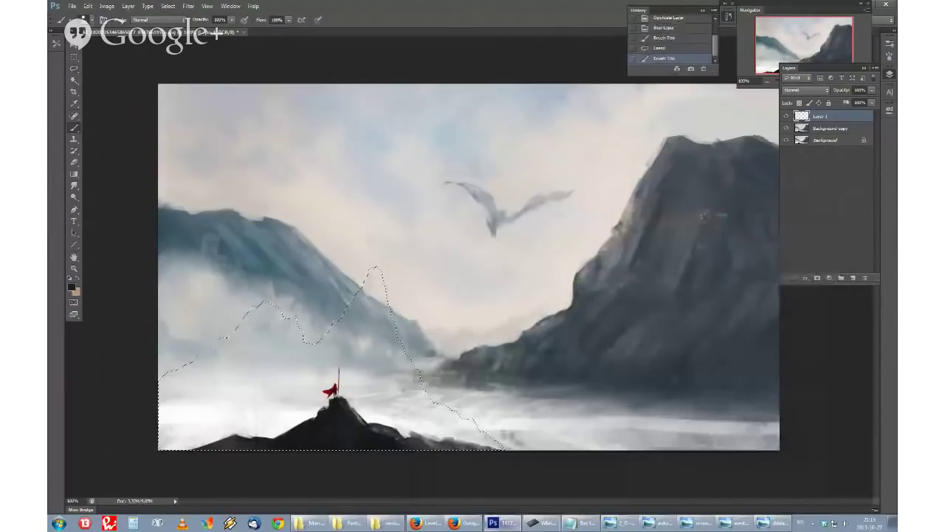
mouse_move(347, 333)
mouse_down()
mouse_move(329, 353)
mouse_move(234, 392)
mouse_move(443, 417)
mouse_up()
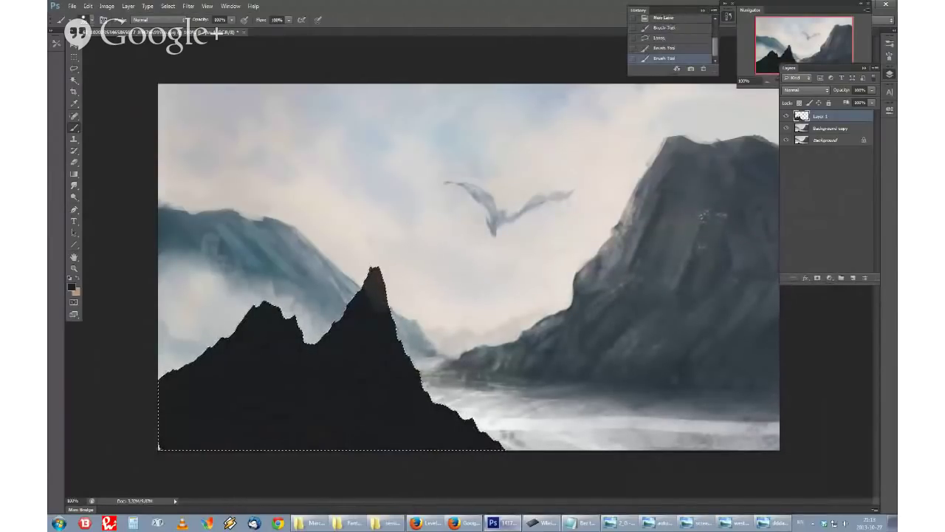
key(l)
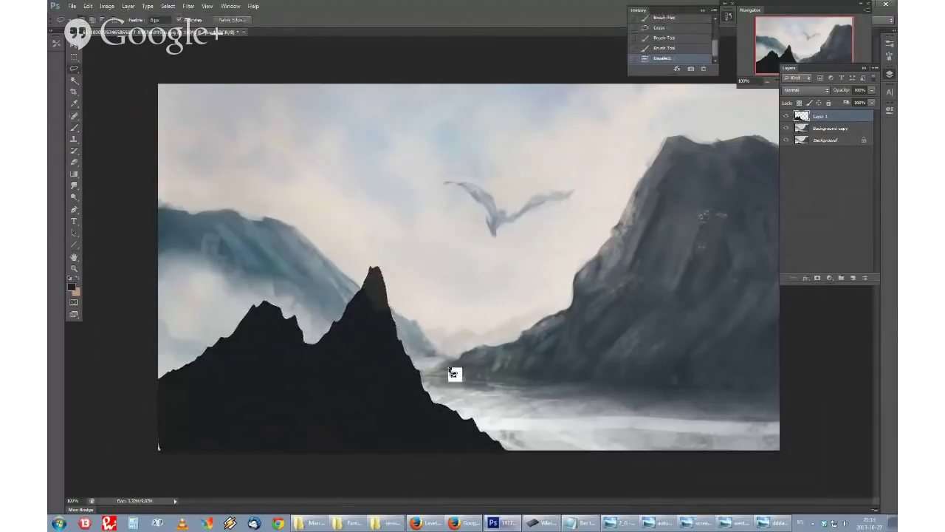
key(ctrl+d)
Step: Add a taller jagged peak to the dark hill with a Lasso selection filled in black, and cover the gap in its lower corner
mouse_move(342, 221)
mouse_down()
mouse_move(309, 243)
mouse_move(296, 279)
mouse_move(302, 286)
mouse_move(286, 314)
mouse_move(300, 384)
mouse_move(367, 315)
mouse_up()
key(b)
drag(277, 366, 333, 222)
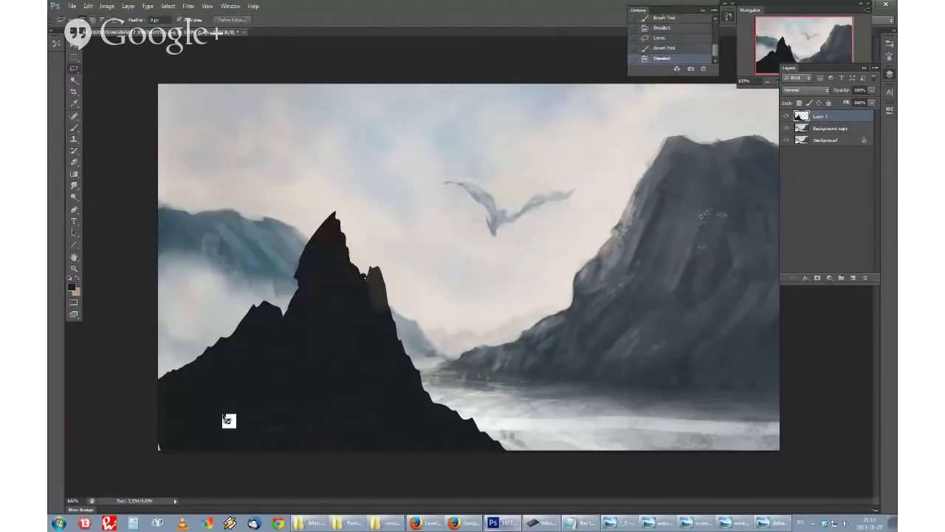
key(b)
right_click(224, 480)
right_click(339, 251)
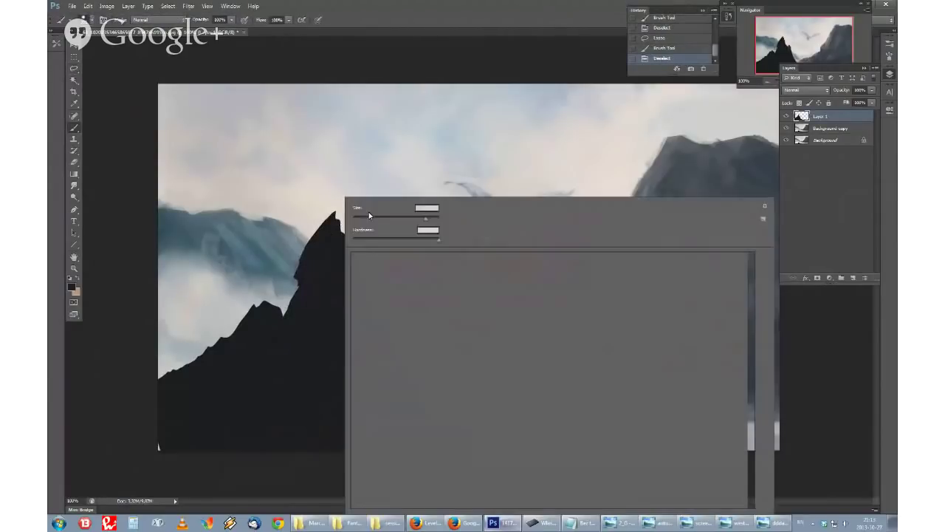
click(169, 417)
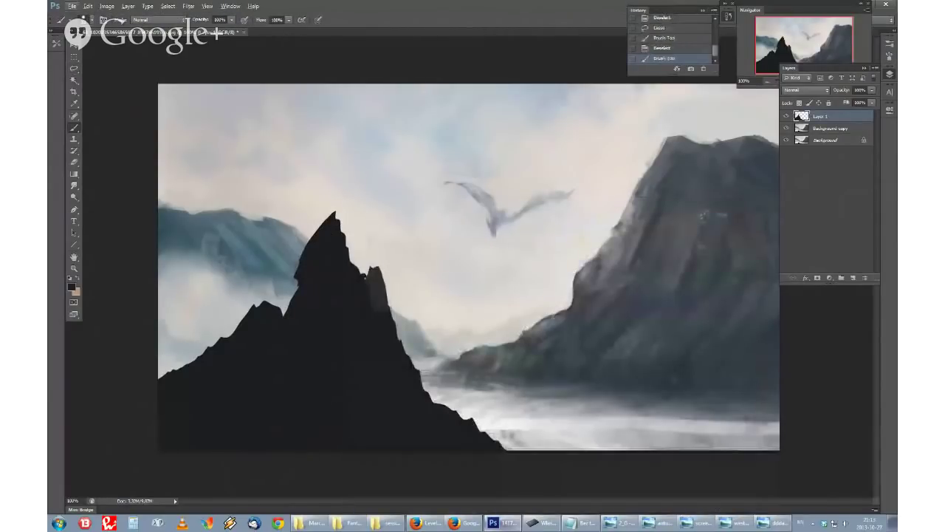
Step: Copy the lassoed caped figure and its pole from Background copy and paste it on a new layer above the visible dark hill
click(786, 116)
click(801, 129)
key(l)
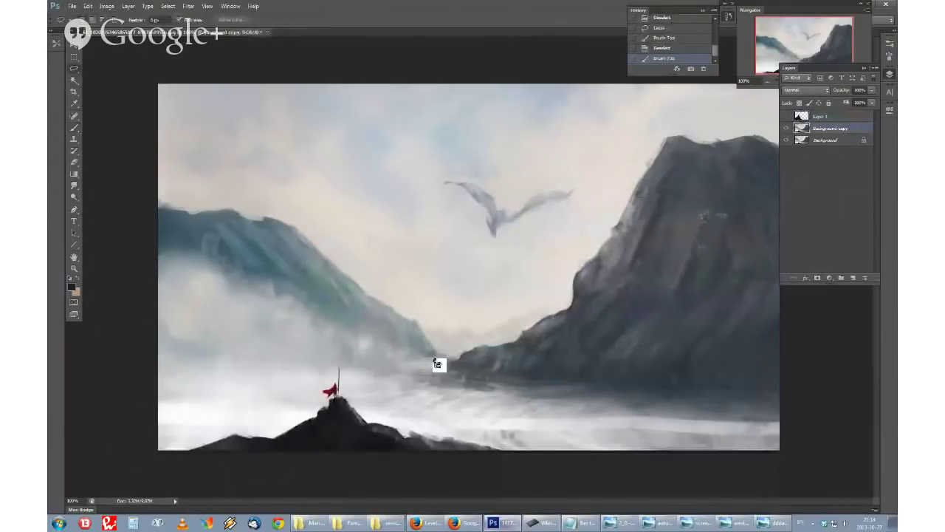
drag(344, 389, 334, 403)
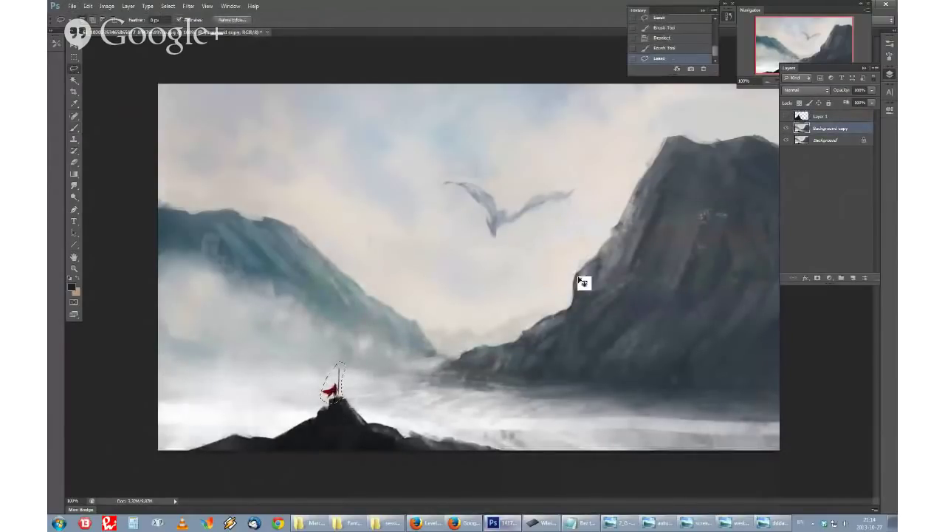
key(ctrl+c)
click(786, 121)
key(ctrl+v)
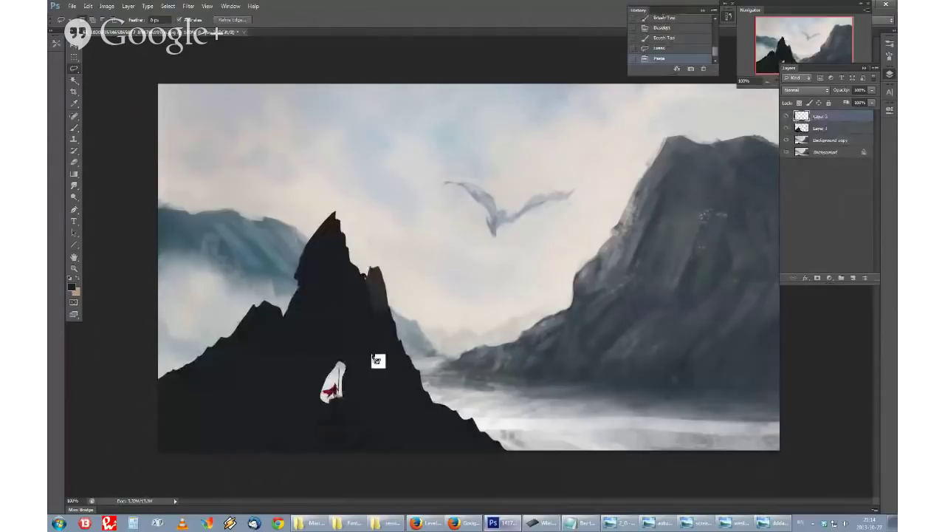
Step: Enlarge the pasted caped figure with Free Transform and stand it on the tallest peak
key(v)
key(ctrl+t)
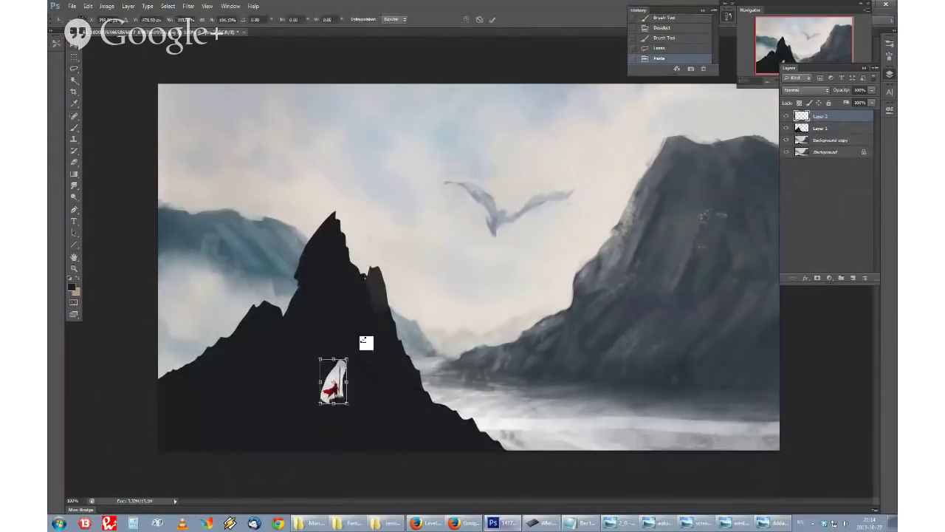
drag(344, 360, 339, 234)
key(Return)
Step: Erase the leftover pale background around the caped figure and its pole with a resized eraser
key(b)
right_click(433, 205)
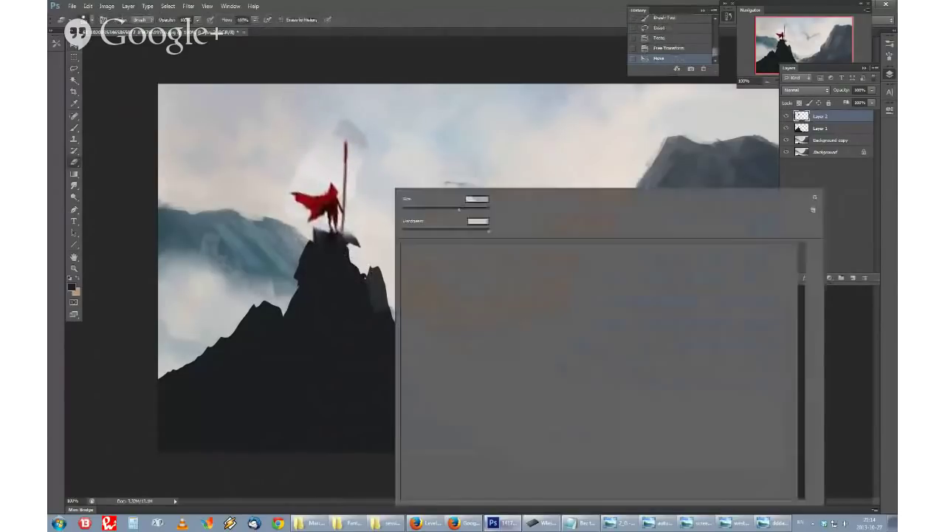
key(Return)
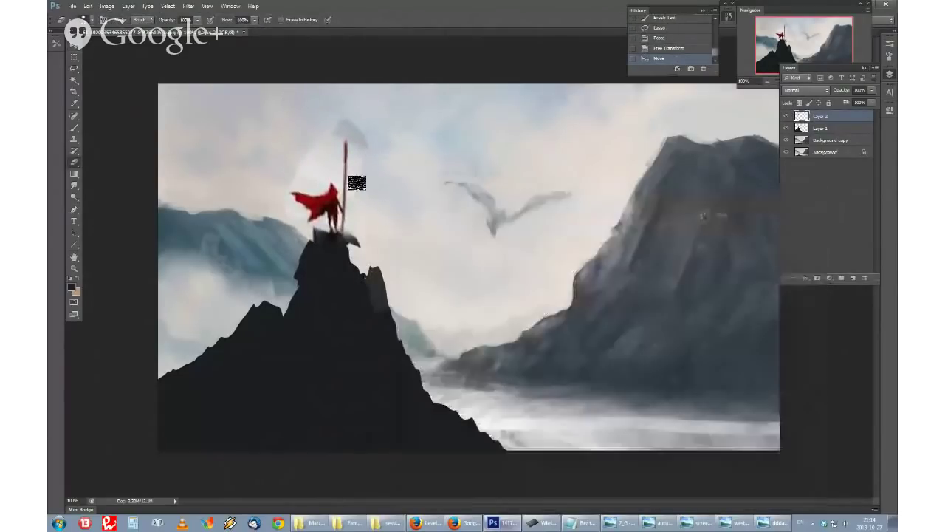
mouse_move(288, 192)
mouse_down()
mouse_move(323, 171)
mouse_move(290, 219)
mouse_up()
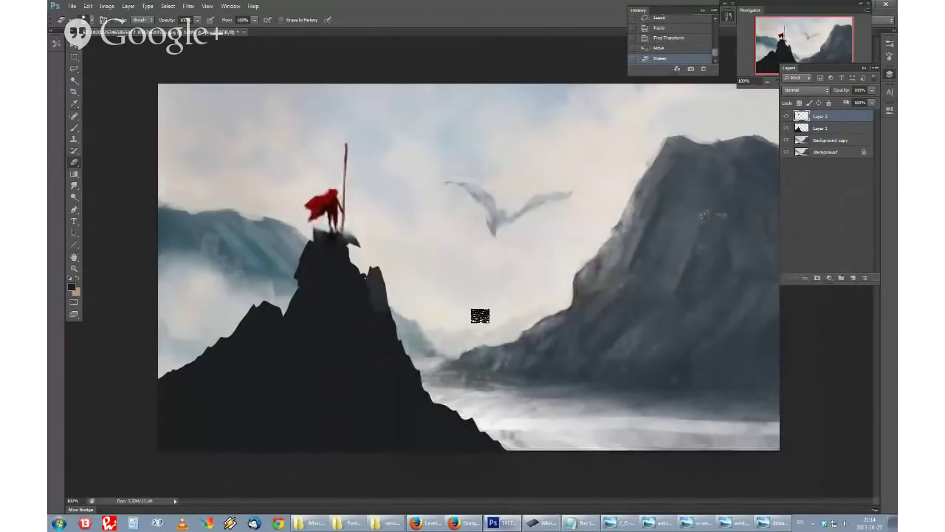
Step: Flip the canvas horizontally and shift the figure and dark hill layers together toward the outer edge of the painting
scroll(481, 317, down, 1)
key(ctrl+shift+h)
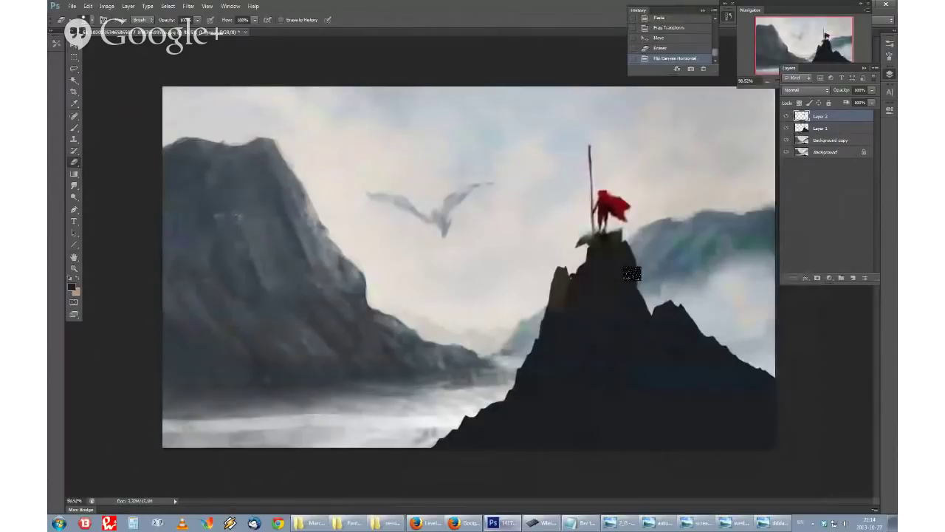
key(v)
shift+click(822, 128)
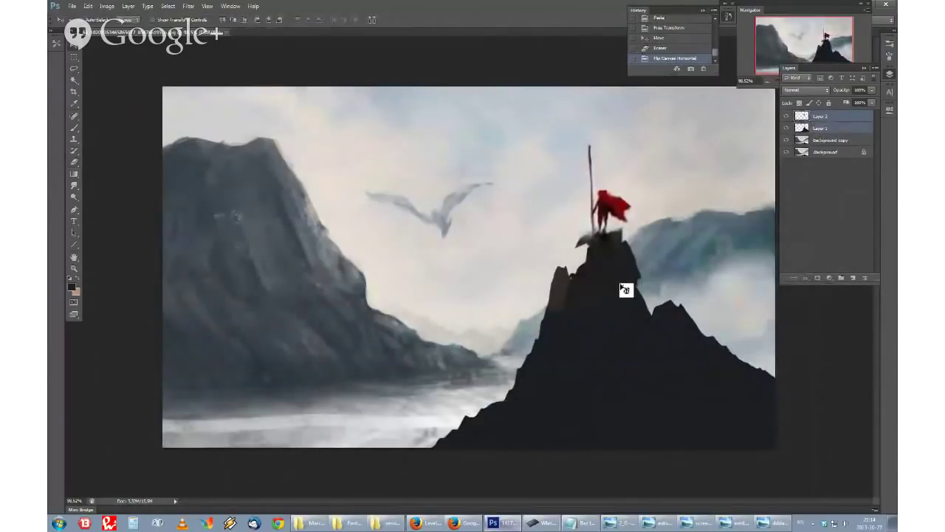
drag(626, 281, 652, 289)
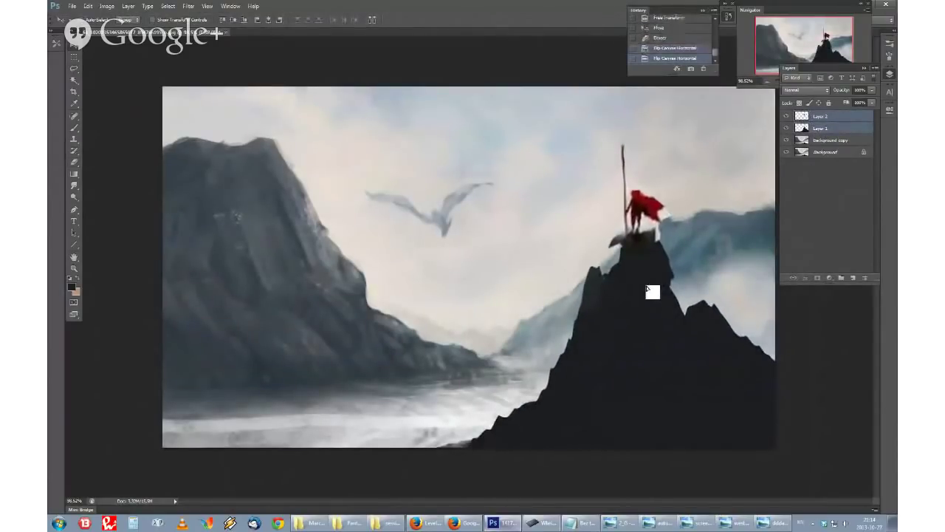
Step: Erase the leftover pale patch beneath the cape on Layer 2
click(835, 130)
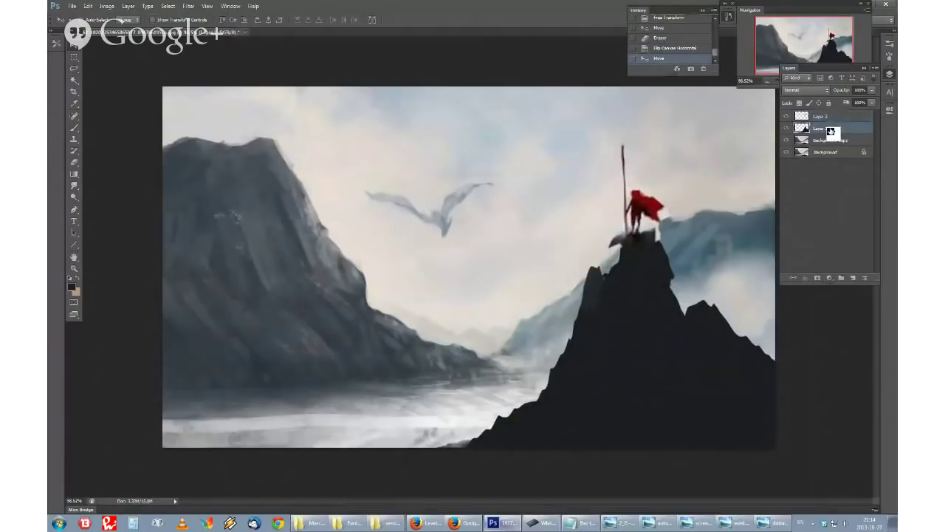
click(823, 118)
key(e)
drag(668, 214, 660, 227)
drag(662, 224, 667, 216)
Step: Extend the cape with sampled reds and paint a dark-haired head over the red hood using a smaller brush
key(b)
right_click(644, 213)
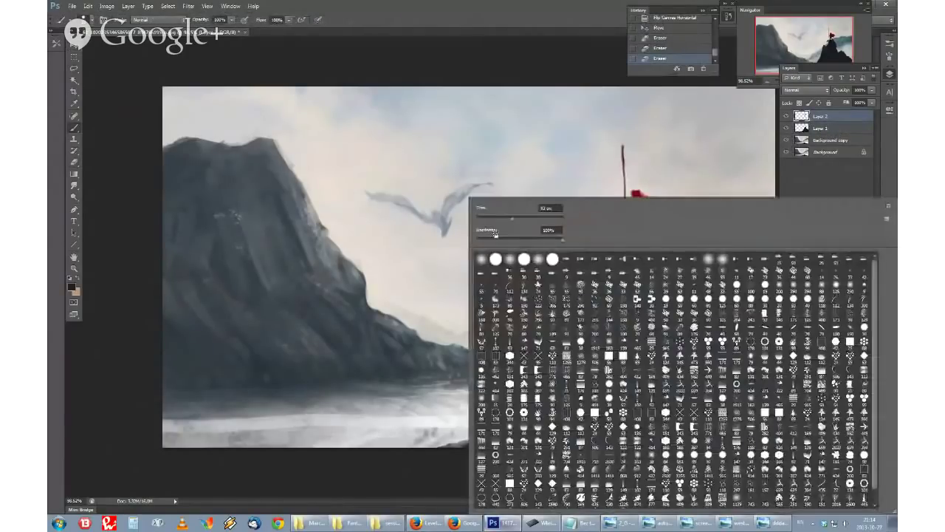
alt+click(636, 194)
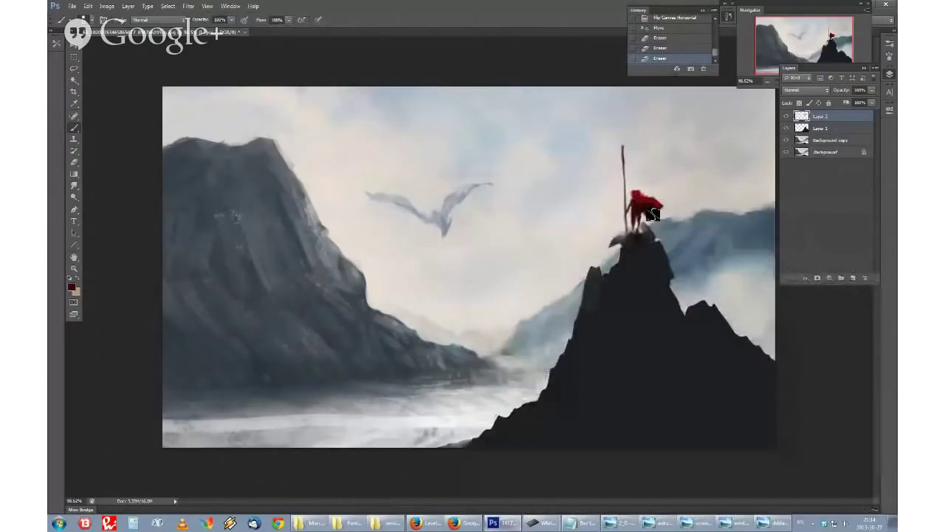
drag(653, 214, 659, 211)
alt+click(654, 197)
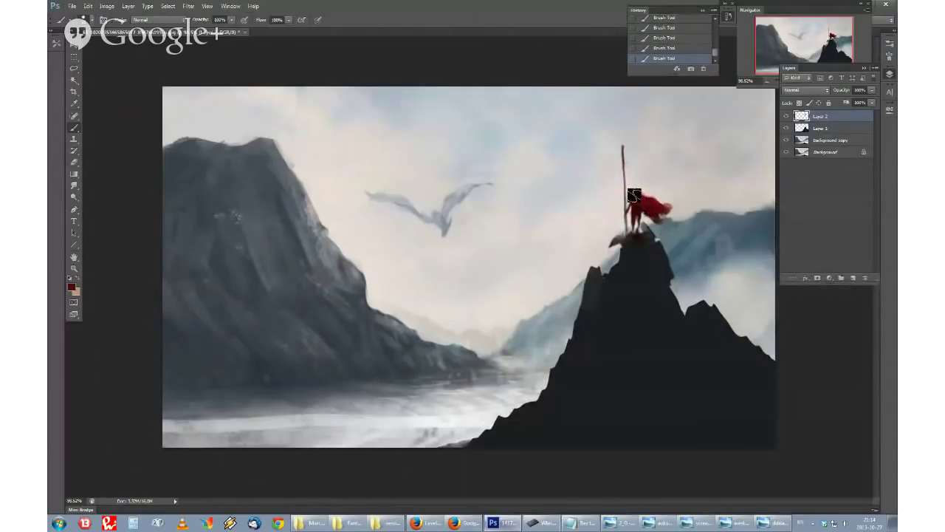
right_click(616, 215)
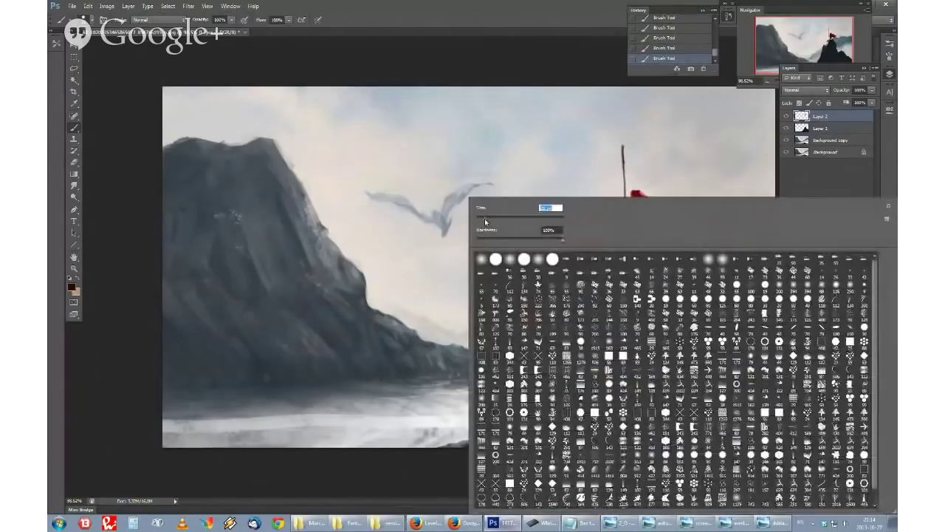
click(557, 54)
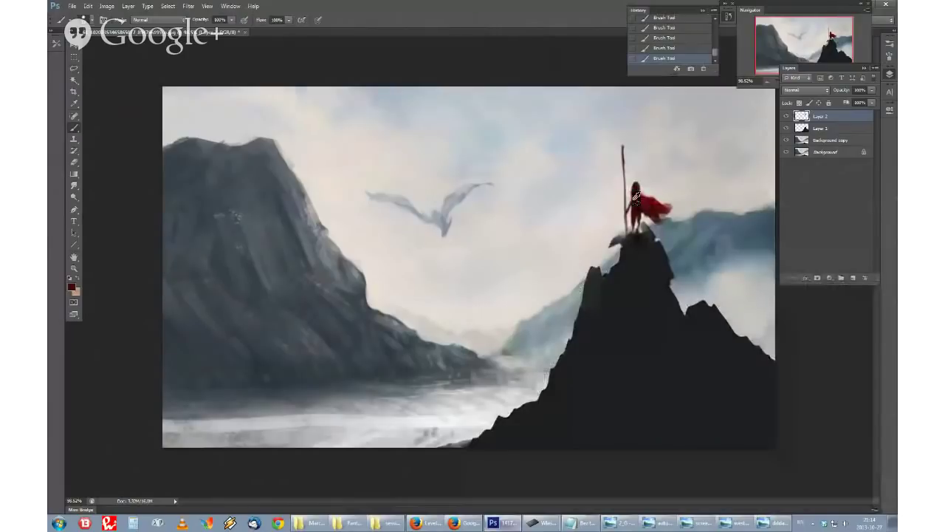
Step: Lengthen the cape into wind-blown, ragged ends using light and dark reds sampled from it
alt+click(654, 202)
mouse_move(669, 212)
mouse_down()
mouse_move(690, 211)
mouse_move(662, 220)
mouse_up()
alt+click(661, 208)
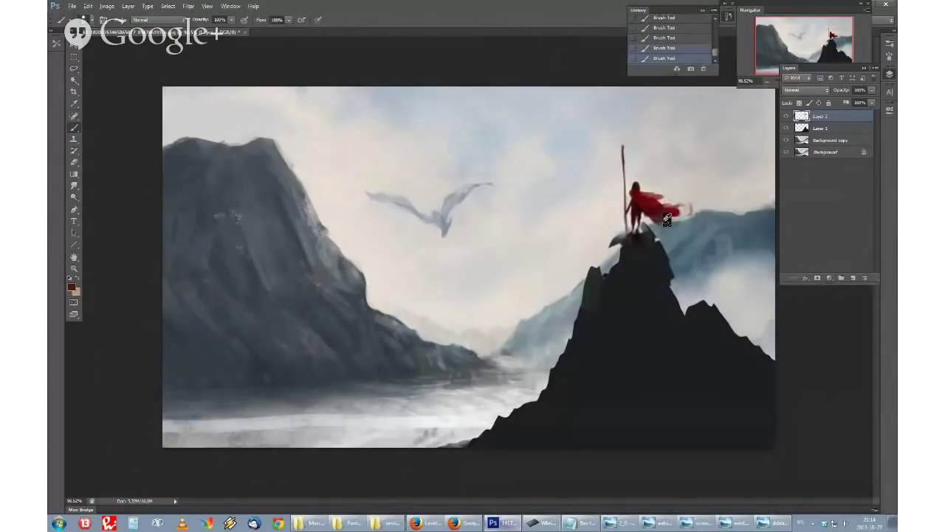
alt+click(655, 204)
alt+click(655, 206)
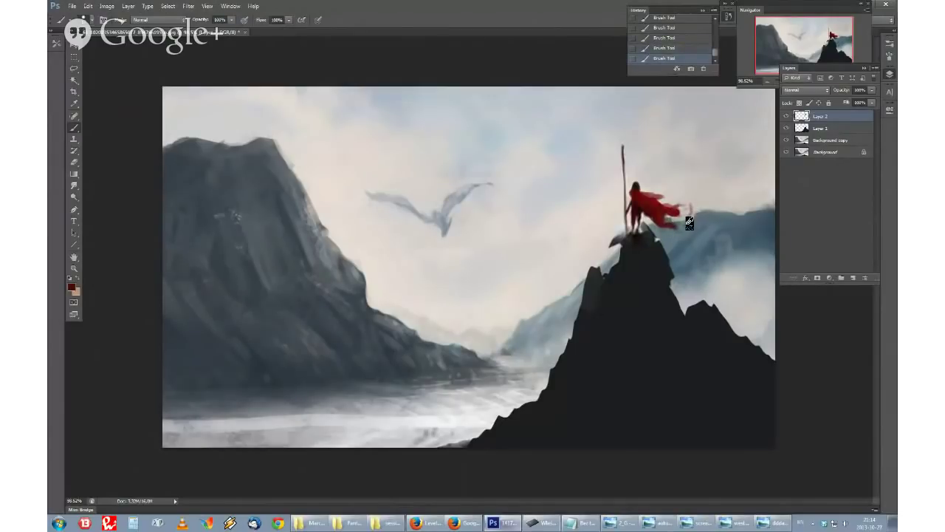
Step: Trim the faint outer tips of the cape with the Eraser
key(e)
drag(684, 221, 731, 204)
click(696, 210)
key(b)
Step: Erase the tall vertical pole beside the figure
key(e)
drag(622, 144, 619, 171)
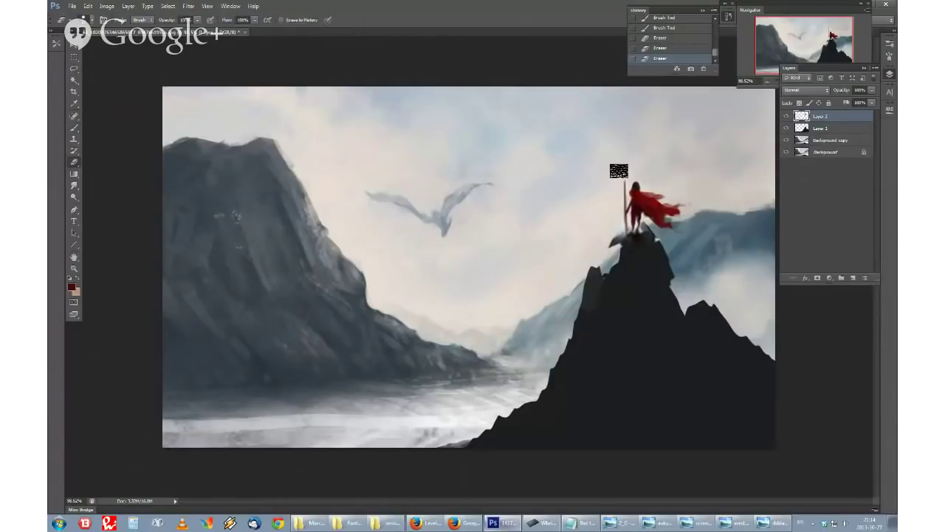
key(ctrl+z)
drag(621, 152, 624, 225)
Step: Paint a long slanted sword in the figure's hand with a thinner dark red brush
key(b)
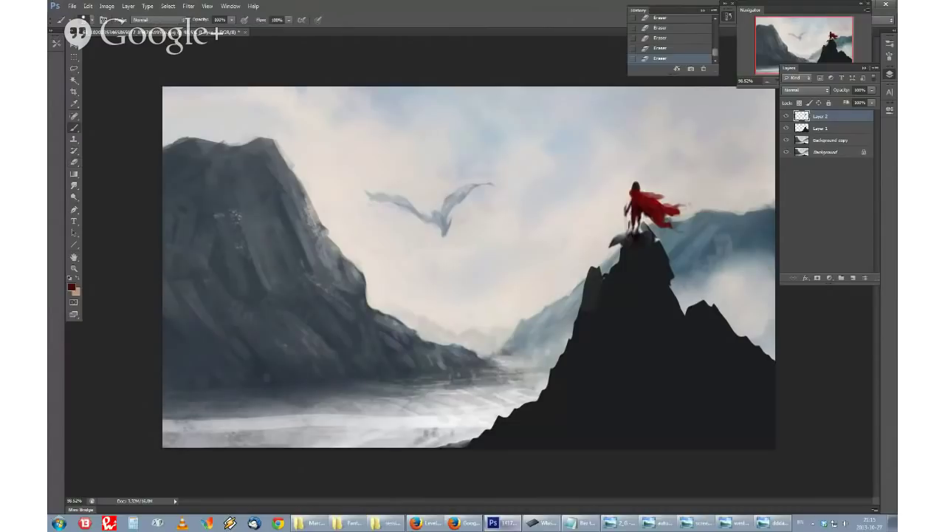
right_click(479, 212)
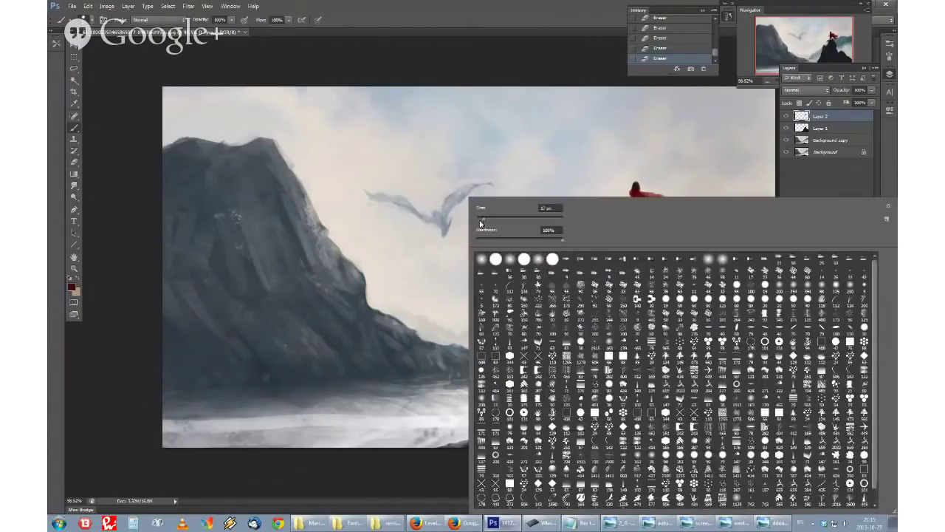
click(501, 37)
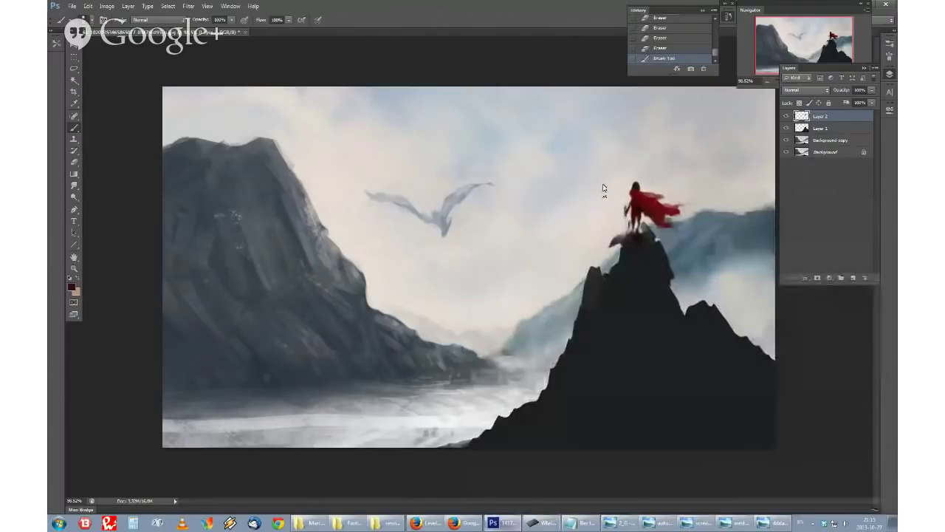
drag(596, 170, 638, 235)
Step: Flip the canvas horizontally and shorten the sword by erasing its tip
key(h)
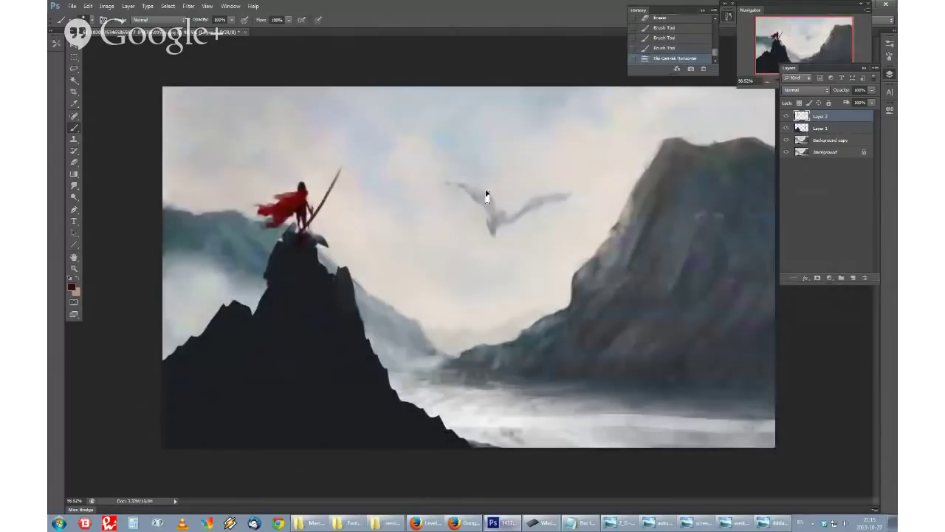
key(e)
drag(339, 164, 332, 184)
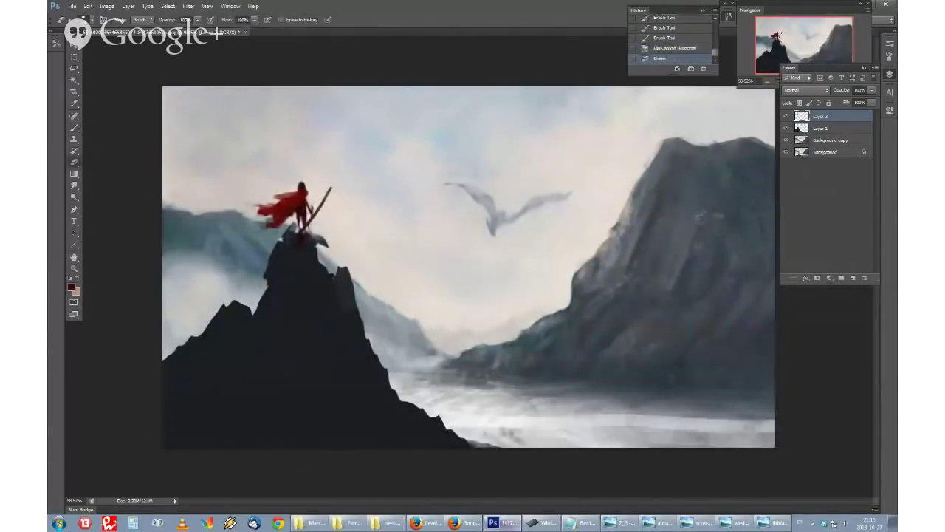
Step: Paint a highlight along the sword blade with a light tone sampled from the sky, and undo the last stroke
key(b)
alt+click(383, 139)
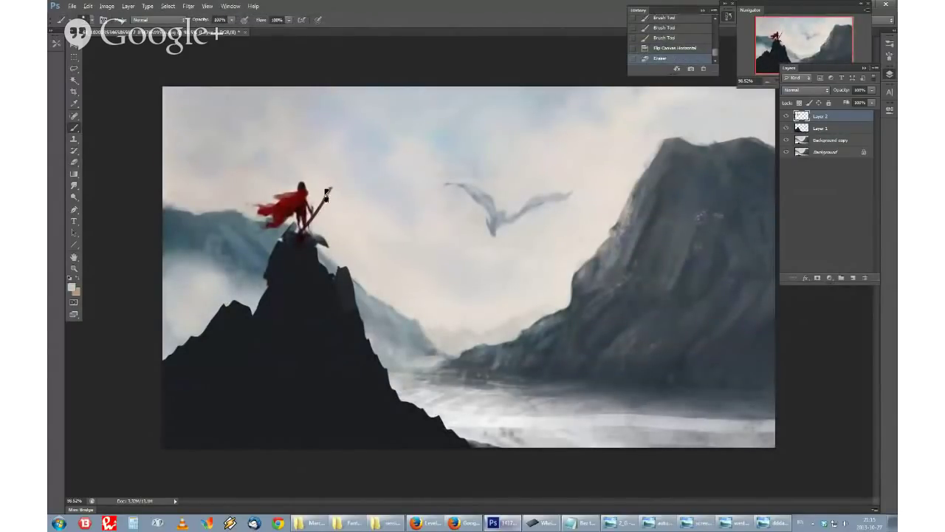
drag(329, 193, 326, 201)
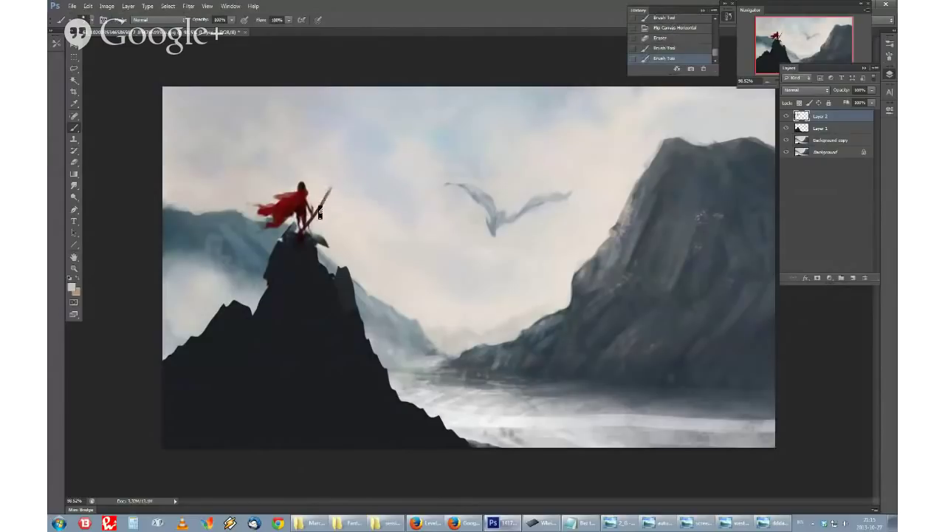
click(320, 214)
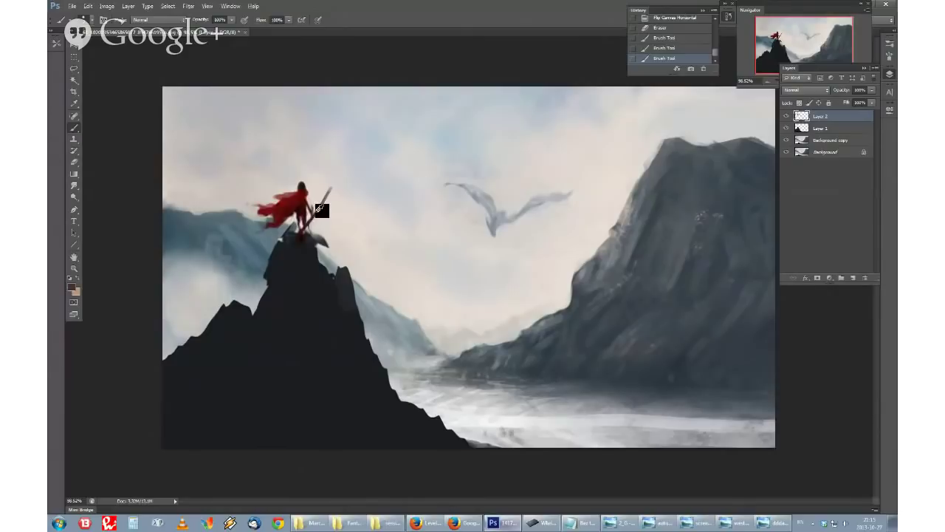
key(ctrl+z)
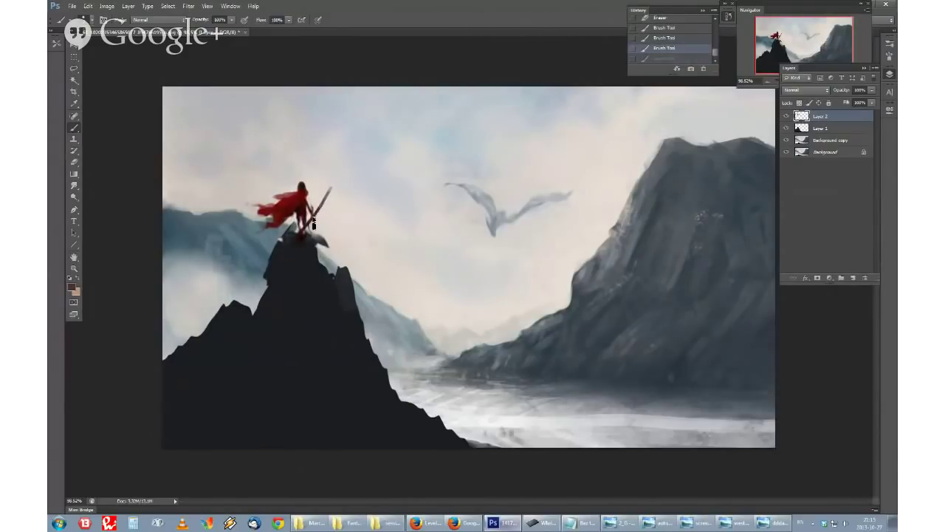
Step: Thicken the sword blade and its lower end with dark red strokes, using a darker tone sampled from the figure
mouse_move(323, 207)
mouse_down()
mouse_move(309, 237)
mouse_move(308, 217)
mouse_move(313, 233)
mouse_up()
alt+click(301, 223)
key(e)
key(ctrl+z)
key(b)
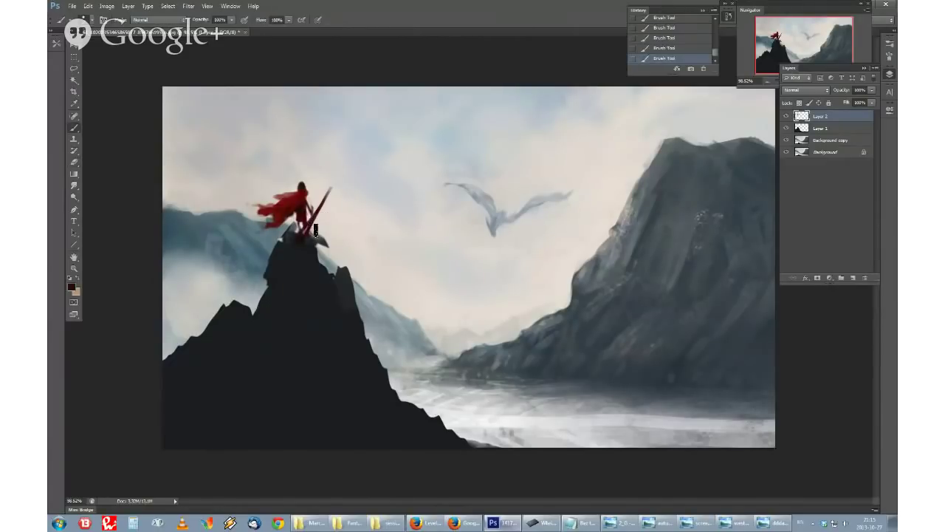
Step: Shift the figure slightly upward and erase its lower legs, the sword's lower end and the leftover rock around its feet
key(v)
mouse_move(300, 208)
mouse_down()
mouse_move(302, 196)
mouse_move(282, 233)
mouse_move(325, 240)
mouse_up()
key(e)
mouse_move(316, 231)
mouse_down()
mouse_move(324, 235)
mouse_move(313, 235)
mouse_up()
click(310, 224)
Step: Paint dark legs in a wide stance and a sloping rock ledge beneath them on Layer 2, and flip the canvas horizontally
click(831, 128)
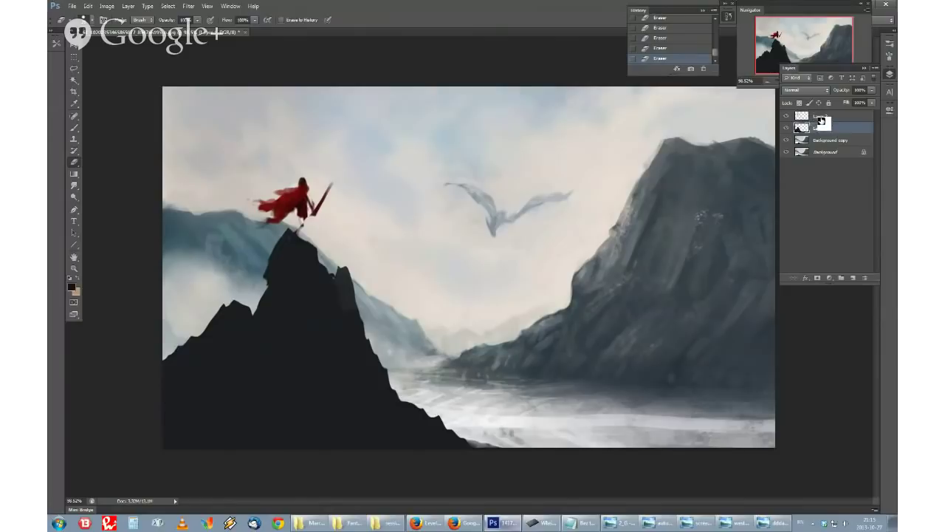
drag(822, 122, 822, 116)
key(b)
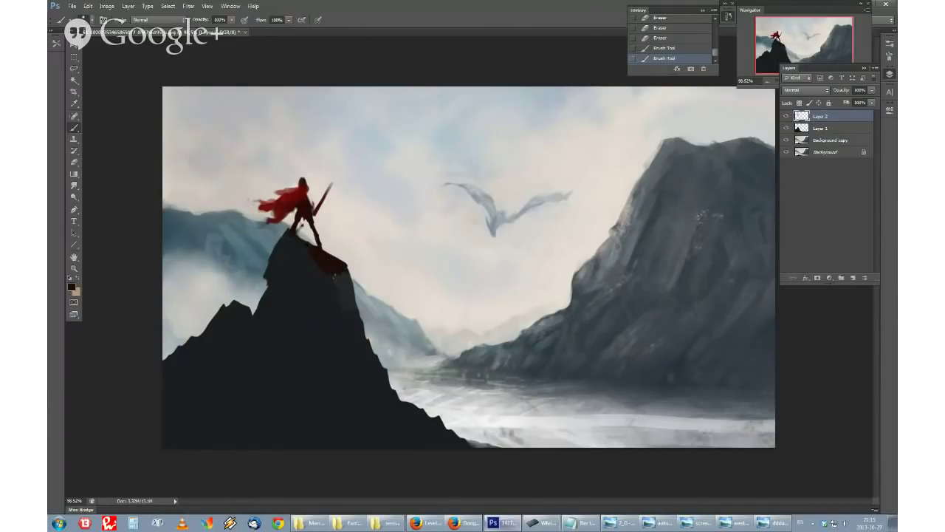
key(ctrl+shift+h)
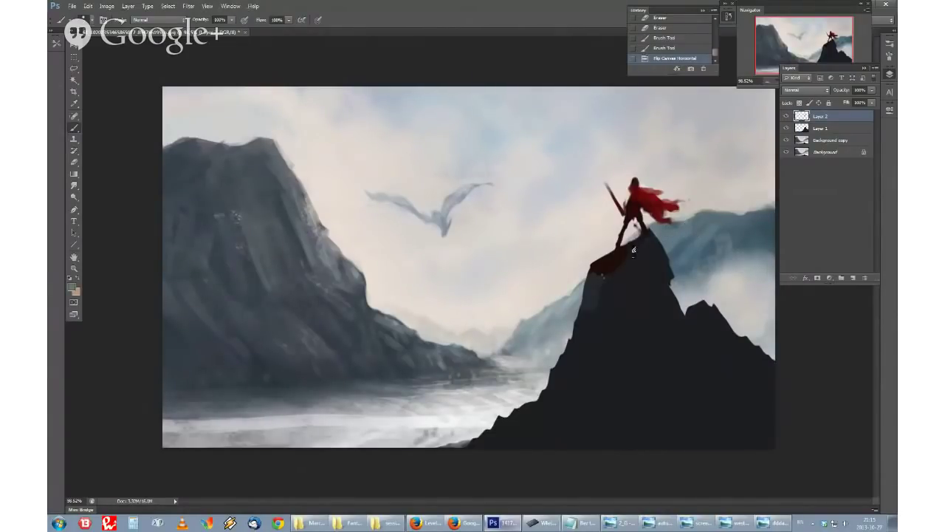
Step: Choose a textured brush tip at a smaller size, test it on the foreground peak, and undo the last stroke
right_click(606, 301)
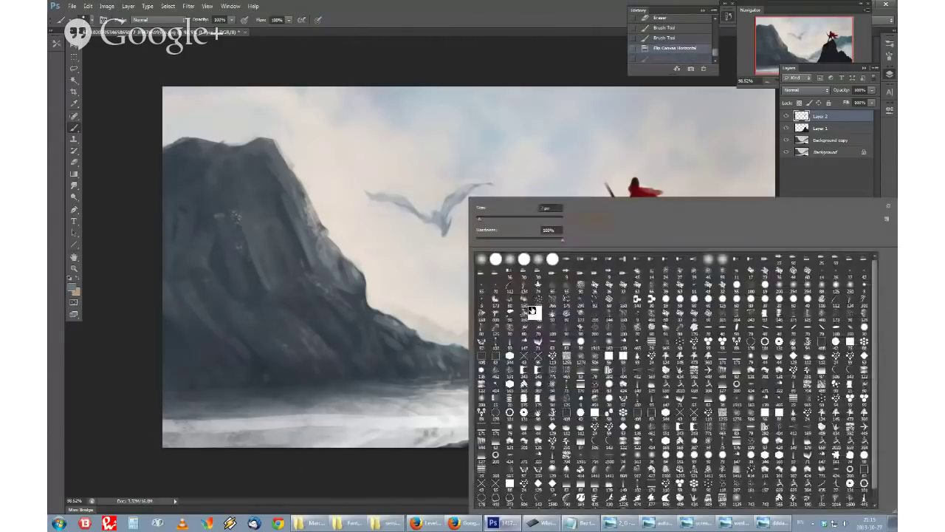
click(555, 311)
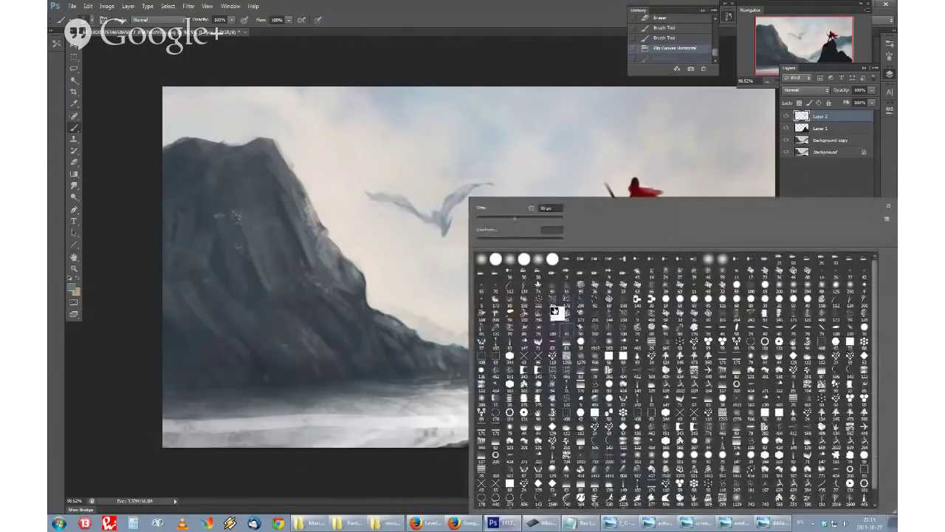
click(512, 165)
right_click(592, 251)
click(505, 217)
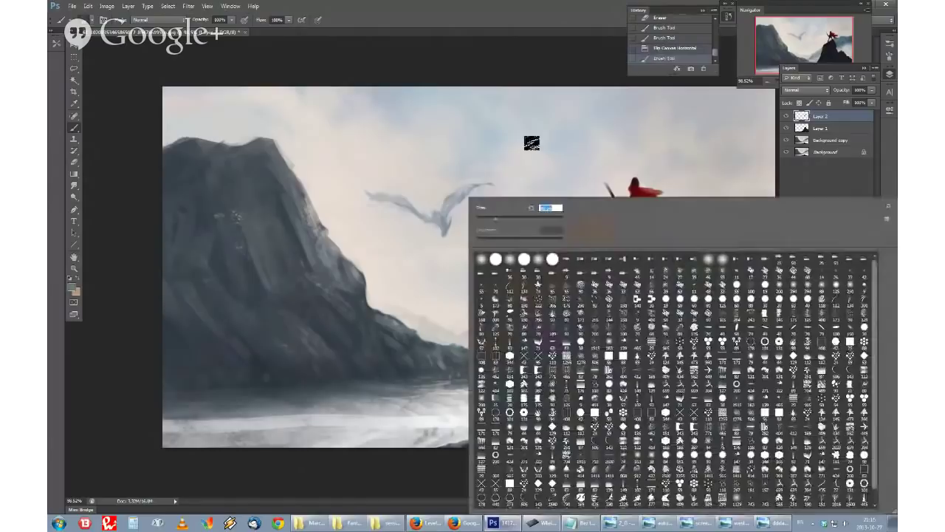
click(532, 144)
mouse_move(634, 239)
mouse_down()
mouse_move(591, 278)
mouse_move(621, 266)
mouse_move(614, 291)
mouse_move(600, 299)
mouse_move(610, 387)
mouse_move(640, 345)
mouse_move(618, 367)
mouse_move(645, 390)
mouse_up()
key(ctrl+z)
Step: Paint muted grey rock texture over the ledge and down the foreground peak with tones sampled from the rock
alt+click(627, 249)
mouse_move(594, 331)
mouse_down()
mouse_move(567, 380)
mouse_move(568, 366)
mouse_move(587, 368)
mouse_move(588, 352)
mouse_move(602, 385)
mouse_move(597, 361)
mouse_move(609, 379)
mouse_move(600, 401)
mouse_move(571, 404)
mouse_move(565, 443)
mouse_move(552, 387)
mouse_move(526, 429)
mouse_up()
alt+click(587, 353)
mouse_move(607, 424)
mouse_down()
mouse_move(628, 389)
mouse_move(608, 399)
mouse_up()
alt+click(659, 385)
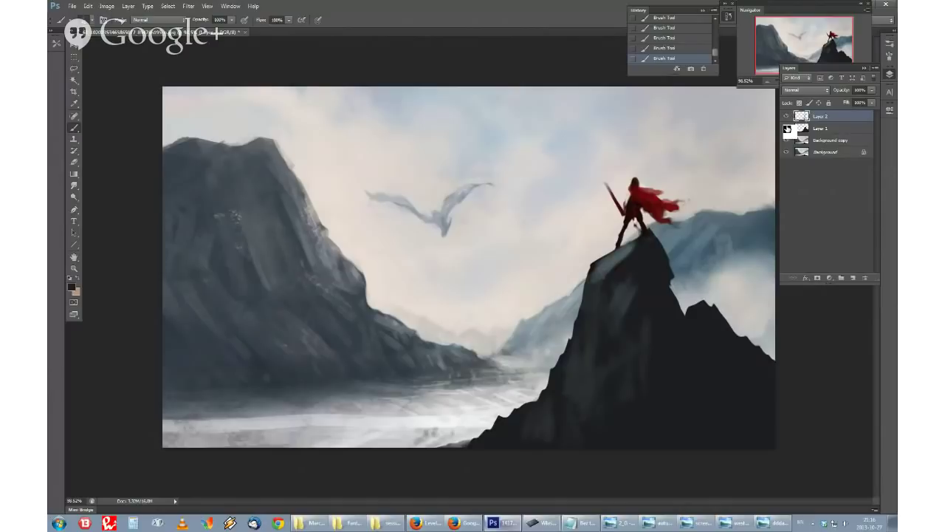
Step: Lasso the painted rock area below the figure's feet and cut it from Layer 2 to a new layer
key(l)
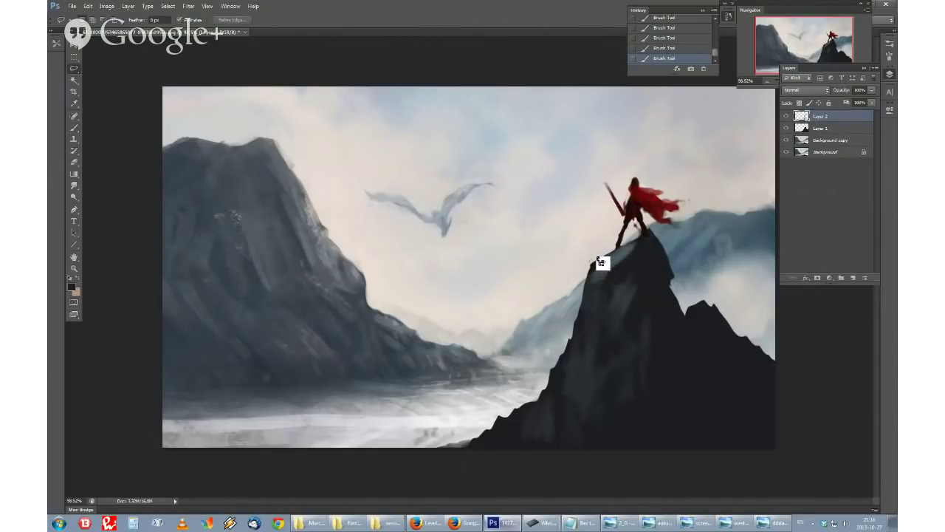
mouse_move(600, 260)
mouse_down()
mouse_move(629, 249)
mouse_move(696, 382)
mouse_move(382, 435)
mouse_move(590, 260)
mouse_up()
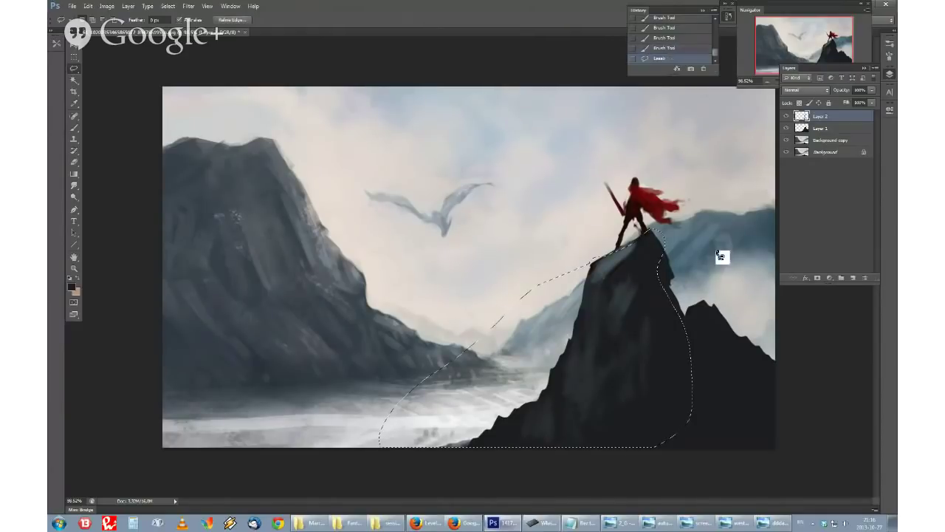
right_click(624, 322)
click(665, 403)
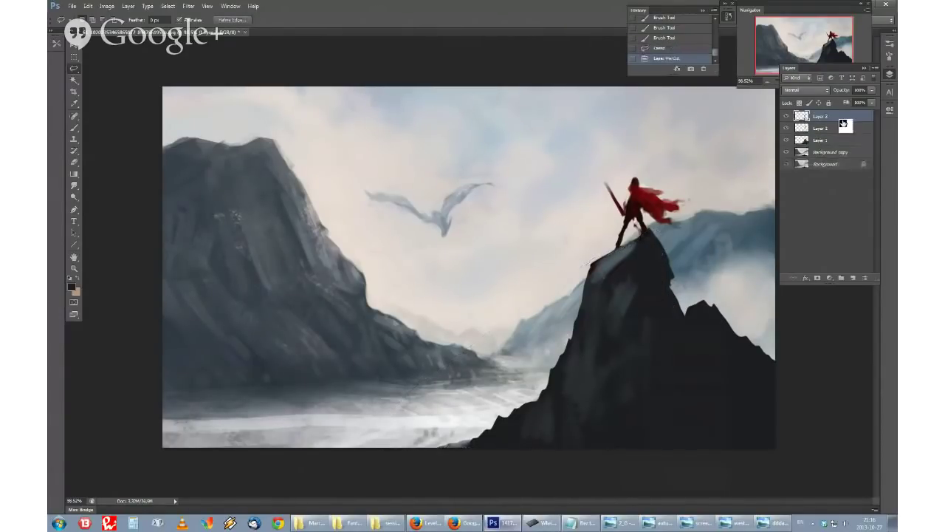
Step: Move the cut rock layer below the figure's layer and merge it with Layer 1
drag(842, 120, 843, 134)
shift+click(823, 142)
right_click(822, 138)
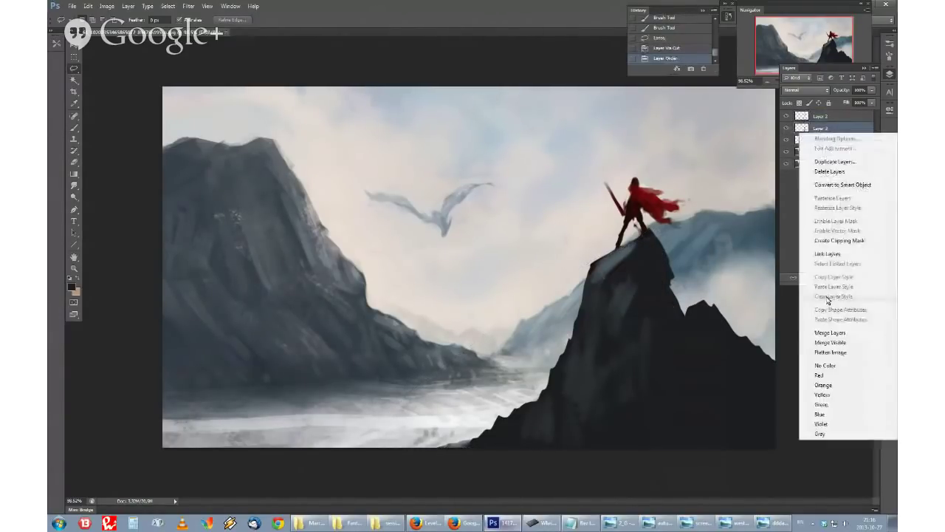
click(831, 333)
Step: Hide and show the merged peak layer to compare the painting with the original composition
click(786, 128)
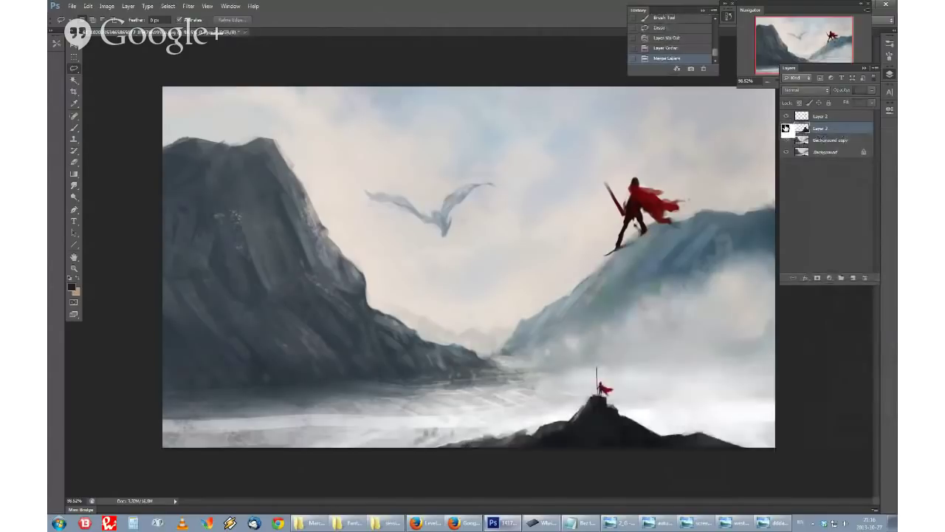
click(786, 128)
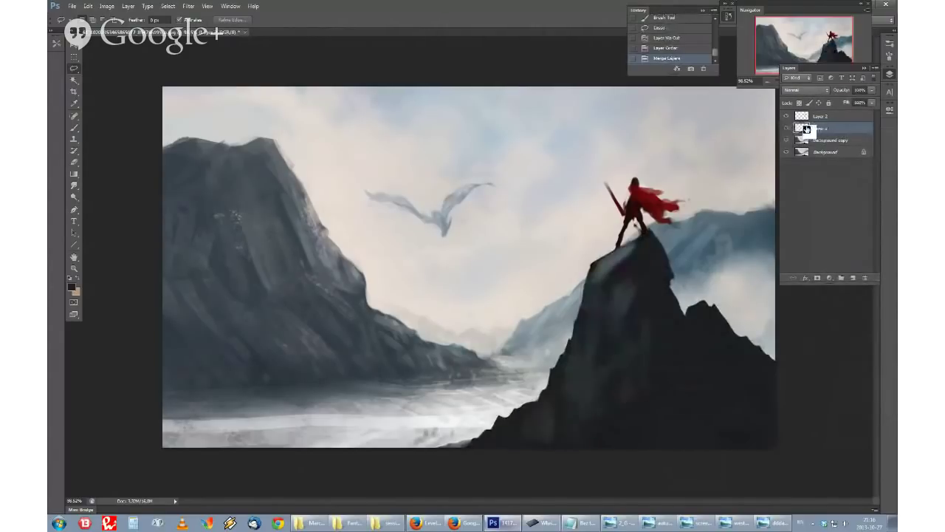
click(787, 129)
click(786, 128)
Step: Lock the peak layer's transparent pixels and paint vertical rock facets below the ledge with tones sampled from the rock
key(b)
key(/)
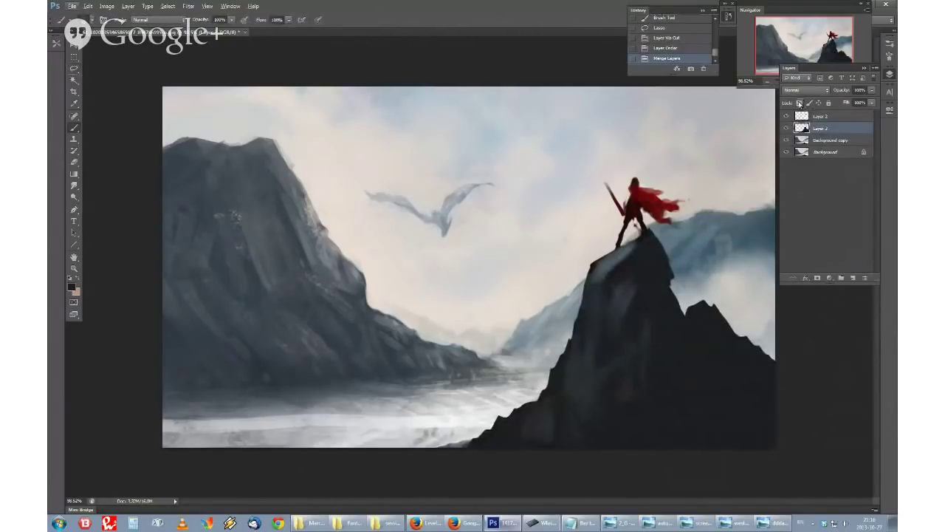
alt+click(613, 260)
mouse_move(603, 273)
mouse_down()
mouse_move(608, 304)
mouse_move(601, 276)
mouse_move(592, 330)
mouse_up()
alt+click(608, 303)
alt+click(638, 275)
mouse_move(618, 272)
mouse_down()
mouse_move(629, 271)
mouse_move(617, 275)
mouse_up()
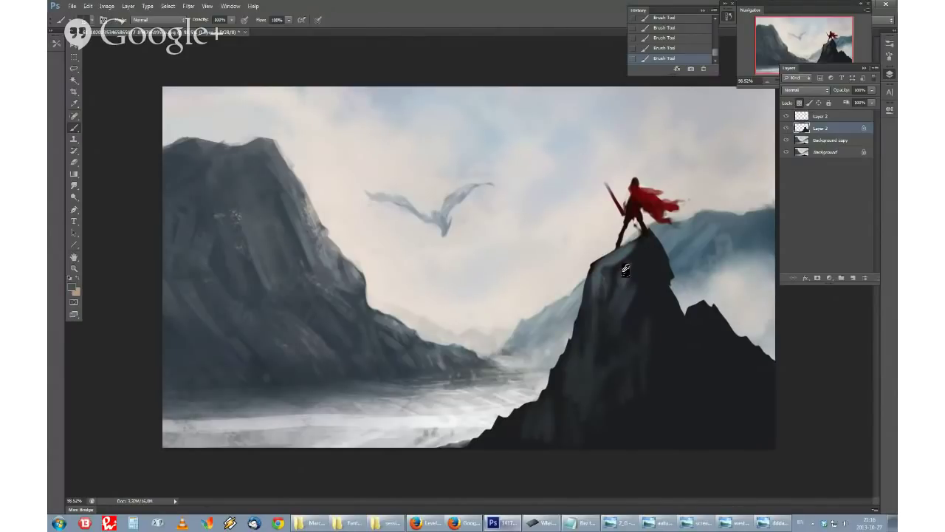
alt+click(623, 277)
drag(623, 279, 627, 310)
Step: Try a broad lighter stroke on the peak's lower slope with a larger brush, and undo it
right_click(612, 290)
click(545, 221)
key(Return)
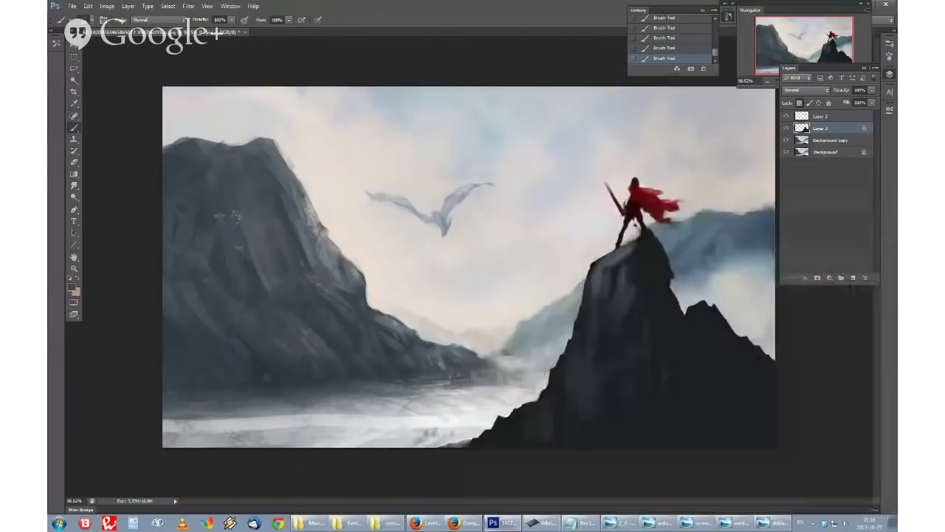
drag(668, 329, 676, 391)
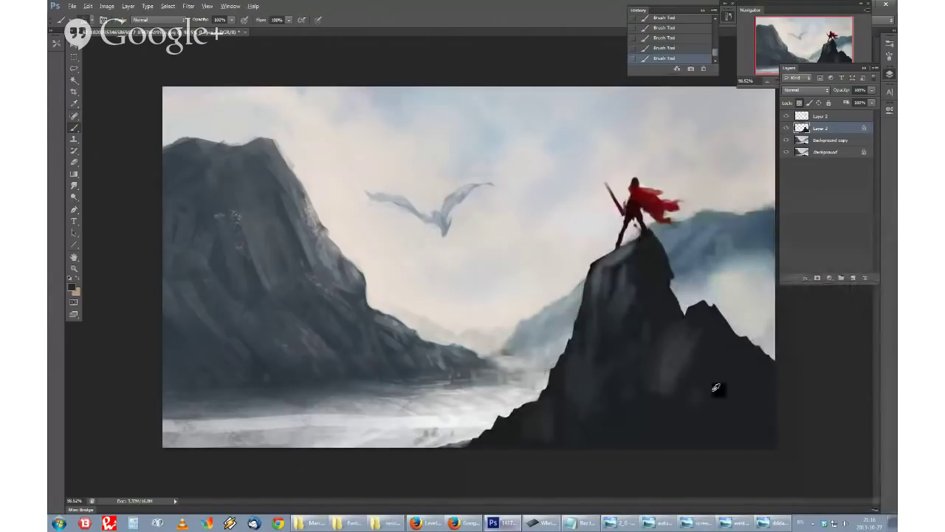
key(ctrl+alt+z)
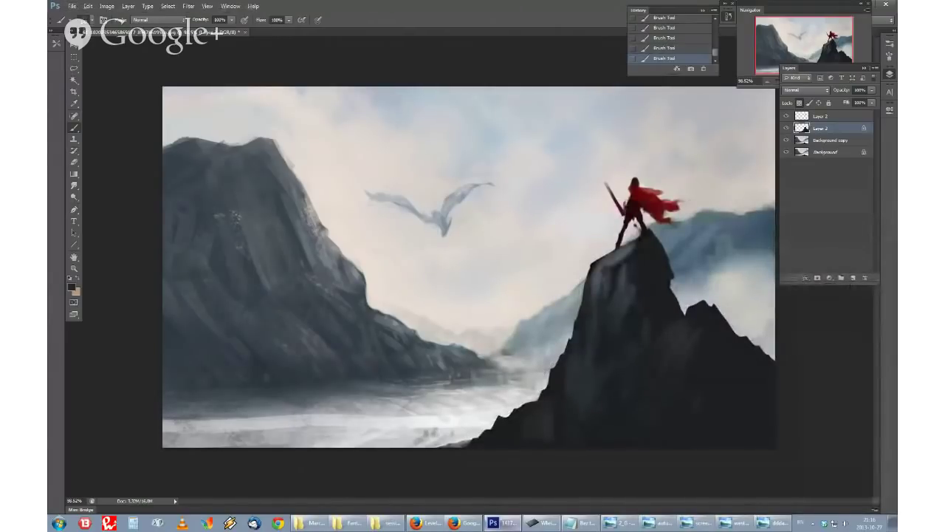
Step: Resize the textured brush and paint soft, faint rock texture across the peak's middle and lower slopes with sampled dark tones
right_click(470, 197)
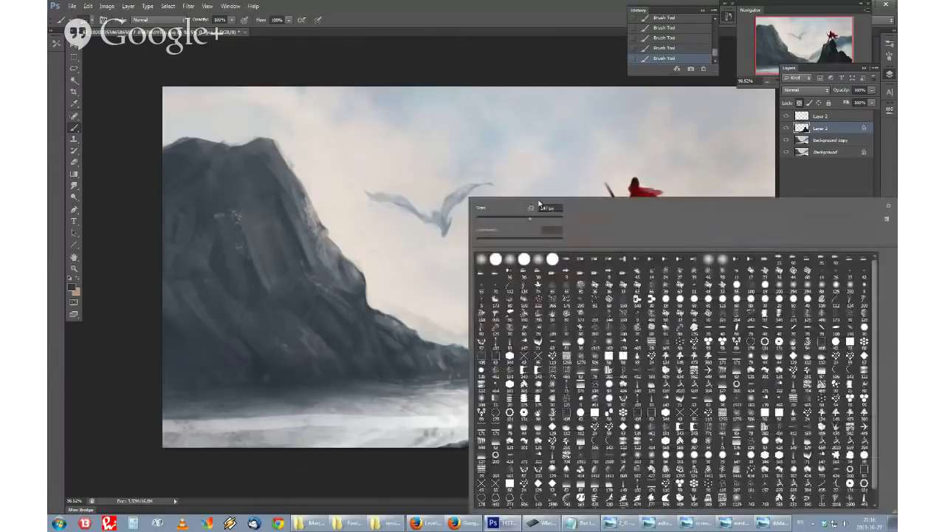
click(568, 41)
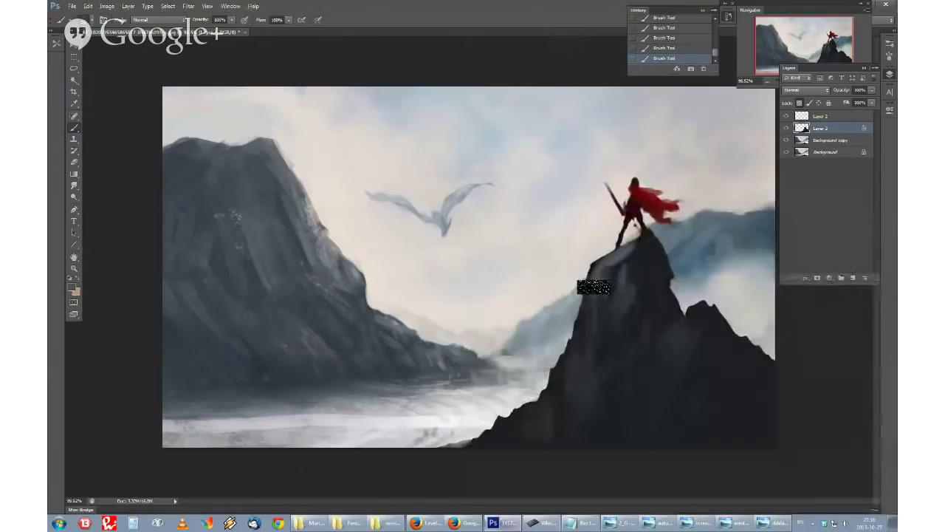
drag(636, 361, 660, 375)
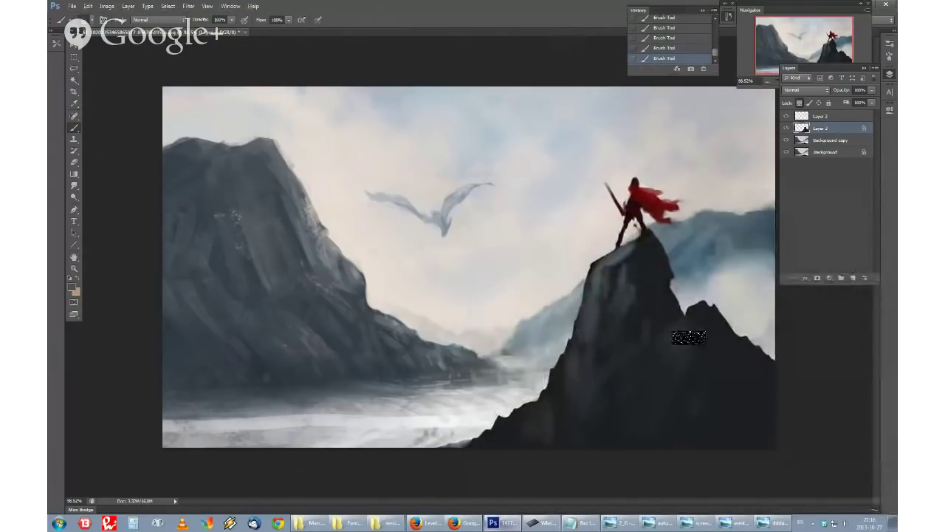
mouse_move(690, 337)
mouse_down()
mouse_move(704, 362)
mouse_move(674, 376)
mouse_up()
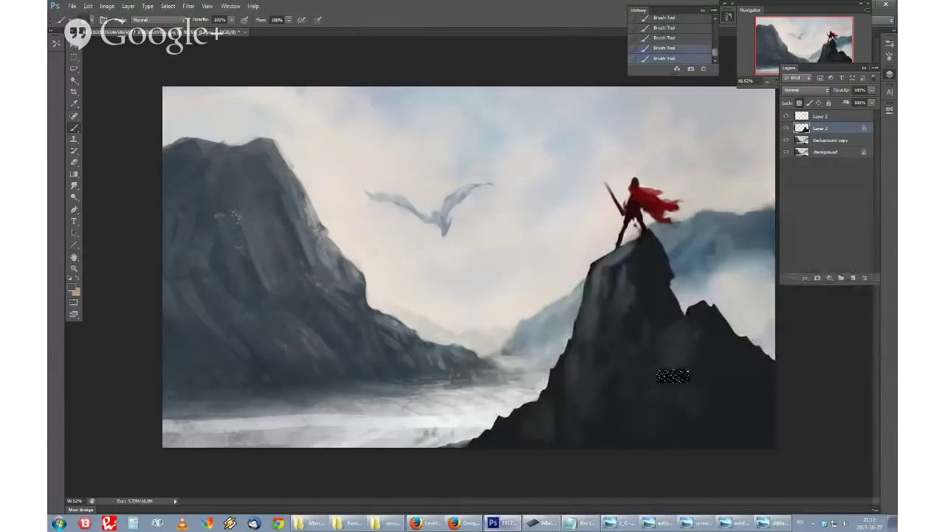
alt+click(688, 403)
mouse_move(736, 345)
mouse_down()
mouse_move(767, 381)
mouse_move(708, 427)
mouse_move(658, 401)
mouse_up()
alt+click(713, 338)
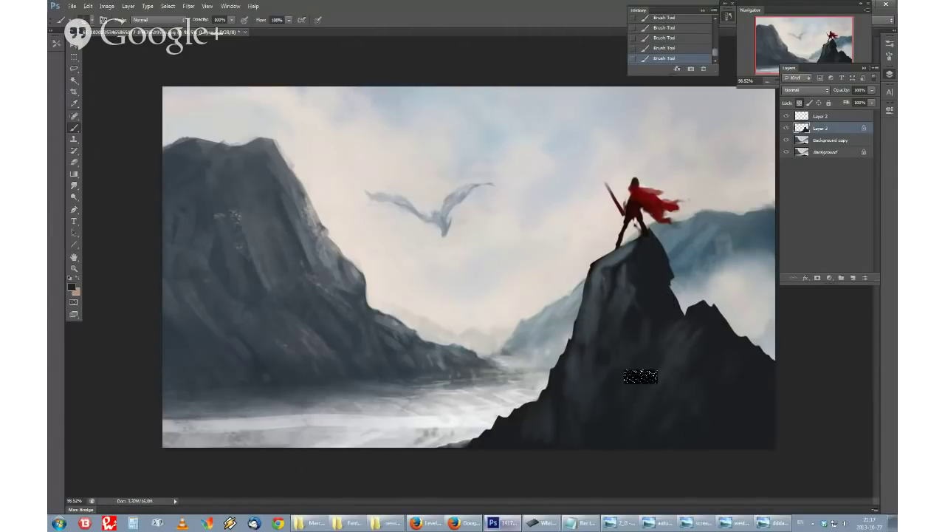
alt+click(502, 428)
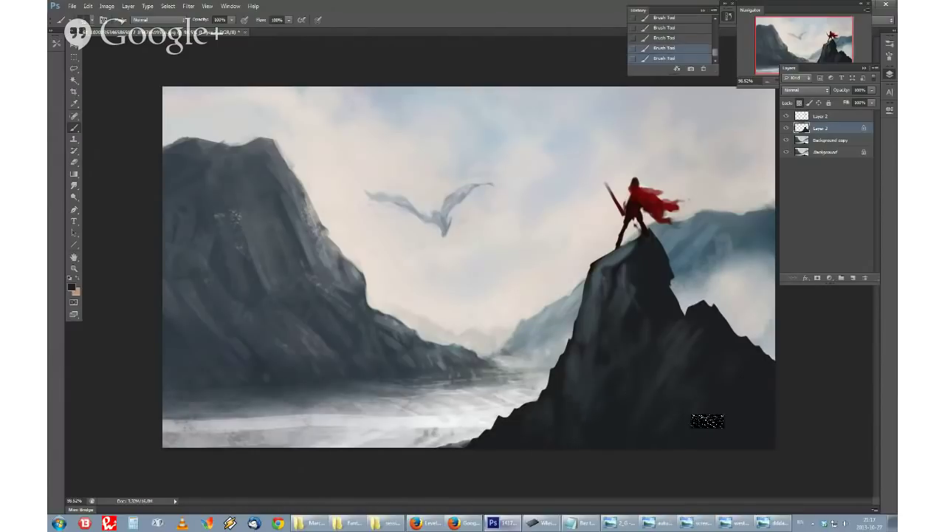
alt+click(647, 337)
Step: Refine the rock shading on the peak's upper face with a smaller brush and sampled dark tones
right_click(592, 300)
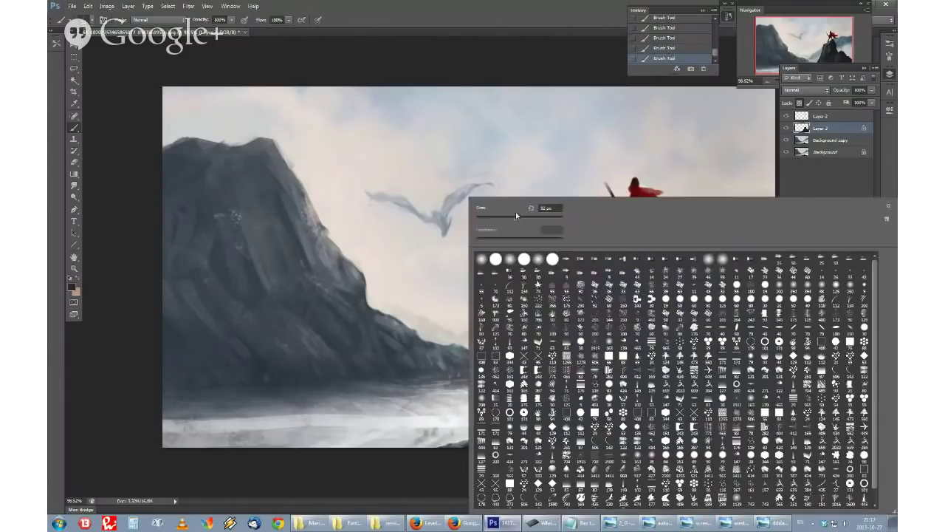
double_click(644, 279)
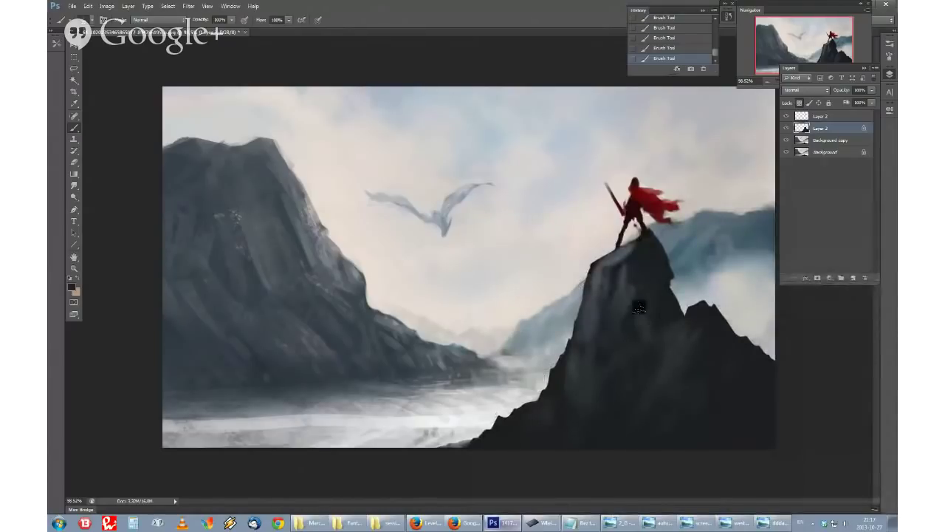
alt+click(647, 322)
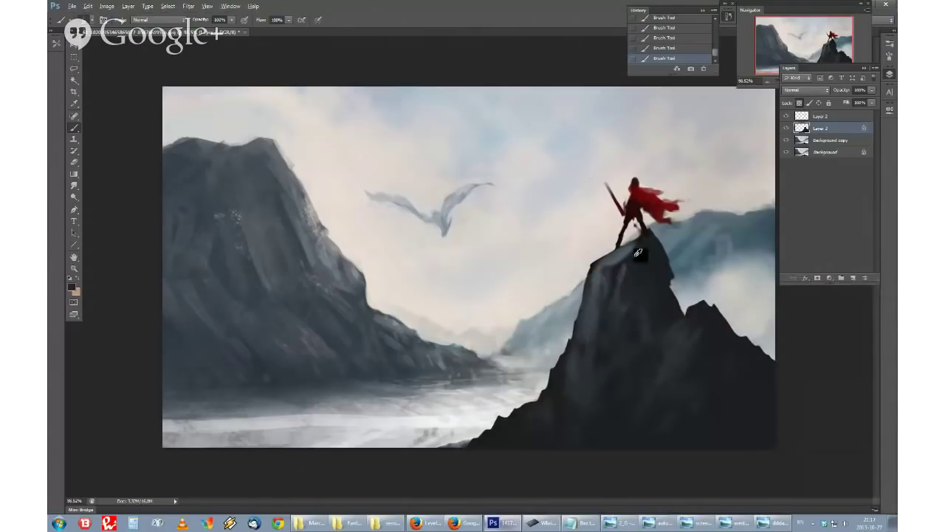
mouse_move(634, 288)
mouse_down()
mouse_move(656, 283)
mouse_move(627, 260)
mouse_move(643, 243)
mouse_move(622, 259)
mouse_up()
Step: Reduce the brush size further and paint thin dark strokes along the peak's cliff face beside the valley
right_click(654, 244)
click(486, 218)
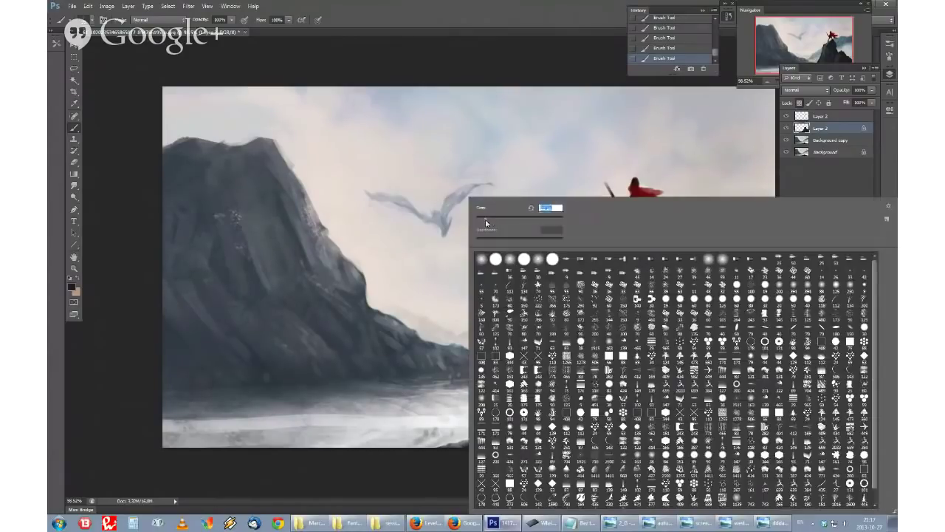
key(Return)
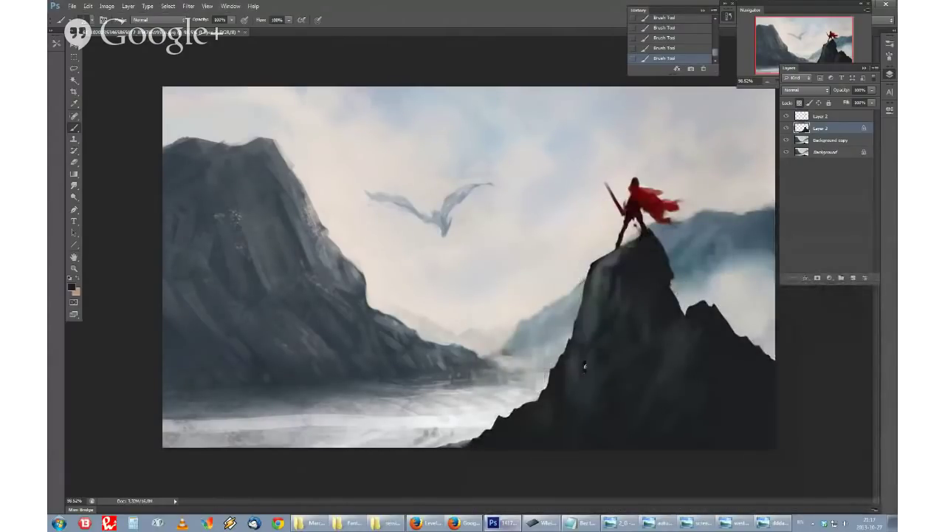
drag(585, 367, 581, 393)
drag(583, 315, 598, 330)
Step: Unlock the peak layer's transparent pixels and add fine rock strokes below the ledge with tones sampled from the cliff
click(799, 103)
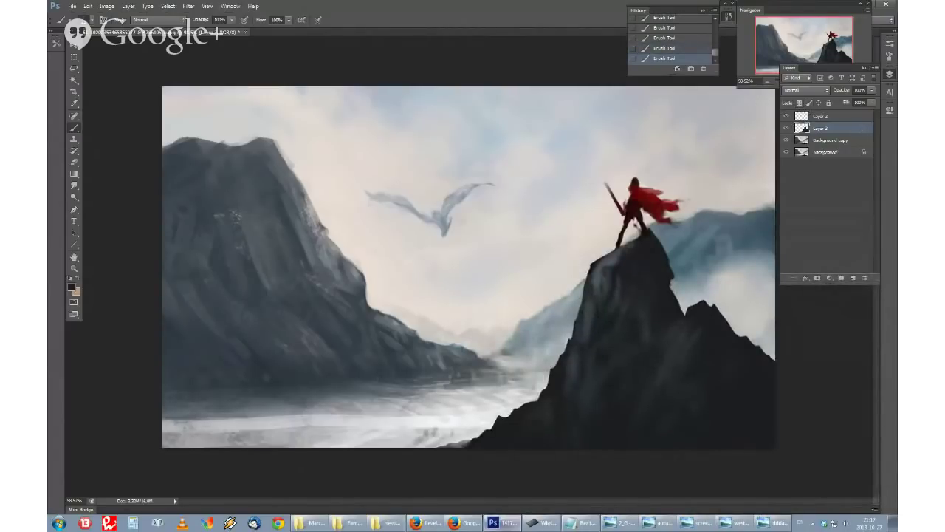
alt+click(599, 279)
mouse_move(590, 295)
mouse_down()
mouse_move(582, 322)
mouse_move(604, 358)
mouse_up()
alt+click(607, 315)
drag(608, 316, 607, 330)
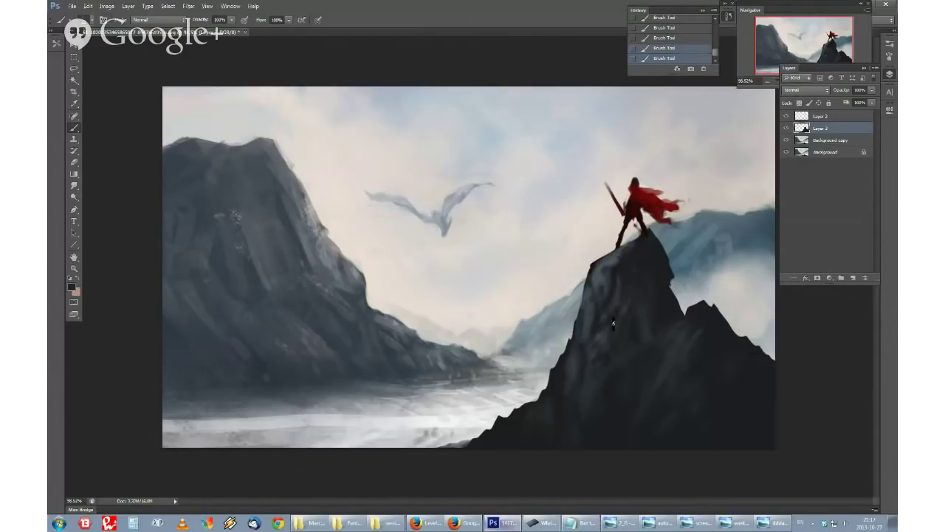
Step: Flip the canvas horizontally and paint a dark stroke on the lower part of the peak's cliff face
scroll(640, 369, up, 1)
key(F2)
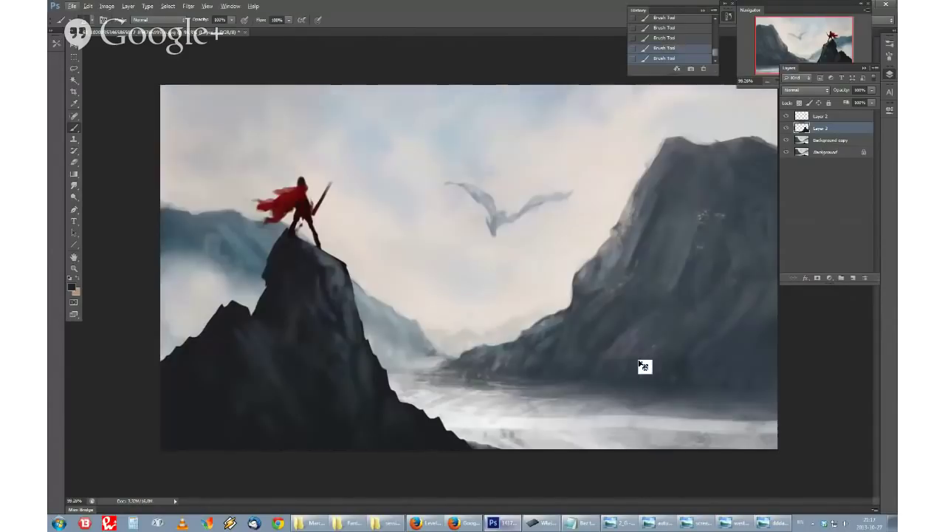
drag(340, 375, 341, 357)
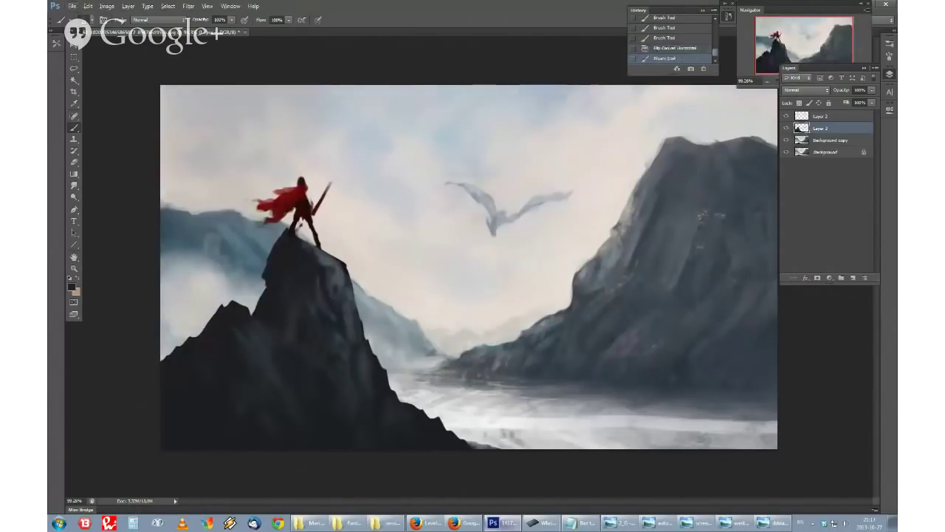
Step: Pick a lighter, muted foreground colour for the rock highlights
click(72, 286)
click(232, 157)
click(425, 89)
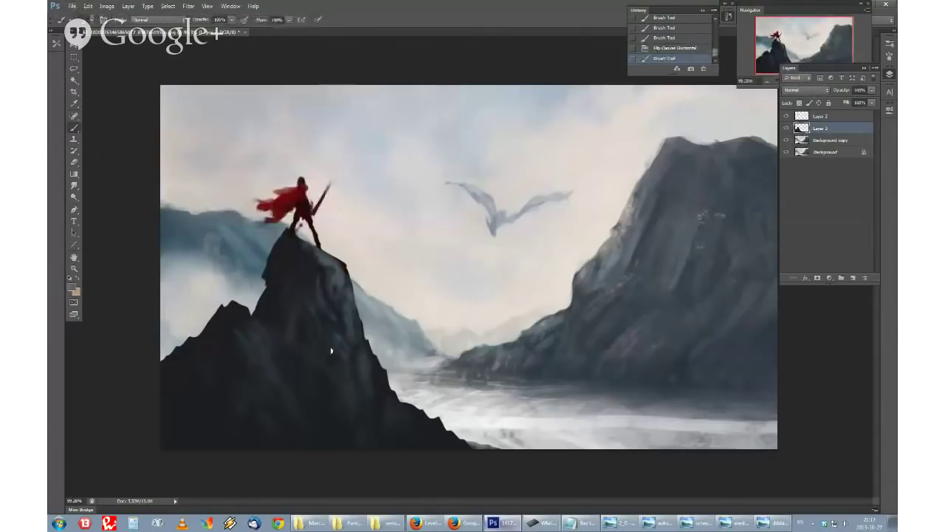
Step: Paint muted highlight strokes down the foreground peak's cliff face beside the valley
click(344, 340)
click(345, 344)
click(353, 355)
mouse_move(352, 355)
mouse_down()
mouse_move(356, 368)
mouse_move(366, 352)
mouse_up()
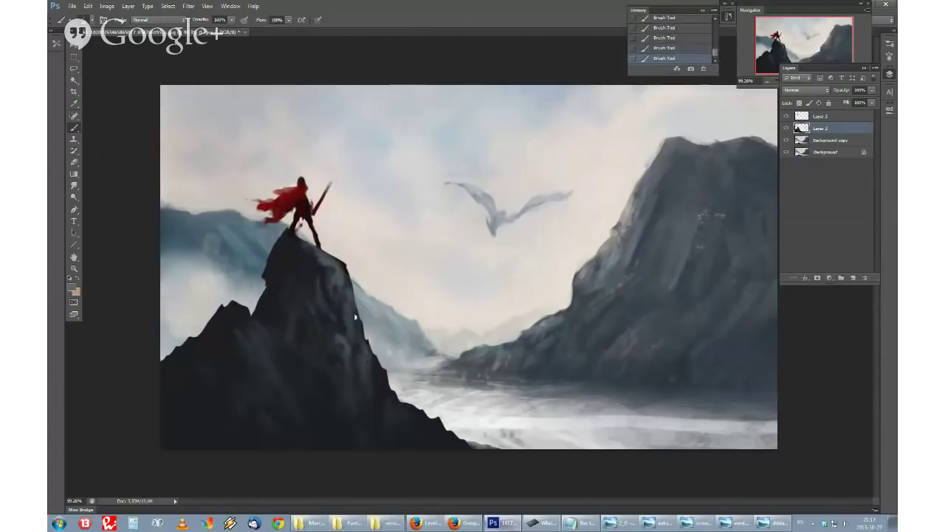
mouse_move(356, 316)
mouse_down()
mouse_move(355, 328)
mouse_move(349, 283)
mouse_move(345, 305)
mouse_up()
Step: Flip the canvas horizontally and paint small dark strokes just below the peak's ledge with a tone sampled from the rock
alt+click(337, 304)
right_click(401, 297)
click(421, 258)
click(391, 260)
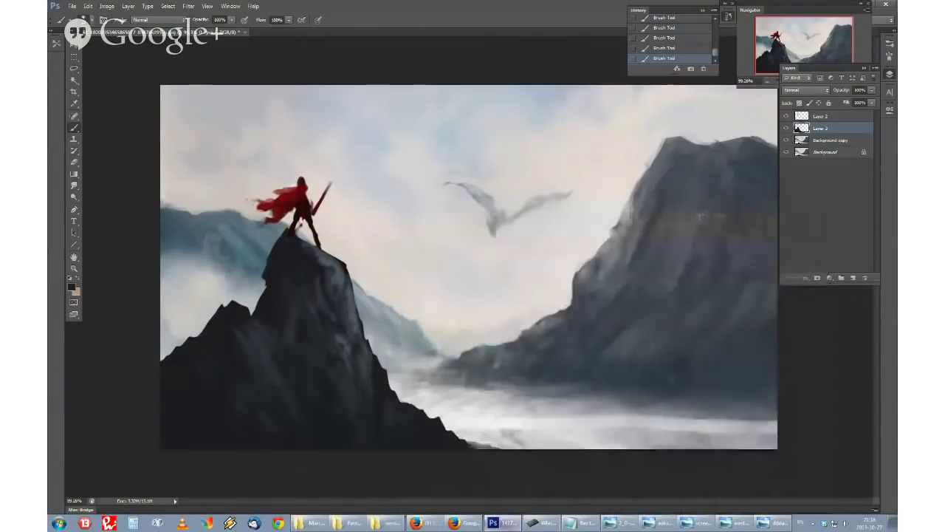
key(ctrl+shift+h)
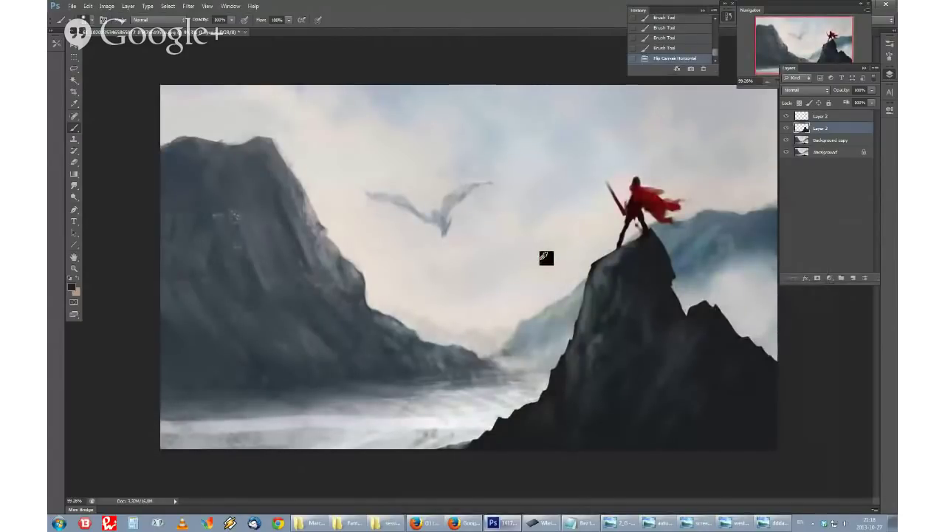
click(614, 269)
click(608, 276)
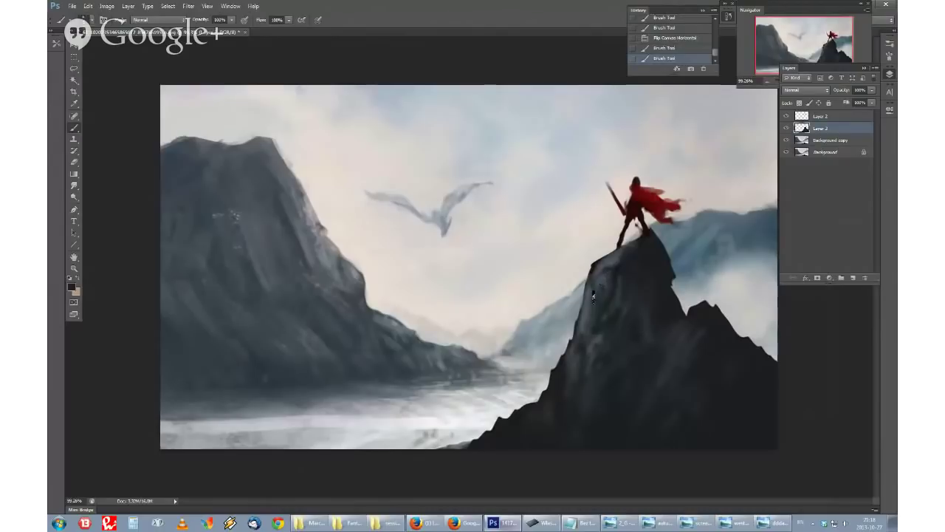
click(601, 277)
click(599, 273)
drag(601, 279, 596, 289)
Step: Flip the canvas horizontally again and add short rock strokes at the ledge and down the cliff face with a resized brush
key(ctrl+shift+h)
alt+click(333, 259)
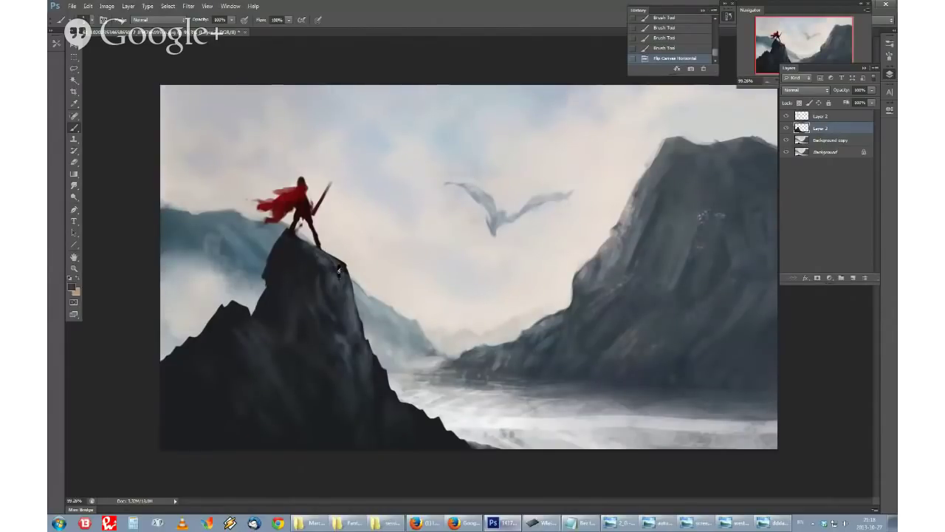
click(339, 270)
right_click(391, 259)
click(333, 336)
right_click(403, 264)
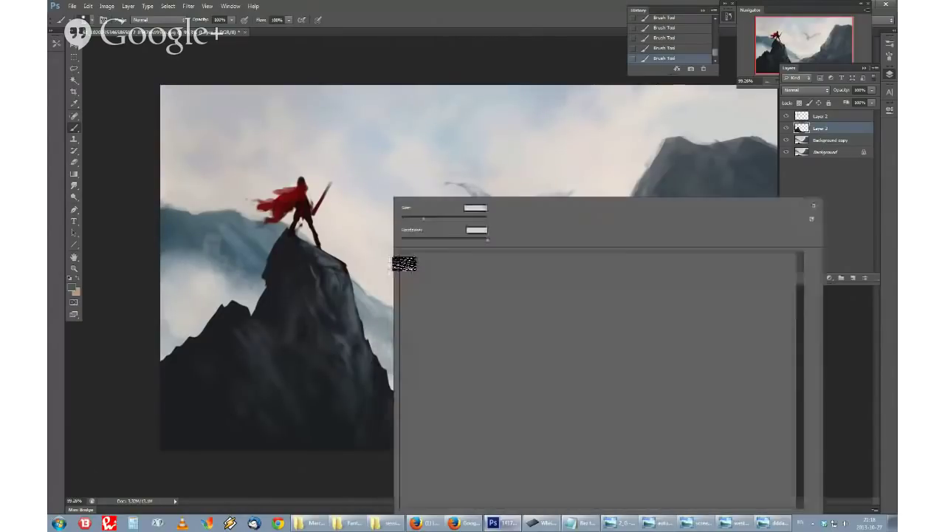
click(317, 329)
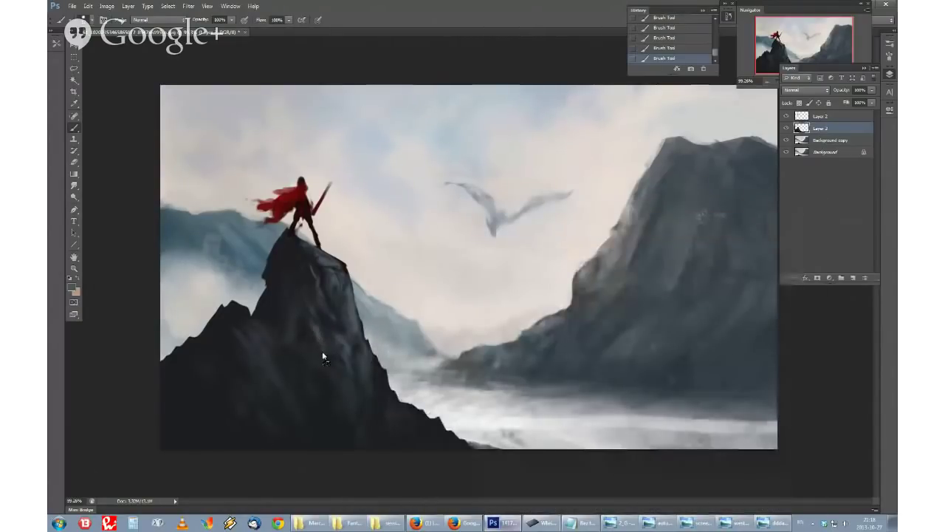
Step: Paint rock facets on the peak's lower slope beside the water, sampling tones from the nearby rock
mouse_move(379, 427)
mouse_down()
mouse_move(410, 430)
mouse_move(357, 415)
mouse_up()
alt+click(431, 438)
alt+click(387, 423)
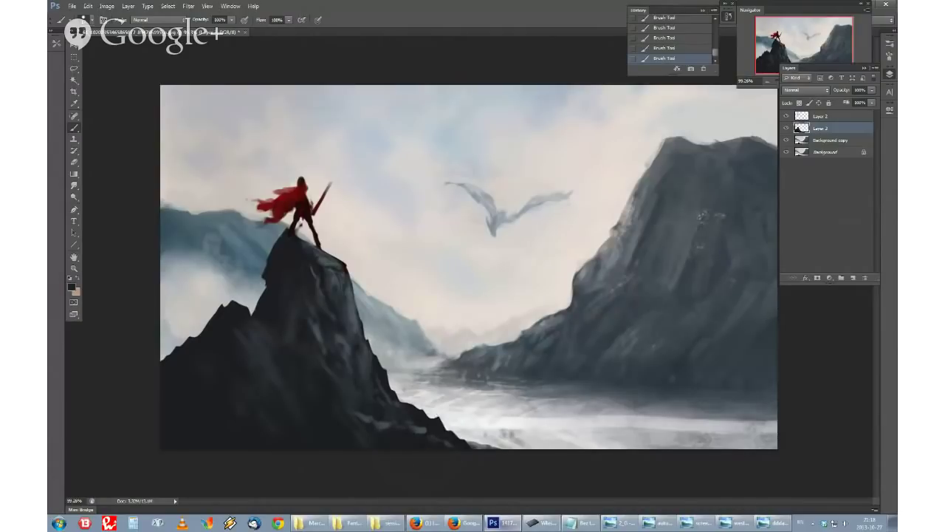
Step: Select the Background copy layer and sample the pale sky tone beside the flying bird
click(826, 140)
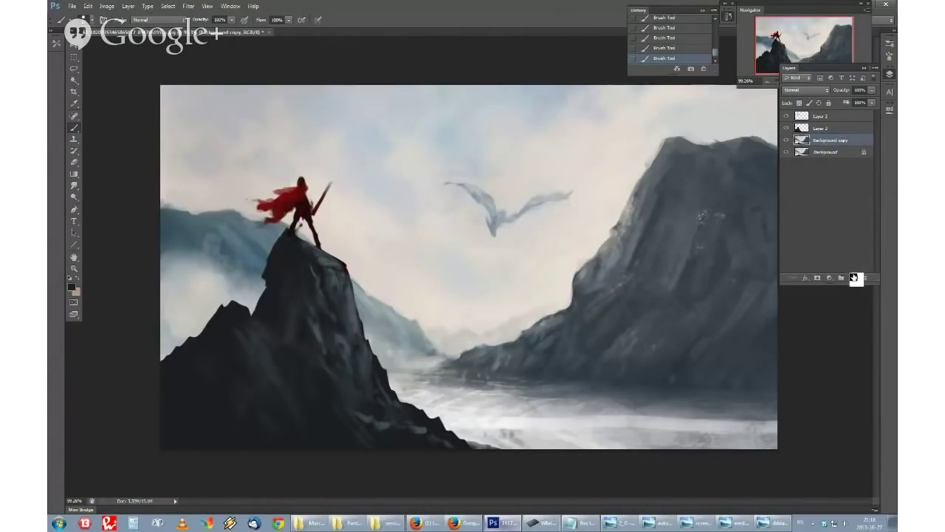
alt+click(559, 212)
key(l)
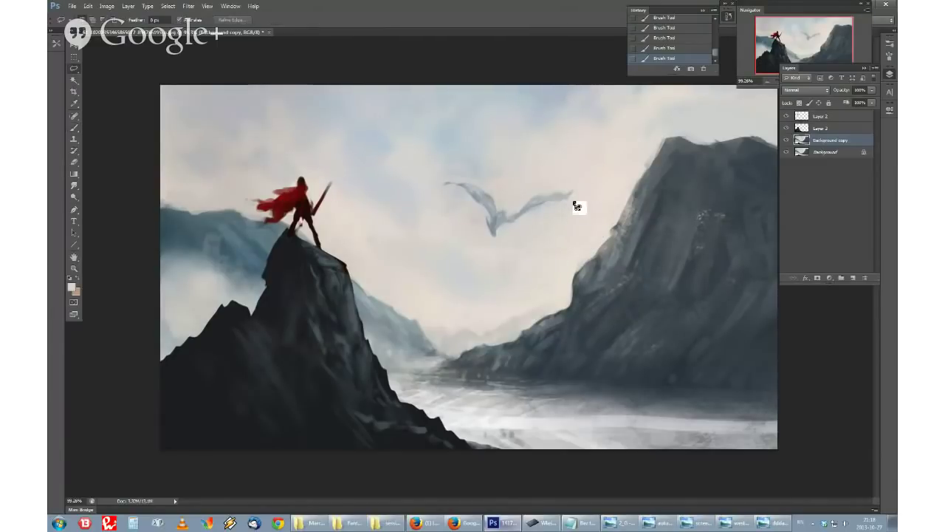
mouse_move(585, 196)
mouse_down()
mouse_move(493, 245)
mouse_move(454, 221)
mouse_move(434, 155)
mouse_move(584, 181)
mouse_up()
key(ctrl+d)
Step: Paint over the flying bird's wings with the brush, using tones sampled from the surrounding sky
key(b)
alt+click(545, 216)
right_click(567, 235)
drag(573, 215, 551, 213)
alt+click(577, 169)
right_click(469, 196)
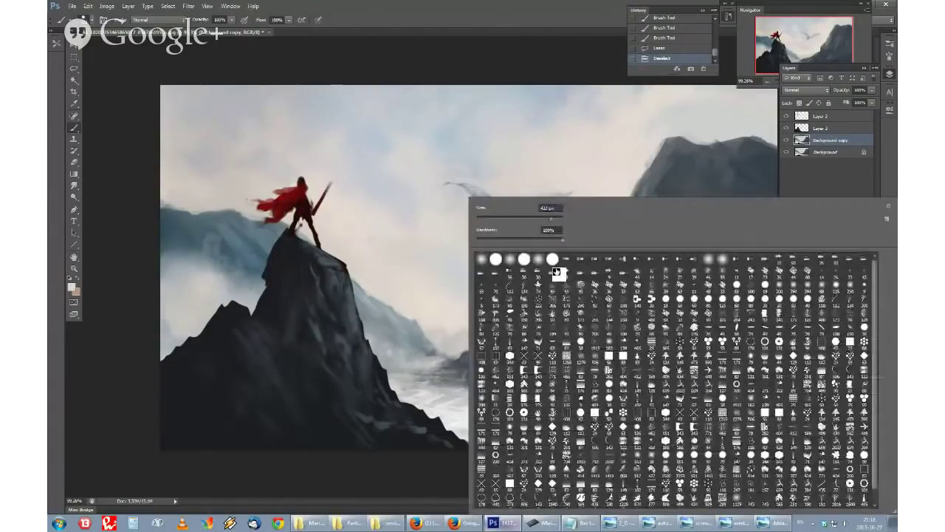
click(551, 218)
mouse_move(474, 195)
mouse_down()
mouse_move(489, 213)
mouse_move(453, 185)
mouse_move(500, 202)
mouse_move(476, 195)
mouse_up()
Step: Cover the last of the bird and blend the sky and the distant ridge behind the figure with soft sampled strokes
alt+click(452, 172)
right_click(468, 192)
click(479, 212)
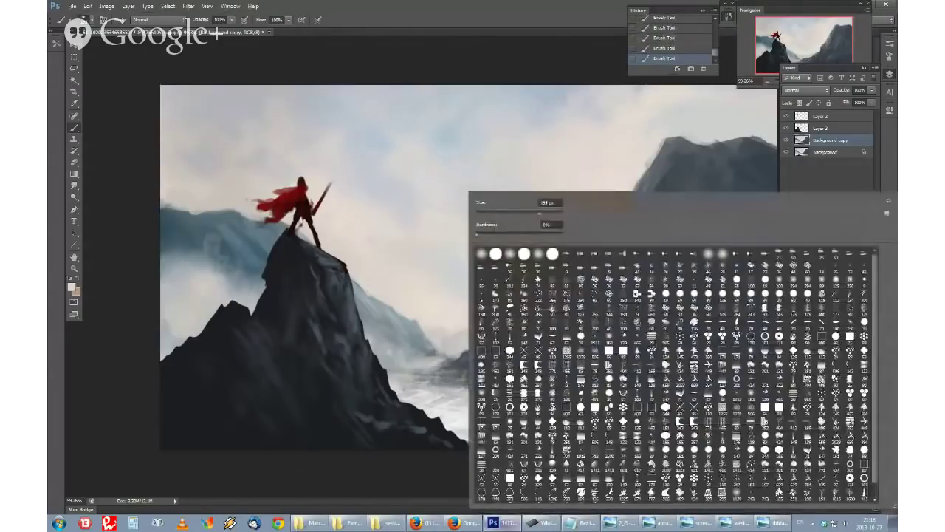
alt+click(536, 110)
drag(535, 161, 534, 192)
drag(503, 149, 529, 126)
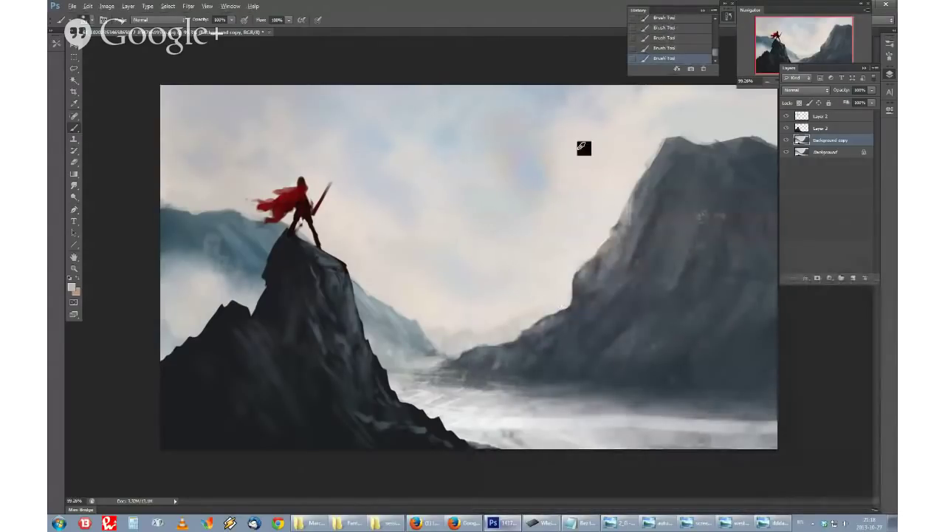
alt+click(577, 155)
alt+click(546, 101)
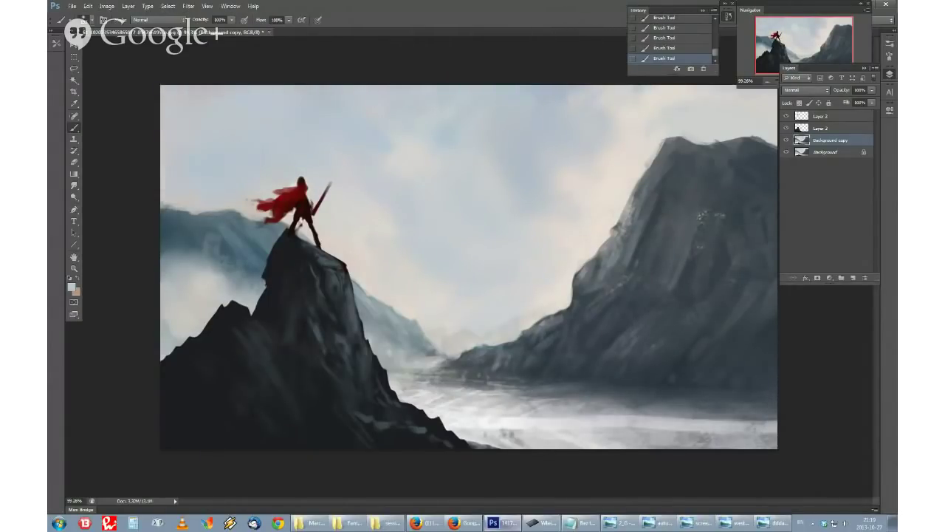
drag(173, 207, 260, 220)
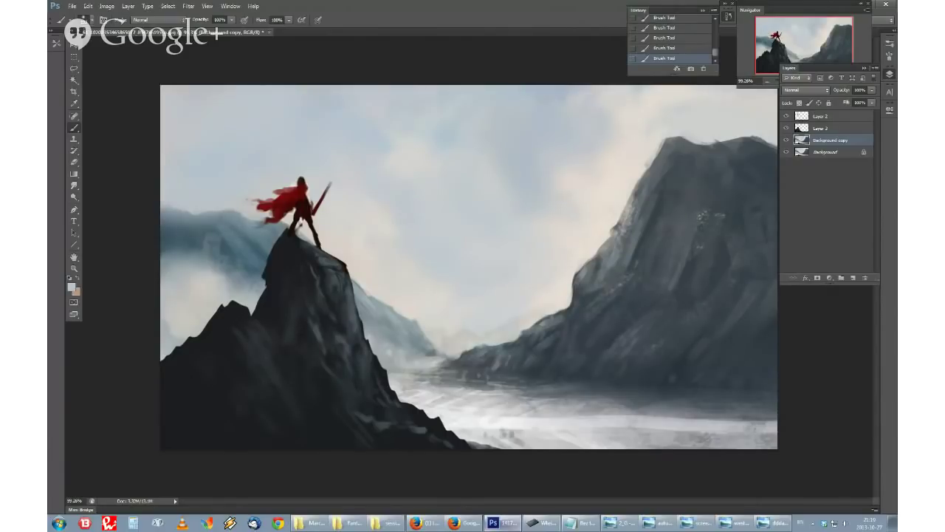
Step: Pick a dark neutral grey foreground colour and darken the upper sky with broad soft strokes, blending towards the middle
click(72, 285)
click(244, 155)
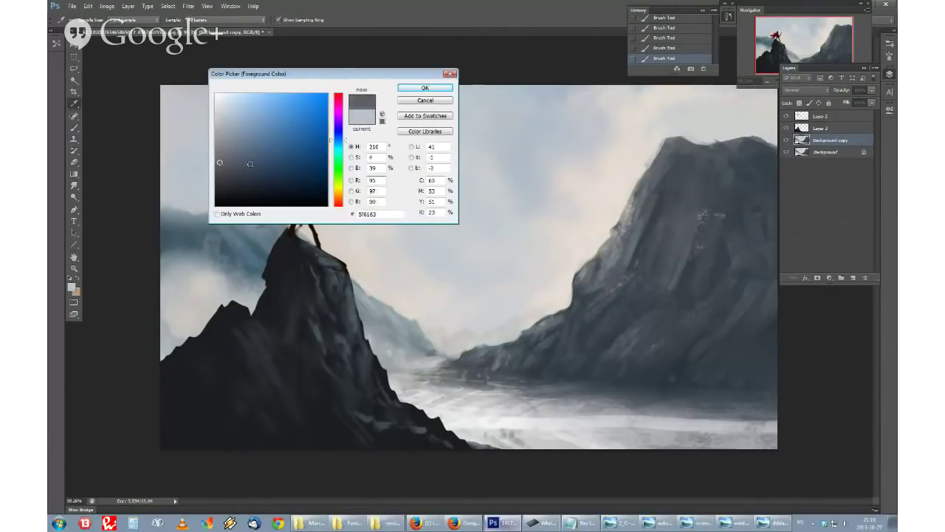
click(424, 88)
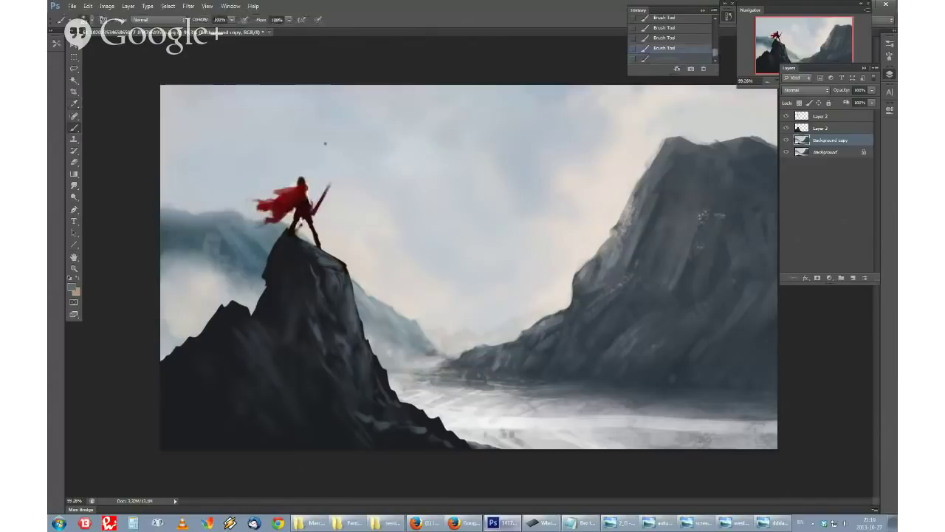
right_click(327, 148)
mouse_move(317, 110)
mouse_down()
mouse_move(233, 122)
mouse_move(327, 111)
mouse_up()
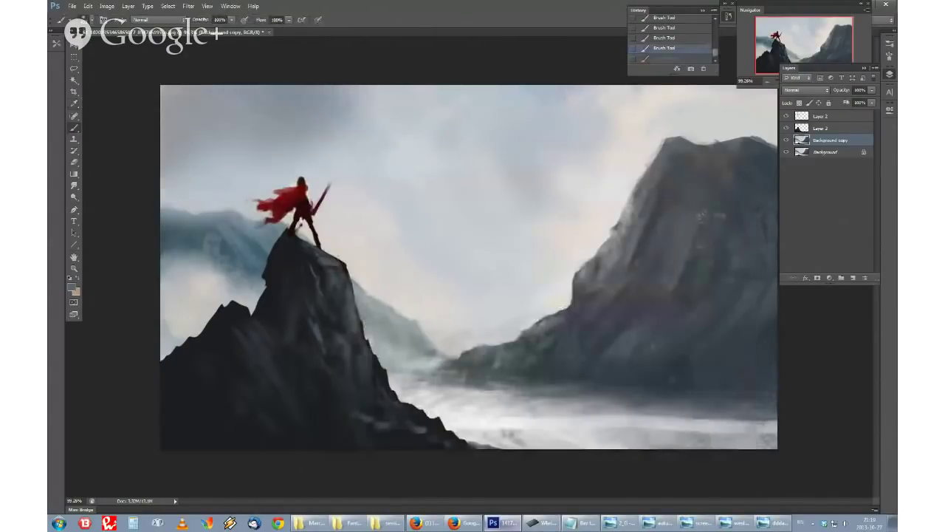
alt+click(328, 99)
mouse_move(362, 151)
mouse_down()
mouse_move(402, 111)
mouse_move(508, 136)
mouse_move(423, 211)
mouse_up()
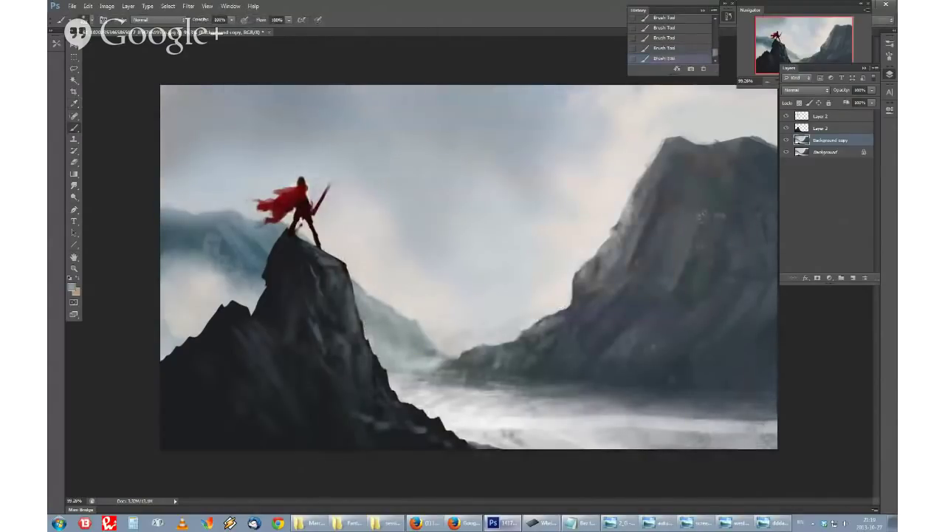
drag(575, 94, 623, 101)
Step: Sample the light sky, pick a warm pale foreground colour for the clouds, and enlarge the brush
alt+click(610, 164)
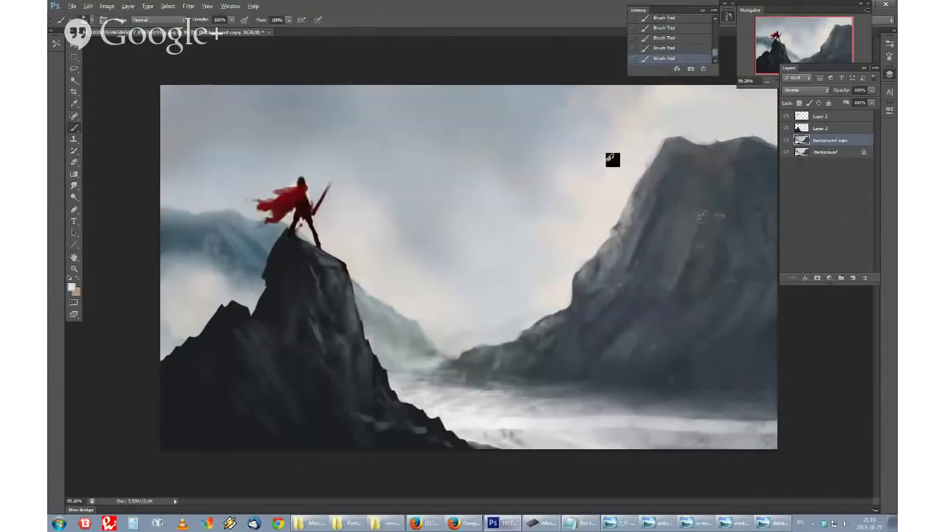
click(73, 287)
click(244, 102)
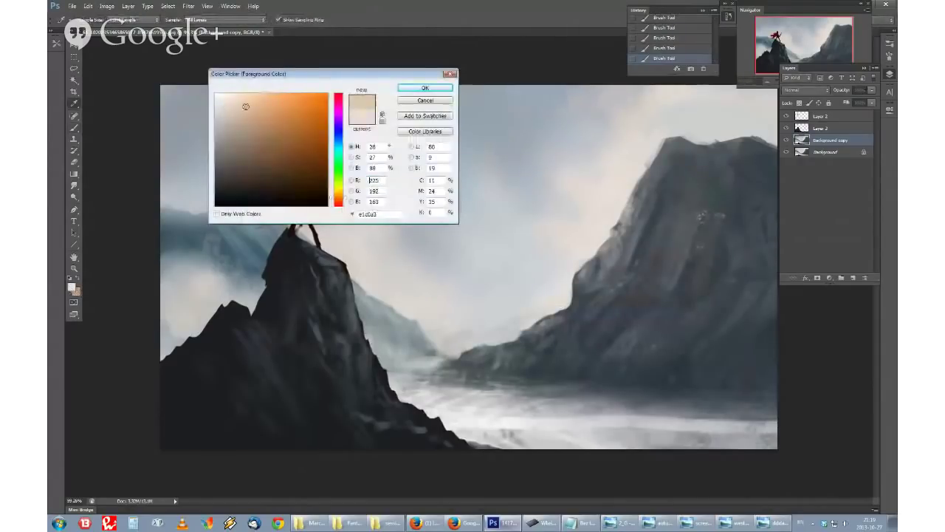
click(426, 86)
right_click(469, 197)
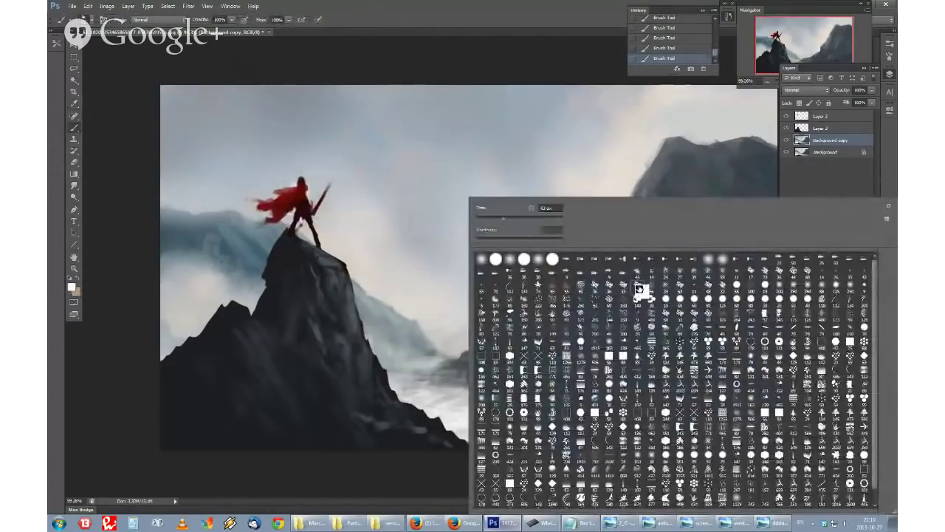
click(537, 221)
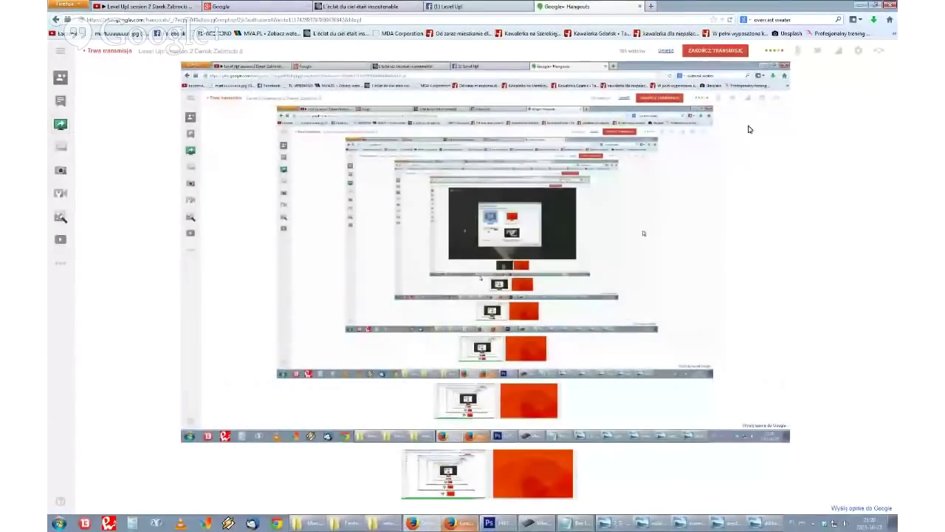
Step: Return from the Hangouts window to Photoshop and paint pale cloud puffs in the sky above the valley
click(493, 522)
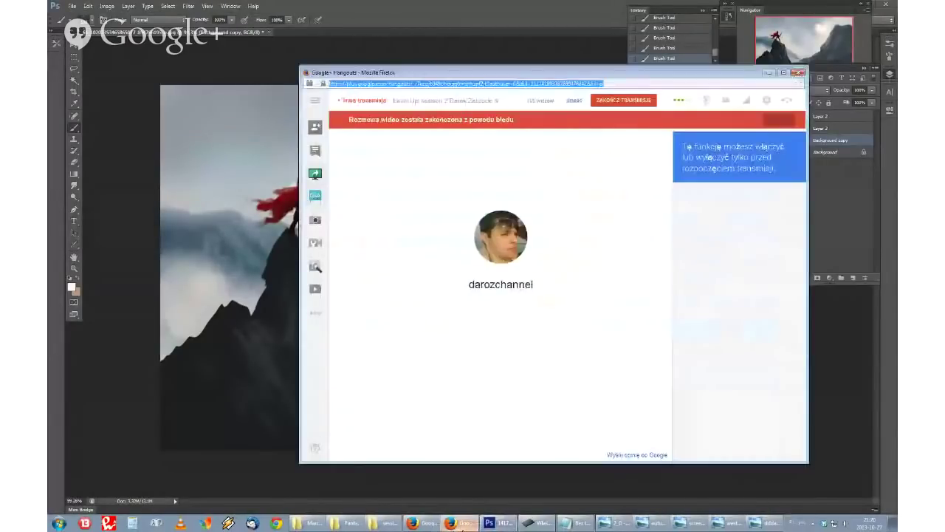
click(434, 525)
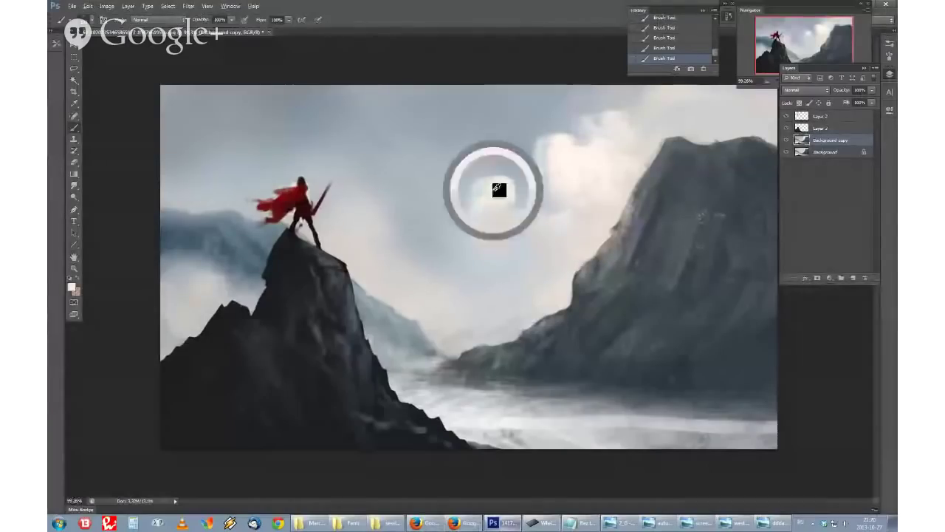
mouse_move(460, 235)
mouse_down()
mouse_move(441, 207)
mouse_move(441, 227)
mouse_move(506, 258)
mouse_up()
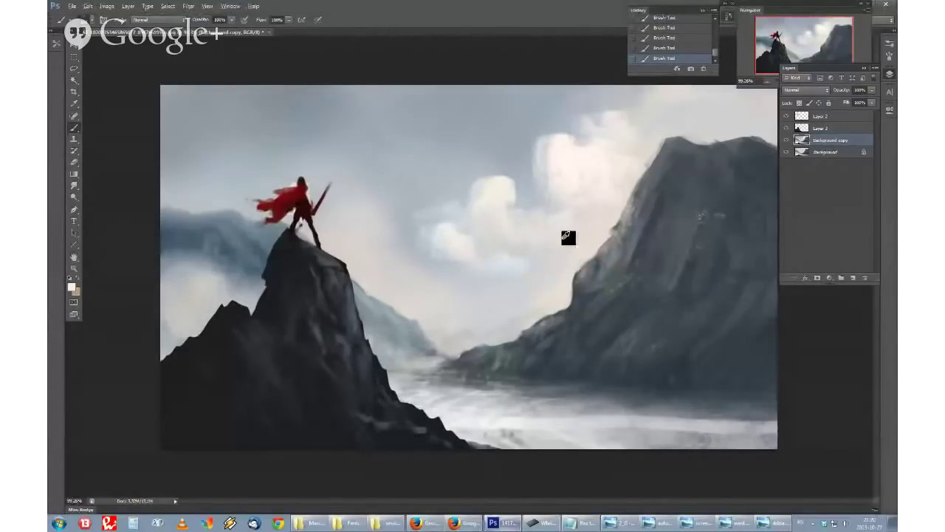
alt+click(572, 240)
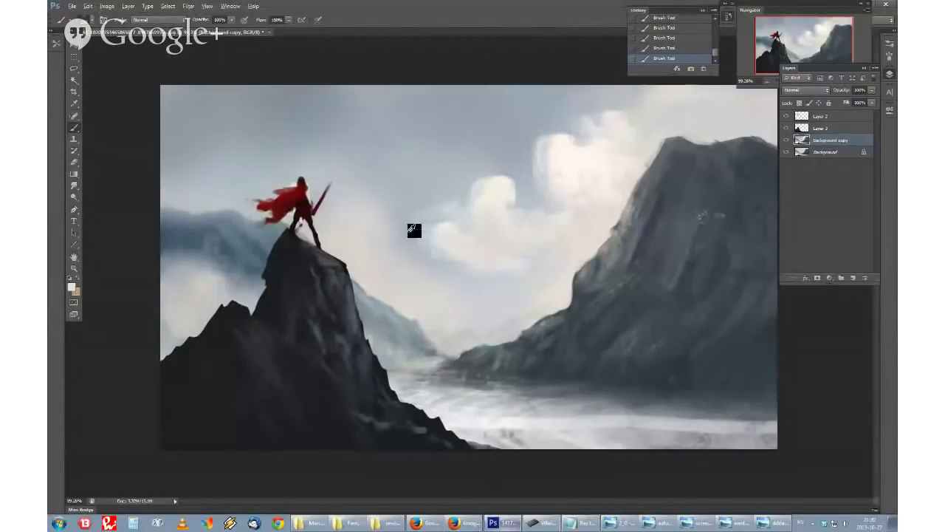
Step: Refine the edges and volume of the cloud above the valley with sky and cloud tones sampled around it
alt+click(398, 219)
drag(434, 226, 432, 211)
alt+click(464, 246)
alt+click(507, 188)
drag(480, 198, 477, 222)
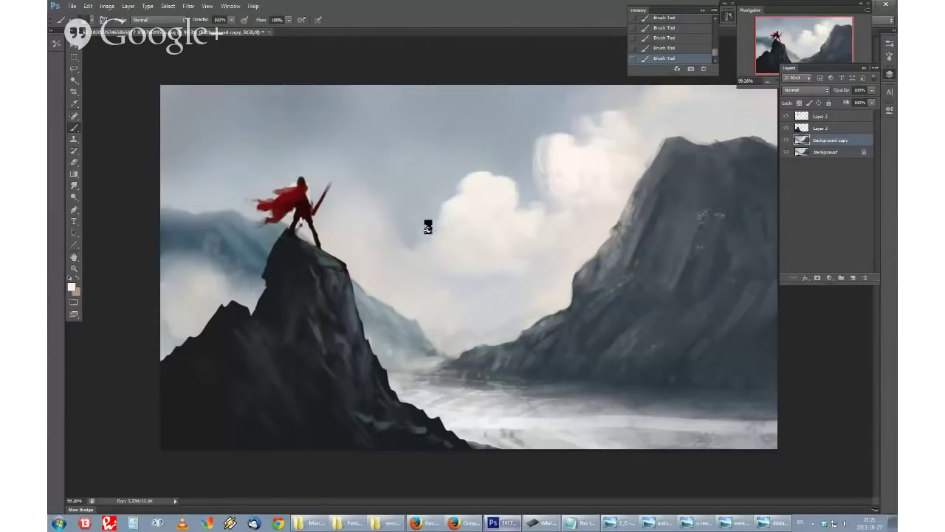
Step: Enlarge the brush and paint billowing pale clouds in the sky above and behind the caped figure
right_click(350, 148)
click(404, 164)
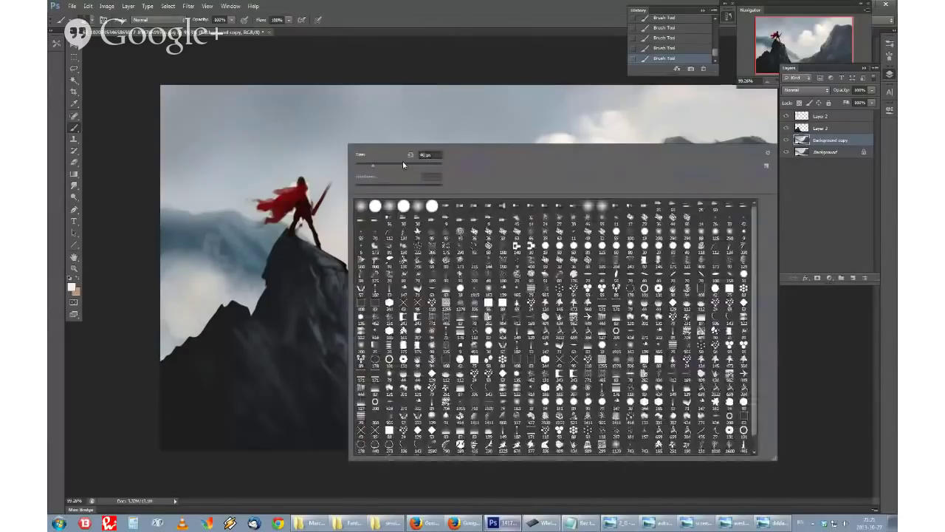
click(307, 121)
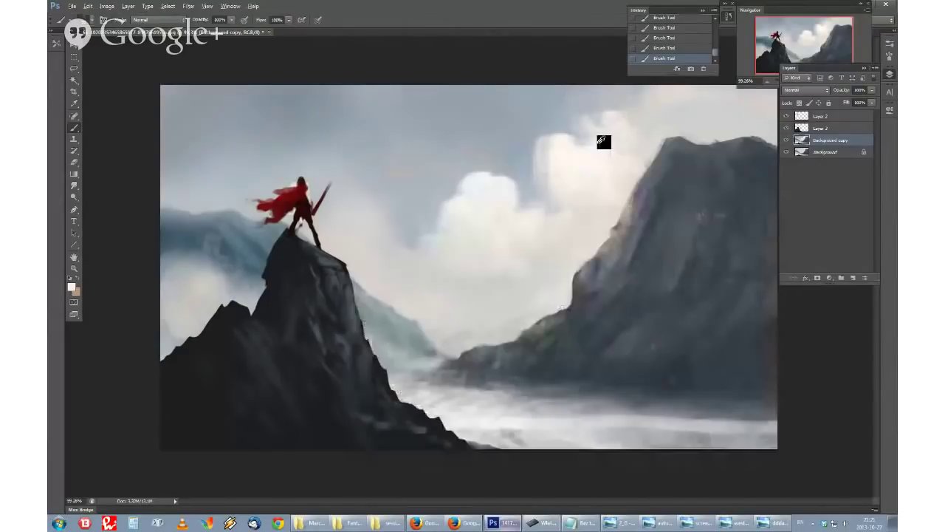
mouse_move(253, 134)
mouse_down()
mouse_move(299, 132)
mouse_move(332, 146)
mouse_move(316, 155)
mouse_move(237, 143)
mouse_move(191, 108)
mouse_move(217, 141)
mouse_move(195, 141)
mouse_up()
alt+click(284, 128)
alt+click(264, 125)
alt+click(242, 142)
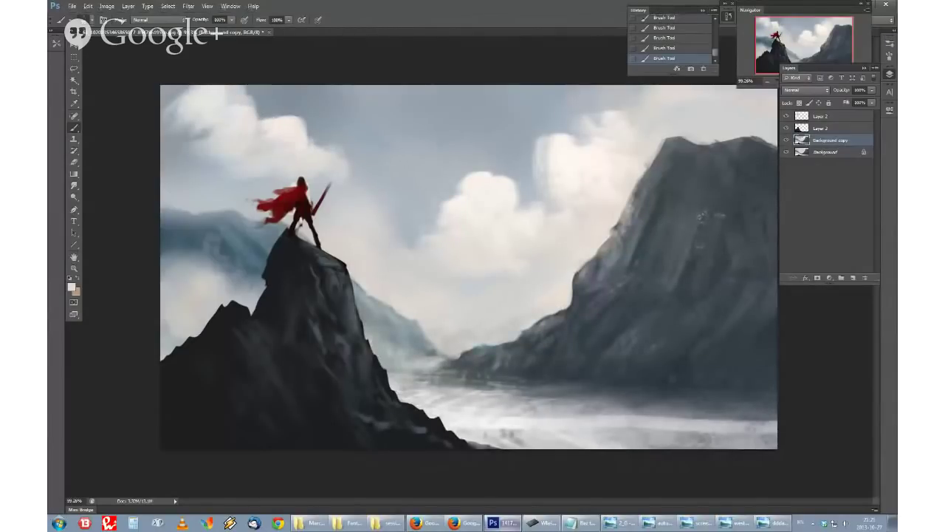
Step: Pick a pale warm foreground colour and refine the clouds above the caped figure with tones sampled from them
click(70, 289)
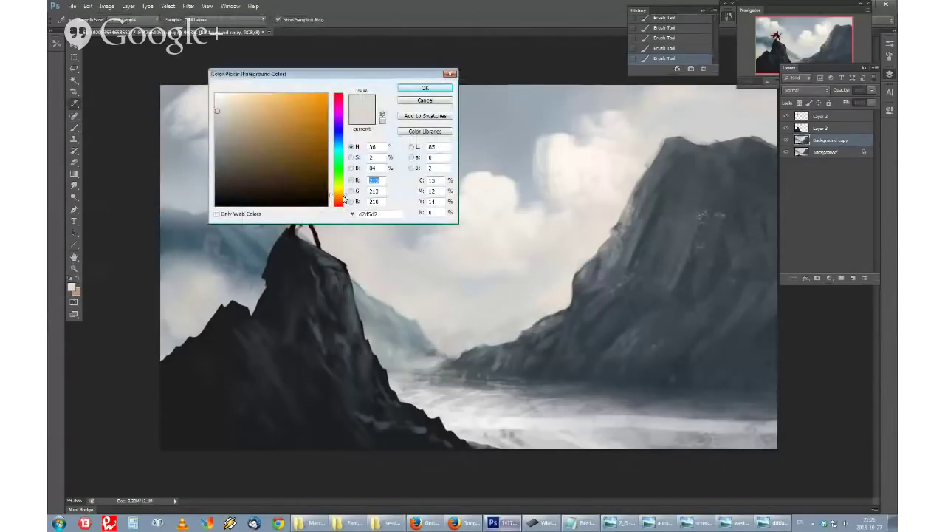
click(237, 117)
click(419, 89)
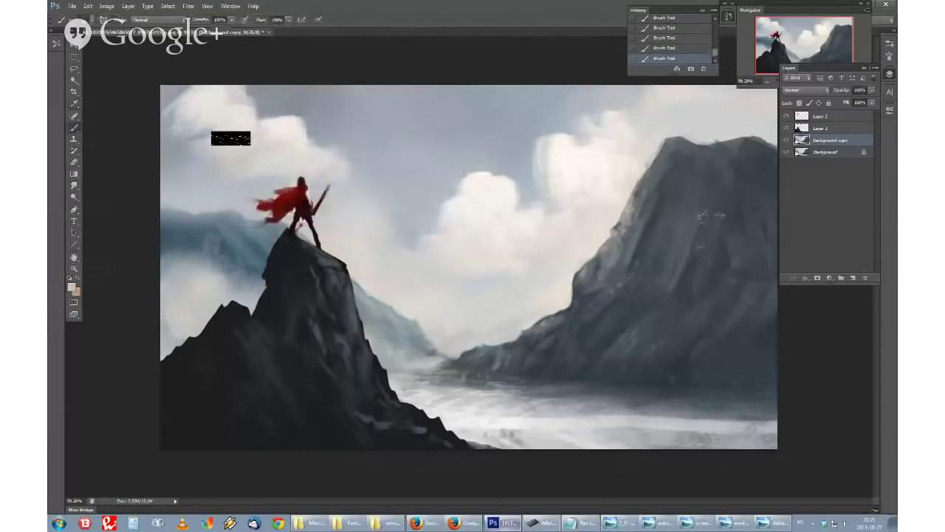
alt+click(204, 111)
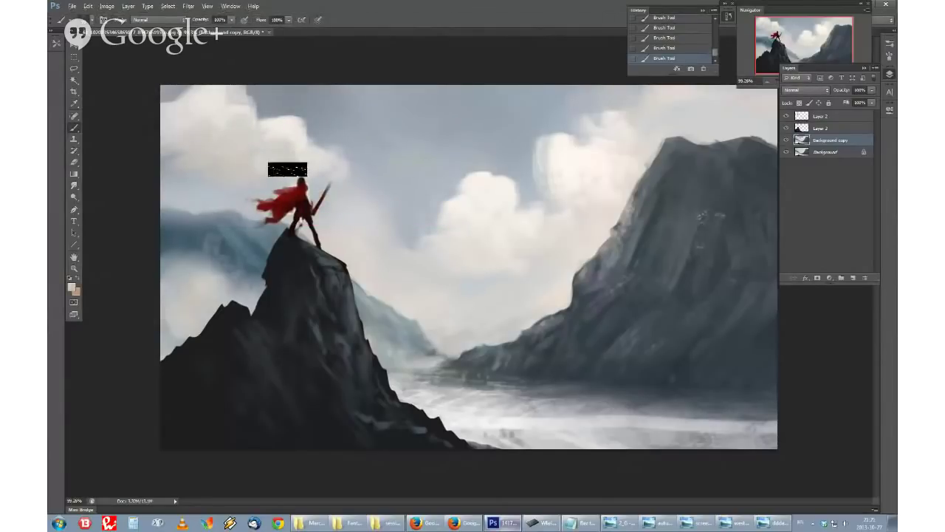
alt+click(277, 124)
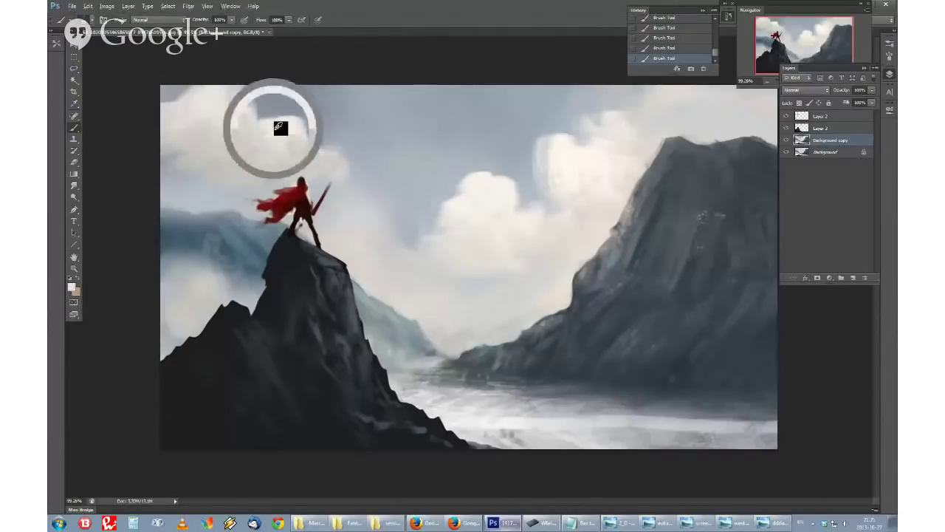
alt+click(220, 104)
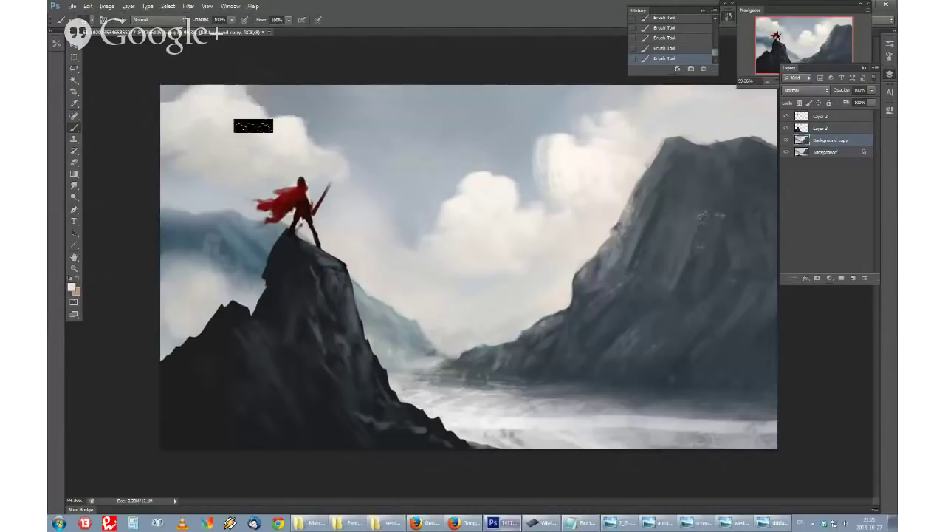
Step: Toggle the visibility of the Background copy layer to compare the repainted sky with the original
click(786, 140)
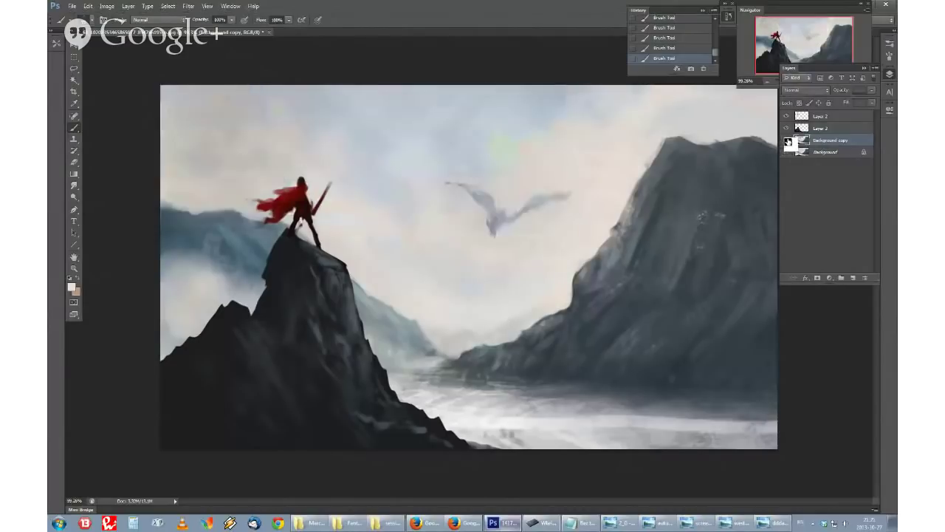
click(786, 140)
click(786, 141)
click(787, 141)
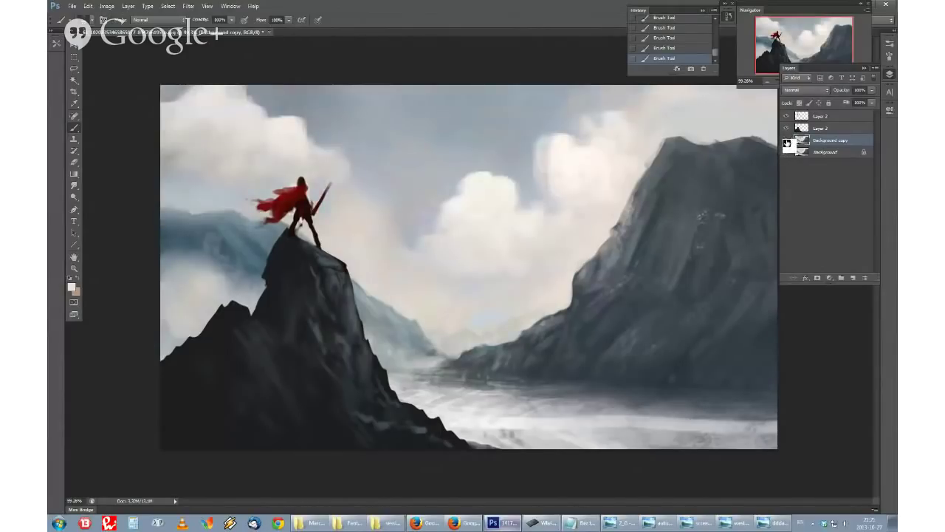
click(788, 143)
click(788, 142)
click(787, 143)
click(786, 142)
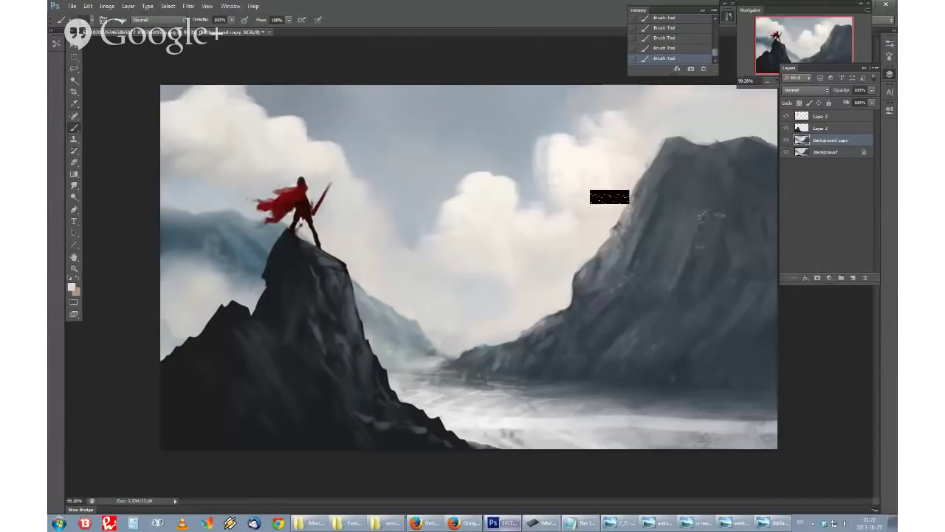
Step: Choose a textured brush preset and pick a dark blue-grey foreground colour for the water
right_click(591, 225)
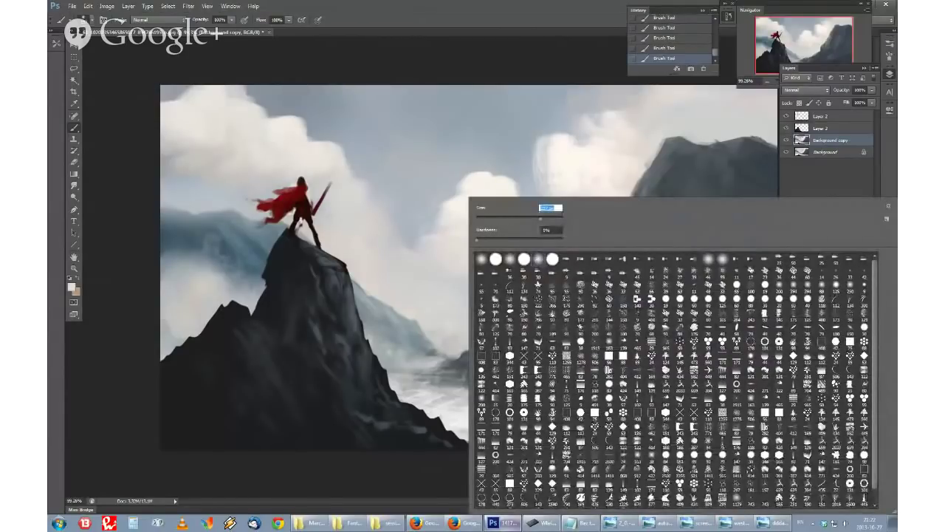
double_click(562, 302)
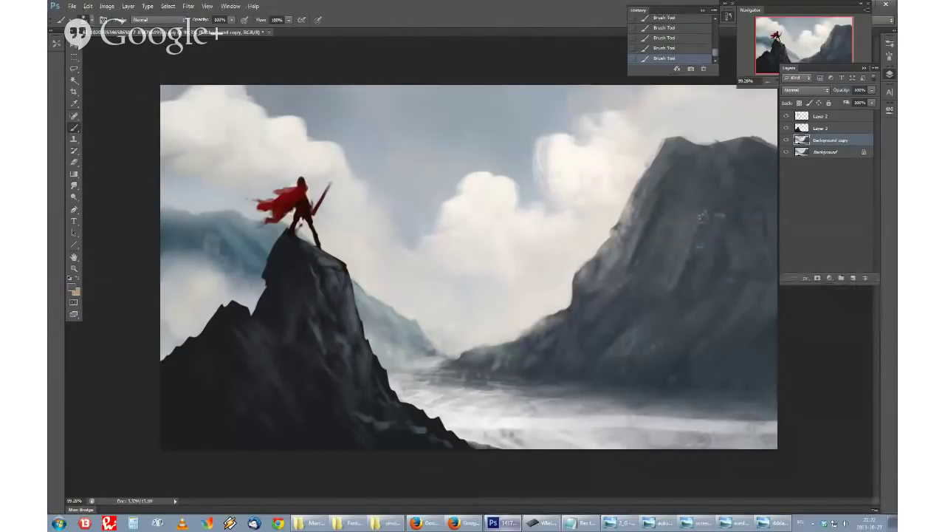
click(73, 288)
click(342, 195)
click(250, 174)
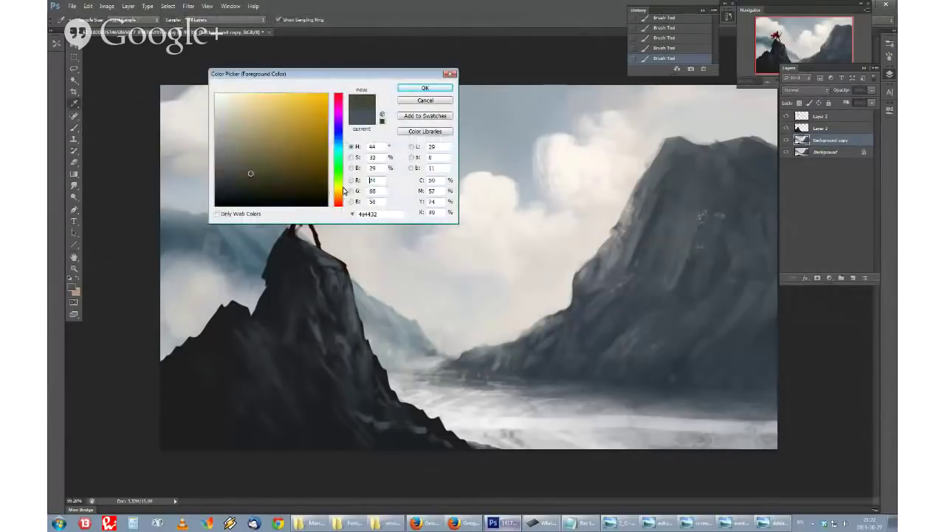
drag(342, 191, 334, 144)
click(423, 90)
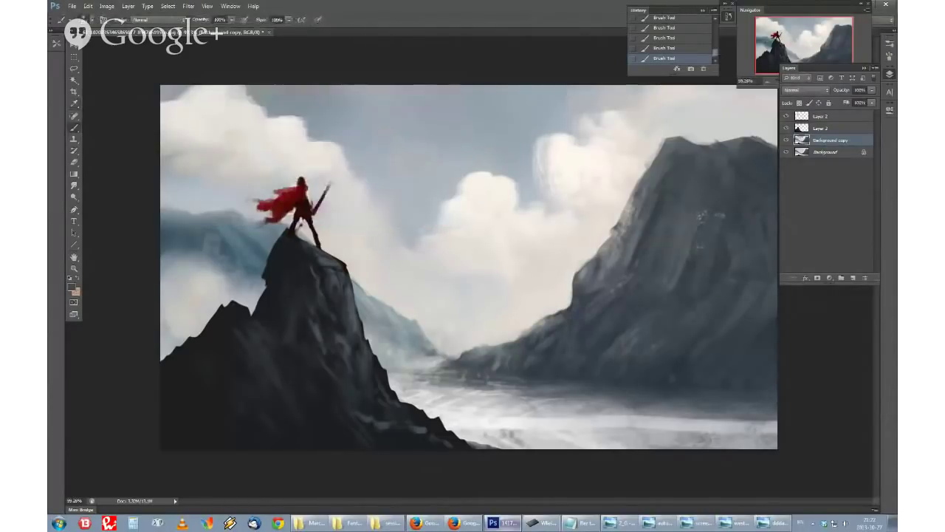
click(425, 523)
click(424, 523)
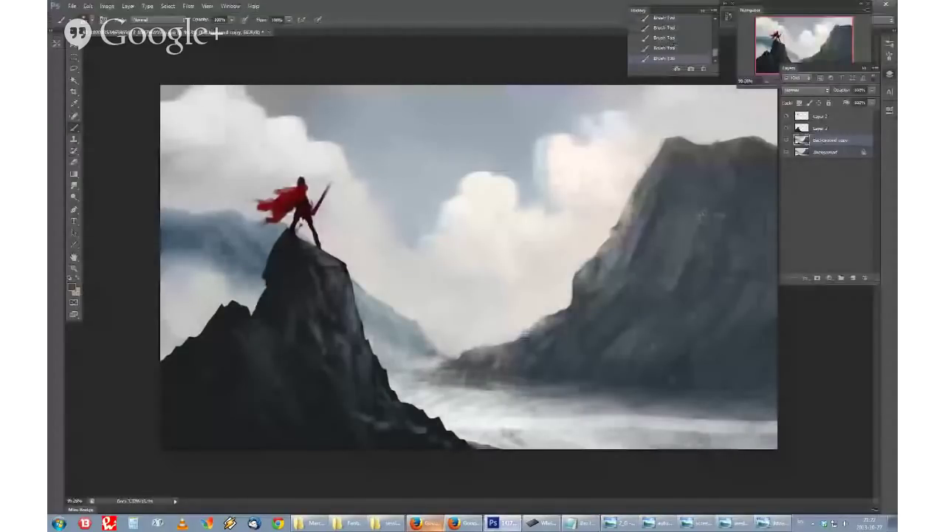
Step: Switch to another brush preset and paint dark grey water over the pale mist on the valley floor
right_click(561, 333)
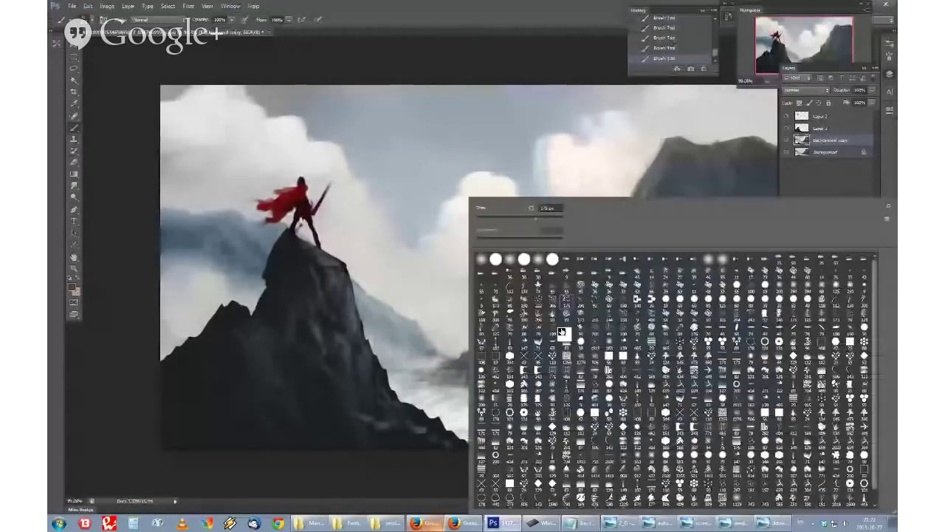
double_click(545, 292)
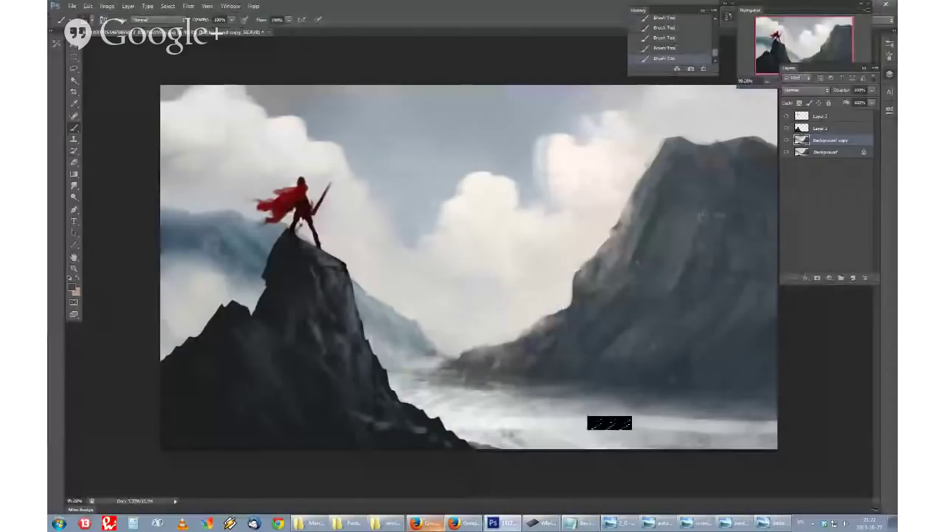
mouse_move(517, 397)
mouse_down()
mouse_move(469, 391)
mouse_move(588, 428)
mouse_move(803, 420)
mouse_move(522, 439)
mouse_move(490, 416)
mouse_move(444, 416)
mouse_move(457, 410)
mouse_move(381, 378)
mouse_move(639, 380)
mouse_move(731, 404)
mouse_move(512, 443)
mouse_move(769, 431)
mouse_move(798, 421)
mouse_up()
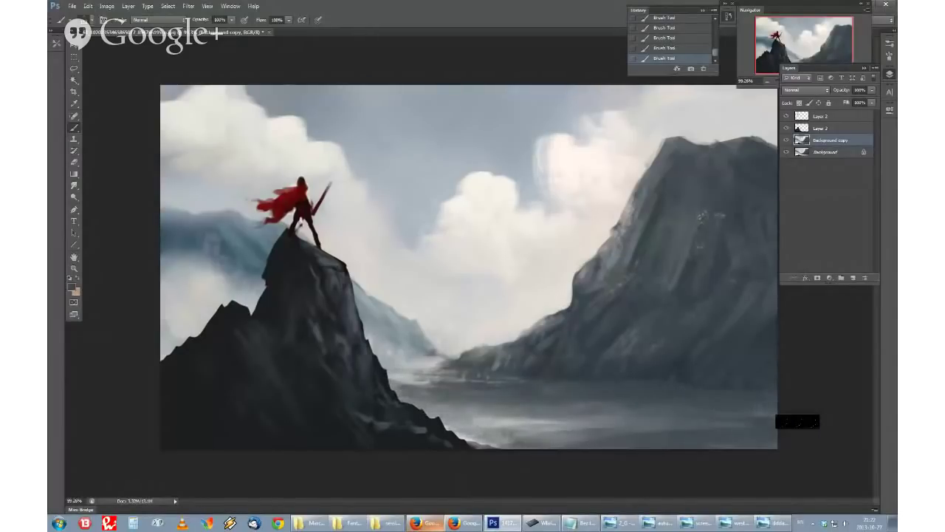
mouse_move(597, 400)
mouse_down()
mouse_move(500, 417)
mouse_move(566, 419)
mouse_move(479, 402)
mouse_up()
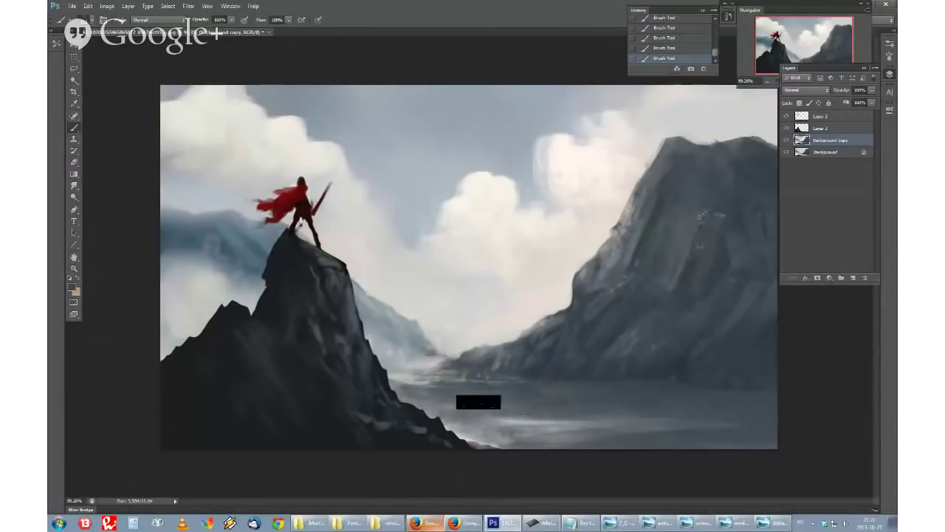
Step: Pick a muted olive-green foreground colour and tint the lake surface with it
click(72, 287)
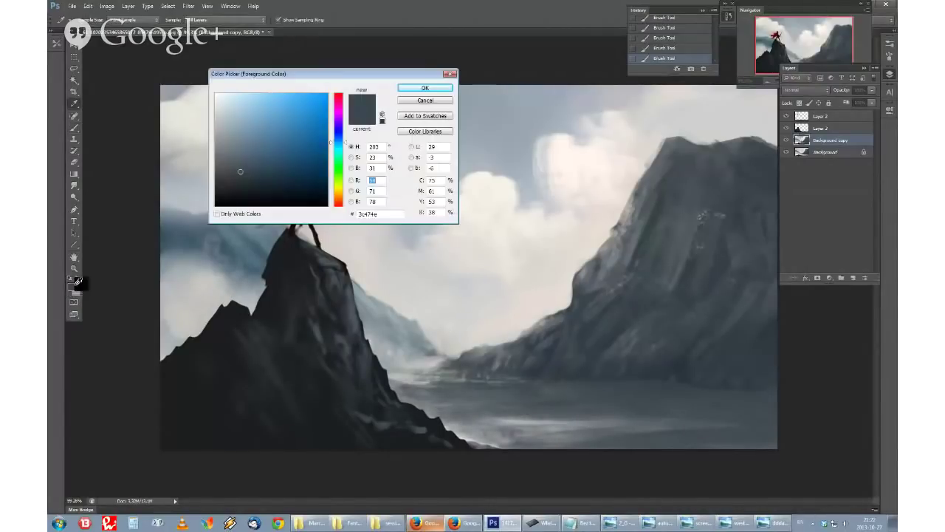
click(341, 186)
click(414, 88)
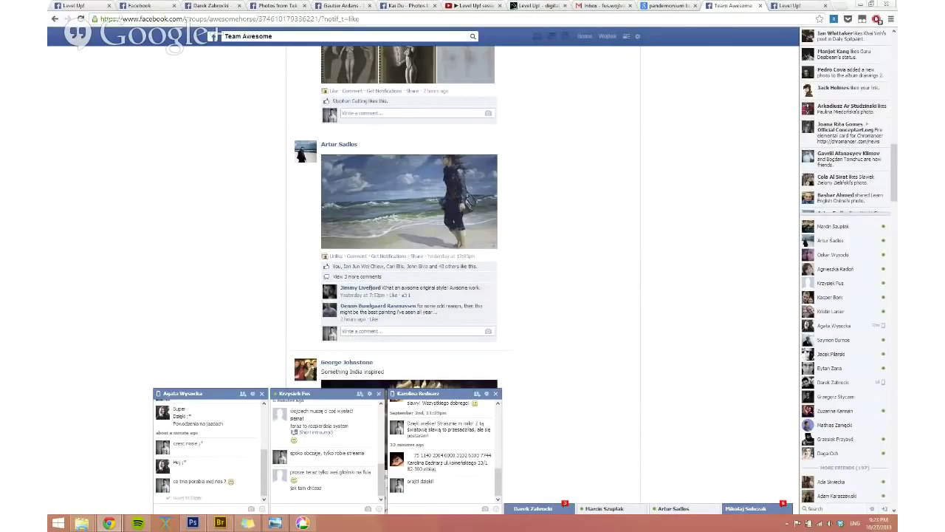
click(832, 527)
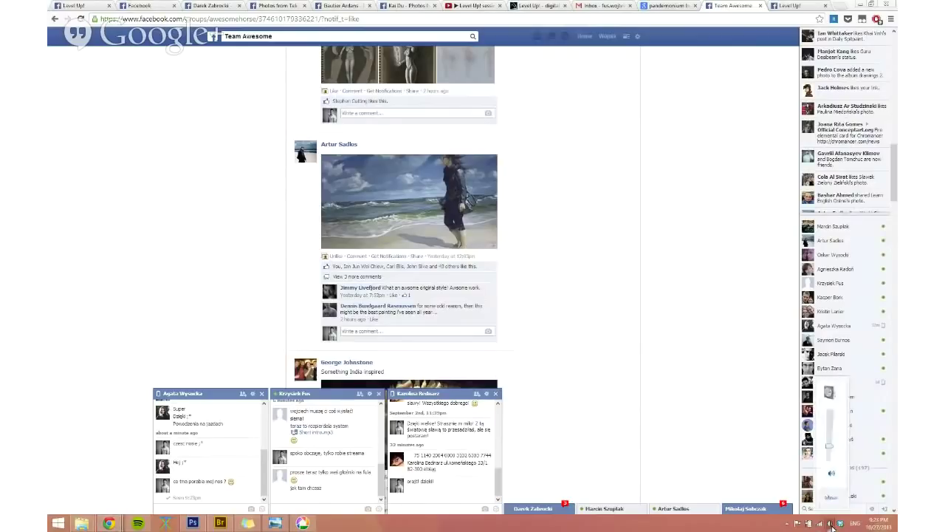
click(831, 500)
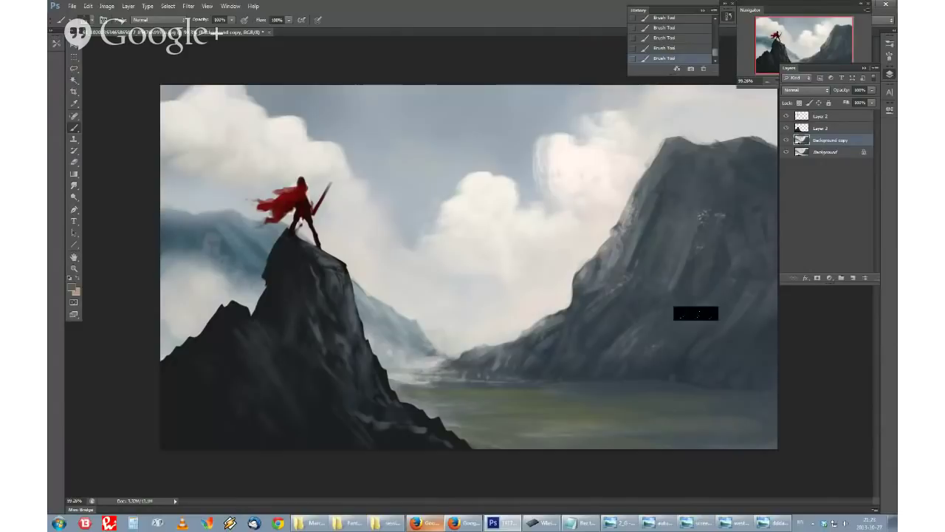
Step: Flip the canvas horizontally, pick a dark teal foreground colour, and blend it into the green lake
key(h)
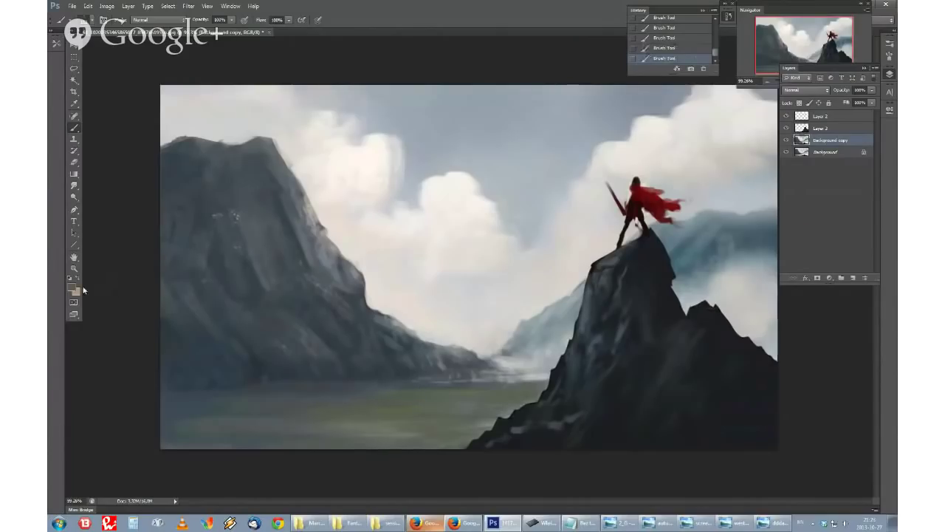
click(76, 290)
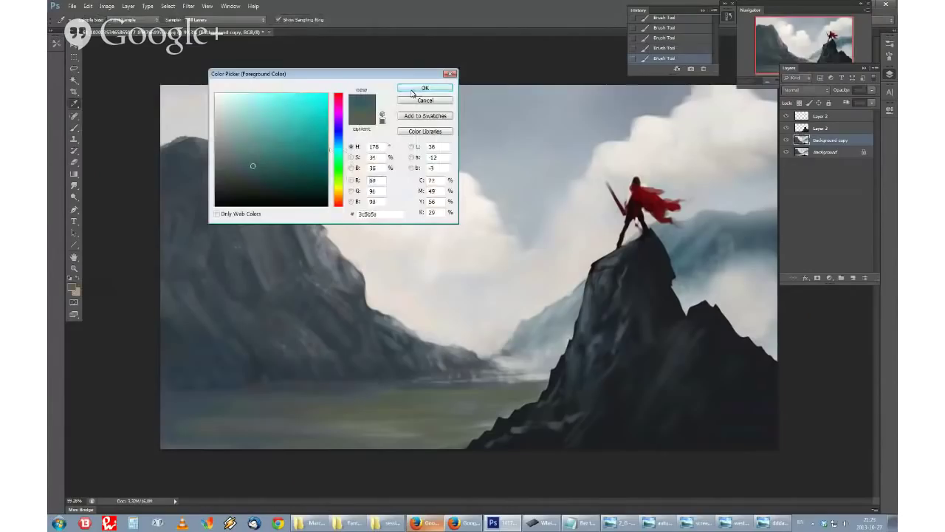
click(419, 88)
key(b)
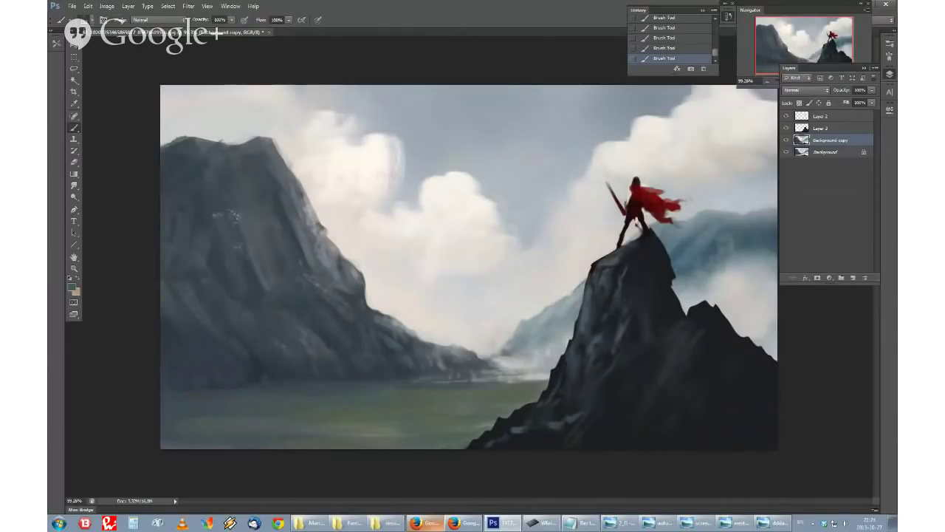
Step: Haze the lake with a sampled sky tone using a soft brush at 0% hardness, and flip the canvas back horizontally
alt+click(501, 175)
right_click(496, 345)
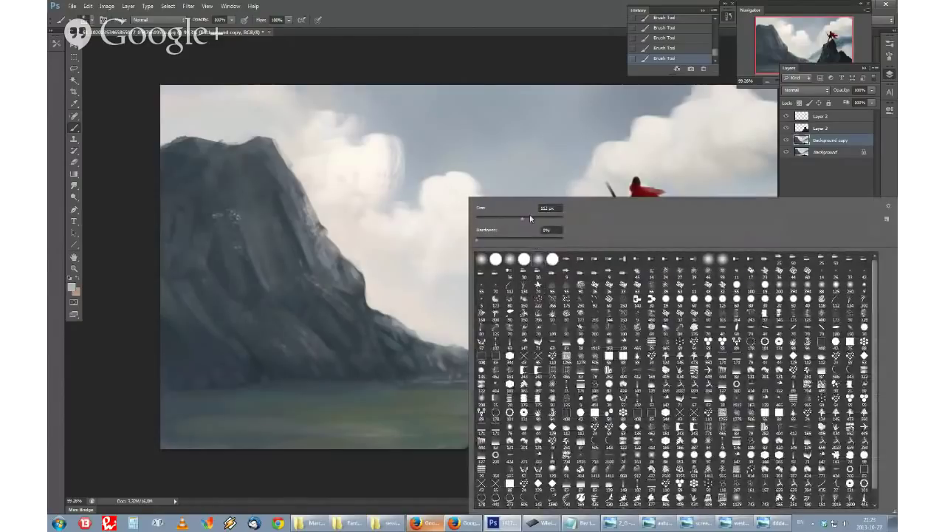
click(461, 379)
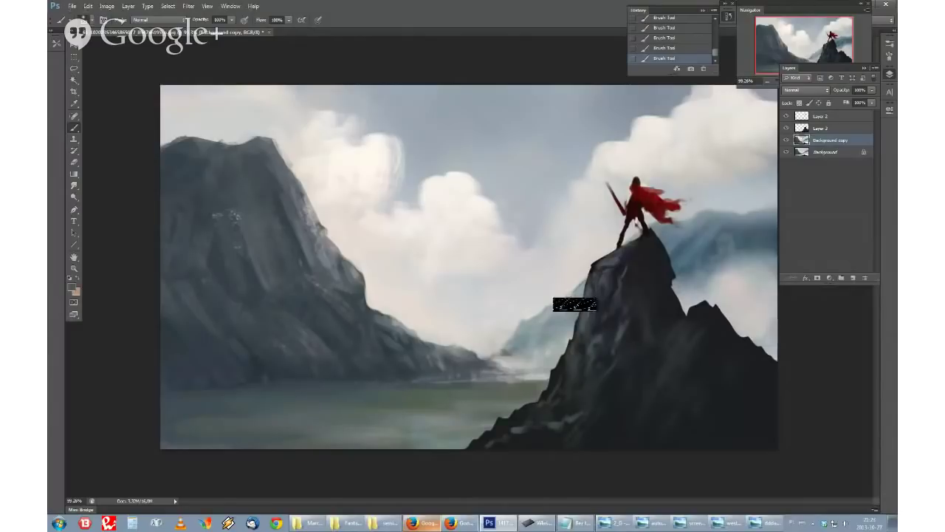
key(ctrl+shift+h)
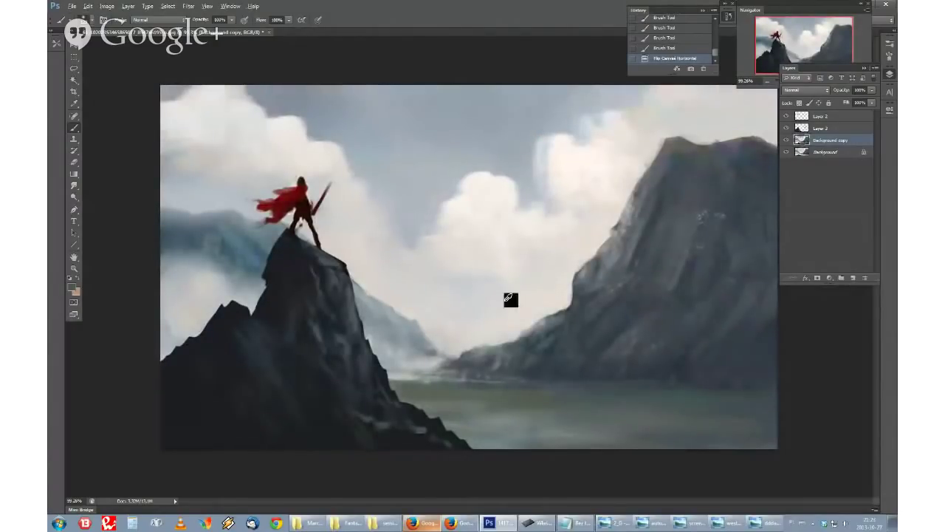
Step: Smooth the lake surface with horizontal strokes in sampled water tones, undoing and repainting one stroke near the far shore
alt+click(516, 421)
drag(480, 420, 576, 426)
drag(492, 434, 648, 437)
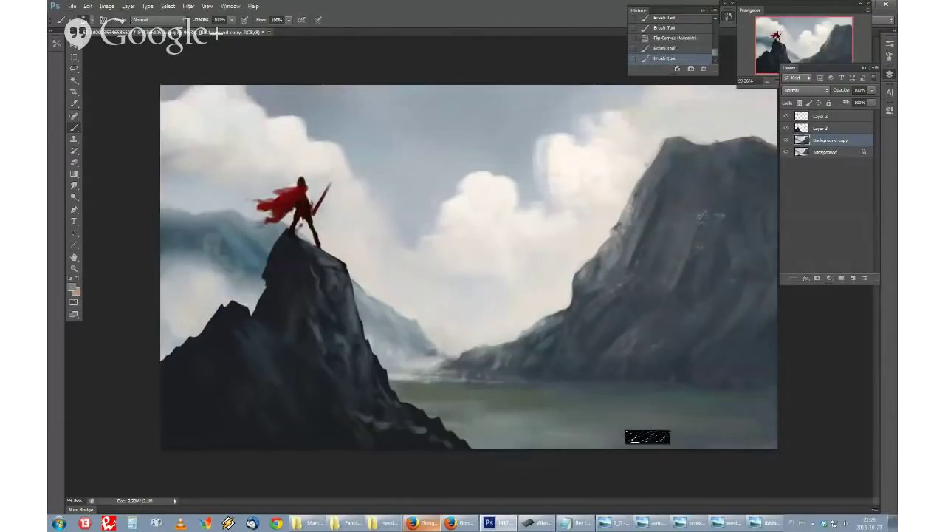
drag(559, 439, 723, 443)
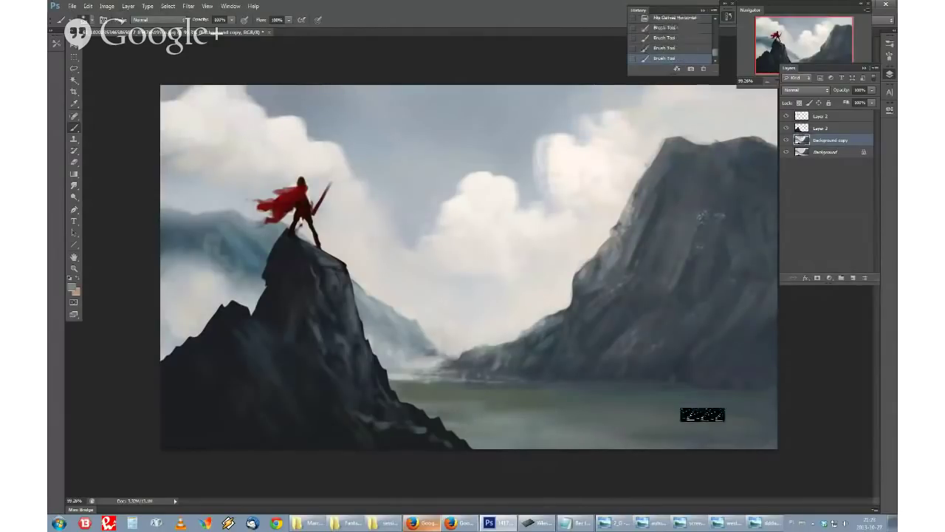
alt+click(697, 437)
drag(540, 425, 591, 426)
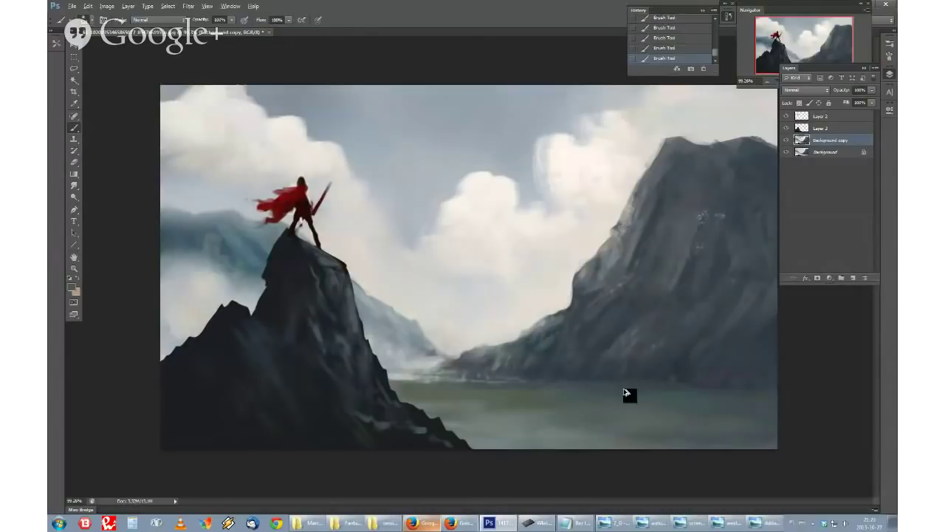
key(ctrl+z)
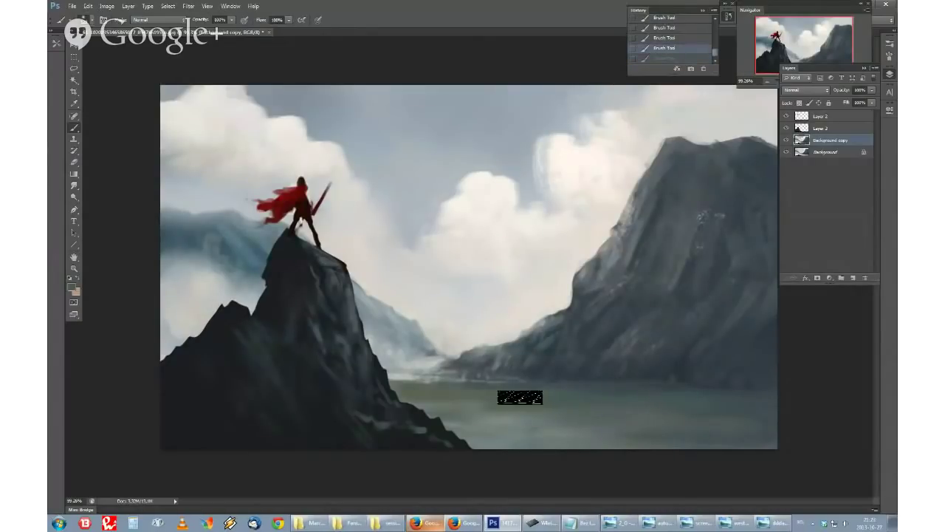
drag(520, 397, 616, 408)
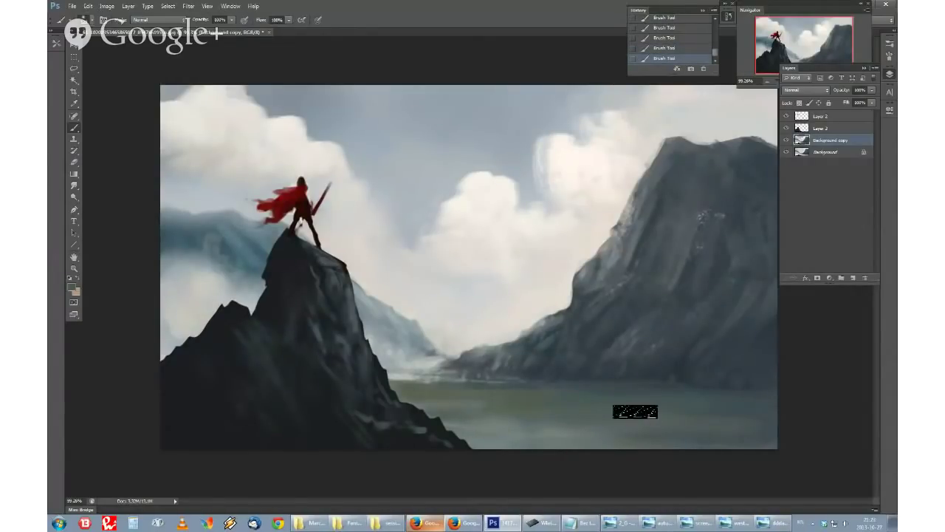
Step: On a new layer above Background copy, sketch a grey-green mountain silhouette with slanted strokes in the sky, and hide that layer
right_click(470, 197)
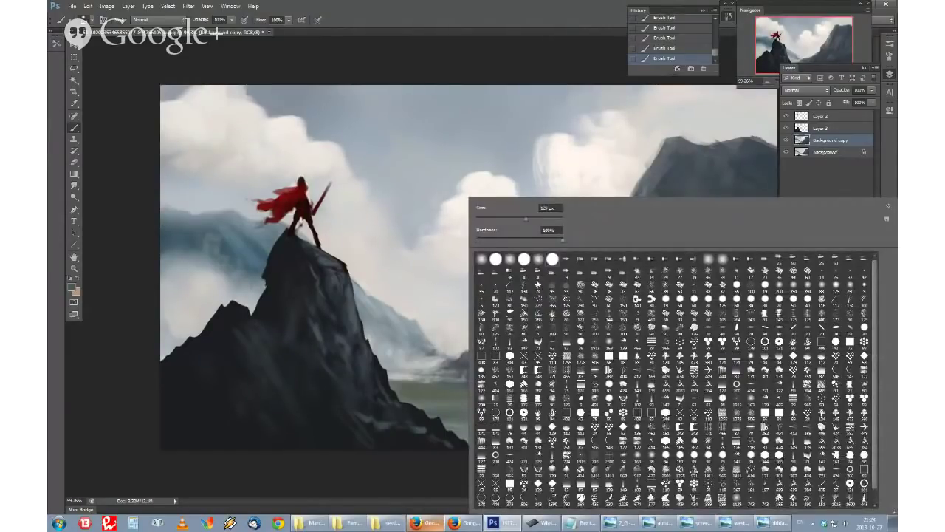
double_click(482, 342)
click(857, 280)
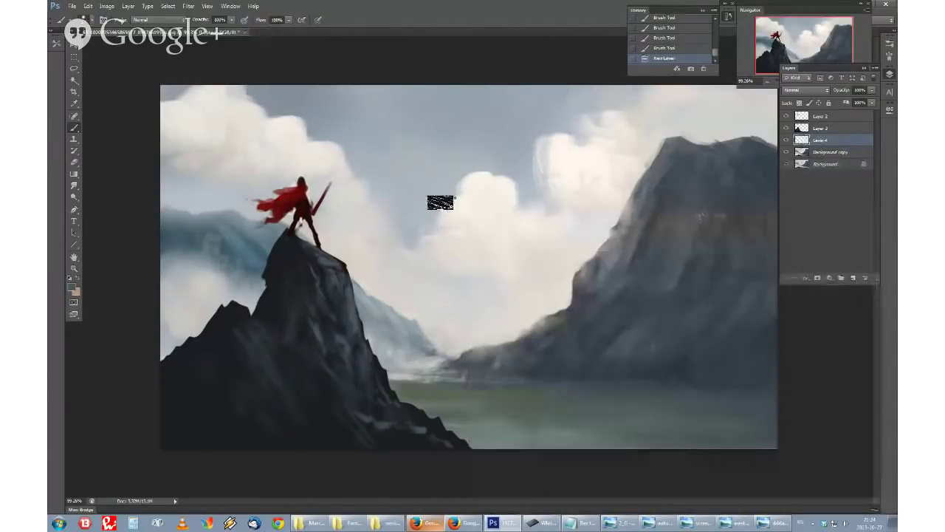
right_click(454, 205)
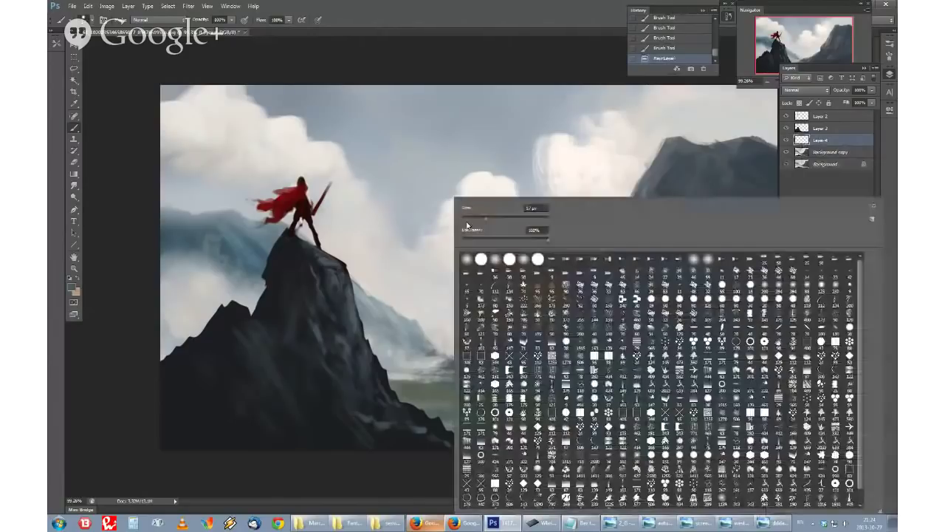
mouse_move(378, 172)
mouse_down()
mouse_move(524, 124)
mouse_move(435, 136)
mouse_move(460, 158)
mouse_move(628, 132)
mouse_up()
mouse_move(579, 176)
mouse_down()
mouse_move(371, 198)
mouse_move(546, 148)
mouse_move(504, 164)
mouse_move(592, 159)
mouse_move(421, 211)
mouse_move(592, 166)
mouse_move(531, 150)
mouse_move(528, 166)
mouse_move(470, 173)
mouse_move(452, 186)
mouse_move(497, 180)
mouse_move(410, 182)
mouse_move(437, 191)
mouse_move(471, 172)
mouse_move(522, 168)
mouse_up()
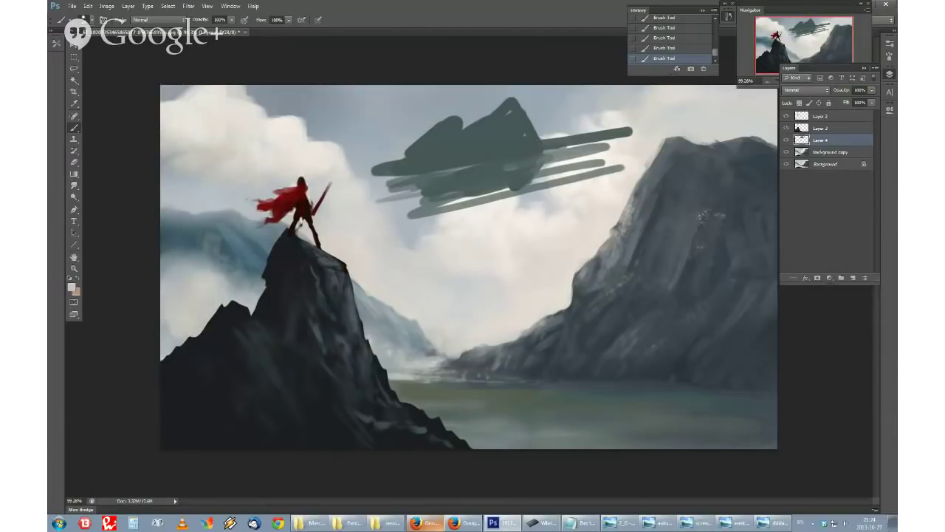
click(786, 144)
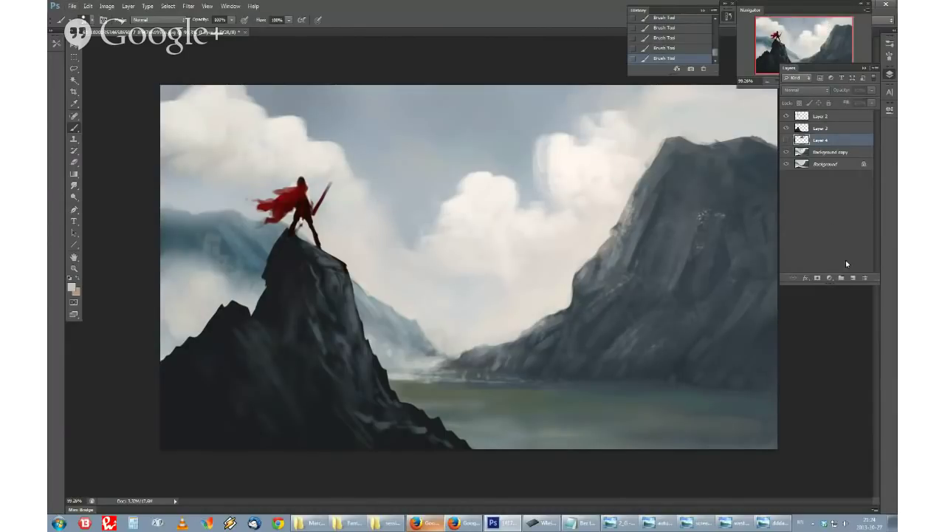
click(827, 153)
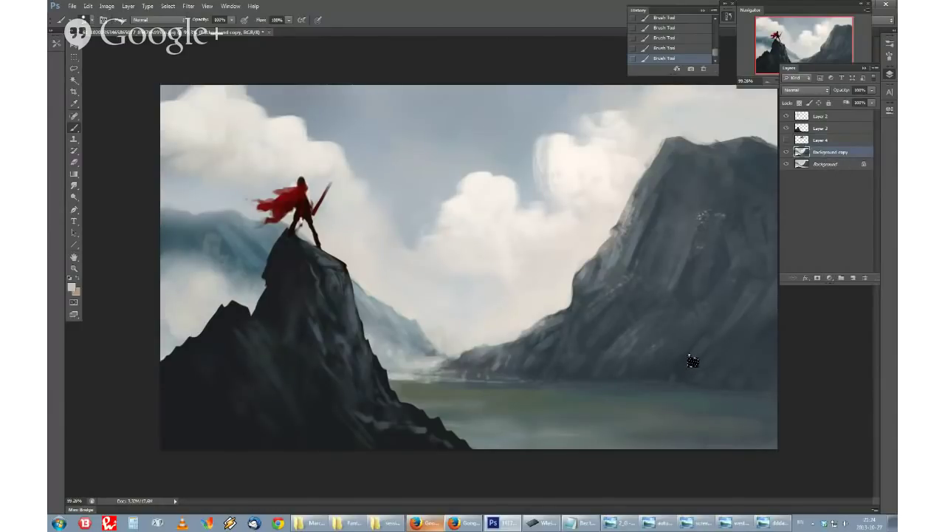
click(74, 290)
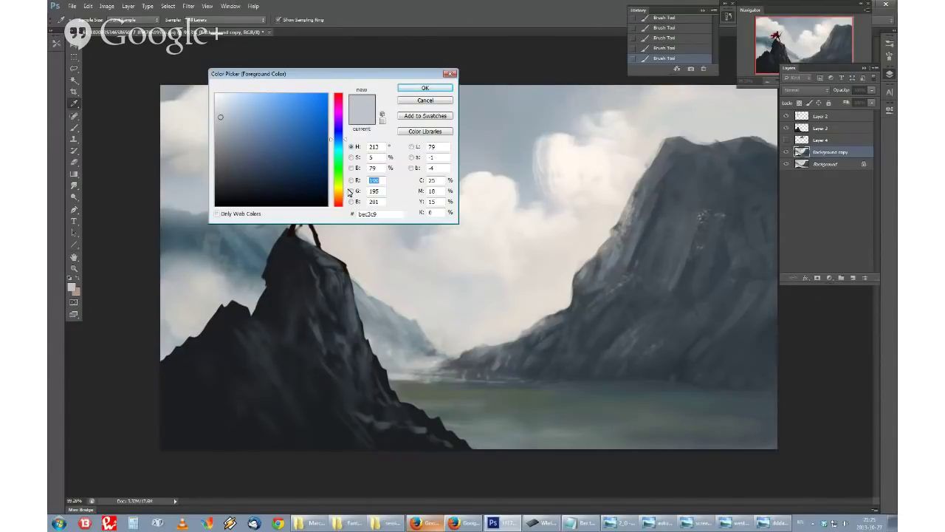
click(428, 523)
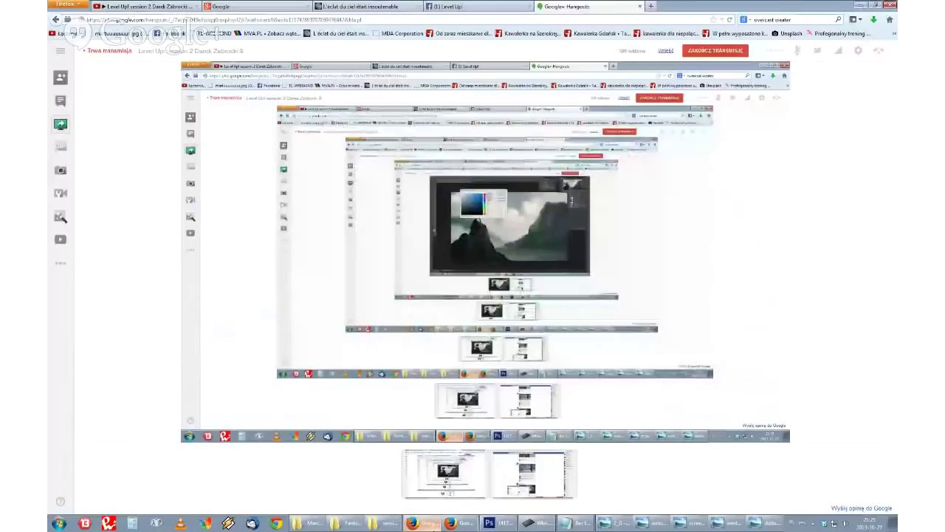
click(426, 523)
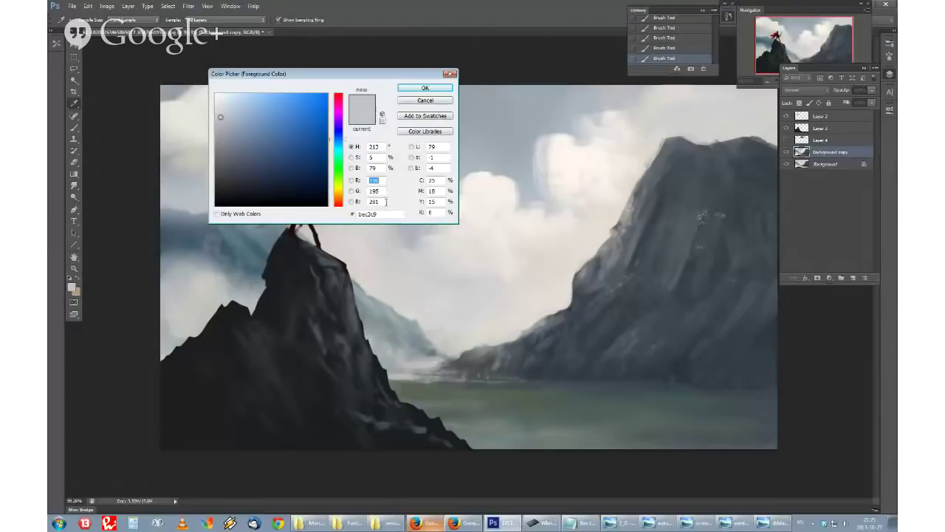
click(427, 99)
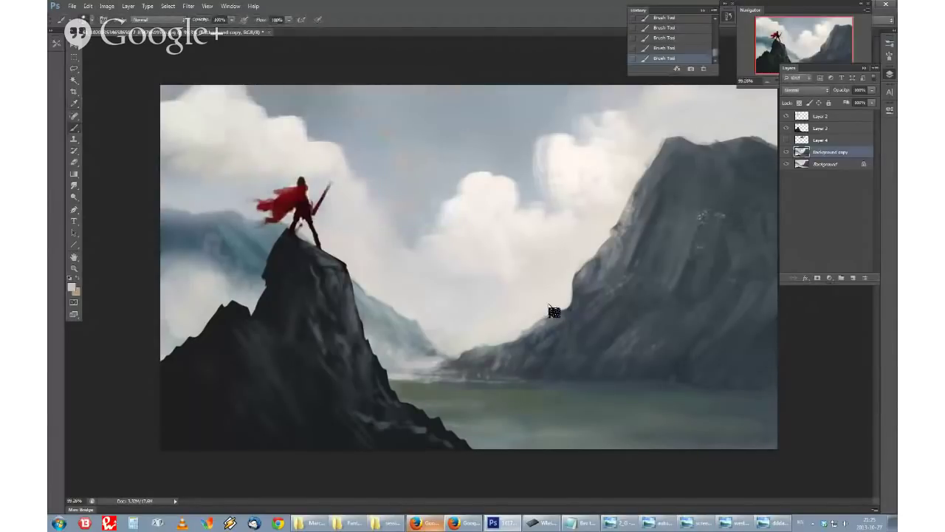
Step: Pick a muted brown foreground colour and glaze the misty bluish slope behind the foreground rock's left side on Background copy
alt+click(541, 363)
click(72, 287)
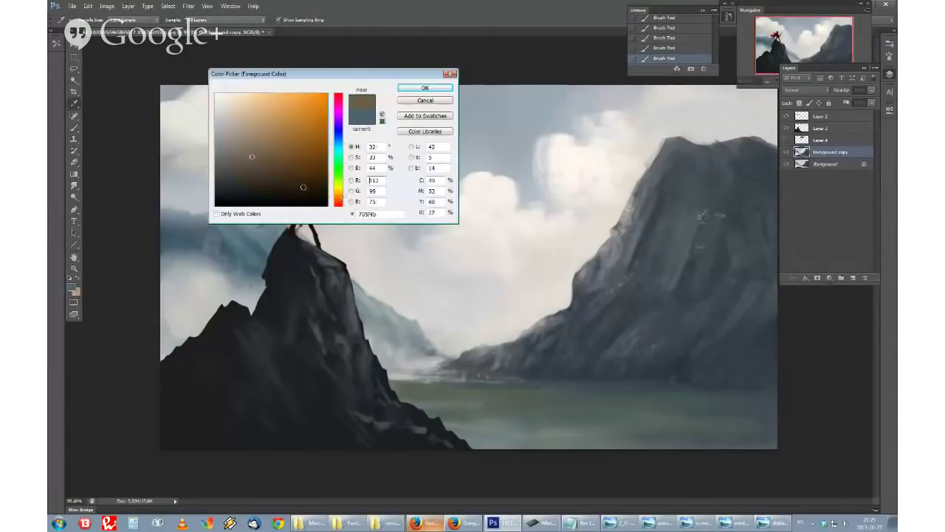
click(424, 88)
right_click(376, 249)
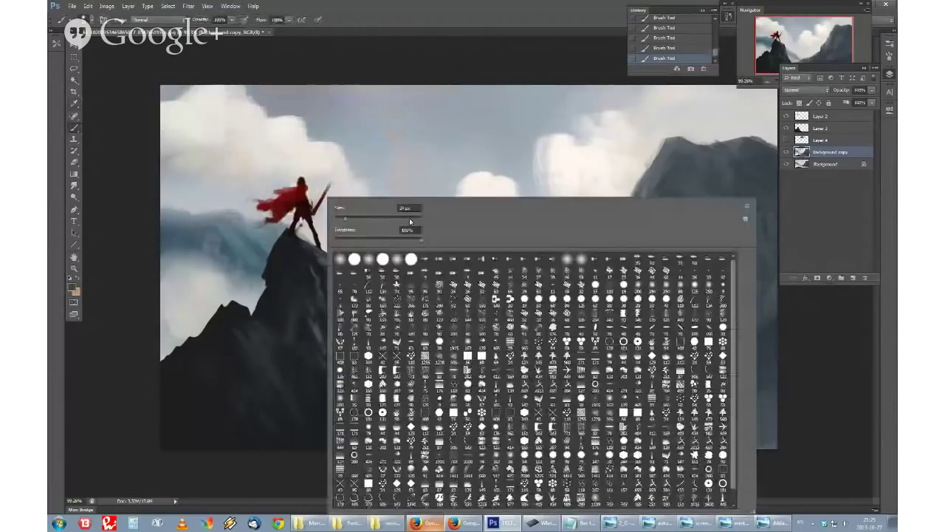
key(Escape)
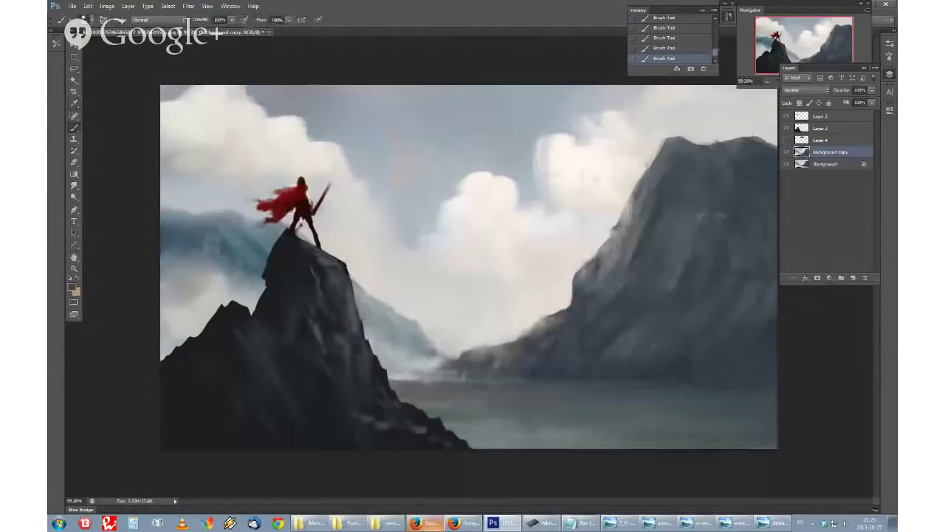
drag(247, 270, 177, 325)
alt+click(202, 238)
mouse_move(193, 267)
mouse_down()
mouse_move(171, 304)
mouse_move(200, 313)
mouse_move(171, 339)
mouse_up()
drag(238, 298, 257, 296)
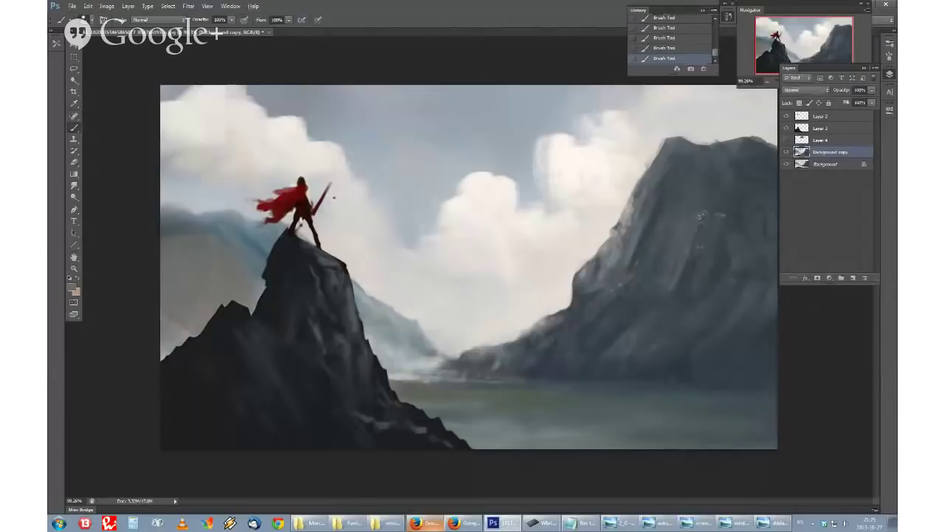
Step: Repaint the distant ridge behind the swordsman and the slope right of the foreground rock in muted grey-brown
right_click(334, 197)
click(256, 235)
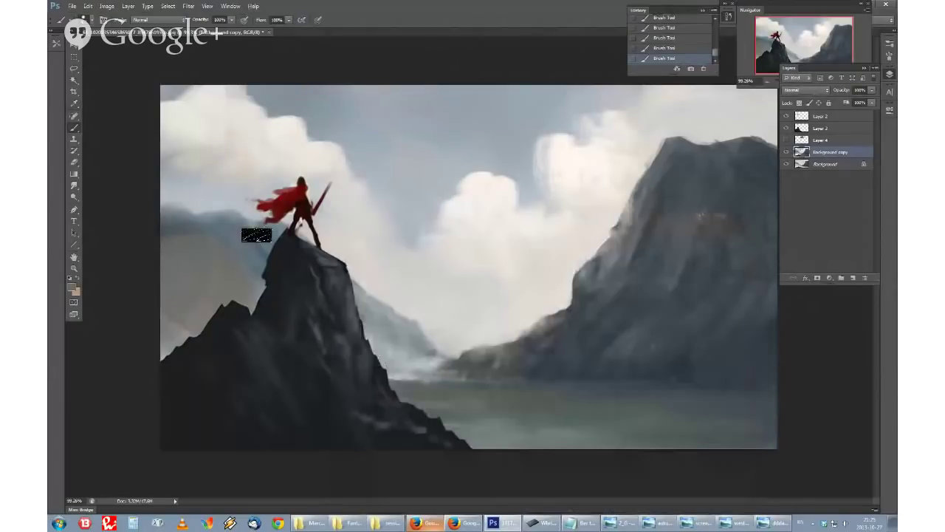
drag(222, 217, 286, 227)
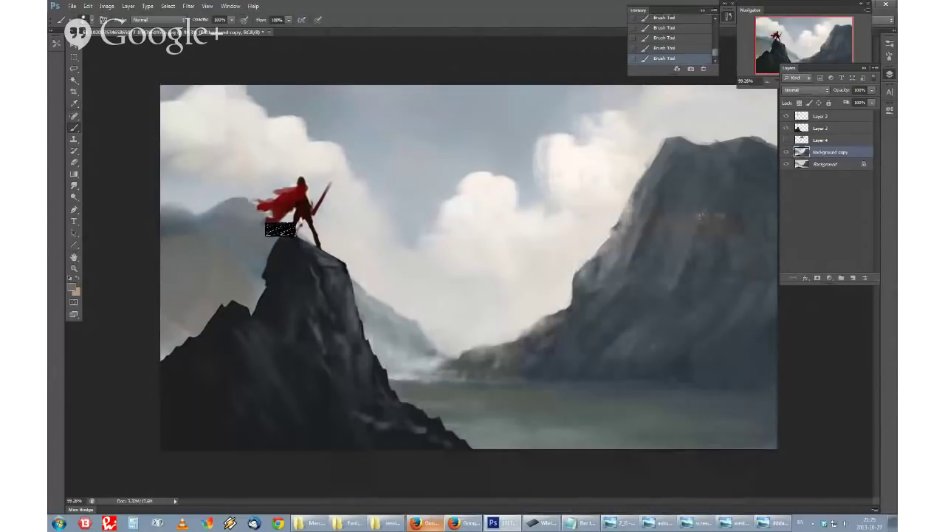
mouse_move(333, 256)
mouse_down()
mouse_move(344, 253)
mouse_move(380, 285)
mouse_move(375, 300)
mouse_move(415, 316)
mouse_up()
alt+click(362, 265)
Step: Refine the crest of the distant ridge left of the swordsman with sampled grey tones
alt+click(256, 222)
alt+click(227, 230)
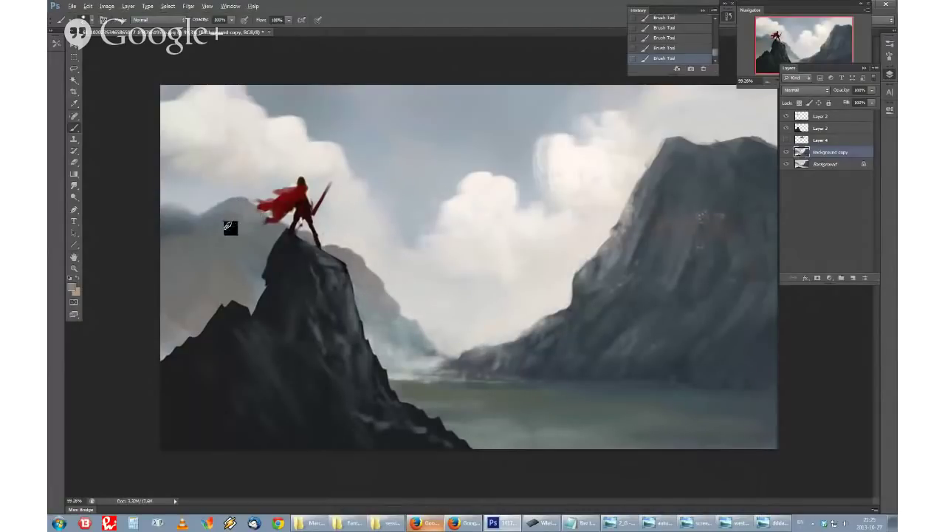
alt+click(226, 229)
mouse_move(234, 211)
mouse_down()
mouse_move(228, 224)
mouse_move(200, 198)
mouse_move(212, 215)
mouse_up()
alt+click(223, 205)
alt+click(180, 226)
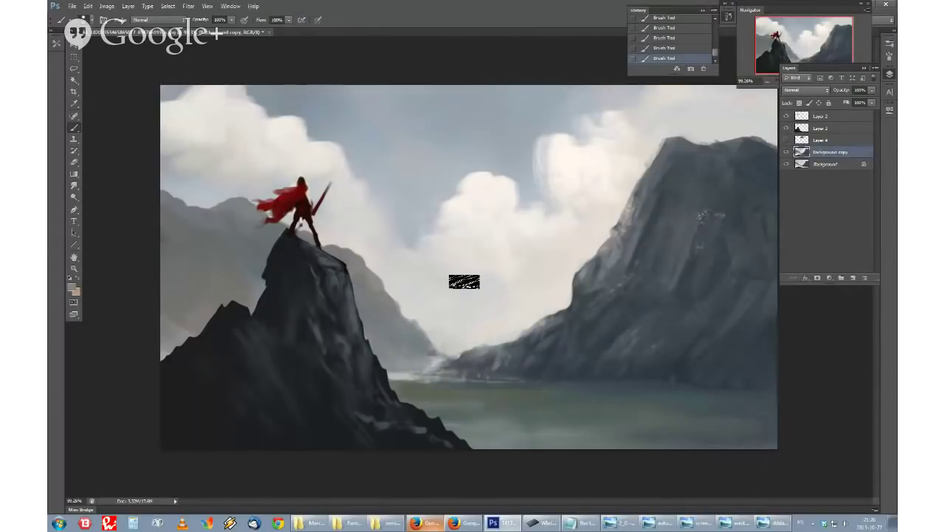
Step: Choose another brush and paint a row of hazy grey-green mountains across the valley gap beyond the lake
right_click(488, 244)
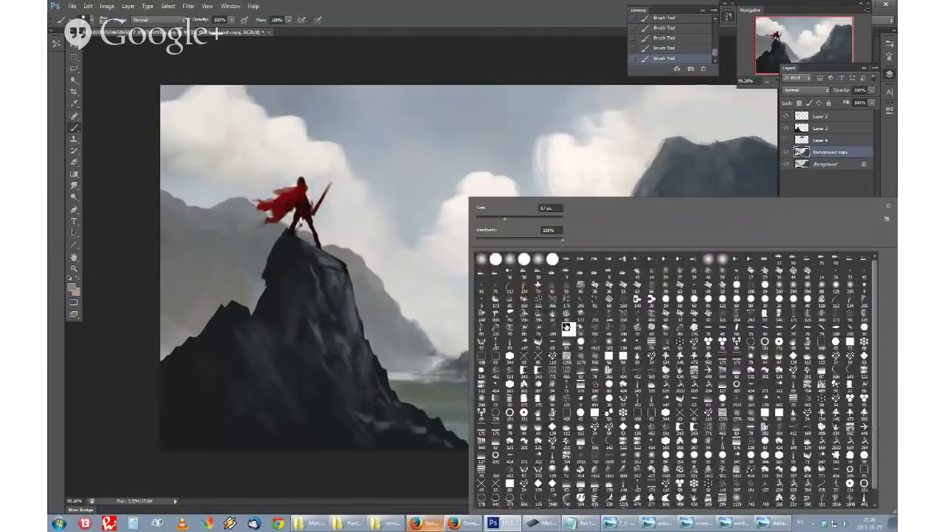
click(71, 287)
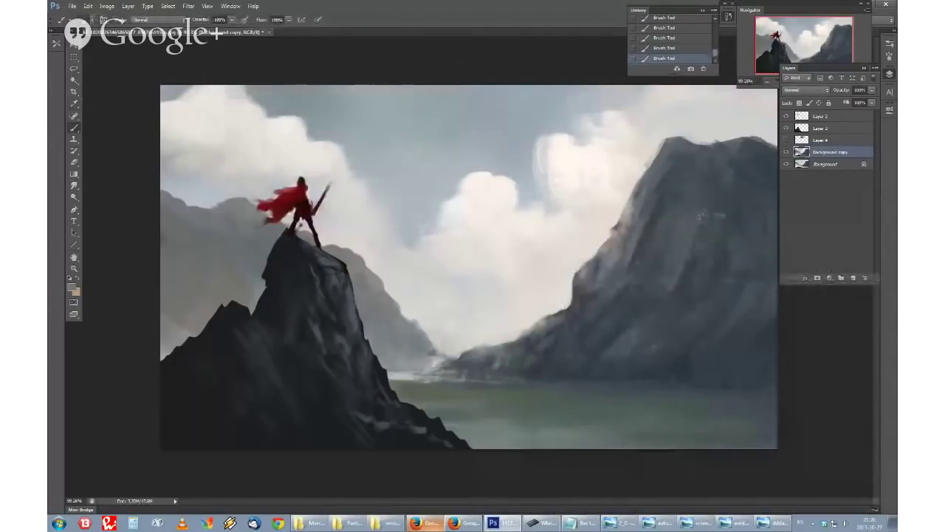
right_click(484, 274)
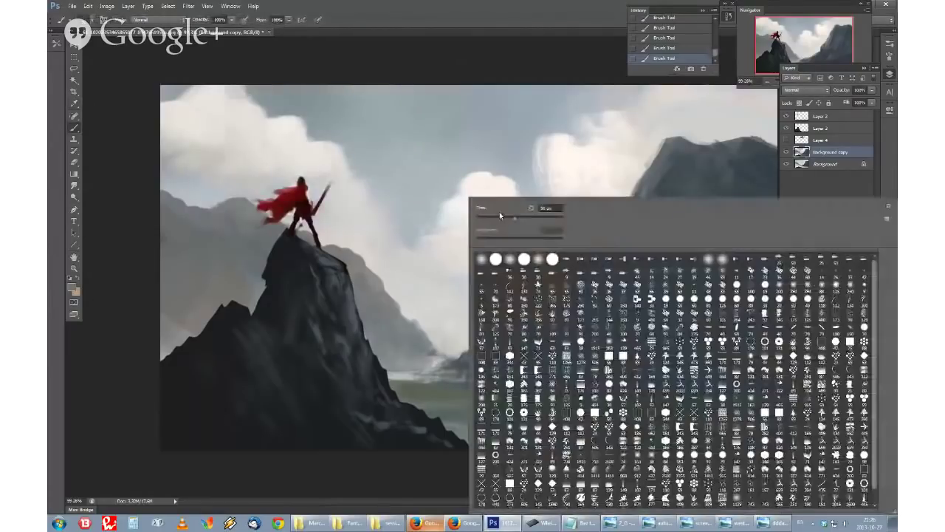
click(501, 221)
click(536, 57)
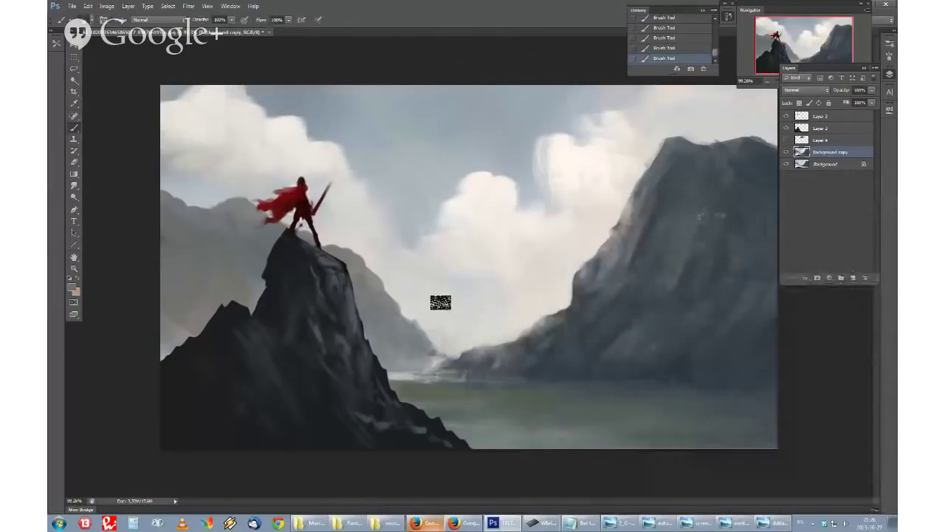
mouse_move(440, 302)
mouse_down()
mouse_move(477, 287)
mouse_move(442, 314)
mouse_move(444, 325)
mouse_move(462, 325)
mouse_move(520, 307)
mouse_move(542, 279)
mouse_move(568, 279)
mouse_move(537, 296)
mouse_move(526, 317)
mouse_move(565, 287)
mouse_move(517, 325)
mouse_move(480, 333)
mouse_move(475, 325)
mouse_move(427, 328)
mouse_move(427, 315)
mouse_move(449, 296)
mouse_move(411, 309)
mouse_move(480, 295)
mouse_up()
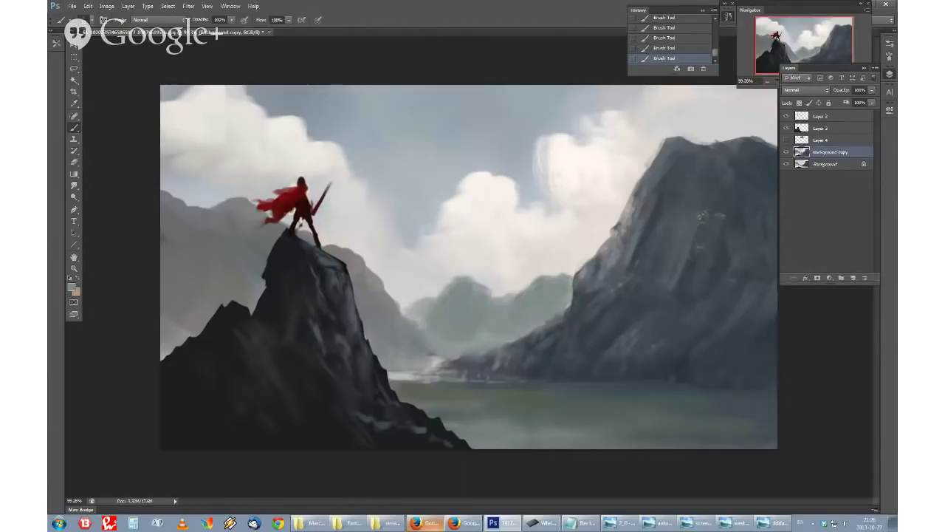
Step: Set the foreground colour to dark green #23342c and paint a darker, nearer slope below the distant left ridge
click(73, 287)
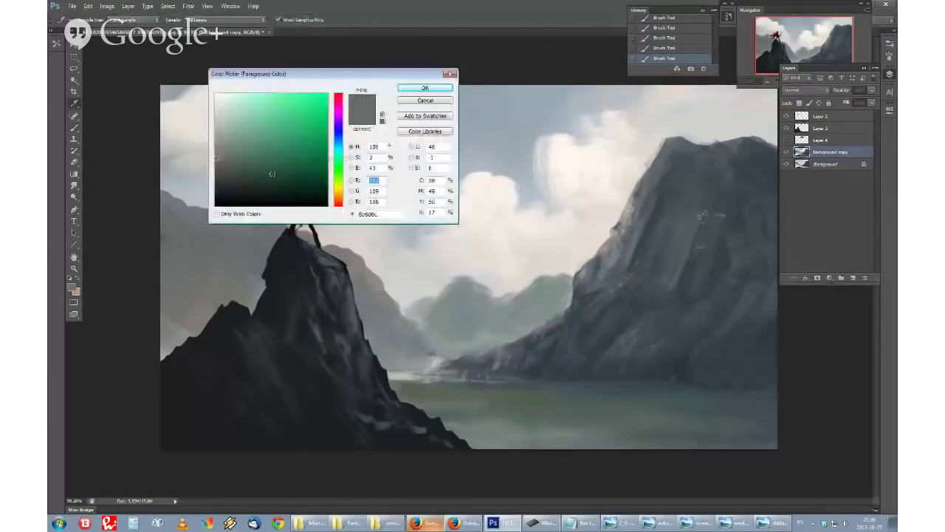
click(249, 185)
click(251, 183)
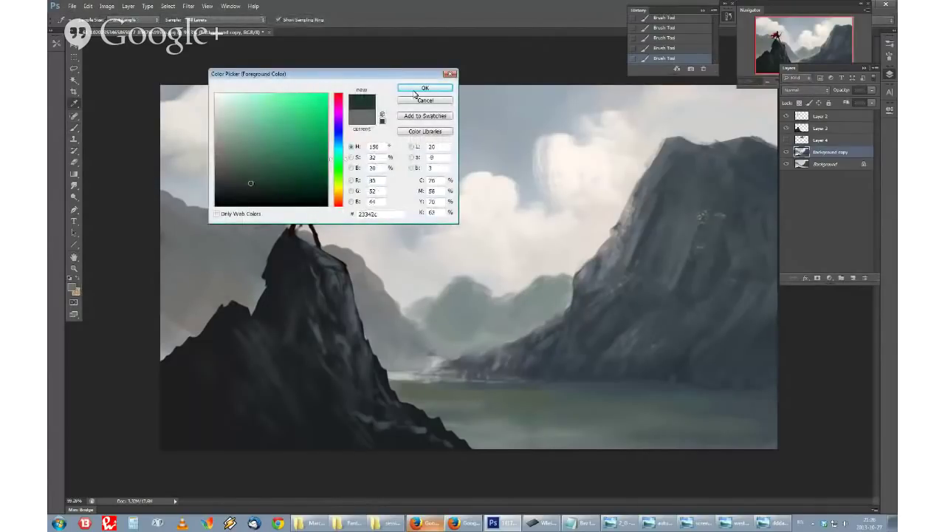
click(425, 88)
Step: Pick a dark brown foreground colour and blend the slope left of the foreground rock with sampled tones
click(74, 287)
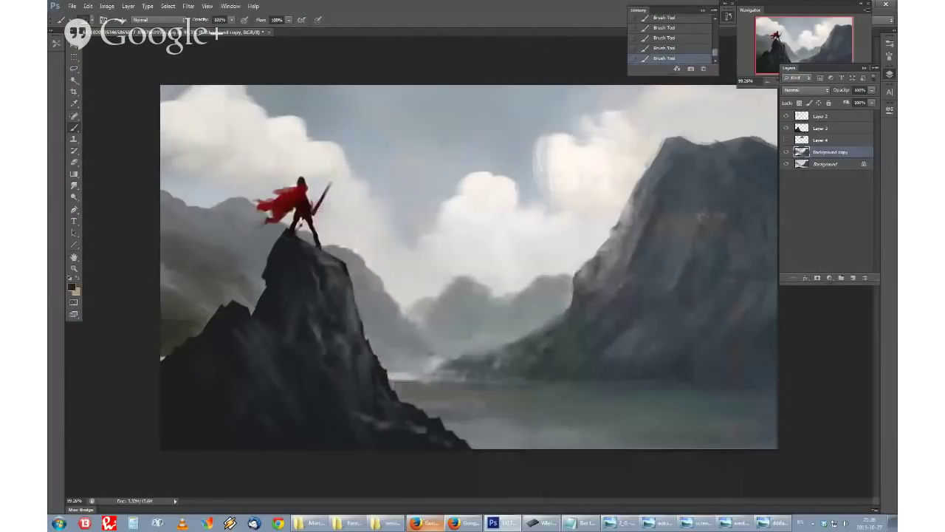
alt+click(174, 279)
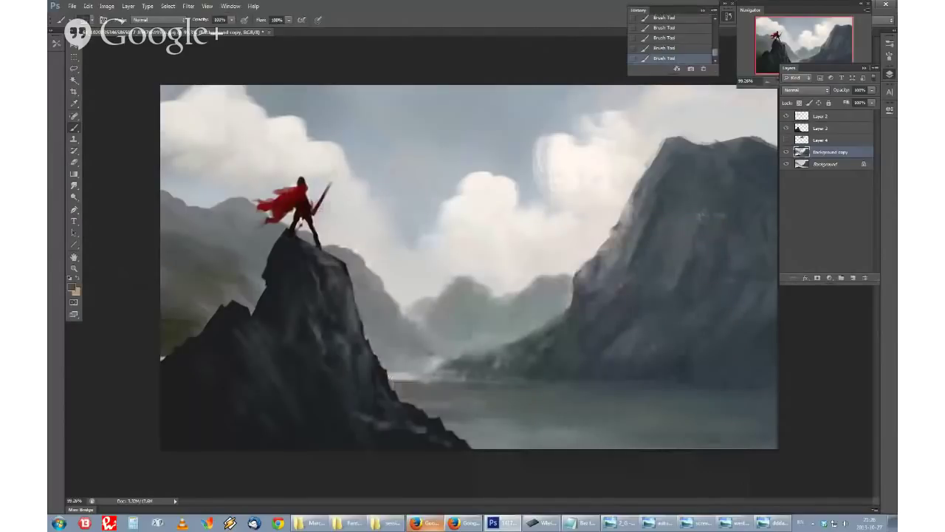
alt+click(193, 258)
drag(178, 255, 213, 274)
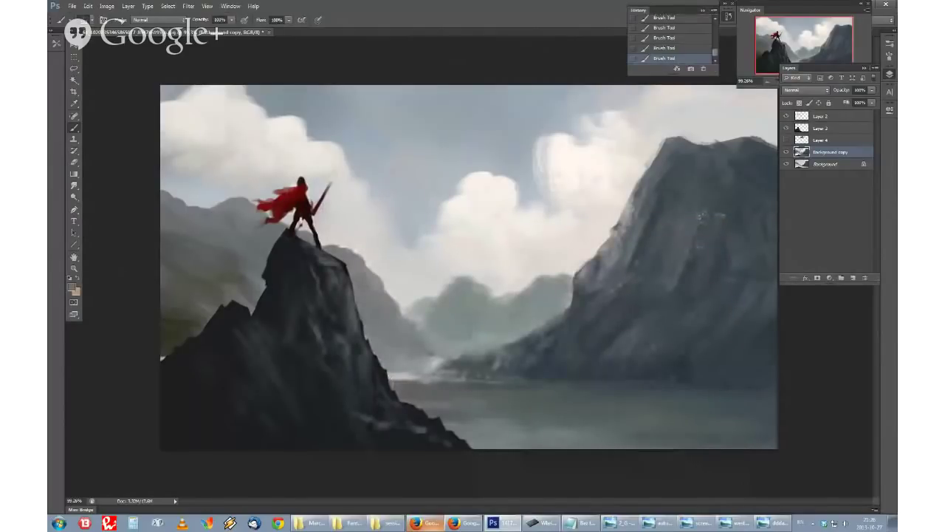
Step: Flip the canvas horizontally and touch up the face of the large far cliff with a sampled dark tone
key(ctrl+shift+h)
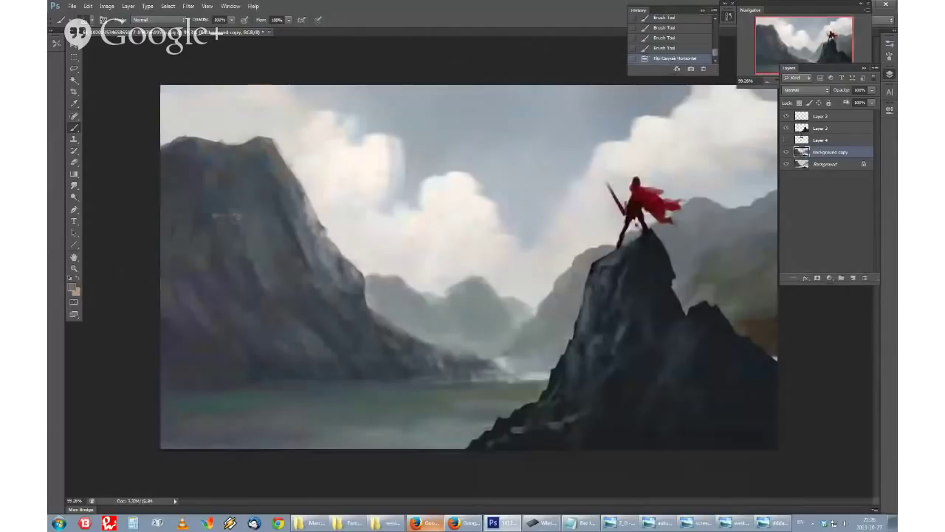
alt+click(227, 216)
drag(226, 217, 235, 215)
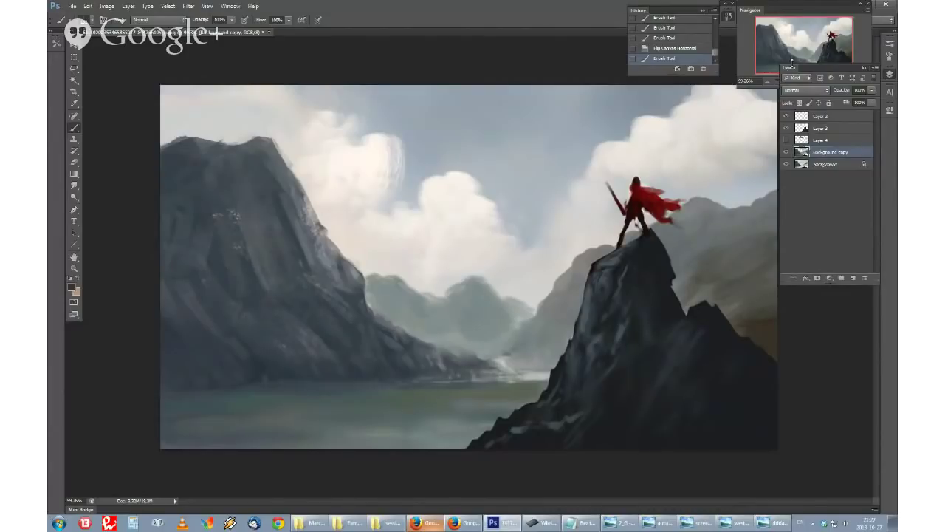
Step: Add a new layer above the topmost layer and set its blending mode to Color
click(890, 74)
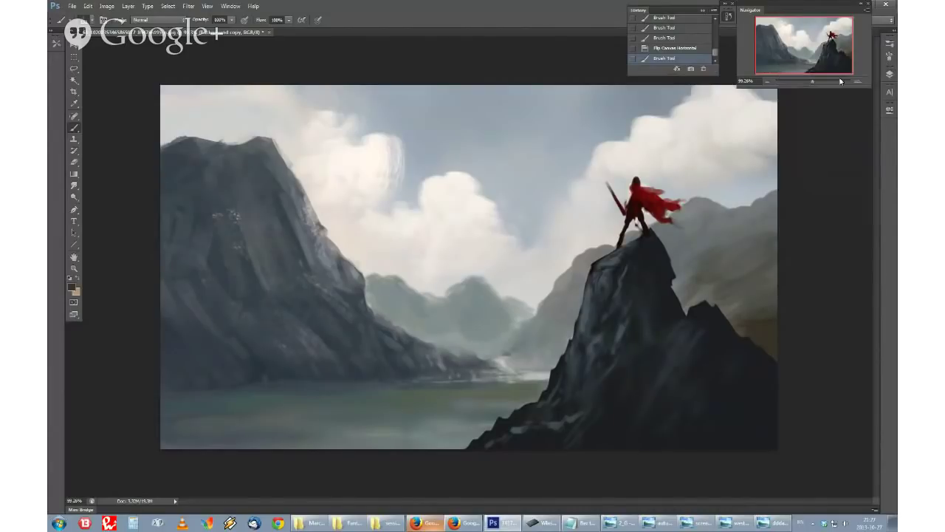
click(767, 82)
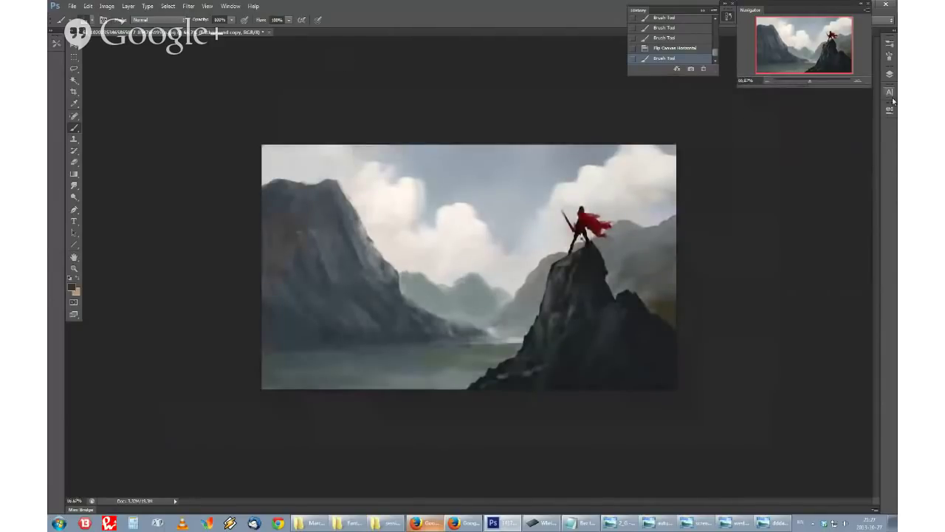
click(890, 74)
click(836, 116)
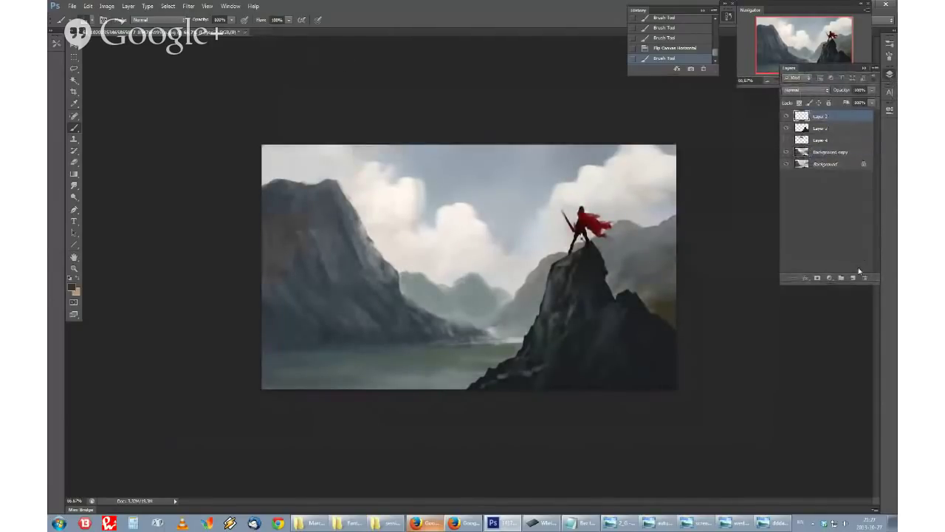
click(853, 277)
click(805, 90)
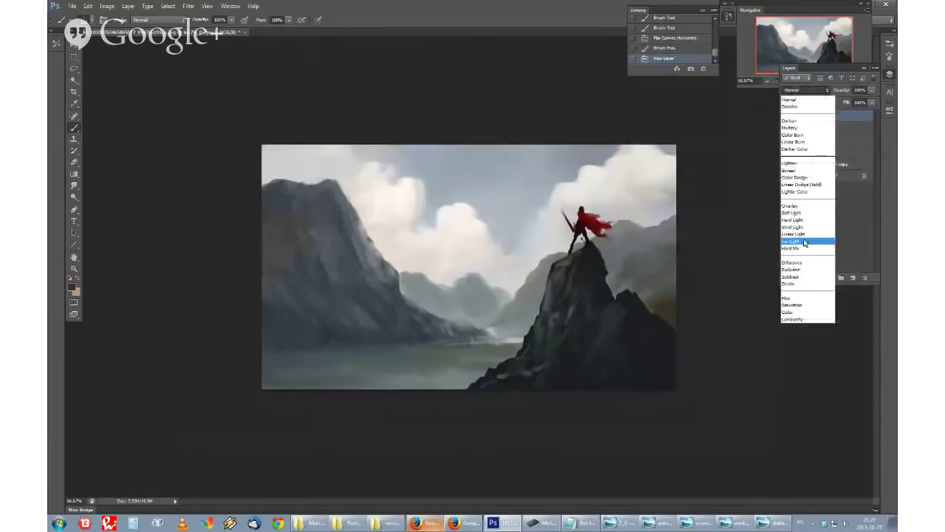
click(792, 316)
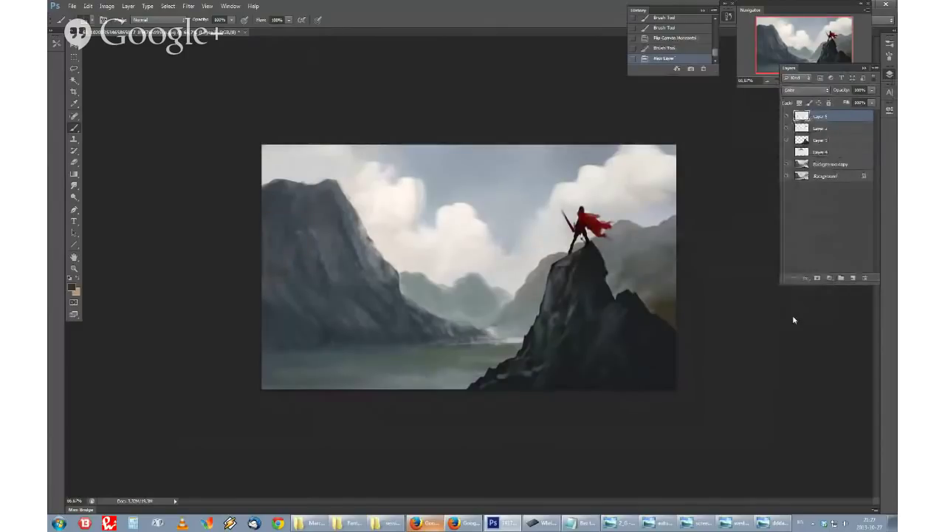
Step: Reset the colours to default and fill the new Color-mode layer with black using the Paint Bucket
click(70, 278)
click(76, 177)
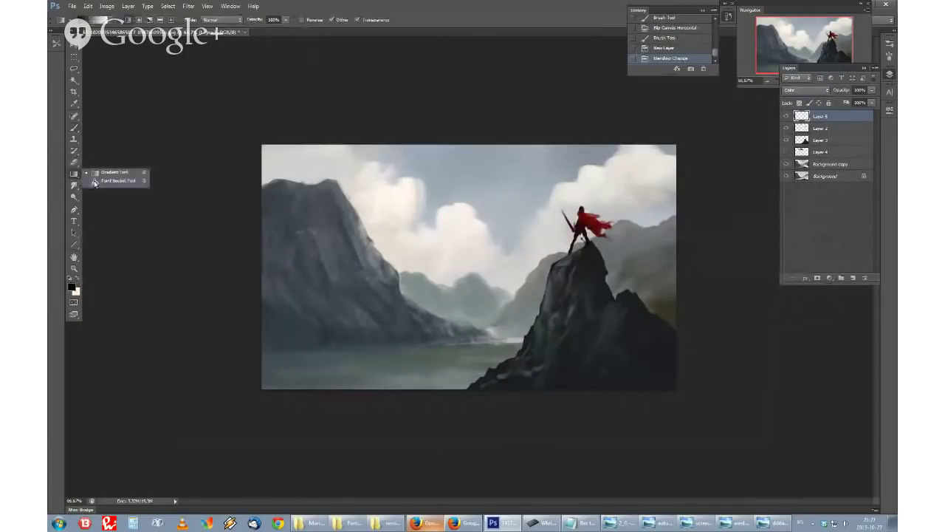
click(96, 182)
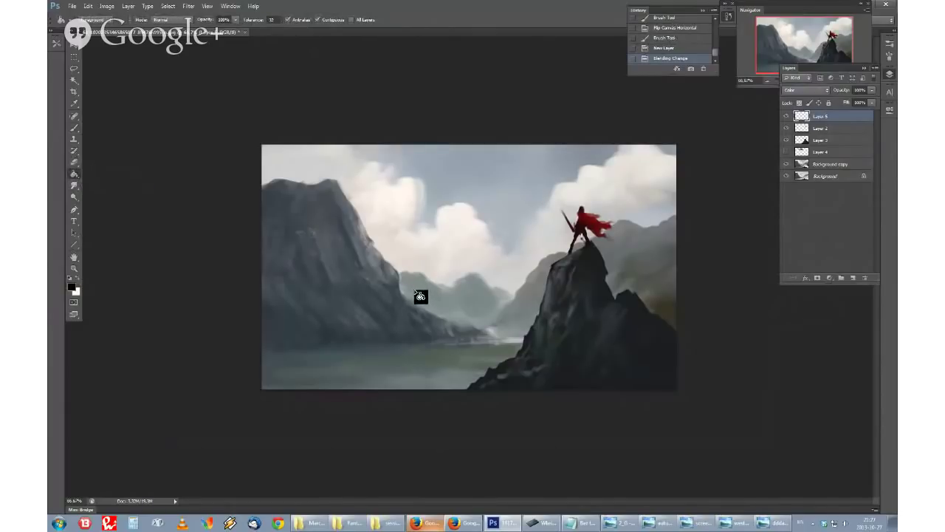
click(423, 296)
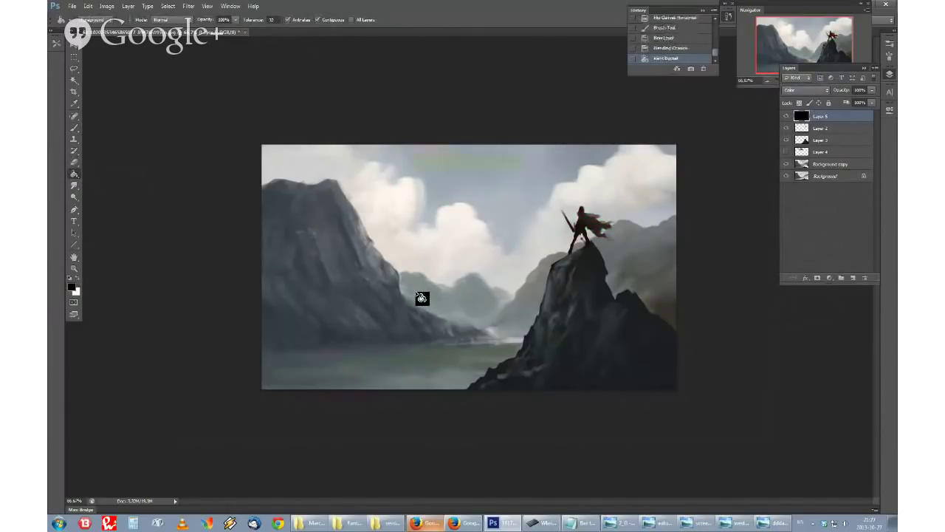
Step: Toggle the black Color-mode layer's visibility to compare the painting in greyscale and colour, leaving the layer hidden
click(789, 117)
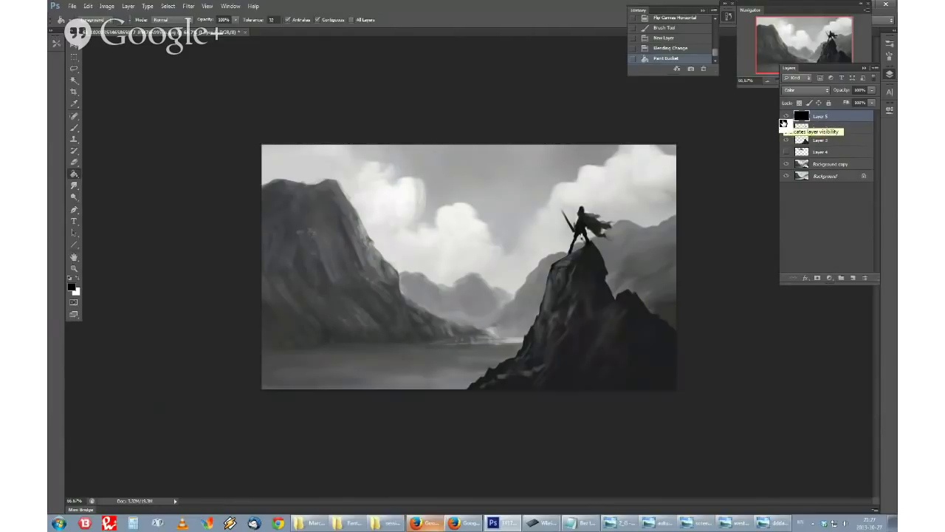
click(784, 119)
click(785, 119)
click(784, 119)
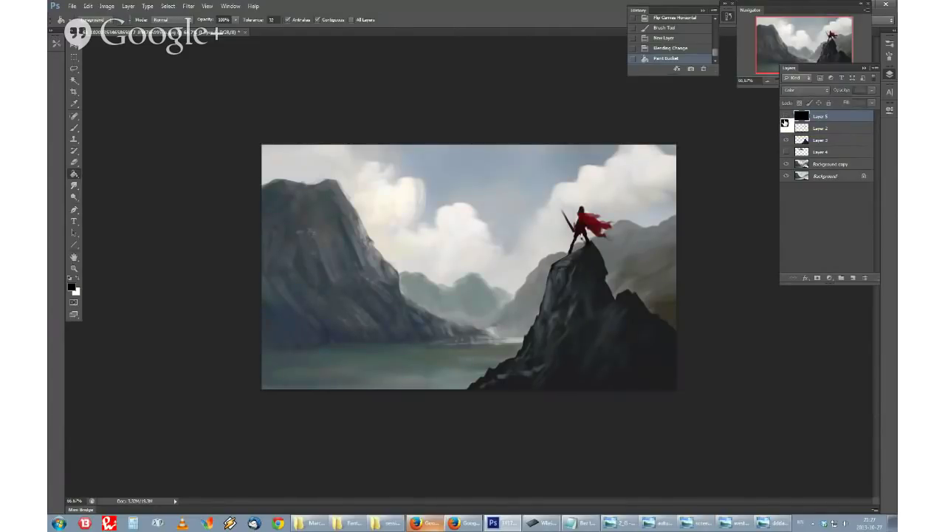
click(784, 119)
Step: Detach the Navigator as a floating panel and add a new layer directly above the Background copy layer
click(798, 166)
drag(799, 165, 724, 148)
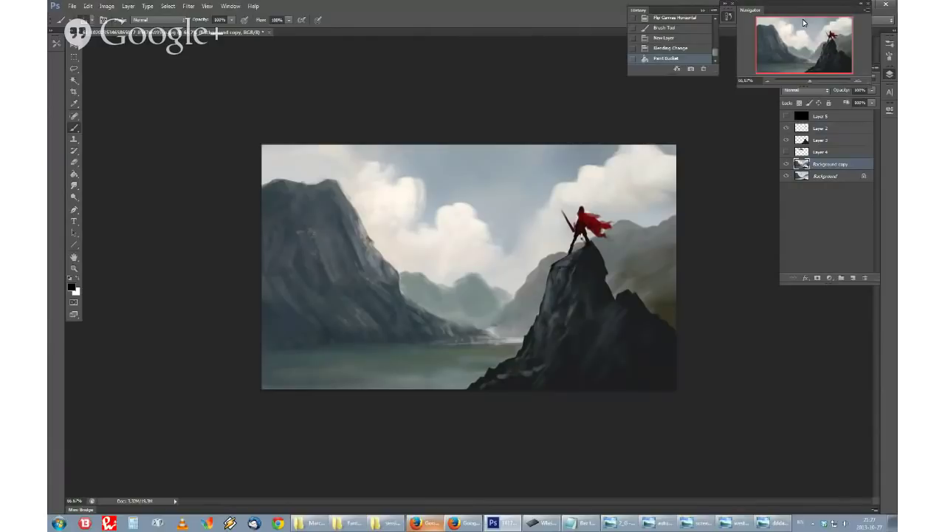
click(720, 59)
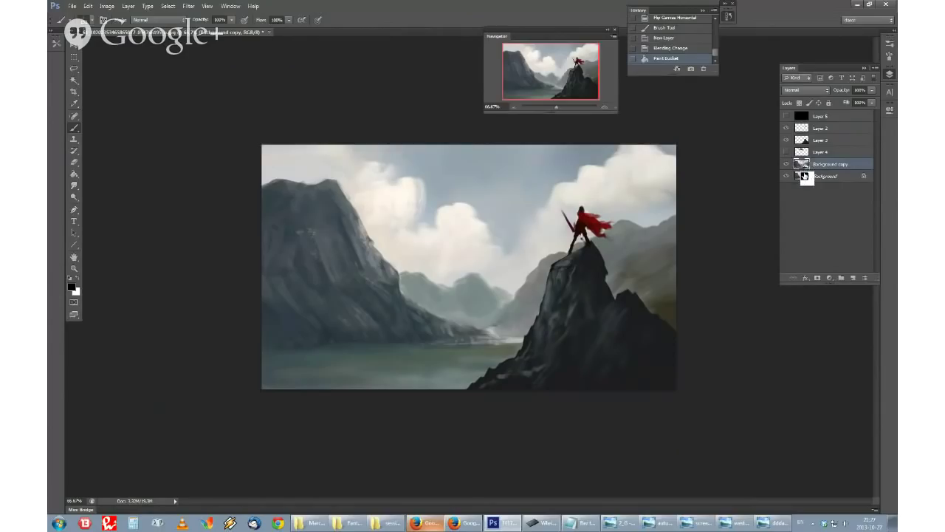
drag(807, 158, 808, 163)
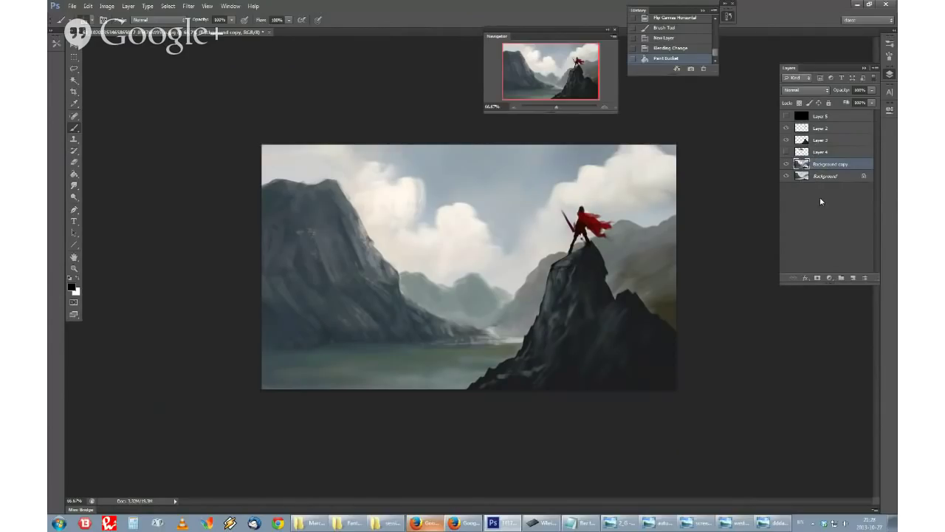
click(854, 279)
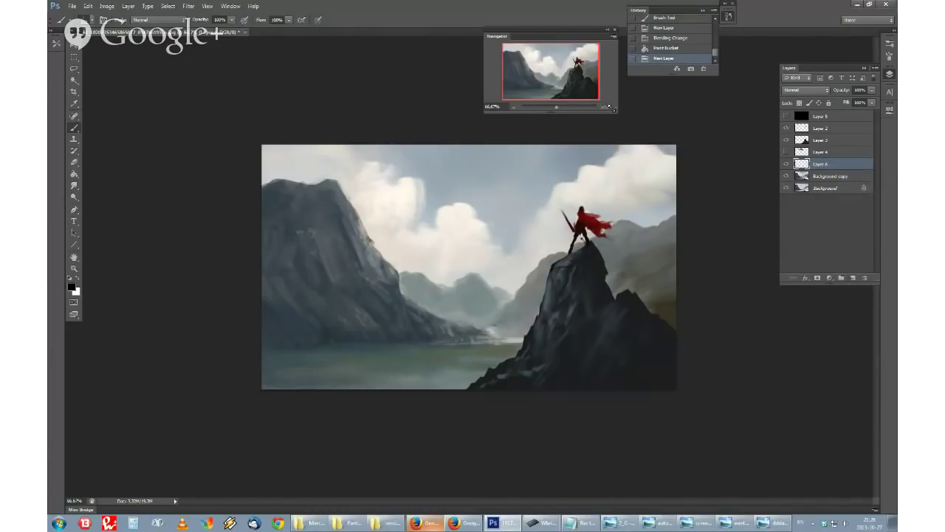
Step: Move the floating Navigator to the area just above the painting's upper-left corner and set the zoom to 66.67%
click(605, 108)
click(614, 29)
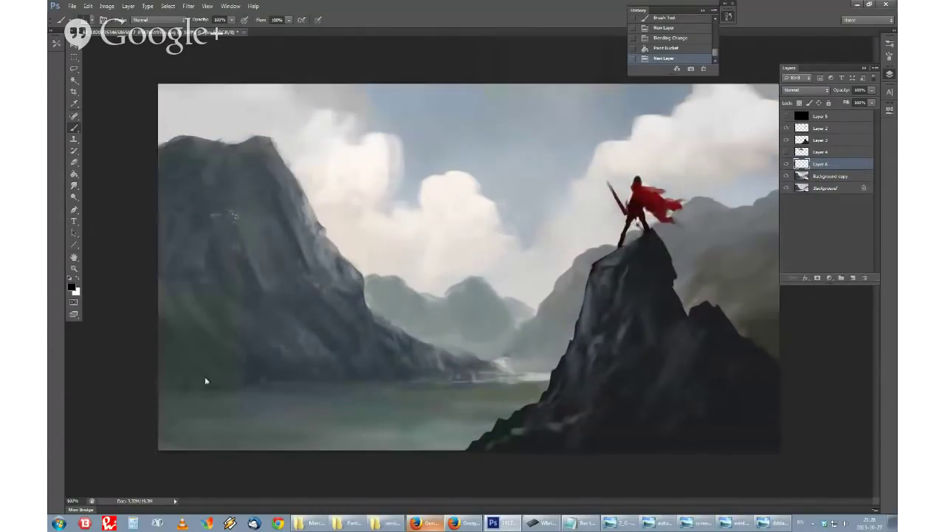
drag(167, 418, 166, 418)
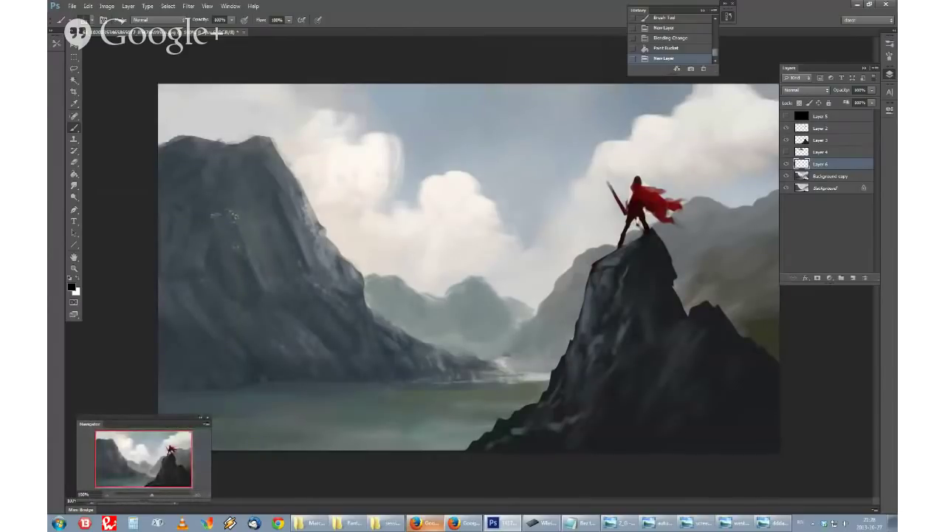
click(108, 496)
mouse_move(138, 418)
mouse_down()
mouse_move(246, 90)
mouse_move(222, 59)
mouse_up()
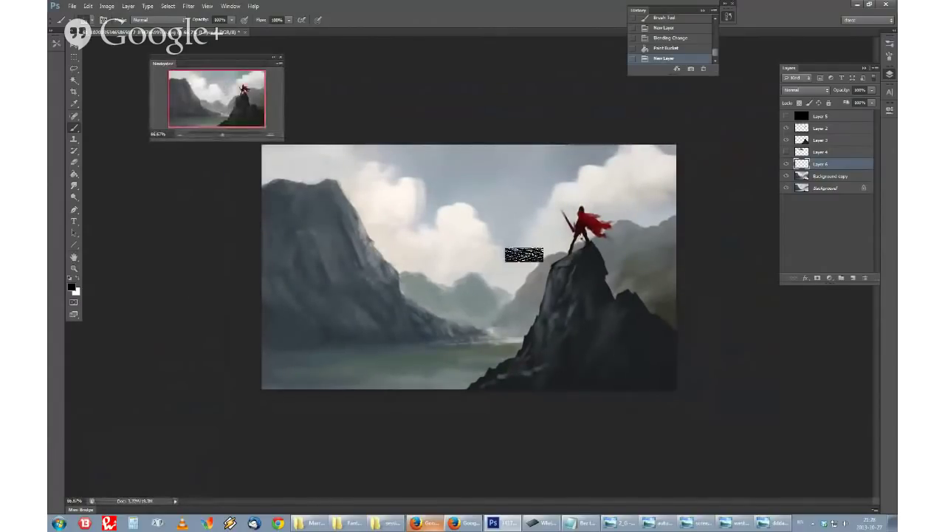
Step: Pick a dark yellow-green foreground colour and brush it along the foot of the large cliff beside the lake
click(72, 287)
drag(338, 201, 327, 189)
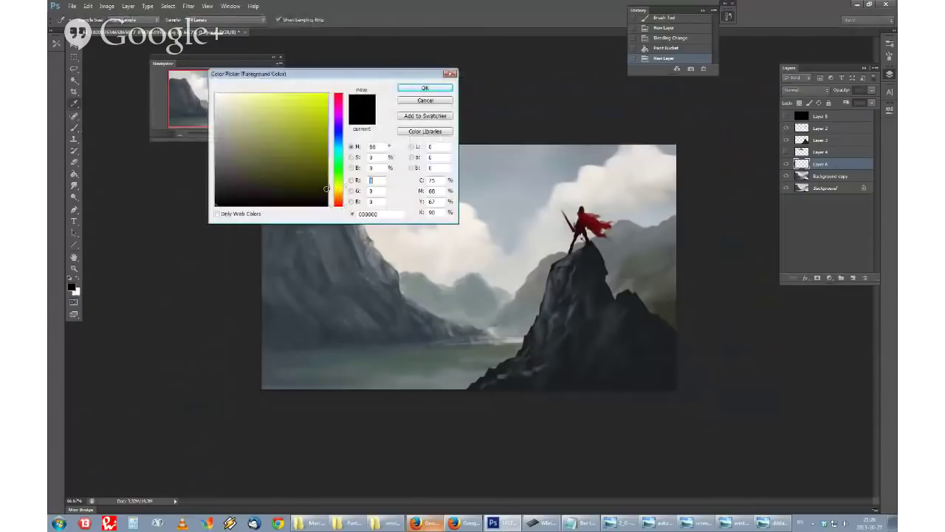
click(272, 196)
key(Return)
key(b)
click(296, 344)
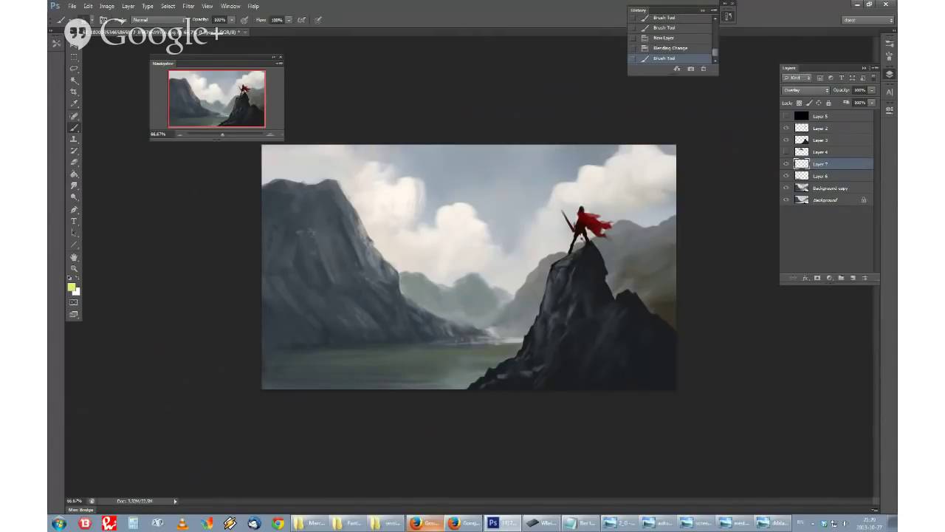
click(441, 527)
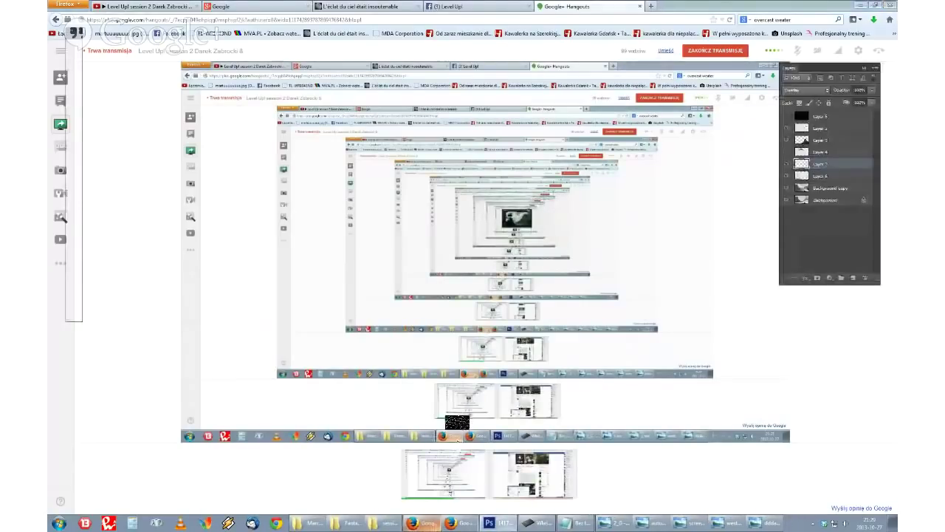
key(alt+Tab)
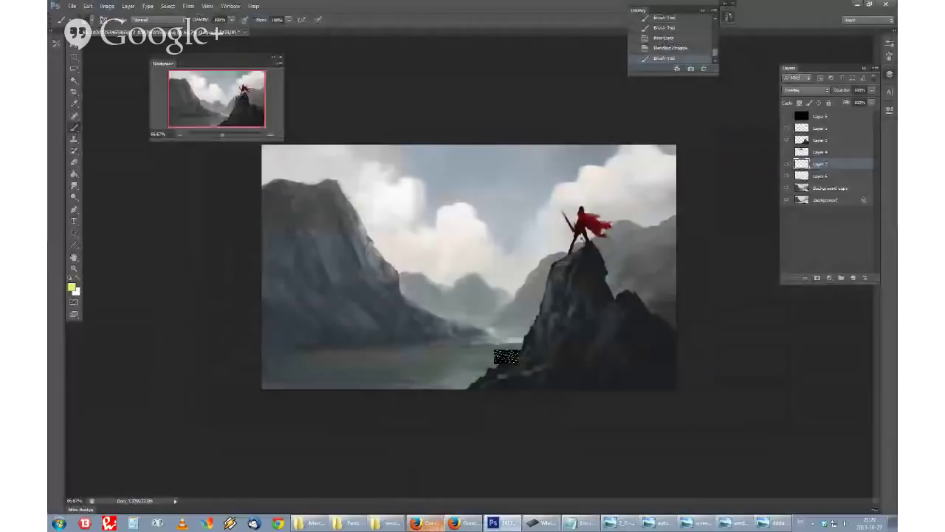
Step: Tint the lake with yellow-green brush strokes on the Overlay layer and flip the canvas horizontally
key(ctrl+plus)
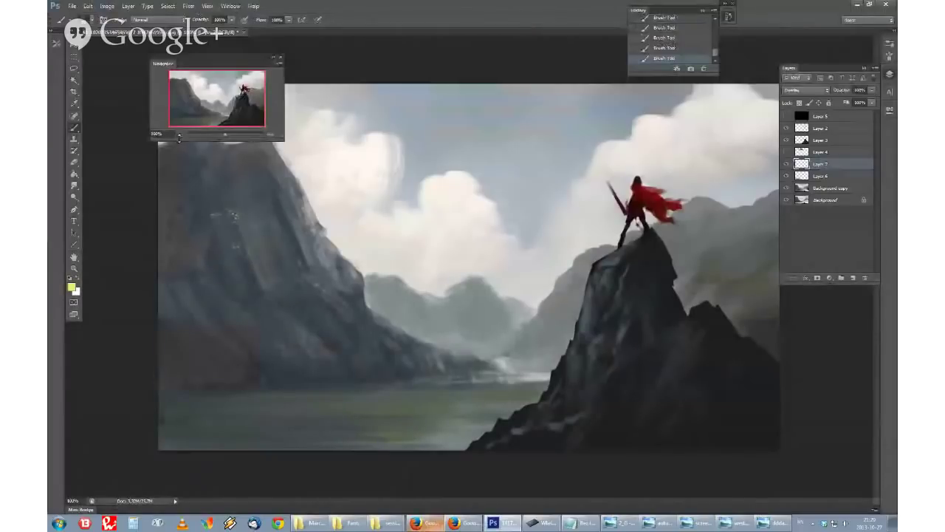
click(178, 137)
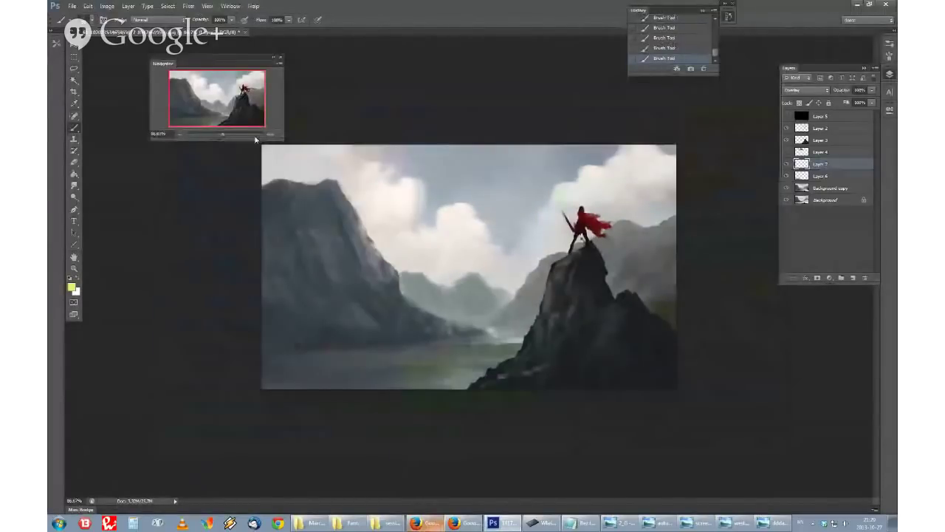
key(ctrl+shift+h)
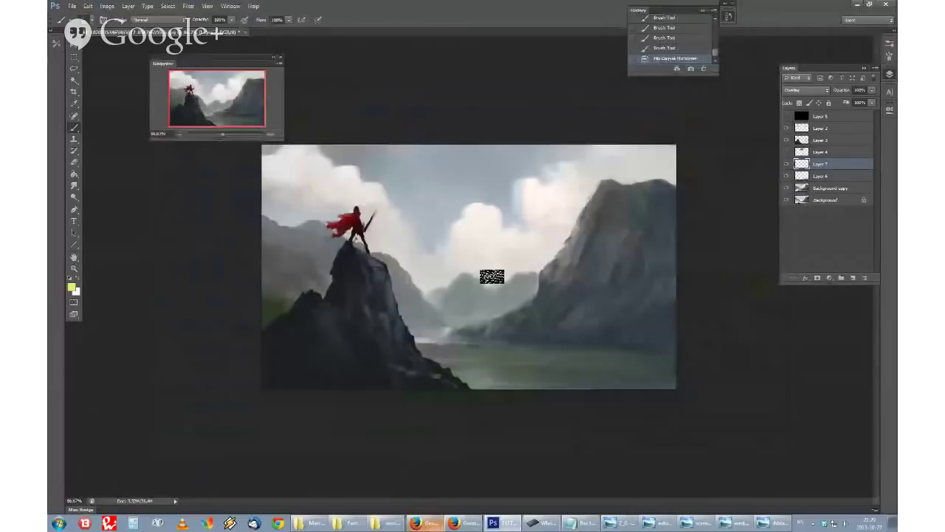
click(272, 136)
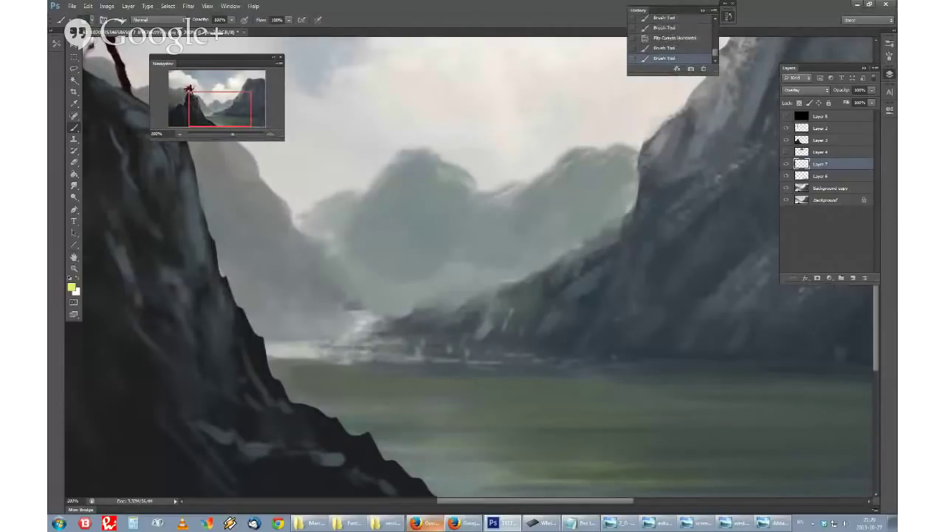
click(179, 135)
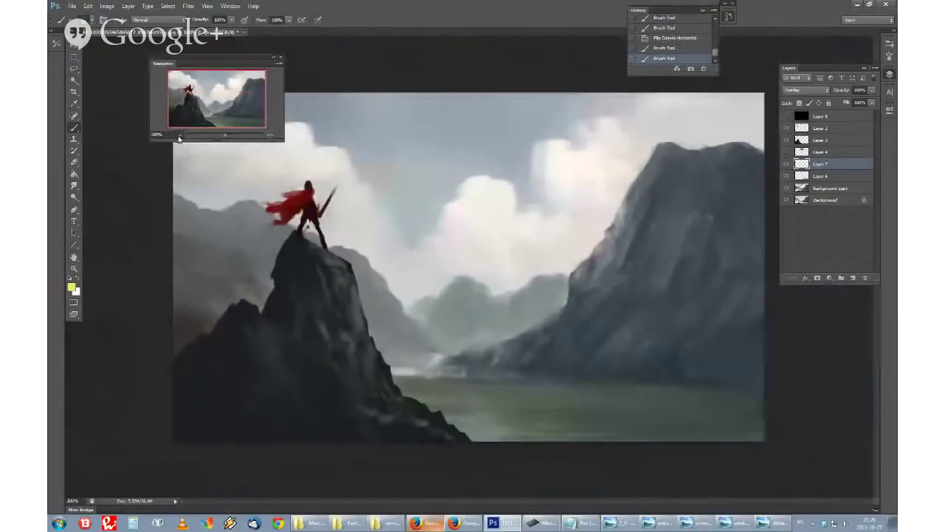
click(179, 135)
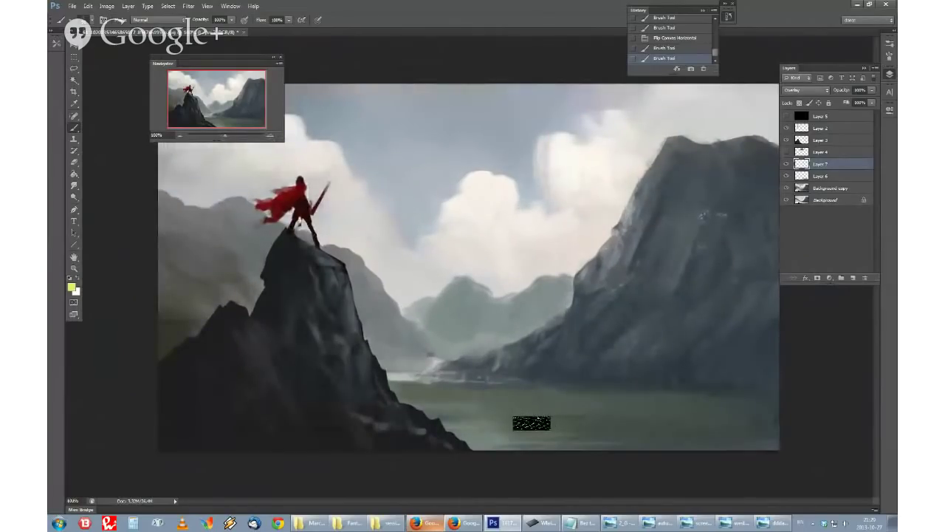
Step: Set the foreground colour to dark olive #2b2c05 and brush horizontal strokes across the lake on the Overlay layer
click(73, 287)
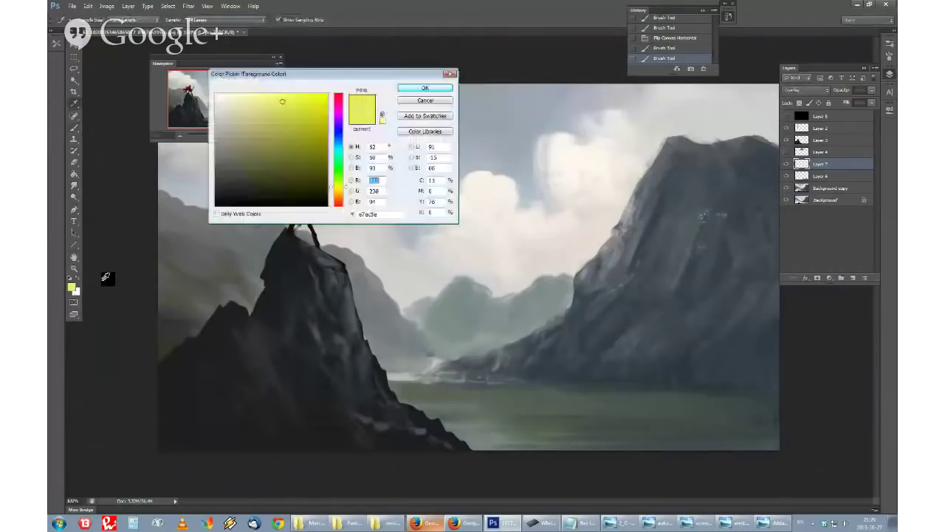
click(314, 187)
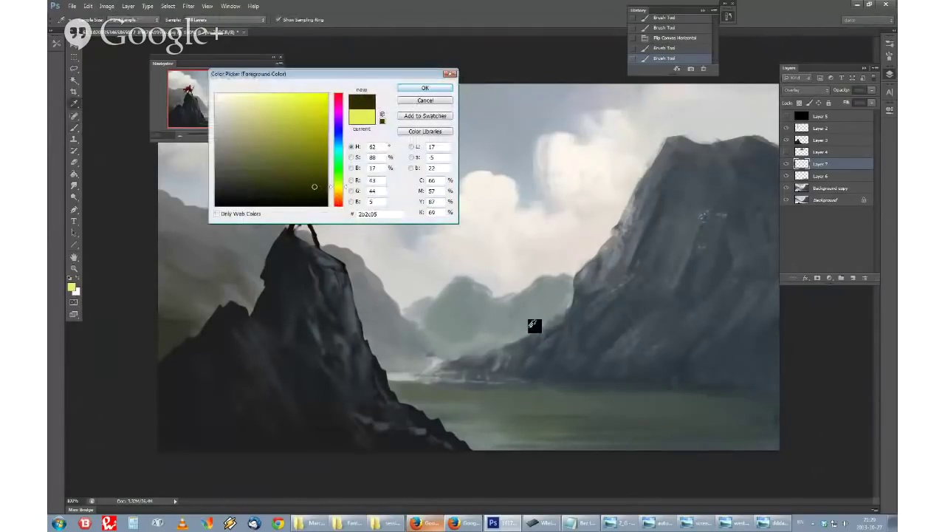
click(425, 88)
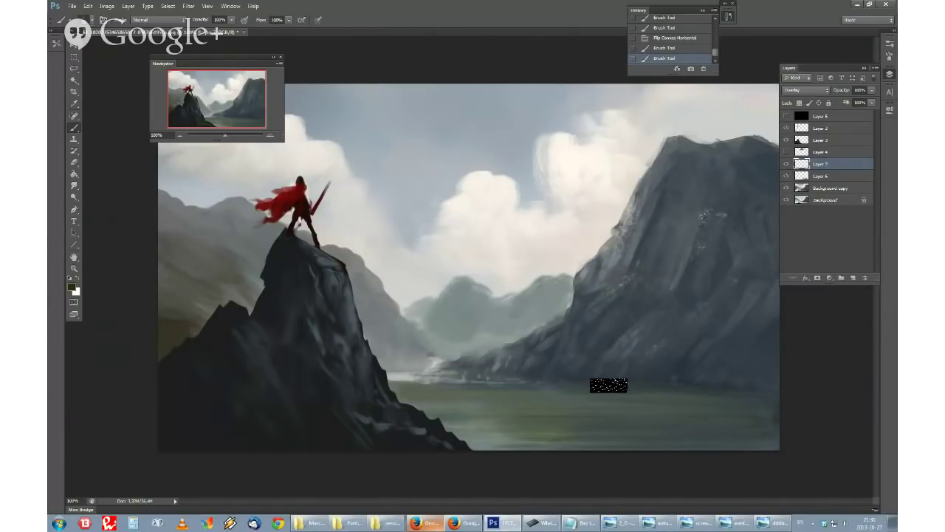
drag(640, 403, 467, 404)
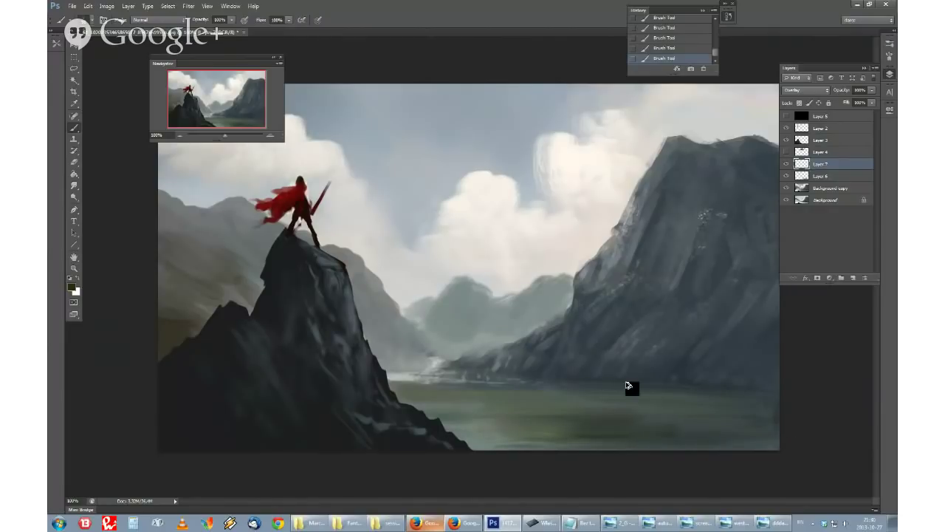
Step: Step back through the last four brush strokes and restore them to compare the lake before and after
key(ctrl+alt+z)
key(ctrl+alt+z)
key(ctrl+alt+z)
key(ctrl+alt+z)
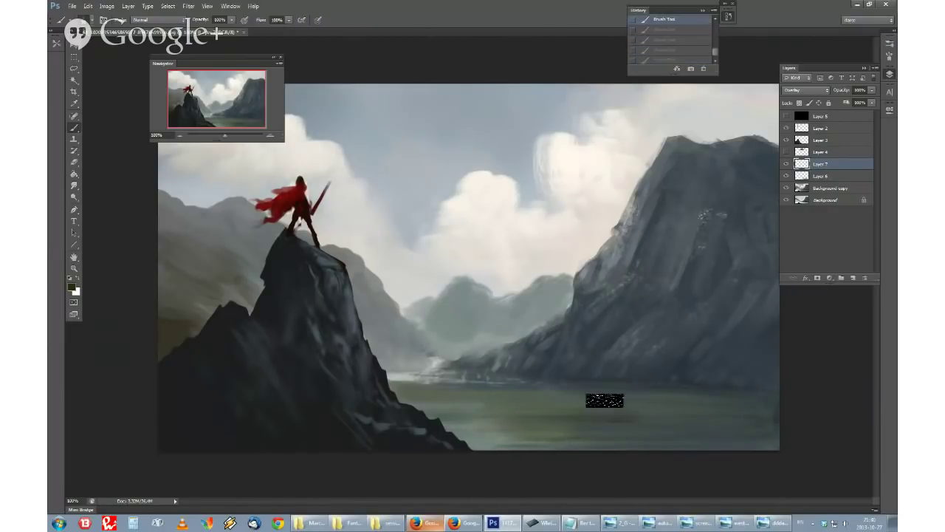
key(ctrl+shift+z)
key(ctrl+shift+z)
key(ctrl+shift+z)
key(ctrl+shift+z)
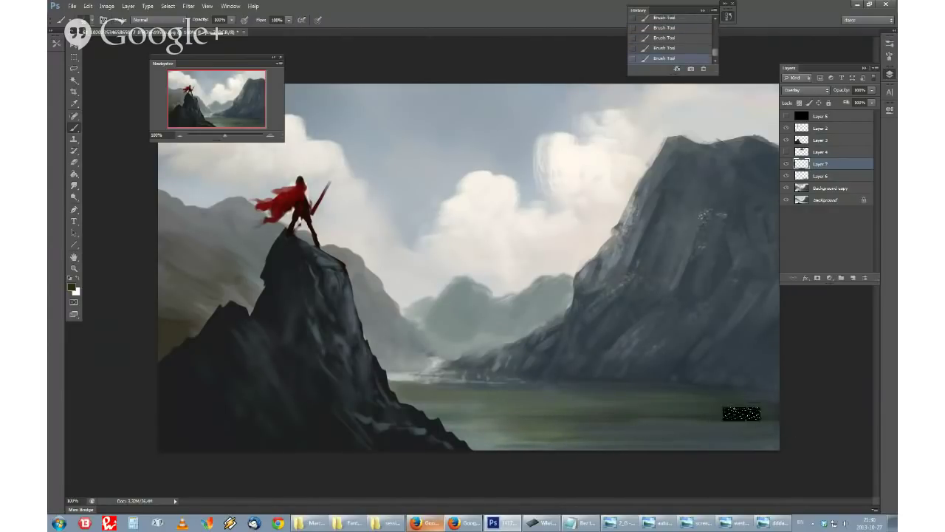
Step: Undo the last lake stroke, darken the water with new dark olive strokes, and remove the final one near the bottom edge
key(ctrl+alt+z)
drag(599, 395, 633, 423)
drag(739, 442, 643, 445)
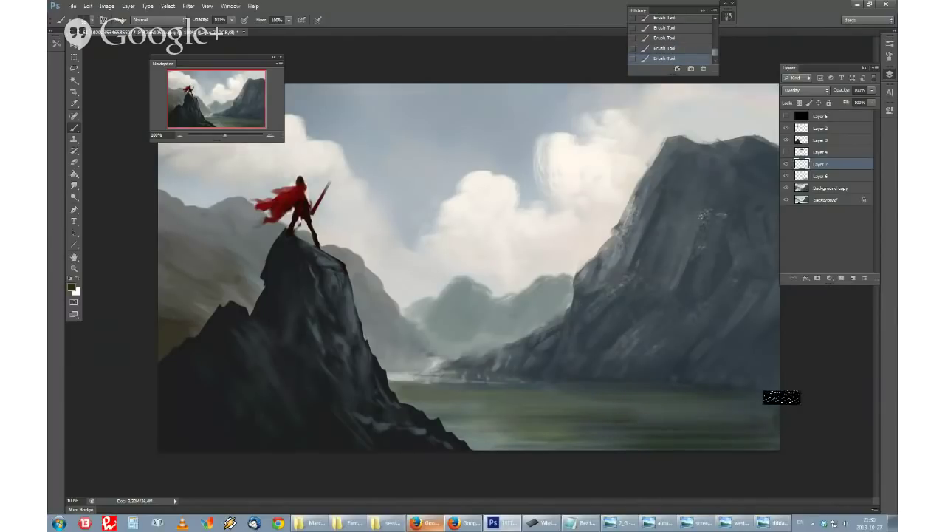
key(ctrl+z)
Step: Shift the foreground hue to dark brown, reduce the brush size, and paint a horizontal streak across the middle of the lake
click(72, 288)
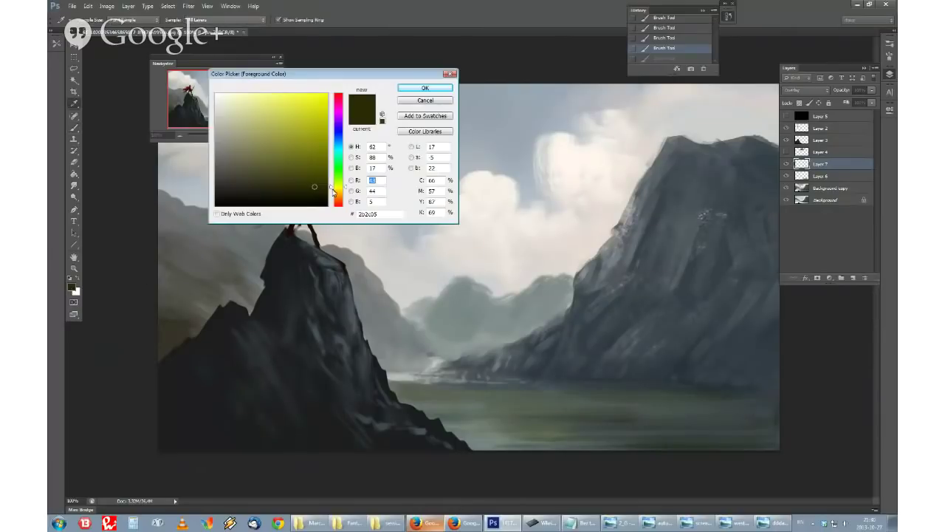
drag(333, 190, 334, 196)
click(424, 88)
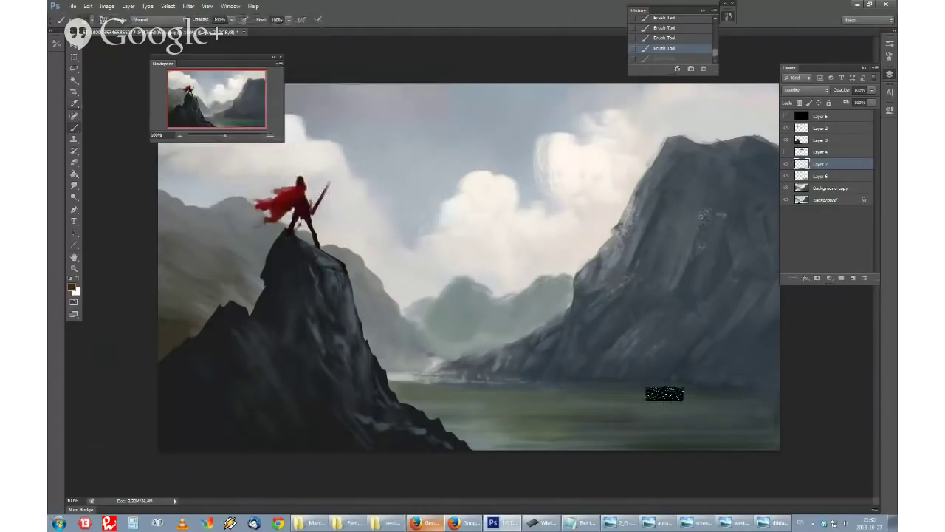
right_click(606, 344)
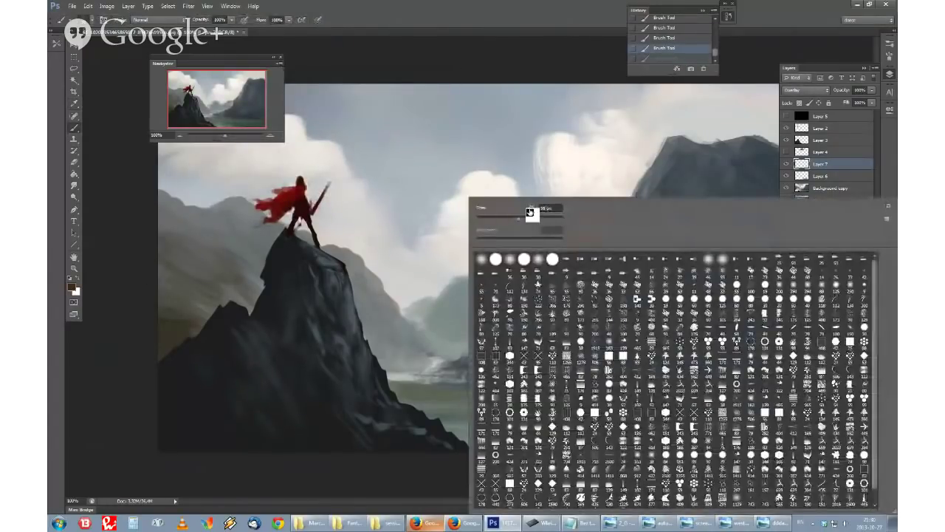
drag(519, 218, 512, 218)
click(549, 32)
drag(638, 401, 502, 406)
key(ctrl+z)
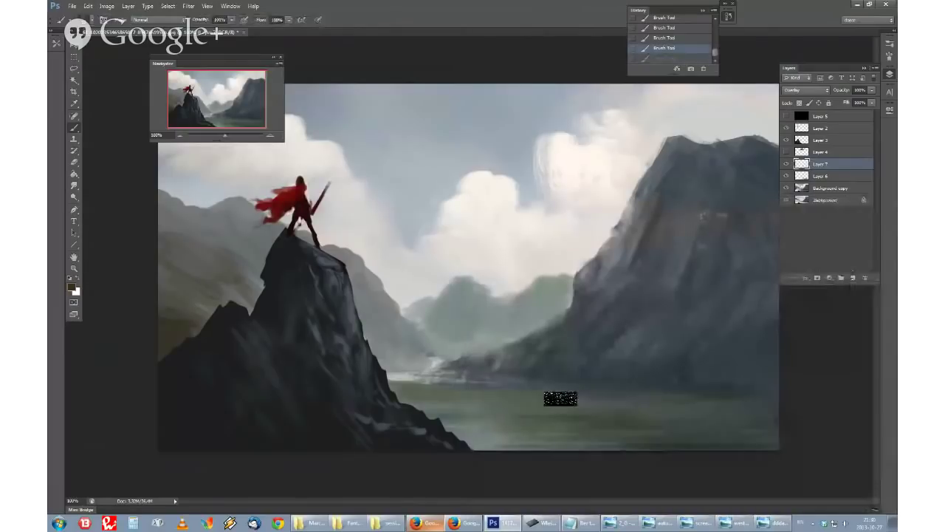
drag(559, 399, 634, 401)
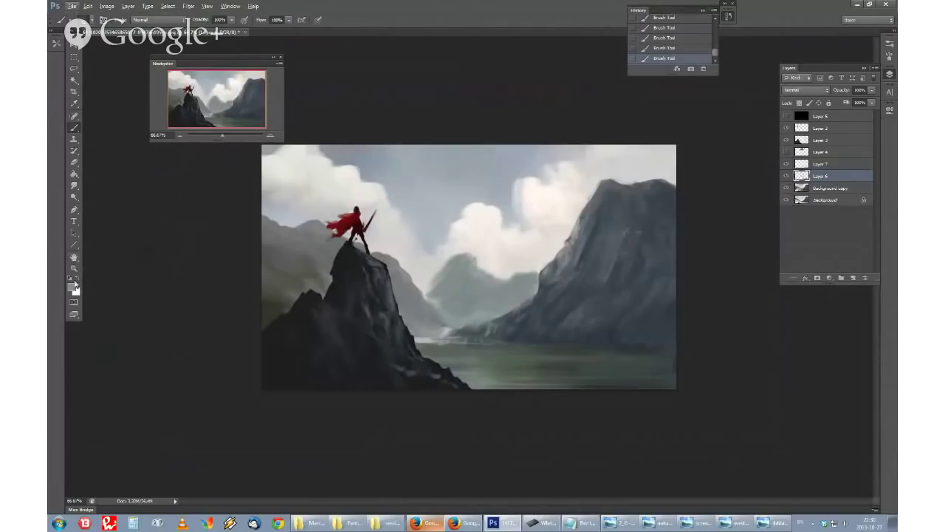
Step: Set the foreground colour to pale beige #ccc2a4 and brush warm light onto the distant mountains behind the lake
click(72, 284)
click(339, 193)
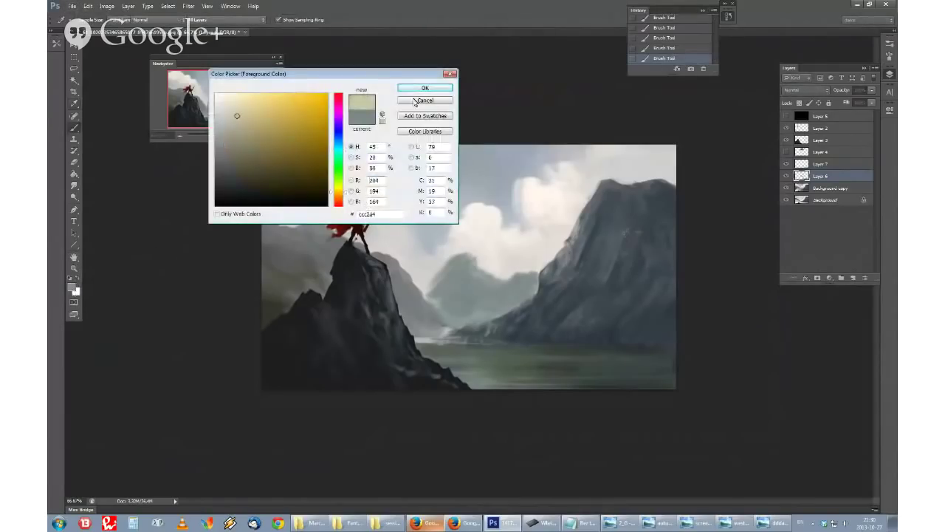
click(424, 87)
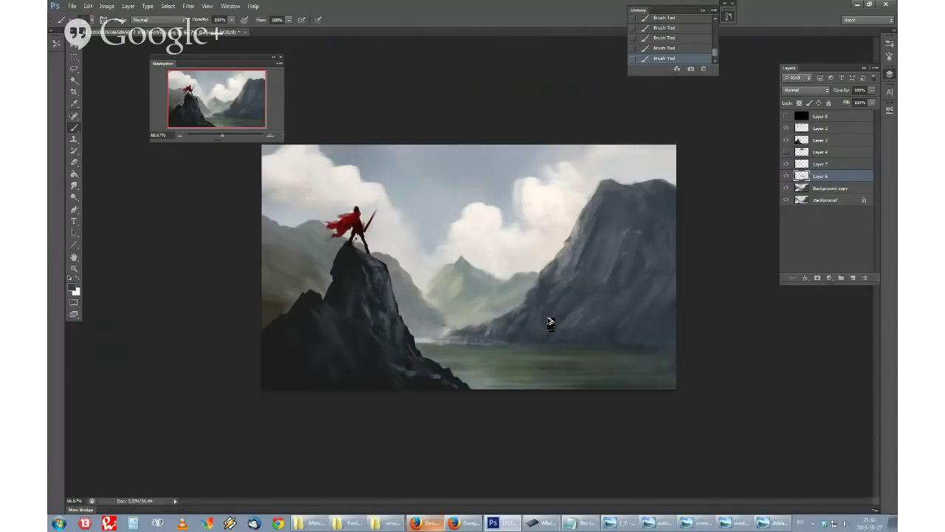
Step: Sample colours from the distant mountains, shoreline and water, and blend the lake's far edge with them
alt+click(442, 340)
alt+click(465, 312)
alt+click(455, 350)
alt+click(515, 347)
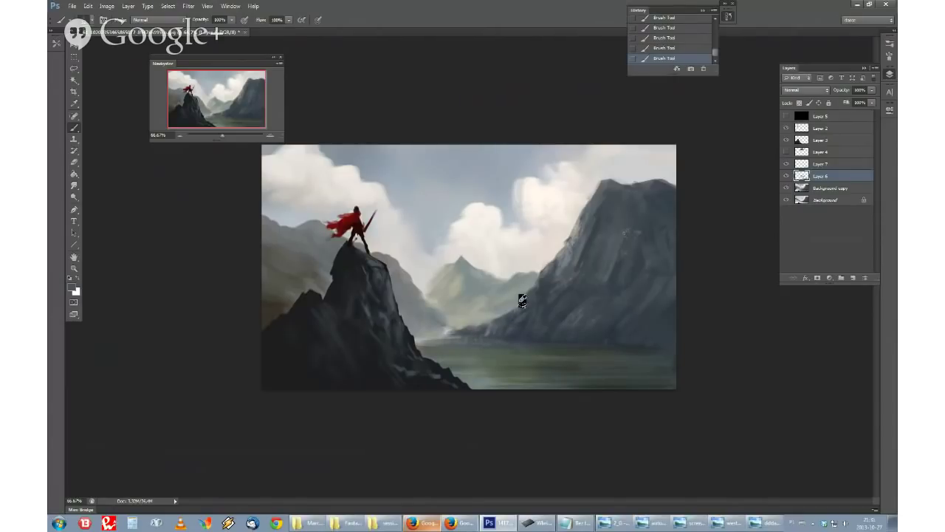
Step: Toggle the black Layer 5 on and off repeatedly to check the values of the painting
click(787, 117)
click(787, 118)
click(787, 117)
click(787, 118)
click(787, 117)
click(787, 118)
click(787, 117)
click(786, 116)
Step: Choose a near-black foreground colour and paint dark rocks and islets along the lake and its shoreline
click(72, 287)
click(240, 192)
click(421, 90)
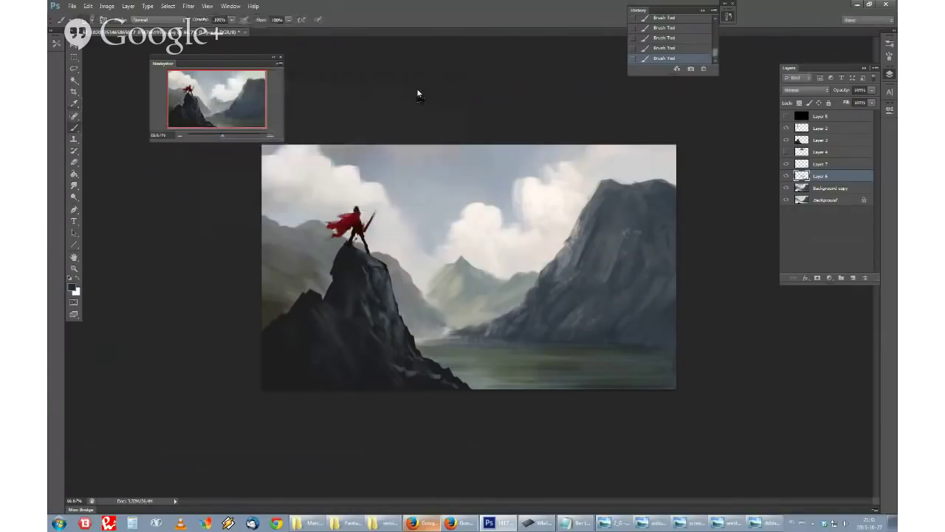
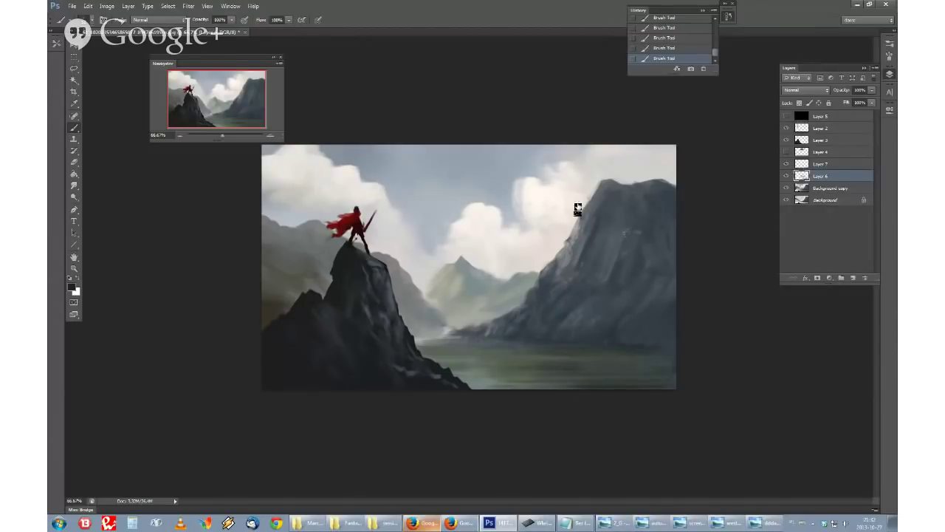
click(73, 286)
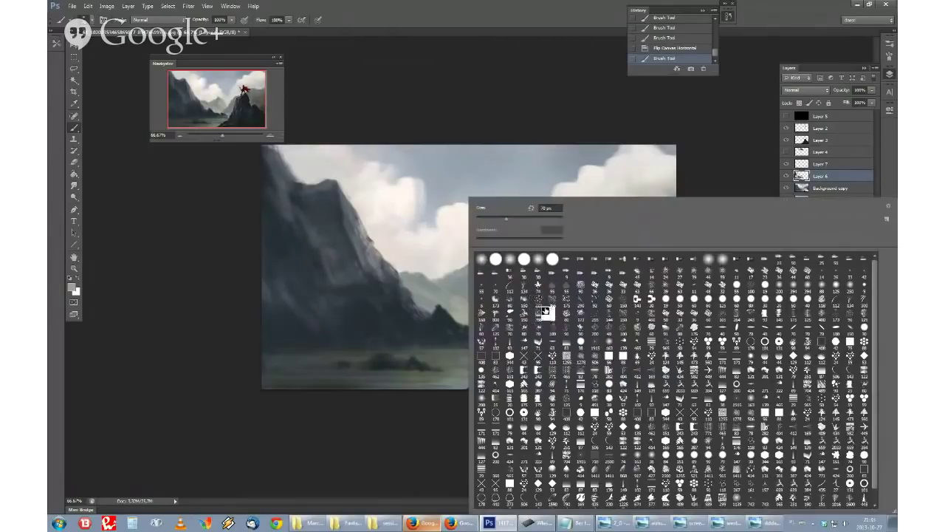
Step: Pick a textured brush preset, adjust its size, and paint light streaks on the water beside the foreground cliff on Layer 6
click(555, 329)
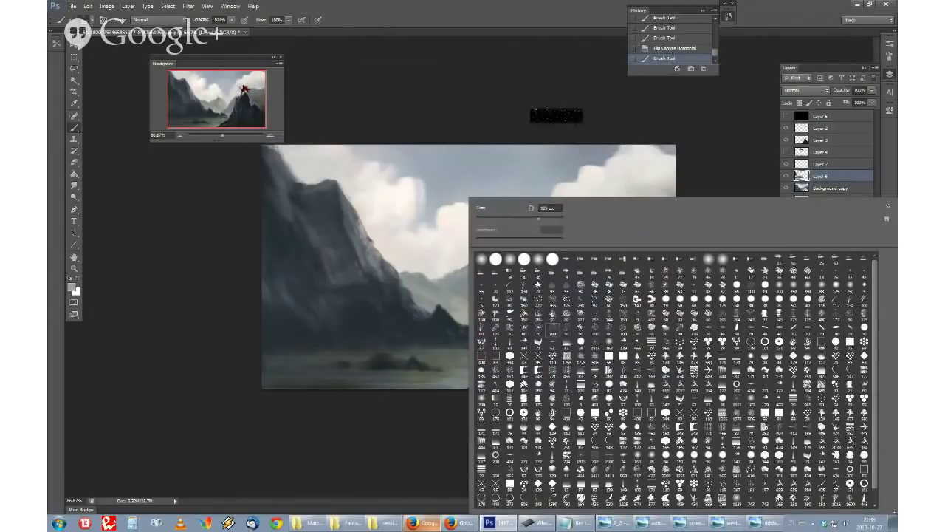
click(556, 116)
right_click(514, 252)
click(507, 218)
click(510, 177)
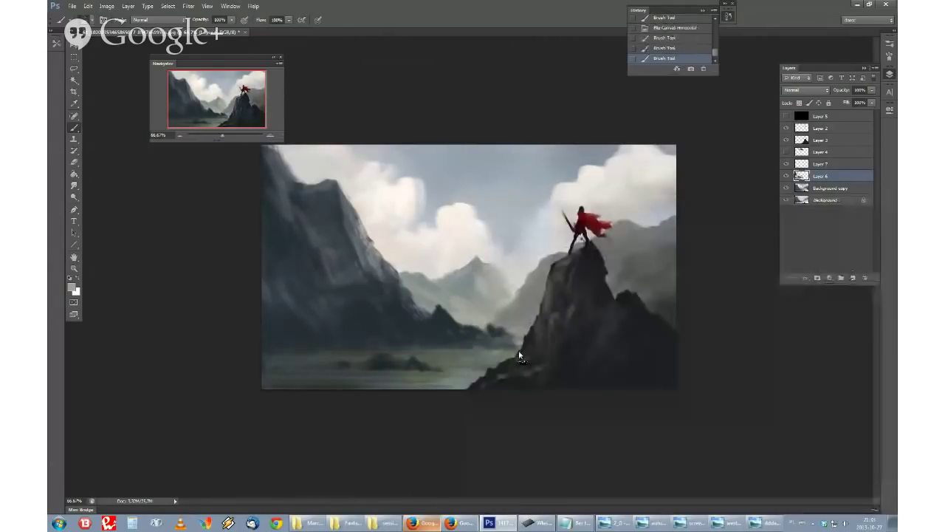
drag(520, 356, 497, 357)
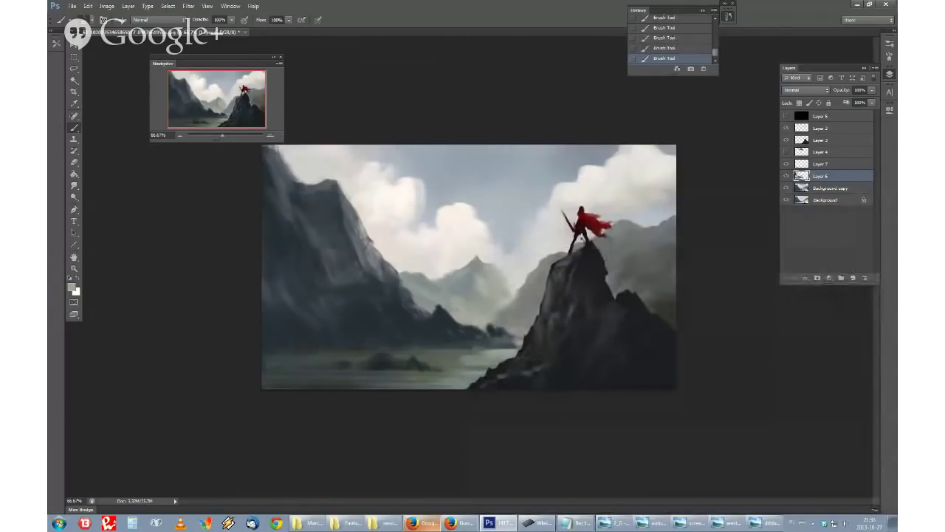
drag(474, 348, 422, 348)
drag(497, 354, 497, 355)
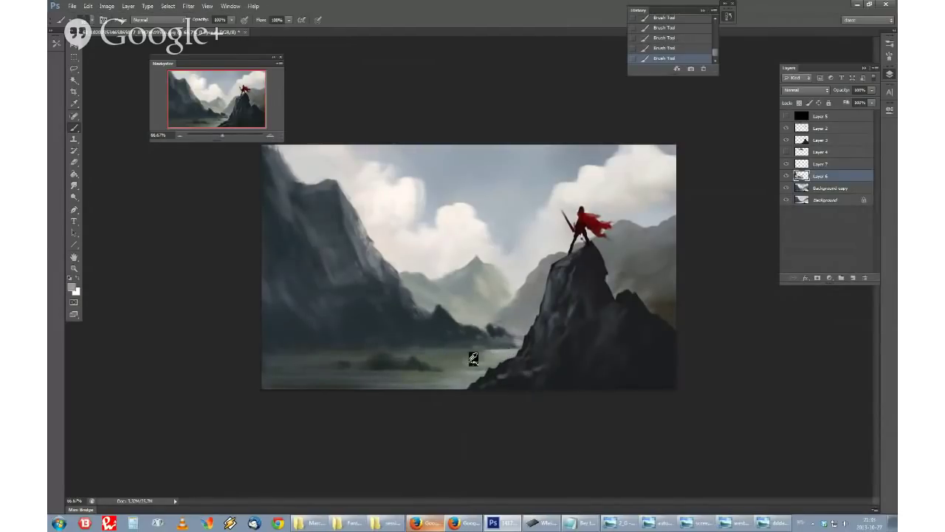
click(465, 353)
click(786, 151)
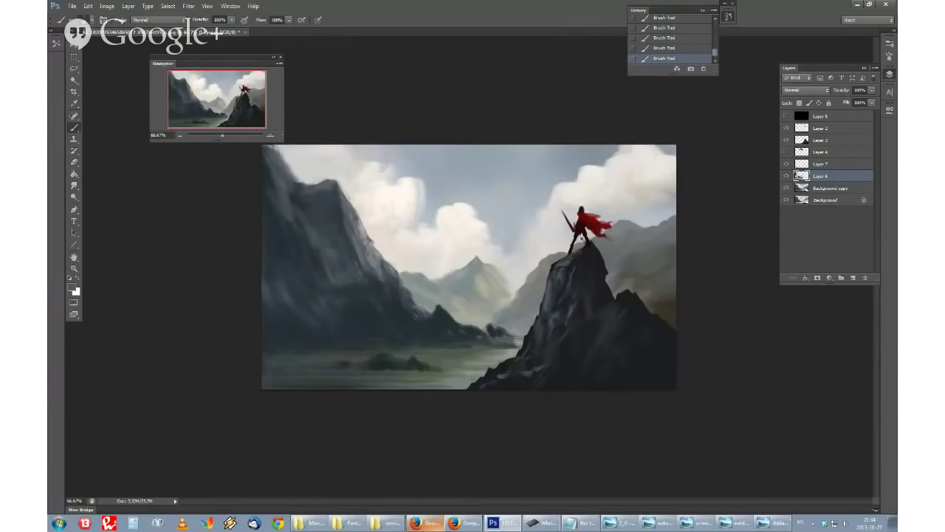
Step: Switch to Firefox to check the Google+ Hangouts broadcast windows and return to Photoshop
click(456, 523)
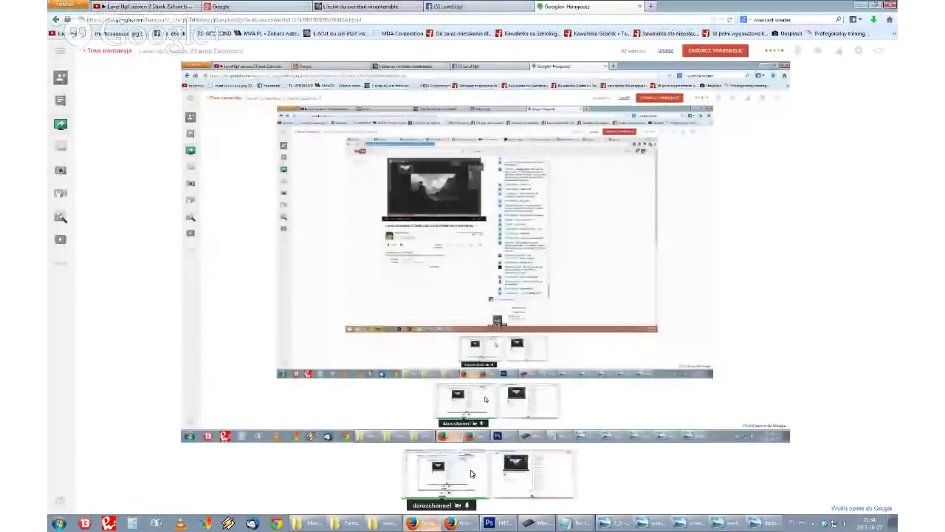
click(471, 473)
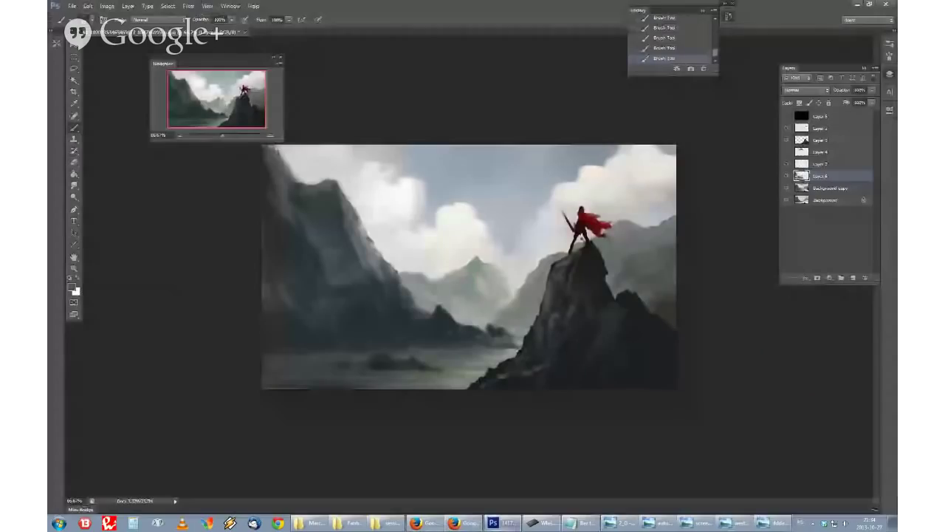
click(473, 525)
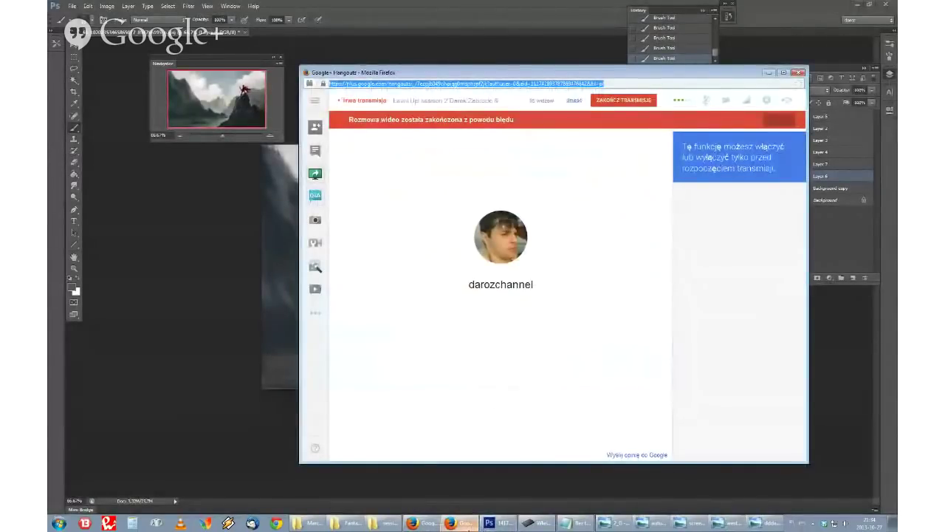
click(464, 526)
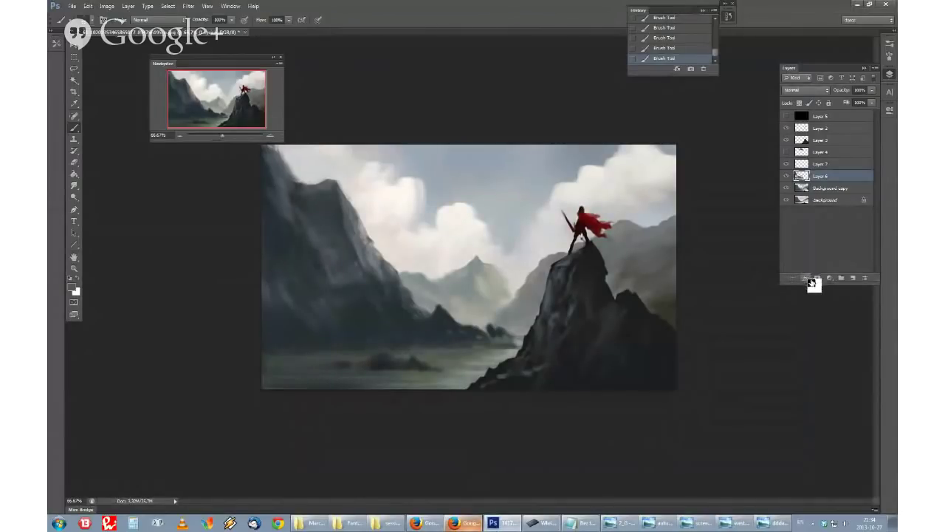
Step: Compare the painting with and without Layer 7, select that Overlay layer, and set the foreground colour to light peach #ffd7a7
click(787, 165)
click(787, 165)
click(806, 168)
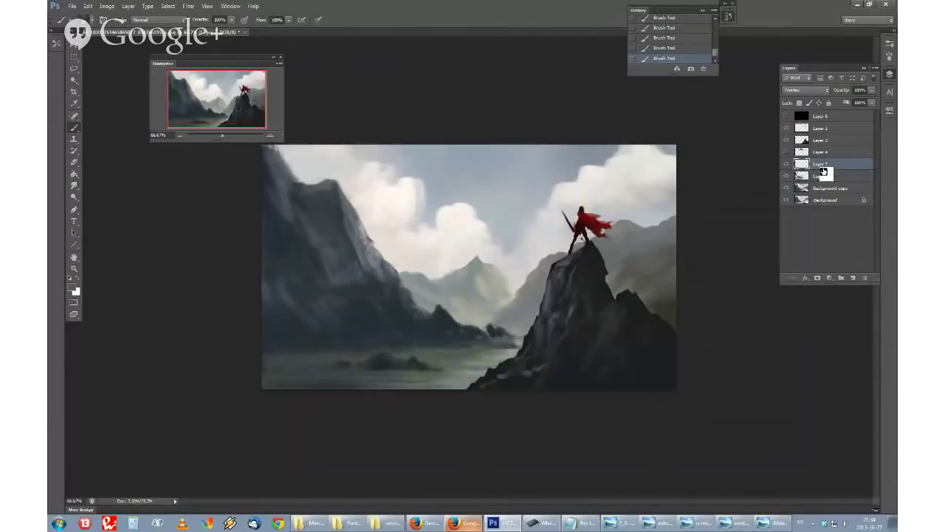
click(71, 287)
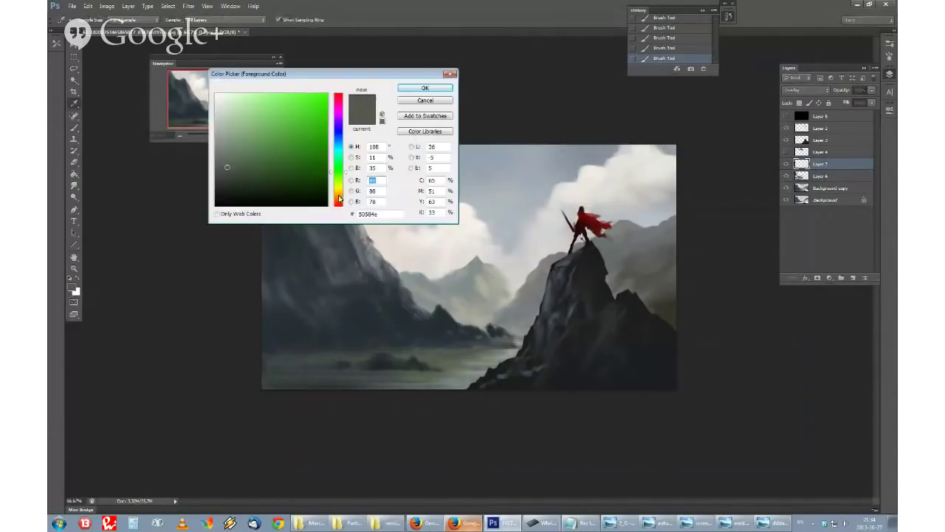
click(340, 196)
drag(280, 118, 253, 93)
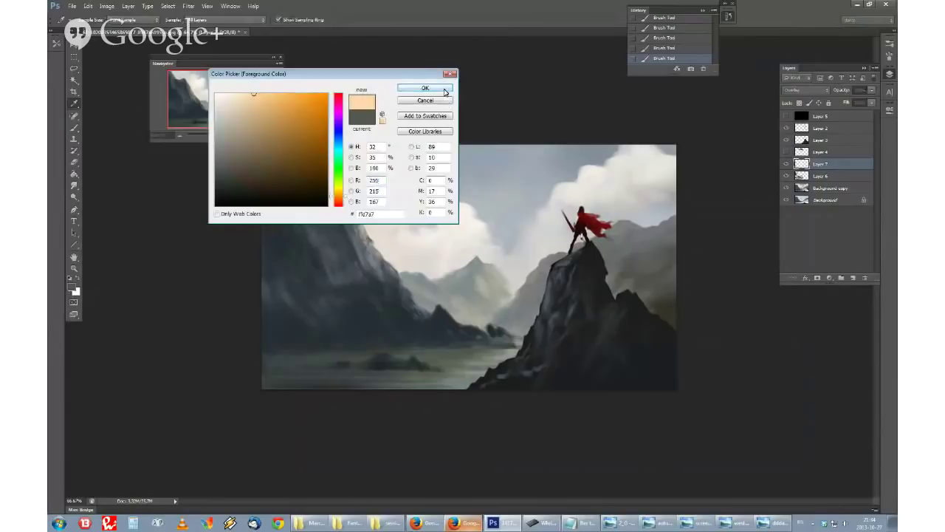
key(Return)
Step: Choose a soft round brush and paint a warm glow over the distant valley between the mountains
right_click(498, 249)
click(542, 266)
key(Return)
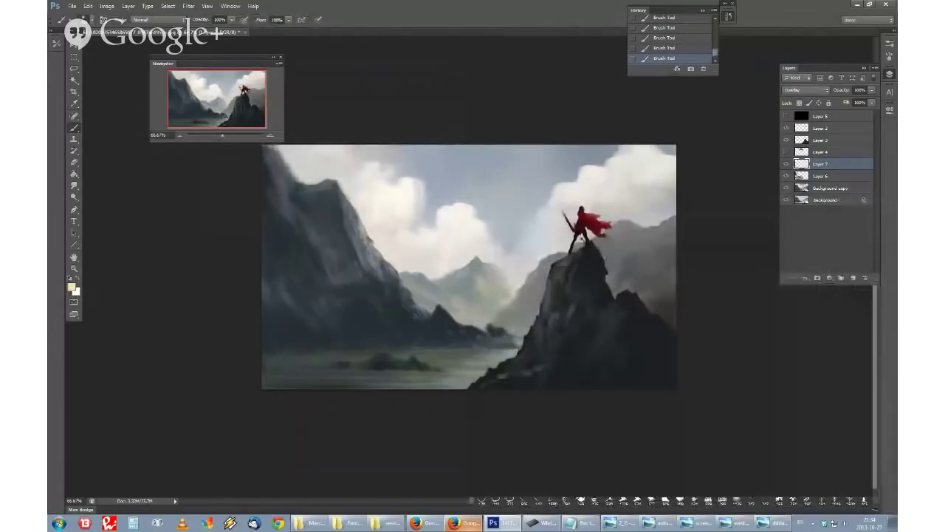
mouse_move(501, 298)
mouse_down()
mouse_move(499, 318)
mouse_move(425, 303)
mouse_move(489, 270)
mouse_move(520, 310)
mouse_move(512, 328)
mouse_up()
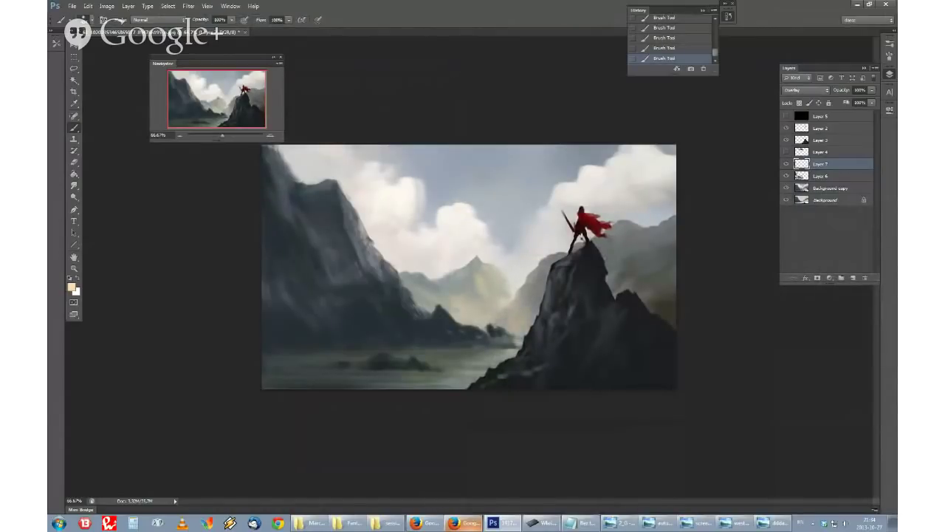
Step: Try to tint the whole scene peach with a very large soft brush dab, and undo it
right_click(470, 197)
drag(550, 221, 556, 222)
key(Return)
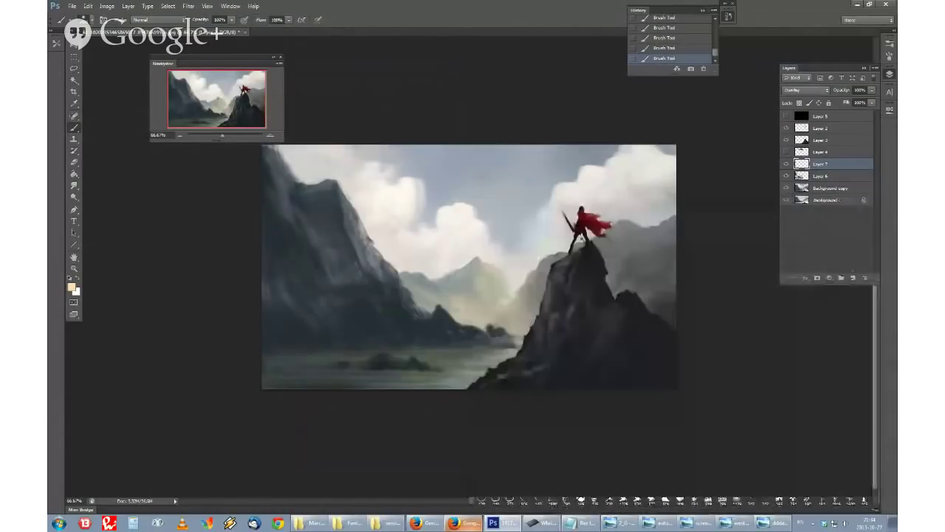
click(550, 230)
right_click(470, 198)
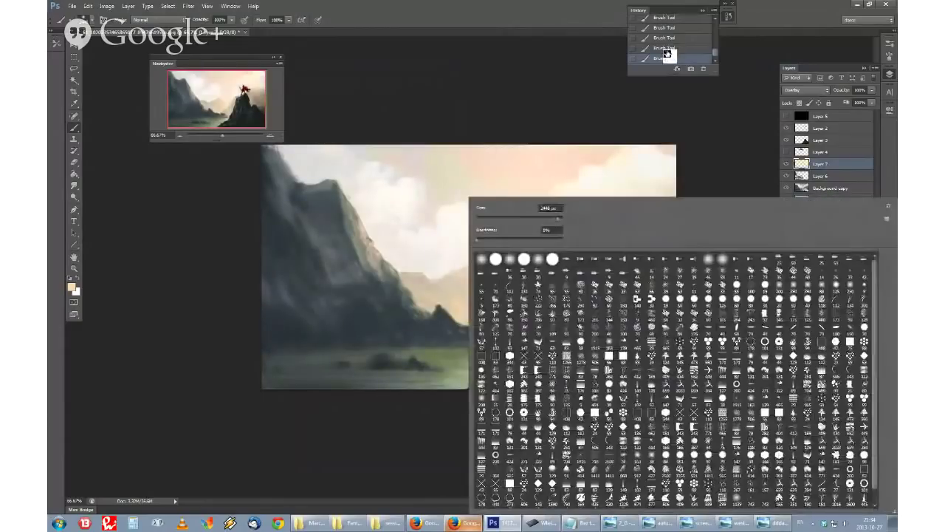
key(Escape)
key(ctrl+z)
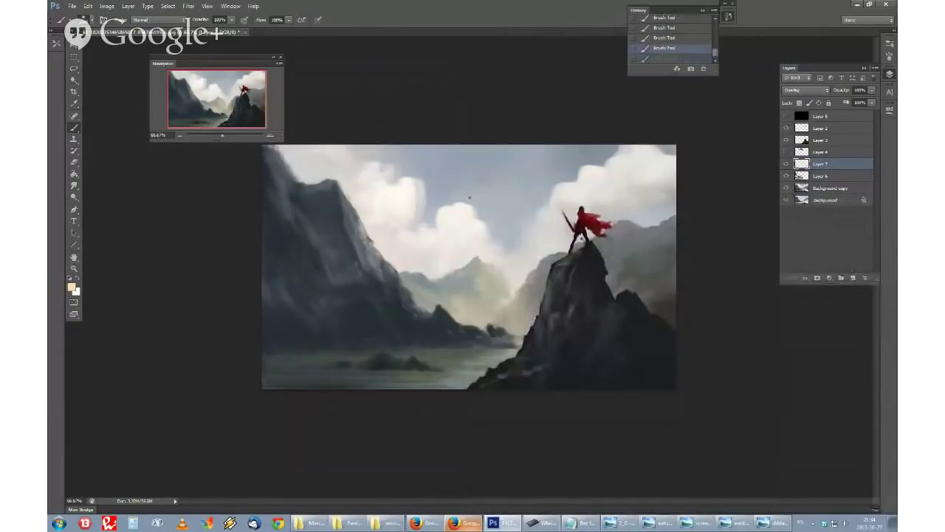
Step: Resize the soft brush, add a subtle peach glow around the ridge beside the cliff, and create a new layer above Layer 7
right_click(470, 198)
key(Return)
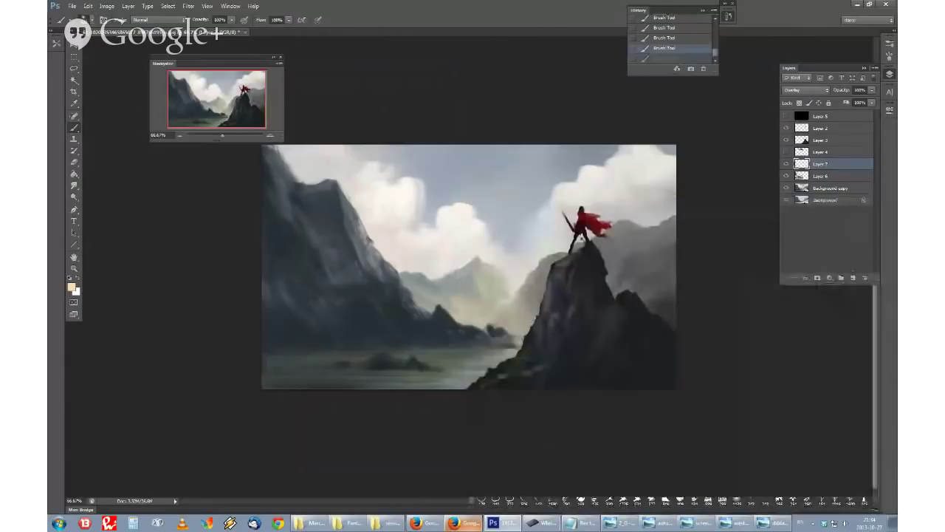
click(549, 231)
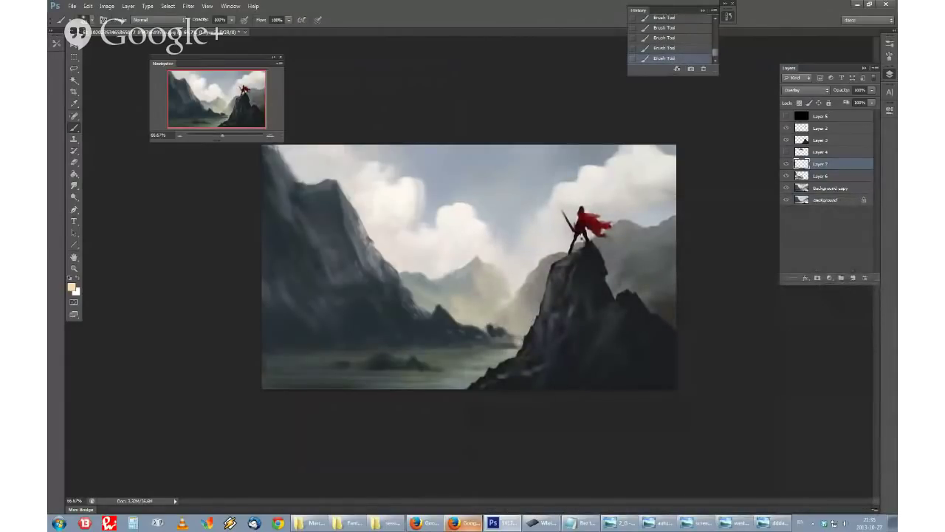
click(544, 198)
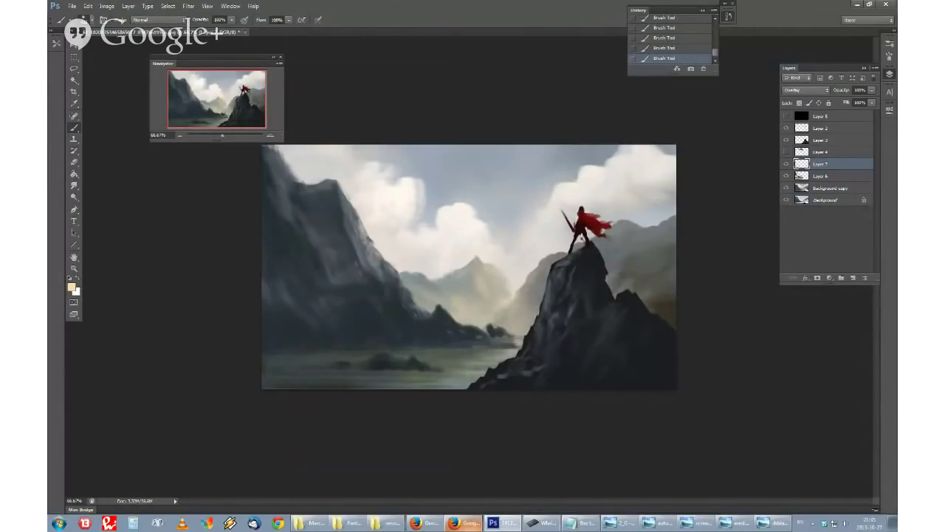
click(853, 279)
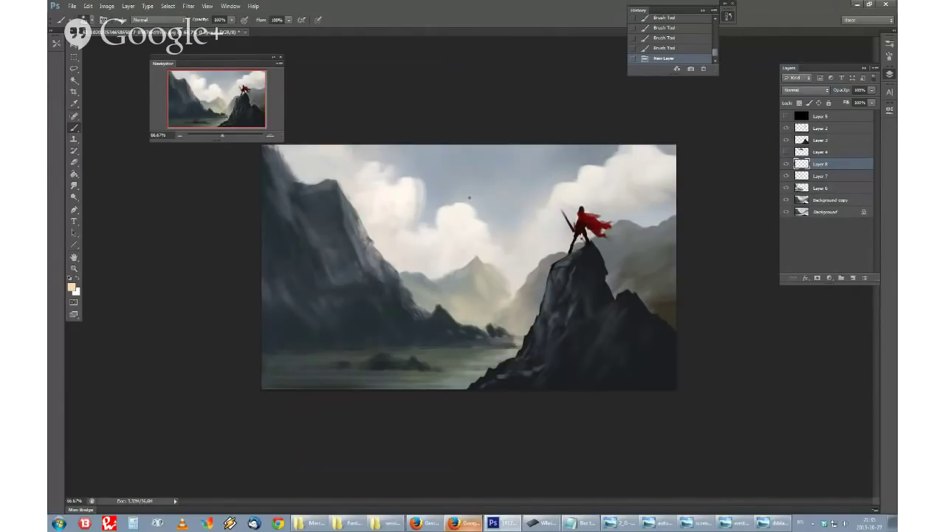
Step: Choose a textured brush preset and paint a stroke on the large cliff on Layer 8
right_click(470, 198)
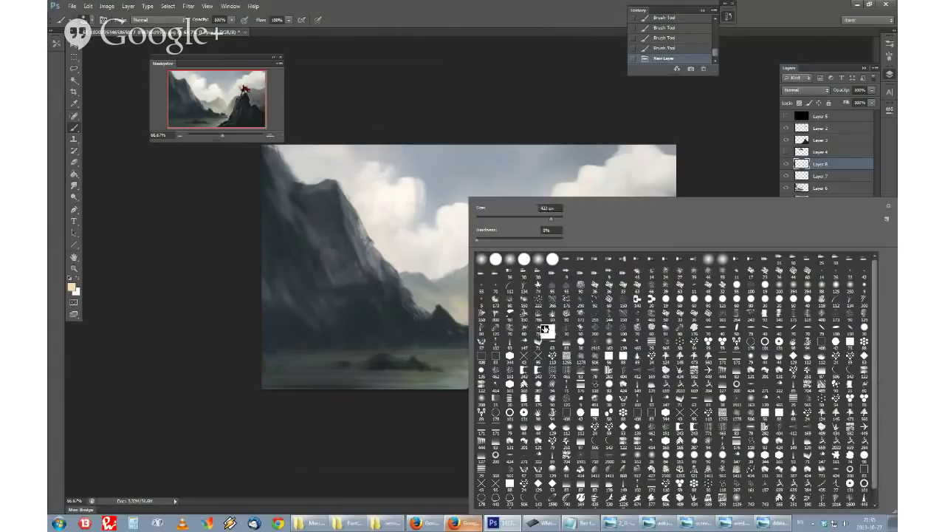
click(556, 330)
click(322, 256)
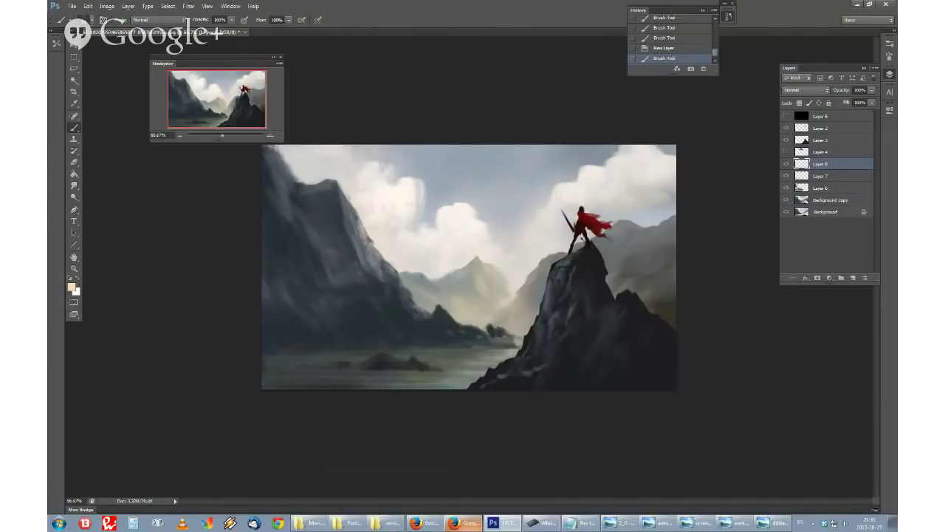
Step: Add a new layer and paint over the large cliff with a hard round brush in a dark colour sampled from the rock
key(alt)
right_click(398, 255)
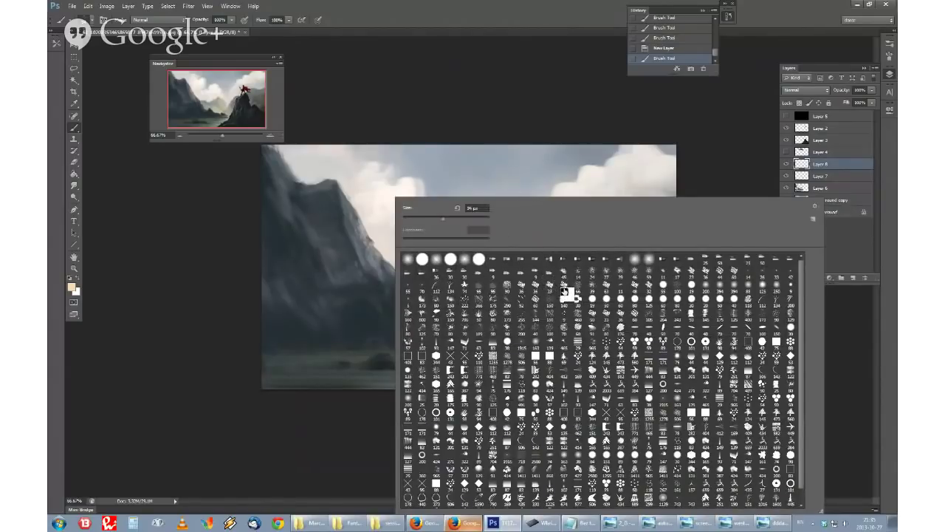
click(480, 258)
click(422, 218)
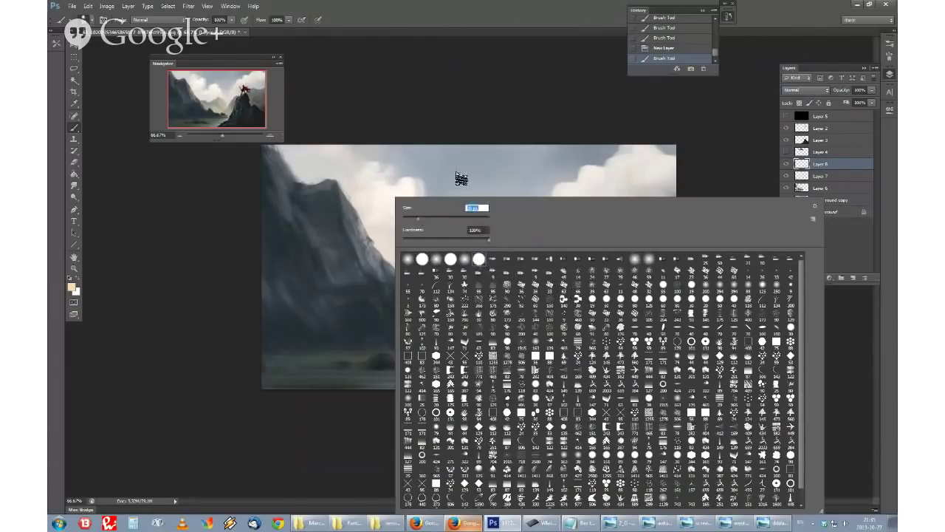
click(488, 105)
click(854, 283)
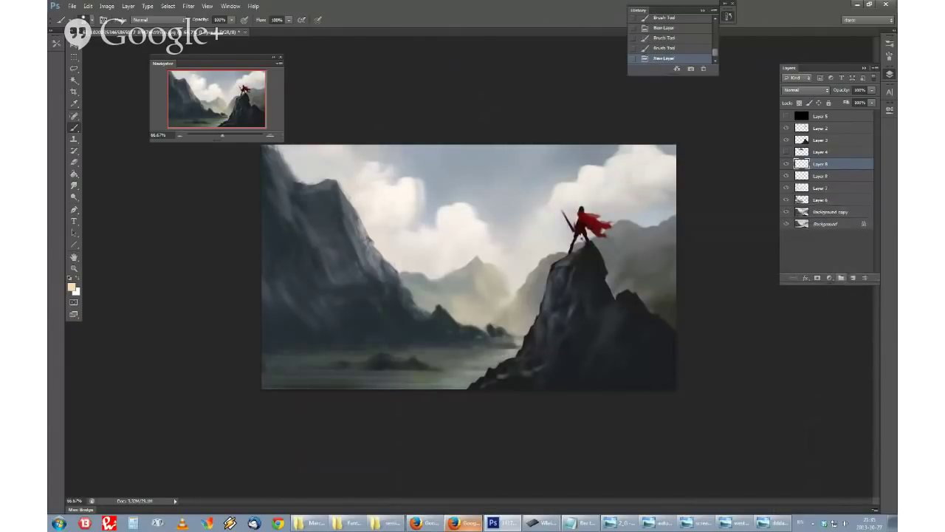
alt+click(336, 264)
click(358, 305)
mouse_move(296, 263)
mouse_down()
mouse_move(320, 299)
mouse_move(343, 300)
mouse_up()
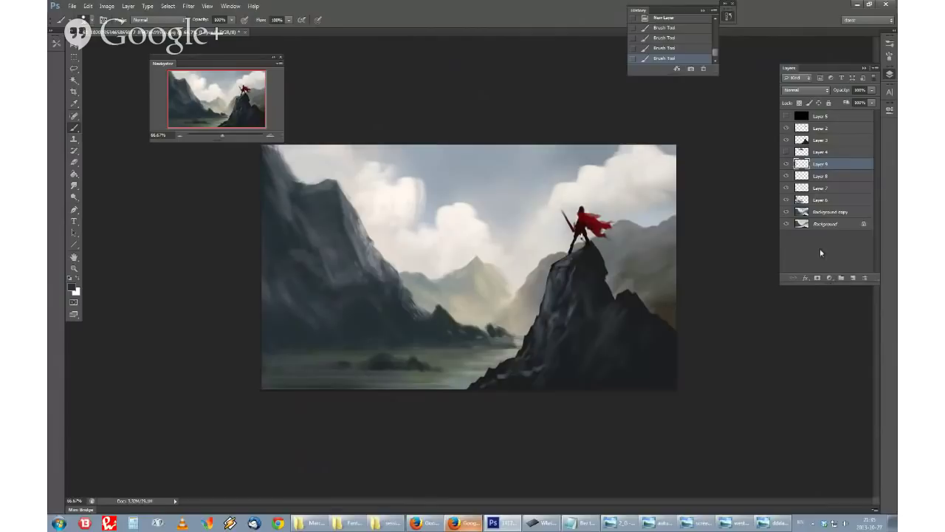
Step: On a new layer, try sketching dark peaked and arched outlines with loose hatching below them in the sky
click(857, 281)
right_click(462, 220)
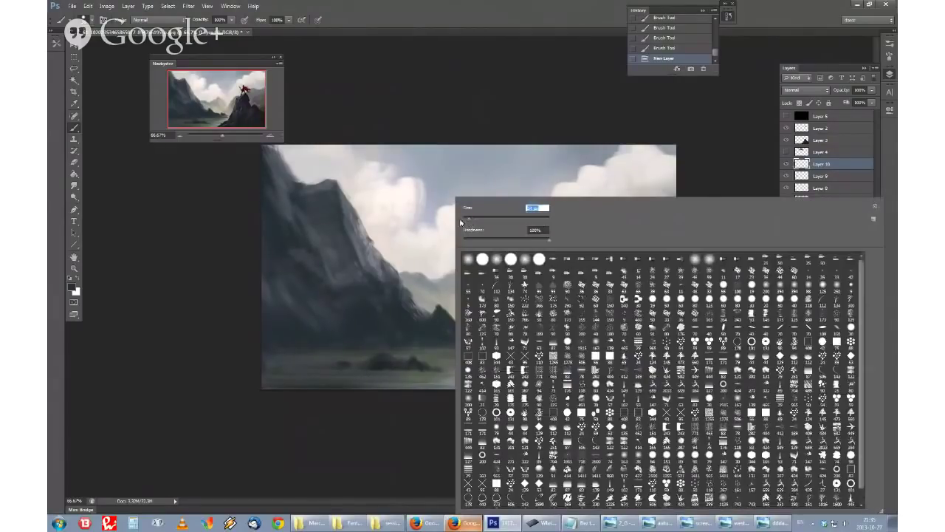
click(431, 233)
mouse_move(474, 183)
mouse_down()
mouse_move(488, 201)
mouse_move(555, 189)
mouse_move(554, 207)
mouse_move(503, 198)
mouse_up()
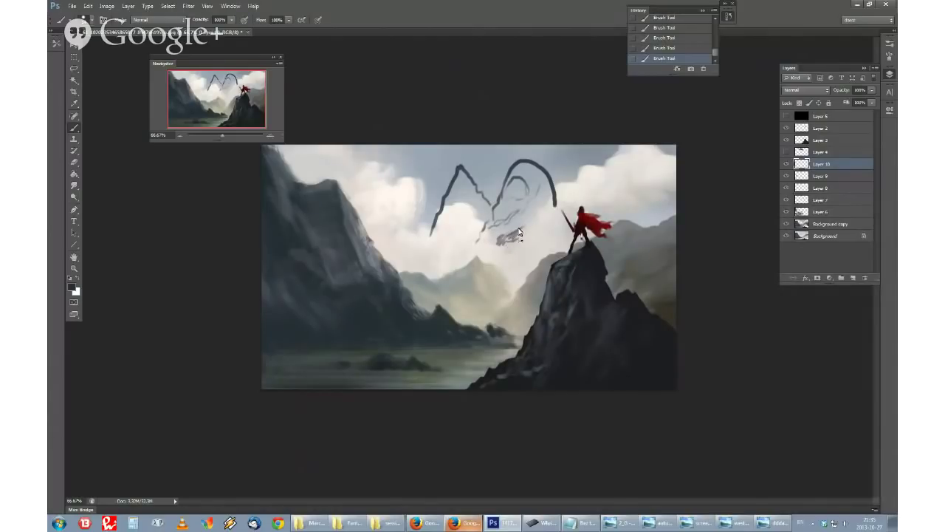
drag(507, 251, 479, 245)
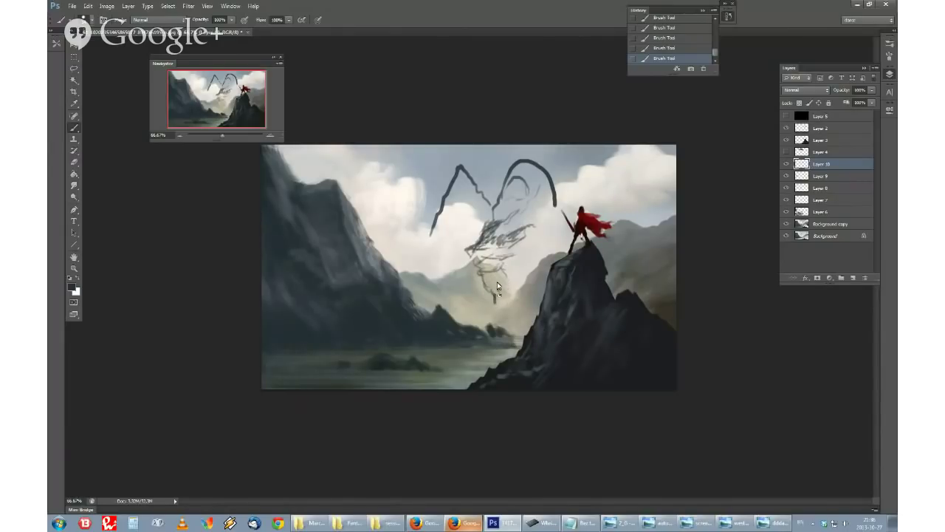
Step: Try adding jagged outlines around the warrior with a thin hard brush, and delete the sketch layer
right_click(470, 196)
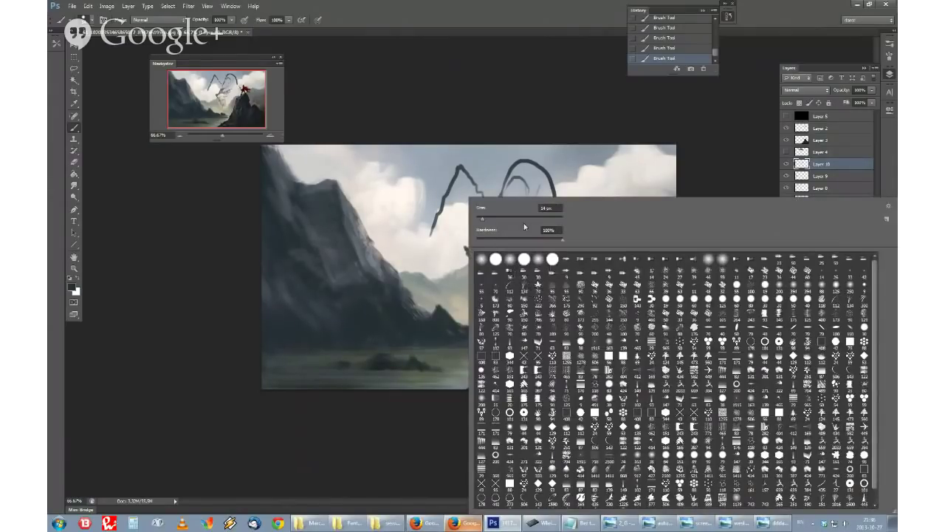
click(527, 165)
mouse_move(566, 183)
mouse_down()
mouse_move(578, 162)
mouse_move(587, 194)
mouse_up()
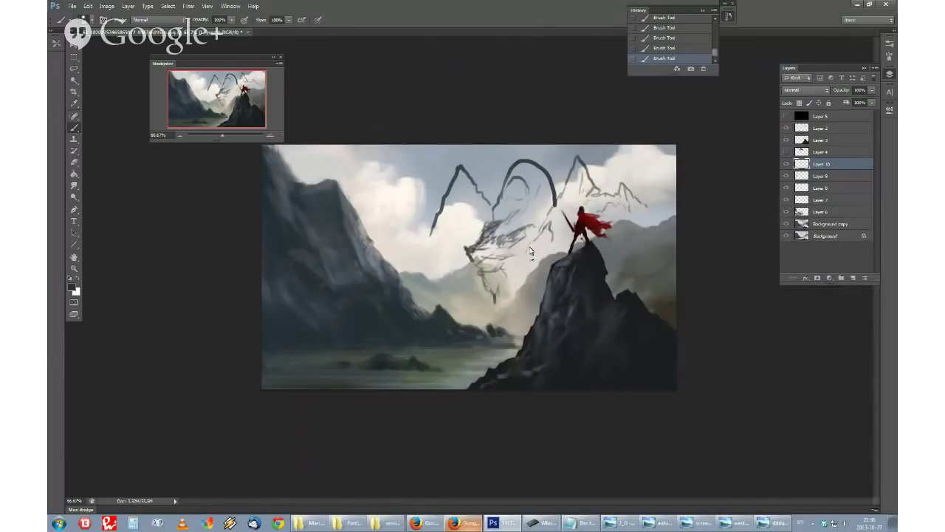
drag(551, 204, 553, 238)
click(864, 279)
Step: On a new layer, block in a grey rock mass in the sky with a hard round brush and erase its outer edge into shape
click(853, 278)
right_click(452, 244)
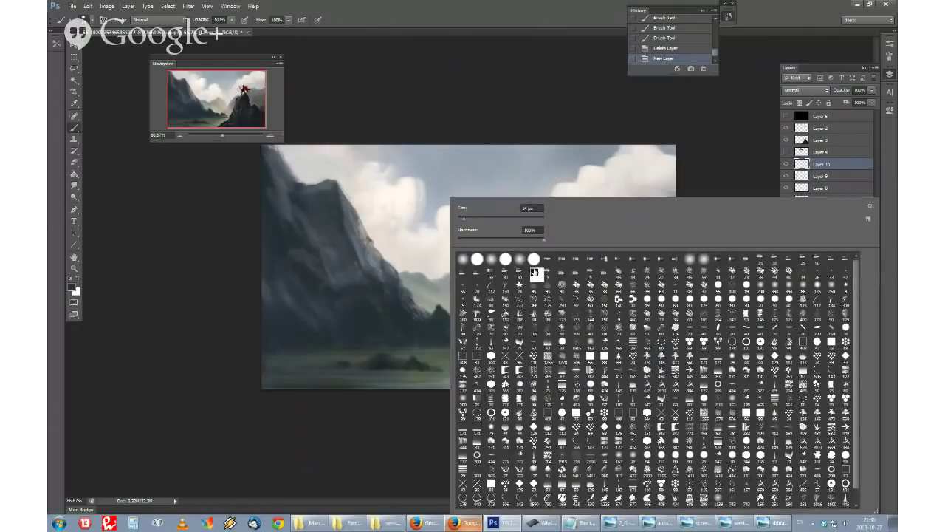
click(534, 260)
click(504, 218)
key(Return)
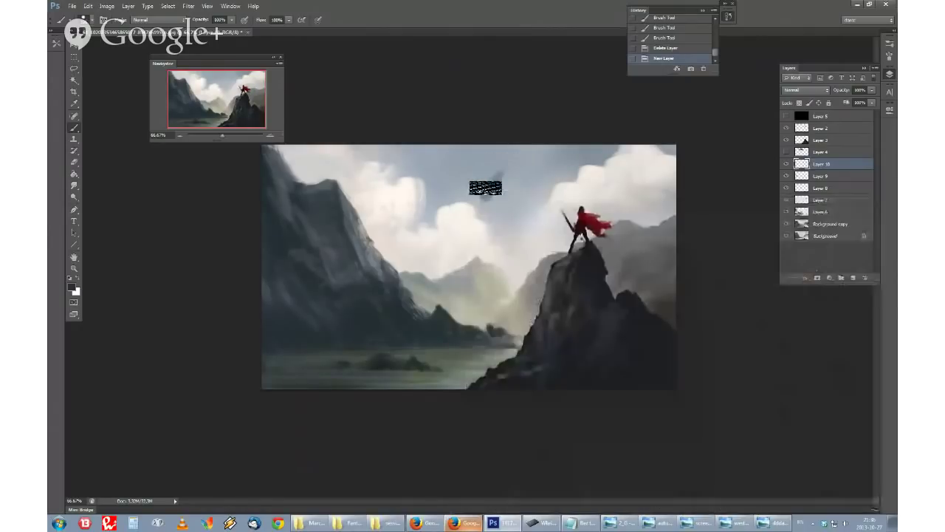
mouse_move(483, 187)
mouse_down()
mouse_move(512, 176)
mouse_move(473, 196)
mouse_move(510, 182)
mouse_move(513, 200)
mouse_move(470, 189)
mouse_move(444, 205)
mouse_move(485, 212)
mouse_move(438, 219)
mouse_up()
alt+click(500, 177)
mouse_move(506, 207)
mouse_down()
mouse_move(447, 215)
mouse_move(478, 229)
mouse_move(540, 211)
mouse_move(481, 194)
mouse_up()
mouse_move(431, 225)
mouse_down()
mouse_move(501, 203)
mouse_move(485, 229)
mouse_move(518, 211)
mouse_move(502, 184)
mouse_move(488, 211)
mouse_move(484, 190)
mouse_move(498, 170)
mouse_move(515, 182)
mouse_move(515, 160)
mouse_move(540, 191)
mouse_move(517, 221)
mouse_move(527, 229)
mouse_move(417, 236)
mouse_move(447, 255)
mouse_move(460, 228)
mouse_move(429, 234)
mouse_move(430, 199)
mouse_move(459, 231)
mouse_move(422, 190)
mouse_move(451, 195)
mouse_move(438, 191)
mouse_move(462, 189)
mouse_move(514, 153)
mouse_move(538, 163)
mouse_move(514, 152)
mouse_move(505, 175)
mouse_move(530, 163)
mouse_up()
key(e)
drag(420, 197, 408, 208)
Step: Sample greys from the scene and paint tonal strokes over the upper part of the grey rock mass with the hard brush
key(b)
alt+click(482, 174)
right_click(505, 216)
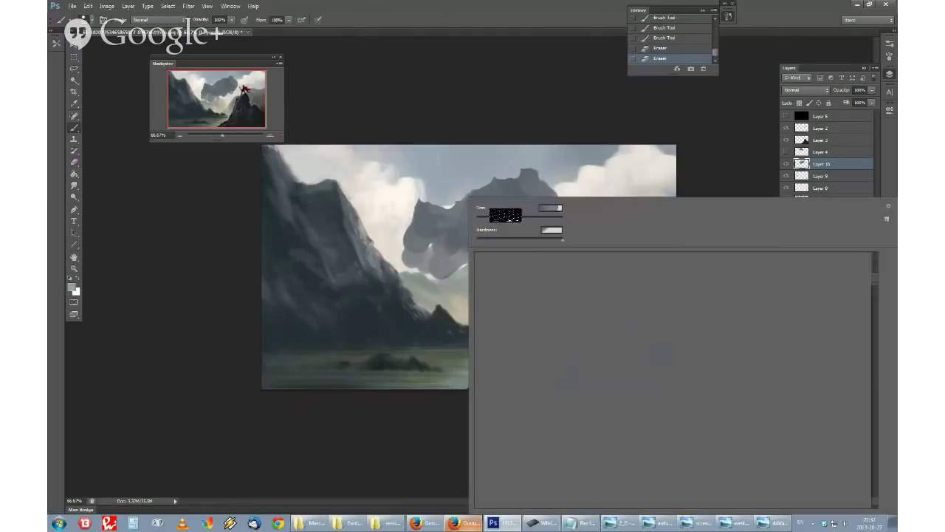
click(495, 108)
click(493, 194)
alt+click(495, 186)
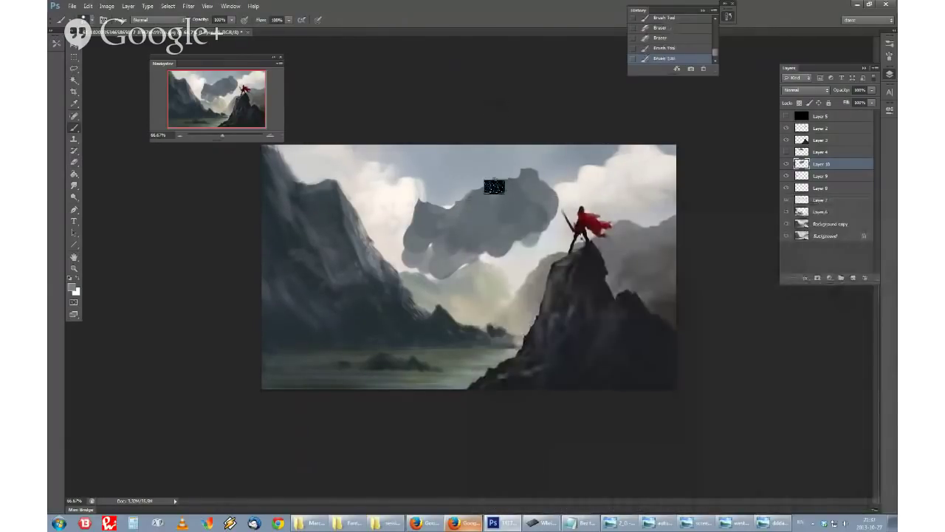
drag(495, 187, 497, 195)
drag(497, 195, 492, 206)
drag(492, 206, 487, 215)
alt+click(507, 191)
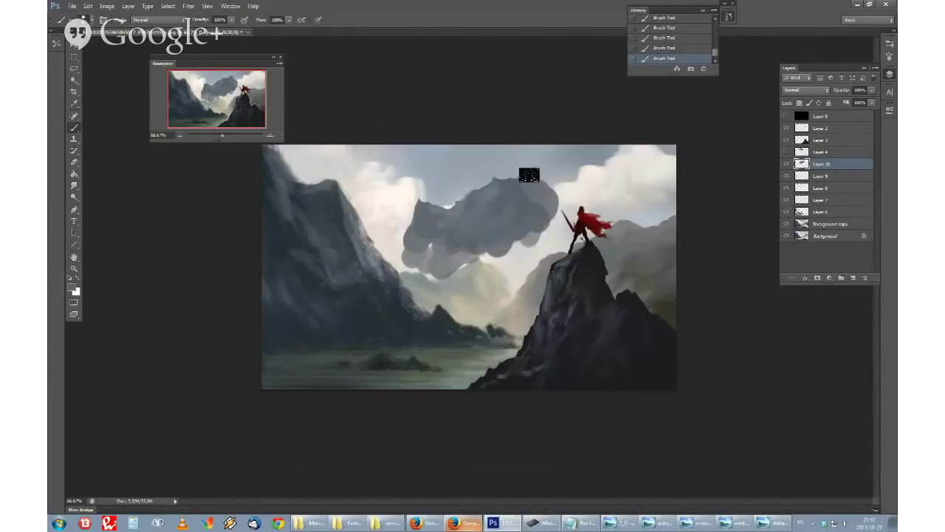
Step: Erase the top of the grey rock mass into a pointed peak and repaint its ridge with a smaller hard brush
key(e)
mouse_move(507, 177)
mouse_down()
mouse_move(536, 174)
mouse_move(522, 170)
mouse_move(527, 190)
mouse_move(557, 200)
mouse_move(506, 182)
mouse_up()
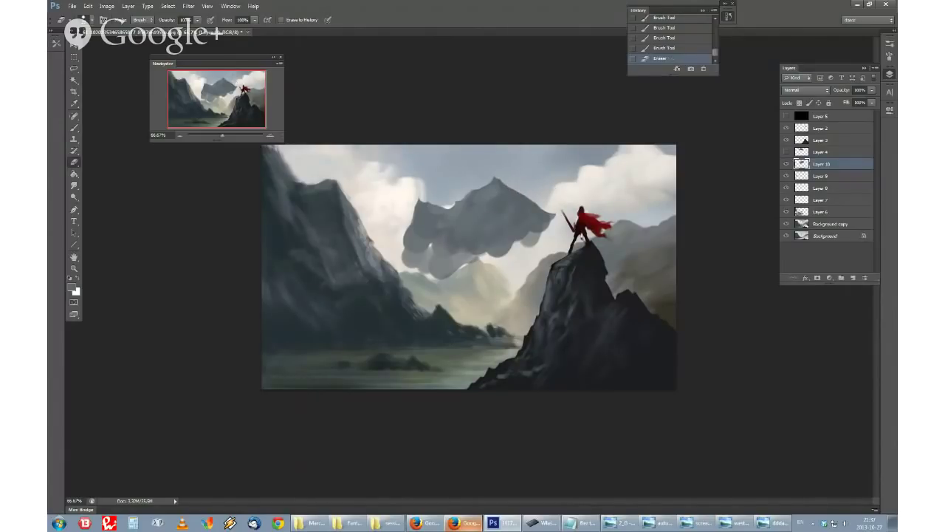
key(b)
right_click(502, 216)
click(493, 219)
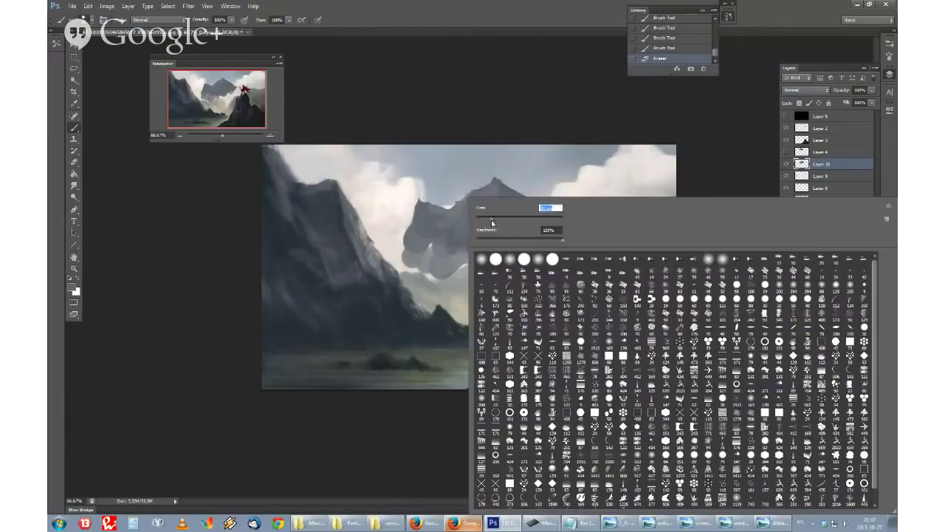
click(516, 182)
right_click(517, 181)
key(Return)
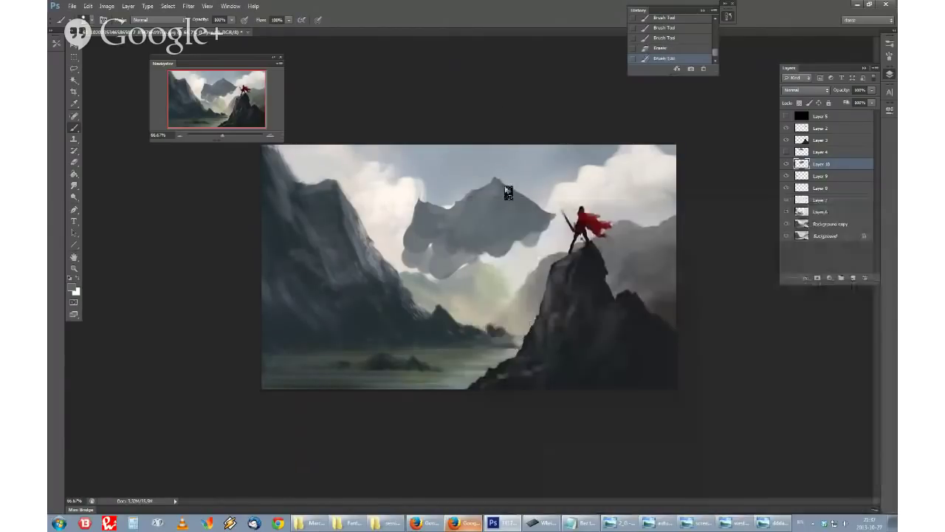
drag(513, 188, 507, 185)
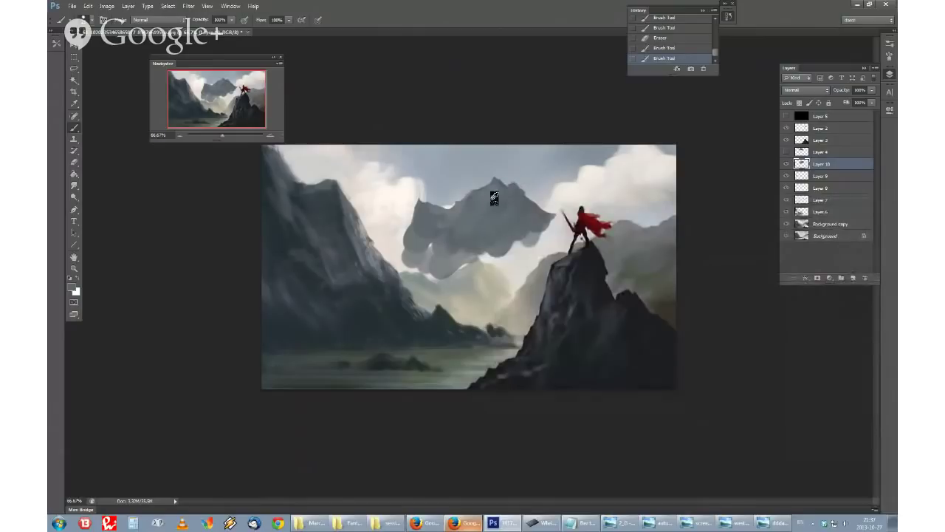
Step: Switch to a textured brush, undo the first test stroke, and paint a dark shadow stroke below the grey rock's peak
right_click(495, 197)
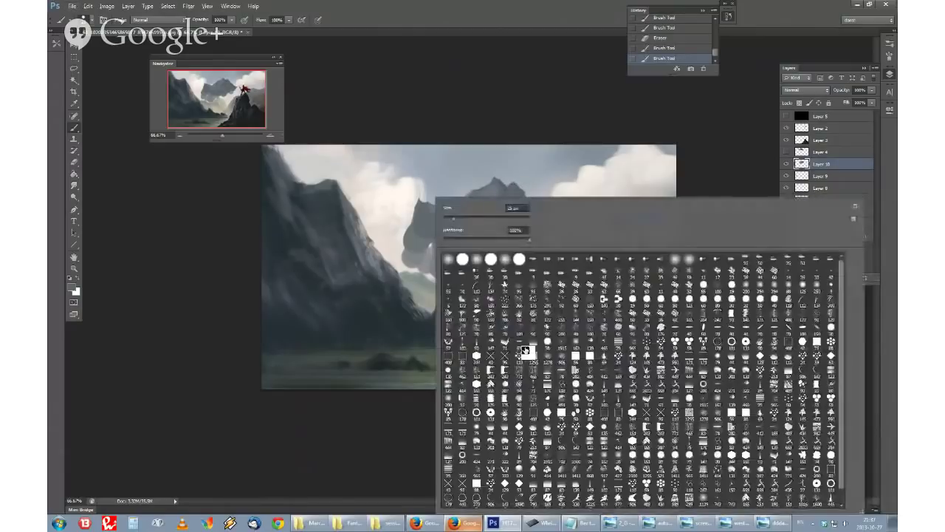
click(518, 219)
drag(487, 181, 421, 215)
key(ctrl+z)
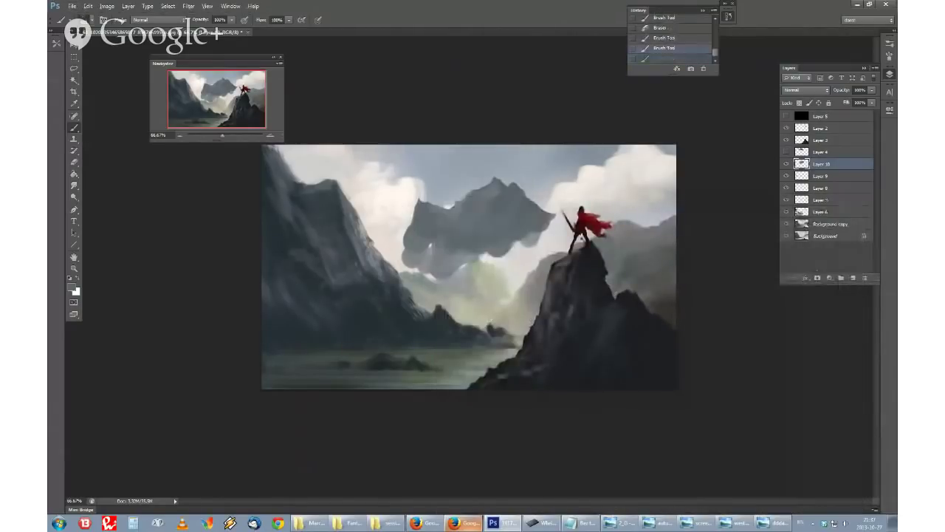
right_click(473, 197)
key(Return)
drag(490, 185, 500, 194)
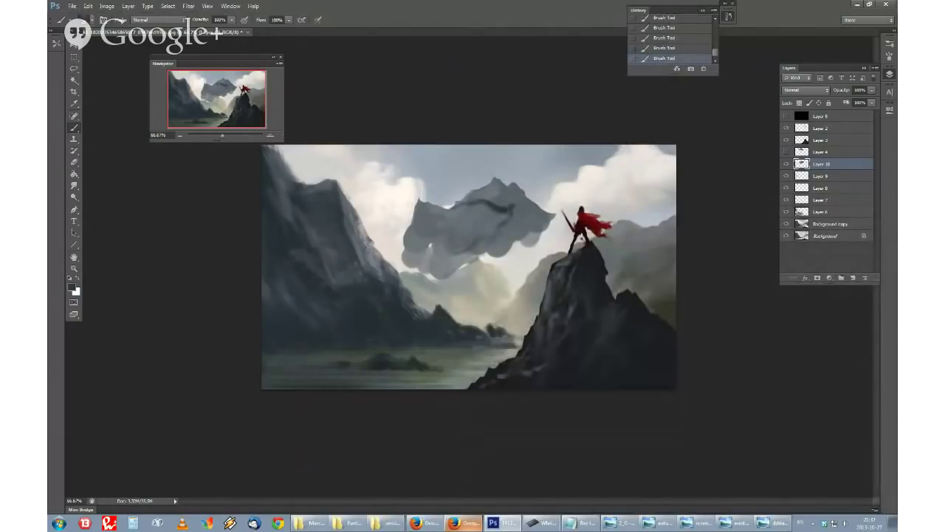
Step: Shade the side of the grey rock mass facing the warrior with darker textured strokes
right_click(520, 224)
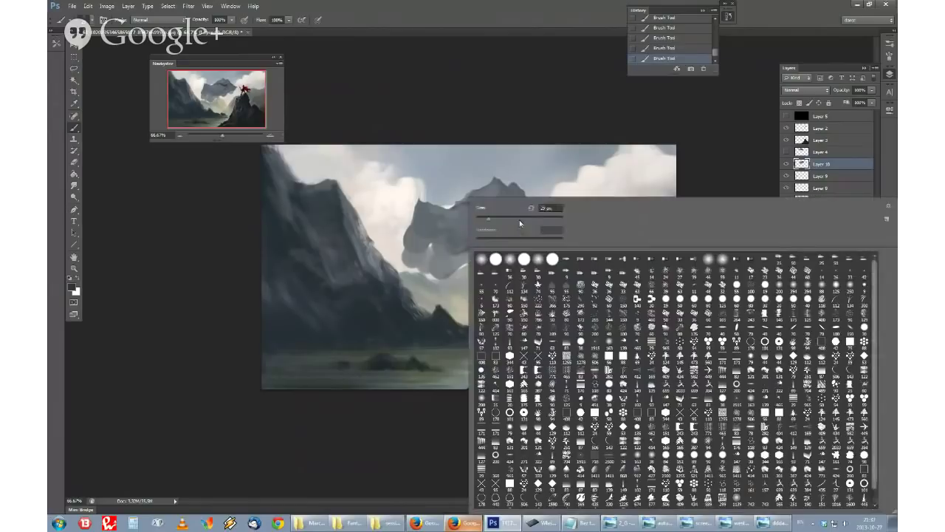
key(Escape)
mouse_move(499, 198)
mouse_down()
mouse_move(504, 221)
mouse_move(520, 231)
mouse_move(502, 227)
mouse_move(479, 245)
mouse_up()
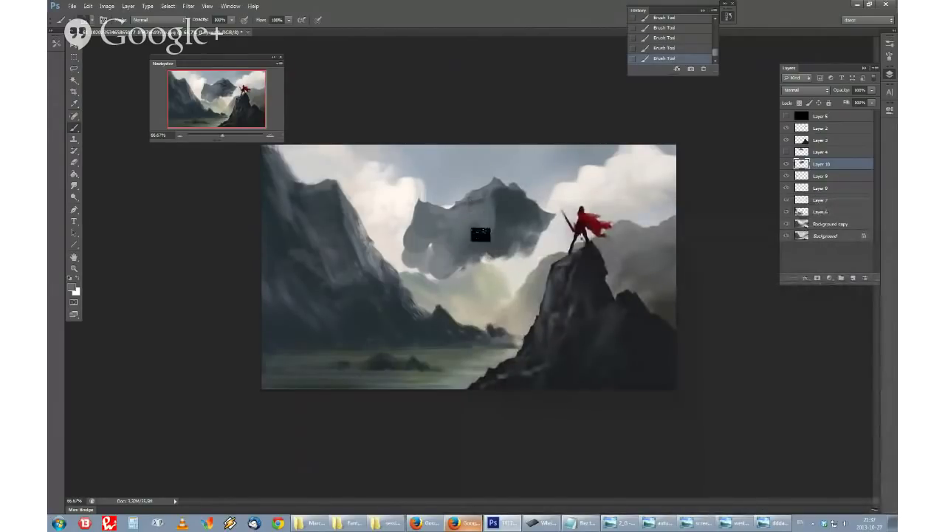
Step: Extend the grey rock's peak upward and blend light and dark facets into it using tones sampled from the rock
mouse_move(479, 200)
mouse_down()
mouse_move(507, 204)
mouse_move(490, 179)
mouse_move(488, 204)
mouse_up()
right_click(488, 198)
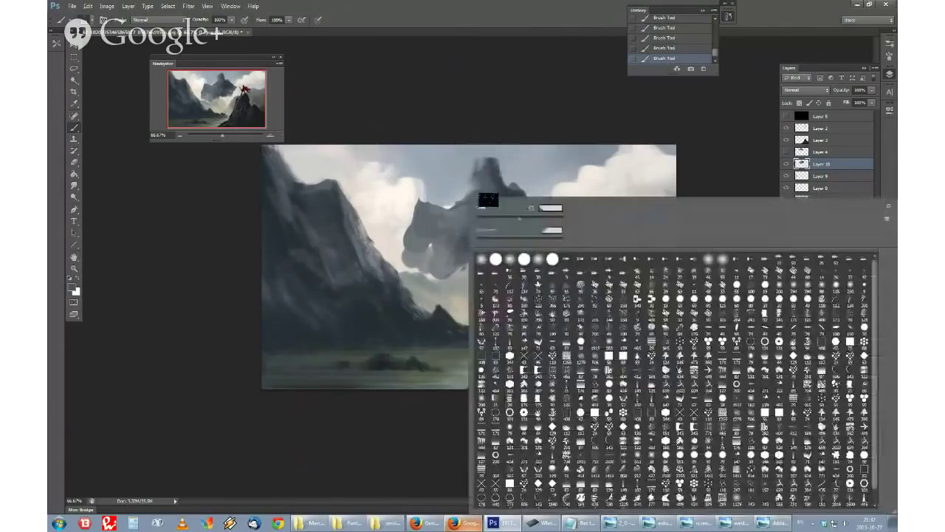
drag(481, 165, 456, 200)
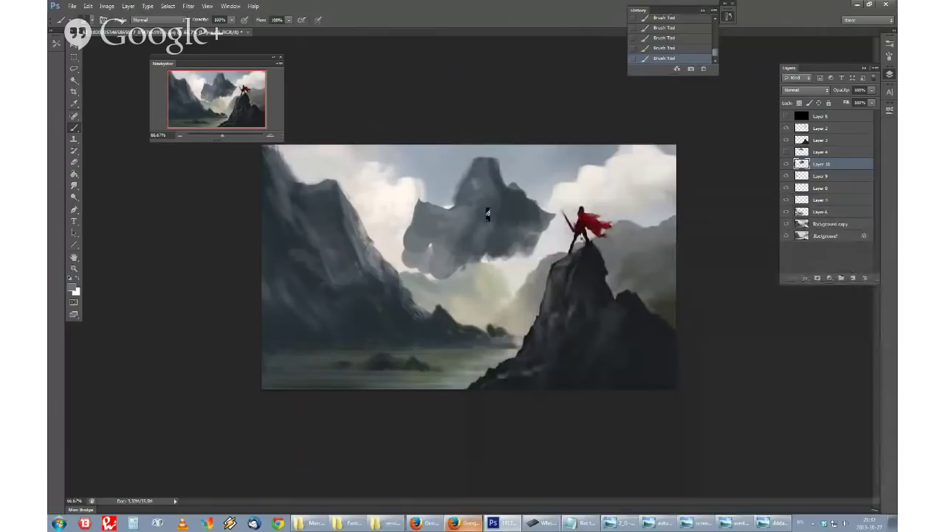
alt+click(507, 201)
alt+click(507, 191)
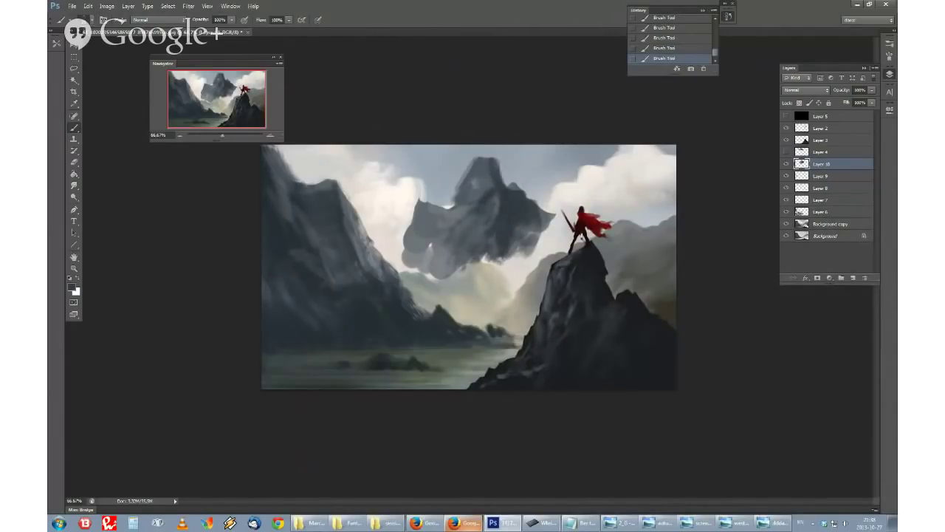
Step: Hide Layer 10 with the grey rock mass and make Layer 9 the active layer
click(787, 166)
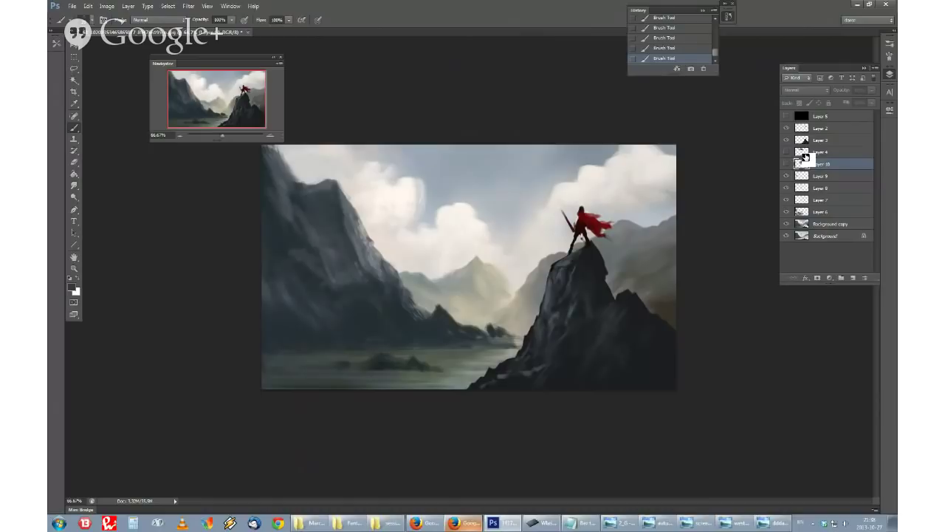
drag(805, 157, 713, 175)
drag(711, 179, 801, 177)
Step: Shift the foreground colour to a warm hue and paint warmer rock texture over the large cliff, blending with sampled tones
right_click(403, 250)
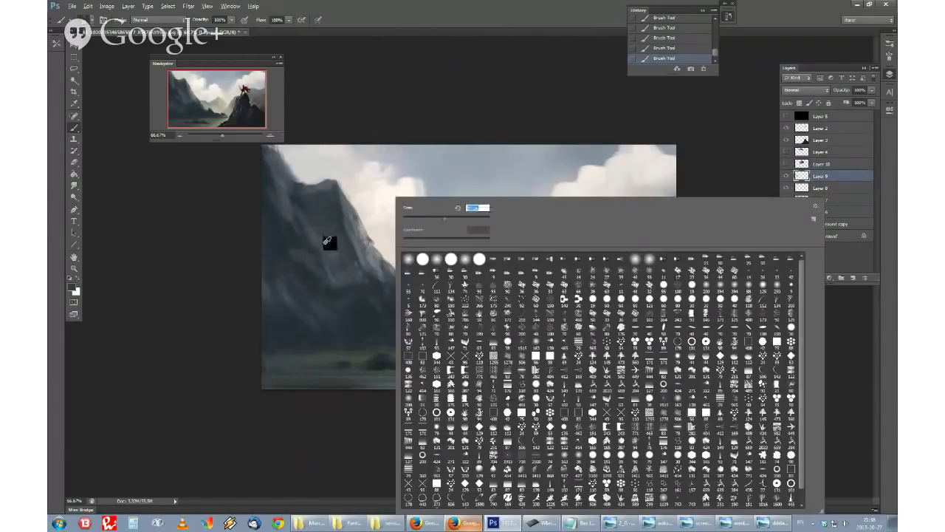
click(310, 255)
click(72, 288)
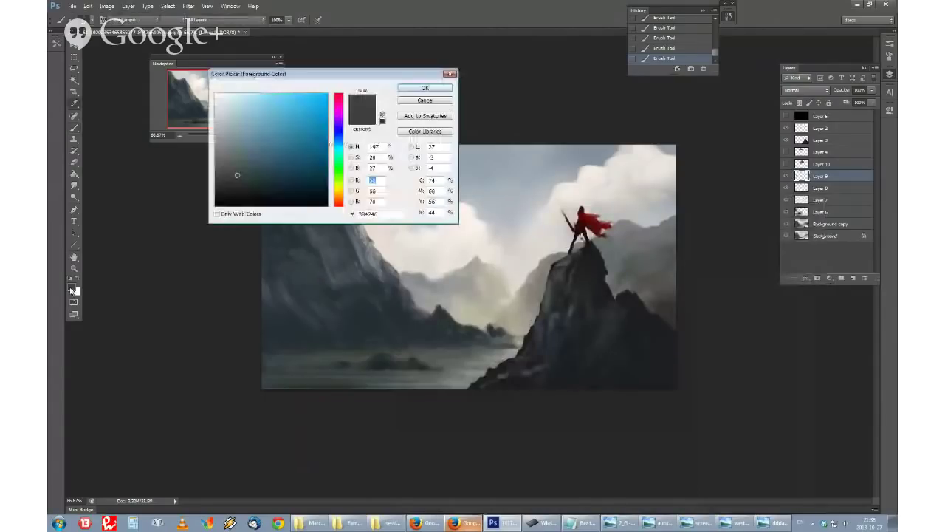
click(339, 197)
click(425, 89)
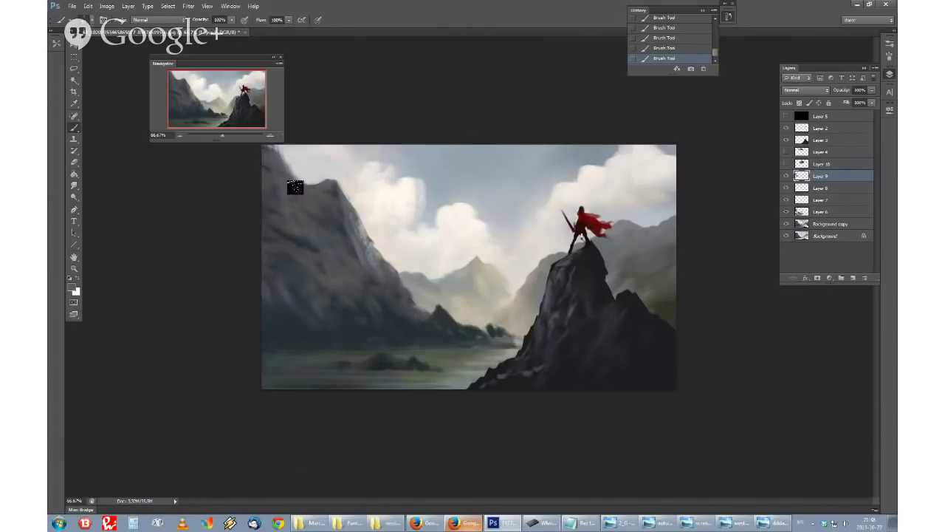
alt+click(296, 236)
alt+click(363, 307)
alt+click(303, 243)
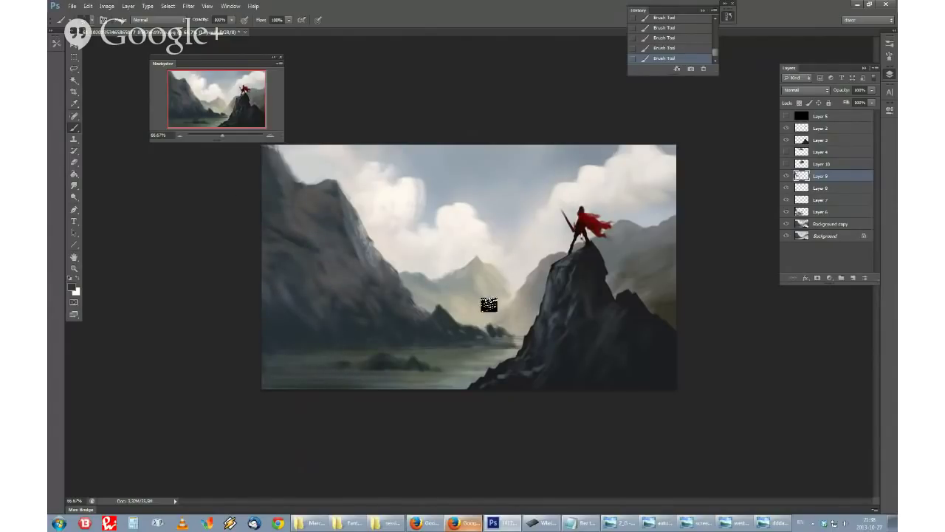
Step: Flip the canvas horizontally and try strokes of a dark saturated green over the lake, undoing the last one
key(ctrl+shift+h)
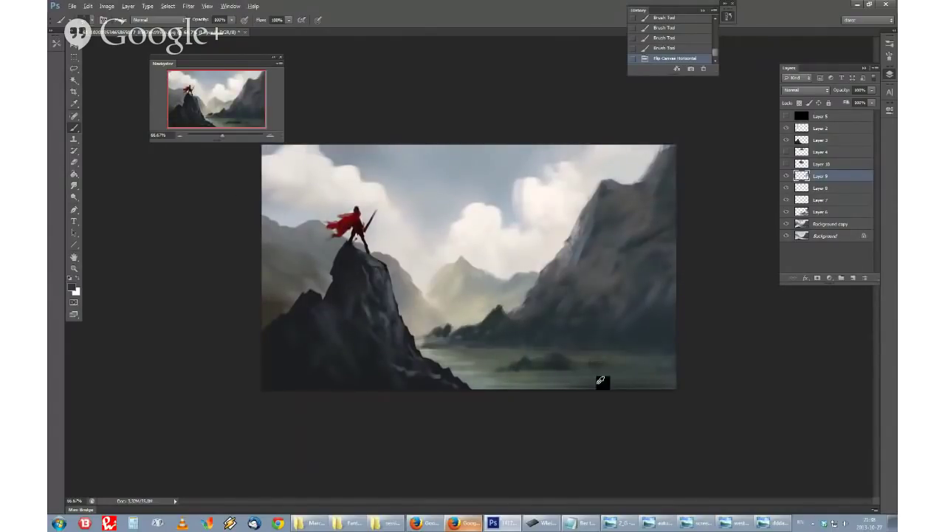
click(72, 288)
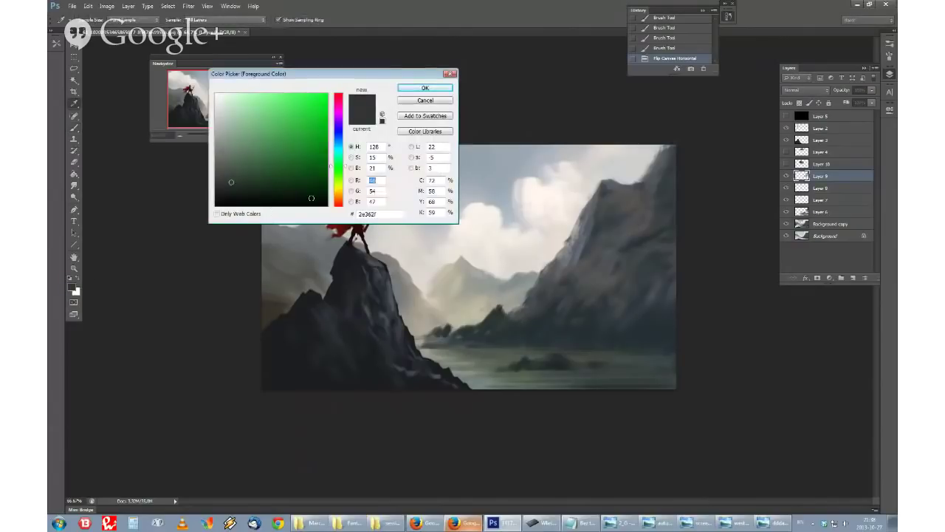
click(300, 192)
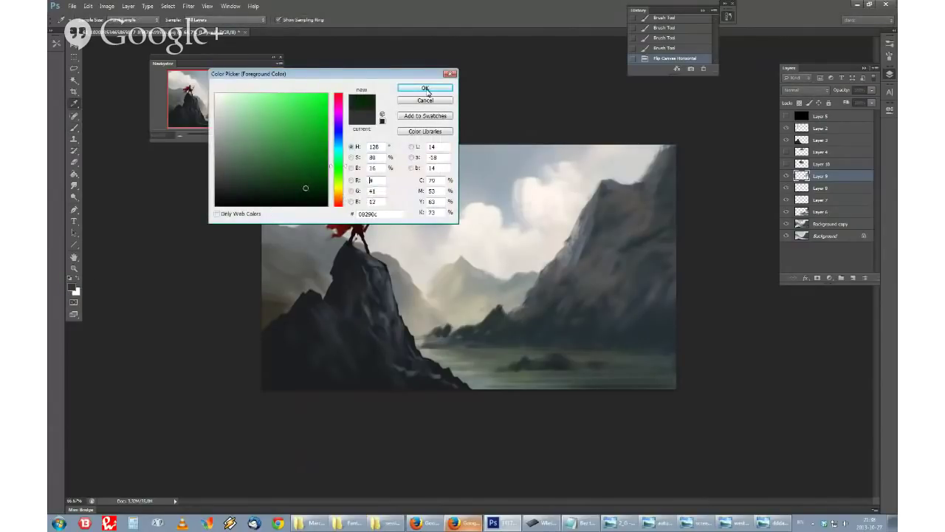
click(425, 87)
click(660, 364)
drag(510, 354, 626, 358)
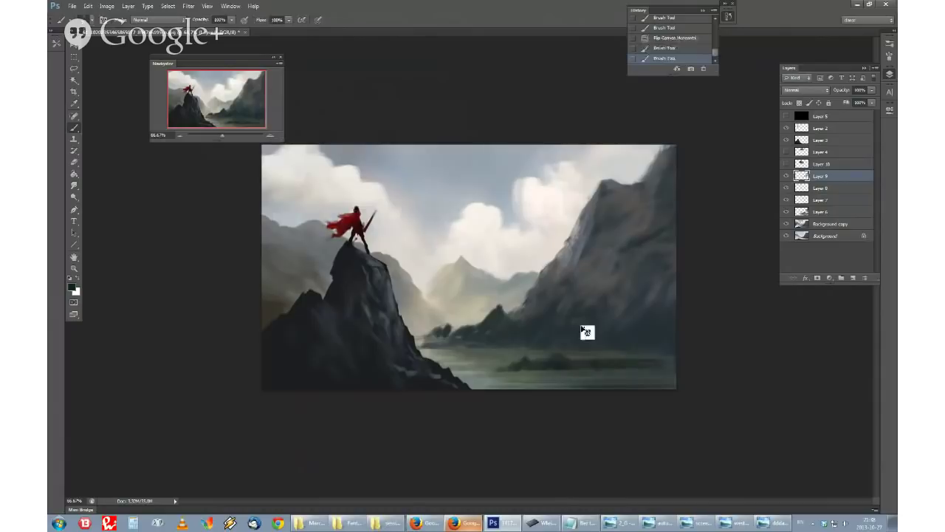
key(ctrl+z)
Step: Shift the foreground colour to the cooler dark green #152920, resize the brush and paint over the lake near the shore
click(72, 289)
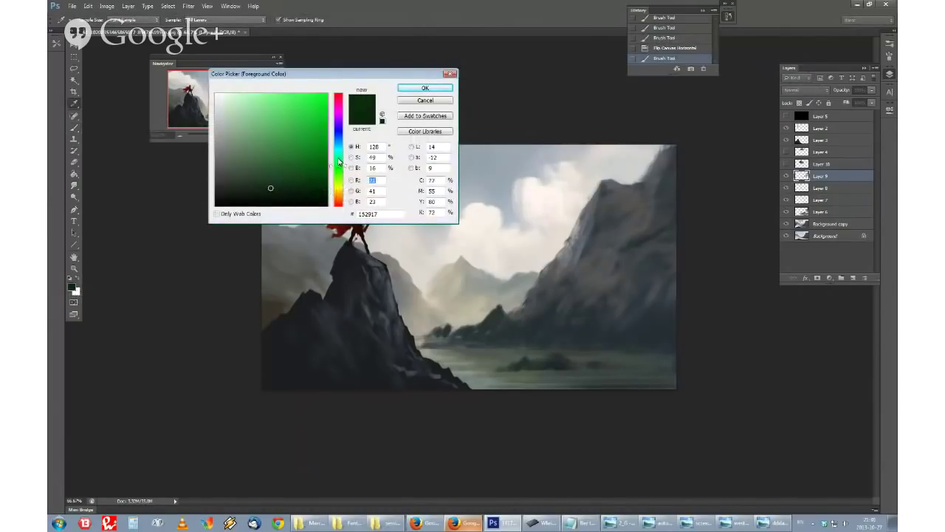
click(425, 88)
right_click(442, 197)
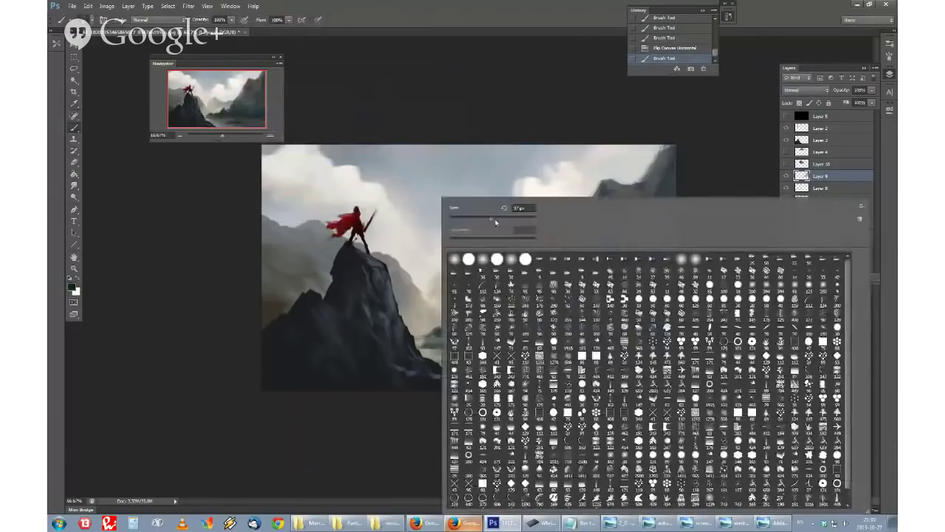
click(495, 219)
key(Return)
mouse_move(606, 351)
mouse_down()
mouse_move(651, 348)
mouse_move(592, 359)
mouse_up()
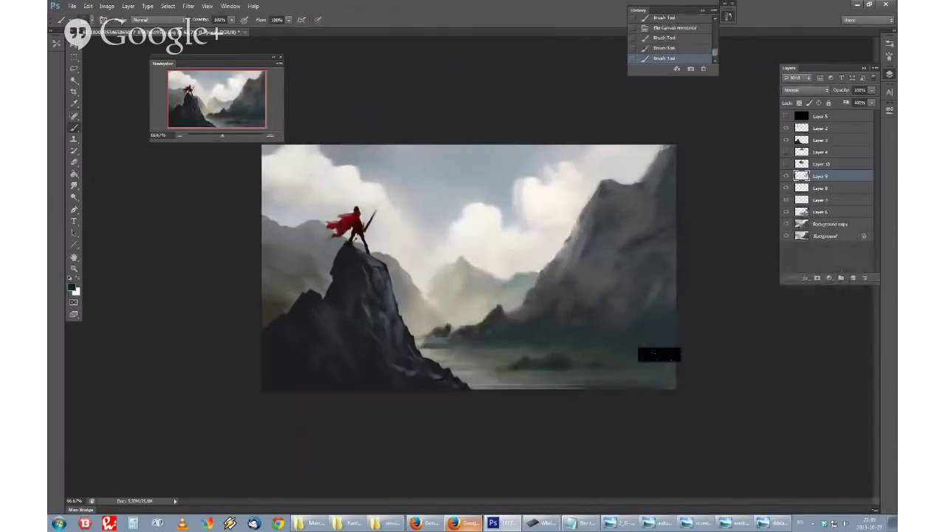
Step: Change the foreground colour to a muted yellowish green with hue 85 and paint it across the lake surface
click(72, 289)
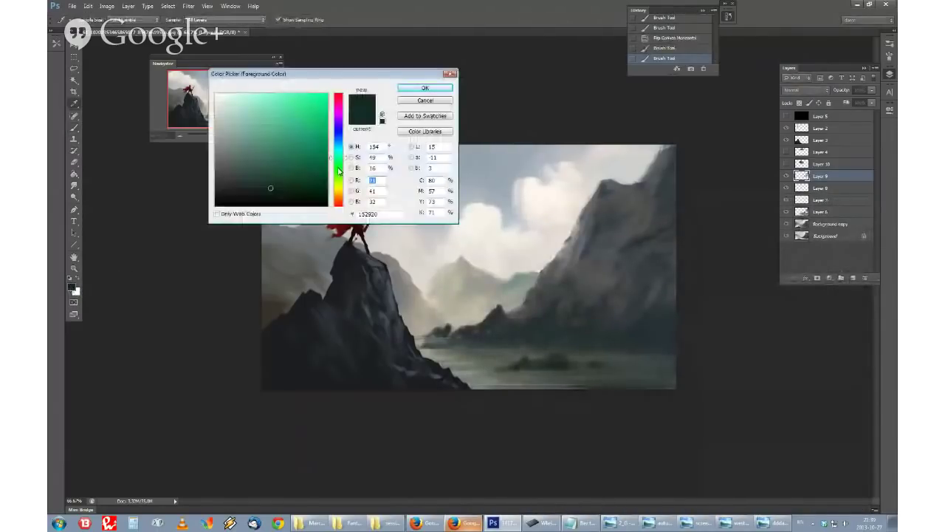
drag(343, 174, 342, 182)
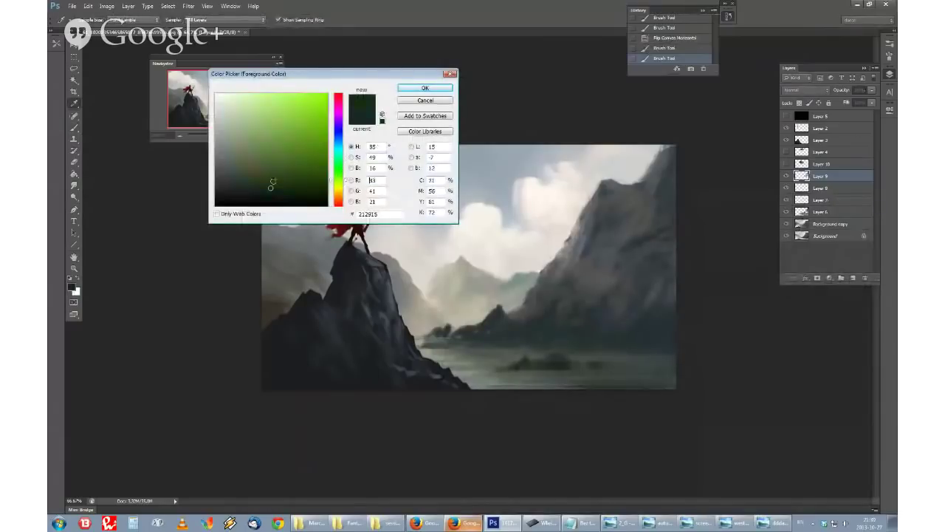
drag(272, 183, 257, 181)
click(425, 88)
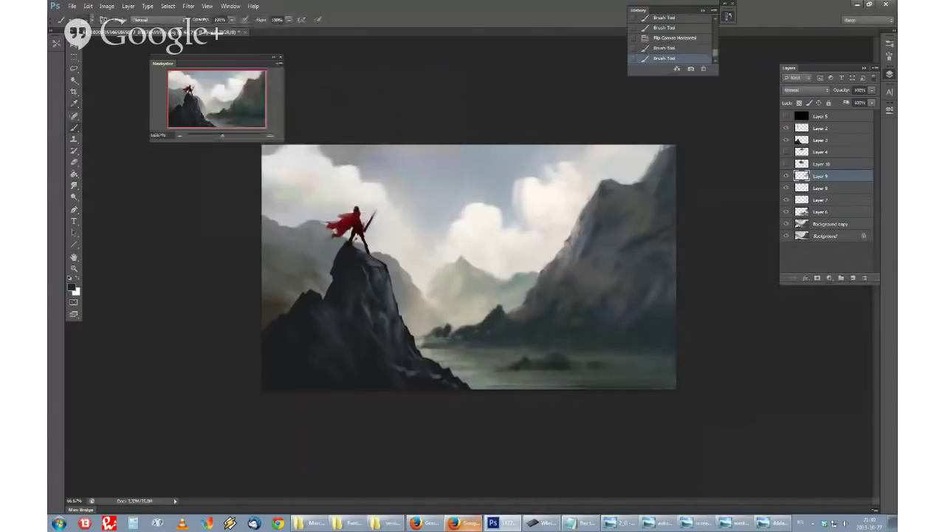
mouse_move(540, 362)
mouse_down()
mouse_move(680, 378)
mouse_move(454, 385)
mouse_up()
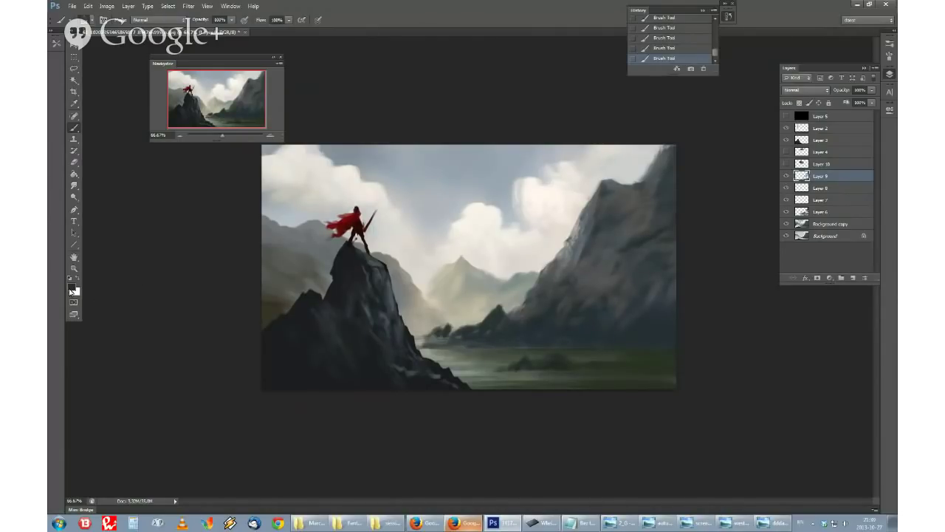
Step: Darken the foreground colour to #141610, deepen the lake's edge below the cliff and compare earlier and later history states
click(71, 287)
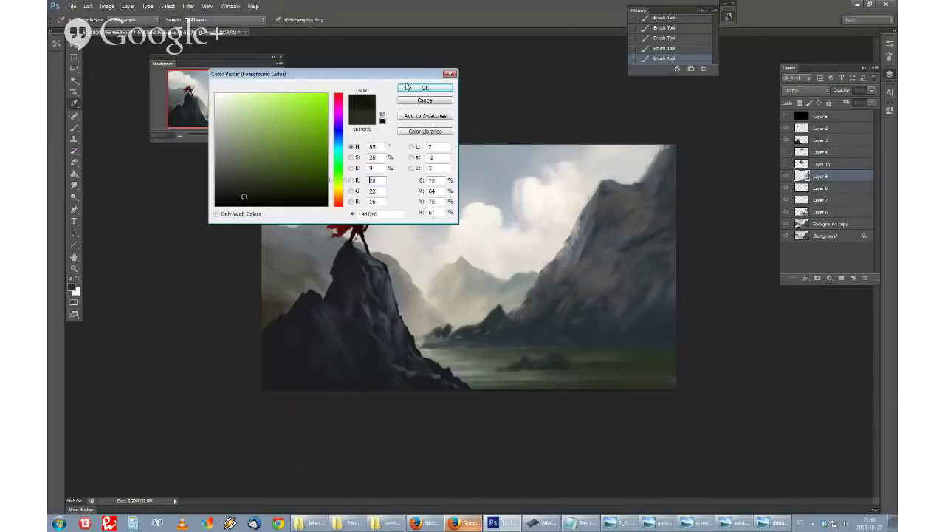
click(418, 86)
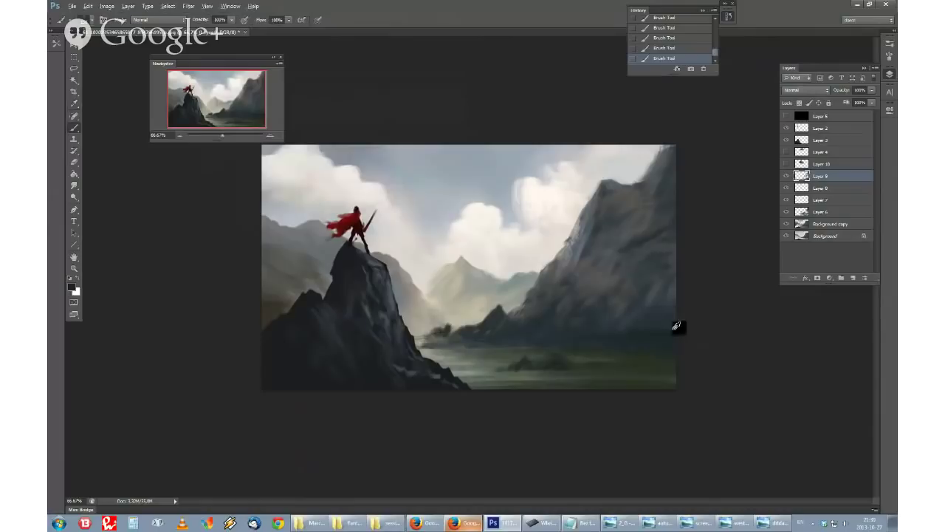
key(ctrl+alt+z)
key(ctrl+alt+z)
key(ctrl+shift+z)
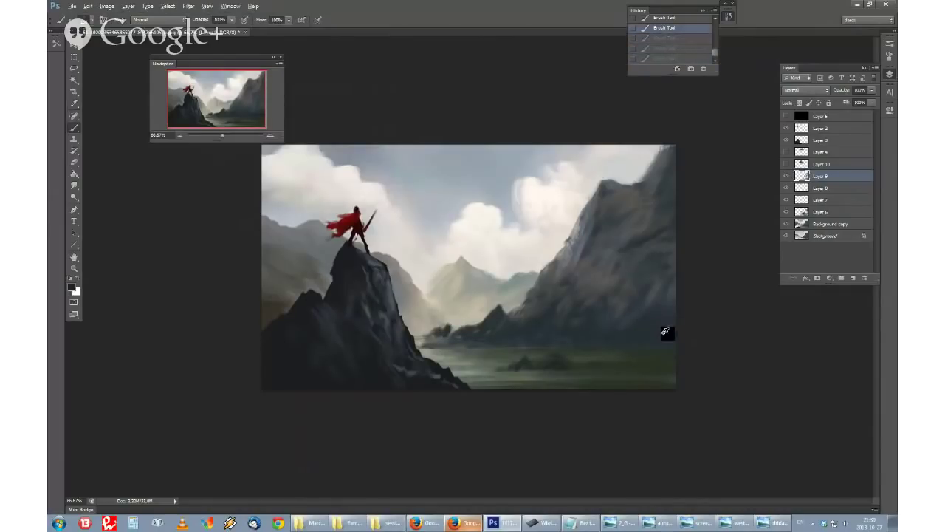
key(ctrl+shift+z)
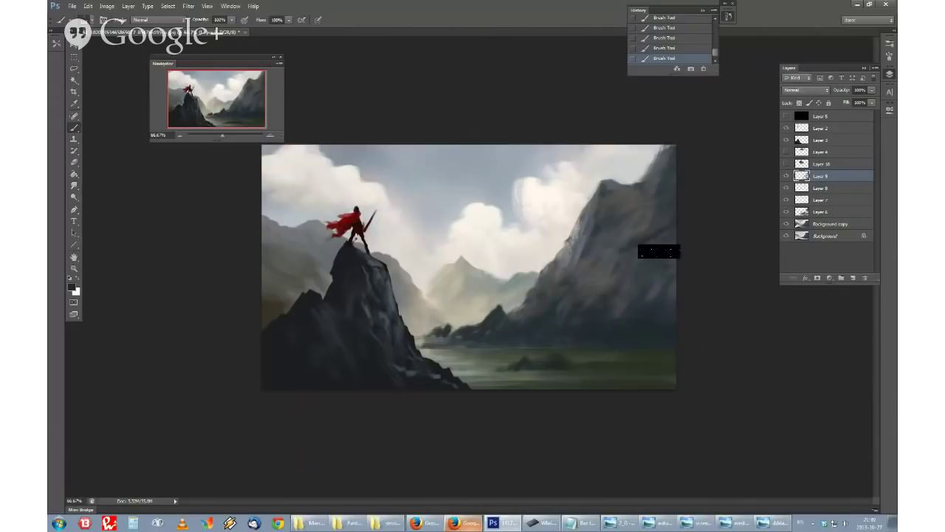
Step: Flip the canvas horizontally again and paint dark, broad slopes across the face of the large cliff with an adjusted brush
key(ctrl+shift+h)
right_click(391, 250)
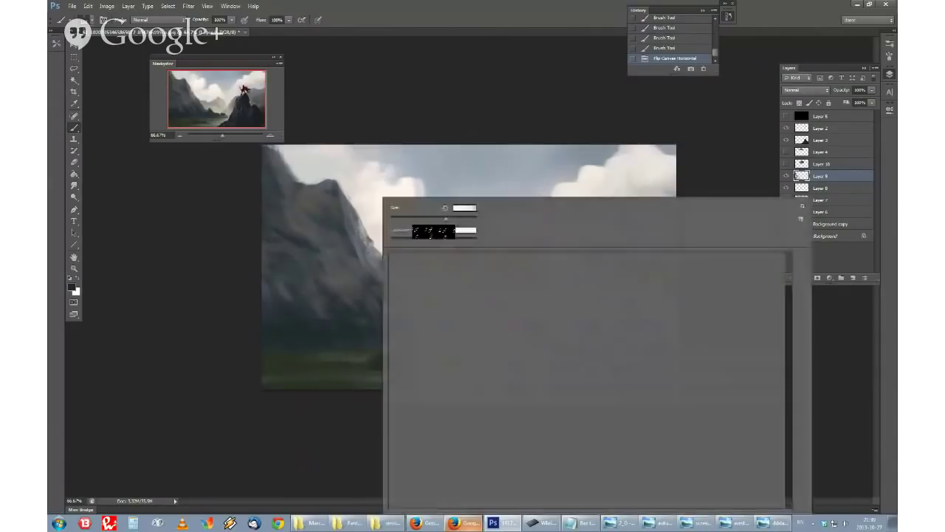
click(321, 286)
drag(320, 286, 322, 277)
drag(322, 276, 309, 258)
mouse_move(303, 254)
mouse_down()
mouse_move(291, 245)
mouse_move(316, 264)
mouse_up()
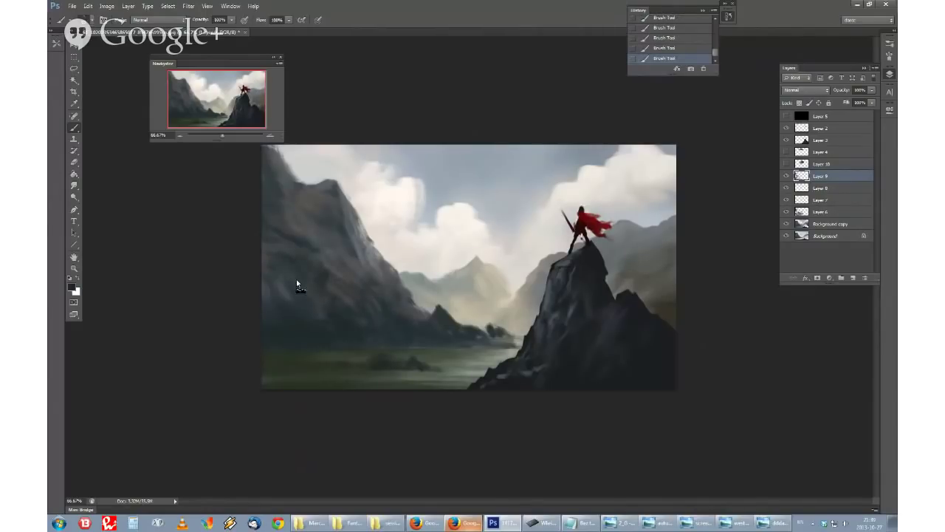
mouse_move(333, 231)
mouse_down()
mouse_move(364, 264)
mouse_move(286, 182)
mouse_move(277, 221)
mouse_move(312, 239)
mouse_move(319, 285)
mouse_move(286, 259)
mouse_move(308, 293)
mouse_move(342, 308)
mouse_up()
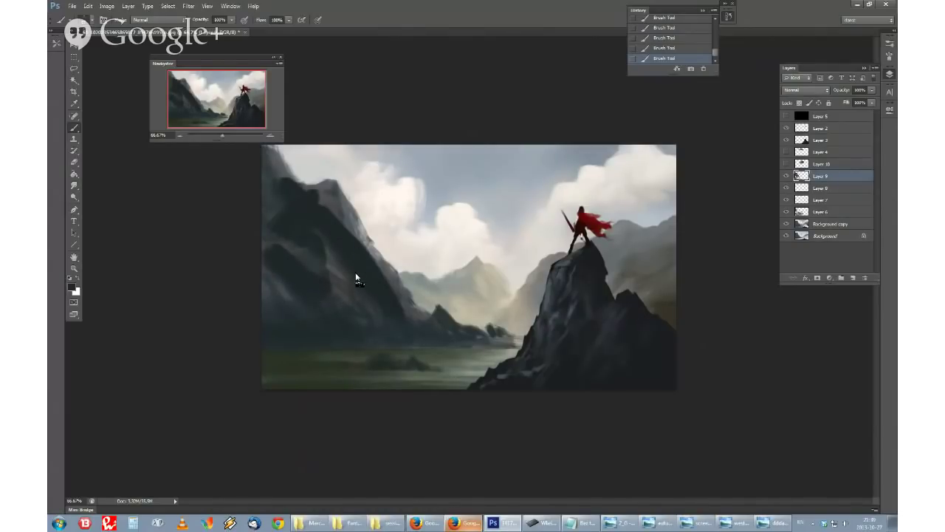
Step: Blend the large cliff's dark slopes and ridge edge using tones sampled from the rock
alt+click(337, 262)
alt+click(353, 245)
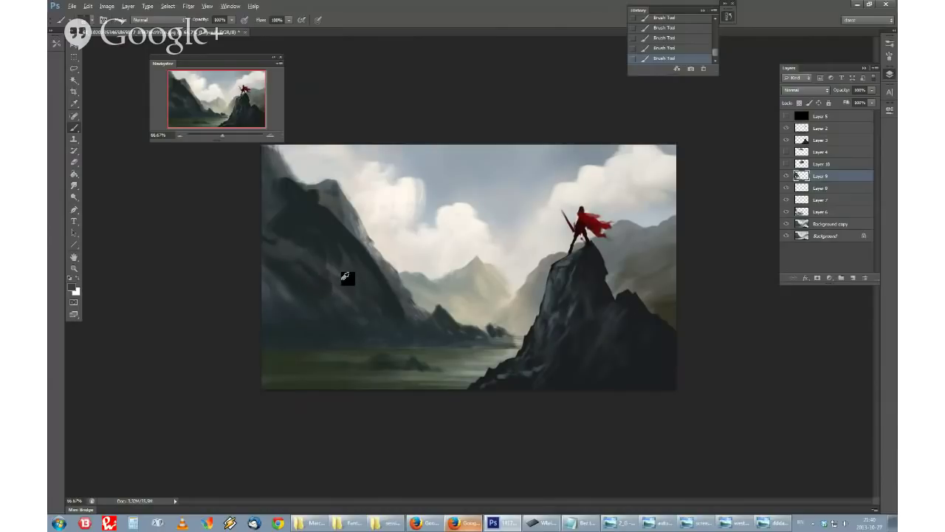
alt+click(294, 292)
Step: Add a new layer above Layer 9 and set its blending mode to Lighten
click(853, 277)
click(805, 90)
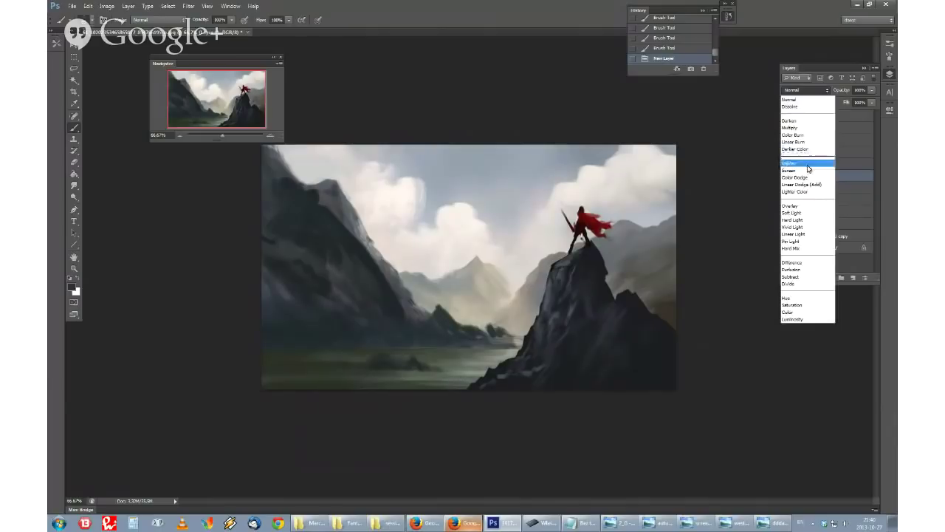
click(806, 169)
Step: Paint a faint light haze over the large cliff's upper part with a bigger brush, a sampled cloud tone and reduced opacity
right_click(366, 211)
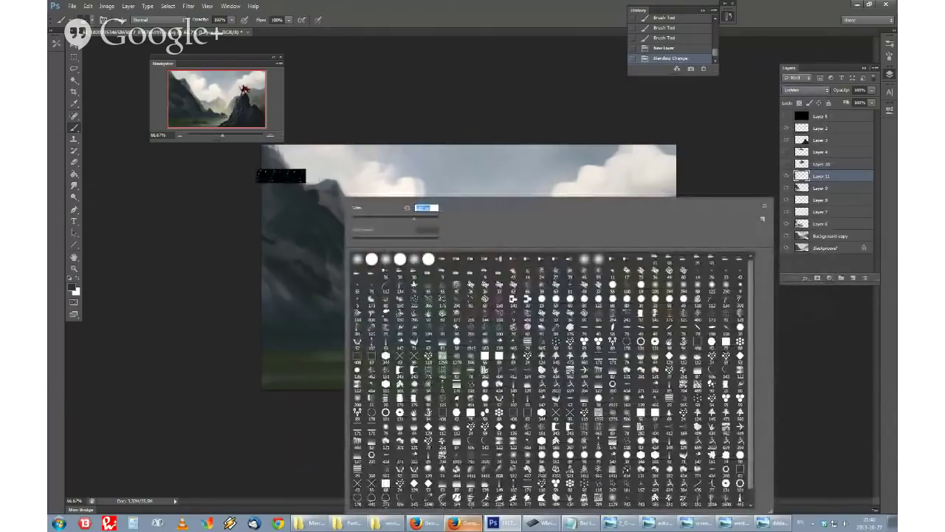
click(282, 176)
mouse_move(288, 177)
mouse_down()
mouse_move(368, 236)
mouse_move(380, 220)
mouse_up()
alt+click(381, 220)
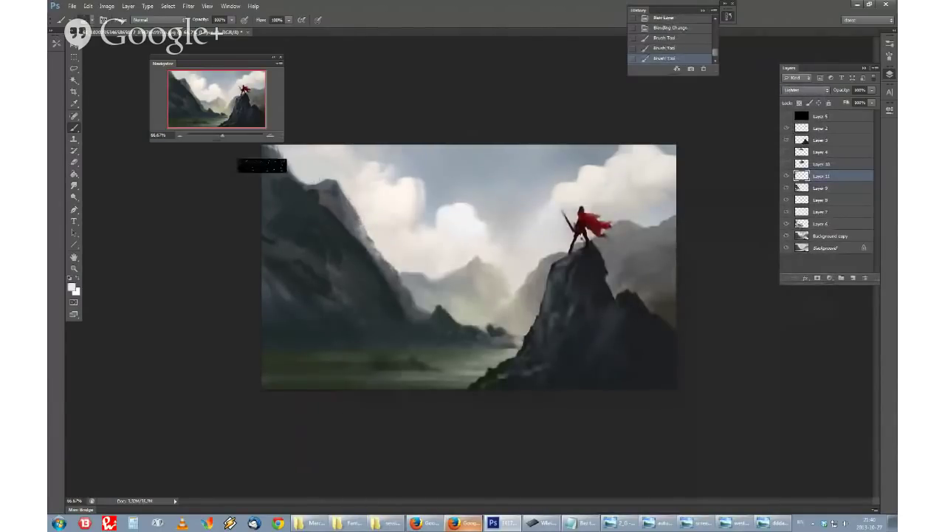
key(ctrl+z)
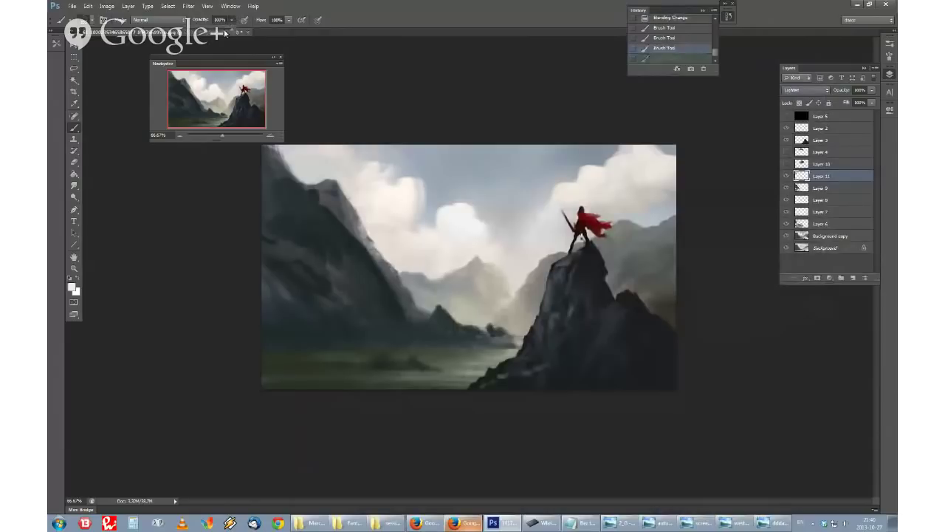
key(ctrl+z)
drag(298, 190, 349, 223)
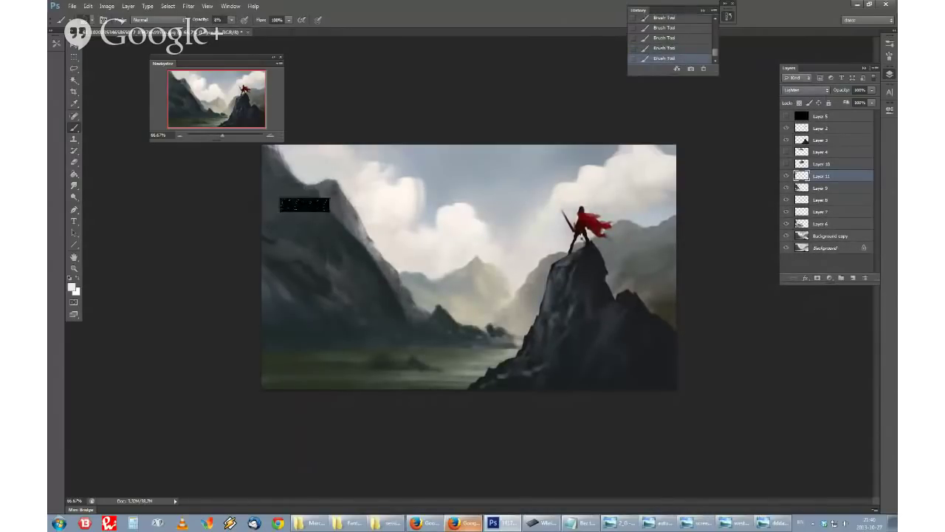
scroll(213, 227, down, 6)
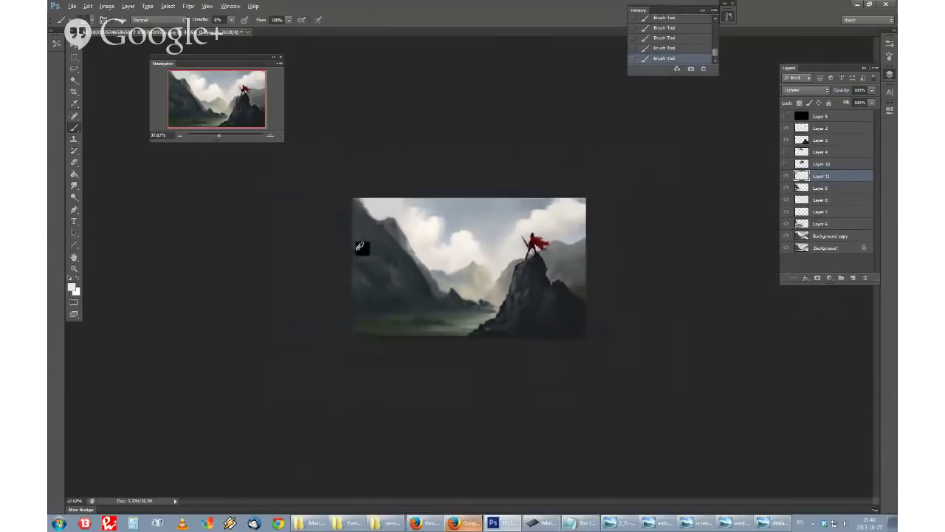
key(ctrl+plus)
key(ctrl+plus)
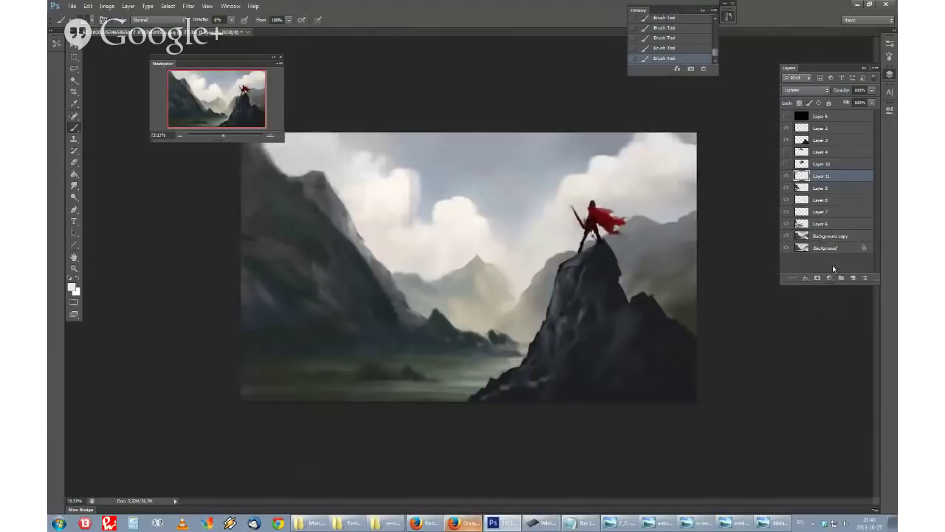
Step: Add a new layer above Layer 11 and detach the painting into a floating document window
click(853, 278)
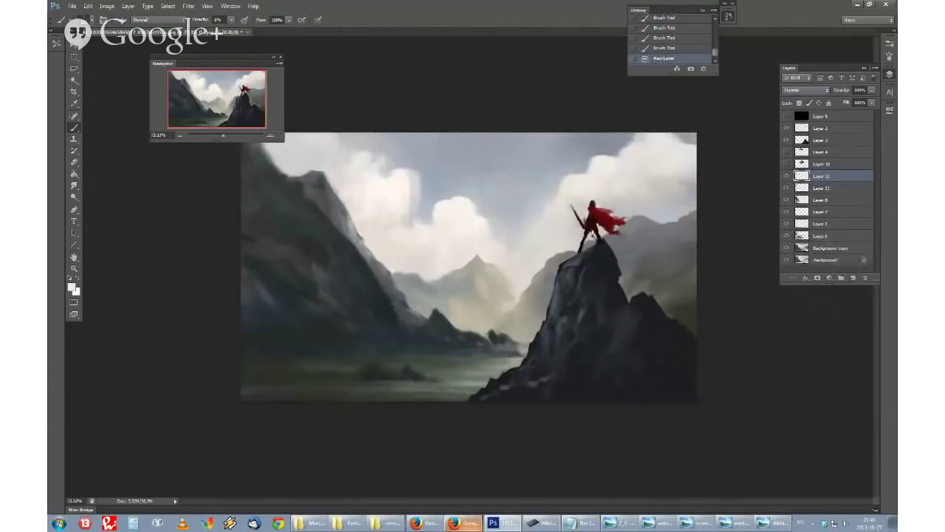
double_click(235, 25)
drag(304, 41, 411, 130)
double_click(334, 133)
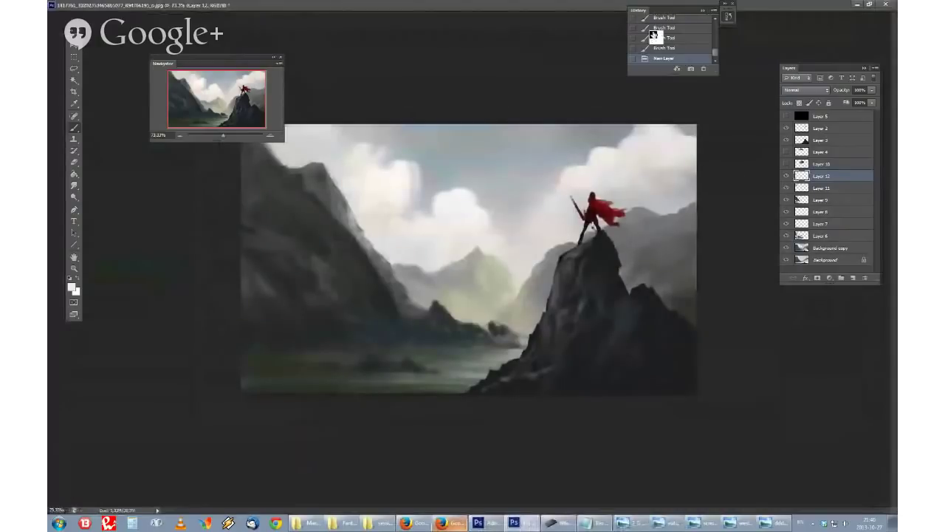
click(869, 5)
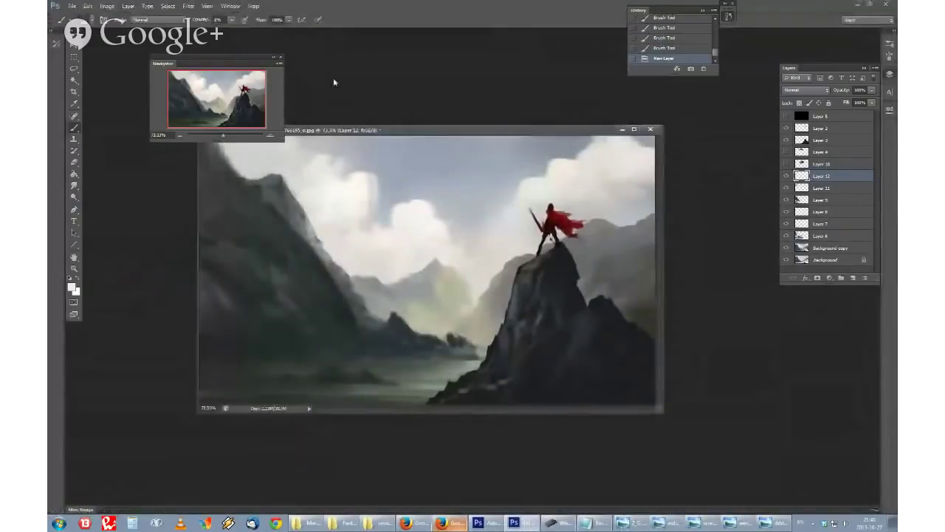
Step: Restore the brush opacity to 100% and enlarge the floating window to leave space around the painting
click(231, 21)
drag(238, 30, 315, 29)
drag(662, 412, 830, 505)
drag(823, 142, 789, 118)
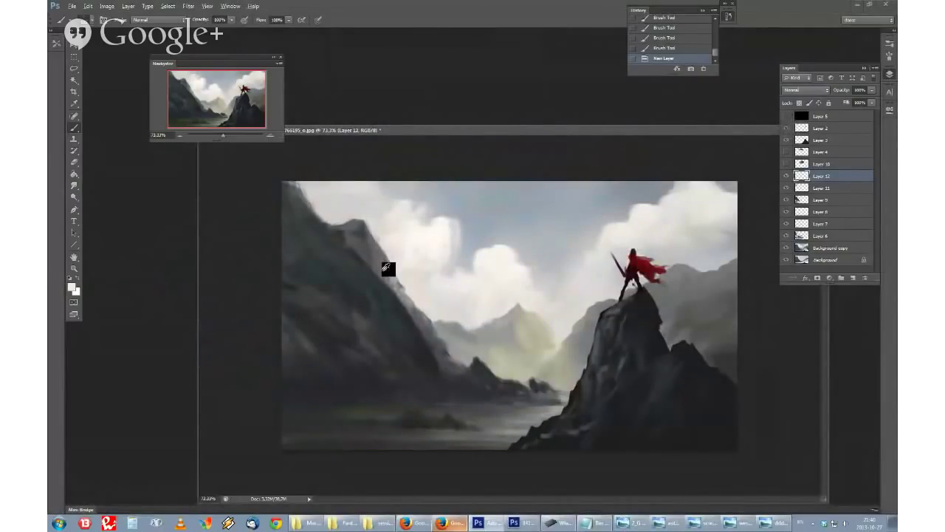
Step: Paint on the large cliff with an adjusted brush and test strokes in sampled tones over the sky and clouds, undoing the unwanted ones
right_click(412, 225)
click(381, 295)
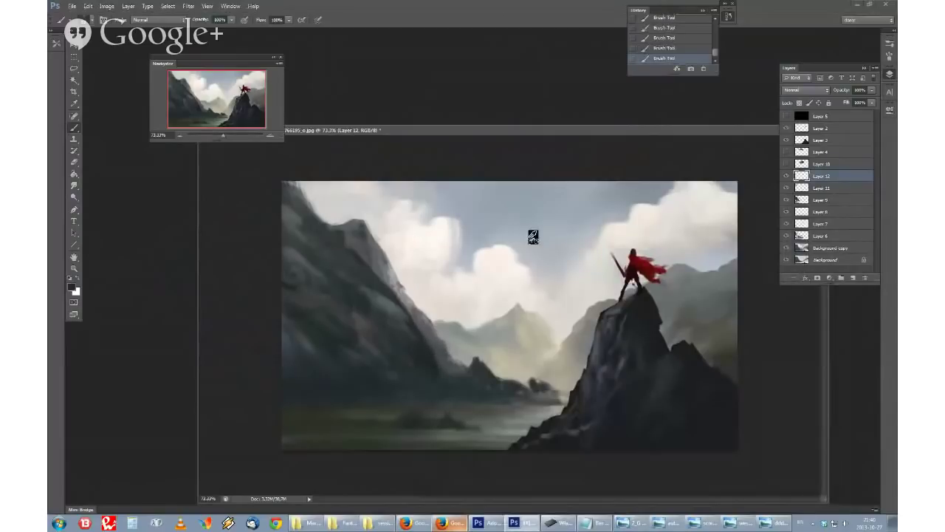
mouse_move(517, 248)
mouse_down()
mouse_move(545, 218)
mouse_move(554, 238)
mouse_up()
key(ctrl+z)
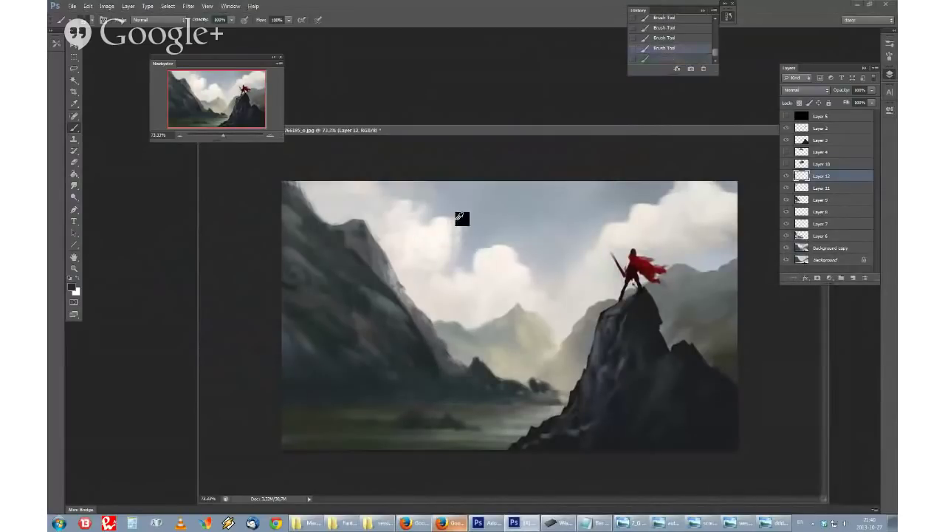
alt+click(470, 214)
mouse_move(467, 280)
mouse_down()
mouse_move(514, 264)
mouse_move(573, 266)
mouse_move(564, 280)
mouse_move(502, 306)
mouse_move(568, 289)
mouse_move(421, 346)
mouse_move(533, 271)
mouse_up()
alt+click(421, 338)
key(ctrl+z)
Step: Create a new blank document of 3000 × 2200 pixels with a white background
drag(825, 136, 855, 281)
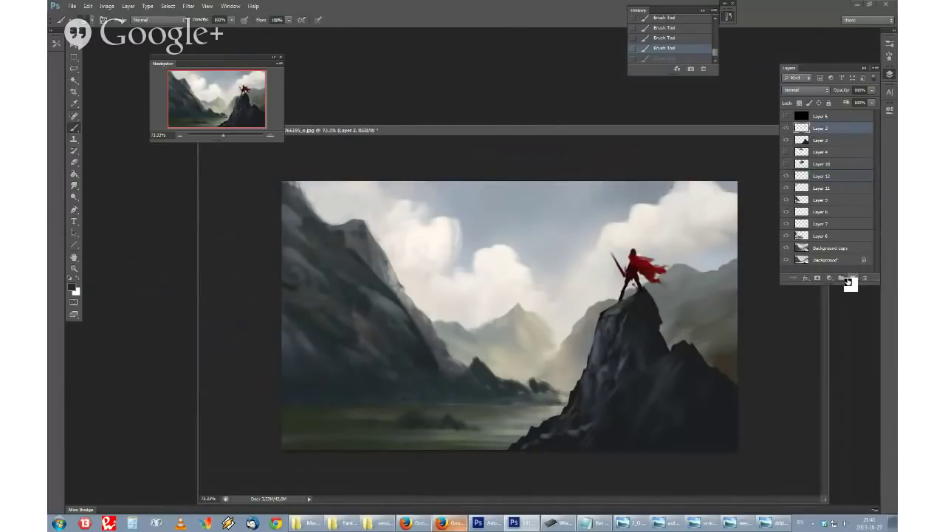
click(74, 8)
click(86, 21)
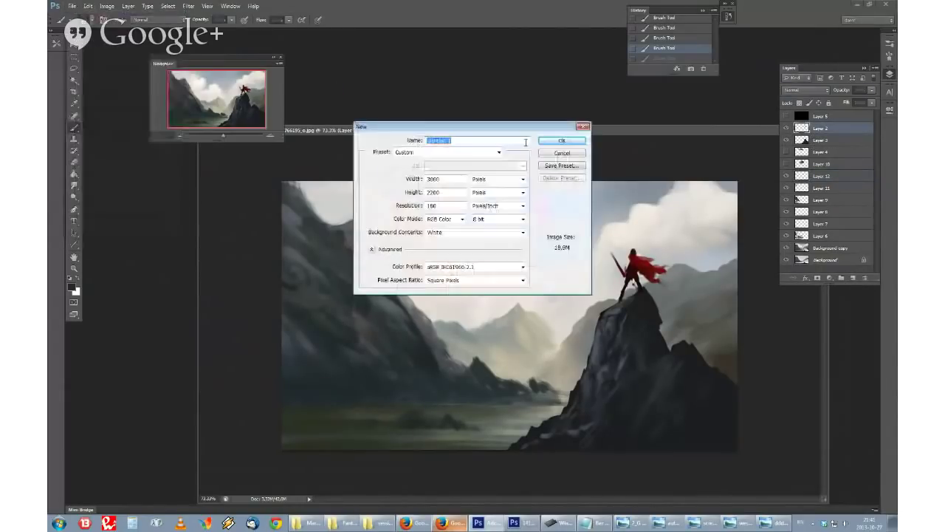
click(554, 138)
Step: Block in dark mountain silhouettes and horizontal foreground bands across the blank canvas with a rough textured brush
right_click(452, 277)
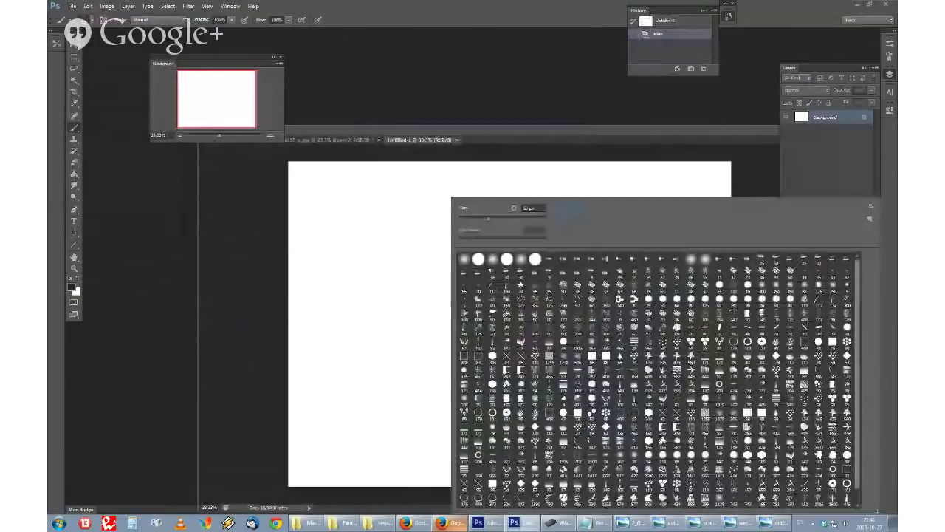
double_click(456, 294)
mouse_move(321, 310)
mouse_down()
mouse_move(399, 306)
mouse_move(432, 328)
mouse_up()
right_click(457, 197)
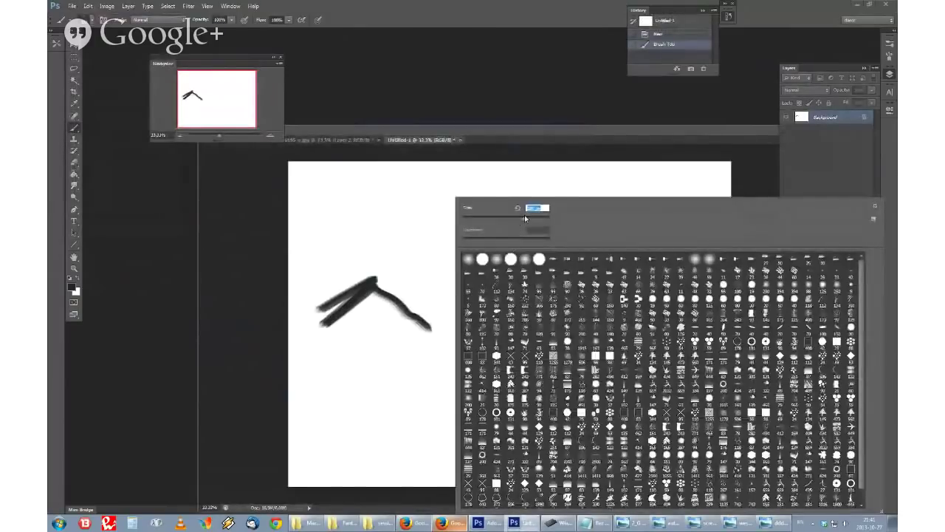
mouse_move(373, 295)
mouse_down()
mouse_move(372, 306)
mouse_move(295, 337)
mouse_move(339, 380)
mouse_move(397, 330)
mouse_move(489, 367)
mouse_move(375, 376)
mouse_move(687, 400)
mouse_up()
mouse_move(694, 423)
mouse_down()
mouse_move(401, 451)
mouse_move(312, 429)
mouse_move(356, 437)
mouse_move(745, 438)
mouse_move(660, 436)
mouse_move(664, 340)
mouse_move(680, 394)
mouse_move(730, 348)
mouse_move(728, 403)
mouse_up()
mouse_move(568, 365)
mouse_down()
mouse_move(589, 291)
mouse_move(614, 353)
mouse_move(574, 328)
mouse_move(613, 379)
mouse_move(552, 359)
mouse_move(604, 344)
mouse_up()
Step: Paint the dark central peak, a tall cliff along the canvas's right edge and a dark cloud above them
alt+click(550, 361)
alt+click(590, 305)
mouse_move(588, 310)
mouse_down()
mouse_move(580, 333)
mouse_move(599, 383)
mouse_move(529, 374)
mouse_move(564, 367)
mouse_move(573, 383)
mouse_move(650, 343)
mouse_move(687, 317)
mouse_move(718, 252)
mouse_move(743, 241)
mouse_up()
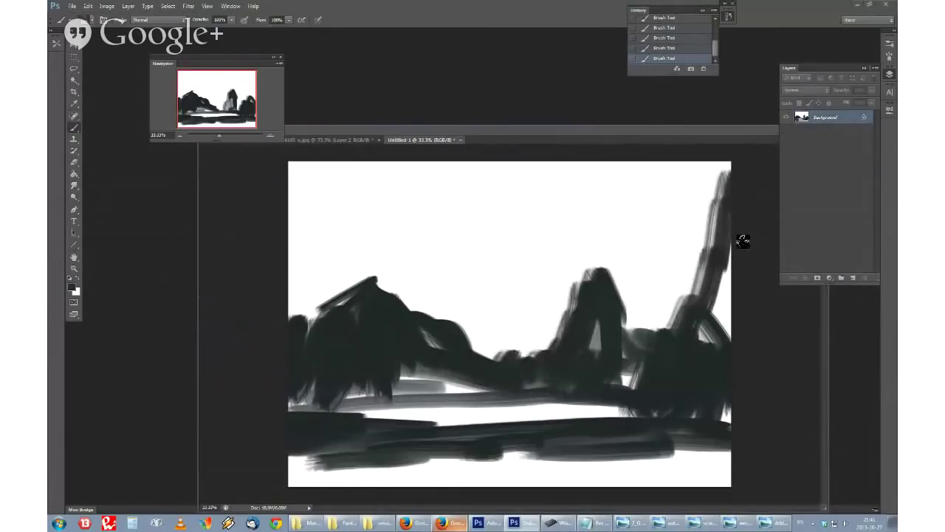
mouse_move(581, 198)
mouse_down()
mouse_move(638, 246)
mouse_move(626, 214)
mouse_move(606, 207)
mouse_move(507, 207)
mouse_move(607, 219)
mouse_move(616, 205)
mouse_move(644, 221)
mouse_up()
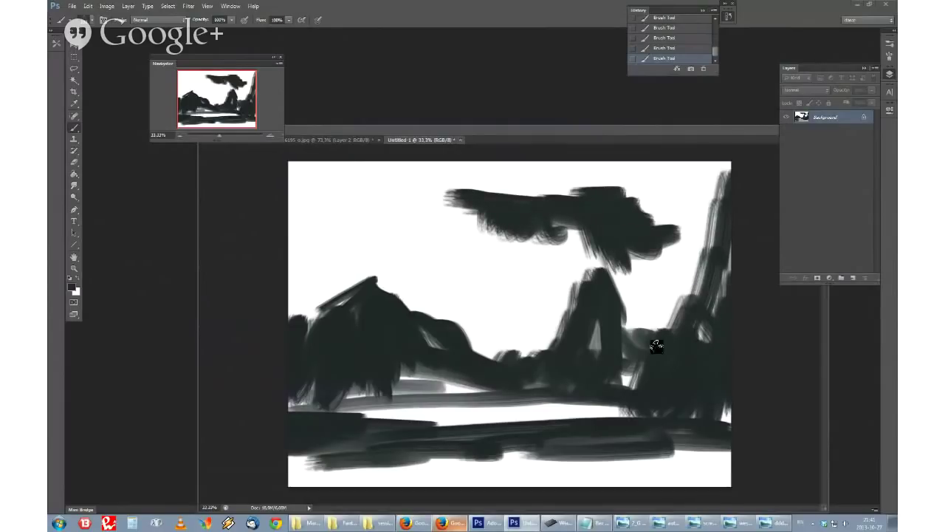
Step: Add a new layer above the background sketch
right_click(427, 339)
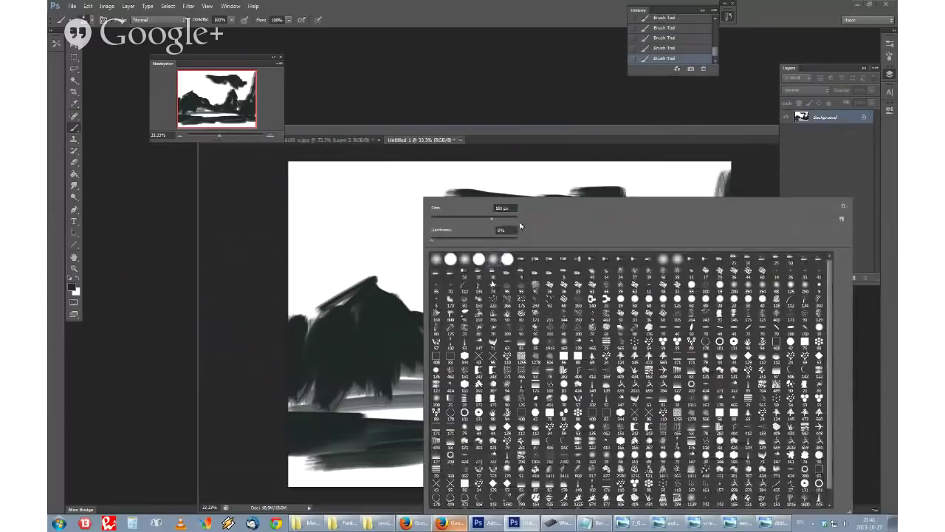
click(858, 271)
click(853, 278)
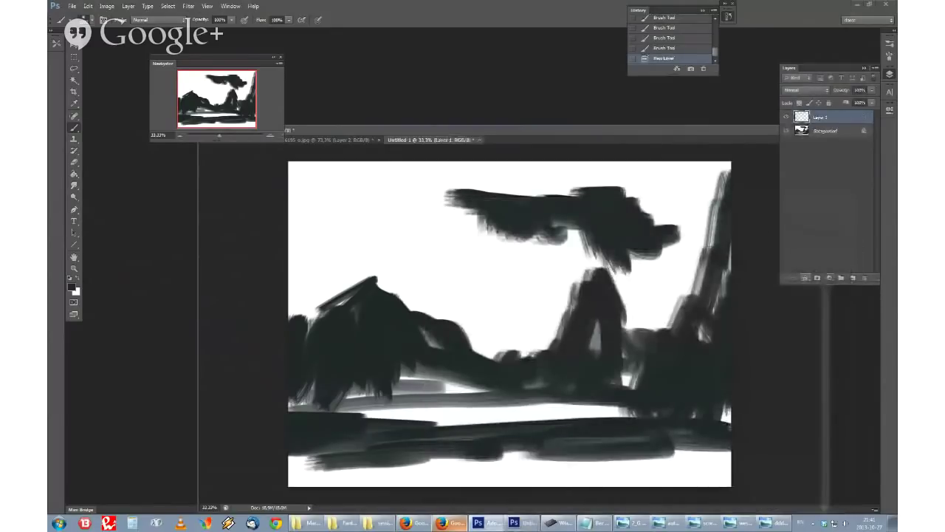
key(g)
click(405, 248)
key(ctrl+z)
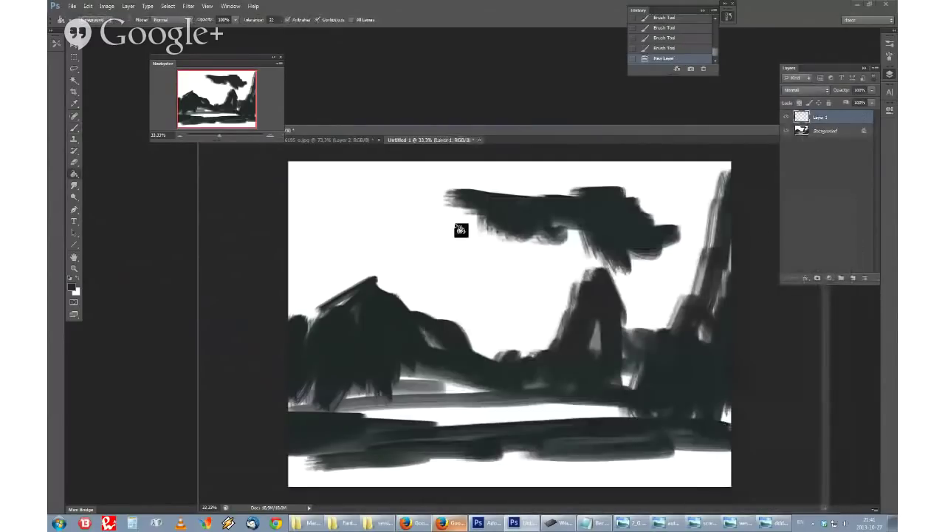
Step: Fill the new layer with a diagonal gradient from dark lower right to white upper left and set its blending to Multiply
key(shift+g)
drag(421, 243, 517, 389)
drag(604, 423, 397, 157)
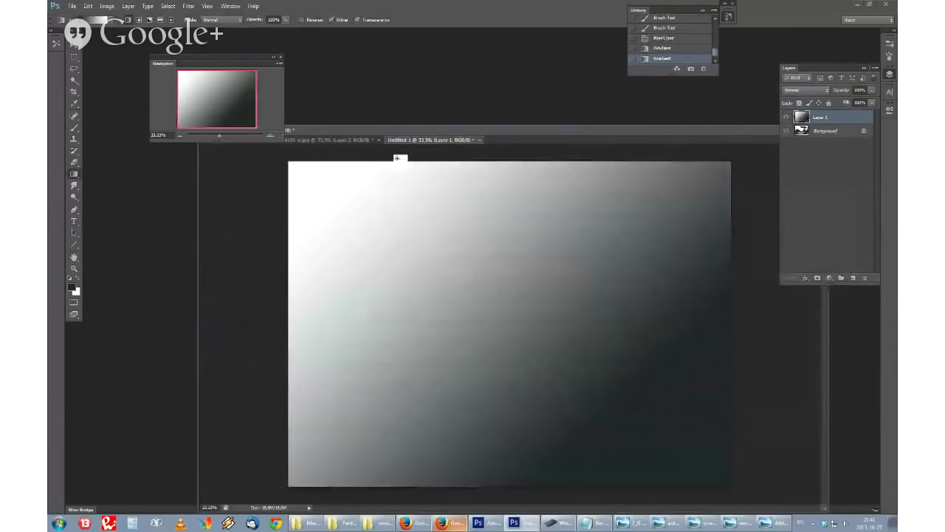
click(793, 89)
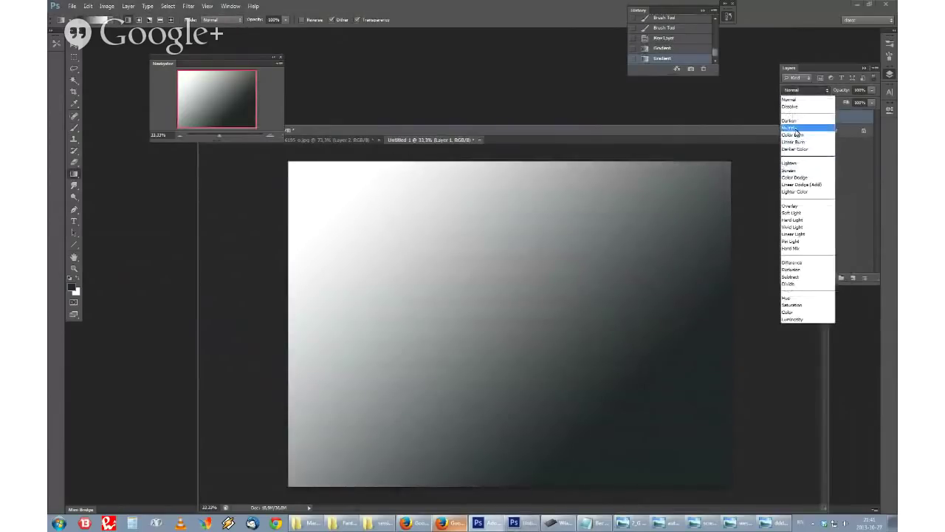
click(808, 124)
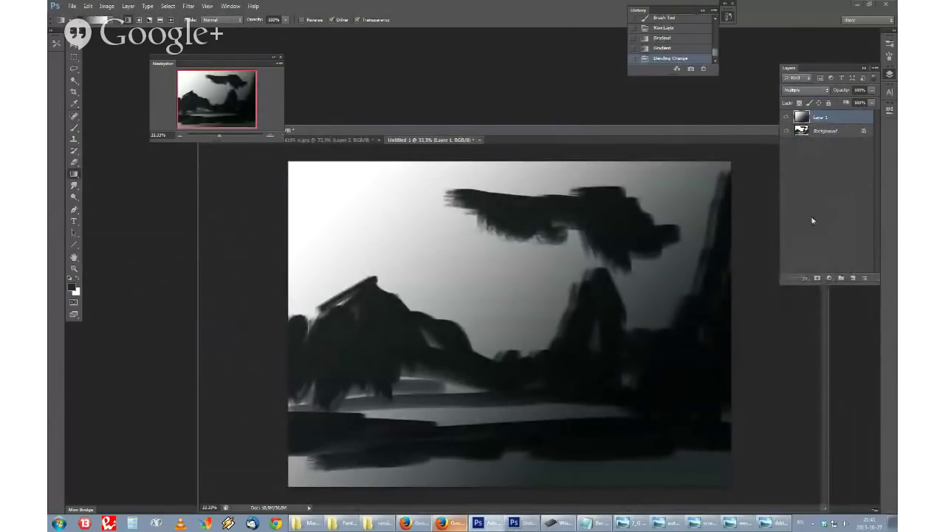
Step: Add another new layer above the gradient layer and choose a brush tip for painting on it
click(853, 278)
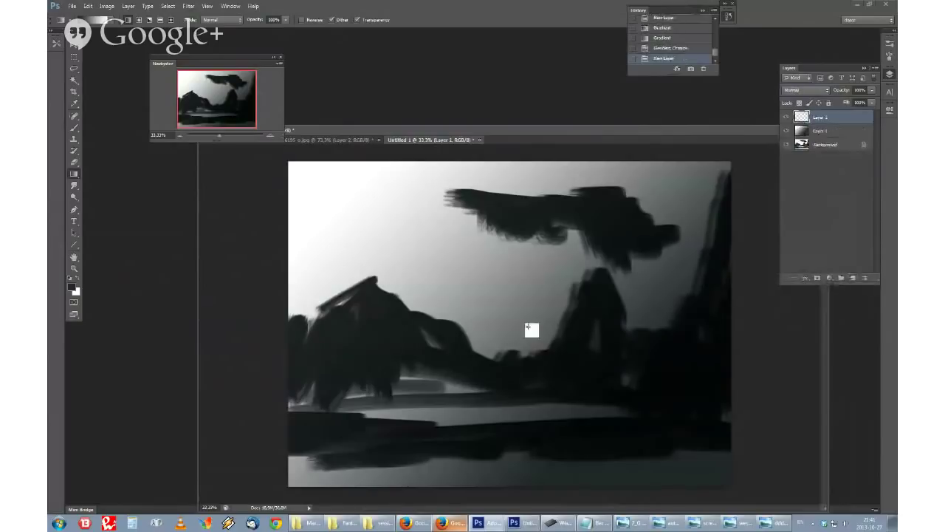
right_click(596, 333)
click(421, 245)
key(b)
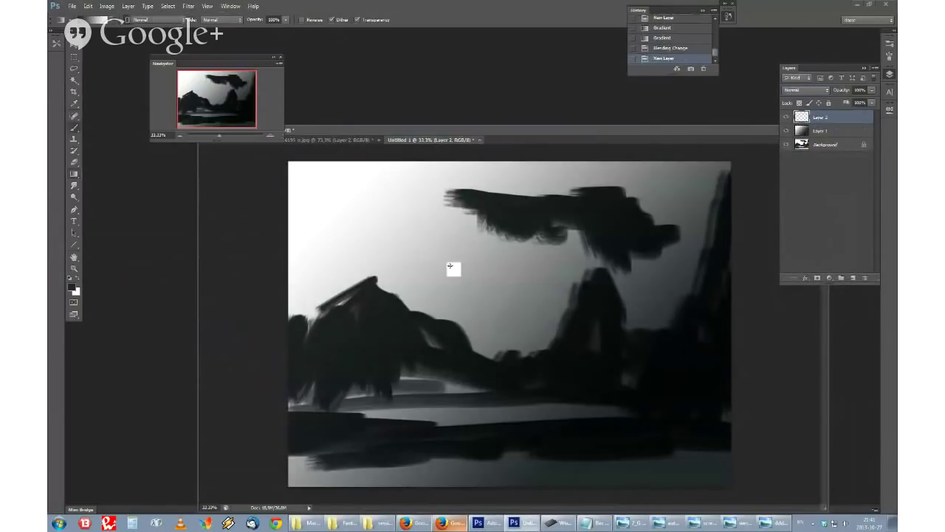
right_click(452, 196)
click(377, 198)
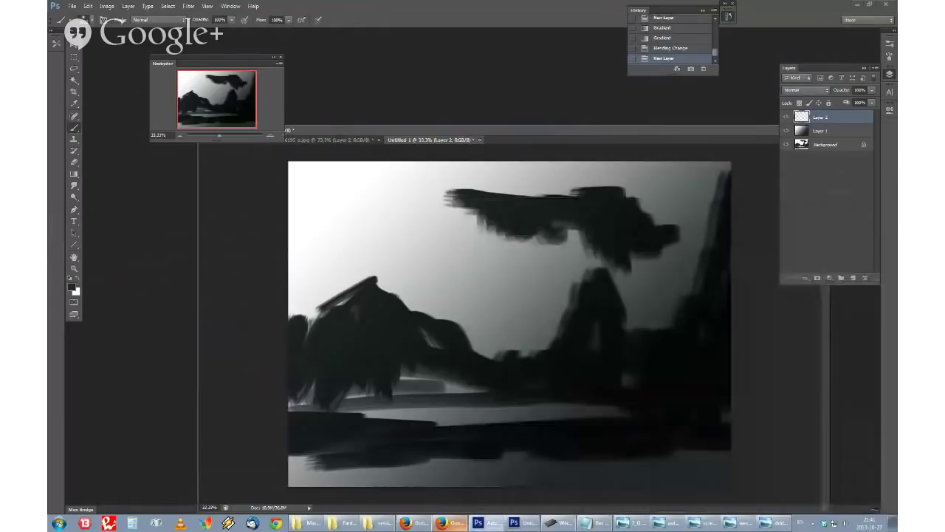
right_click(376, 198)
click(480, 303)
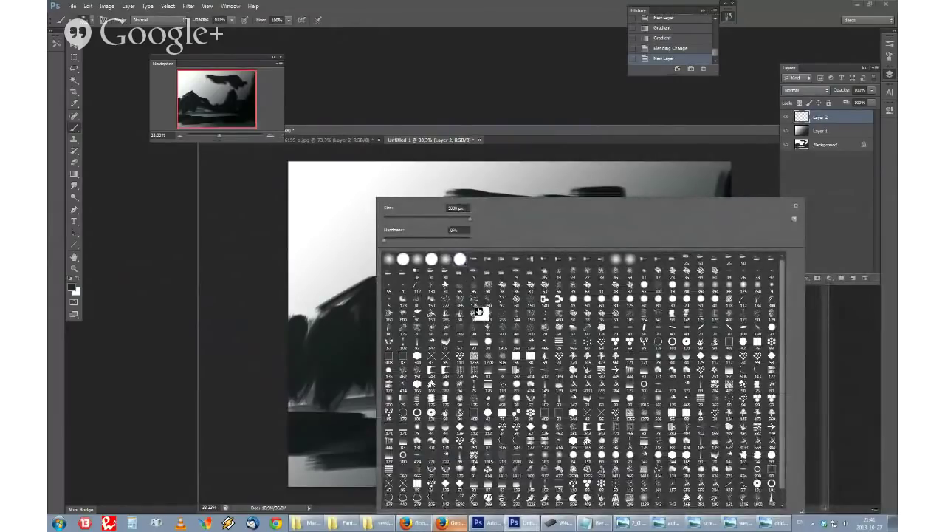
click(436, 257)
click(473, 97)
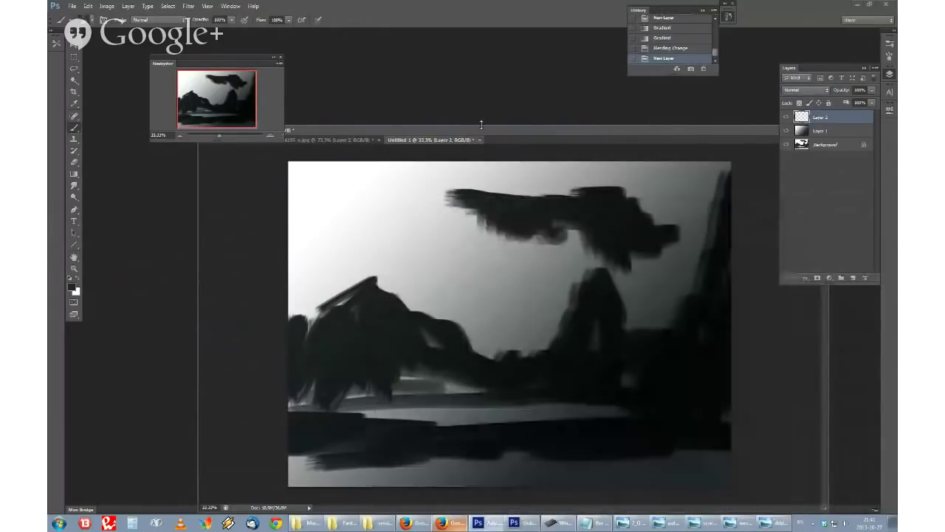
Step: Paint lighter dark-grey strokes on the central peak, its base and the right cliff using a tone sampled from the picture
alt+click(552, 265)
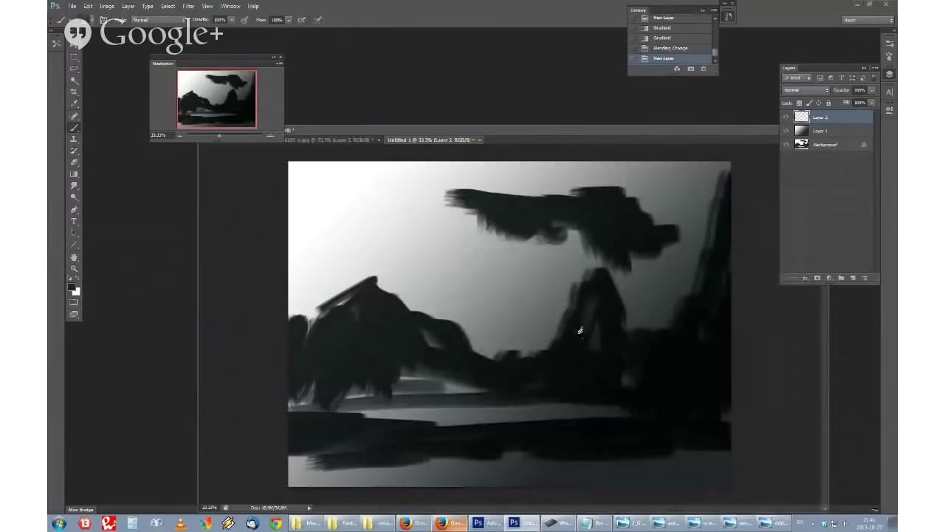
mouse_move(580, 331)
mouse_down()
mouse_move(587, 300)
mouse_move(570, 342)
mouse_move(569, 361)
mouse_move(580, 370)
mouse_move(612, 331)
mouse_move(591, 291)
mouse_up()
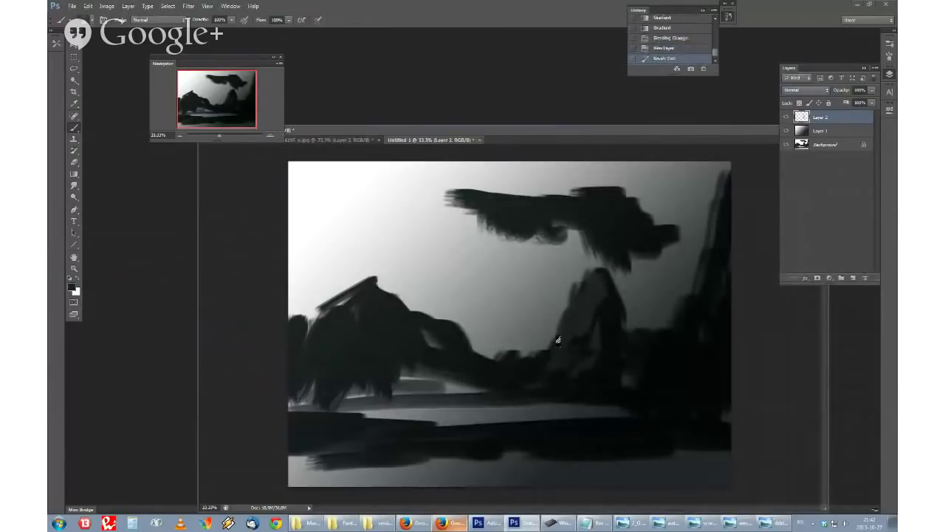
drag(558, 340, 604, 348)
mouse_move(550, 373)
mouse_down()
mouse_move(633, 363)
mouse_move(697, 331)
mouse_move(709, 253)
mouse_move(686, 386)
mouse_move(667, 411)
mouse_up()
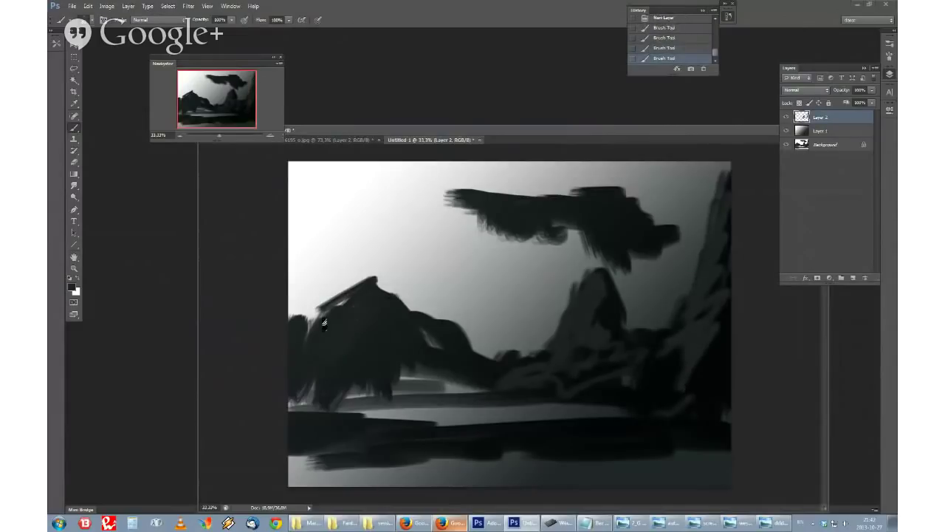
Step: Brush sampled grey tones over the left mountain and along the shoreline below it
alt+click(464, 317)
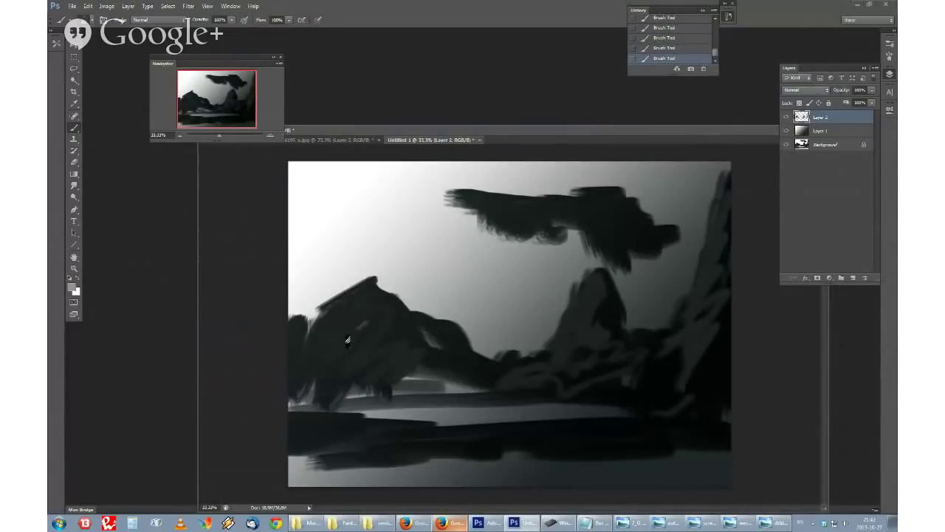
mouse_move(367, 323)
mouse_down()
mouse_move(309, 358)
mouse_move(429, 340)
mouse_move(390, 317)
mouse_move(446, 358)
mouse_move(465, 360)
mouse_move(339, 377)
mouse_move(315, 410)
mouse_move(469, 364)
mouse_move(457, 370)
mouse_move(501, 392)
mouse_up()
alt+click(455, 367)
mouse_move(468, 346)
mouse_down()
mouse_move(480, 393)
mouse_move(460, 416)
mouse_up()
alt+click(431, 414)
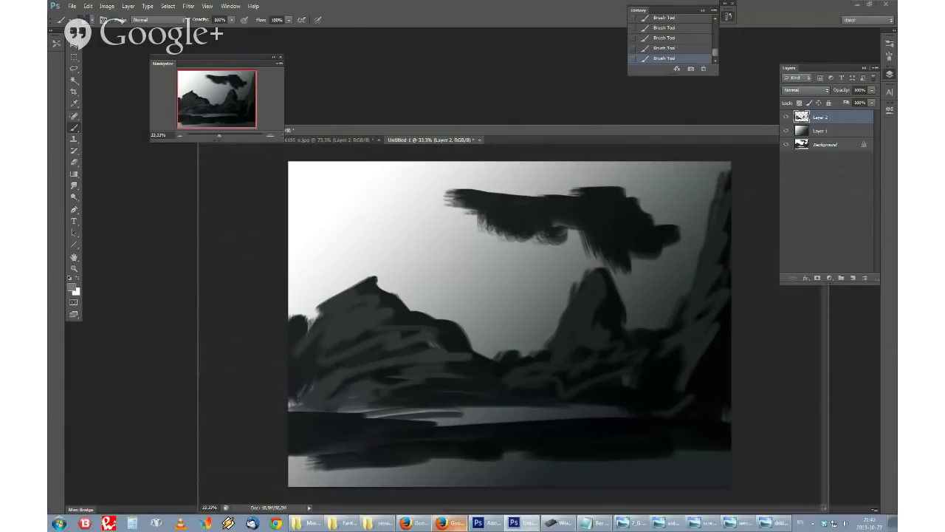
Step: Paint the dark foreground water with broad horizontal strokes in sampled grey tones using a different brush
right_click(471, 353)
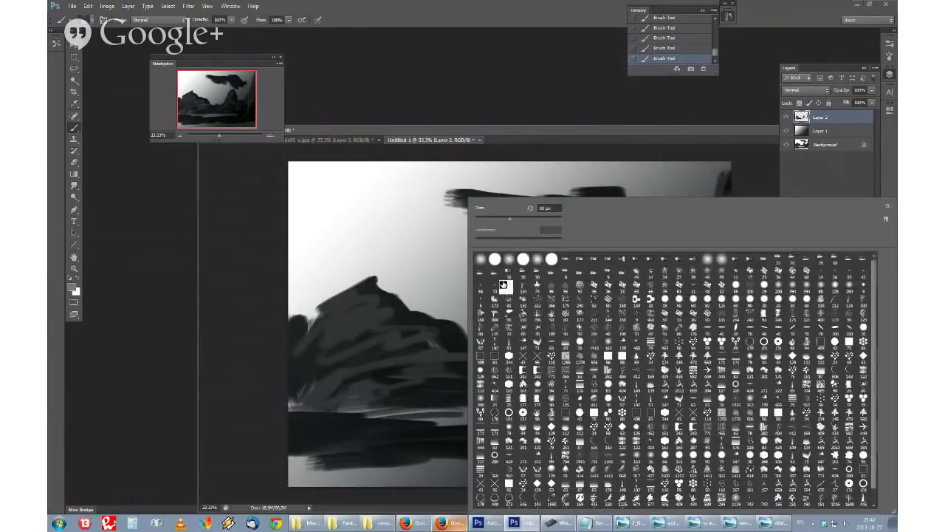
alt+click(439, 420)
mouse_move(403, 414)
mouse_down()
mouse_move(582, 413)
mouse_move(510, 419)
mouse_move(498, 467)
mouse_move(595, 448)
mouse_move(457, 466)
mouse_move(425, 485)
mouse_move(687, 458)
mouse_up()
alt+click(543, 416)
mouse_move(519, 440)
mouse_down()
mouse_move(646, 442)
mouse_move(506, 455)
mouse_move(306, 457)
mouse_move(480, 471)
mouse_move(395, 429)
mouse_move(429, 463)
mouse_move(495, 466)
mouse_move(619, 431)
mouse_up()
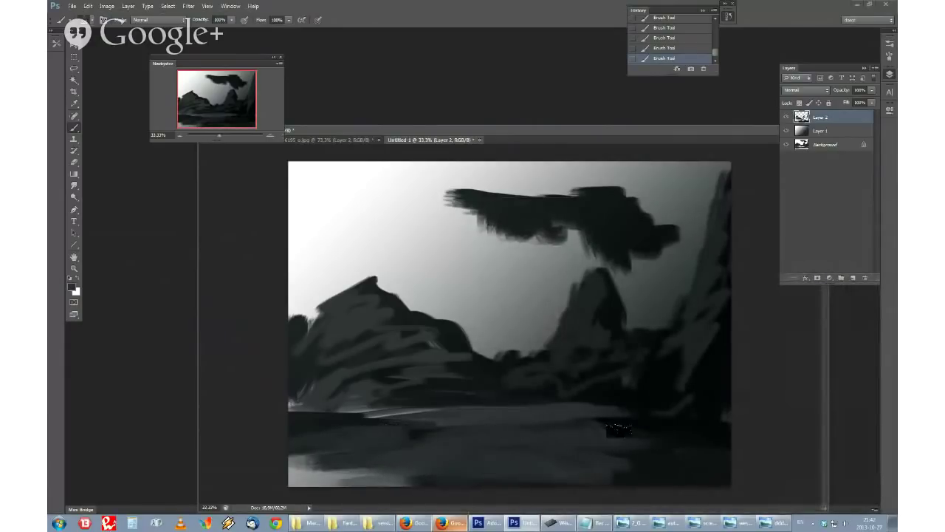
mouse_move(703, 460)
mouse_down()
mouse_move(559, 453)
mouse_move(422, 475)
mouse_move(466, 487)
mouse_up()
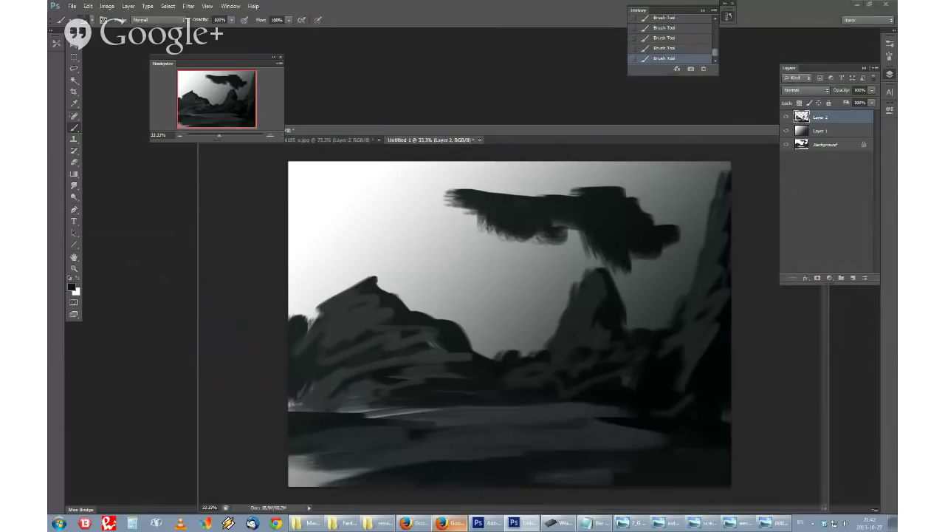
Step: Add more sampled dark and light horizontal strokes along the lower edge of the foreground water
alt+click(515, 445)
mouse_move(383, 474)
mouse_down()
mouse_move(472, 458)
mouse_move(594, 453)
mouse_move(695, 470)
mouse_move(525, 432)
mouse_move(448, 445)
mouse_move(618, 455)
mouse_move(687, 467)
mouse_up()
alt+click(687, 474)
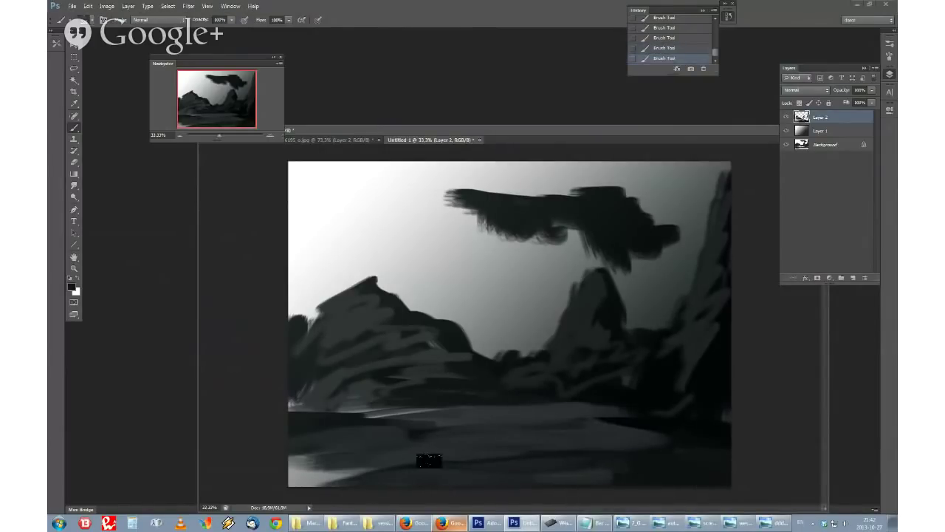
mouse_move(312, 458)
mouse_down()
mouse_move(440, 443)
mouse_move(476, 444)
mouse_up()
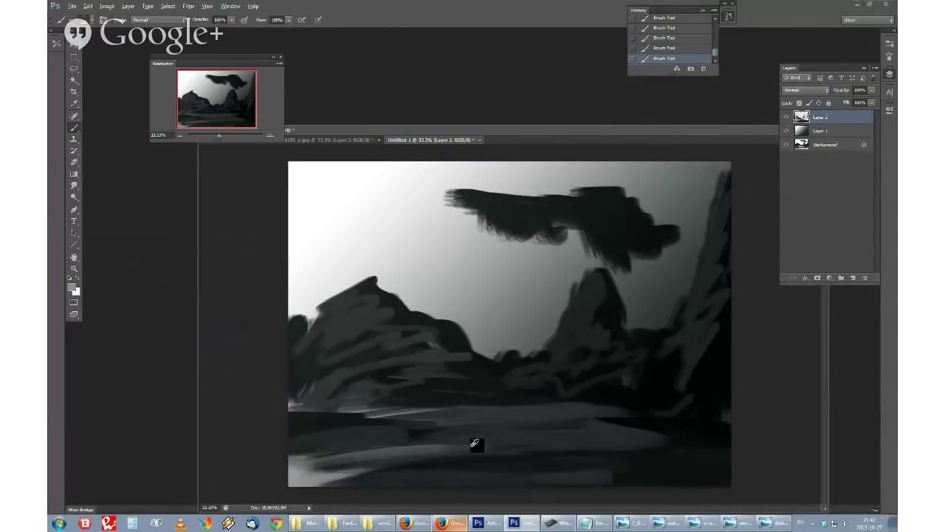
Step: Outline a jagged distant mountain with the Lasso between the left mountain and the central peak
right_click(458, 303)
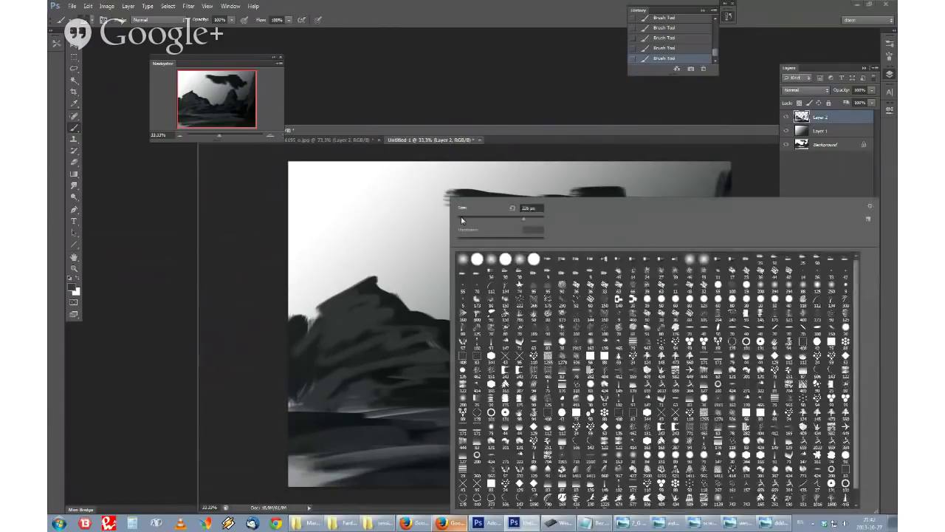
key(Escape)
key(l)
mouse_move(458, 255)
mouse_down()
mouse_move(508, 304)
mouse_move(536, 297)
mouse_move(553, 339)
mouse_move(535, 359)
mouse_move(489, 363)
mouse_move(452, 321)
mouse_move(428, 317)
mouse_move(404, 299)
mouse_up()
Step: Shade the distant mountain selection mid-grey with a large soft round brush, redoing the first stroke, and deselect it
key(b)
right_click(508, 306)
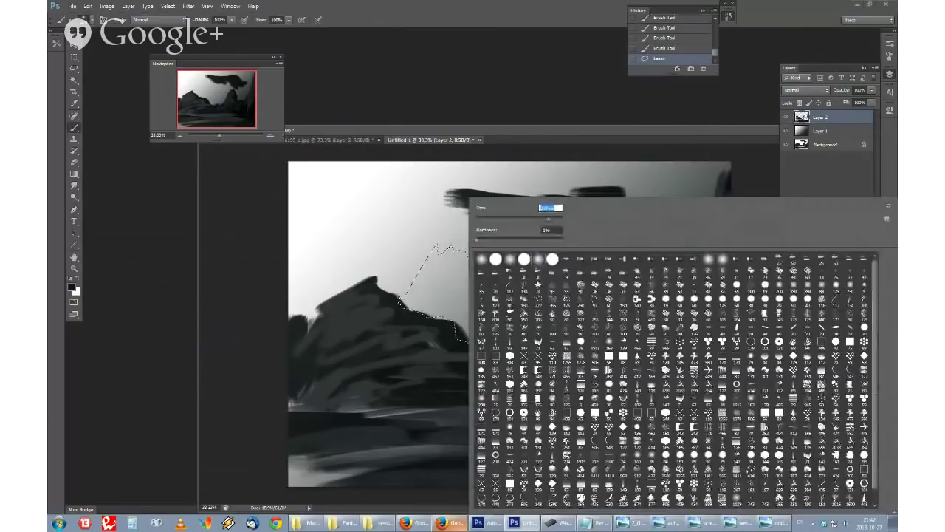
mouse_move(435, 243)
mouse_down()
mouse_move(453, 251)
mouse_move(441, 273)
mouse_move(452, 267)
mouse_move(528, 319)
mouse_up()
key(ctrl+z)
right_click(481, 282)
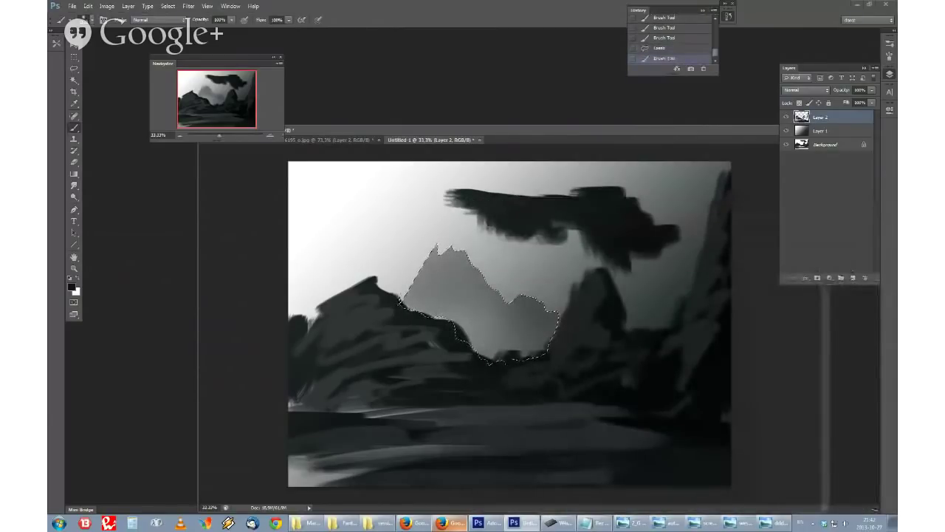
key(l)
key(ctrl+d)
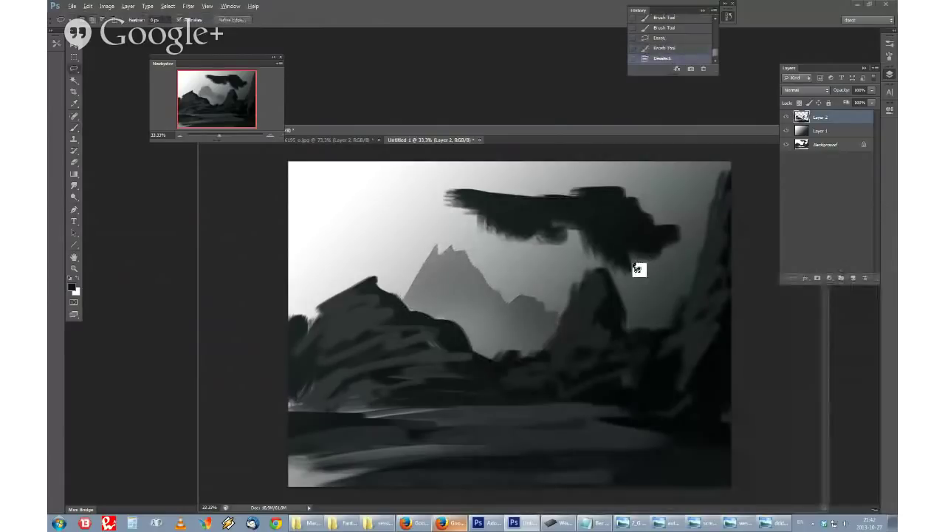
Step: Lighten the dark cloud with a soft grey brush stroke and view the whole sketch at a smaller size
scroll(506, 273, down, 7)
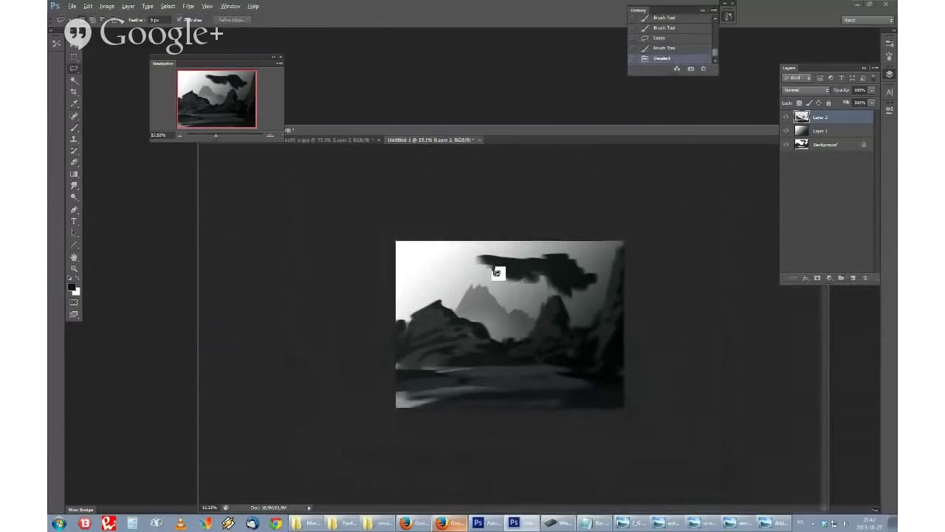
drag(489, 293, 491, 293)
key(b)
mouse_move(470, 210)
mouse_down()
mouse_move(565, 213)
mouse_move(675, 252)
mouse_up()
scroll(723, 219, down, 3)
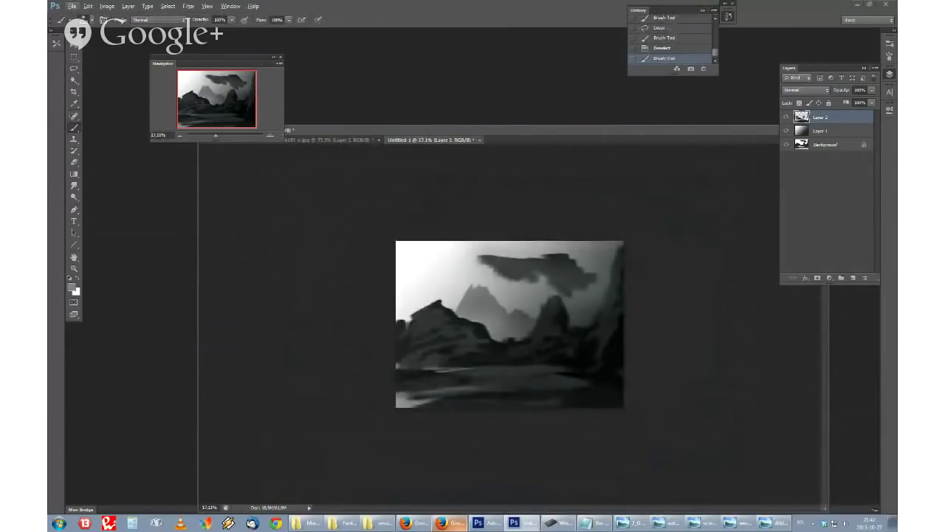
Step: Return to the warrior landscape document and switch to the Google+ Hangouts window in Firefox
click(340, 142)
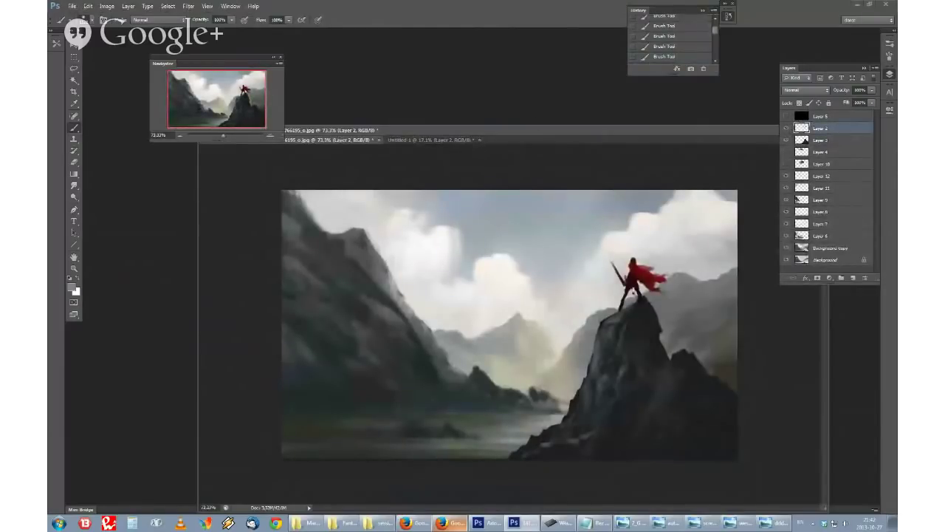
click(441, 525)
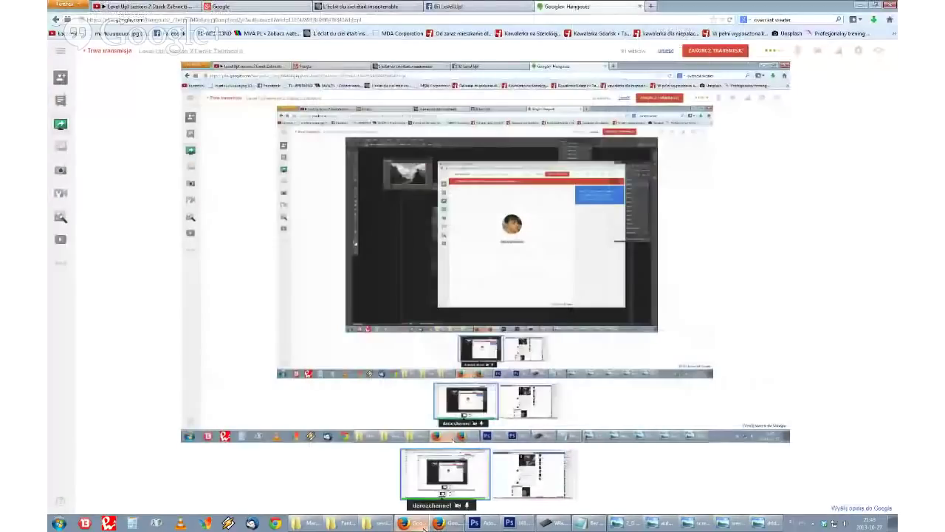
Step: Switch back to the warrior landscape in Photoshop and choose a small textured brush preset
click(422, 527)
right_click(469, 197)
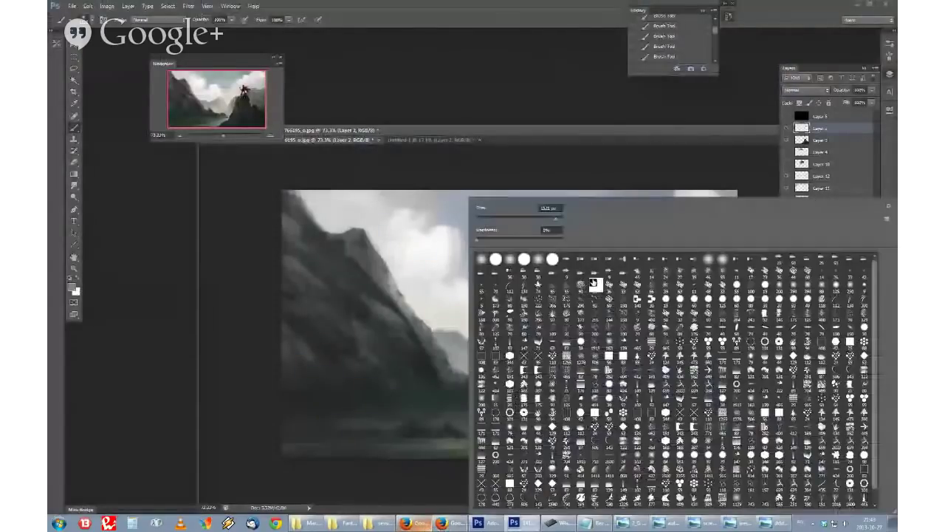
click(630, 290)
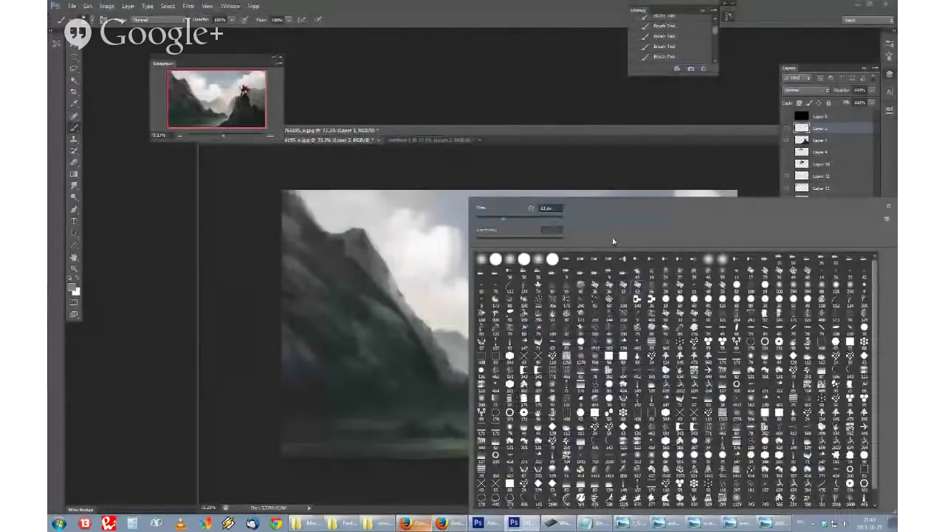
click(515, 192)
Step: Compare the painting with and without the foreground rock on Layer 3 by toggling its visibility
click(786, 140)
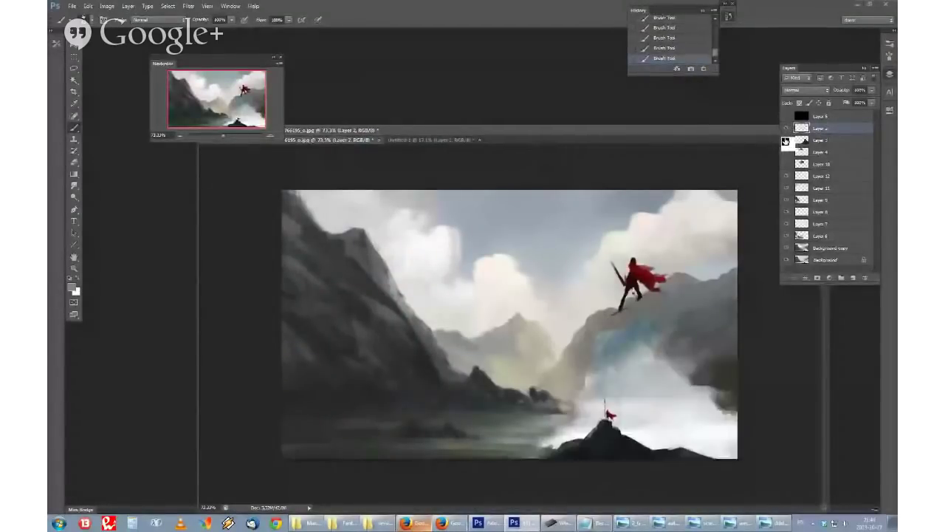
click(785, 139)
click(802, 139)
click(801, 175)
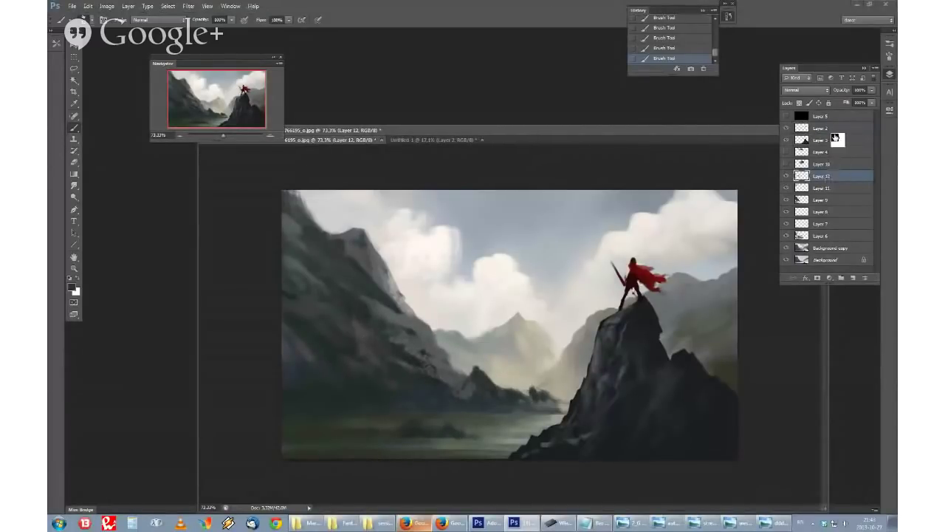
Step: Add a Brightness/Contrast adjustment layer above Layer 2 with slightly lower brightness and slightly higher contrast
click(829, 278)
click(838, 319)
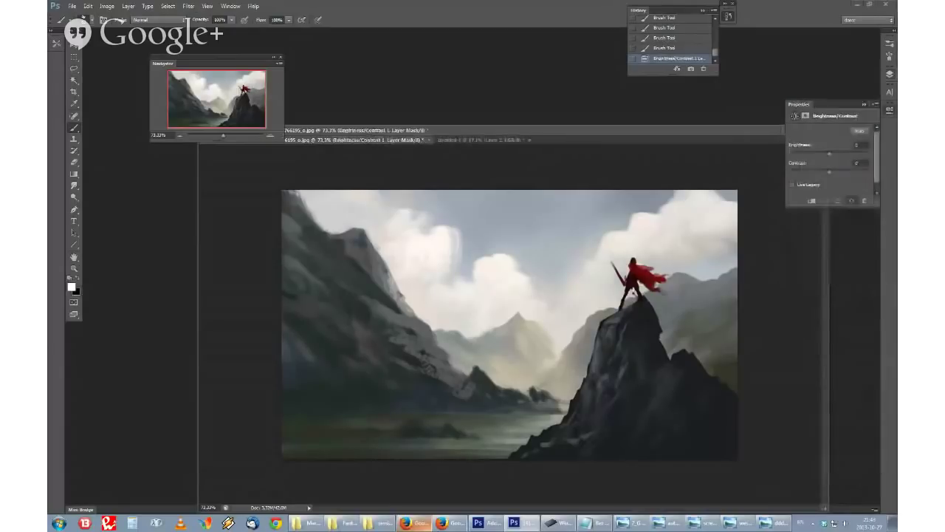
drag(829, 152, 833, 172)
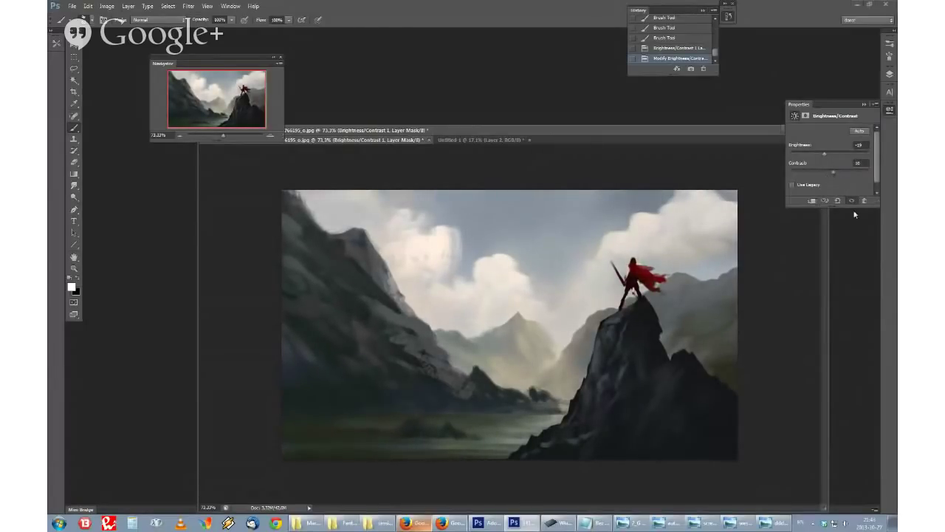
click(890, 74)
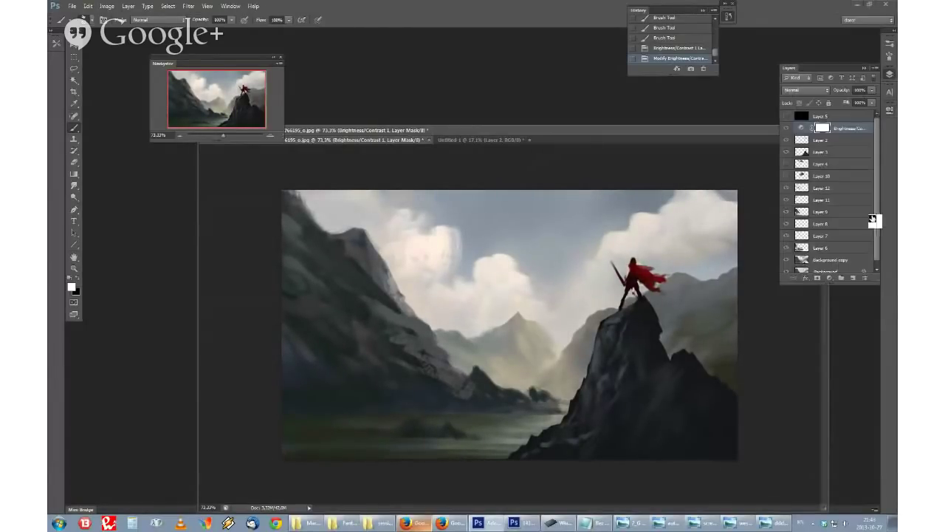
Step: Add a new layer above the adjustment and brush a sampled grey softly over the left mountain with a large soft round brush
click(862, 279)
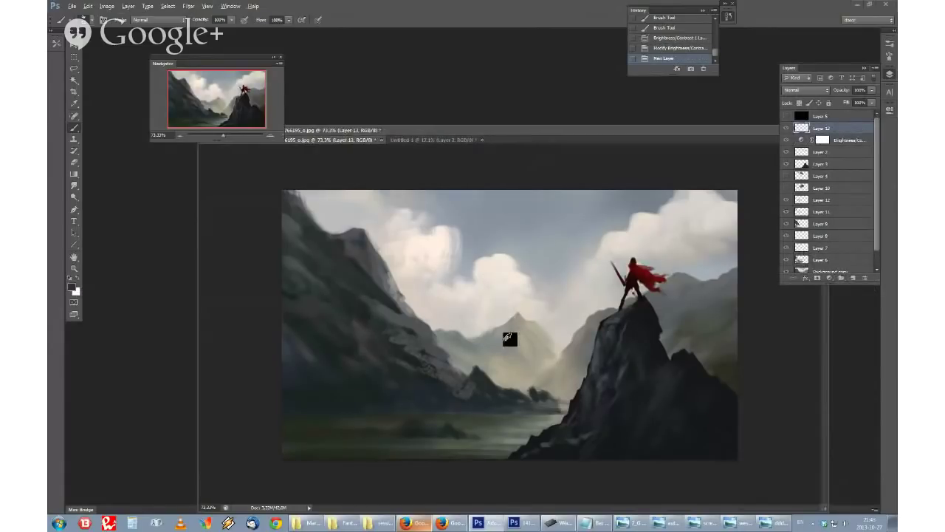
alt+click(505, 363)
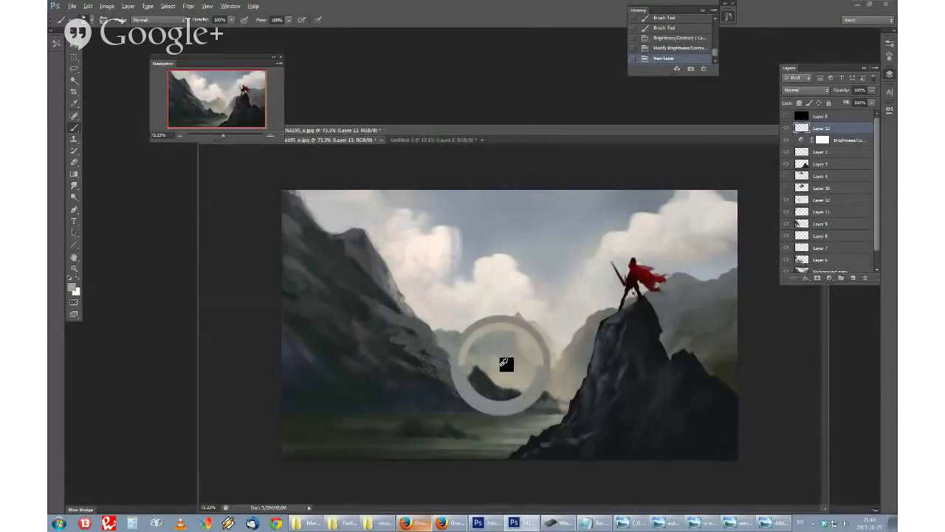
right_click(500, 343)
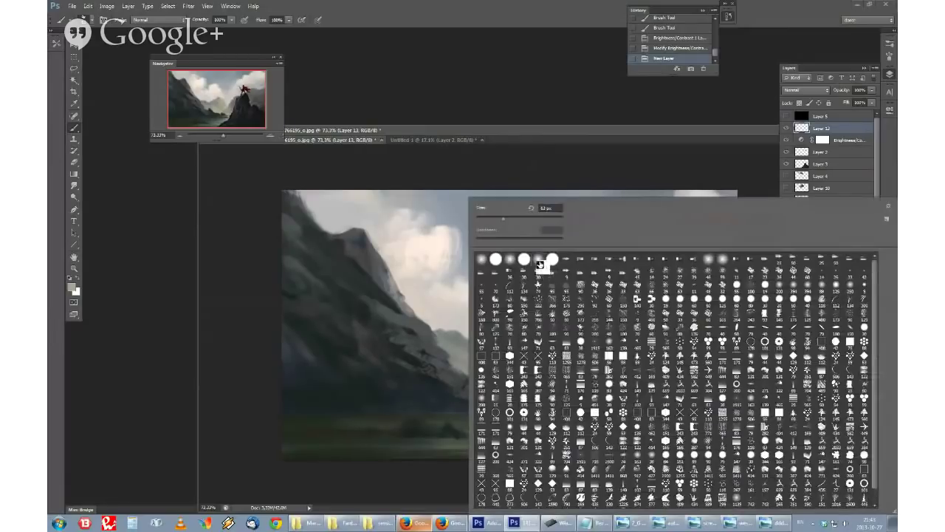
click(540, 263)
click(446, 228)
right_click(455, 272)
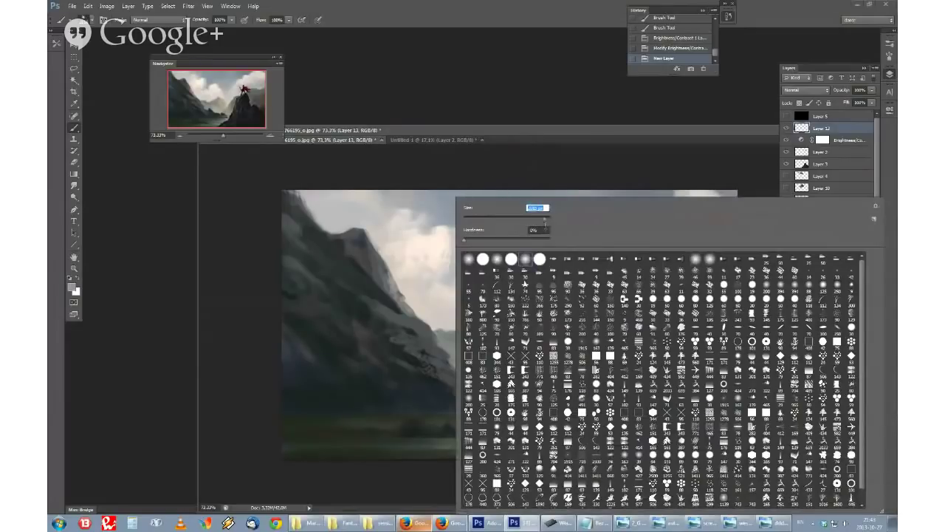
click(445, 227)
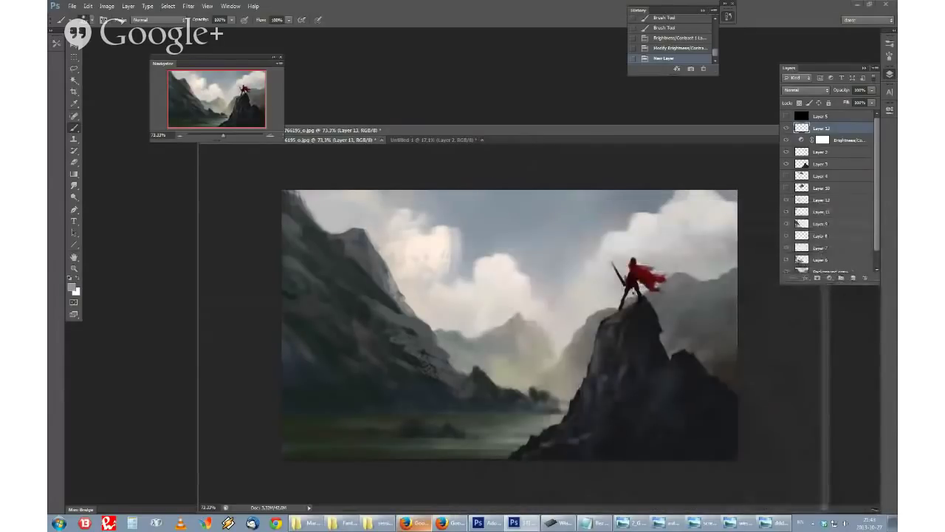
mouse_move(427, 361)
mouse_down()
mouse_move(373, 277)
mouse_move(436, 333)
mouse_up()
Step: Flip the canvas horizontally and add dark strokes to the right mountain with an enlarged textured brush
scroll(565, 349, down, 9)
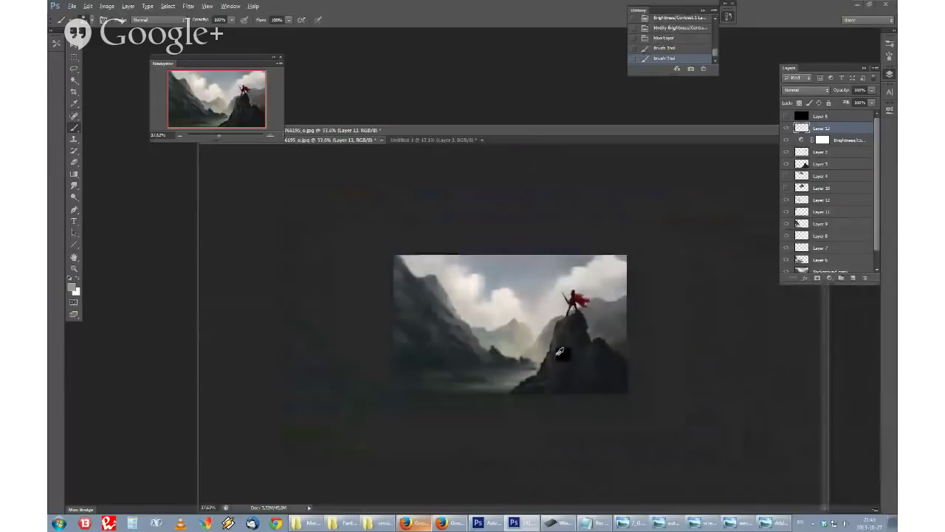
key(ctrl+shift+h)
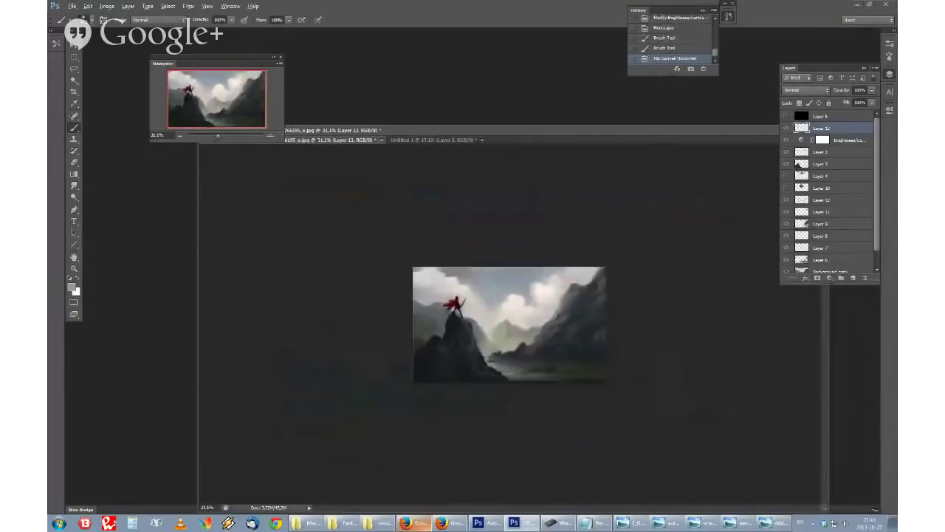
scroll(563, 352, up, 9)
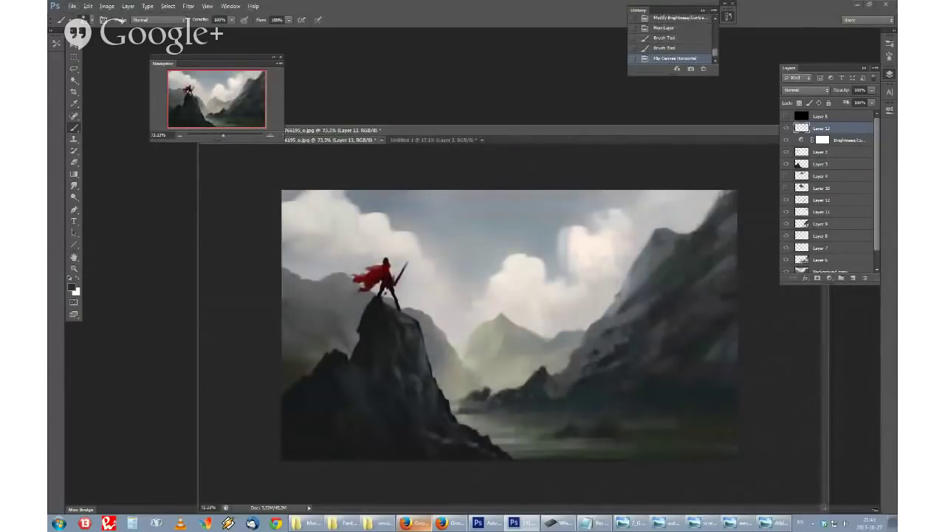
right_click(470, 198)
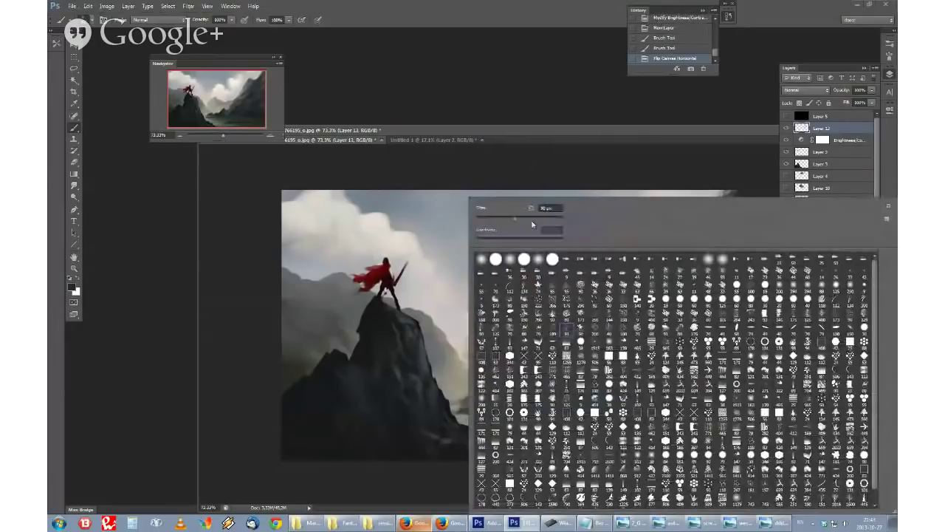
click(531, 220)
click(543, 147)
right_click(540, 234)
click(526, 218)
click(538, 173)
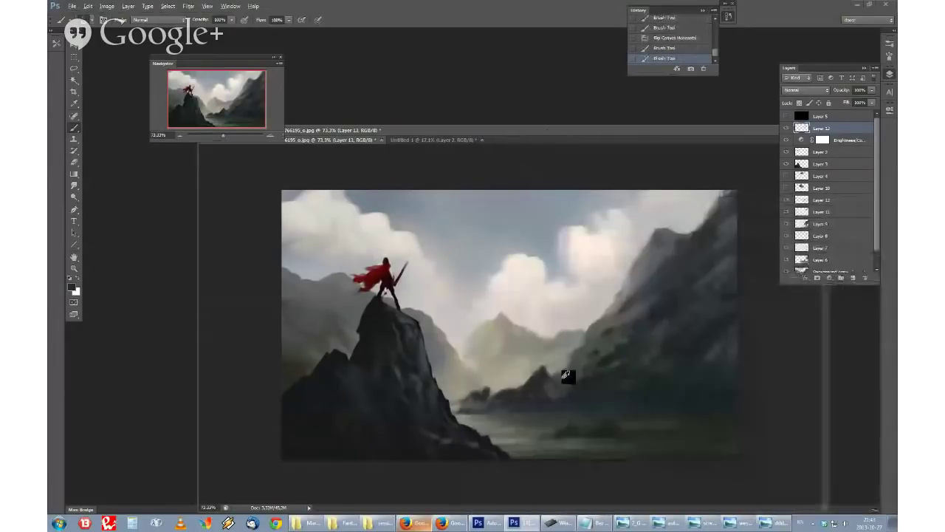
Step: Create a layer group and move all layers from Layer 13 down to Background copy into it
drag(838, 152, 841, 278)
click(843, 131)
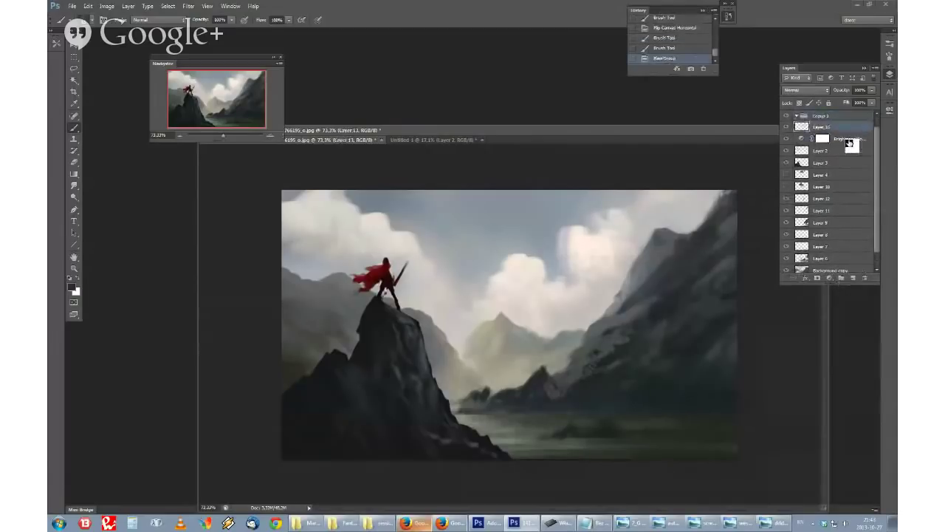
ctrl+click(848, 141)
ctrl+click(851, 151)
ctrl+click(851, 164)
ctrl+click(852, 185)
drag(853, 178, 877, 259)
ctrl+click(850, 252)
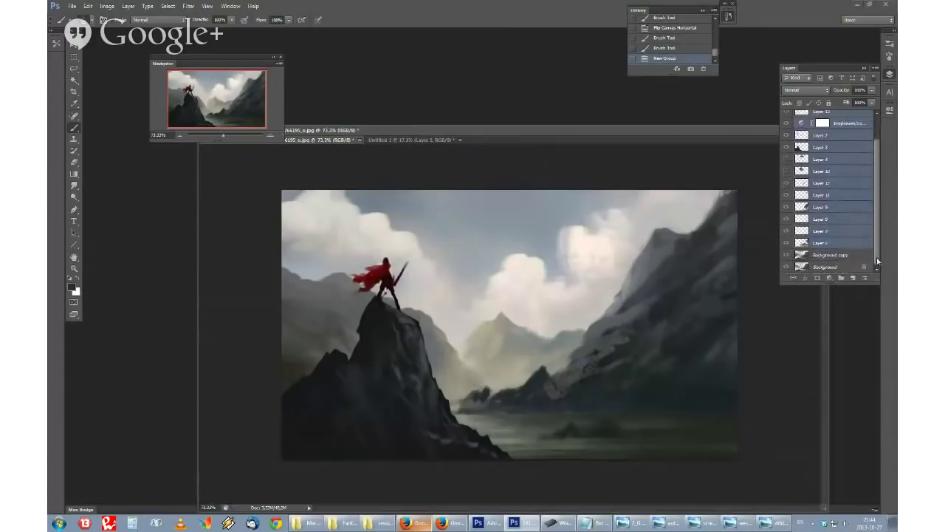
ctrl+click(854, 257)
drag(878, 150, 834, 127)
click(797, 128)
Step: Compare the repainted landscape with the original background by repeatedly toggling the group's visibility at full and reduced size
click(788, 128)
click(787, 130)
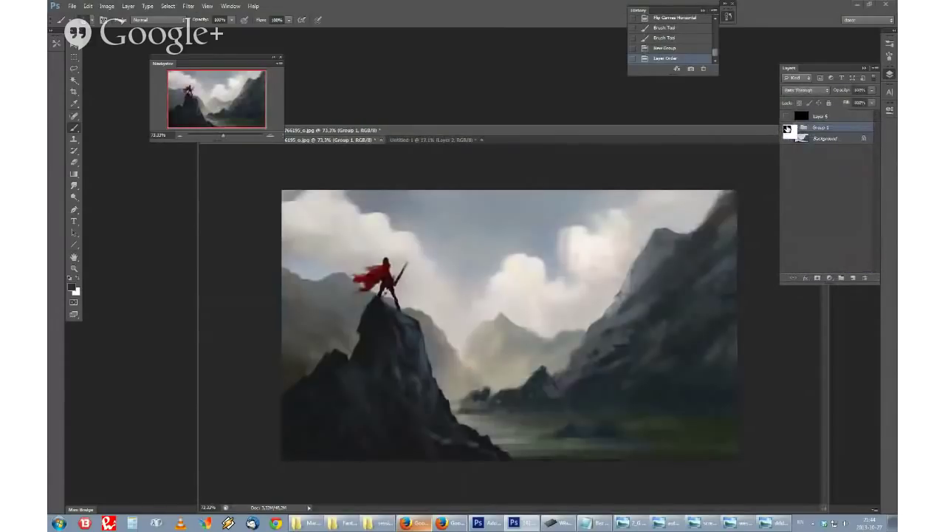
click(787, 130)
click(787, 130)
click(787, 130)
click(788, 130)
click(787, 129)
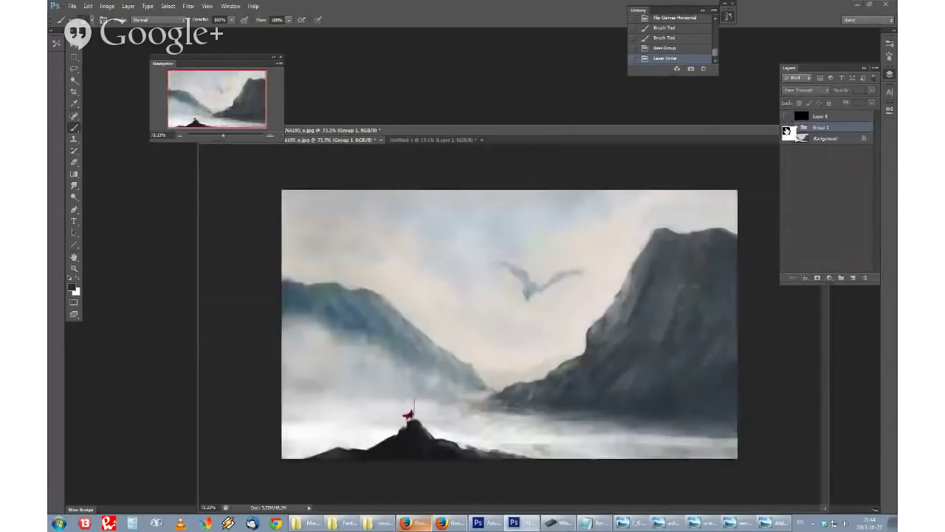
click(787, 130)
scroll(740, 196, down, 8)
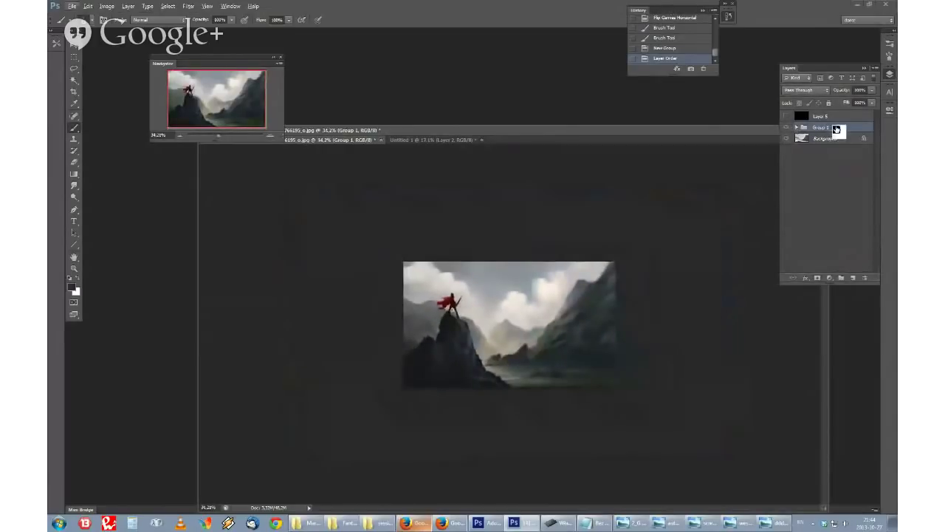
click(788, 130)
click(788, 130)
scroll(694, 181, up, 2)
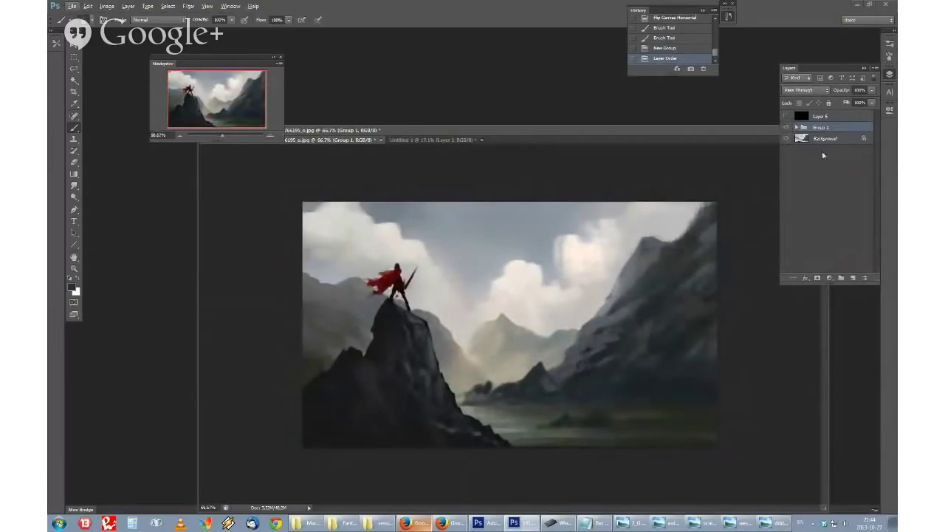
Step: Expand Group 1, check Layer 13 by toggling its visibility, and add a new layer above it
click(797, 128)
click(787, 139)
click(787, 138)
click(810, 140)
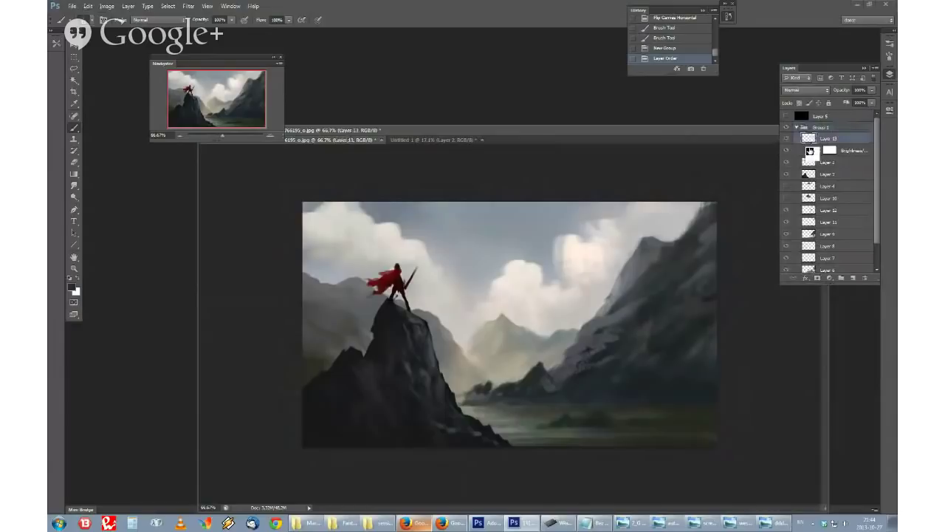
click(853, 278)
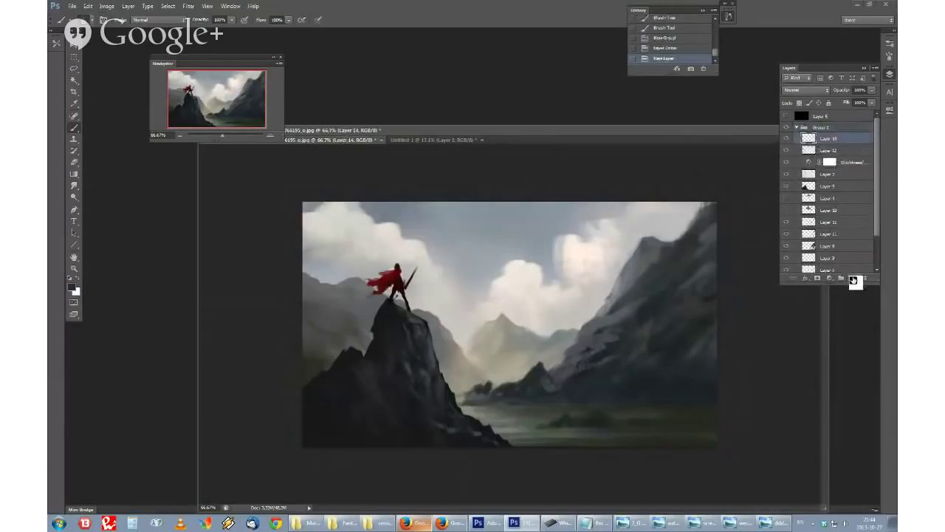
Step: Set the foreground colour to a light, muted warm grey
click(72, 287)
click(338, 194)
click(257, 116)
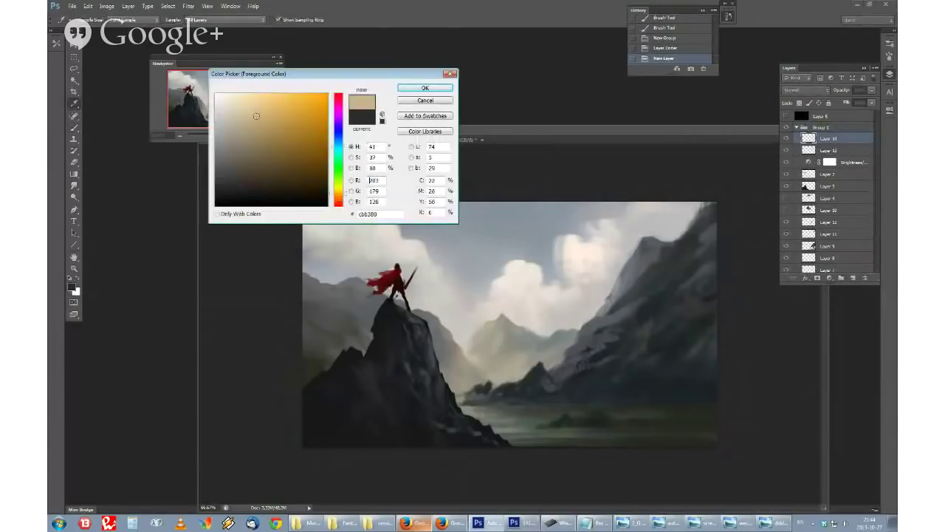
drag(256, 116, 230, 127)
click(406, 90)
Step: Paint a pale mist band across the lake below the mountains with a textured brush, undoing a stroke
right_click(498, 285)
click(537, 300)
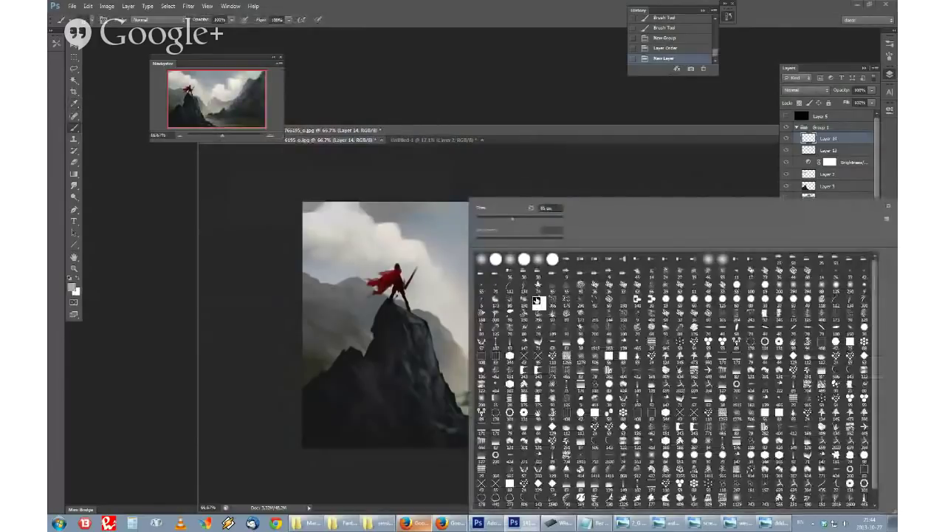
click(552, 207)
click(467, 409)
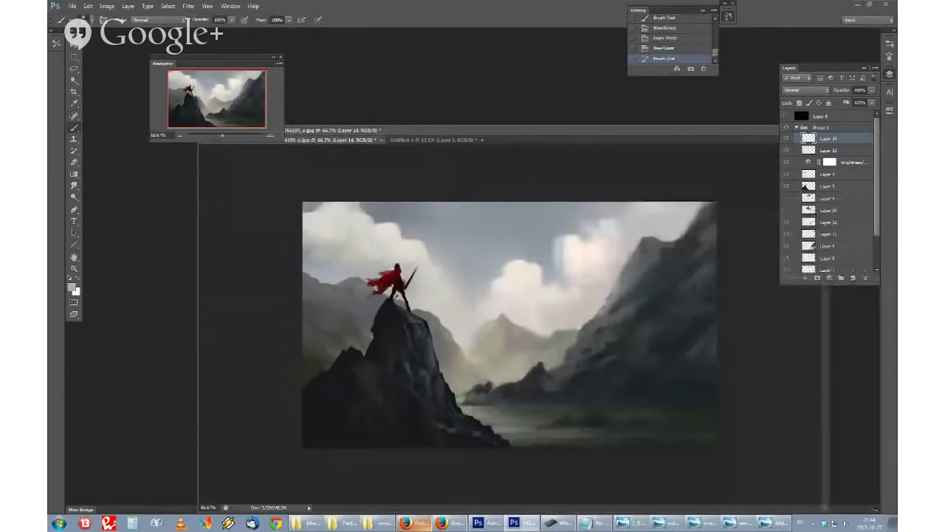
mouse_move(477, 395)
mouse_down()
mouse_move(727, 395)
mouse_move(451, 406)
mouse_up()
key(ctrl+z)
Step: Soften the mist over the lake with a large eraser brush, undoing the wide first pass and erasing again
key(e)
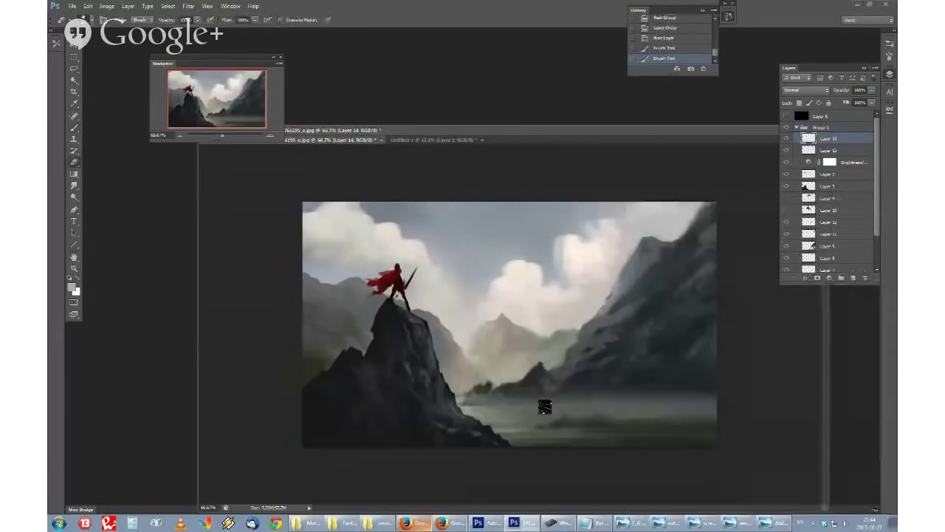
right_click(537, 358)
click(524, 218)
click(462, 404)
drag(727, 400, 591, 400)
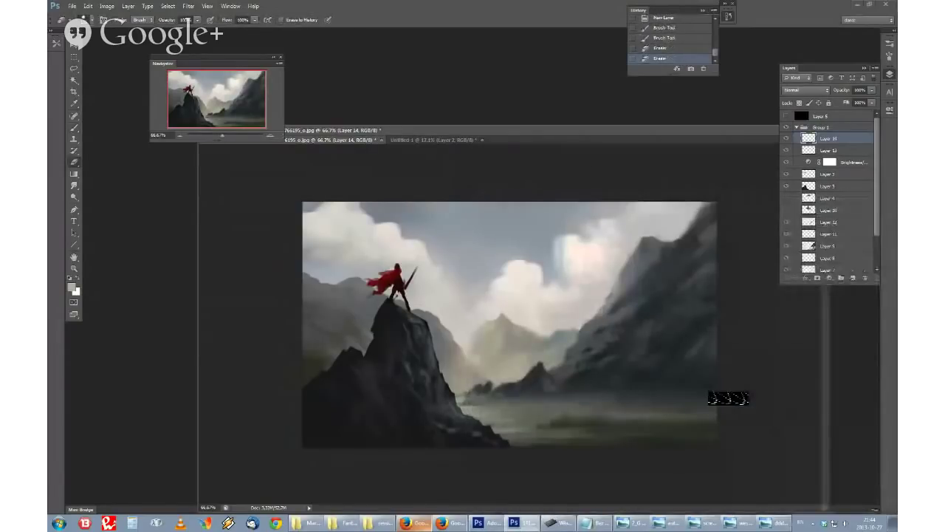
key(ctrl+z)
right_click(542, 312)
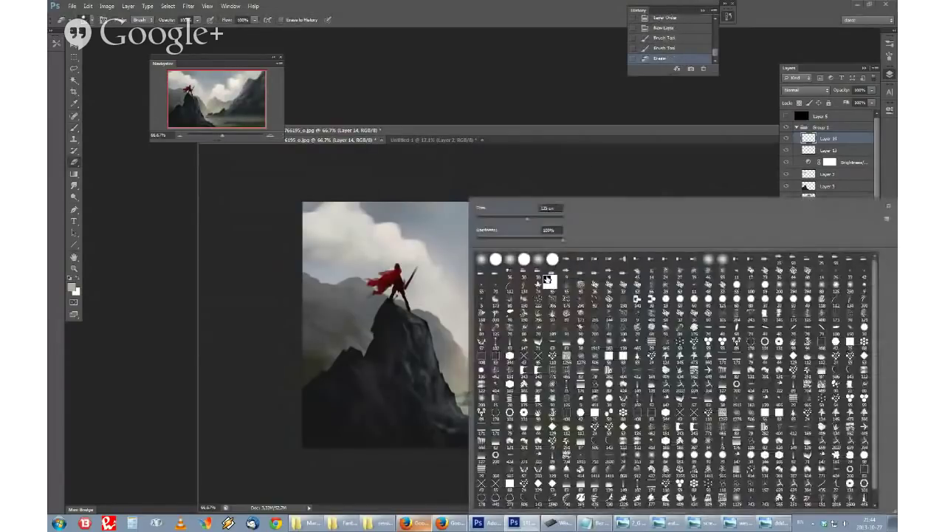
click(549, 218)
click(462, 405)
drag(713, 404, 483, 393)
click(650, 406)
Step: Brush more mist along the base of the right mountain and erase part of it to blend it in
key(b)
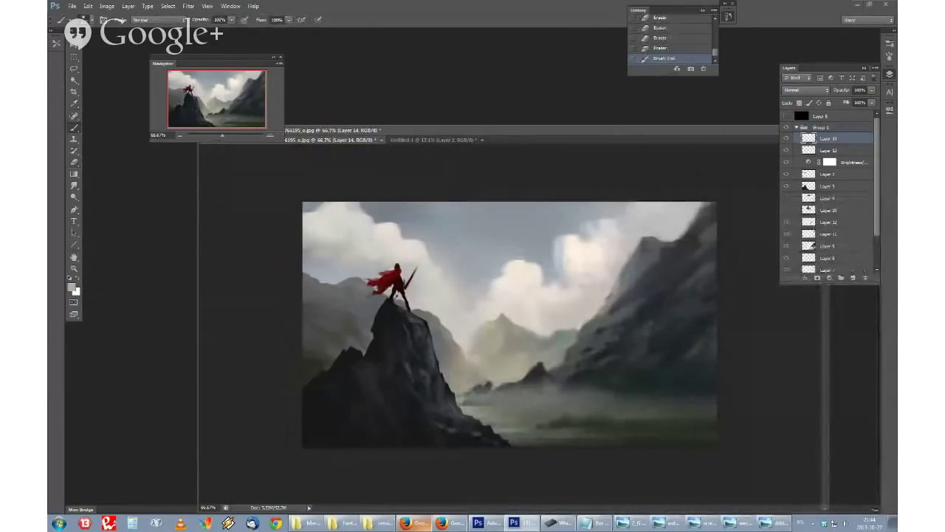
mouse_move(569, 393)
mouse_down()
mouse_move(701, 394)
mouse_move(590, 396)
mouse_up()
key(e)
drag(651, 391, 591, 392)
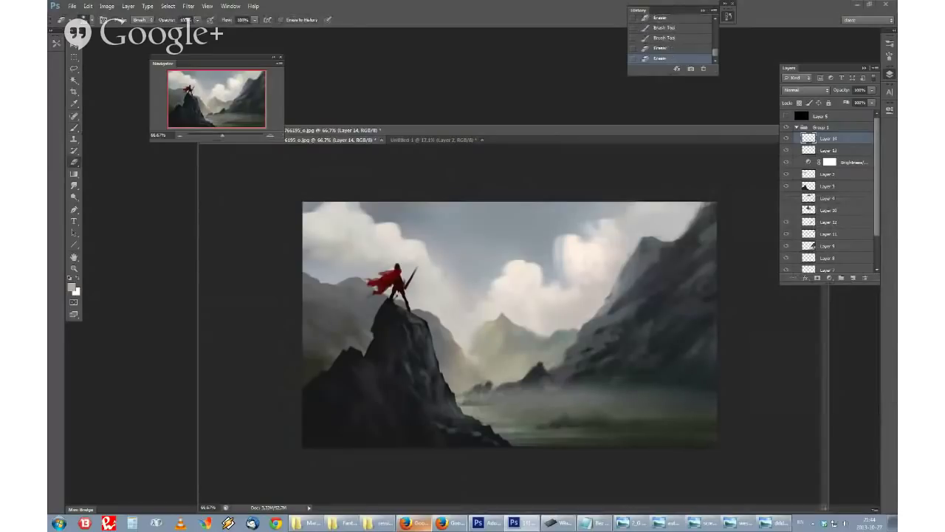
Step: Reset the colours to default black and white and set up a smaller brush for painting dark details
key(b)
key(d)
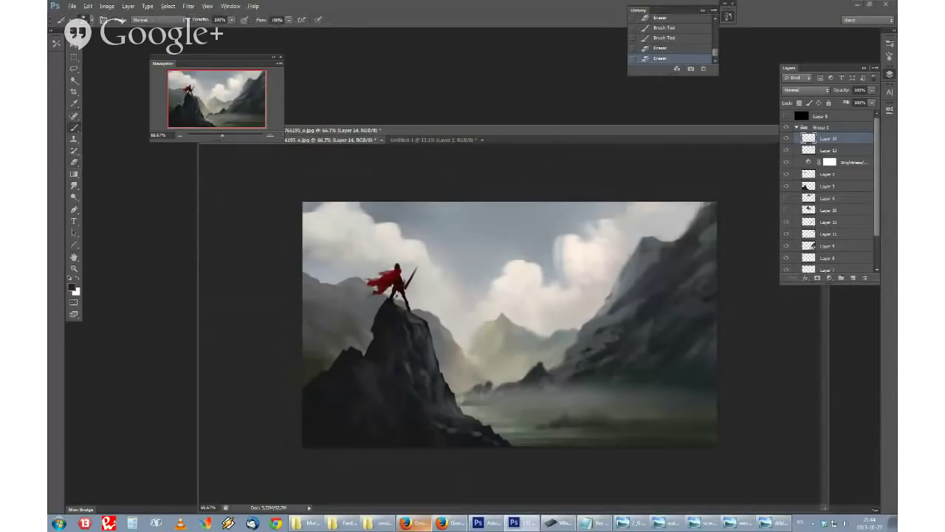
right_click(562, 314)
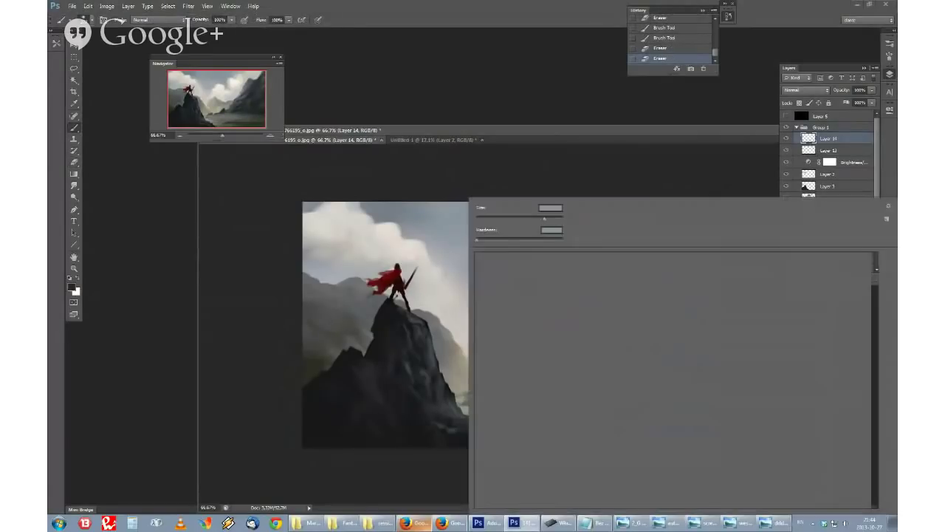
click(638, 288)
click(517, 219)
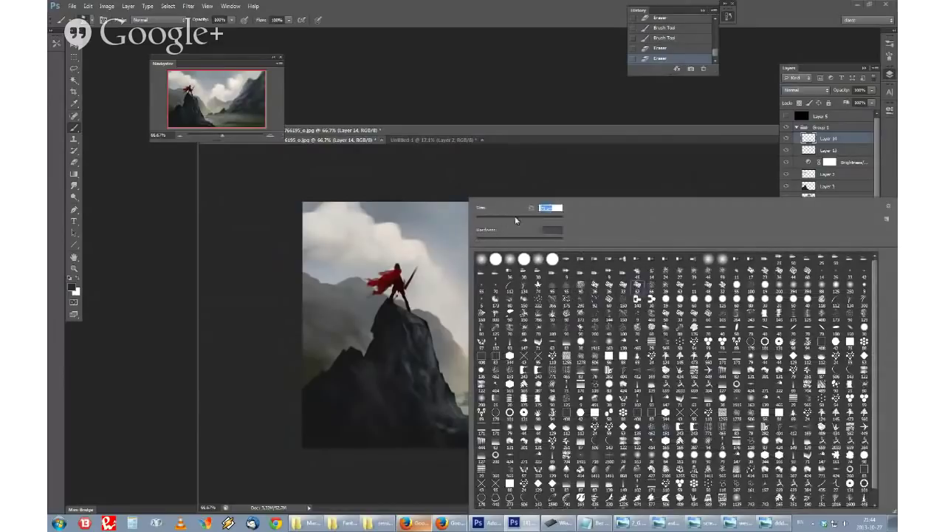
click(254, 298)
right_click(469, 283)
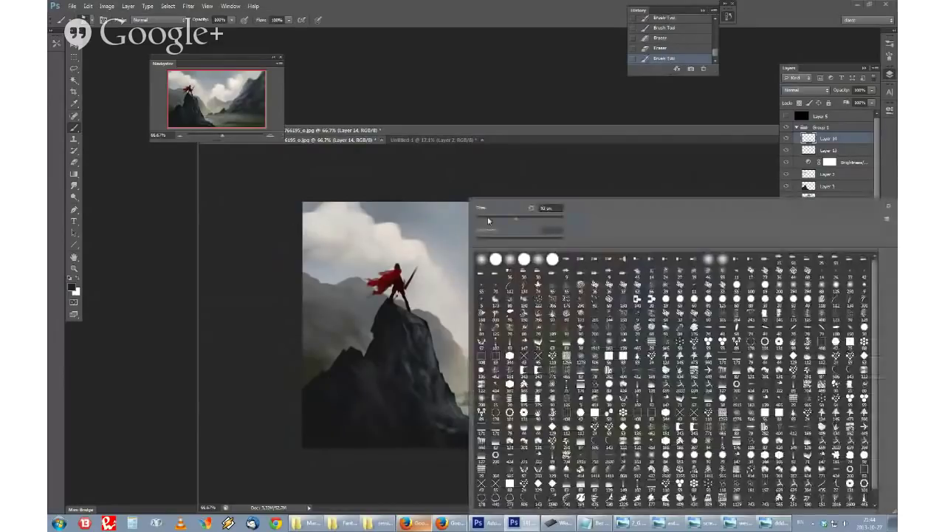
click(511, 167)
Step: Paint a dark rocky islet in the lake and a low dark strip of ground along the painting's lower edge
drag(601, 418, 613, 403)
mouse_move(613, 404)
mouse_down()
mouse_move(633, 429)
mouse_move(594, 422)
mouse_move(722, 422)
mouse_up()
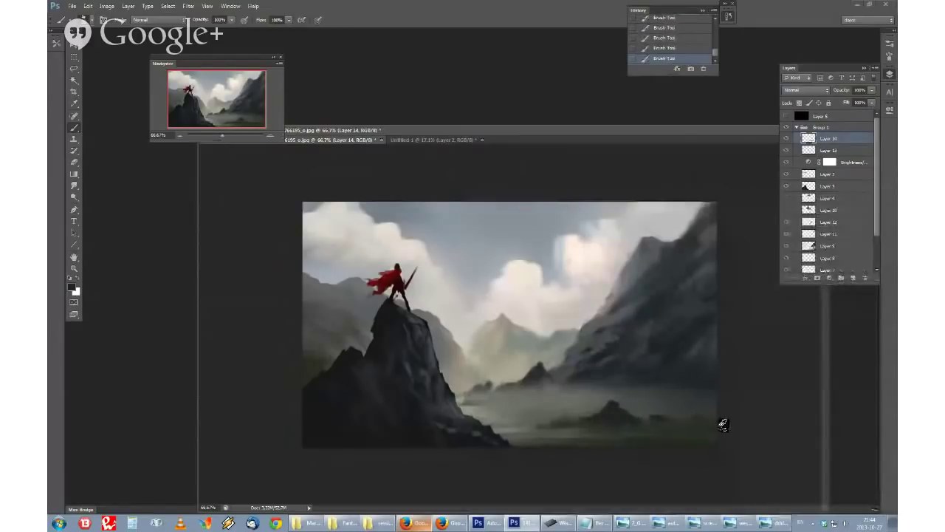
drag(601, 444, 467, 445)
scroll(553, 432, down, 7)
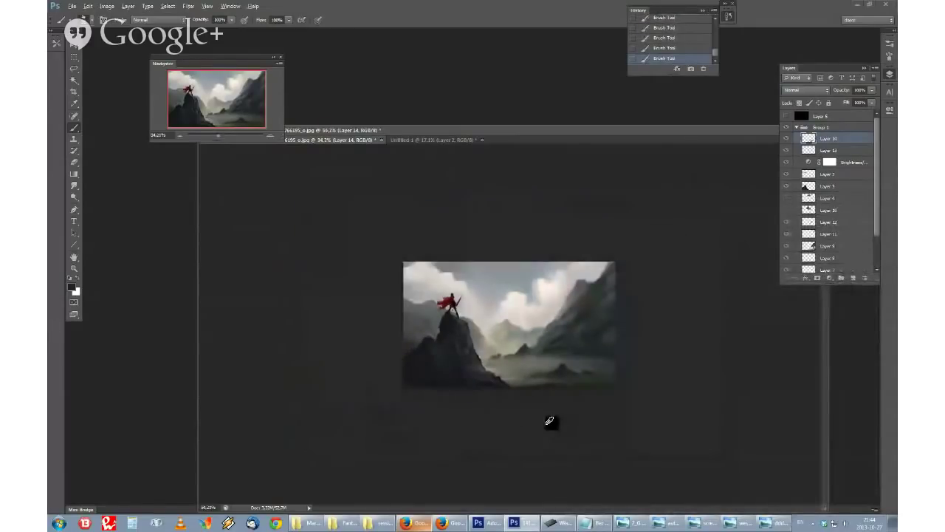
scroll(552, 422, up, 6)
Step: Switch to Firefox and read the viewers' comments in the live chat of the YouTube stream
click(413, 523)
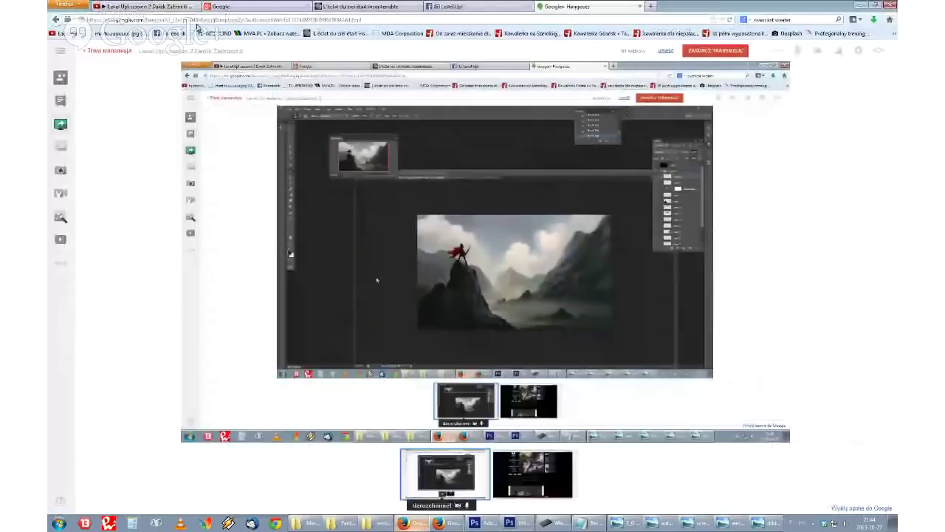
click(161, 5)
scroll(539, 165, down, 1)
scroll(692, 211, up, 2)
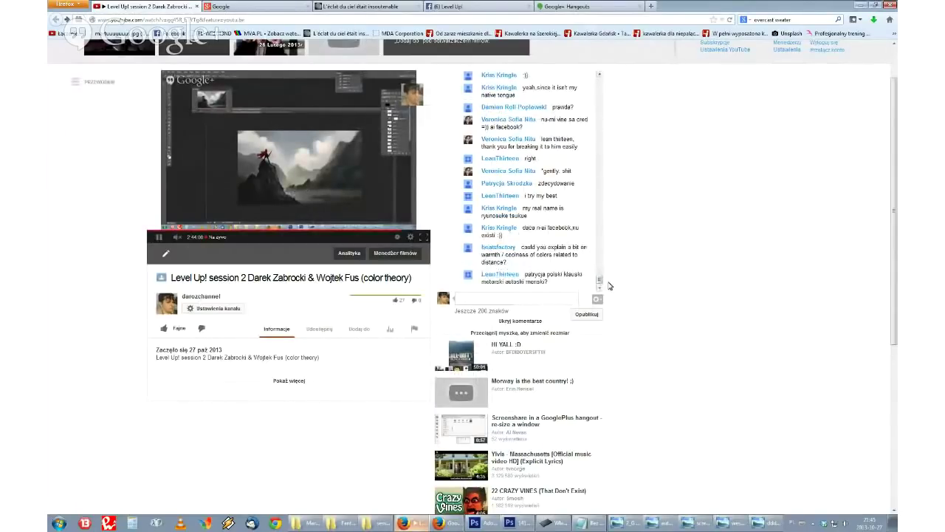
Step: Return to Photoshop and examine the warrior landscape with the new islet at small and large view sizes
click(515, 522)
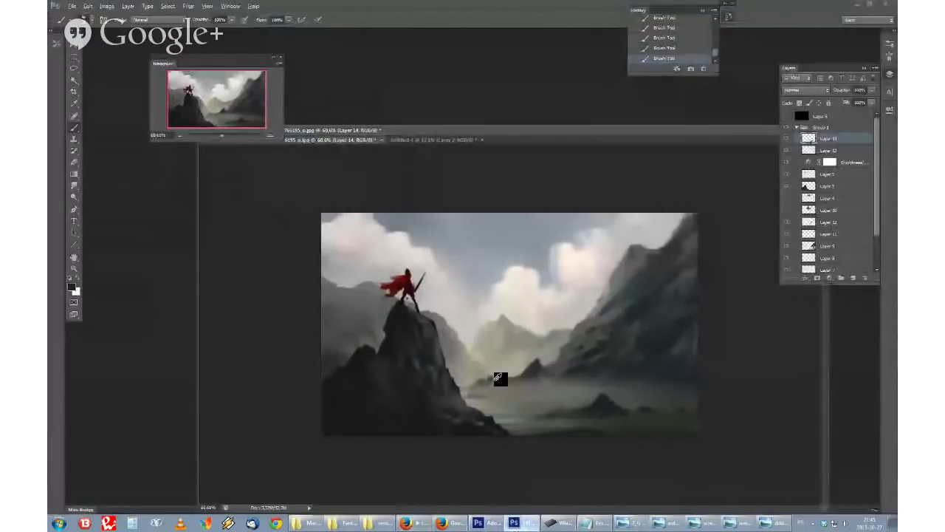
scroll(501, 379, up, 3)
scroll(501, 378, up, 1)
scroll(501, 379, down, 10)
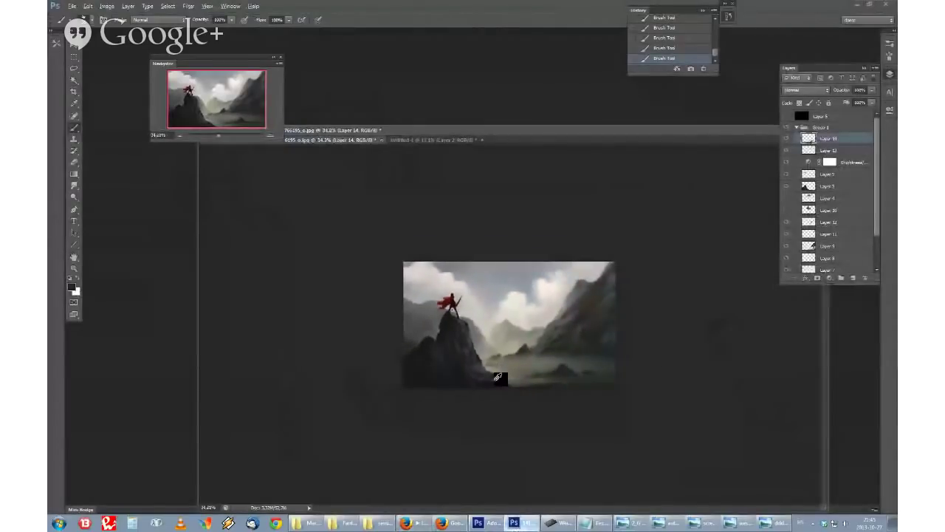
key(ctrl+plus)
key(ctrl+plus)
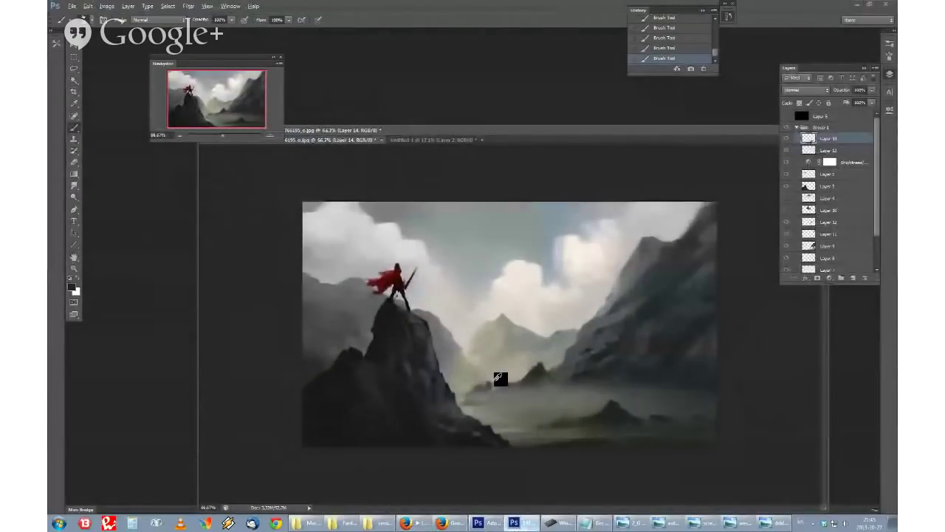
scroll(501, 379, up, 1)
key(alt)
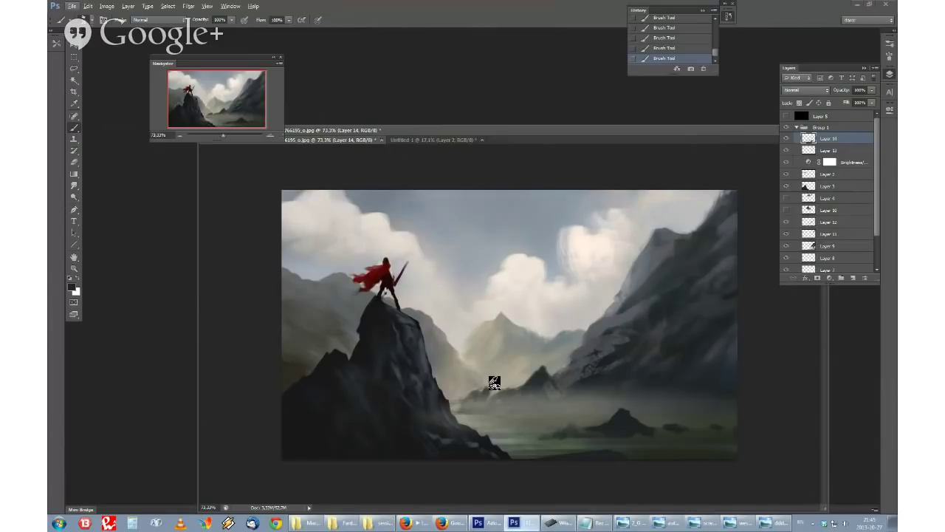
scroll(534, 327, down, 5)
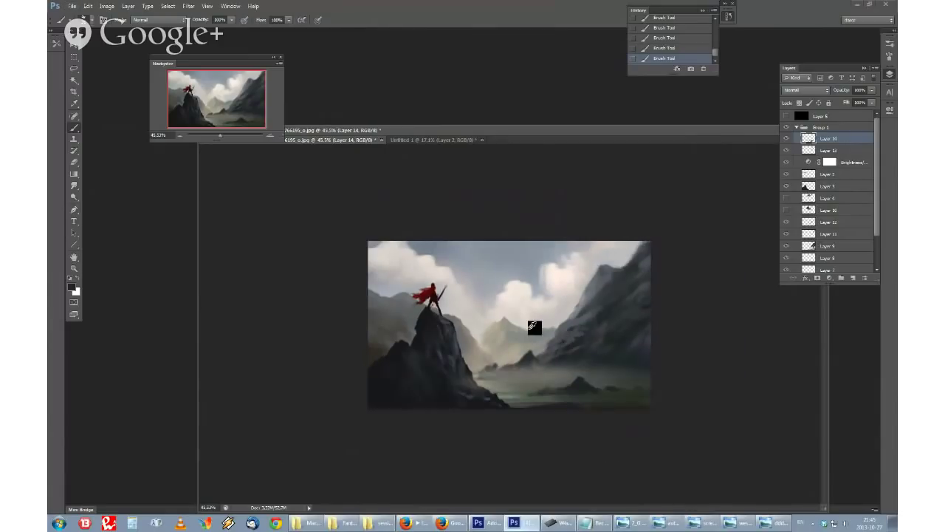
scroll(535, 328, up, 5)
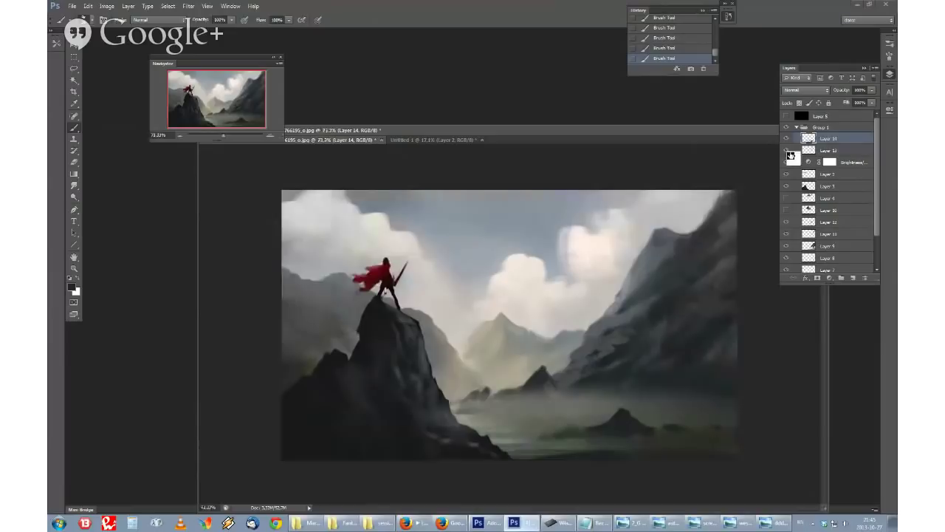
Step: Erase softly across the far side of the lake below the mountains, undoing the first pass and erasing again
key(e)
drag(496, 402, 600, 404)
key(ctrl+z)
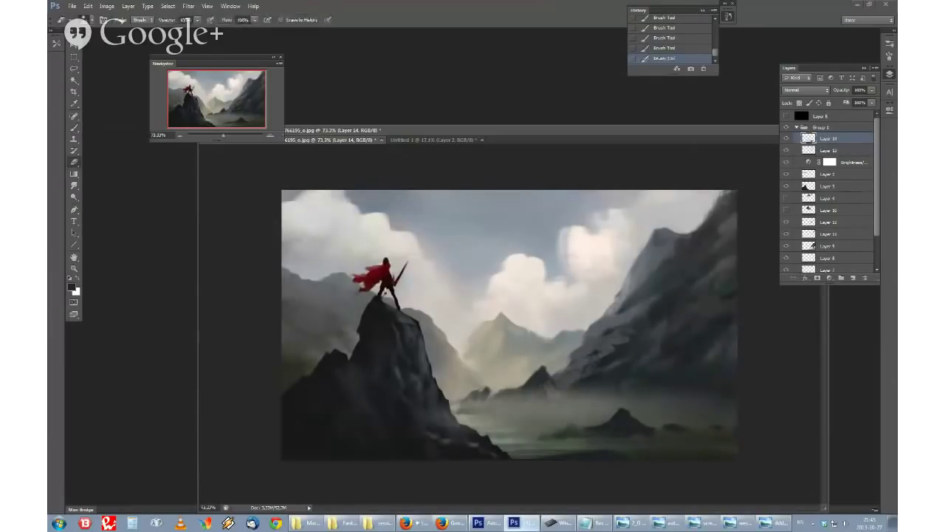
drag(493, 403, 571, 403)
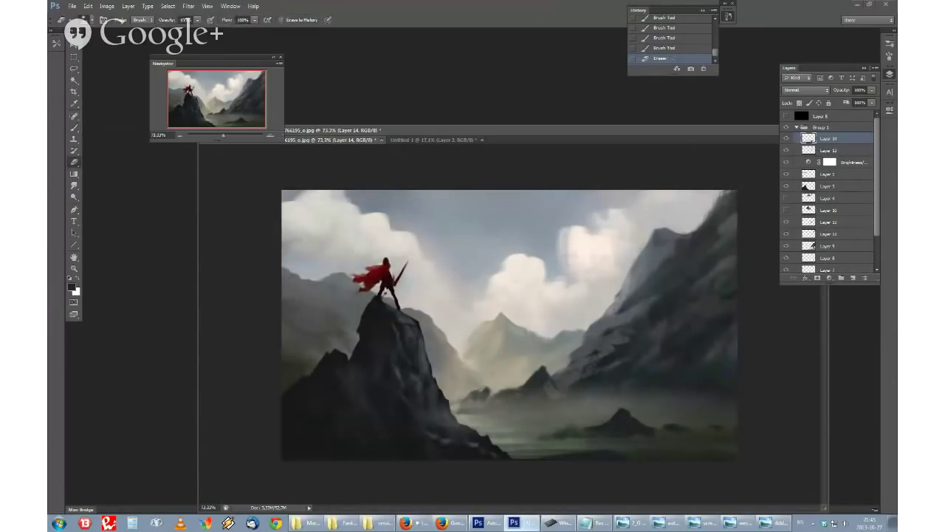
scroll(681, 334, down, 10)
scroll(679, 333, up, 4)
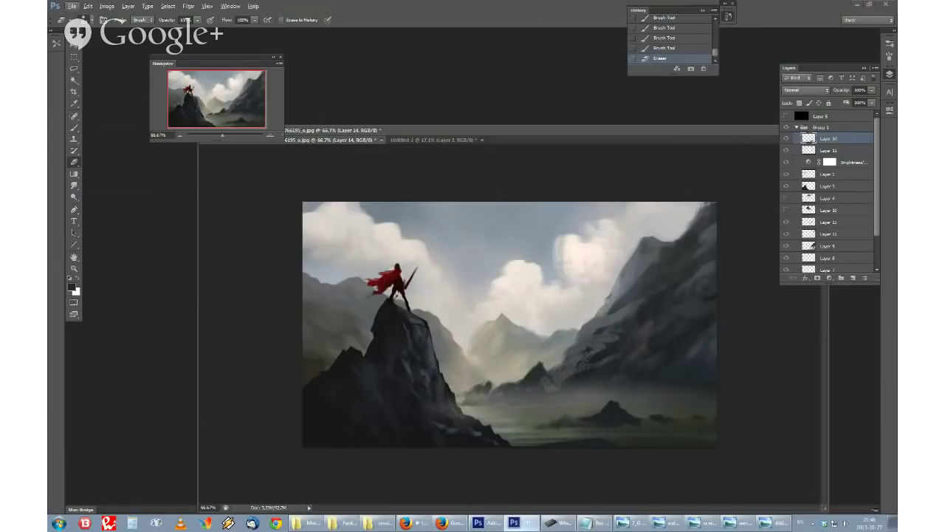
Step: Switch to Firefox, check the stream chat and the Hangouts session, and bring up the other participant's shared screen
click(418, 525)
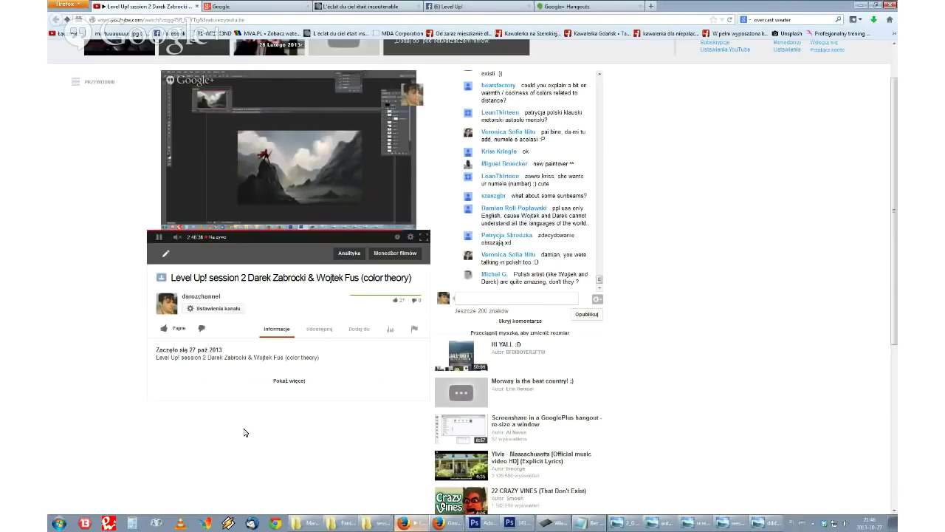
click(520, 523)
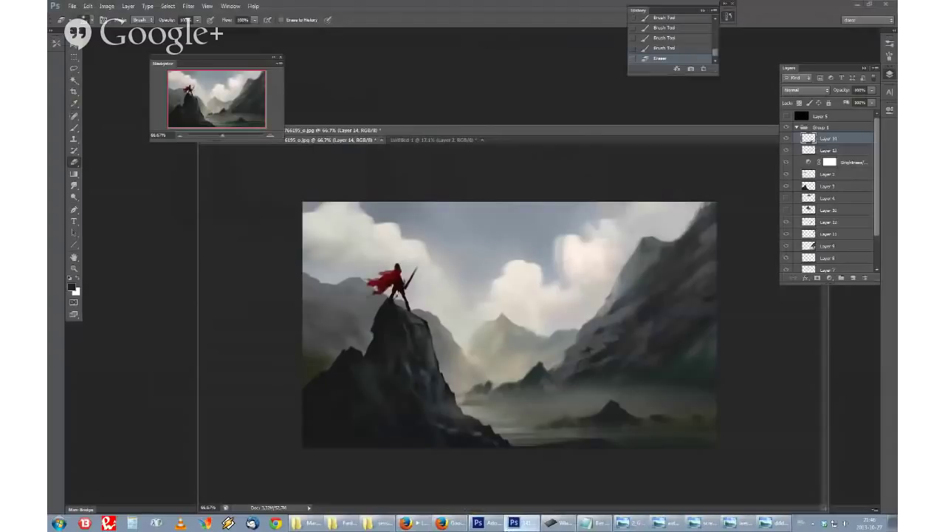
click(447, 523)
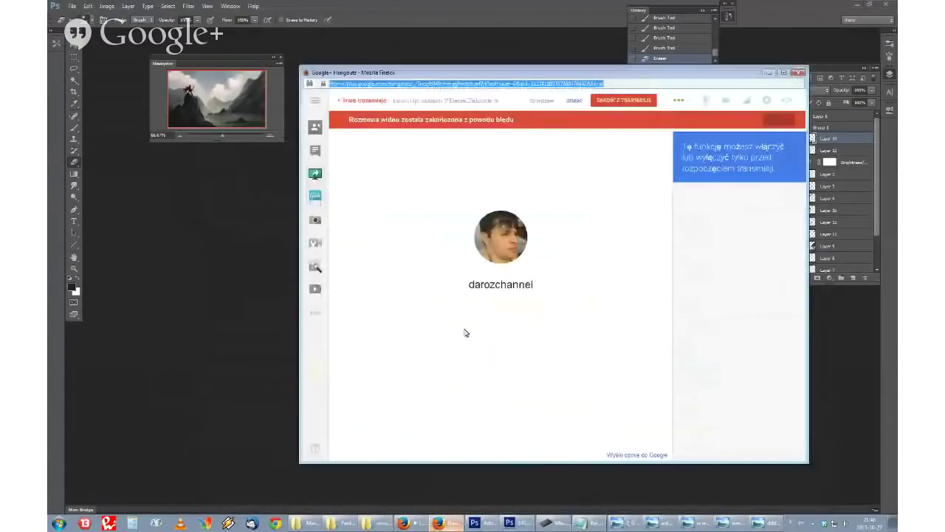
click(410, 523)
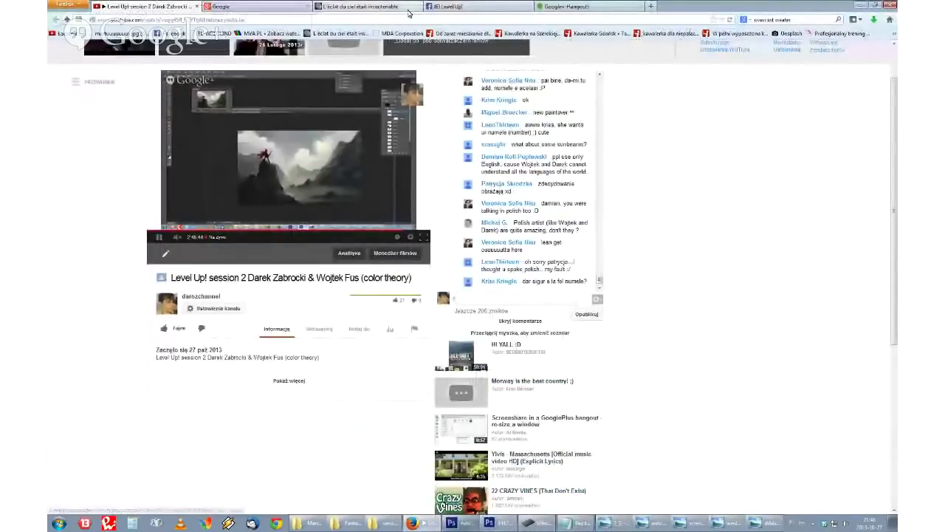
click(258, 6)
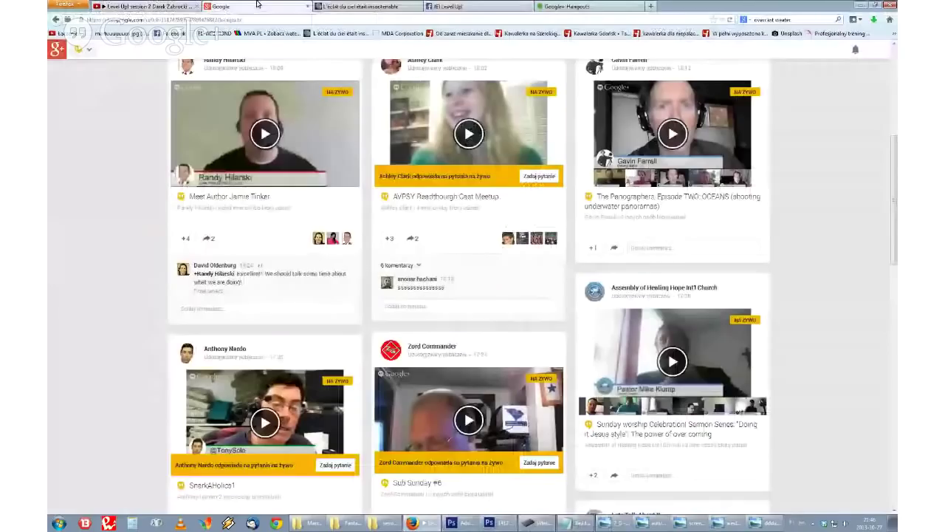
click(170, 6)
click(385, 6)
click(576, 6)
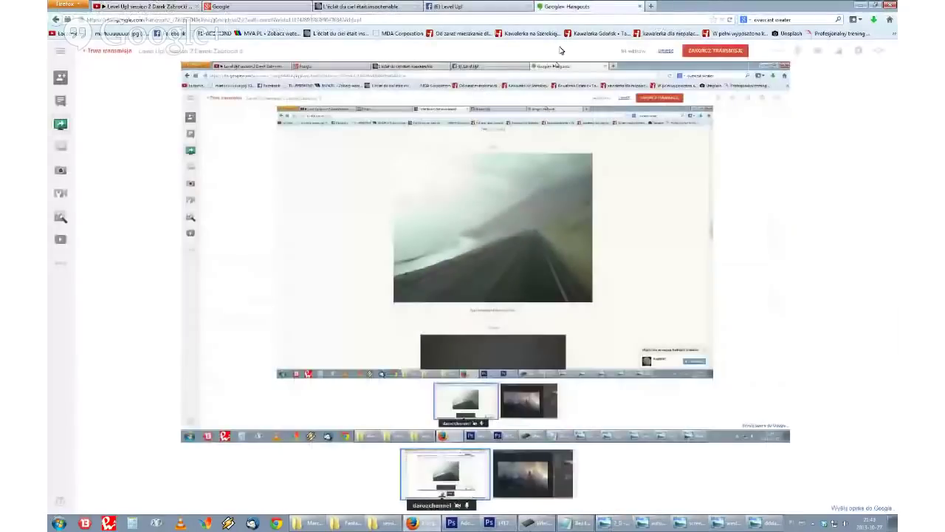
click(525, 494)
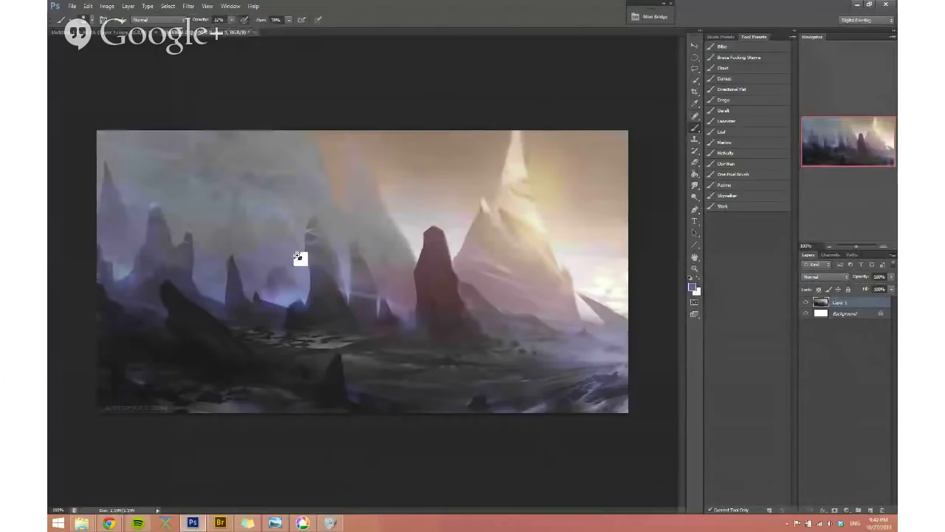
Step: Switch to Chrome and view the Facebook post with the rock spire landscape and its feedback comments
click(298, 256)
mouse_move(109, 523)
click(140, 455)
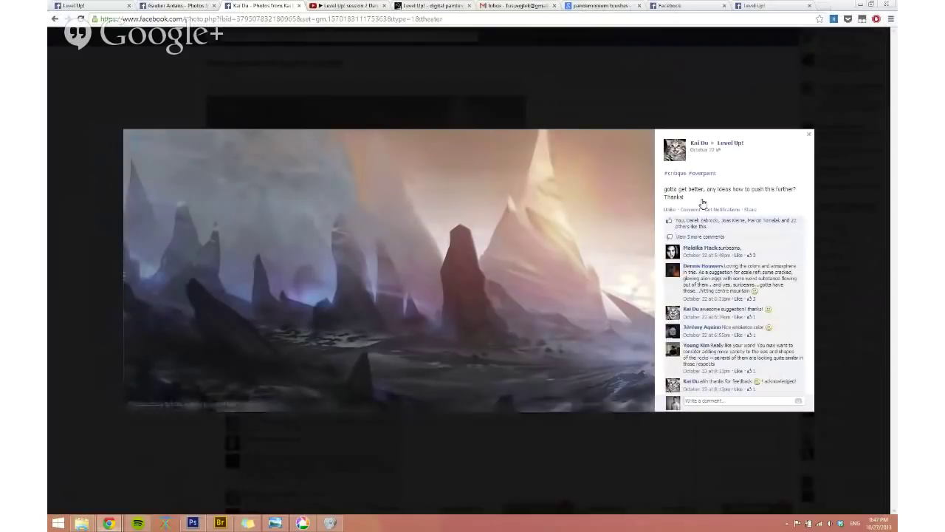
click(728, 115)
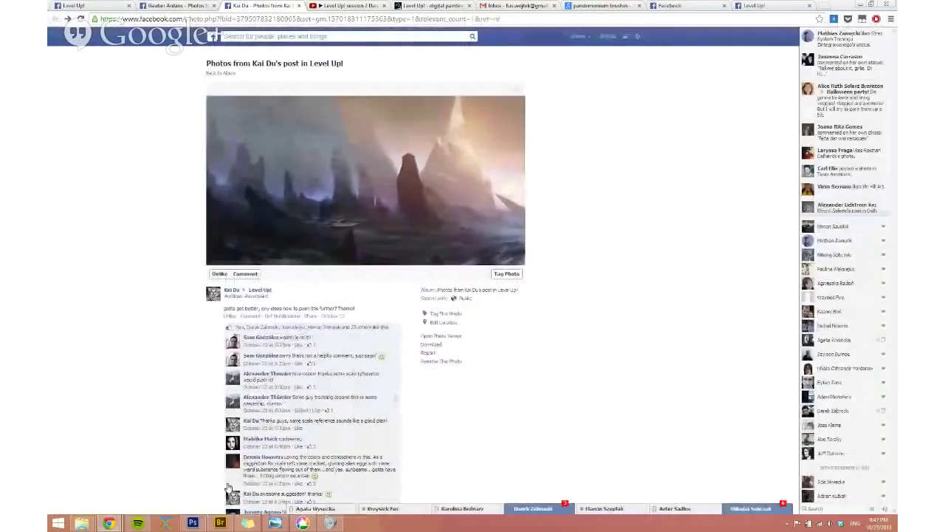
Step: Return to Photoshop and flip the rock spire landscape horizontally
click(194, 523)
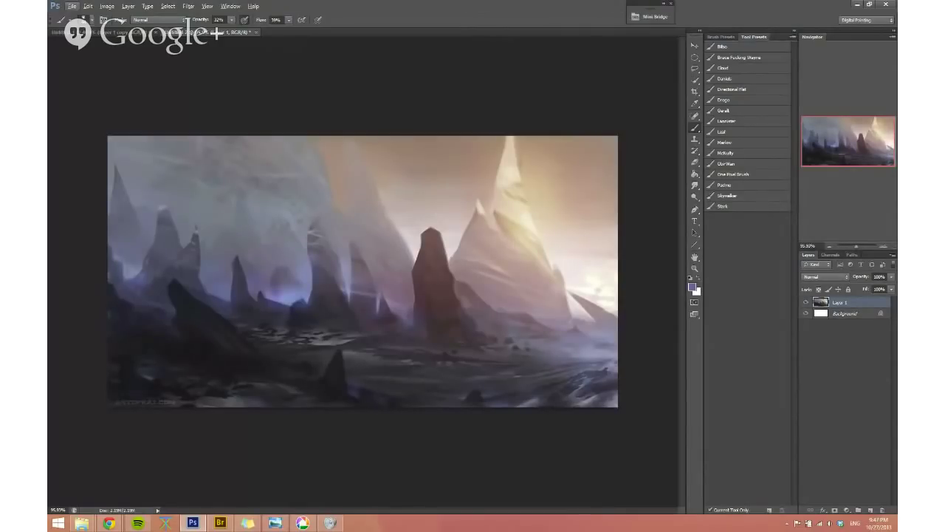
scroll(389, 355, up, 2)
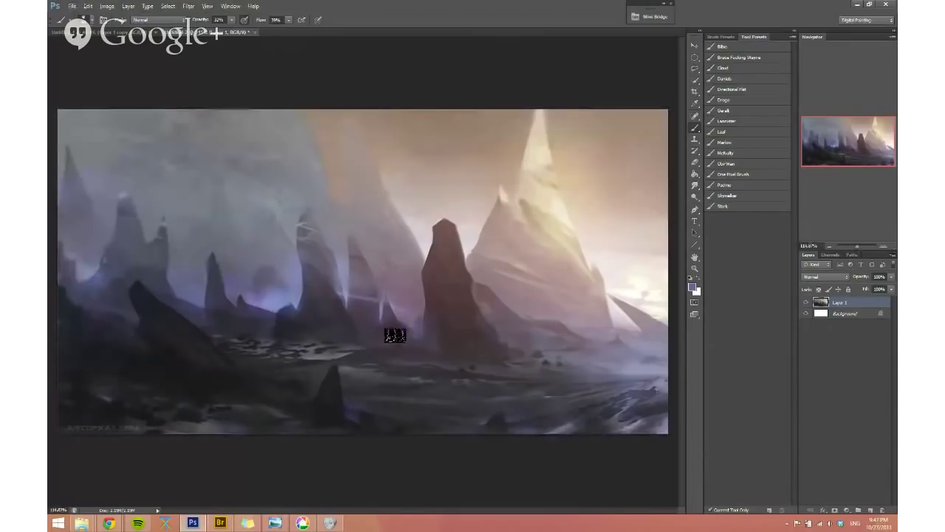
scroll(395, 335, down, 2)
scroll(363, 272, up, 2)
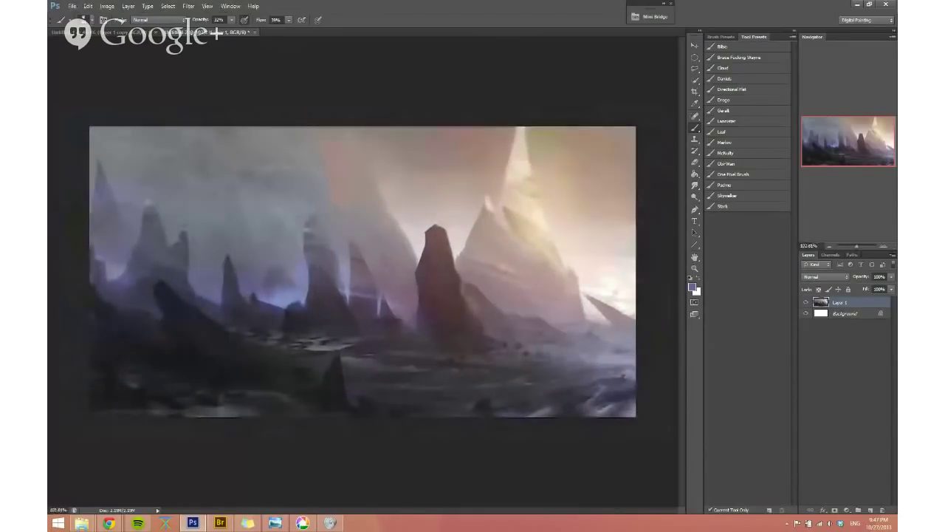
key(ctrl+shift+h)
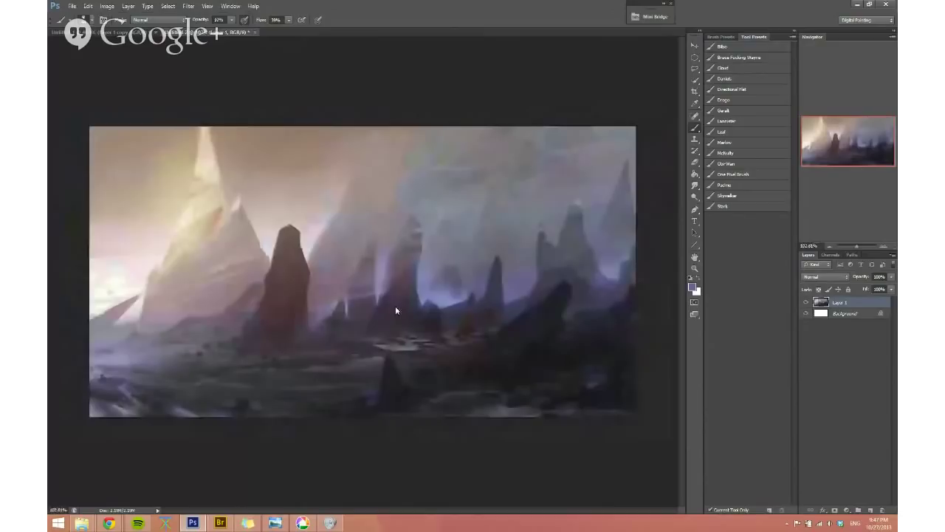
Step: Hide all panels and inspect the flipped landscape around the dark central spire and as a whole
scroll(395, 309, up, 1)
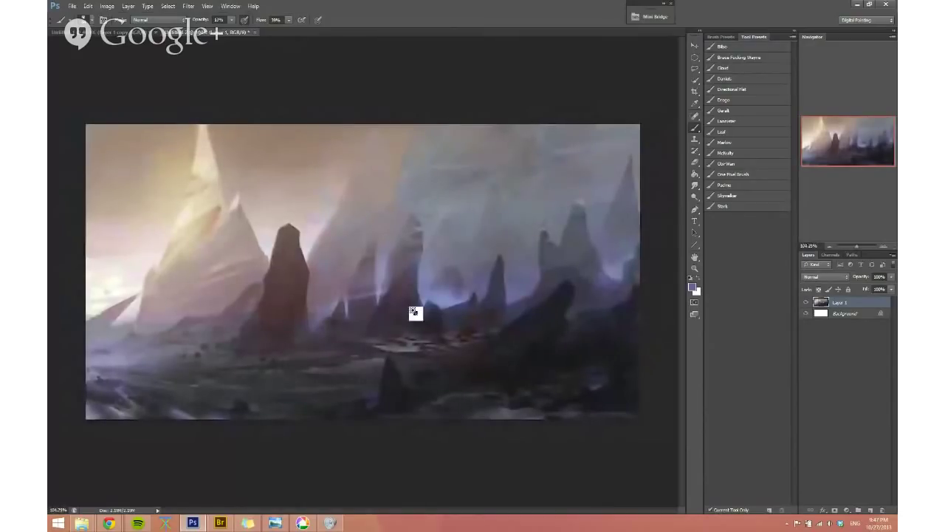
scroll(416, 312, up, 2)
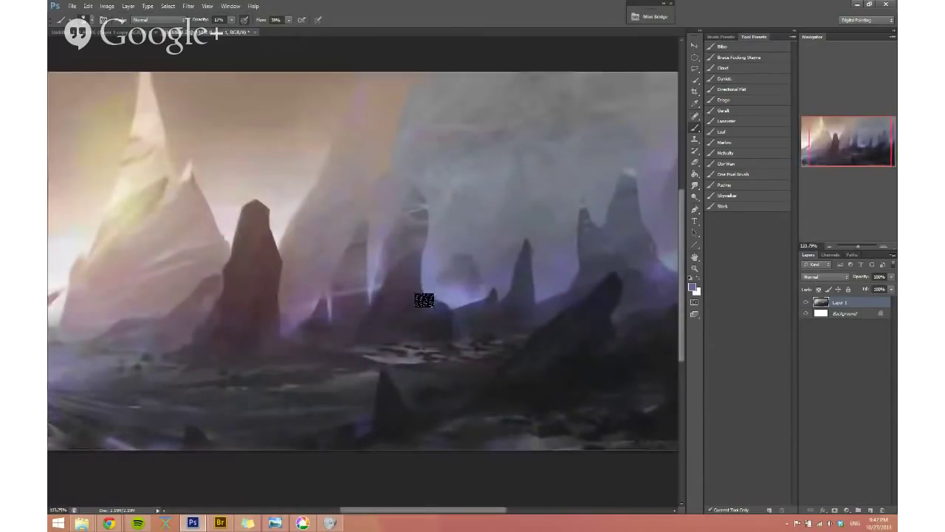
key(Tab)
drag(424, 300, 664, 307)
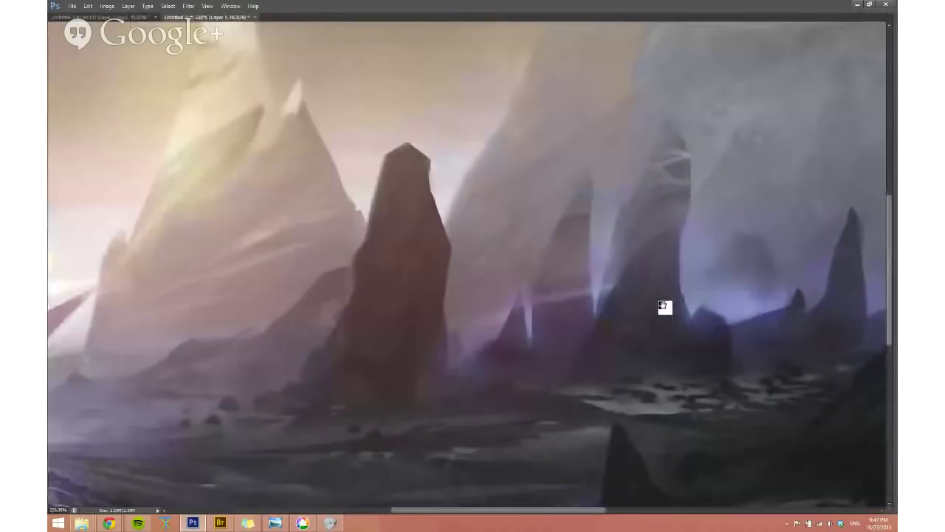
scroll(664, 307, down, 2)
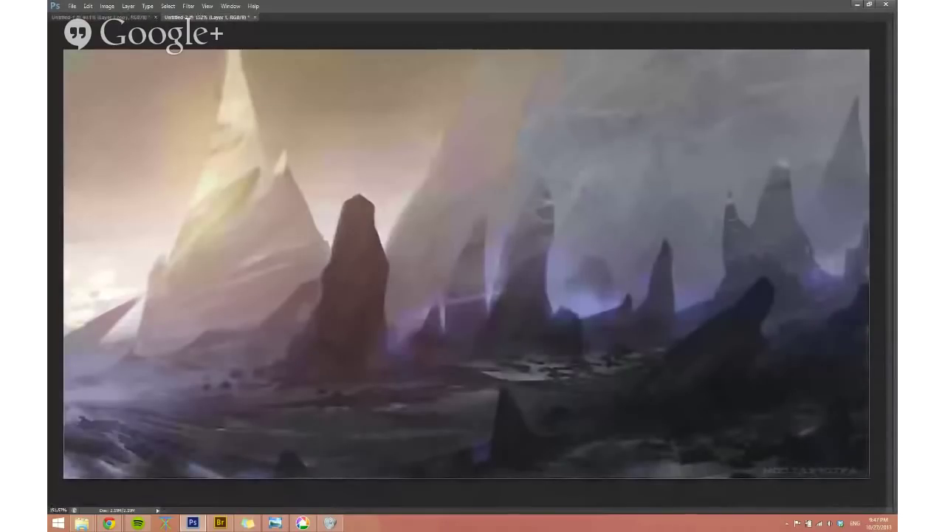
scroll(626, 295, down, 1)
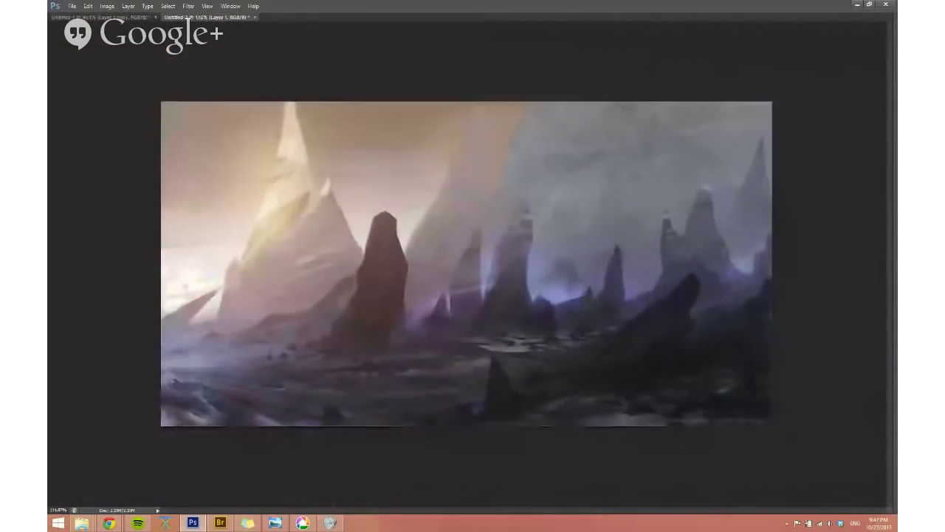
Step: Inspect the landscape up close, bring back the hidden panels and add a new empty layer above it
scroll(581, 375, up, 2)
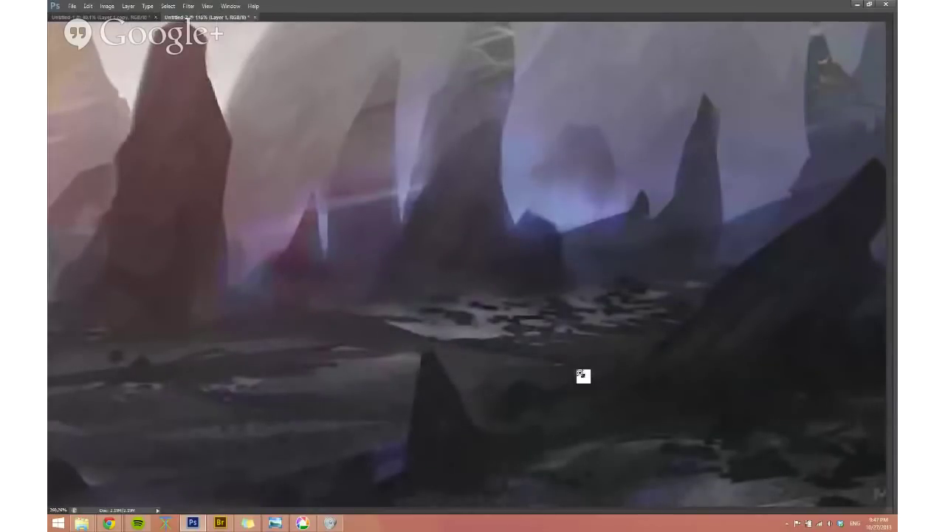
drag(580, 373, 504, 366)
key(Tab)
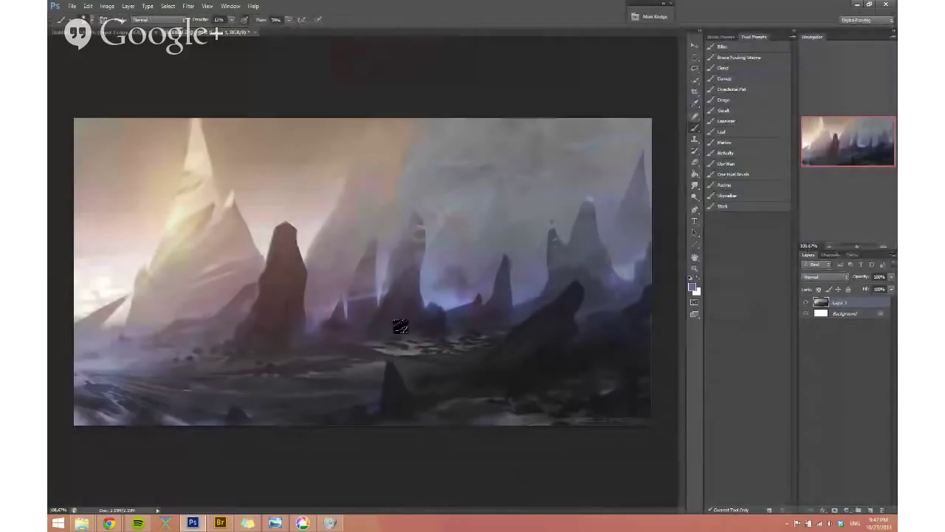
drag(399, 302, 404, 305)
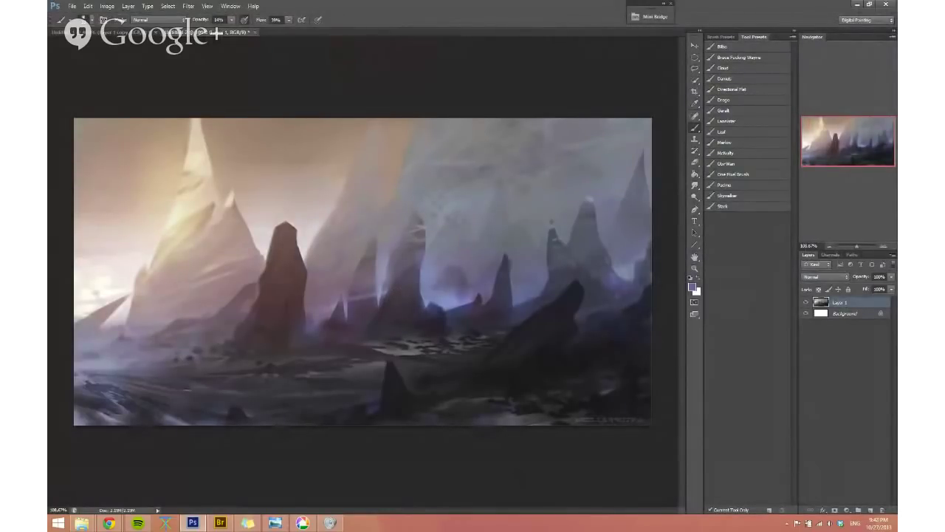
key(ctrl+shift+n)
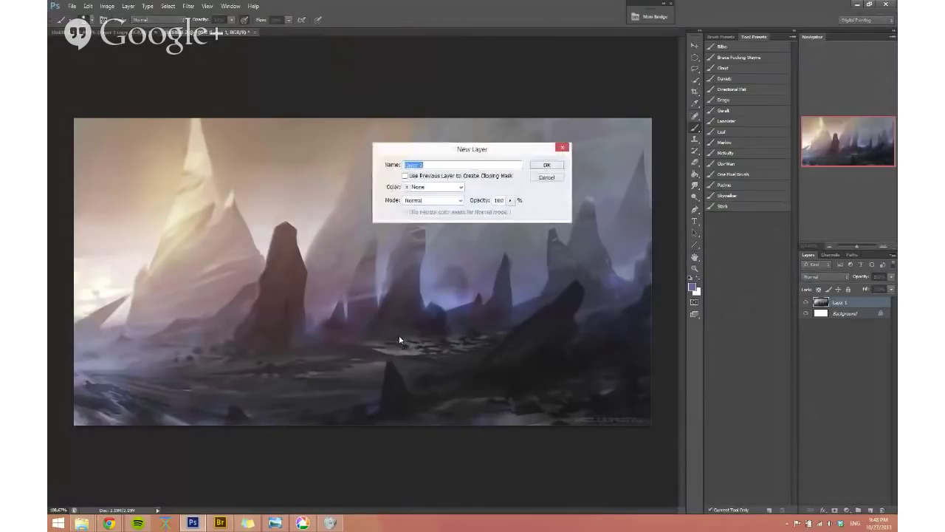
key(Return)
Step: Switch to full-screen mode with the menu bar and set up a pure red brush at 100% opacity and flow
alt+right_click(384, 318)
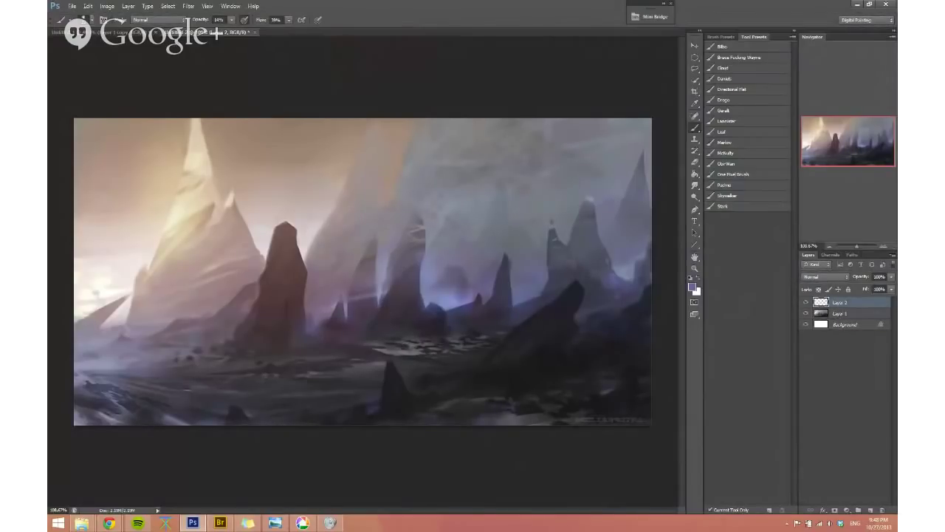
alt+right_click(362, 271)
key(f)
mouse_move(274, 298)
mouse_down()
mouse_move(352, 302)
mouse_move(288, 289)
mouse_up()
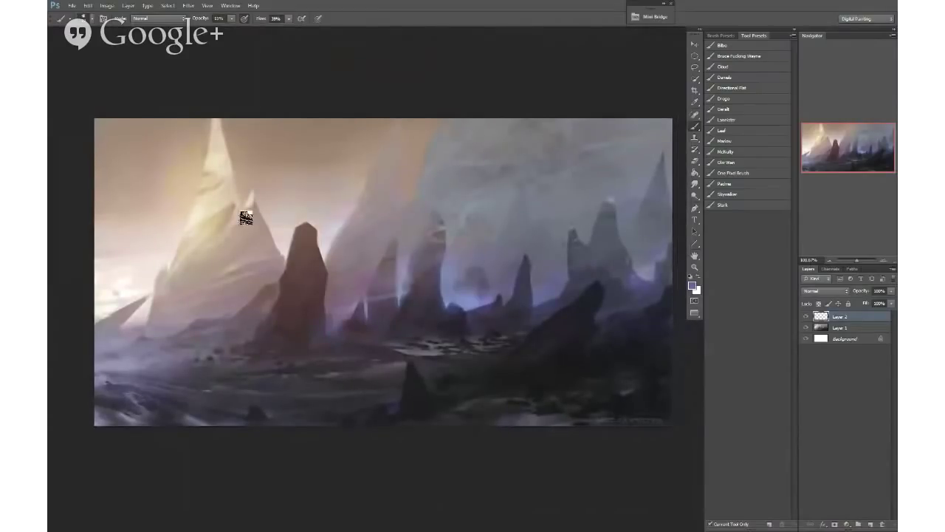
drag(269, 208, 259, 204)
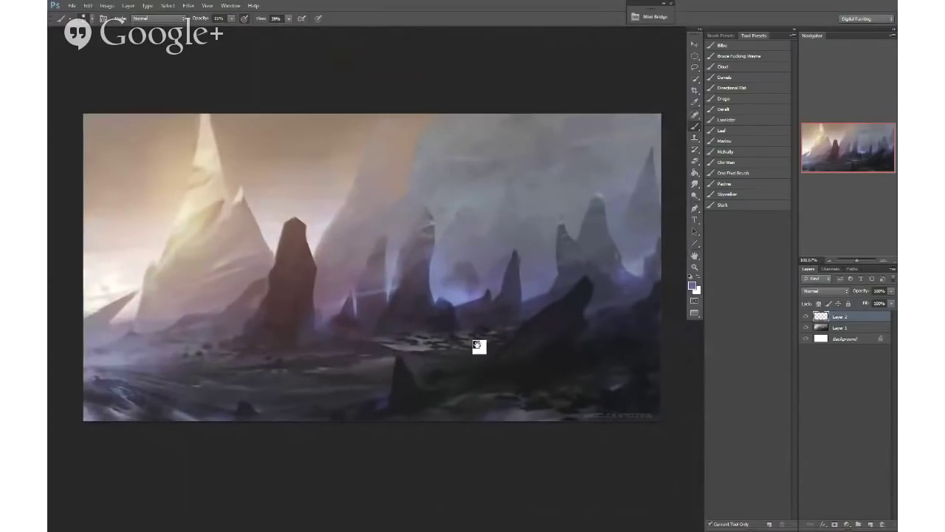
drag(394, 378, 392, 382)
alt+click(403, 387)
click(692, 286)
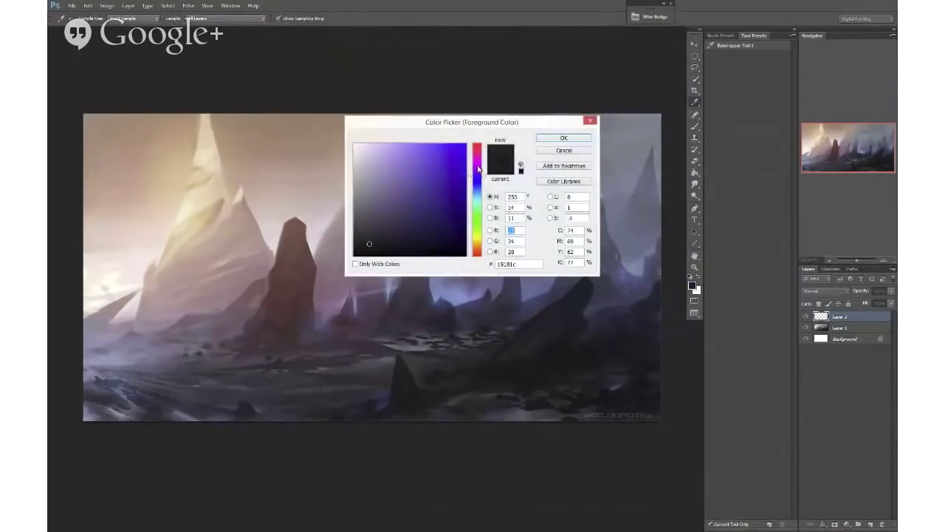
drag(478, 169, 478, 143)
click(563, 138)
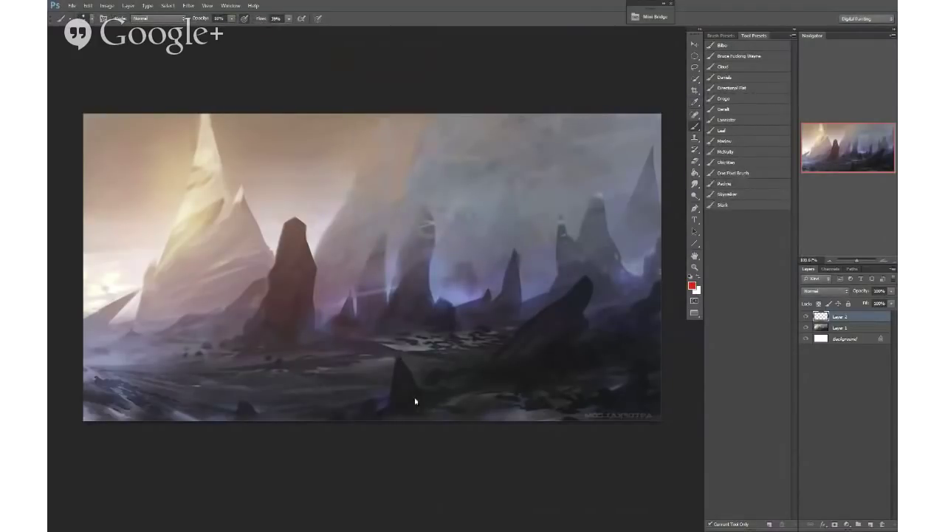
drag(201, 18, 338, 32)
Step: Outline the foreground rocks in red: the small central spike, the slanted rock and the two rocks along the lower edge
drag(389, 415, 396, 358)
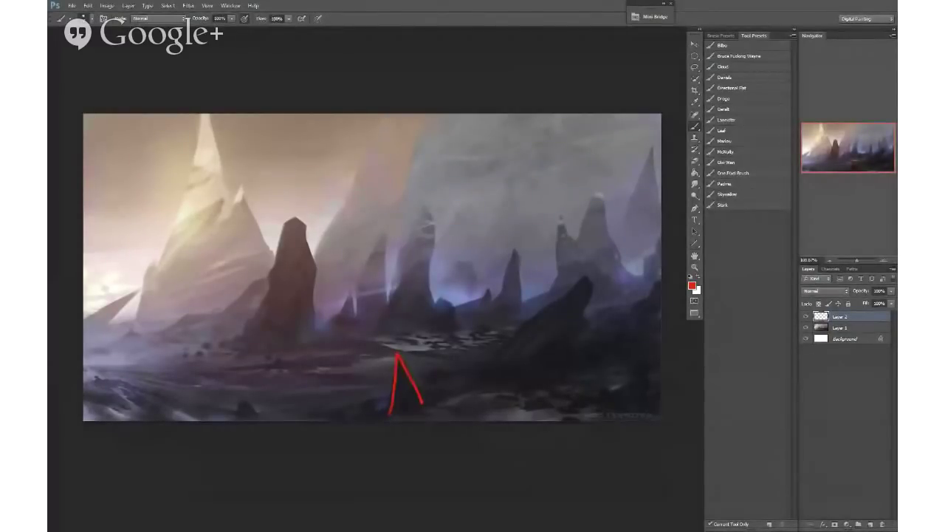
mouse_move(489, 354)
mouse_down()
mouse_move(597, 280)
mouse_move(563, 345)
mouse_up()
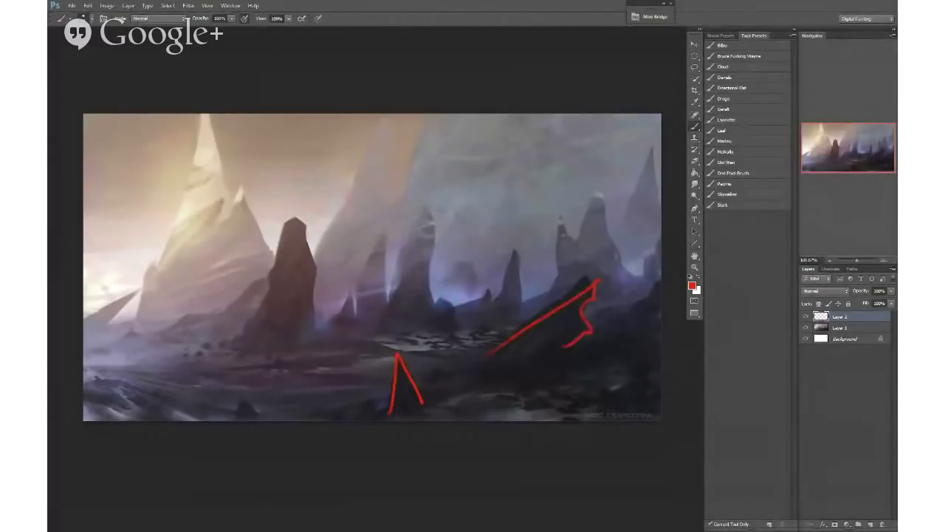
drag(639, 389, 628, 417)
mouse_move(238, 405)
mouse_down()
mouse_move(256, 419)
mouse_move(228, 418)
mouse_up()
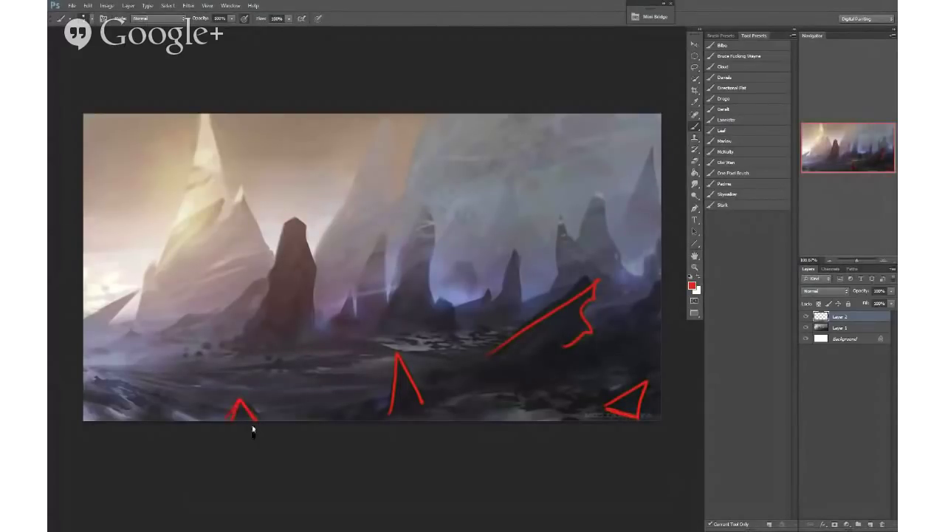
drag(392, 410, 433, 403)
Step: Draw a red arrow across the ground towards the light, and outline the dark spire, the two middle spires and the tall bright peak
drag(377, 419, 156, 340)
mouse_move(270, 302)
mouse_down()
mouse_move(303, 224)
mouse_move(316, 340)
mouse_up()
mouse_move(356, 306)
mouse_down()
mouse_move(386, 226)
mouse_move(391, 291)
mouse_move(431, 288)
mouse_up()
mouse_move(156, 314)
mouse_down()
mouse_move(201, 124)
mouse_move(270, 245)
mouse_up()
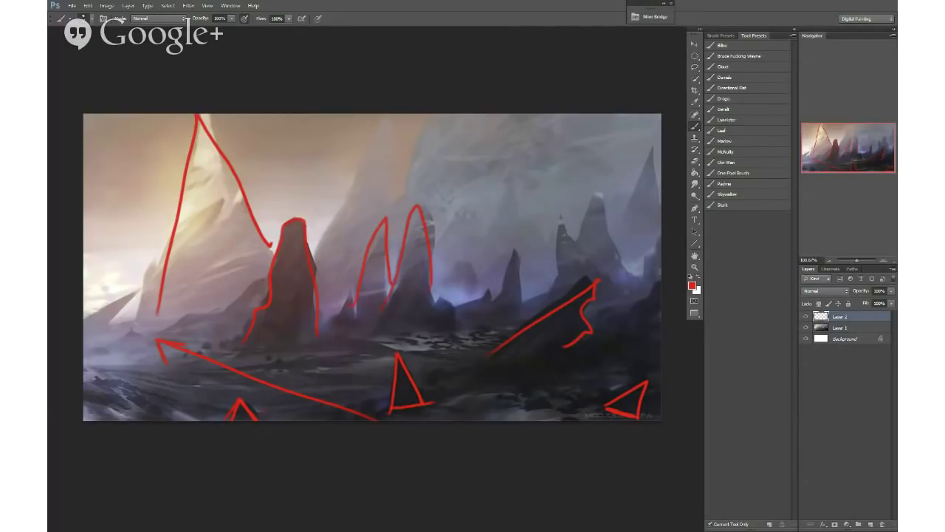
Step: Hide the red sketch layer and copy the tall bright peak from Layer 1 onto its own layer using a lasso selection
click(806, 316)
click(821, 327)
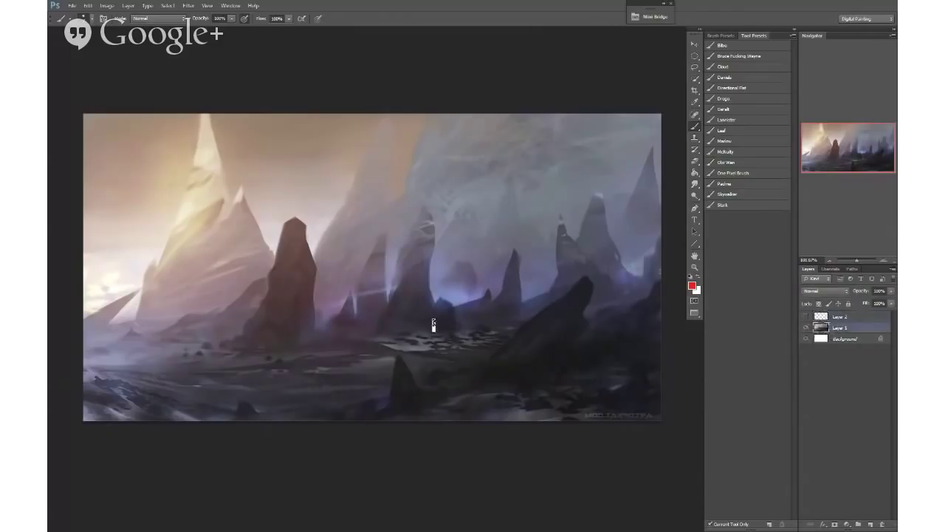
key(l)
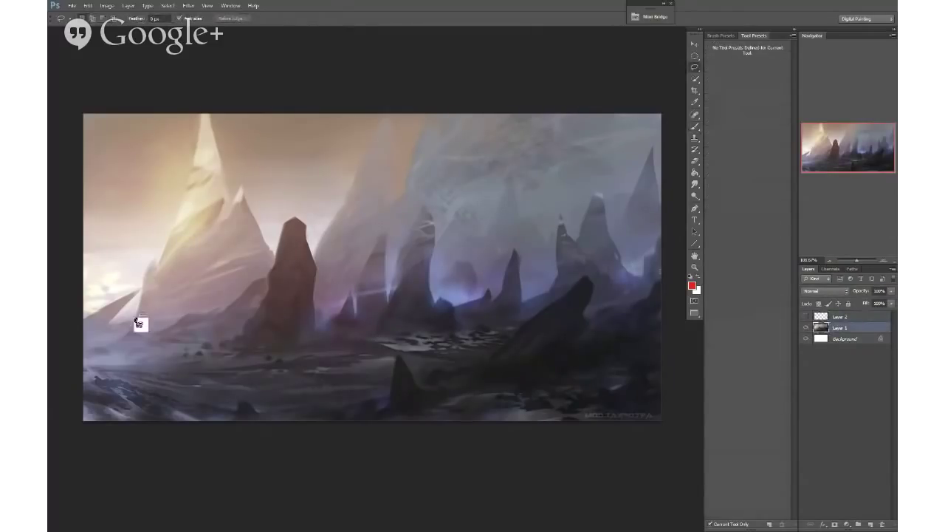
mouse_move(130, 315)
mouse_down()
mouse_move(162, 325)
mouse_move(230, 304)
mouse_move(270, 274)
mouse_move(277, 254)
mouse_move(243, 108)
mouse_move(177, 69)
mouse_move(174, 172)
mouse_move(184, 202)
mouse_move(131, 318)
mouse_up()
key(ctrl+j)
Step: Scale the copied peak down to less than half its size and place it low on the horizon
key(ctrl+t)
drag(276, 114, 238, 176)
mouse_move(218, 224)
mouse_down()
mouse_move(216, 250)
mouse_move(226, 255)
mouse_up()
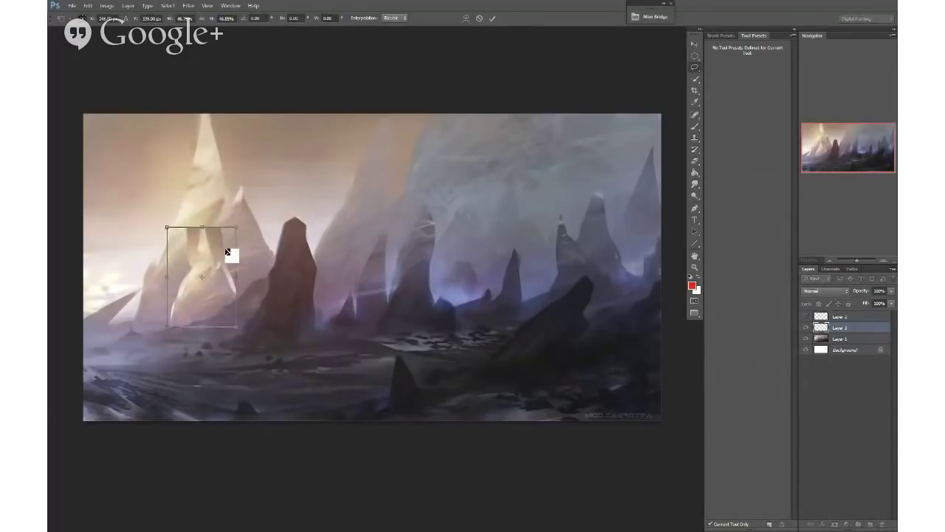
key(Return)
Step: Paint over the original tall bright peak on Layer 1 with sampled sky colours from its tip down to the horizon
key(b)
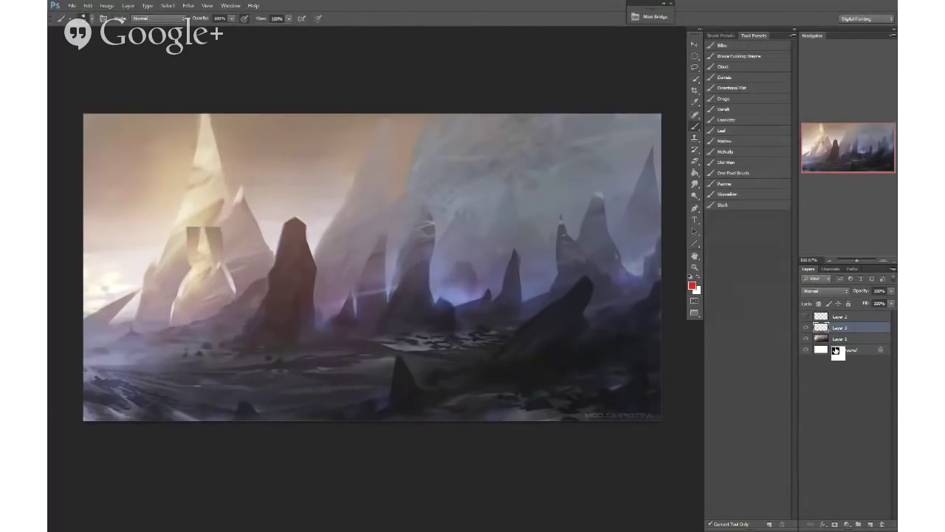
click(811, 341)
alt+click(254, 202)
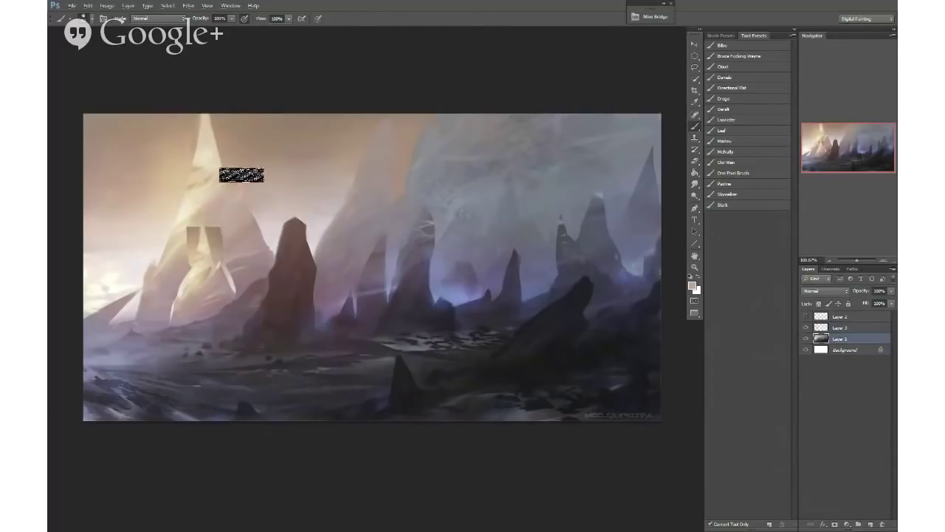
drag(250, 131, 194, 124)
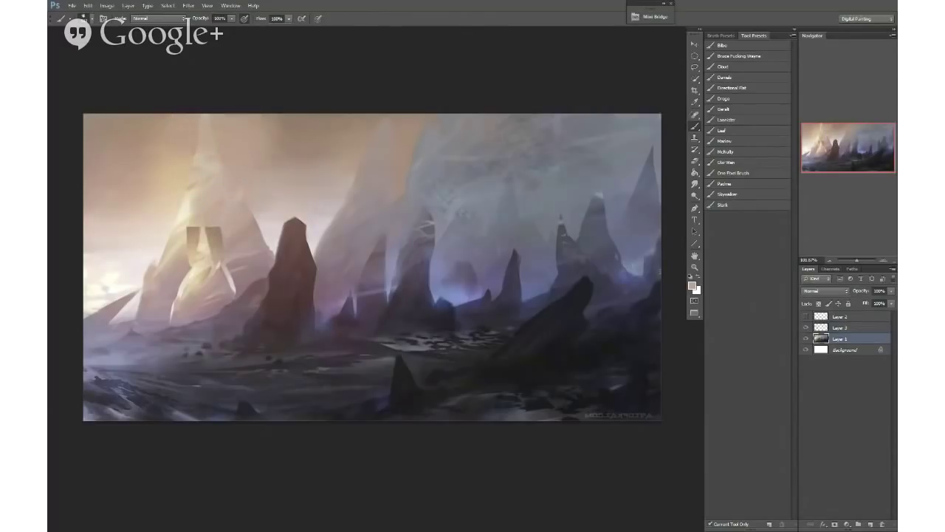
alt+click(243, 146)
mouse_move(205, 163)
mouse_down()
mouse_move(193, 186)
mouse_move(248, 213)
mouse_up()
alt+click(151, 242)
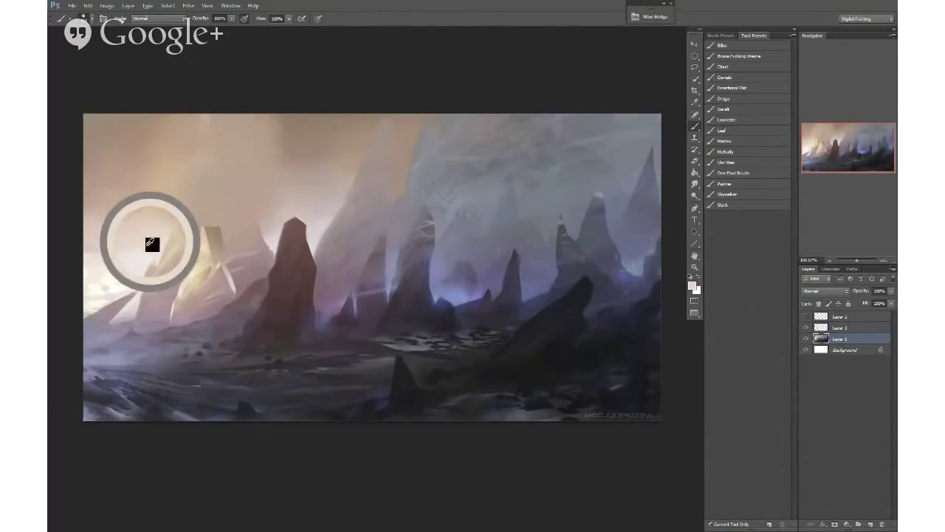
mouse_move(152, 240)
mouse_down()
mouse_move(171, 304)
mouse_move(145, 321)
mouse_up()
Step: Cover the rest of the old peak's slope beside the dark spire with sampled glow colours
alt+right_click(254, 230)
alt+click(265, 230)
mouse_move(263, 225)
mouse_down()
mouse_move(285, 249)
mouse_move(284, 227)
mouse_up()
drag(269, 261, 263, 270)
key(ctrl+z)
alt+click(269, 240)
alt+right_click(245, 266)
drag(276, 232, 241, 273)
alt+right_click(210, 257)
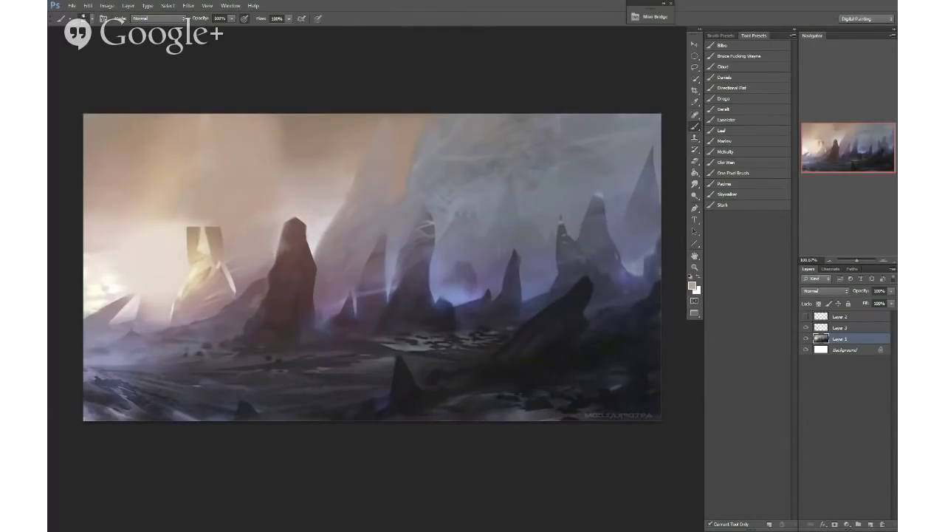
Step: Erase the leftover sky patches around the shrunken peak on Layer 3 and choose another eraser brush tip
key(l)
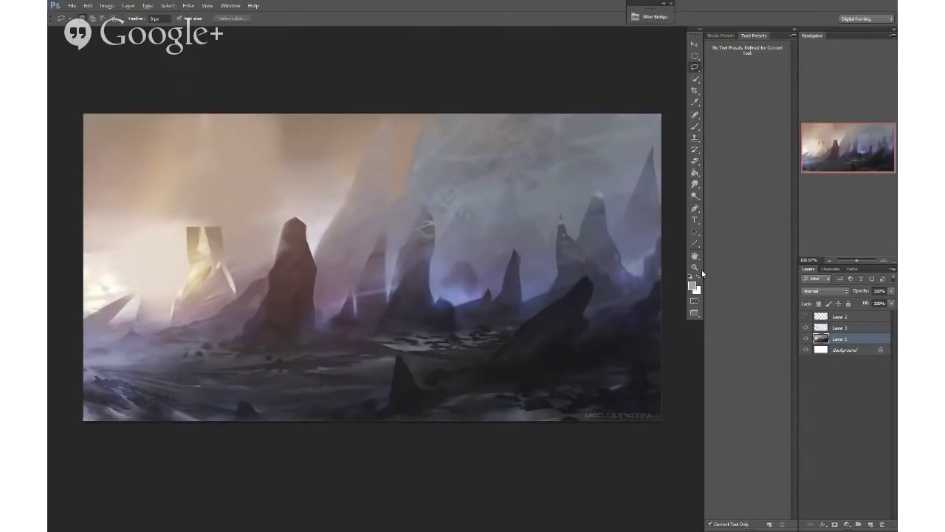
click(842, 328)
key(e)
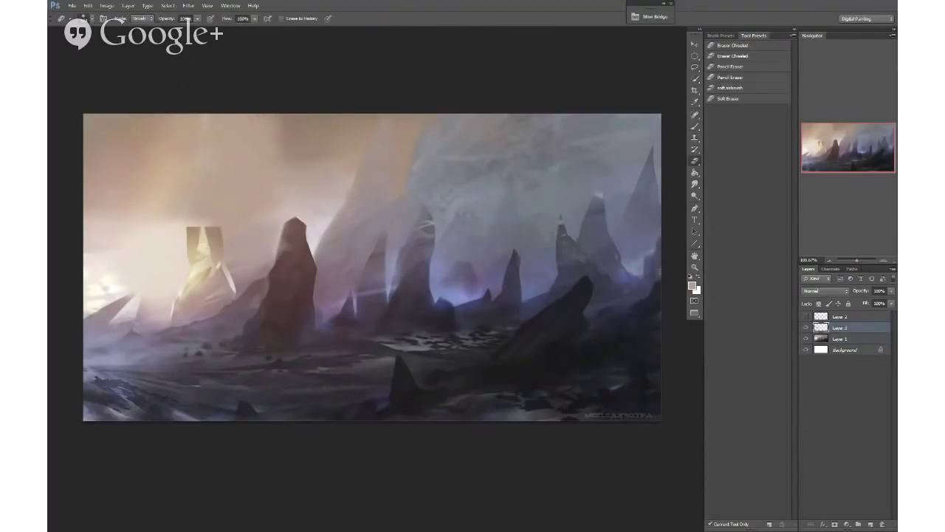
alt+right_click(225, 229)
alt+right_click(223, 222)
alt+right_click(217, 221)
drag(214, 251, 223, 263)
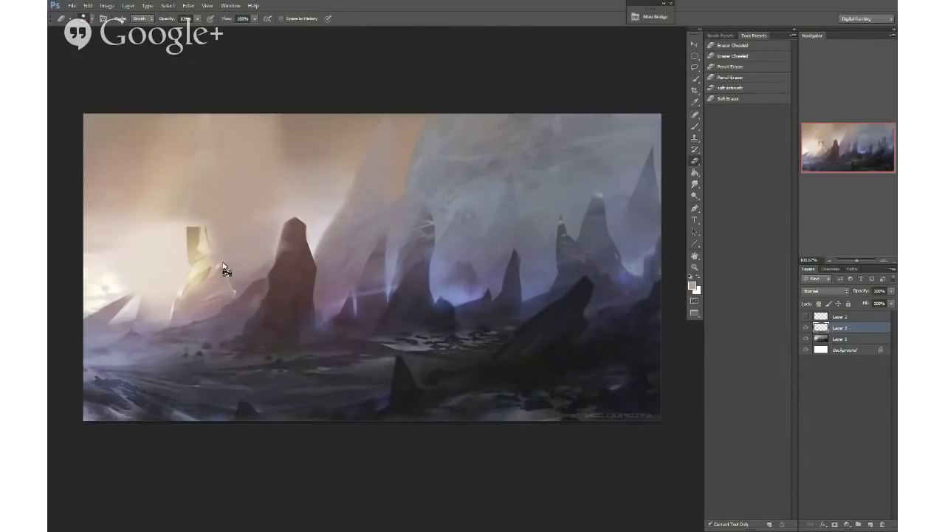
right_click(204, 218)
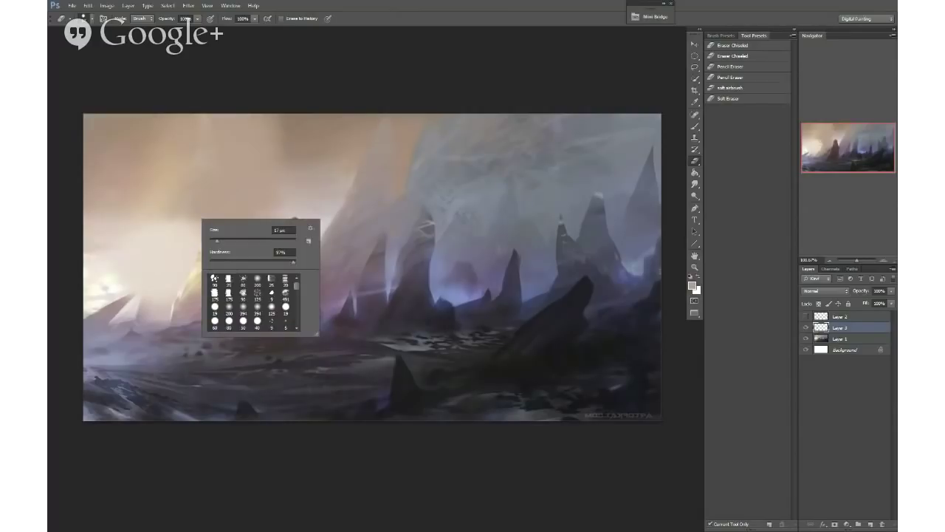
double_click(229, 280)
Step: Flip the canvas horizontally and copy the slanted foreground rock from Layer 1 onto its own layer using Quick Selection
key(ctrl+shift+h)
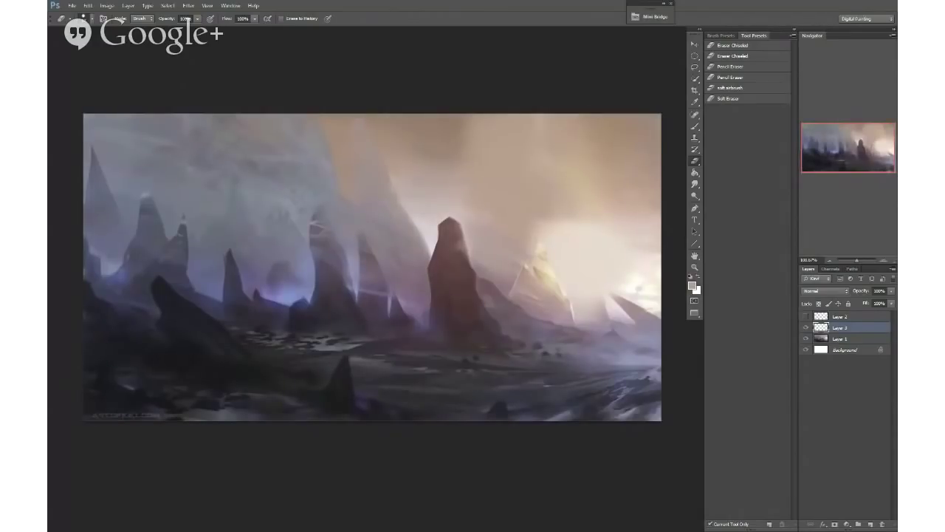
key(l)
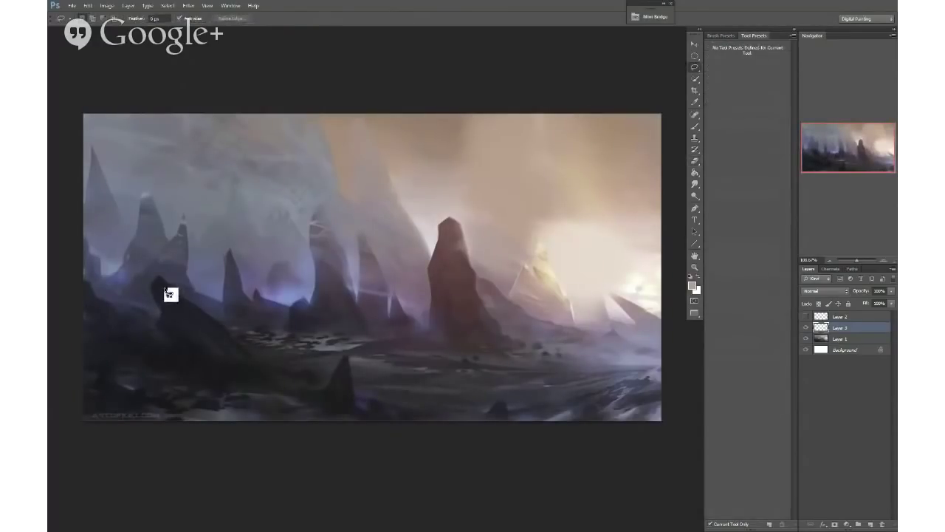
key(w)
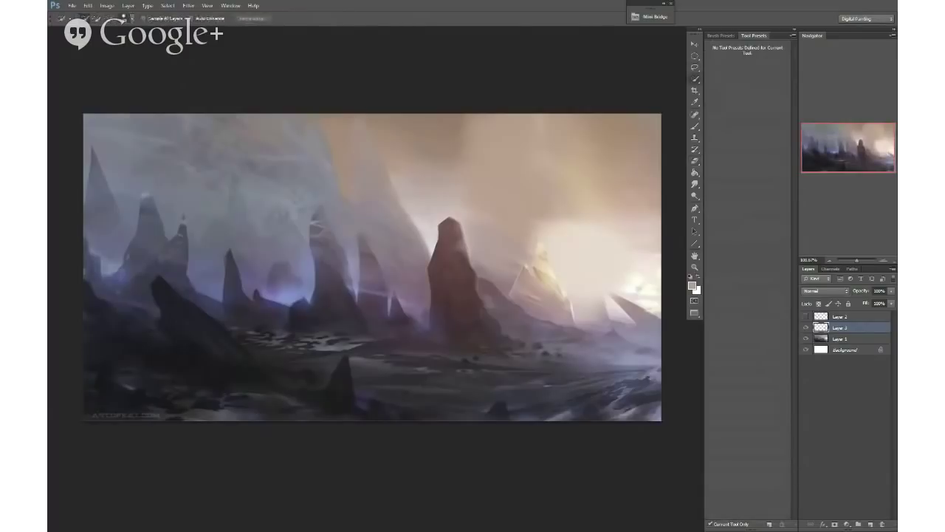
click(846, 339)
mouse_move(196, 341)
mouse_down()
mouse_move(170, 299)
mouse_move(175, 328)
mouse_move(248, 375)
mouse_up()
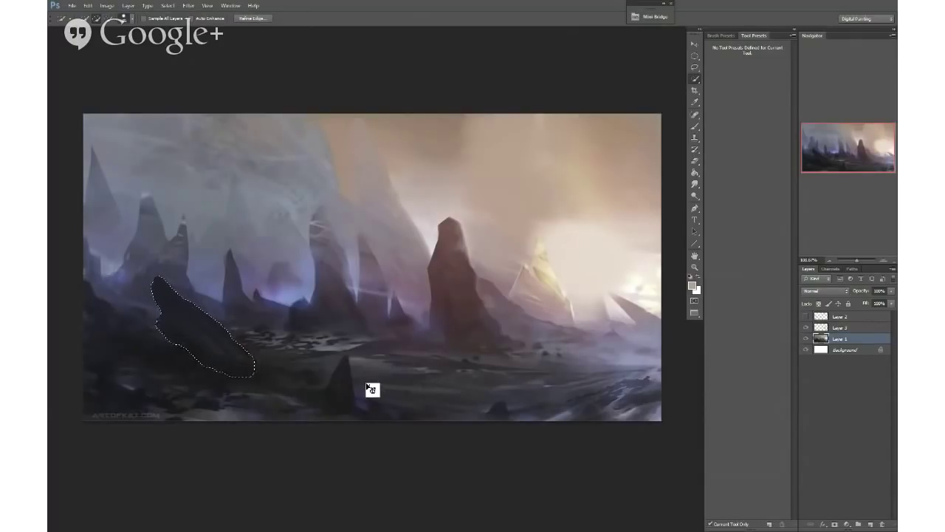
key(ctrl+j)
Step: Enlarge the copied rock and position it as a massive dark slope filling the lower left foreground
key(ctrl+t)
drag(150, 276, 88, 202)
drag(284, 327, 245, 302)
key(Return)
Step: Erase the lower edge of the enlarged rock to blend it into the ground, and flip the canvas back horizontally
key(e)
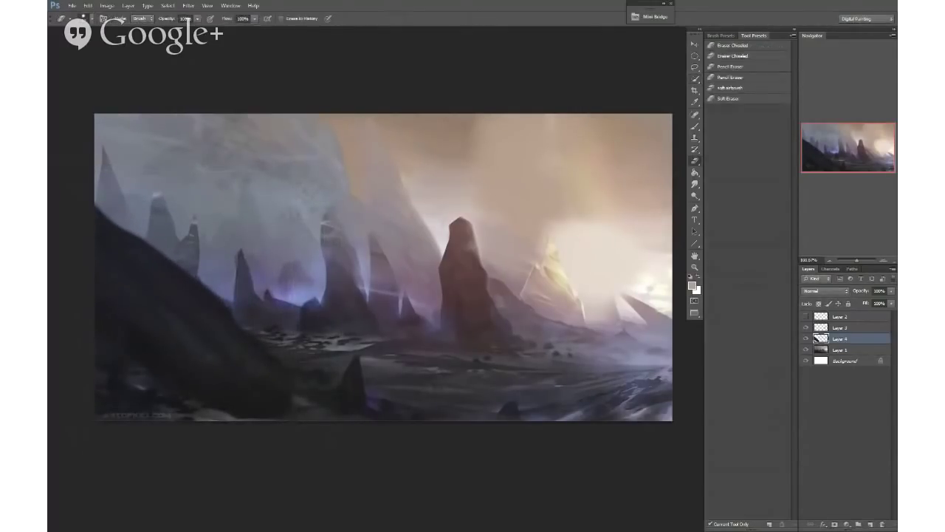
mouse_move(291, 392)
mouse_down()
mouse_move(258, 411)
mouse_move(206, 397)
mouse_up()
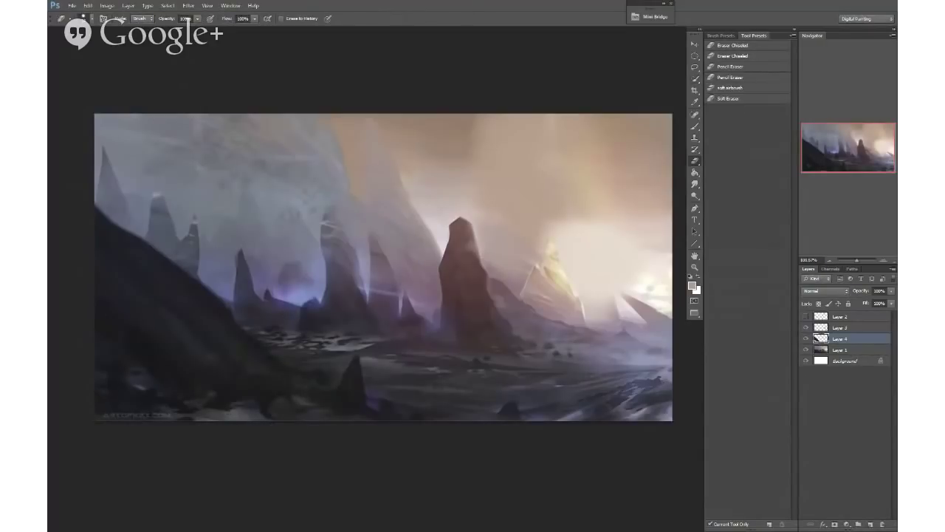
key(ctrl+shift+h)
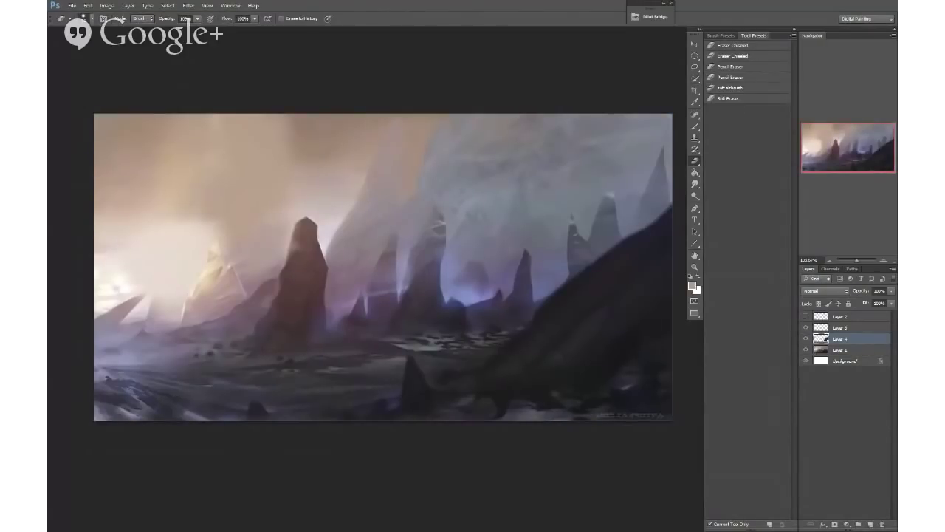
key(l)
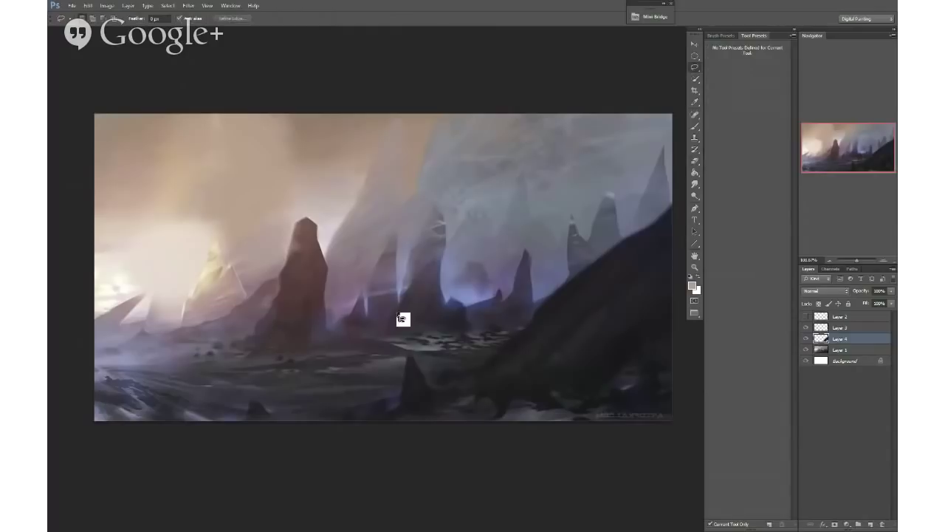
key(w)
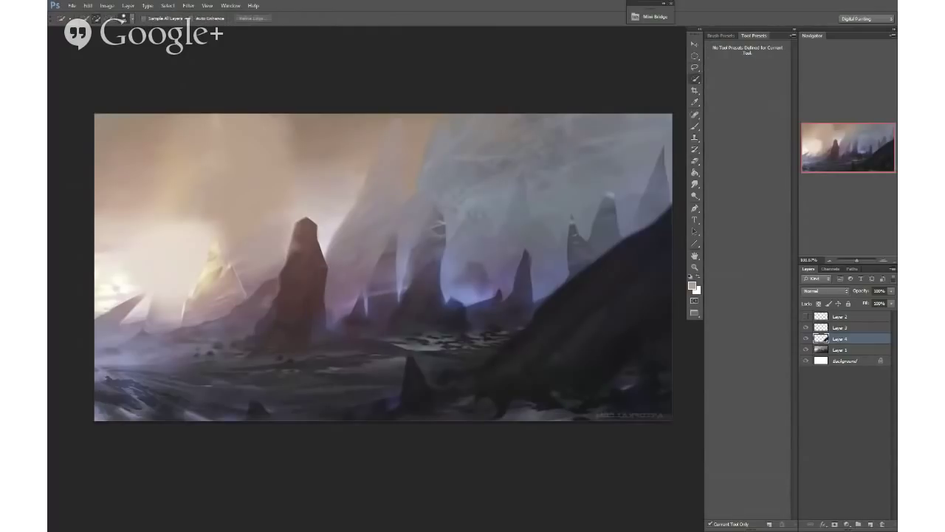
mouse_move(312, 284)
mouse_down()
mouse_move(308, 232)
mouse_move(280, 330)
mouse_move(298, 329)
mouse_up()
key(ctrl+d)
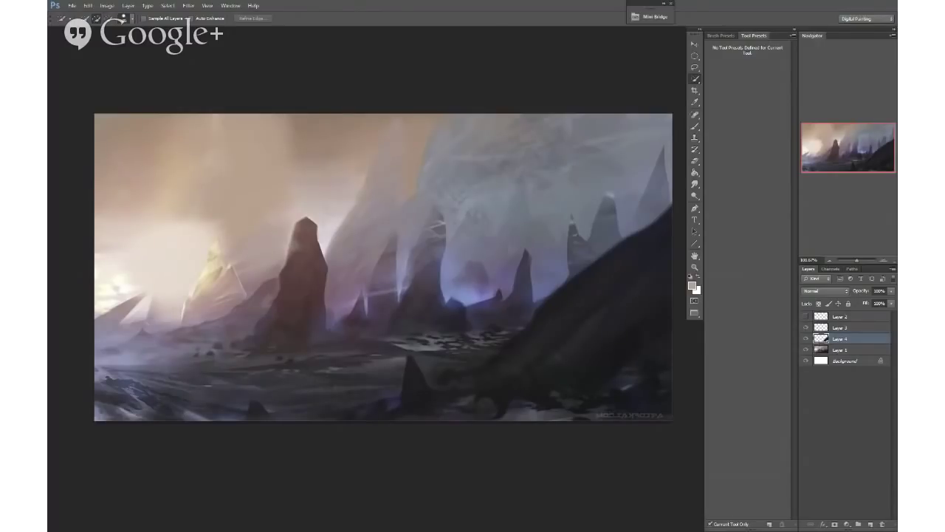
Step: Copy the tall central spire from Layer 1 onto its own layer using Quick Selection
drag(840, 350, 694, 338)
mouse_move(296, 328)
mouse_down()
mouse_move(305, 276)
mouse_move(312, 331)
mouse_move(265, 334)
mouse_move(285, 311)
mouse_move(305, 222)
mouse_up()
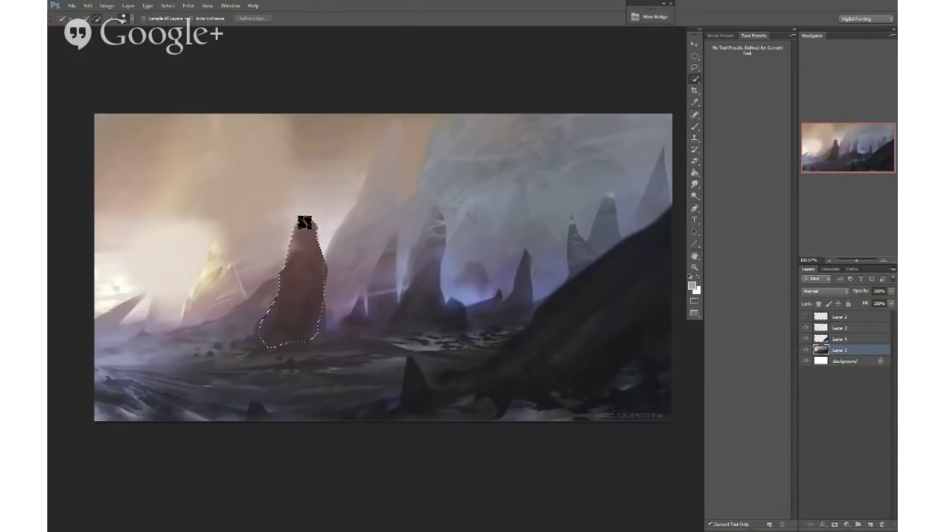
click(316, 325)
key(ctrl+j)
Step: Enlarge the copied spire and position it over the original so it towers high into the sky
key(ctrl+t)
drag(329, 214, 369, 172)
drag(321, 243, 302, 227)
drag(292, 153, 291, 135)
drag(311, 243, 307, 254)
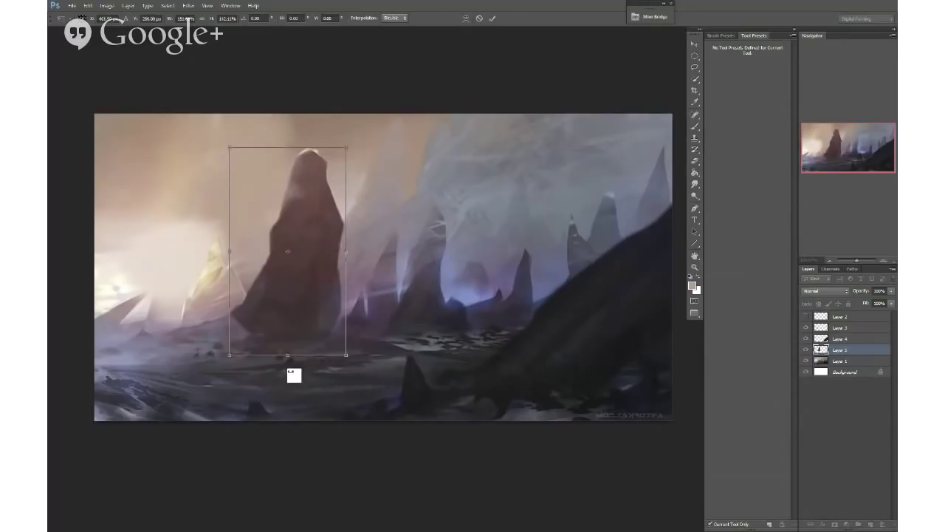
key(Return)
Step: Flip the canvas horizontally and paint the enlarged spire's outer base outward into a gentle slope using sampled rock colours
key(w)
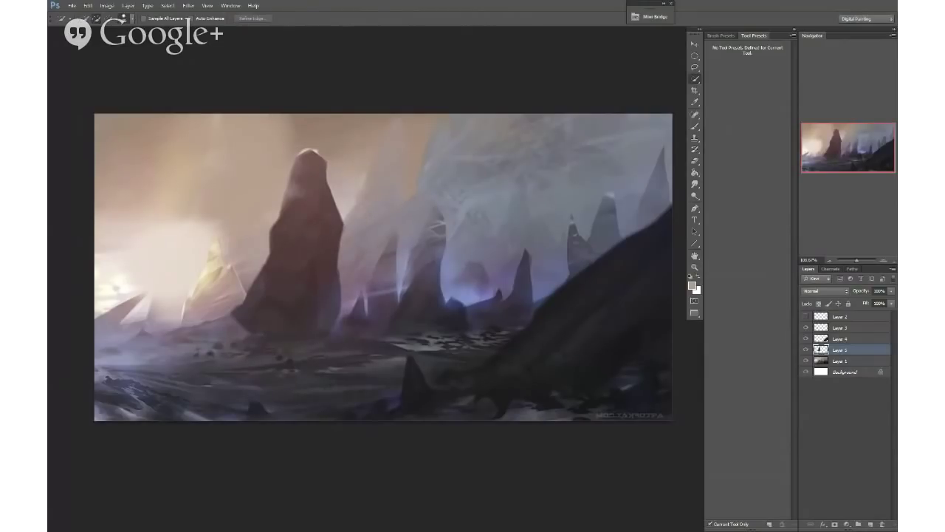
key(F5)
key(F5)
key(F4)
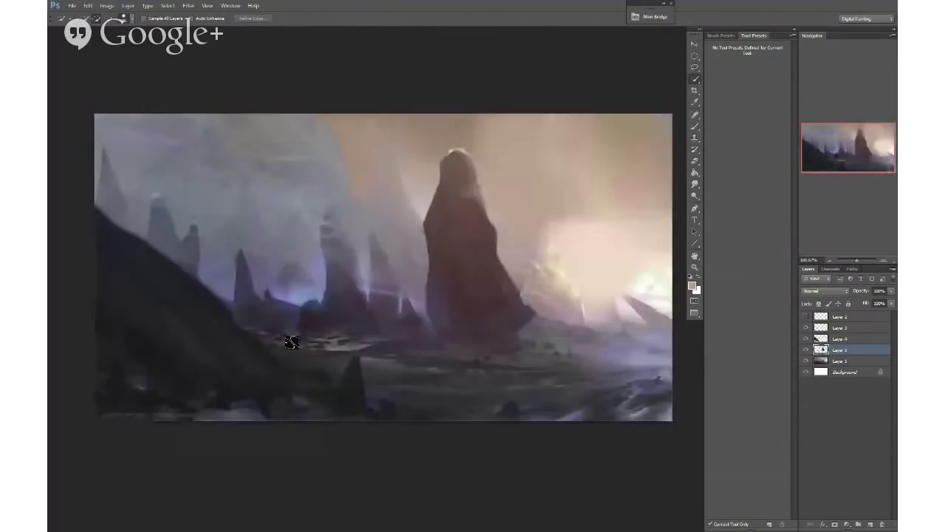
key(b)
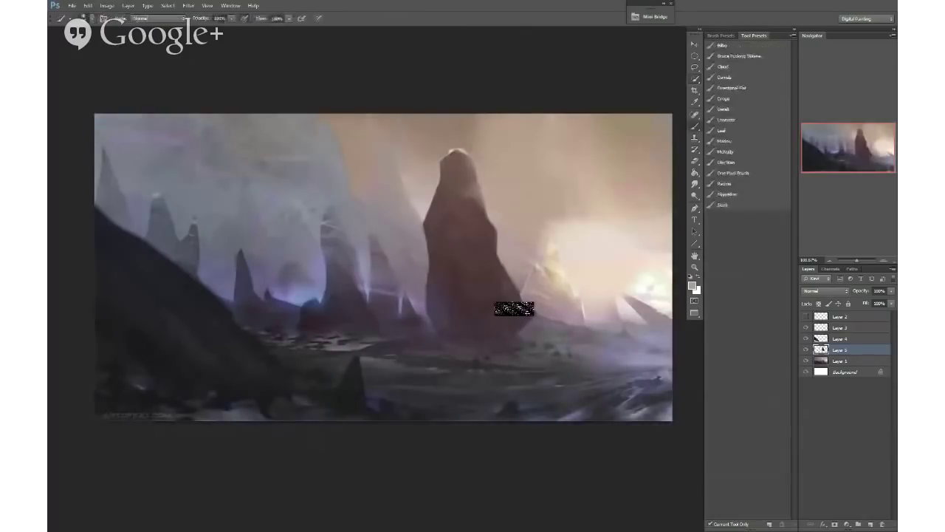
alt+right_click(500, 324)
drag(517, 325, 554, 337)
key(ctrl+z)
alt+click(518, 320)
alt+click(538, 329)
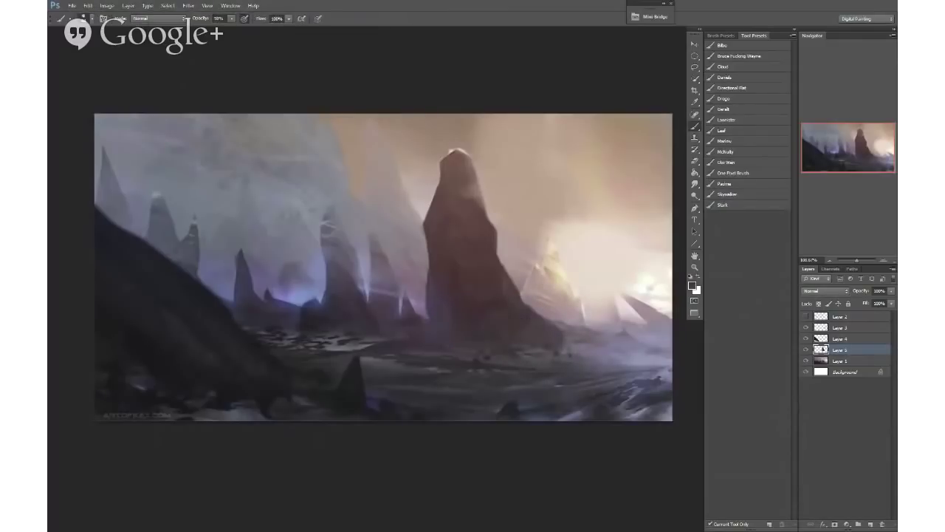
Step: Paint over the bright sun glow beside the large spire with a sampled pale sky colour
key(l)
drag(532, 218, 429, 226)
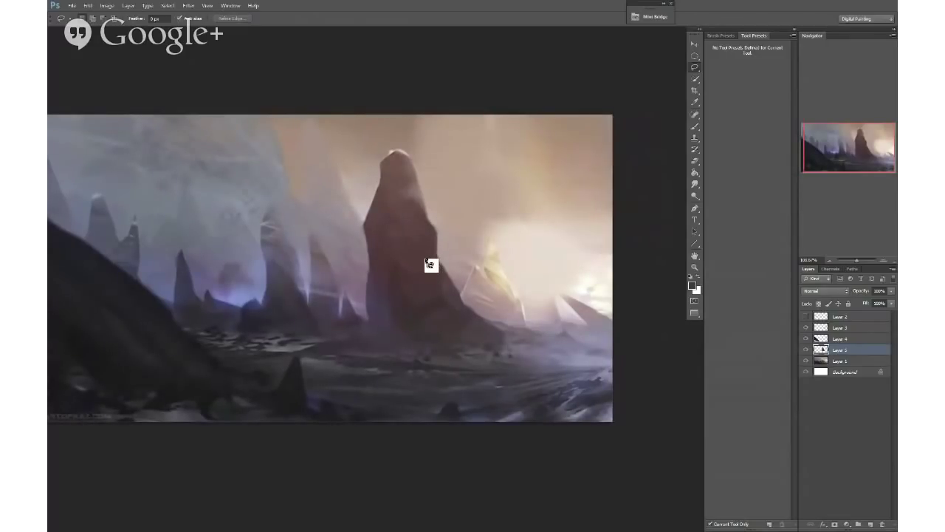
drag(383, 254, 413, 251)
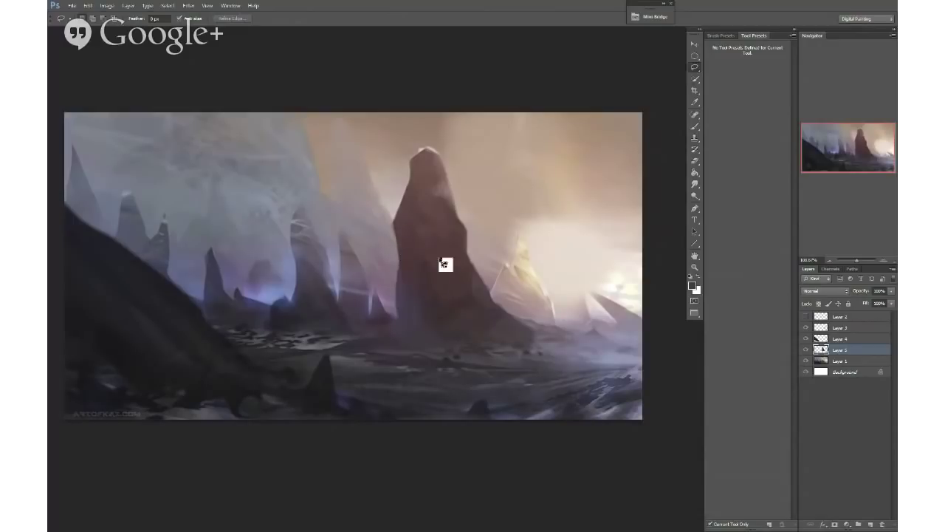
drag(470, 267, 454, 265)
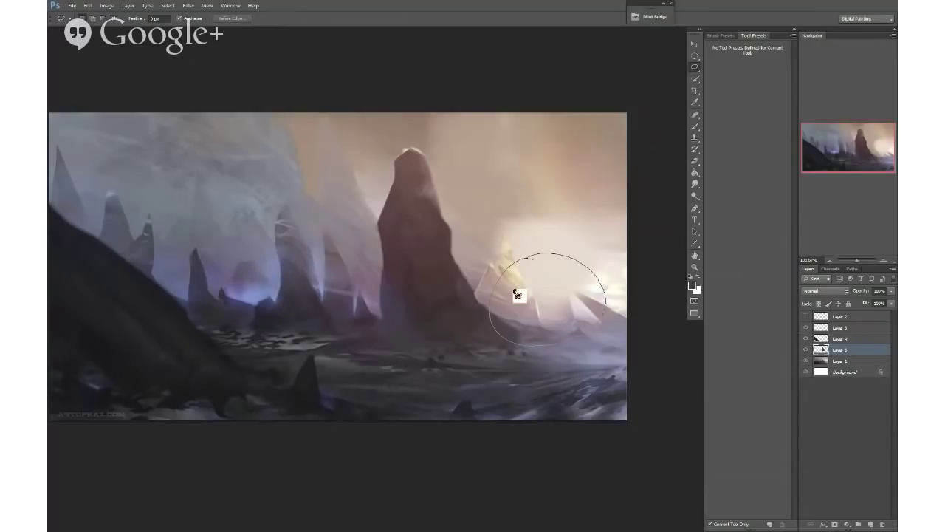
key(b)
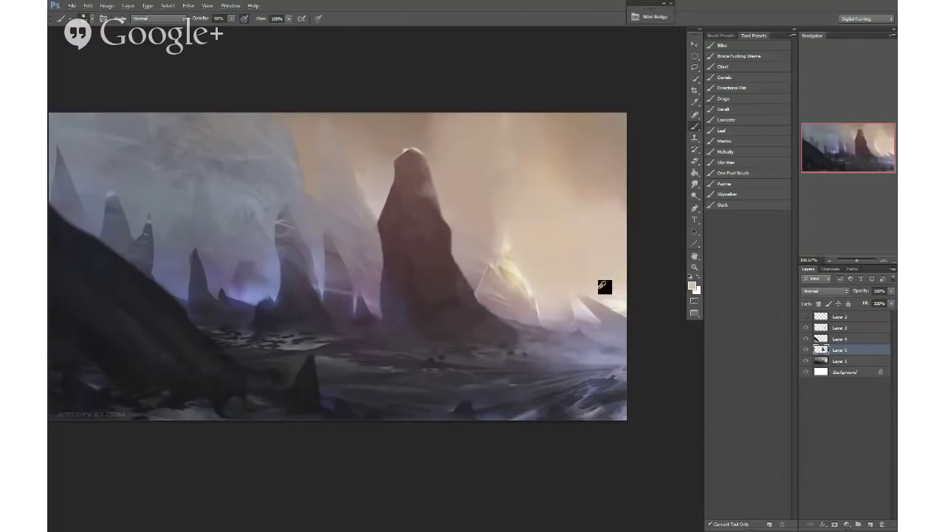
drag(467, 203, 483, 250)
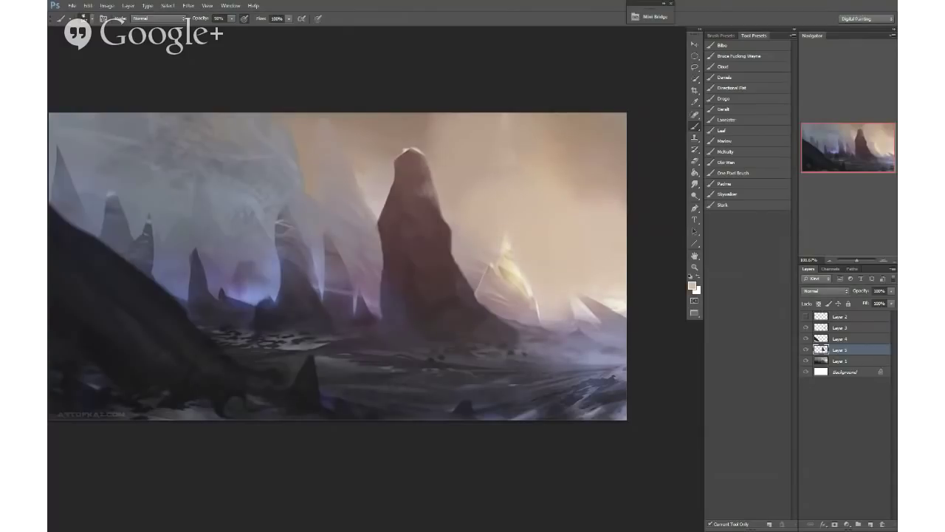
Step: Create a new layer above Layer 3 and paint soft warm tones over the bright sky beside the spire
drag(841, 327, 841, 329)
key(ctrl+shift+n)
key(Return)
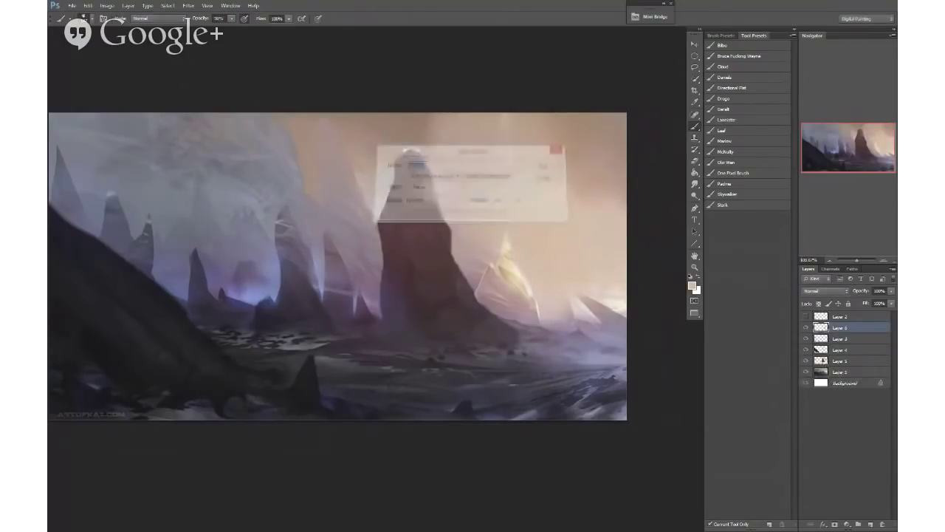
drag(563, 227, 527, 222)
drag(579, 200, 613, 204)
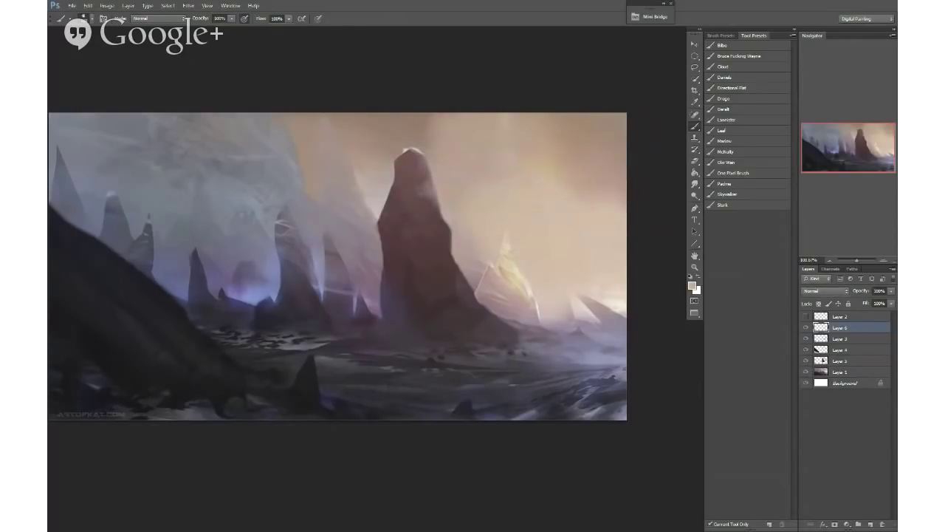
drag(599, 252, 571, 237)
drag(560, 223, 589, 228)
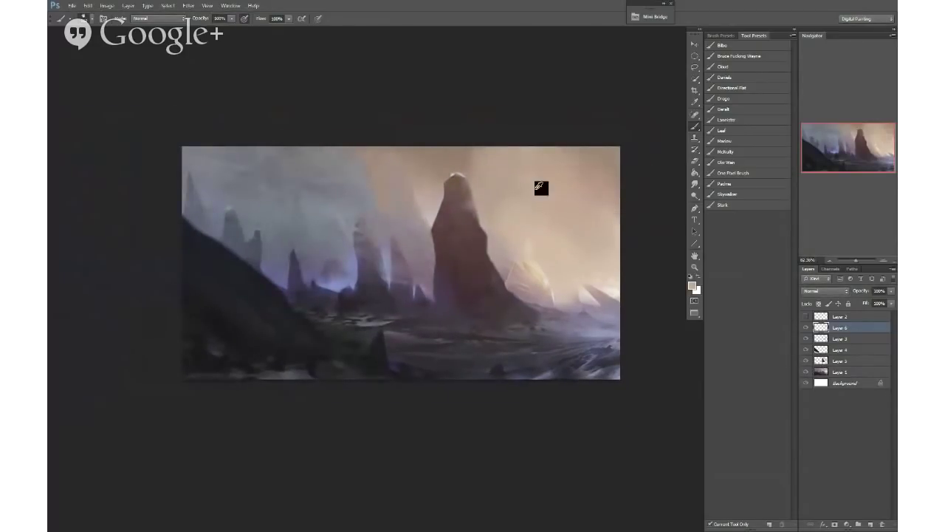
drag(533, 177, 517, 185)
Step: Paint darker brown clouds into the warm side of the upper sky using the Cloud brush preset
click(724, 66)
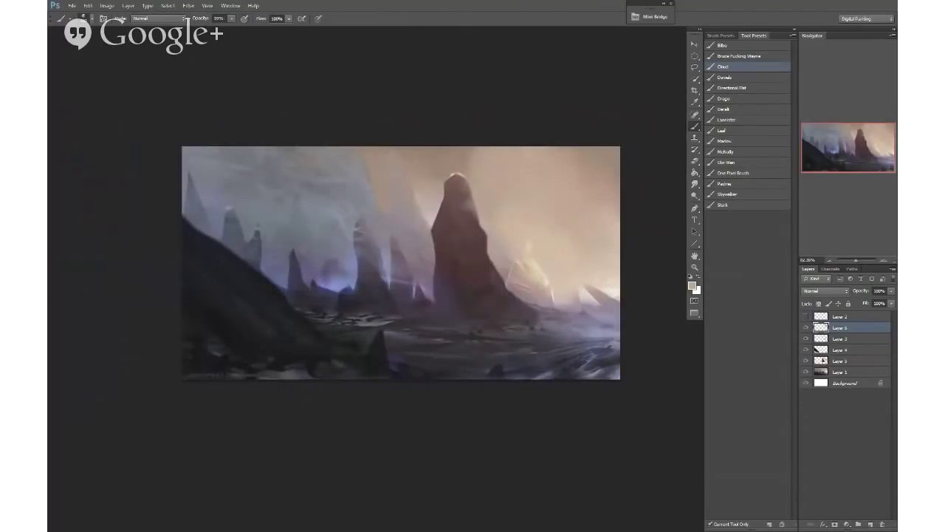
scroll(548, 213, up, 1)
mouse_move(534, 186)
mouse_down()
mouse_move(478, 181)
mouse_move(551, 176)
mouse_move(610, 214)
mouse_move(554, 220)
mouse_move(563, 215)
mouse_up()
alt+click(437, 148)
alt+click(546, 234)
alt+shift+right_click(580, 173)
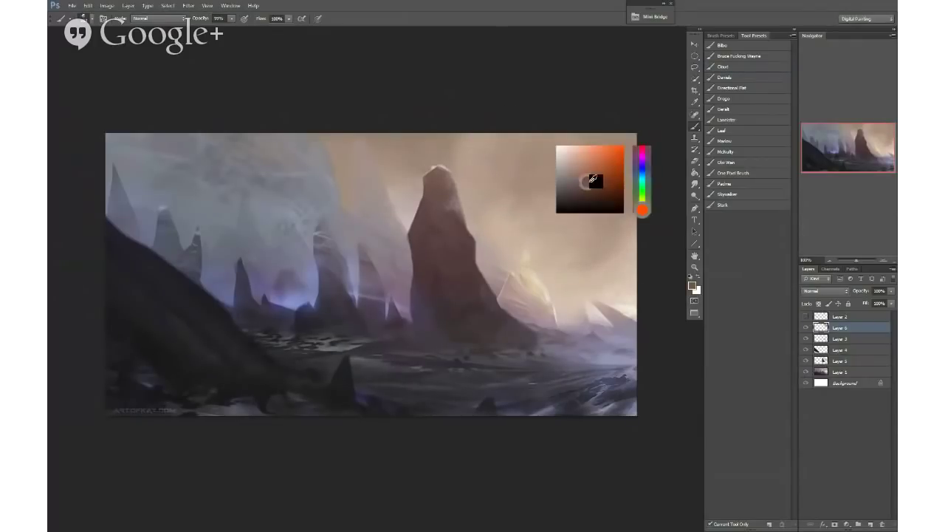
mouse_move(551, 170)
mouse_down()
mouse_move(612, 184)
mouse_move(593, 227)
mouse_move(613, 183)
mouse_up()
Step: Blend the clouds around the spire with resized Cloud brush strokes in sampled warm sky colours
alt+click(544, 222)
alt+right_click(599, 223)
alt+click(517, 184)
drag(454, 161, 471, 180)
alt+right_click(541, 198)
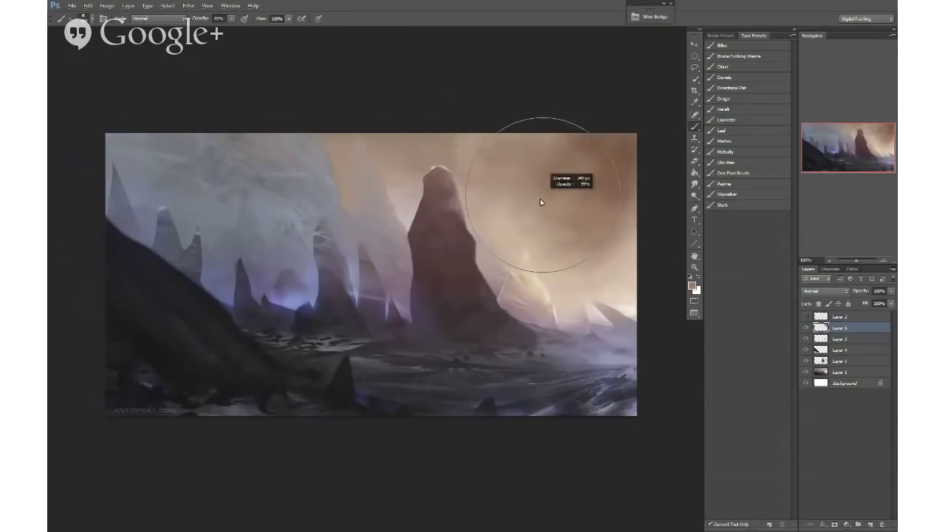
drag(622, 244, 624, 288)
mouse_move(582, 220)
mouse_down()
mouse_move(616, 193)
mouse_move(596, 169)
mouse_move(615, 155)
mouse_move(580, 194)
mouse_up()
alt+click(581, 149)
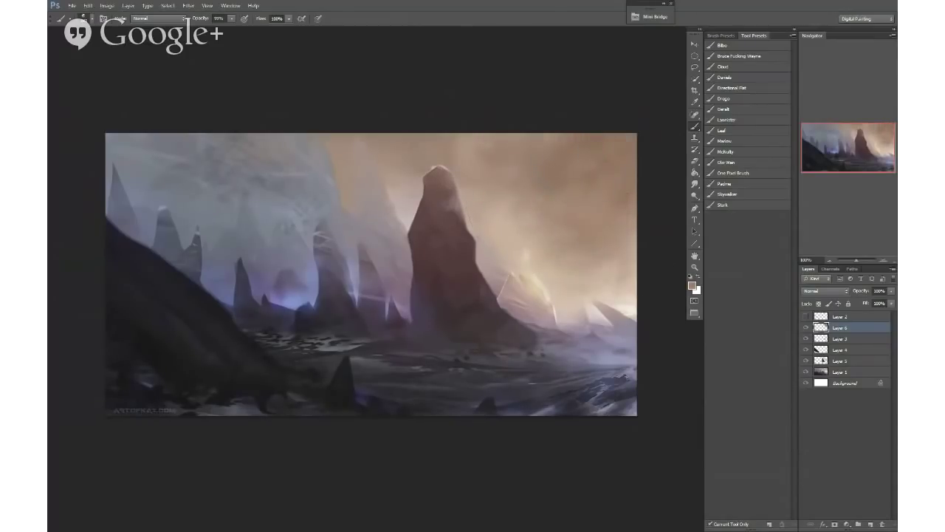
alt+right_click(390, 148)
Step: Create another new layer above the cloud layer and choose the Daniels brush preset
key(l)
key(ctrl+shift+n)
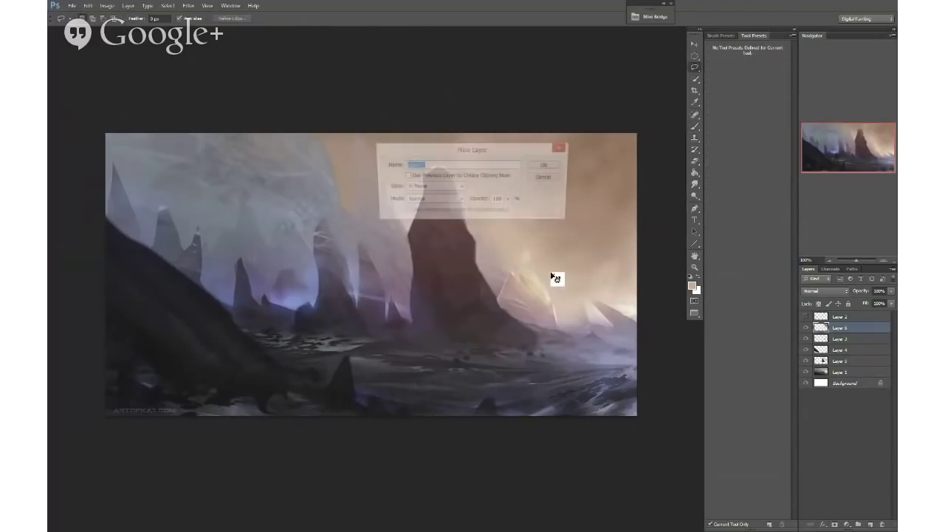
key(Return)
scroll(472, 222, up, 1)
drag(484, 224, 472, 225)
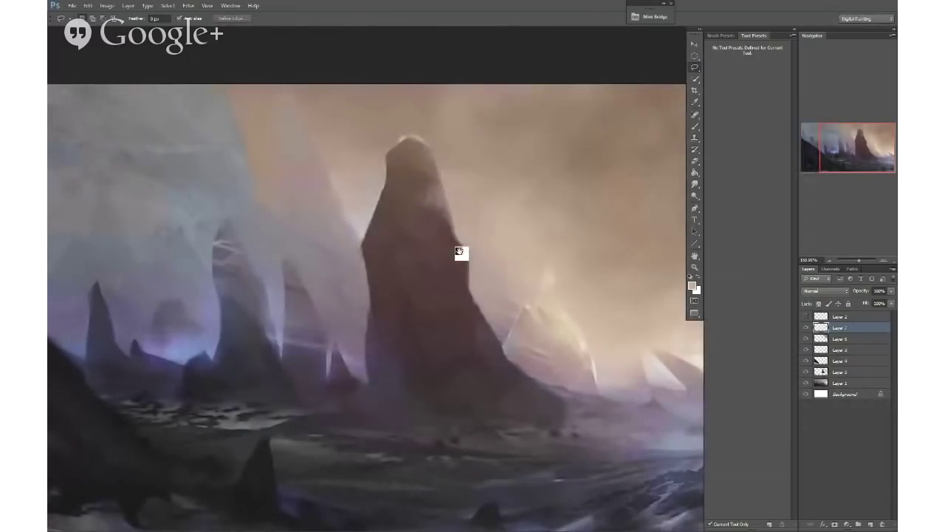
drag(413, 156, 416, 150)
scroll(404, 207, down, 1)
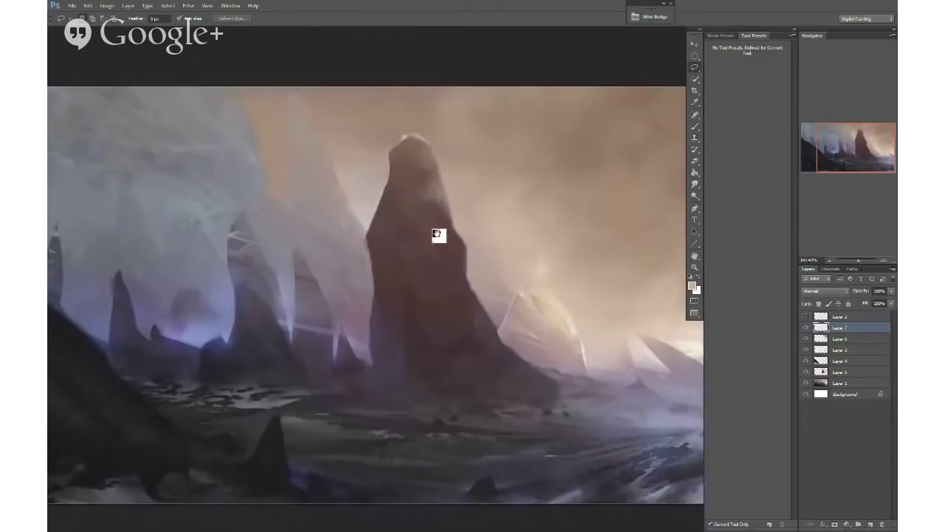
drag(458, 327, 445, 173)
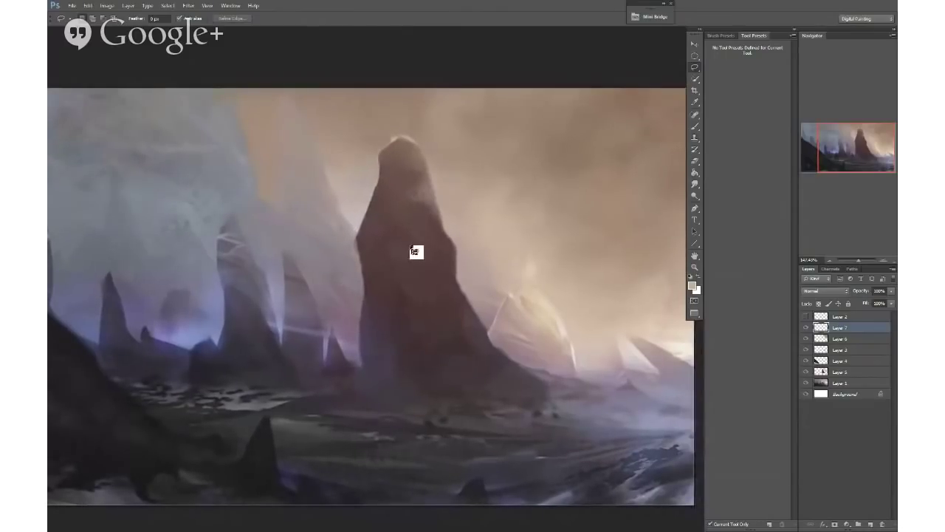
scroll(412, 248, down, 1)
key(b)
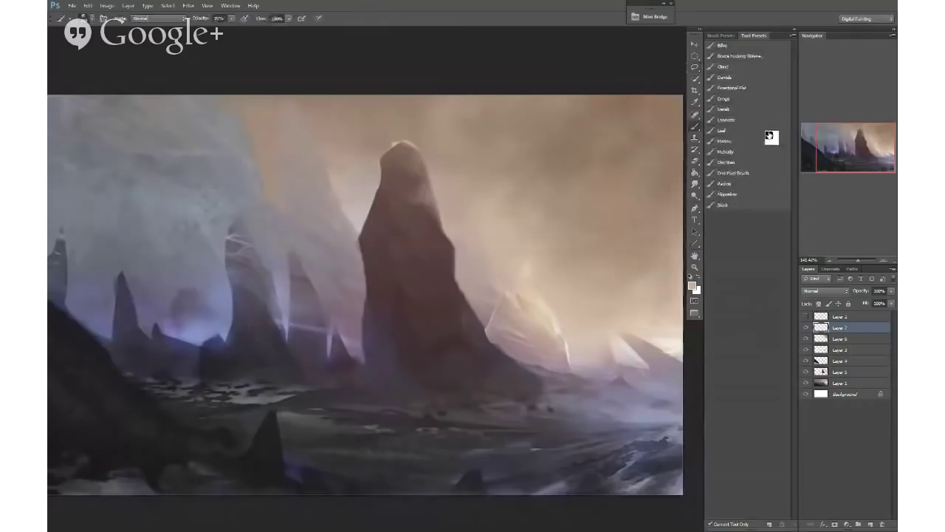
click(725, 77)
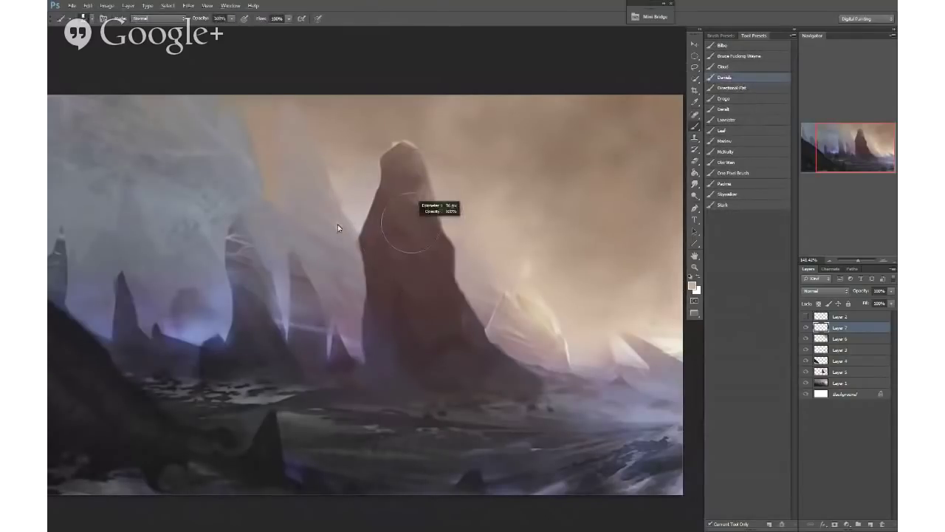
Step: Paint a fuller, rounded shoulder on the spire's shaded side using sampled rock colours
alt+click(403, 219)
drag(381, 198, 379, 252)
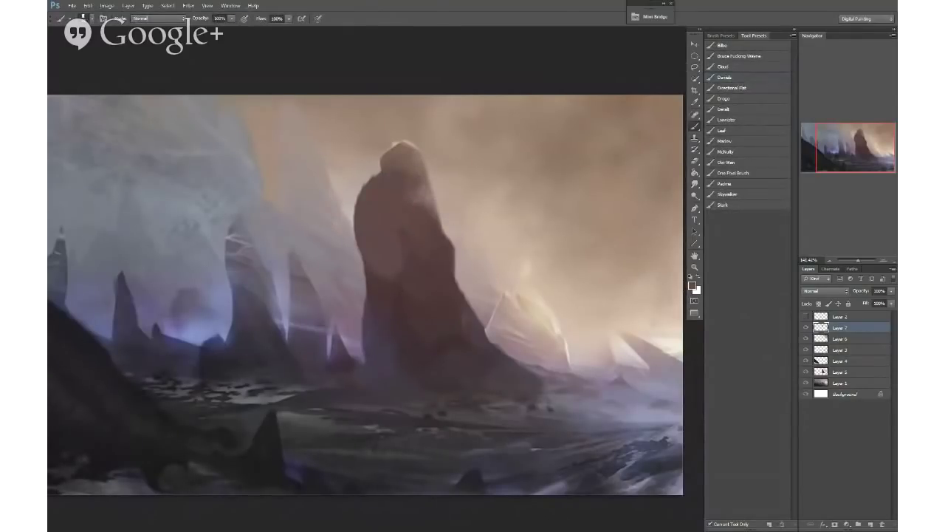
key(ctrl+z)
alt+right_click(398, 224)
alt+click(385, 232)
drag(388, 184, 367, 253)
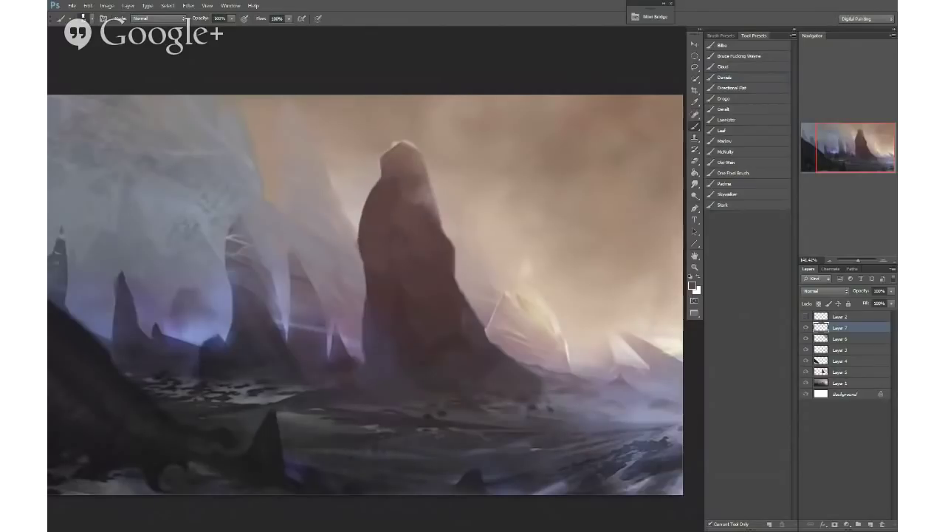
Step: Paint broad reddish-brown and darker planes across the spire's body and sunlit slope with sampled colours
alt+click(391, 239)
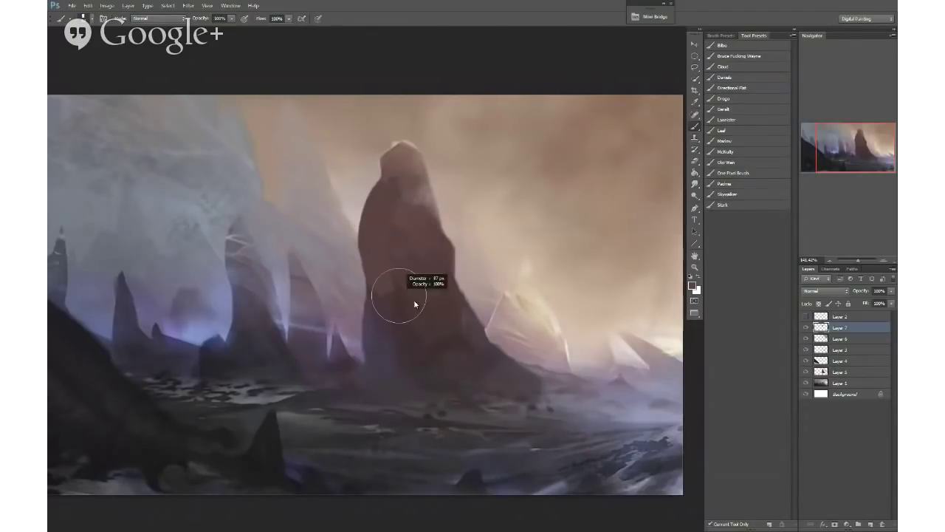
mouse_move(447, 293)
mouse_down()
mouse_move(444, 311)
mouse_move(515, 368)
mouse_up()
key(ctrl+z)
alt+right_click(459, 325)
alt+click(424, 283)
drag(422, 219, 433, 256)
drag(443, 298, 403, 299)
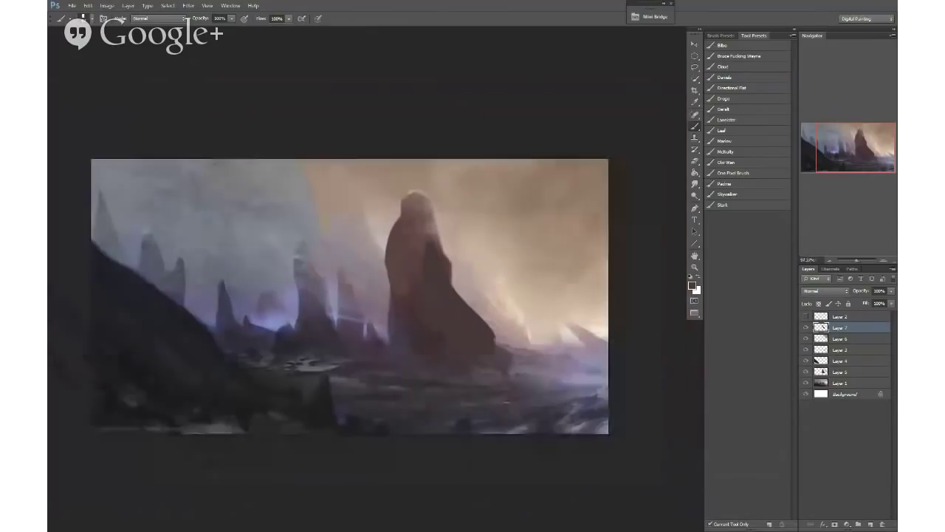
alt+right_click(412, 295)
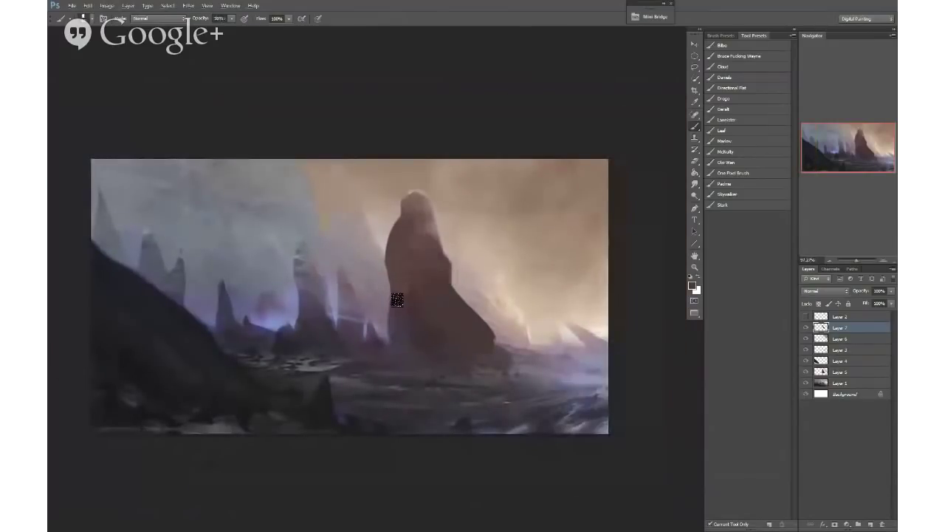
alt+click(401, 259)
drag(390, 329, 405, 336)
Step: Flip the canvas horizontally, add blocky shading to the spire's lower body, and trim its sunlit slope with a sampled background colour
key(ctrl+shift+h)
mouse_move(288, 275)
mouse_down()
mouse_move(303, 331)
mouse_move(309, 318)
mouse_up()
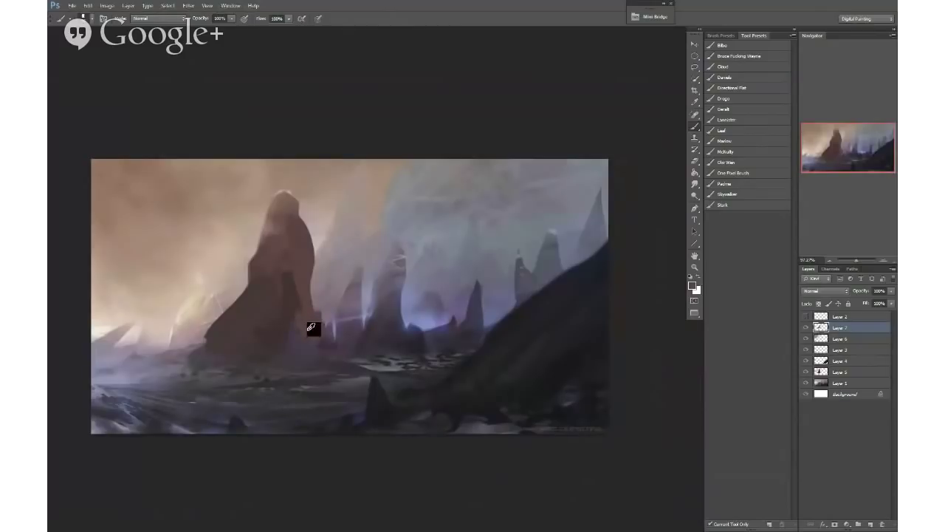
alt+click(297, 342)
alt+click(289, 306)
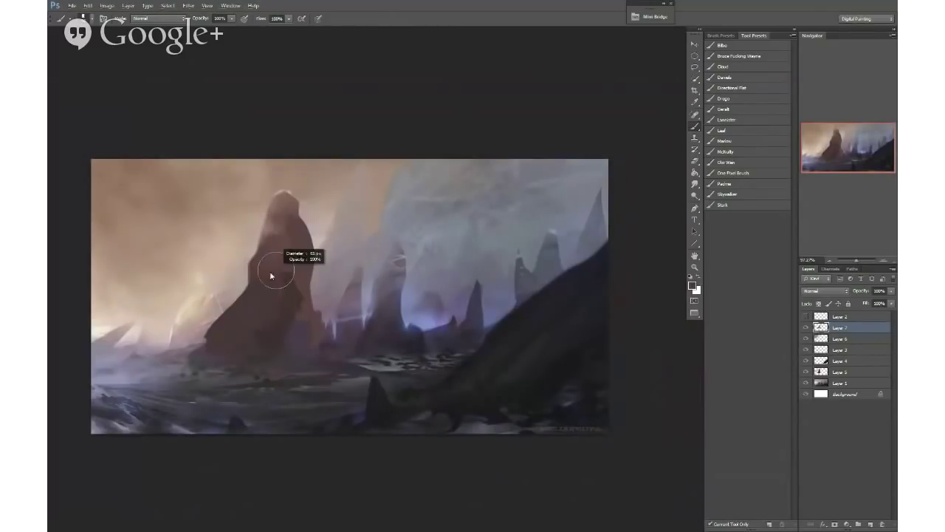
alt+click(201, 324)
drag(213, 314, 210, 333)
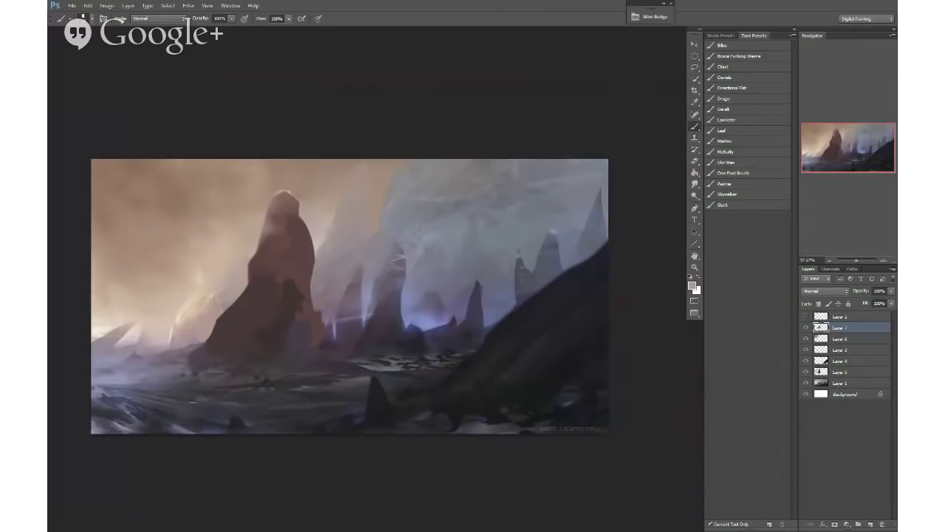
alt+click(238, 274)
alt+click(243, 279)
Step: Hide Layer 7 with the spire repaint, flip the canvas horizontally again, and switch to the Lasso tool
drag(805, 331, 786, 330)
click(808, 328)
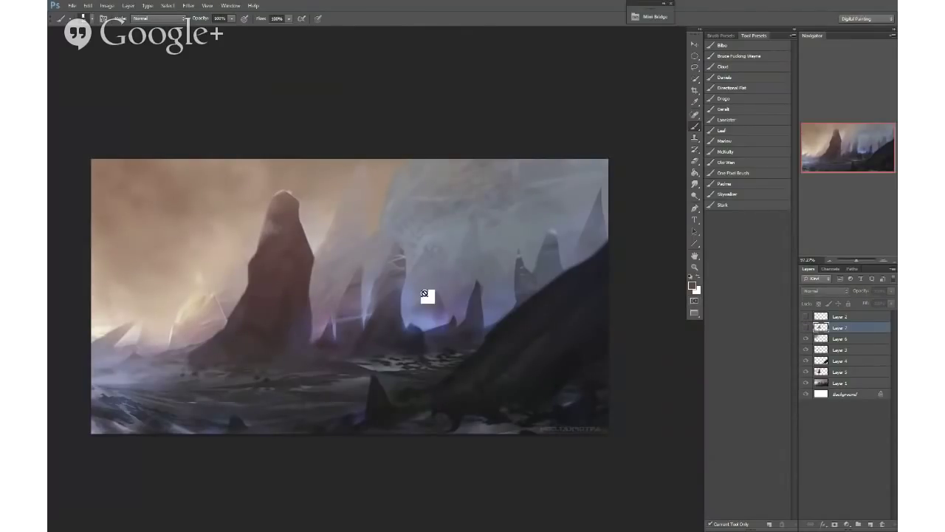
key(ctrl+shift+h)
drag(342, 277, 447, 228)
key(alt)
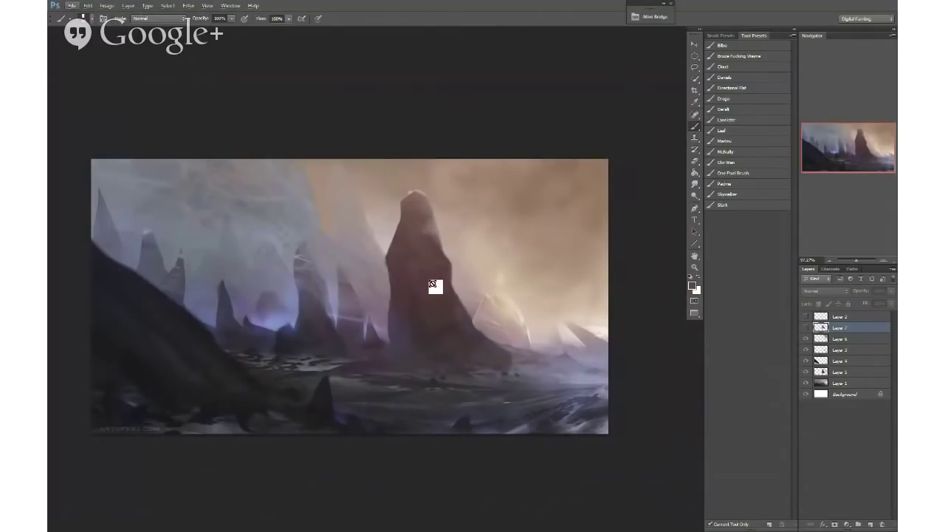
key(l)
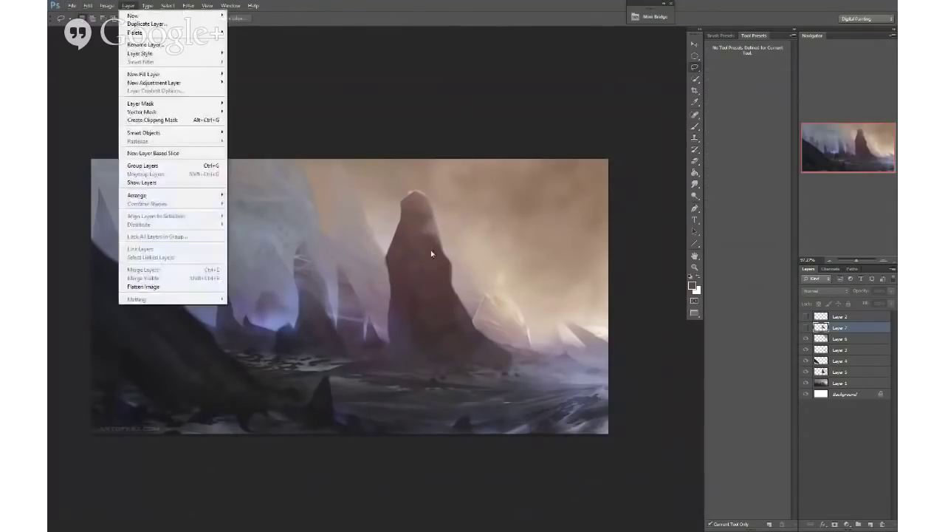
Step: Replace the hidden spire repaint layer with a new, empty layer above Layer 6
click(432, 253)
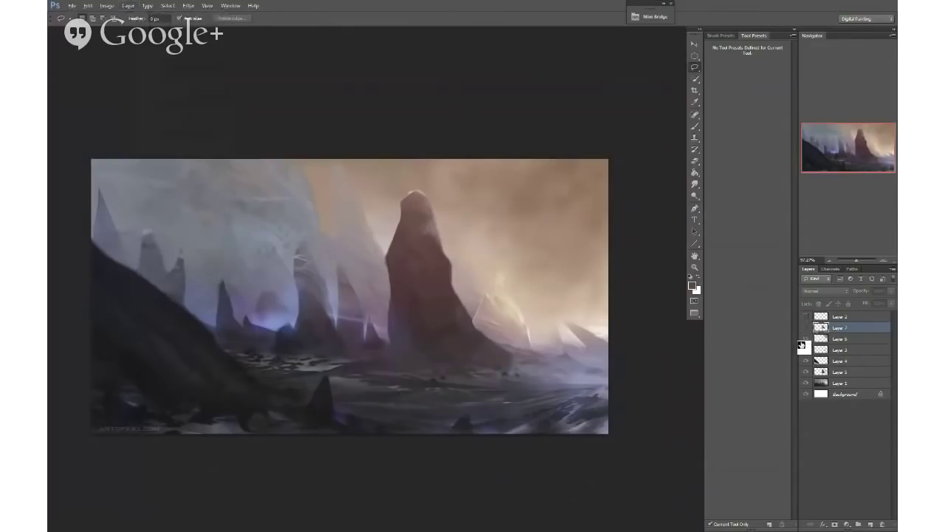
key(b)
key(ctrl+shift+n)
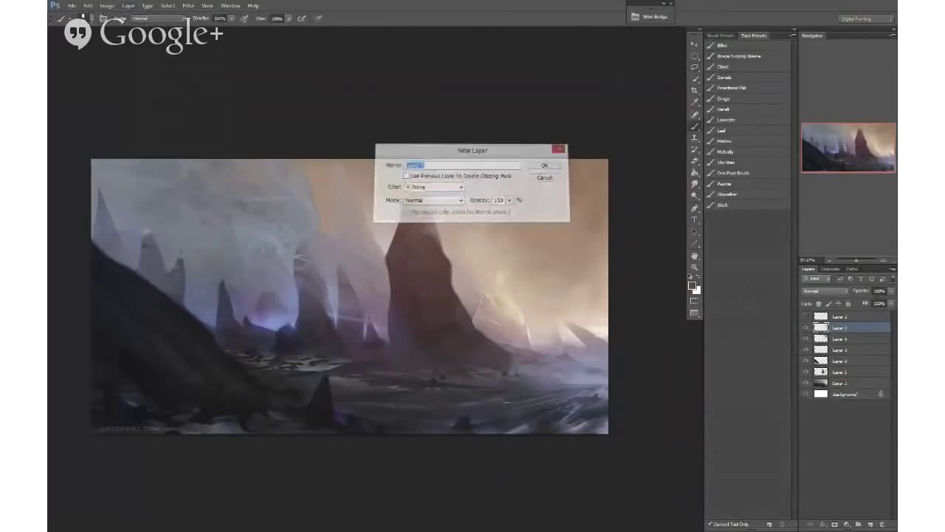
key(Escape)
Step: Lasso a narrow, jagged strip along the upper spire's sunlit edge and invert the selection
scroll(441, 229, up, 2)
key(l)
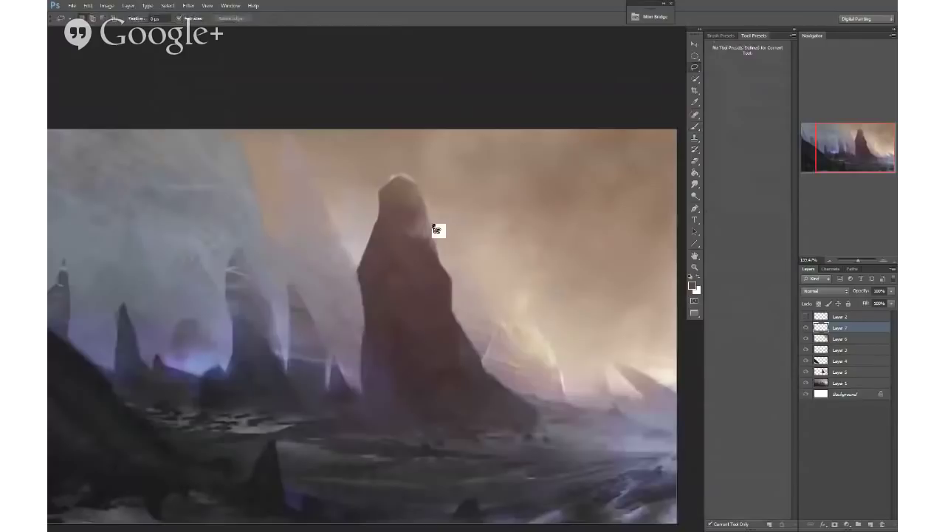
key(shift+l)
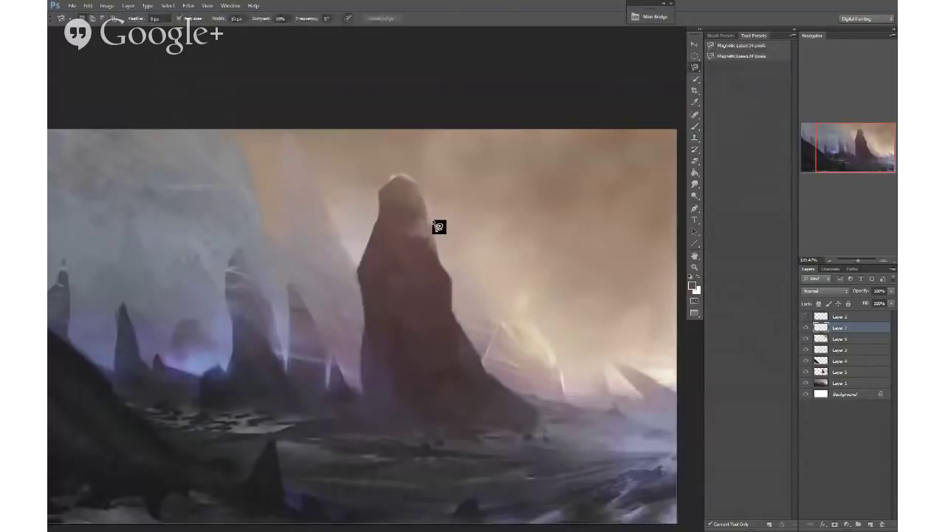
drag(444, 246, 406, 237)
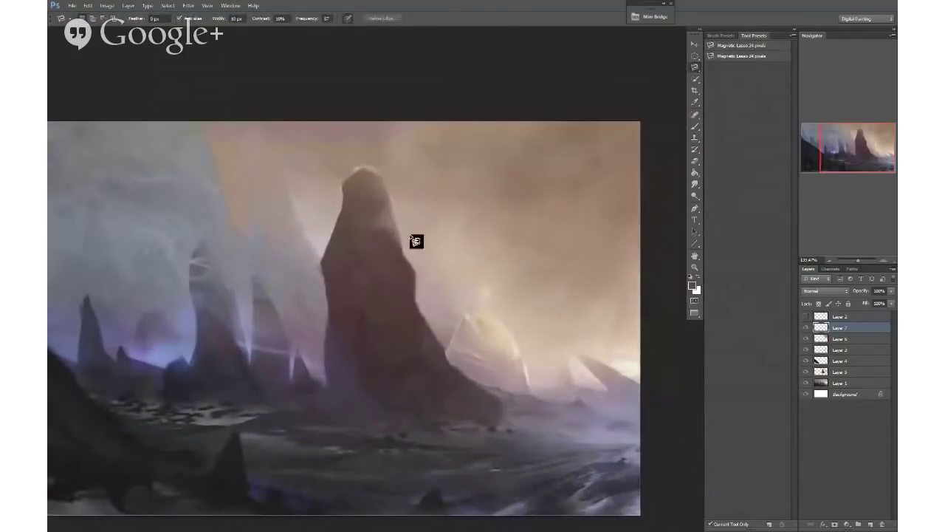
scroll(414, 214, up, 1)
key(shift+l)
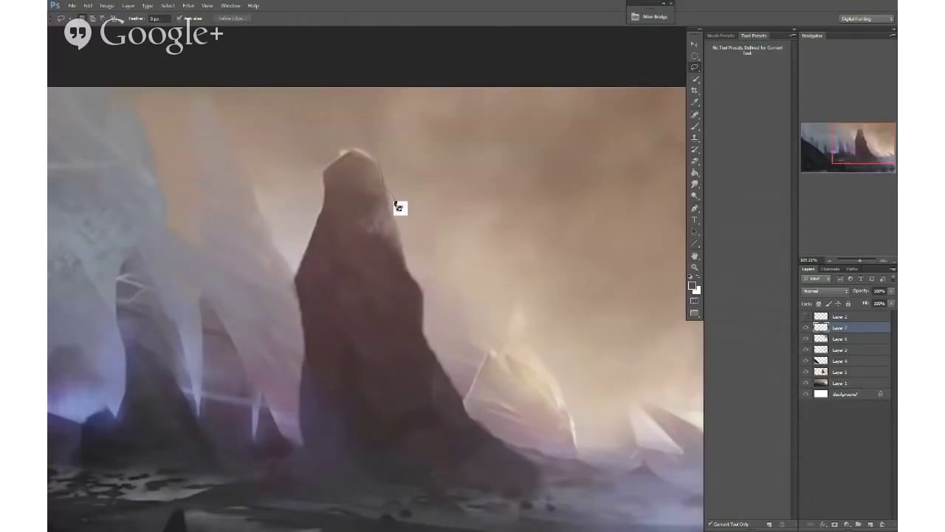
drag(400, 245, 410, 199)
drag(385, 153, 380, 157)
key(e)
alt+right_click(387, 195)
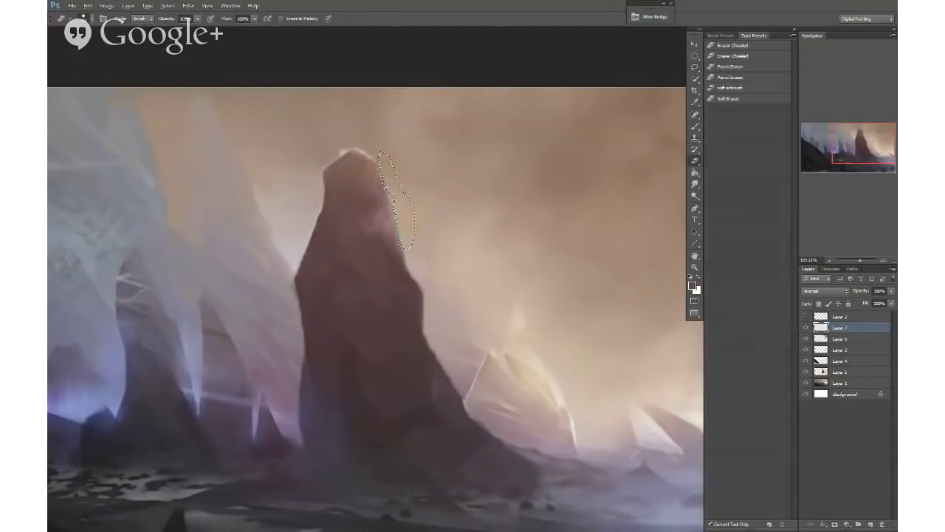
key(b)
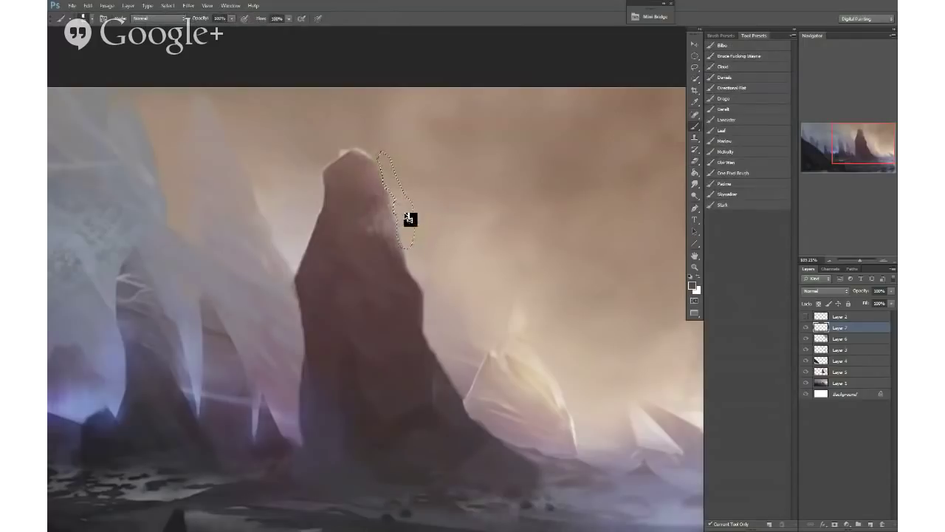
key(ctrl+shift+i)
Step: Paint the upper spire up to the selection edge with sampled rock colours and the Lannister brush, and clear the selection
alt+click(363, 227)
mouse_move(389, 222)
mouse_down()
mouse_move(386, 195)
mouse_move(371, 222)
mouse_move(377, 160)
mouse_up()
alt+click(367, 218)
alt+click(359, 226)
drag(354, 207, 385, 233)
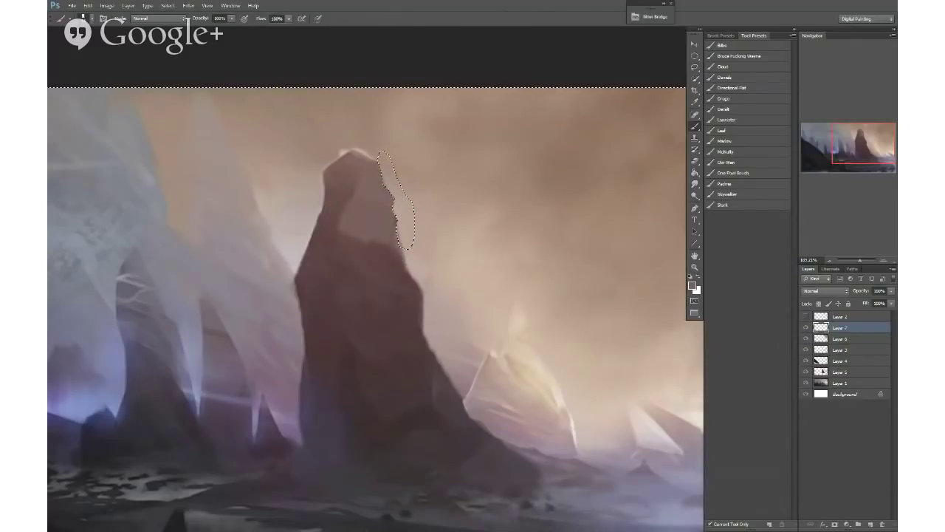
click(727, 120)
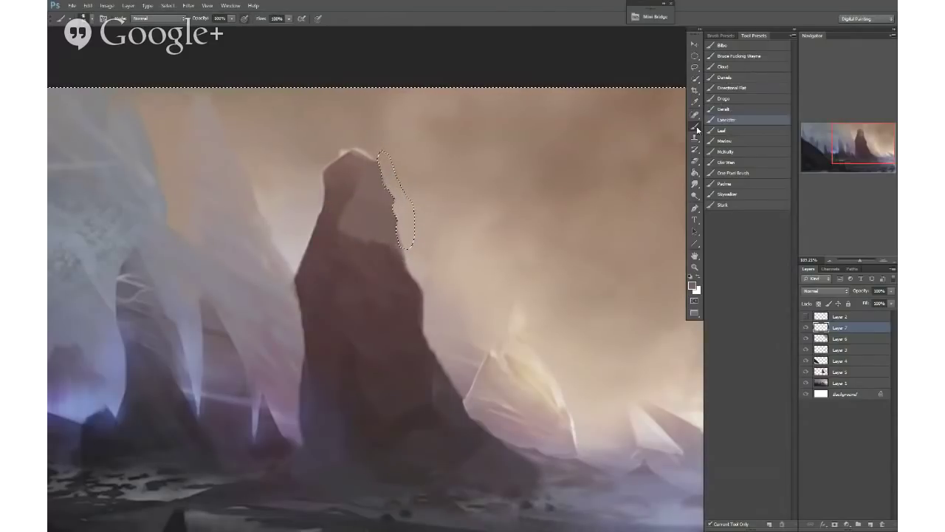
alt+click(341, 207)
mouse_move(356, 227)
mouse_down()
mouse_move(382, 194)
mouse_move(384, 226)
mouse_up()
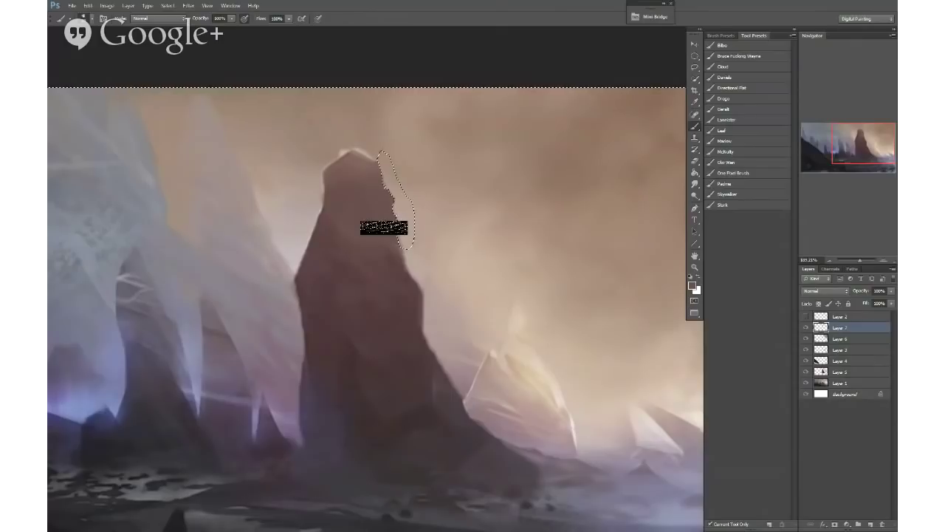
alt+click(385, 303)
key(ctrl+d)
Step: Chip and roughen the spire's upper sunlit edge using sampled rock and sky colours
scroll(386, 271, down, 3)
alt+click(392, 191)
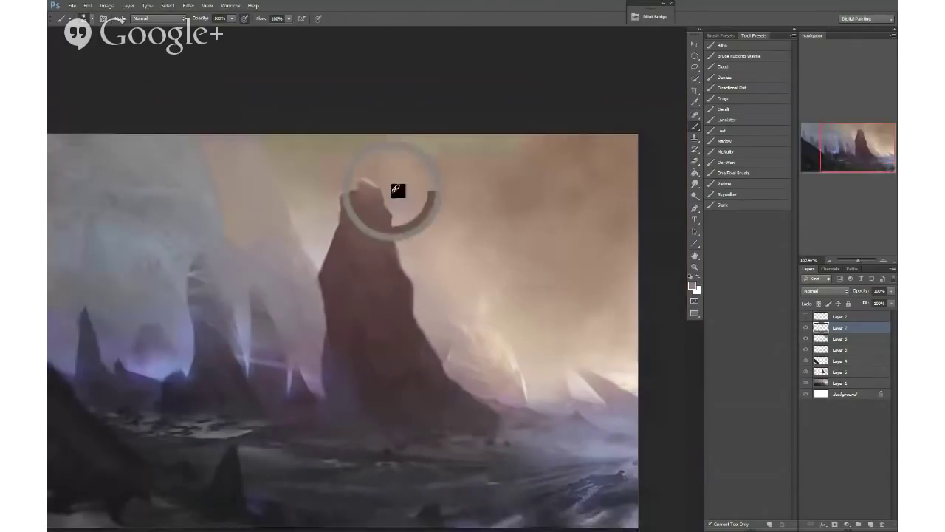
scroll(401, 224, up, 1)
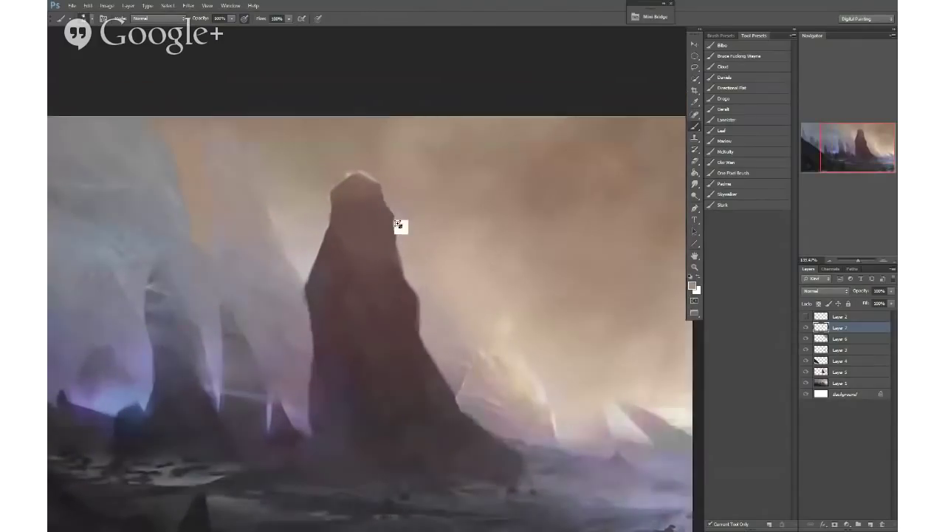
alt+click(388, 194)
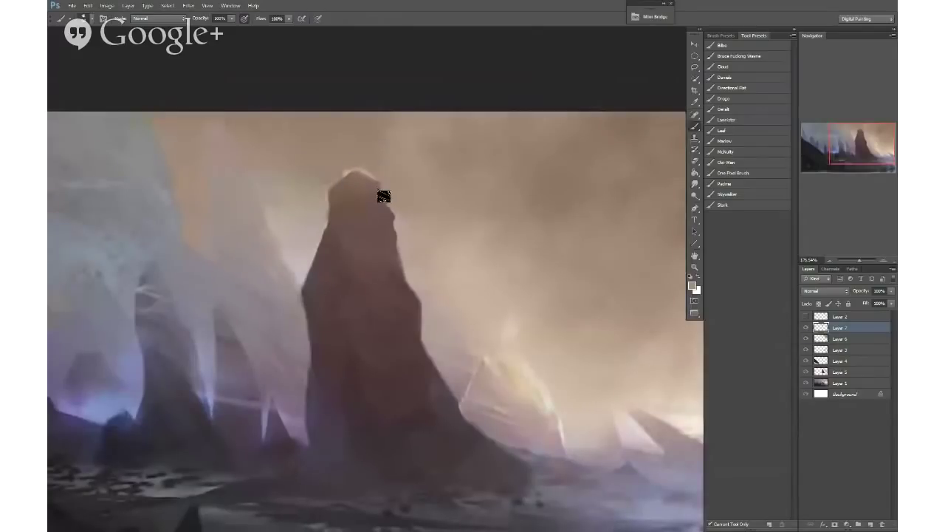
alt+click(387, 232)
alt+click(407, 248)
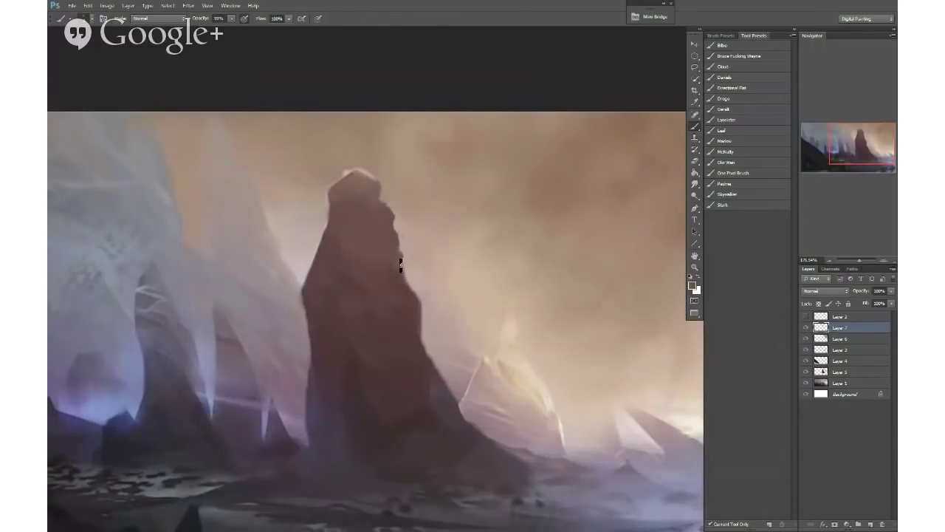
Step: Paint soft greyish mist across the spire's base and lower sunlit slope with sampled ground colours
scroll(403, 293, down, 3)
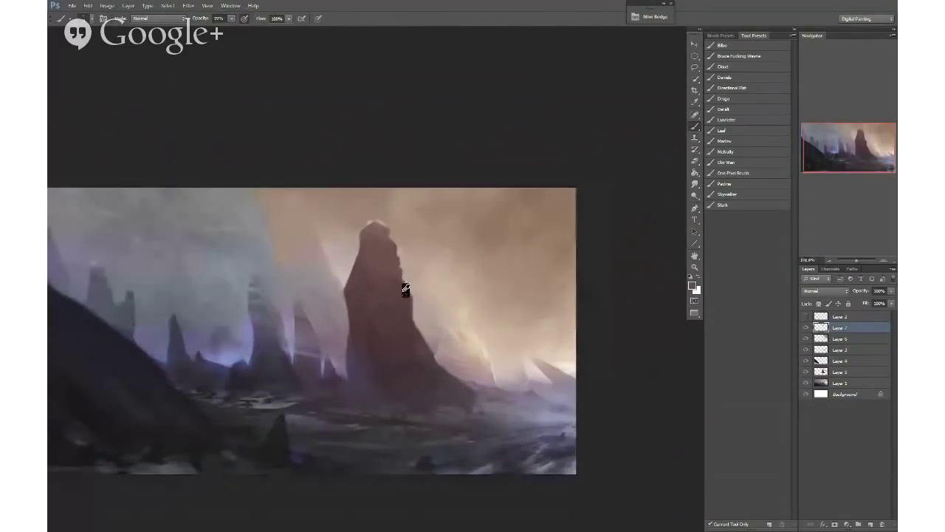
drag(408, 354, 483, 396)
alt+click(487, 413)
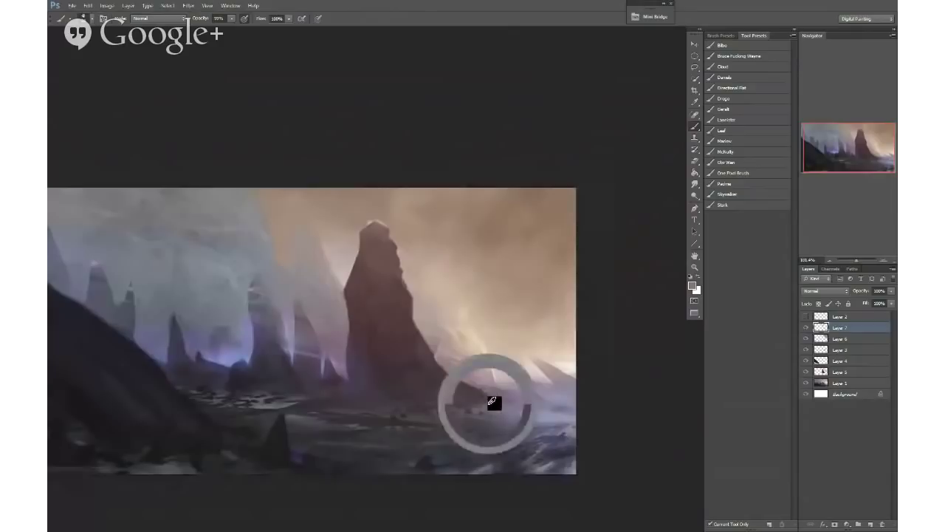
mouse_move(483, 398)
mouse_down()
mouse_move(452, 402)
mouse_move(414, 380)
mouse_move(405, 401)
mouse_up()
drag(379, 314, 447, 213)
mouse_move(439, 271)
mouse_down()
mouse_move(403, 284)
mouse_move(432, 280)
mouse_up()
mouse_move(265, 334)
mouse_down()
mouse_move(361, 300)
mouse_move(57, 373)
mouse_up()
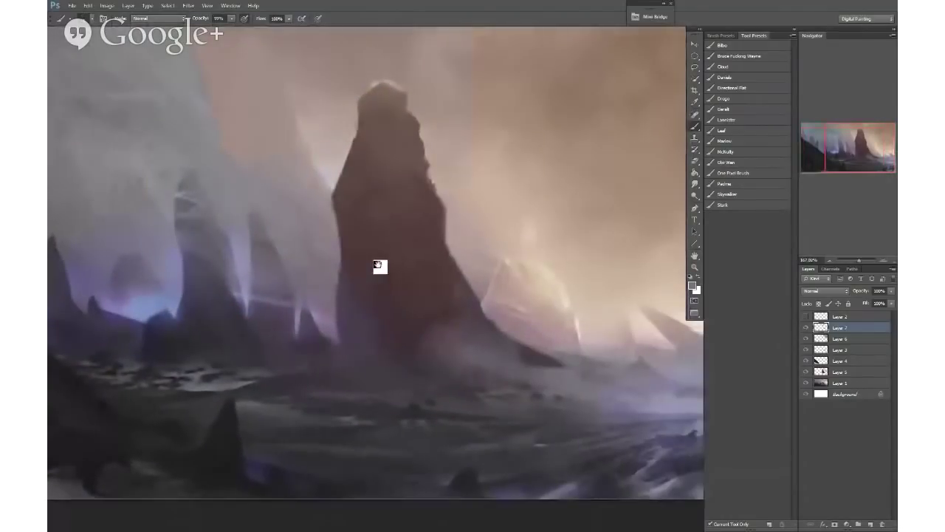
Step: Paint over the bright pale peak beside the central spire with sampled sky colours
key(w)
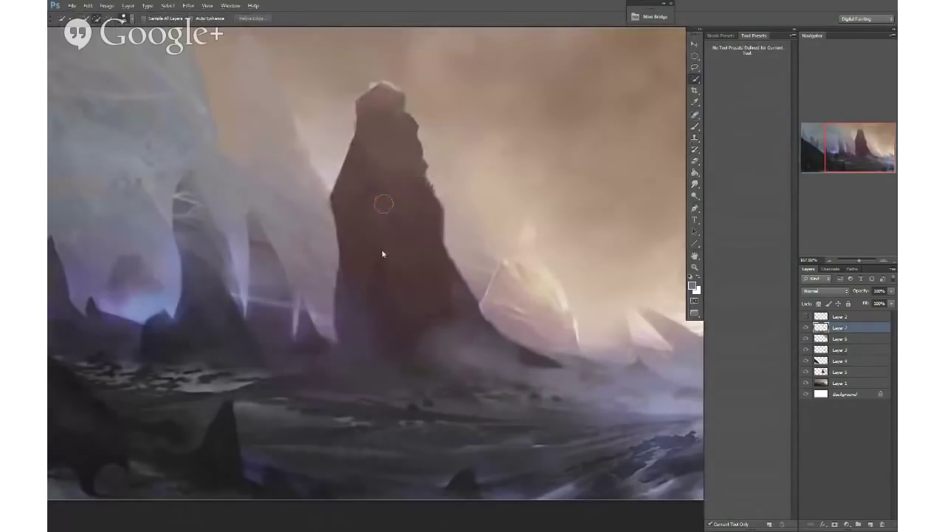
drag(428, 281, 376, 284)
key(b)
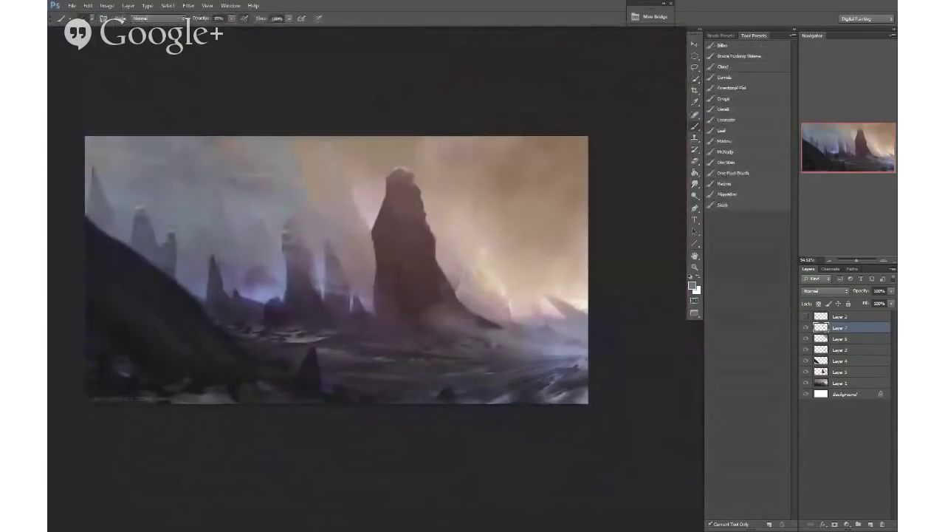
alt+click(520, 281)
alt+right_click(509, 281)
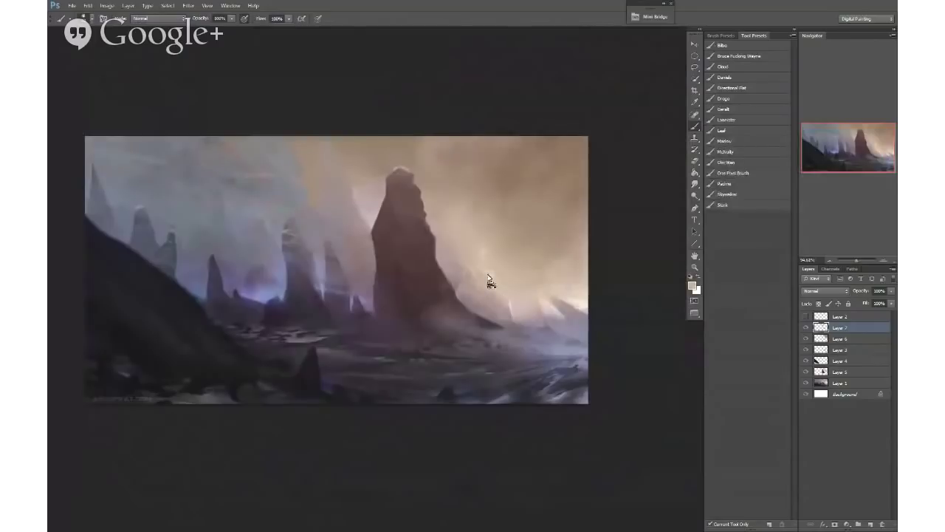
mouse_move(485, 293)
mouse_down()
mouse_move(470, 282)
mouse_move(482, 299)
mouse_up()
alt+click(502, 305)
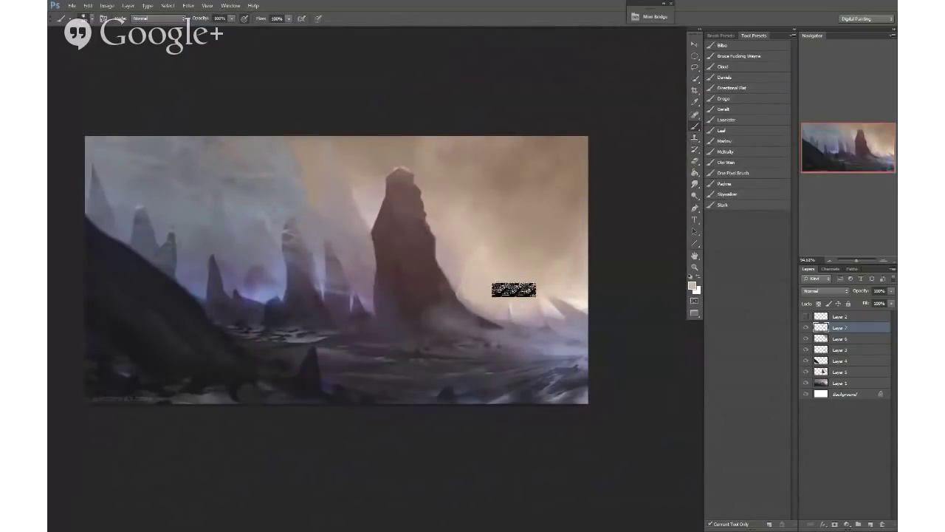
alt+click(524, 297)
Step: On Layer 1, select the tall distant spire on the bluish side of the scene with a freehand lasso outline
key(w)
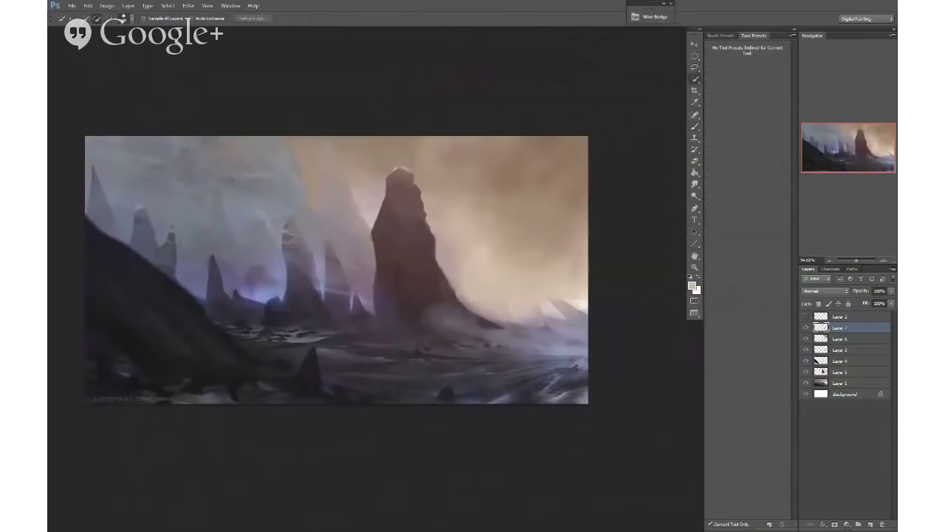
click(838, 382)
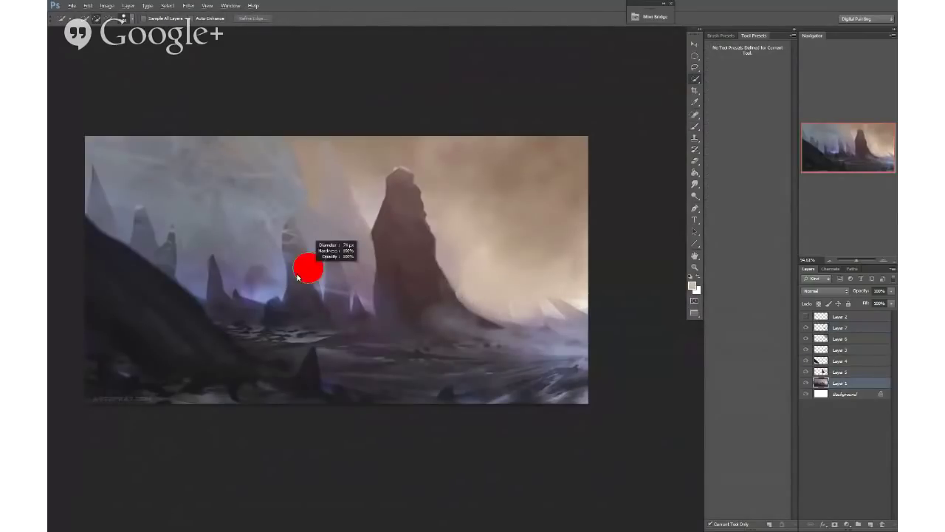
mouse_move(302, 291)
mouse_down()
mouse_move(295, 238)
mouse_move(311, 304)
mouse_move(331, 310)
mouse_move(339, 295)
mouse_move(292, 222)
mouse_up()
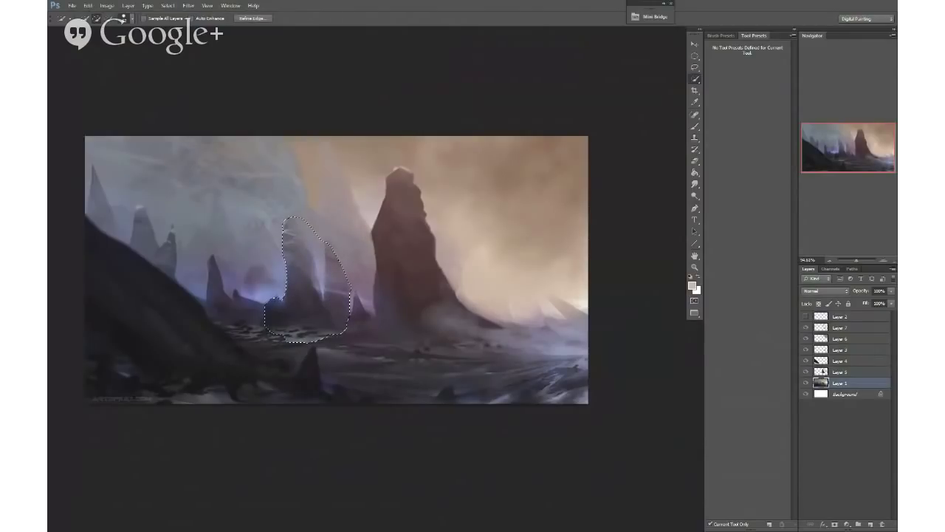
key(ctrl+d)
key(l)
mouse_move(284, 262)
mouse_down()
mouse_move(293, 216)
mouse_move(295, 307)
mouse_move(260, 350)
mouse_move(354, 364)
mouse_move(356, 331)
mouse_move(302, 189)
mouse_up()
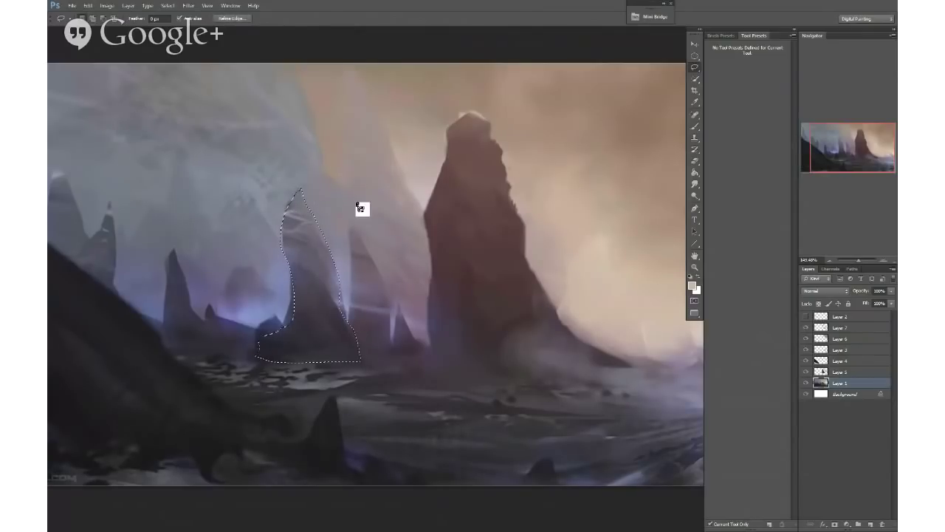
Step: Paste a copy of the distant spire above Layer 7 and move it to the sunlit side of the central spire
click(837, 330)
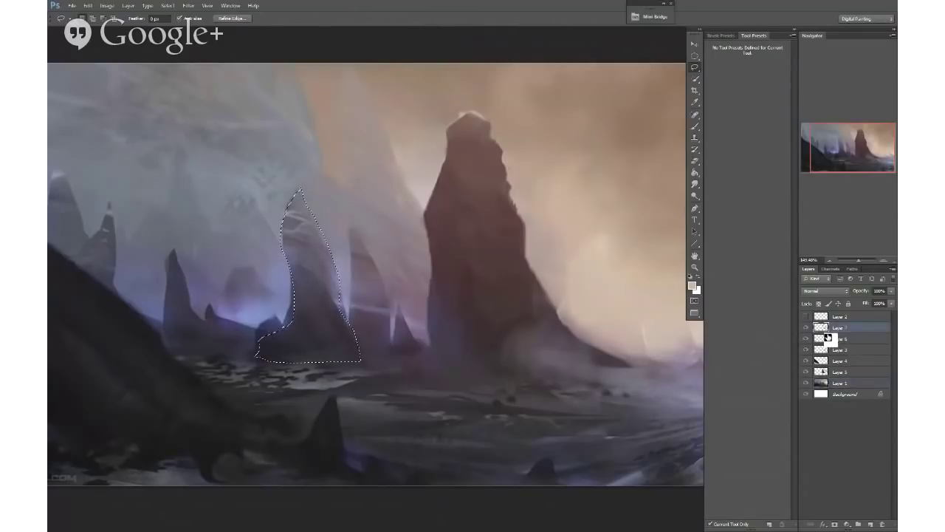
key(ctrl+d)
key(ctrl+v)
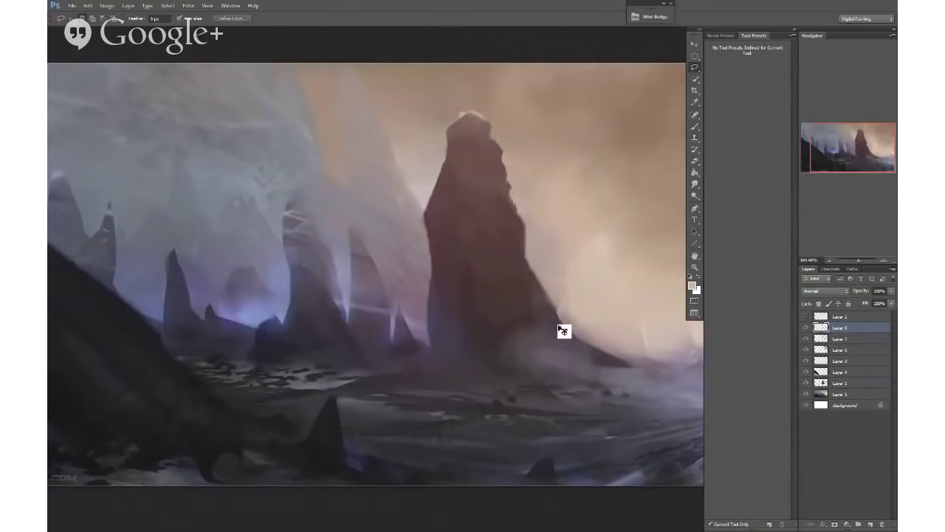
key(v)
drag(471, 322, 631, 313)
drag(568, 314, 425, 307)
Step: Scale the copied spire down to roughly two thirds and set it on the bright horizon
key(ctrl+t)
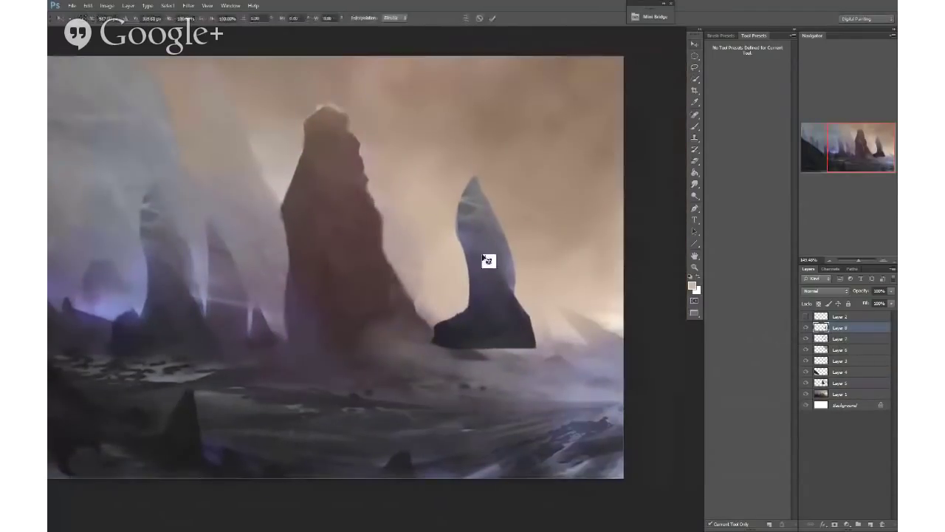
drag(549, 175, 510, 213)
drag(496, 250, 503, 274)
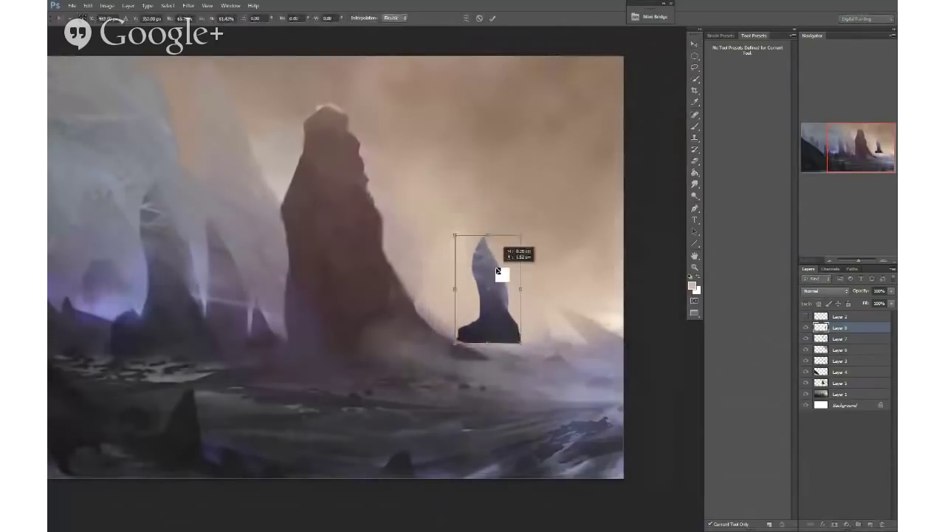
key(Return)
Step: Flip the canvas horizontally and scale the copied spire down slightly further
key(ctrl+shift+h)
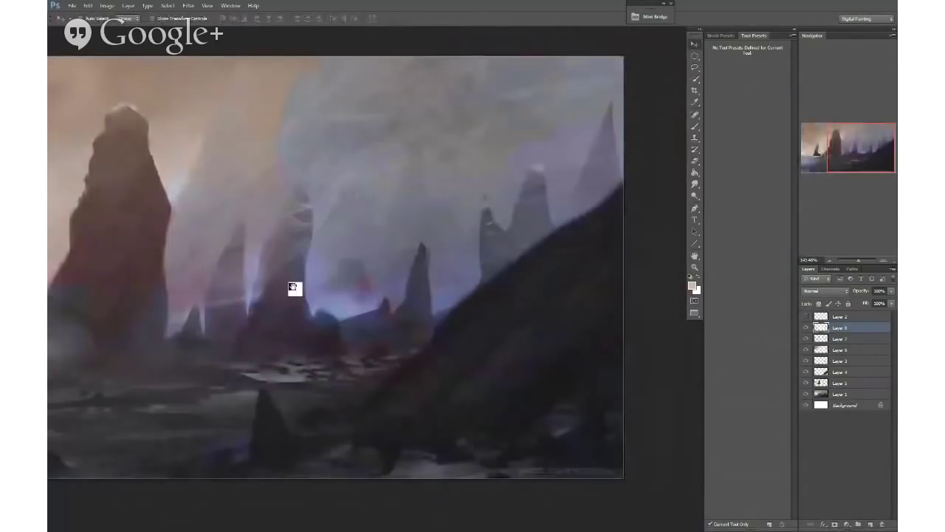
drag(188, 286, 516, 311)
drag(516, 313, 460, 318)
drag(356, 329, 325, 338)
key(ctrl+t)
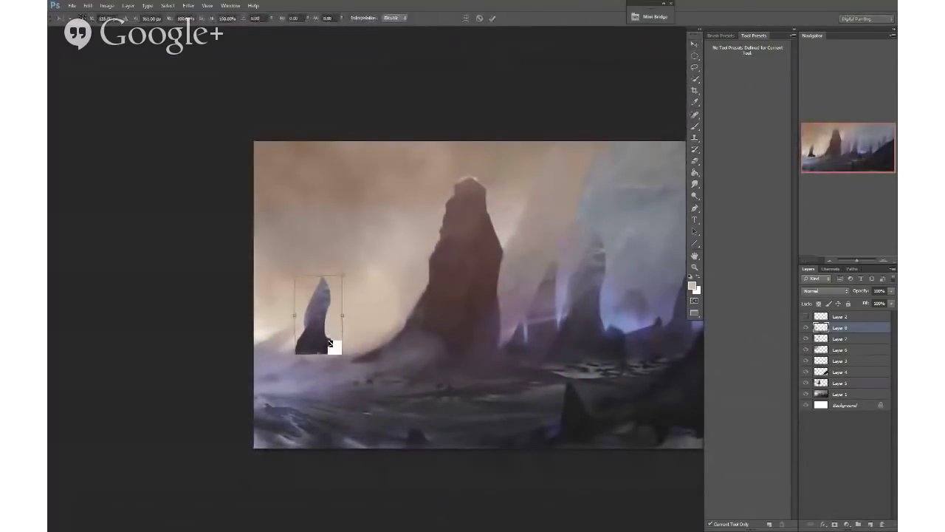
key(Return)
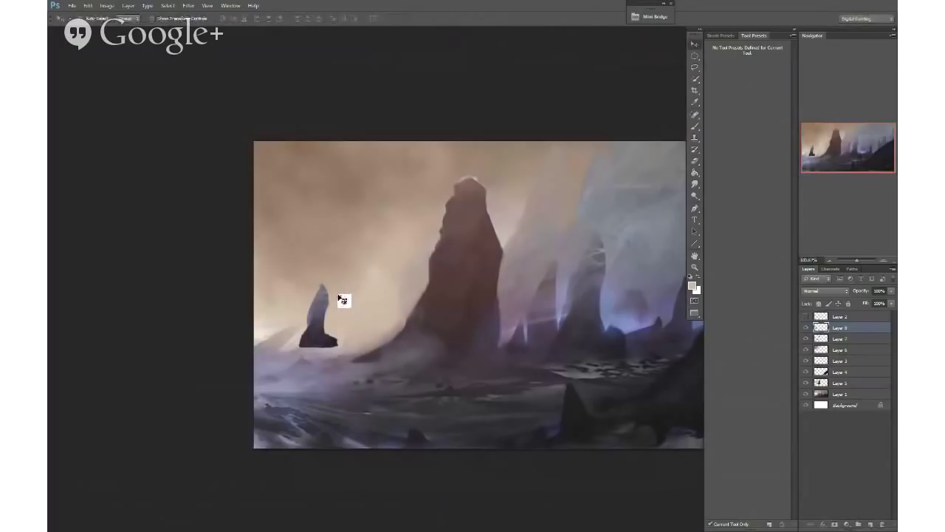
Step: Lock the copied spire layer's transparent pixels and fade the small spire into the haze with sampled pale colours
key(b)
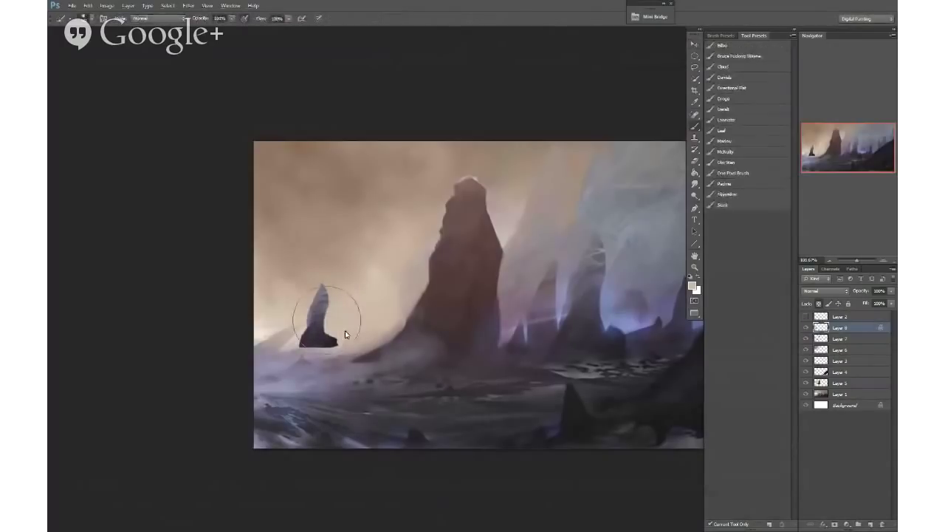
mouse_move(324, 353)
mouse_down()
mouse_move(334, 347)
mouse_move(311, 329)
mouse_move(308, 337)
mouse_up()
alt+click(310, 346)
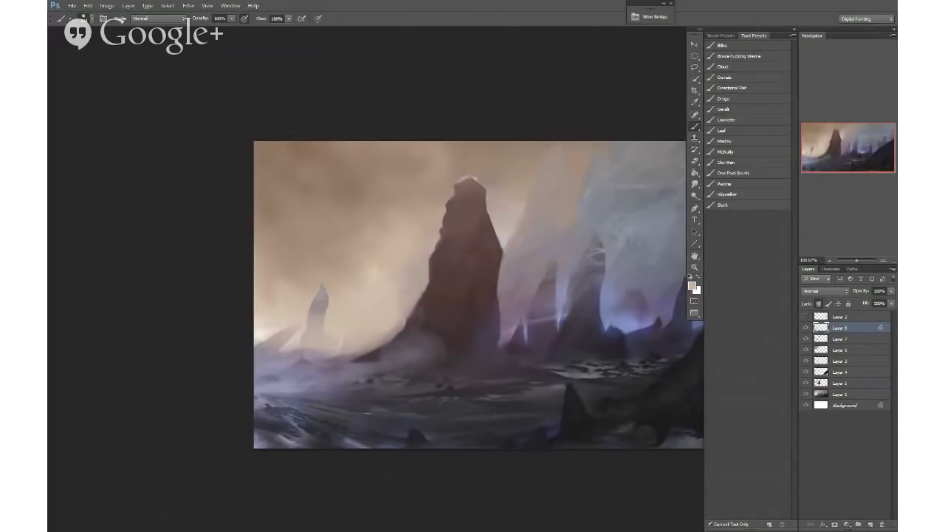
Step: Lasso a ridge shape between the small distant spire and the central spire, paint a hazy distant ridge inside it, and deselect
scroll(384, 296, down, 2)
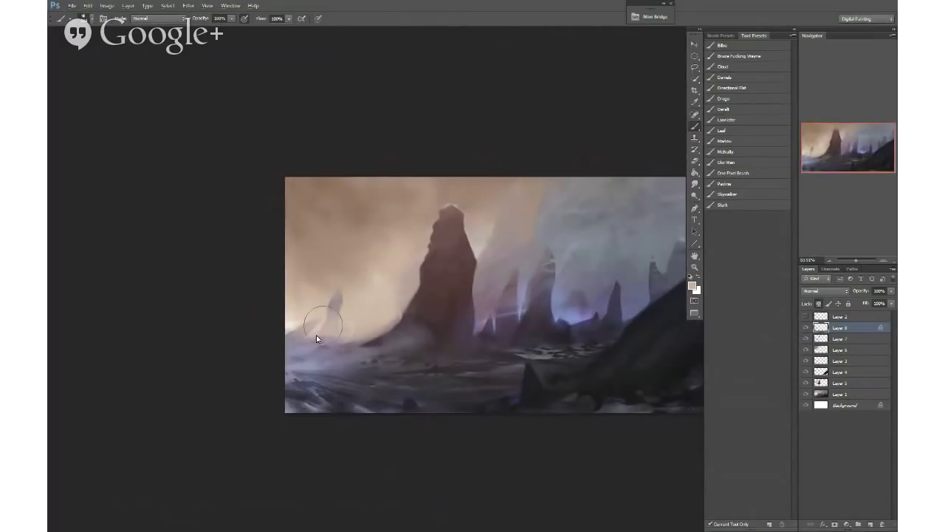
key(l)
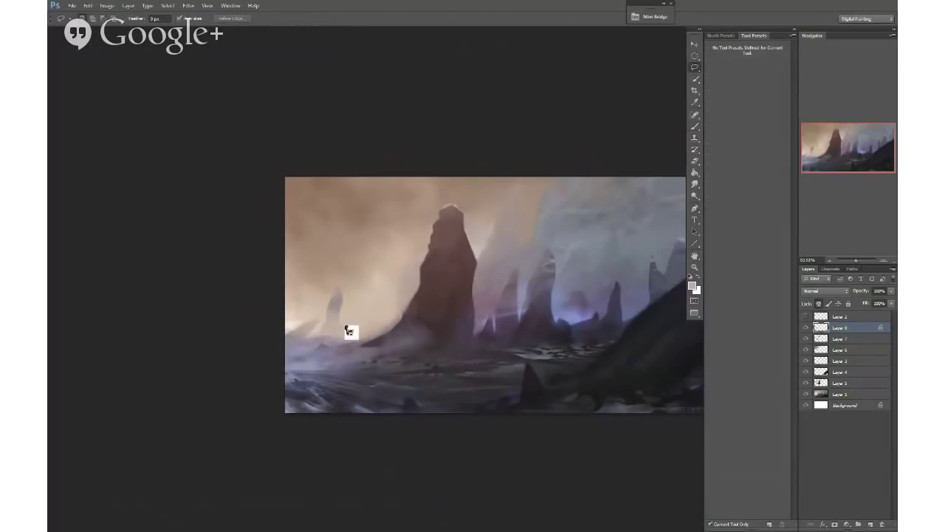
mouse_move(337, 313)
mouse_down()
mouse_move(411, 289)
mouse_move(397, 329)
mouse_move(311, 361)
mouse_move(337, 291)
mouse_up()
key(b)
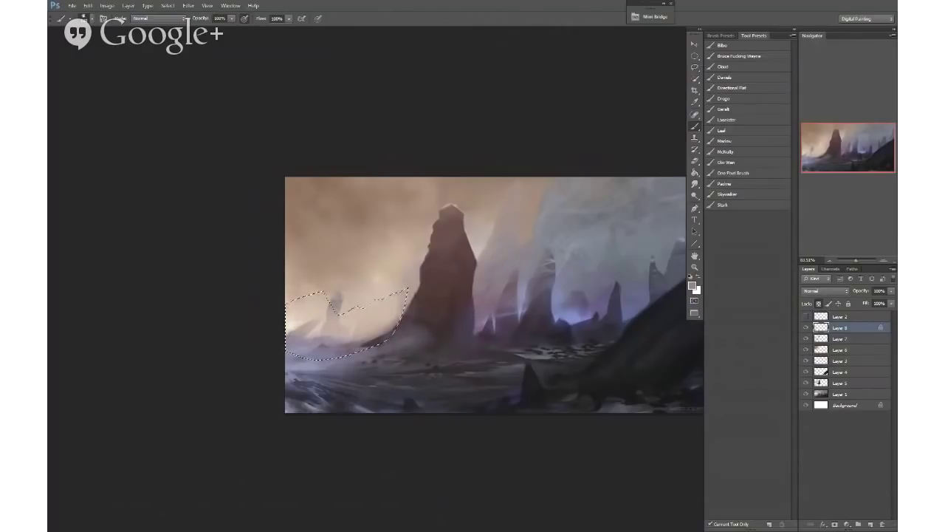
drag(386, 298, 350, 314)
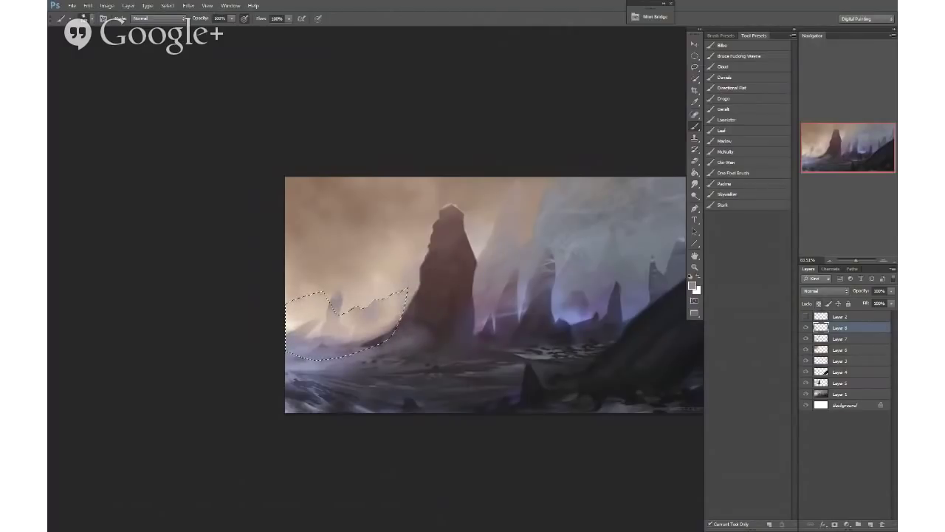
alt+right_click(382, 308)
key(ctrl+d)
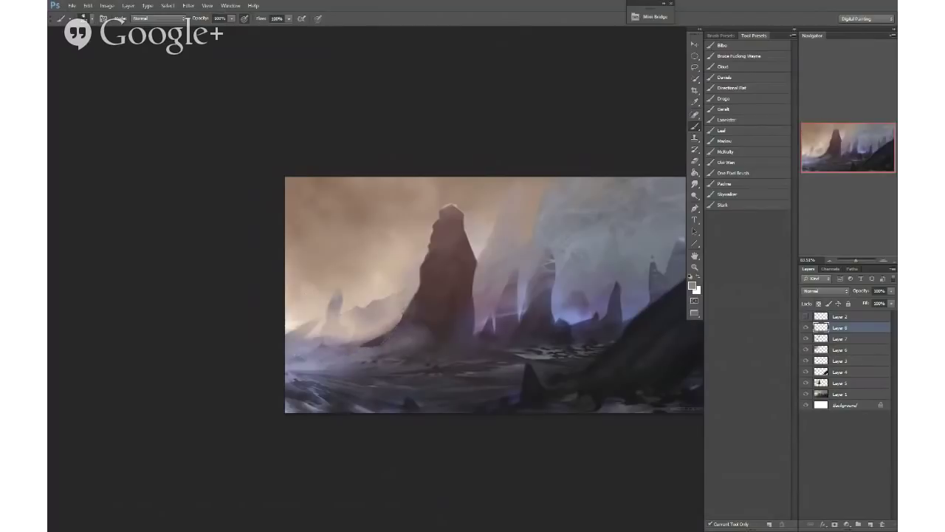
Step: Flip the canvas horizontally and sample a pale colour from the sunlit haze
scroll(363, 373, down, 2)
alt+click(368, 300)
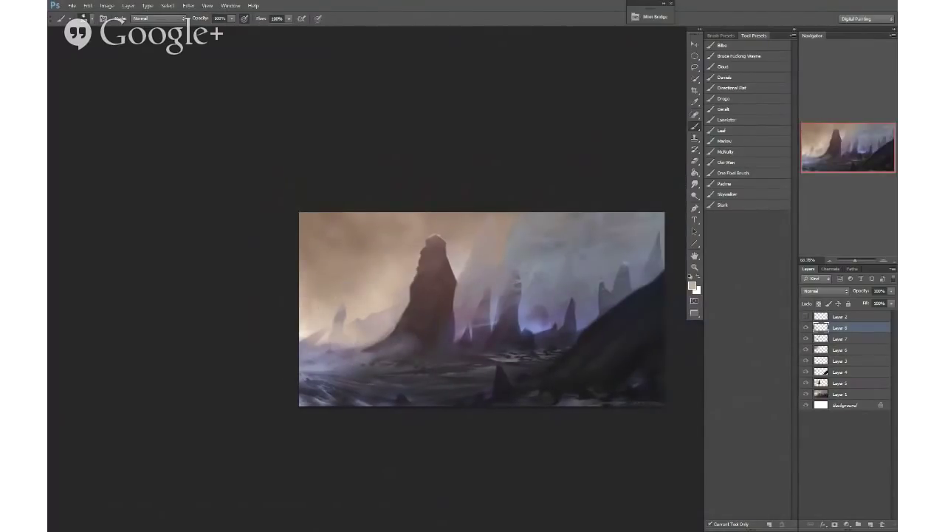
key(F2)
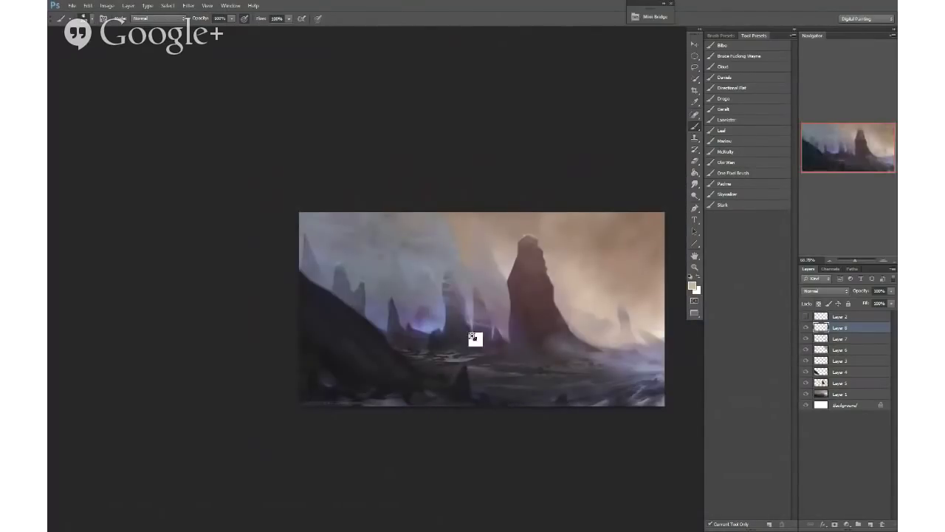
mouse_move(497, 340)
mouse_down()
mouse_move(512, 349)
mouse_move(447, 344)
mouse_up()
drag(415, 279, 425, 282)
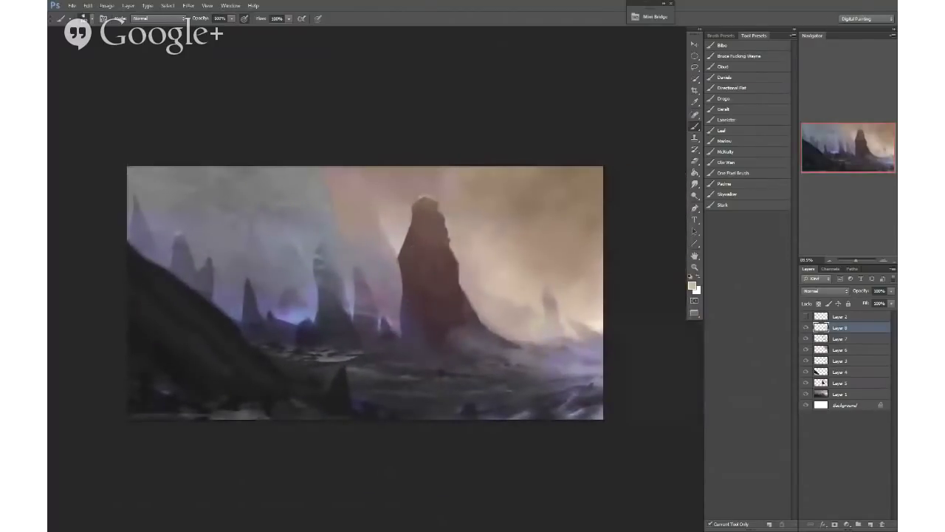
mouse_move(419, 231)
mouse_down()
mouse_move(470, 315)
mouse_move(423, 311)
mouse_up()
key(ctrl+z)
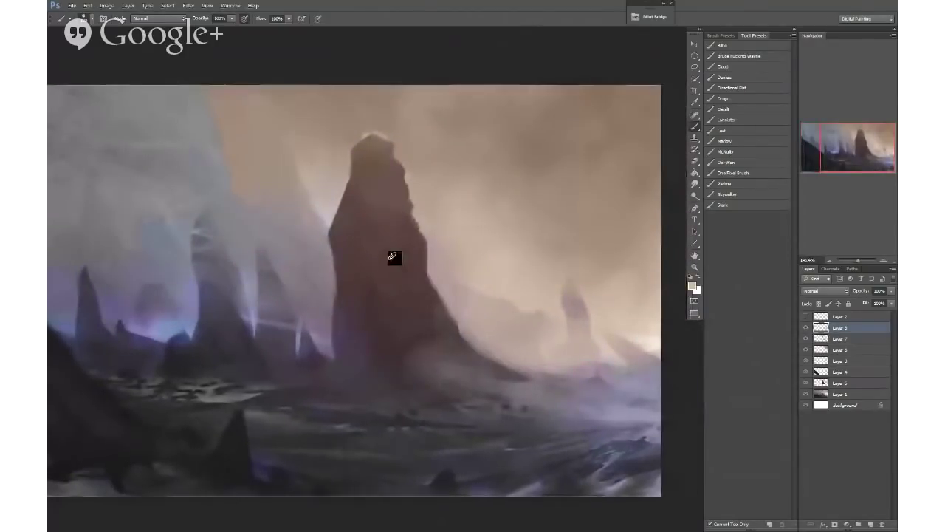
Step: Create a new layer above Layer 8 and paint a dark shadow plane down the upper shaded side of the central spire
key(ctrl+shift+n)
key(Return)
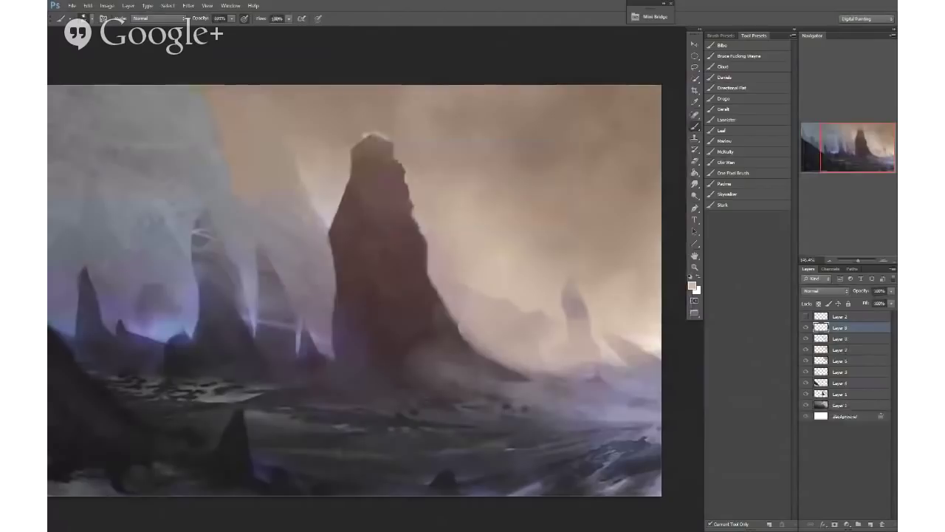
drag(387, 246, 372, 245)
alt+click(359, 279)
alt+click(364, 282)
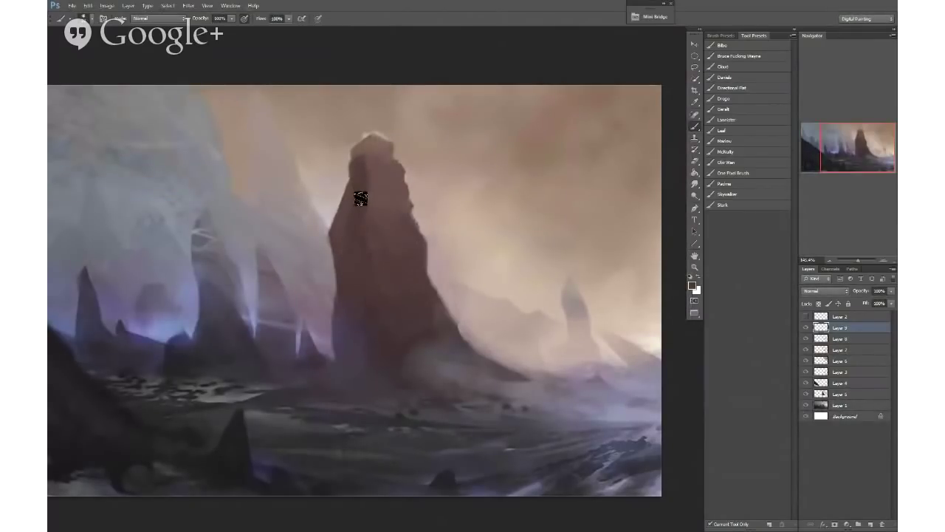
mouse_move(361, 171)
mouse_down()
mouse_move(352, 188)
mouse_move(367, 178)
mouse_up()
drag(355, 239, 371, 262)
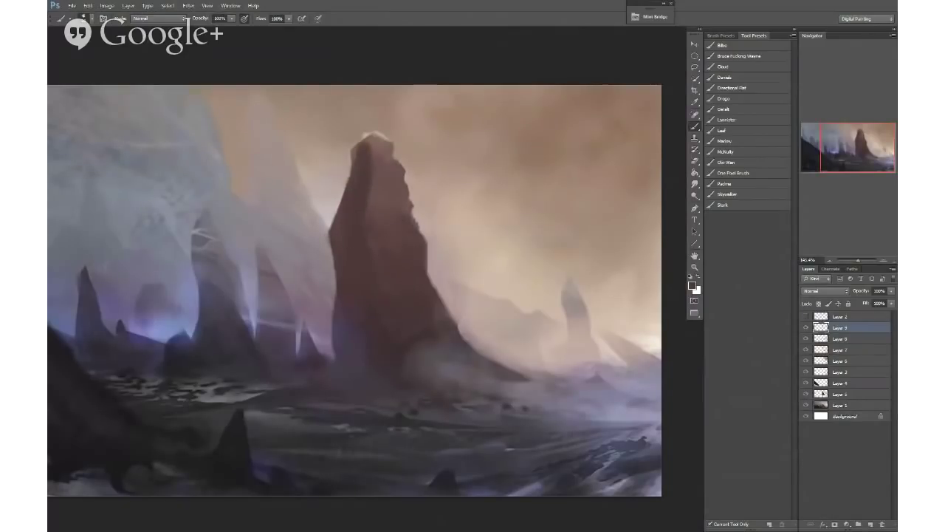
Step: Paint muted rock facets on the lower and middle sunlit face of the central spire with a sampled colour
alt+click(384, 342)
drag(401, 312, 421, 313)
click(409, 319)
click(388, 250)
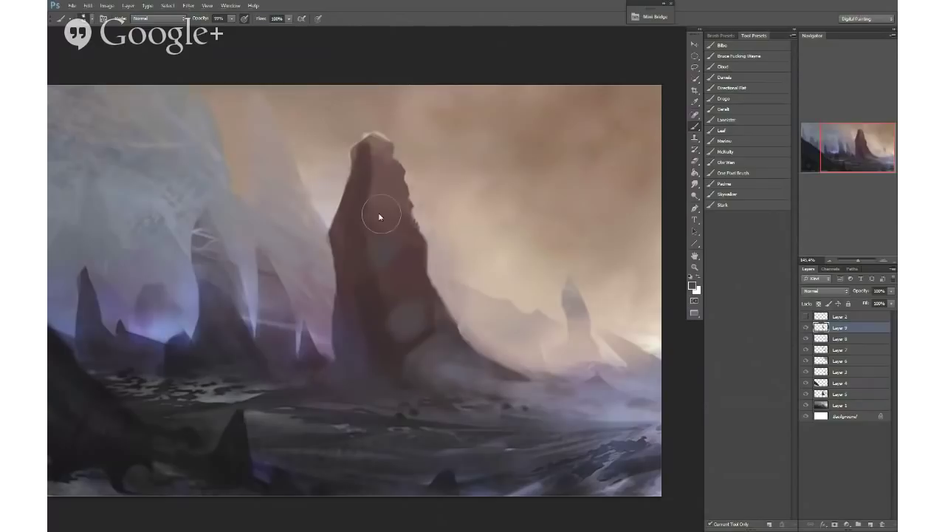
drag(391, 286, 381, 285)
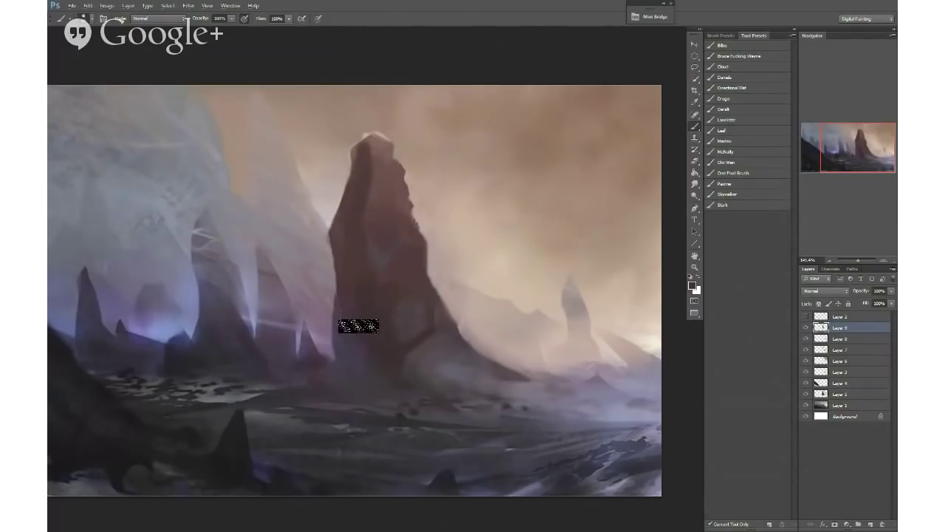
Step: Paint soft cool reflected light on the shaded side of the central spire using colours sampled from the spire and the violet haze
alt+click(368, 312)
drag(344, 329, 334, 329)
alt+click(291, 306)
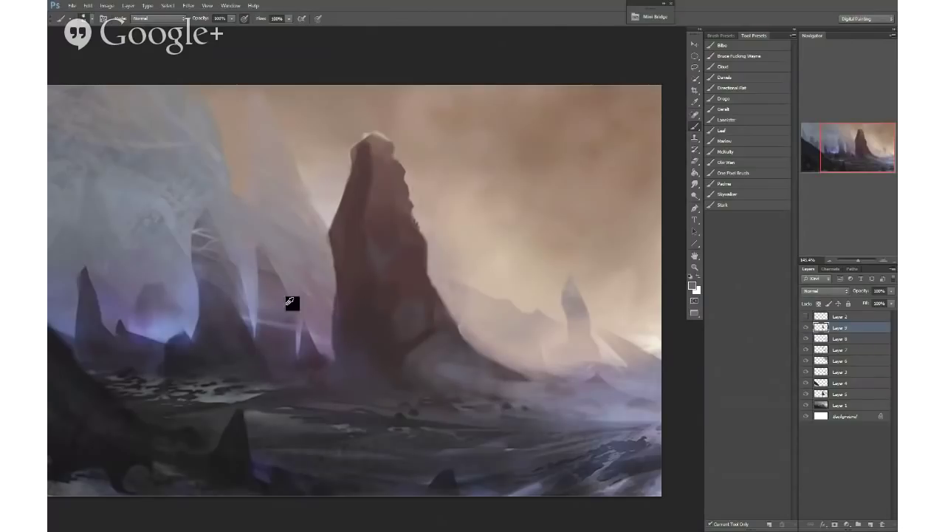
drag(362, 286, 353, 288)
drag(350, 252, 353, 284)
drag(353, 254, 351, 255)
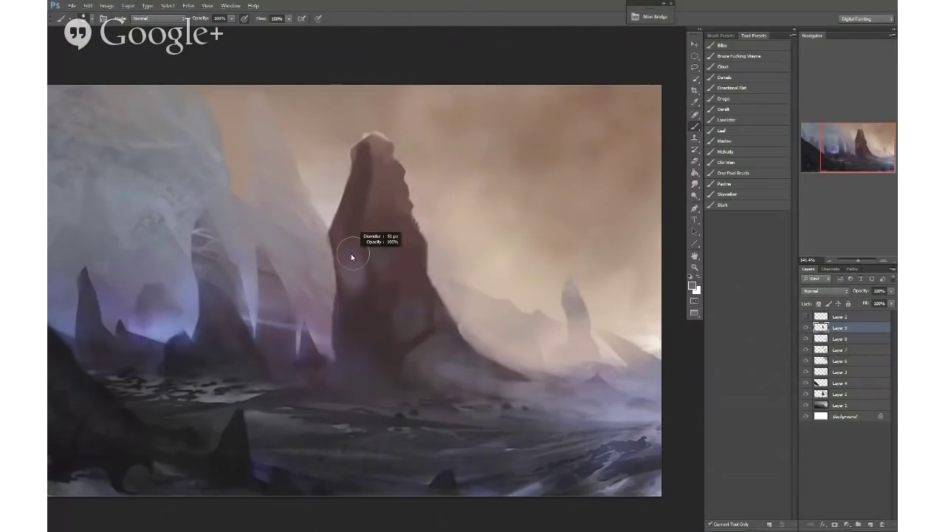
alt+click(327, 238)
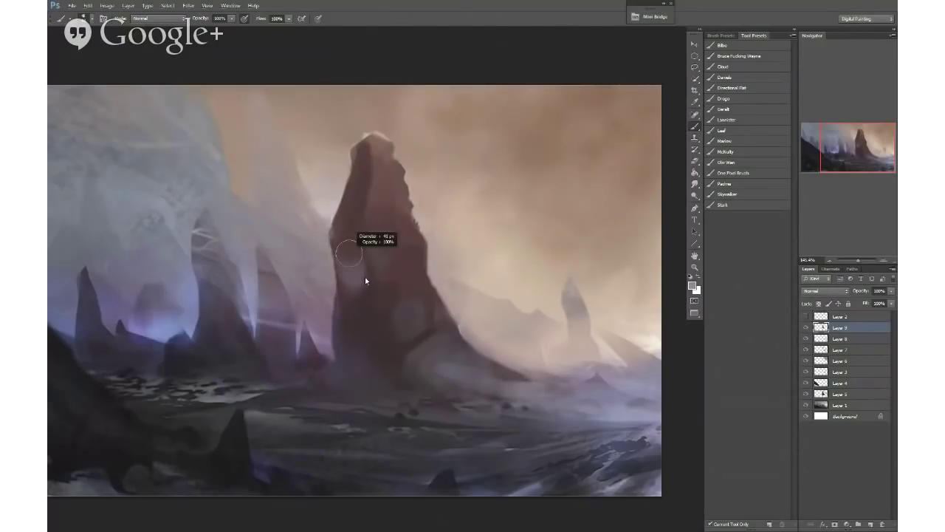
Step: Refine the central spire's shaded edge, base and peak with small strokes of sampled dark colours
alt+click(362, 323)
ctrl+drag(359, 362, 336, 360)
alt+drag(260, 310, 251, 333)
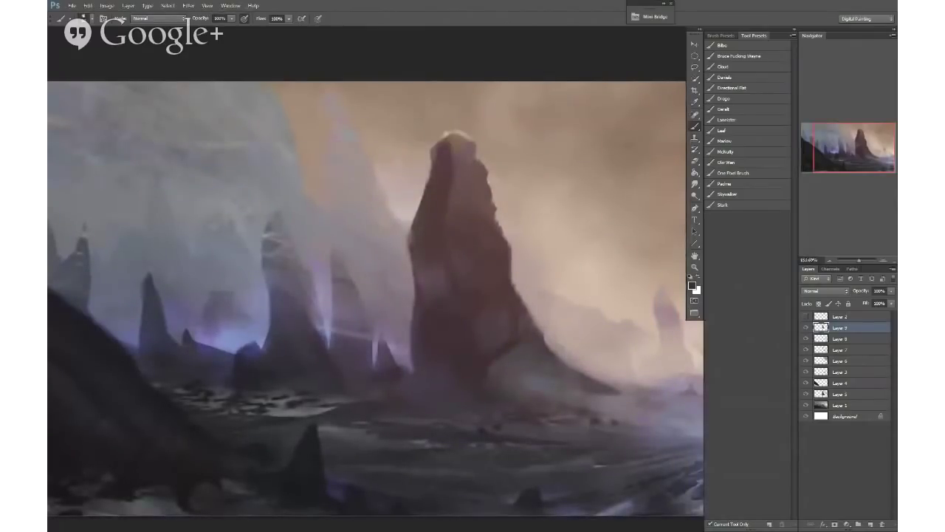
alt+right_click(233, 334)
scroll(271, 371, down, 3)
scroll(270, 361, up, 3)
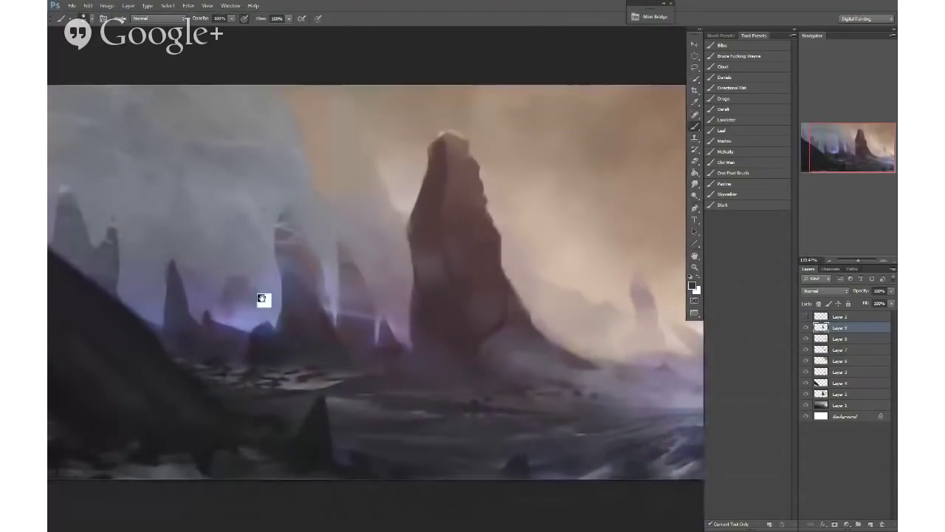
scroll(335, 335, down, 2)
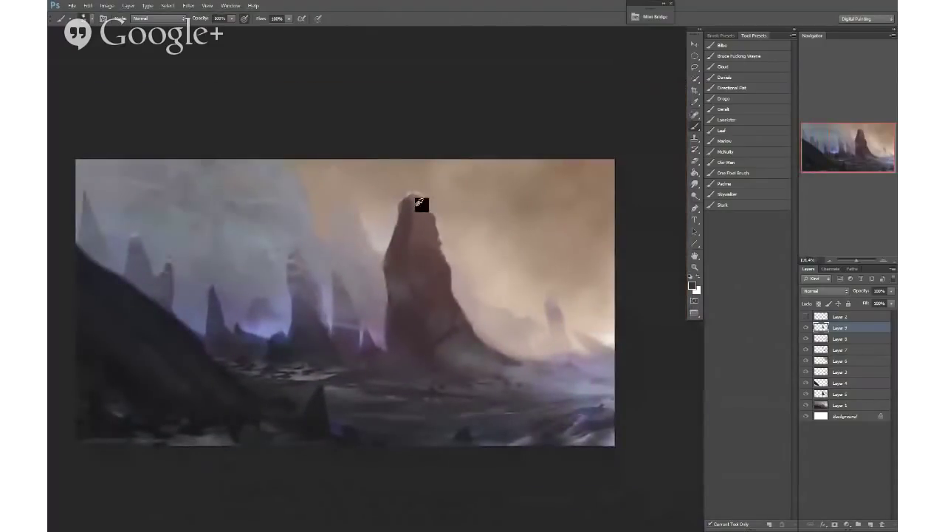
drag(404, 213, 406, 214)
drag(372, 297, 362, 301)
scroll(473, 369, up, 2)
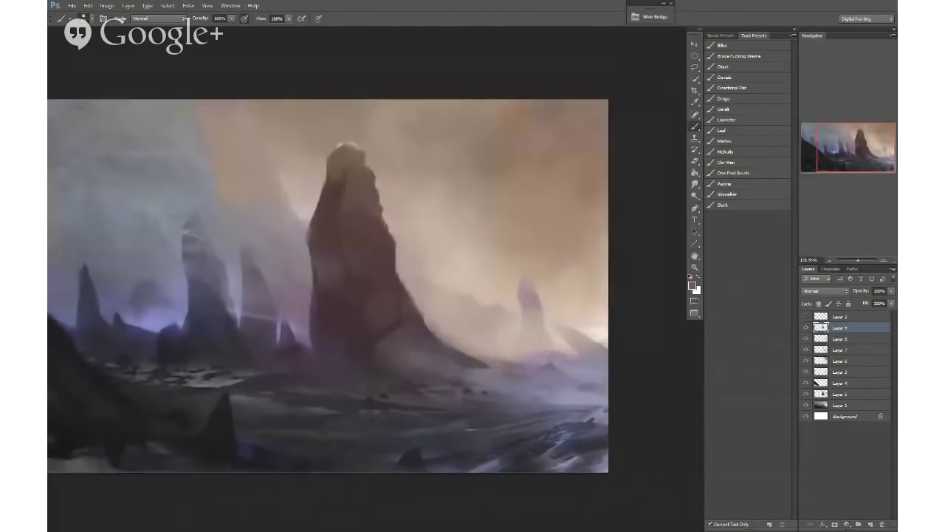
Step: Create a new layer above Layer 9 and block in saturated blue crystal shapes around the base of the central spire
key(ctrl+shift+n)
key(Return)
key(l)
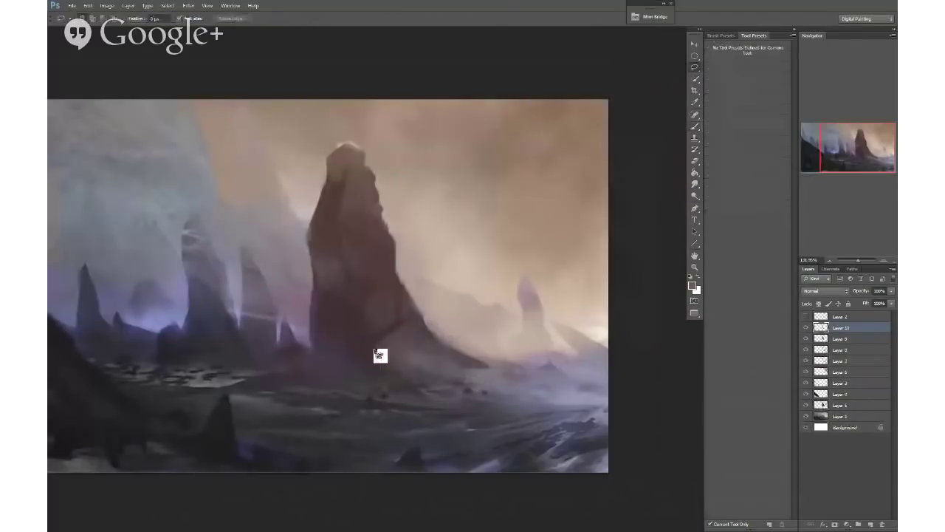
scroll(354, 337, up, 1)
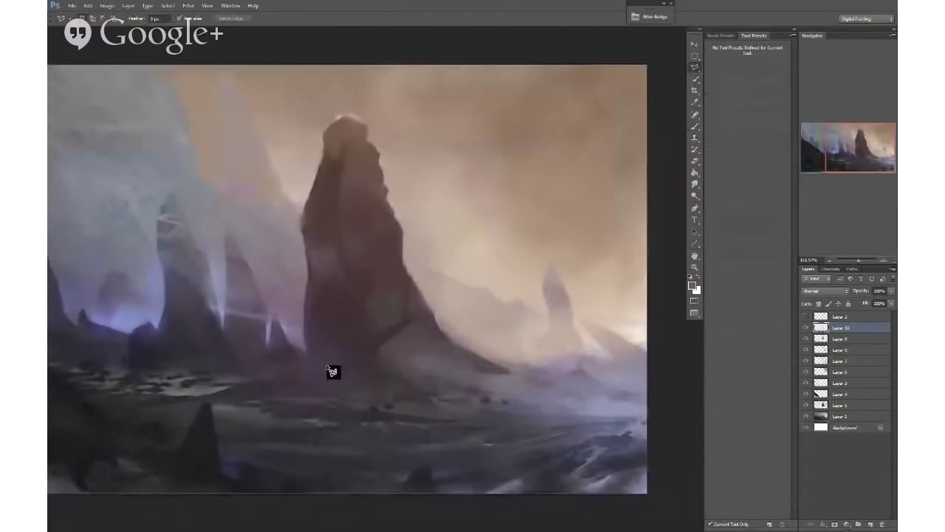
key(b)
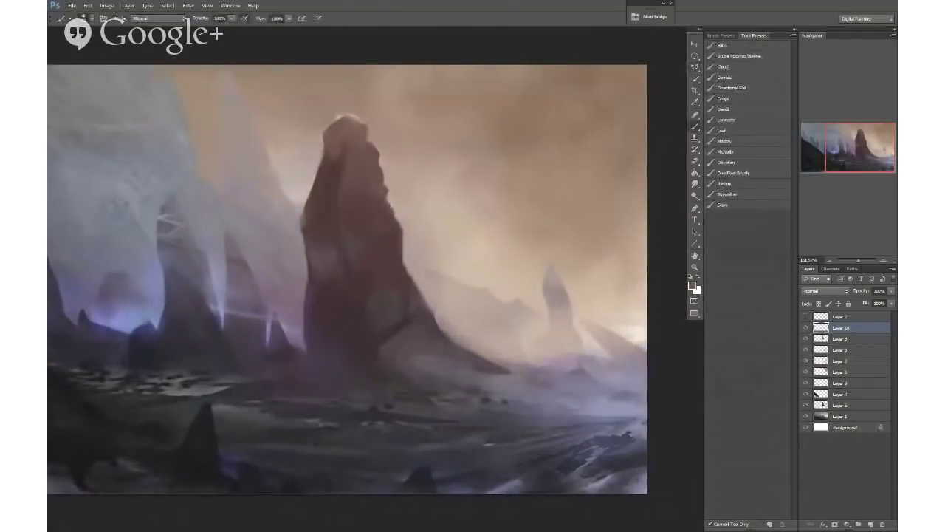
alt+click(144, 313)
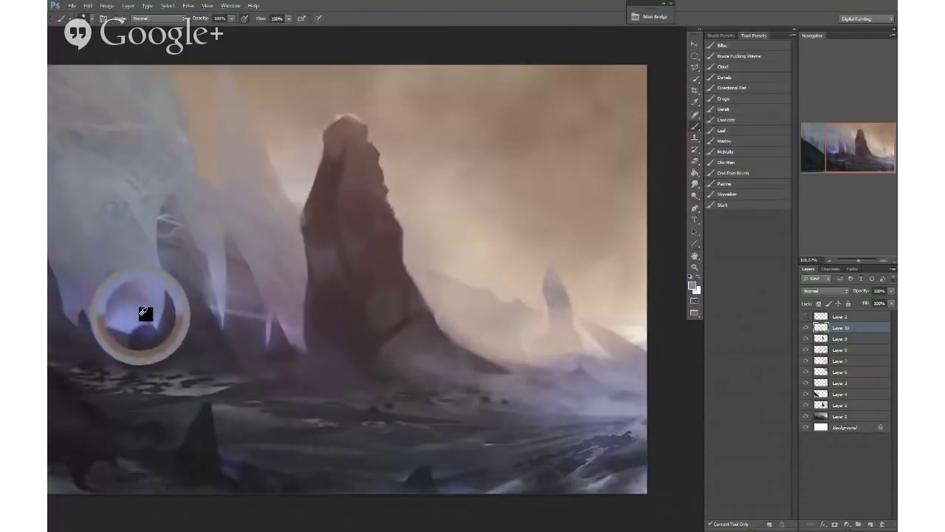
drag(330, 336, 348, 346)
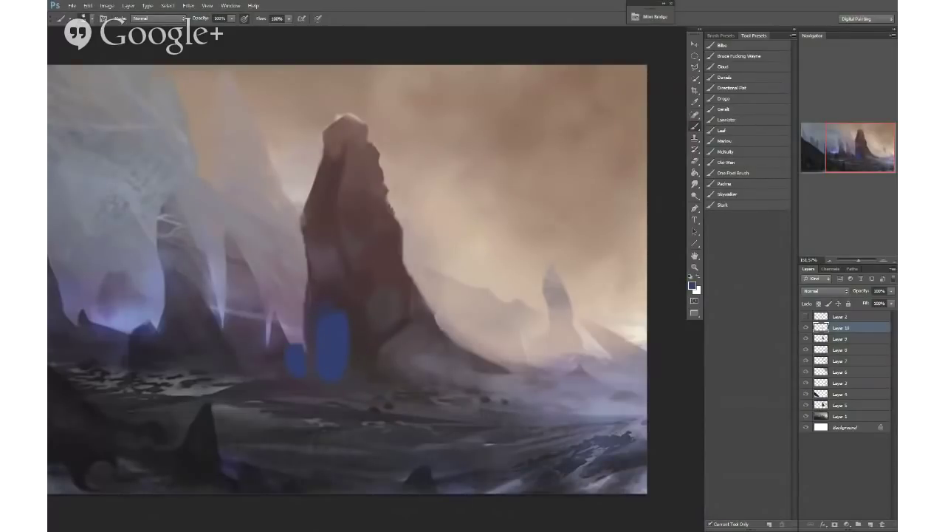
right_click(377, 368)
mouse_move(377, 370)
mouse_down()
mouse_move(394, 372)
mouse_move(412, 356)
mouse_up()
scroll(399, 373, down, 2)
Step: Extend and shape the blue crystal cluster and paint dark rock along its base with sampled dark colours
alt+click(433, 381)
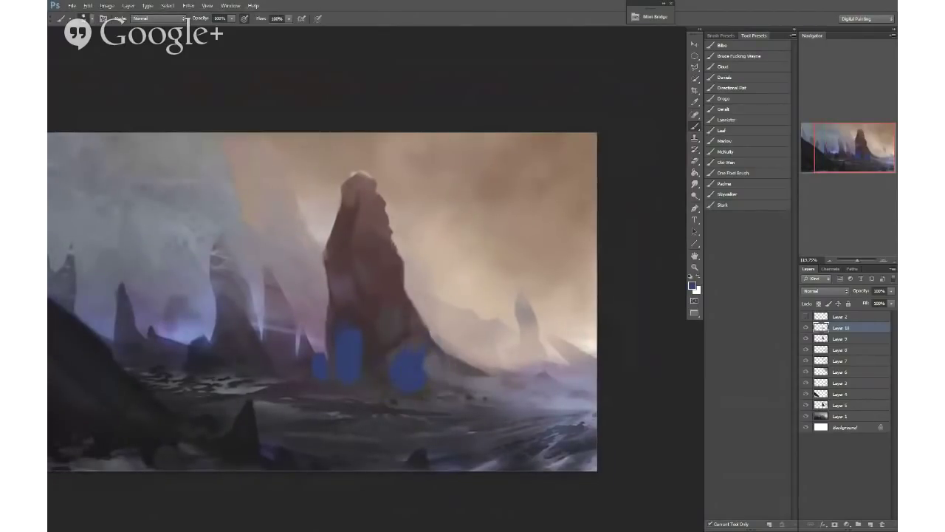
mouse_move(407, 372)
mouse_down()
mouse_move(386, 368)
mouse_move(421, 356)
mouse_move(403, 385)
mouse_move(409, 375)
mouse_up()
drag(347, 374, 340, 381)
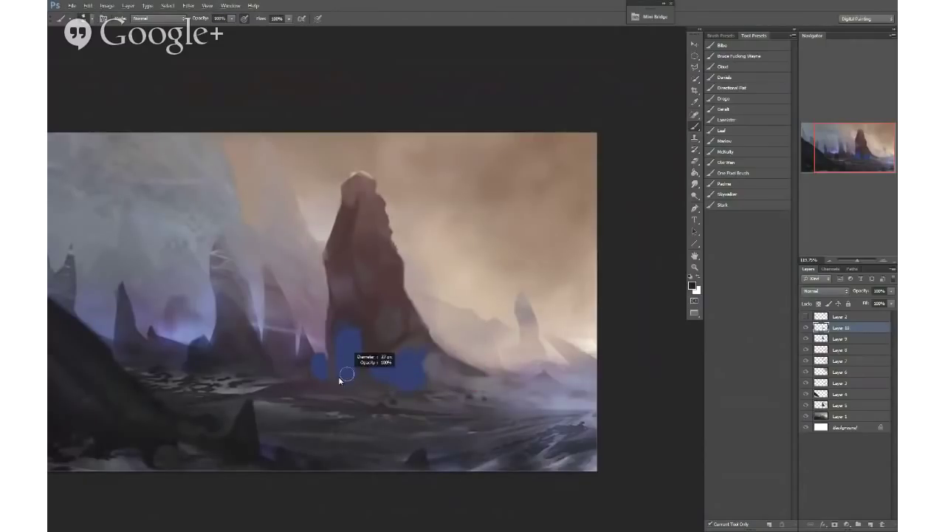
click(379, 382)
click(394, 371)
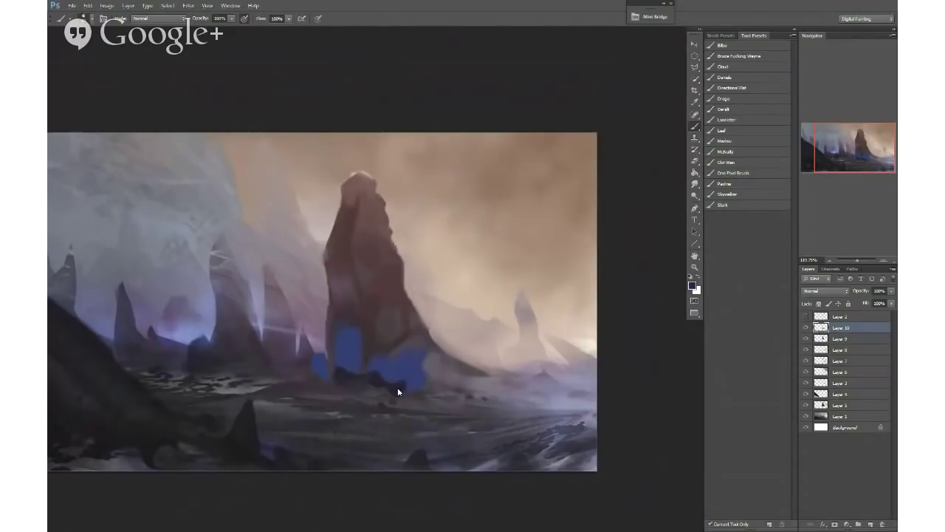
drag(432, 353, 420, 357)
click(337, 331)
click(320, 362)
scroll(309, 400, down, 1)
Step: Flip the canvas horizontally and paint glowing light blue highlights inside the crystals at the central spire's base
key(ctrl+shift+h)
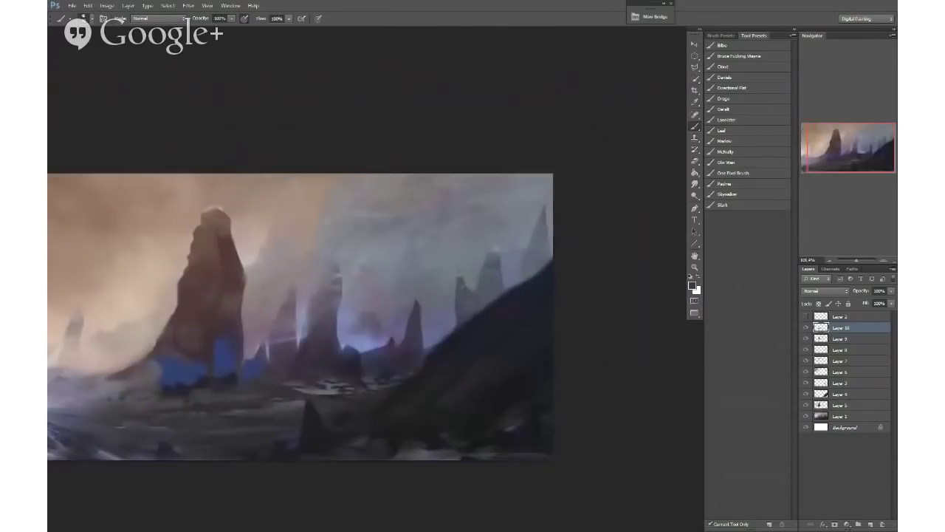
mouse_move(255, 368)
mouse_down()
mouse_move(387, 368)
mouse_move(421, 352)
mouse_up()
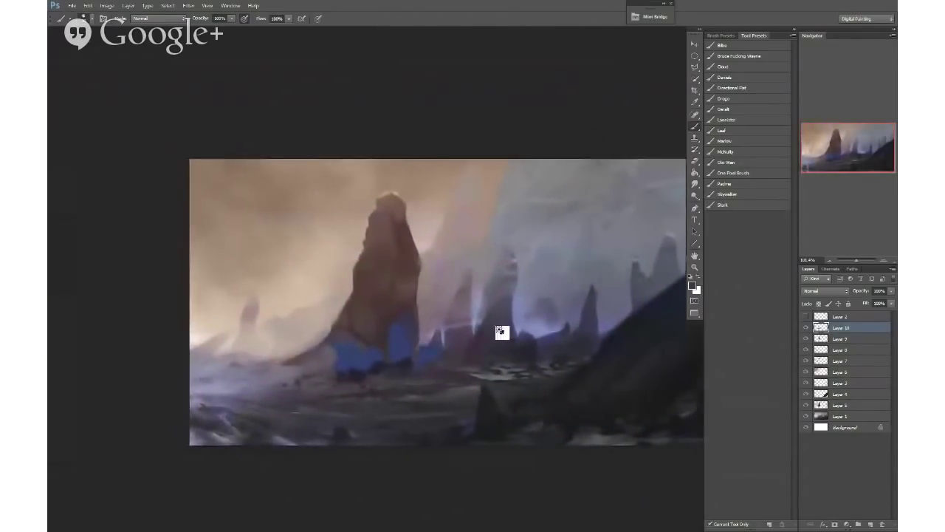
scroll(500, 331, up, 4)
alt+click(361, 355)
alt+shift+right_click(361, 354)
mouse_move(368, 340)
mouse_down()
mouse_move(371, 327)
mouse_move(411, 333)
mouse_move(364, 318)
mouse_move(363, 357)
mouse_up()
alt+right_click(360, 342)
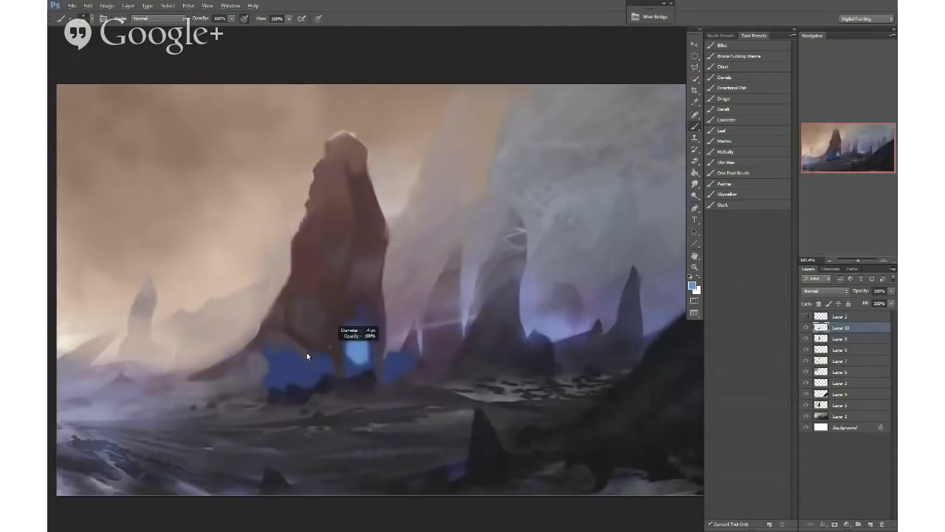
mouse_move(284, 344)
mouse_down()
mouse_move(303, 368)
mouse_move(278, 359)
mouse_up()
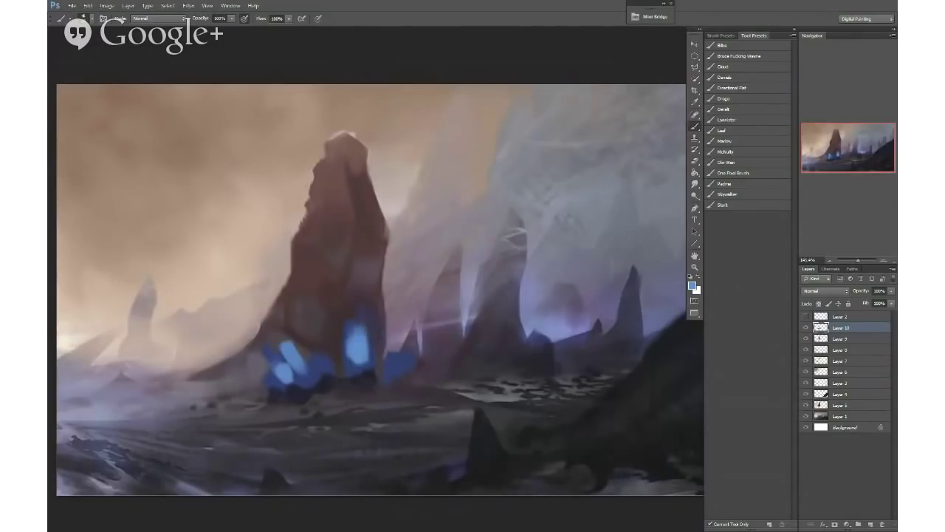
drag(396, 356, 392, 368)
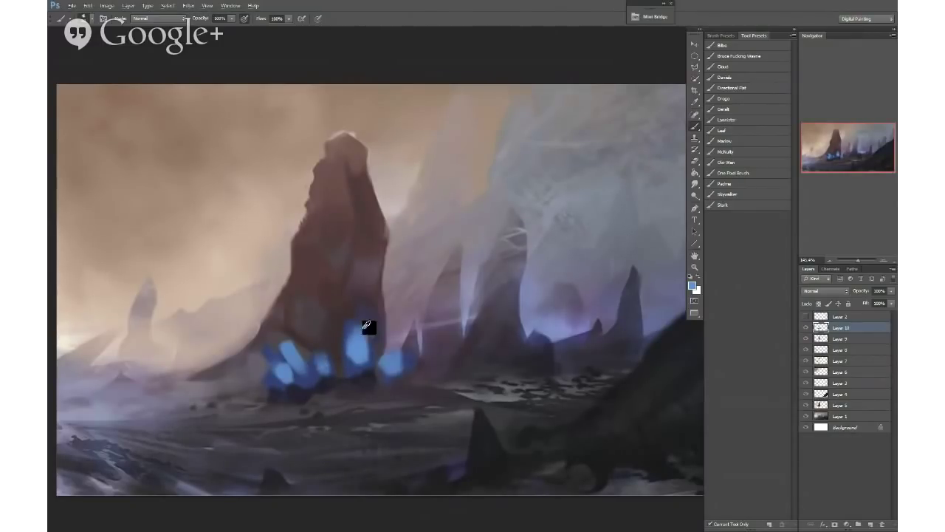
Step: Refine the shapes of the blue crystals at the central spire's base with strokes of sampled light and dark blues
mouse_move(365, 320)
mouse_down()
mouse_move(361, 333)
mouse_move(368, 311)
mouse_move(367, 350)
mouse_up()
alt+click(369, 359)
alt+scroll(354, 373, down, 2)
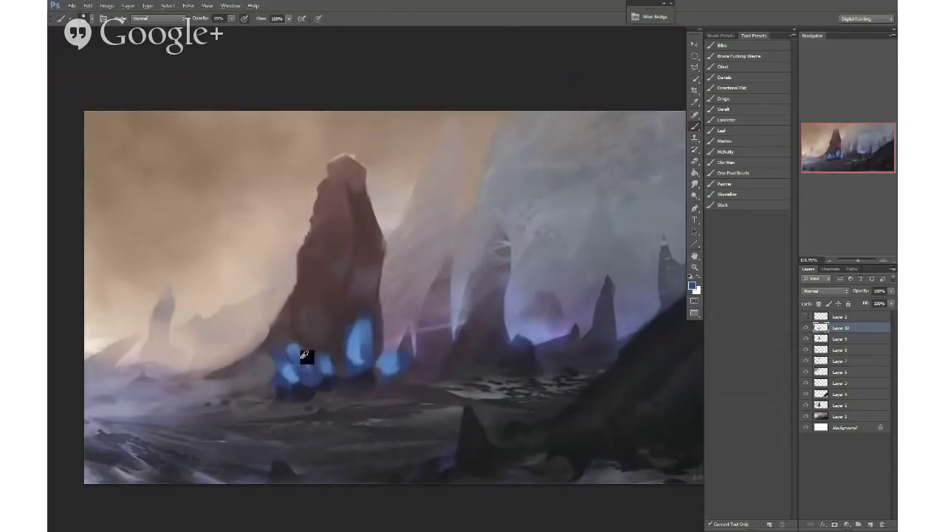
alt+click(312, 369)
Step: Touch up the edge of the central spire's peak with sampled sky and rock colours, undoing the last stroke
alt+click(331, 159)
alt+click(366, 162)
key(ctrl+z)
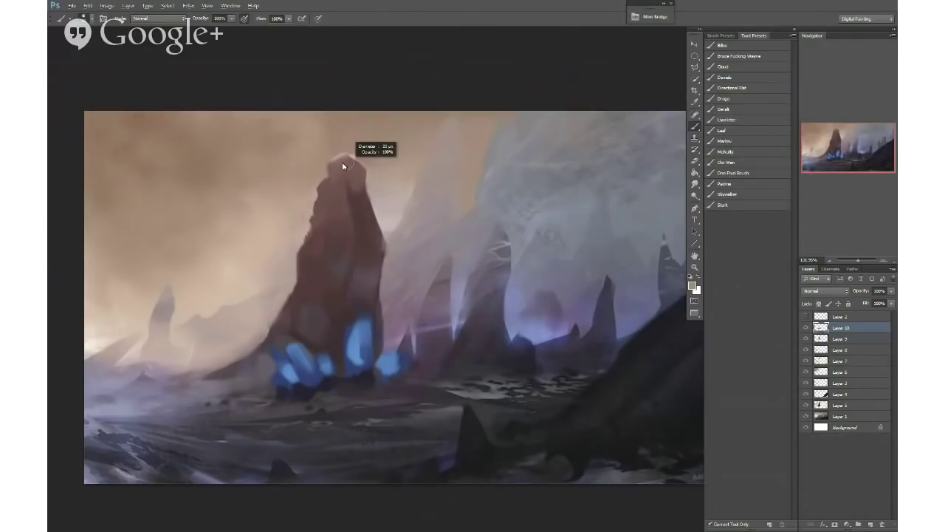
alt+click(335, 171)
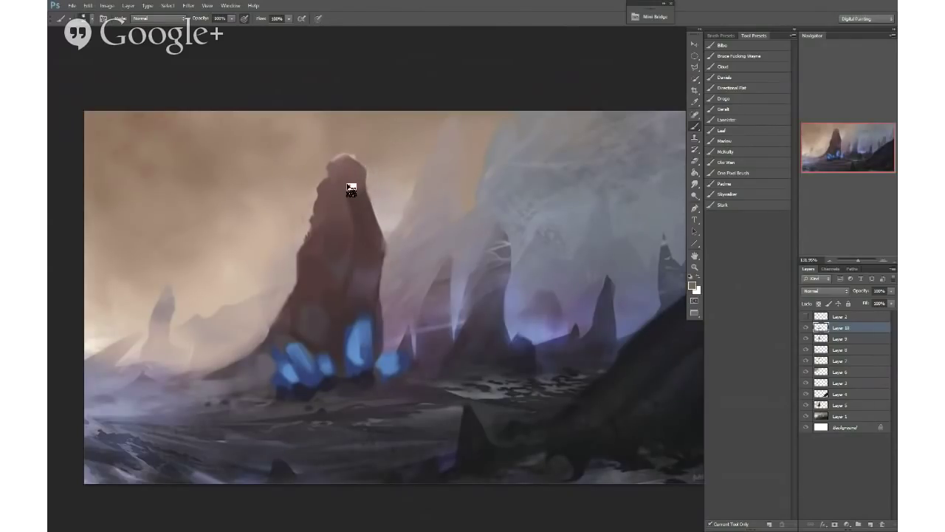
Step: Lasso the rounded top of the central spire and paint it over with sampled sky colour to cut a slanted peak
key(l)
key(shift+l)
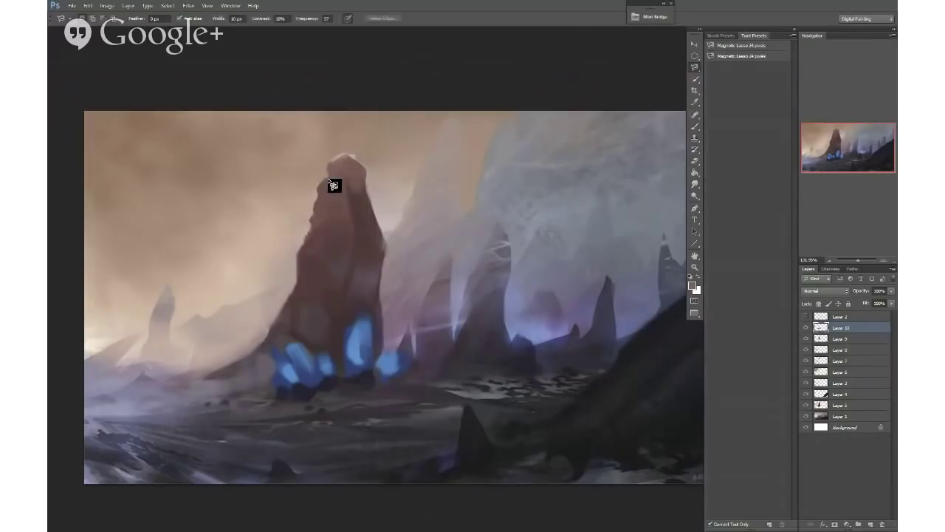
key(shift+l)
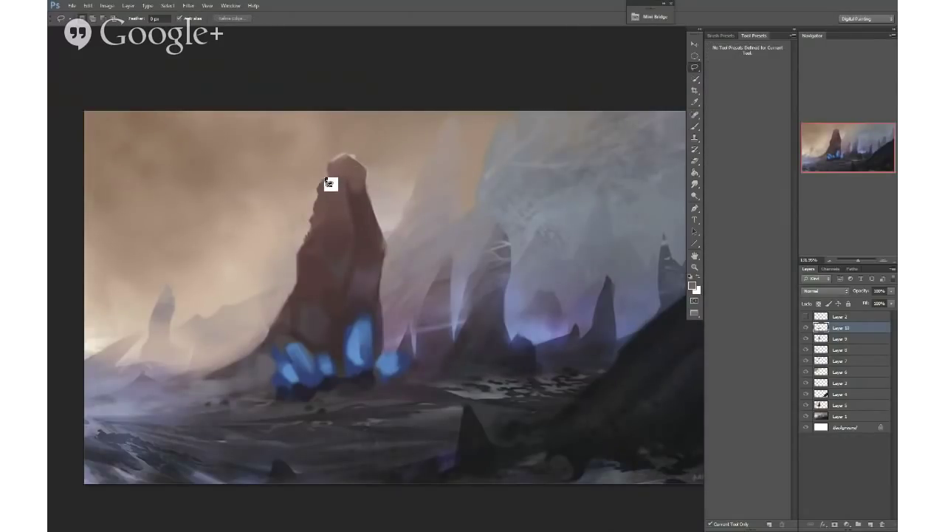
click(326, 179)
click(365, 166)
double_click(384, 156)
key(e)
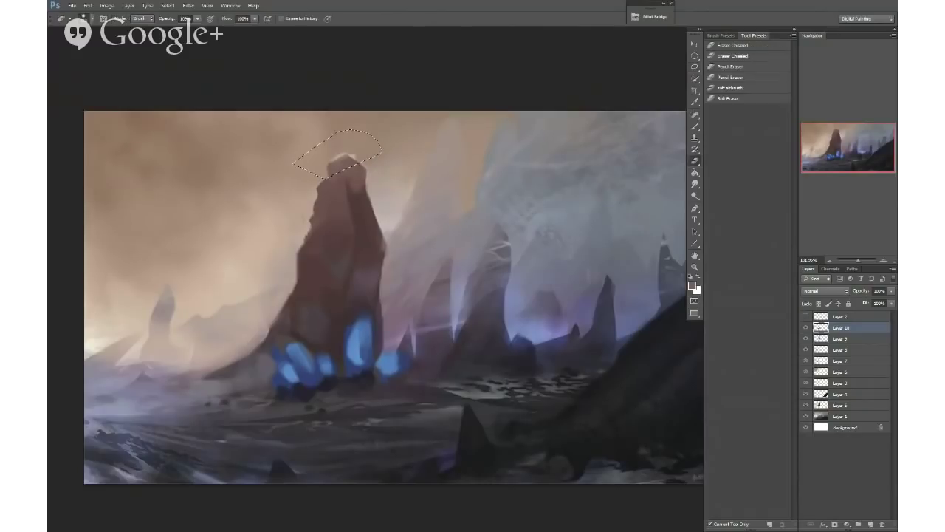
key(b)
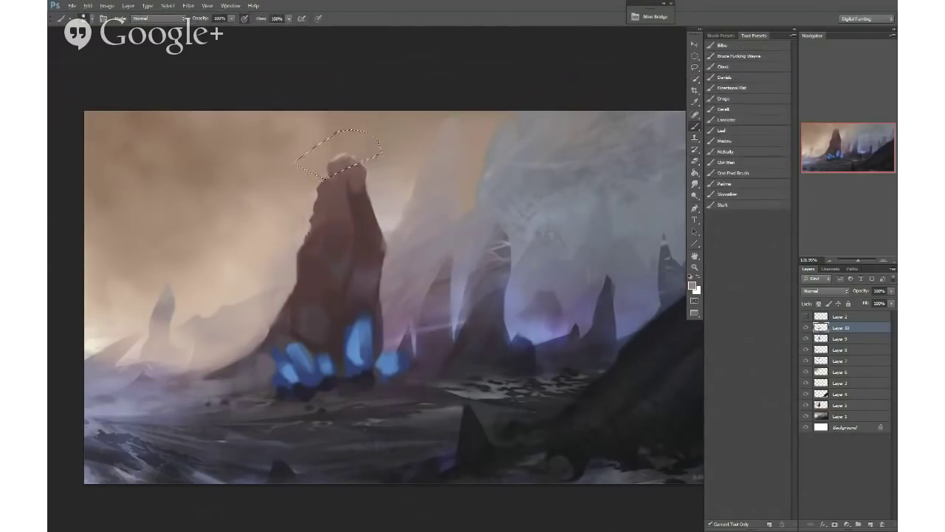
alt+click(350, 155)
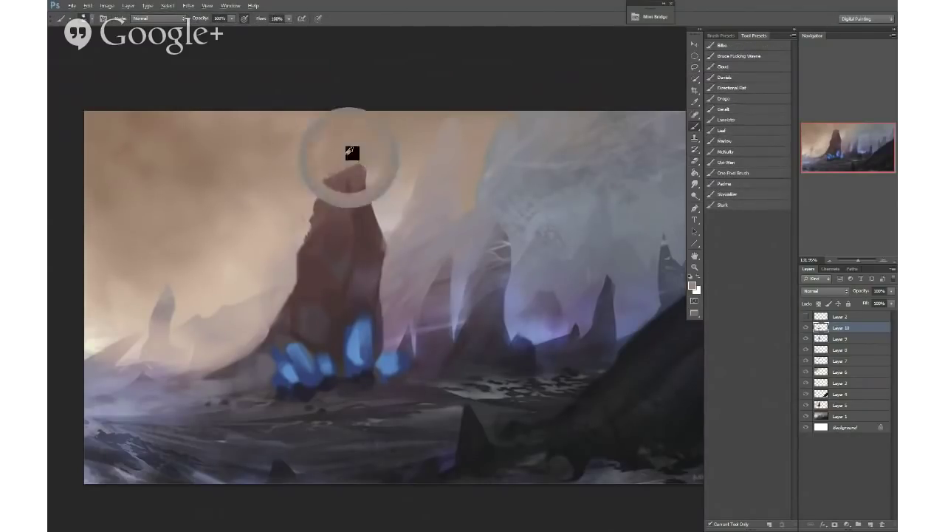
Step: Lasso a small jagged tip on the central spire's peak, paint it in rock colour and roughen the adjoining edge
scroll(333, 241, down, 3)
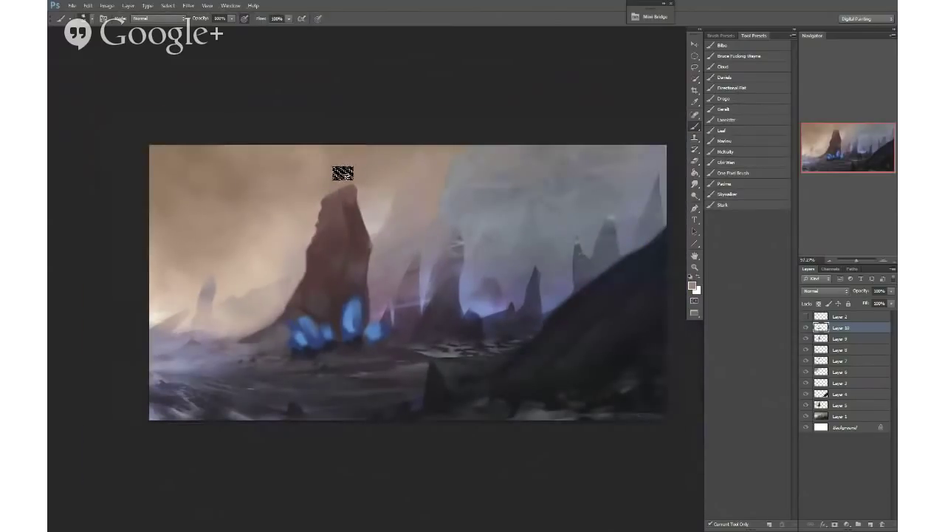
scroll(346, 192, up, 2)
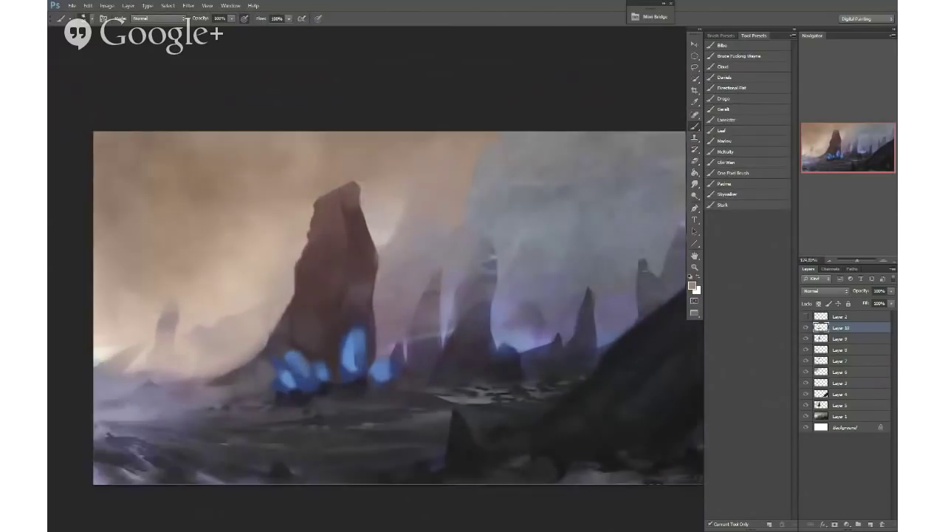
key(l)
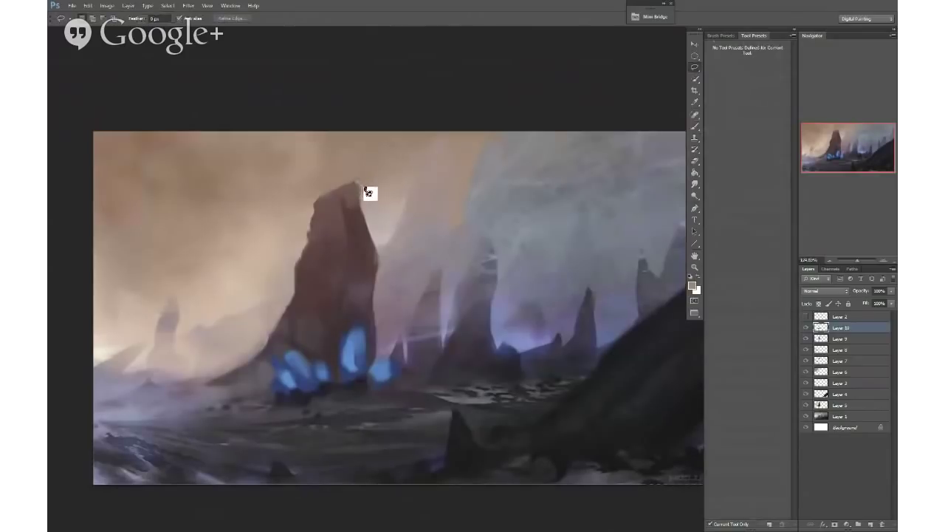
mouse_move(365, 190)
mouse_down()
mouse_move(363, 200)
mouse_move(359, 185)
mouse_up()
key(b)
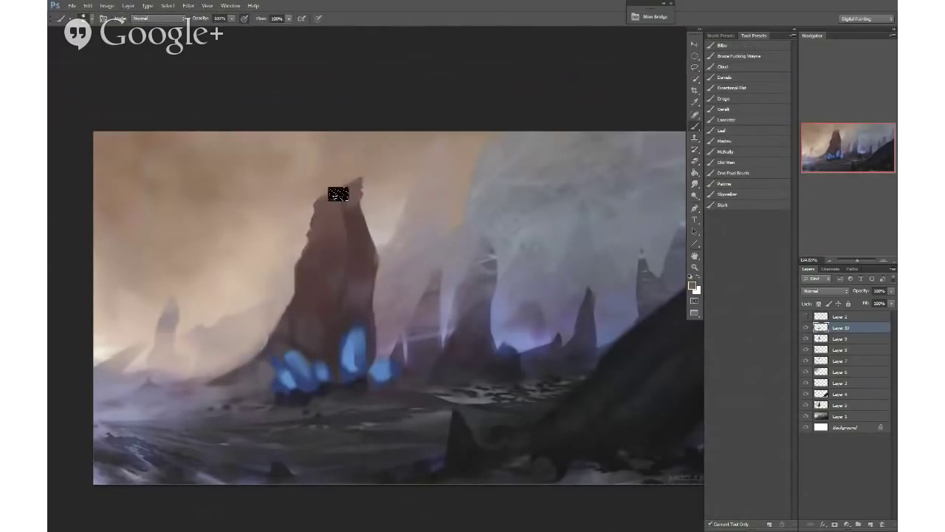
drag(335, 201, 320, 203)
Step: Flip the canvas horizontally and darken the shaded face and edge of the central spire with sampled dark colours
key(ctrl+shift+h)
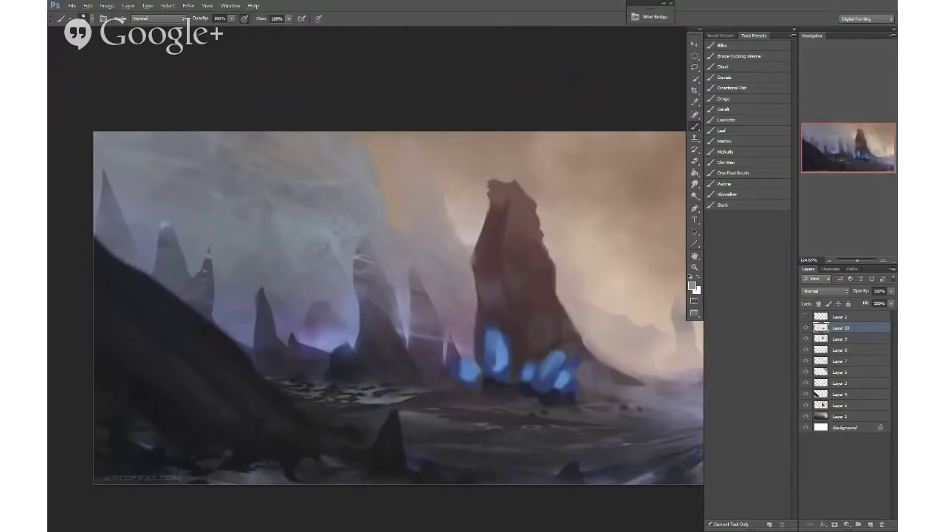
scroll(481, 255, down, 1)
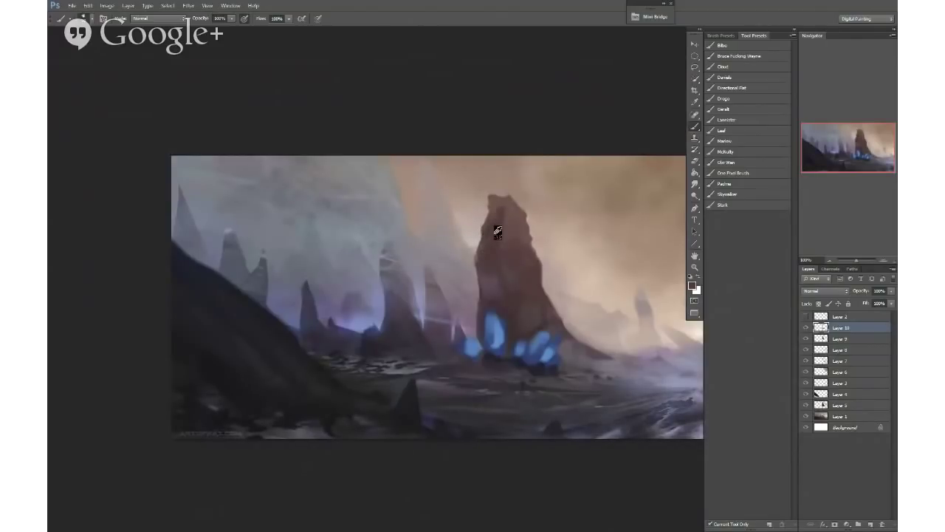
scroll(534, 243, up, 1)
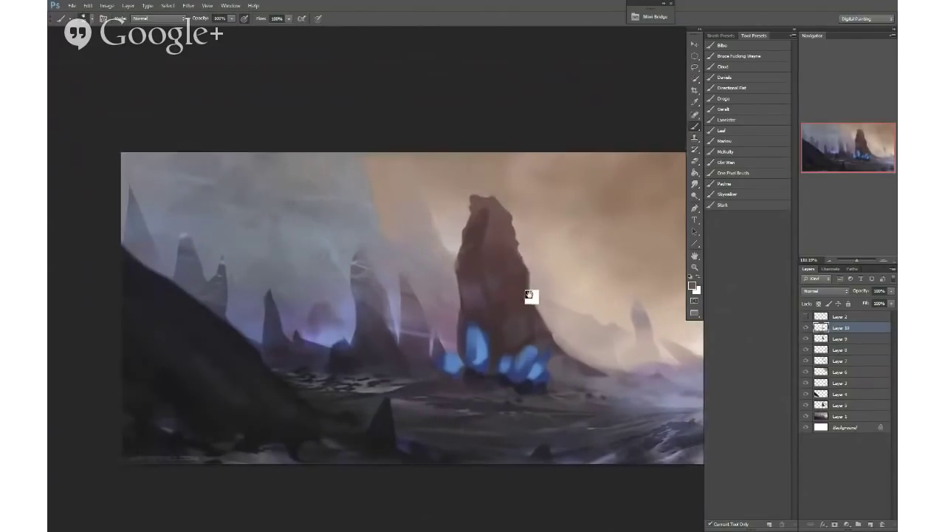
scroll(513, 291, up, 2)
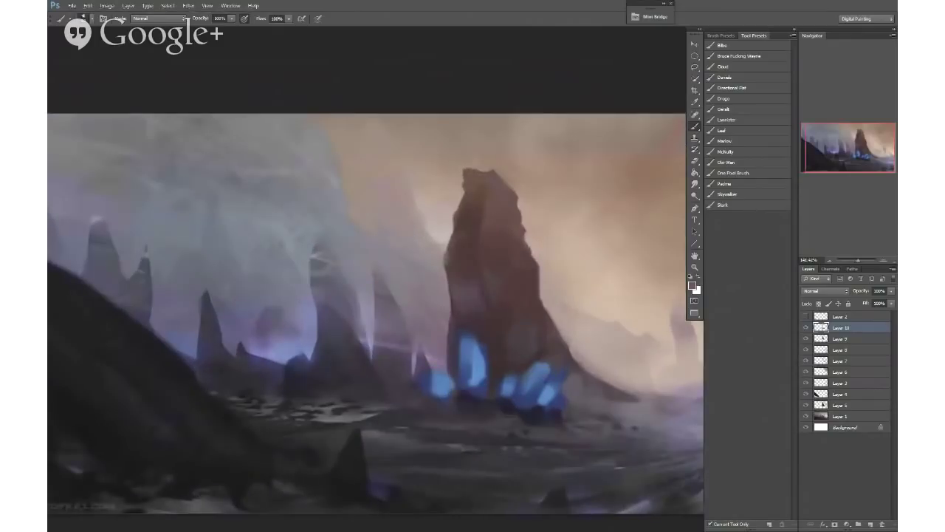
Step: Set the brush mode to Linear Dodge (Add) and paint a bright glow over the crystals with sampled blue
alt+click(480, 364)
shift+right_click(496, 344)
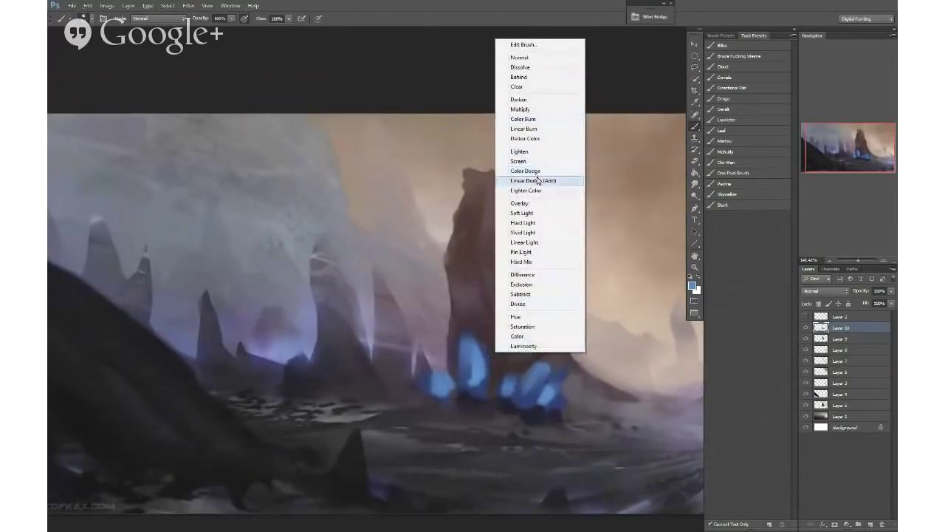
click(538, 180)
drag(472, 353, 482, 353)
drag(471, 321, 489, 323)
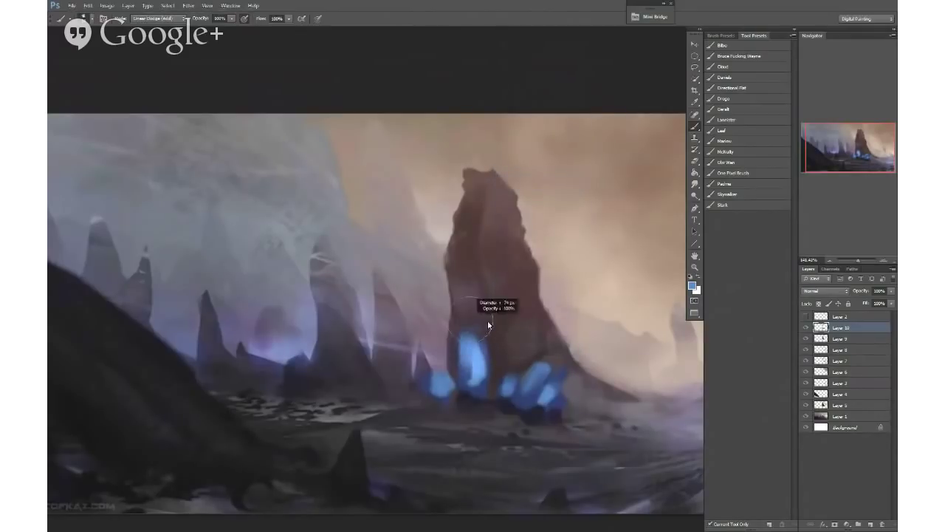
mouse_move(481, 373)
mouse_down()
mouse_move(472, 348)
mouse_move(474, 369)
mouse_move(496, 366)
mouse_move(442, 376)
mouse_move(442, 389)
mouse_up()
mouse_move(526, 383)
mouse_down()
mouse_move(537, 391)
mouse_move(505, 387)
mouse_move(541, 379)
mouse_up()
scroll(545, 383, down, 4)
key(ctrl+z)
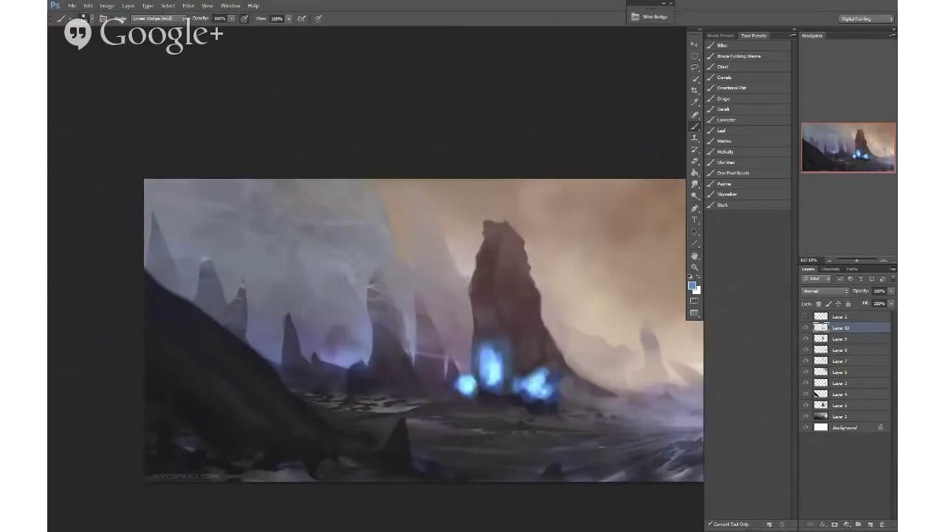
Step: Flip the canvas horizontally and add wider soft blue glow around the crystals and a patch between the distant spires
key(ctrl+shift+h)
scroll(370, 358, up, 2)
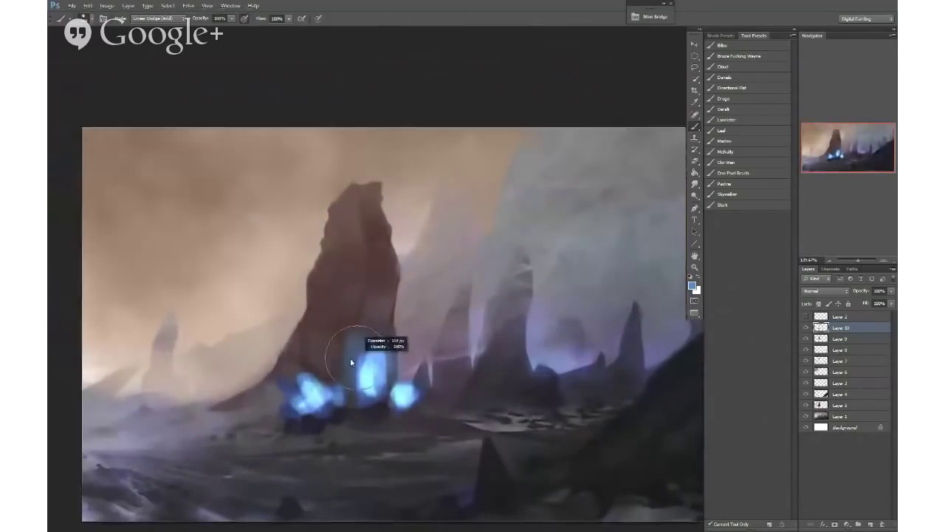
click(309, 392)
click(289, 398)
alt+right_click(285, 408)
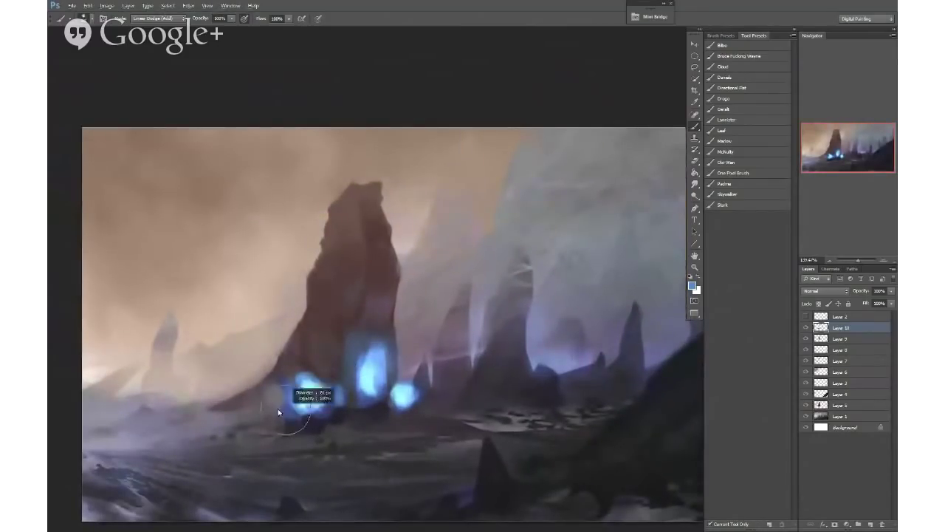
alt+right_click(526, 351)
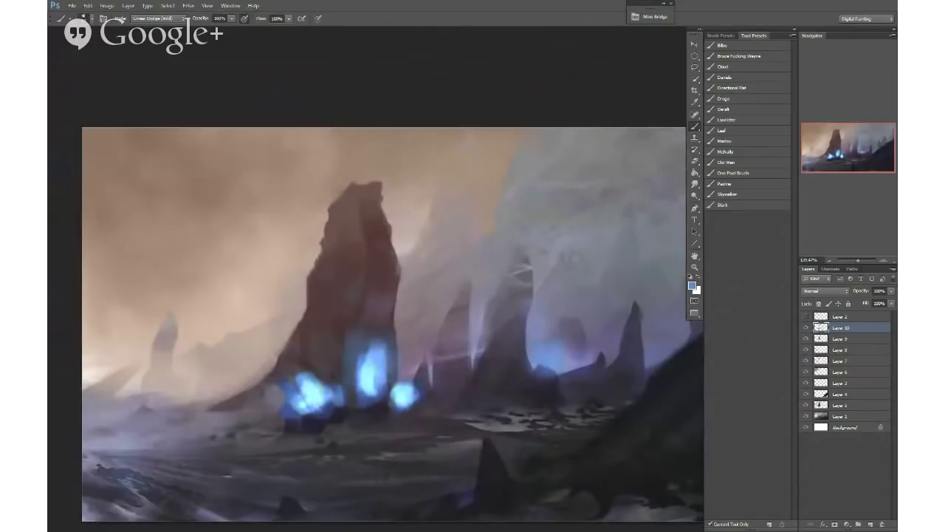
Step: Create a new layer in Linear Dodge (Add) mode and paint a blue glow between the distant spires
key(ctrl+shift+n)
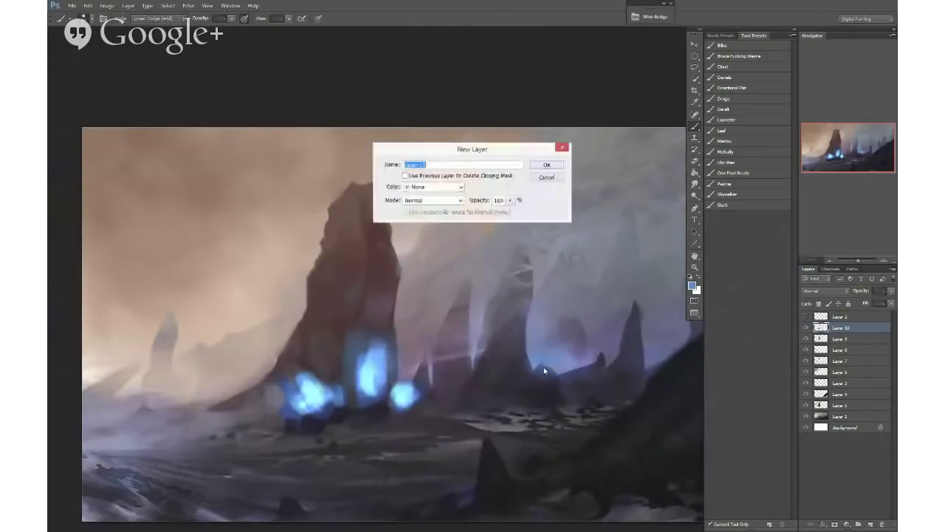
key(Return)
click(823, 291)
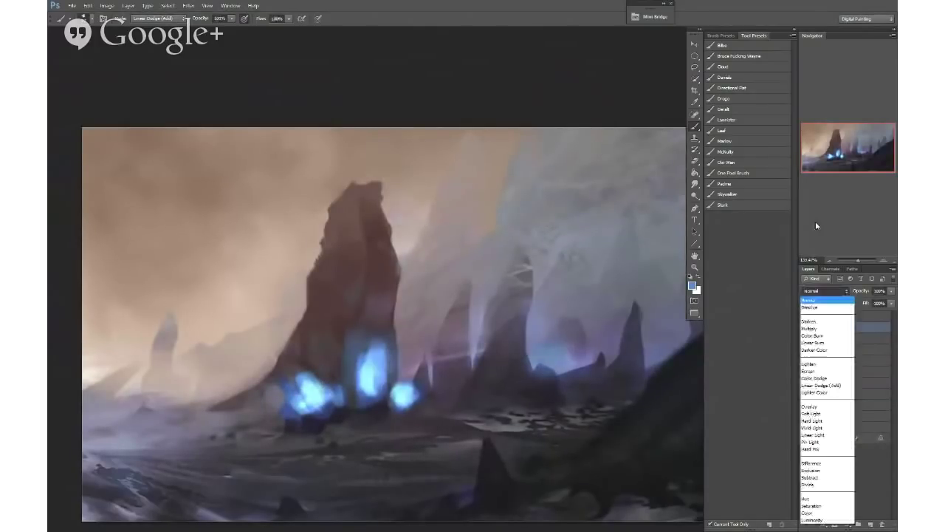
click(819, 385)
drag(545, 344, 558, 347)
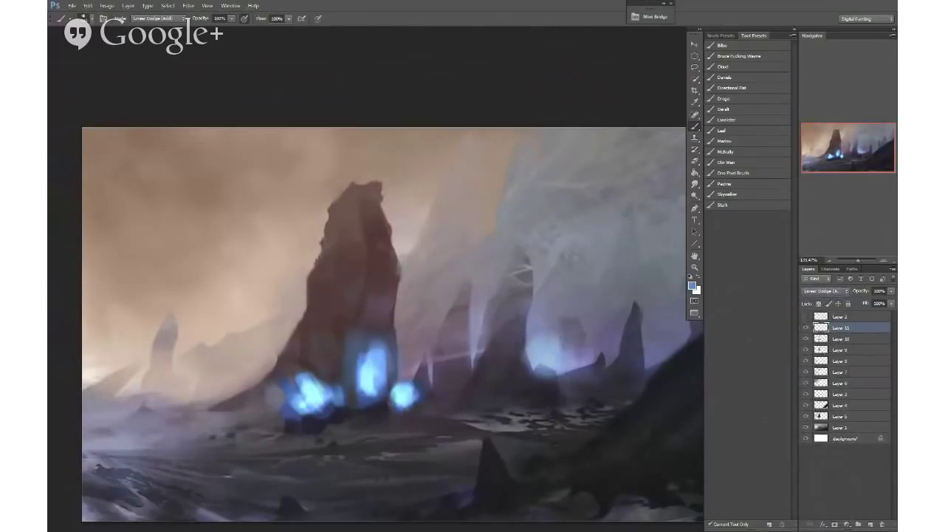
scroll(362, 373, up, 3)
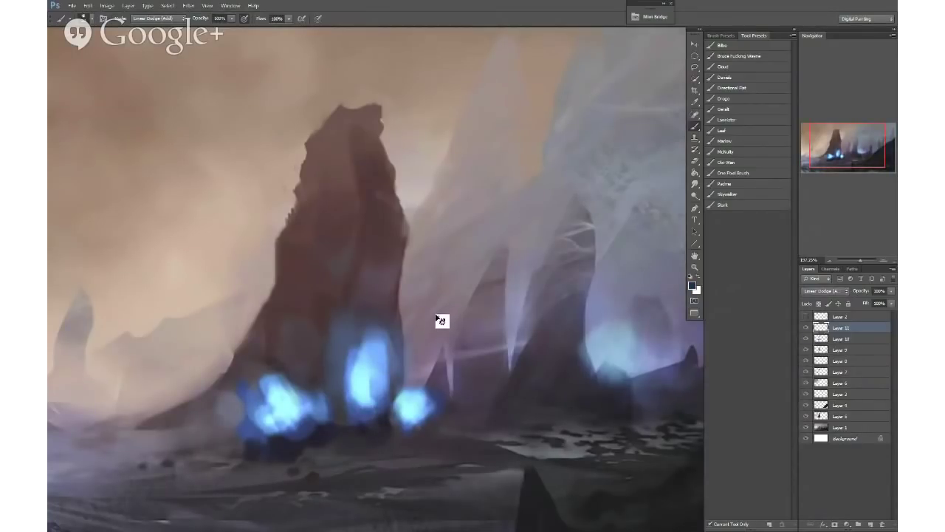
Step: Create a new layer above Layer 11, test blue strokes above the tall crystal and set the brush mode back to Normal
key(ctrl+shift+n)
key(Return)
alt+click(360, 346)
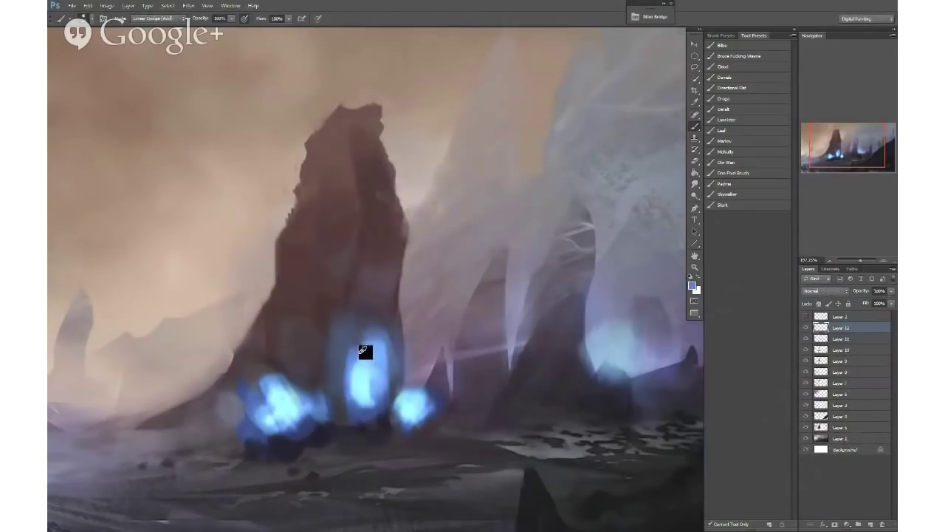
alt+click(360, 354)
drag(366, 258, 359, 303)
drag(367, 263, 359, 303)
alt+click(367, 283)
key(ctrl+z)
shift+right_click(367, 259)
click(388, 212)
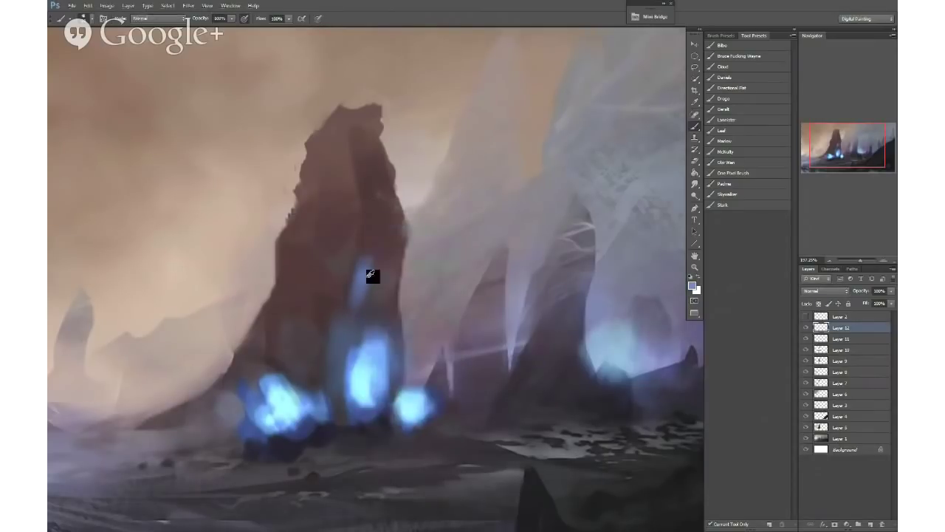
Step: Paint flat patches of sampled blue light over the lower faces of the central spire, trimming their edges with rock colour
drag(363, 280, 380, 288)
alt+click(378, 243)
drag(380, 222, 381, 240)
alt+right_click(367, 254)
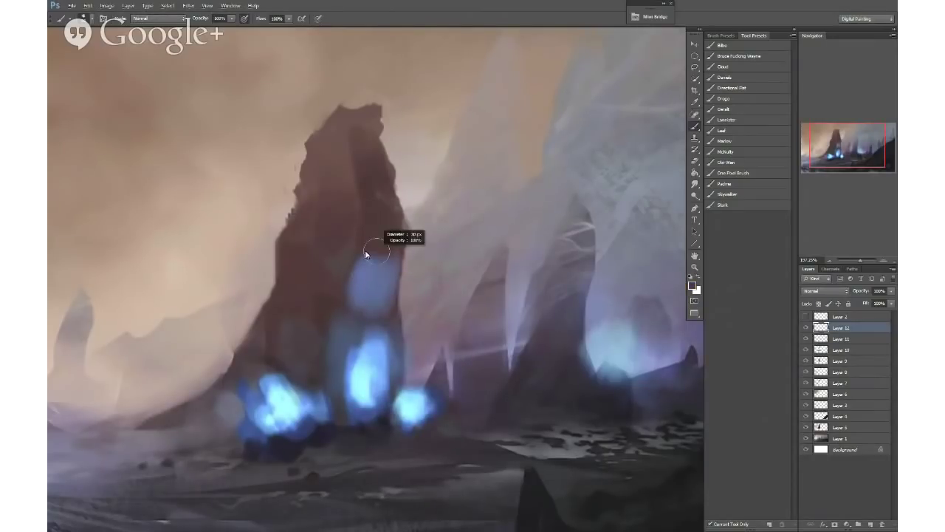
click(379, 278)
alt+click(360, 286)
mouse_move(320, 284)
mouse_down()
mouse_move(325, 311)
mouse_move(344, 305)
mouse_up()
alt+right_click(314, 343)
alt+click(318, 329)
alt+right_click(282, 342)
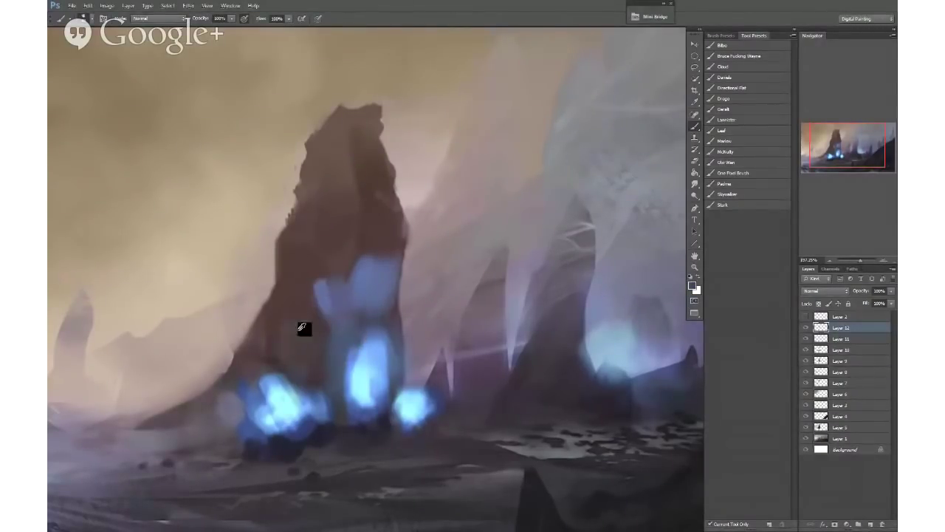
Step: Paint small faceted patches of muted blue light on the rock slope above the crystal cluster
alt+click(319, 333)
alt+click(353, 296)
alt+right_click(302, 322)
mouse_move(280, 323)
mouse_down()
mouse_move(297, 341)
mouse_move(304, 319)
mouse_move(305, 343)
mouse_move(299, 318)
mouse_move(302, 345)
mouse_move(254, 366)
mouse_up()
alt+click(304, 319)
alt+click(294, 355)
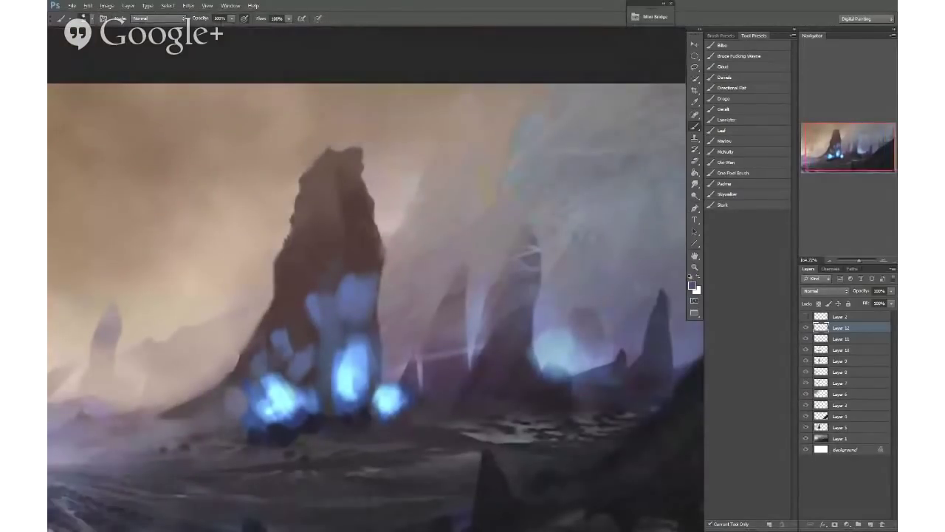
alt+click(251, 369)
scroll(280, 392, down, 2)
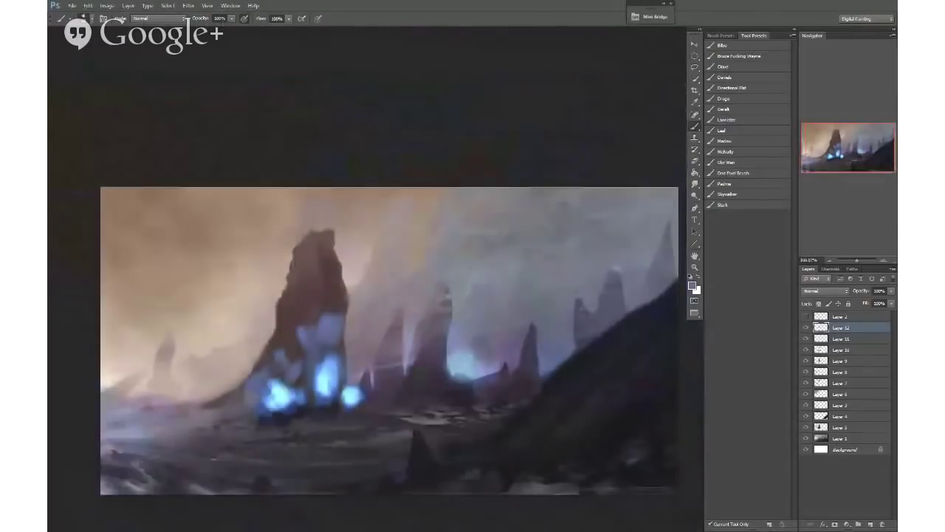
Step: Flip the canvas horizontally, extend the blue light patches and sharpen their upper edges with sampled rock and blue colours
key(ctrl+shift+h)
drag(497, 353, 522, 360)
alt+click(497, 312)
mouse_move(490, 313)
mouse_down()
mouse_move(478, 325)
mouse_move(484, 353)
mouse_up()
alt+click(460, 329)
alt+click(490, 320)
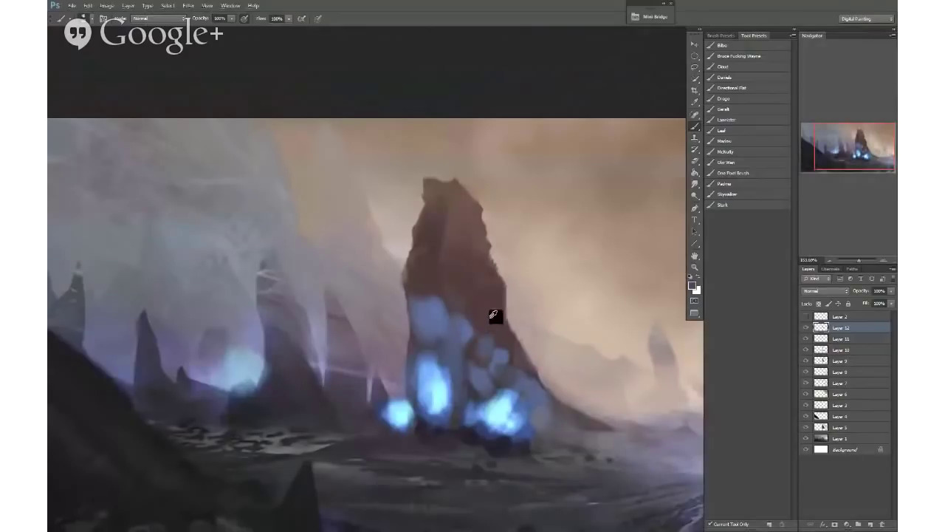
alt+click(446, 305)
mouse_move(424, 280)
mouse_down()
mouse_move(437, 302)
mouse_move(423, 312)
mouse_move(436, 303)
mouse_up()
Step: Texture the upper edge of the blue light on the central spire with the Drogo brush and sampled colours
click(724, 99)
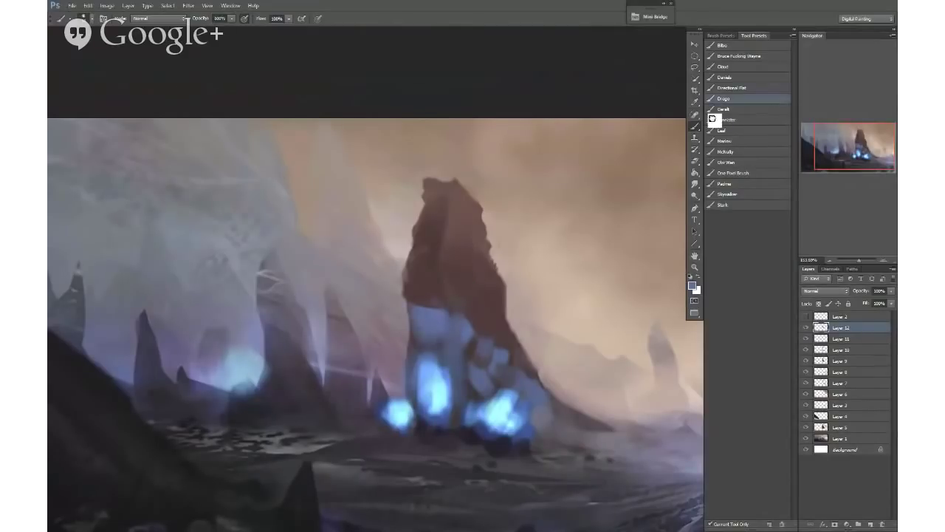
alt+right_click(445, 297)
mouse_move(440, 304)
mouse_down()
mouse_move(408, 304)
mouse_move(438, 296)
mouse_move(431, 319)
mouse_up()
alt+click(435, 299)
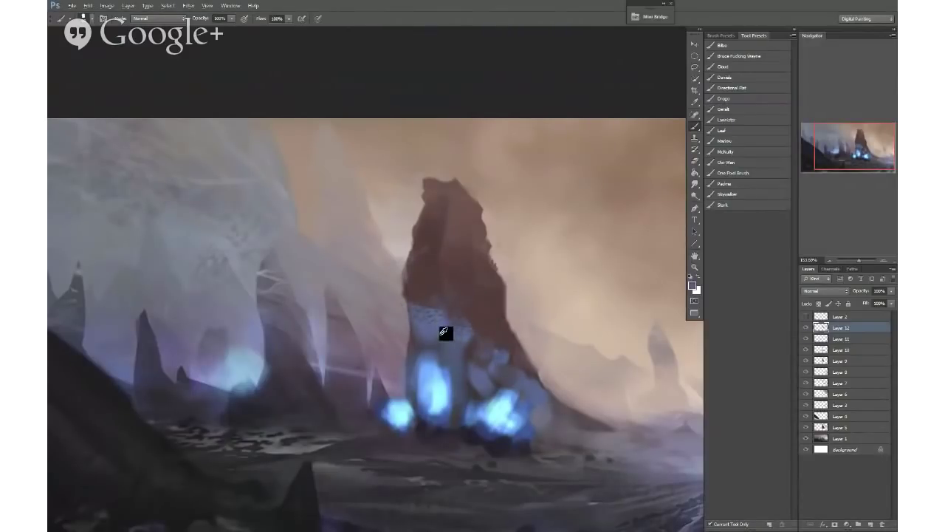
mouse_move(411, 311)
mouse_down()
mouse_move(409, 300)
mouse_move(441, 318)
mouse_up()
Step: Break up the blue patches on the spire's right slope with short strokes of sampled rock and blue colours
alt+click(491, 325)
drag(488, 341, 473, 355)
alt+click(489, 339)
drag(484, 322, 477, 322)
Step: Blend the blue patches between the tall crystal and the right cluster with a resized McNulty brush
click(735, 152)
alt+right_click(499, 338)
alt+right_click(495, 354)
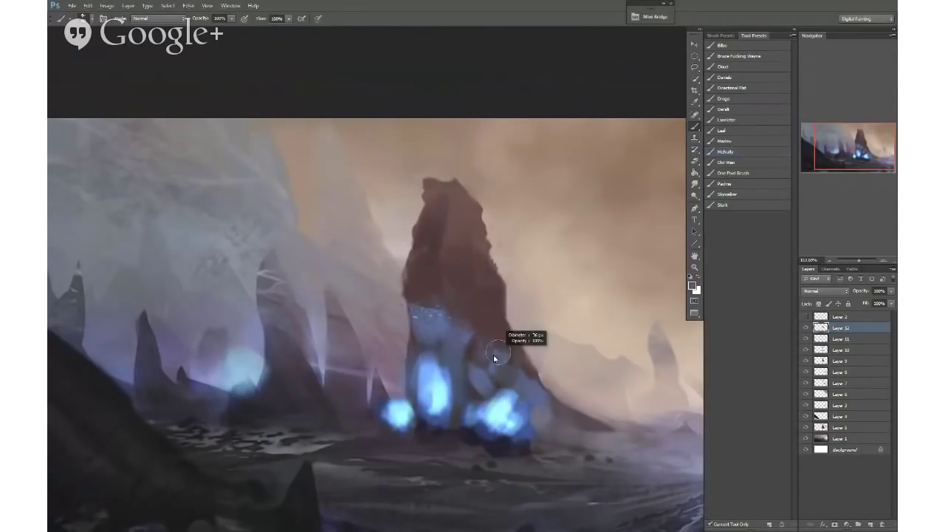
alt+click(468, 355)
alt+click(483, 377)
drag(481, 373, 469, 353)
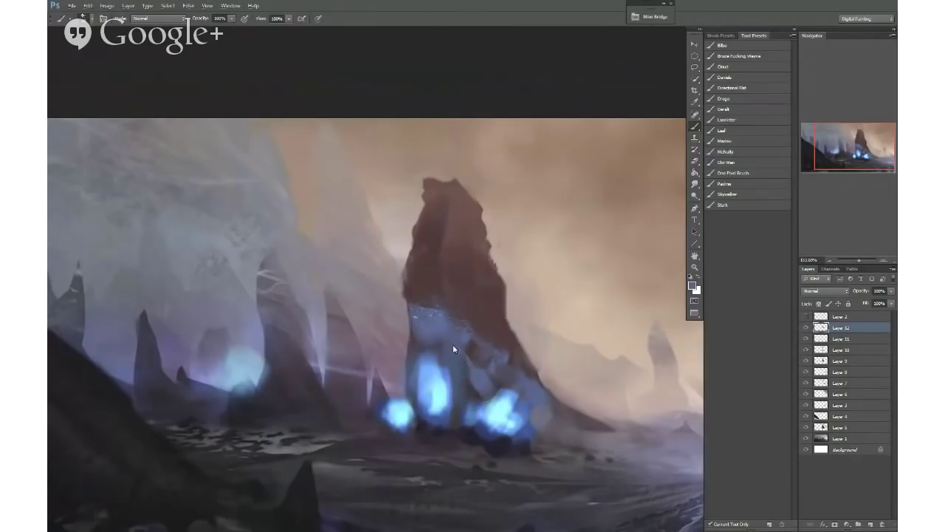
Step: Paint thin blue streaks radiating from the top of the lit area up across the dark rock of the spire
alt+right_click(433, 300)
alt+click(425, 323)
alt+click(420, 305)
mouse_move(422, 313)
mouse_down()
mouse_move(418, 286)
mouse_move(485, 281)
mouse_up()
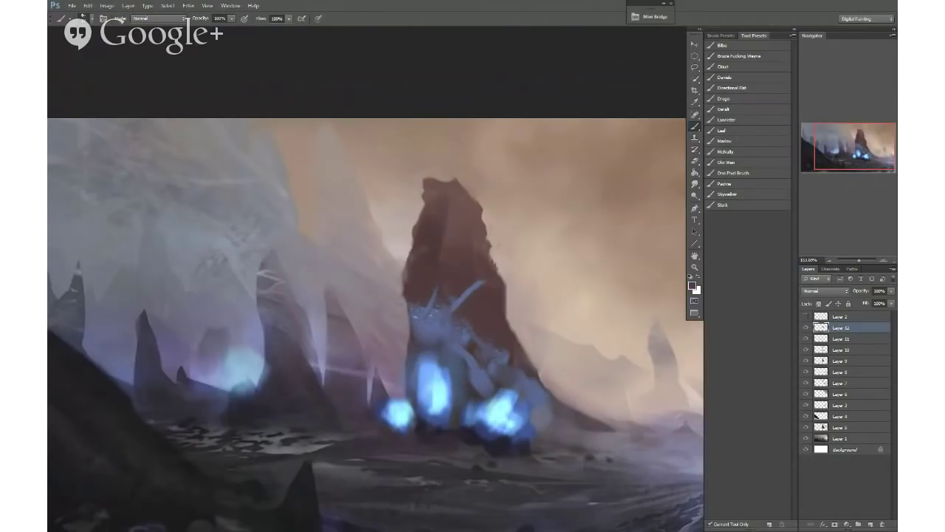
alt+right_click(458, 293)
alt+click(448, 325)
alt+click(448, 325)
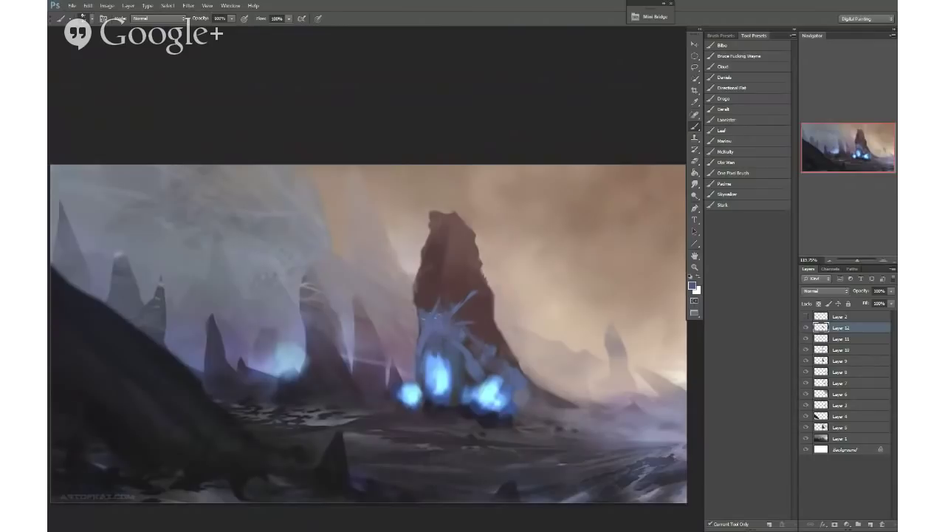
Step: Soften the glow over the slope and around the small crystal with the Bilbo brush and sampled blues
click(727, 46)
alt+right_click(440, 361)
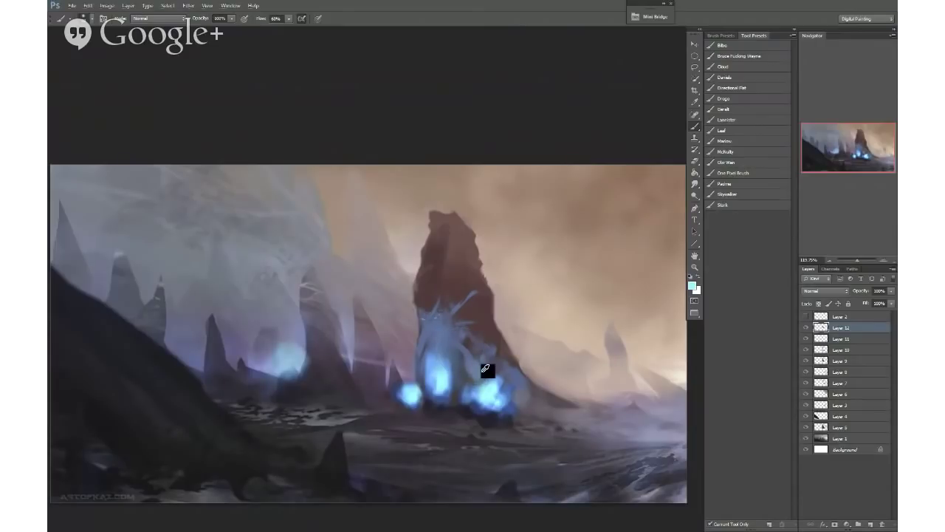
mouse_move(485, 366)
mouse_down()
mouse_move(516, 384)
mouse_move(479, 352)
mouse_up()
alt+right_click(422, 380)
alt+click(404, 387)
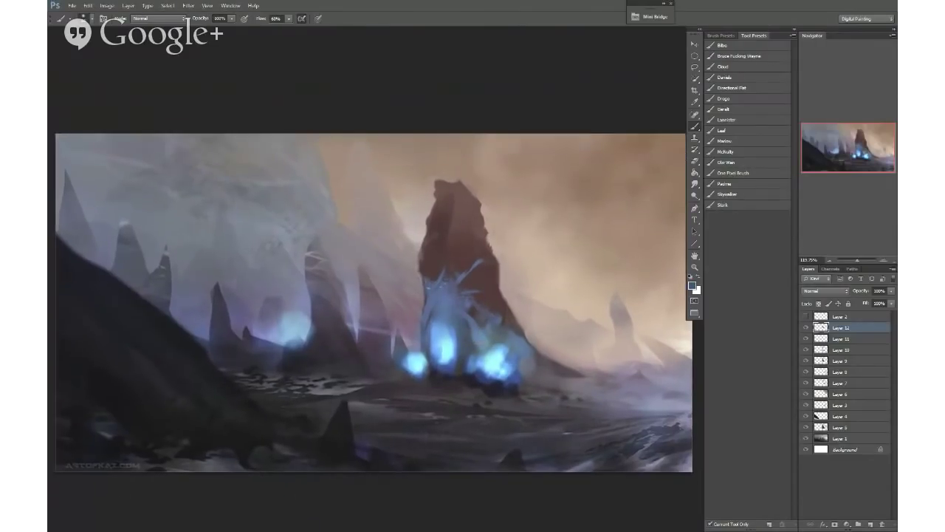
Step: Flip the canvas horizontally and scatter light blue specks over the ground below the crystals with a textured brush preset
key(ctrl+shift+h)
alt+click(281, 300)
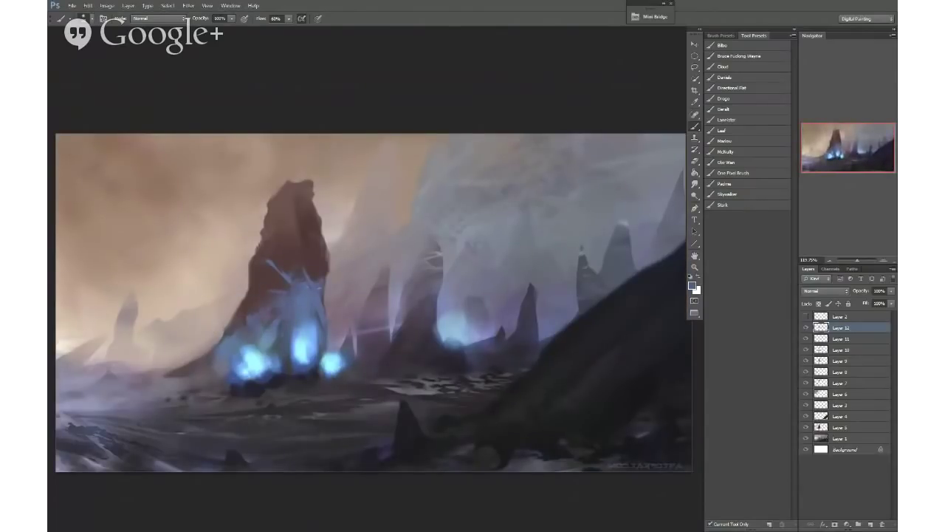
click(737, 57)
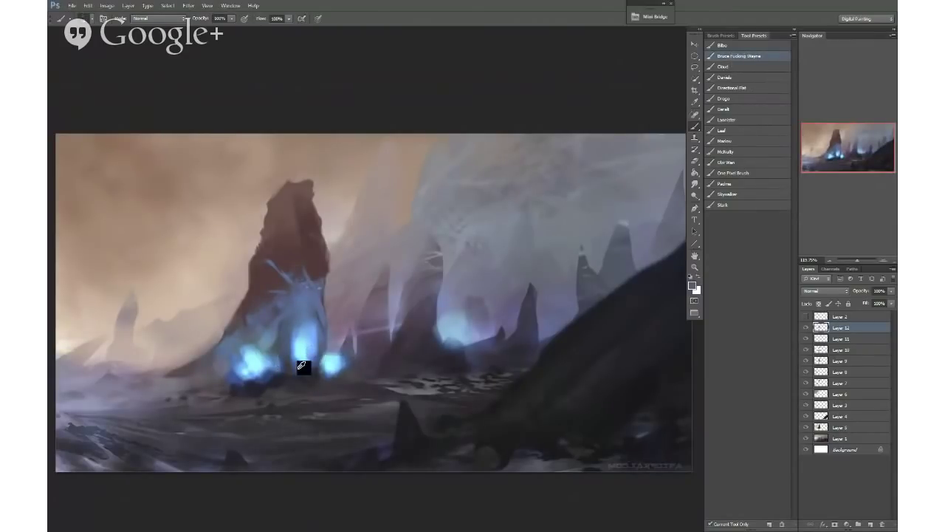
alt+click(302, 364)
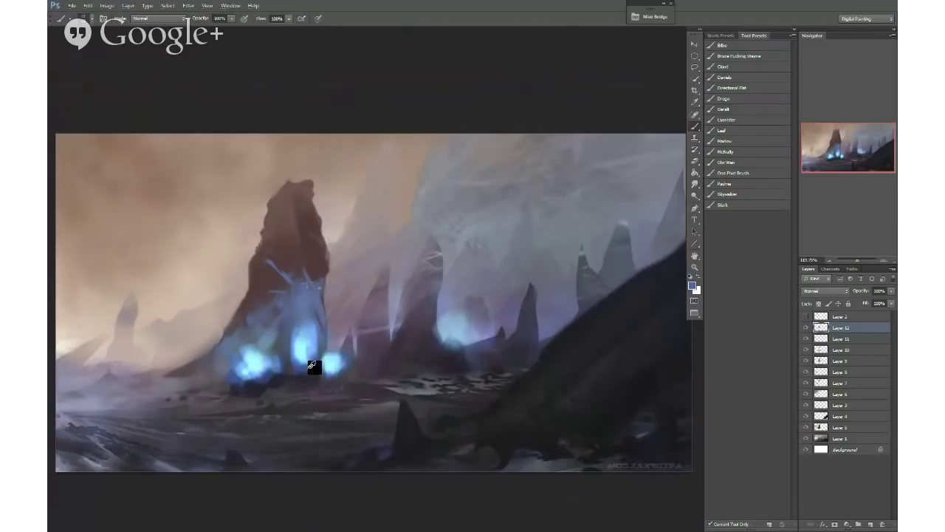
alt+click(310, 365)
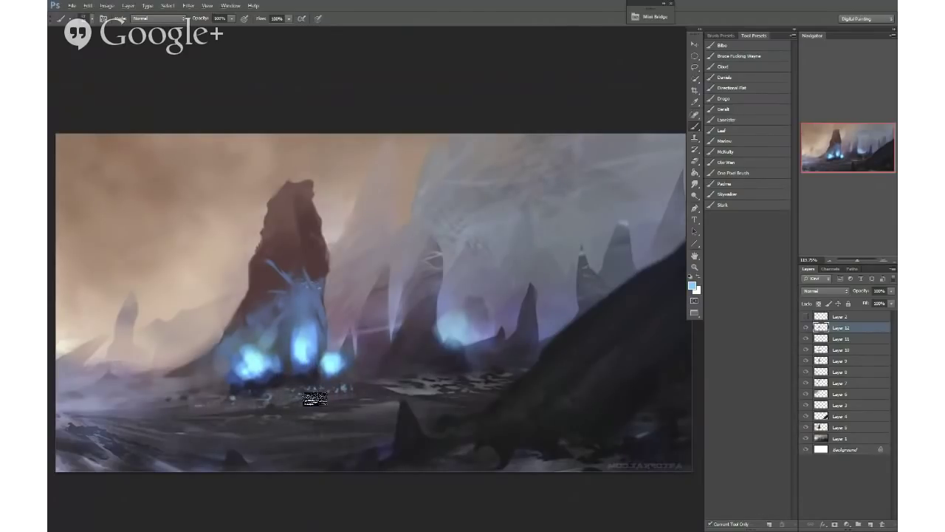
Step: Spread muted blue reflected light across the ground in front of the spire with the Lannister brush
click(726, 119)
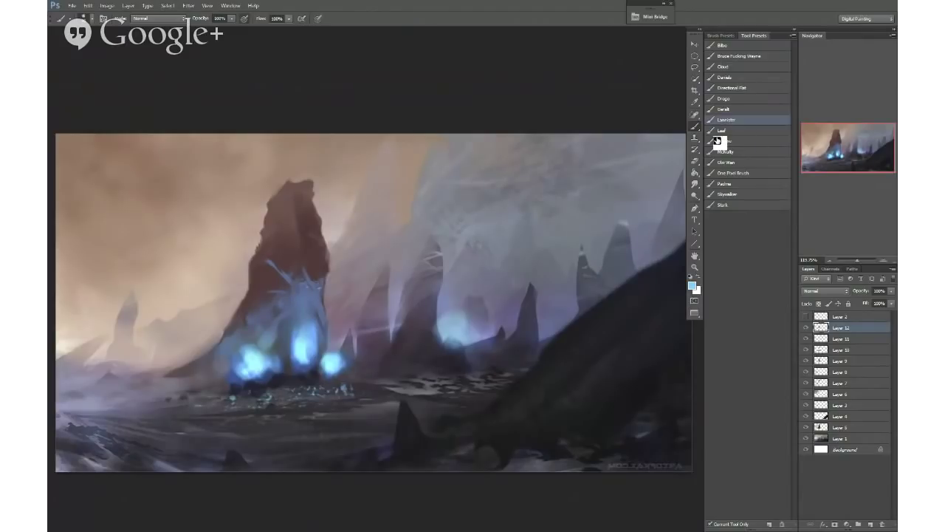
drag(282, 386, 347, 386)
alt+click(309, 392)
alt+click(295, 395)
drag(248, 399, 193, 394)
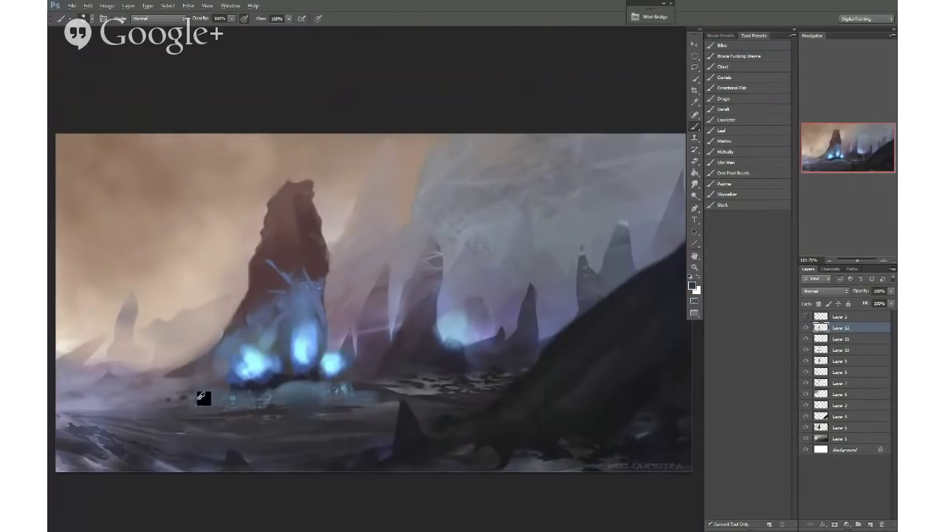
Step: Refine the left crystal cluster with small strokes of sampled bright and muted blue
scroll(249, 390, down, 1)
alt+click(251, 360)
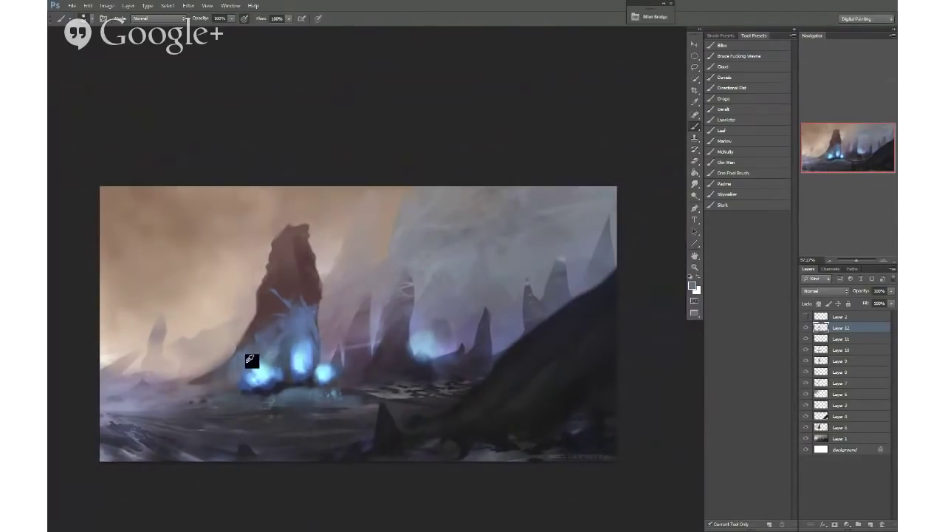
scroll(251, 360, up, 2)
alt+click(265, 364)
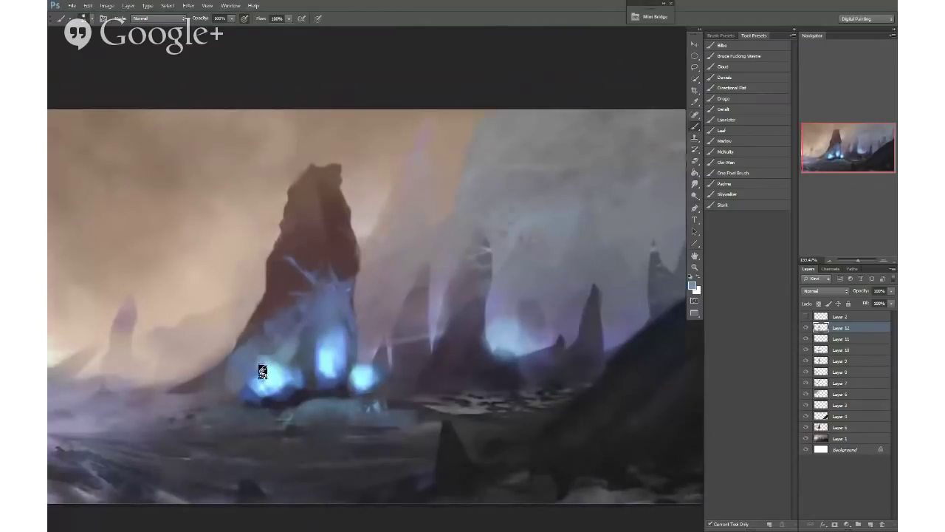
alt+click(275, 379)
alt+click(255, 357)
Step: Define the tall crystal's lower body and base edge with sampled dark and bright blues
alt+click(316, 356)
alt+click(328, 386)
mouse_move(334, 383)
mouse_down()
mouse_move(319, 393)
mouse_move(328, 369)
mouse_up()
alt+click(327, 369)
alt+click(331, 364)
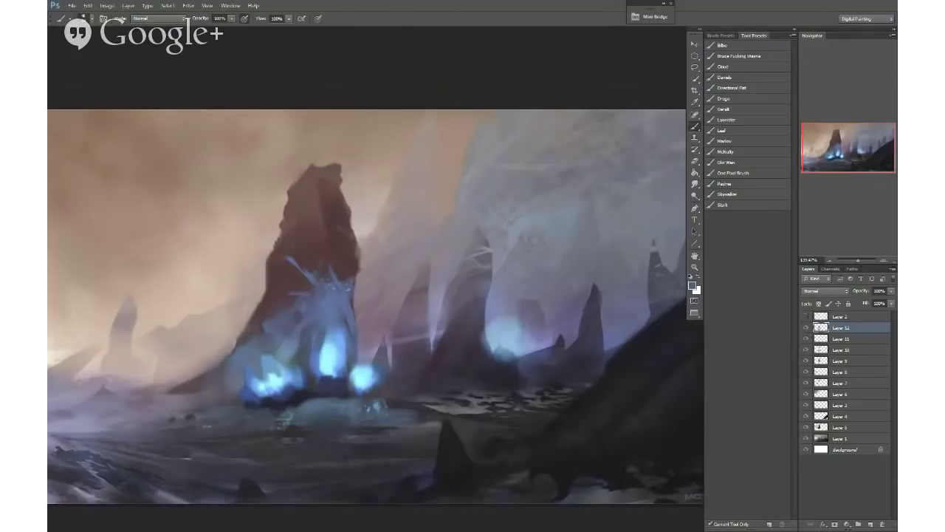
Step: Paint pale blue patches of light on the rock face around and above the top of the tall crystal
alt+click(327, 323)
alt+click(327, 317)
alt+click(305, 329)
alt+click(310, 339)
alt+click(325, 333)
mouse_move(315, 323)
mouse_down()
mouse_move(331, 302)
mouse_move(348, 312)
mouse_move(326, 311)
mouse_up()
alt+click(344, 316)
alt+click(333, 330)
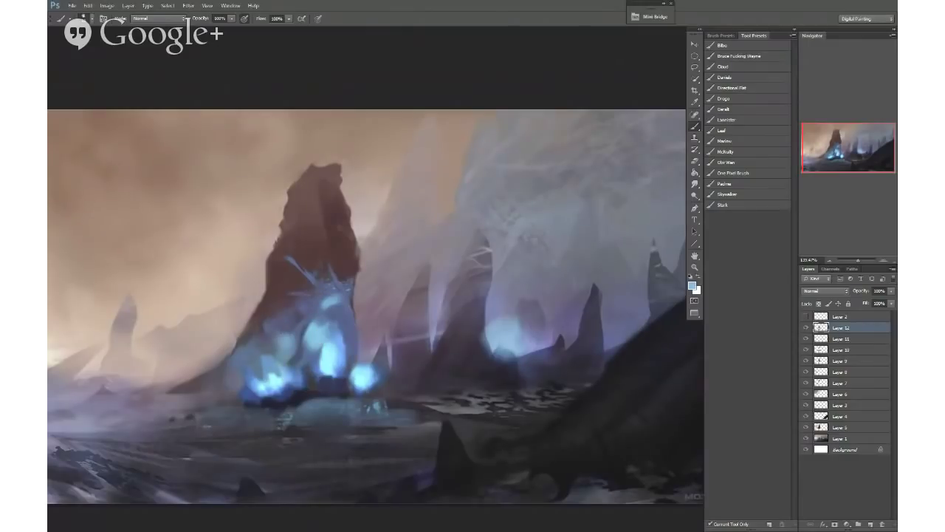
Step: Flip the canvas horizontally again and add sampled blue touches to the glow around the crystals
scroll(289, 384, down, 2)
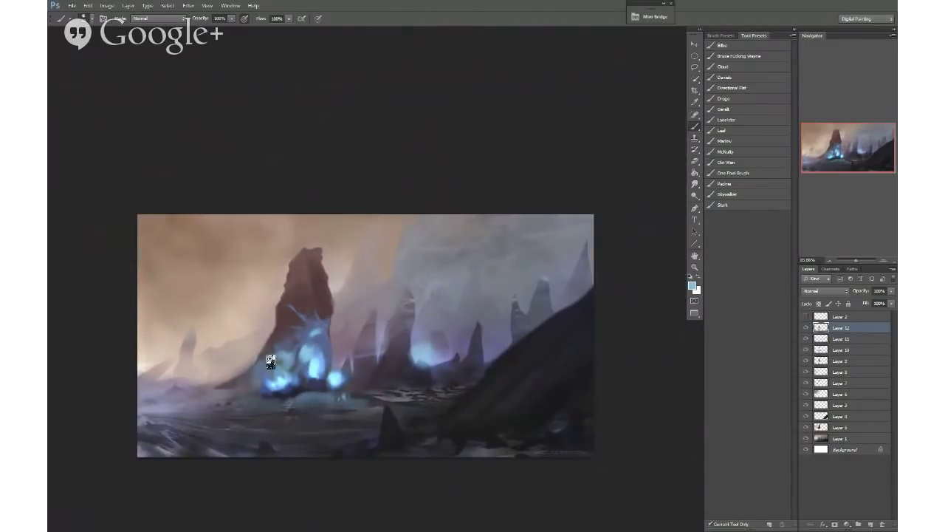
key(ctrl+shift+h)
drag(463, 353, 483, 361)
drag(442, 352, 448, 356)
alt+click(412, 344)
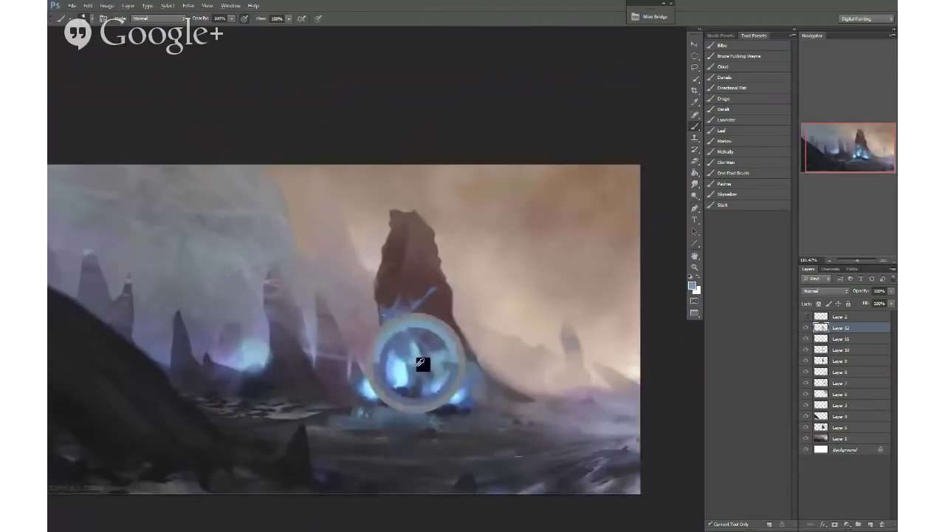
scroll(404, 371, down, 2)
alt+click(401, 363)
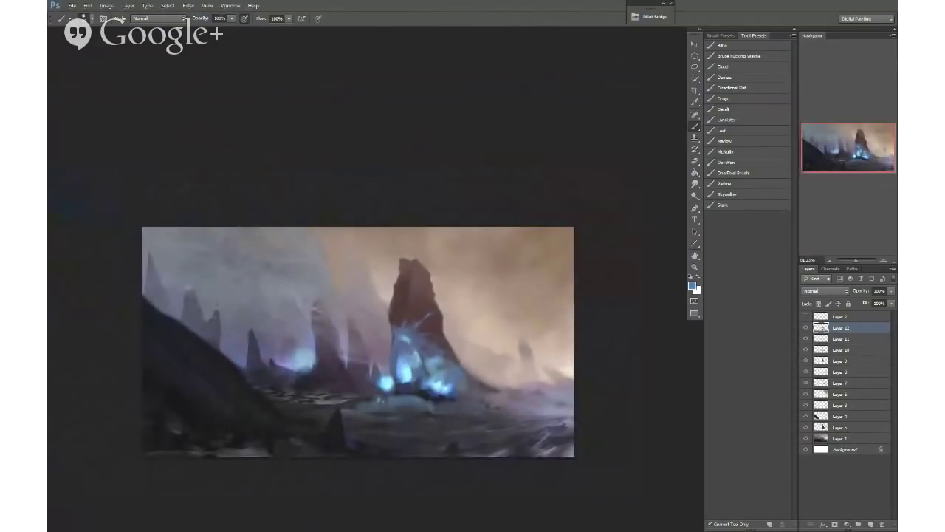
Step: Dab muted blue light onto the rock above the crystals, reaching up the spire's darker middle face
alt+click(420, 333)
drag(423, 332, 419, 341)
click(405, 328)
drag(413, 305, 418, 291)
alt+click(428, 313)
click(434, 337)
scroll(419, 380, up, 2)
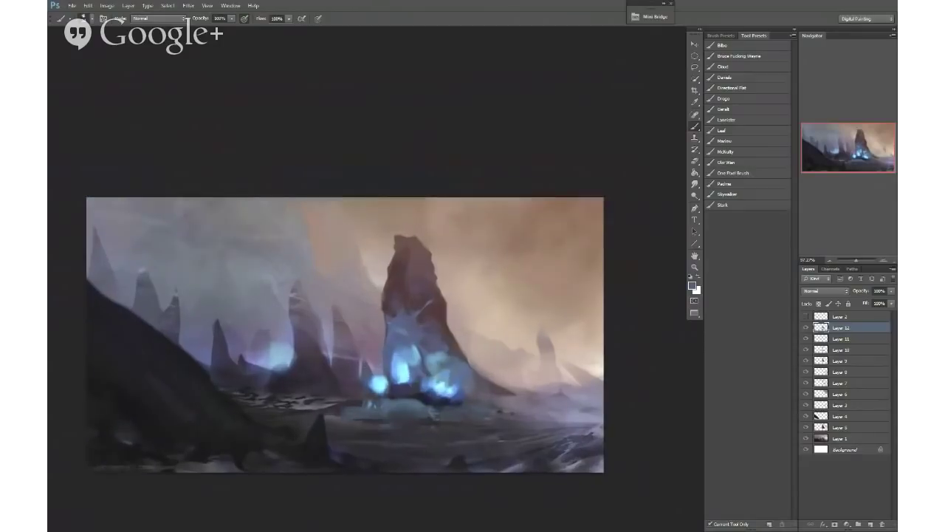
Step: Lasso the tall crystal's outline, paint brighter blue inside the selection, deselect it and sample blue beside the crystal
scroll(403, 371, up, 3)
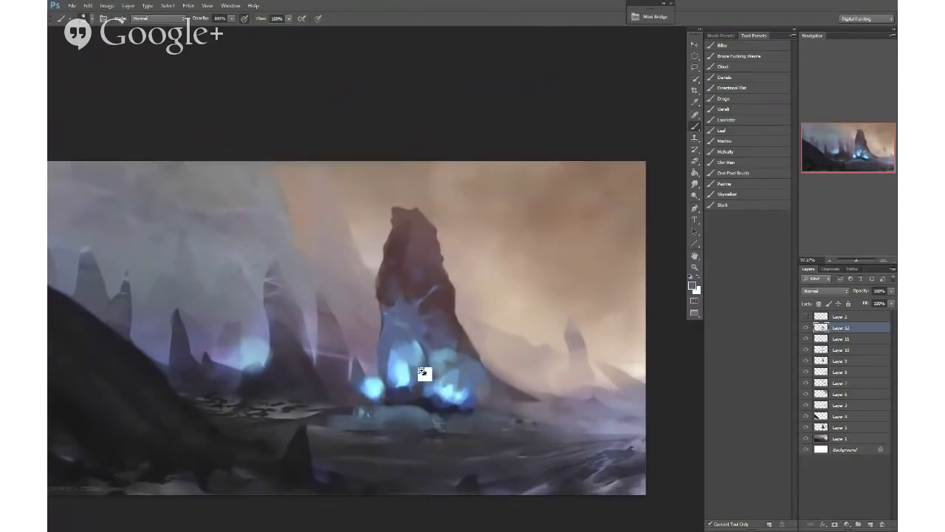
key(l)
scroll(396, 356, up, 2)
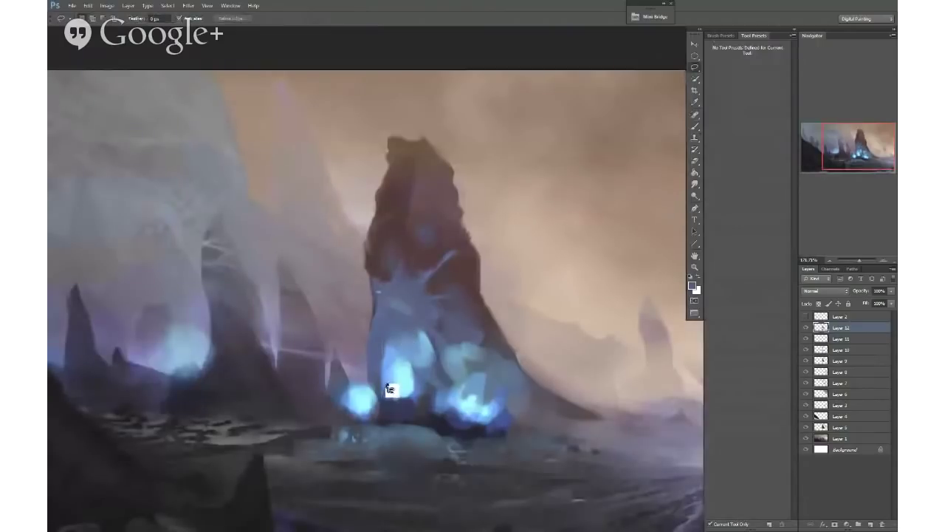
mouse_move(385, 392)
mouse_down()
mouse_move(407, 327)
mouse_move(417, 336)
mouse_move(387, 401)
mouse_up()
key(b)
mouse_move(405, 359)
mouse_down()
mouse_move(415, 363)
mouse_move(401, 325)
mouse_move(410, 344)
mouse_up()
alt+click(407, 365)
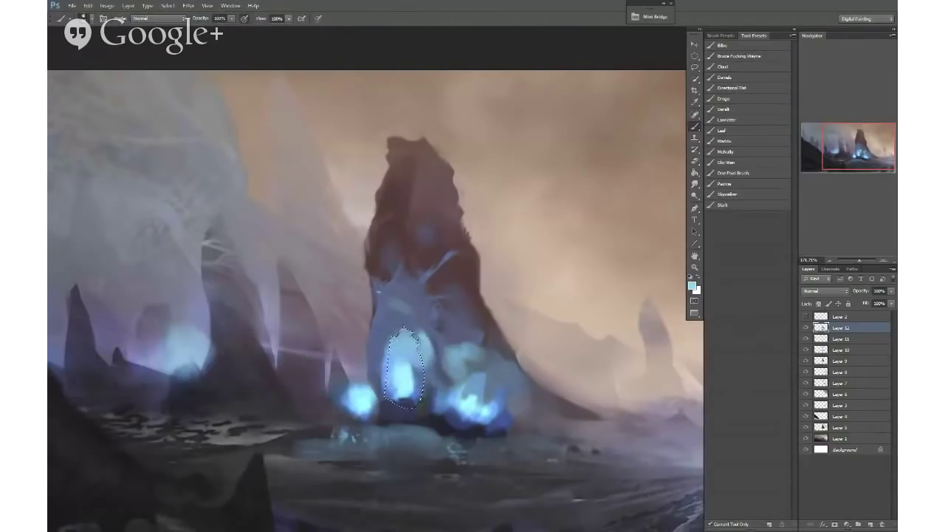
key(ctrl+d)
right_click(430, 363)
alt+click(430, 368)
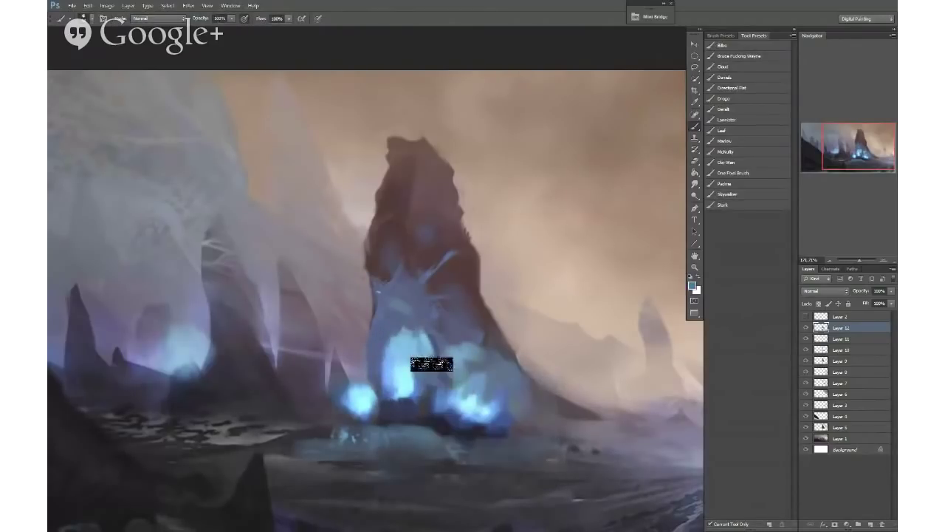
Step: Select the right-hand glowing crystal with a lasso and paint it a bright pale cyan faceted dome
key(l)
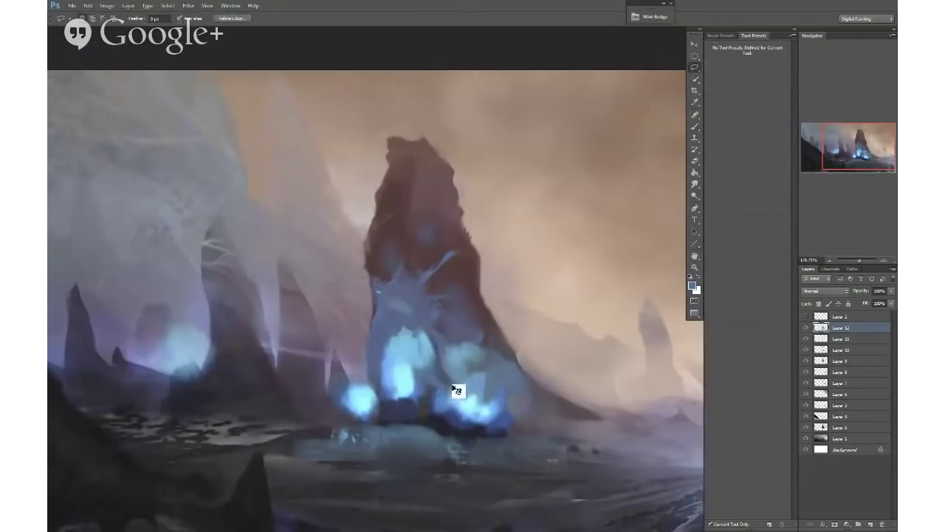
mouse_move(471, 369)
mouse_down()
mouse_move(492, 374)
mouse_move(507, 418)
mouse_move(441, 390)
mouse_move(486, 399)
mouse_up()
key(b)
alt+click(472, 400)
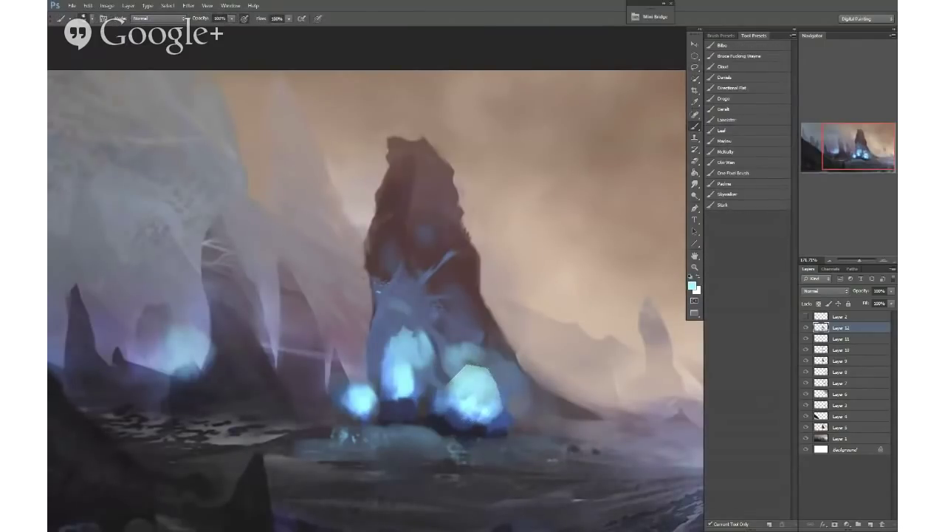
Step: Lasso the small orb beside the rock spire's base and paint it into a crisp glowing cyan crystal
key(l)
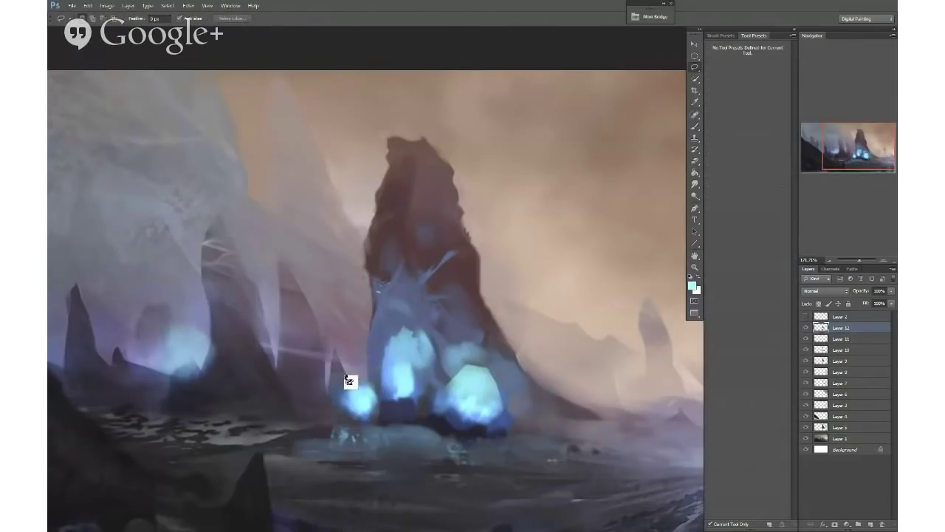
drag(346, 377, 356, 350)
click(471, 196)
mouse_move(340, 403)
mouse_down()
mouse_move(371, 379)
mouse_move(387, 400)
mouse_move(350, 418)
mouse_up()
key(b)
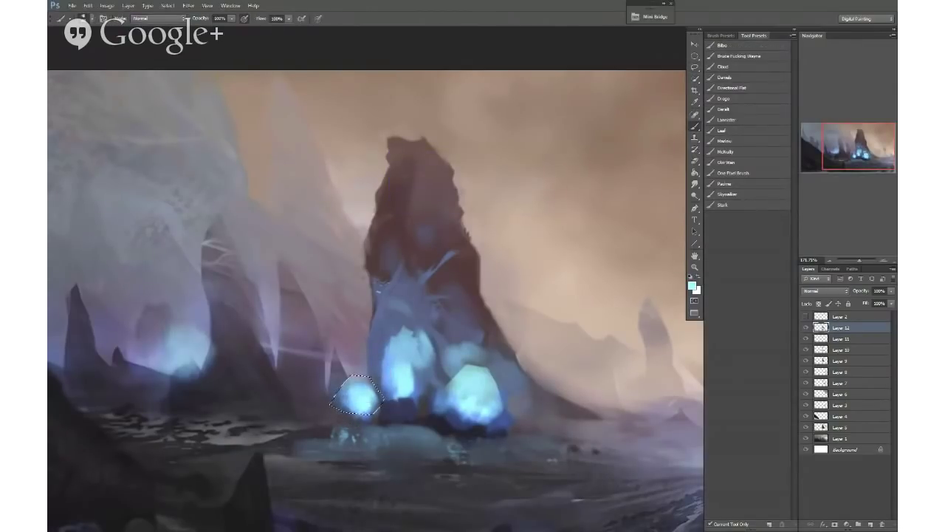
scroll(370, 395, down, 3)
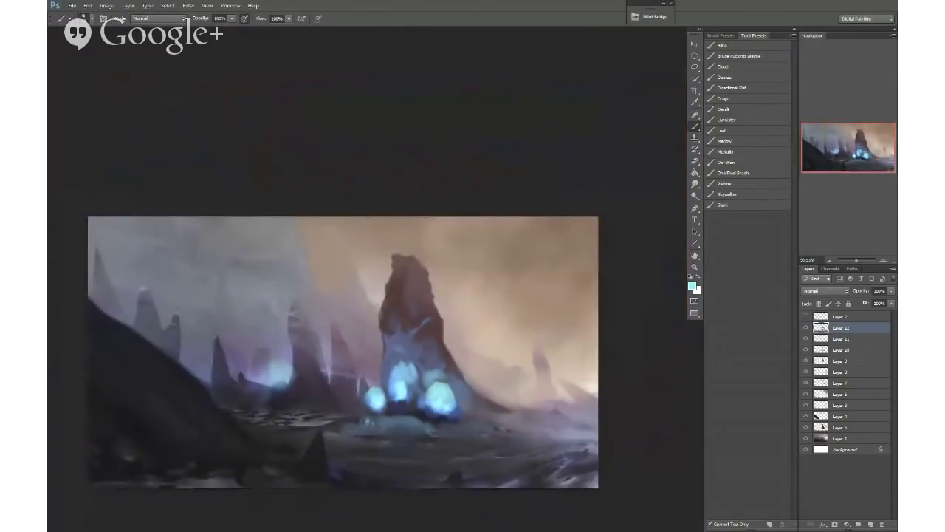
alt+click(404, 371)
alt+click(445, 396)
drag(399, 338, 423, 360)
key(ctrl+z)
Step: Paint a long horizontal pale cyan streak of light on the dark ground in front of the glowing crystals
alt+click(427, 403)
alt+click(448, 413)
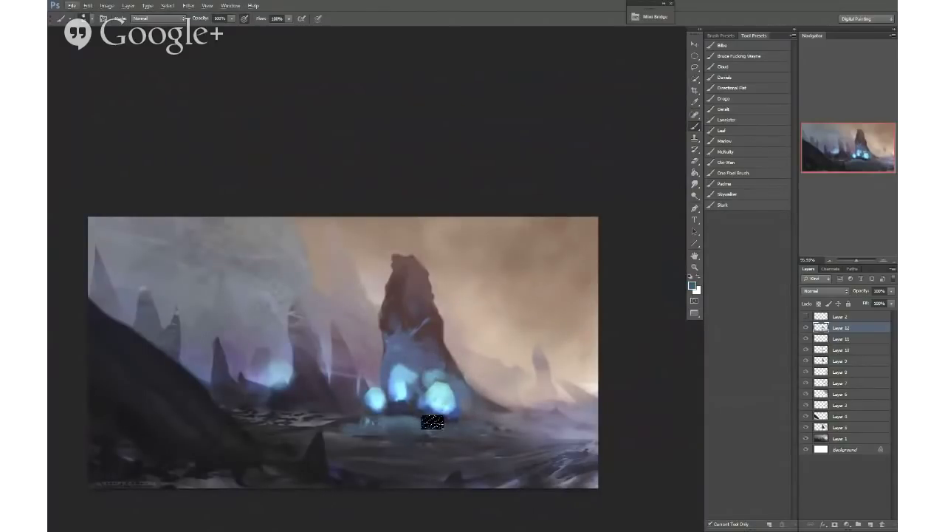
drag(433, 424, 473, 401)
drag(470, 373, 458, 371)
alt+click(452, 414)
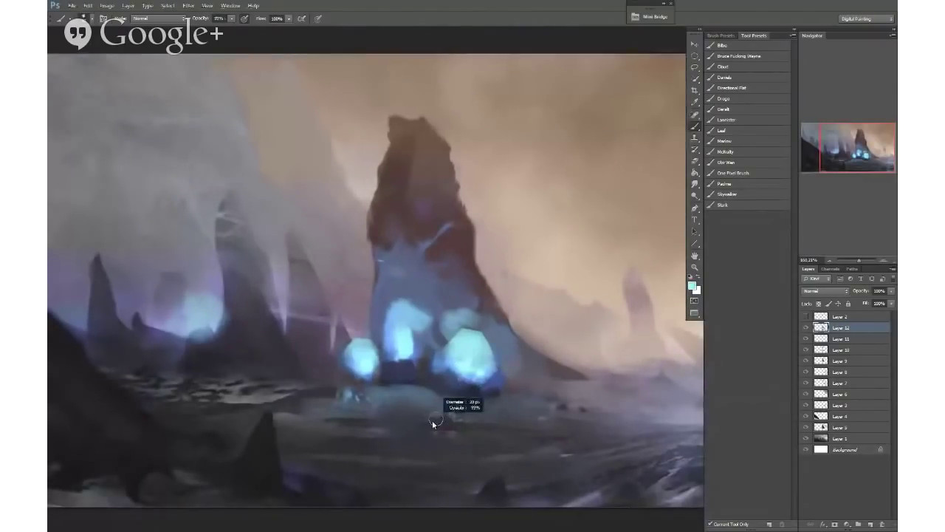
drag(379, 436, 533, 436)
alt+click(541, 425)
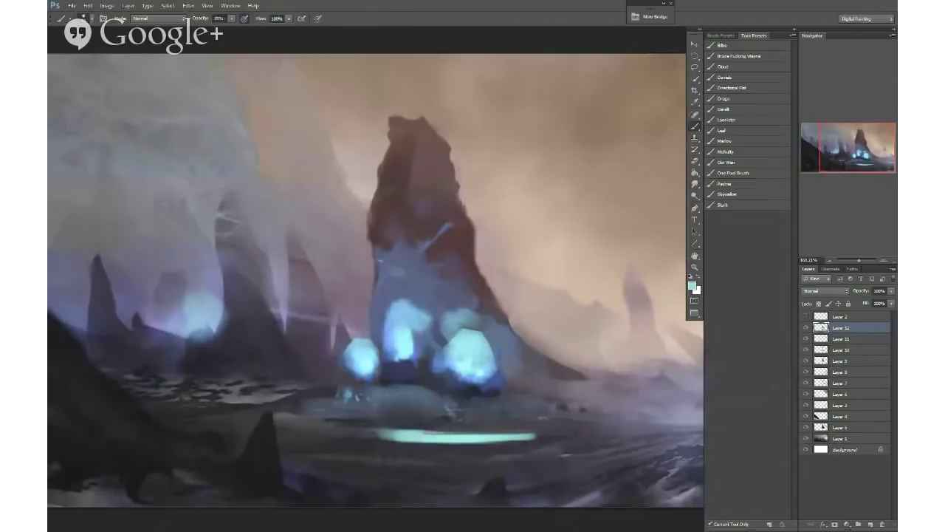
Step: Lasso a flat pool shape around the cyan streak and fill it with soft teal reflections sampled from the crystals
key(l)
click(362, 436)
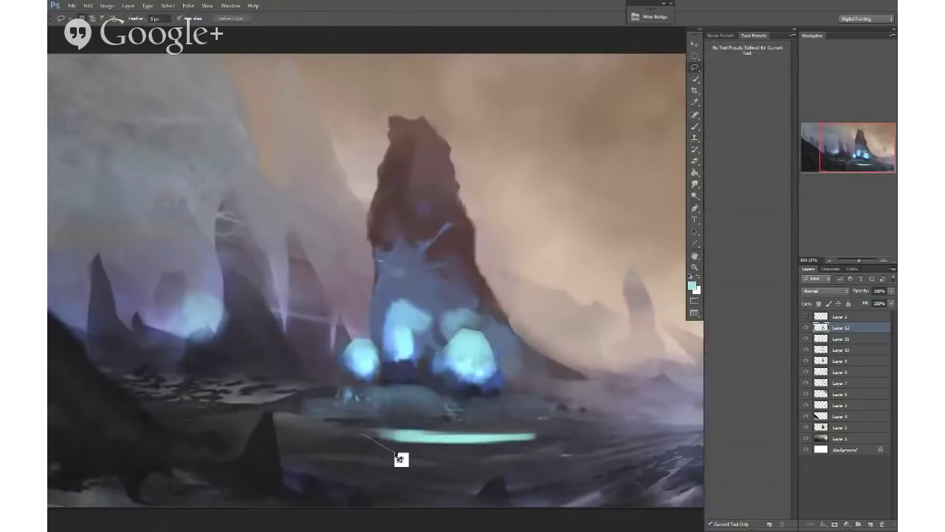
mouse_move(400, 458)
mouse_down()
mouse_move(376, 433)
mouse_move(560, 444)
mouse_move(480, 467)
mouse_move(290, 439)
mouse_move(378, 434)
mouse_up()
key(b)
mouse_move(448, 437)
mouse_down()
mouse_move(468, 444)
mouse_move(408, 446)
mouse_up()
alt+click(379, 439)
alt+click(472, 383)
drag(465, 440, 484, 453)
alt+click(472, 374)
mouse_move(391, 442)
mouse_down()
mouse_move(417, 452)
mouse_move(341, 446)
mouse_up()
alt+click(511, 455)
alt+click(477, 452)
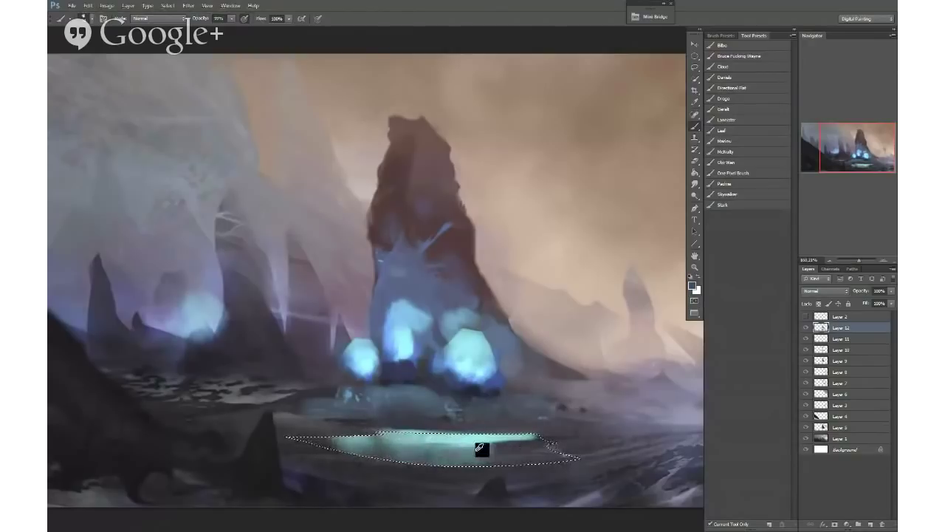
Step: Paint warm reflections sampled from the sky across the pool's right and lower parts, and clear the selection
drag(477, 452, 510, 440)
alt+click(553, 316)
alt+click(527, 460)
alt+click(589, 301)
mouse_move(564, 456)
mouse_down()
mouse_move(421, 456)
mouse_move(318, 443)
mouse_move(436, 454)
mouse_up()
key(ctrl+d)
Step: Resize the brush and paint dark ground tones over the pool's lower edge to tone down the warm reflection
alt+right_click(463, 414)
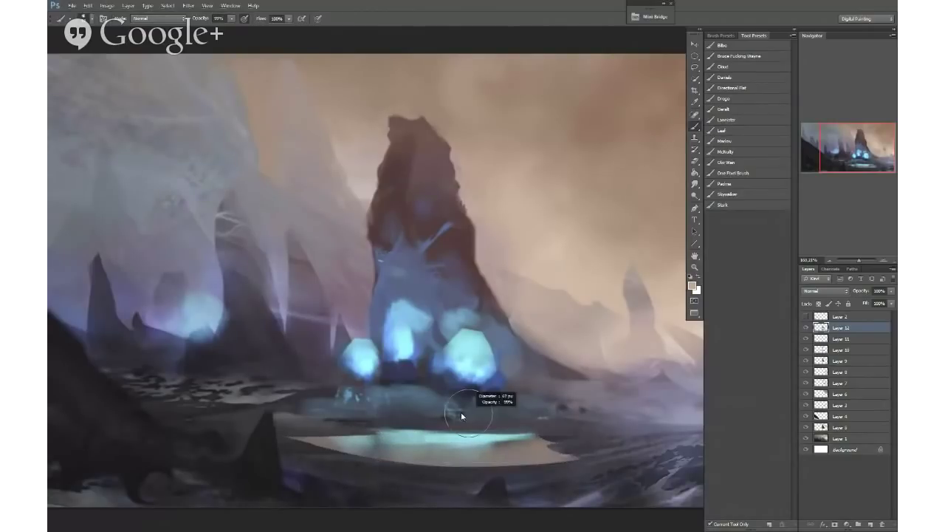
drag(464, 422, 455, 422)
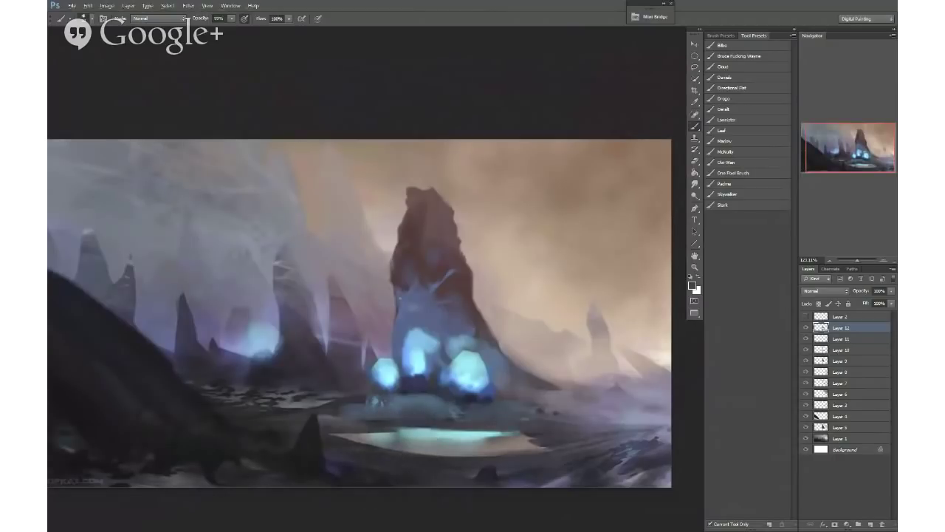
scroll(438, 467, down, 2)
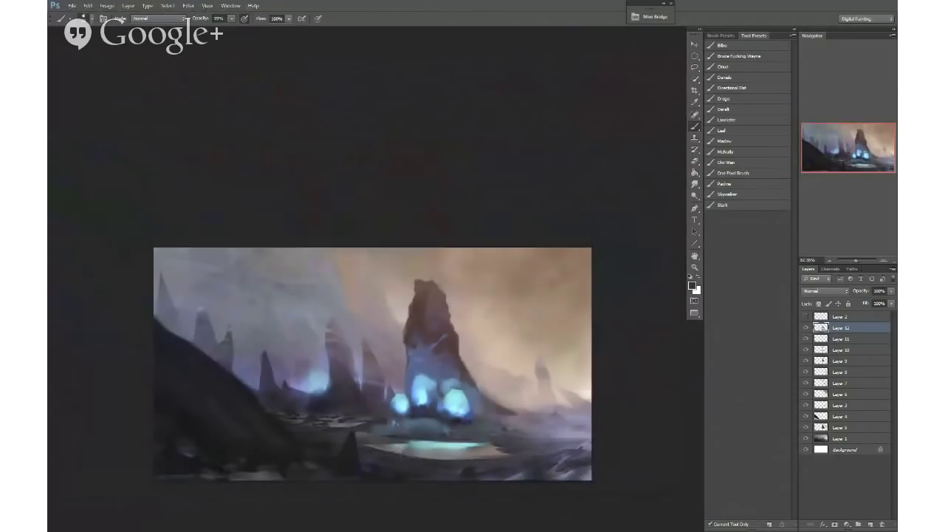
drag(402, 452, 474, 453)
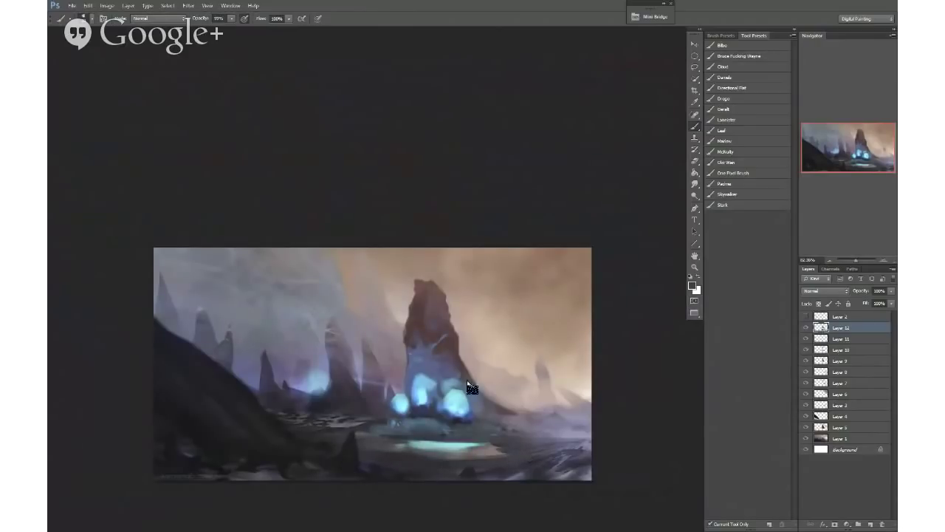
Step: Flip the canvas horizontally and add a new layer holding a merged copy of the painting
key(ctrl+shift+h)
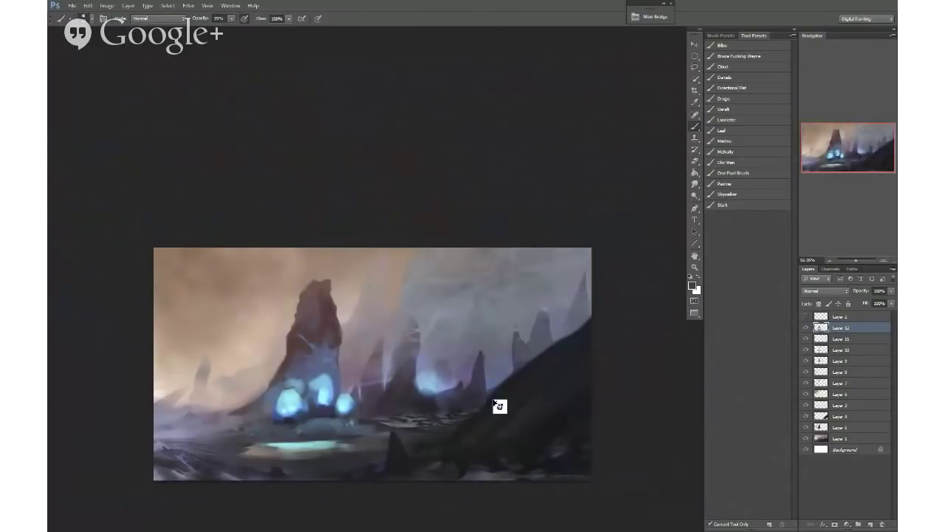
key(ctrl+shift+n)
key(Return)
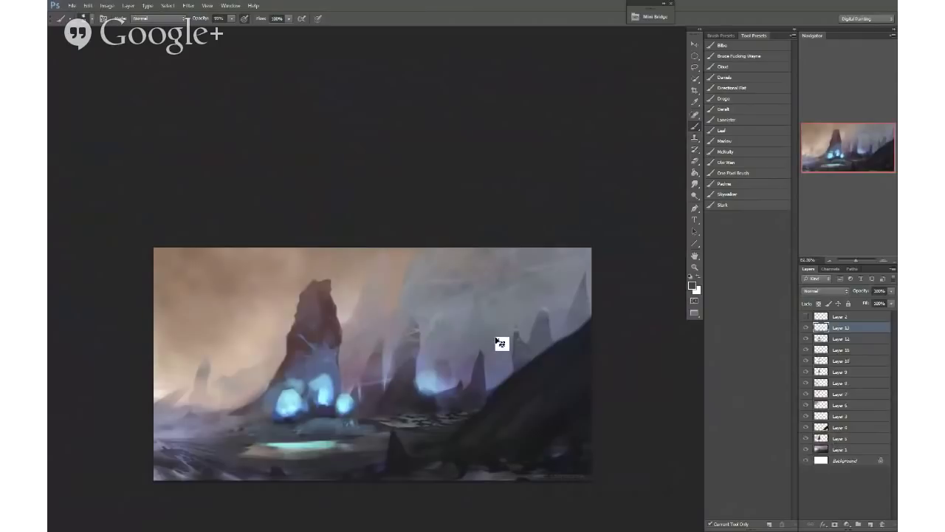
Step: Darken the merged layer with Levels by lowering the midtones to about 0.68, keeping output white at 255
key(ctrl+l)
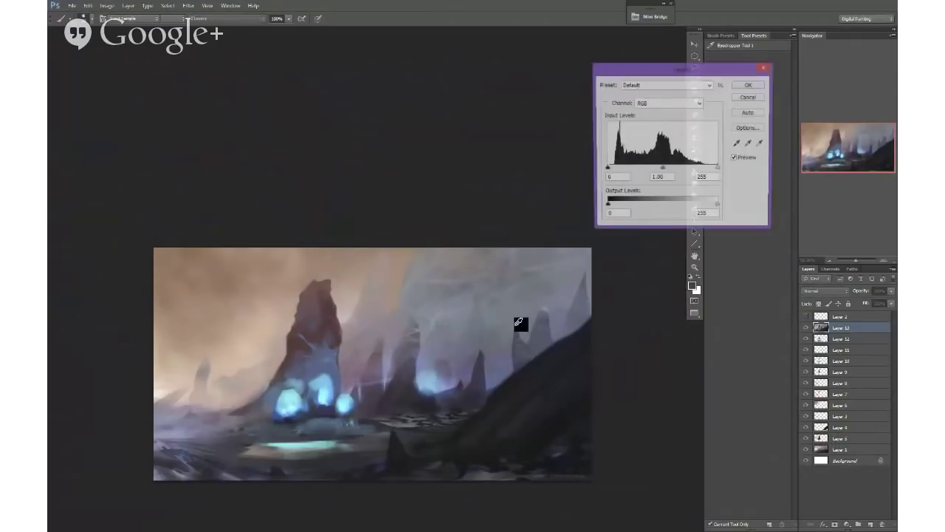
mouse_move(608, 171)
mouse_down()
mouse_move(616, 172)
mouse_move(605, 170)
mouse_up()
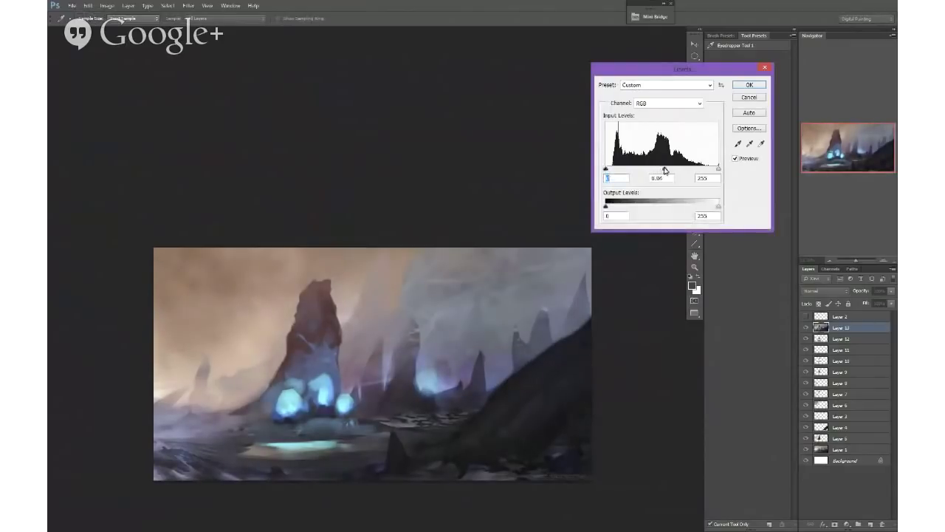
drag(664, 171, 730, 169)
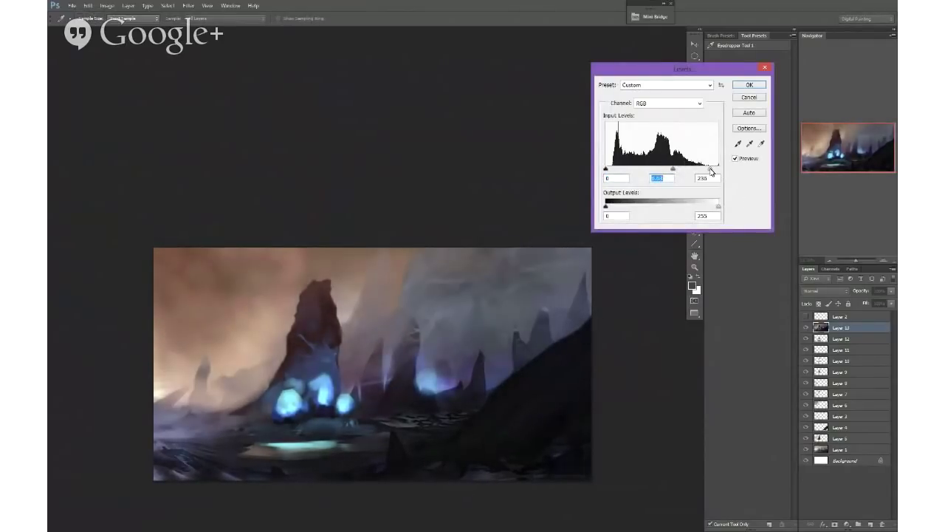
mouse_move(720, 211)
mouse_down()
mouse_move(707, 210)
mouse_move(720, 210)
mouse_up()
drag(678, 172, 677, 172)
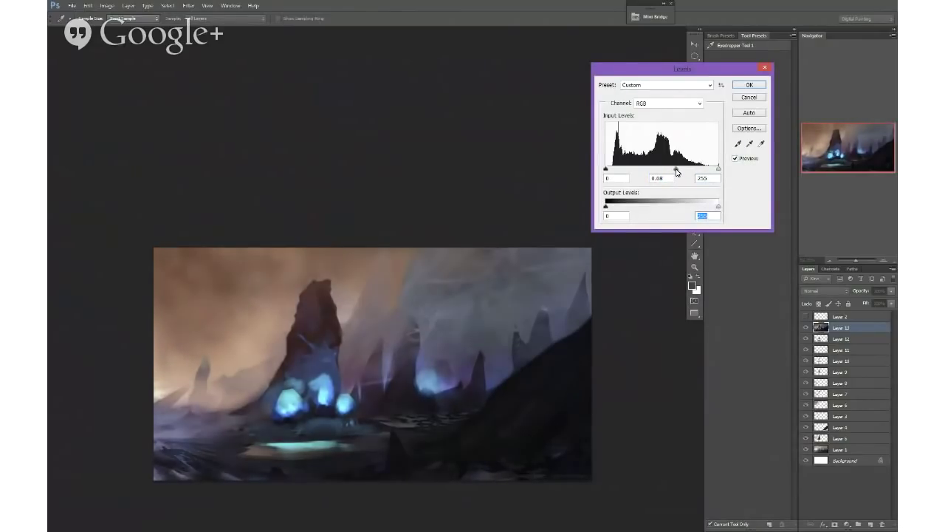
click(750, 86)
Step: Paint sampled dark purple and near-black tones over the large foreground slope to soften its shading
key(b)
scroll(500, 321, up, 3)
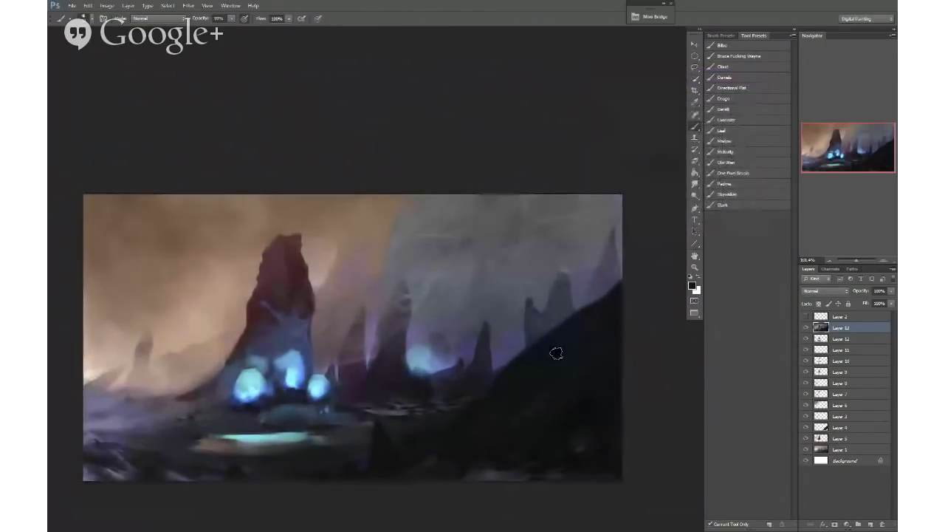
alt+click(580, 341)
alt+shift+right_click(581, 342)
alt+shift+right_click(579, 357)
alt+click(514, 425)
mouse_move(521, 408)
mouse_down()
mouse_move(520, 393)
mouse_move(554, 418)
mouse_move(480, 441)
mouse_up()
key(ctrl+z)
alt+click(544, 429)
alt+click(529, 386)
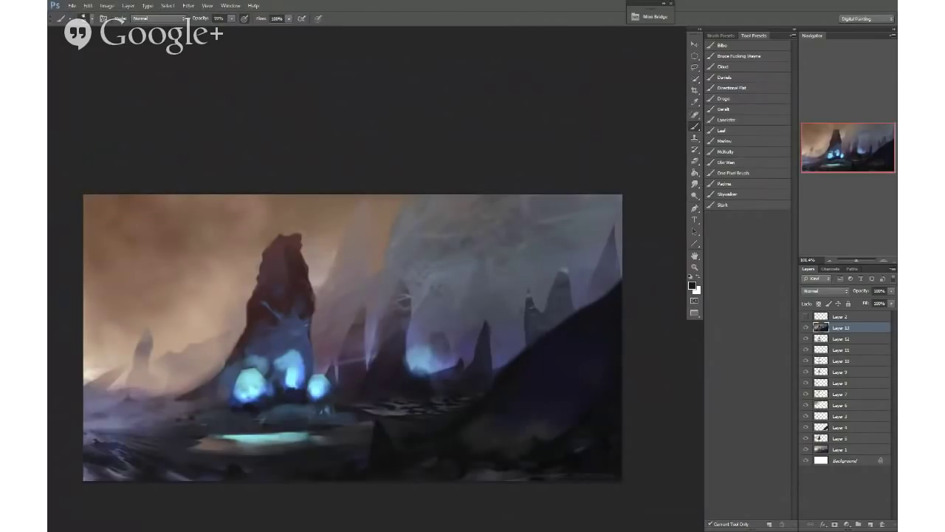
alt+click(542, 416)
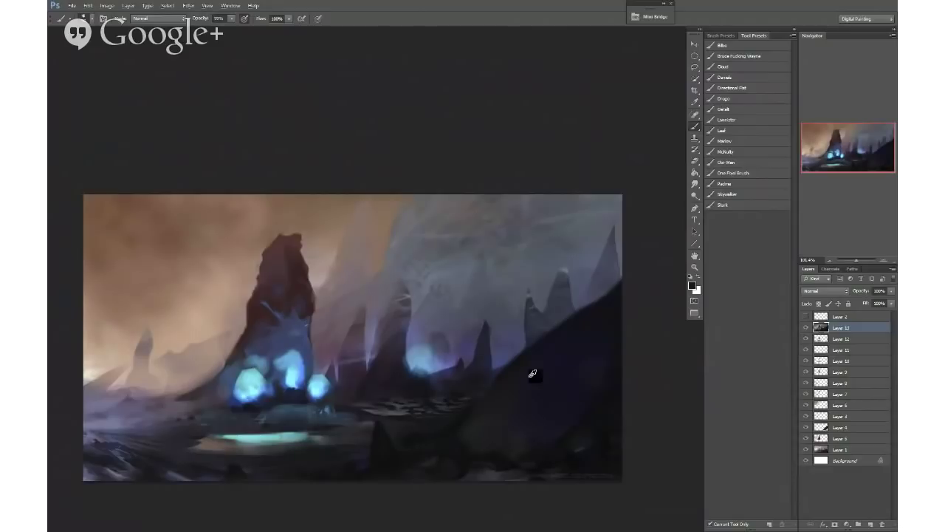
drag(603, 326, 612, 327)
Step: Flip the canvas horizontally and brush muted brownish tones over the upper sky around the rock spire
key(ctrl+shift+h)
alt+click(539, 300)
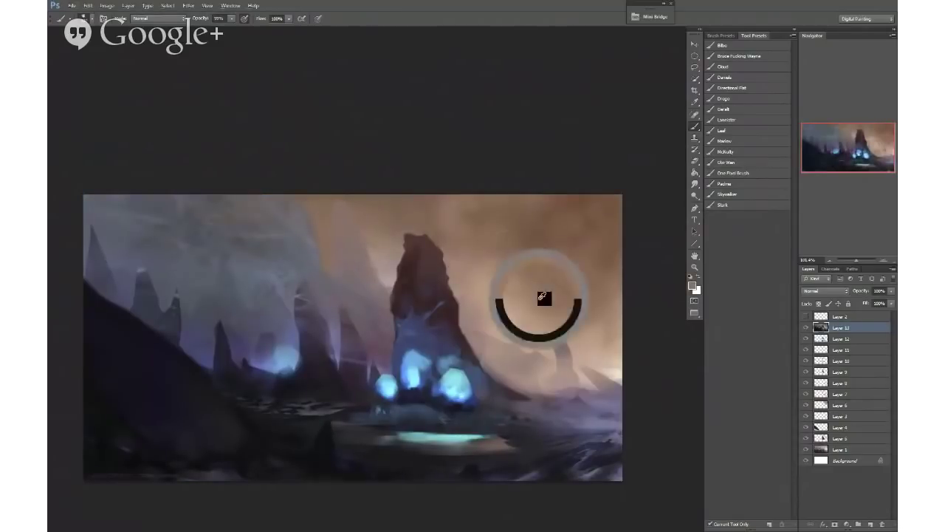
alt+click(556, 256)
alt+shift+right_click(554, 251)
mouse_move(548, 242)
mouse_down()
mouse_move(556, 231)
mouse_move(509, 211)
mouse_up()
drag(590, 213, 607, 240)
mouse_move(441, 248)
mouse_down()
mouse_move(413, 209)
mouse_move(347, 201)
mouse_up()
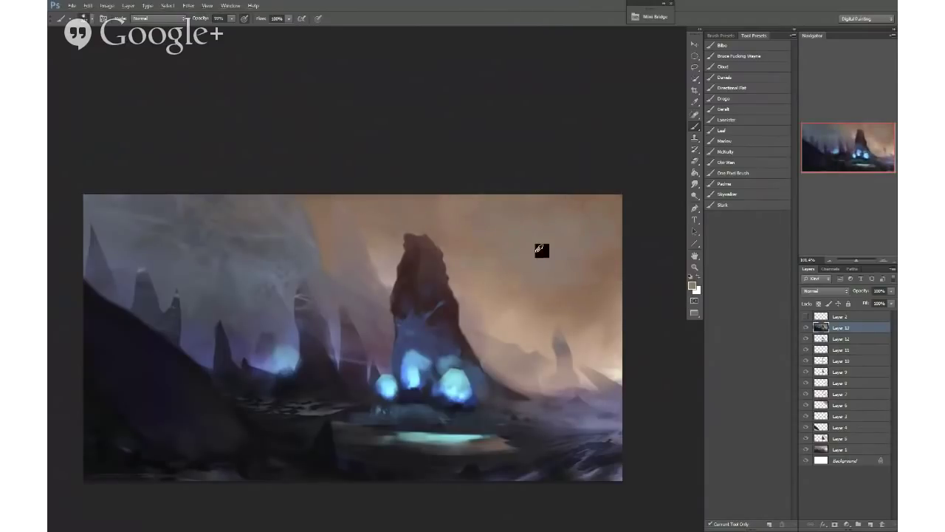
Step: Blend sampled sky tones along the painting's right edge and around the distant spire near the horizon
alt+click(542, 252)
drag(616, 316, 614, 362)
alt+click(621, 306)
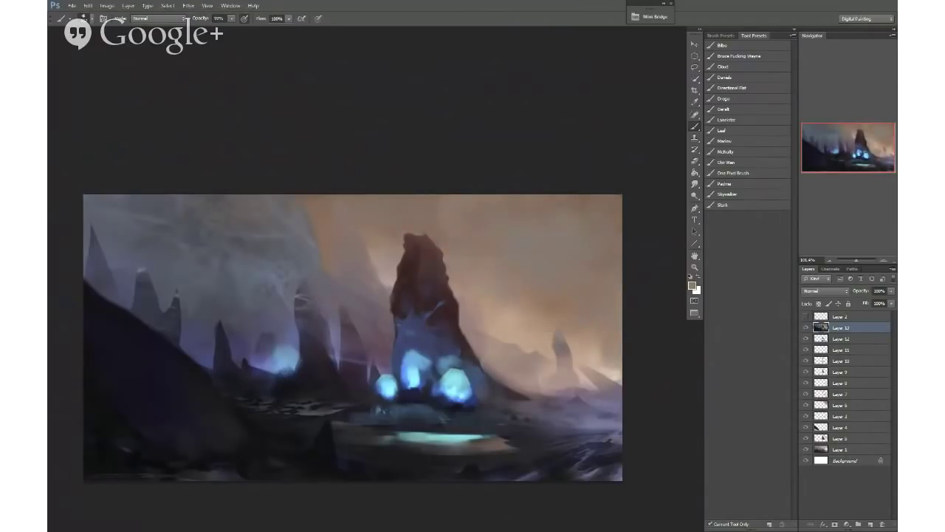
alt+click(579, 249)
mouse_move(546, 345)
mouse_down()
mouse_move(502, 322)
mouse_move(534, 343)
mouse_up()
Step: Repaint the sky between the grey-blue rock mass and the central spire, giving the mass a clean curved edge
alt+right_click(390, 224)
alt+click(328, 211)
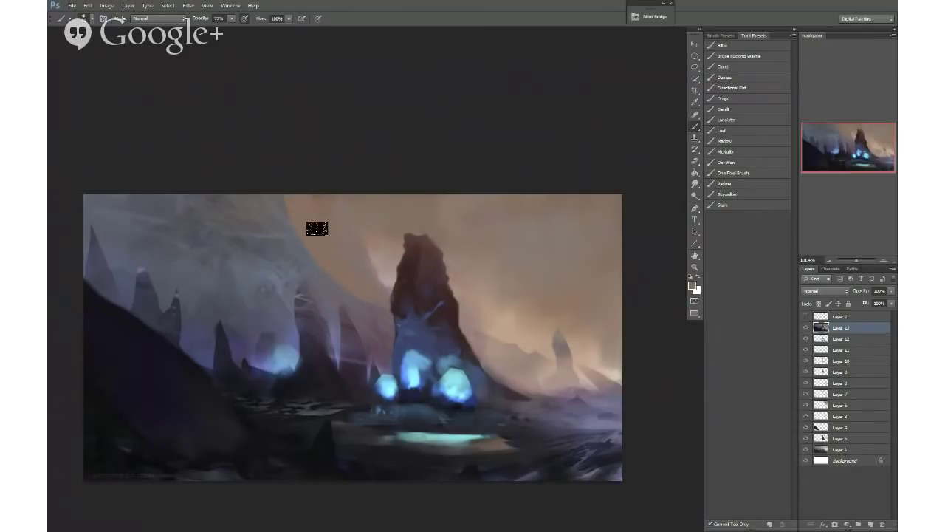
alt+right_click(351, 228)
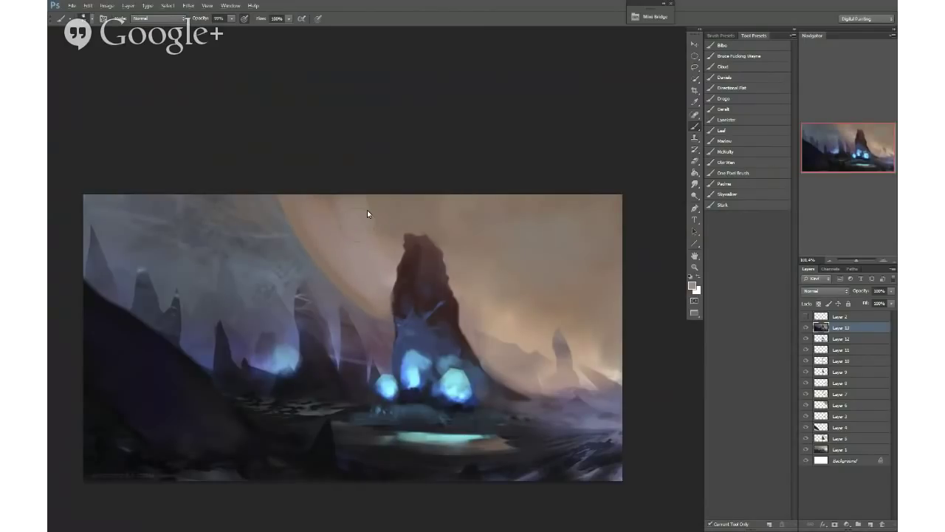
alt+right_click(339, 230)
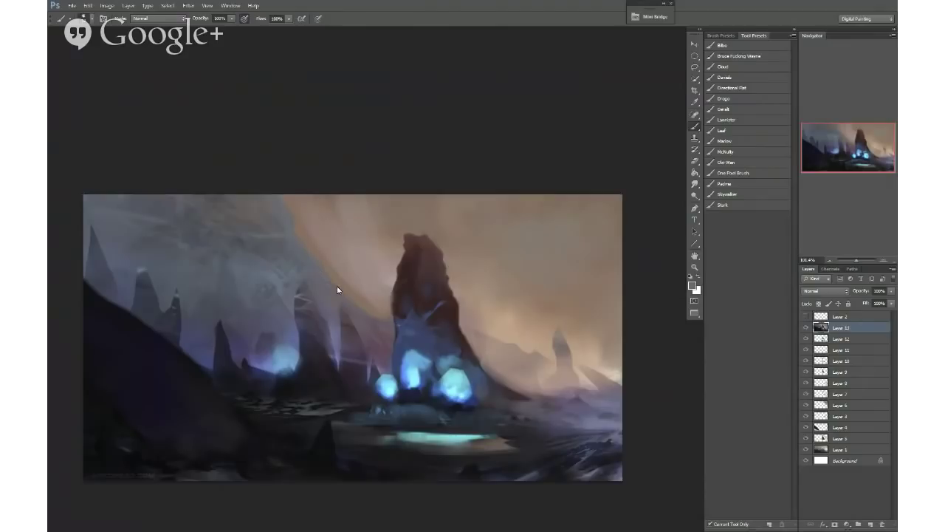
Step: Blend hazy sampled sky colours along the curved rock edge beside the central spire
alt+click(354, 302)
alt+click(360, 269)
alt+right_click(343, 276)
alt+click(369, 299)
alt+click(328, 254)
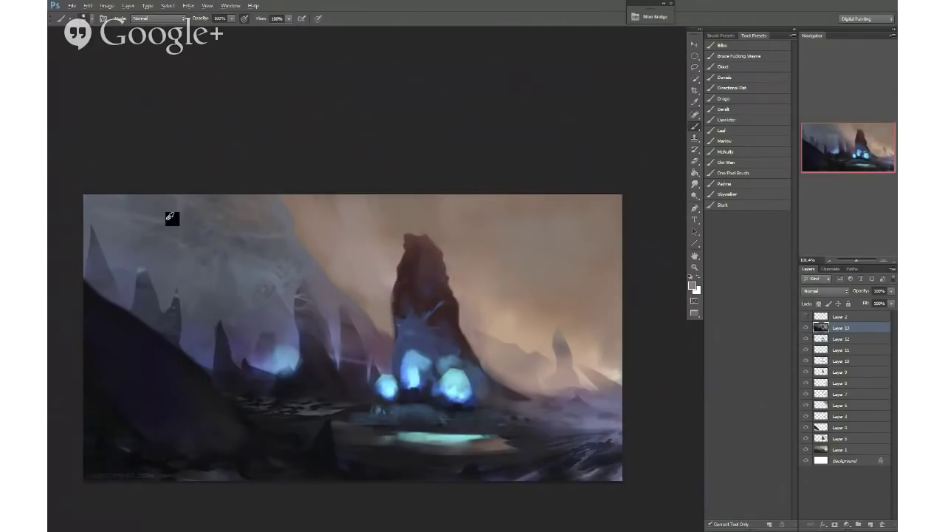
Step: Flip the canvas horizontally and dab a light blue glow beside the thin spire next to the foreground slope
key(ctrl+shift+h)
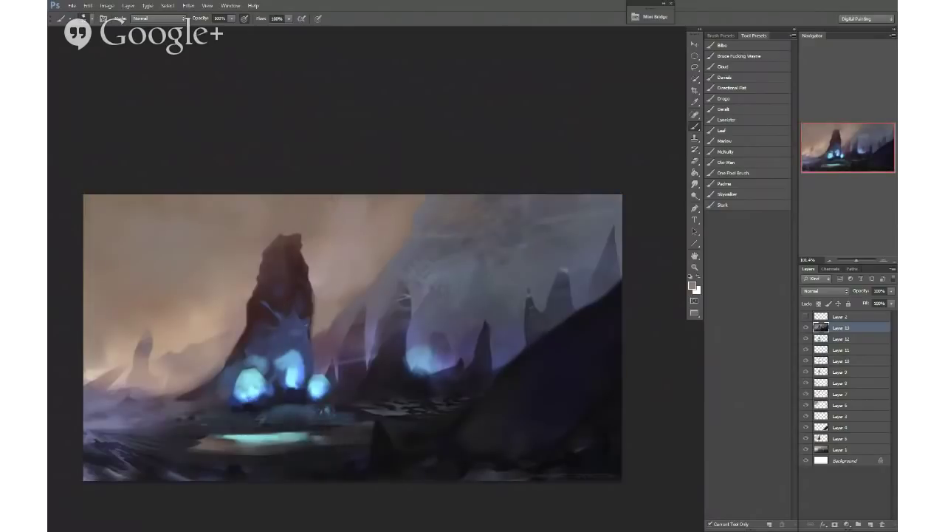
drag(472, 273, 452, 272)
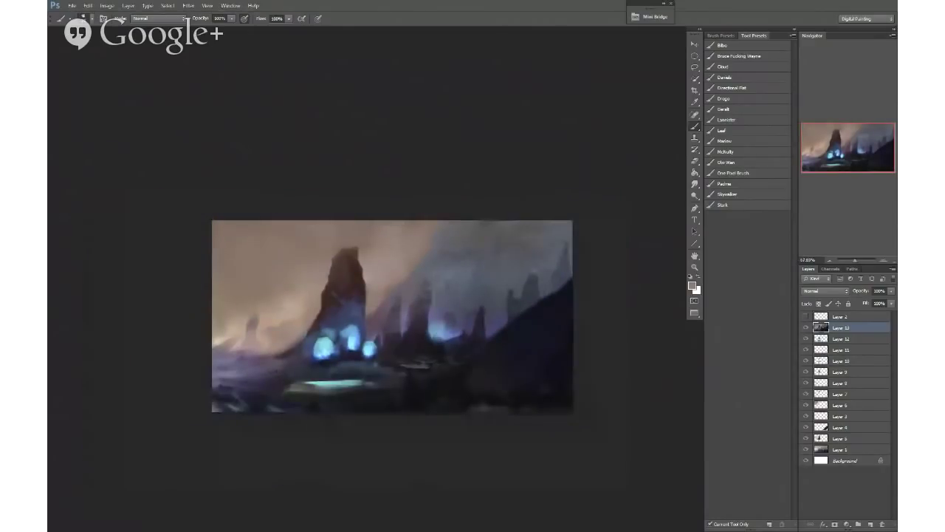
scroll(384, 310, up, 1)
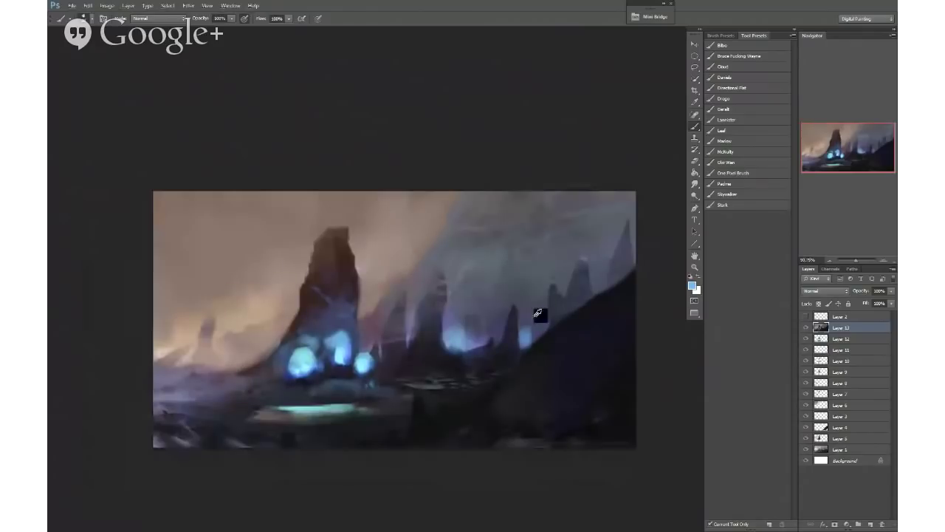
alt+click(526, 340)
click(525, 338)
Step: Paint a muted blue glow behind the crest of the dark slope, near the outermost spire
click(602, 272)
alt+click(602, 240)
alt+click(602, 275)
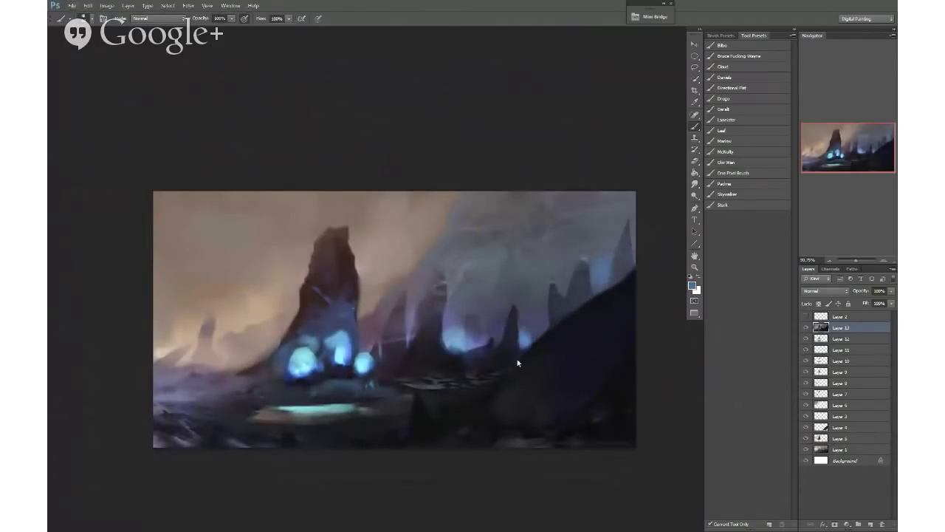
alt+click(611, 297)
drag(604, 291, 633, 269)
Step: Switch the brush to Lighten mode and paint soft haze around the bases of the distant spires beside the dark slope
right_click(526, 341)
shift+right_click(496, 322)
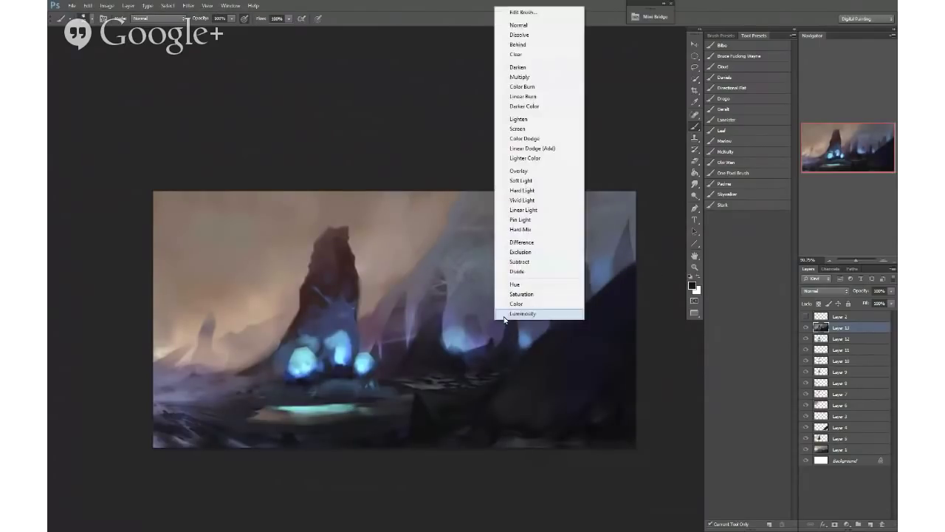
click(533, 26)
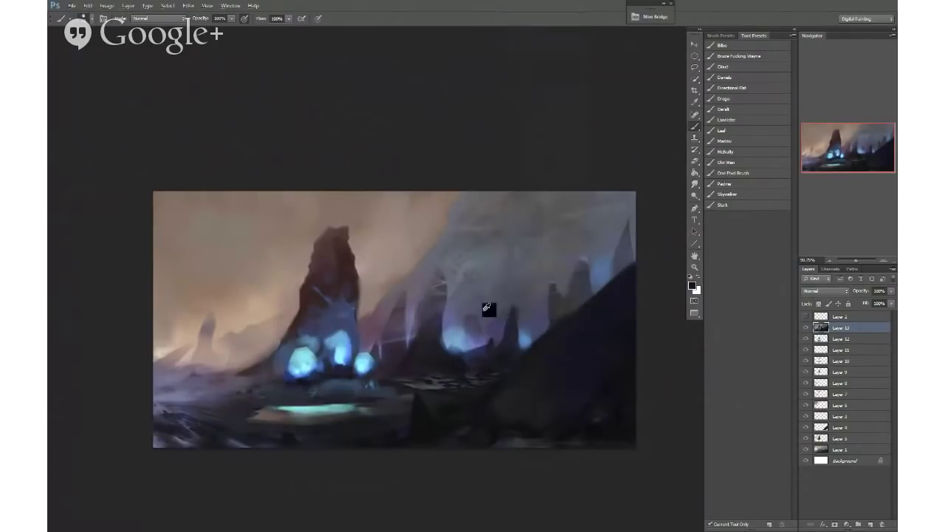
shift+right_click(468, 288)
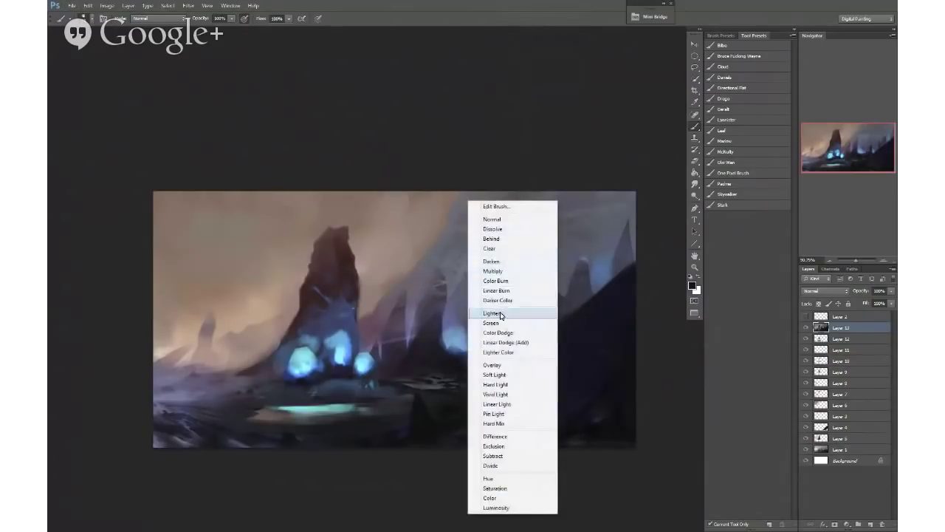
click(475, 316)
mouse_move(422, 353)
mouse_down()
mouse_move(452, 356)
mouse_move(439, 367)
mouse_up()
drag(493, 329, 514, 355)
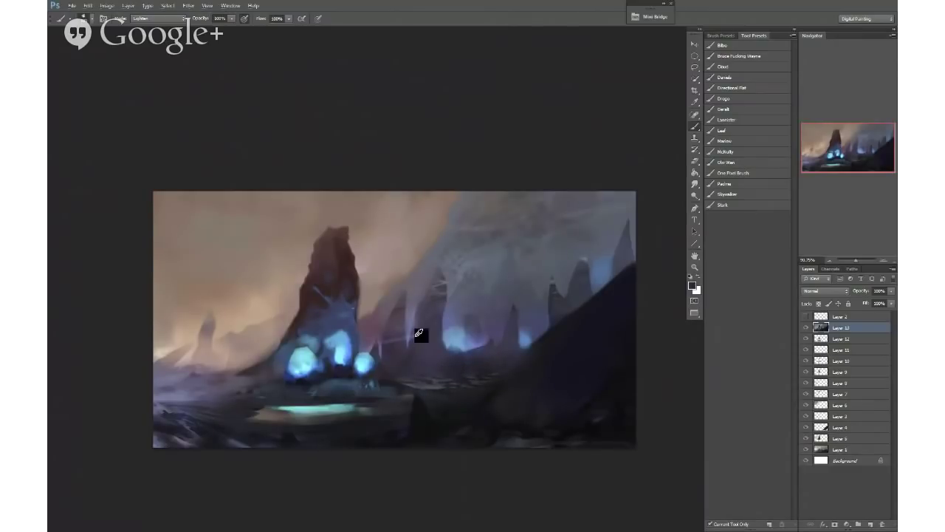
Step: Lighten the shadows between the central spire and the distant spires with sampled purple-grey haze
alt+click(434, 315)
drag(392, 325, 399, 347)
alt+click(392, 302)
drag(400, 294, 390, 320)
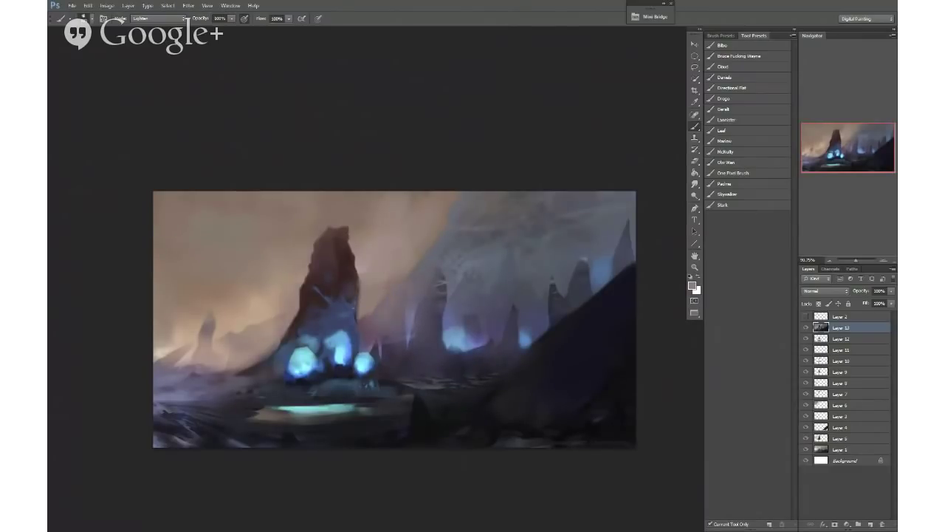
drag(471, 285, 470, 321)
alt+click(516, 301)
drag(539, 280, 477, 375)
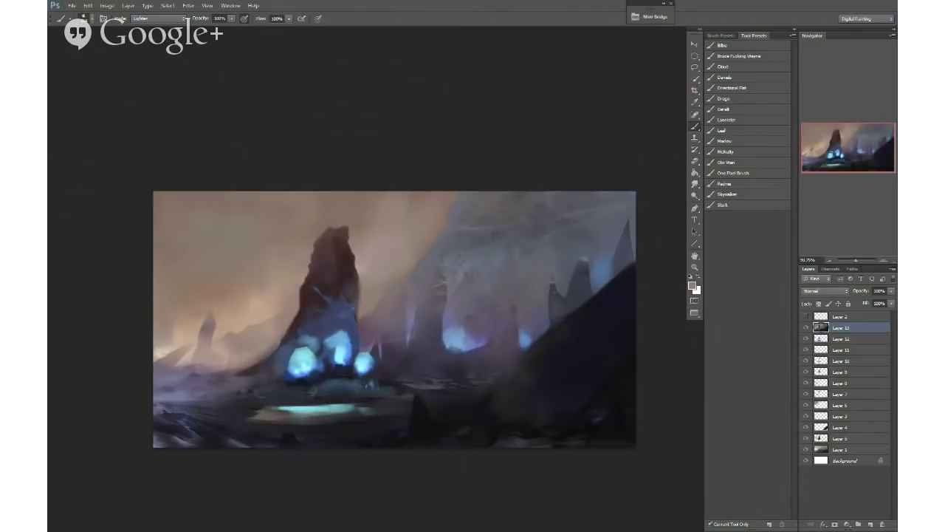
key(ctrl+alt+z)
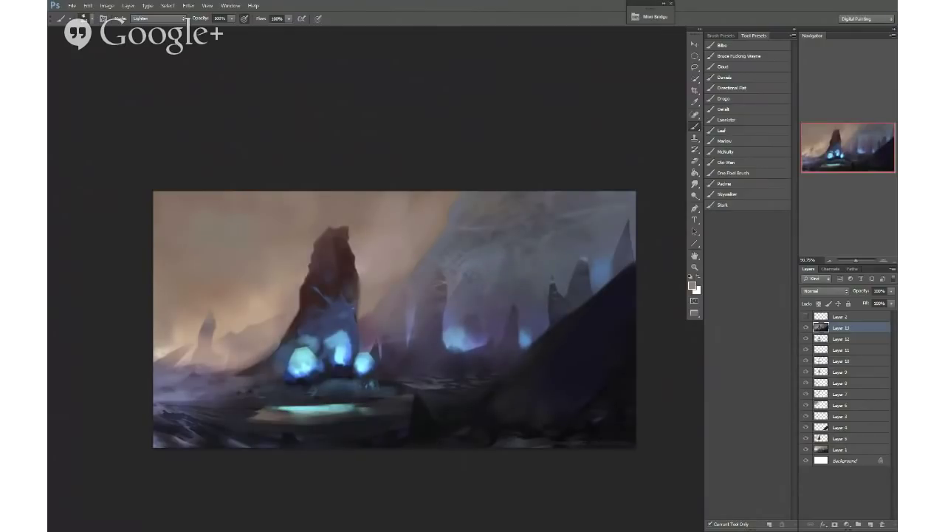
shift+right_click(431, 376)
click(390, 342)
Step: Add a new layer, flip the canvas horizontally and lasso a tall horned shape with a jagged back in the foreground beside the crystals
key(ctrl+shift+n)
key(Return)
key(l)
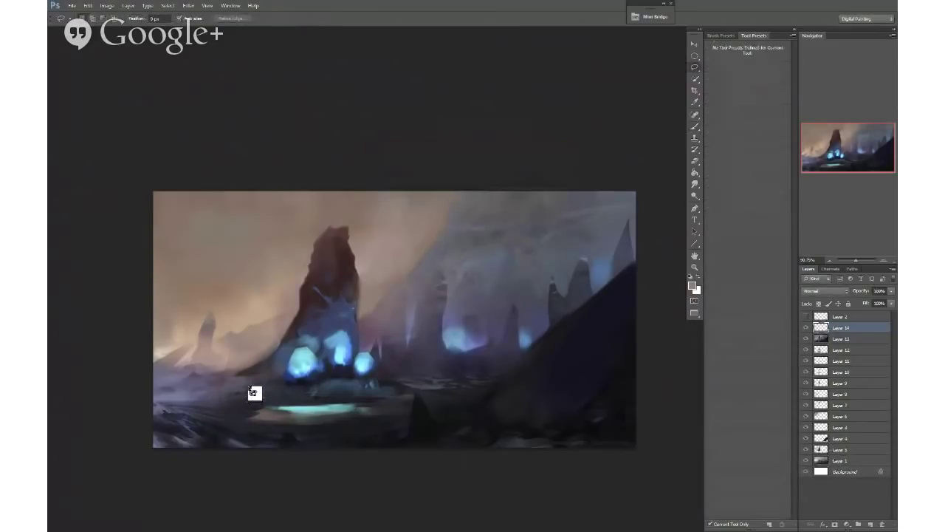
key(ctrl+shift+h)
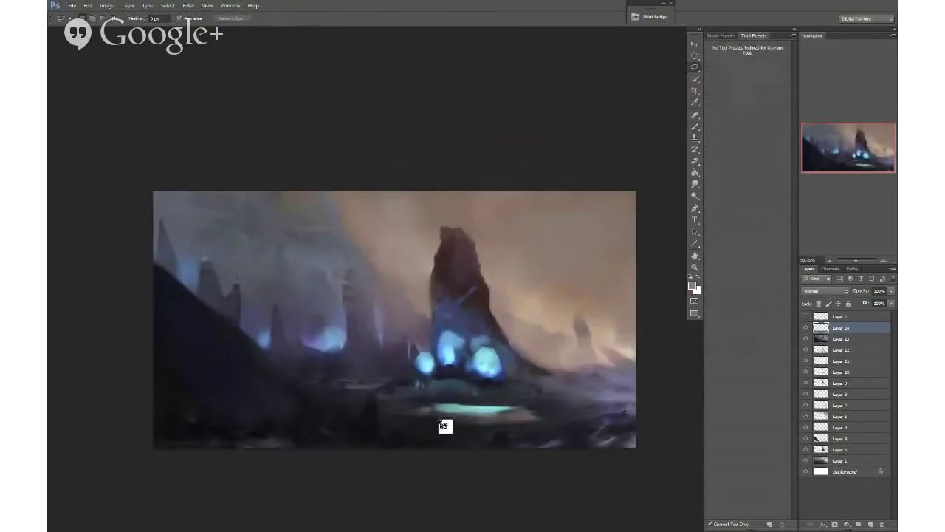
scroll(529, 415, up, 1)
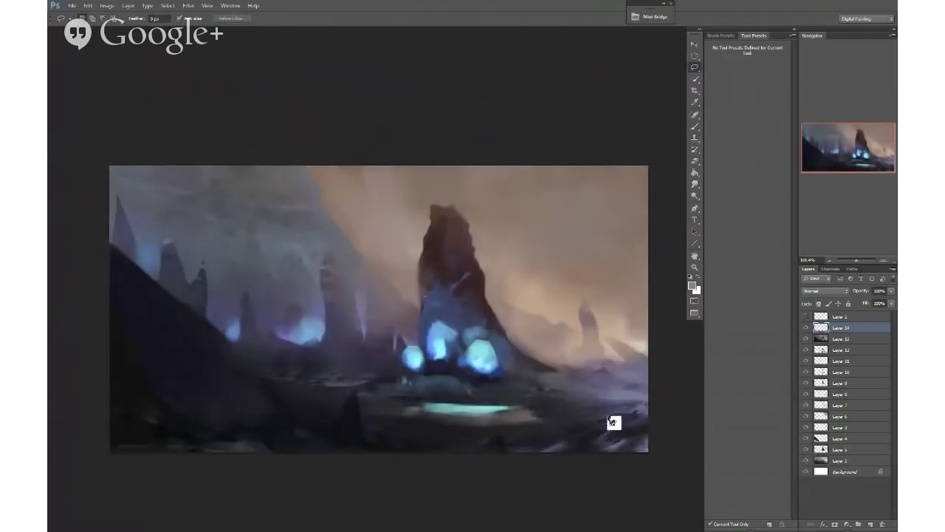
mouse_move(527, 446)
mouse_down()
mouse_move(529, 337)
mouse_move(589, 377)
mouse_move(536, 382)
mouse_move(563, 369)
mouse_move(546, 335)
mouse_move(626, 408)
mouse_move(593, 452)
mouse_move(581, 442)
mouse_move(535, 454)
mouse_up()
Step: Fill the lassoed horned shape with a sampled near-black colour and deselect it
key(b)
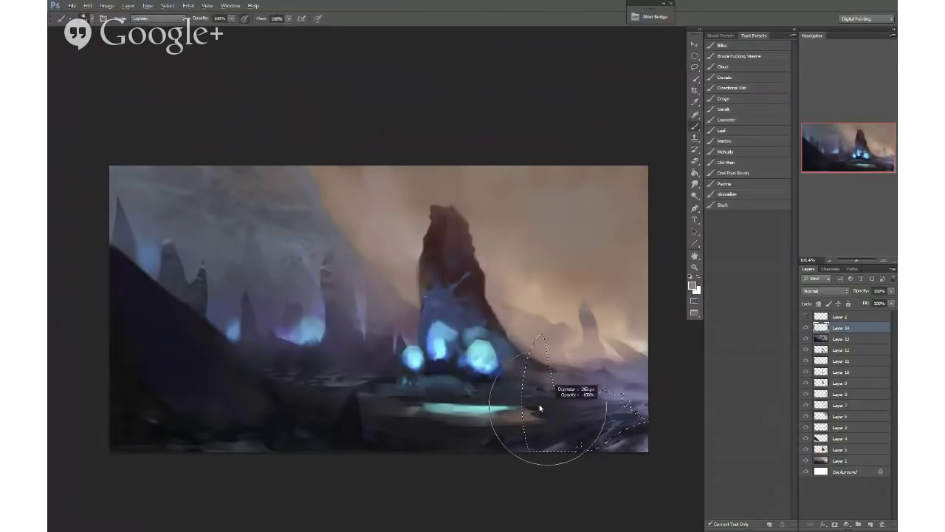
alt+click(370, 422)
mouse_move(543, 370)
mouse_down()
mouse_move(624, 415)
mouse_move(576, 442)
mouse_up()
key(ctrl+d)
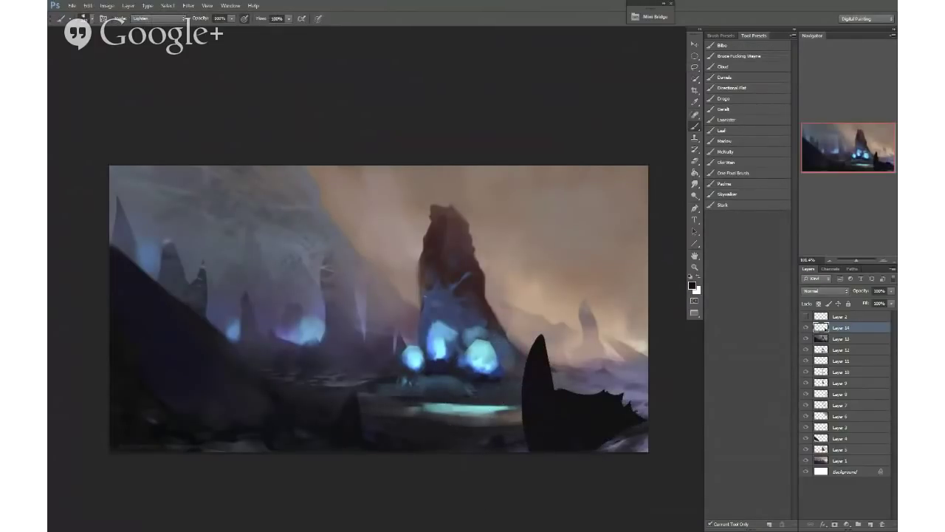
drag(502, 441, 515, 442)
drag(564, 388, 529, 387)
alt+click(541, 383)
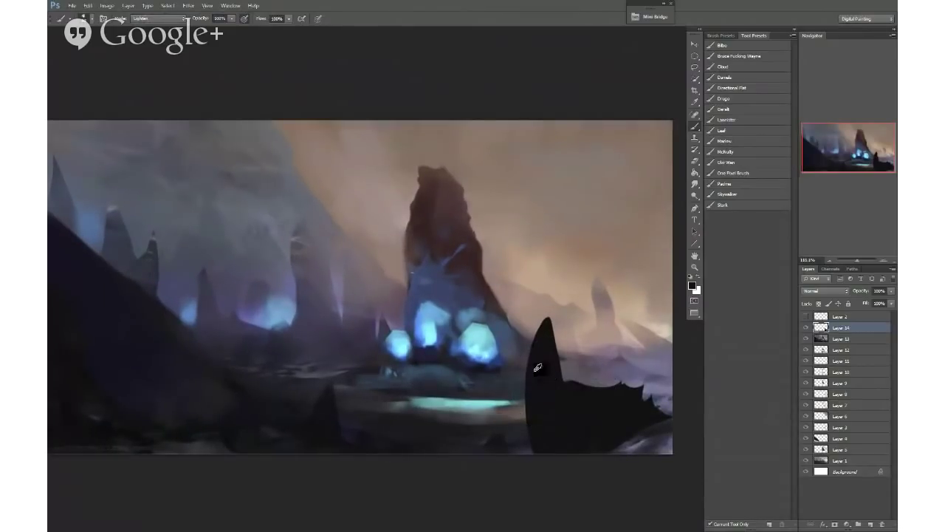
Step: Add an empty layer above, lock the transparent pixels of the silhouette's Layer 14 and choose the Lannister brush preset
key(ctrl+shift+n)
key(Return)
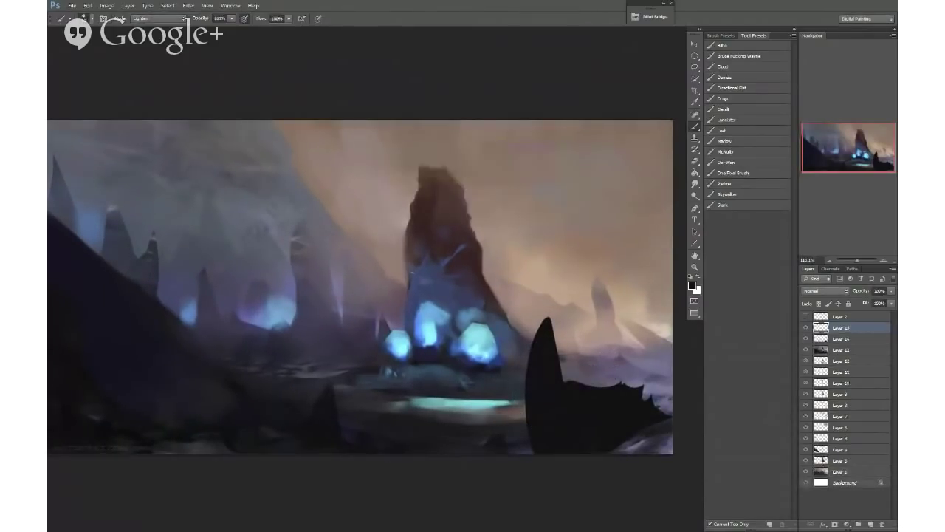
click(833, 341)
key(/)
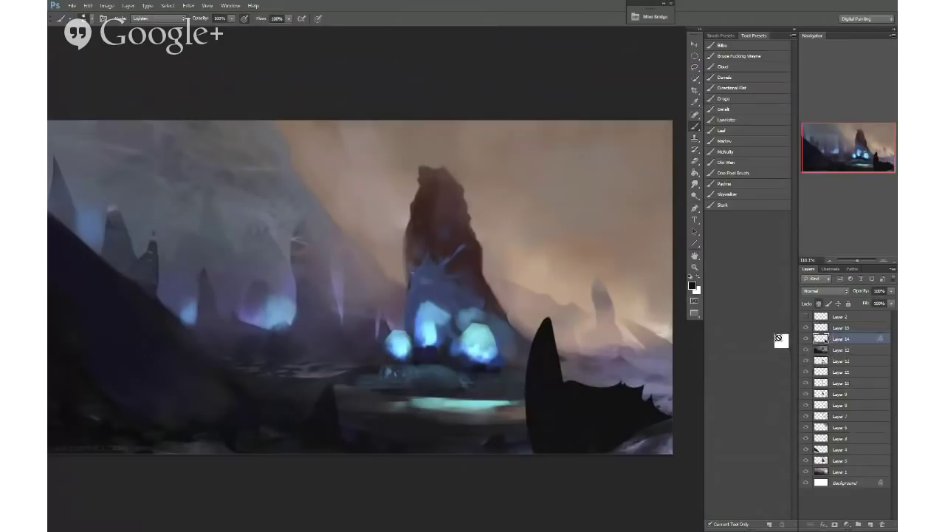
click(729, 120)
Step: Paint sampled warm brown tones over the lower jagged body of the foreground silhouette
alt+click(490, 347)
alt+click(611, 354)
alt+click(594, 274)
mouse_move(578, 405)
mouse_down()
mouse_move(634, 392)
mouse_move(624, 430)
mouse_up()
alt+click(559, 404)
mouse_move(583, 404)
mouse_down()
mouse_move(617, 398)
mouse_move(607, 382)
mouse_up()
alt+click(647, 417)
mouse_move(607, 419)
mouse_down()
mouse_move(578, 442)
mouse_move(629, 408)
mouse_move(617, 403)
mouse_up()
alt+click(562, 386)
alt+click(634, 412)
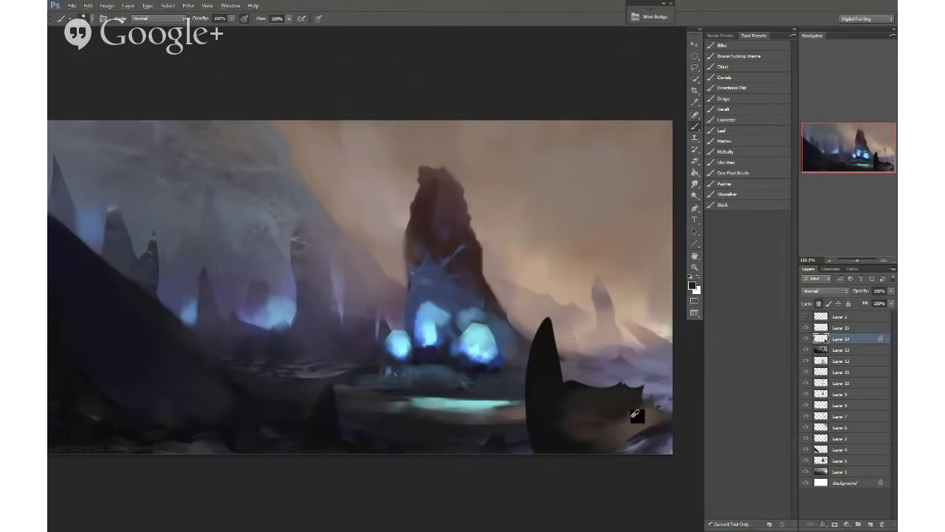
Step: Darken the silhouette's body with sampled tones and paint subtle brown light along the edge of its horn
alt+click(583, 434)
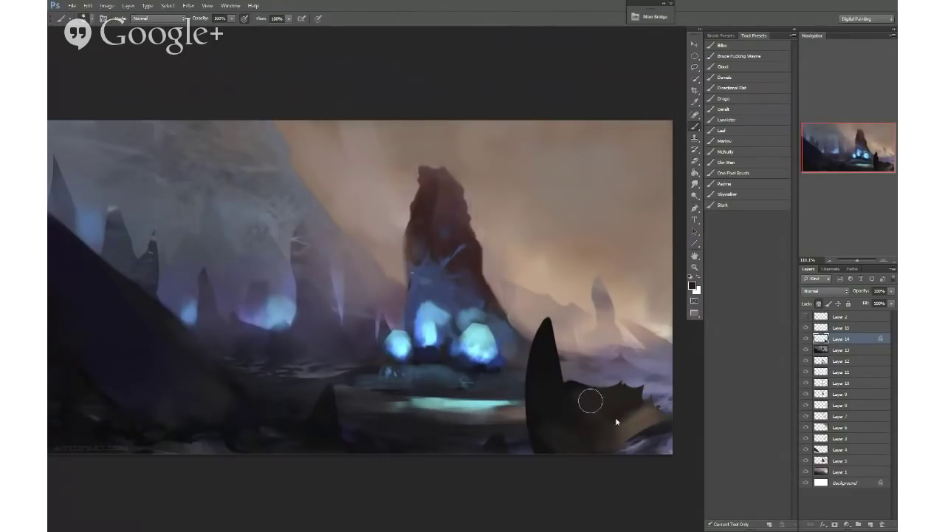
alt+click(634, 429)
drag(566, 360, 543, 320)
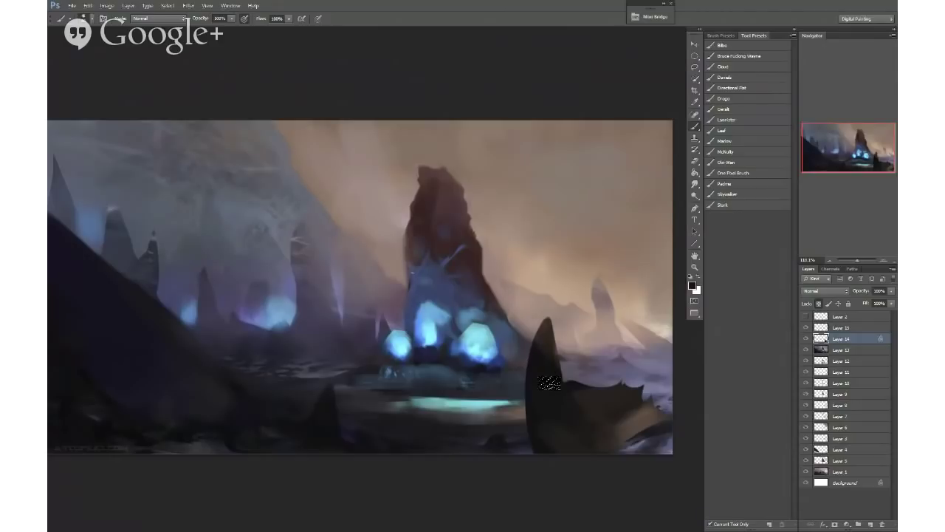
alt+click(622, 434)
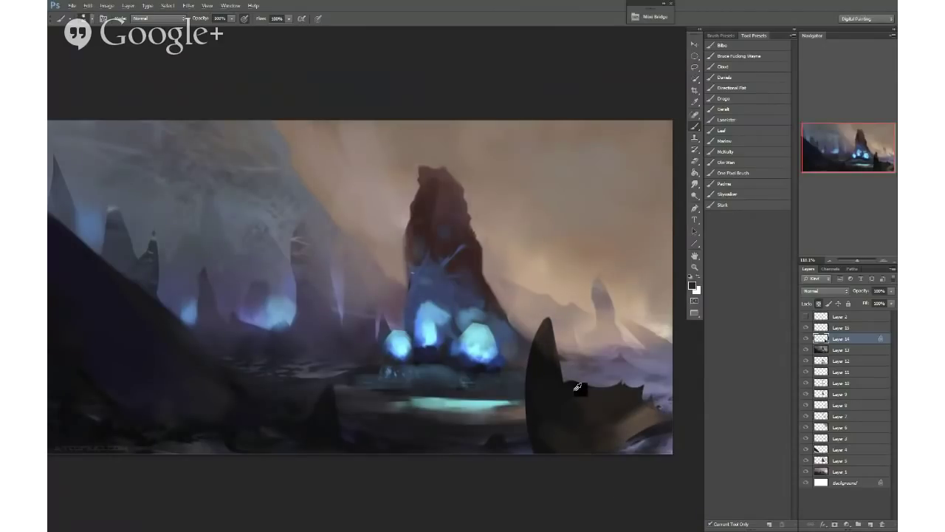
alt+click(632, 418)
drag(546, 324, 557, 373)
alt+click(538, 368)
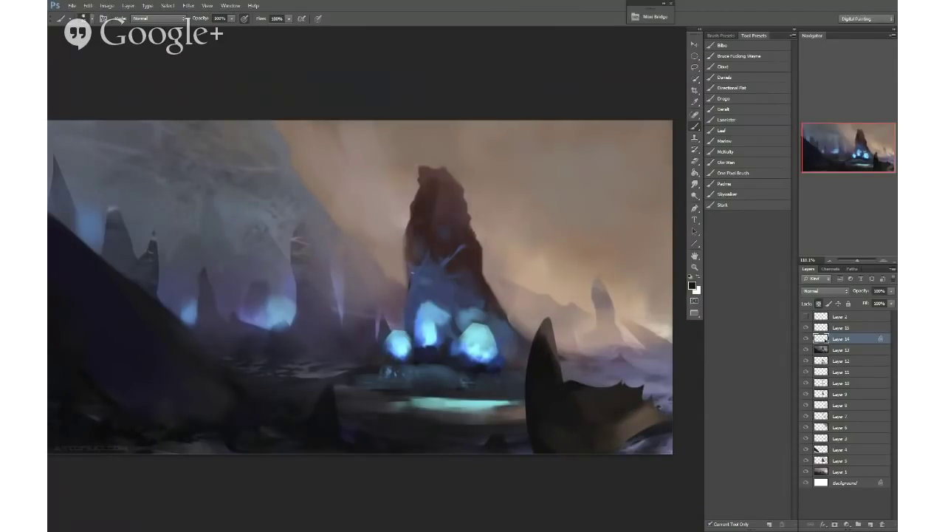
Step: Blend the dark shading where the horn meets the body using sampled near-black and brown colours
alt+click(541, 393)
alt+click(544, 386)
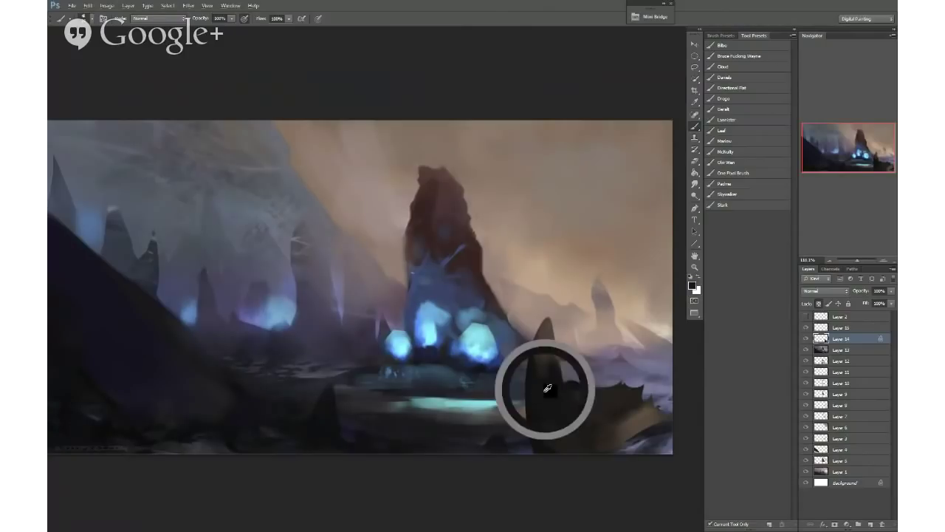
alt+right_click(537, 365)
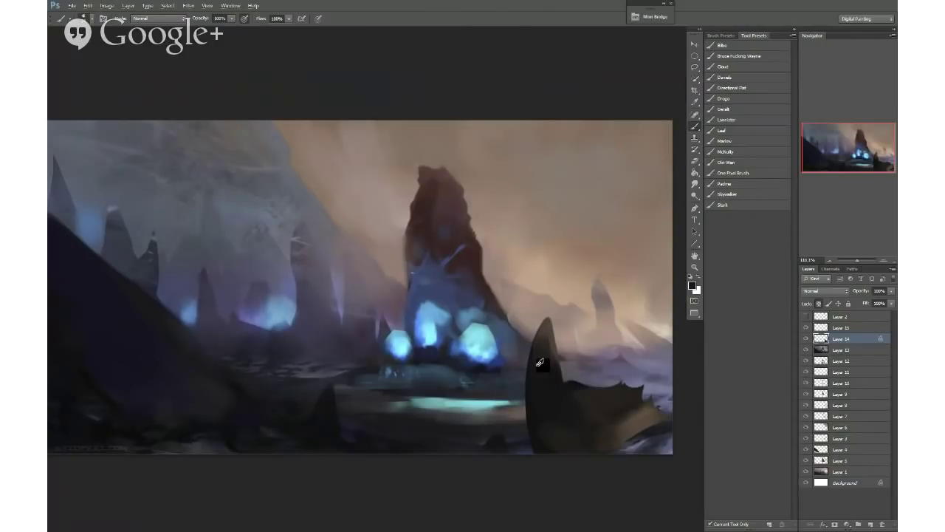
alt+right_click(539, 365)
alt+click(615, 418)
drag(482, 391, 466, 394)
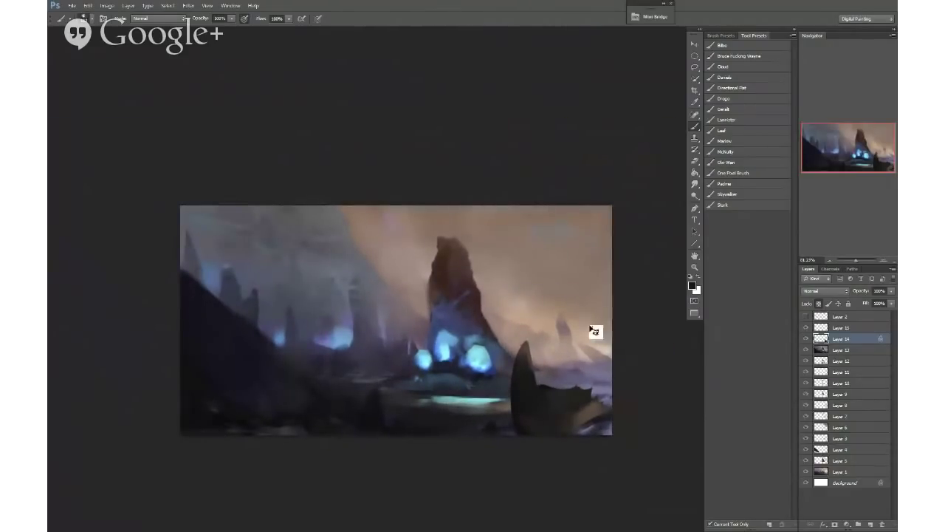
Step: Add a new layer above the silhouette layer and flip the canvas horizontally
key(ctrl+shift+n)
key(Return)
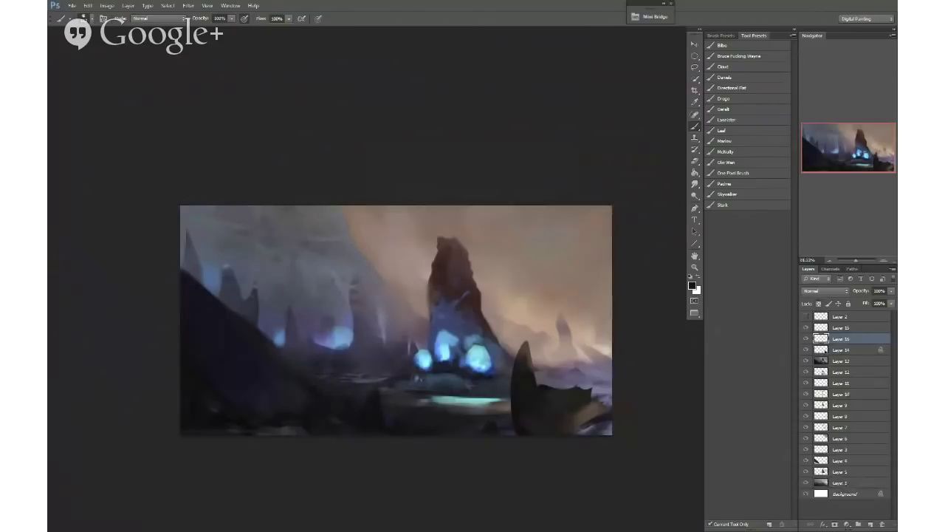
key(F2)
alt+click(576, 398)
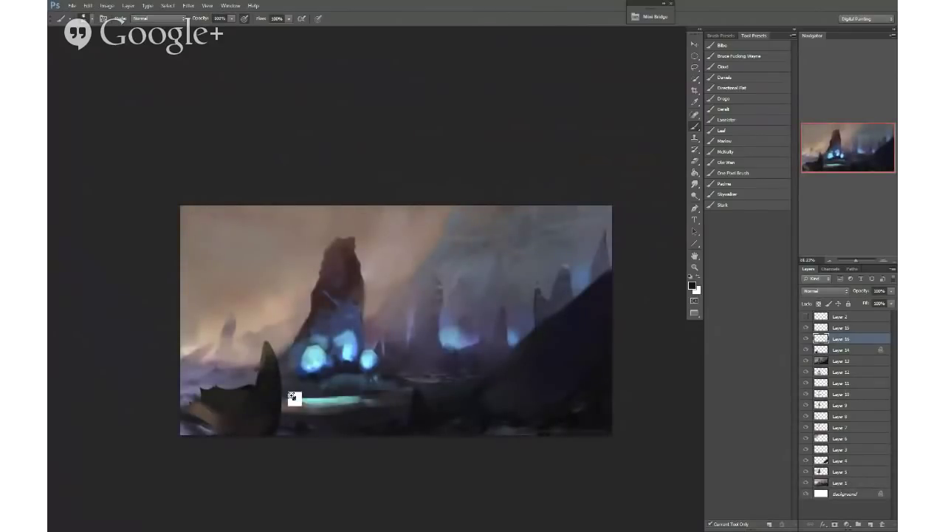
drag(292, 396, 305, 396)
Step: Darken the silhouette layer with Levels by raising the input black point and lowering the output white, and move the silhouette up towards the canvas edge
ctrl+click(258, 402)
key(ctrl+l)
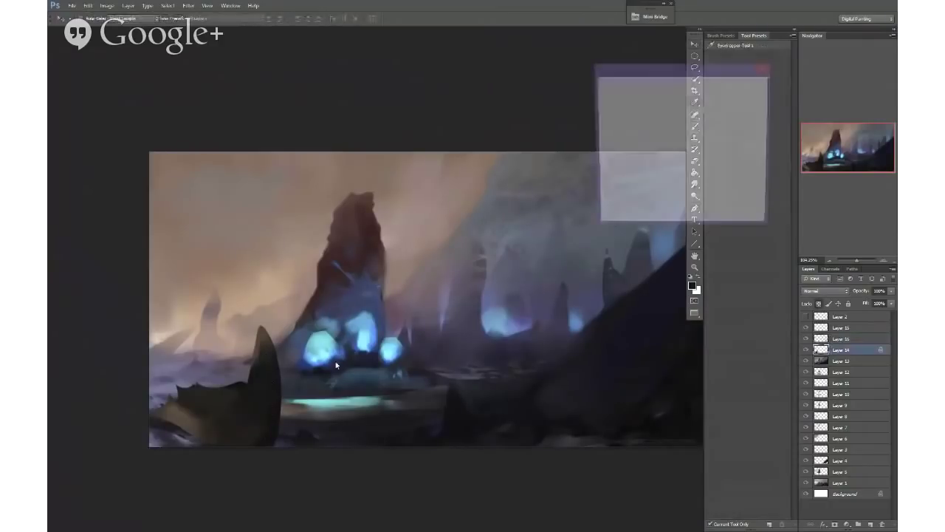
drag(606, 169, 613, 170)
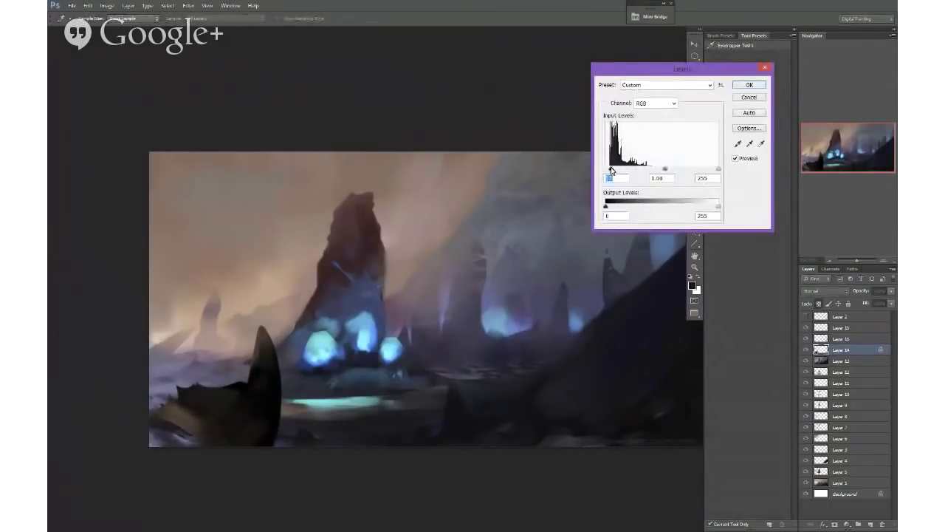
drag(718, 209, 686, 212)
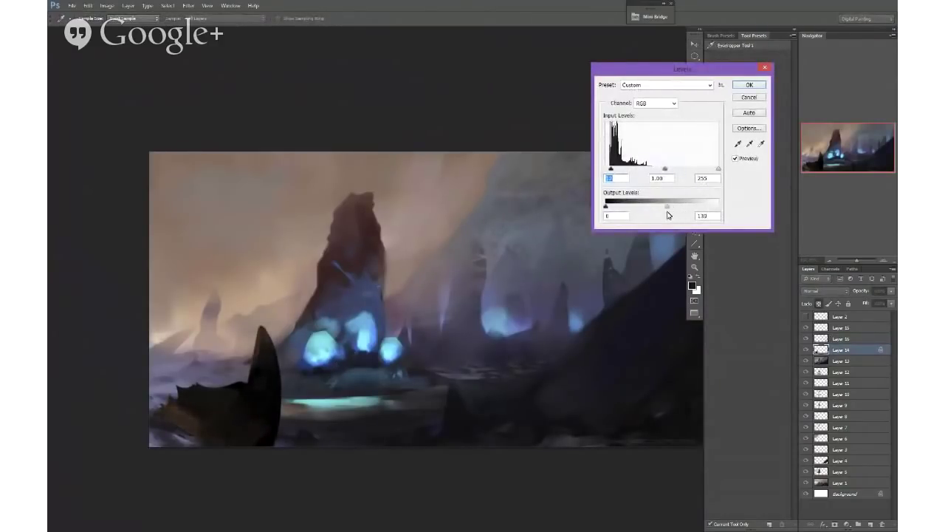
click(736, 95)
key(v)
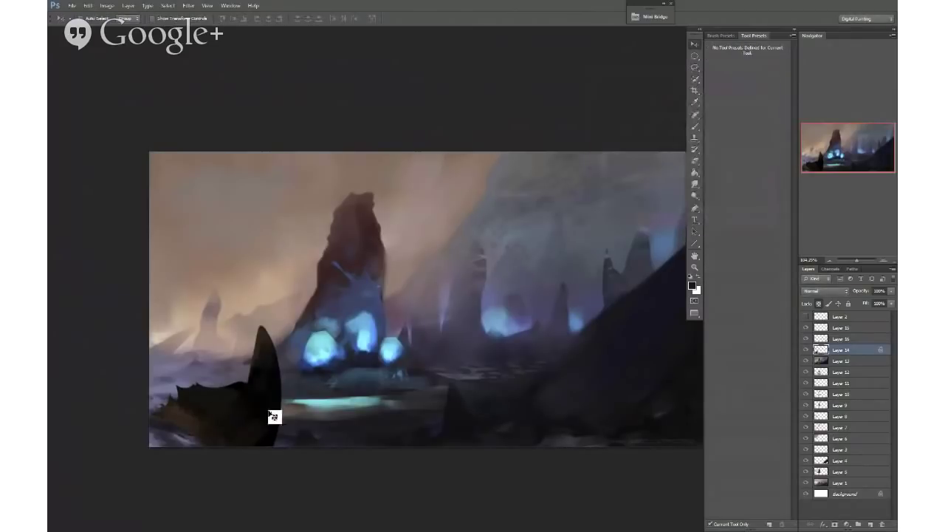
mouse_move(272, 416)
mouse_down()
mouse_move(234, 397)
mouse_move(232, 406)
mouse_move(241, 393)
mouse_move(237, 401)
mouse_up()
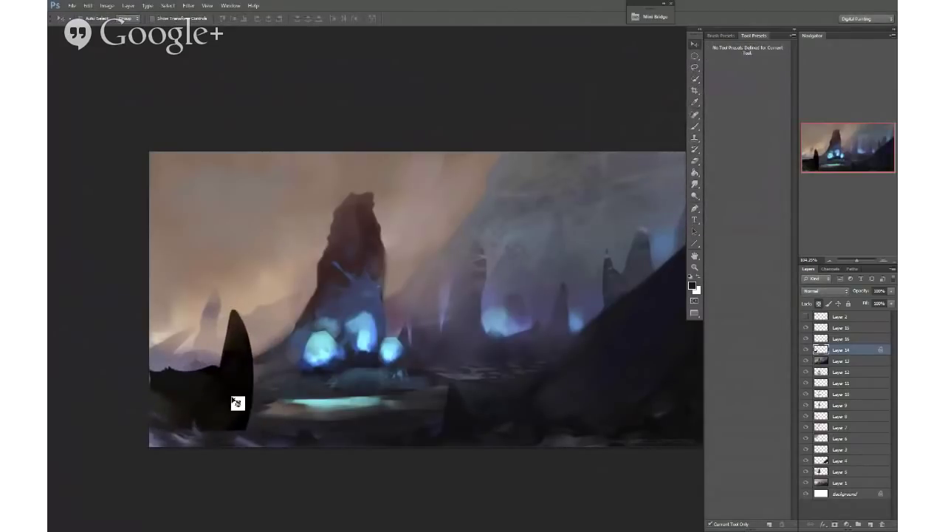
Step: Lasso two thin leg shapes under the silhouette, fill them with black, and brush the dark body around them
scroll(236, 403, up, 3)
key(l)
mouse_move(244, 435)
mouse_down()
mouse_move(247, 443)
mouse_move(260, 437)
mouse_move(211, 430)
mouse_move(211, 456)
mouse_move(205, 446)
mouse_move(221, 414)
mouse_move(250, 418)
mouse_up()
key(b)
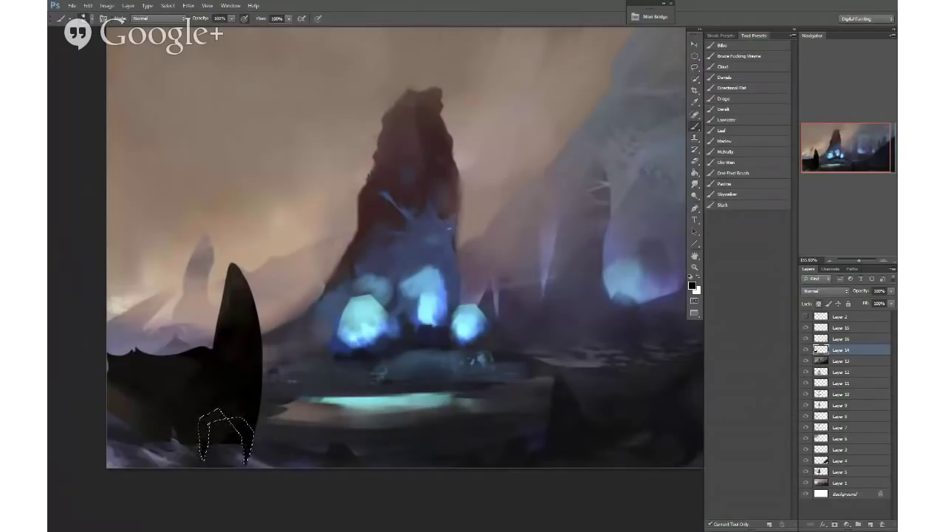
key(ctrl+d)
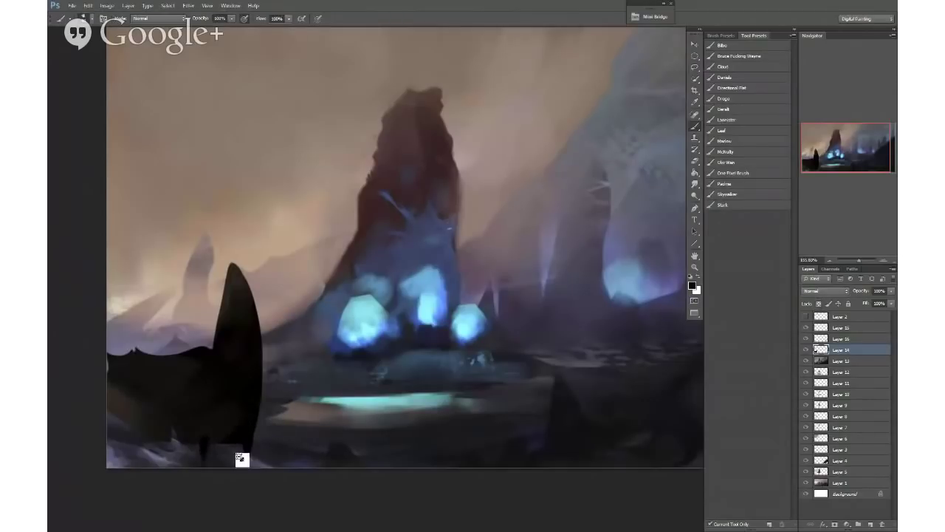
mouse_move(242, 458)
mouse_down()
mouse_move(226, 452)
mouse_move(224, 422)
mouse_move(191, 417)
mouse_up()
mouse_move(186, 385)
mouse_down()
mouse_move(169, 409)
mouse_move(153, 411)
mouse_move(183, 408)
mouse_move(183, 448)
mouse_up()
Step: Erase parts of the silhouette's jagged side to form a thin, irregular limb and move the figure closer to the crystals
key(e)
alt+right_click(169, 380)
alt+right_click(182, 416)
alt+right_click(181, 409)
alt+right_click(189, 417)
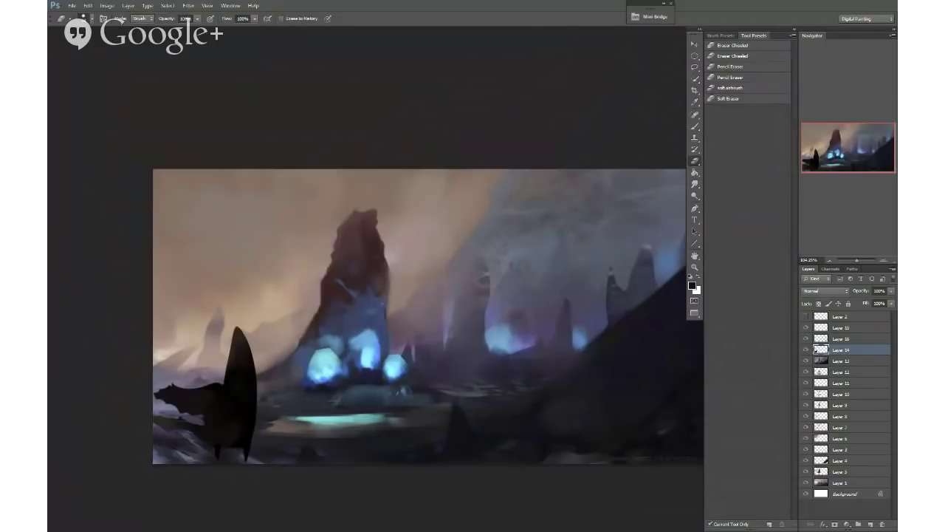
mouse_move(200, 376)
mouse_down()
mouse_move(210, 384)
mouse_move(171, 388)
mouse_move(187, 387)
mouse_up()
key(v)
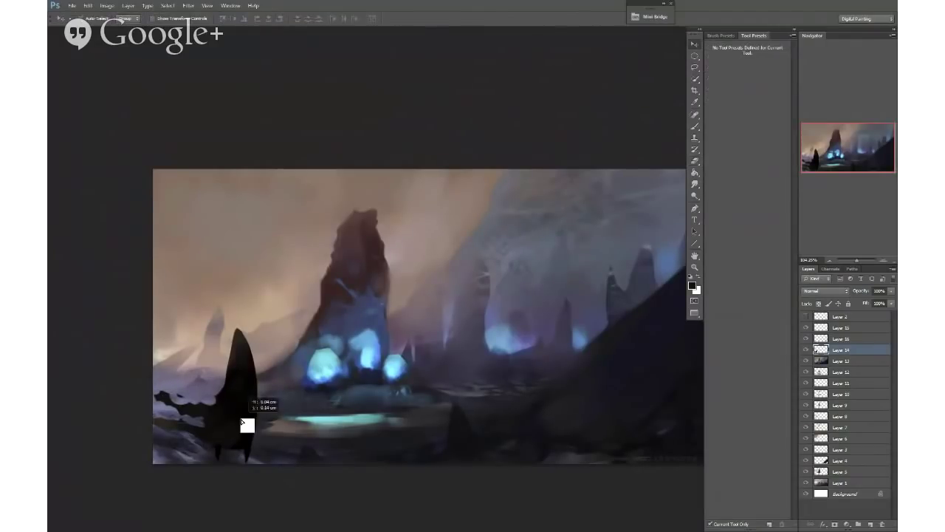
mouse_move(248, 424)
mouse_down()
mouse_move(260, 428)
mouse_move(260, 415)
mouse_up()
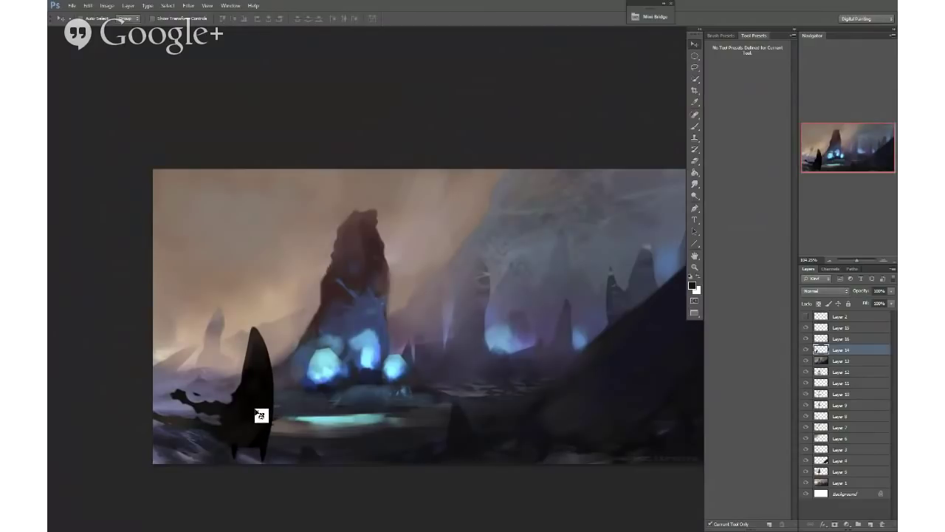
Step: Flip the canvas view horizontally, move the dark silhouette beside the crystals, and flip it horizontally with Free Transform
key(h)
drag(632, 418, 356, 426)
key(ctrl+t)
right_click(379, 389)
click(422, 373)
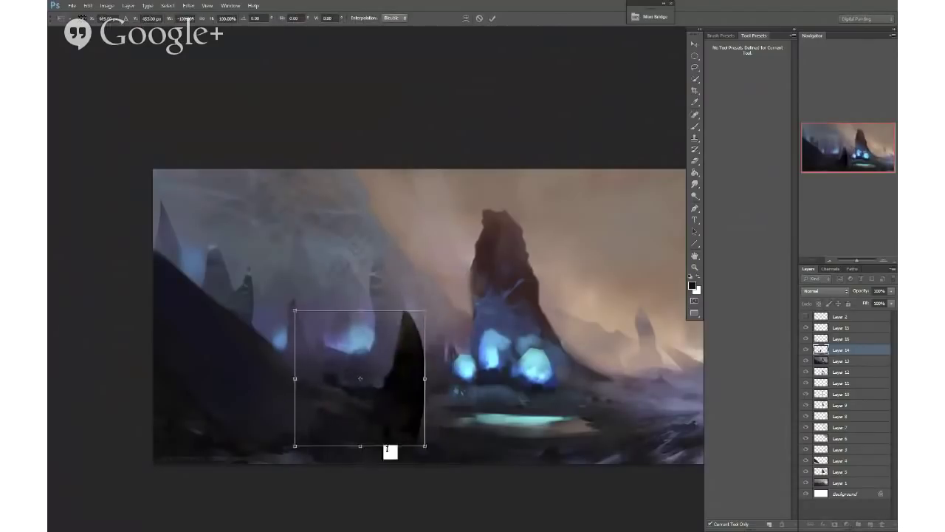
key(Return)
Step: Hide the silhouette layer and return to the standard screen mode
scroll(493, 402, down, 3)
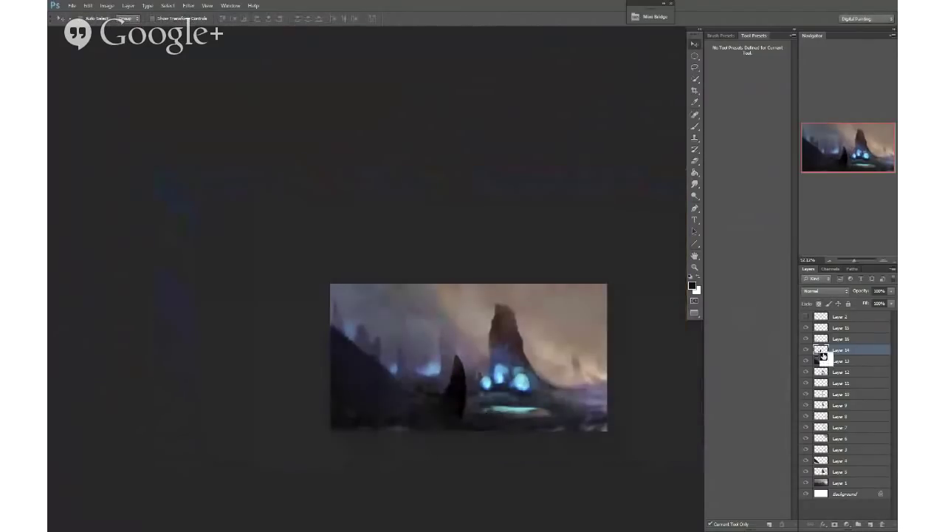
scroll(544, 428, up, 3)
scroll(517, 437, right, 1)
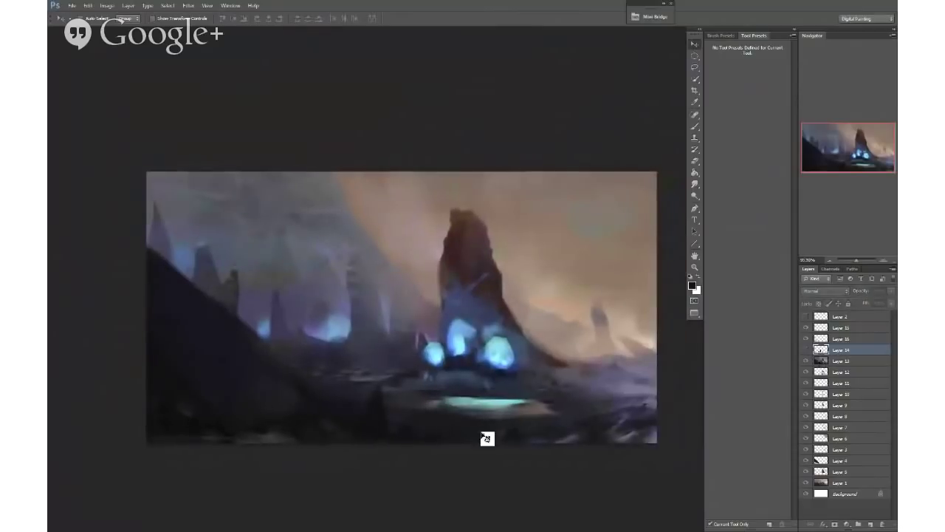
key(b)
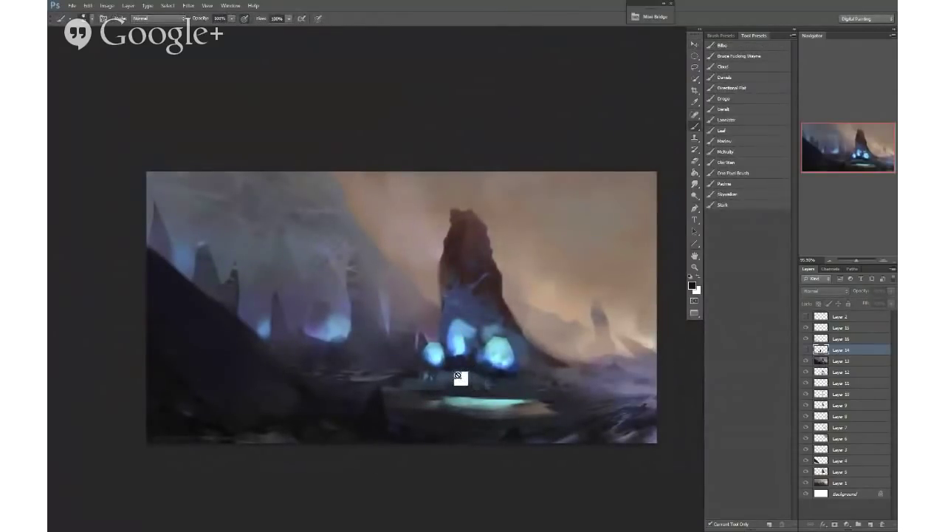
key(Tab)
key(Tab)
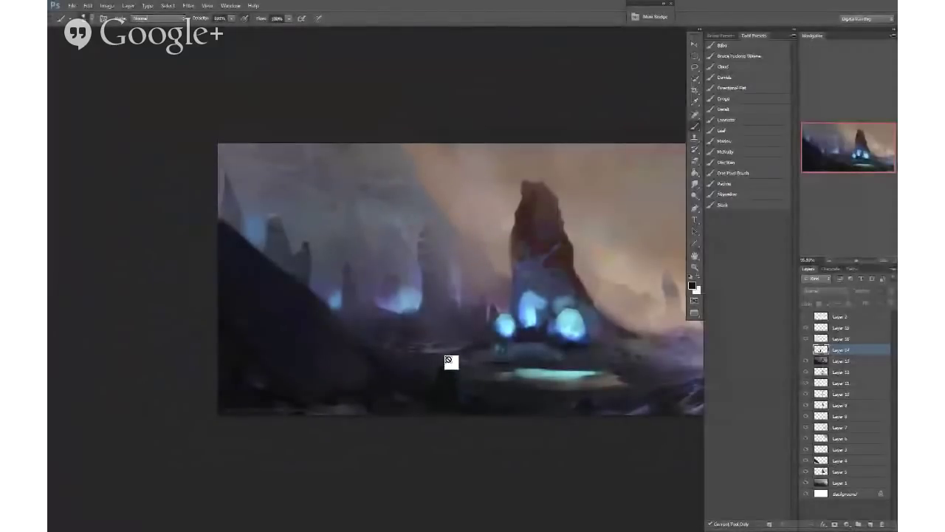
key(f)
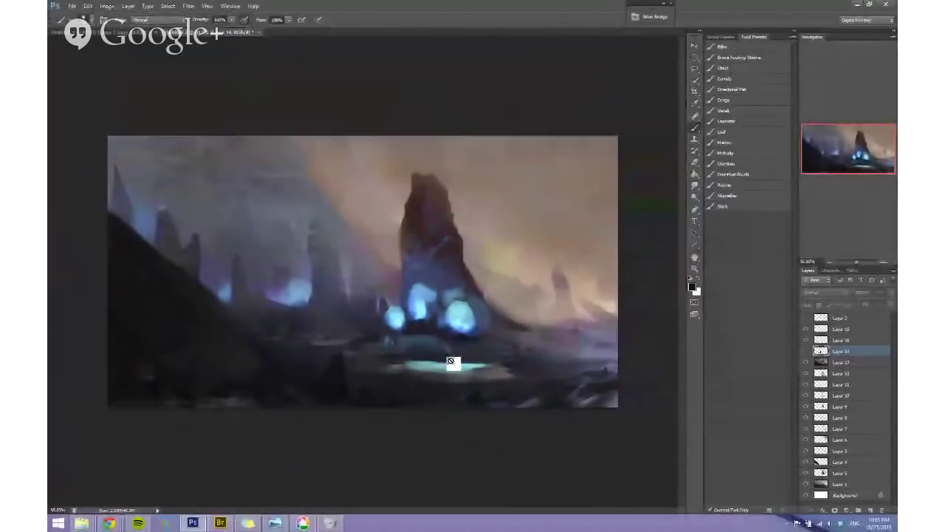
Step: Save the painting in Photoshop format as 2 in the Session 2 folder
key(ctrl+s)
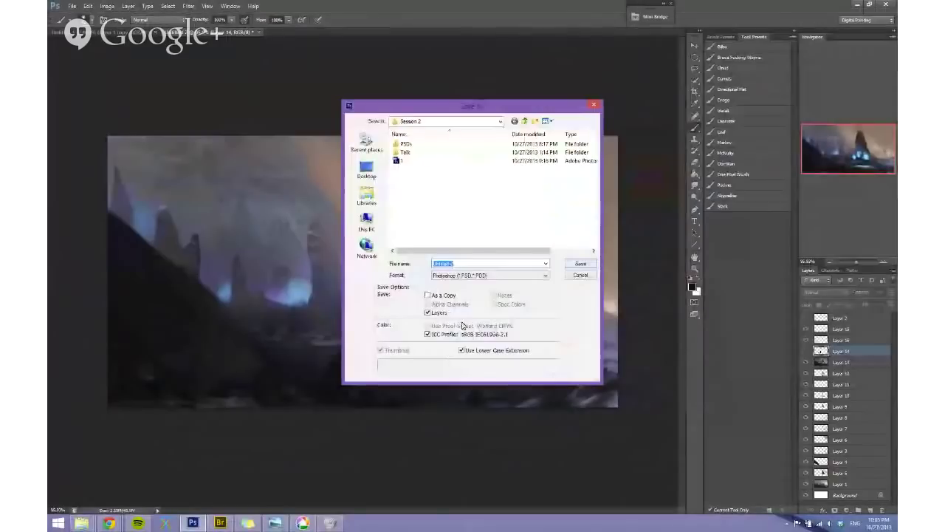
text(2)
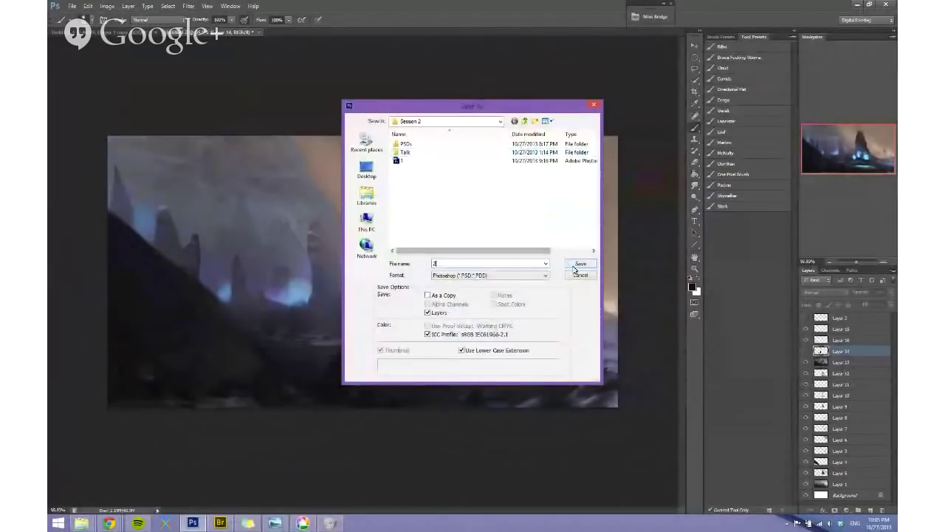
click(580, 264)
click(562, 165)
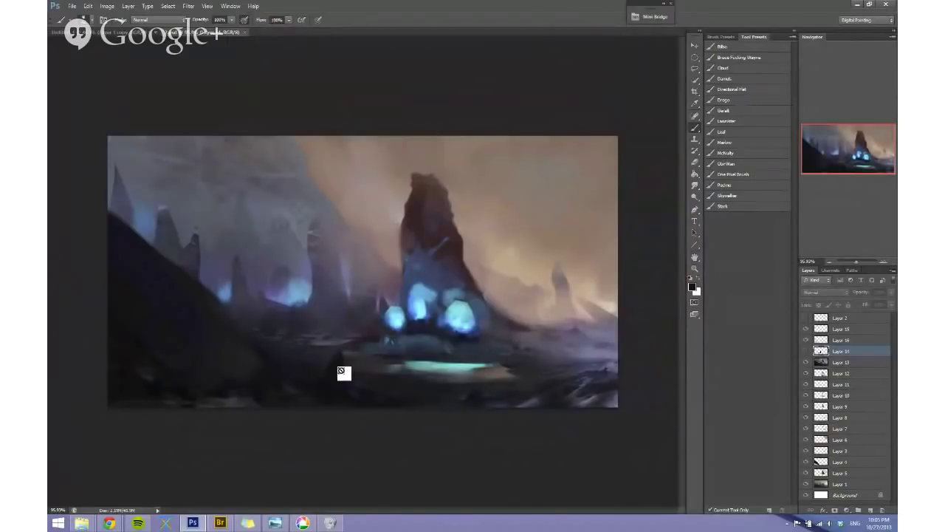
Step: Switch to Chrome and view the original rock spire painting in its Facebook post
mouse_move(110, 522)
click(120, 484)
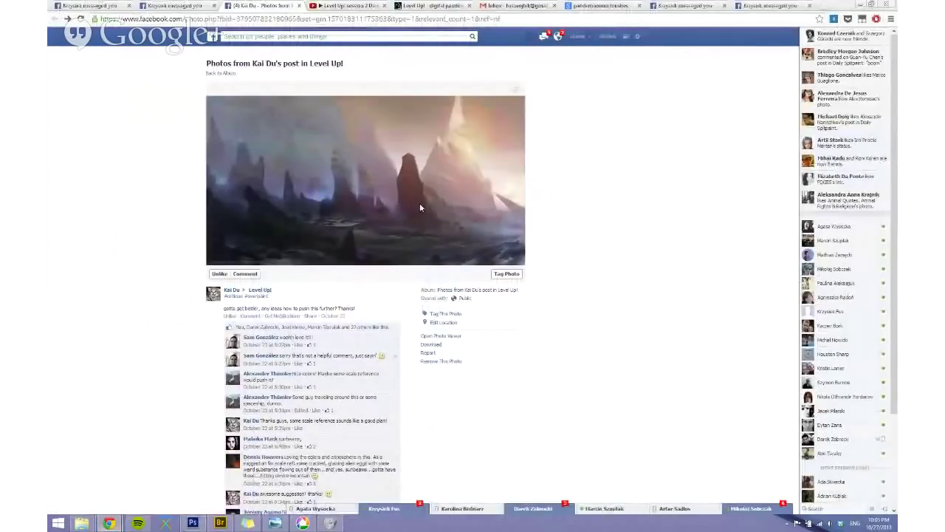
click(595, 6)
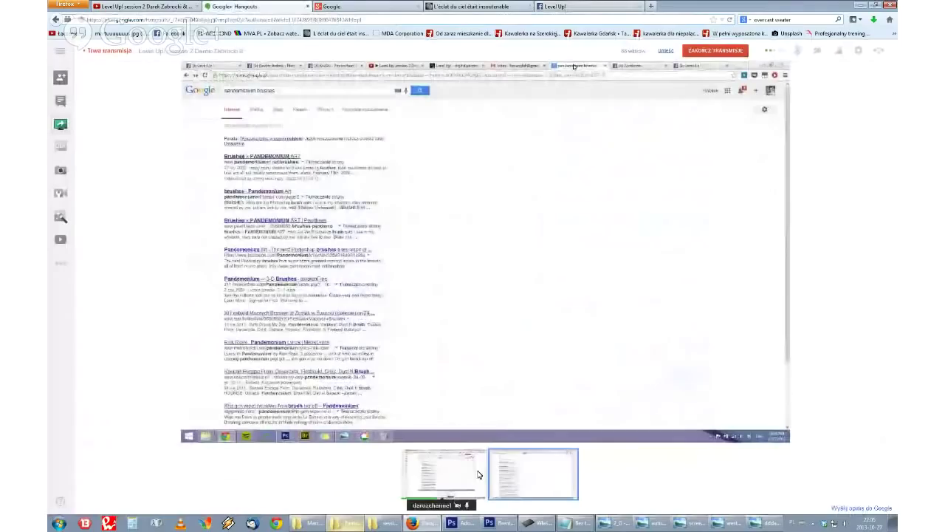
Step: Look over the snowy valley post on Facebook, the YouTube stream chat, the Hangouts page and the red-caped figure painting in Photoshop
click(583, 5)
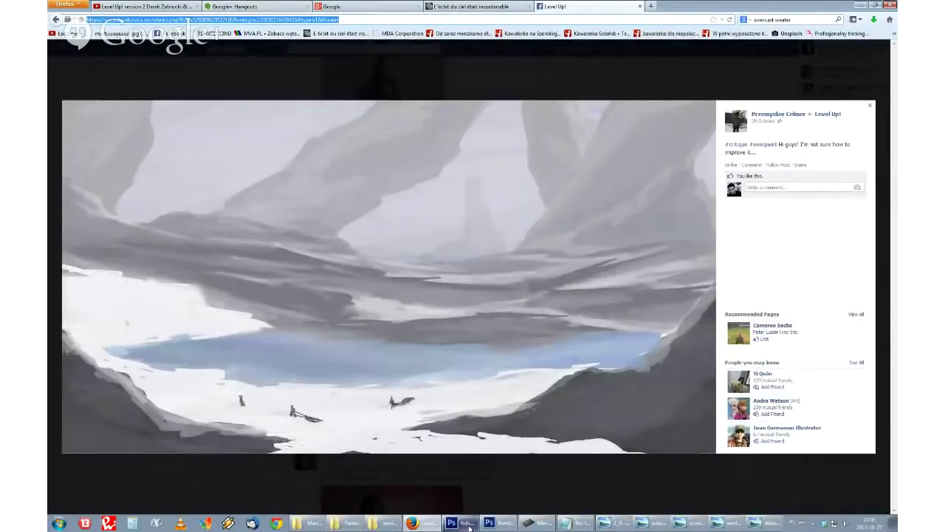
right_click(608, 240)
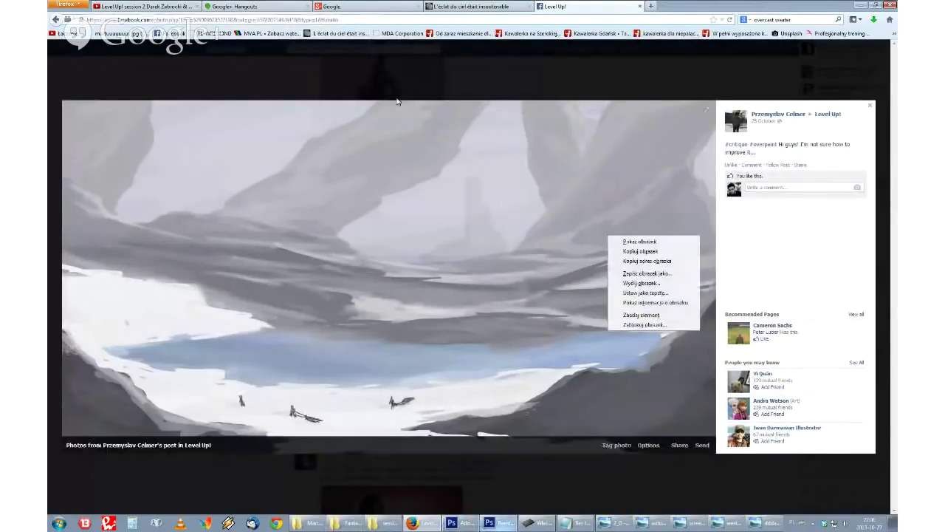
click(174, 7)
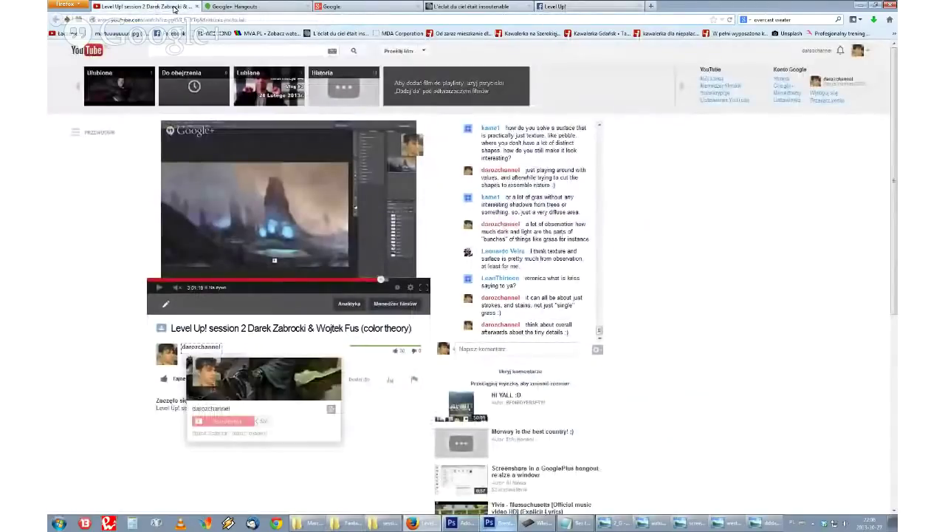
click(237, 6)
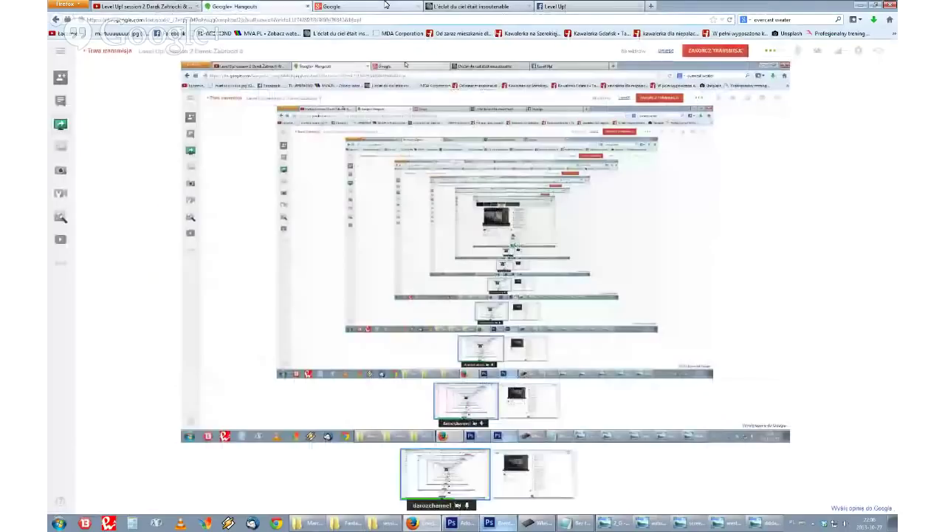
click(465, 526)
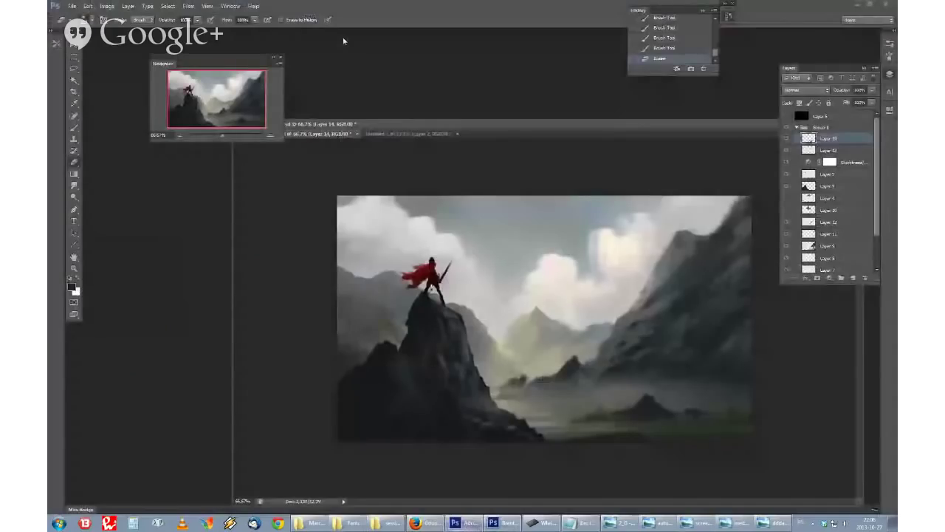
click(426, 526)
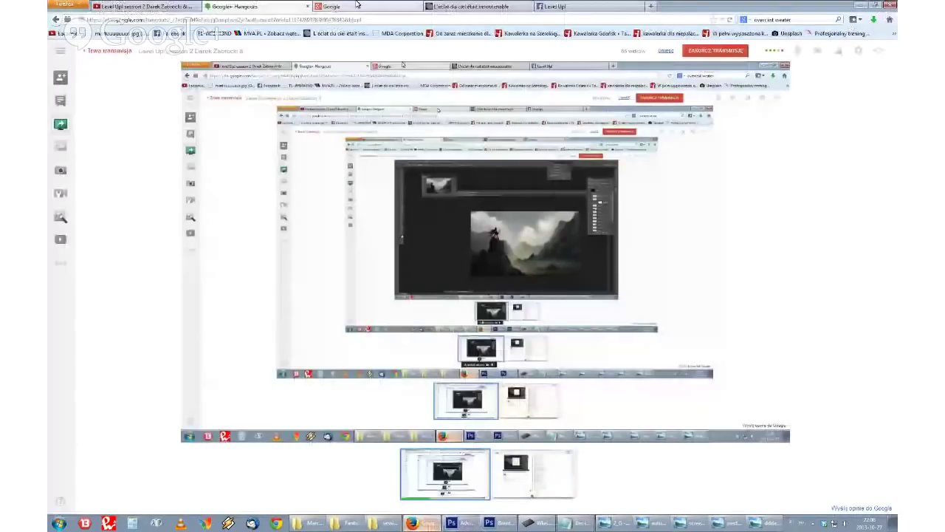
Step: Save the snowy valley painting from the Level Up! Facebook post into the session2 folder
click(561, 6)
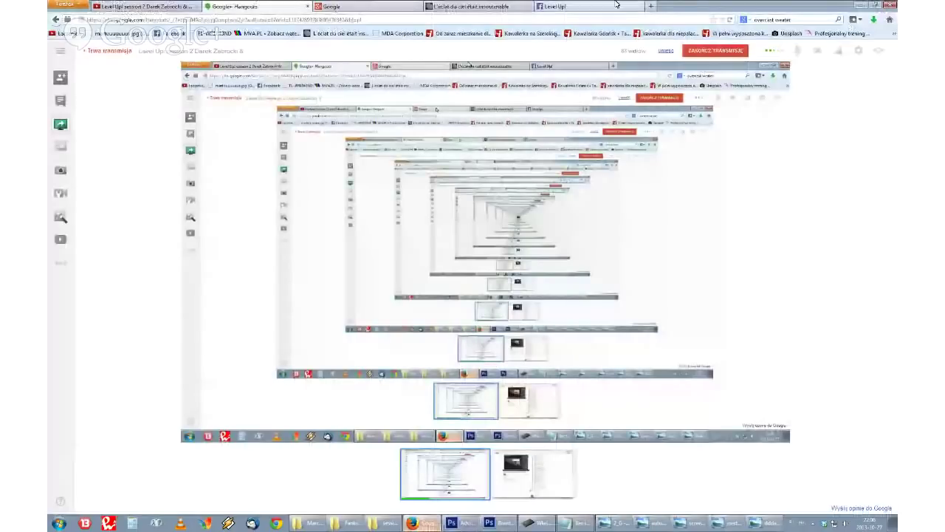
right_click(614, 246)
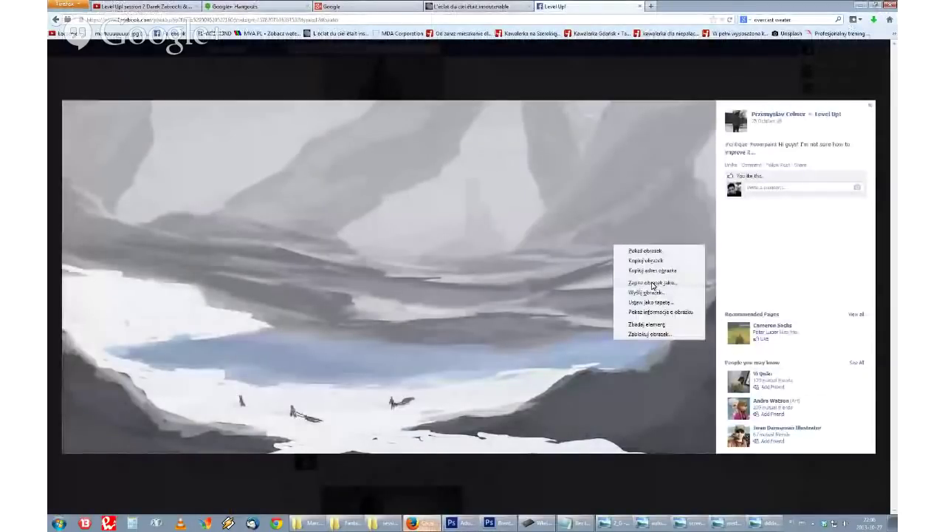
click(652, 283)
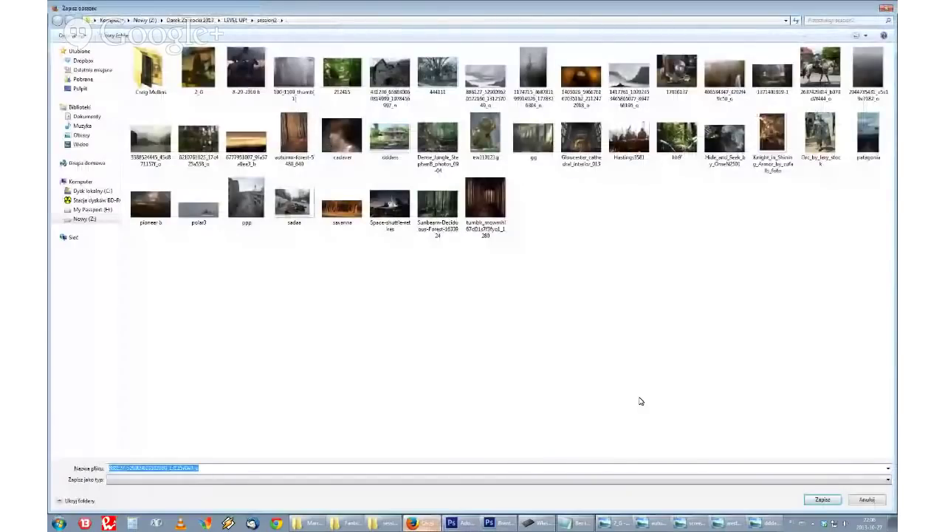
key(Return)
click(506, 266)
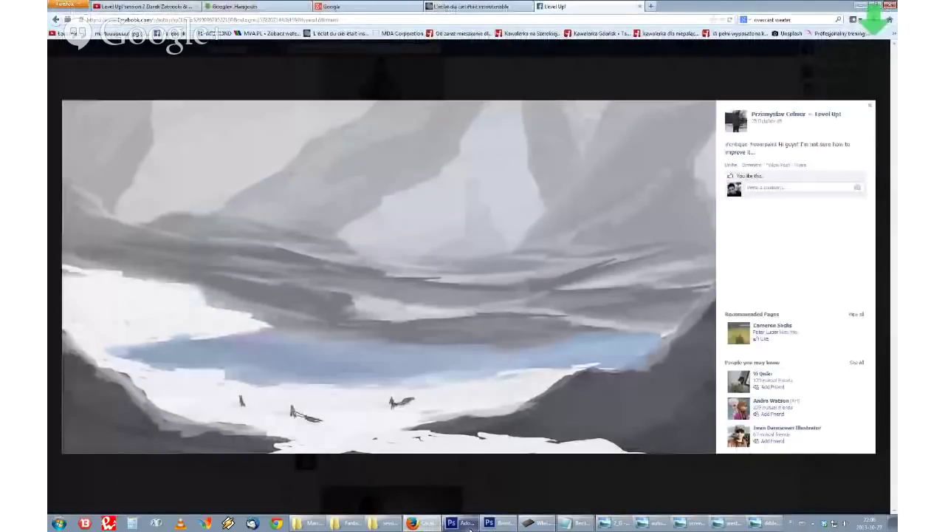
Step: Switch to Photoshop, open the saved snowy valley image and bring its window in front of the red-caped figure painting
click(466, 523)
double_click(464, 63)
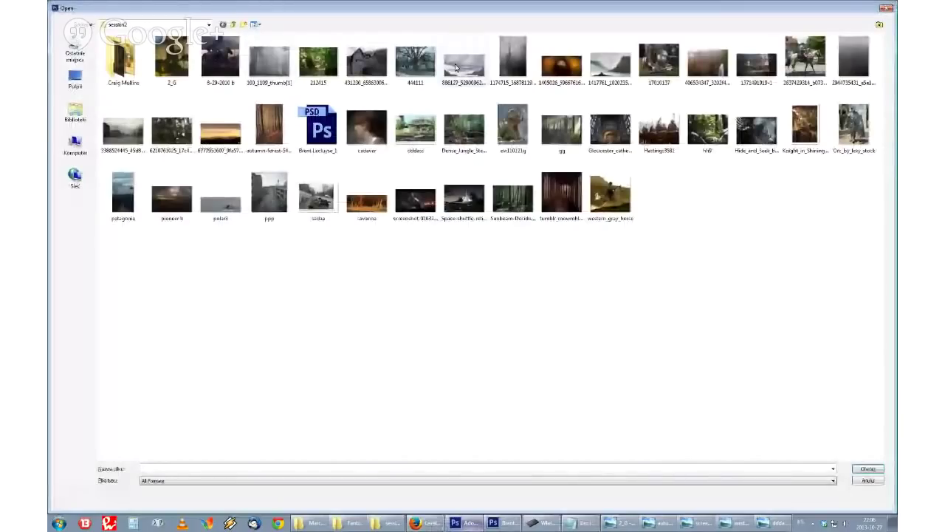
drag(477, 134, 336, 140)
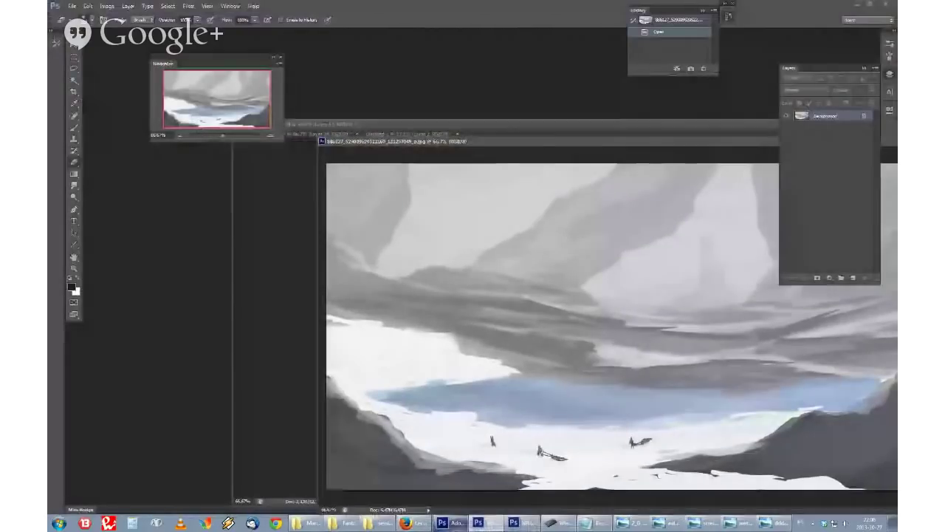
click(298, 133)
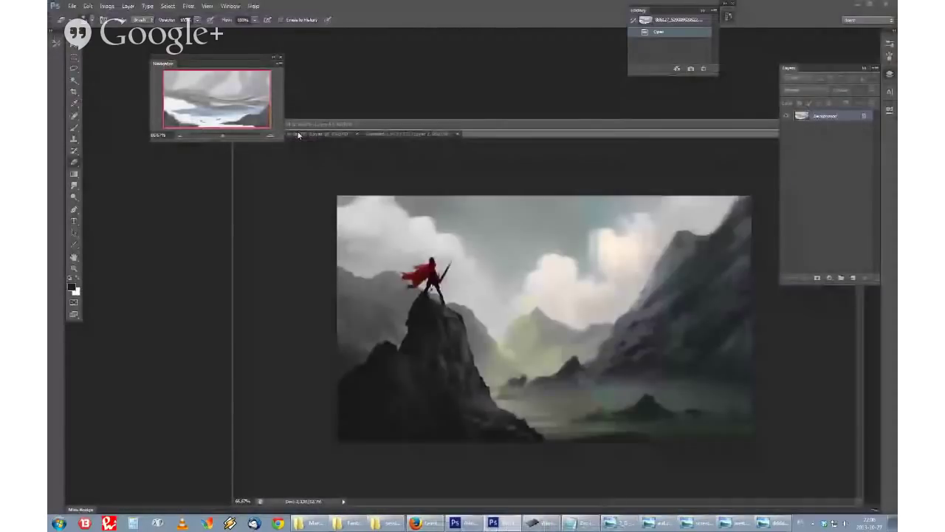
click(298, 131)
key(ctrl+w)
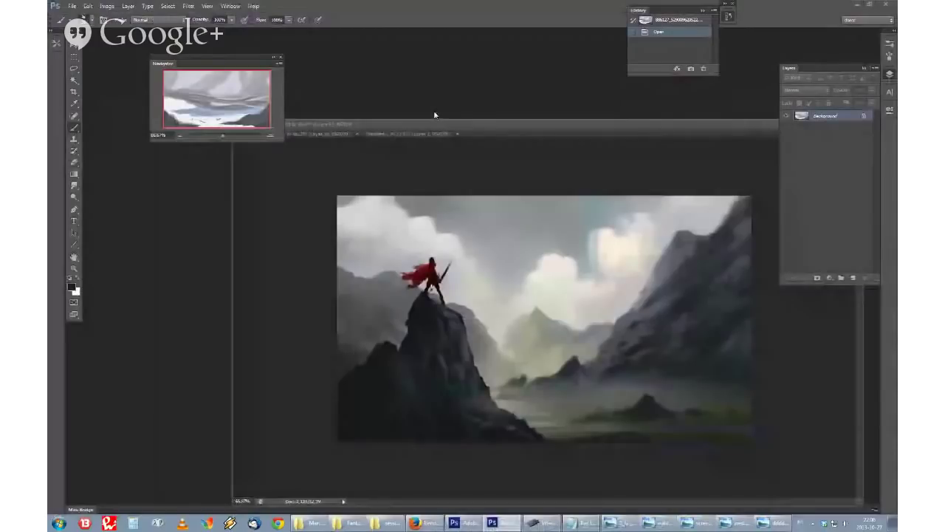
click(435, 115)
Step: Duplicate the Background layer under its default name, hide the original and select the copy
key(alt+l)
key(d)
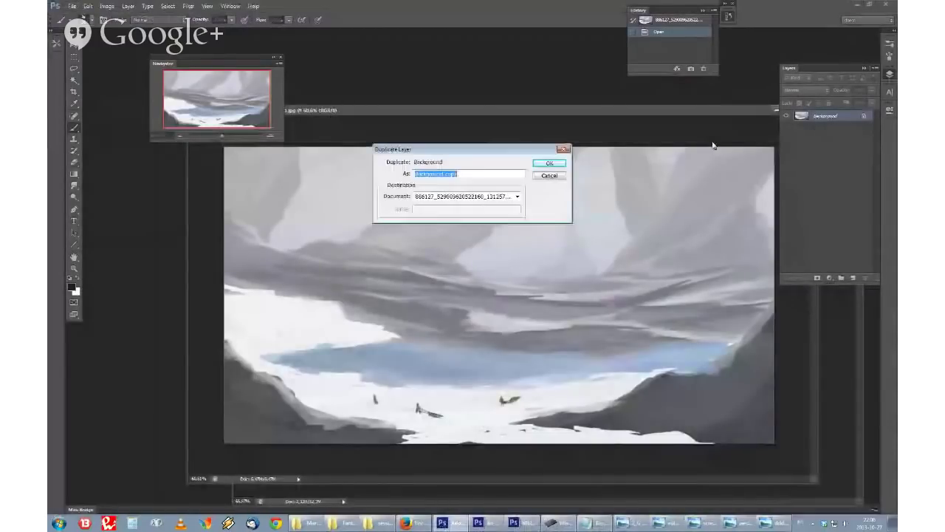
key(Return)
click(832, 129)
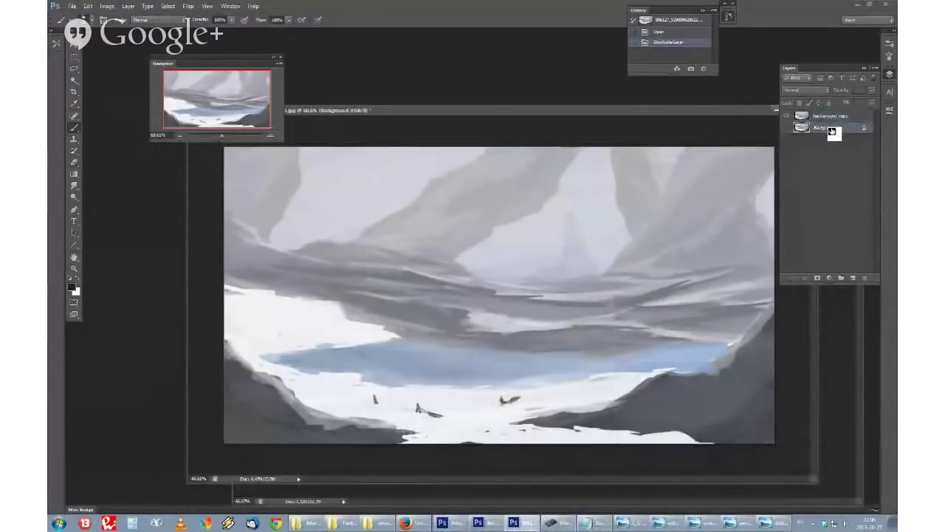
click(846, 117)
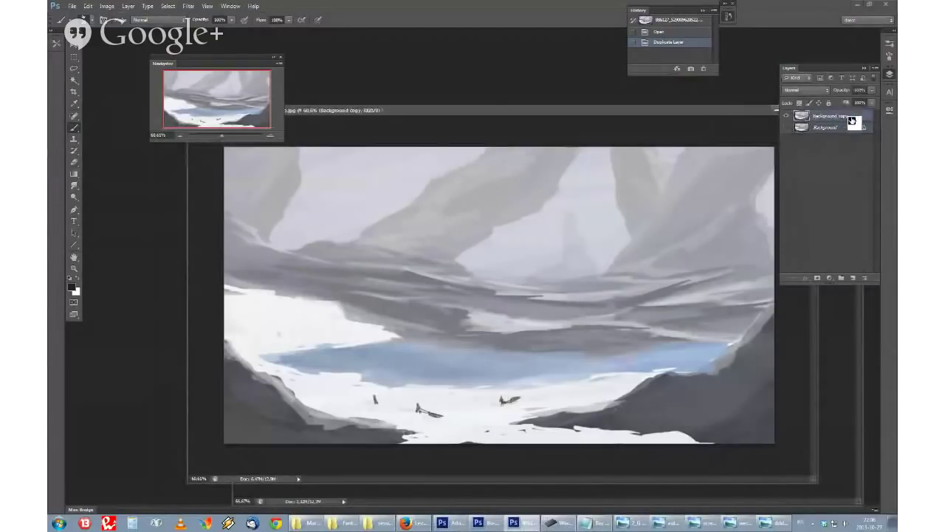
Step: Move the red-caped figure document's window out of the way and place the snowy valley window in the middle of the workspace
drag(565, 111, 479, 224)
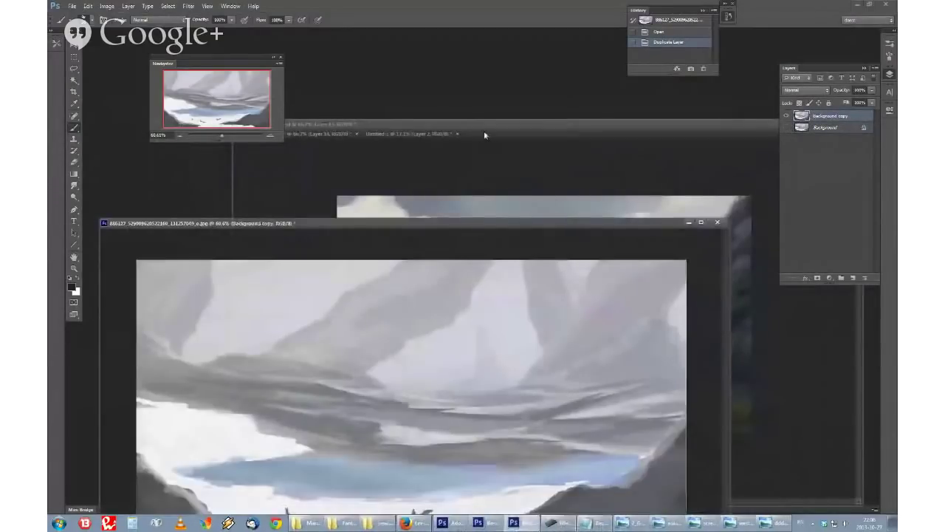
click(485, 132)
drag(484, 132, 597, 73)
drag(299, 224, 395, 131)
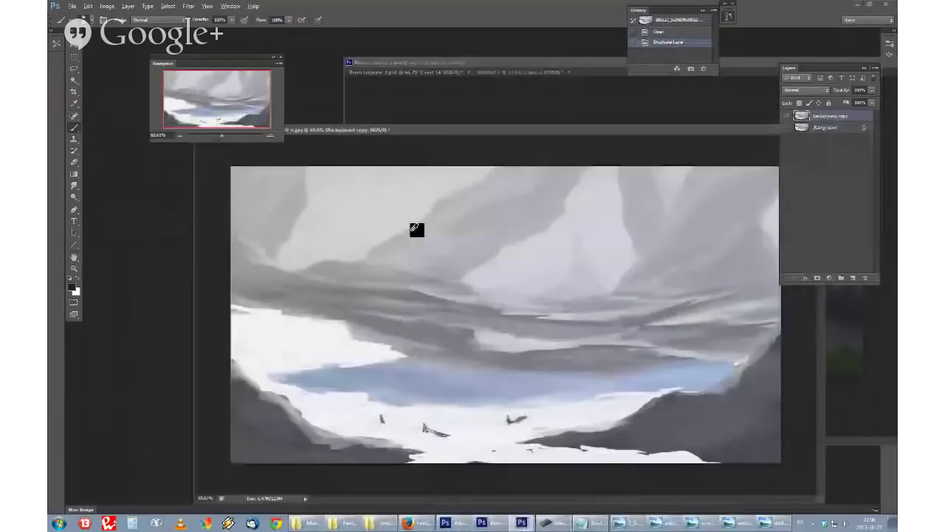
scroll(415, 233, down, 5)
scroll(416, 233, down, 3)
scroll(415, 233, up, 10)
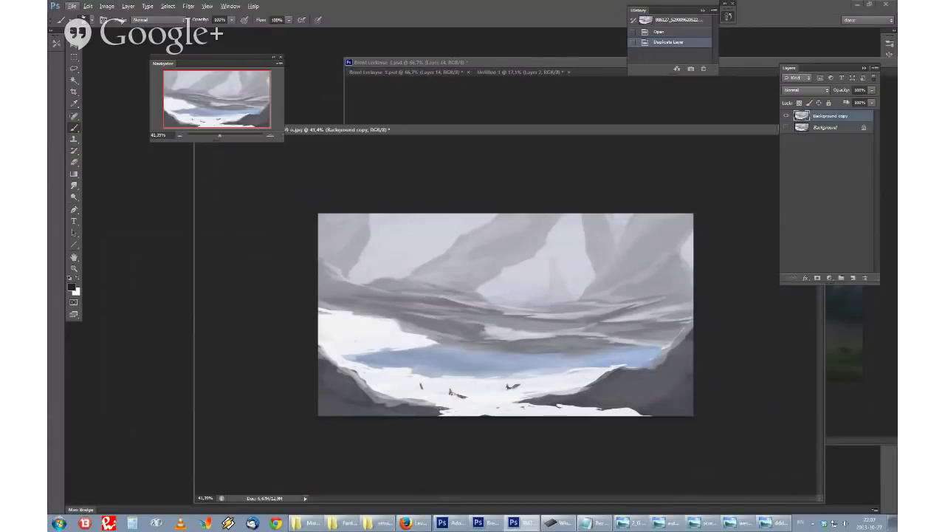
Step: Add a new layer above the background copy and choose a painting brush from the brush presets
click(854, 279)
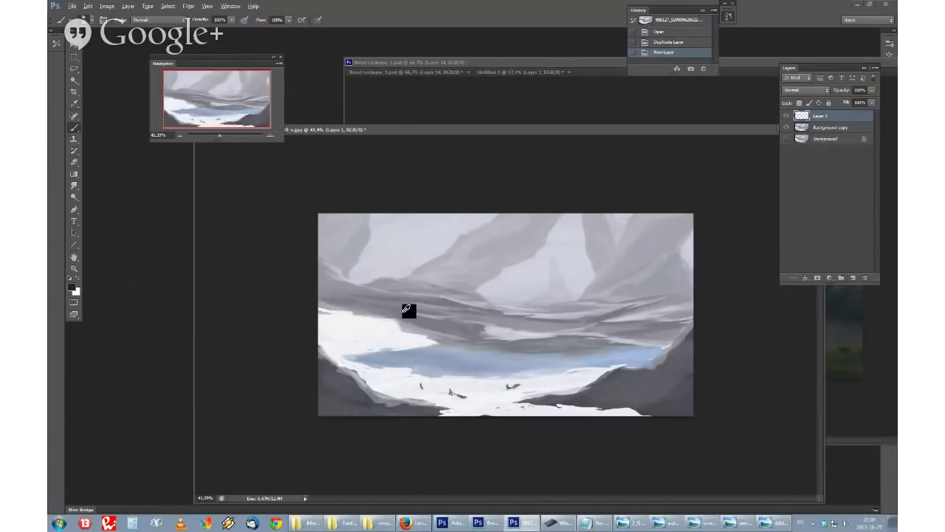
right_click(452, 302)
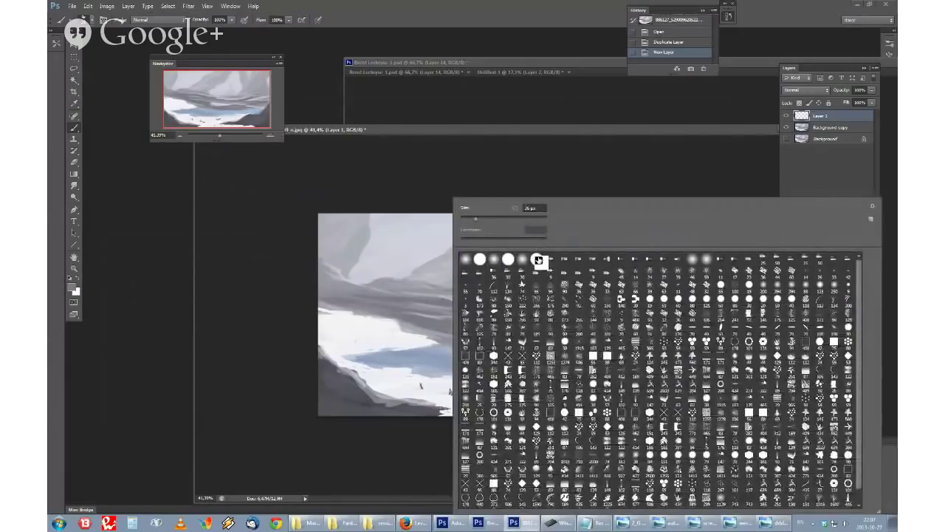
double_click(538, 259)
right_click(412, 315)
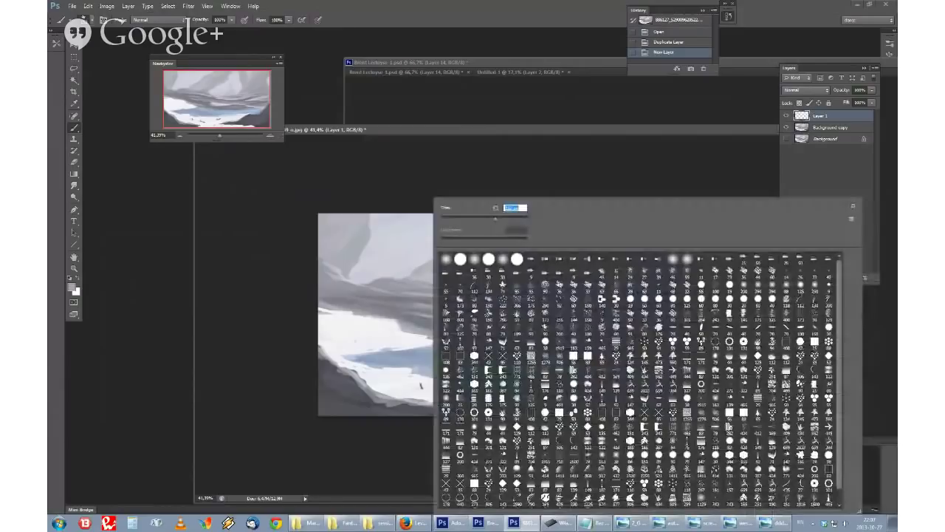
Step: Brush sampled light grey tones over the white snowbank and the adjoining end of the blue lake on the new layer
mouse_move(340, 322)
mouse_down()
mouse_move(353, 338)
mouse_move(372, 327)
mouse_move(413, 339)
mouse_move(367, 344)
mouse_up()
alt+click(396, 332)
alt+click(417, 344)
alt+click(418, 340)
mouse_move(435, 339)
mouse_down()
mouse_move(407, 346)
mouse_move(444, 345)
mouse_up()
alt+click(413, 343)
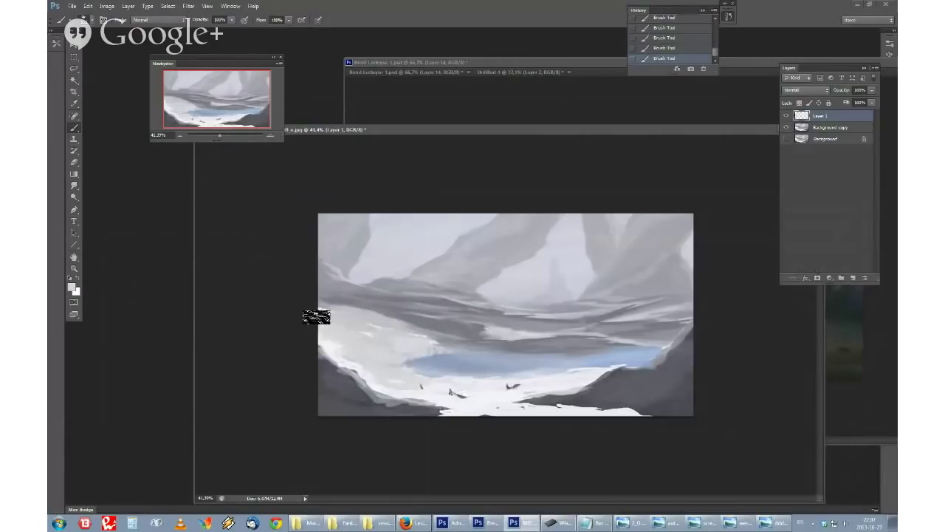
Step: Brush sampled light grey and pale lavender tones over the white snowbank and across the neighbouring end of the blue lake
mouse_move(343, 349)
mouse_down()
mouse_move(387, 384)
mouse_move(423, 395)
mouse_up()
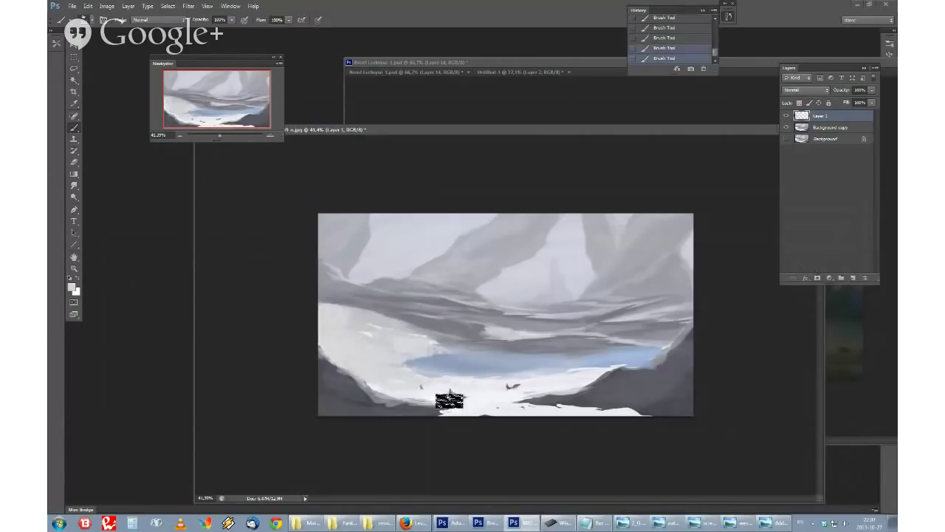
drag(456, 369, 400, 356)
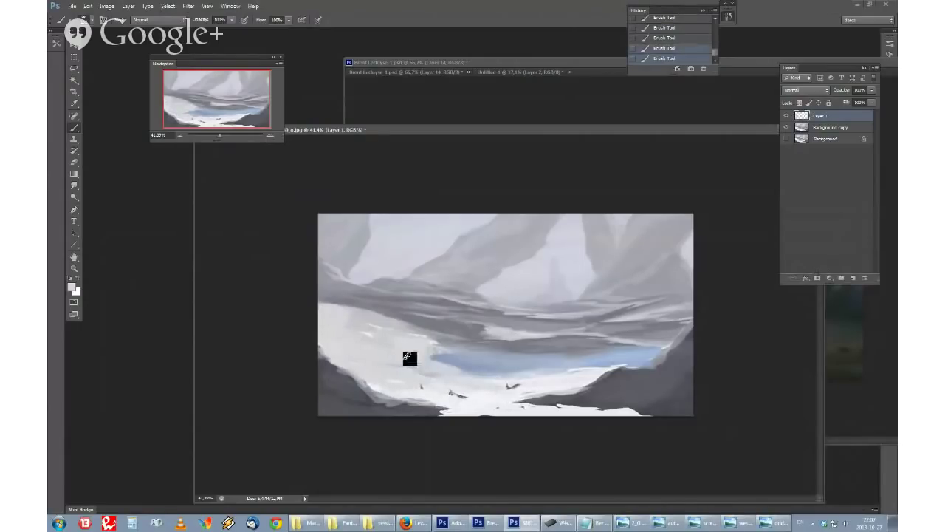
click(420, 371)
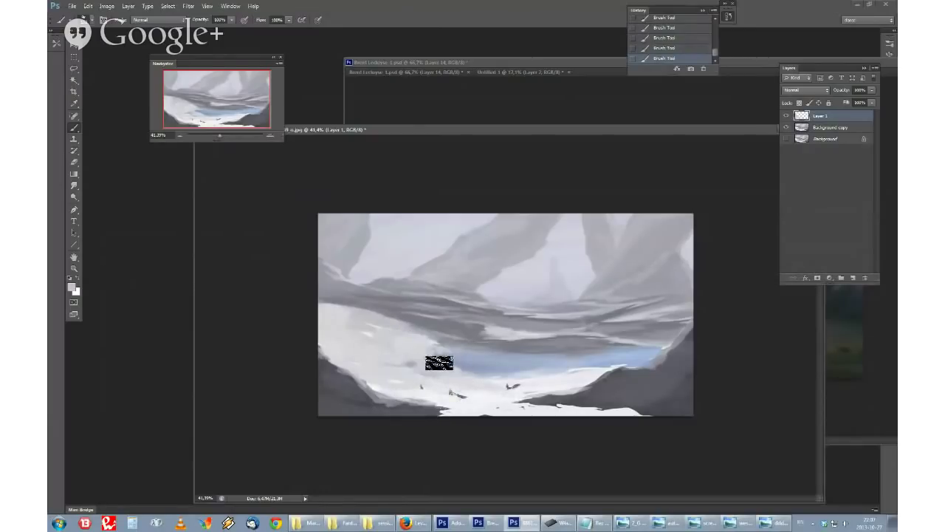
click(467, 362)
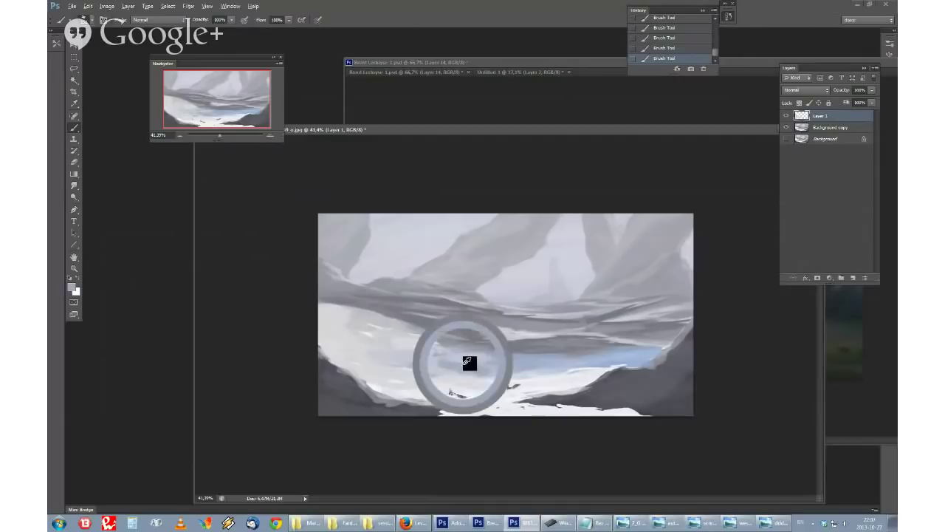
click(481, 375)
Step: Switch to another brush preset and blend pale tones across the lake, adding light blue along the snowbank's upper edge
right_click(538, 312)
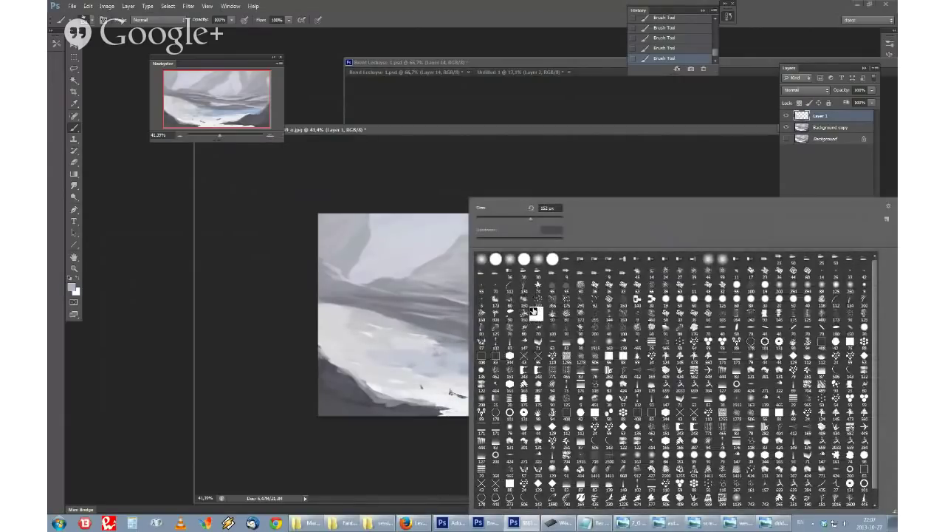
double_click(534, 312)
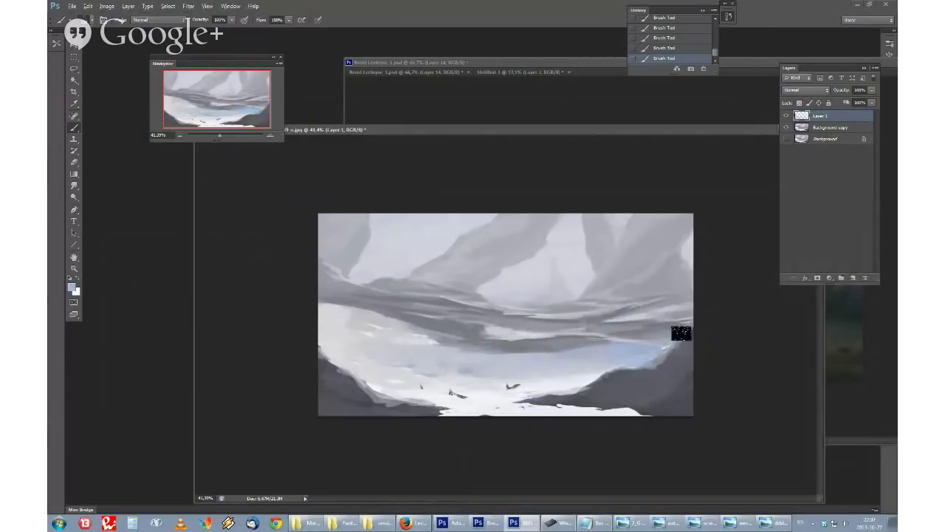
mouse_move(327, 319)
mouse_down()
mouse_move(374, 325)
mouse_move(322, 313)
mouse_up()
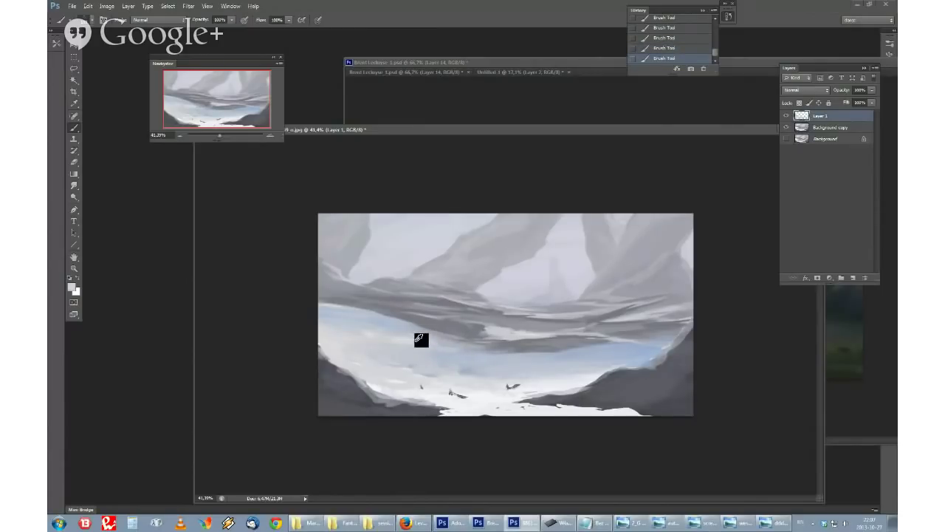
Step: Switch to Firefox to view the original valley painting and the Google page, and return to the valley document in Photoshop
click(405, 524)
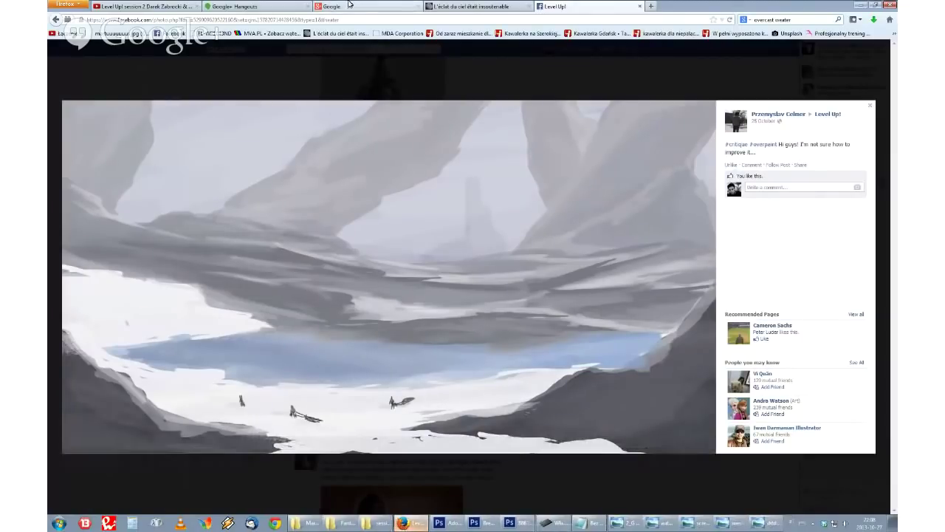
click(350, 5)
key(alt+Tab)
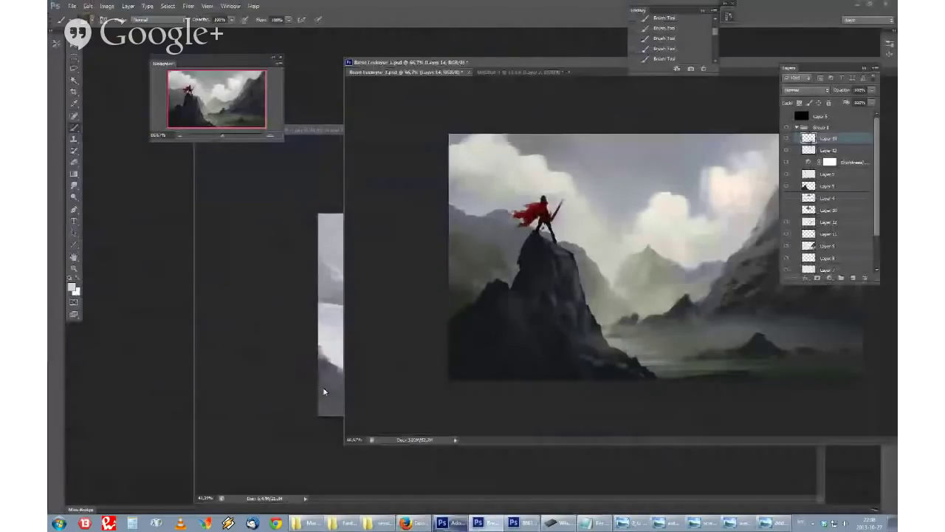
click(323, 391)
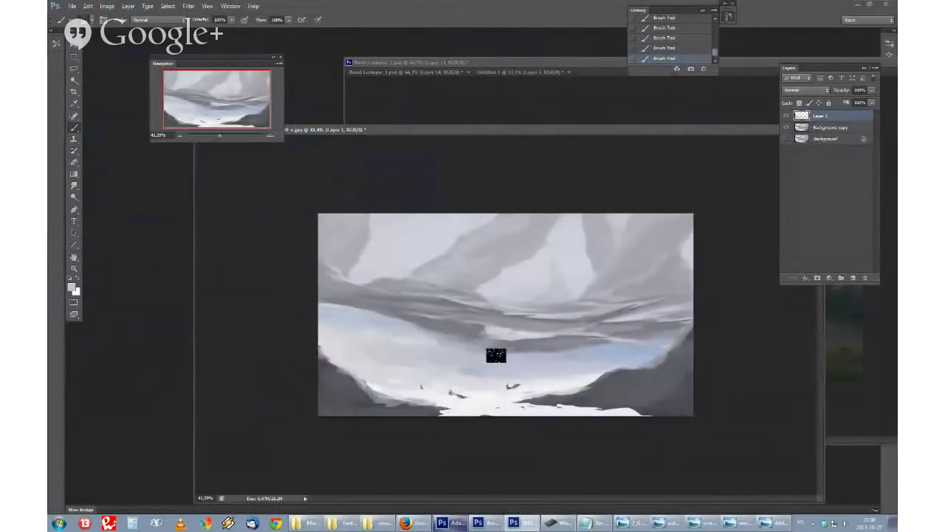
Step: Brush sampled pale tones over the lake and foreground snow, and sampled grey along the ridge edge above the snowbank
alt+click(550, 387)
mouse_move(496, 374)
mouse_down()
mouse_move(483, 365)
mouse_move(565, 371)
mouse_up()
alt+click(481, 381)
drag(481, 401, 528, 398)
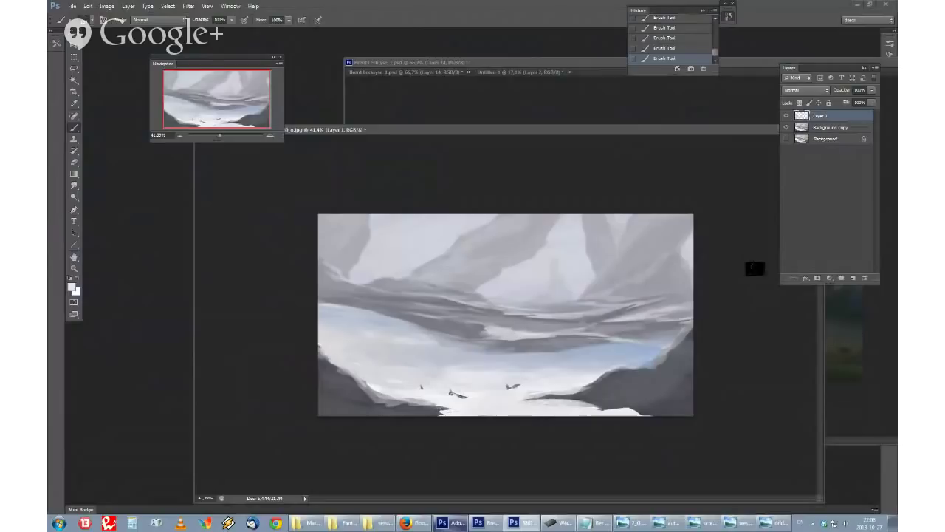
alt+click(384, 314)
drag(326, 302, 363, 307)
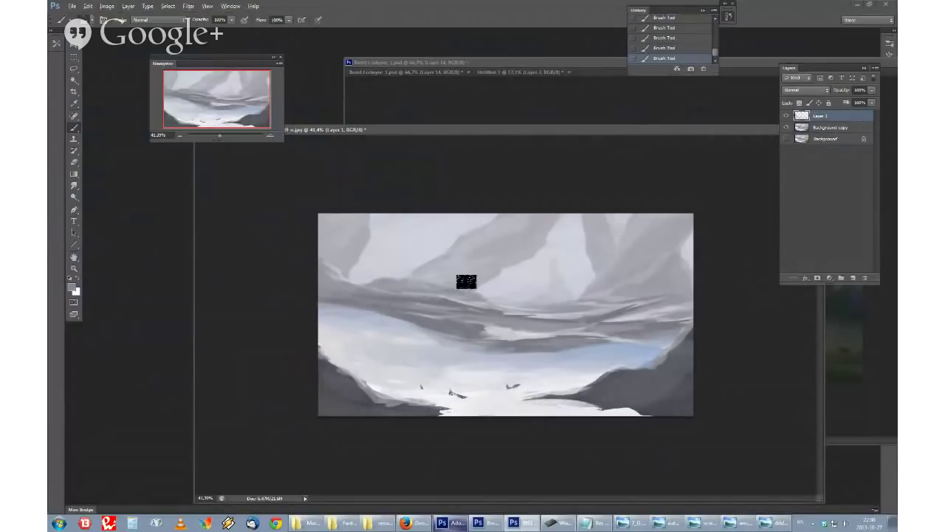
Step: Change the brush preset and extend the large grey rock pillar into the central sky opening
right_click(514, 323)
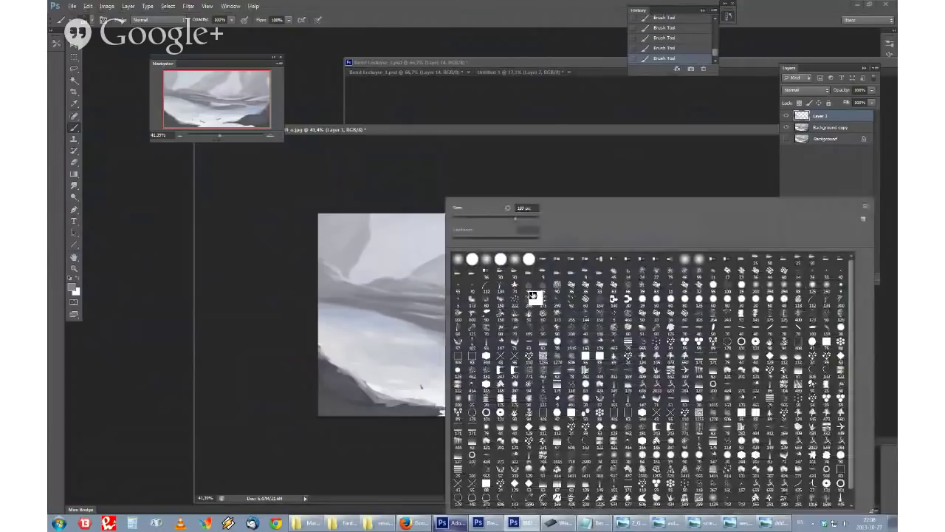
right_click(532, 295)
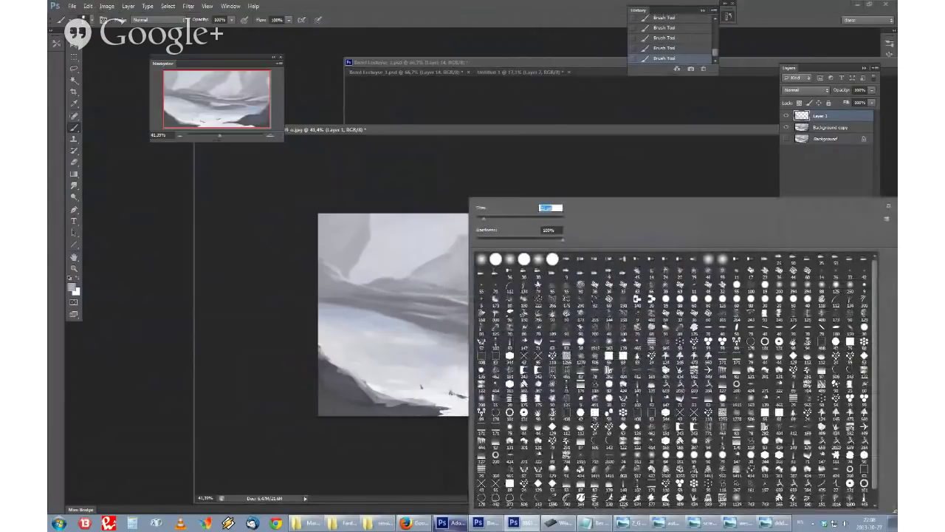
key(Escape)
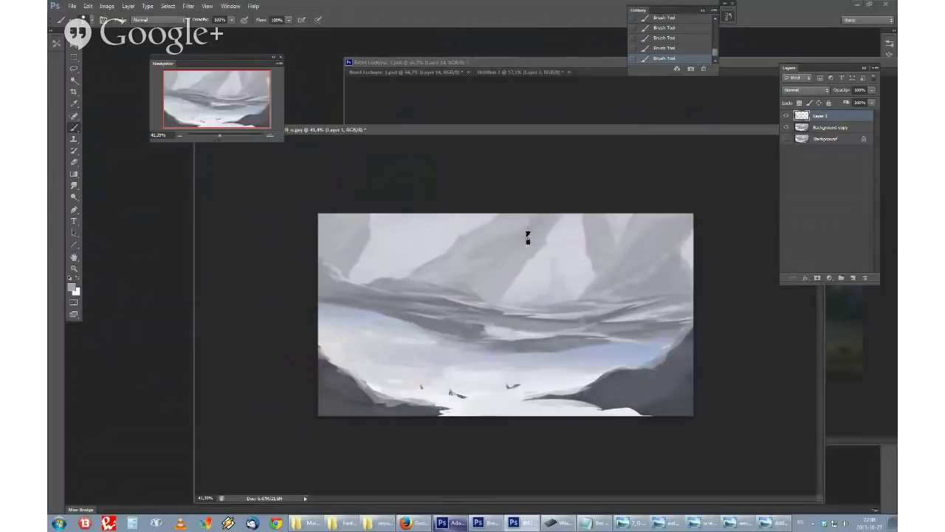
right_click(495, 266)
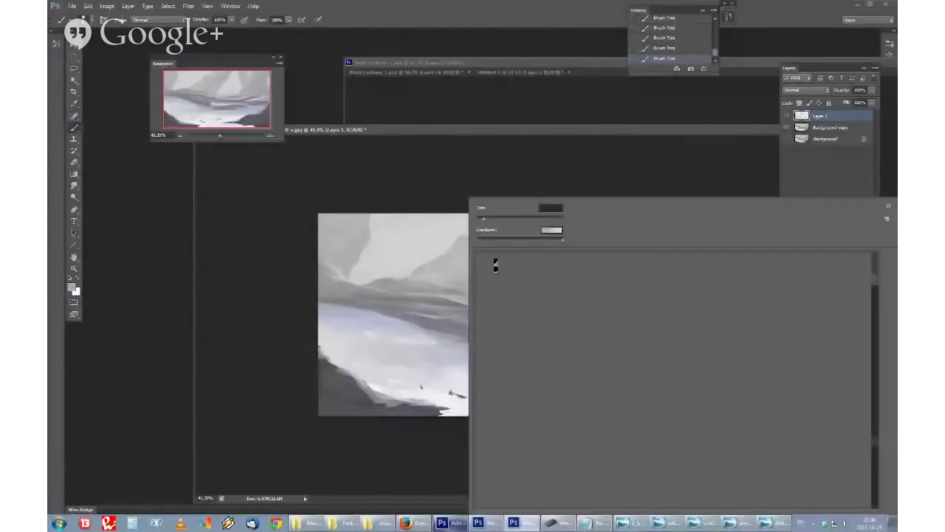
key(Return)
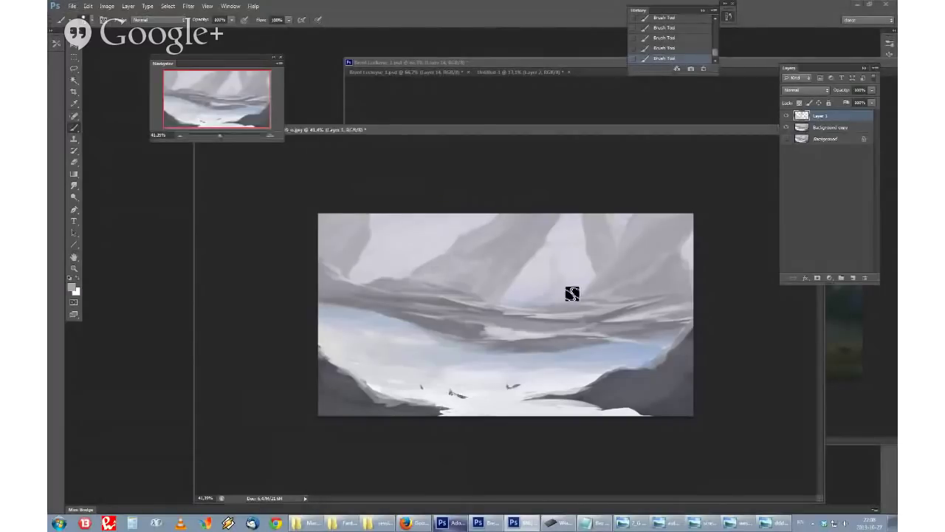
Step: Undo a trial stroke in the central sky opening and brush sampled sky grey over the faint distant tower
drag(584, 272, 541, 277)
key(ctrl+z)
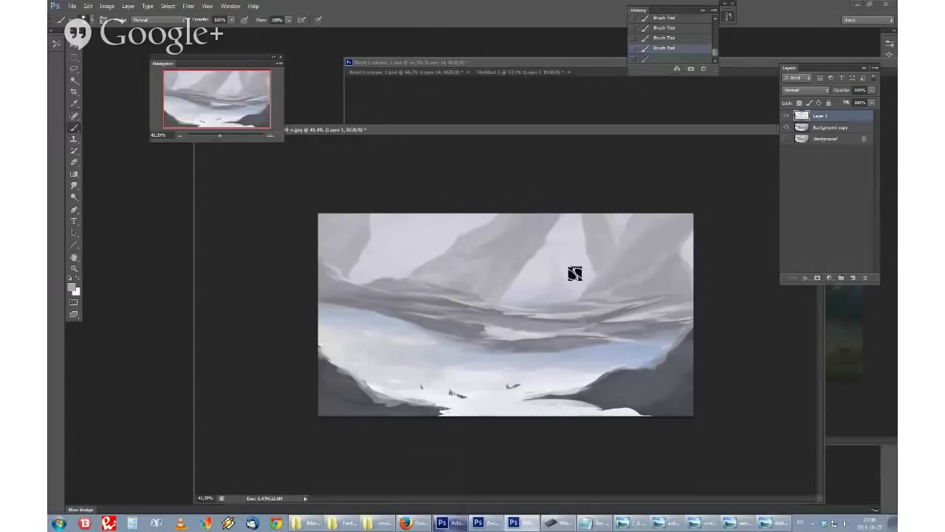
alt+click(566, 264)
mouse_move(564, 262)
mouse_down()
mouse_move(550, 266)
mouse_move(557, 296)
mouse_up()
alt+click(569, 273)
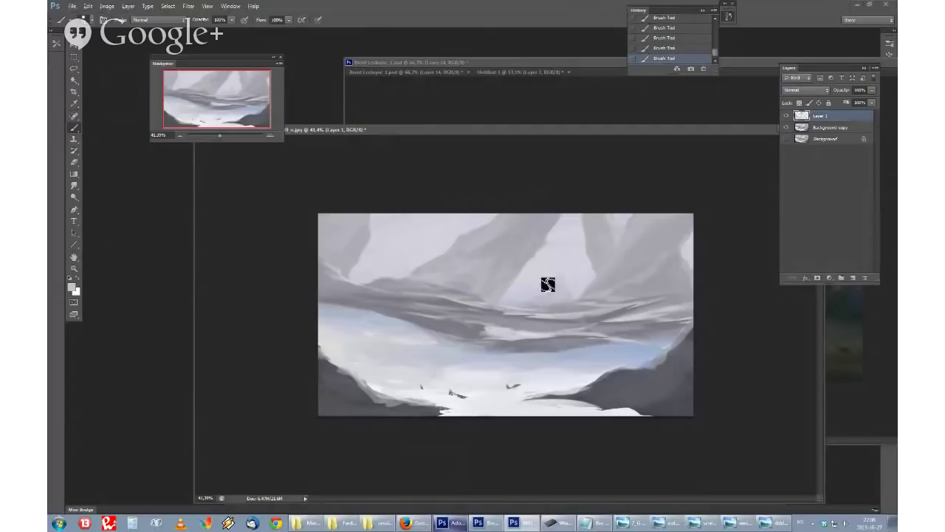
Step: Readjust the brush and paint faint distant mountains in the two sky openings behind the rock pillars
right_click(495, 216)
key(Return)
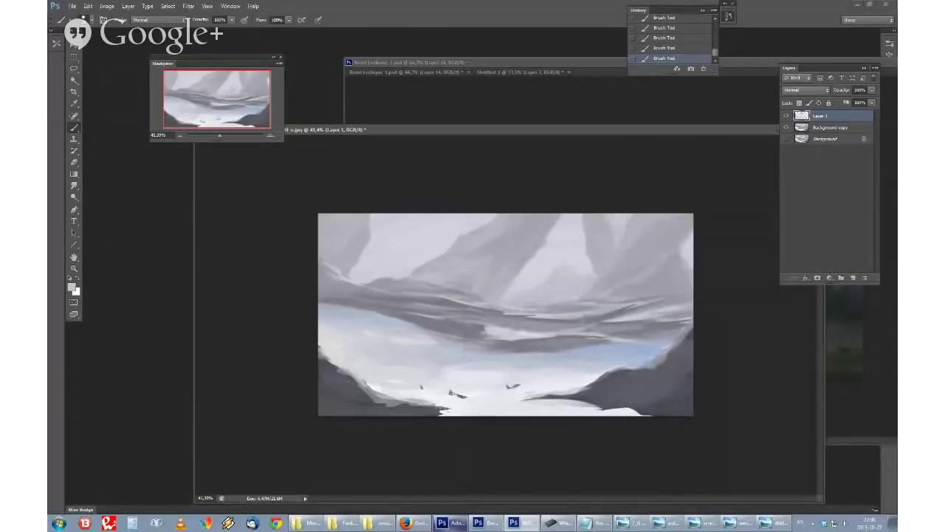
key(ctrl+z)
key(ctrl+z)
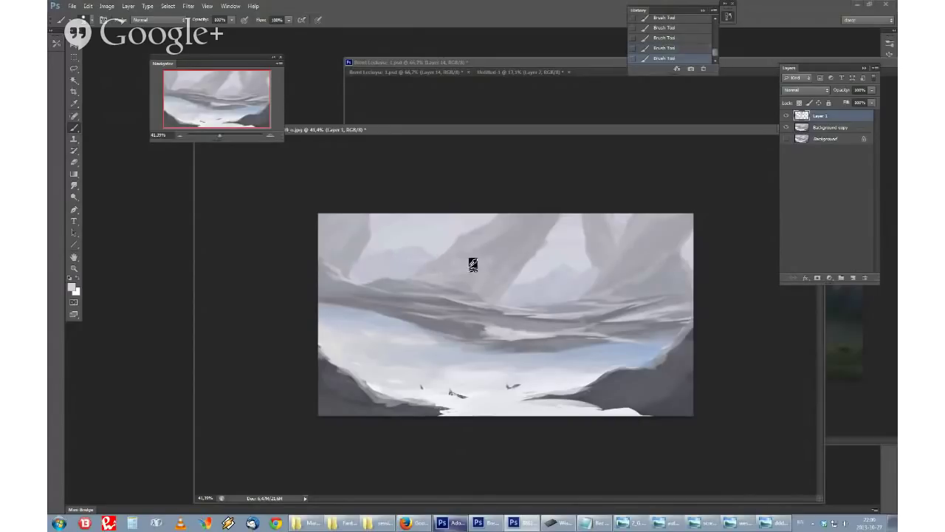
Step: Flip the canvas horizontally and refine the faint distant mountain in the opening between the rock pillars
key(ctrl+alt+h)
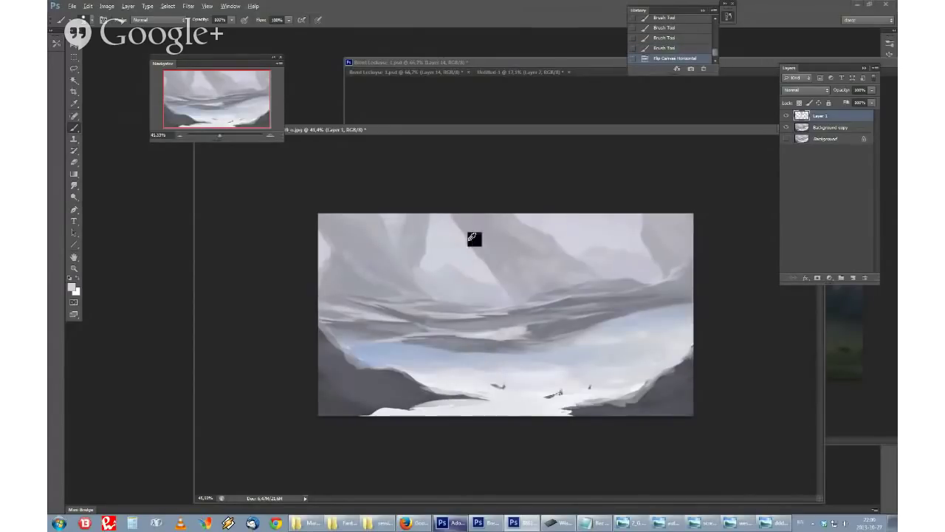
scroll(475, 239, up, 2)
drag(433, 276, 500, 283)
drag(511, 279, 502, 283)
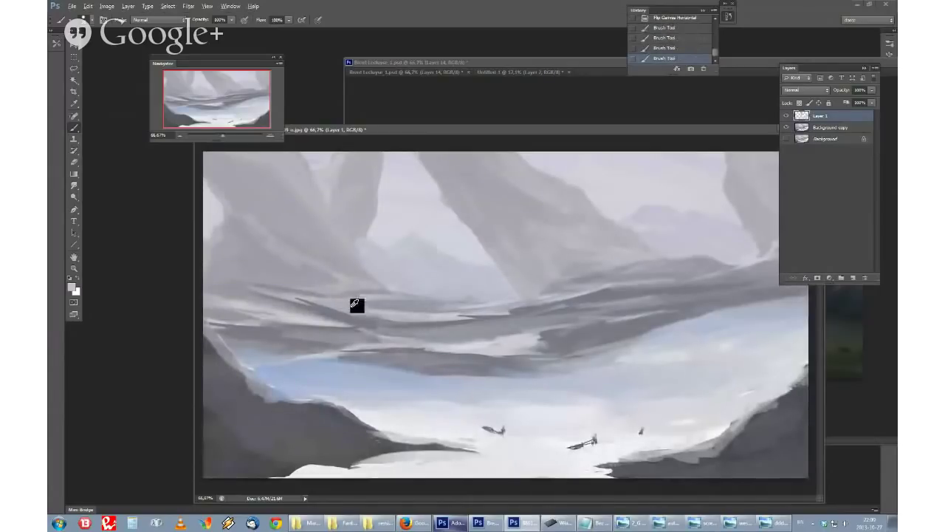
Step: Set the foreground colour to grey-blue #717183 and brush it over the white streaks on the mid-distance ridges
click(73, 287)
click(229, 147)
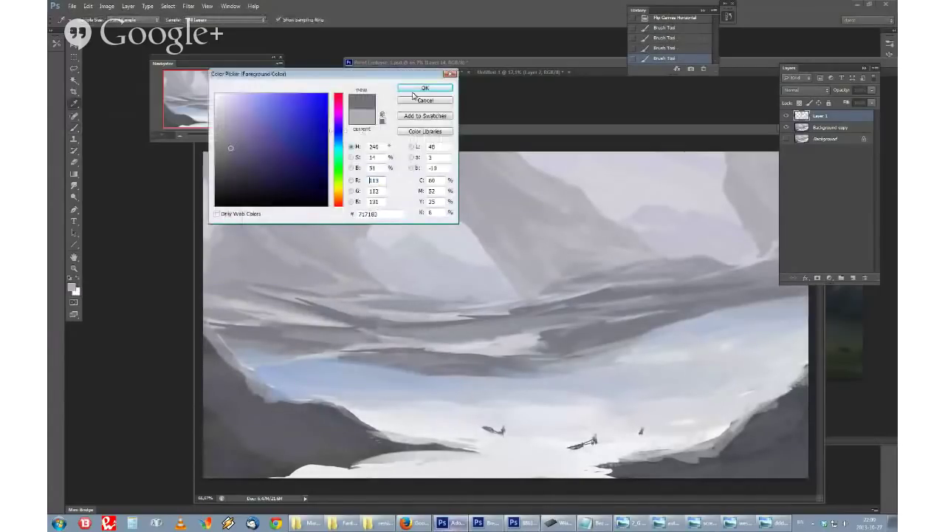
click(419, 88)
right_click(439, 215)
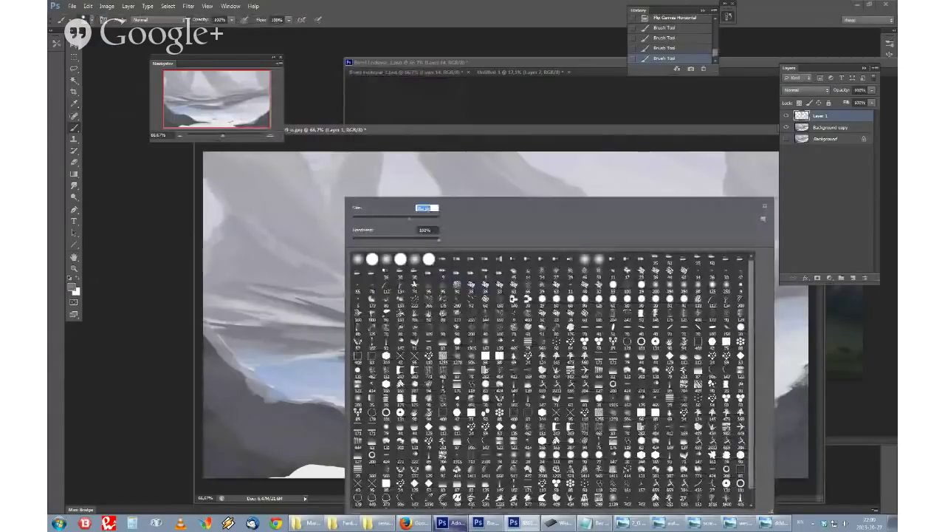
click(331, 311)
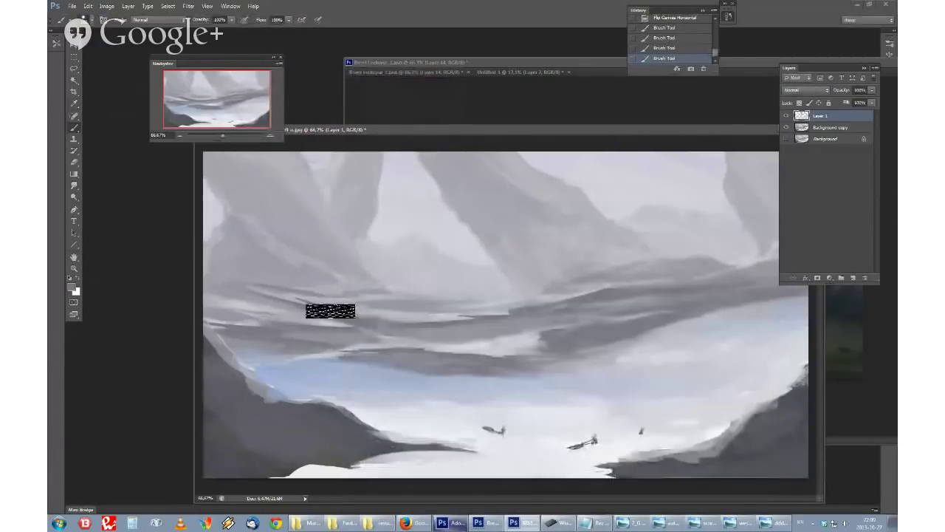
mouse_move(331, 311)
mouse_down()
mouse_move(243, 281)
mouse_move(279, 300)
mouse_up()
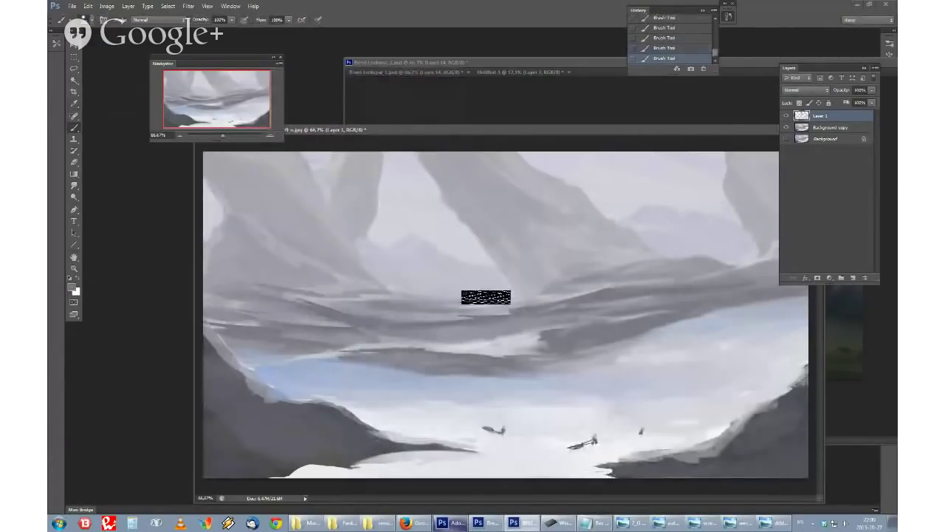
mouse_move(486, 297)
mouse_down()
mouse_move(583, 278)
mouse_move(598, 303)
mouse_up()
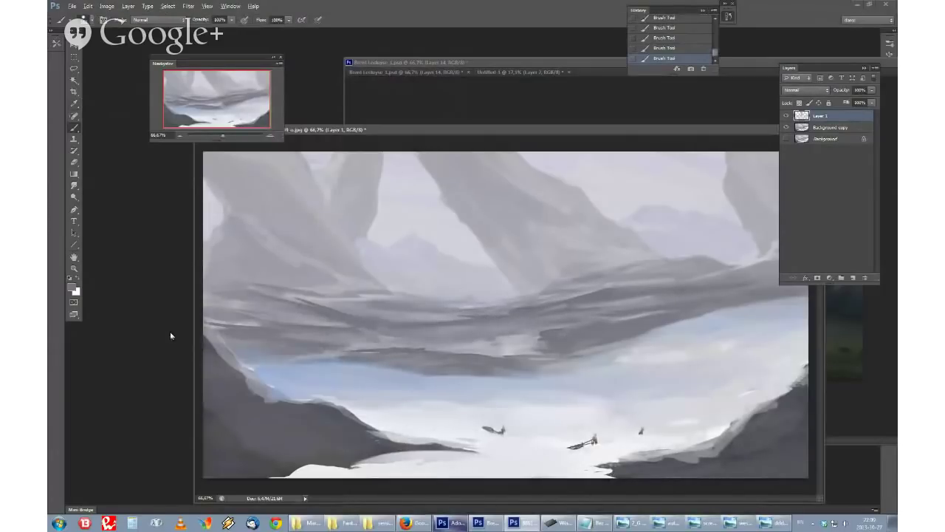
Step: Sample a light tone, choose a different brush preset and paint soft pale mist over the dark mid-distance ridges
scroll(255, 307, down, 6)
scroll(350, 341, up, 8)
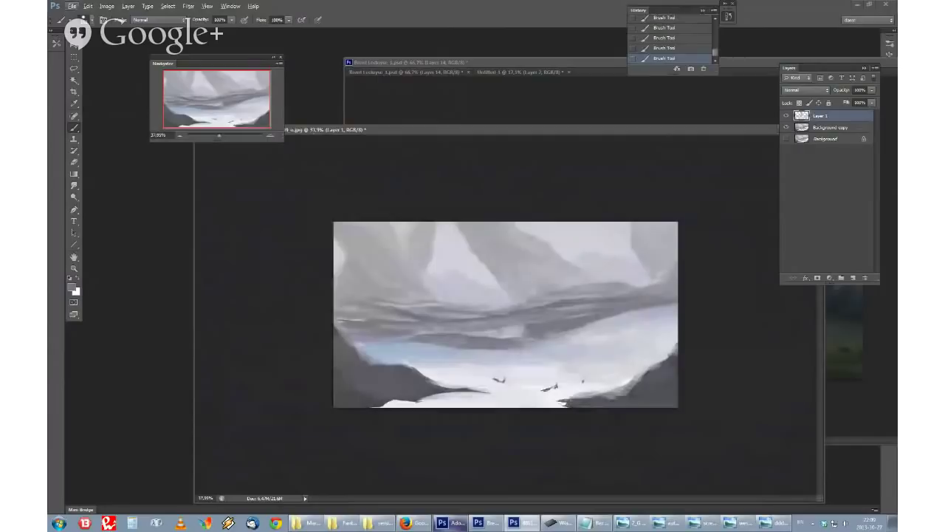
alt+click(543, 344)
right_click(547, 295)
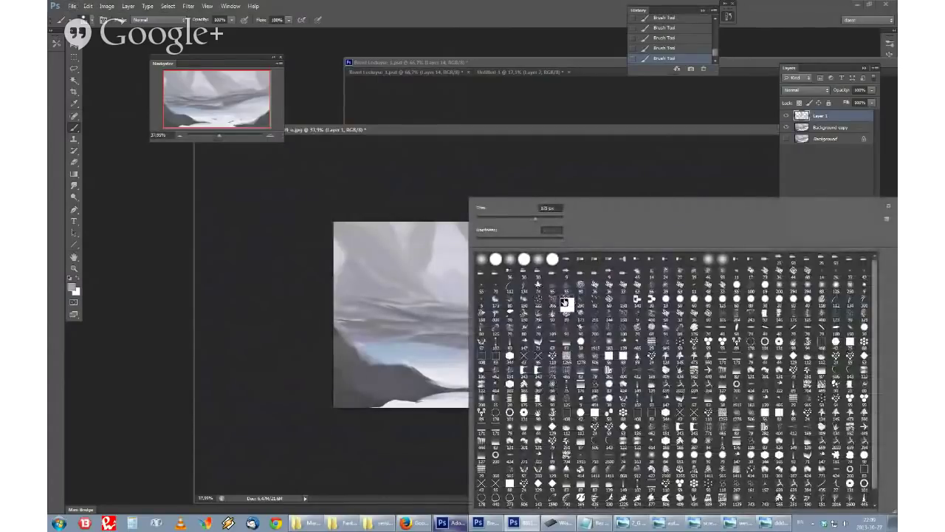
double_click(556, 328)
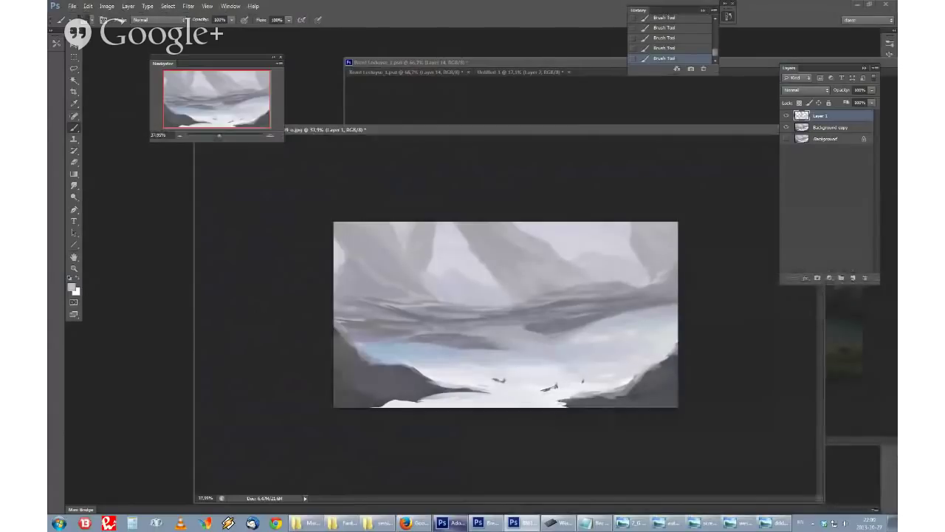
mouse_move(538, 310)
mouse_down()
mouse_move(635, 297)
mouse_move(642, 313)
mouse_move(588, 323)
mouse_up()
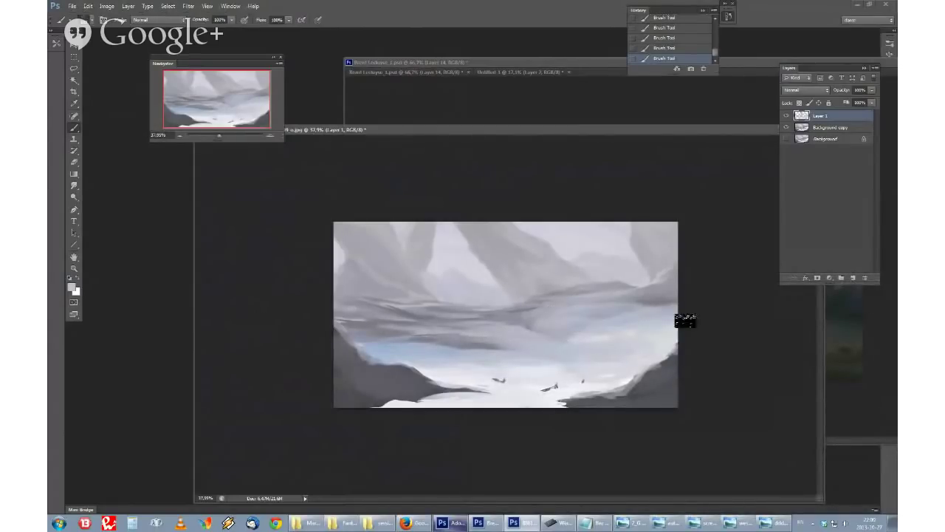
Step: Set a dark blue-grey foreground colour and block a darker tone over the foreground rocks beside the lake's blue edge, sampling nearby tones
click(72, 287)
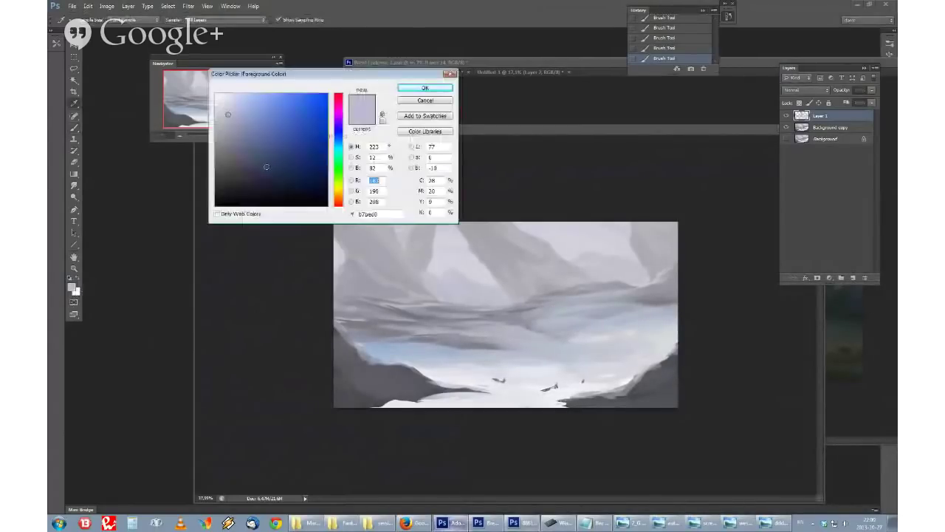
click(417, 89)
mouse_move(348, 321)
mouse_down()
mouse_move(332, 375)
mouse_move(364, 369)
mouse_move(426, 390)
mouse_move(400, 387)
mouse_move(412, 373)
mouse_move(427, 378)
mouse_move(402, 361)
mouse_move(390, 372)
mouse_move(384, 361)
mouse_move(433, 377)
mouse_move(406, 379)
mouse_up()
alt+click(435, 378)
alt+click(433, 379)
alt+click(434, 375)
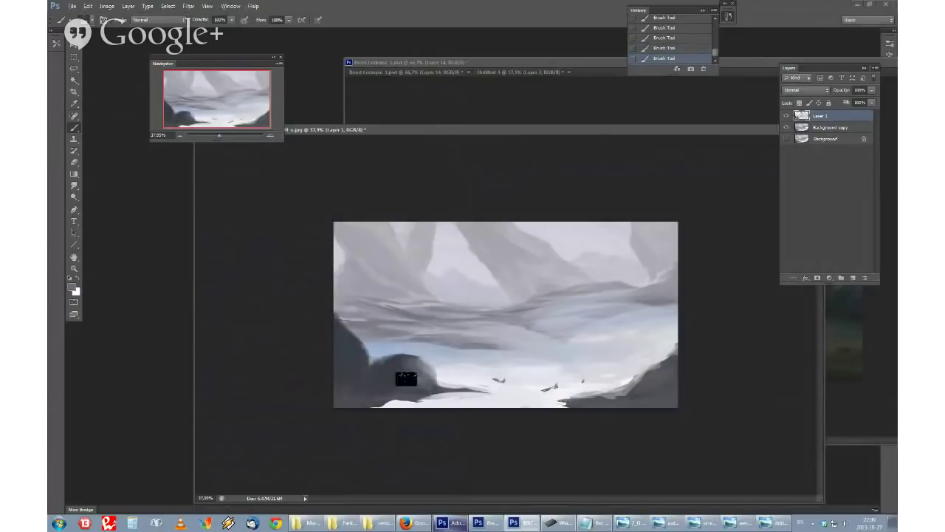
Step: Reduce the brush size and sharpen the jagged silhouette and shading of the darkened foreground rocks, sampling rock tones
right_click(444, 242)
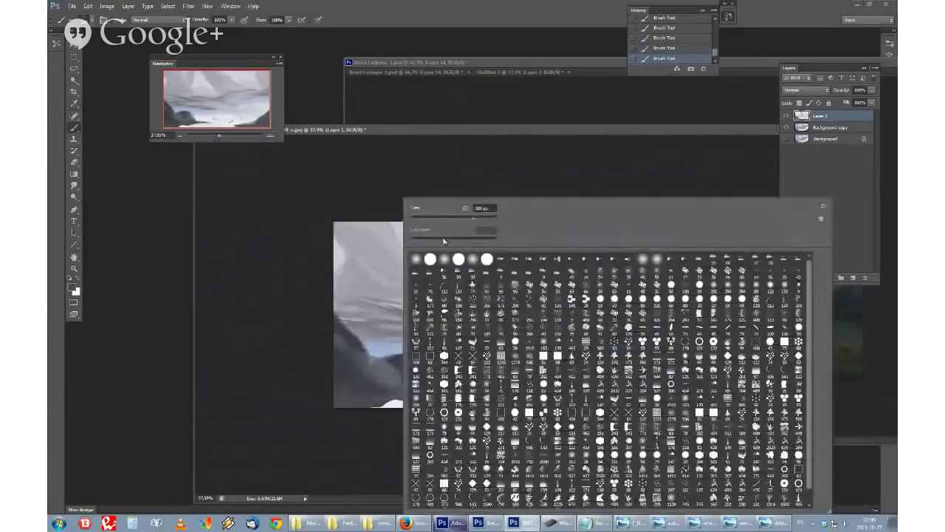
click(434, 218)
mouse_move(359, 338)
mouse_down()
mouse_move(432, 389)
mouse_move(390, 363)
mouse_move(423, 361)
mouse_move(384, 359)
mouse_move(448, 393)
mouse_up()
alt+click(435, 379)
alt+click(423, 358)
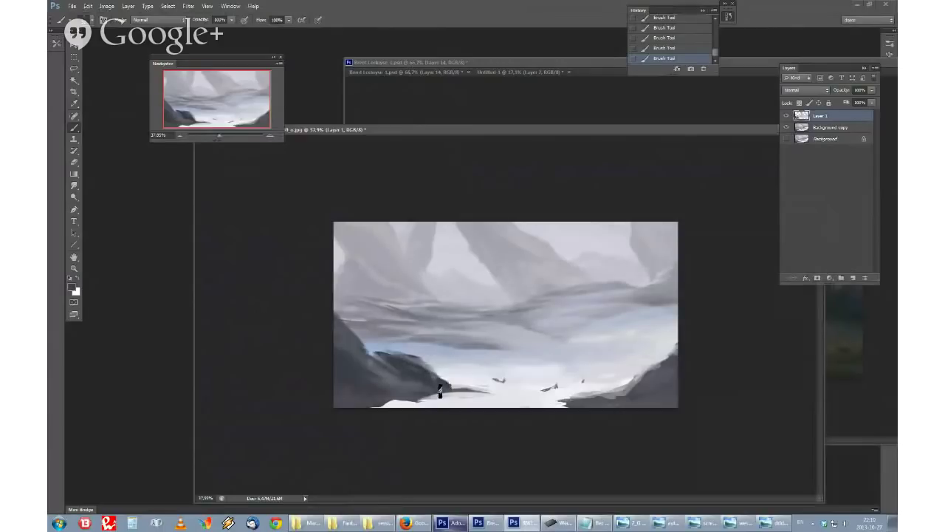
Step: Readjust the brush size and paint the opposite foreground rock slope darker with a rough, jagged upper edge
right_click(465, 396)
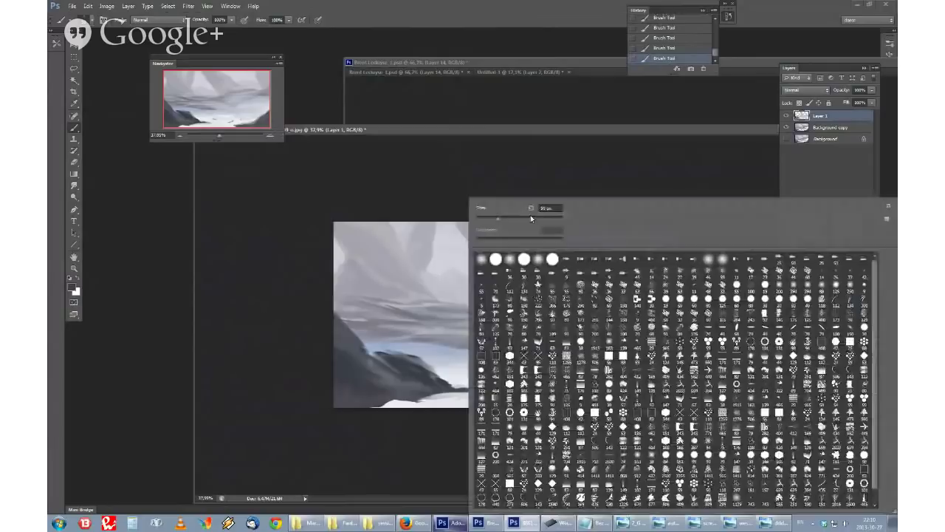
key(Return)
mouse_move(667, 385)
mouse_down()
mouse_move(689, 344)
mouse_move(582, 399)
mouse_move(535, 403)
mouse_up()
alt+click(667, 342)
alt+click(658, 373)
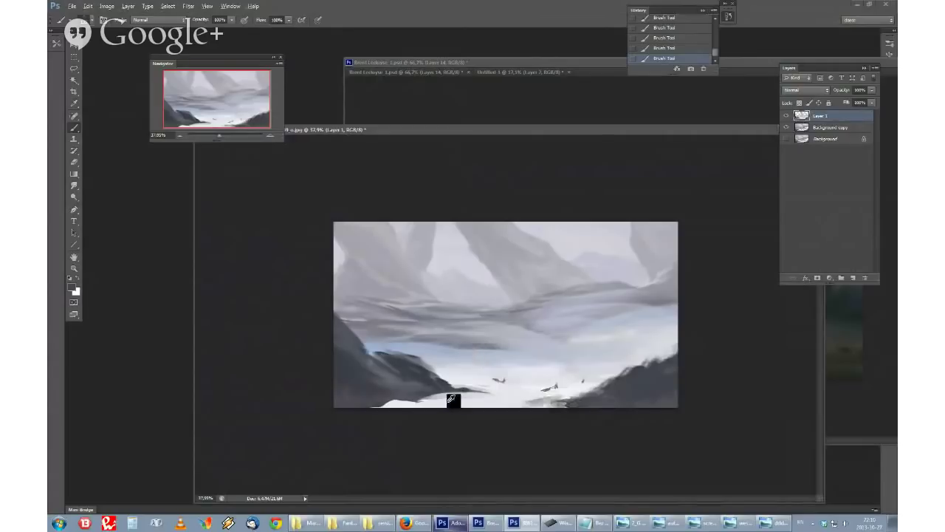
Step: Set a new grey foreground colour, switch brush preset and paint shadow tones over the white snow at the base of the foreground rocks
click(72, 288)
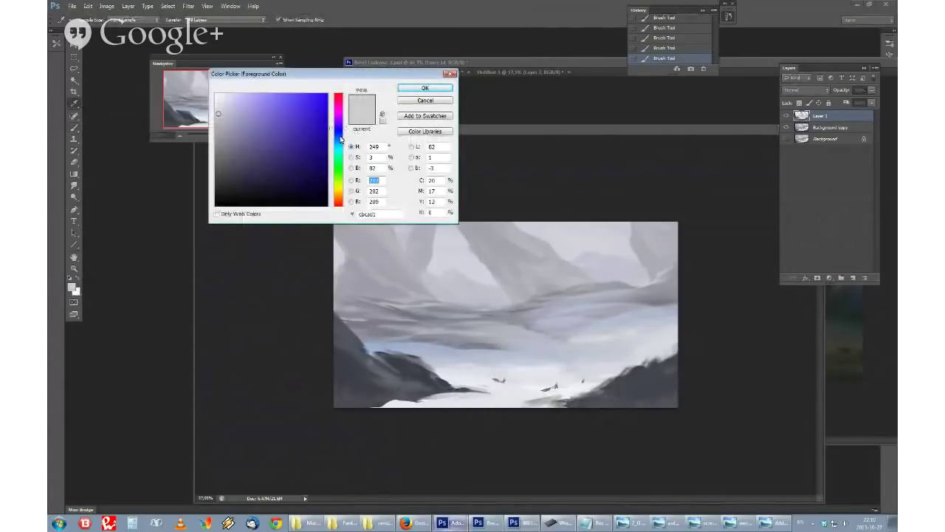
click(425, 88)
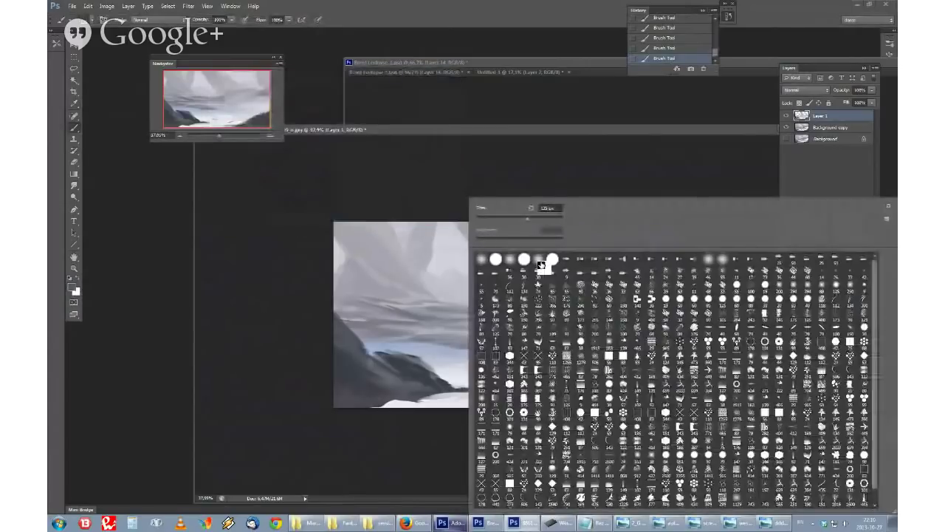
double_click(541, 265)
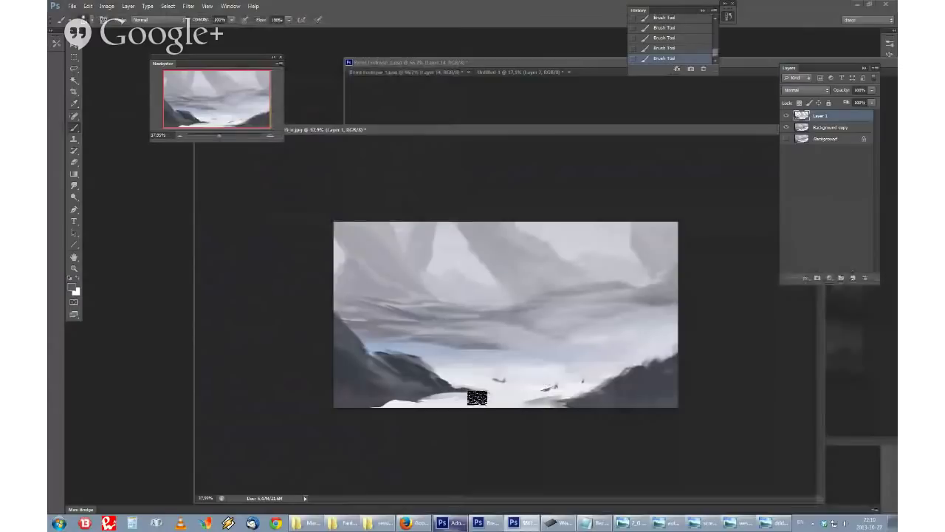
mouse_move(477, 399)
mouse_down()
mouse_move(460, 391)
mouse_move(370, 407)
mouse_up()
alt+click(427, 397)
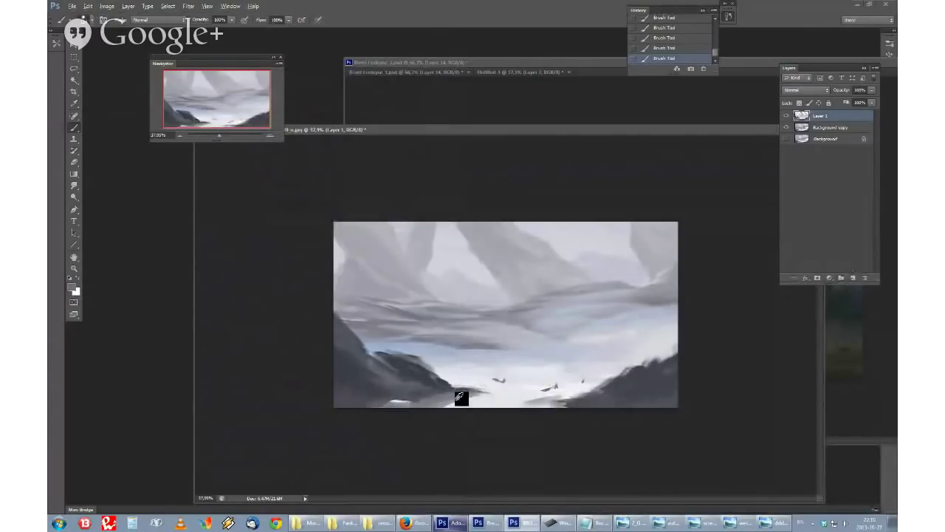
alt+click(450, 400)
drag(467, 395, 497, 393)
Step: Flip the canvas horizontally and blend sampled grey tones into the snow between the two foreground rock slopes
key(ctrl+shift+h)
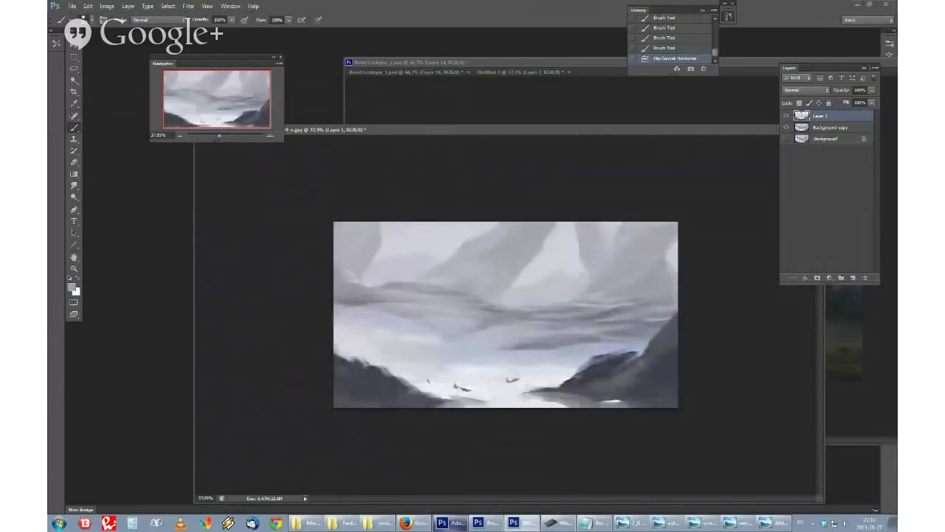
mouse_move(555, 398)
mouse_down()
mouse_move(513, 393)
mouse_move(569, 403)
mouse_move(519, 397)
mouse_up()
alt+click(542, 395)
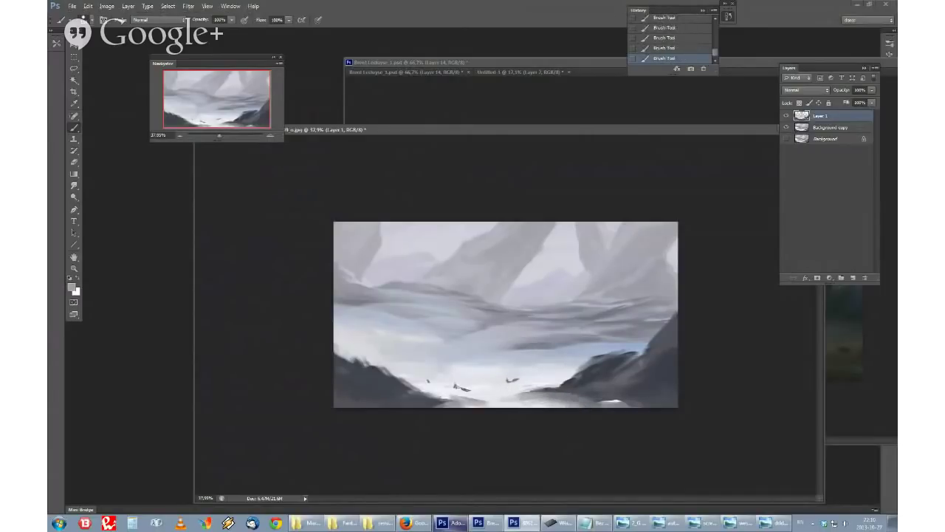
Step: Choose another brush preset, set a pale blue foreground colour and brush it along the snow edge above the dark foreground rocks
right_click(540, 353)
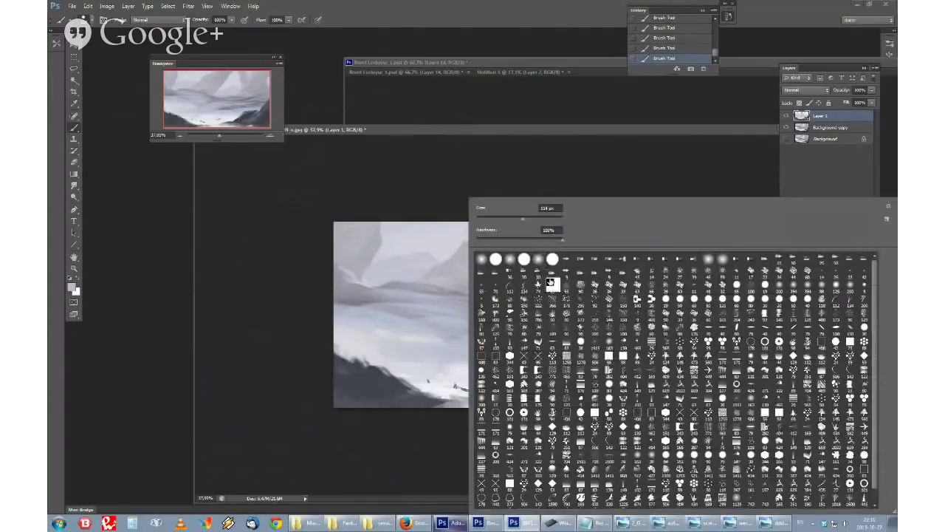
double_click(580, 328)
click(73, 287)
click(244, 97)
click(418, 89)
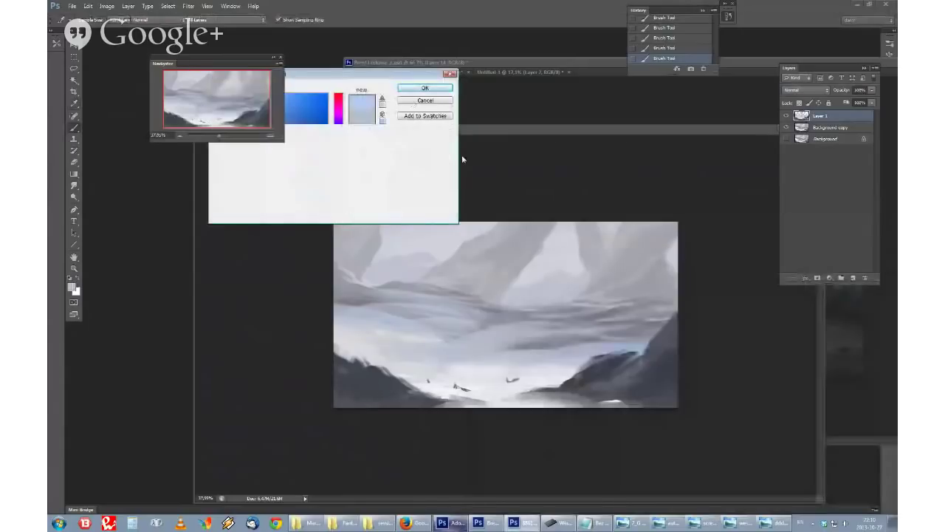
key(Return)
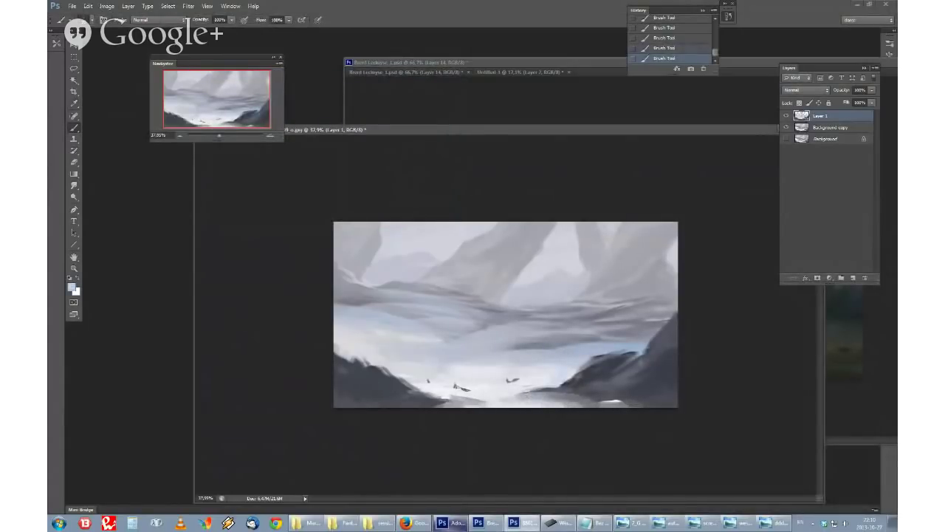
drag(401, 376, 398, 373)
drag(343, 347, 351, 346)
Step: Set a very light cyan-blue foreground colour and brush it into the wide sky opening between the rock pillars
click(73, 287)
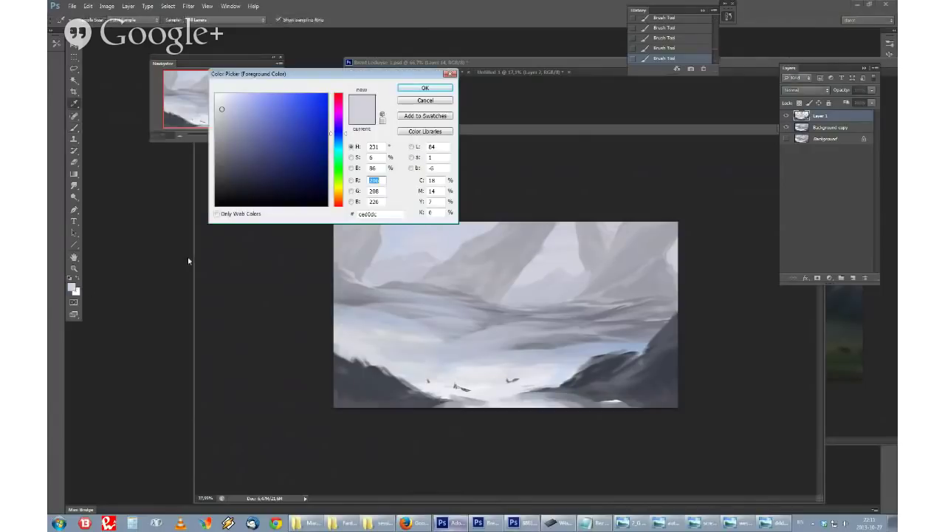
click(224, 95)
click(341, 145)
click(419, 90)
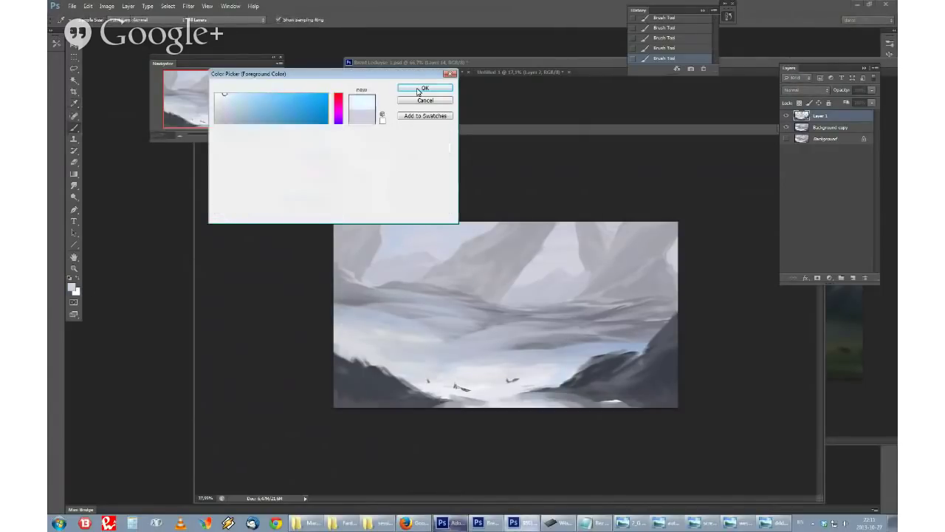
mouse_move(405, 241)
mouse_down()
mouse_move(439, 227)
mouse_move(390, 226)
mouse_move(469, 222)
mouse_move(440, 223)
mouse_move(448, 225)
mouse_move(432, 242)
mouse_move(390, 229)
mouse_up()
alt+click(439, 229)
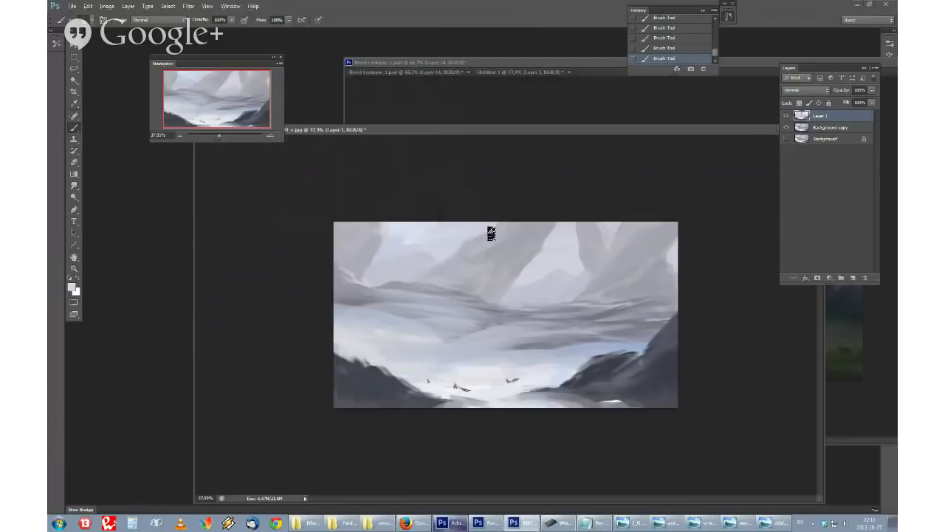
Step: Set a darker muted blue foreground colour, adjust the brush and tone down the foreground snow, touching up the adjoining dark rock edge
click(72, 286)
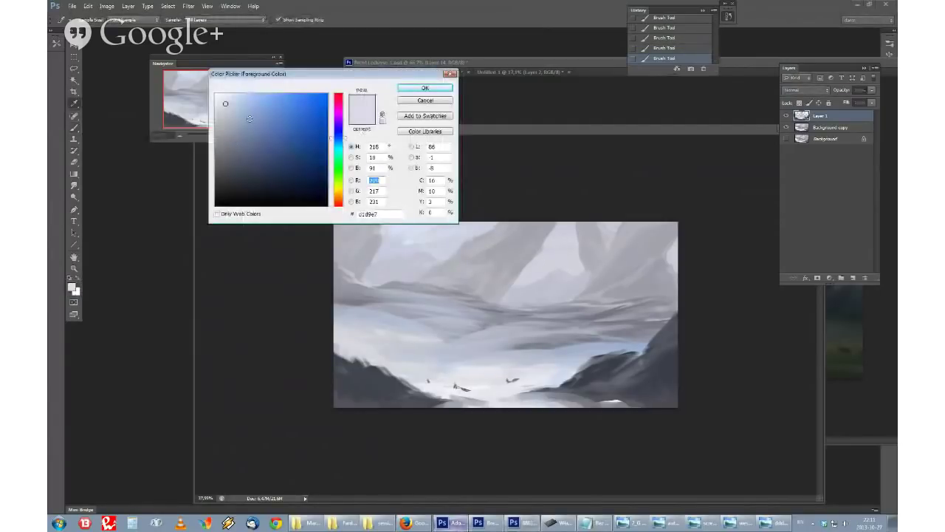
click(250, 118)
click(426, 88)
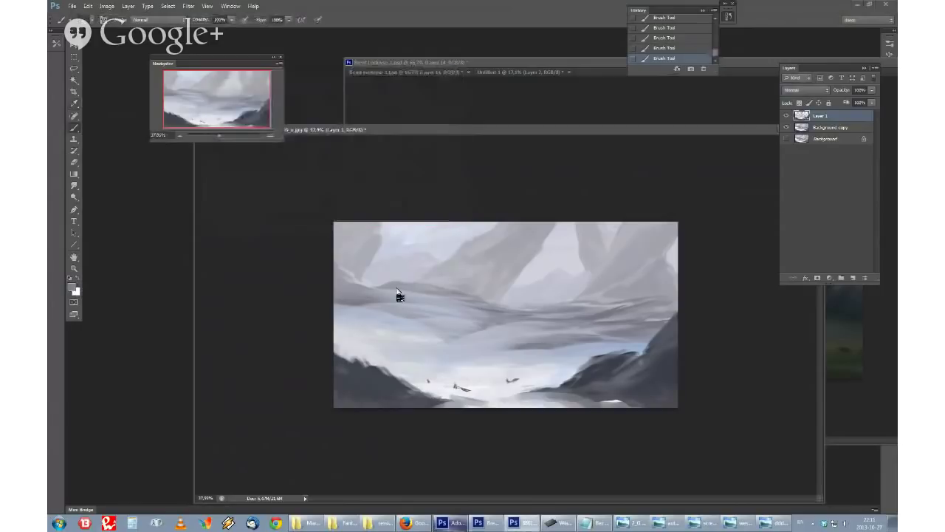
right_click(397, 291)
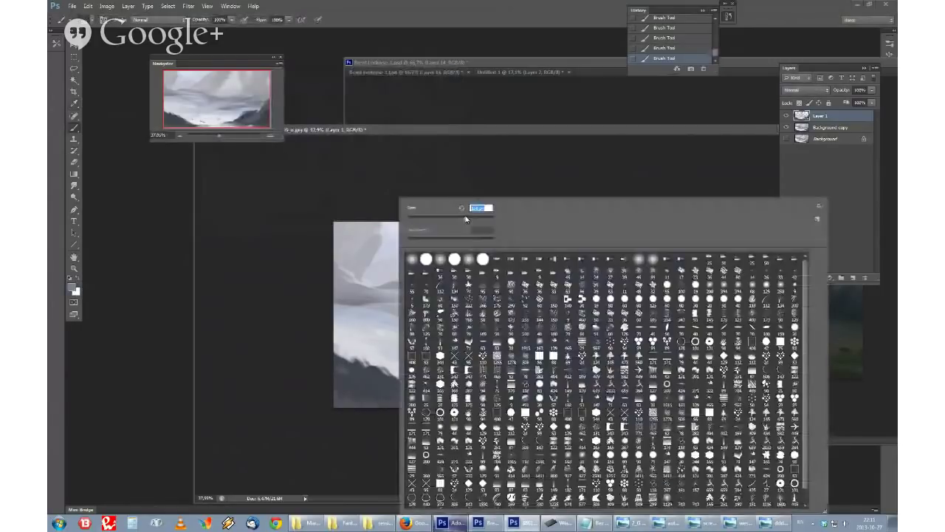
click(374, 316)
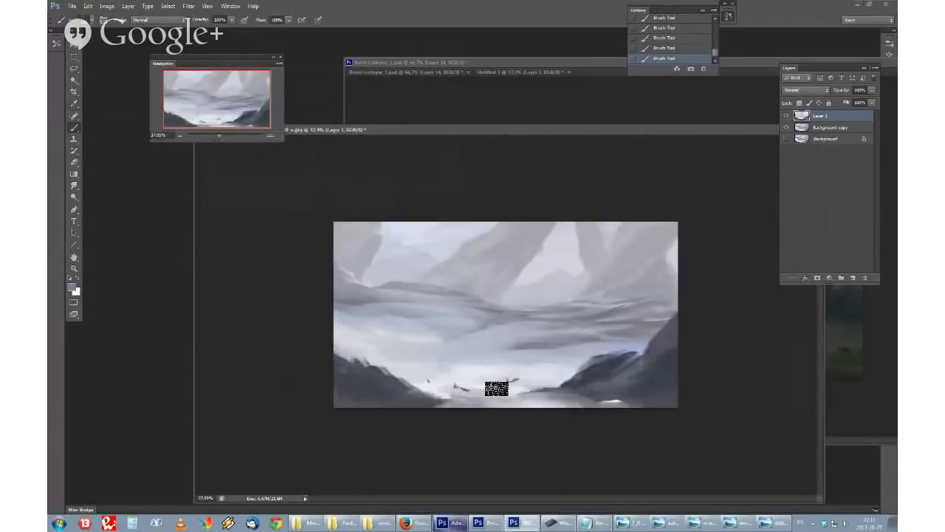
alt+click(562, 373)
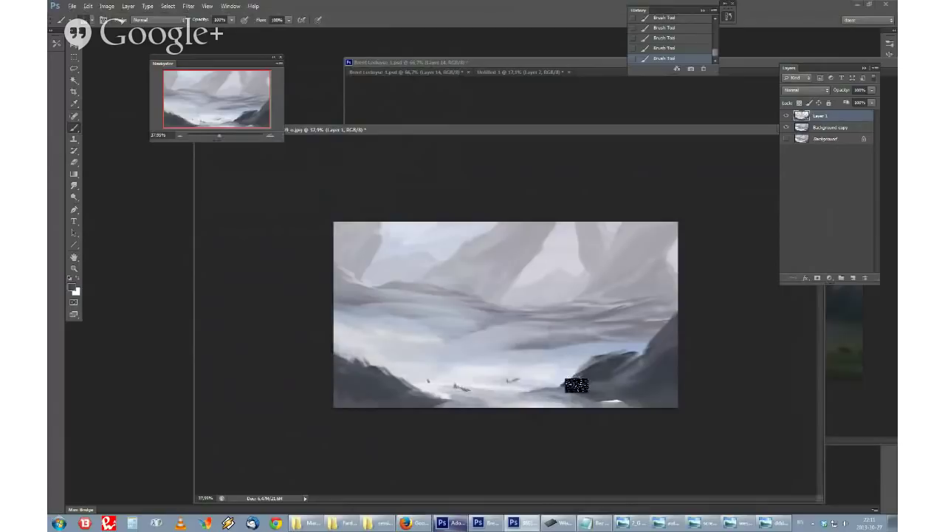
alt+click(569, 379)
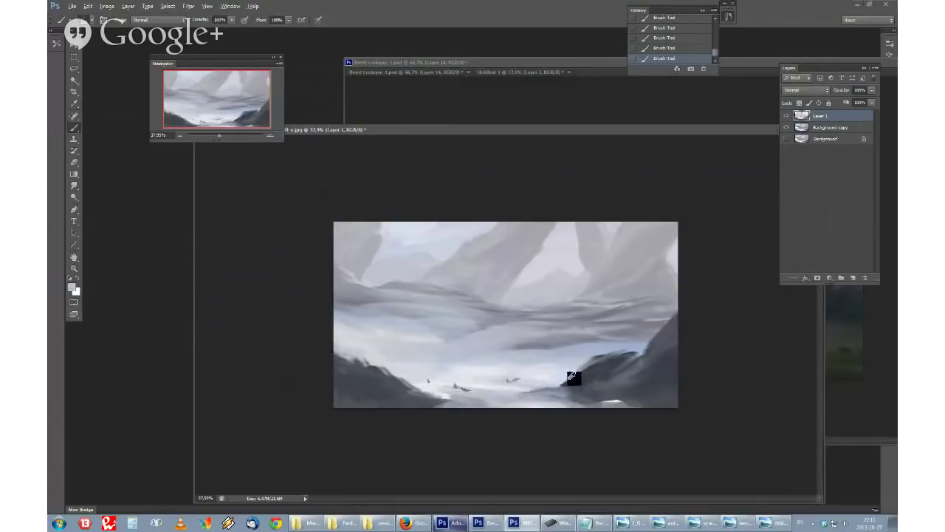
Step: Switch to the dark rock-spire painting with glowing blue lights and examine it at several zoom levels
click(420, 523)
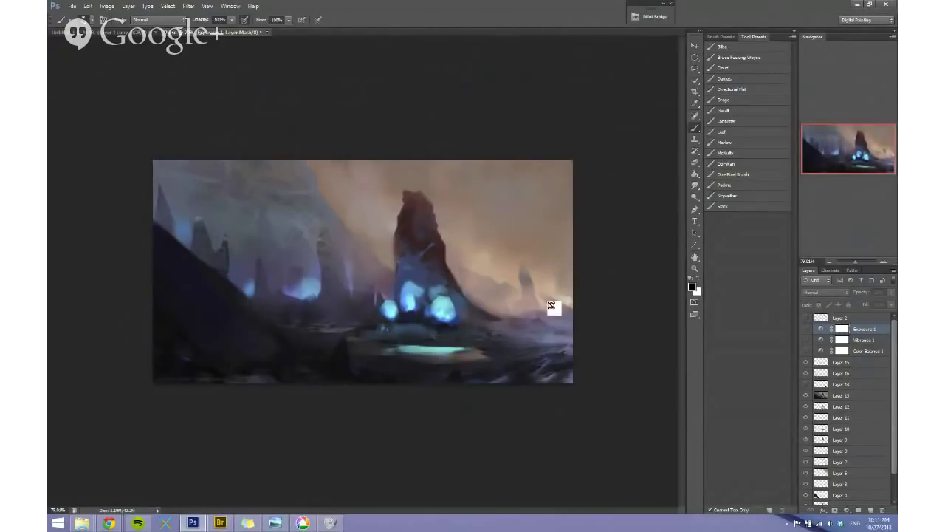
drag(466, 316, 496, 317)
scroll(496, 318, down, 3)
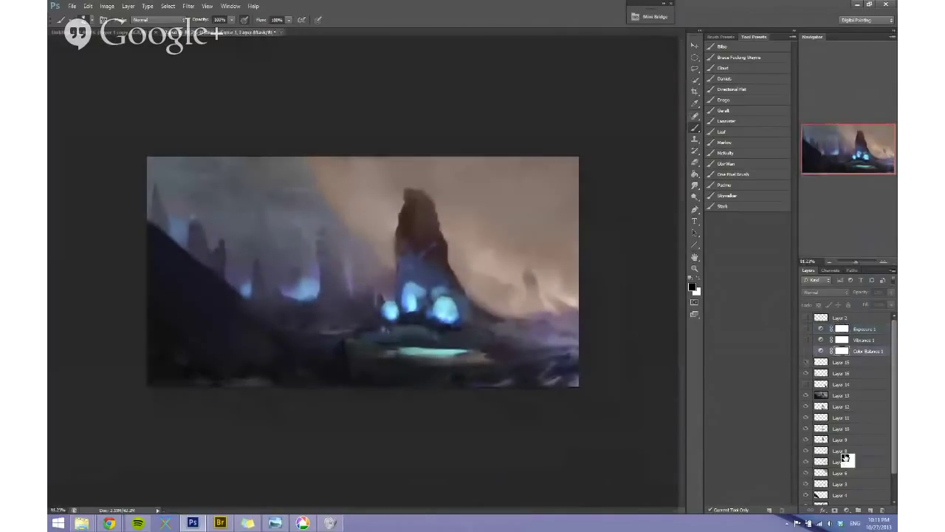
click(848, 509)
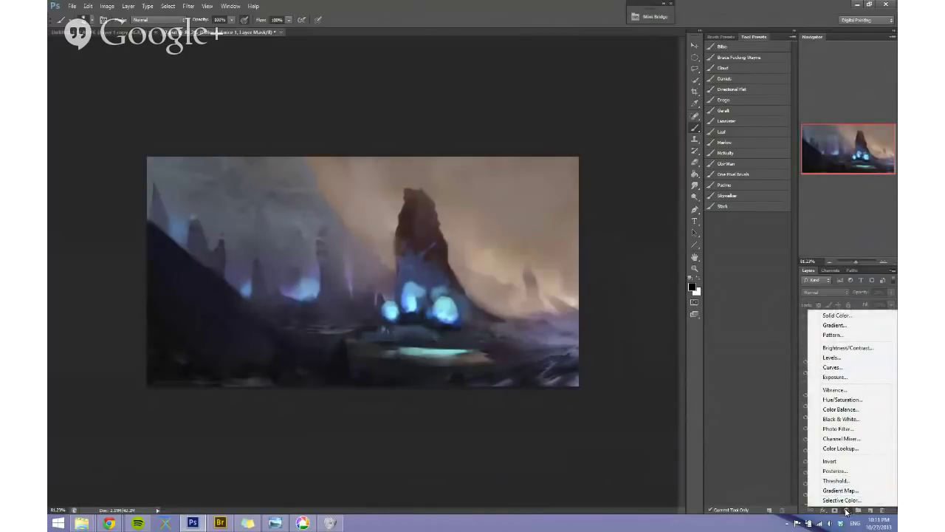
click(847, 509)
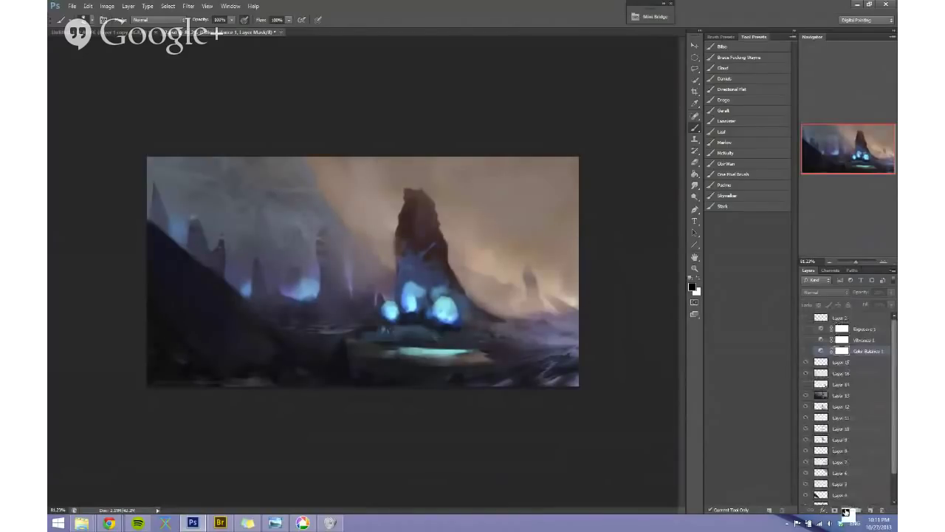
scroll(386, 296, up, 2)
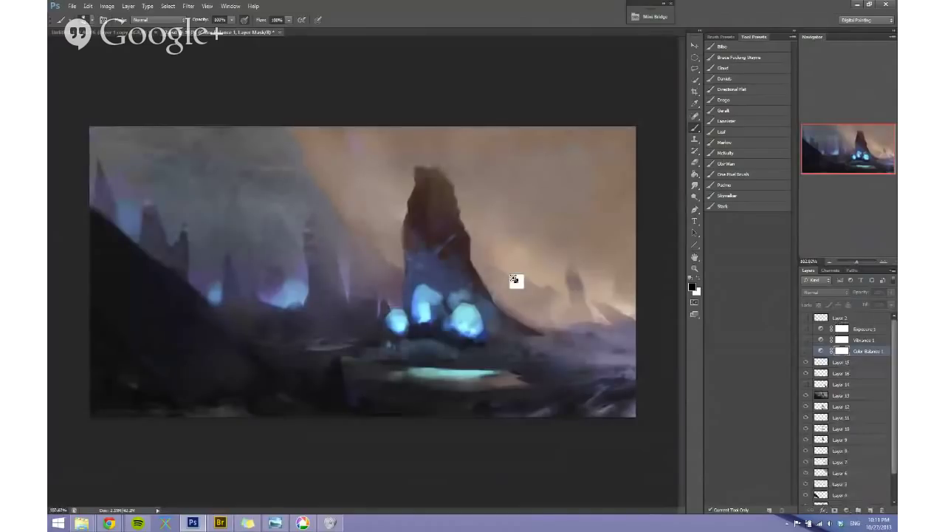
scroll(515, 280, up, 2)
scroll(443, 284, down, 2)
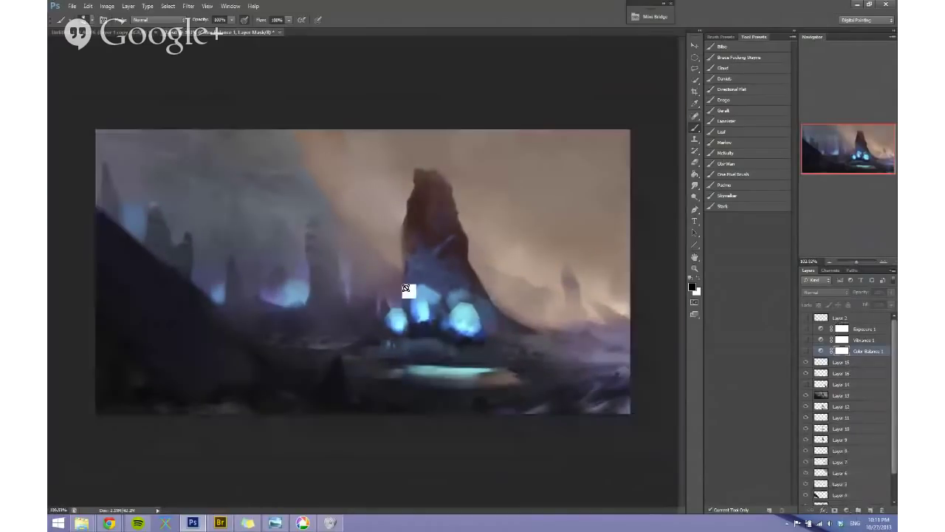
Step: Flip the rock-spire painting horizontally and make the Color Balance 1 adjustment layer visible, comparing the image with and without it
key(ctrl+shift+h)
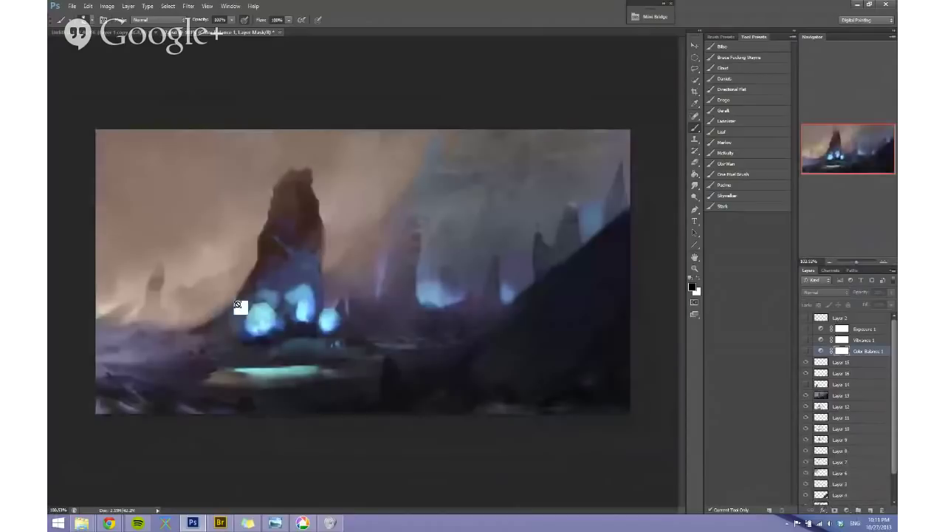
click(805, 352)
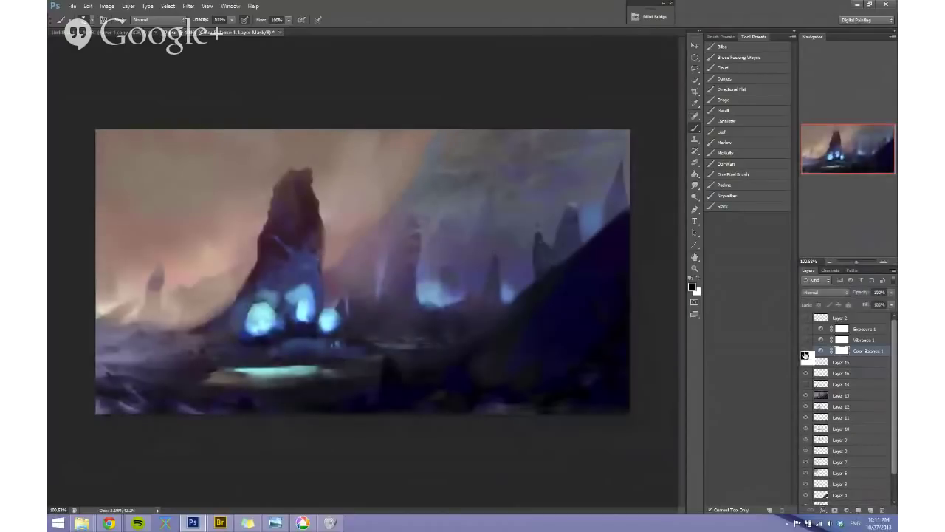
click(805, 353)
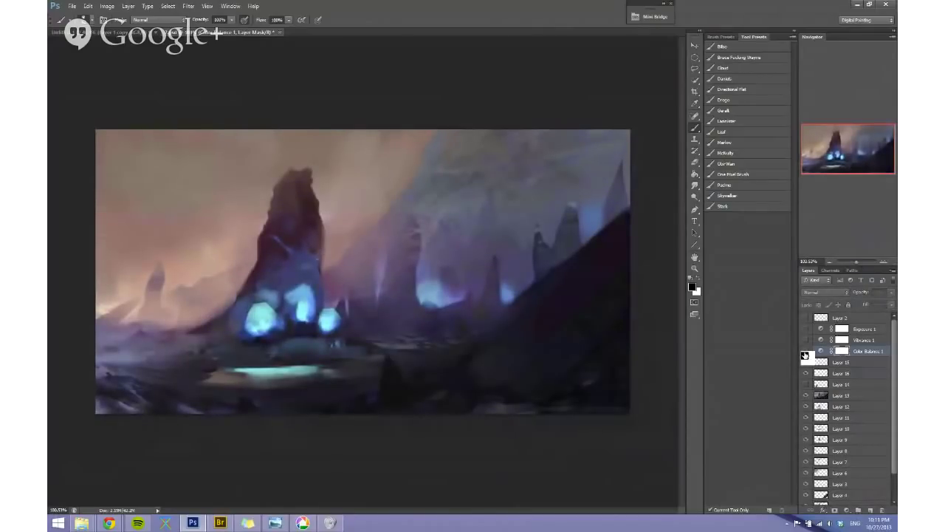
click(805, 354)
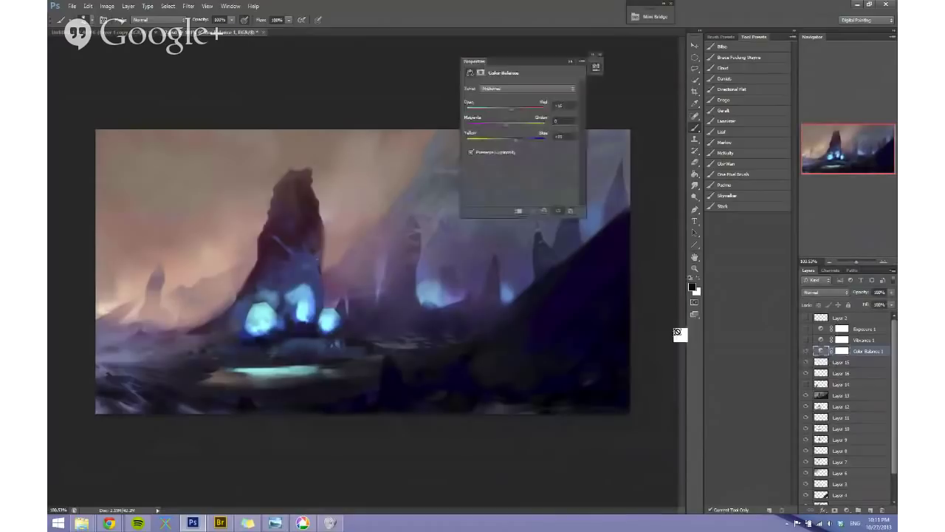
Step: Set the Color Balance 1 tone range to Shadows and adjust its Yellow–Blue balance to just above neutral
click(502, 90)
click(504, 99)
drag(511, 139, 508, 147)
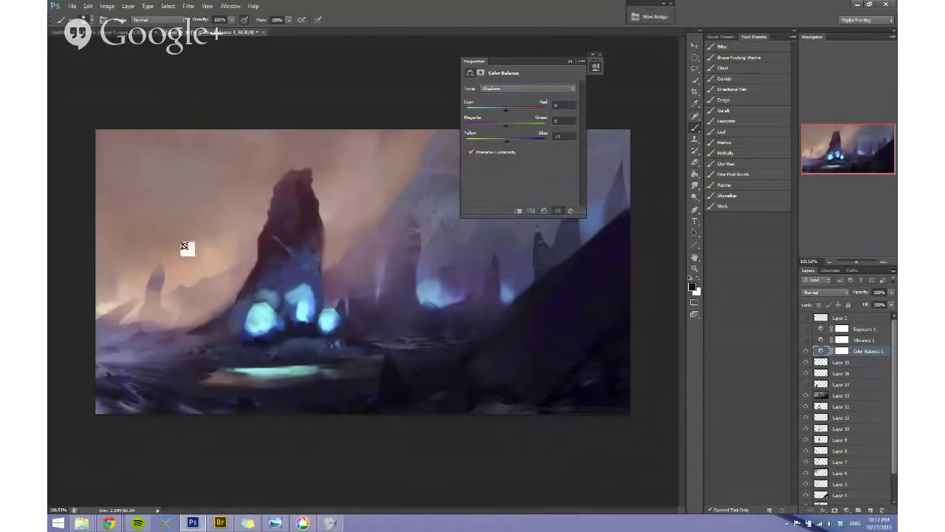
Step: Shift the Color Balance 1 shadows further towards blue and its highlights towards yellow
drag(510, 144, 511, 147)
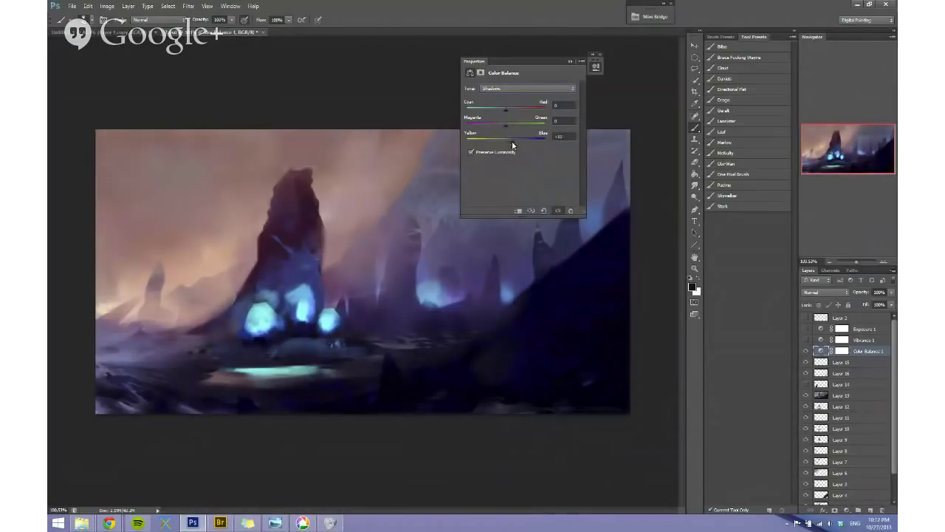
click(512, 90)
click(512, 111)
drag(496, 140, 496, 144)
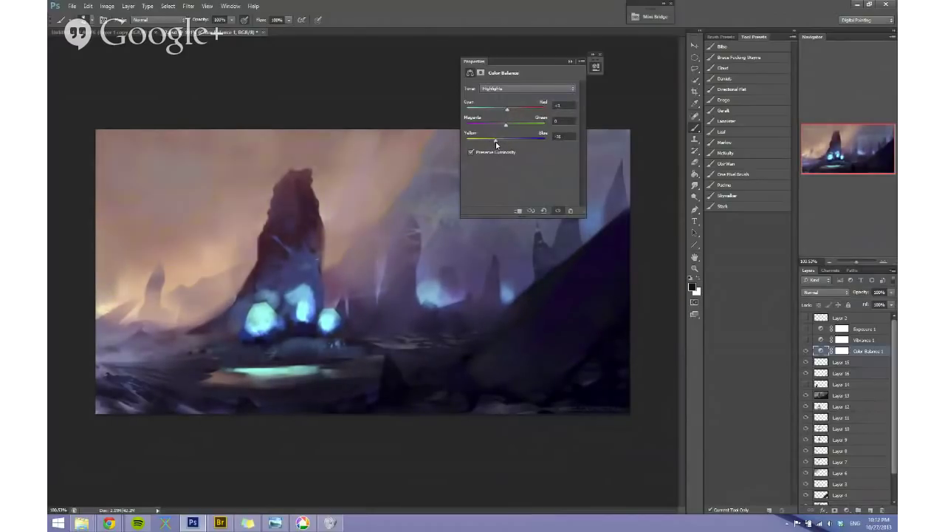
Step: Ease back the blue in the Color Balance 1 shadows and compare the painting with and without the adjustment
click(523, 90)
click(514, 108)
click(509, 89)
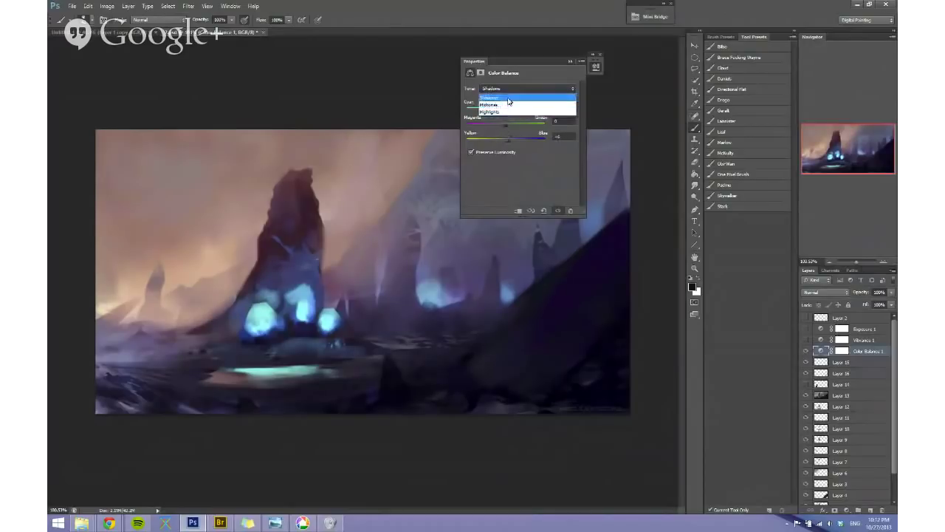
click(587, 64)
click(602, 57)
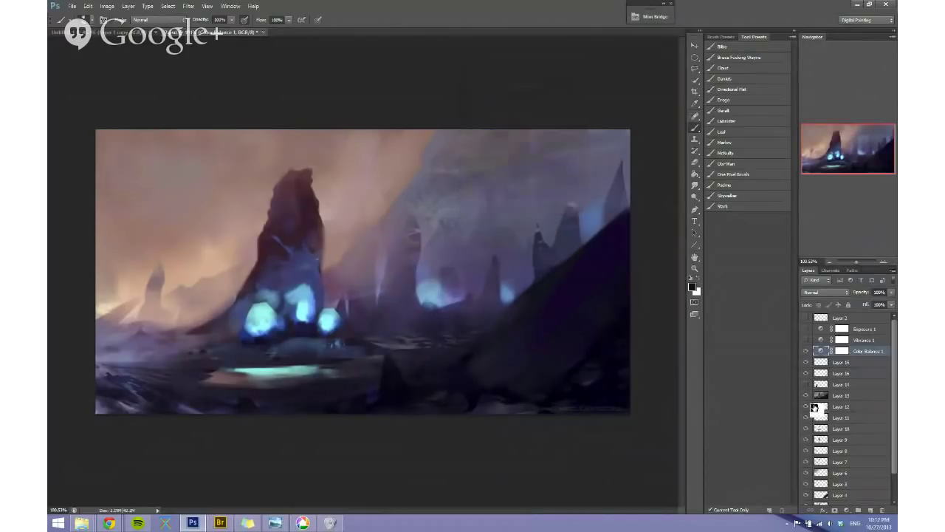
click(806, 351)
click(806, 351)
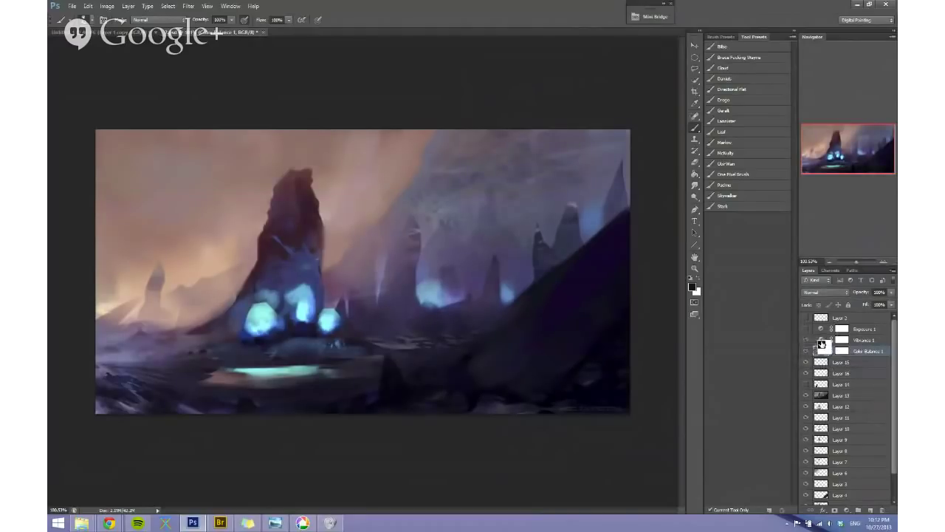
Step: Make the Vibrance 1 adjustment layer visible and fine-tune its vibrance
double_click(820, 341)
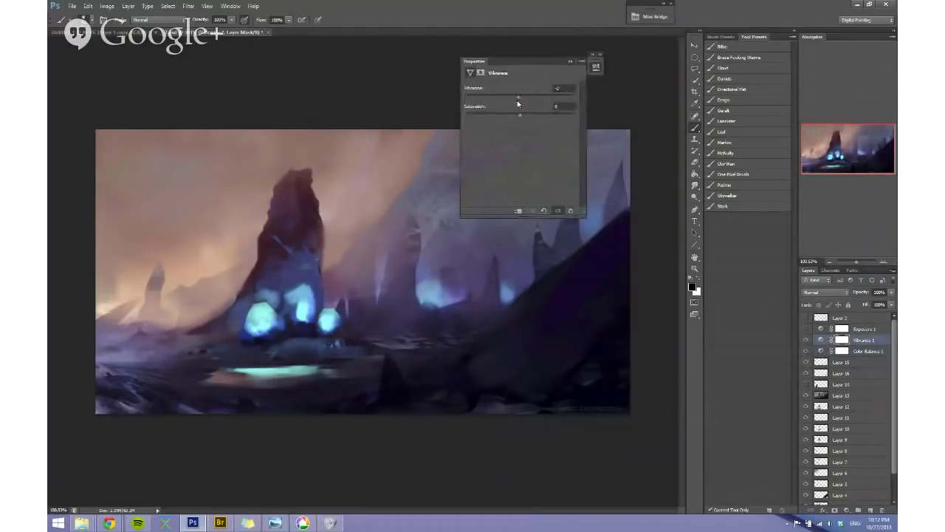
mouse_move(518, 104)
mouse_down()
mouse_move(467, 106)
mouse_move(528, 109)
mouse_up()
click(600, 55)
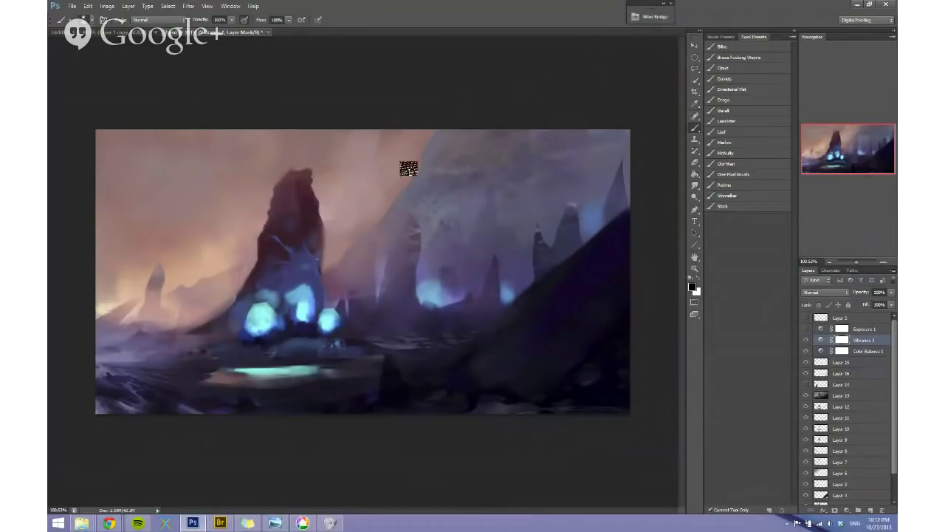
click(807, 330)
Step: Examine the dark foreground slope in the painting's lower-right corner up close and within the whole image
scroll(626, 375, up, 8)
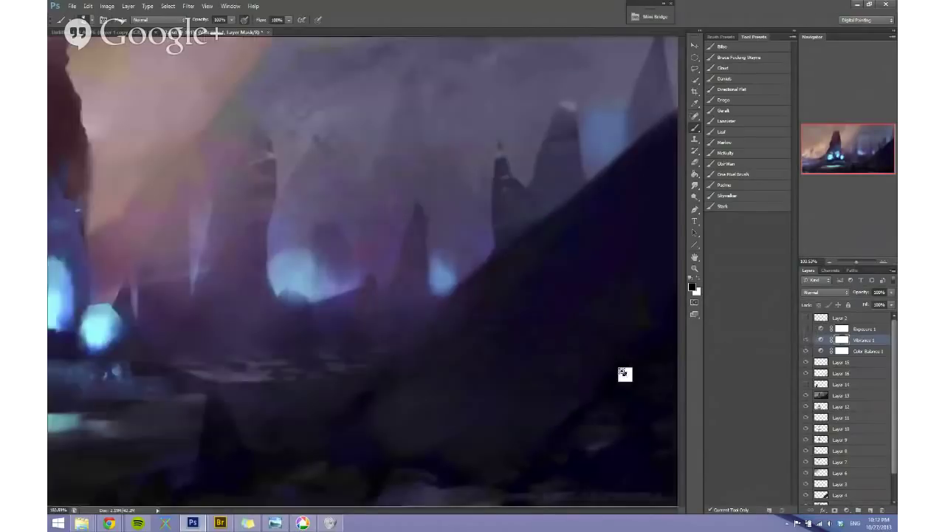
drag(625, 374, 562, 331)
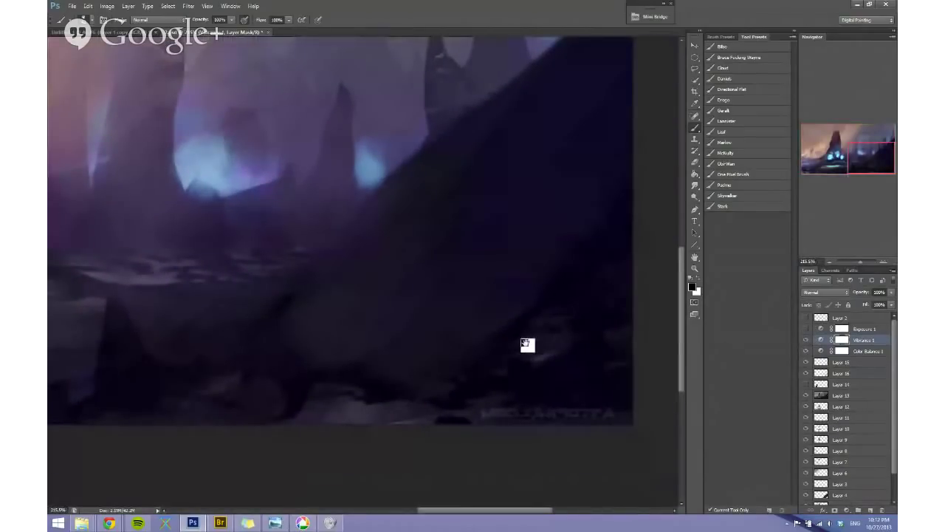
scroll(548, 339, up, 1)
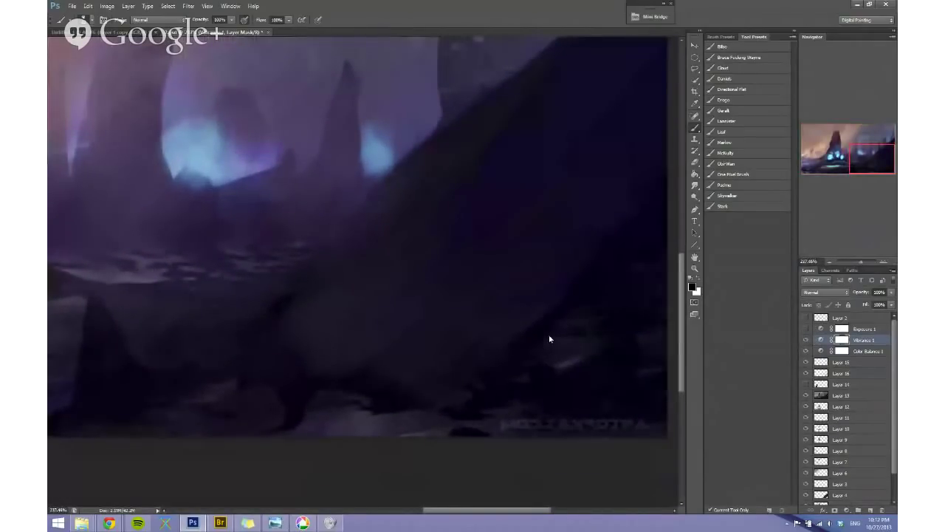
key(x)
scroll(530, 318, down, 5)
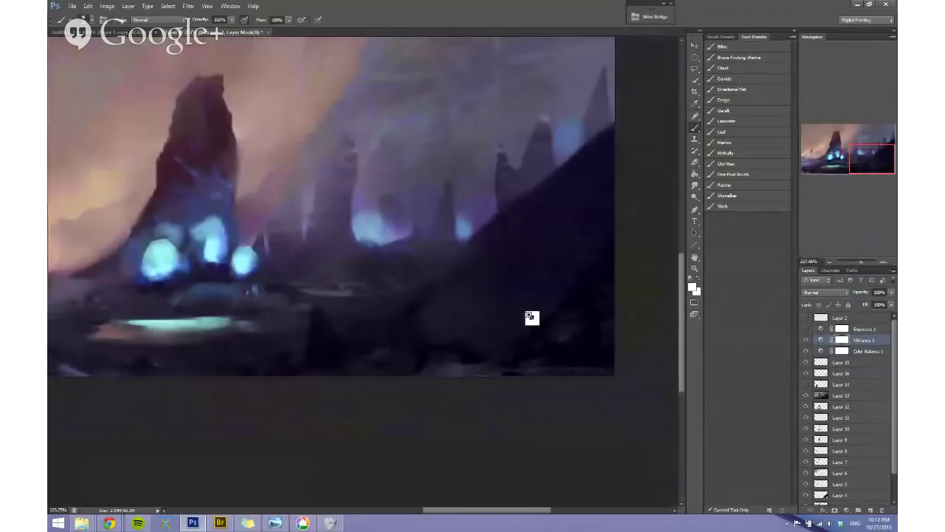
scroll(530, 317, down, 1)
scroll(577, 369, down, 1)
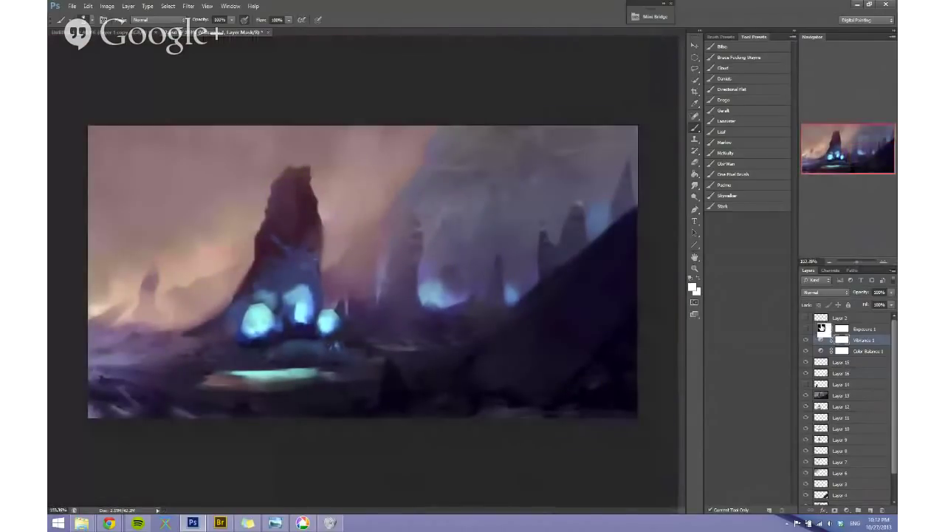
Step: Add an Exposure adjustment layer above Vibrance 1, raise its Offset to about 0.14 and reduce the layer opacity to 22%
click(857, 511)
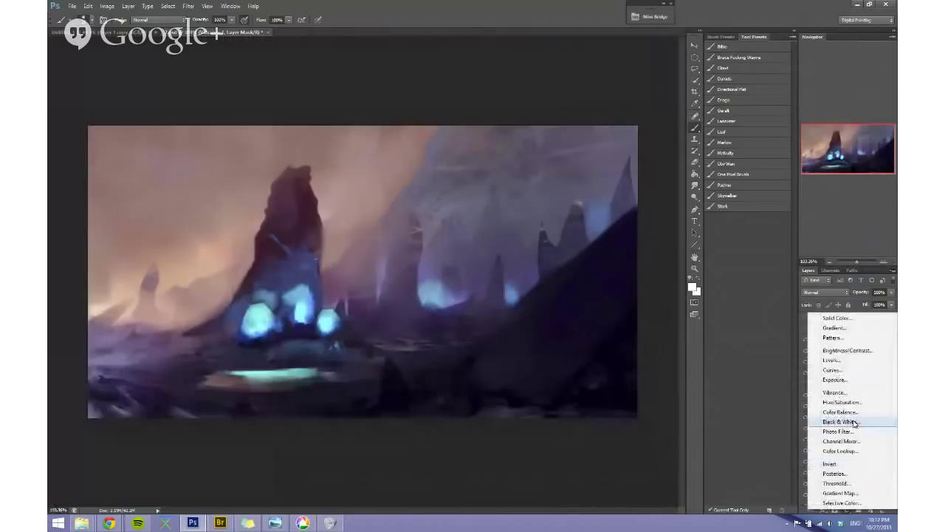
click(836, 379)
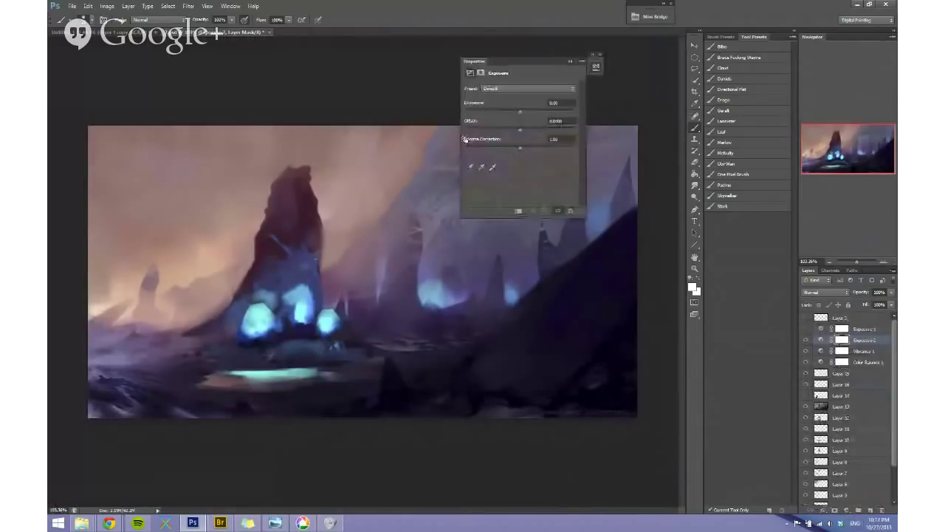
drag(530, 128, 537, 132)
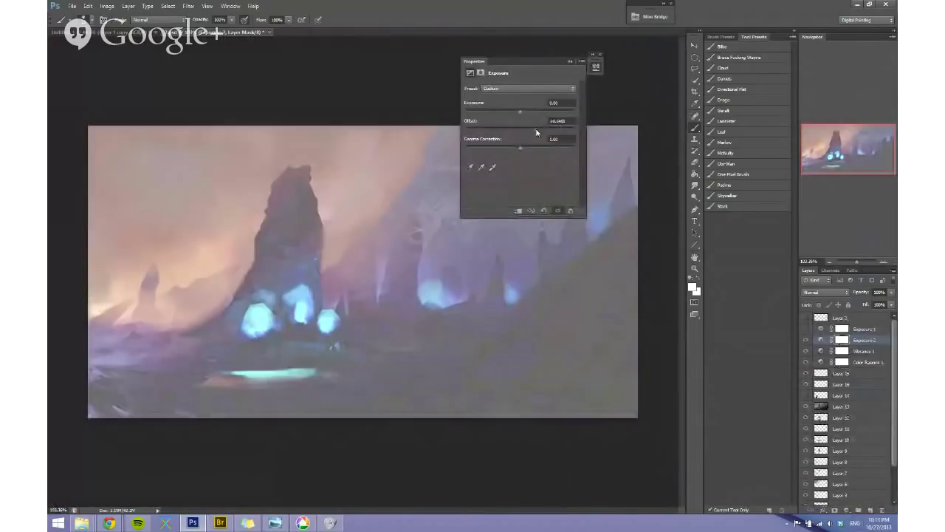
click(600, 55)
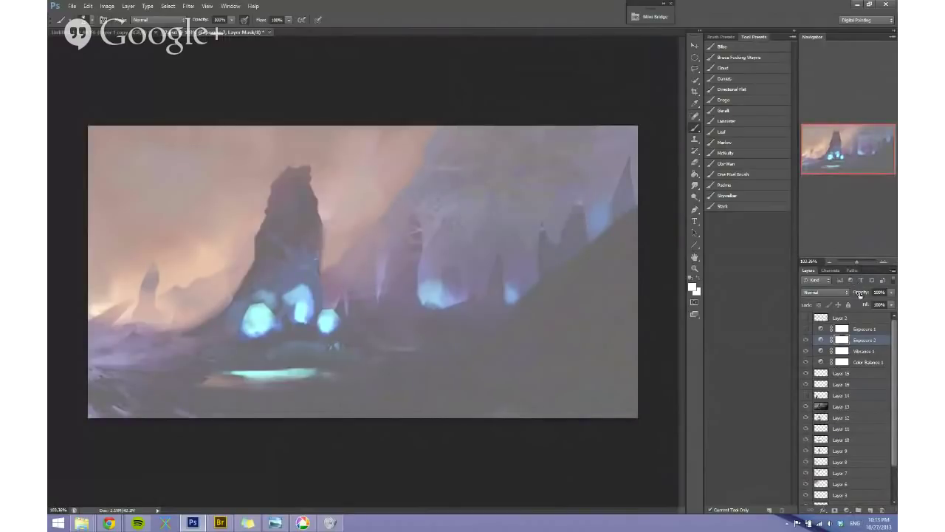
drag(859, 295, 833, 303)
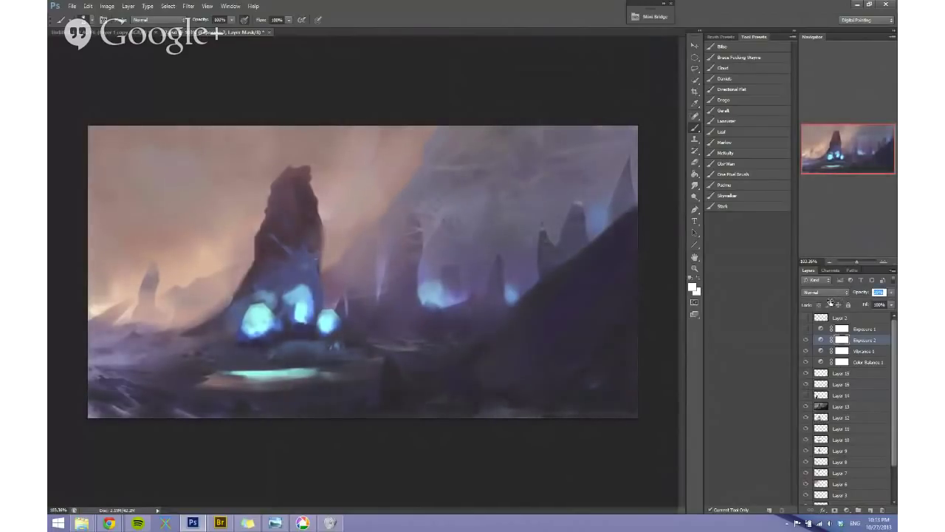
Step: Check the dark foreground slope up close and lower the Exposure 2 layer opacity to 16%
drag(604, 366, 629, 367)
drag(584, 388, 558, 323)
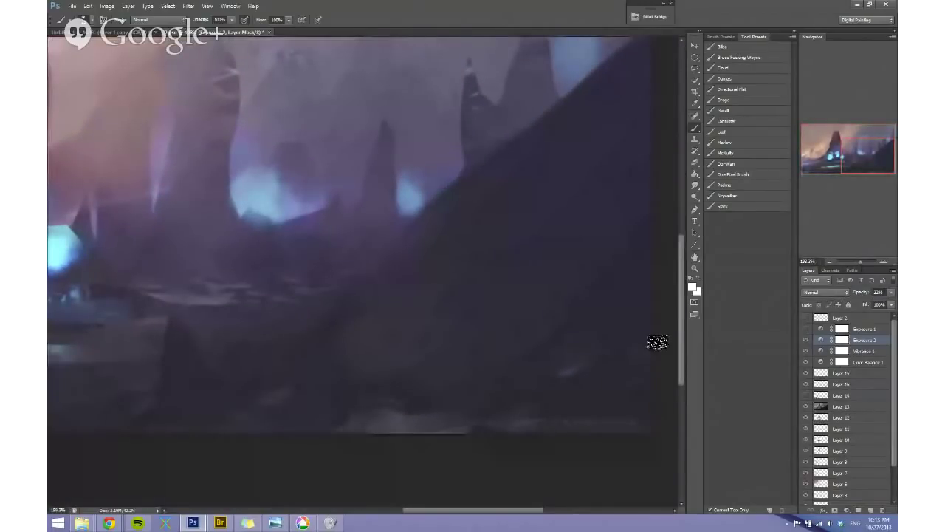
drag(863, 293, 857, 294)
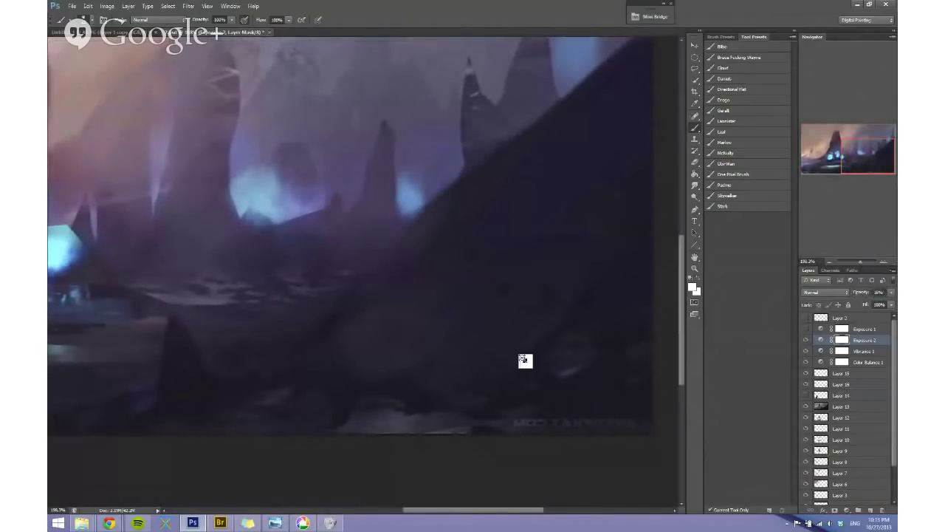
key(ctrl+minus)
key(ctrl+minus)
key(ctrl+plus)
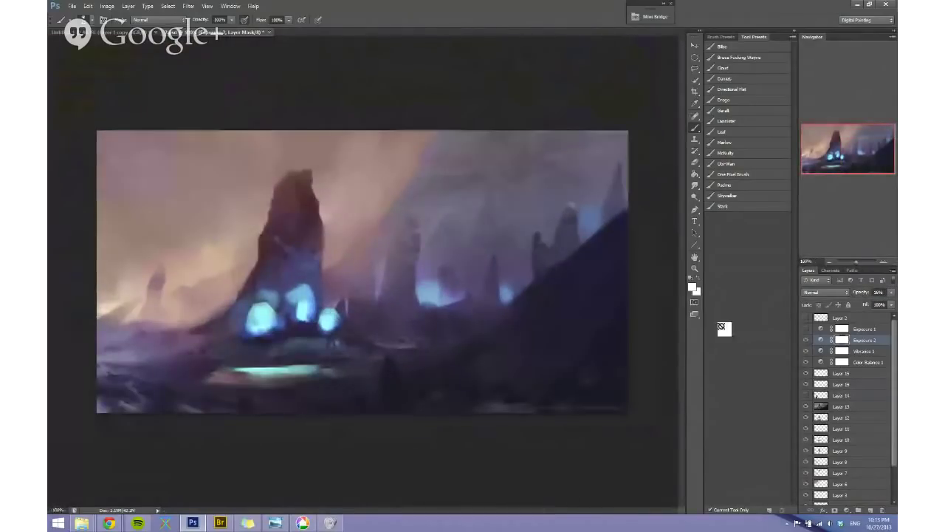
Step: Lower the Exposure 2 opacity to about 6% and compare the painting with and without the layer
click(807, 340)
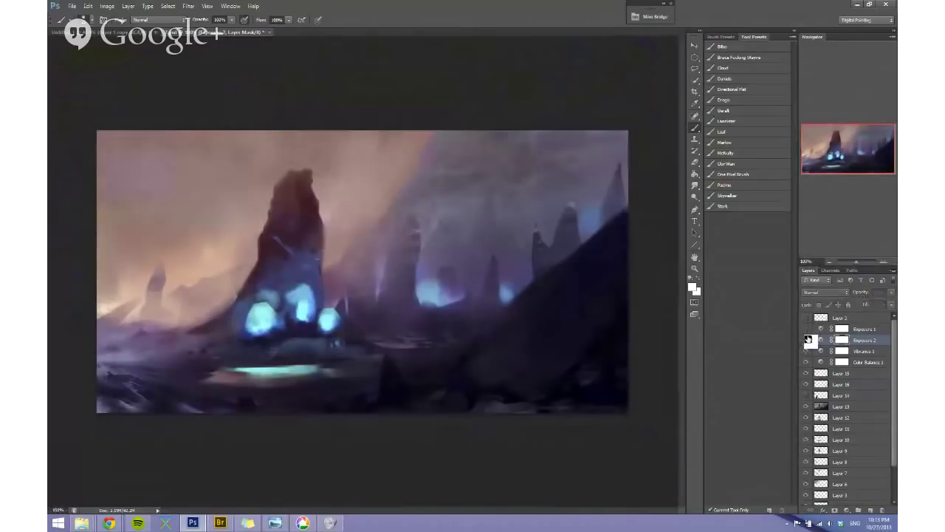
click(806, 339)
drag(864, 296, 858, 297)
click(805, 340)
click(805, 340)
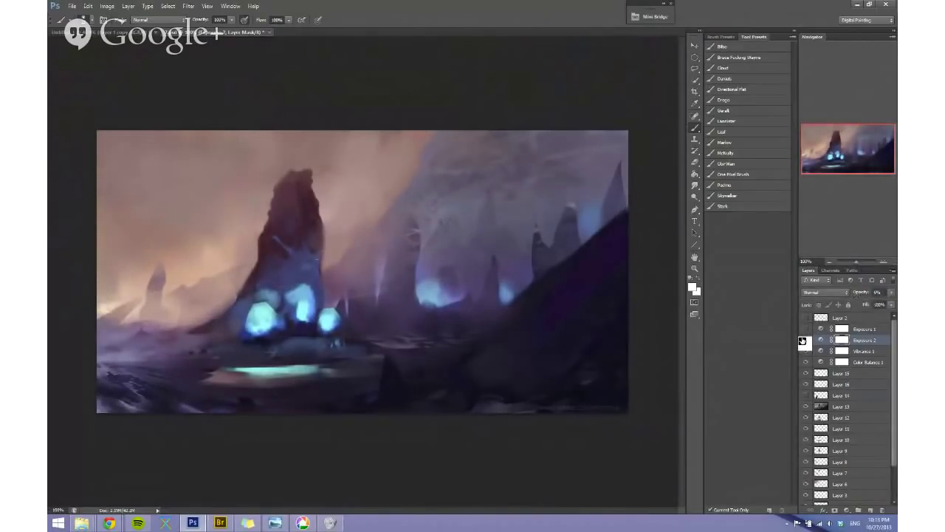
click(805, 340)
click(805, 339)
click(804, 340)
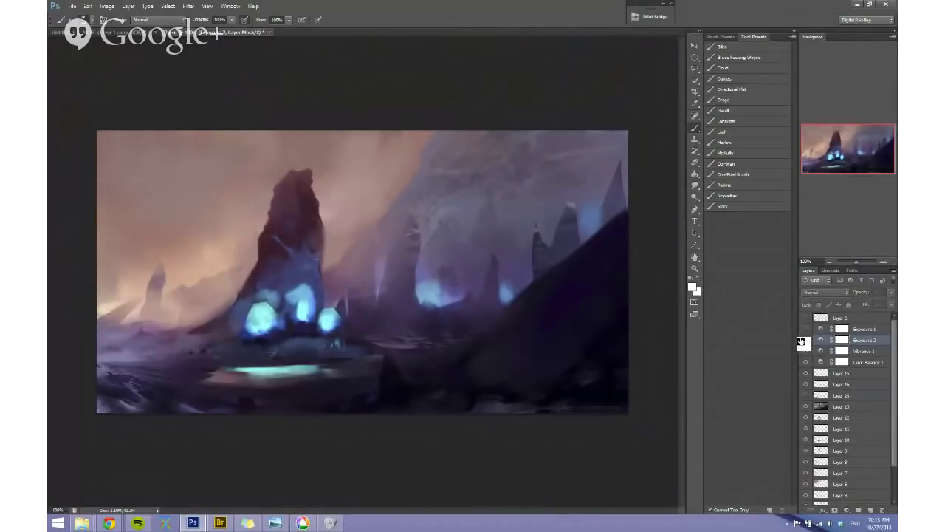
click(805, 340)
Step: Try a new Curves adjustment layer above Exposure 2, adjusting the midtones of the Green channel
click(849, 515)
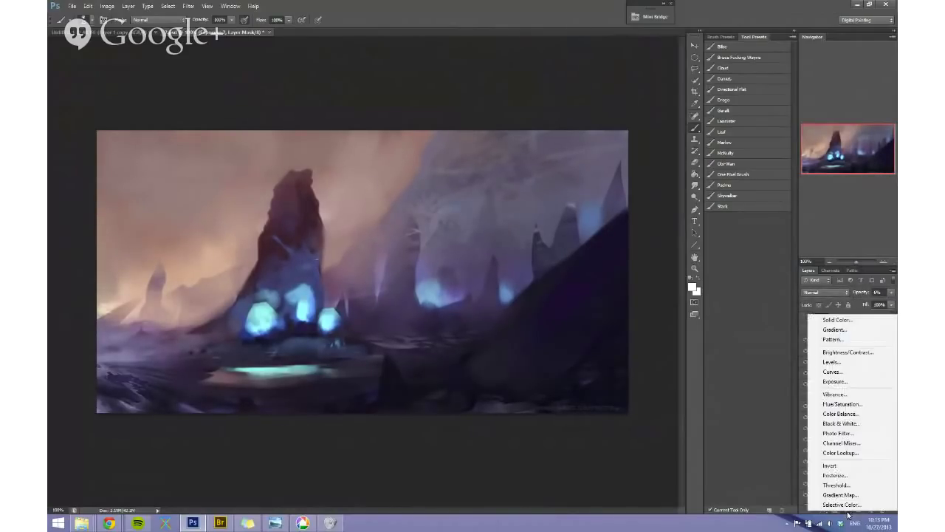
click(848, 373)
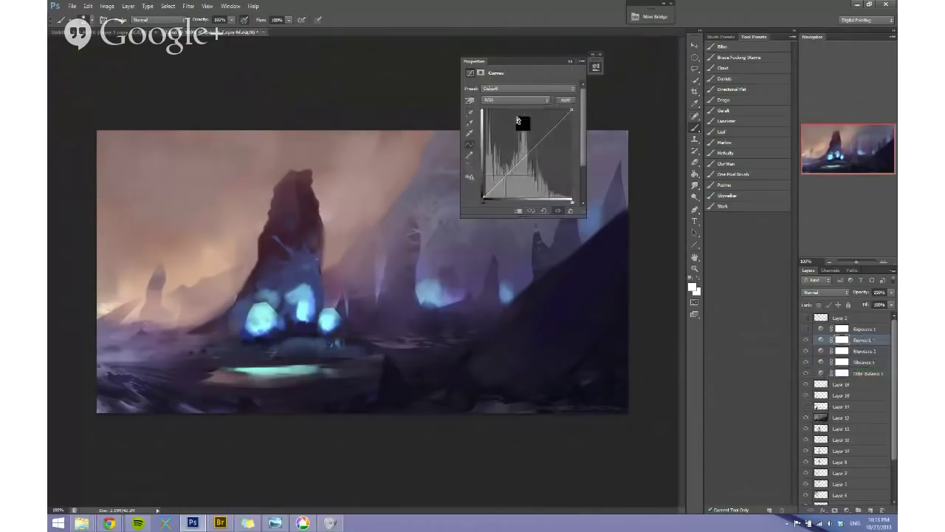
click(510, 99)
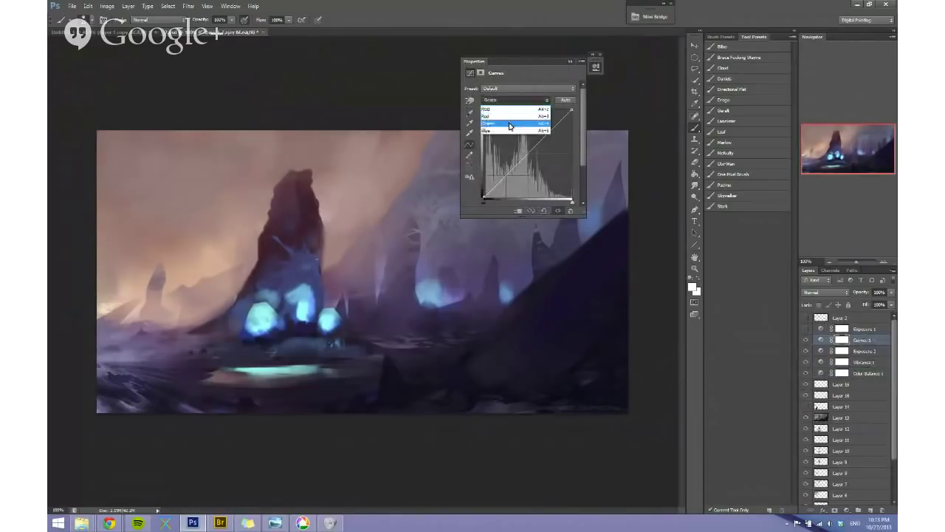
click(499, 123)
mouse_move(527, 153)
mouse_down()
mouse_move(521, 160)
mouse_move(549, 130)
mouse_move(520, 154)
mouse_move(524, 164)
mouse_move(521, 156)
mouse_up()
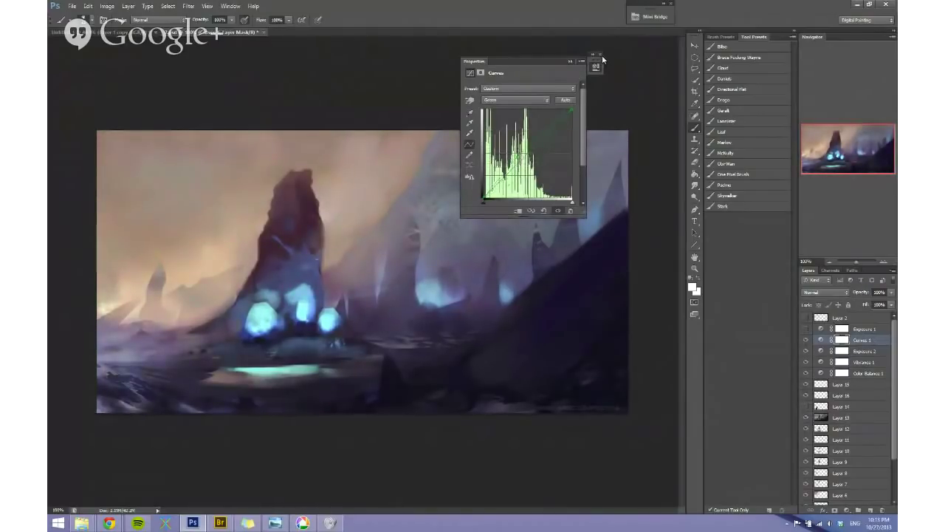
click(600, 55)
Step: Try a Levels adjustment layer beneath Color Balance 1 with changed midtones, and delete it
click(846, 510)
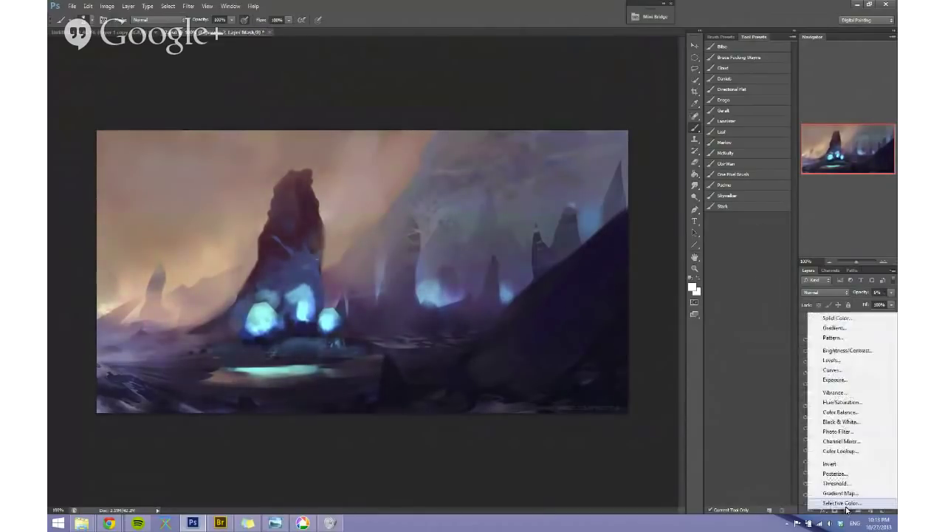
click(822, 360)
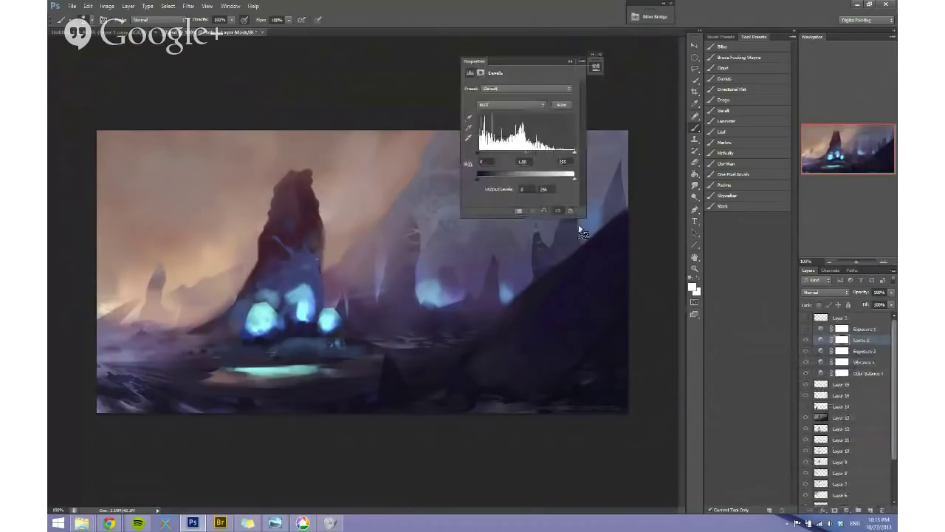
drag(826, 343, 829, 378)
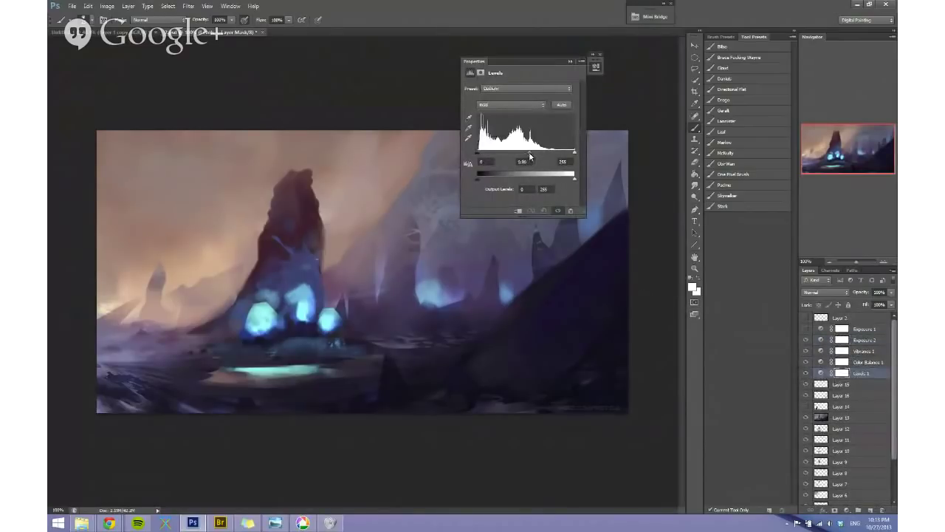
drag(530, 156, 528, 150)
drag(525, 150, 526, 151)
key(Delete)
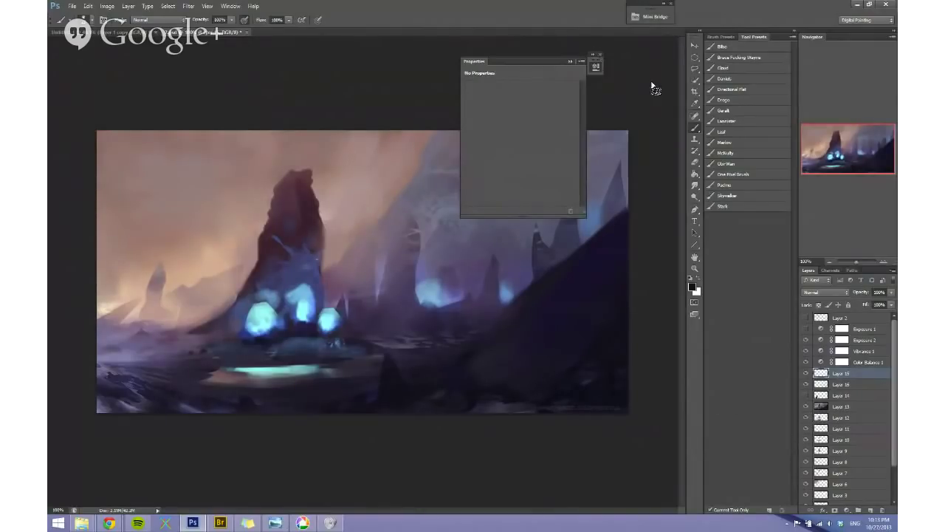
click(600, 55)
Step: Stamp all visible layers into a new merged layer directly above Exposure 2
click(857, 331)
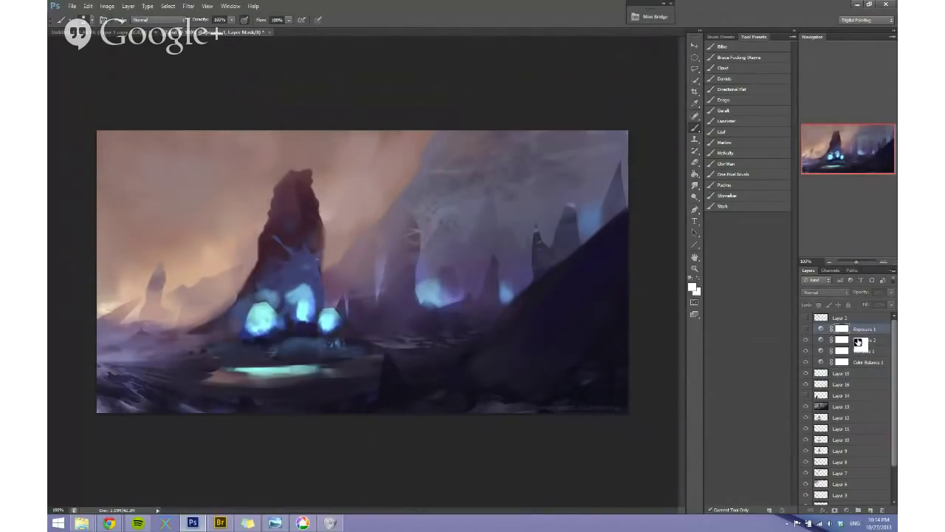
click(858, 343)
key(ctrl+shift+alt+e)
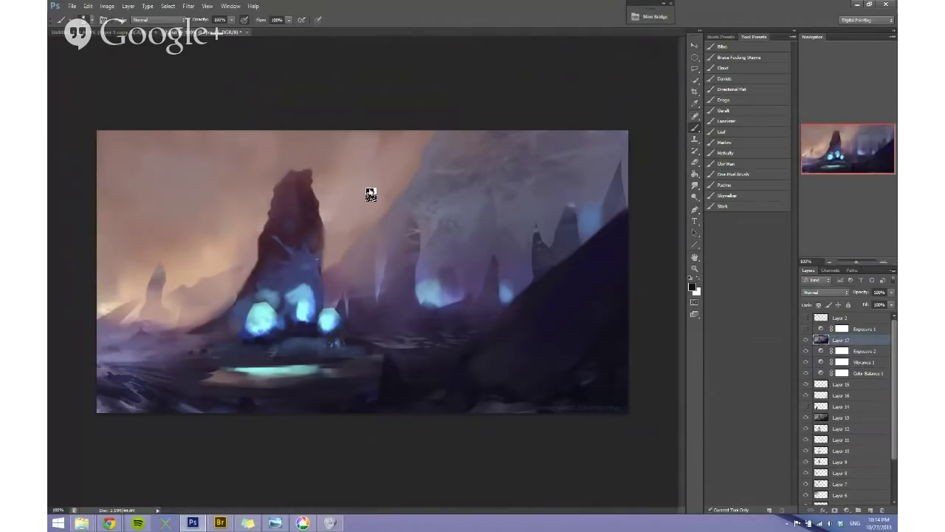
Step: Apply Lens Correction to the merged layer with Green/Magenta fringe about +42, a slightly darkened vignette and a lowered vignette midpoint
click(188, 6)
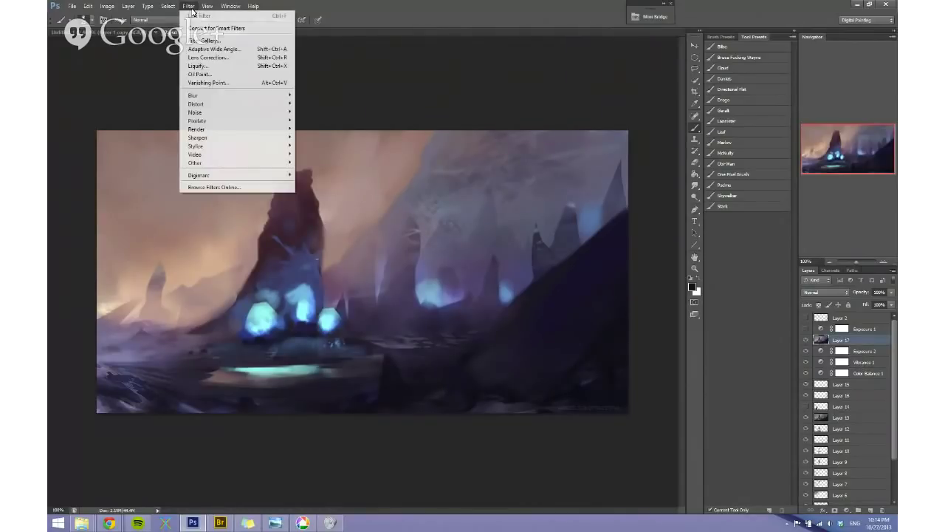
click(222, 47)
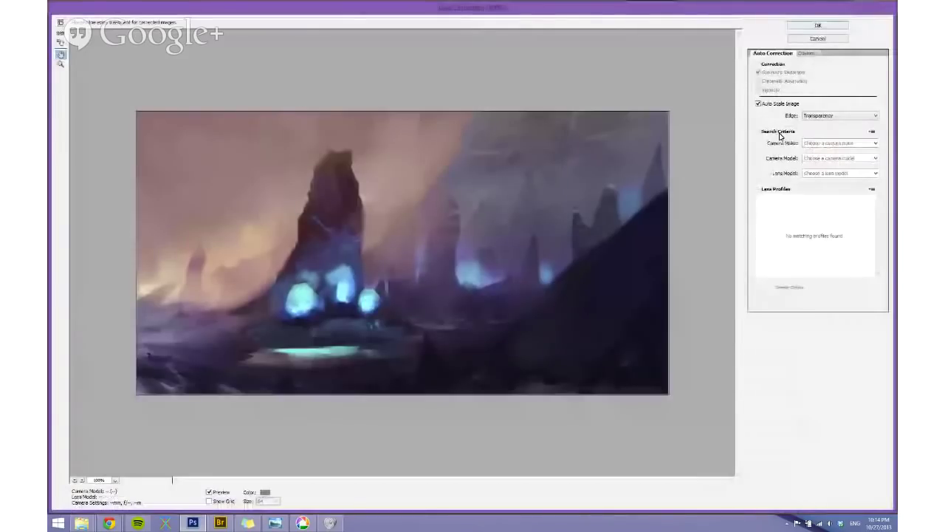
click(808, 53)
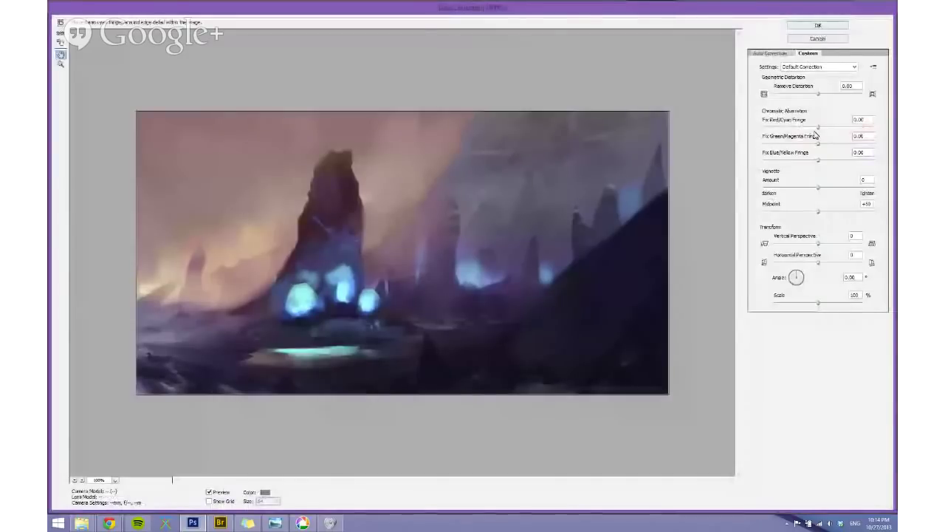
drag(819, 143, 842, 146)
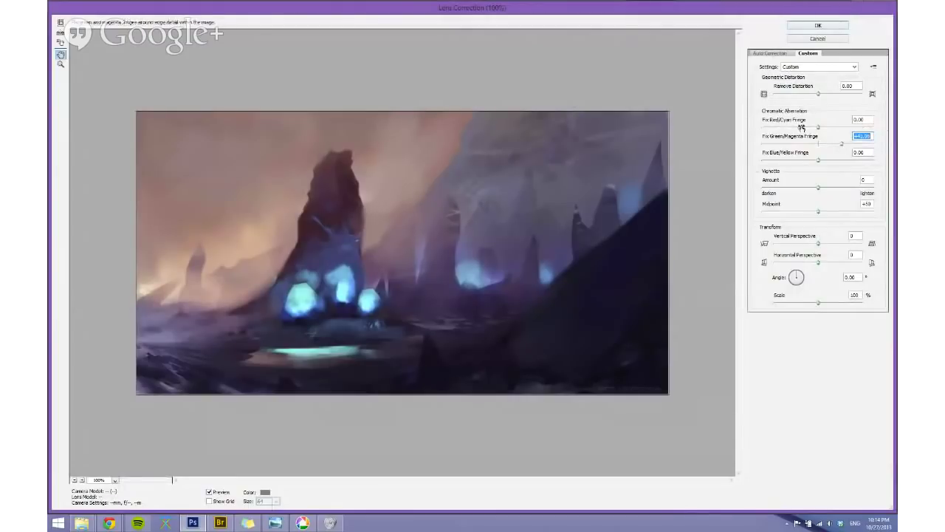
mouse_move(817, 193)
mouse_down()
mouse_move(770, 191)
mouse_move(792, 191)
mouse_move(789, 212)
mouse_move(769, 215)
mouse_move(796, 214)
mouse_move(812, 191)
mouse_up()
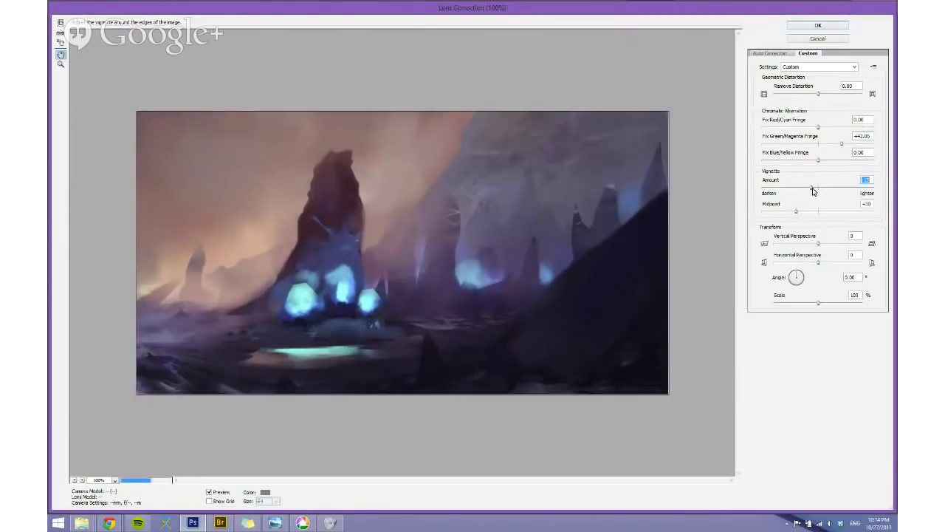
click(818, 25)
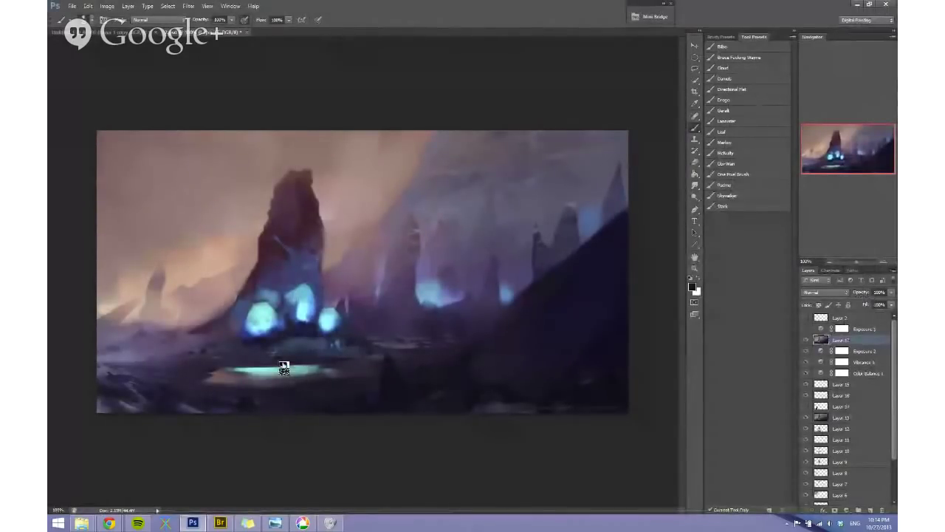
Step: Flip the canvas horizontally and back to check the rock-spire painting, and minimize its window
key(ctrl+shift+h)
key(ctrl+shift+h)
drag(276, 247, 343, 267)
key(alt)
click(857, 4)
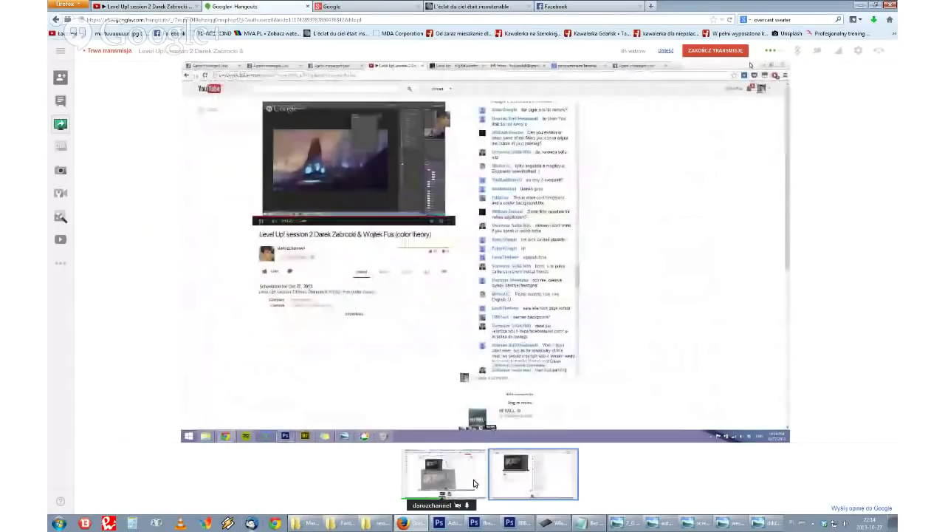
Step: Switch to the misty valley painting, set the foreground colour to dark brown #403c33 and paint over the foreground rock on the left
click(485, 524)
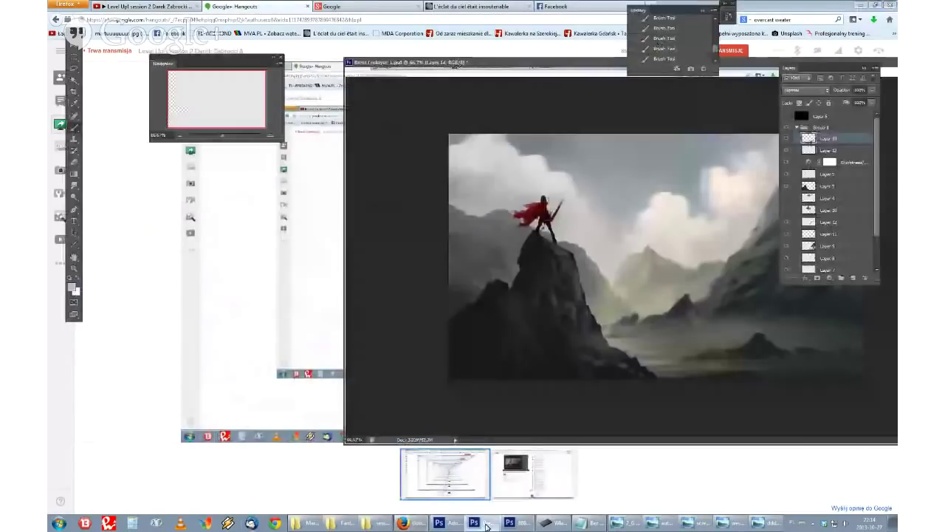
click(486, 524)
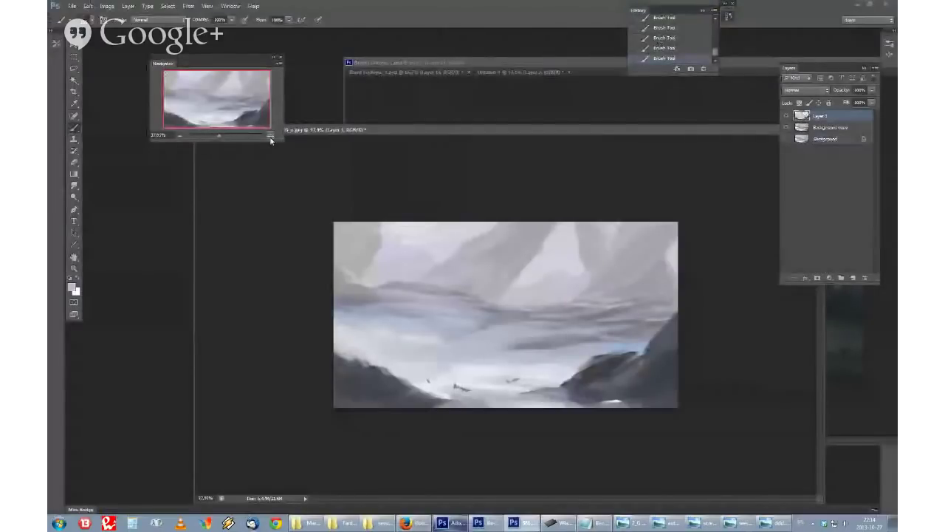
click(270, 138)
click(73, 287)
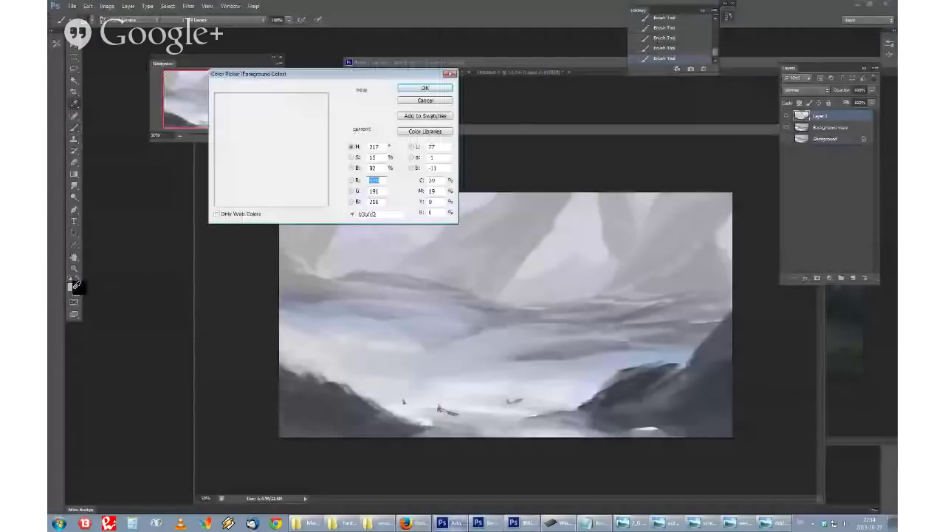
click(227, 188)
click(339, 194)
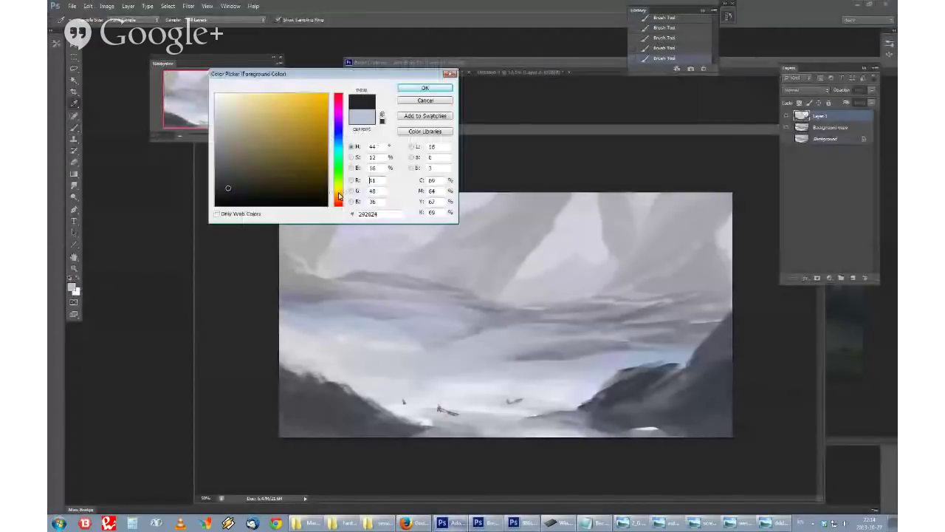
click(238, 177)
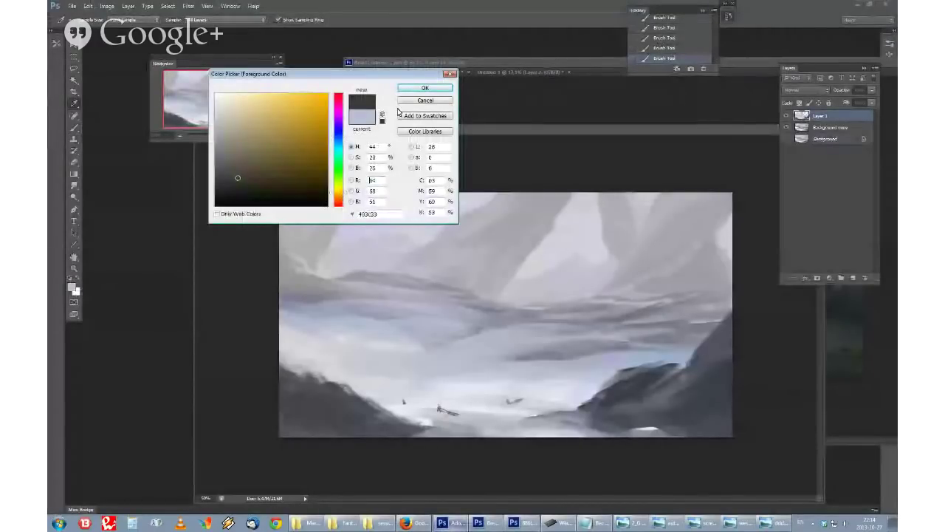
click(425, 88)
mouse_move(299, 385)
mouse_down()
mouse_move(359, 424)
mouse_move(286, 426)
mouse_up()
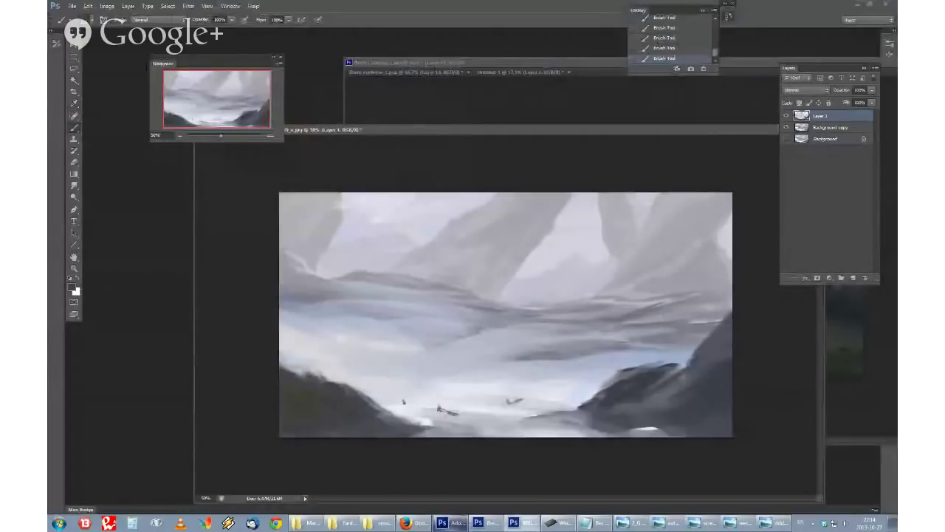
Step: Paint dark foliage-like strokes over the right foreground rock, choosing different brush tips for the texture
right_click(631, 326)
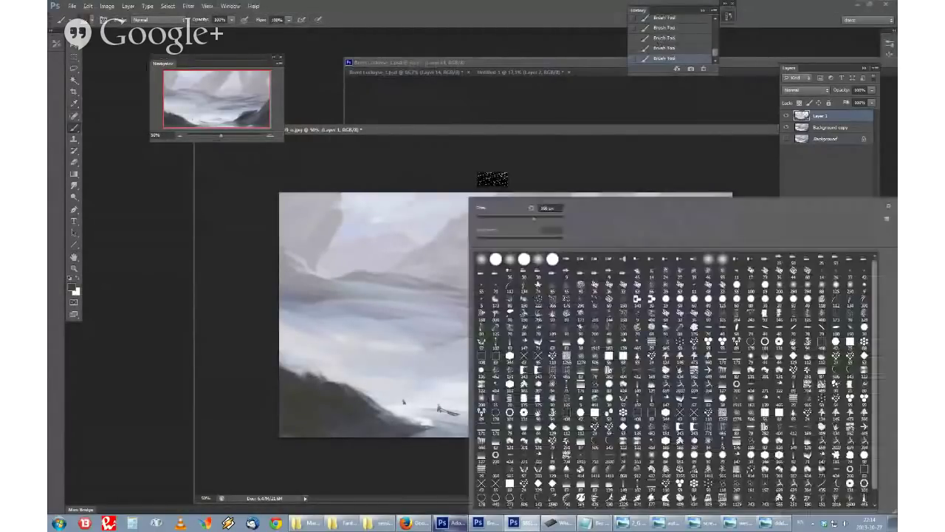
click(493, 179)
mouse_move(690, 371)
mouse_down()
mouse_move(723, 361)
mouse_move(701, 408)
mouse_move(608, 386)
mouse_move(605, 372)
mouse_move(615, 370)
mouse_up()
right_click(637, 373)
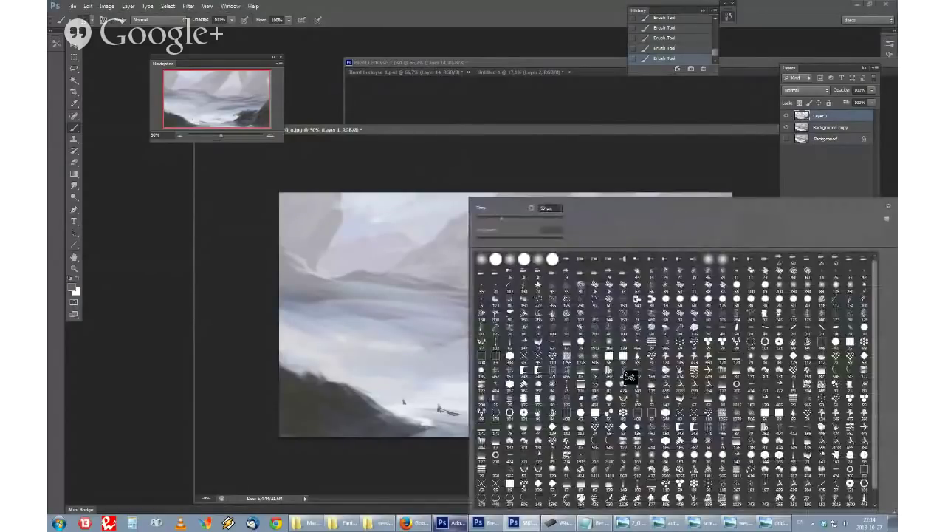
double_click(554, 263)
Step: Set a warm grey foreground colour and brush it softly over the lower left rock's tip and the right foreground rock
click(74, 288)
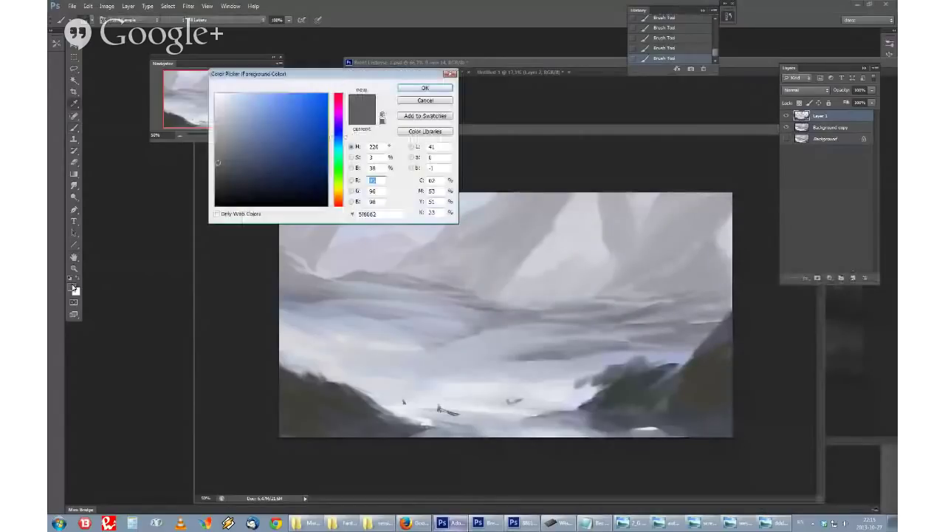
click(339, 195)
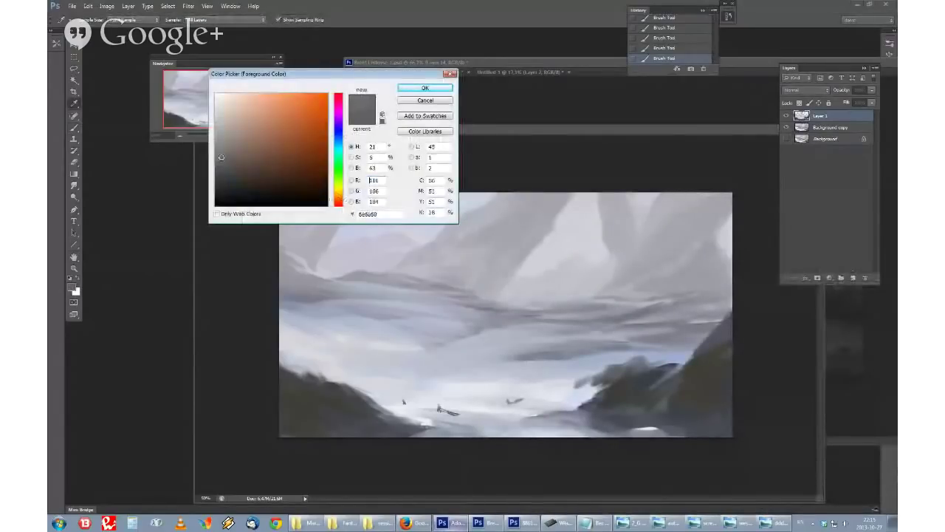
click(423, 88)
right_click(417, 198)
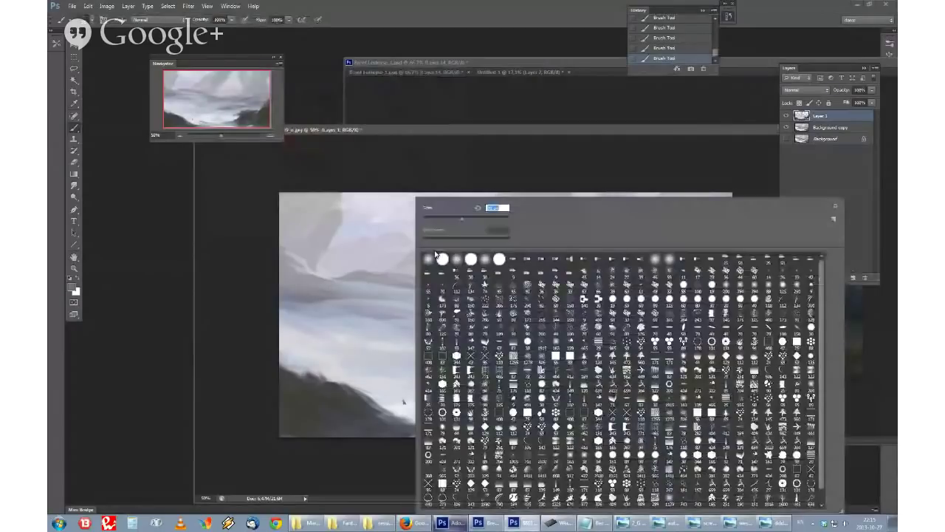
double_click(435, 256)
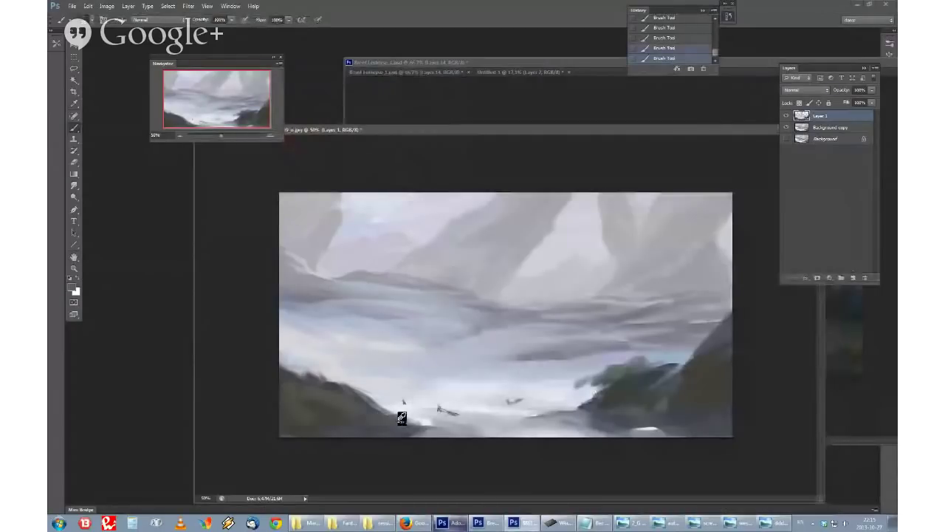
drag(403, 418, 434, 427)
drag(697, 369, 707, 338)
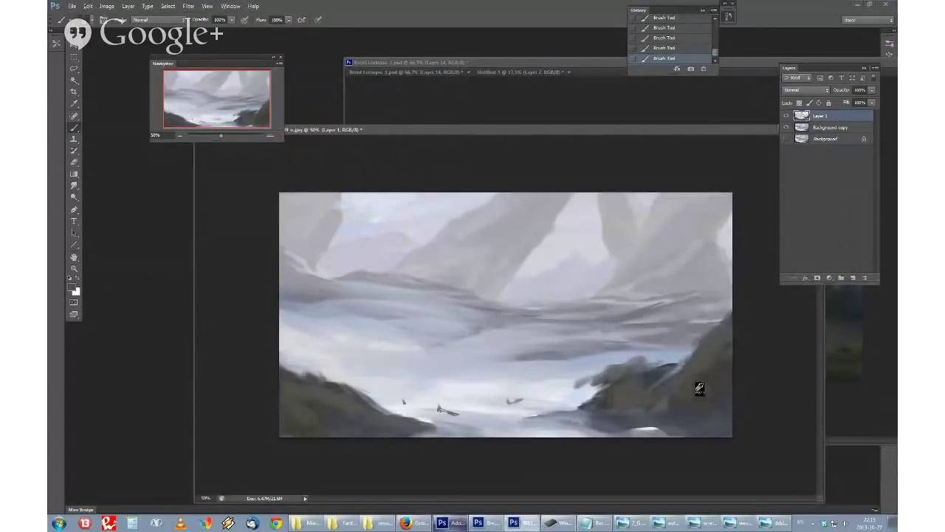
Step: Add a new top layer filled with black, set its blending mode to Color for a value check, hide it and return to Layer 1
click(854, 278)
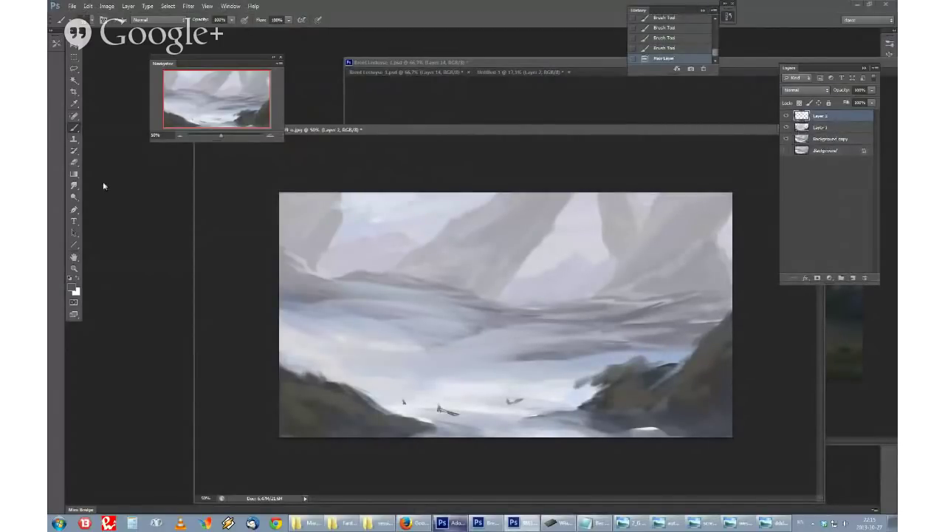
drag(74, 174, 111, 184)
click(526, 211)
click(805, 90)
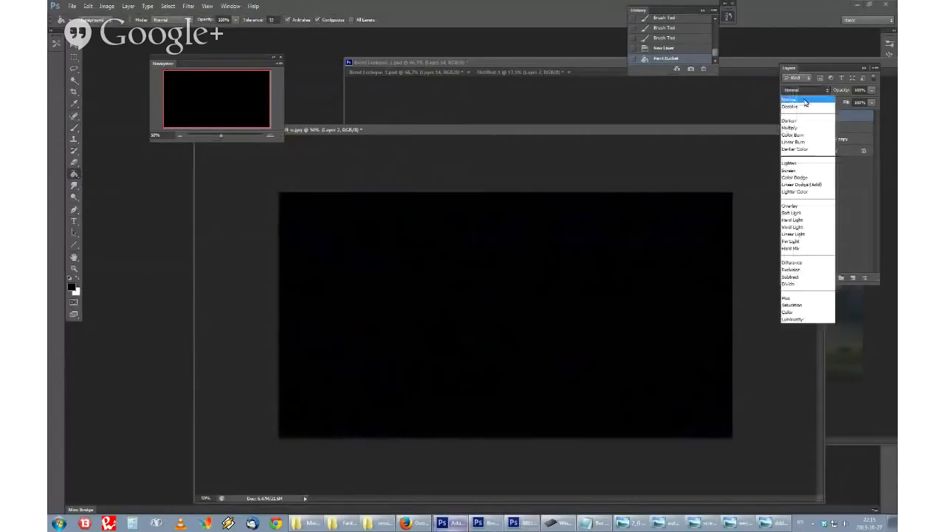
click(789, 312)
click(826, 128)
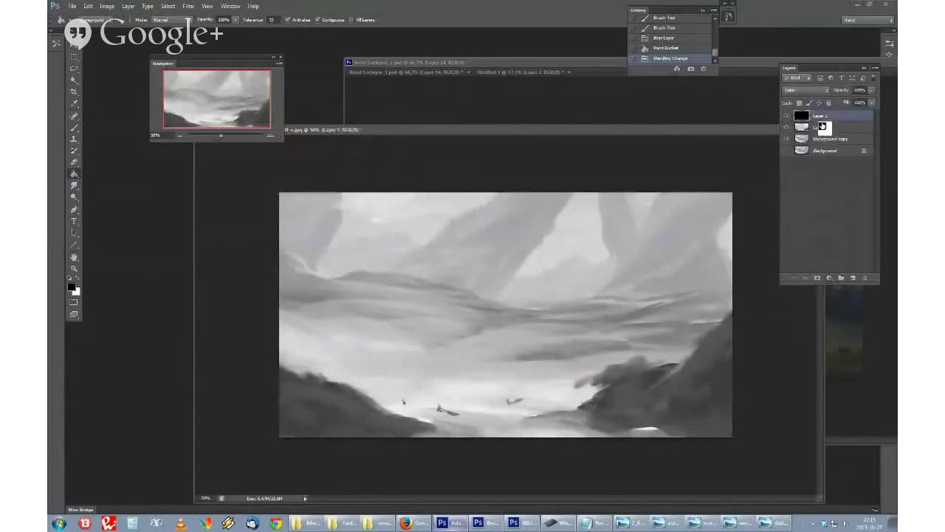
key(b)
click(786, 117)
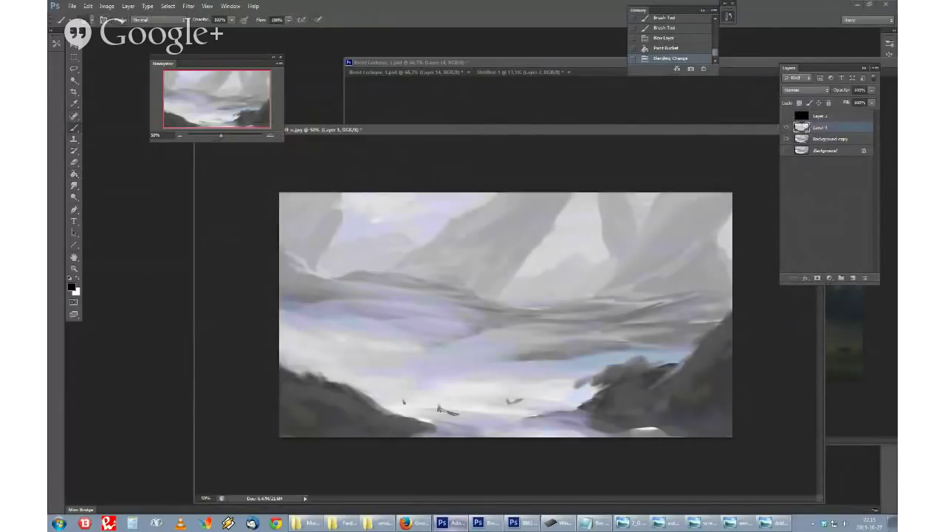
Step: Sample dark tones from the right foreground rock and paint blending strokes across its slope on Layer 1
alt+click(653, 378)
mouse_move(652, 379)
mouse_down()
mouse_move(626, 402)
mouse_move(671, 380)
mouse_up()
alt+click(629, 396)
alt+click(656, 388)
mouse_move(673, 378)
mouse_down()
mouse_move(686, 385)
mouse_move(683, 405)
mouse_up()
alt+click(687, 385)
drag(684, 408, 701, 424)
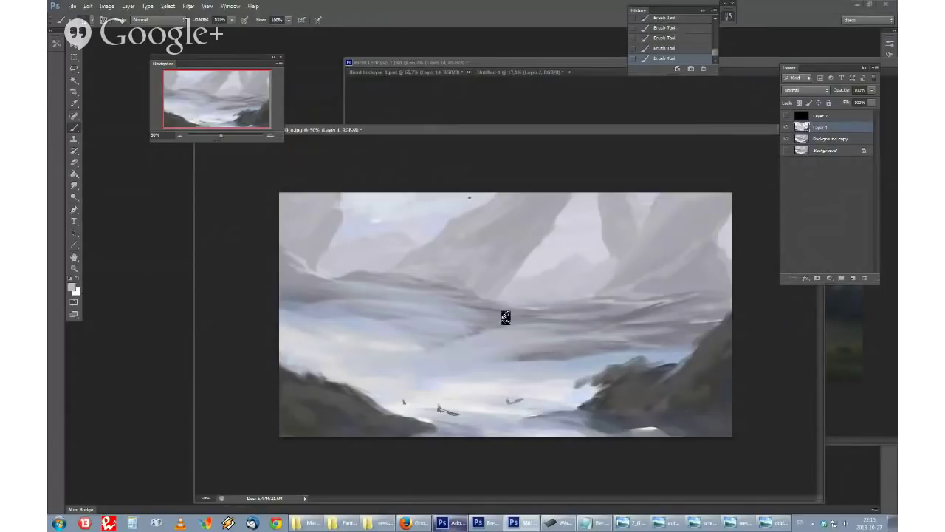
Step: On a new layer above Layer 1, lasso the area above the hill ridgeline, paint light mist inside with a large soft brush and deselect
right_click(506, 314)
click(513, 261)
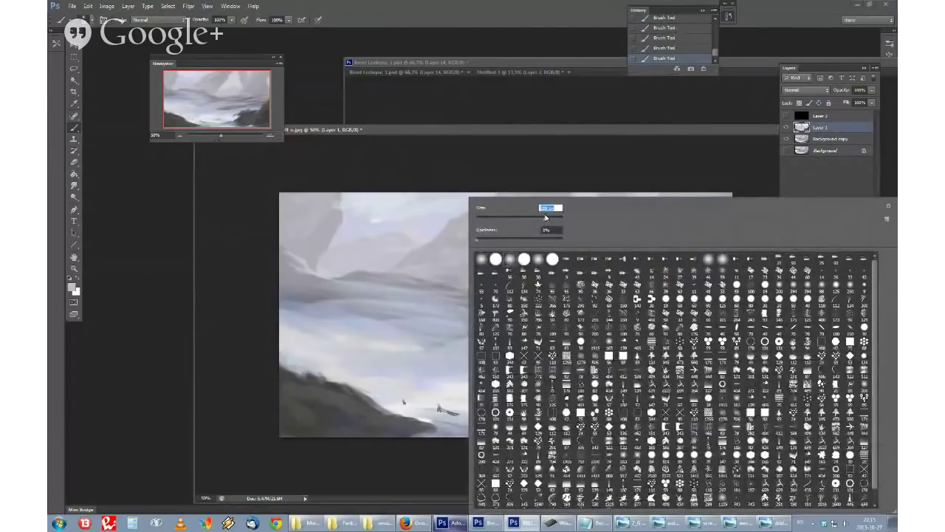
key(ctrl+shift+alt+n)
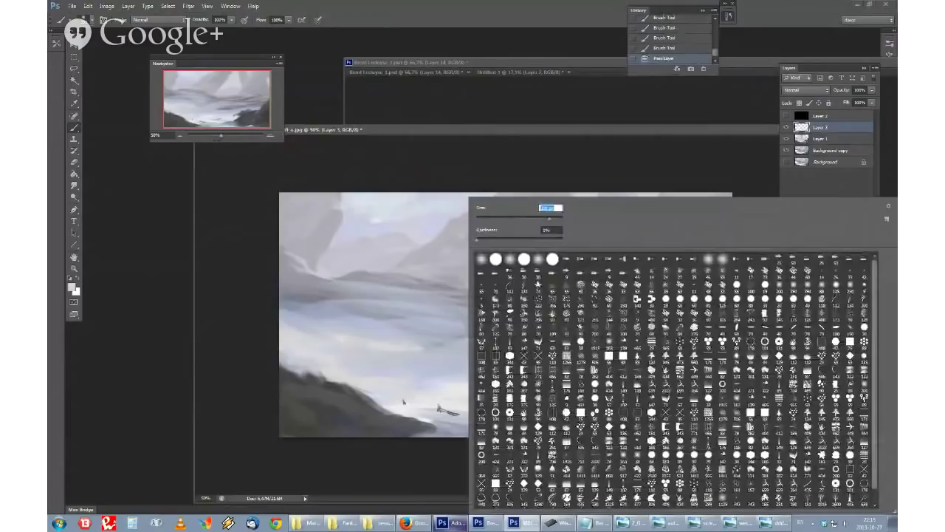
click(667, 300)
key(l)
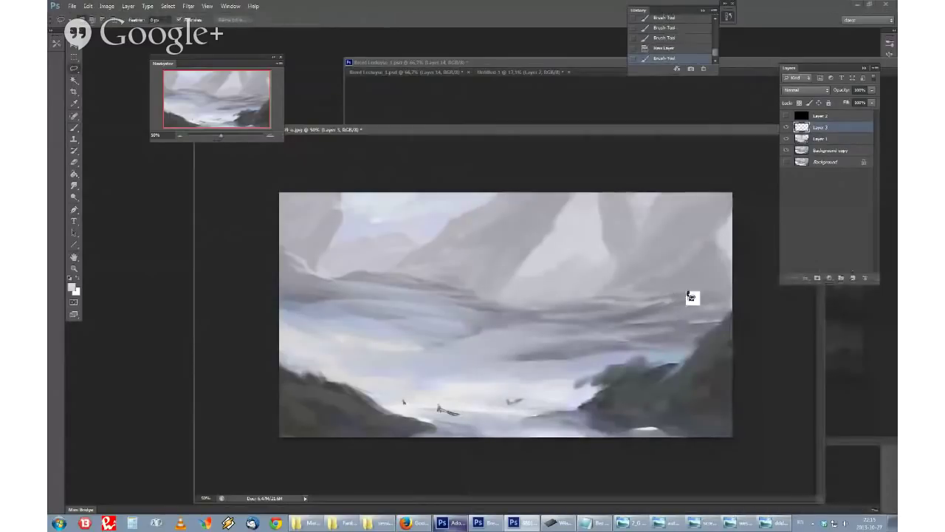
mouse_move(560, 311)
mouse_down()
mouse_move(410, 273)
mouse_move(309, 273)
mouse_move(287, 223)
mouse_move(737, 244)
mouse_move(747, 295)
mouse_move(715, 300)
mouse_move(613, 288)
mouse_move(550, 295)
mouse_move(413, 266)
mouse_move(338, 272)
mouse_up()
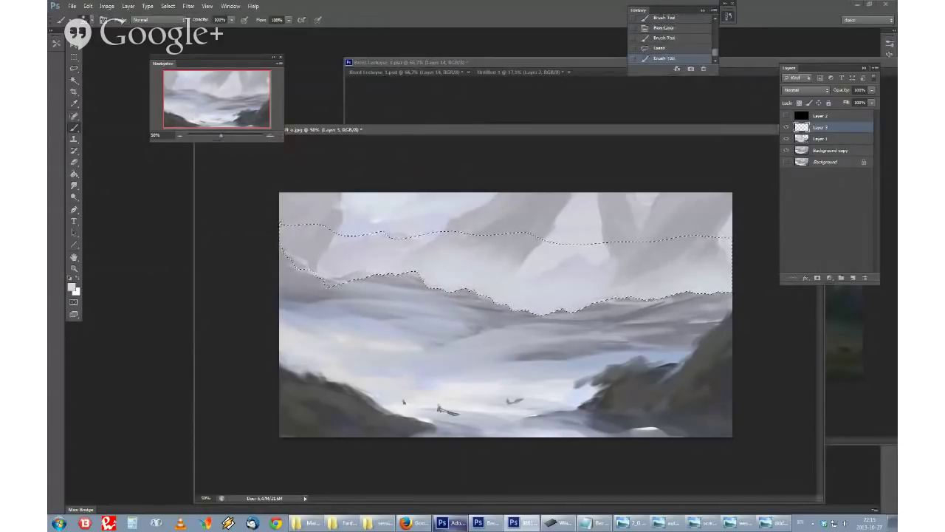
key(l)
key(ctrl+d)
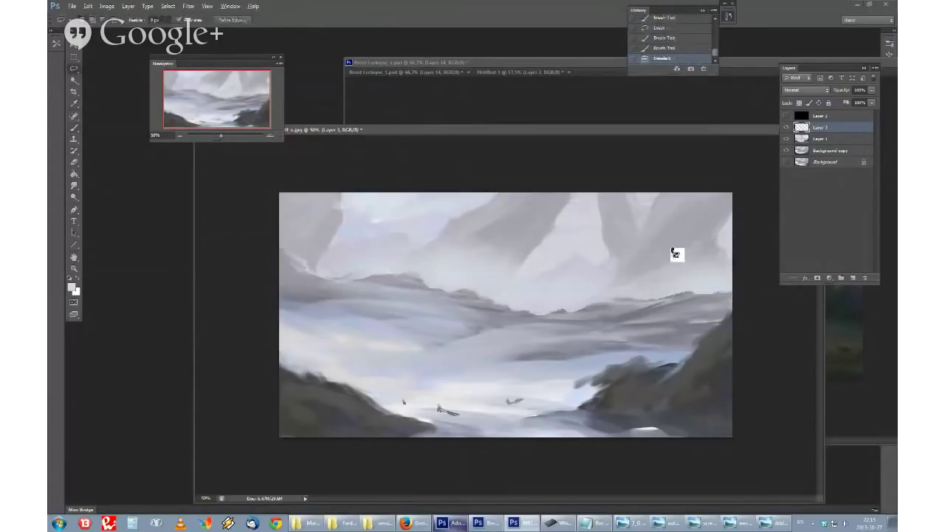
Step: Flip the canvas of the misty valley painting horizontally
key(ctrl+minus)
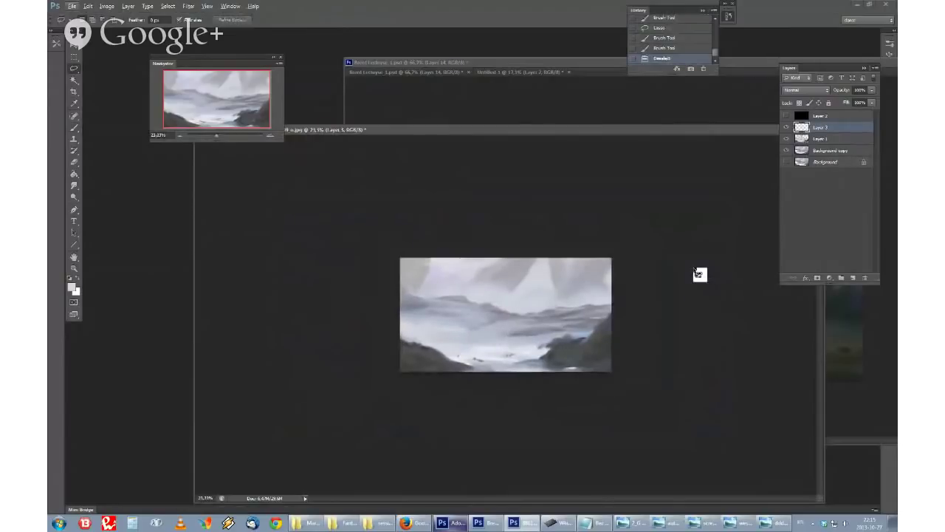
key(ctrl+shift+h)
scroll(682, 270, up, 7)
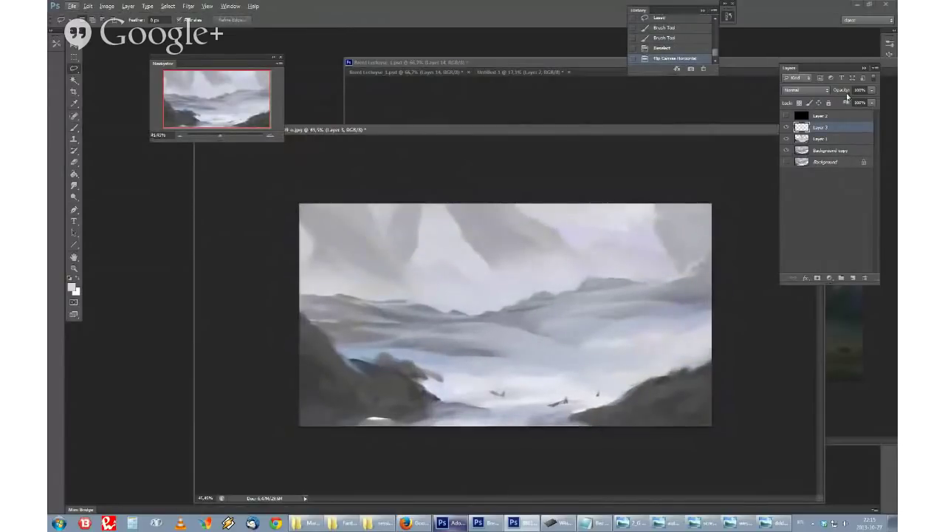
Step: Create a new layer group beneath the black layer and move Layer 3, Layer 1 and Background copy into it
click(842, 278)
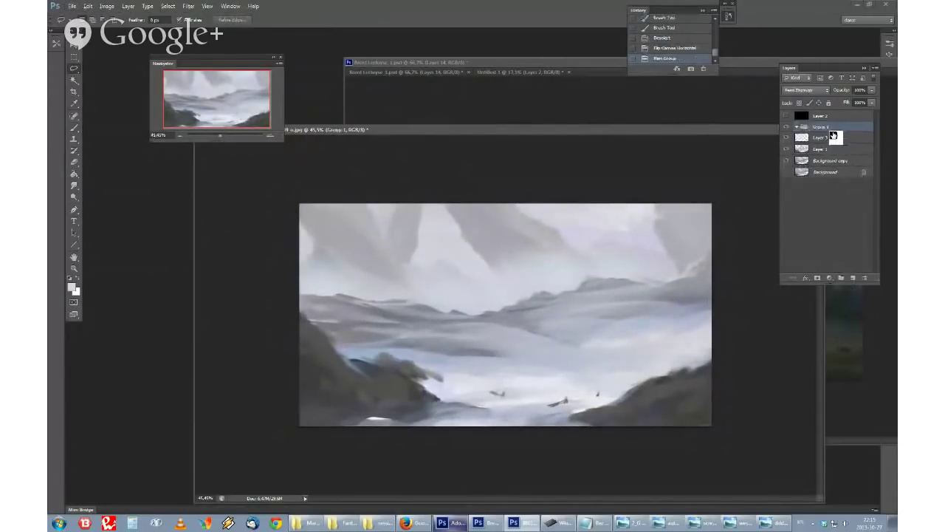
drag(833, 137, 814, 136)
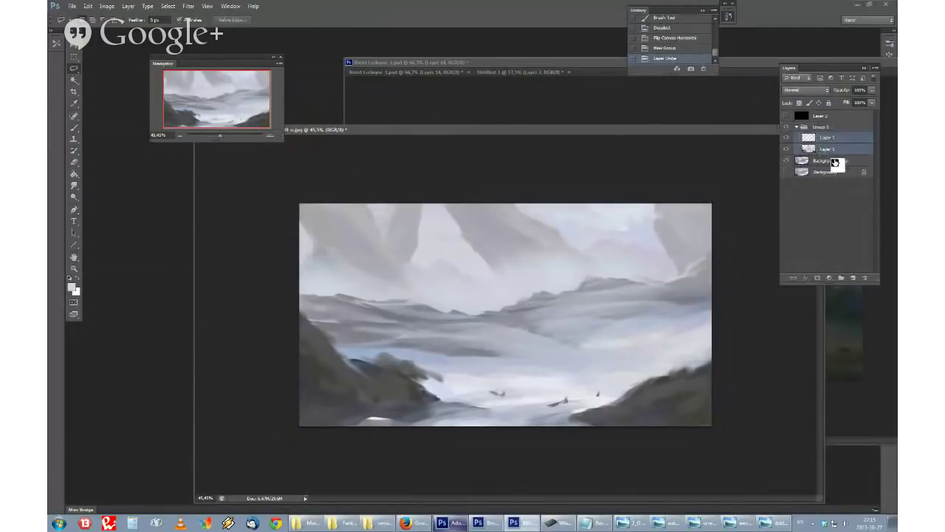
shift+click(836, 162)
drag(827, 131, 845, 153)
click(834, 163)
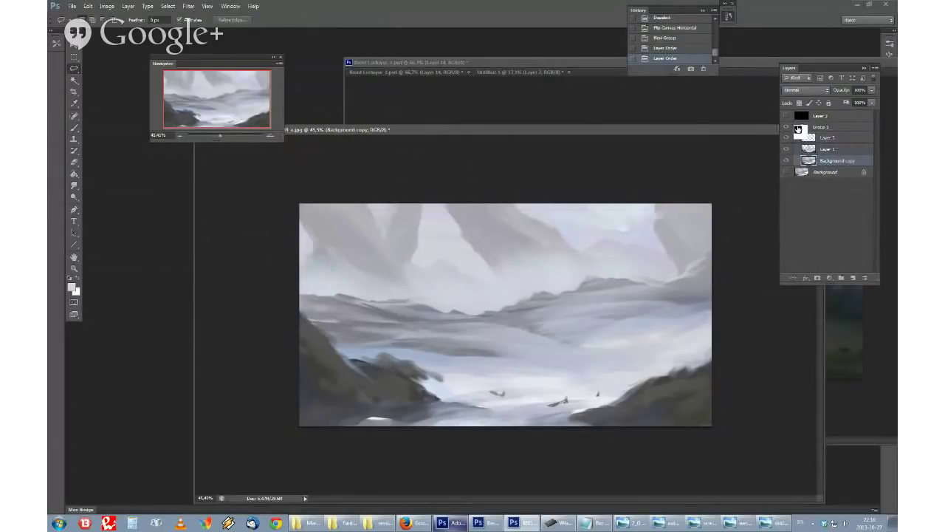
Step: Compare the reworked painting with the original Background by toggling Group 1's visibility, checking it at a small size too
drag(788, 162, 792, 130)
click(789, 127)
click(788, 128)
click(788, 128)
scroll(665, 209, down, 6)
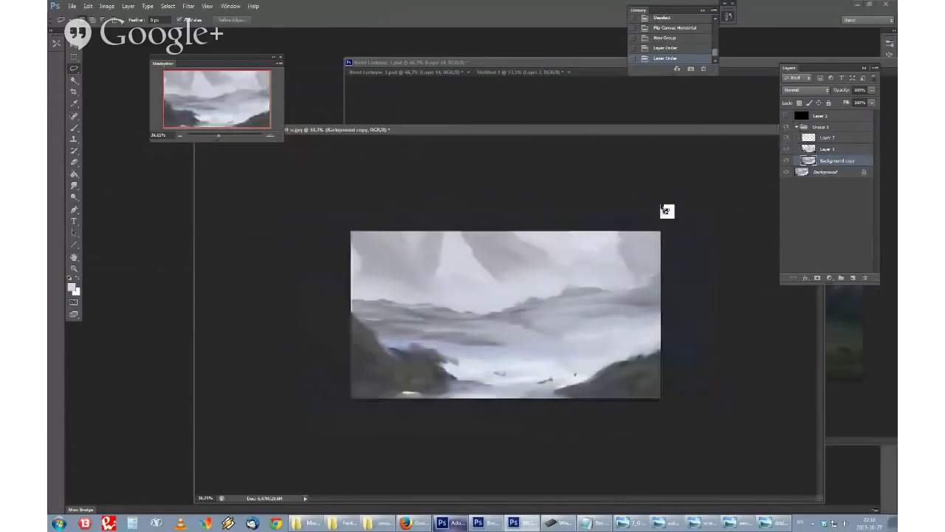
scroll(665, 210, up, 5)
click(787, 128)
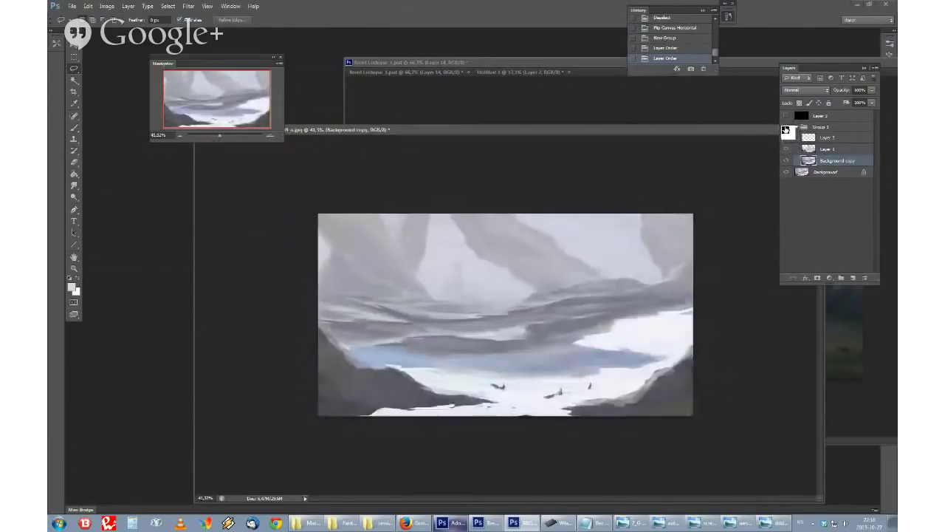
click(787, 129)
click(785, 128)
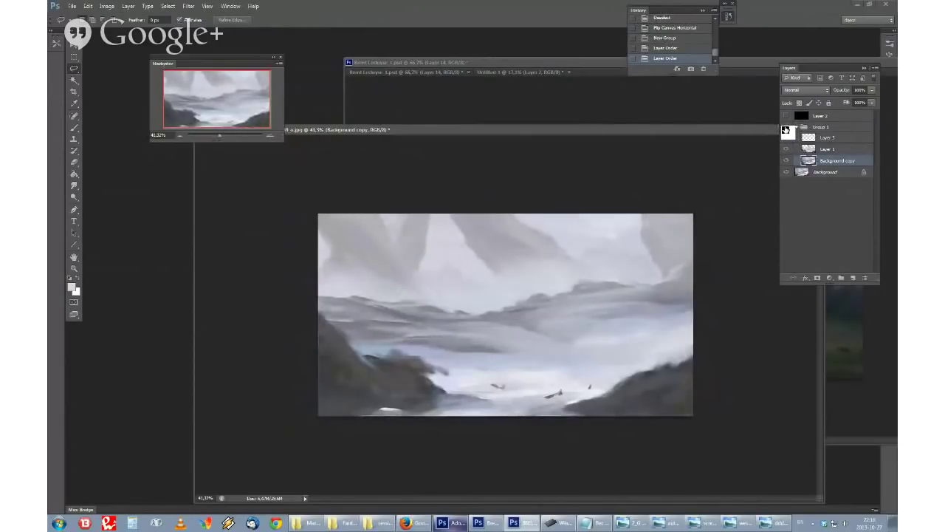
scroll(545, 249, up, 2)
Step: Add a Brightness/Contrast adjustment above Layer 3, darken the painting, raise contrast slightly, and compare it with the original
key(b)
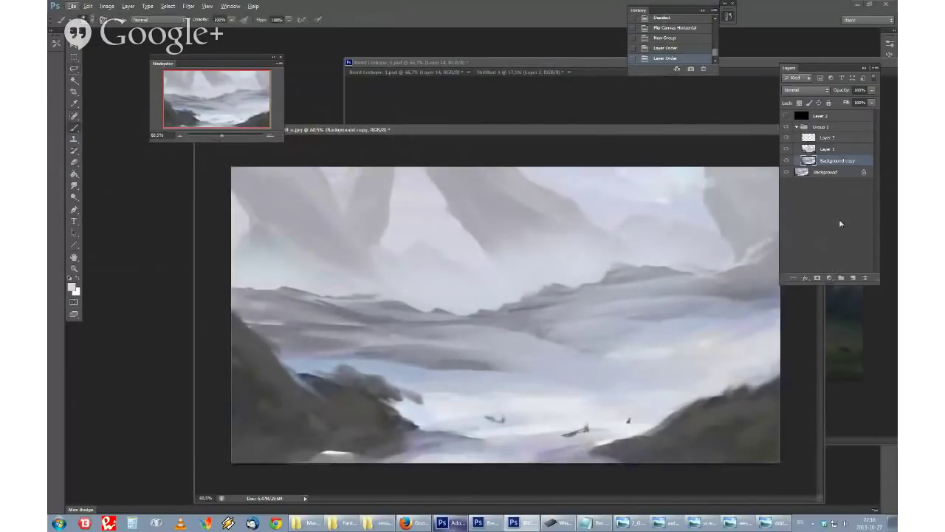
click(828, 138)
click(830, 277)
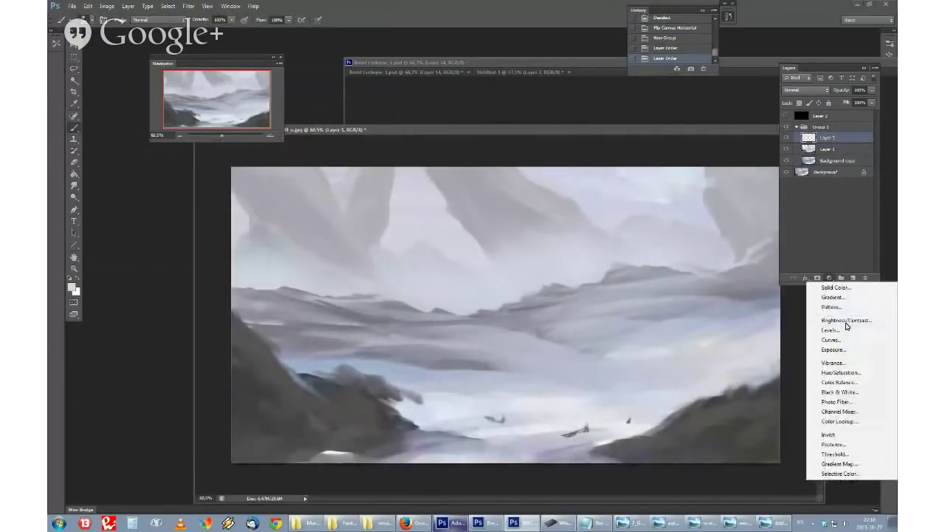
click(846, 320)
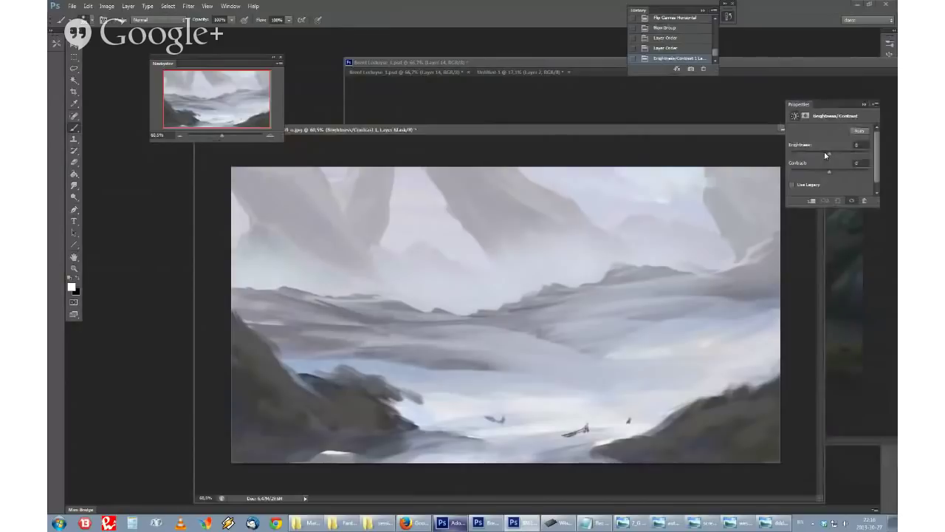
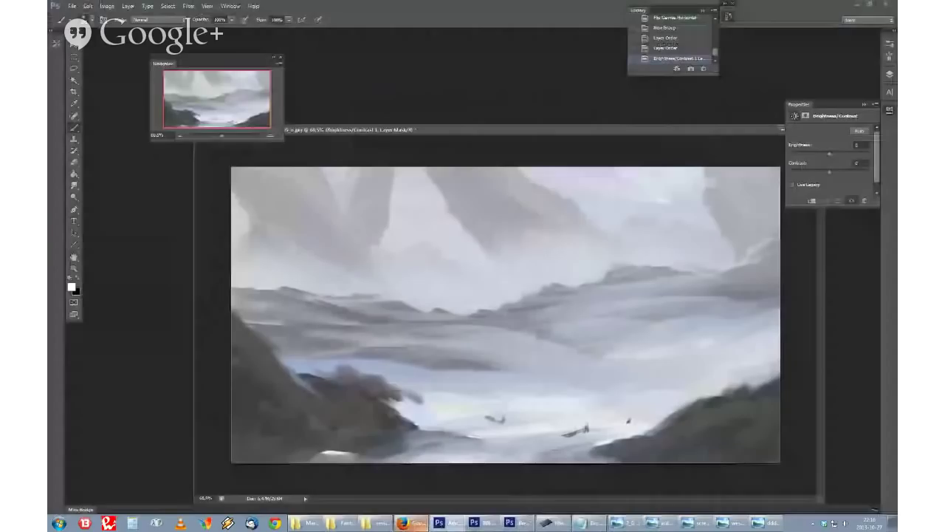
drag(829, 154, 818, 157)
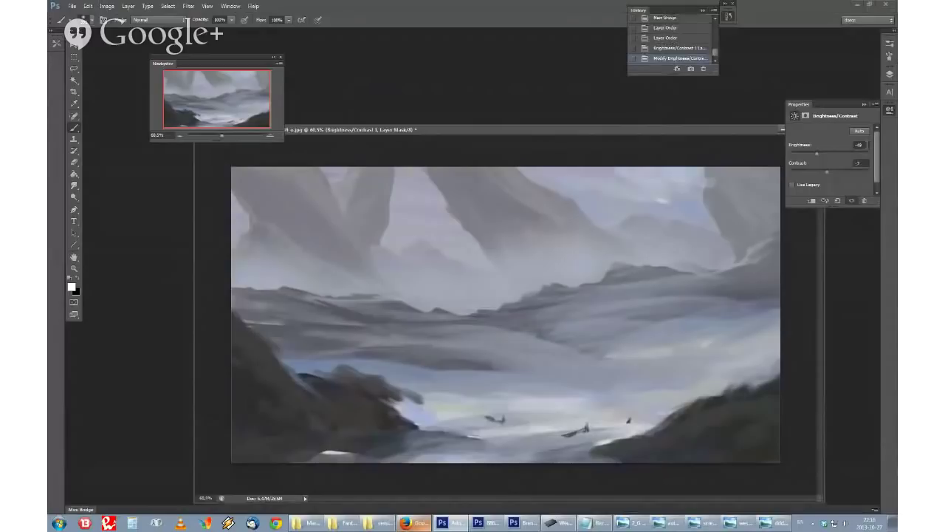
drag(826, 173, 828, 174)
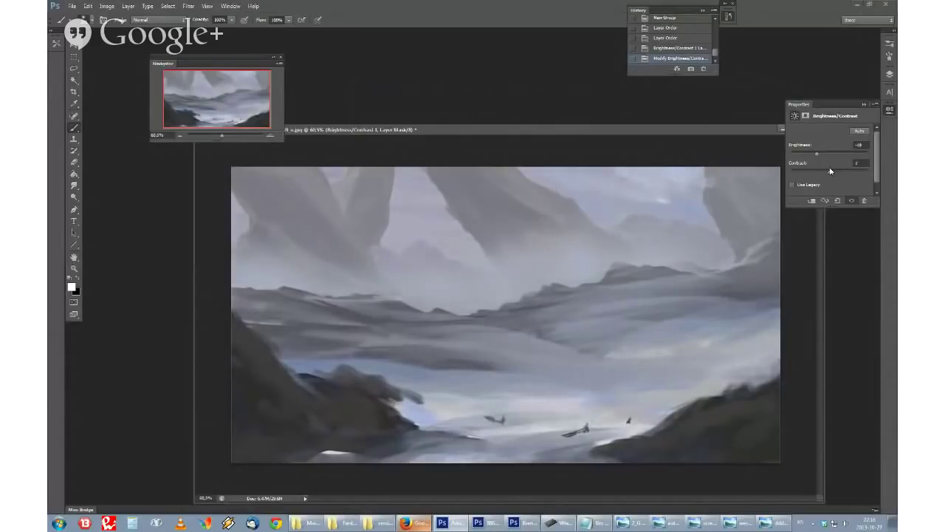
click(890, 74)
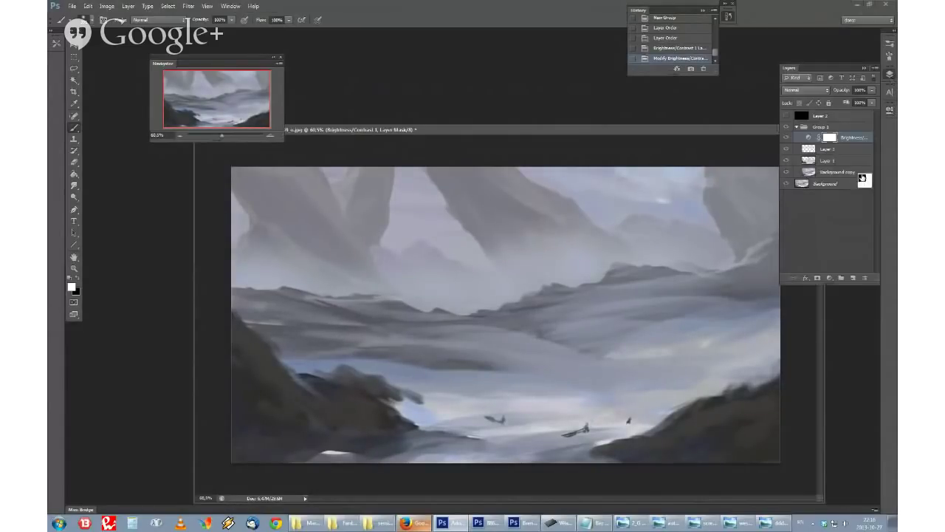
click(789, 128)
click(788, 129)
Step: Create a new layer above the Brightness/Contrast adjustment and flip the canvas horizontally
click(853, 277)
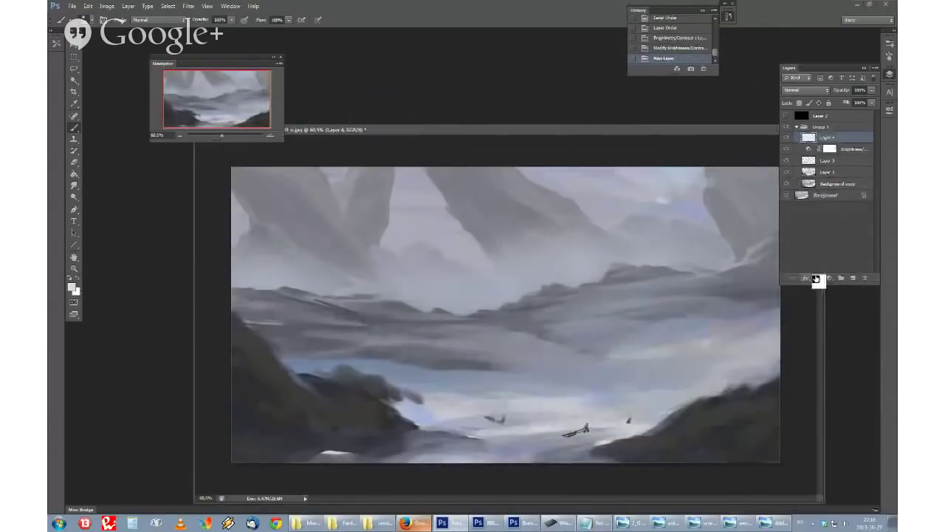
key(ctrl+shift+h)
scroll(593, 269, down, 6)
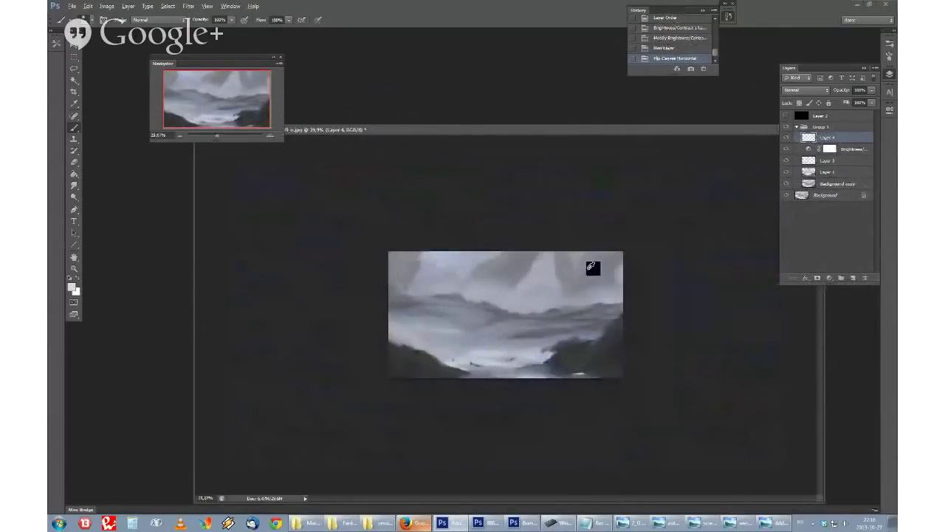
scroll(597, 266, up, 5)
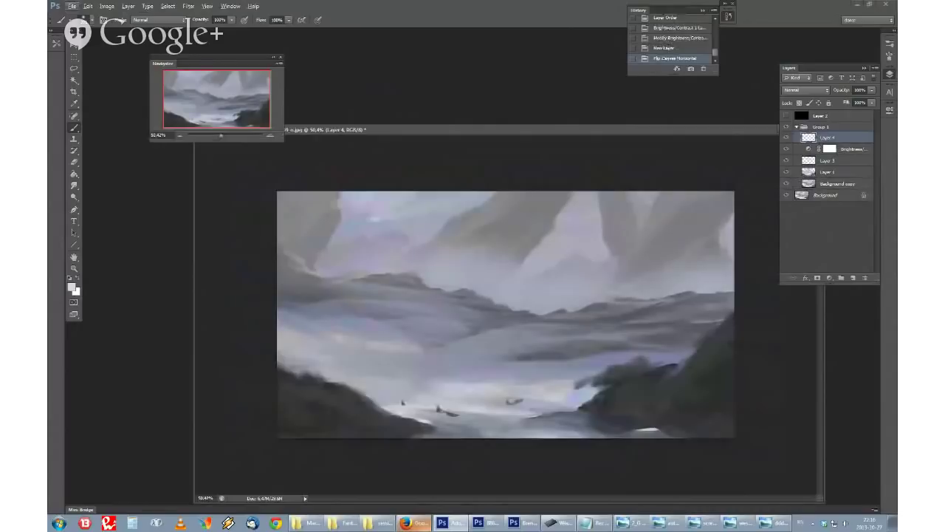
Step: Pick a textured brush, sample light greys from the mist, and paint blending strokes over the pale valley floor and small dark figures
right_click(548, 304)
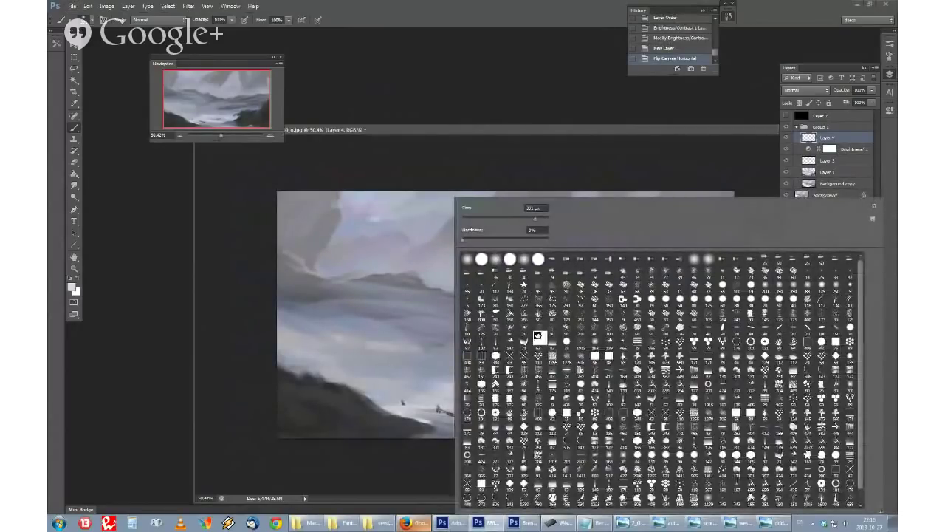
click(538, 335)
alt+click(320, 345)
drag(337, 337, 324, 333)
click(391, 345)
click(392, 346)
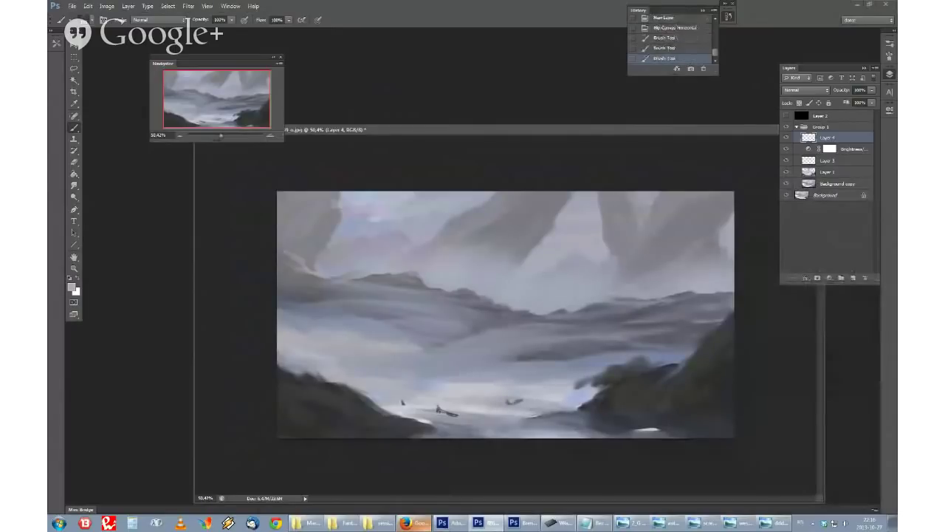
drag(391, 368, 345, 368)
alt+click(471, 396)
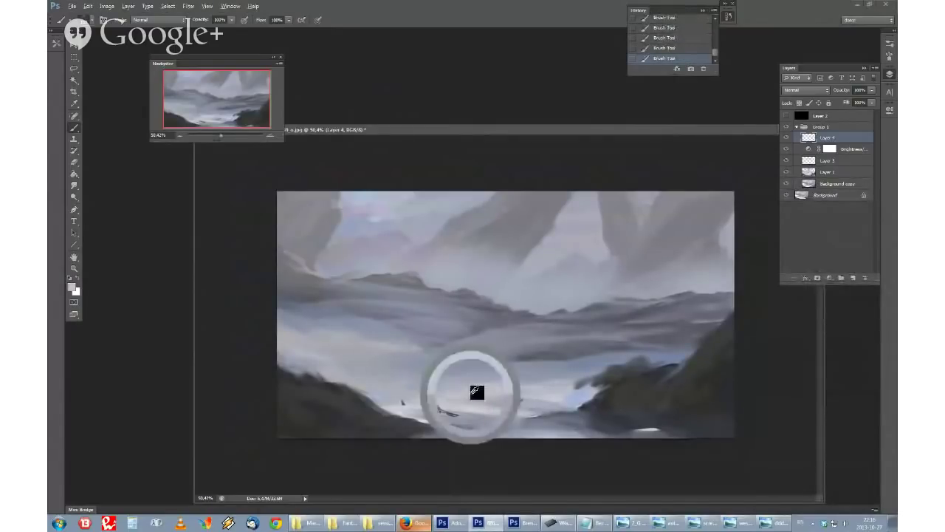
drag(393, 398, 454, 410)
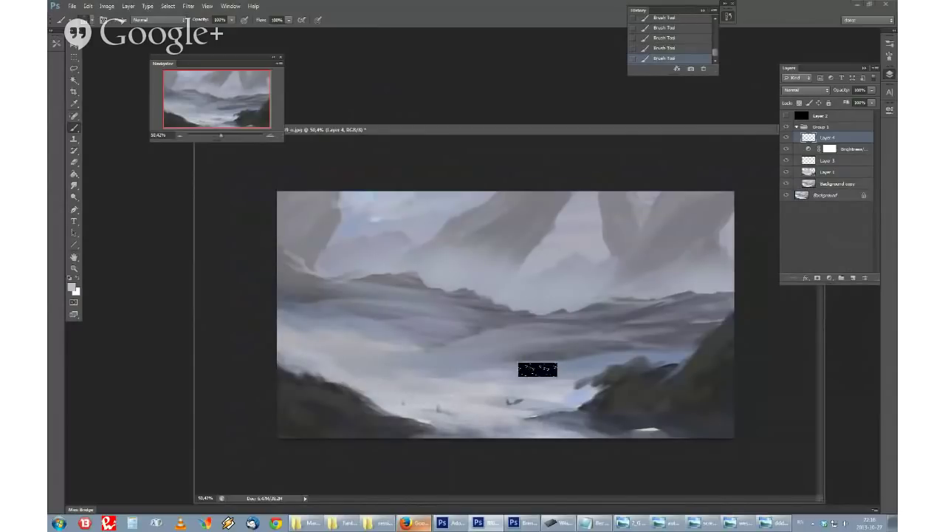
Step: Set the foreground colour to a very pale blue with hue 212° and paint bright strokes across the valley floor between the rocks
click(73, 289)
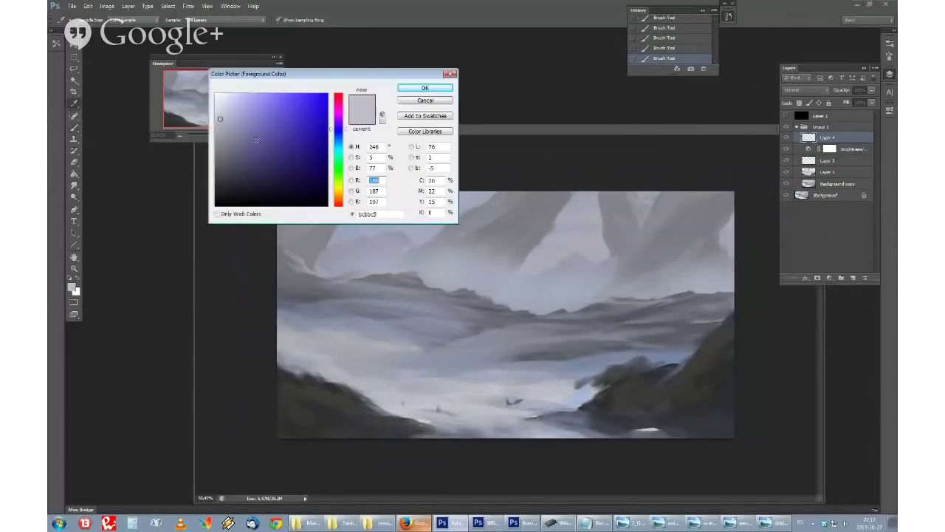
click(340, 140)
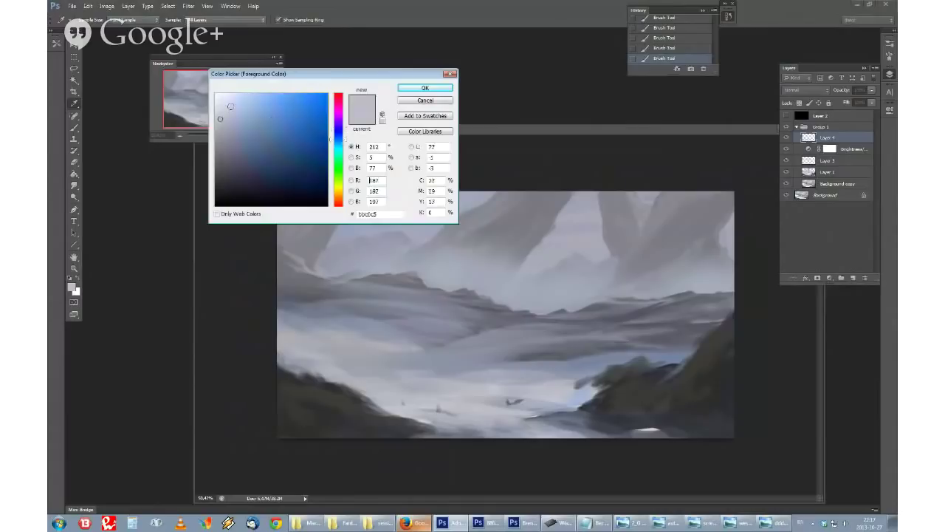
click(227, 95)
click(422, 88)
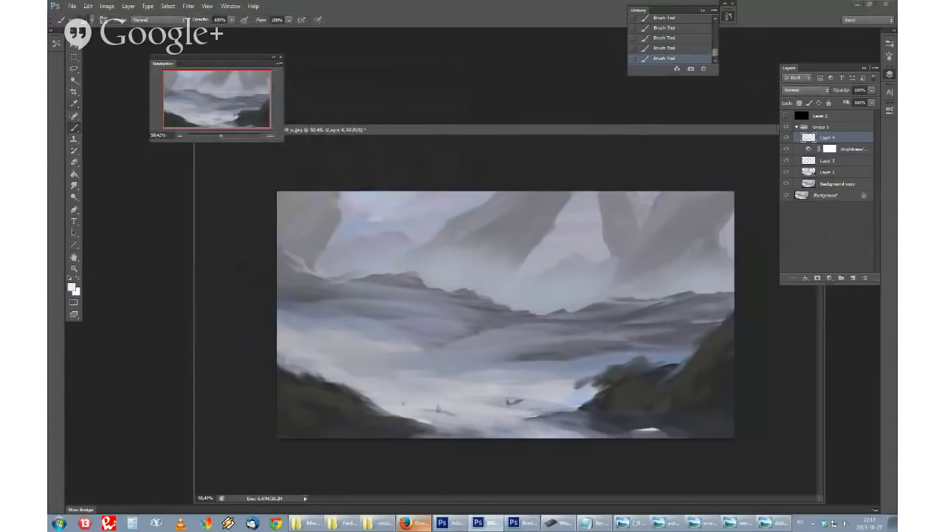
mouse_move(400, 396)
mouse_down()
mouse_move(448, 411)
mouse_move(451, 392)
mouse_move(396, 392)
mouse_move(478, 411)
mouse_move(529, 385)
mouse_move(479, 401)
mouse_move(446, 397)
mouse_move(337, 366)
mouse_move(425, 357)
mouse_move(589, 387)
mouse_move(394, 356)
mouse_move(391, 378)
mouse_move(297, 343)
mouse_move(273, 349)
mouse_move(475, 418)
mouse_move(564, 431)
mouse_move(614, 418)
mouse_up()
key(ctrl+z)
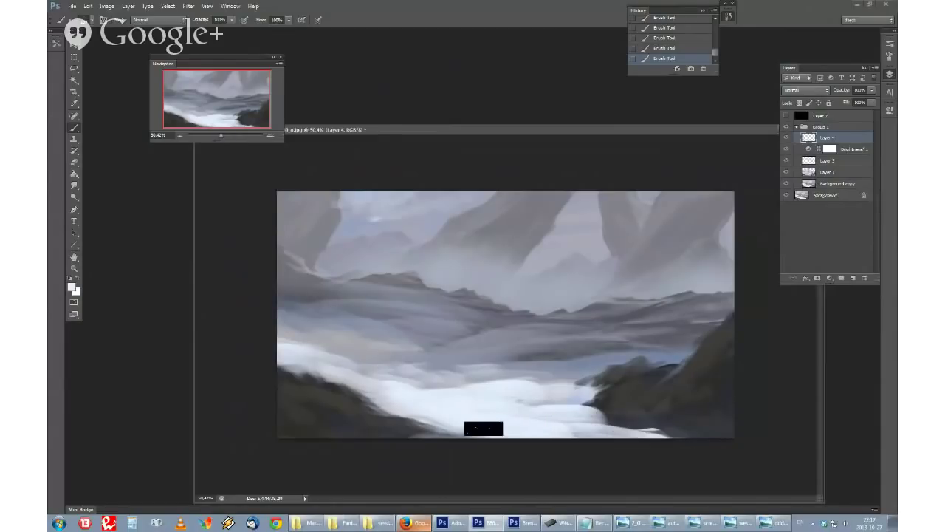
Step: Adjust the brush and paint bright horizontal bands across the bases of the left and right foreground rocks
right_click(462, 199)
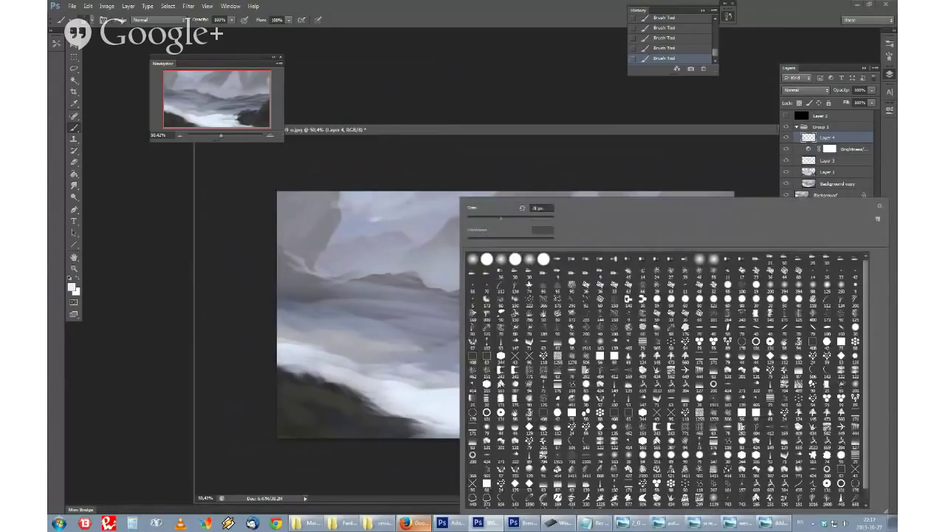
drag(309, 420, 415, 438)
drag(279, 403, 384, 412)
drag(278, 432, 347, 437)
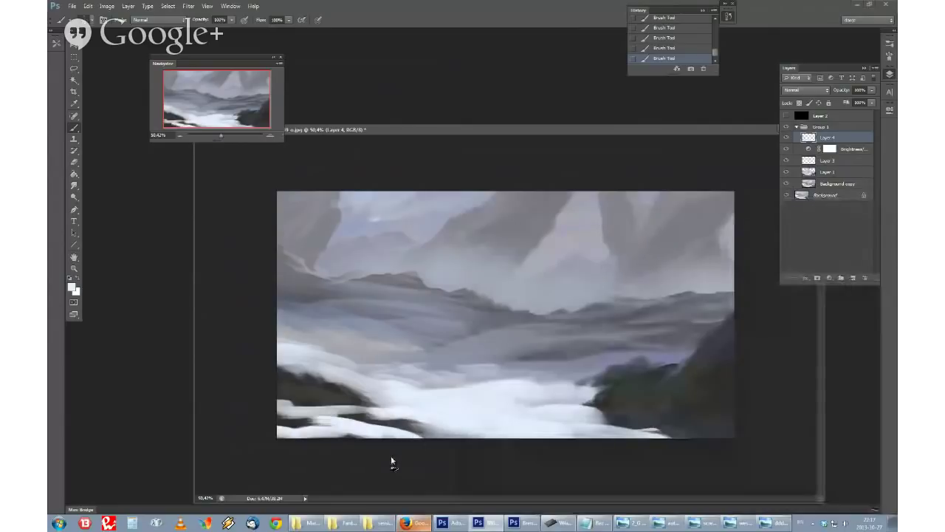
drag(596, 427, 625, 433)
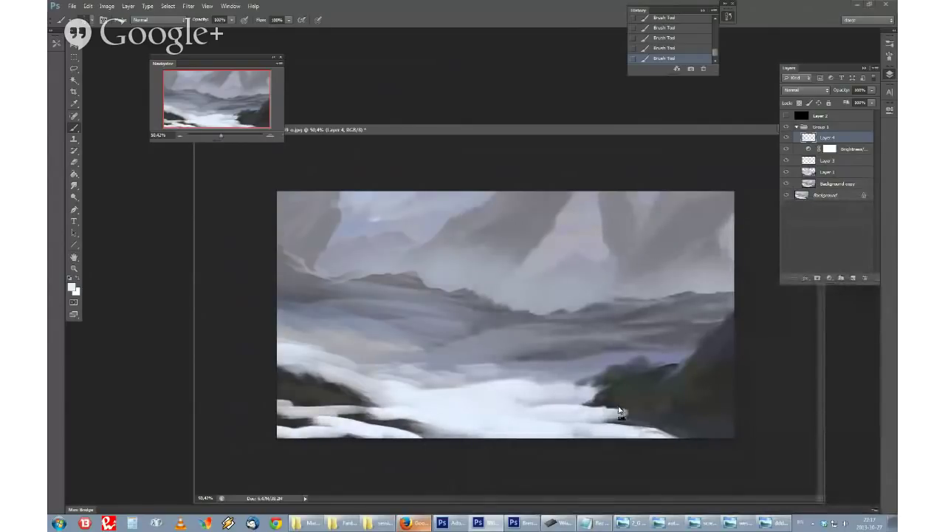
Step: Sample a dark tone from the left foreground rock, shift it to dark warm brown, and paint warmer strokes over that rock
right_click(473, 199)
click(494, 272)
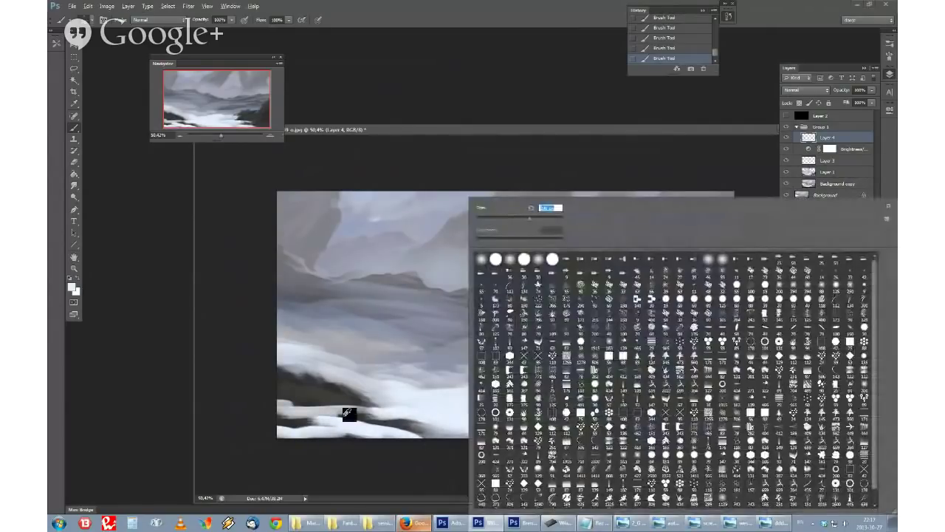
alt+click(350, 415)
click(72, 287)
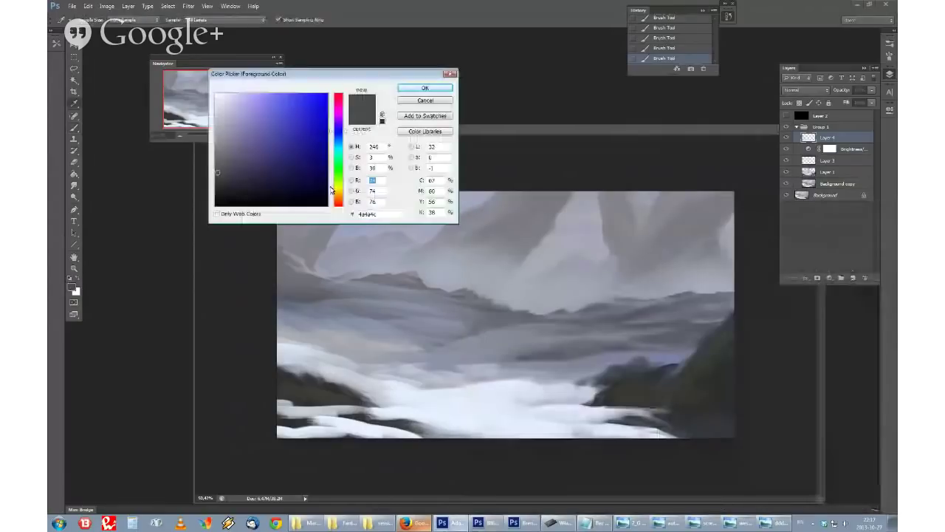
click(306, 189)
click(339, 194)
click(425, 89)
drag(313, 376, 281, 365)
mouse_move(348, 404)
mouse_down()
mouse_move(313, 378)
mouse_move(271, 369)
mouse_move(327, 386)
mouse_move(325, 373)
mouse_move(317, 392)
mouse_move(335, 381)
mouse_up()
alt+click(308, 374)
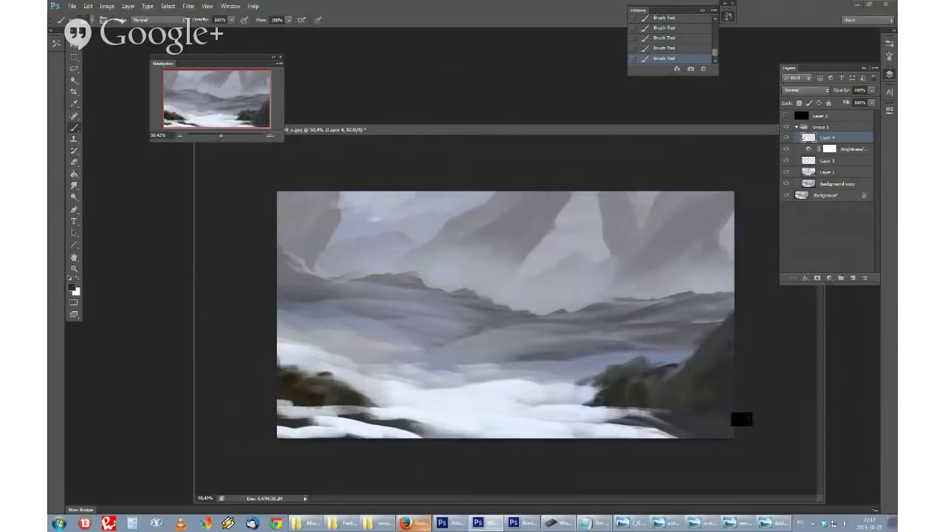
Step: Undo the trial stroke on the hills, change the brush, and paint dark rock patches across the midground hills
drag(590, 329, 602, 336)
key(ctrl+z)
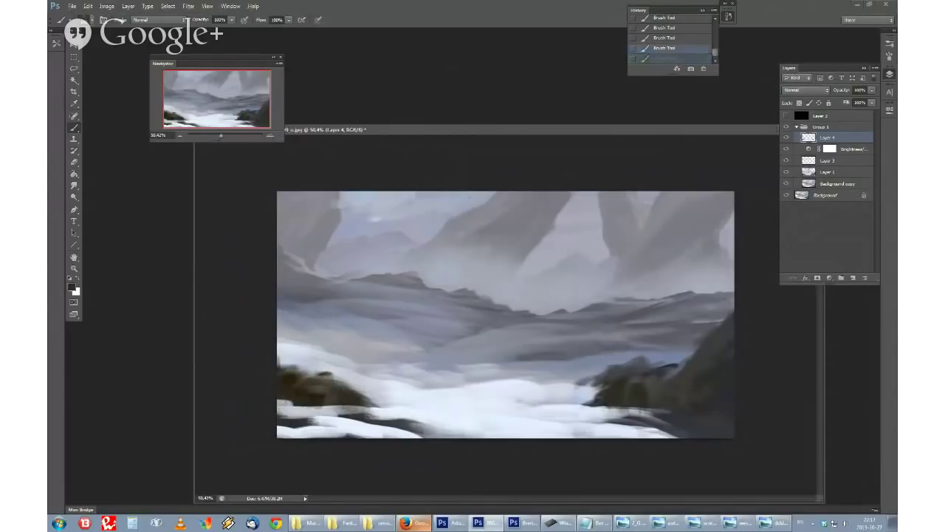
right_click(499, 228)
click(541, 179)
mouse_move(615, 347)
mouse_down()
mouse_move(638, 324)
mouse_move(680, 347)
mouse_up()
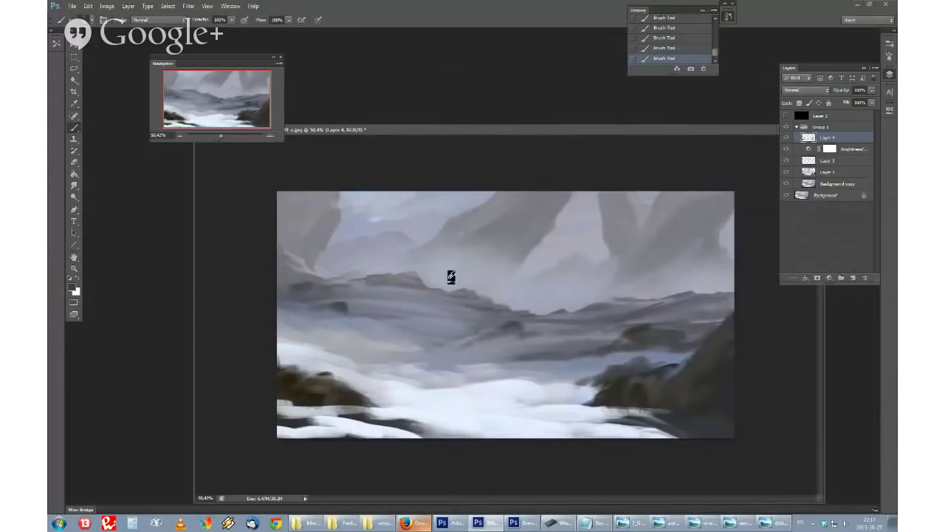
Step: Sample light grey from the distant mountains, flip the canvas horizontally, and dab the grey onto the right side of the ridgeline
scroll(452, 277, down, 2)
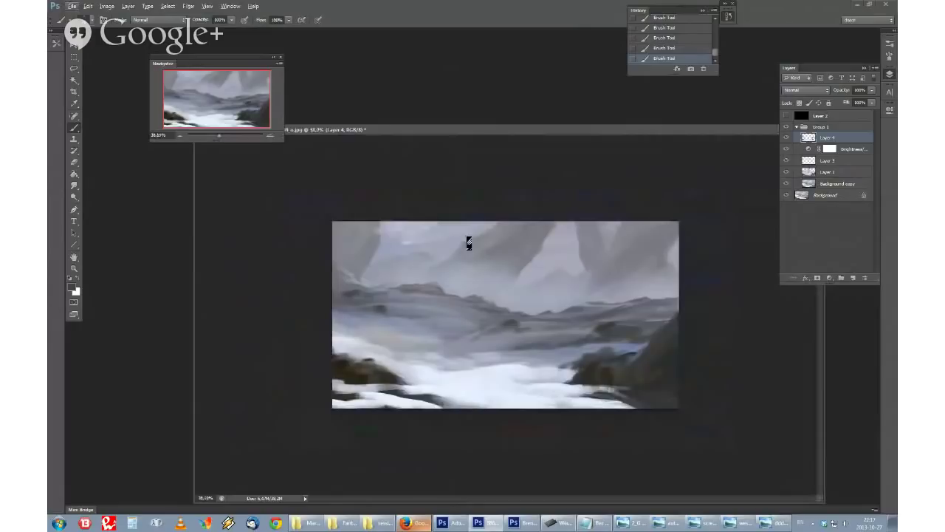
alt+click(469, 242)
key(ctrl+shift+h)
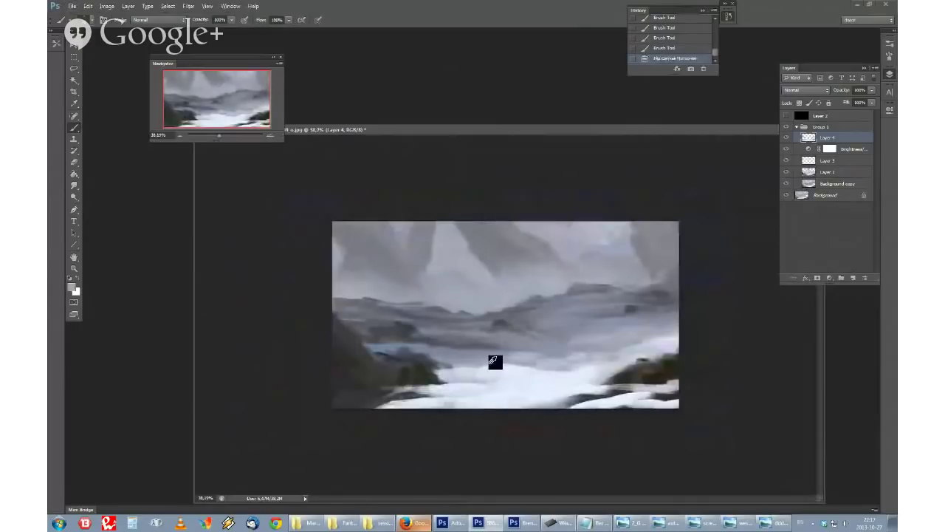
right_click(494, 362)
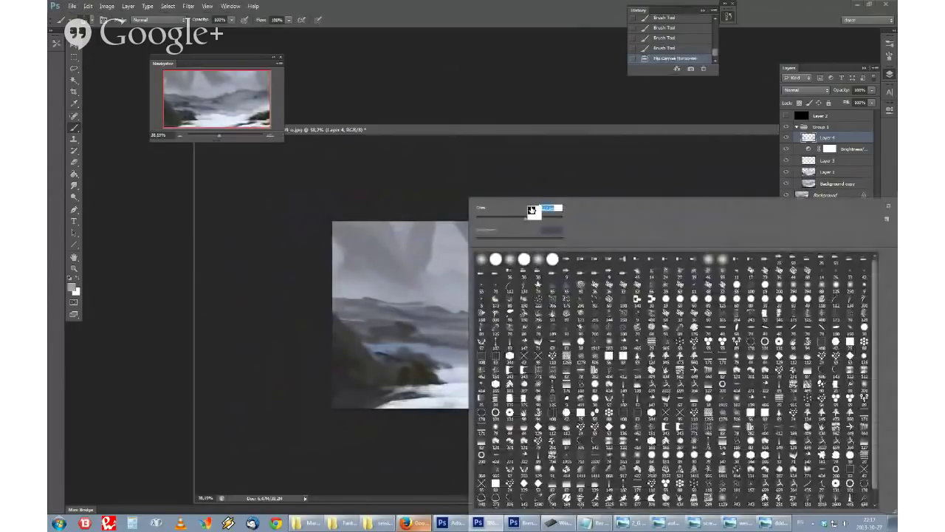
double_click(567, 300)
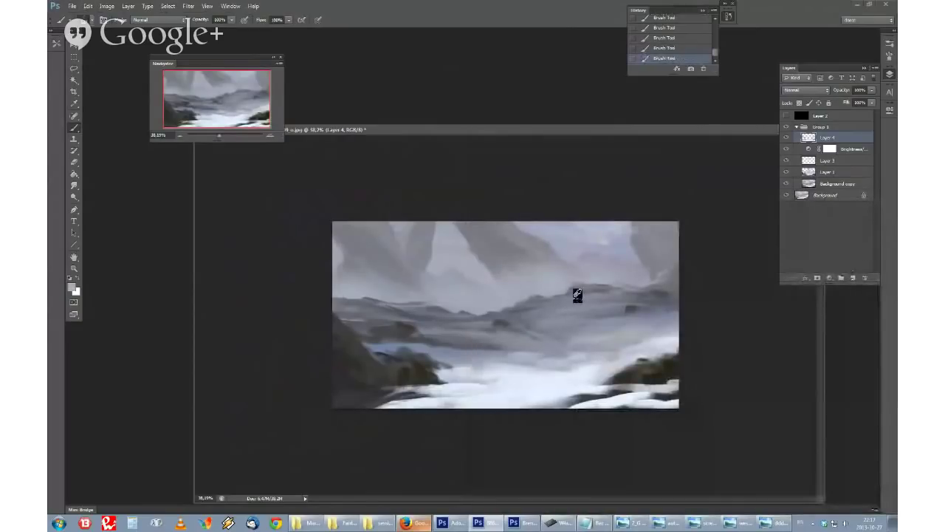
Step: Sample a dark tone from the left foreground rock and paint a dark overhang across the painting's upper-right corner
alt+click(364, 358)
right_click(533, 221)
click(576, 180)
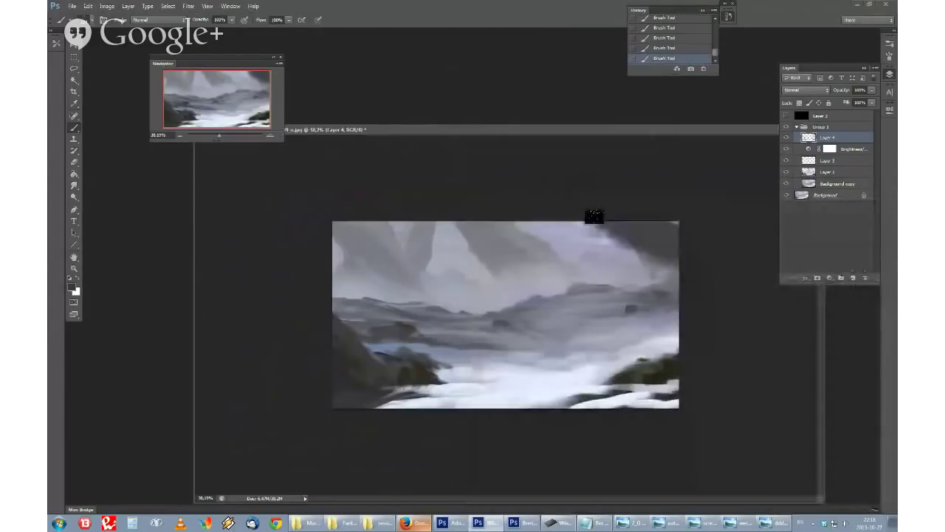
right_click(519, 221)
click(568, 192)
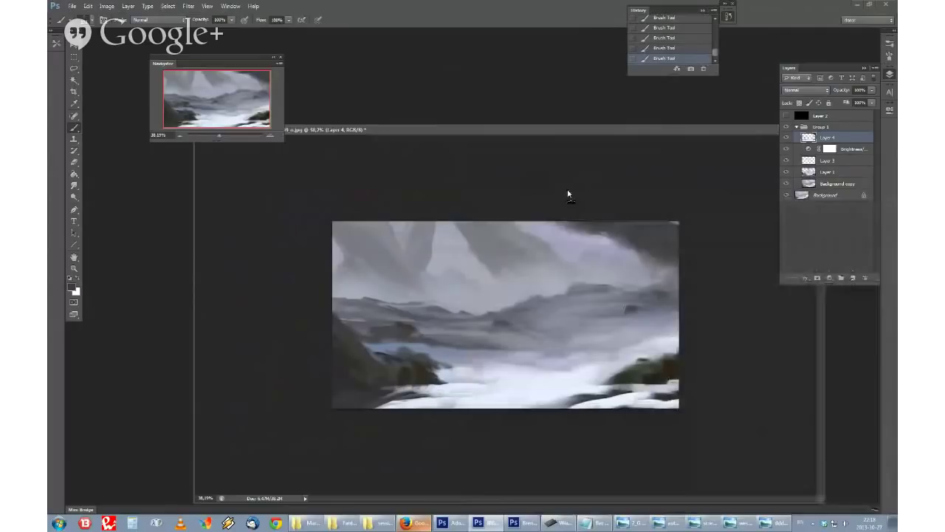
Step: Undo the last stroke, sample the overhang's dark tone, and refine the overhang's inner edge in the painting's upper-right corner
key(ctrl+z)
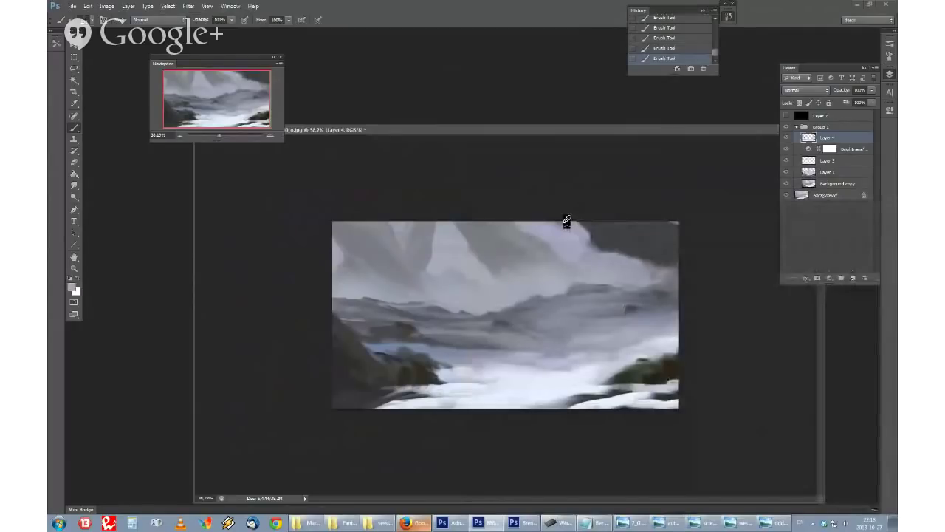
alt+click(613, 235)
drag(581, 229, 554, 217)
alt+click(631, 235)
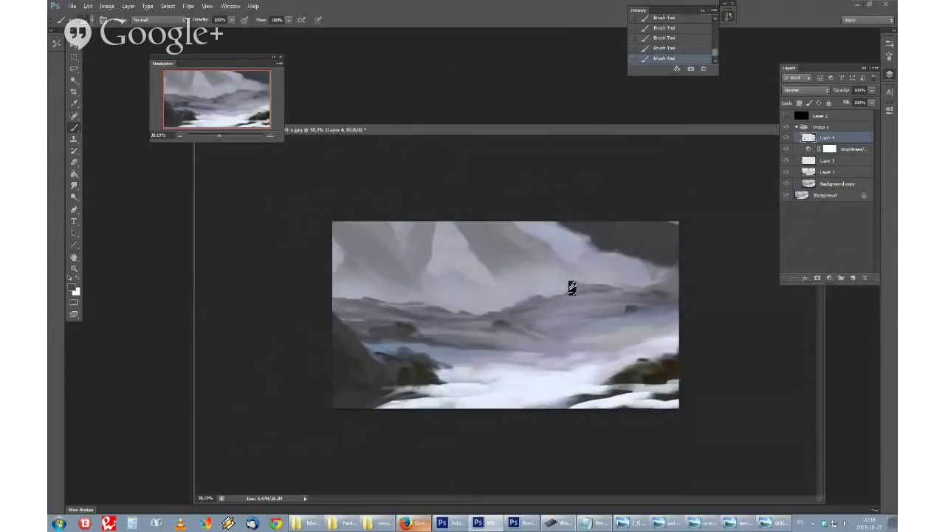
Step: Choose a near-white colour, adjust the brush, and paint snow highlights along the ridgeline on the painting's right side
click(71, 288)
drag(244, 106, 228, 95)
click(415, 89)
right_click(491, 229)
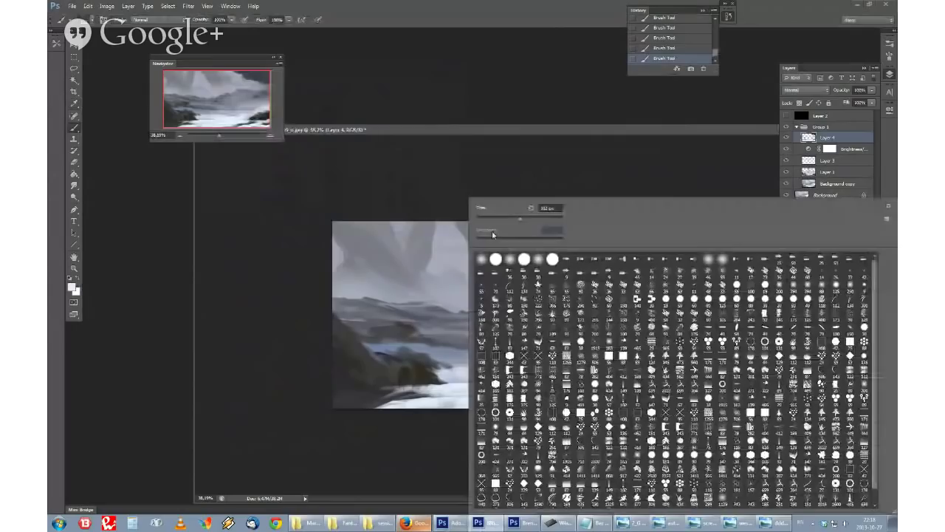
click(502, 208)
key(Return)
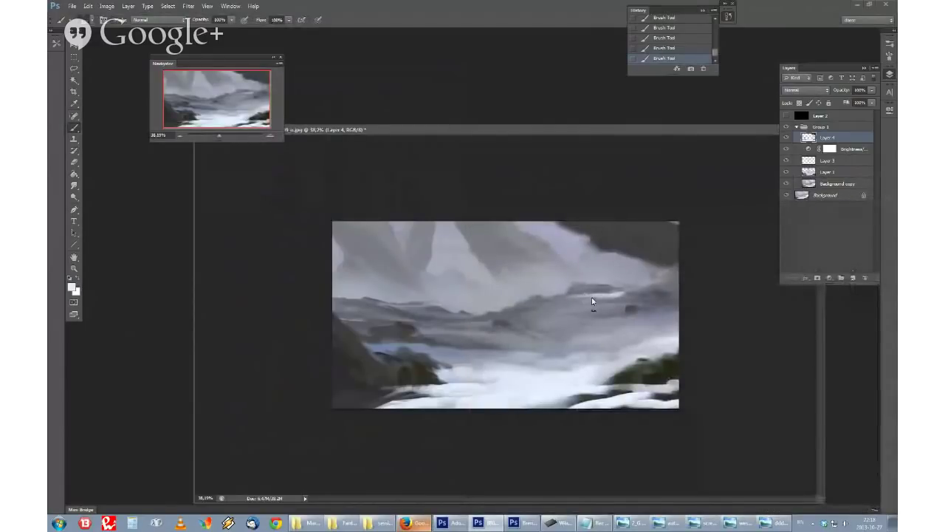
drag(604, 295, 650, 286)
drag(578, 295, 495, 311)
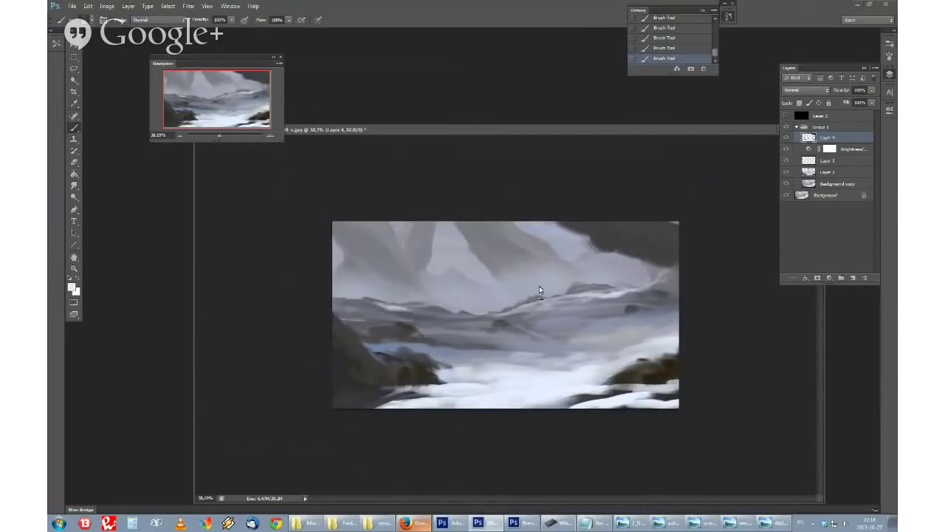
Step: Flip the canvas horizontally and extend the snow highlights across the left ridge and slope, blending with tones sampled nearby
key(ctrl+shift+h)
drag(405, 295, 401, 294)
mouse_move(413, 297)
mouse_down()
mouse_move(399, 293)
mouse_move(438, 292)
mouse_move(329, 291)
mouse_move(361, 283)
mouse_move(341, 281)
mouse_up()
alt+click(365, 269)
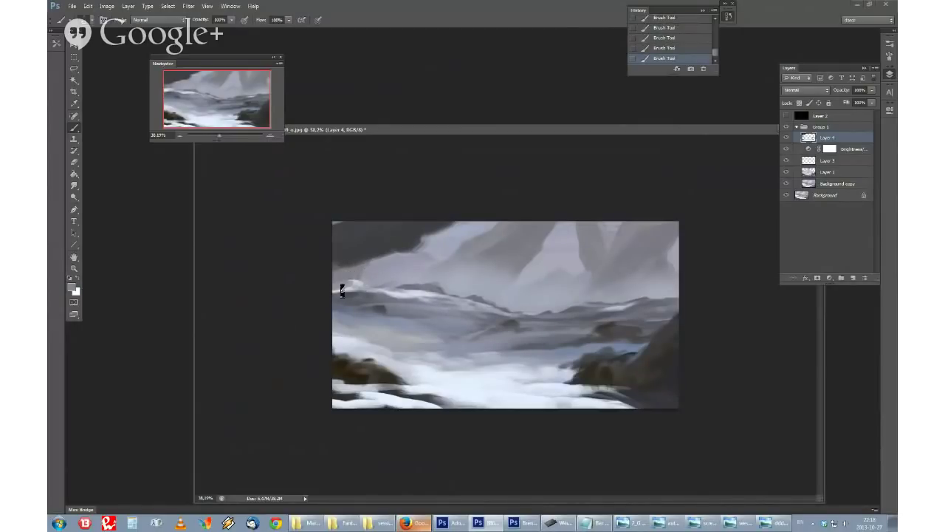
alt+click(358, 280)
alt+click(339, 291)
right_click(456, 283)
key(Escape)
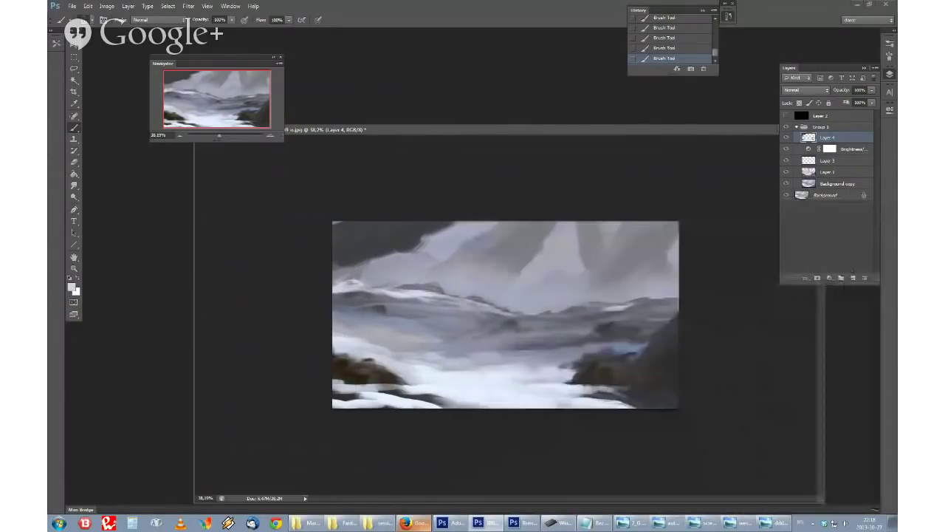
mouse_move(337, 285)
mouse_down()
mouse_move(369, 283)
mouse_move(489, 332)
mouse_up()
Step: Sample blue-grey tones from the hills, shrink the brush, adjust the colour, and paint the midground slopes above the valley floor
alt+click(363, 306)
alt+click(442, 325)
key(bracketleft)
key(bracketleft)
key(bracketleft)
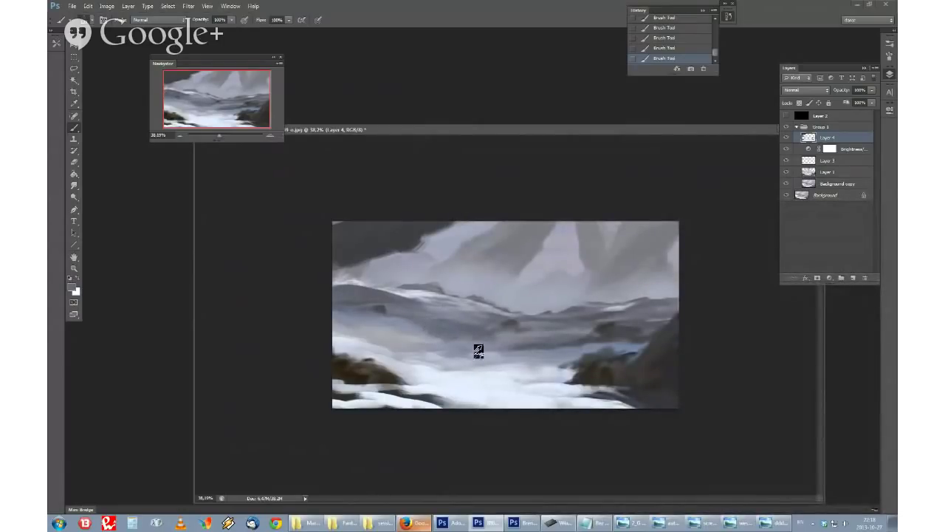
click(73, 283)
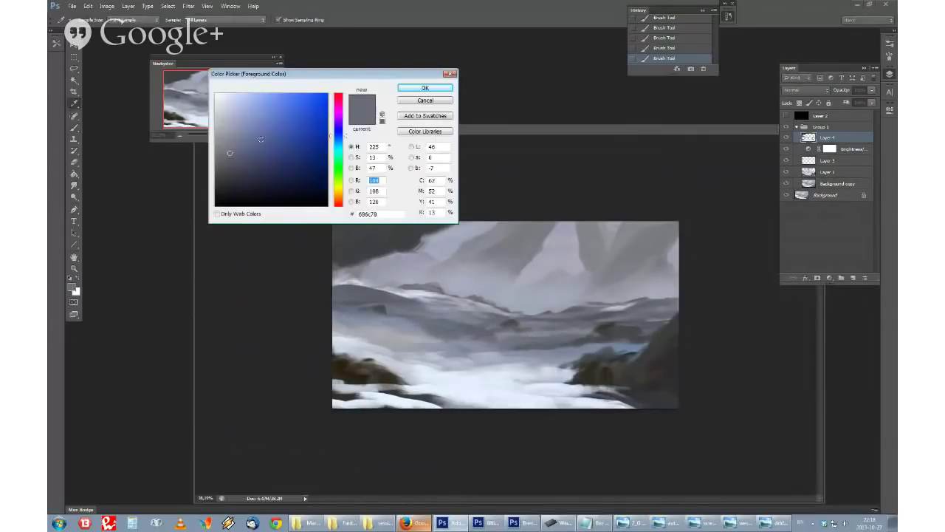
click(418, 89)
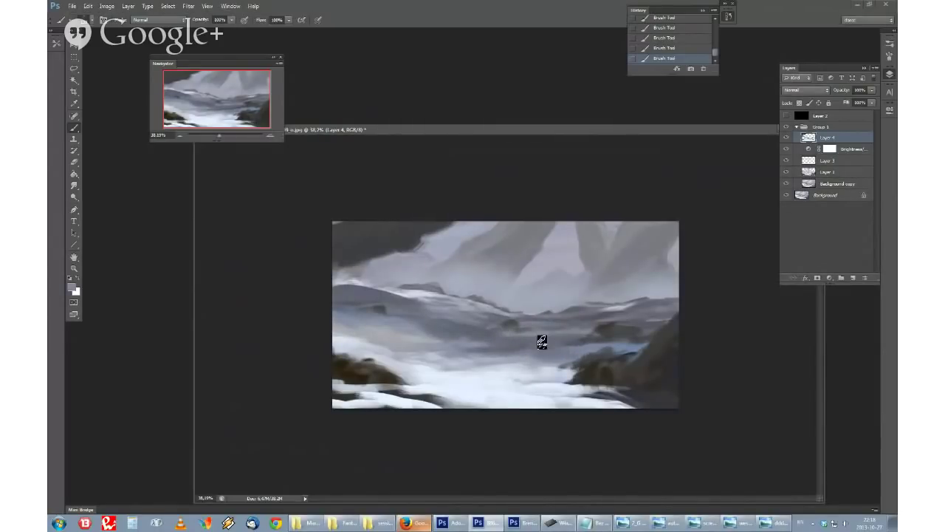
click(580, 341)
click(631, 352)
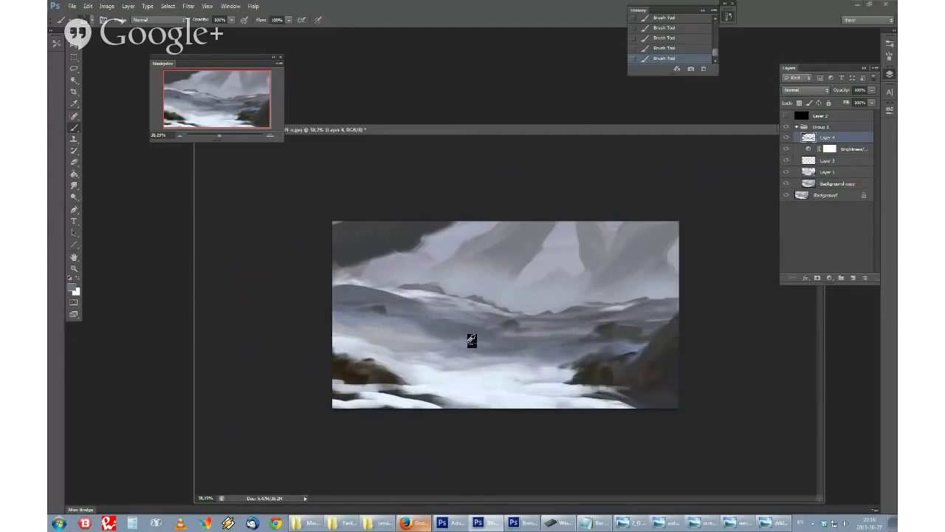
Step: Set the foreground colour to a pale blue with hue 212, saturation 19% and brightness 100%
scroll(391, 275, down, 3)
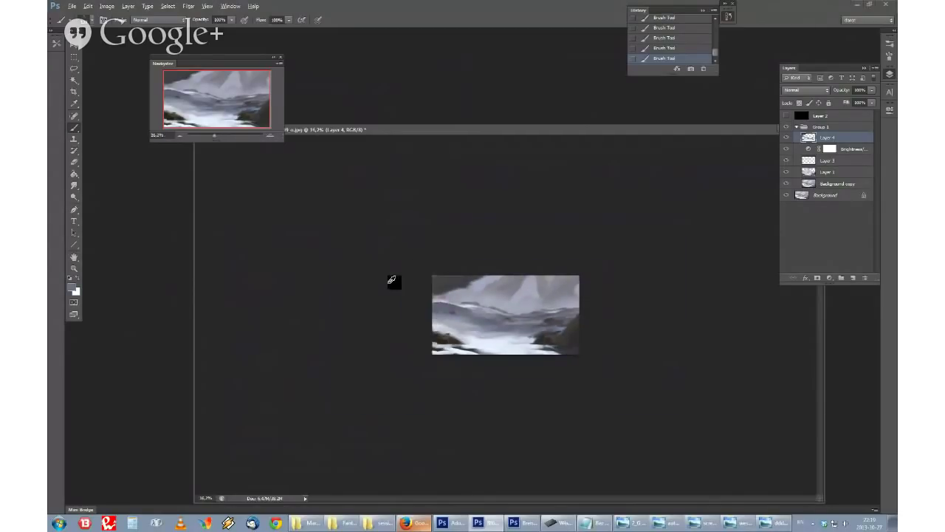
scroll(391, 276, up, 3)
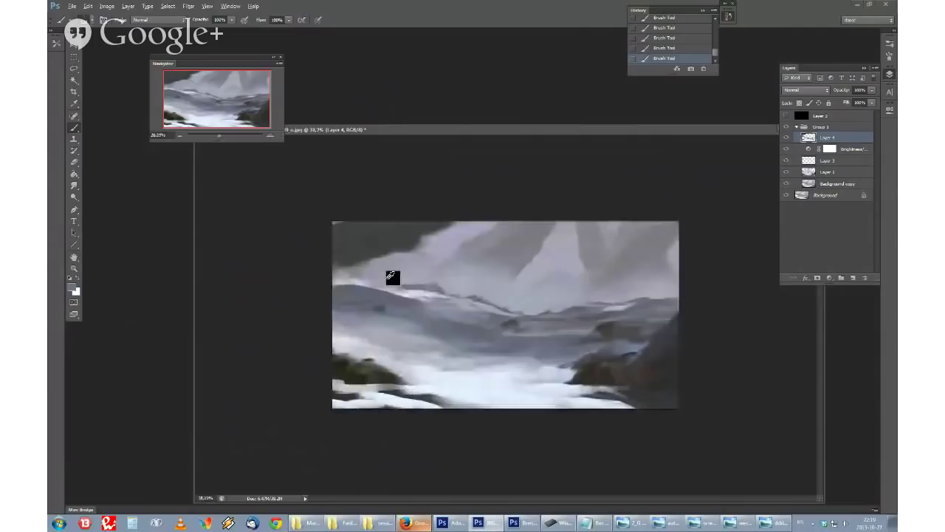
click(72, 288)
click(338, 195)
click(245, 101)
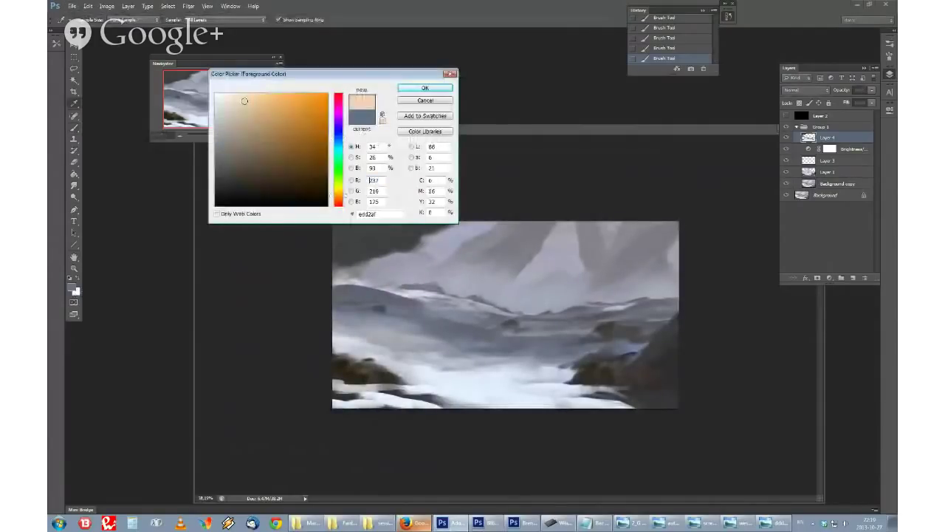
drag(245, 100, 236, 93)
click(338, 148)
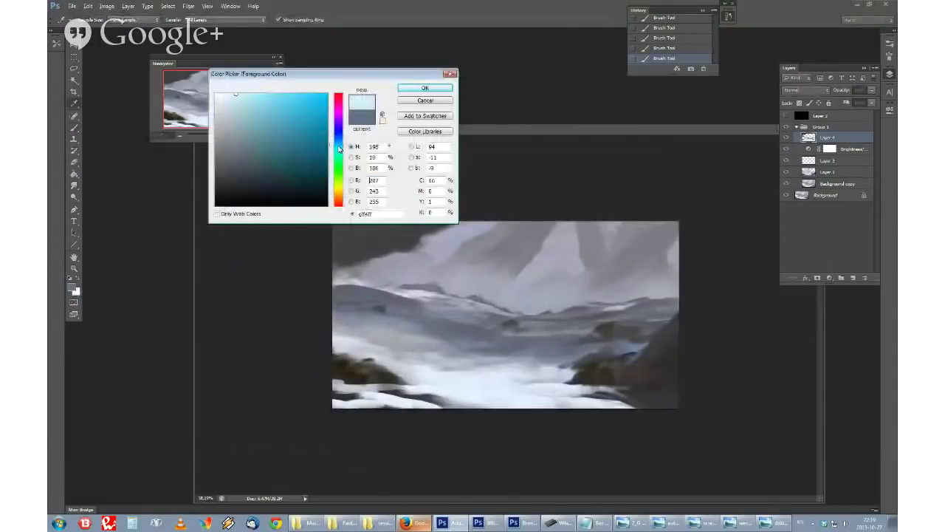
click(425, 87)
Step: Reduce the brush size and dab the pale blue onto the snowy ridge near the middle of the painting
right_click(522, 225)
key(Escape)
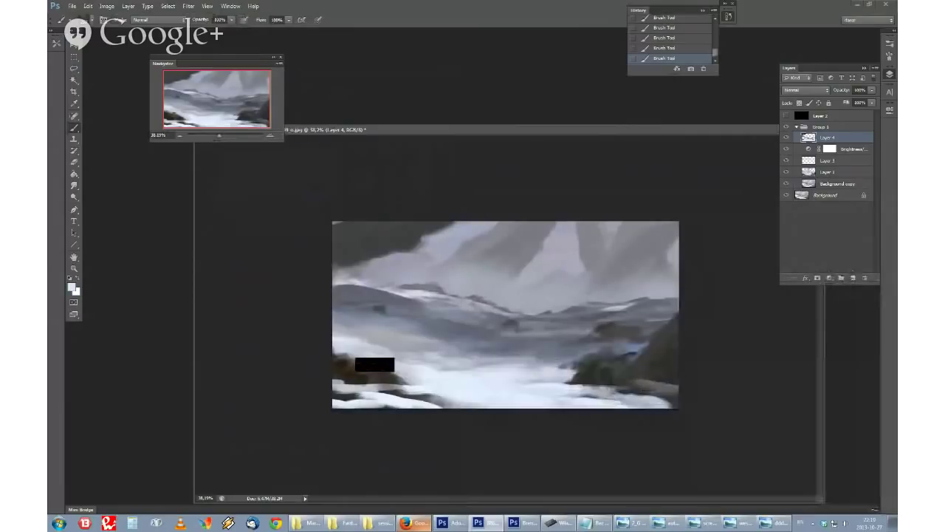
right_click(508, 236)
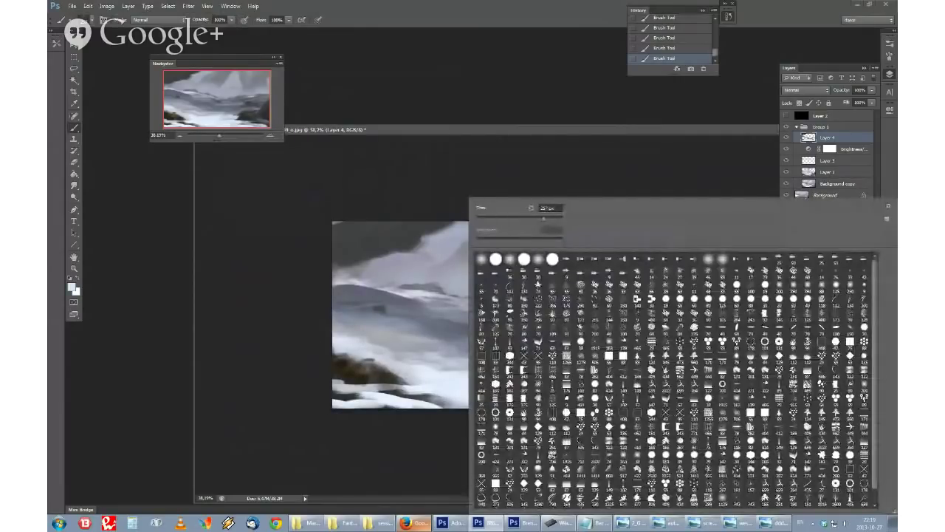
drag(544, 219, 484, 218)
click(446, 302)
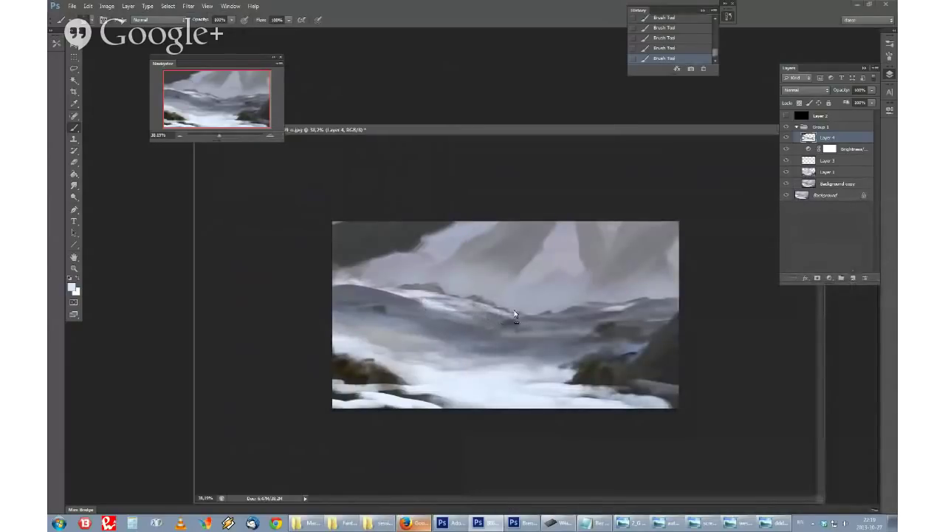
Step: Shift the foreground colour to a muted light violet with hue 270 and dab it onto the snowy slope of the left ridge
click(71, 287)
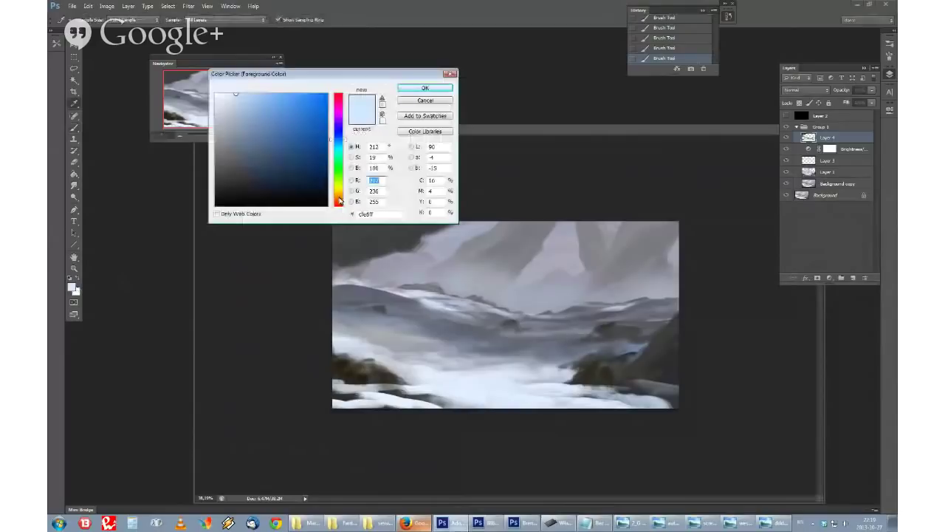
click(339, 121)
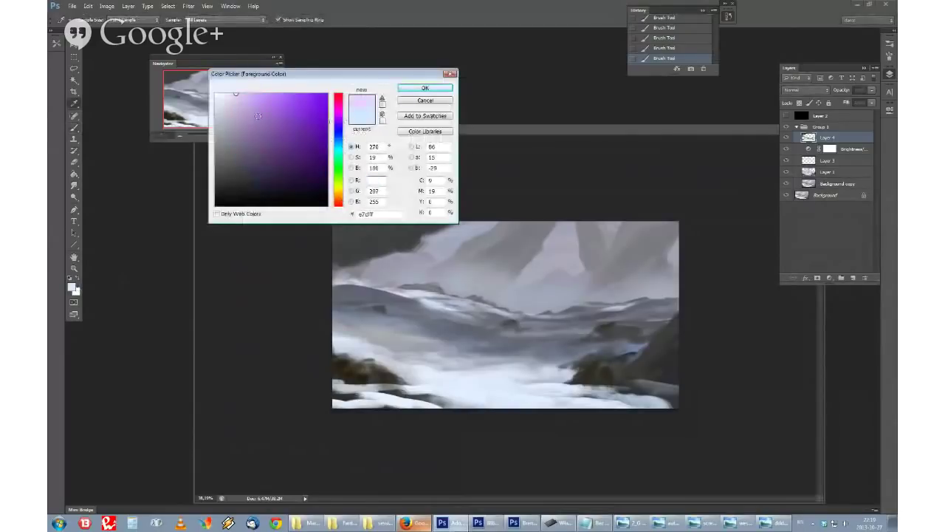
click(425, 88)
right_click(470, 198)
click(417, 303)
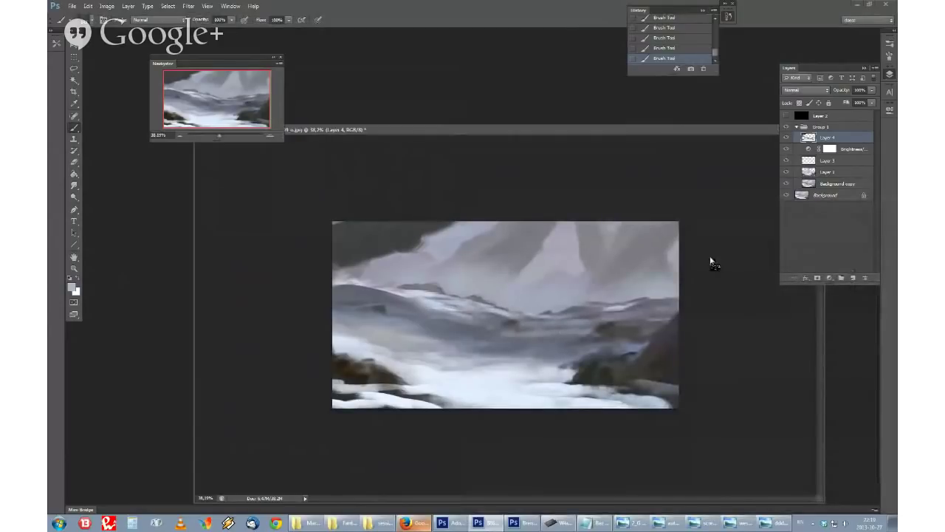
Step: Flip the canvas horizontally and add a new layer with its blend mode set to Overlay
key(alt)
key(ctrl+alt+h)
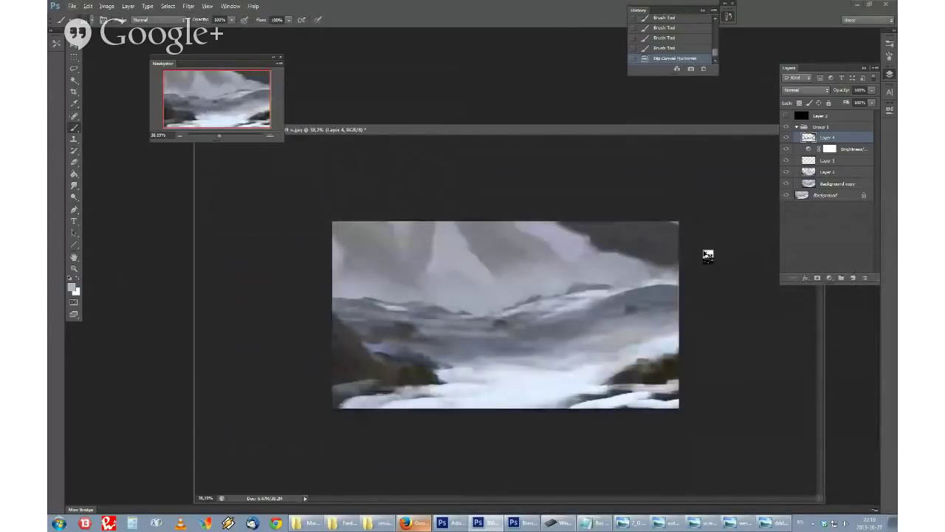
click(846, 281)
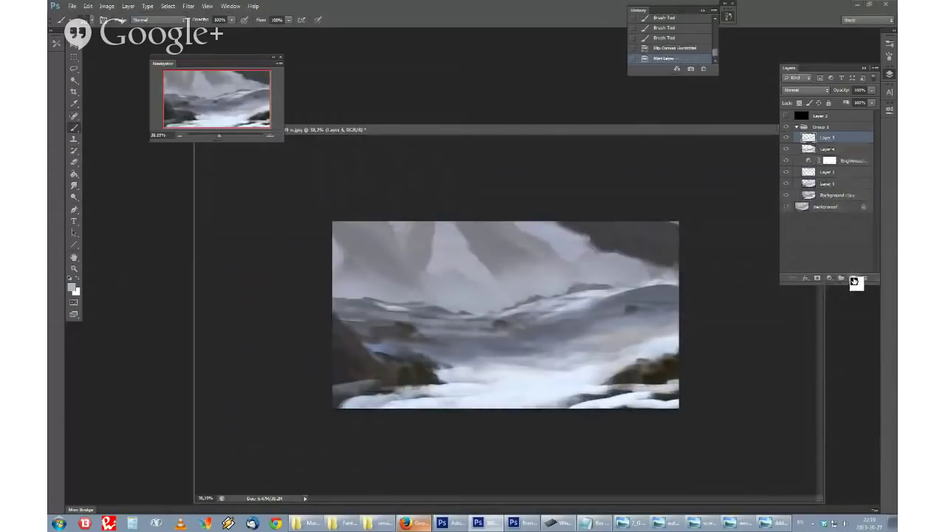
click(797, 90)
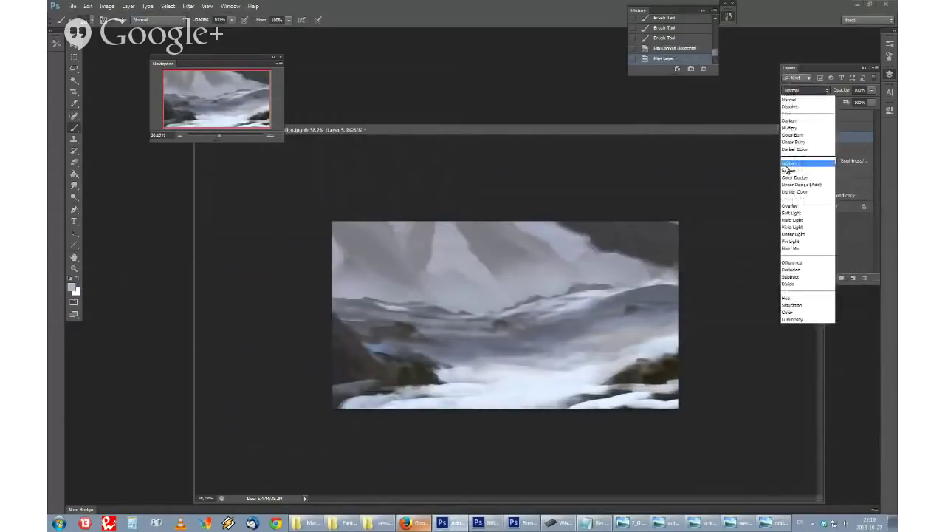
click(793, 205)
Step: Choose a large soft round brush and lighten the distant mountains in the upper left on the Overlay layer
right_click(488, 271)
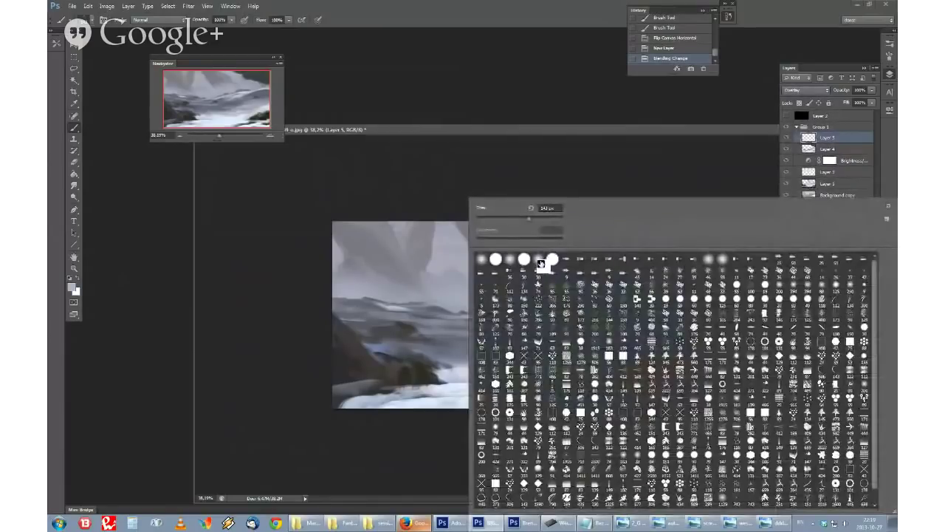
click(541, 264)
click(468, 197)
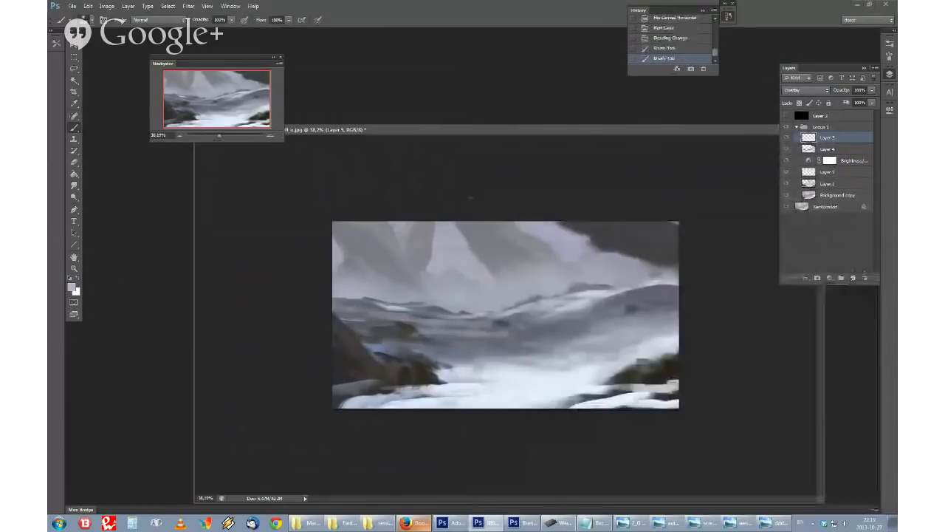
right_click(585, 246)
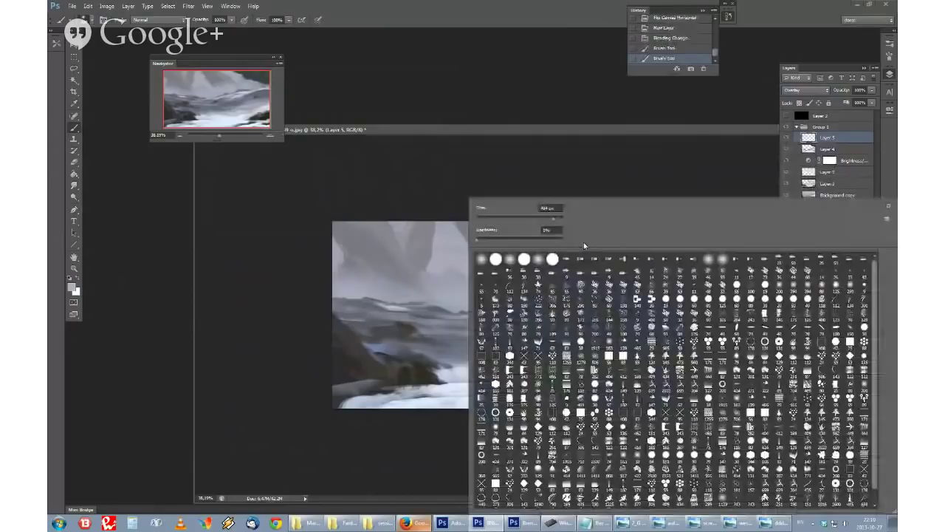
drag(370, 229, 345, 242)
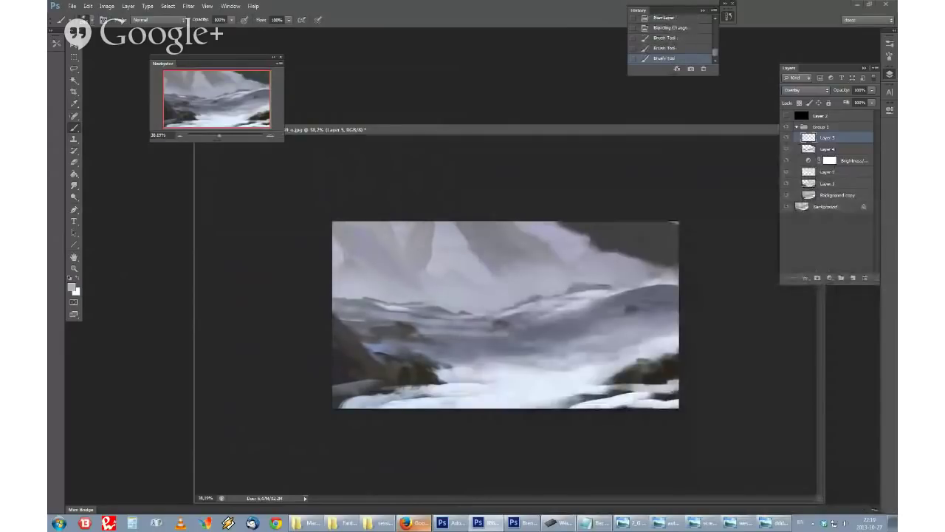
Step: Erase parts of the Overlay lightening over the left and central distant mountains with a soft eraser
key(e)
right_click(413, 261)
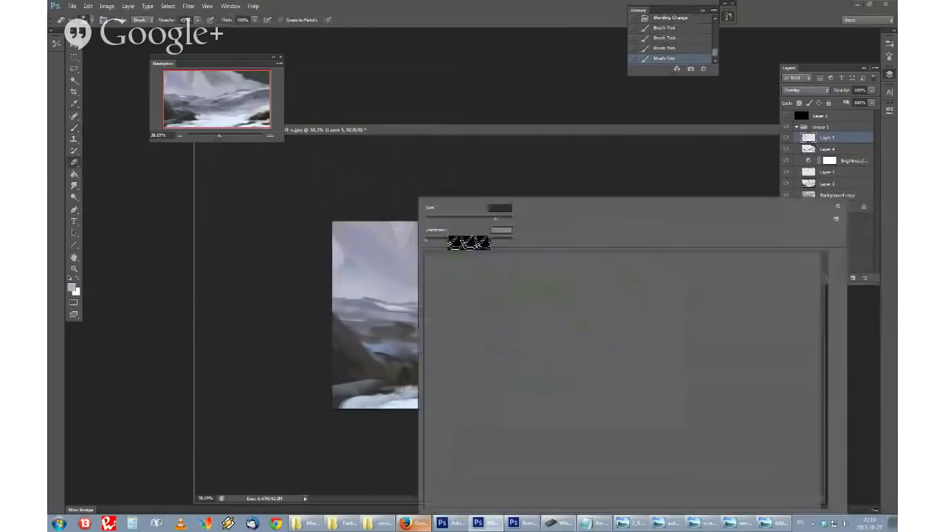
click(495, 221)
key(Return)
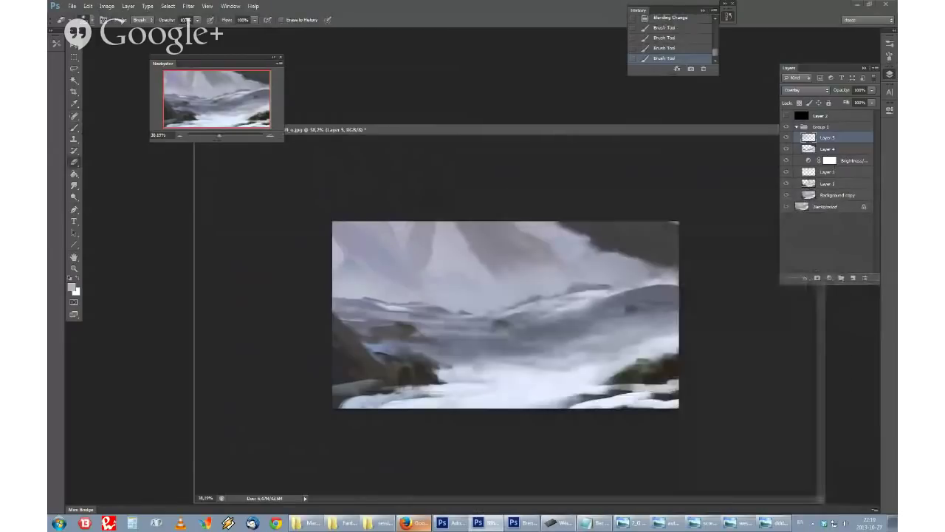
drag(362, 237, 351, 259)
scroll(544, 357, down, 5)
scroll(505, 315, up, 4)
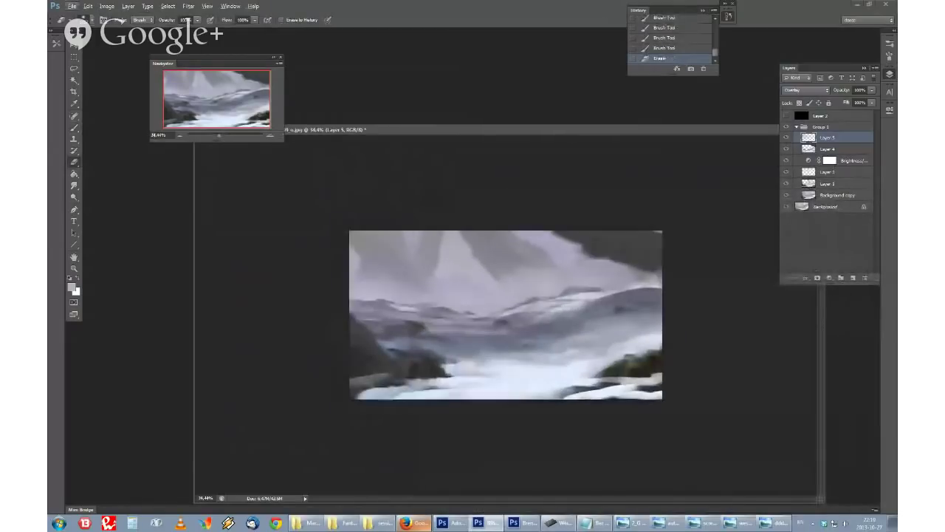
drag(452, 259, 473, 291)
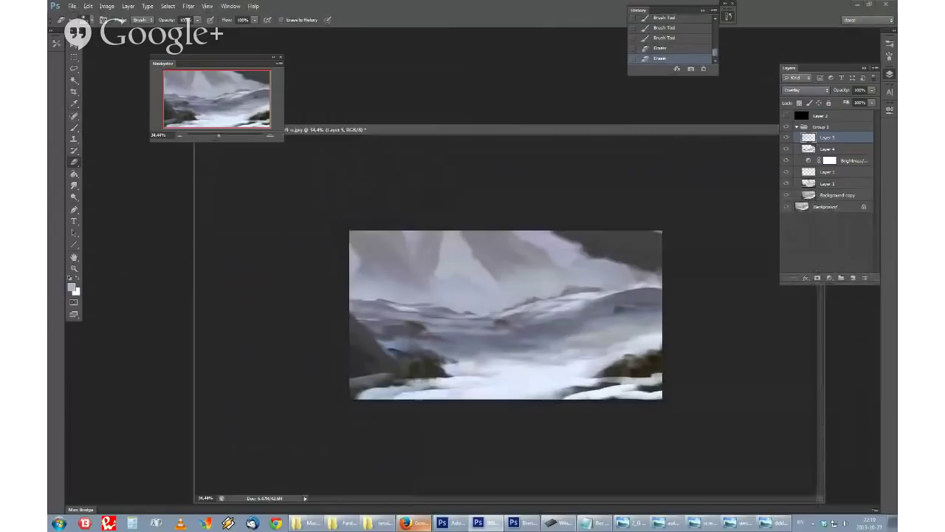
Step: Resize the soft brush and paint a light glow over the left mountain base, central hills and right ridge on the Overlay layer
key(b)
right_click(452, 198)
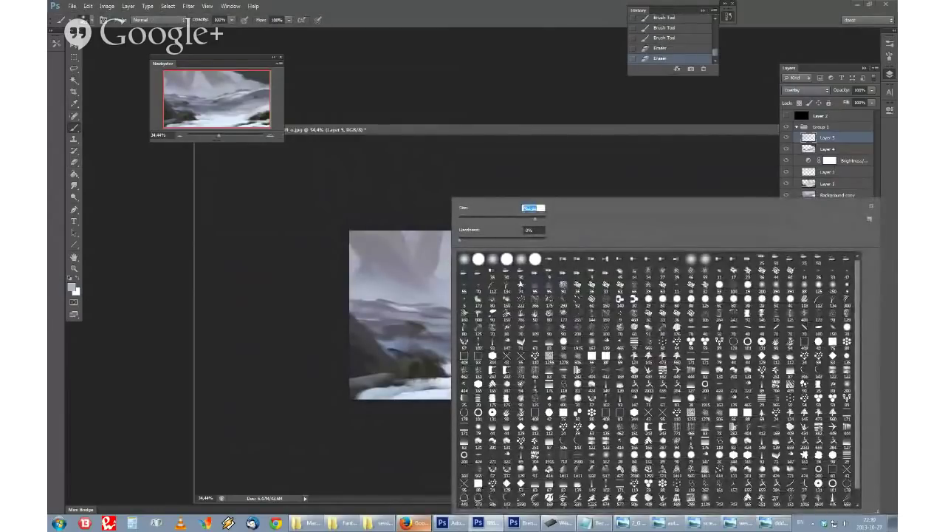
drag(366, 270, 400, 282)
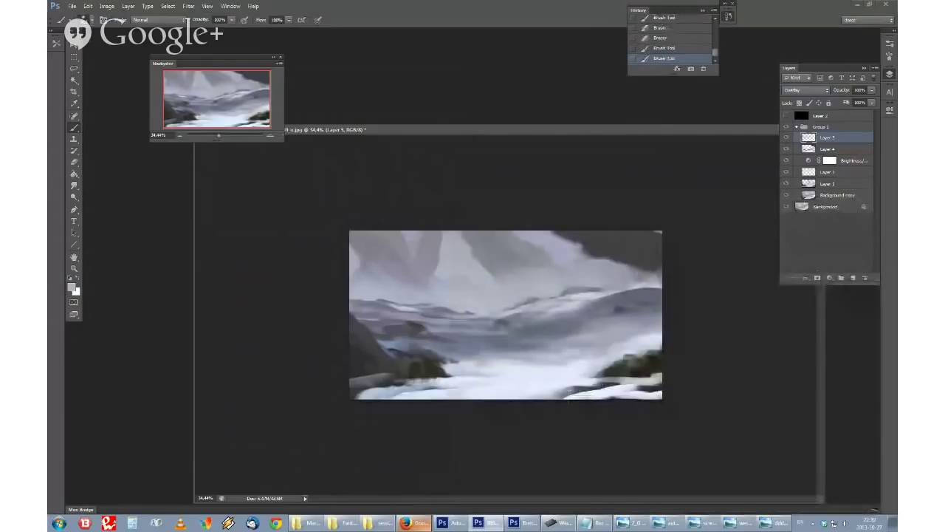
drag(526, 304, 545, 321)
drag(600, 288, 635, 274)
scroll(770, 211, down, 7)
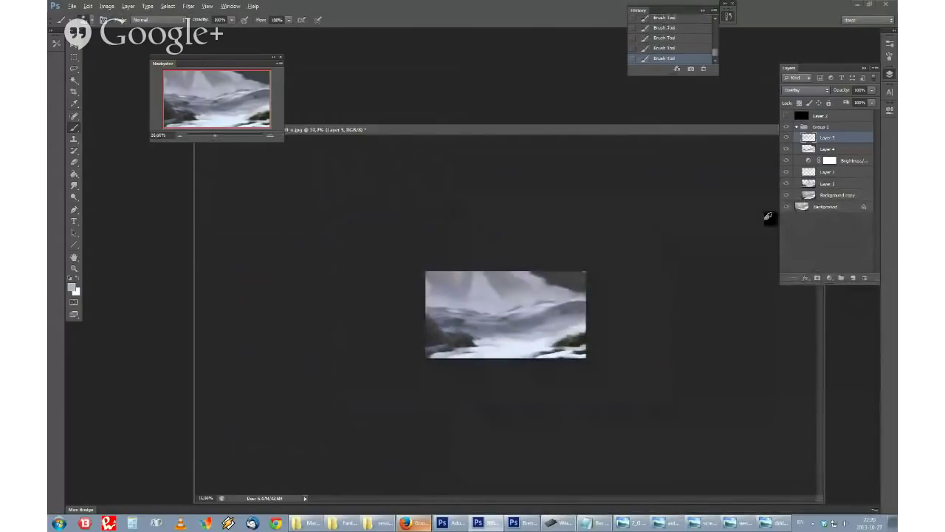
Step: Flip the canvas horizontally and paint a light pink tint over the distant mountains and left ridge on the Overlay layer
scroll(747, 240, up, 9)
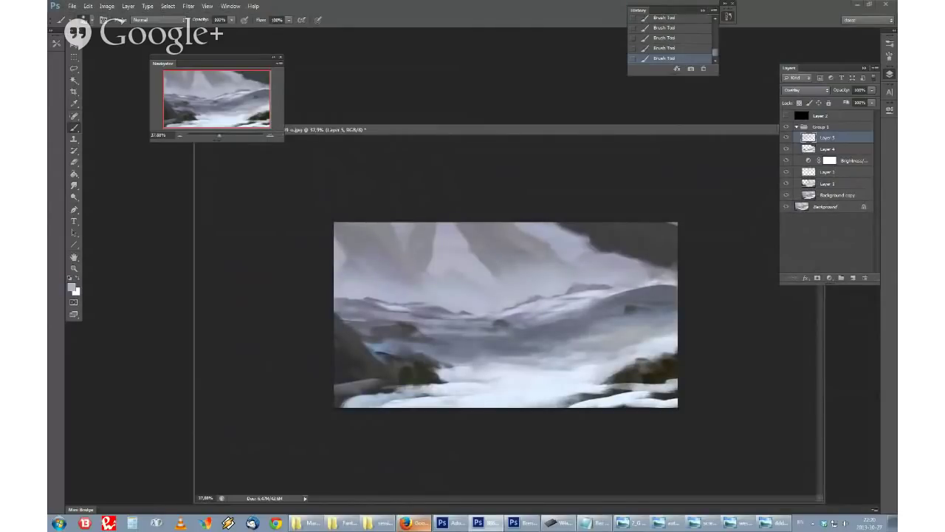
click(72, 287)
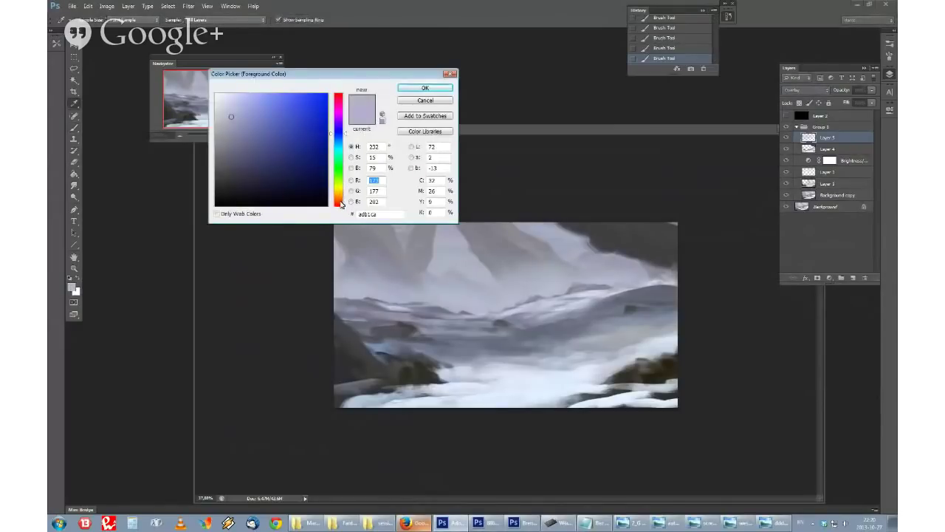
click(341, 202)
drag(255, 122, 245, 93)
click(425, 88)
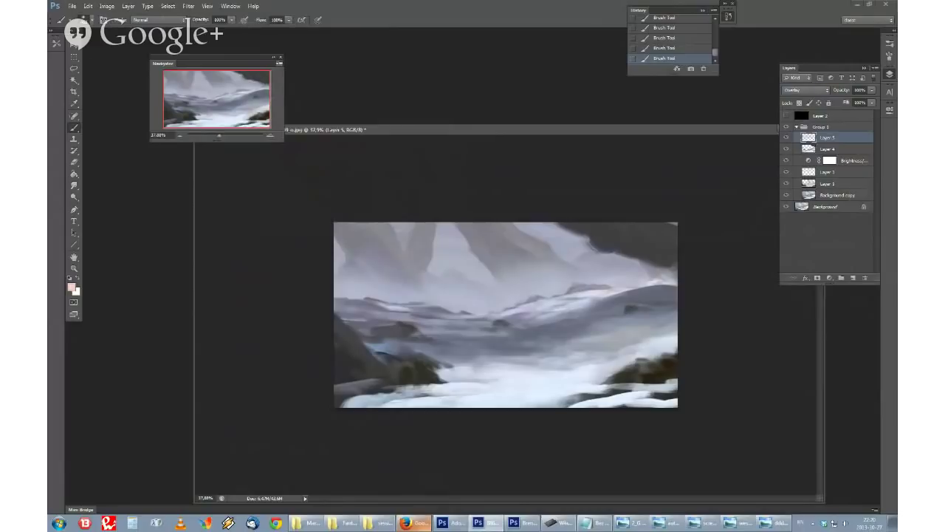
key(ctrl+shift+h)
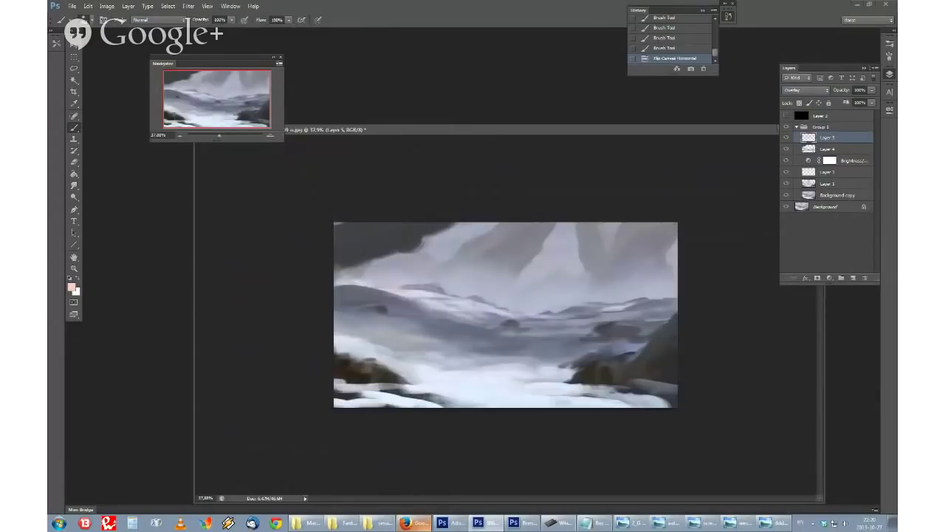
drag(543, 240, 568, 273)
Step: Shade the distant mountains and the upper-left overhang with a large soft dark brush on the Overlay layer
right_click(561, 332)
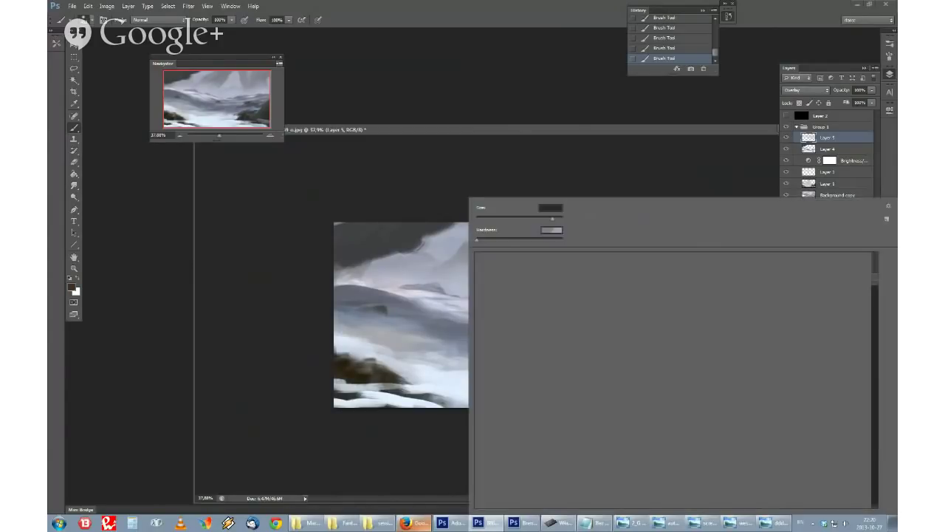
key(Escape)
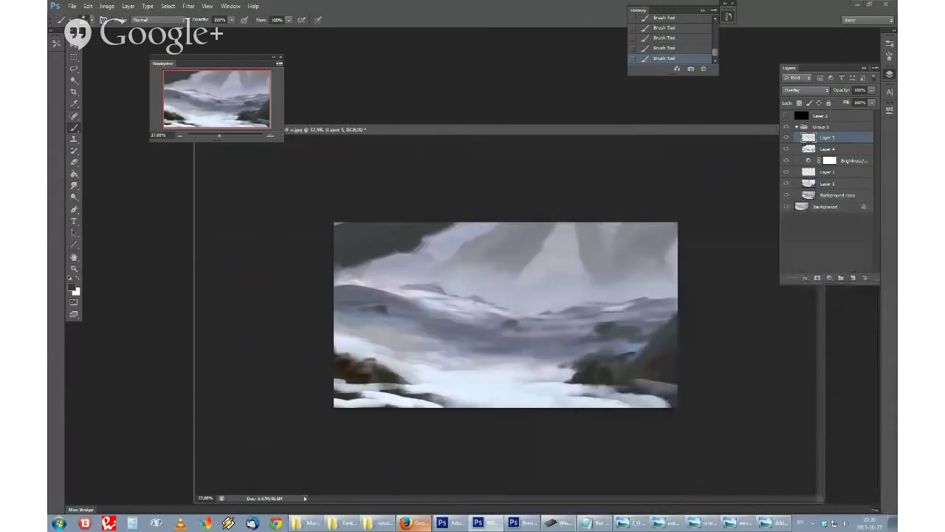
drag(636, 251, 355, 254)
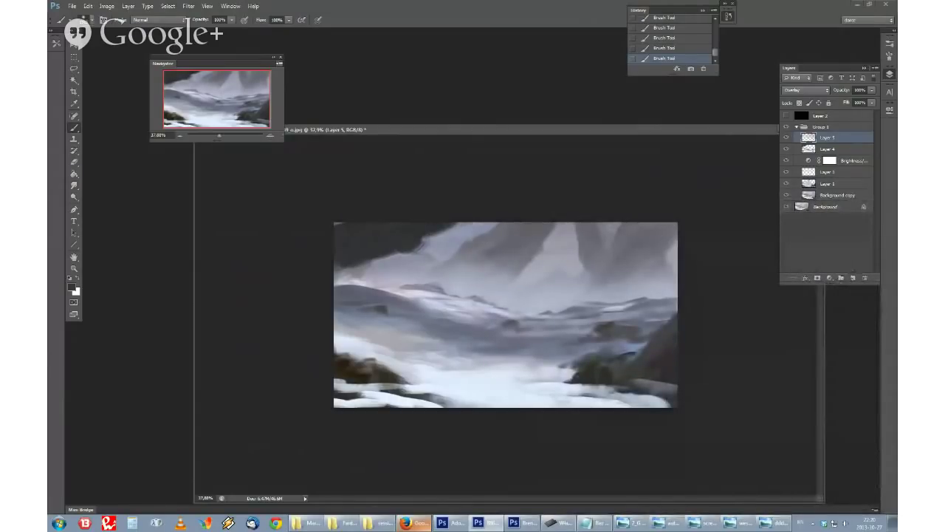
right_click(447, 296)
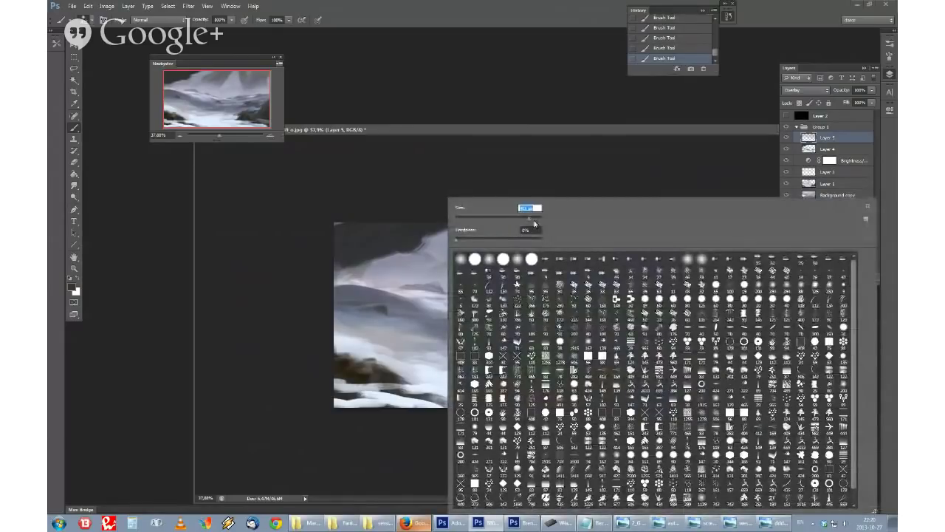
key(Return)
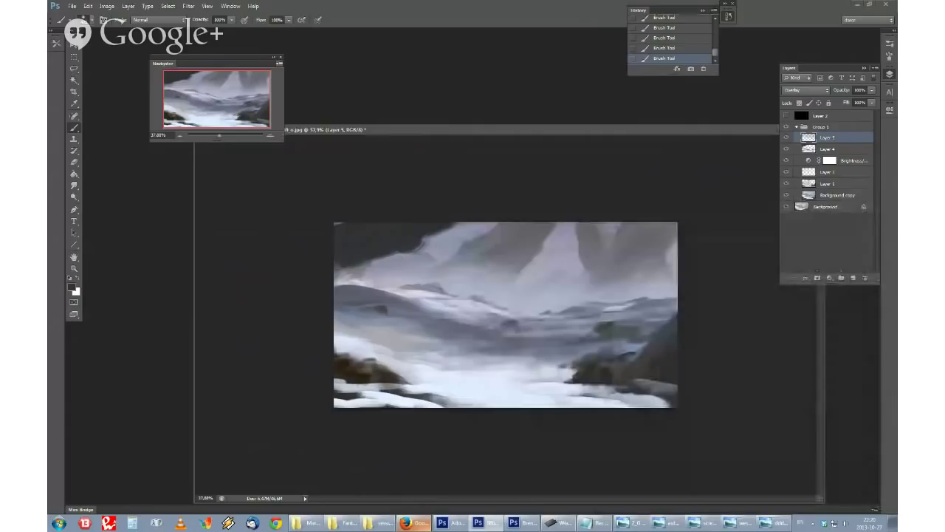
Step: Add a new Normal layer and paint snow strokes along the lower-right foreground with a different brush
click(853, 277)
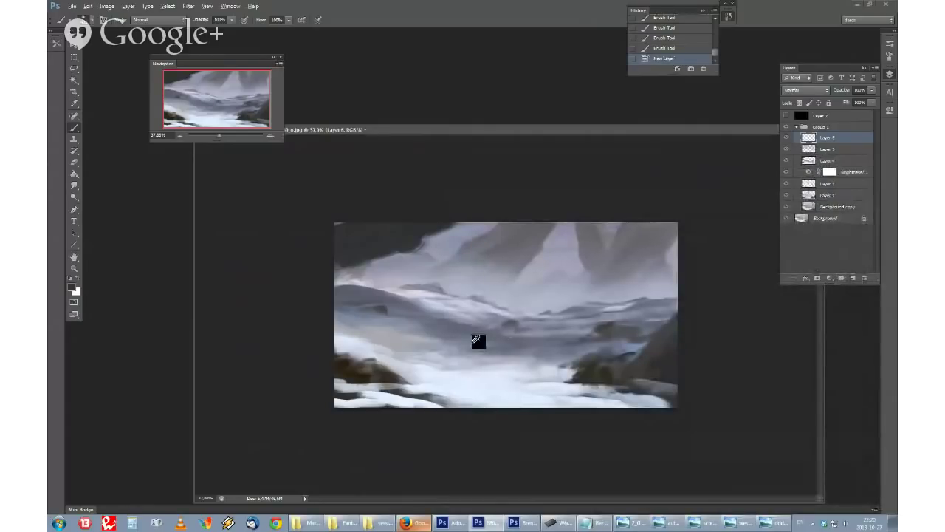
right_click(533, 288)
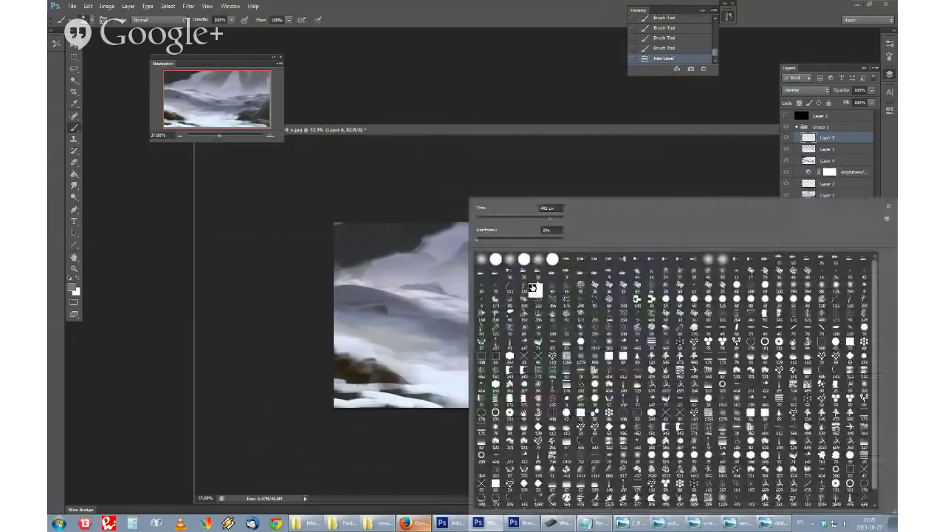
double_click(533, 288)
mouse_move(591, 385)
mouse_down()
mouse_move(632, 404)
mouse_move(675, 407)
mouse_up()
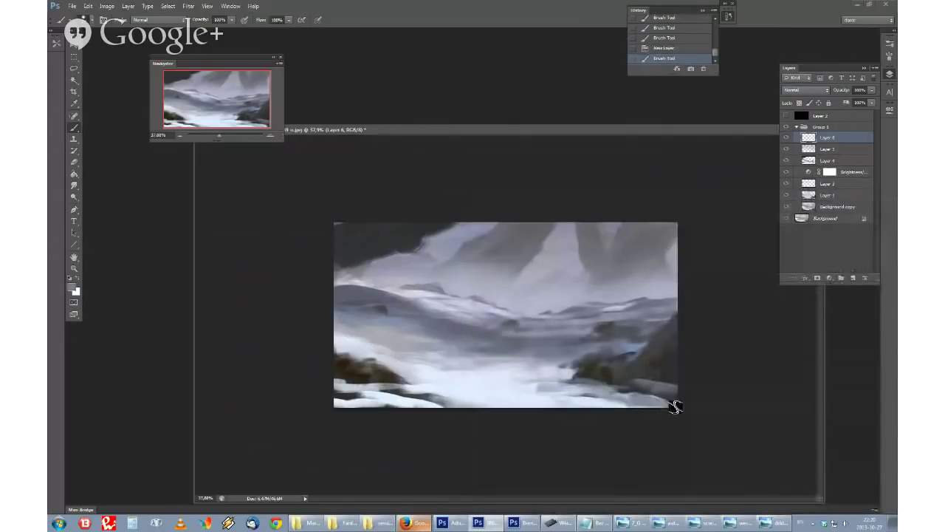
mouse_move(538, 405)
mouse_down()
mouse_move(434, 379)
mouse_move(486, 387)
mouse_move(443, 392)
mouse_move(451, 394)
mouse_move(513, 403)
mouse_move(469, 401)
mouse_move(541, 393)
mouse_move(409, 385)
mouse_move(625, 402)
mouse_up()
Step: Flip the canvas horizontally and paint near-white snow highlights along the crest of the right ridge
scroll(687, 342, down, 3)
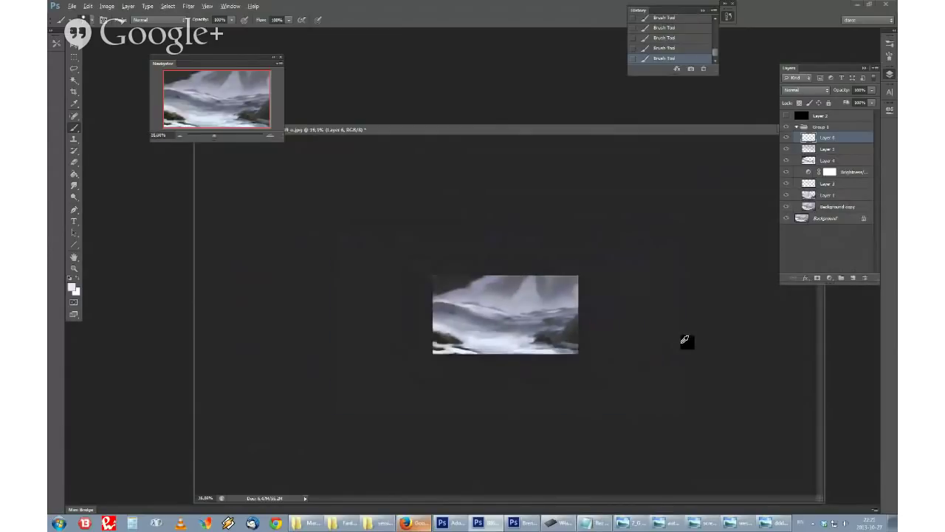
key(ctrl+shift+h)
scroll(652, 341, up, 3)
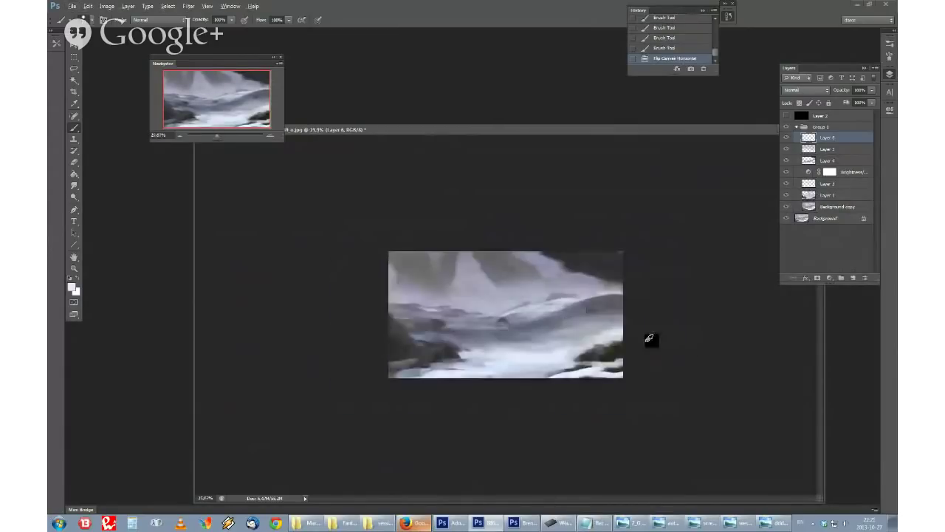
drag(581, 299, 515, 312)
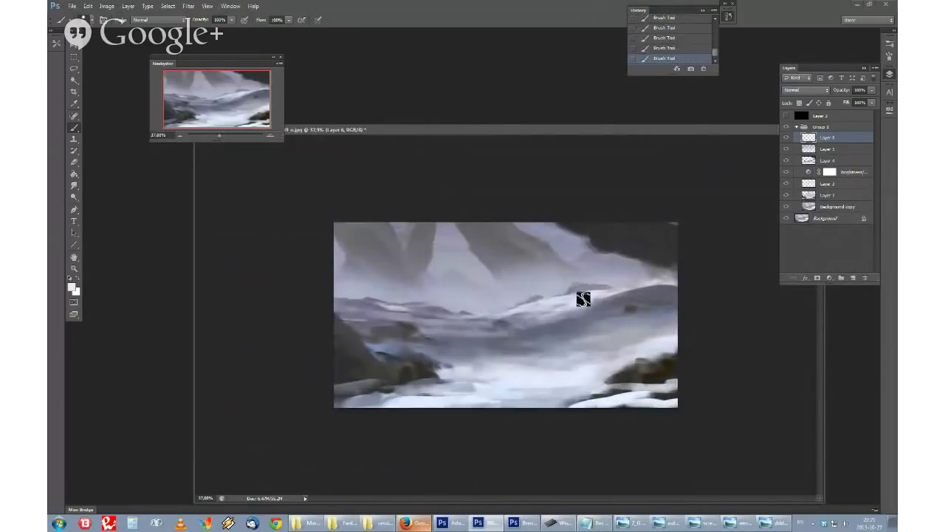
drag(582, 298, 628, 288)
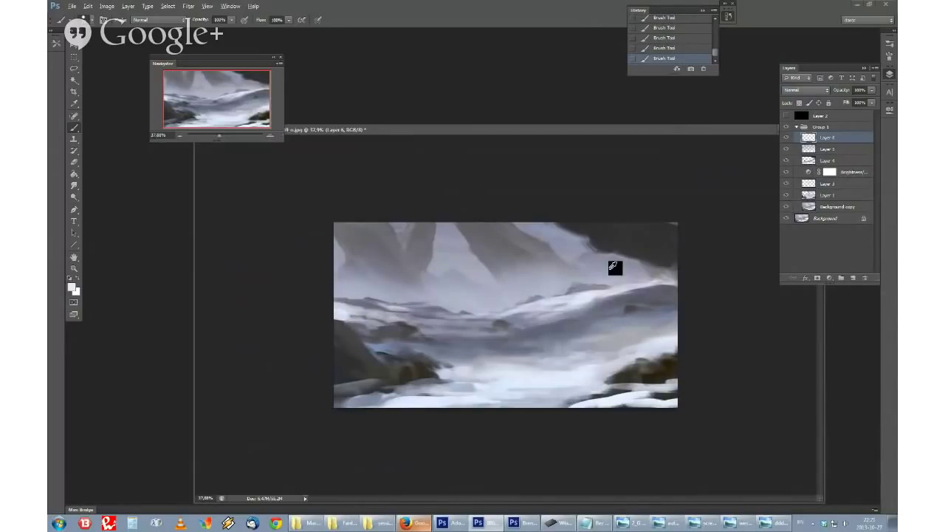
Step: Add a Brightness/Contrast adjustment layer with brightness lowered to -12 and the contrast raised
scroll(616, 268, down, 3)
scroll(567, 255, up, 2)
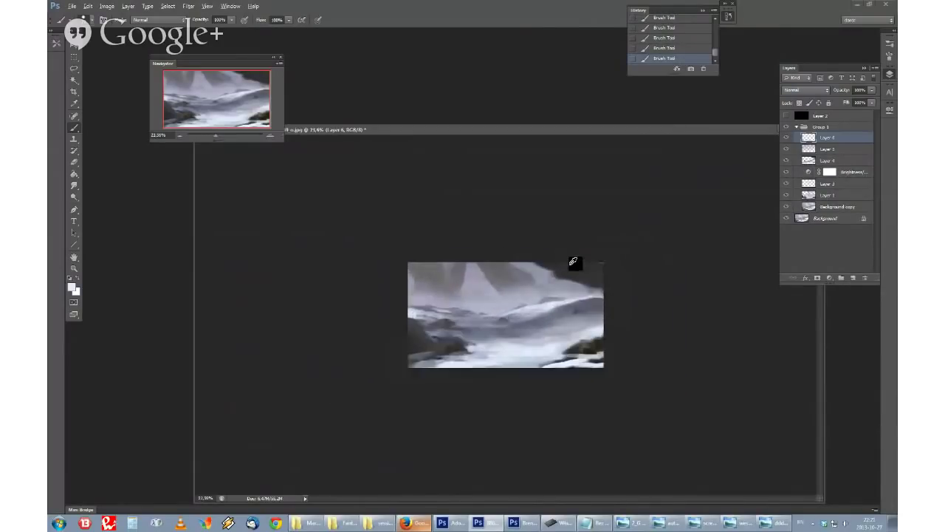
click(831, 279)
click(841, 320)
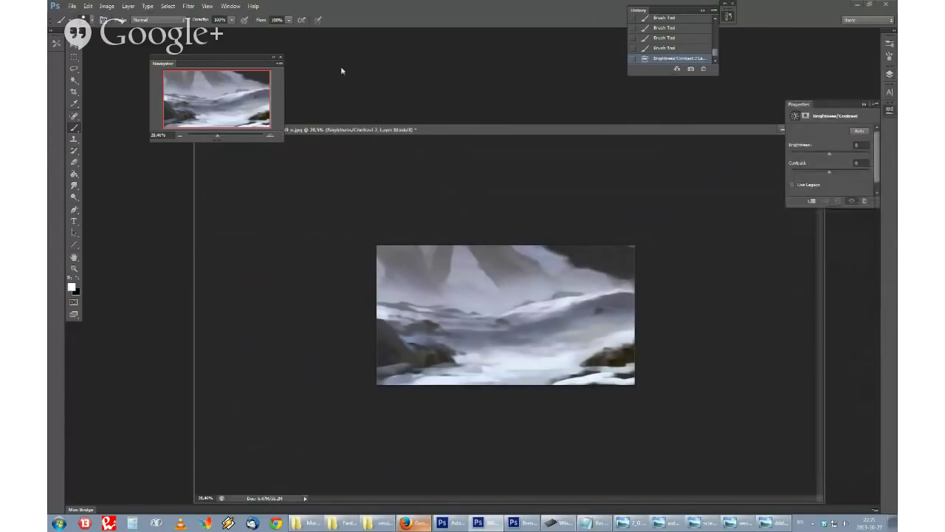
drag(841, 174, 826, 157)
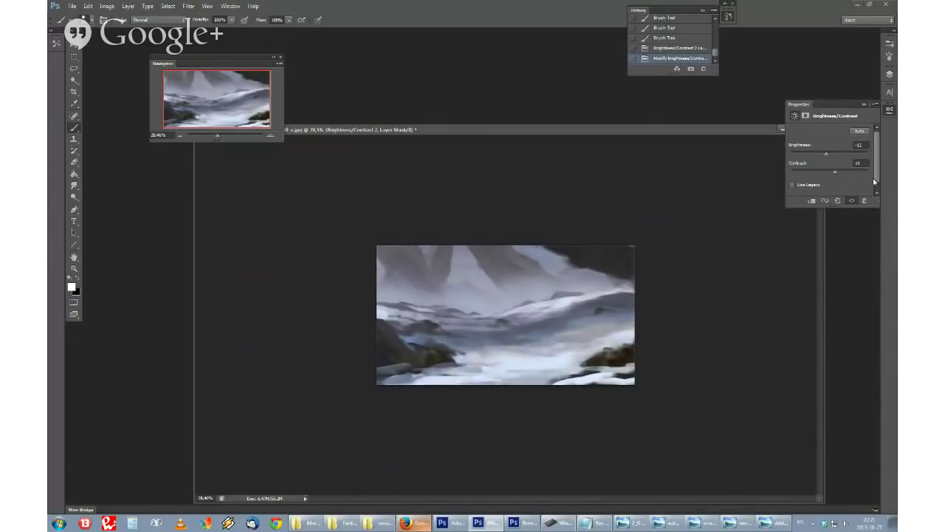
click(889, 80)
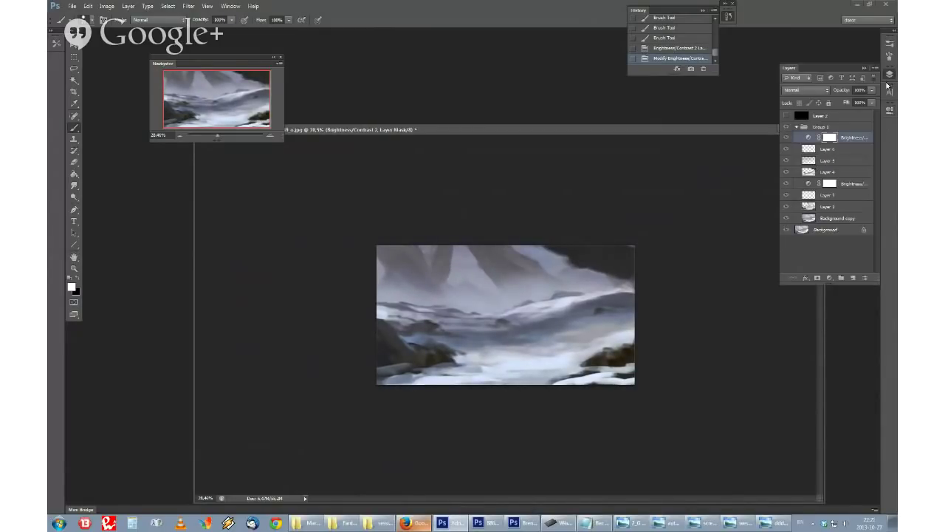
Step: Add a new layer and paint sampled grey-violet tones over the central ridges and the left hills with a textured brush
click(853, 277)
scroll(727, 312, up, 2)
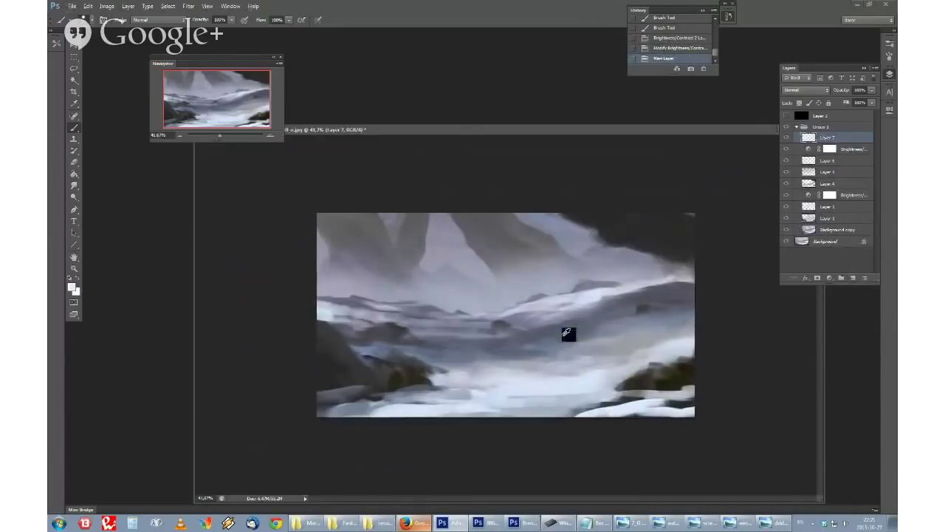
right_click(594, 332)
key(Return)
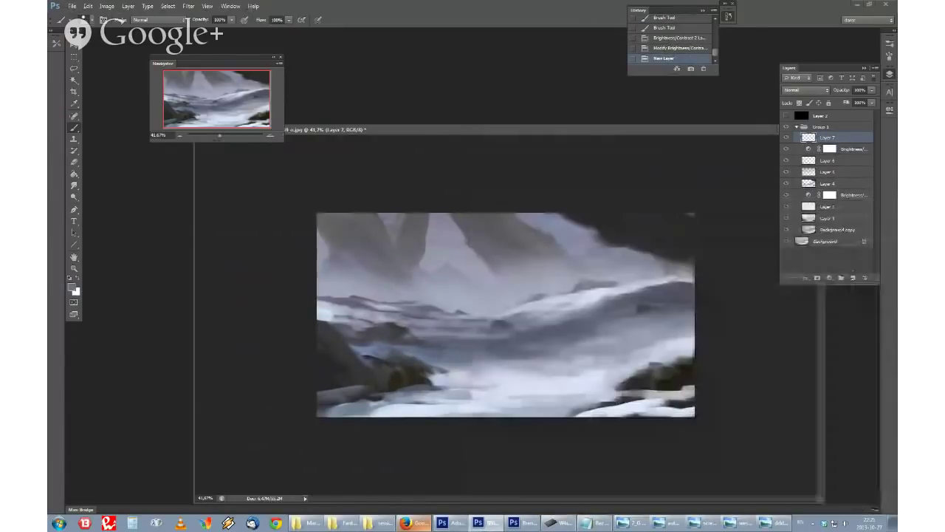
drag(538, 310, 575, 301)
alt+click(573, 325)
mouse_move(543, 319)
mouse_down()
mouse_move(584, 312)
mouse_move(617, 329)
mouse_move(562, 336)
mouse_move(626, 298)
mouse_move(551, 323)
mouse_up()
alt+click(531, 317)
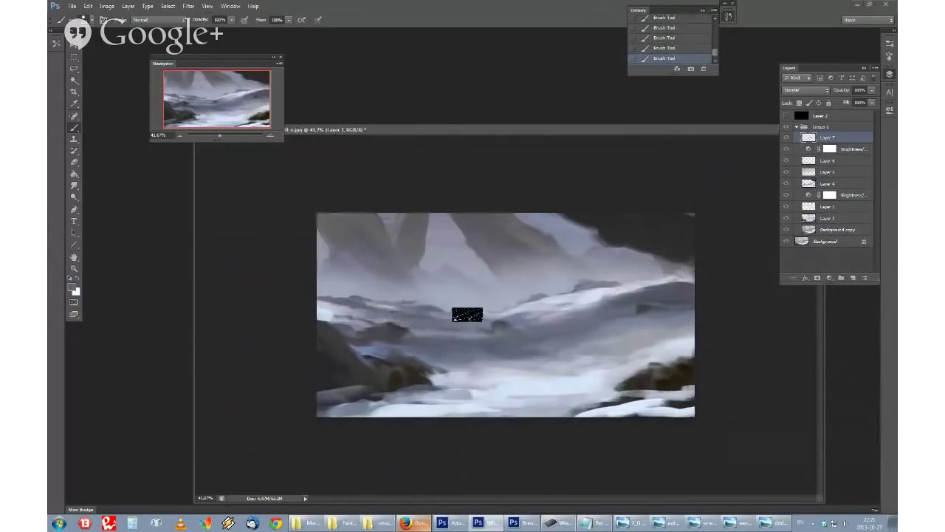
alt+click(354, 304)
drag(375, 295, 399, 297)
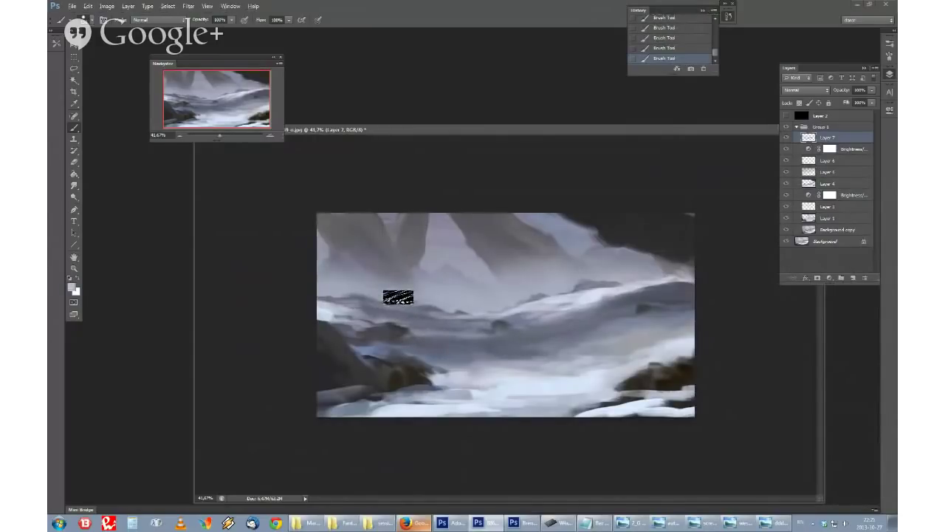
Step: Choose a pale lavender-blue and brush it across the middle slopes up to the right ridge with a textured brush
scroll(481, 309, down, 3)
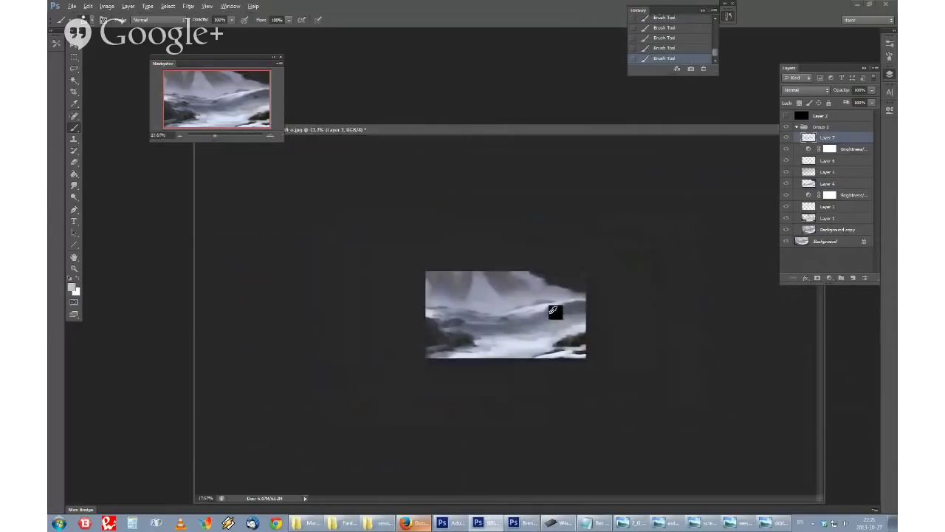
scroll(555, 311, up, 3)
click(71, 287)
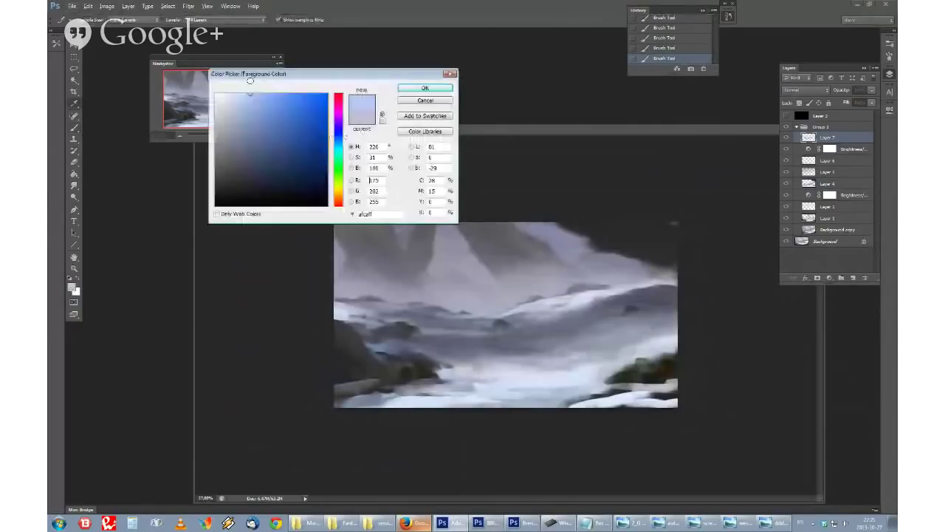
click(424, 100)
right_click(602, 305)
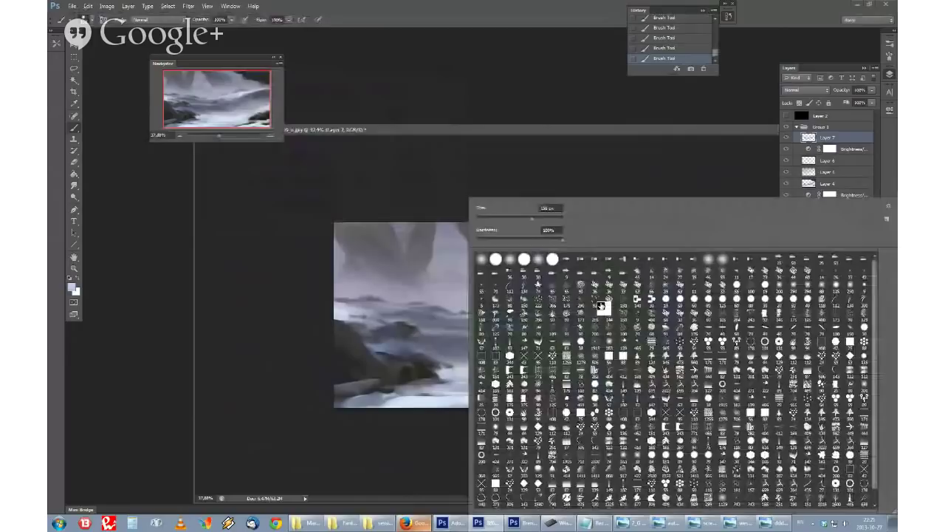
click(602, 305)
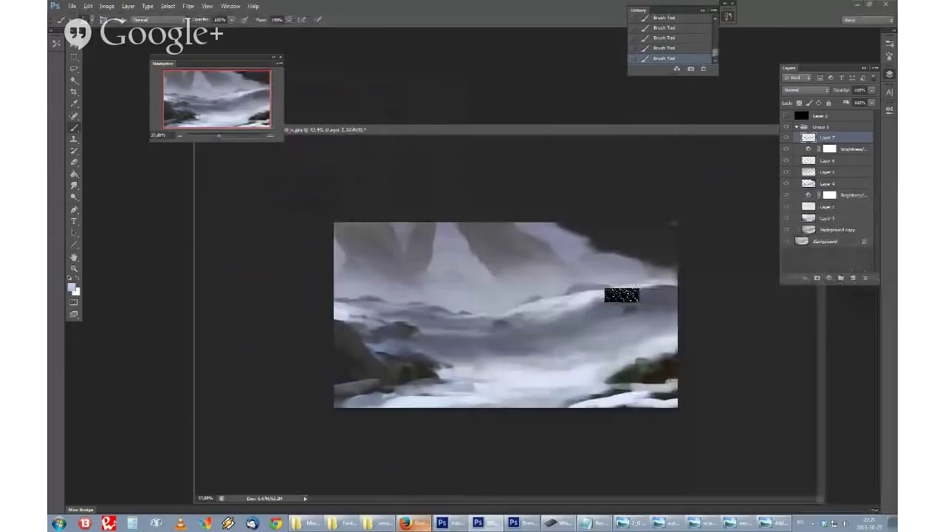
drag(467, 334, 616, 301)
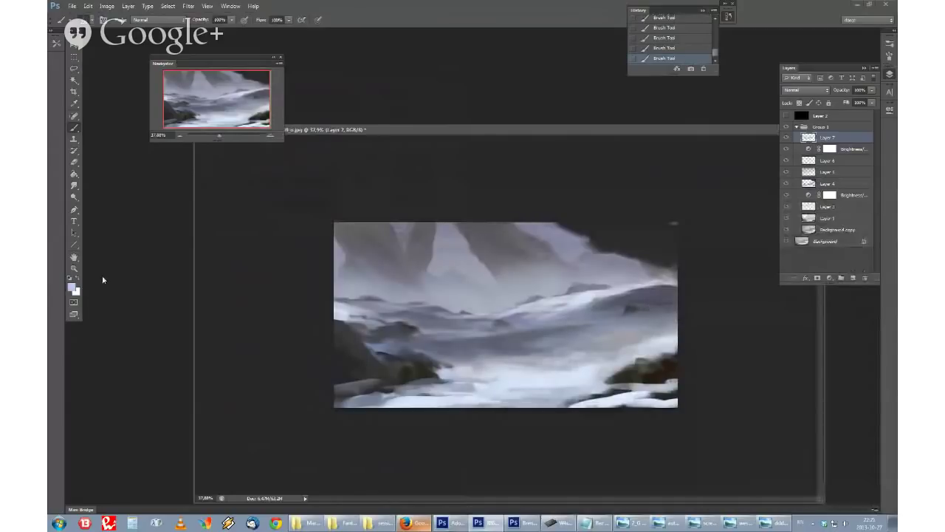
Step: Undo the last stroke and paint near-white snow patches over the left foreground rocks with a different brush
click(72, 286)
key(Return)
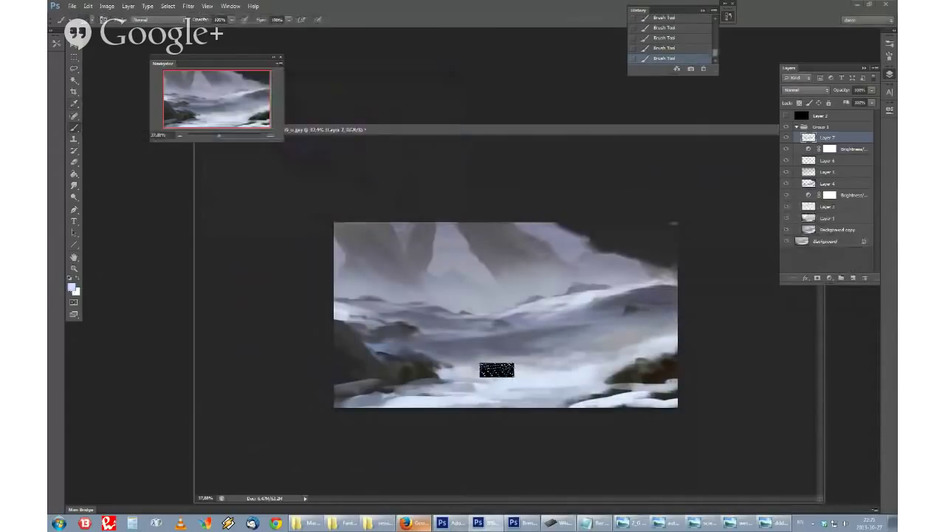
key(ctrl+z)
right_click(489, 274)
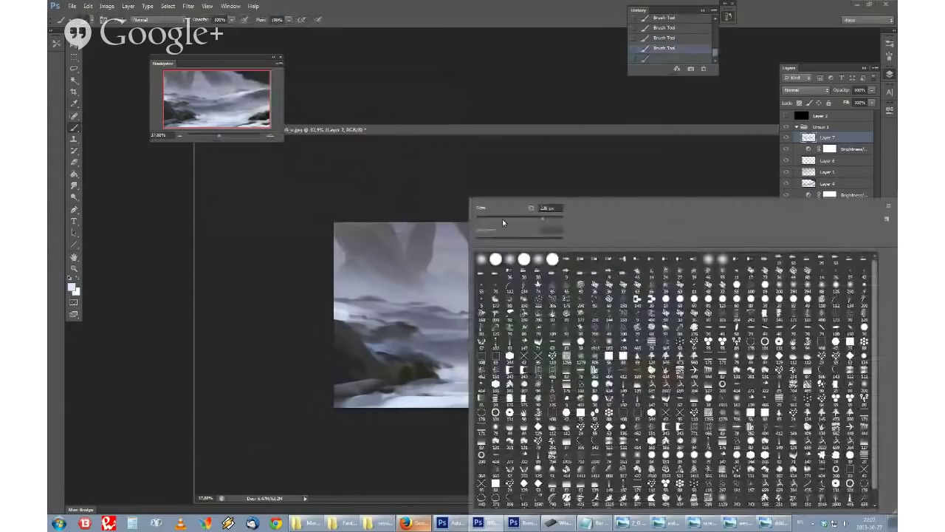
mouse_move(452, 353)
mouse_down()
mouse_move(451, 368)
mouse_move(336, 359)
mouse_move(433, 394)
mouse_up()
drag(399, 363, 317, 367)
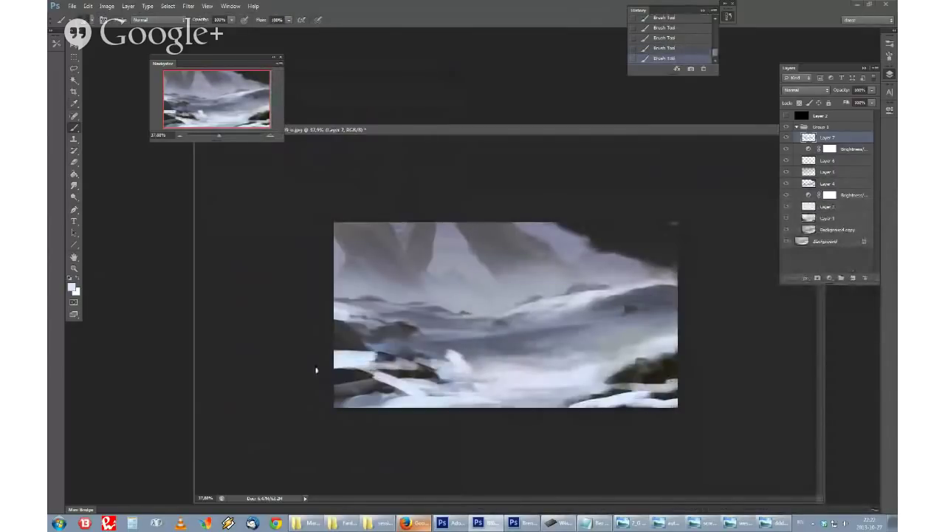
mouse_move(427, 367)
mouse_down()
mouse_move(390, 378)
mouse_move(434, 382)
mouse_move(345, 385)
mouse_move(347, 368)
mouse_move(364, 382)
mouse_move(359, 359)
mouse_move(316, 341)
mouse_move(343, 339)
mouse_move(381, 360)
mouse_move(346, 324)
mouse_move(387, 353)
mouse_up()
Step: Reshape the left foreground rocks with a sampled dark tone and extend sampled pale snow across the lower foreground
alt+click(347, 323)
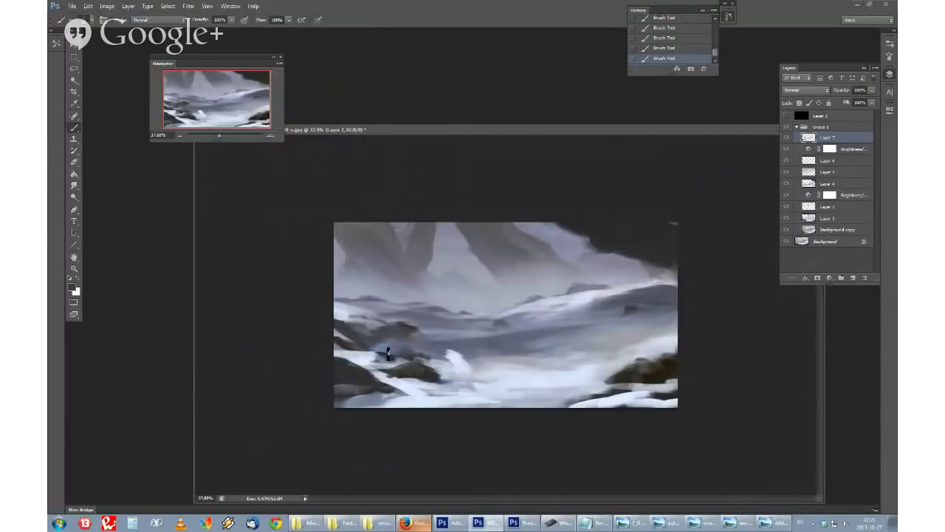
alt+click(413, 393)
drag(407, 389, 565, 396)
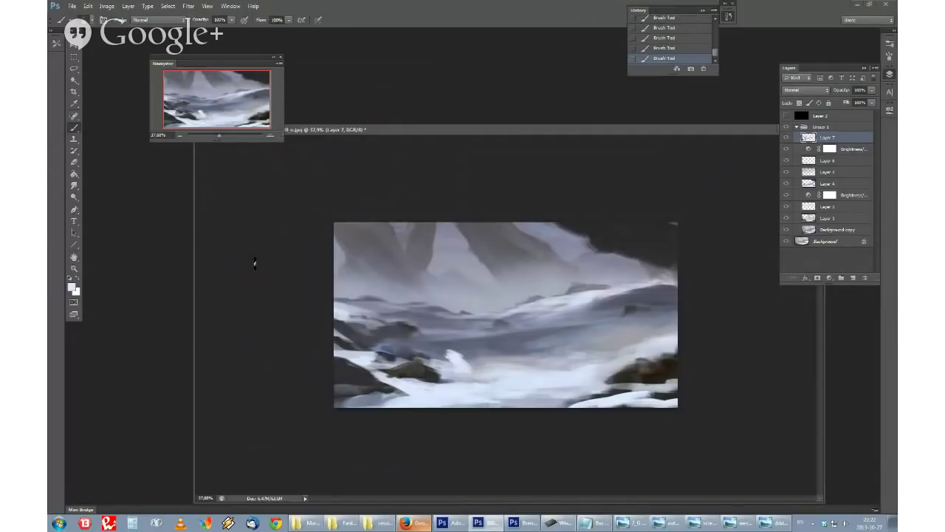
Step: Choose a dark navy with hue 221 and brightness 16%, paint dark rocks along the lower foreground edge, and flip the canvas horizontally
click(72, 287)
click(259, 189)
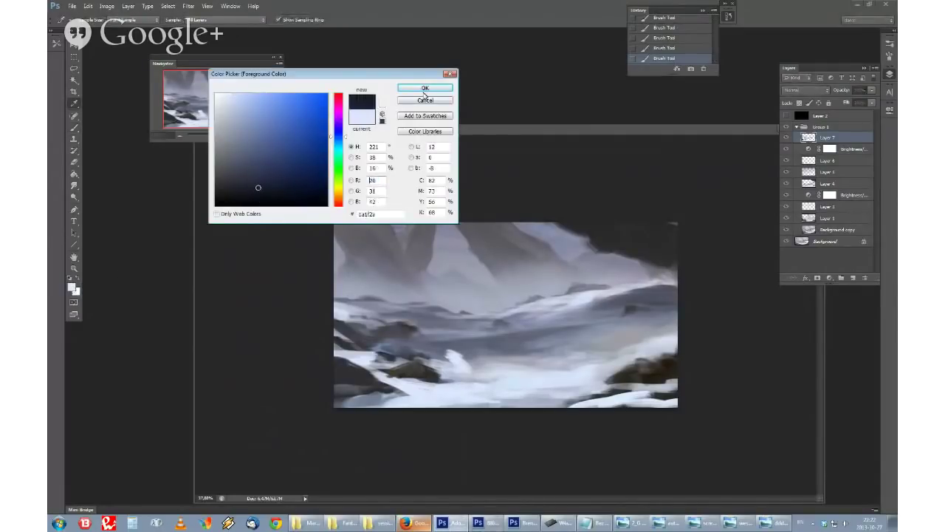
click(425, 90)
drag(480, 399, 336, 403)
key(ctrl+shift+h)
Step: Refine the dark rocks and snow edges along the lower foreground with tones sampled from the painting
mouse_move(584, 386)
mouse_down()
mouse_move(601, 387)
mouse_move(546, 369)
mouse_move(573, 374)
mouse_up()
alt+click(530, 361)
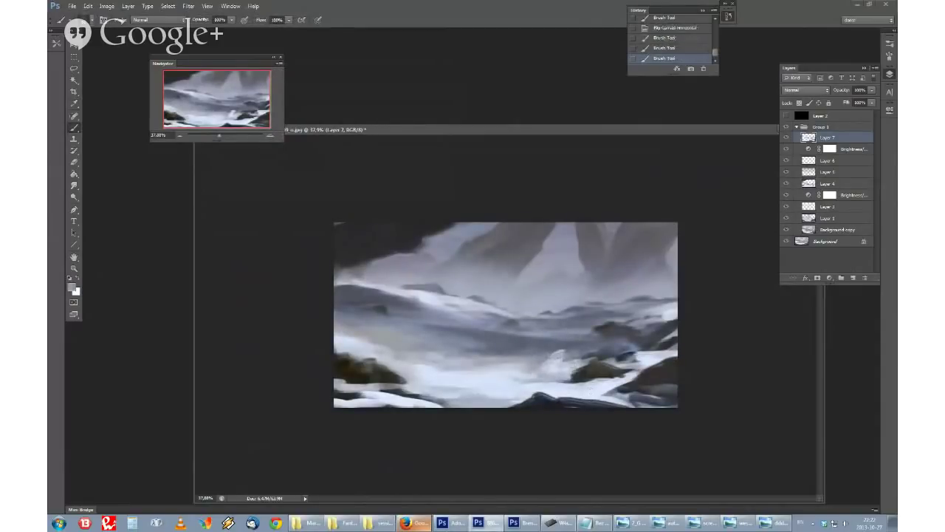
drag(422, 404, 388, 406)
mouse_move(475, 405)
mouse_down()
mouse_move(437, 405)
mouse_move(516, 396)
mouse_move(558, 403)
mouse_move(547, 396)
mouse_move(488, 417)
mouse_move(569, 384)
mouse_move(510, 405)
mouse_move(535, 397)
mouse_move(527, 397)
mouse_move(531, 407)
mouse_move(584, 403)
mouse_move(497, 410)
mouse_up()
alt+click(567, 389)
alt+click(539, 394)
alt+click(582, 405)
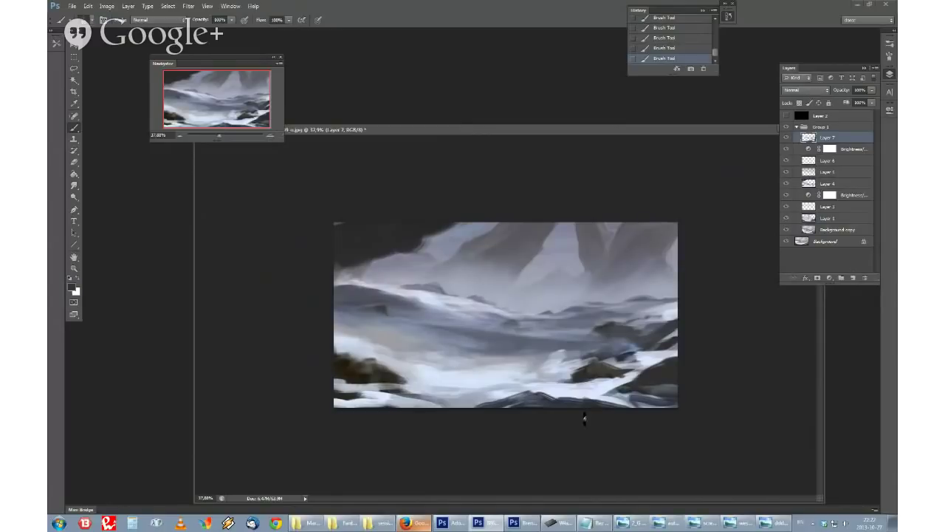
Step: Sample the overhang's dark tone and extend its ragged edge toward the central mountains with a hard-edged brush
right_click(441, 275)
alt+click(359, 261)
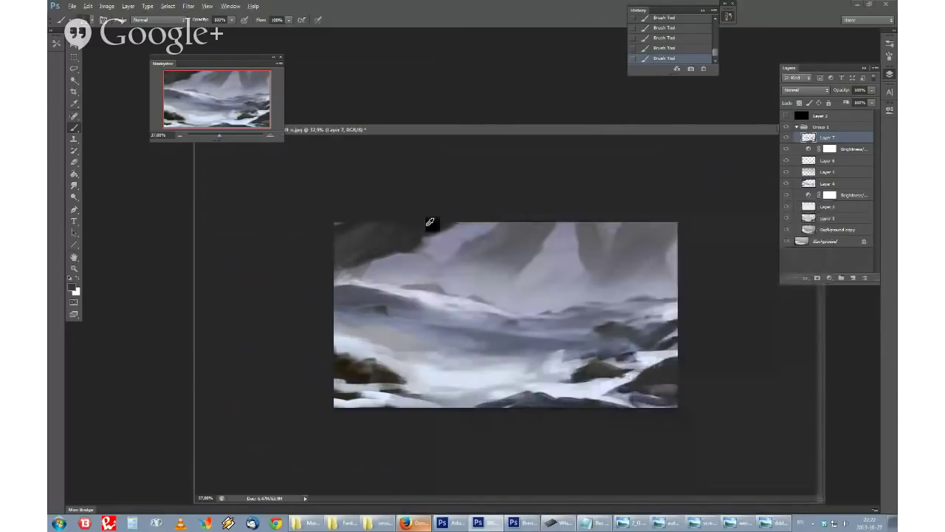
right_click(459, 270)
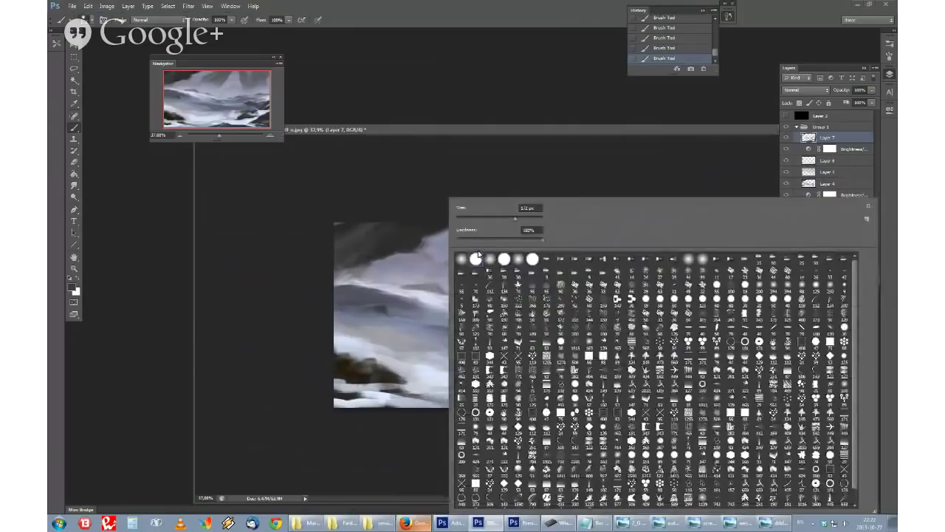
key(Escape)
mouse_move(373, 260)
mouse_down()
mouse_move(422, 258)
mouse_move(433, 232)
mouse_move(448, 237)
mouse_move(478, 220)
mouse_move(456, 229)
mouse_up()
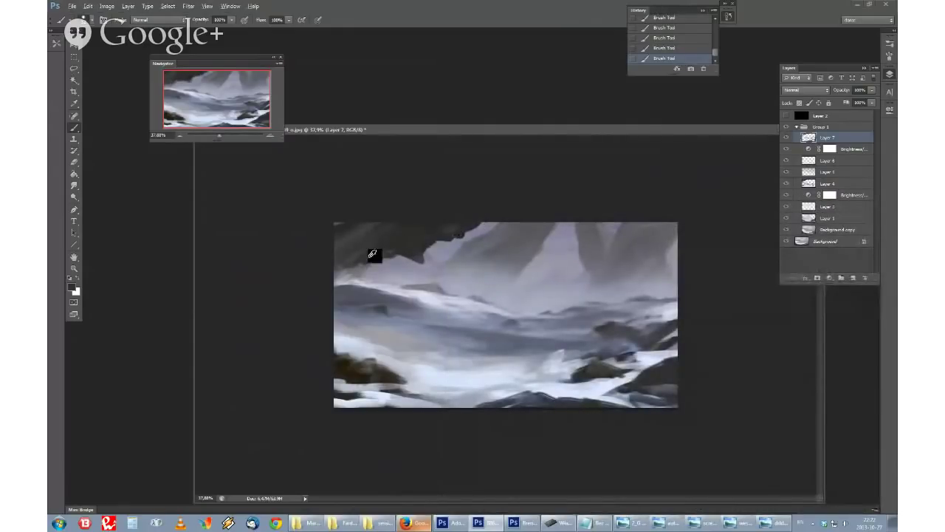
Step: Switch to a soft round brush and lighten parts of the dark overhang with a sampled misty grey
right_click(401, 274)
click(448, 258)
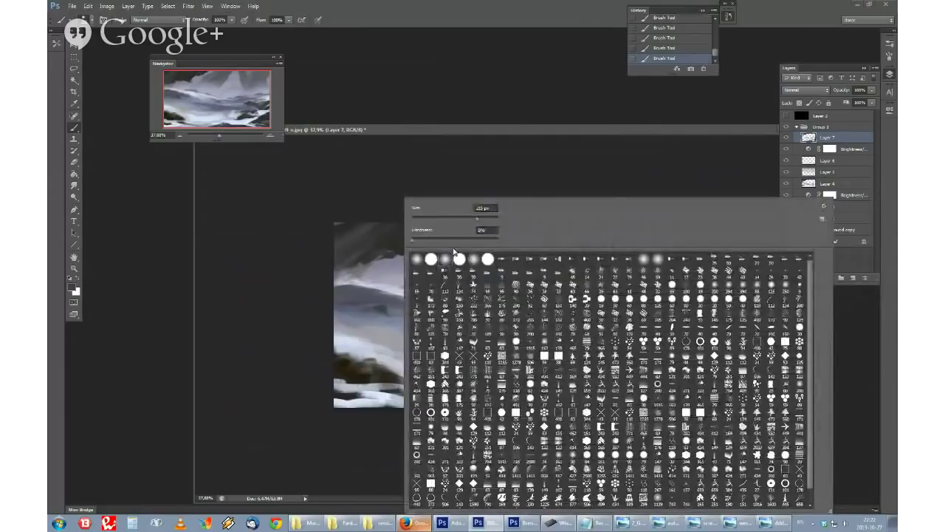
key(Return)
key(Return)
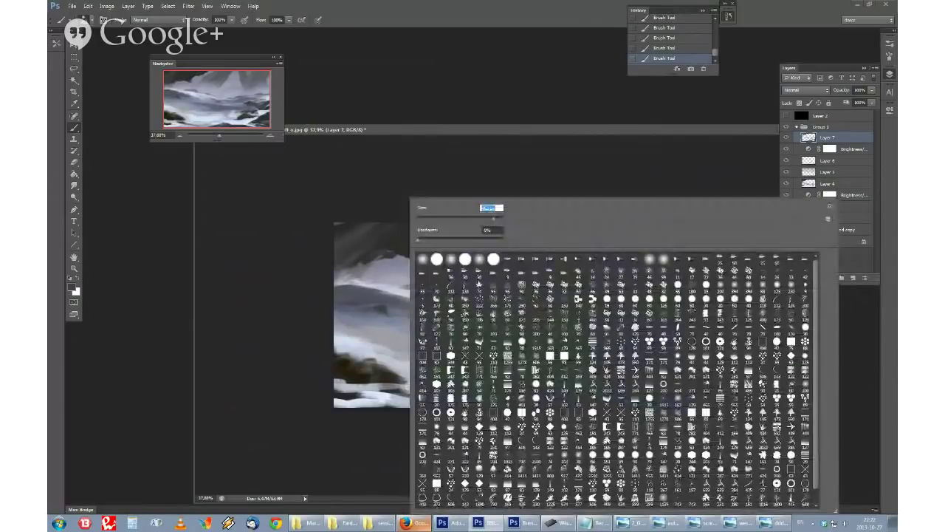
key(Return)
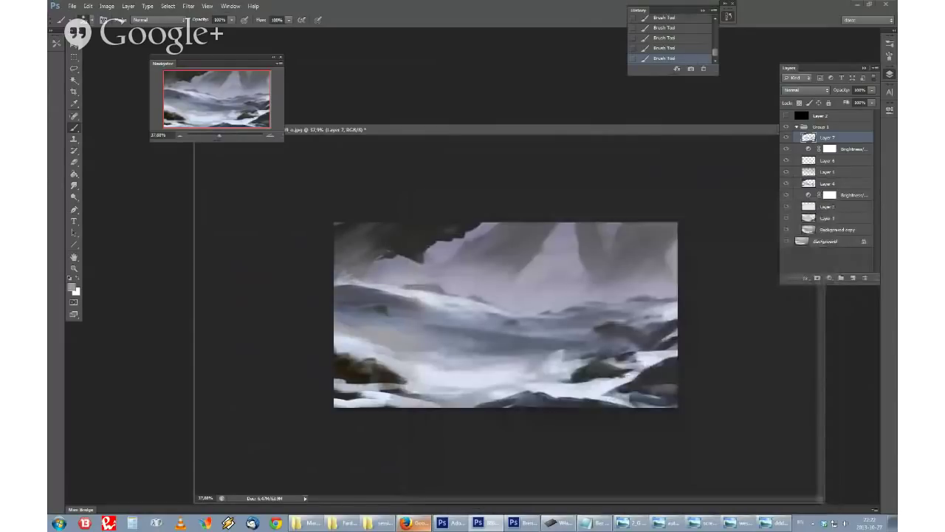
alt+click(379, 271)
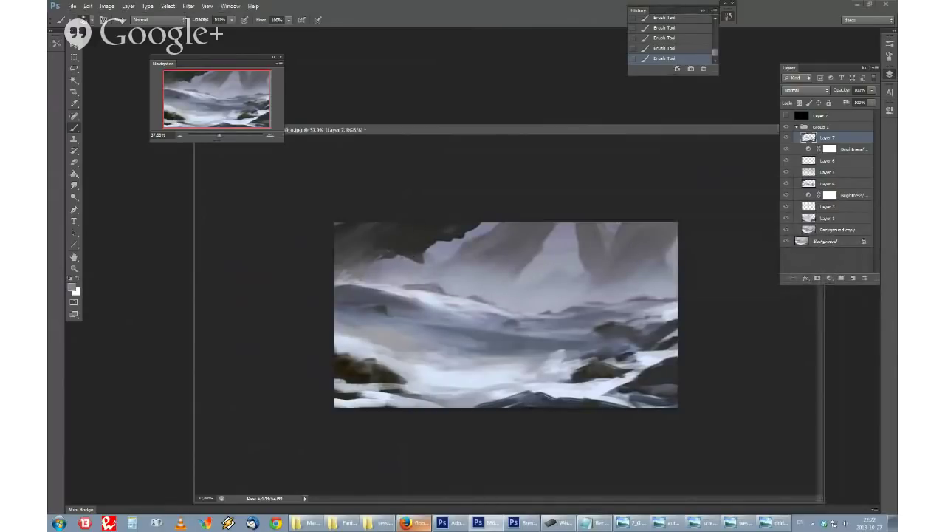
Step: Paint with the overhang's sampled dark tone and a hard brush, undoing the upper-right strokes and extending the overhang toward the upper centre
alt+click(419, 248)
scroll(370, 280, down, 6)
scroll(519, 321, up, 6)
right_click(449, 226)
click(524, 266)
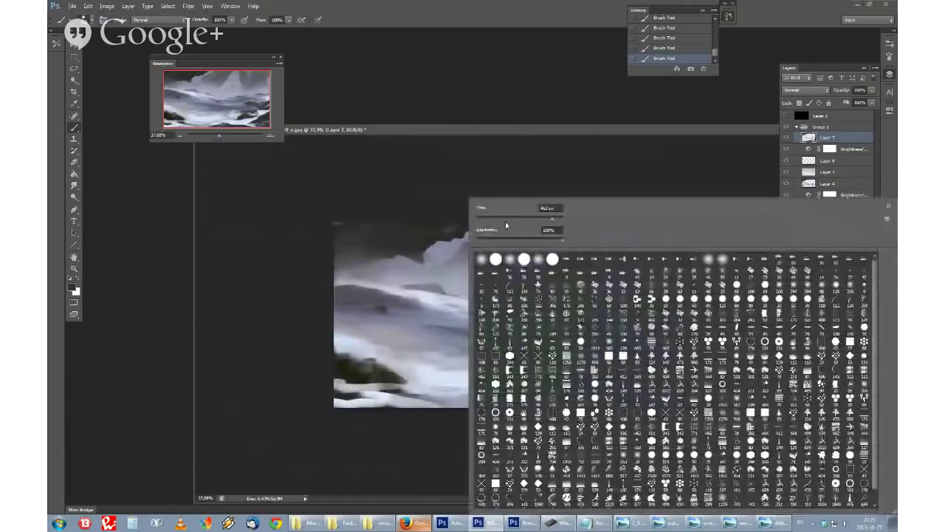
key(Return)
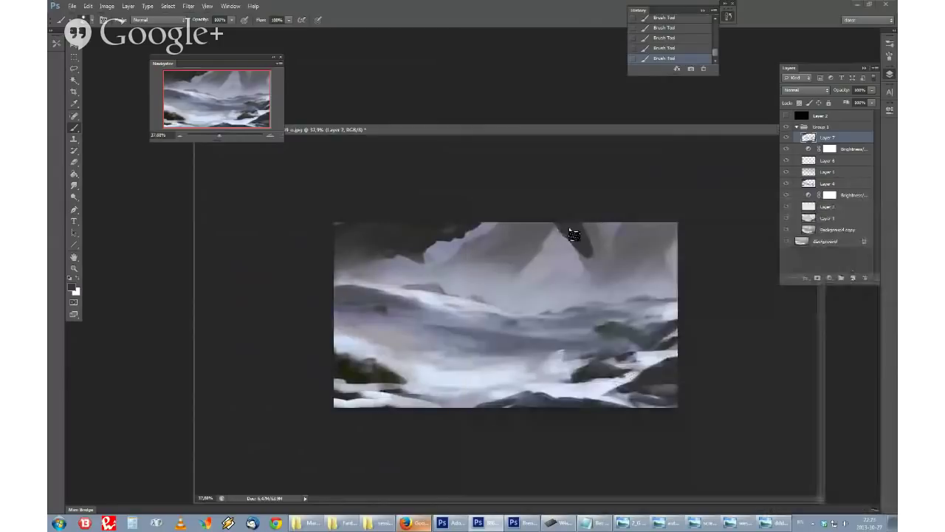
mouse_move(586, 230)
mouse_down()
mouse_move(660, 247)
mouse_move(678, 266)
mouse_up()
right_click(720, 272)
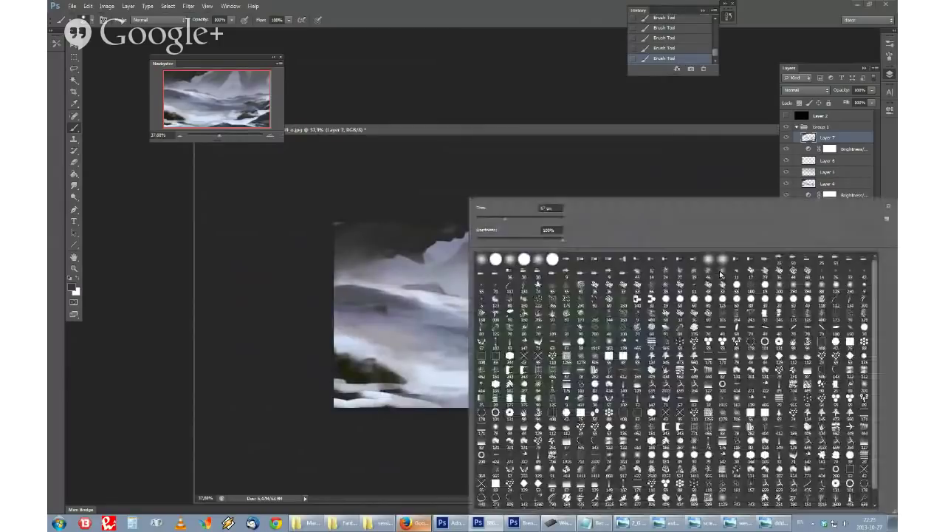
click(500, 111)
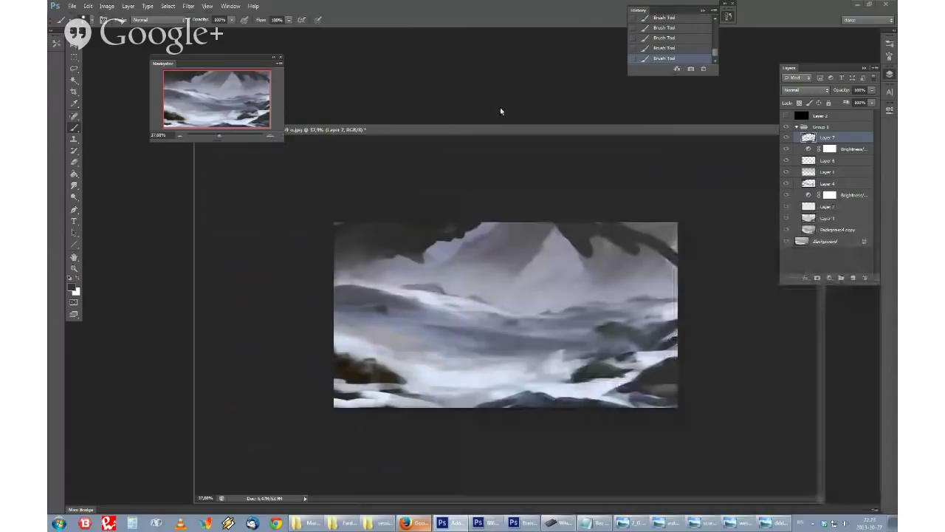
key(ctrl+alt+z)
key(ctrl+alt+z)
mouse_move(441, 237)
mouse_down()
mouse_move(563, 209)
mouse_move(579, 173)
mouse_up()
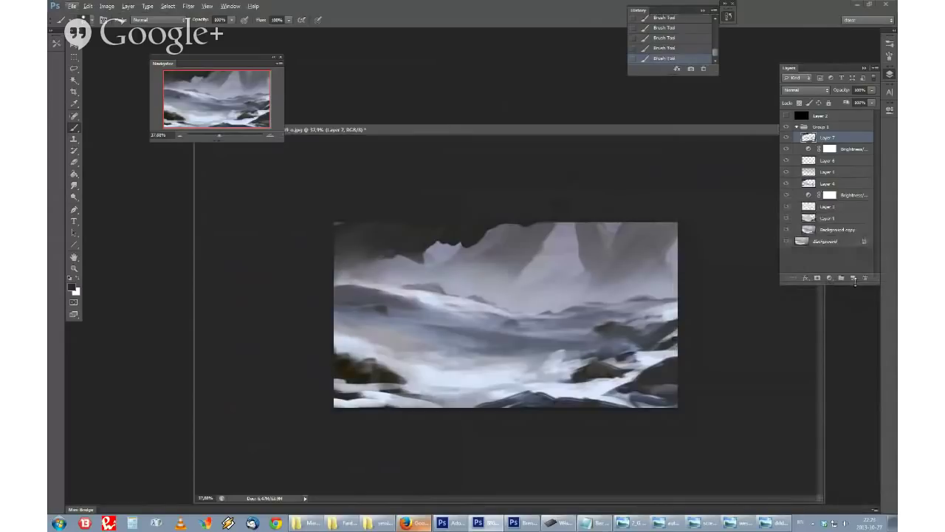
Step: Add a new layer in Overlay mode and choose a pale warm peach as the painting colour
click(868, 277)
click(806, 90)
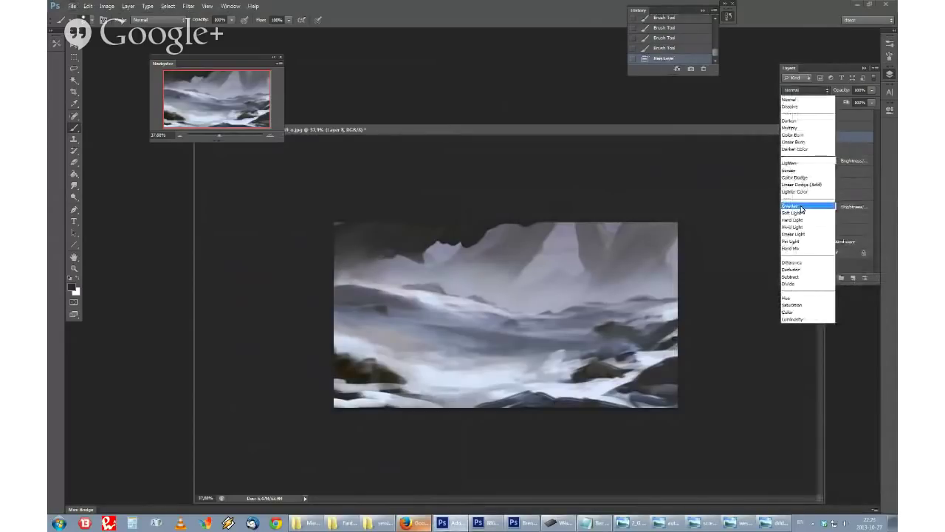
click(801, 209)
click(72, 287)
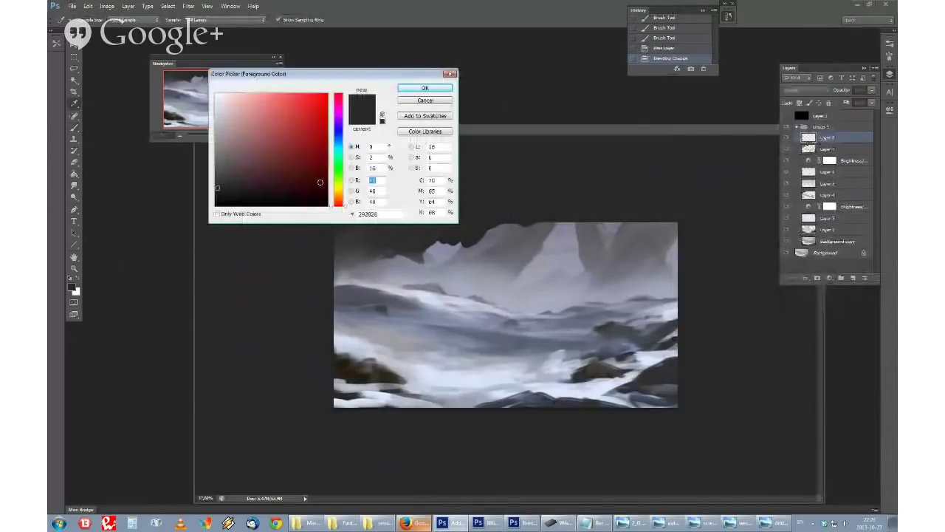
click(338, 197)
click(252, 94)
key(Return)
Step: Try a warm peach glow over the valley with a very large soft brush on the Overlay layer, then undo it
right_click(523, 299)
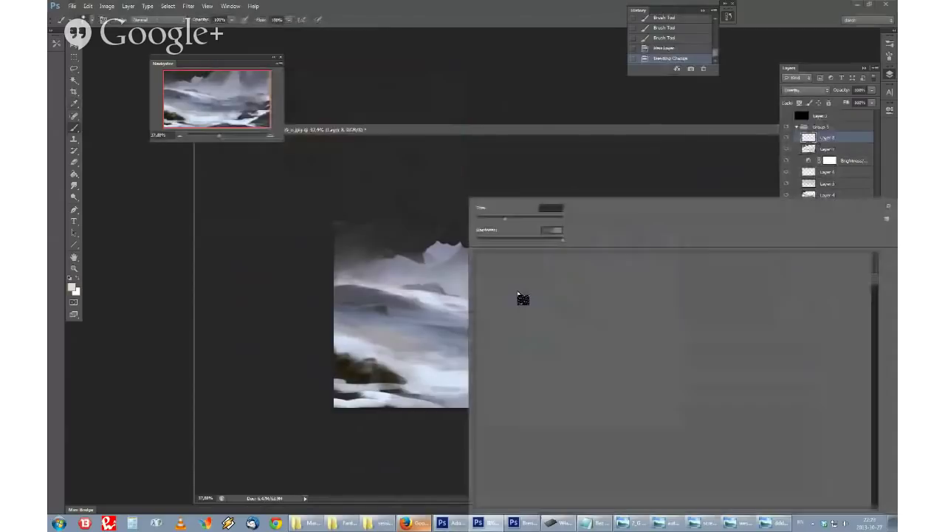
click(444, 255)
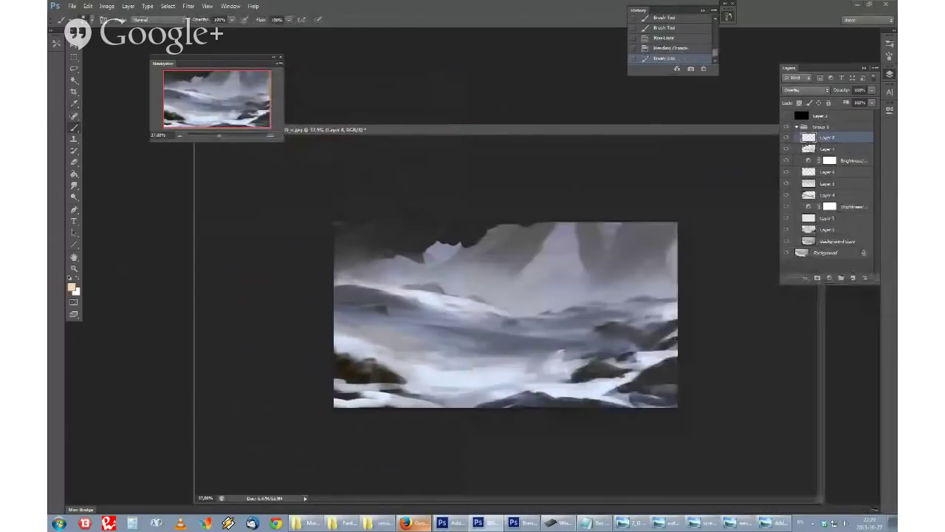
key(ctrl+z)
right_click(499, 262)
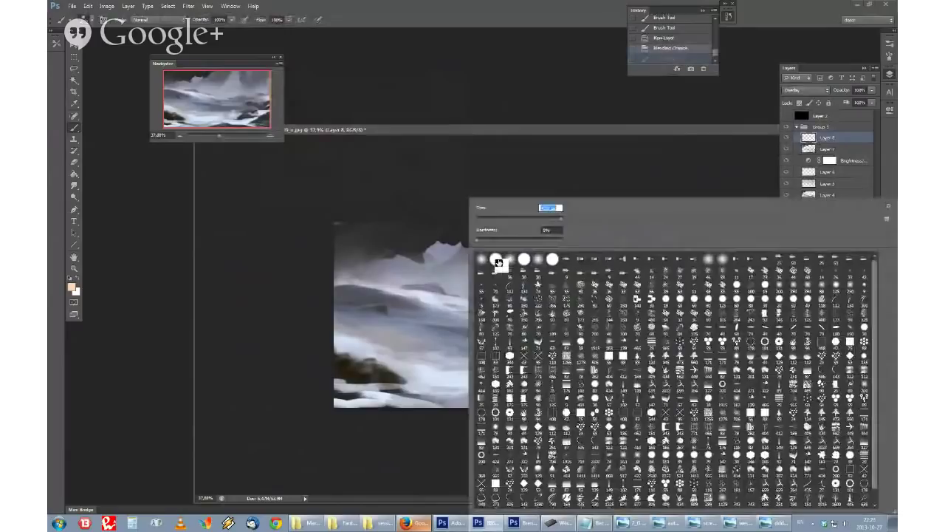
click(427, 307)
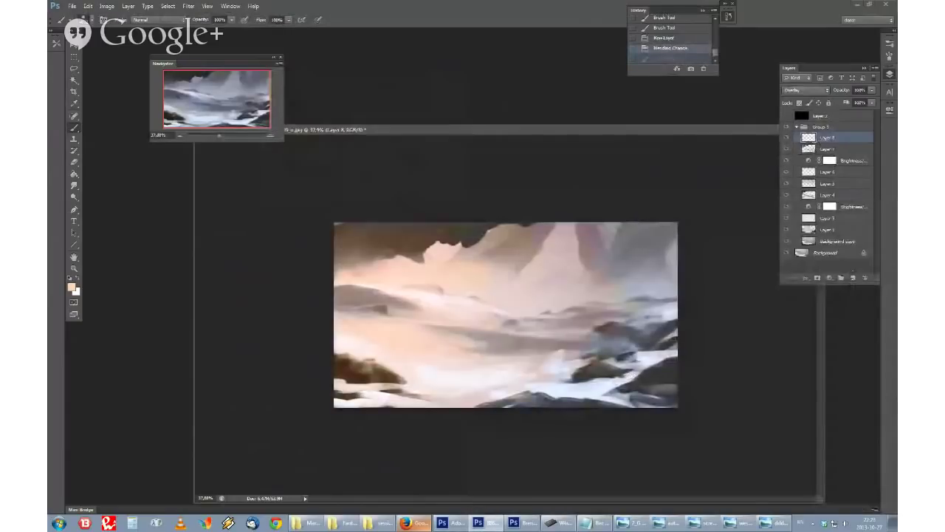
right_click(510, 273)
click(669, 51)
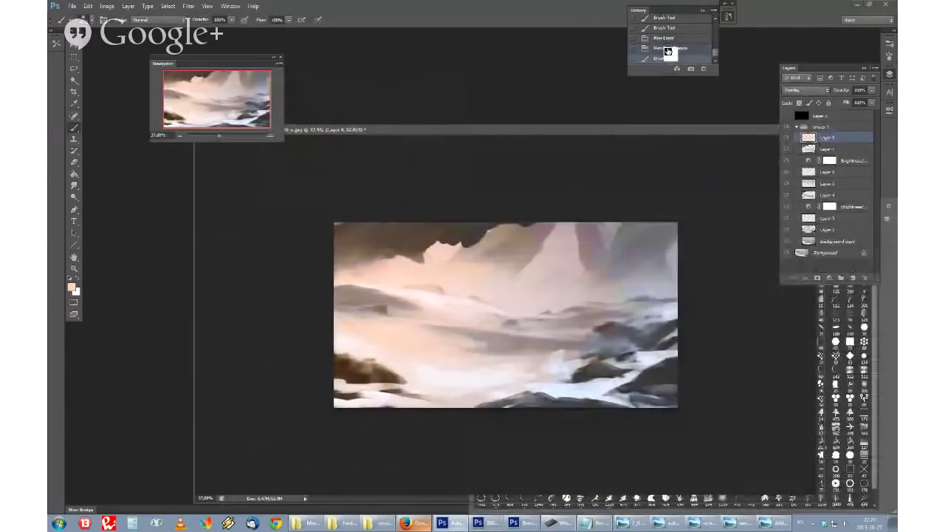
click(668, 48)
Step: Select a different, smaller brush preset for painting on the Overlay layer
right_click(533, 281)
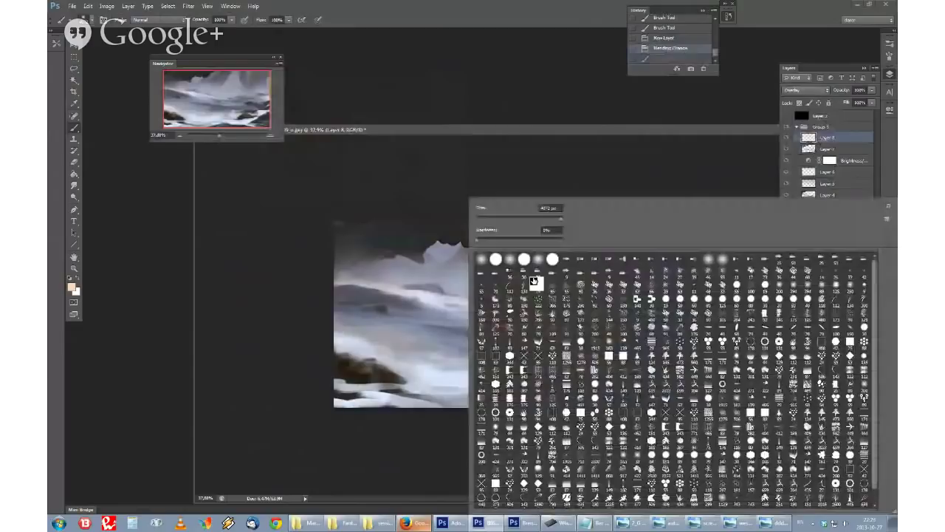
click(533, 281)
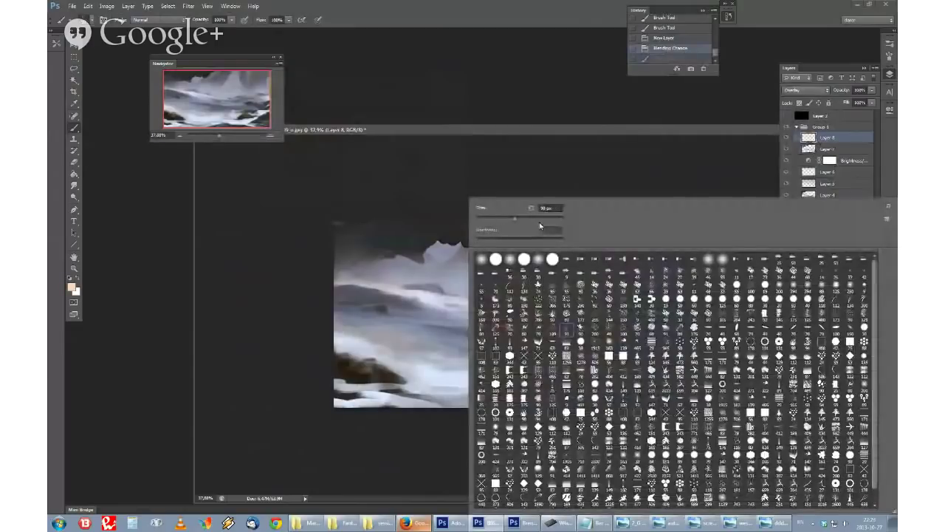